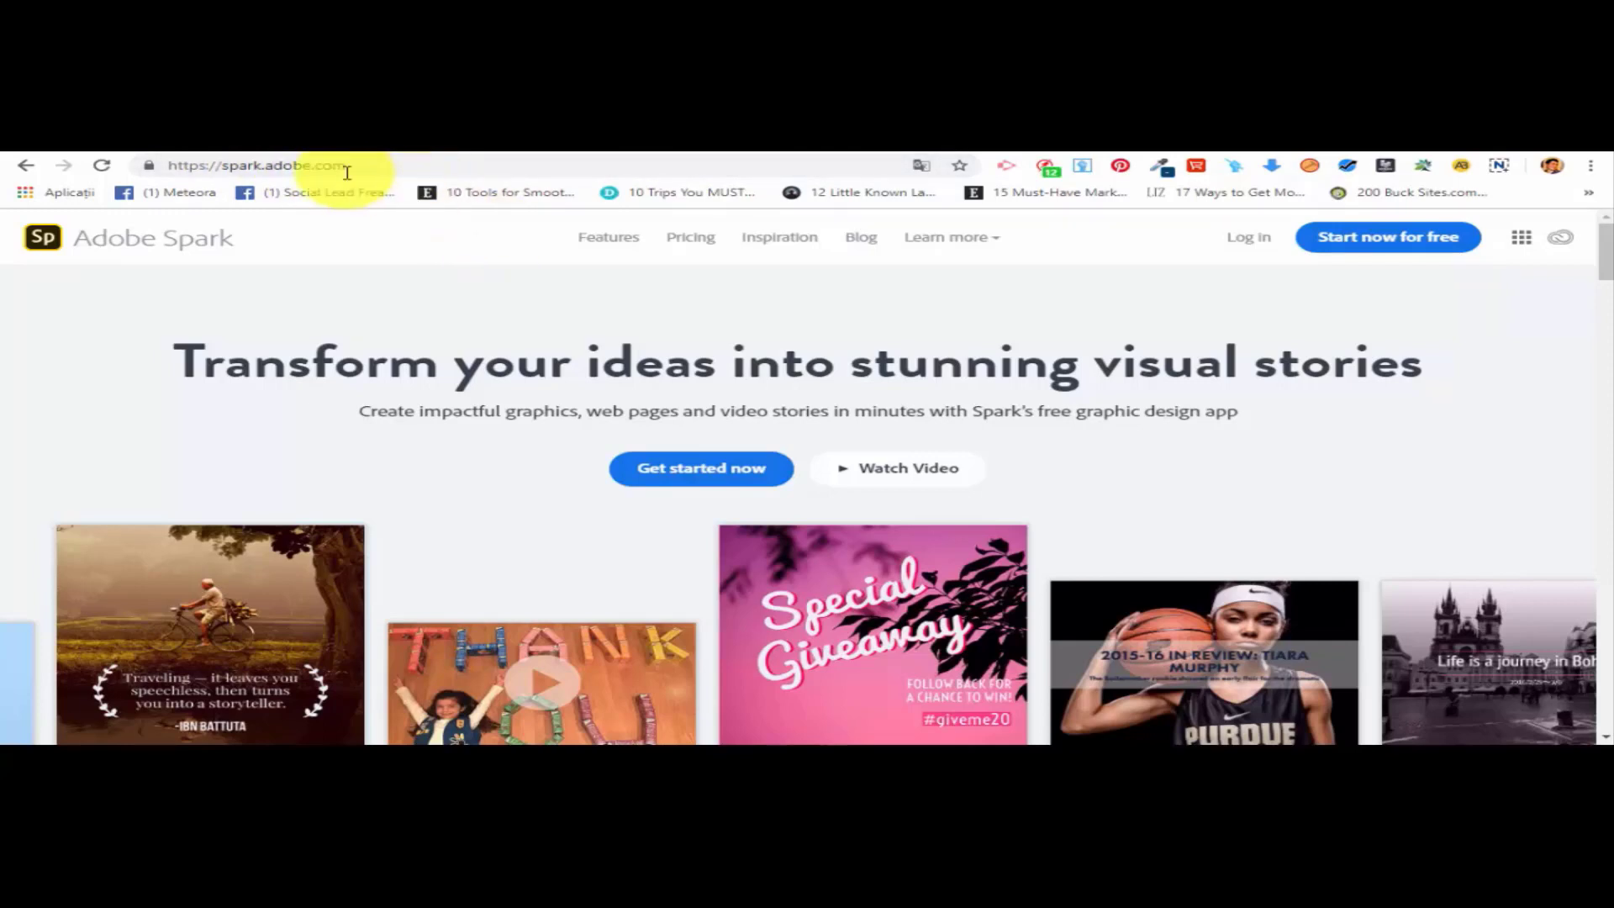
Start using Adobe Spark for free from spark.adobe.com and sign in with a Facebook account.
drag(381, 167, 126, 165)
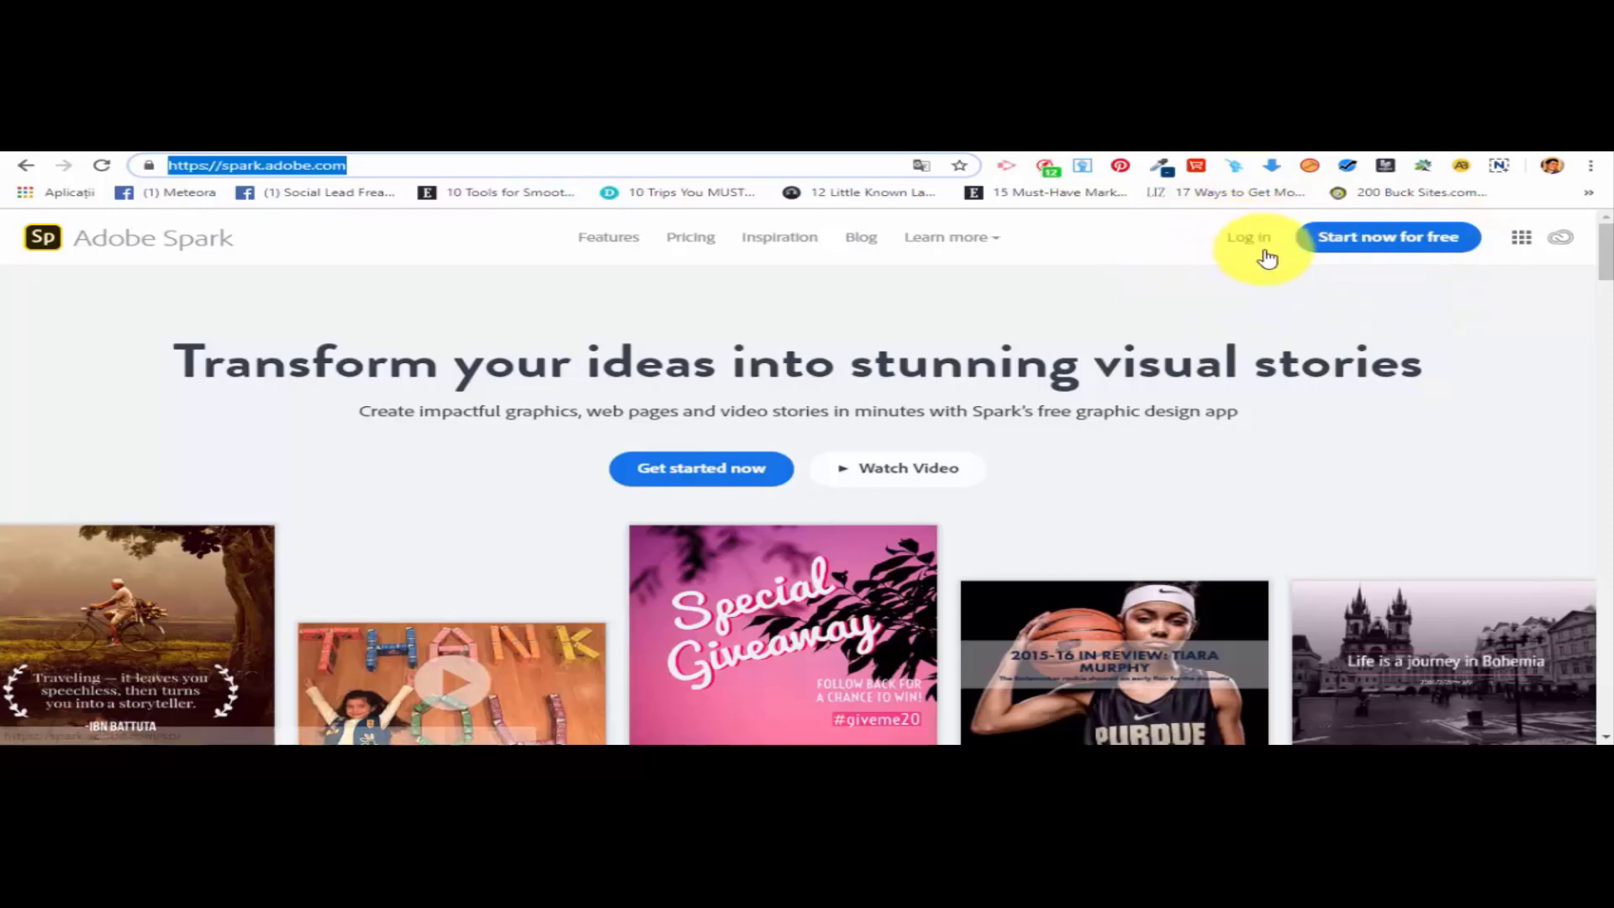
click(1409, 245)
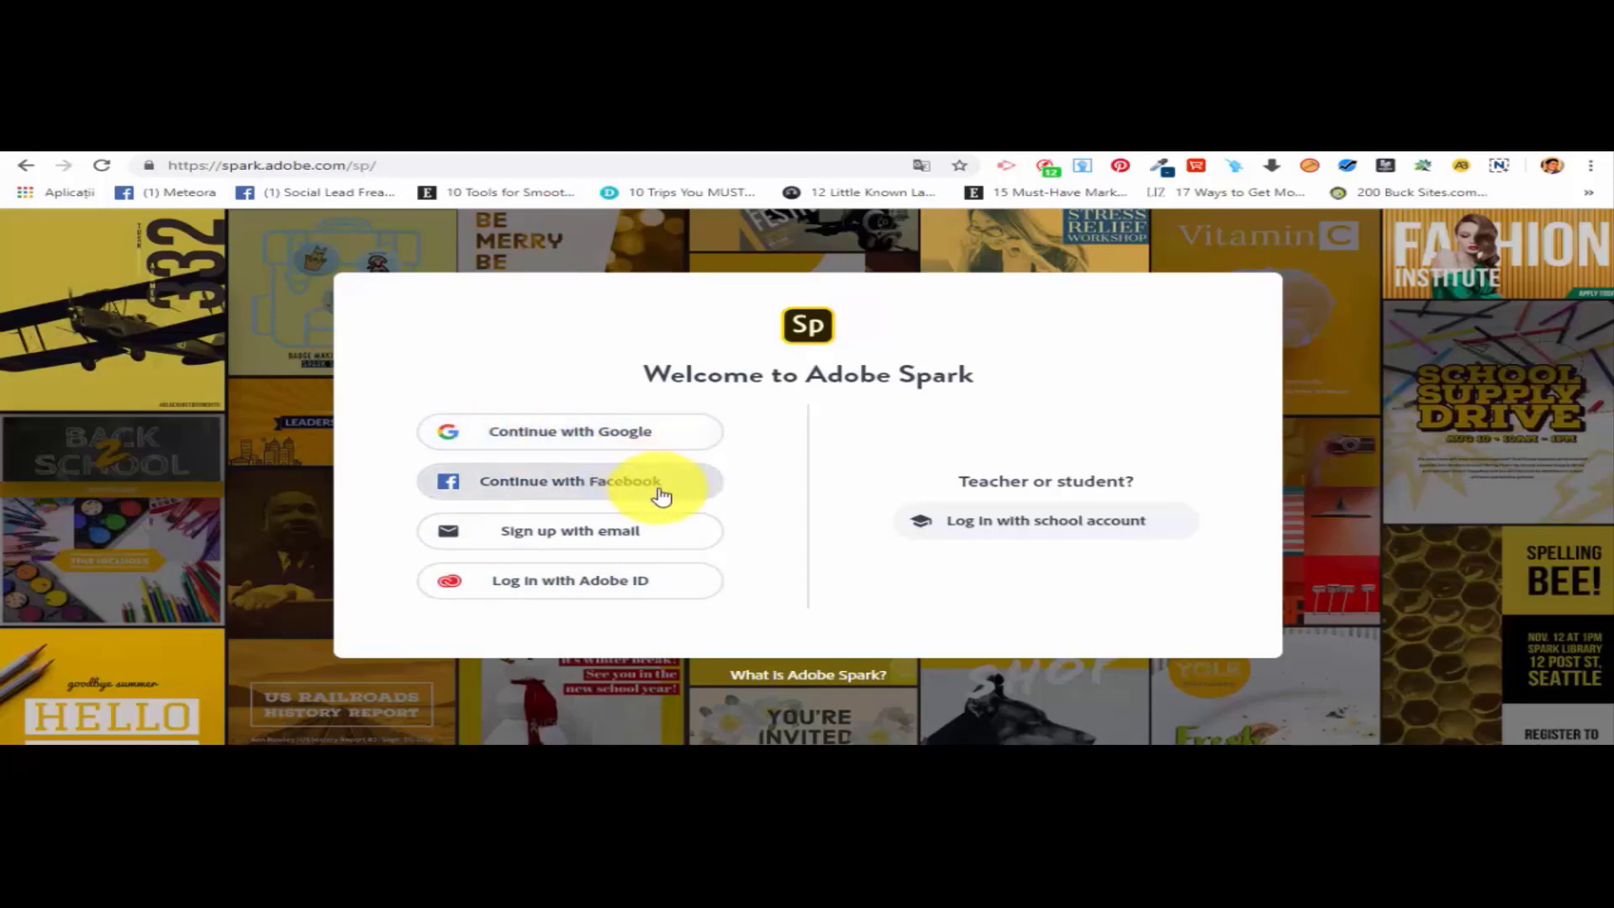
click(686, 486)
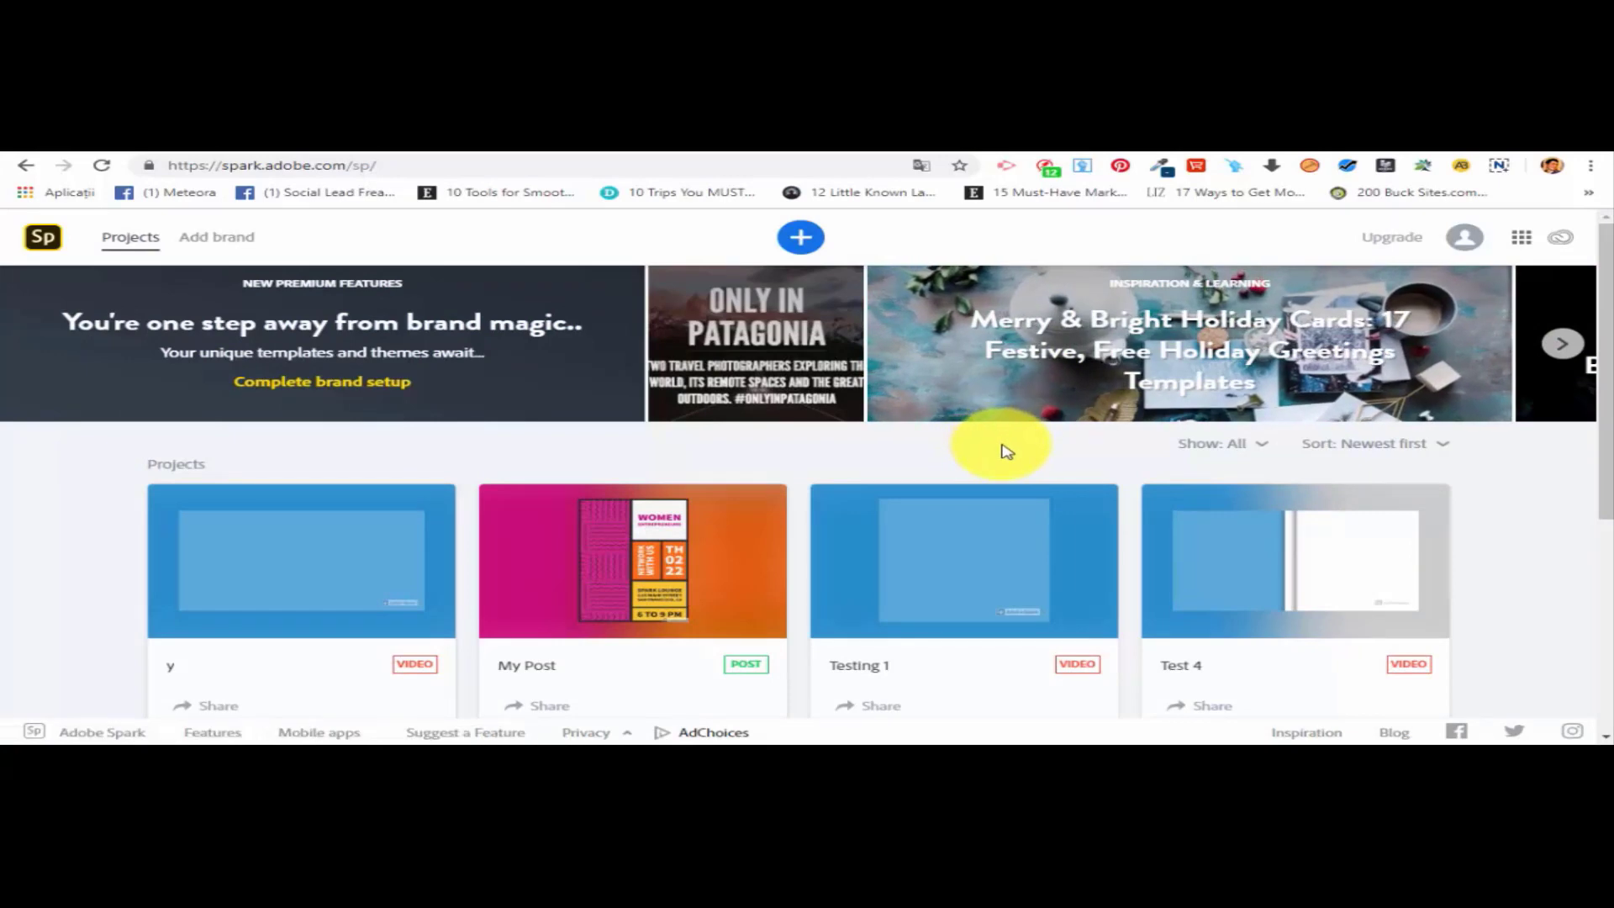
Look over the saved video and post projects on the Projects page.
scroll(1000, 446, down, 1)
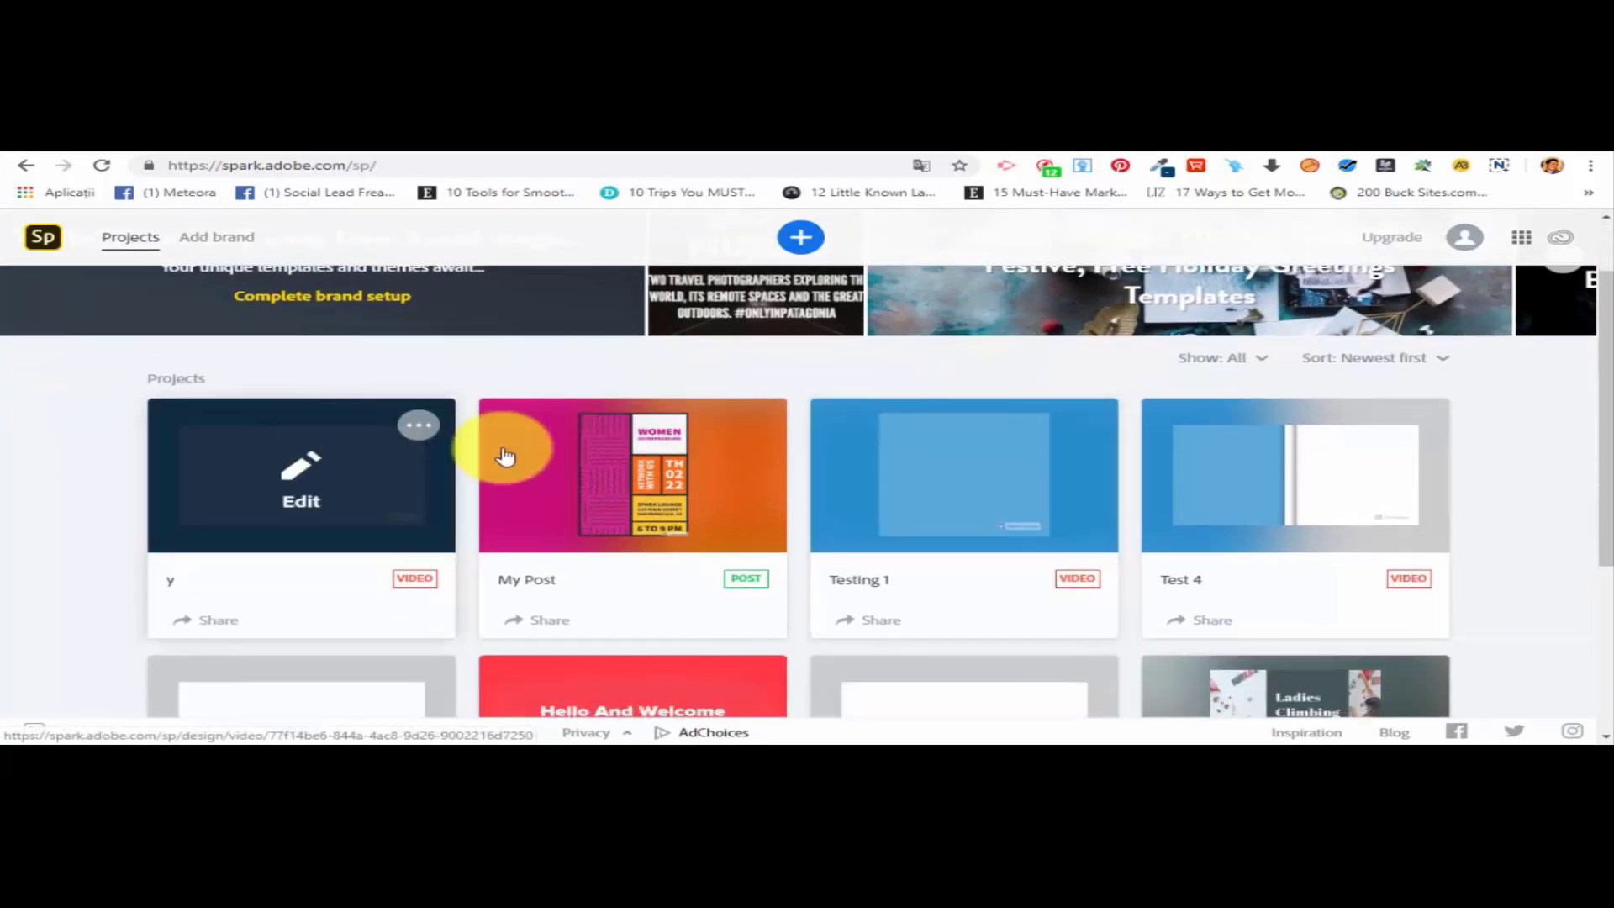
scroll(1135, 479, down, 2)
scroll(891, 421, up, 3)
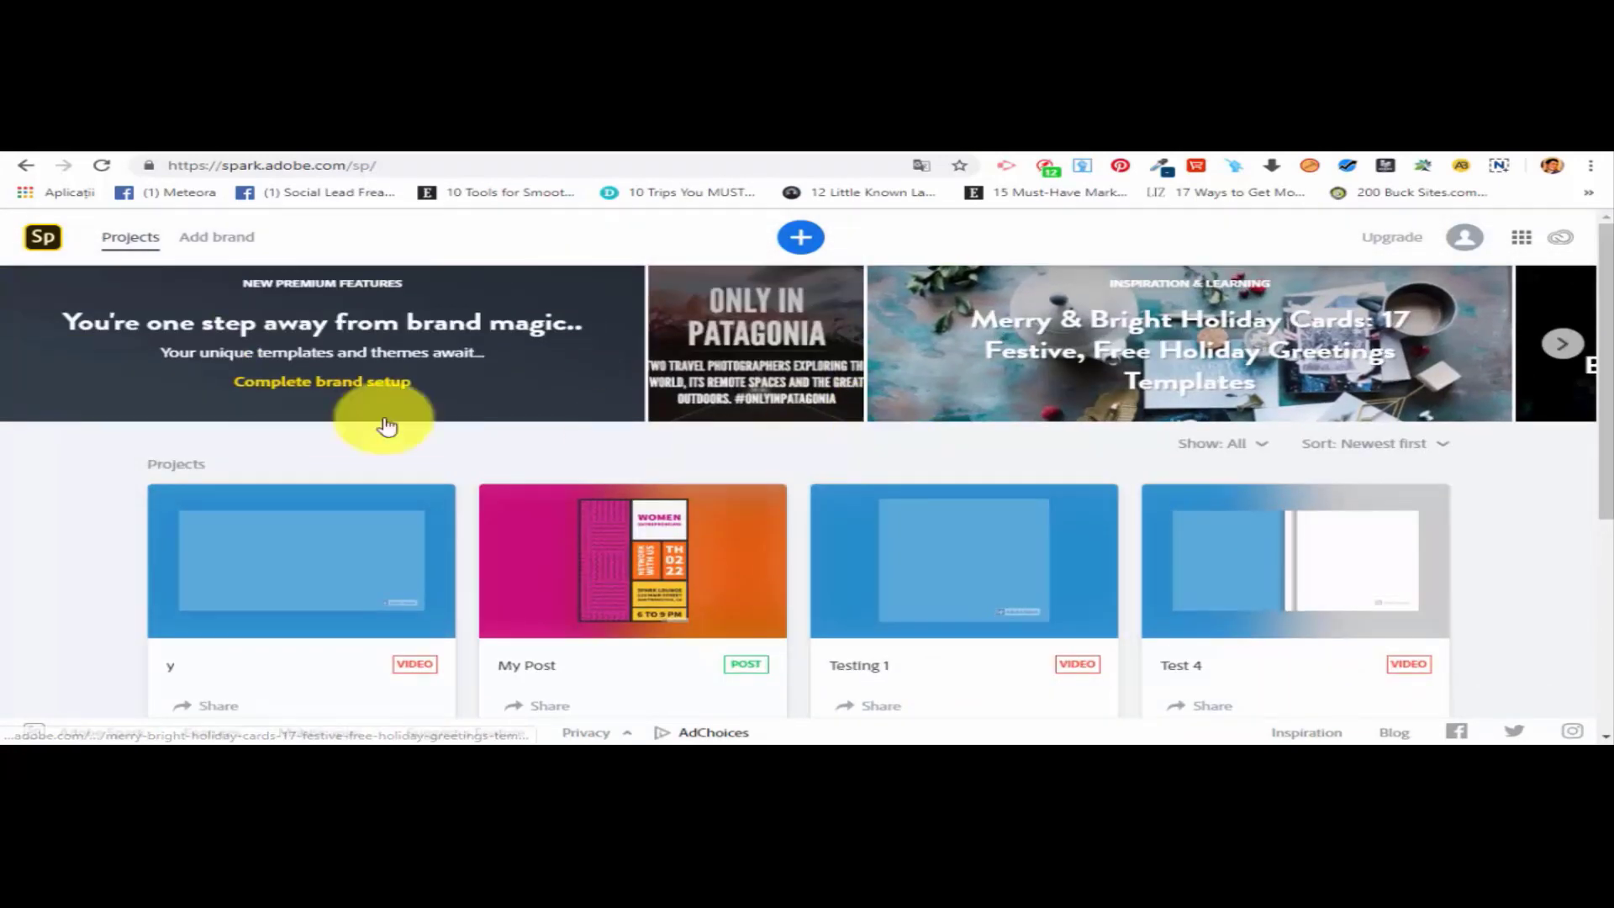
drag(153, 462, 251, 460)
click(253, 459)
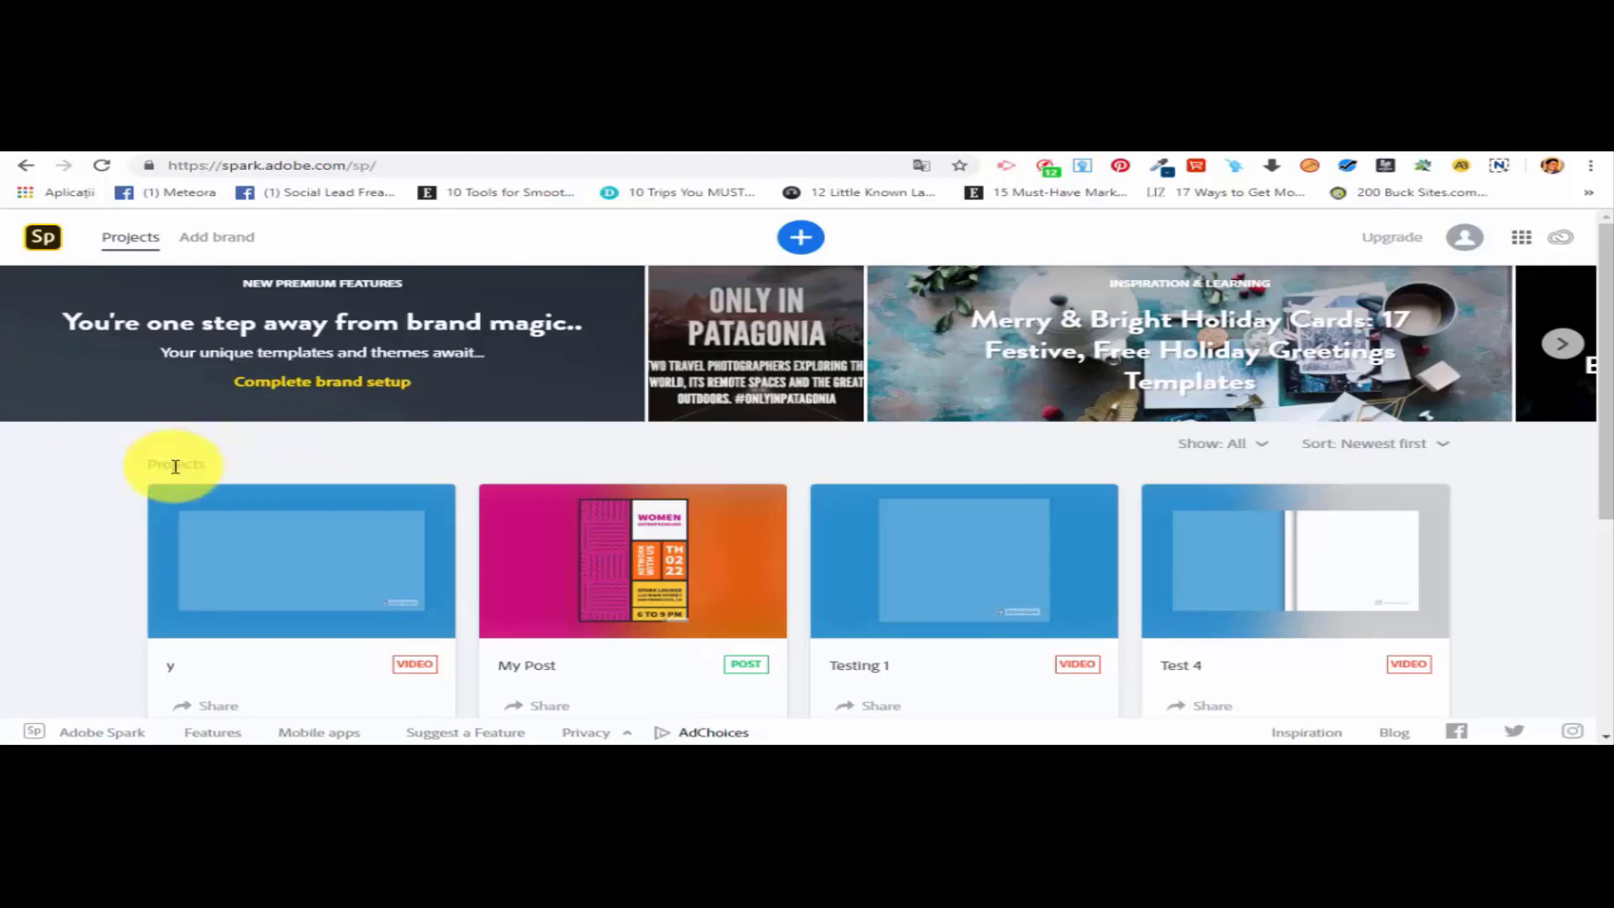
mouse_move(280, 553)
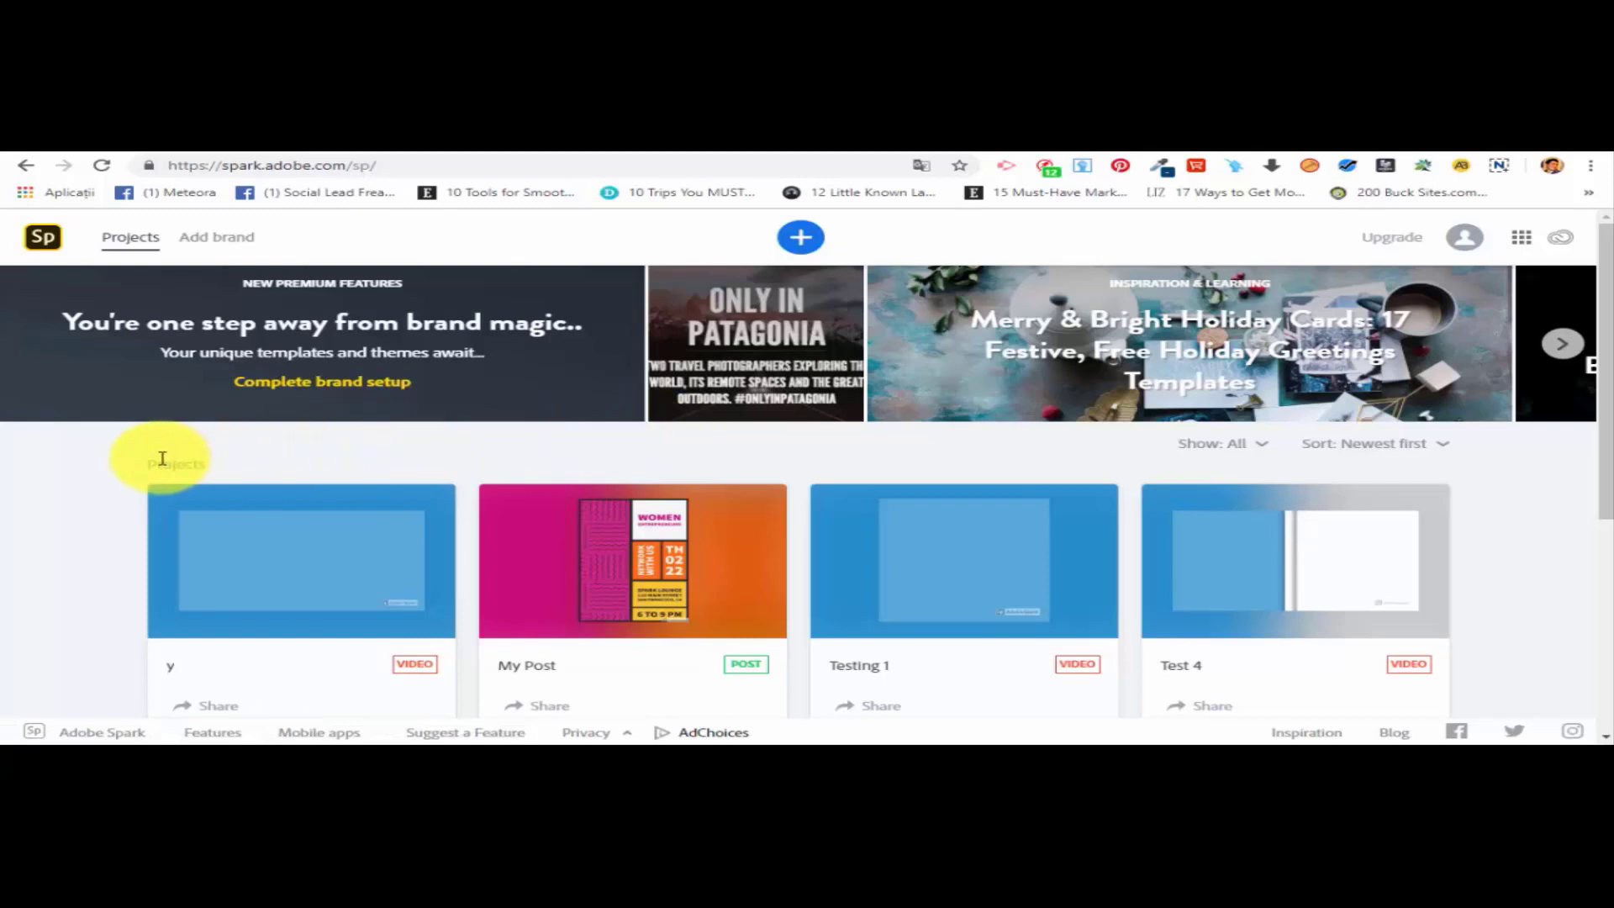
mouse_move(399, 525)
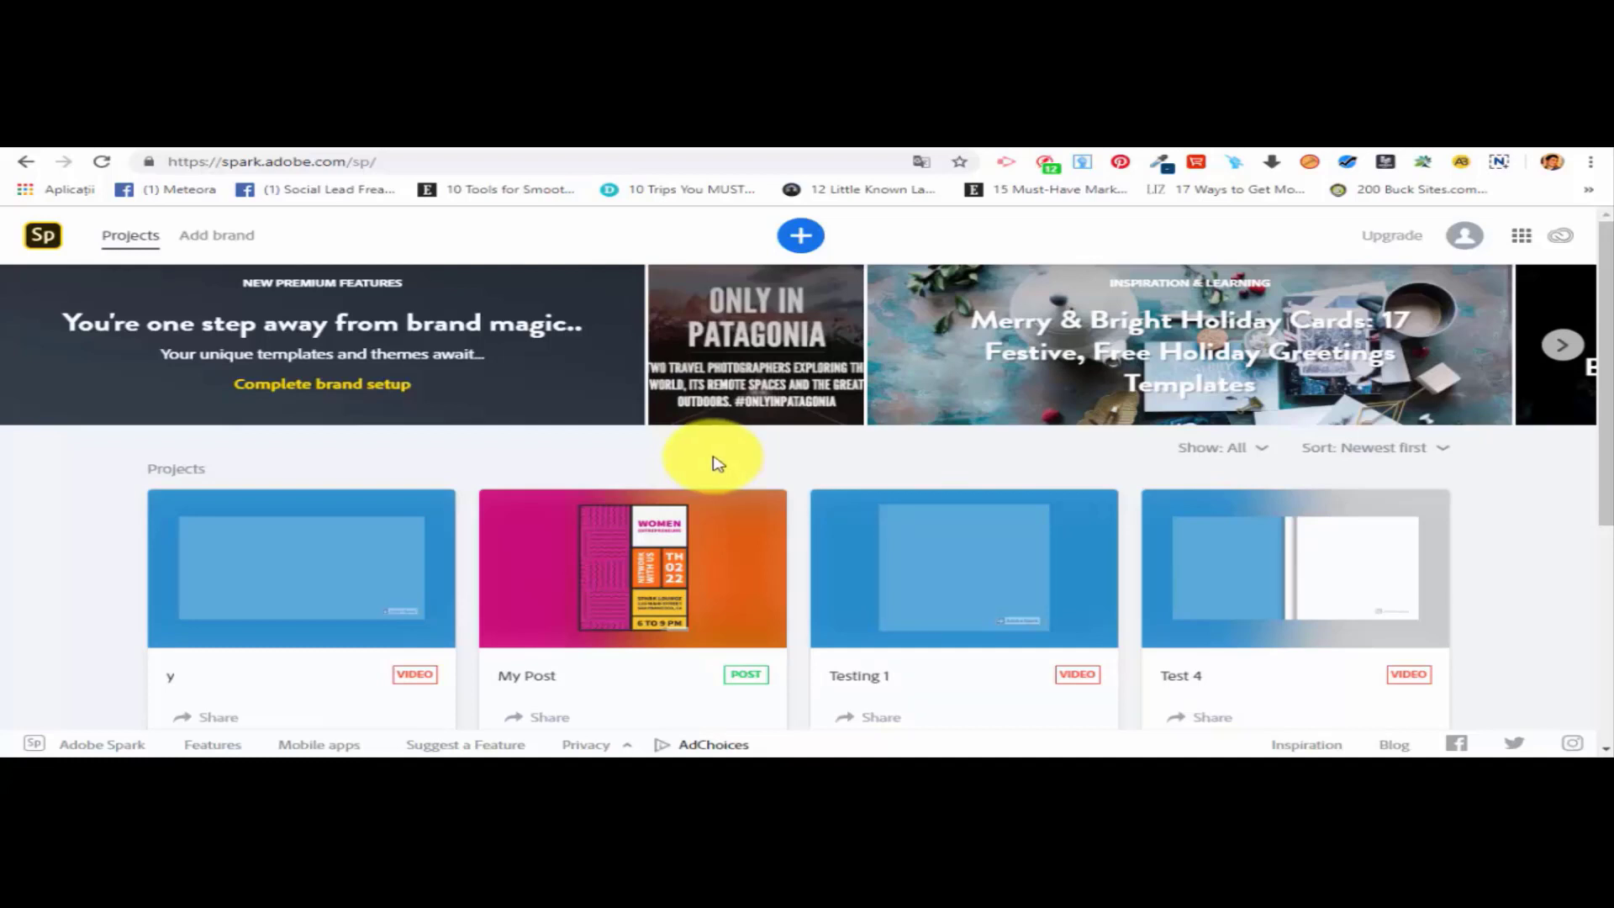
mouse_move(486, 530)
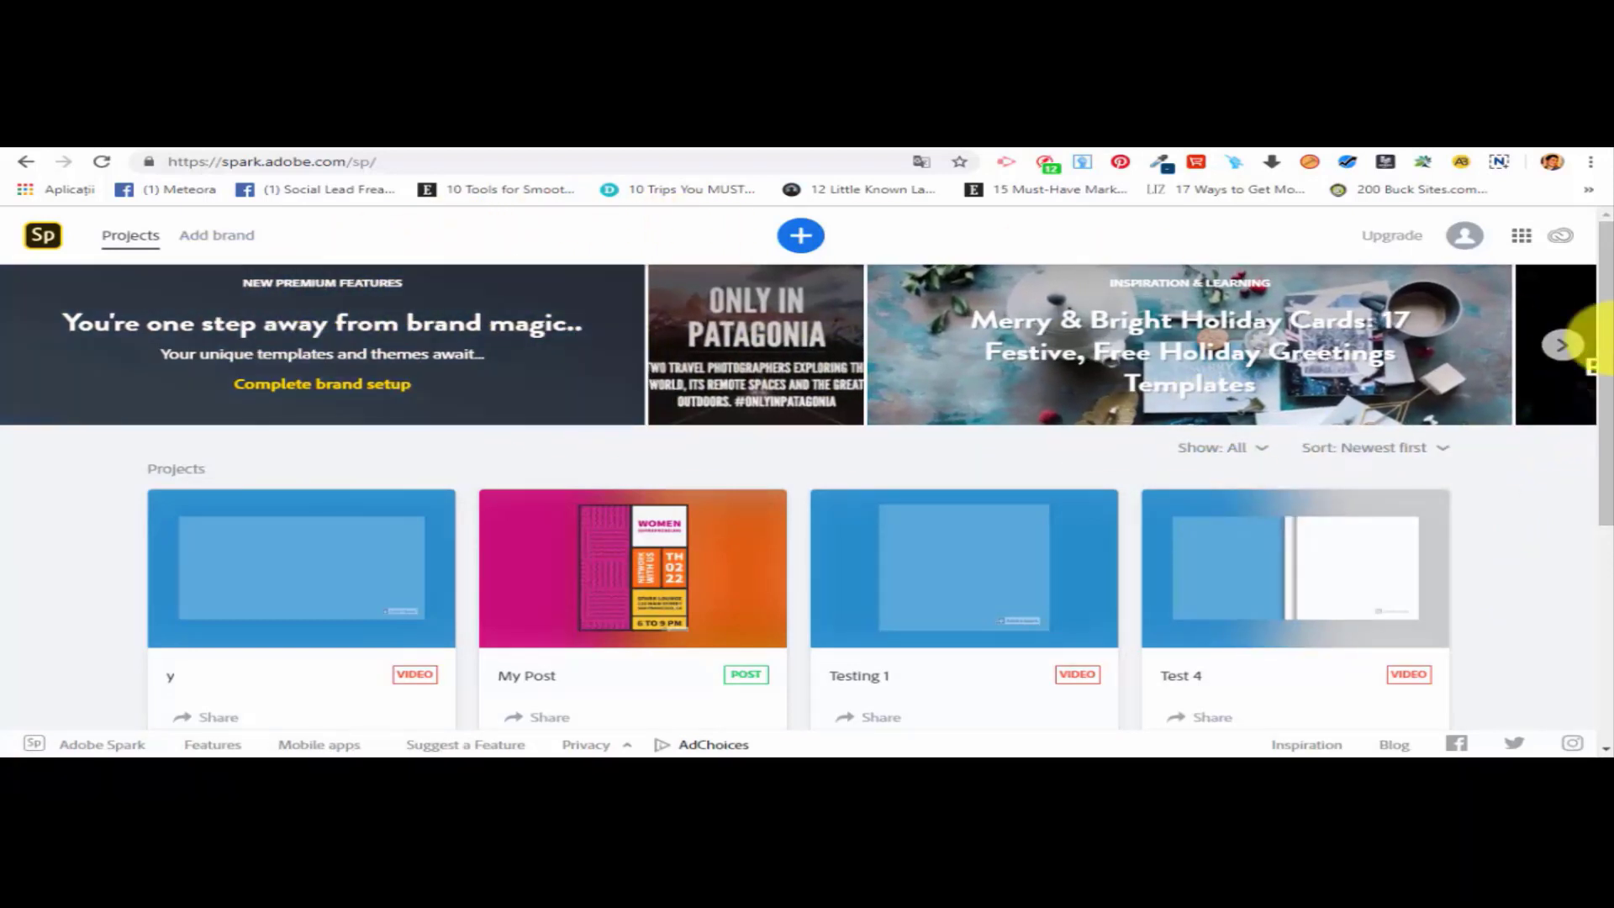
Browse the inspiration and learning banners, and view the list of Adobe web apps and services.
click(1565, 347)
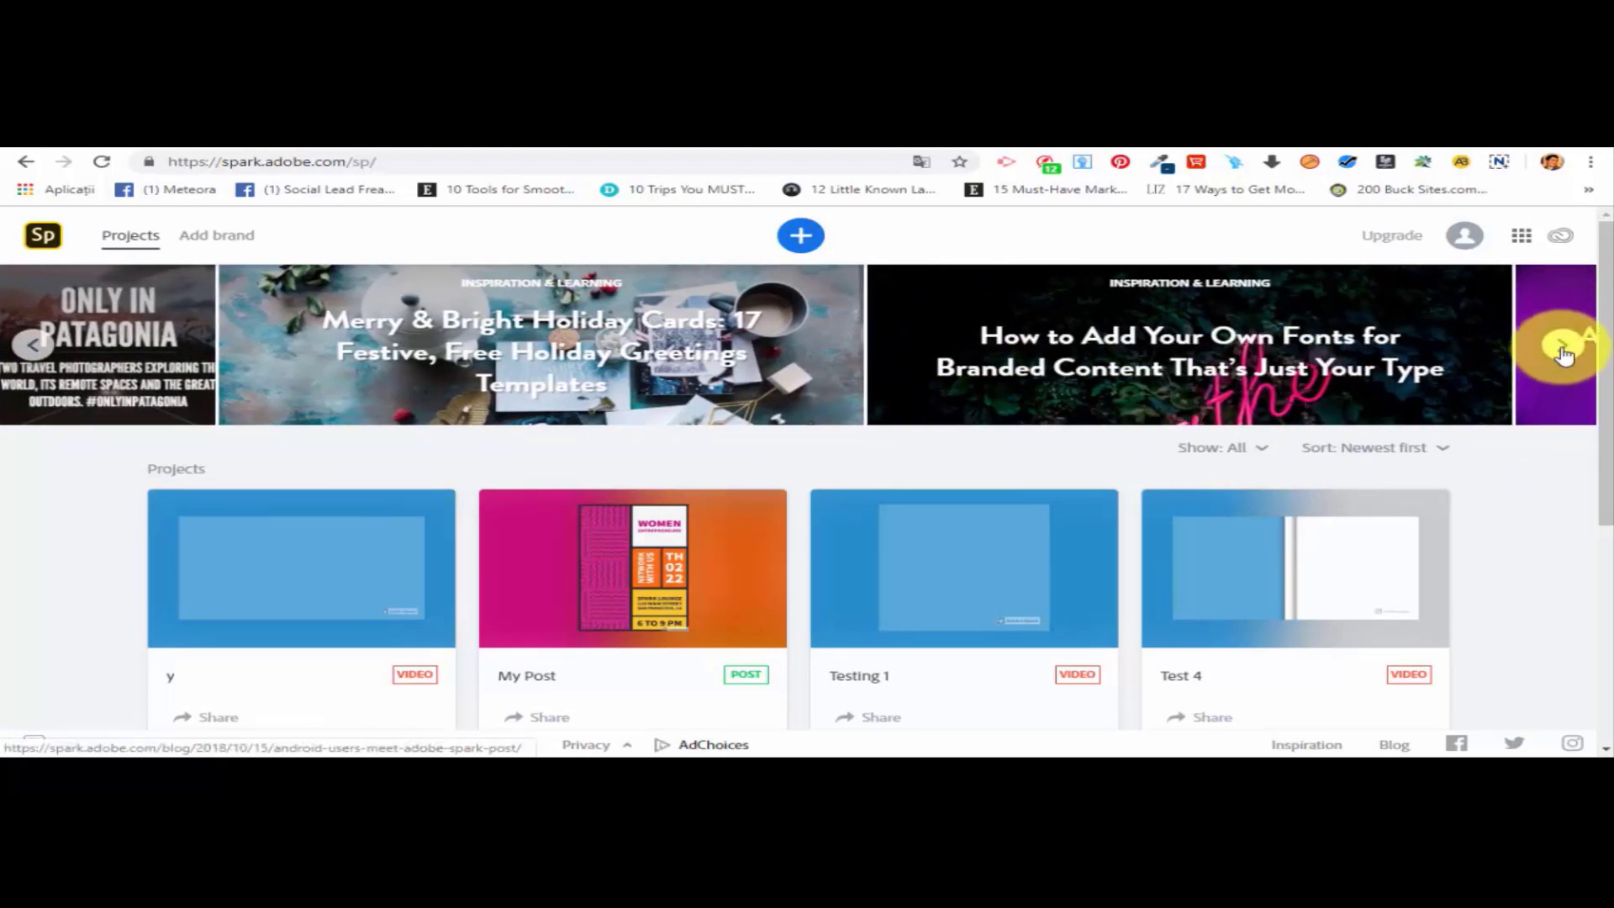
click(1559, 348)
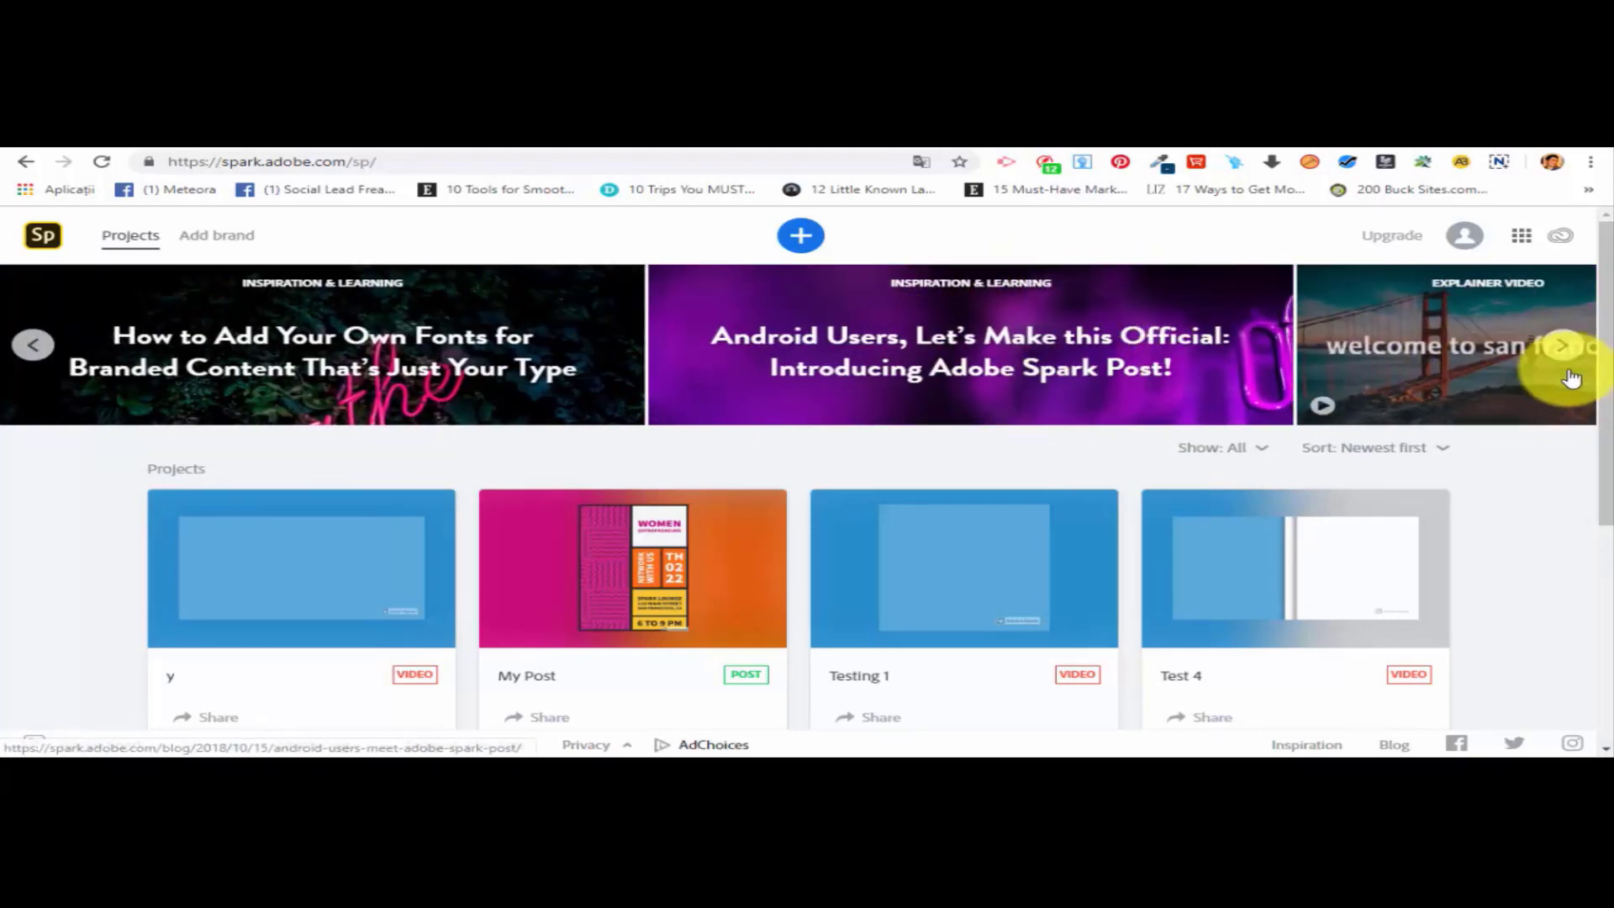
click(1561, 346)
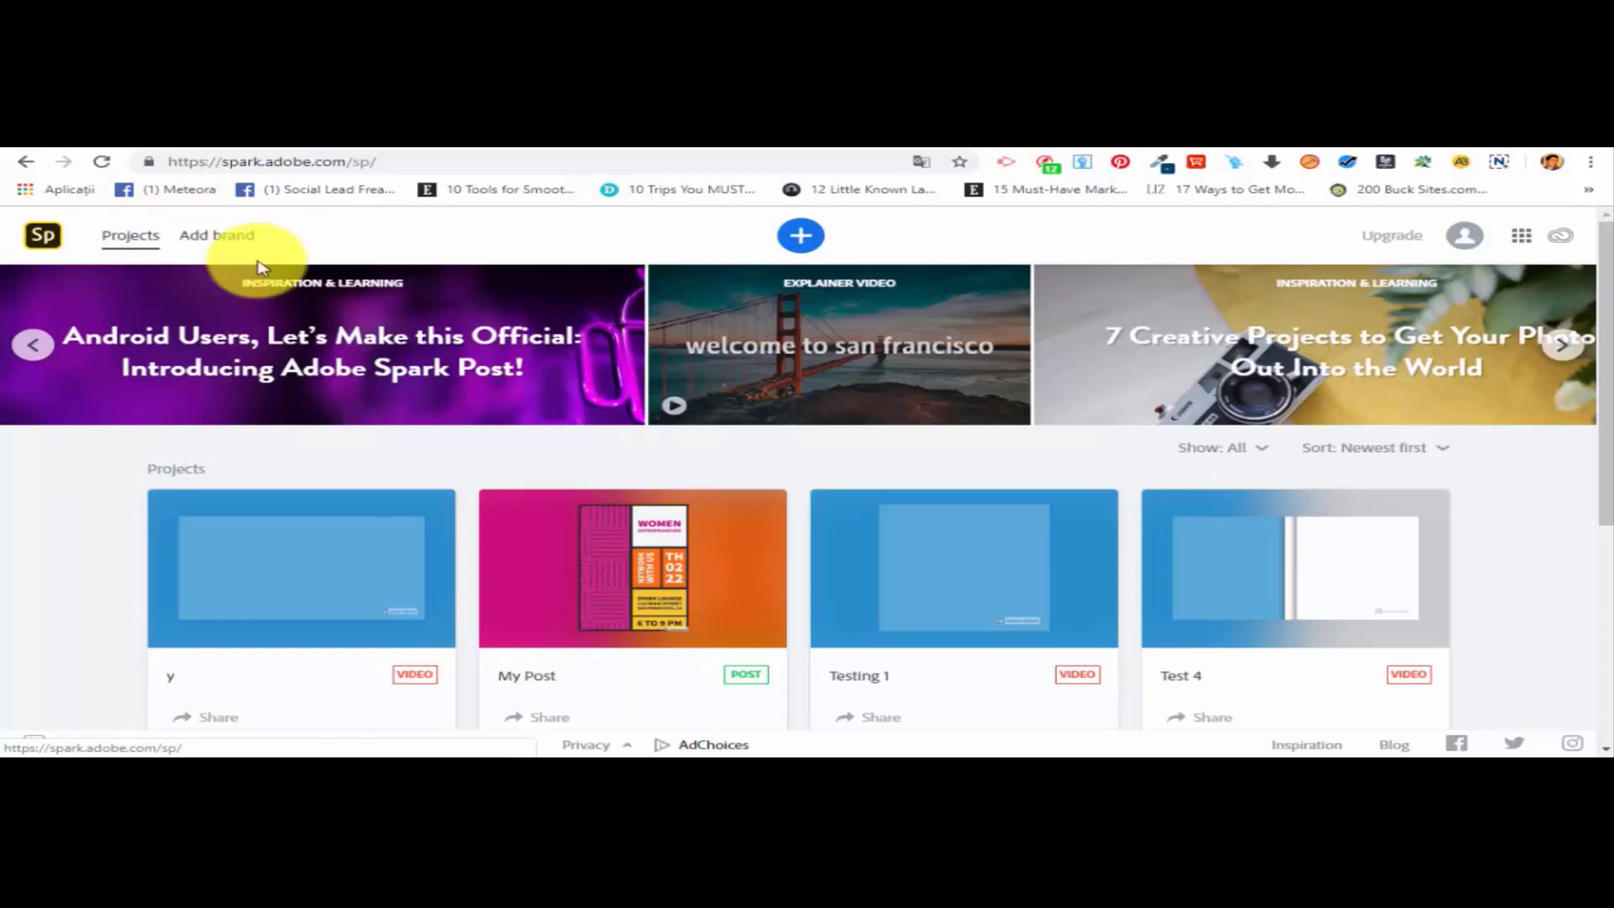
click(1521, 237)
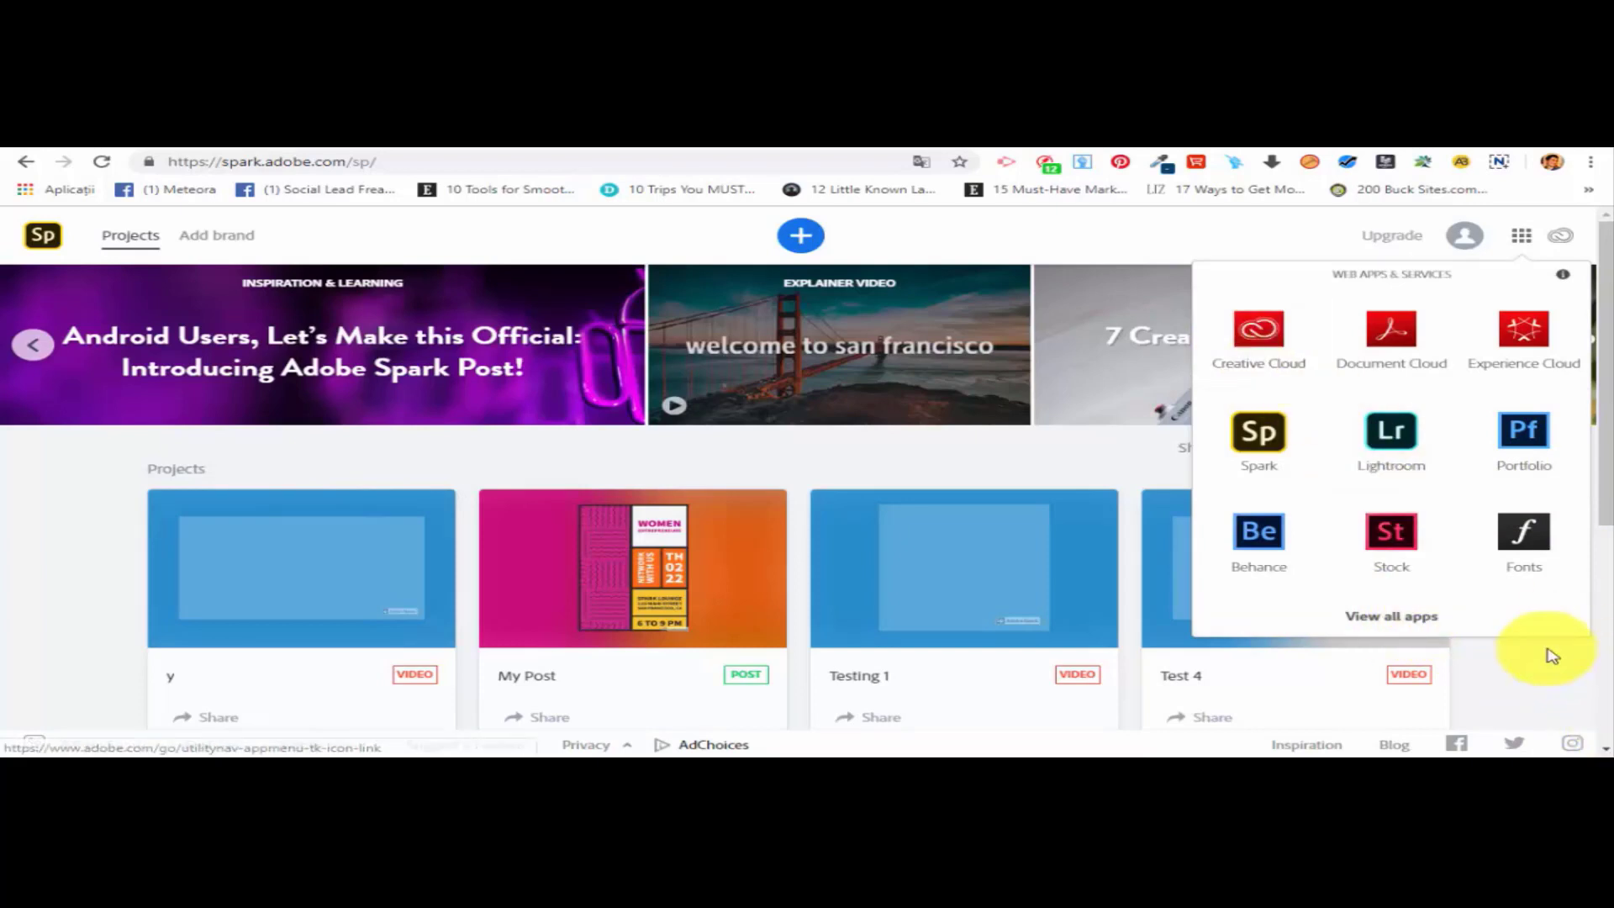
click(1561, 681)
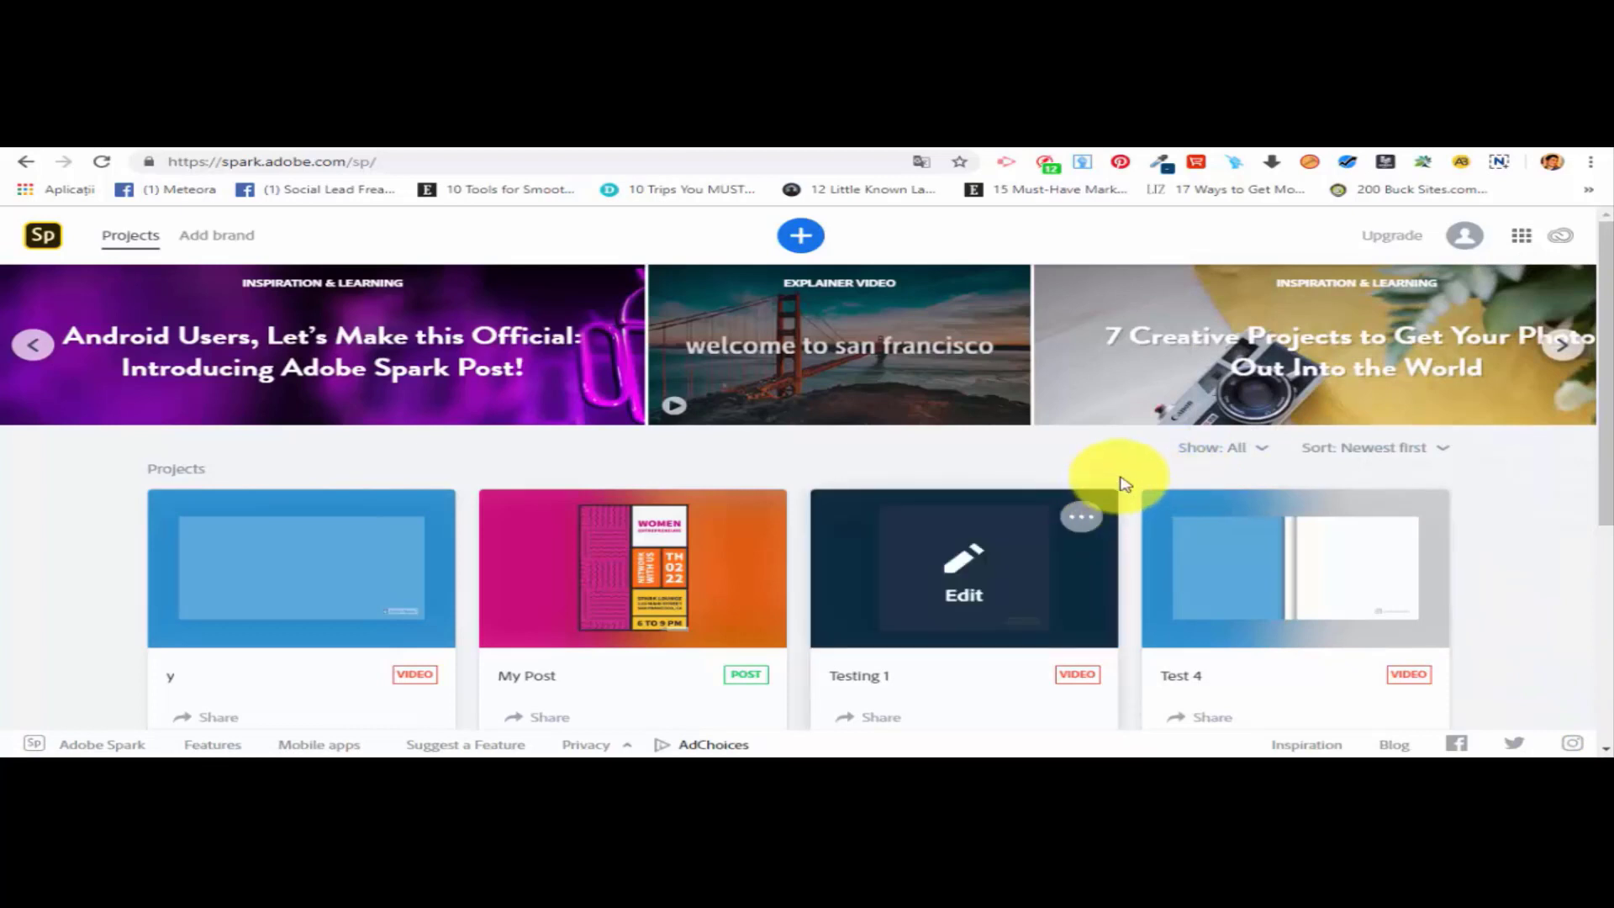
Review the saved projects and check the options available for the video project "y".
scroll(1143, 454, down, 1)
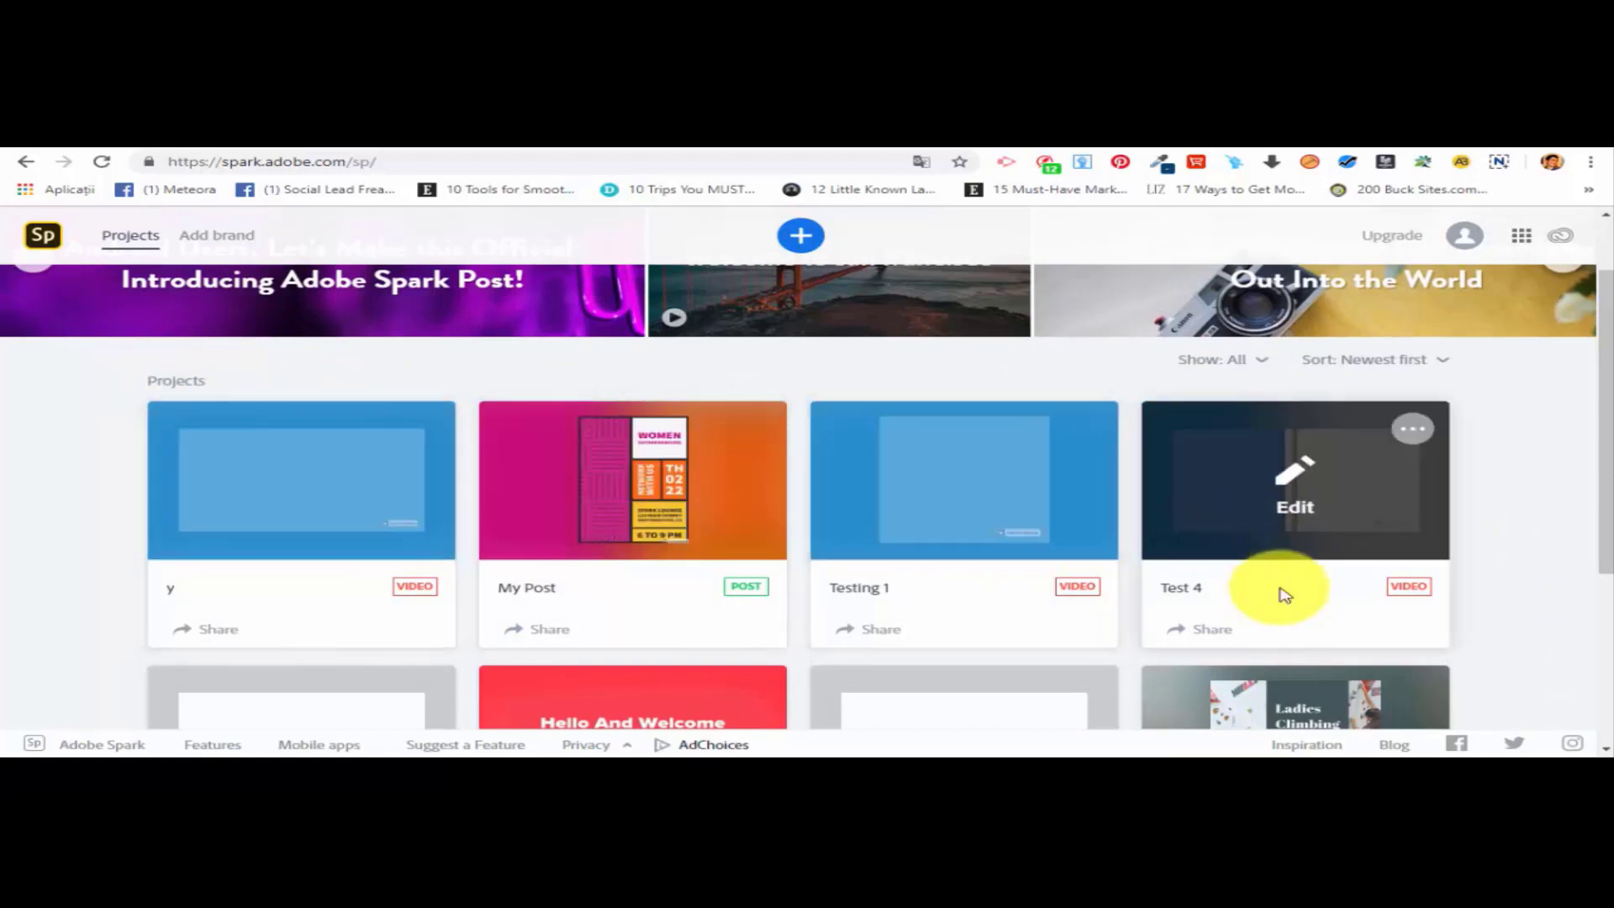
scroll(1138, 610, down, 1)
scroll(1138, 609, down, 3)
scroll(548, 551, up, 4)
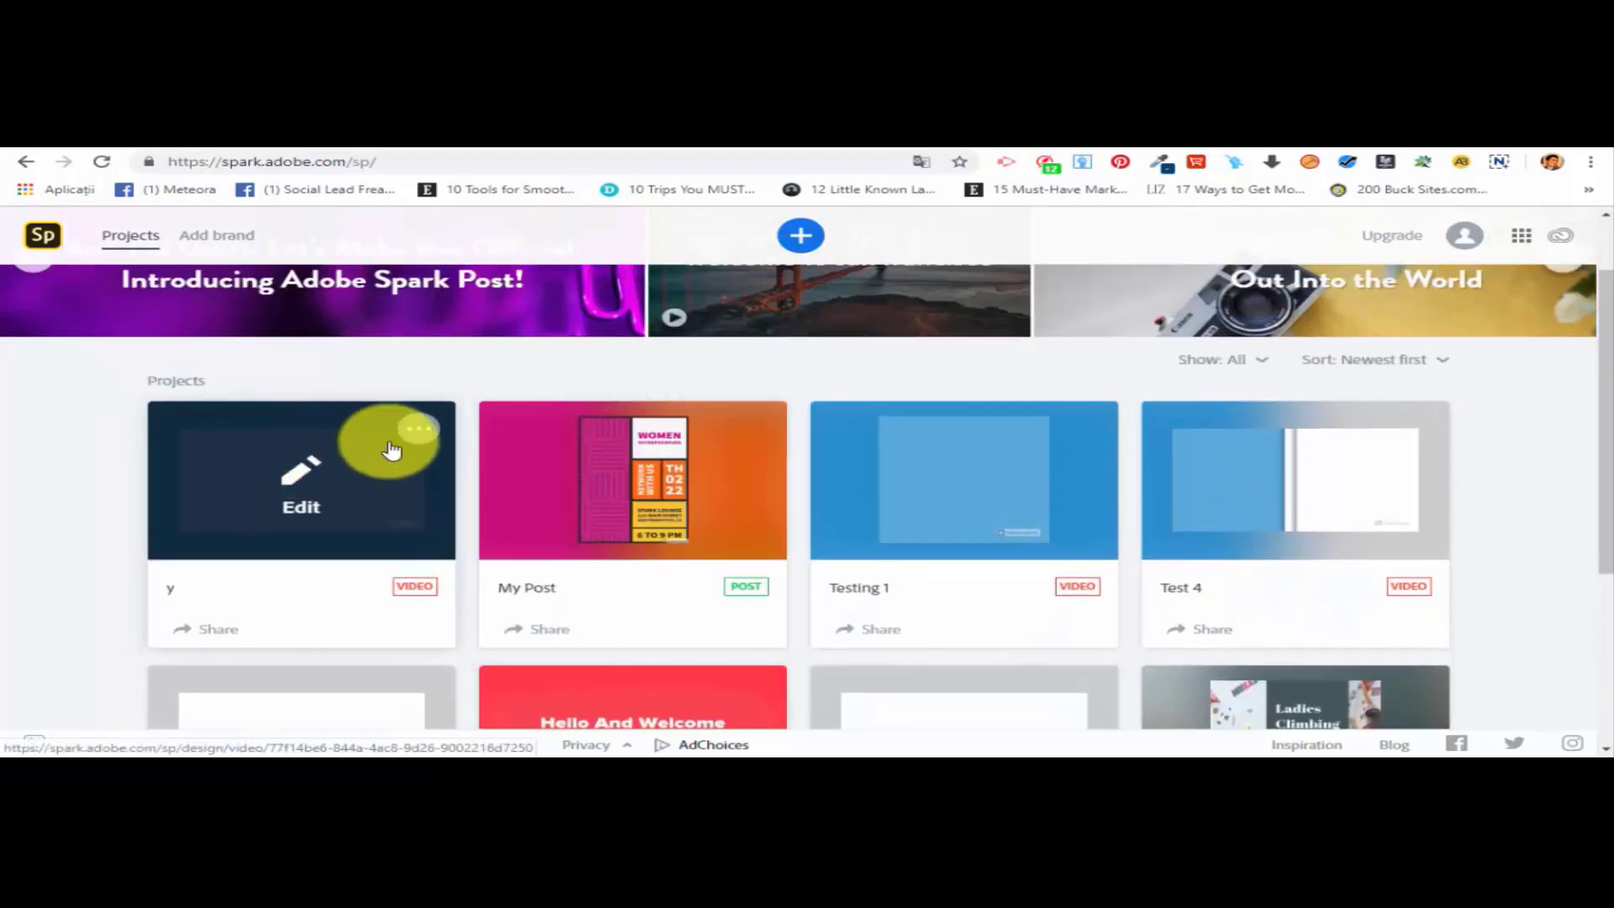
click(416, 432)
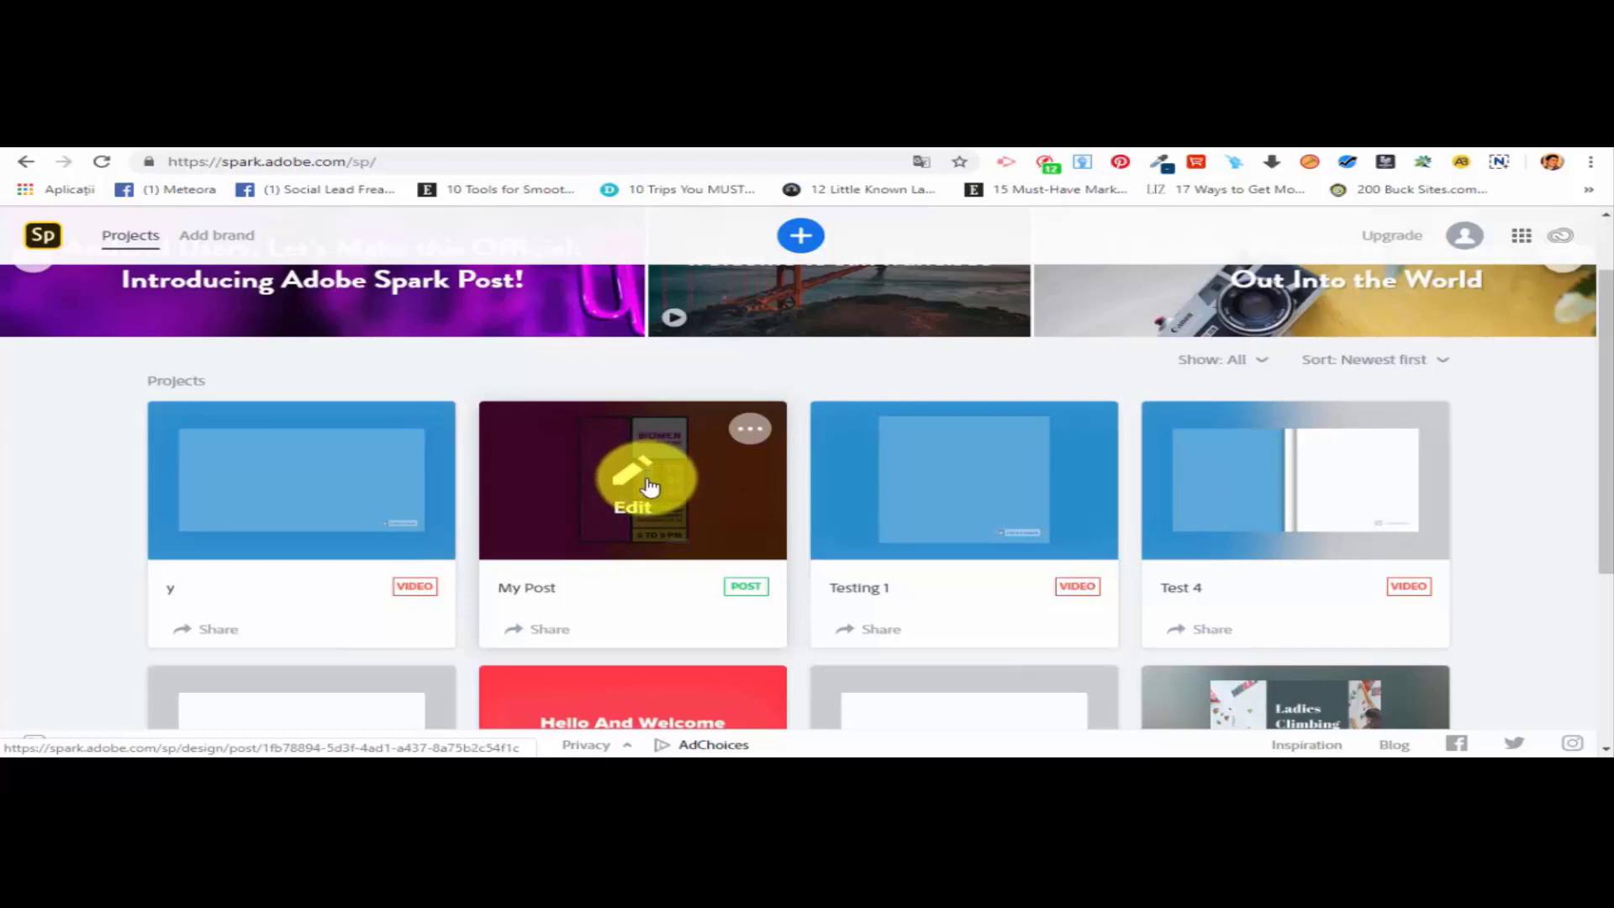
scroll(648, 486, up, 1)
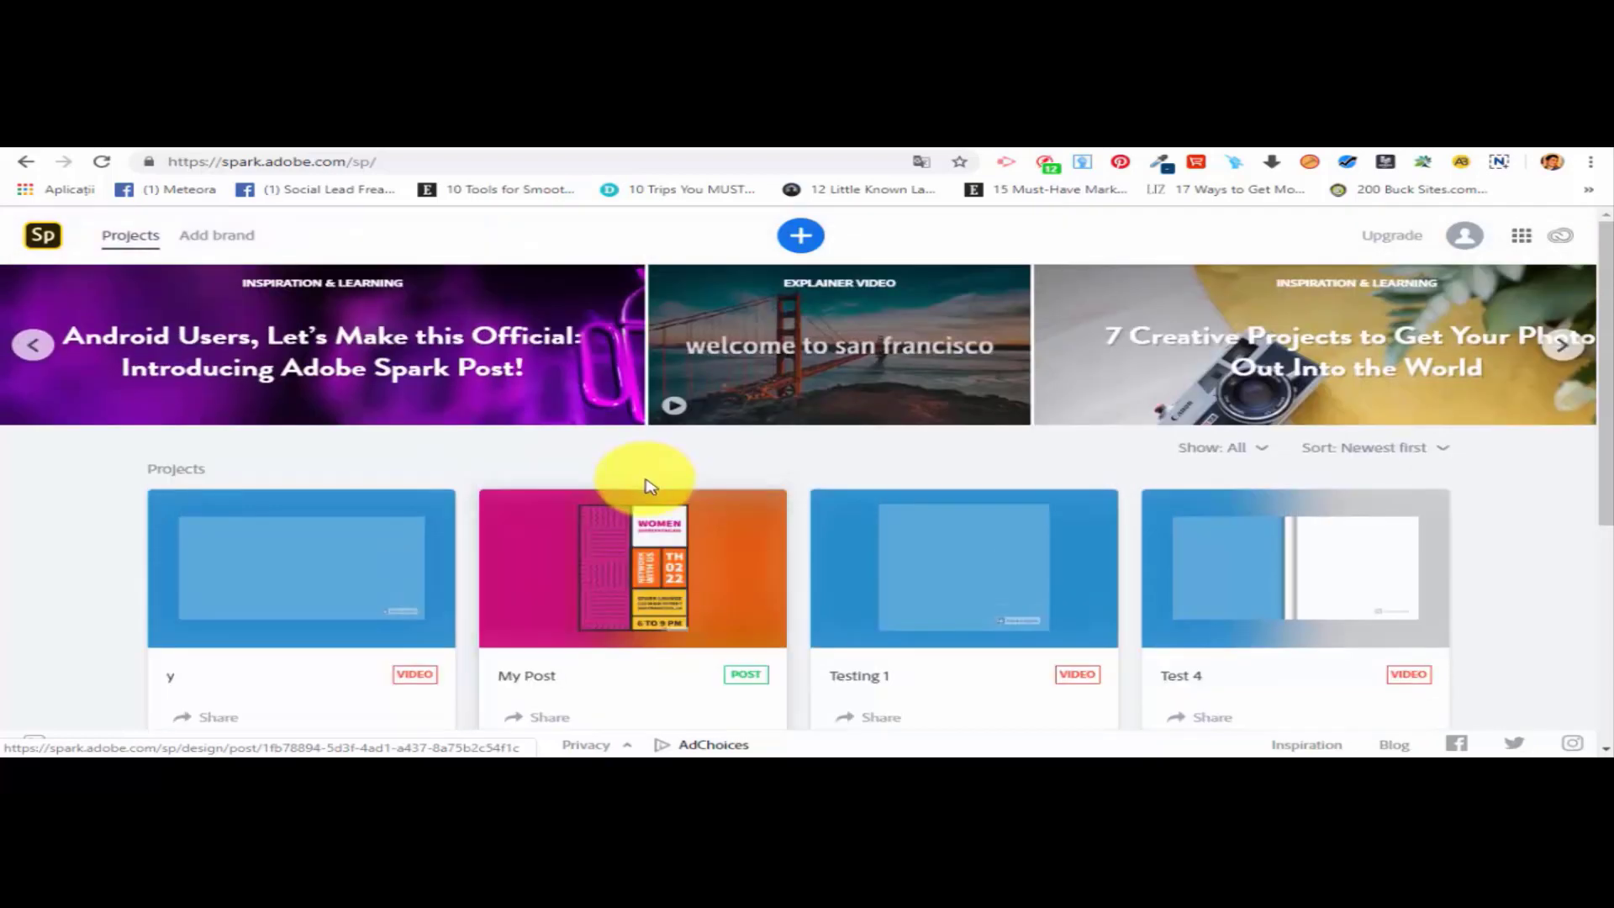
Start creating a new project and browse the Graphic templates, from Facebook and Twitter through For print to Ads.
click(803, 236)
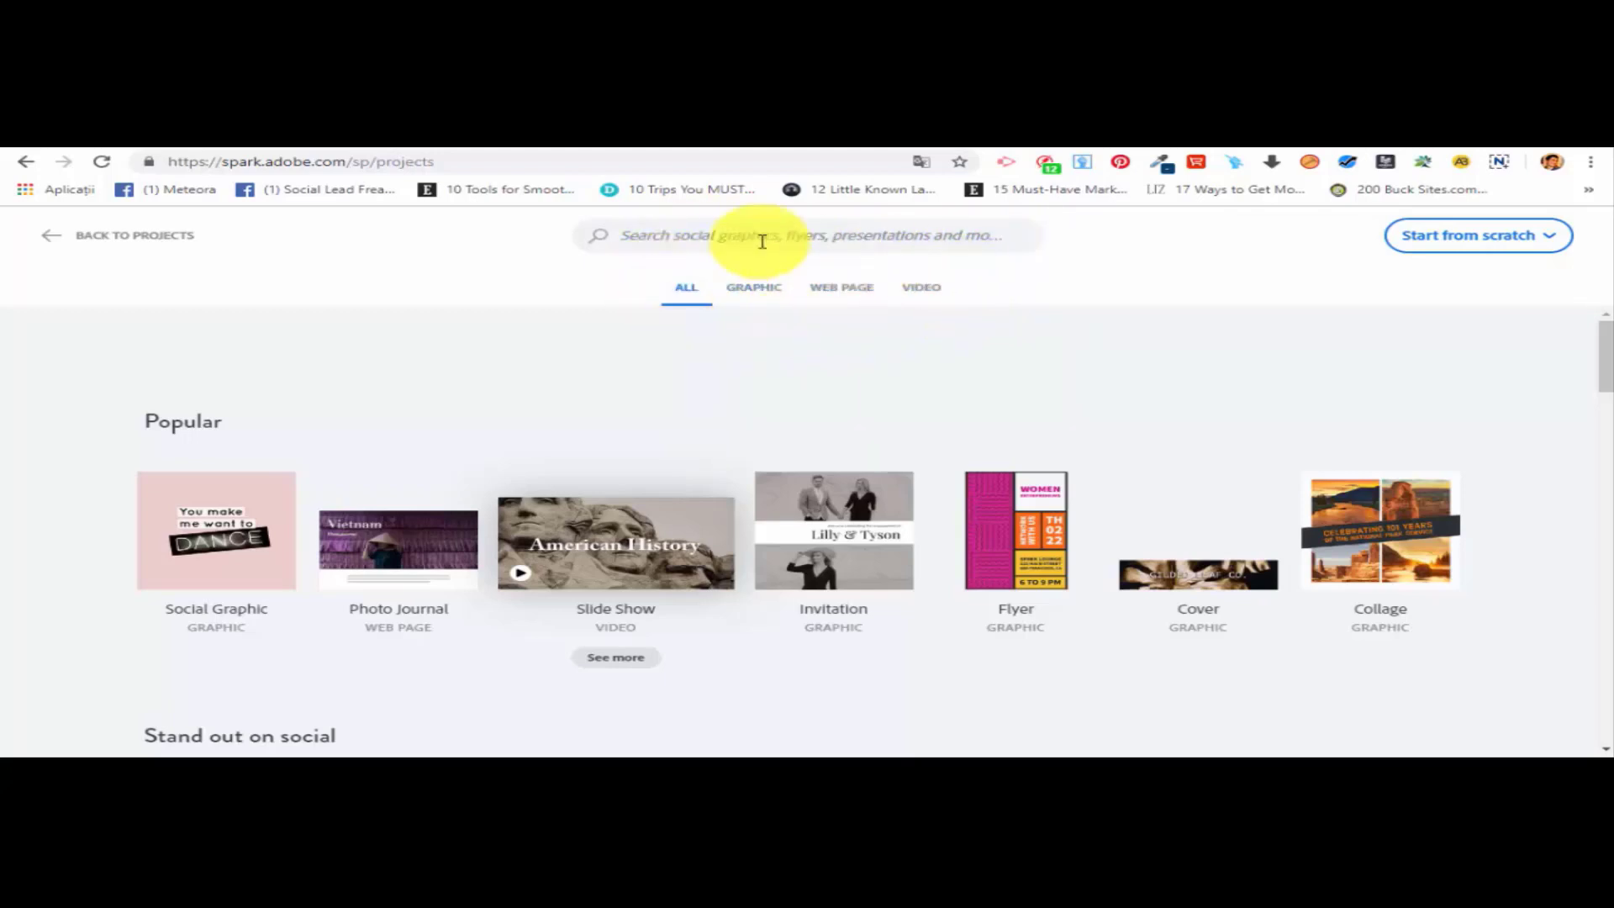
click(756, 288)
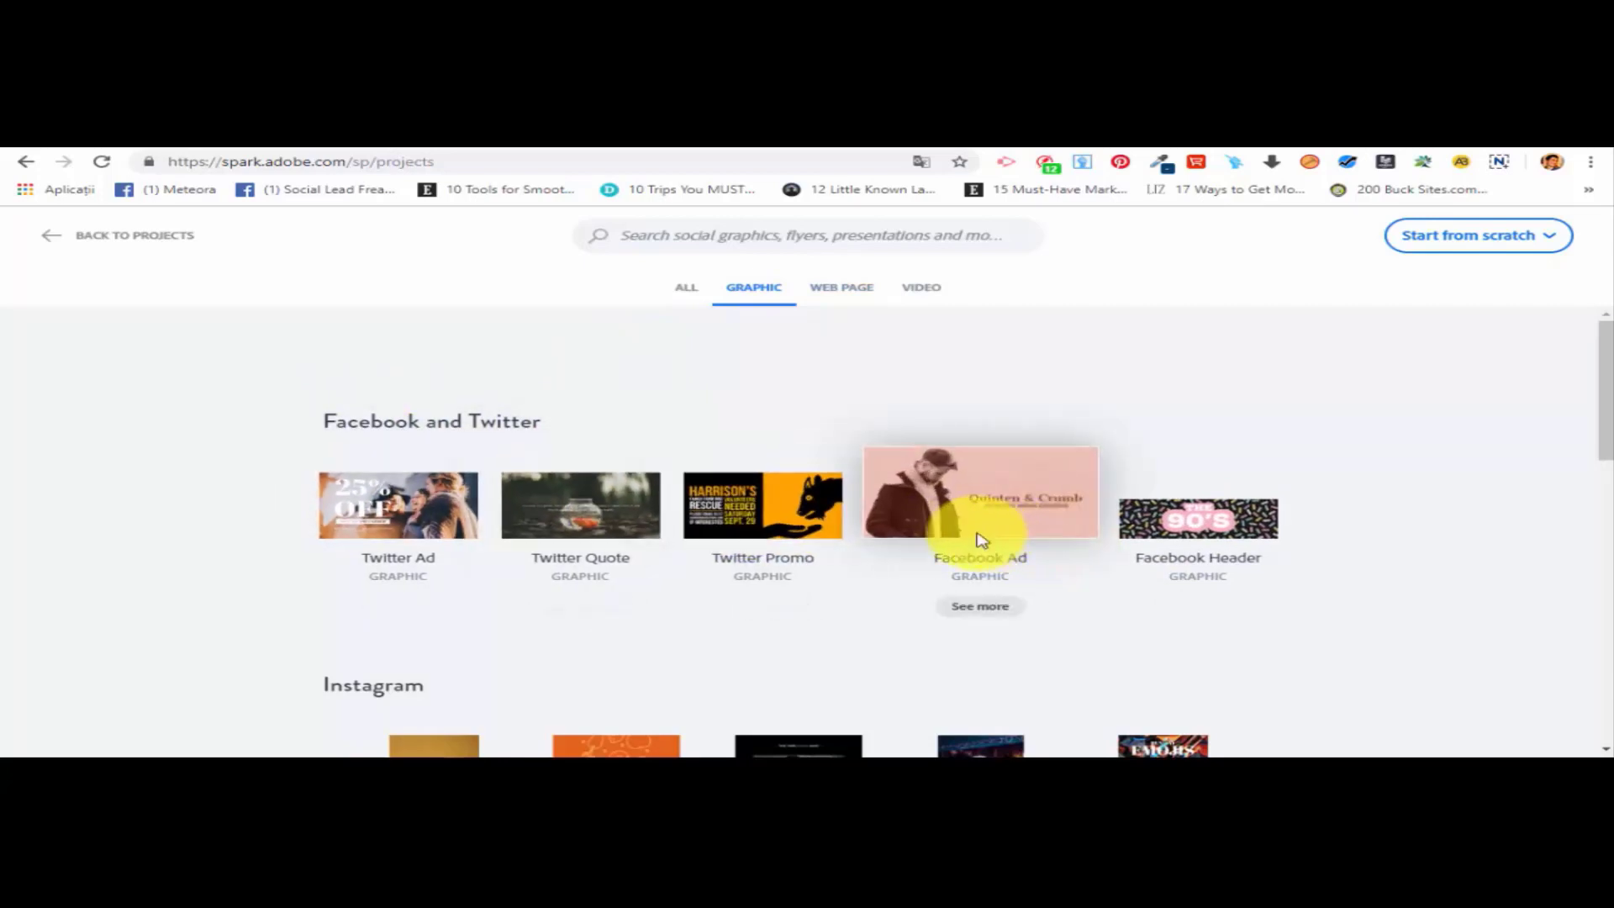
scroll(458, 538, down, 7)
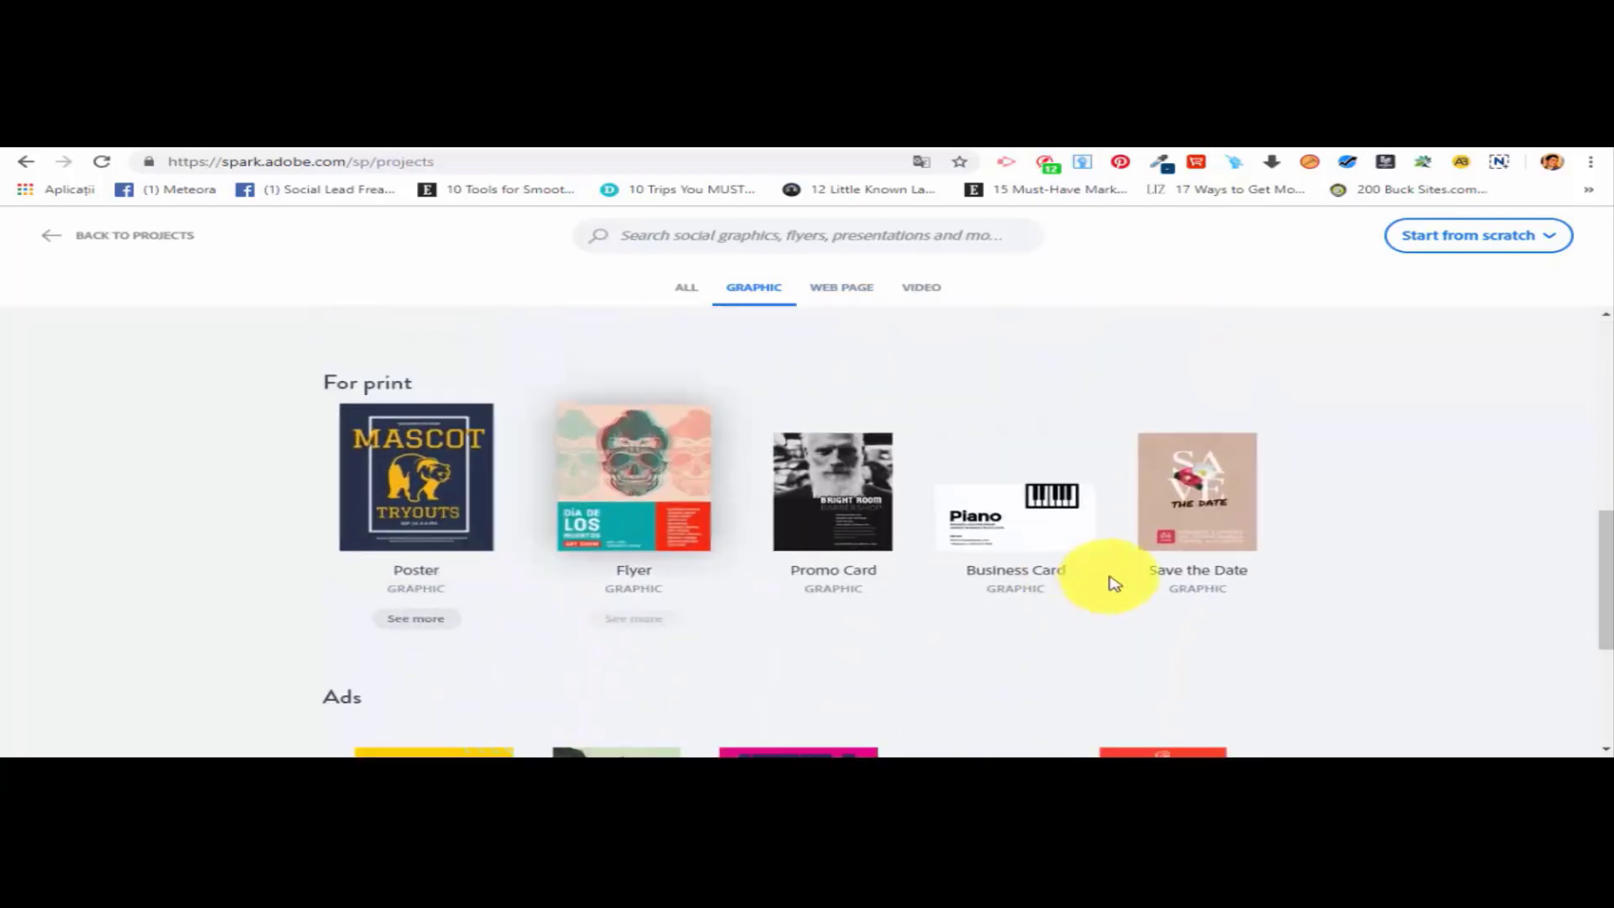
scroll(703, 558, down, 4)
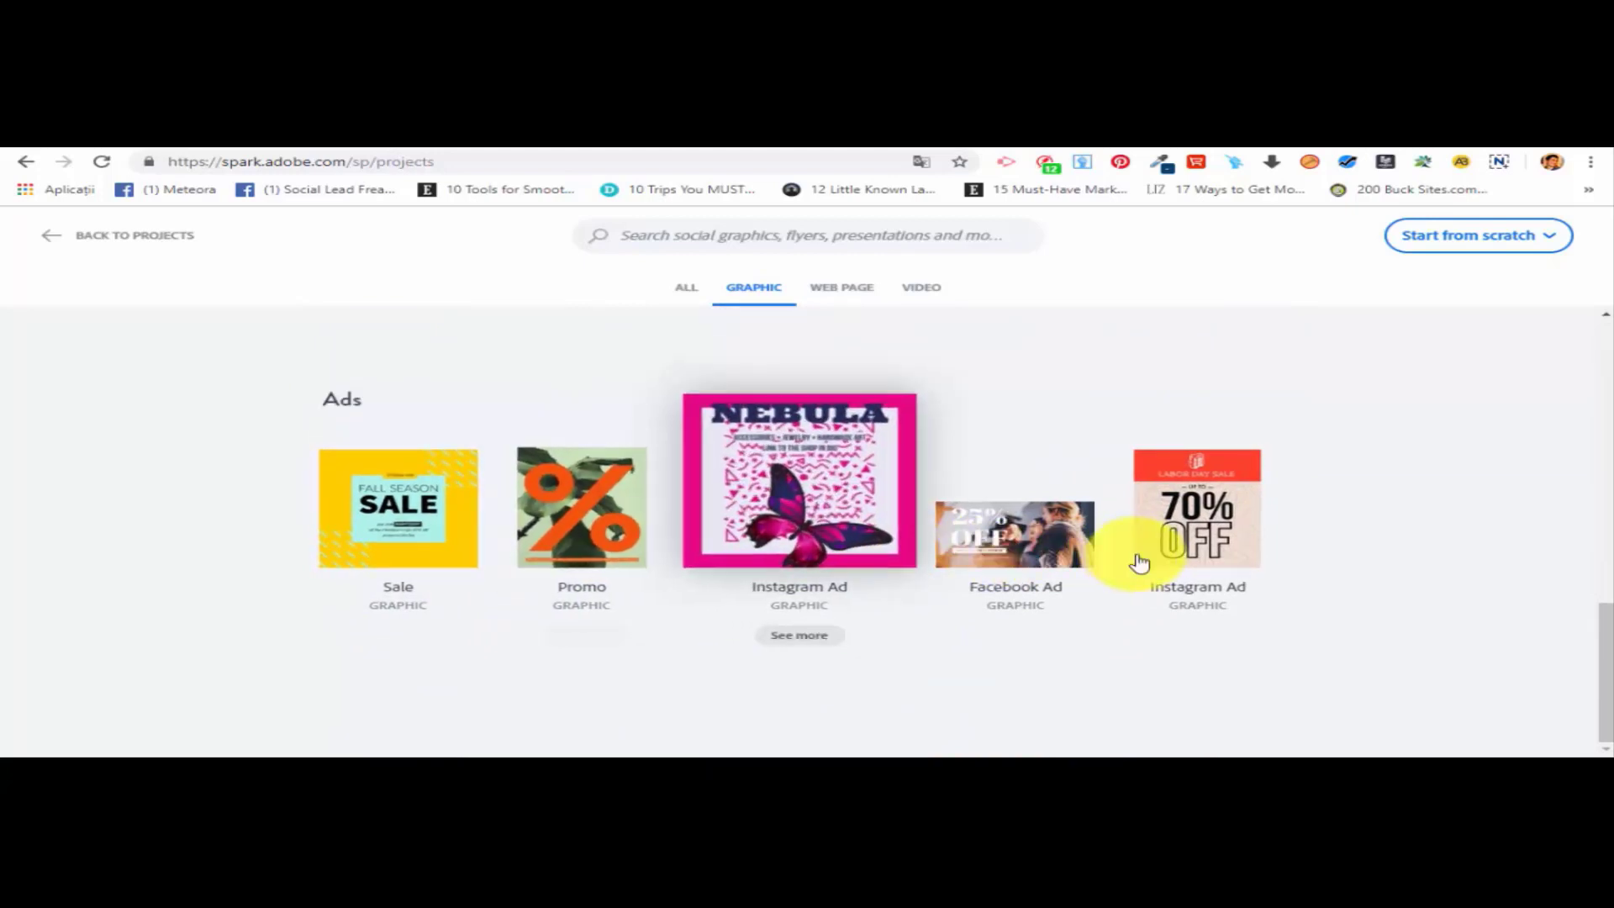
scroll(915, 484, up, 5)
scroll(915, 486, up, 5)
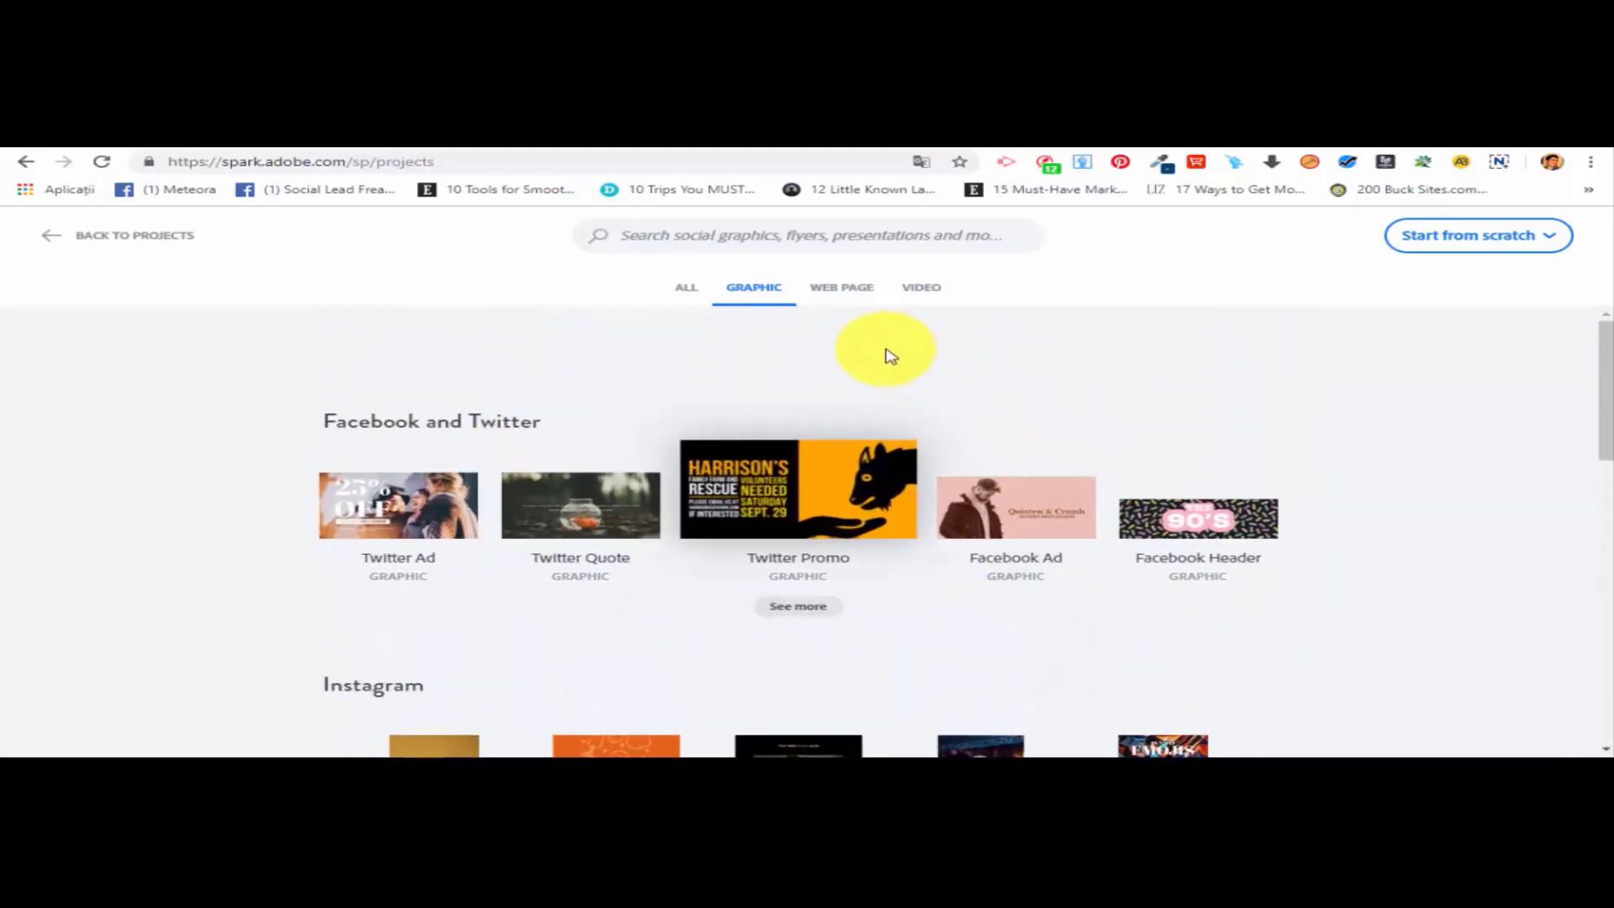
Browse the Web Page templates from Popular down to Make it personal.
click(836, 296)
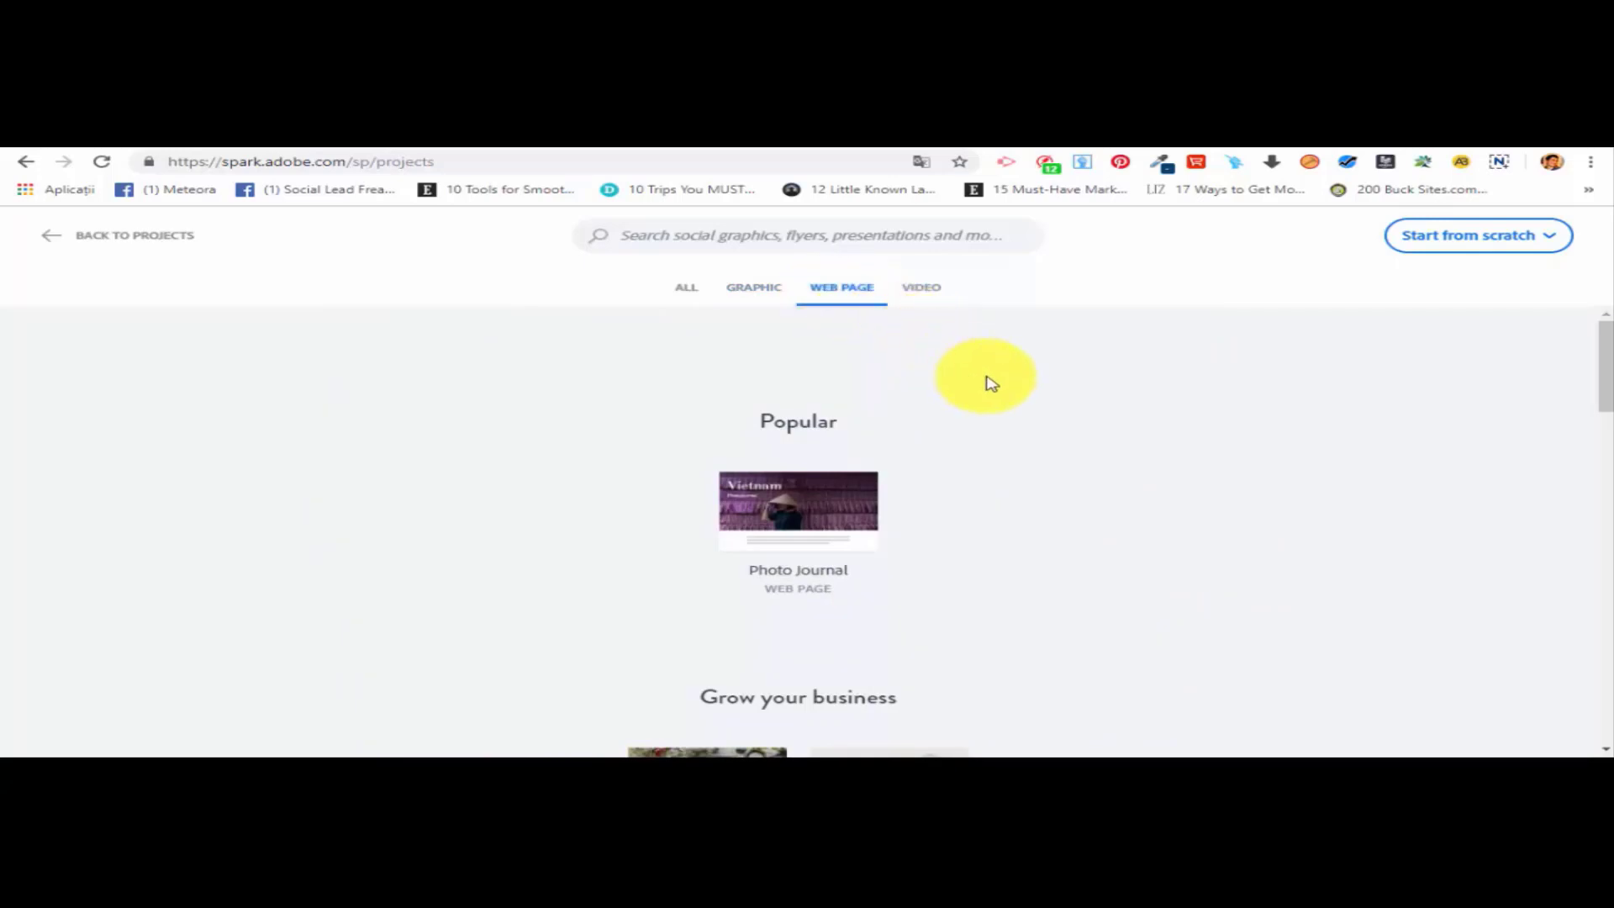
scroll(967, 386, down, 1)
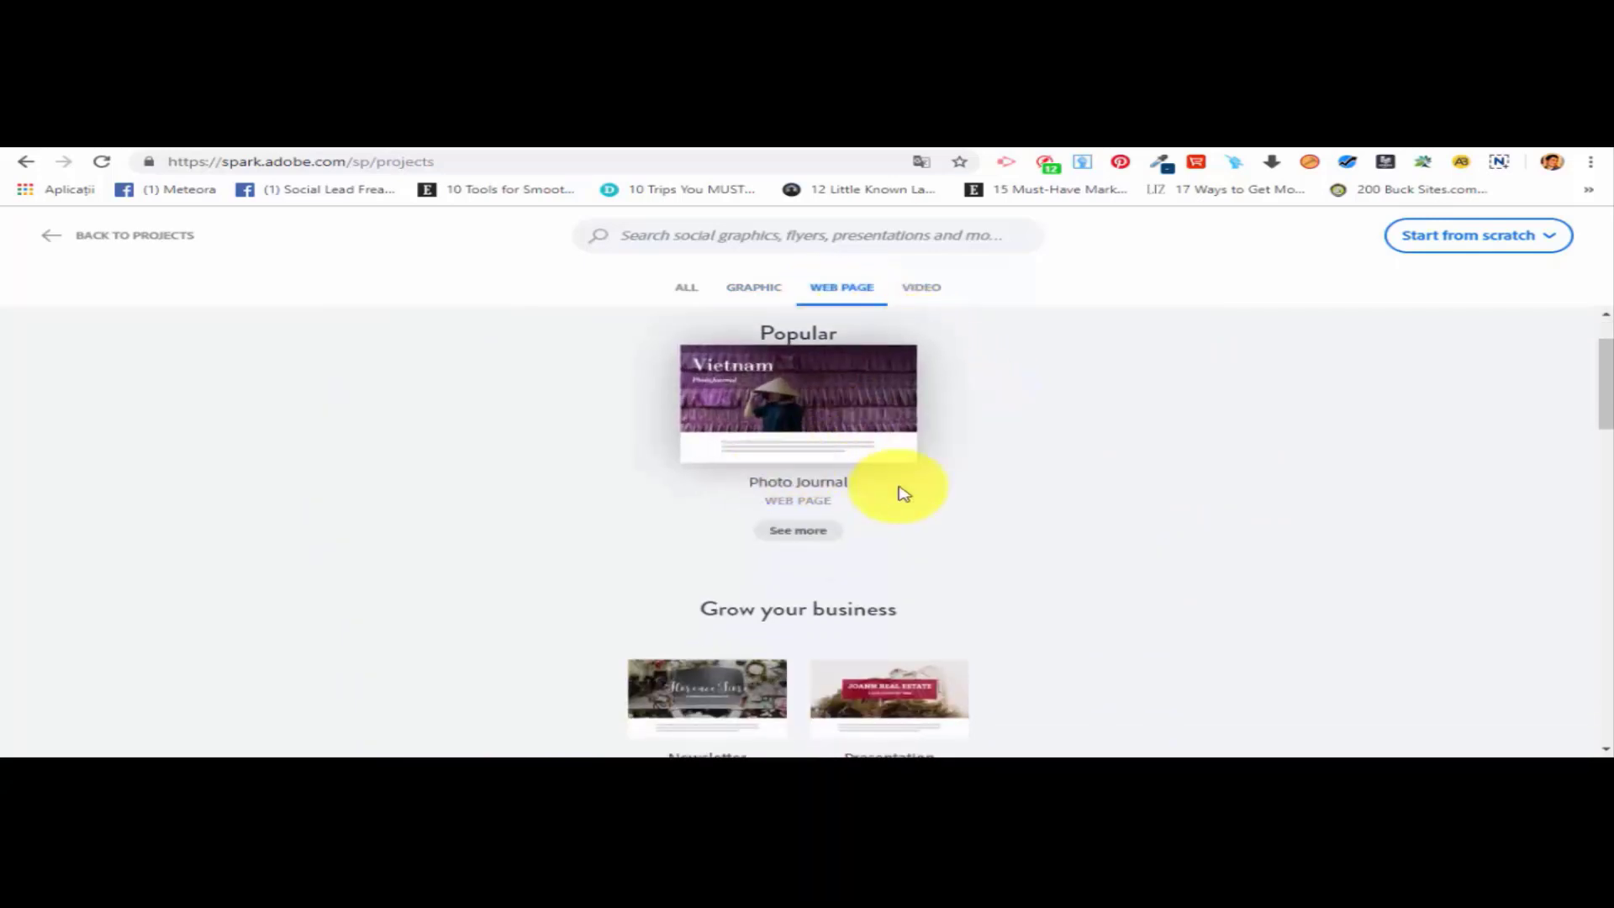
scroll(908, 492, down, 2)
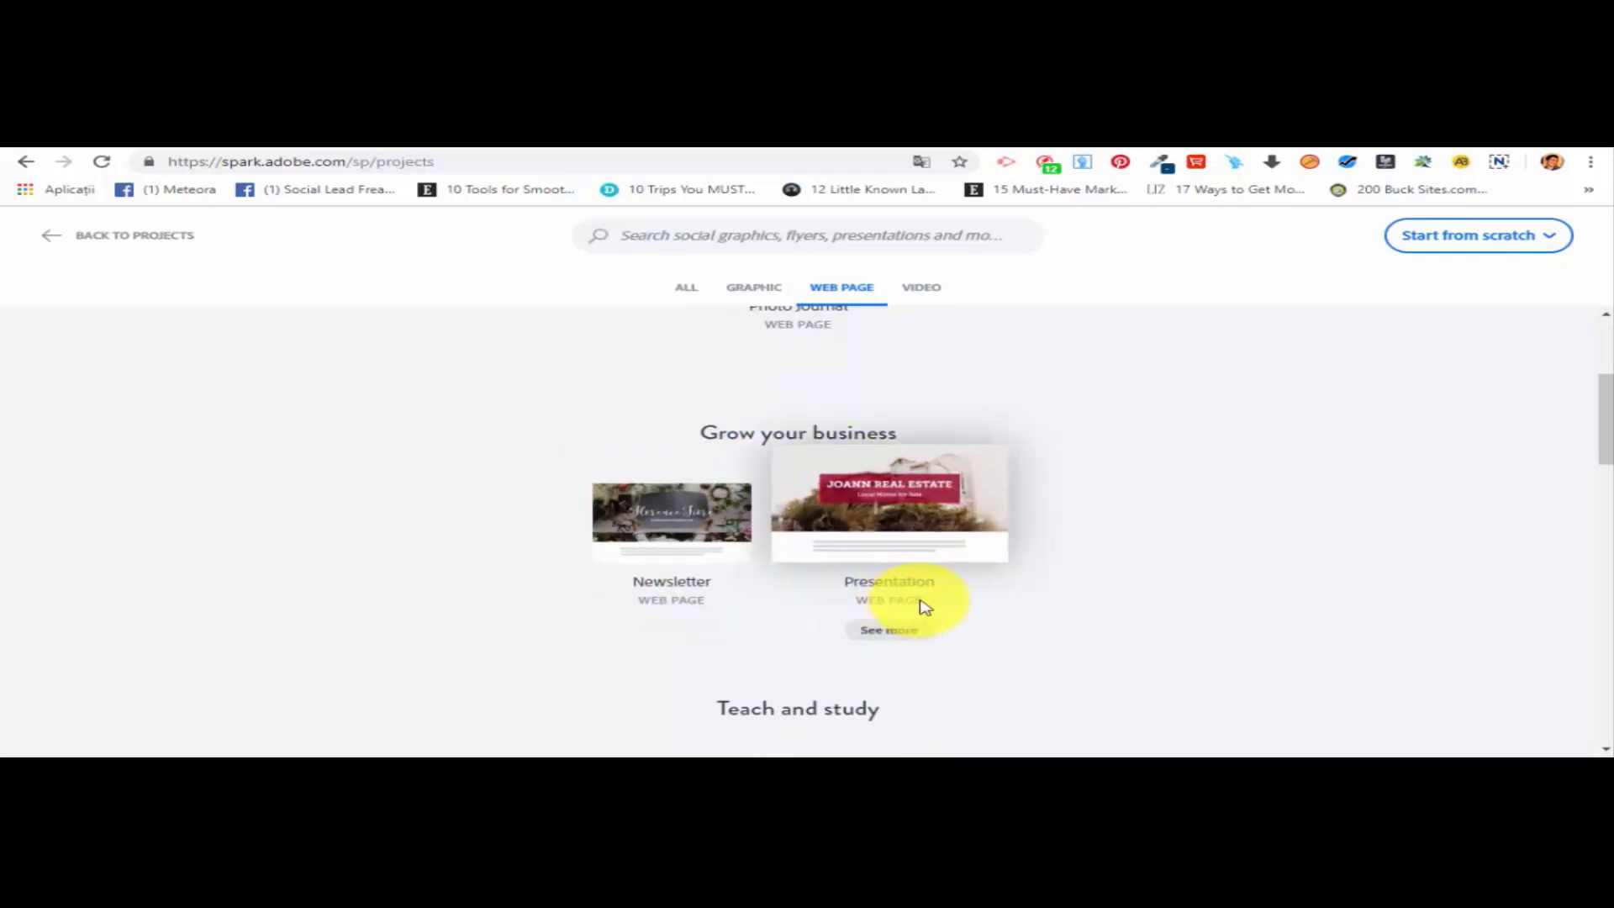
scroll(941, 596, down, 2)
scroll(857, 580, down, 3)
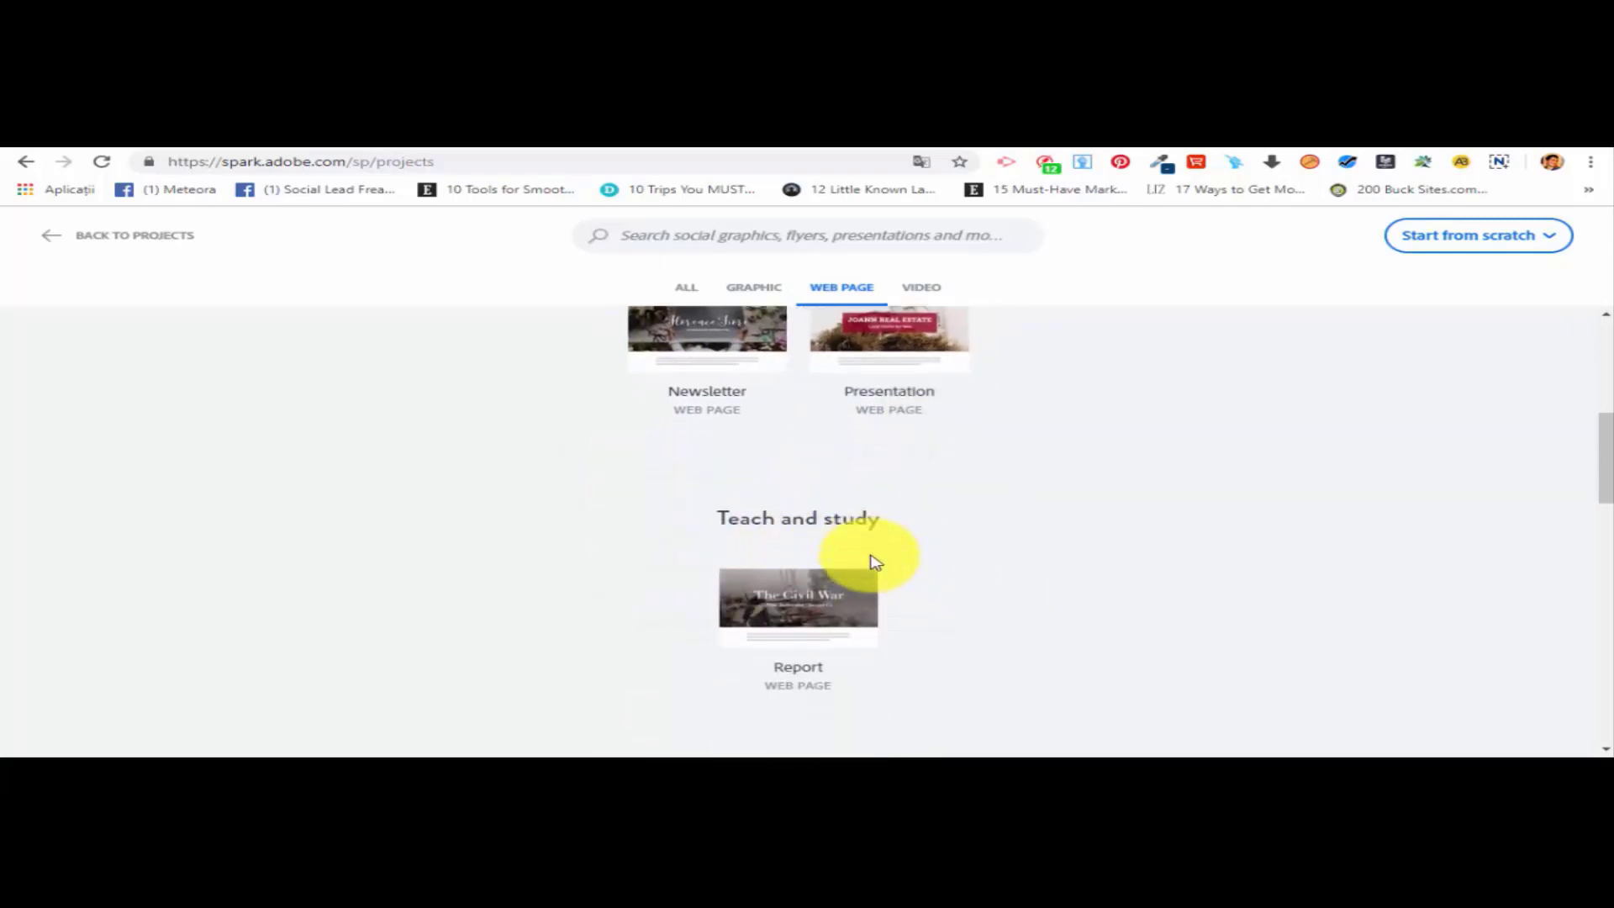
scroll(899, 466, down, 2)
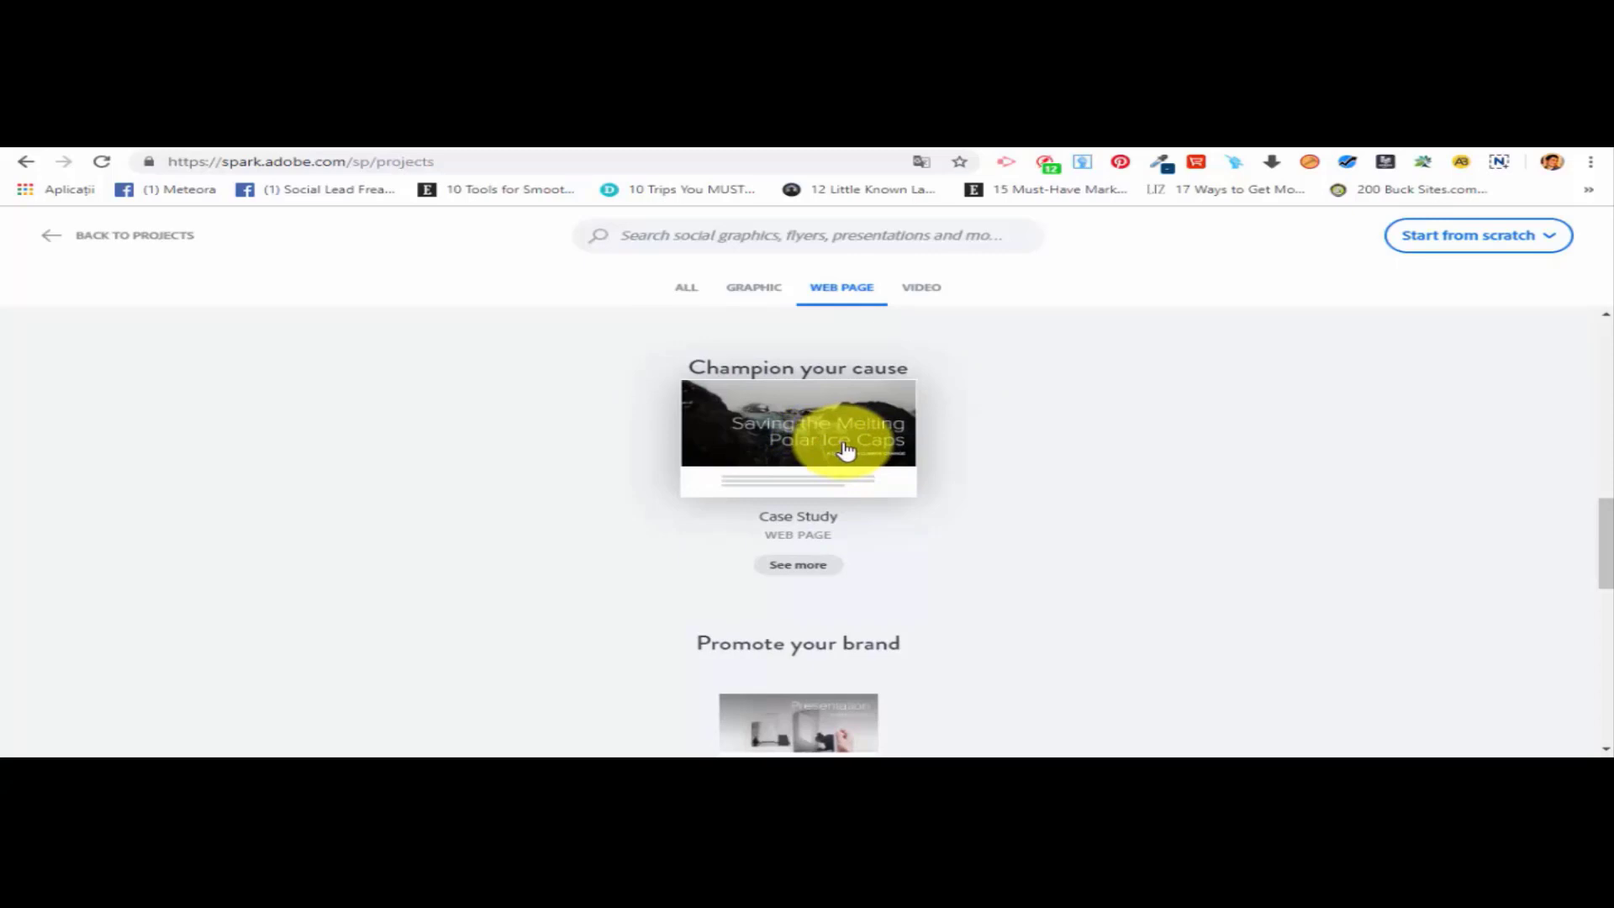
scroll(705, 433, down, 3)
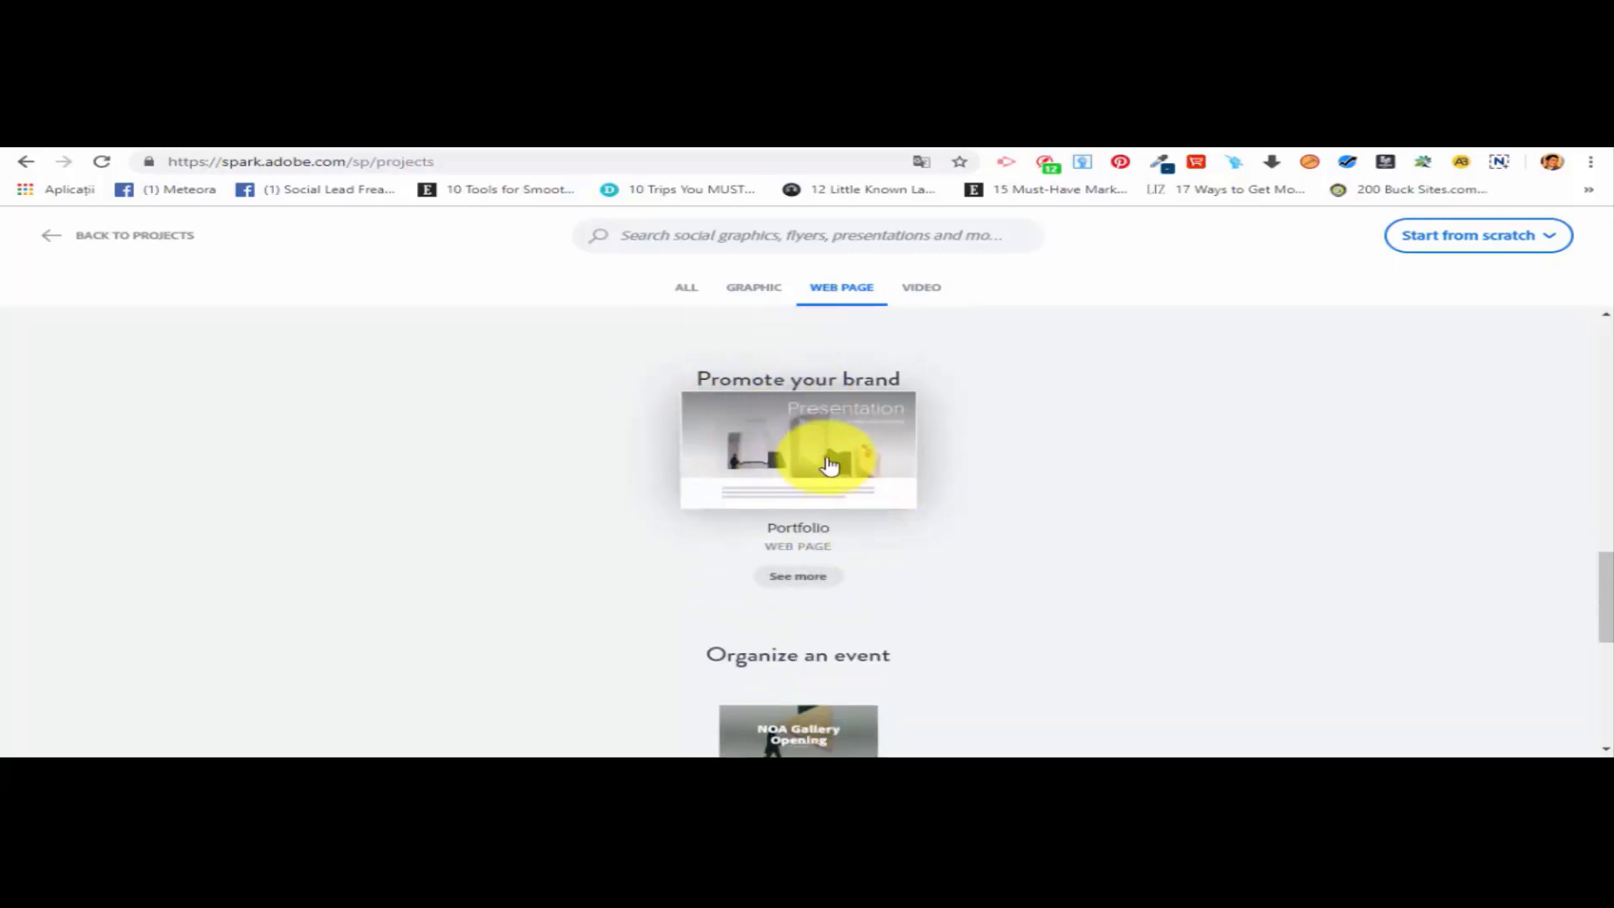
scroll(862, 480, down, 5)
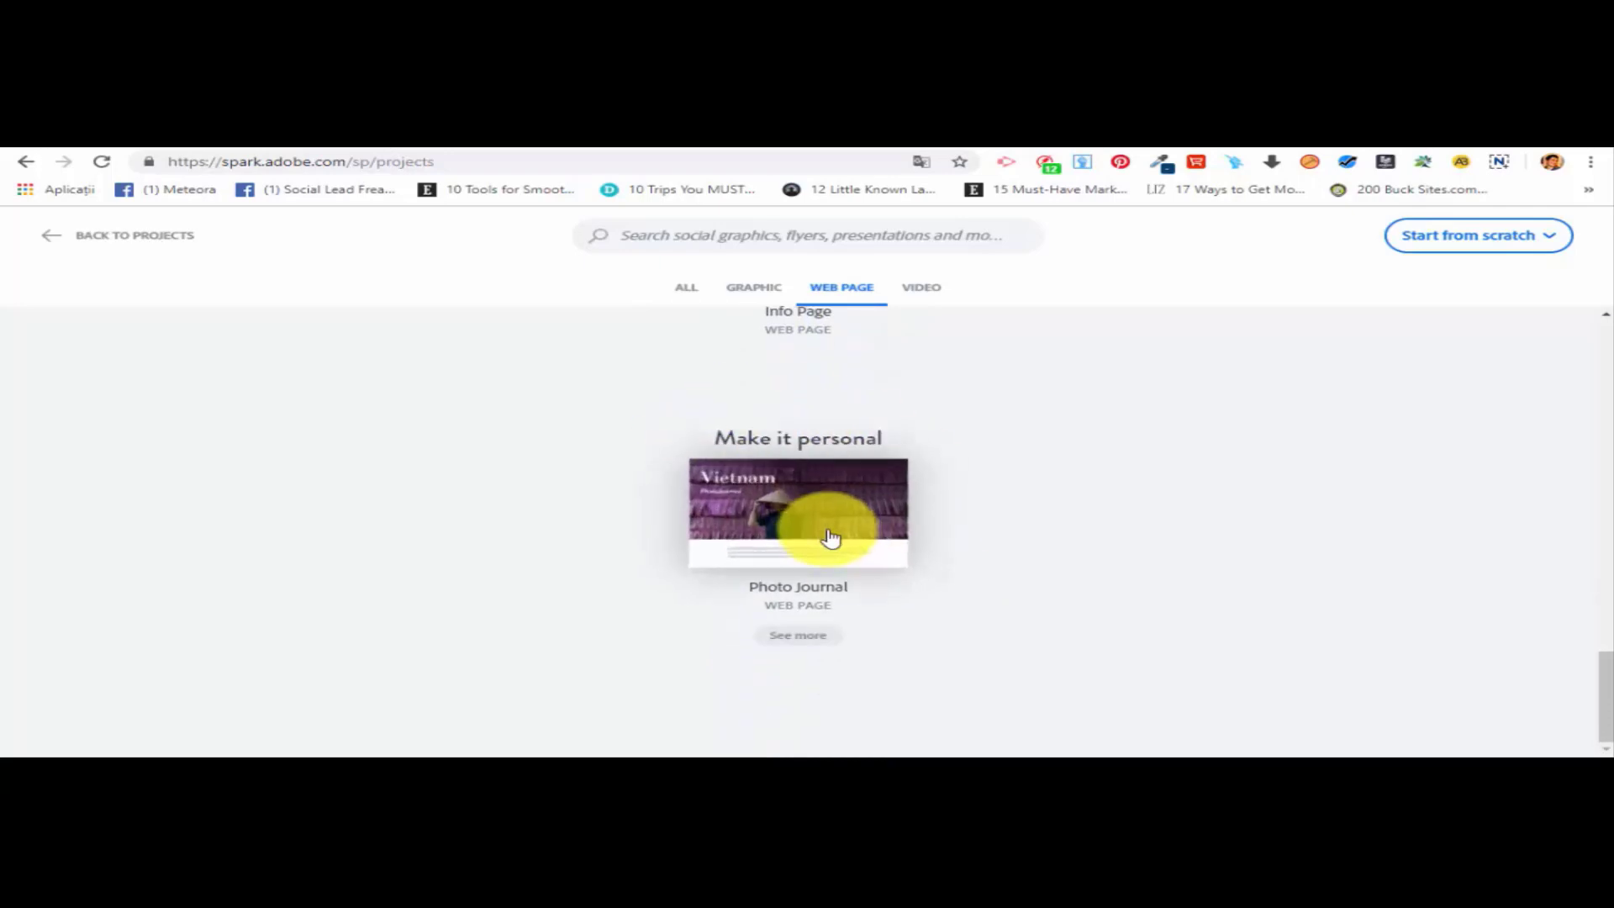
Browse the Video templates from Popular through Grow your business and Promote your brand down to the Intro Video.
scroll(906, 316, up, 4)
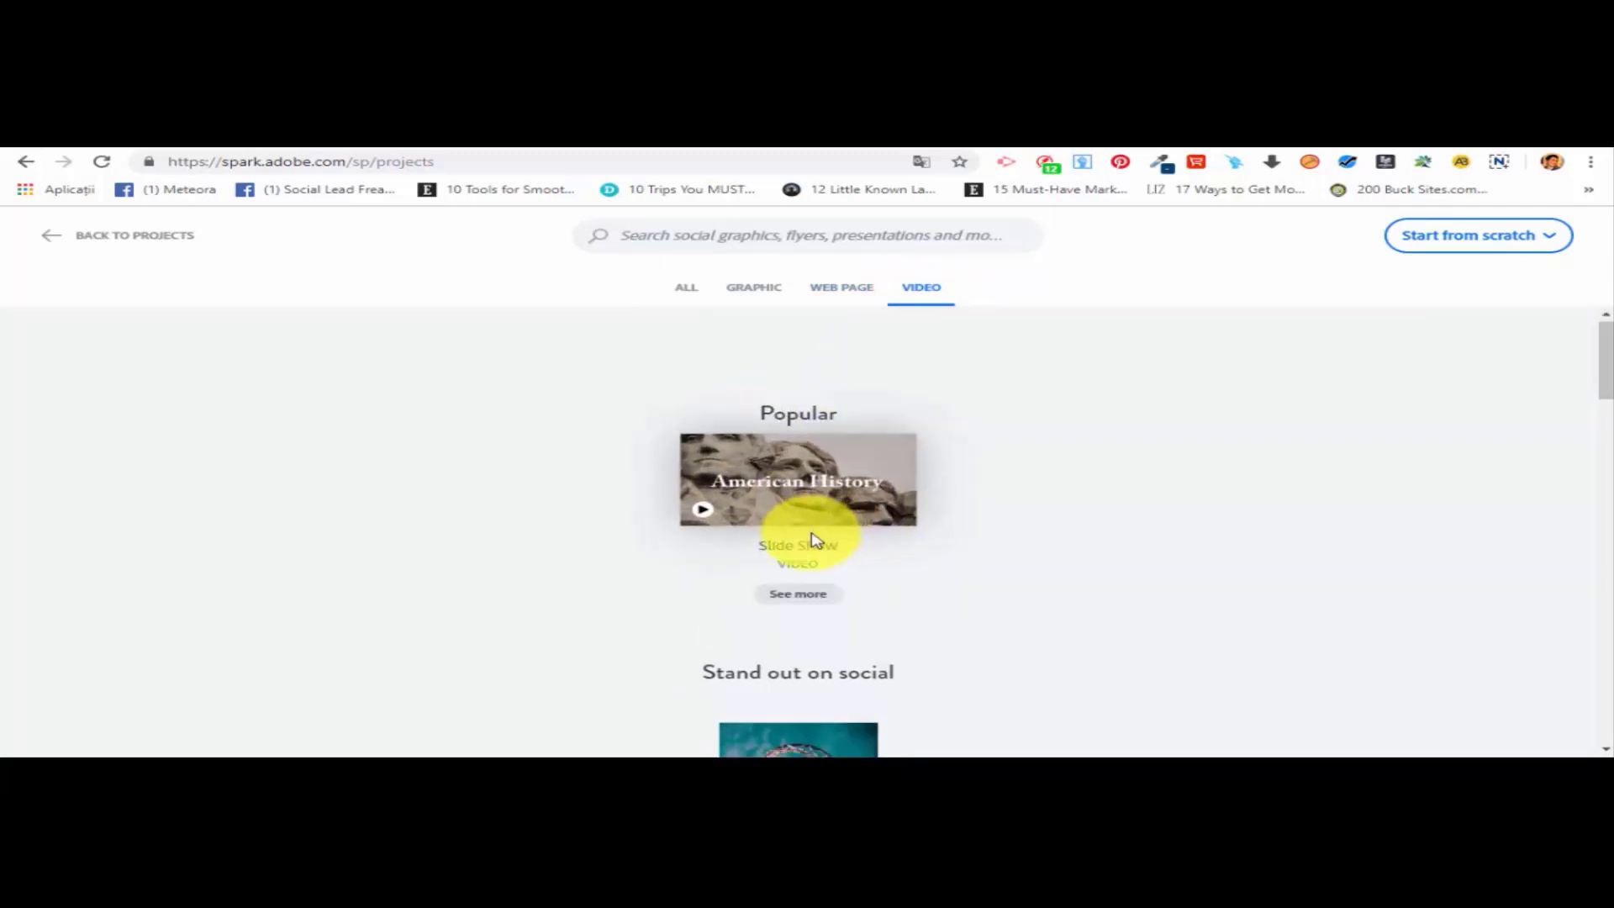
scroll(815, 529, down, 3)
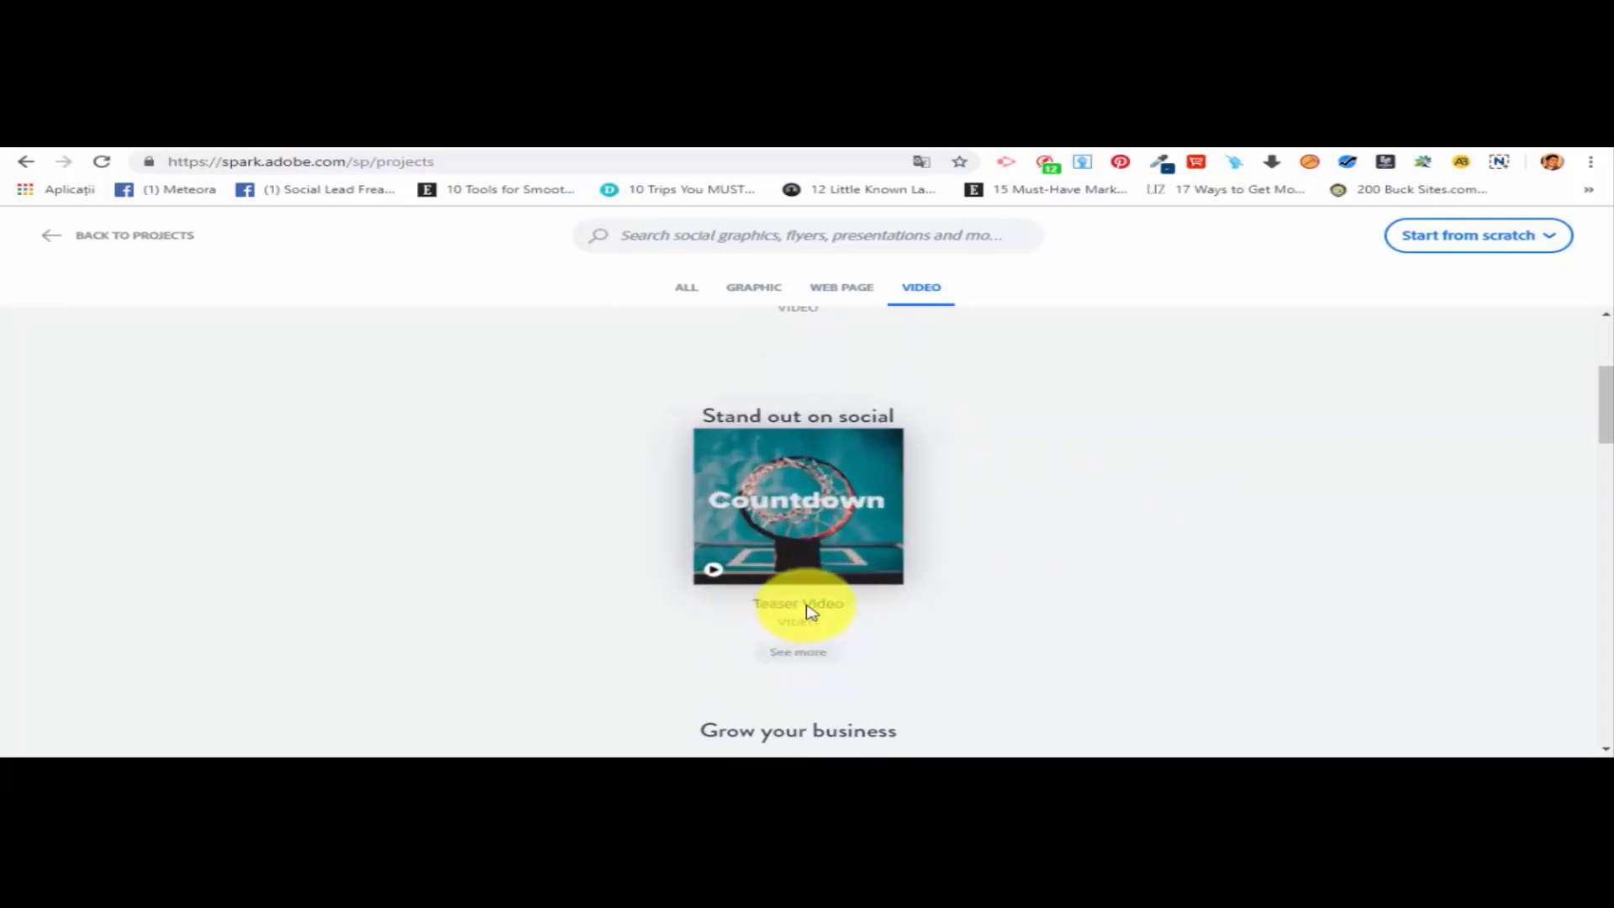
scroll(850, 613, down, 3)
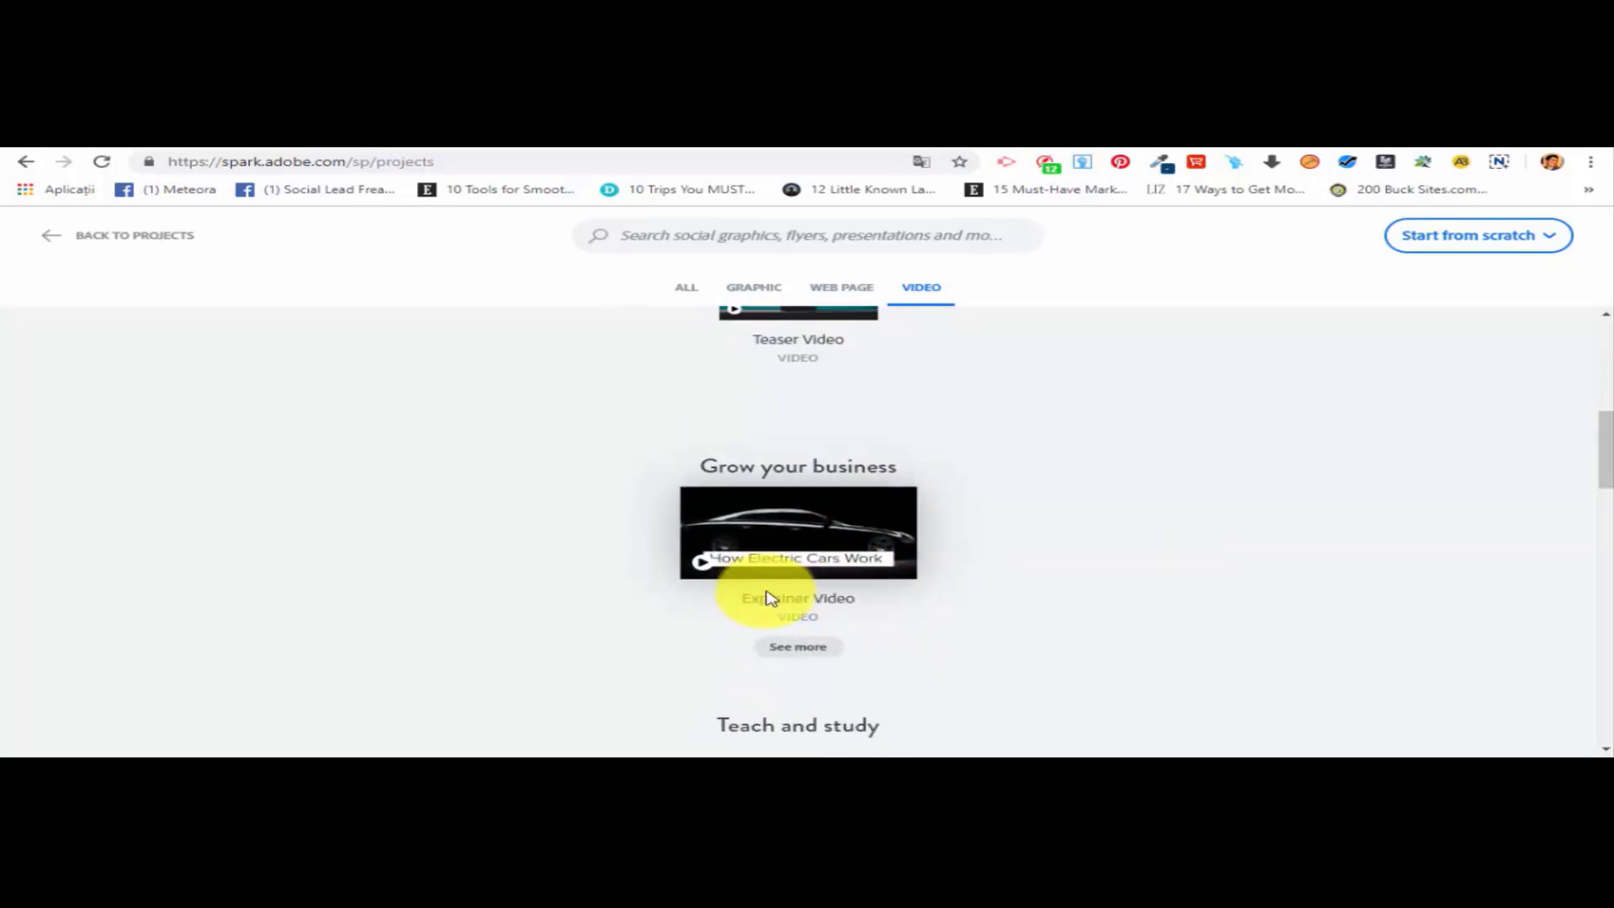
scroll(769, 598, down, 3)
scroll(866, 581, down, 3)
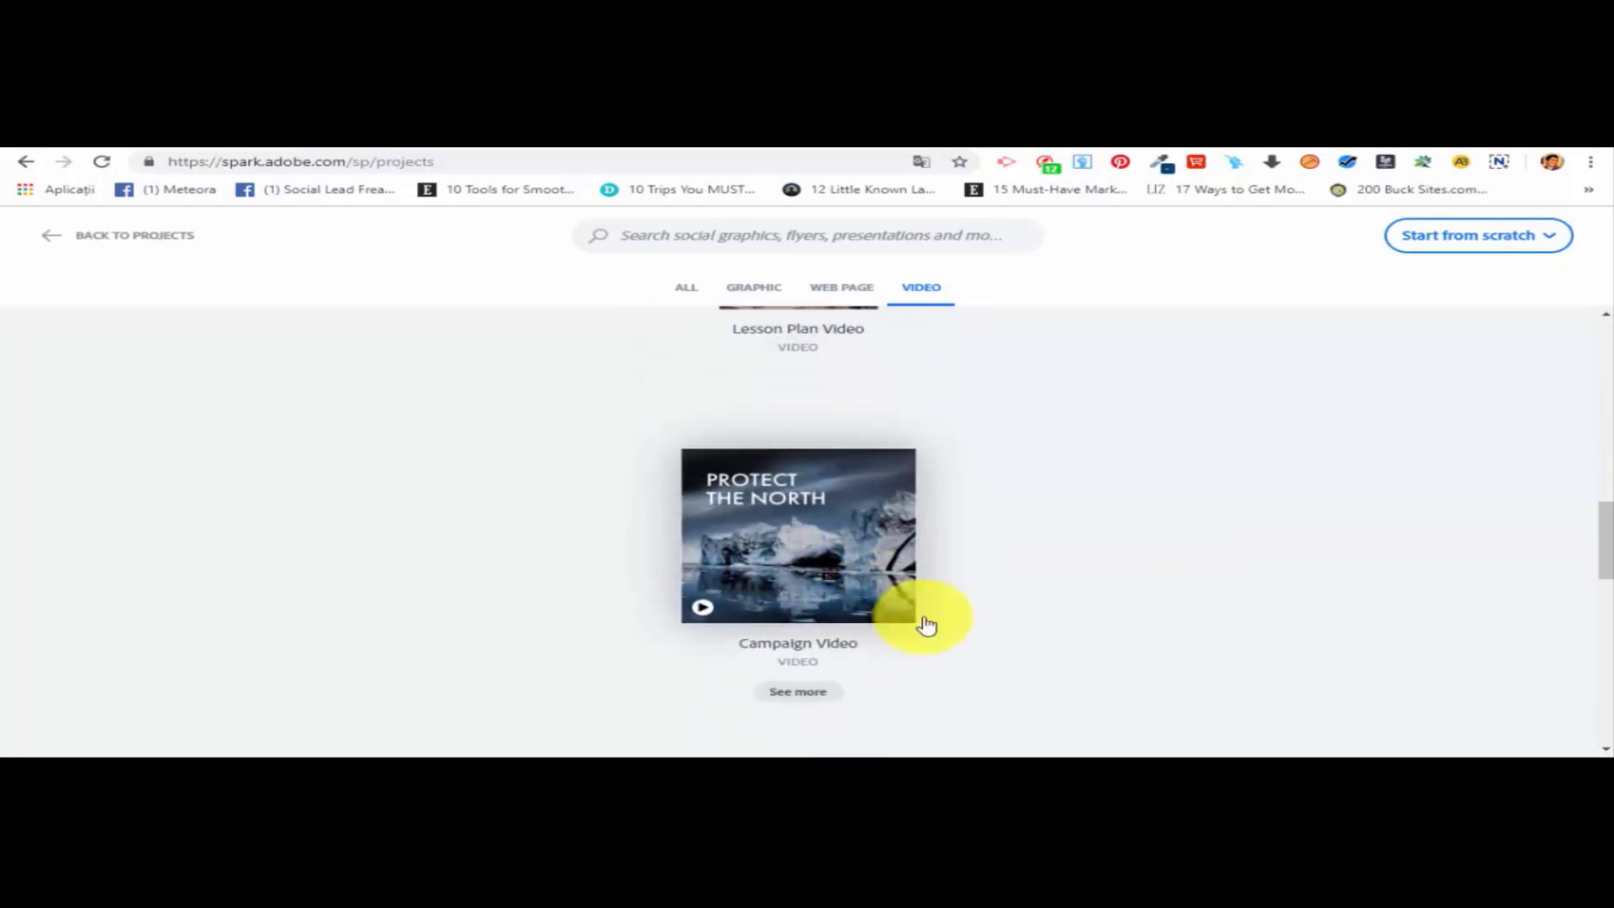
scroll(925, 579, down, 4)
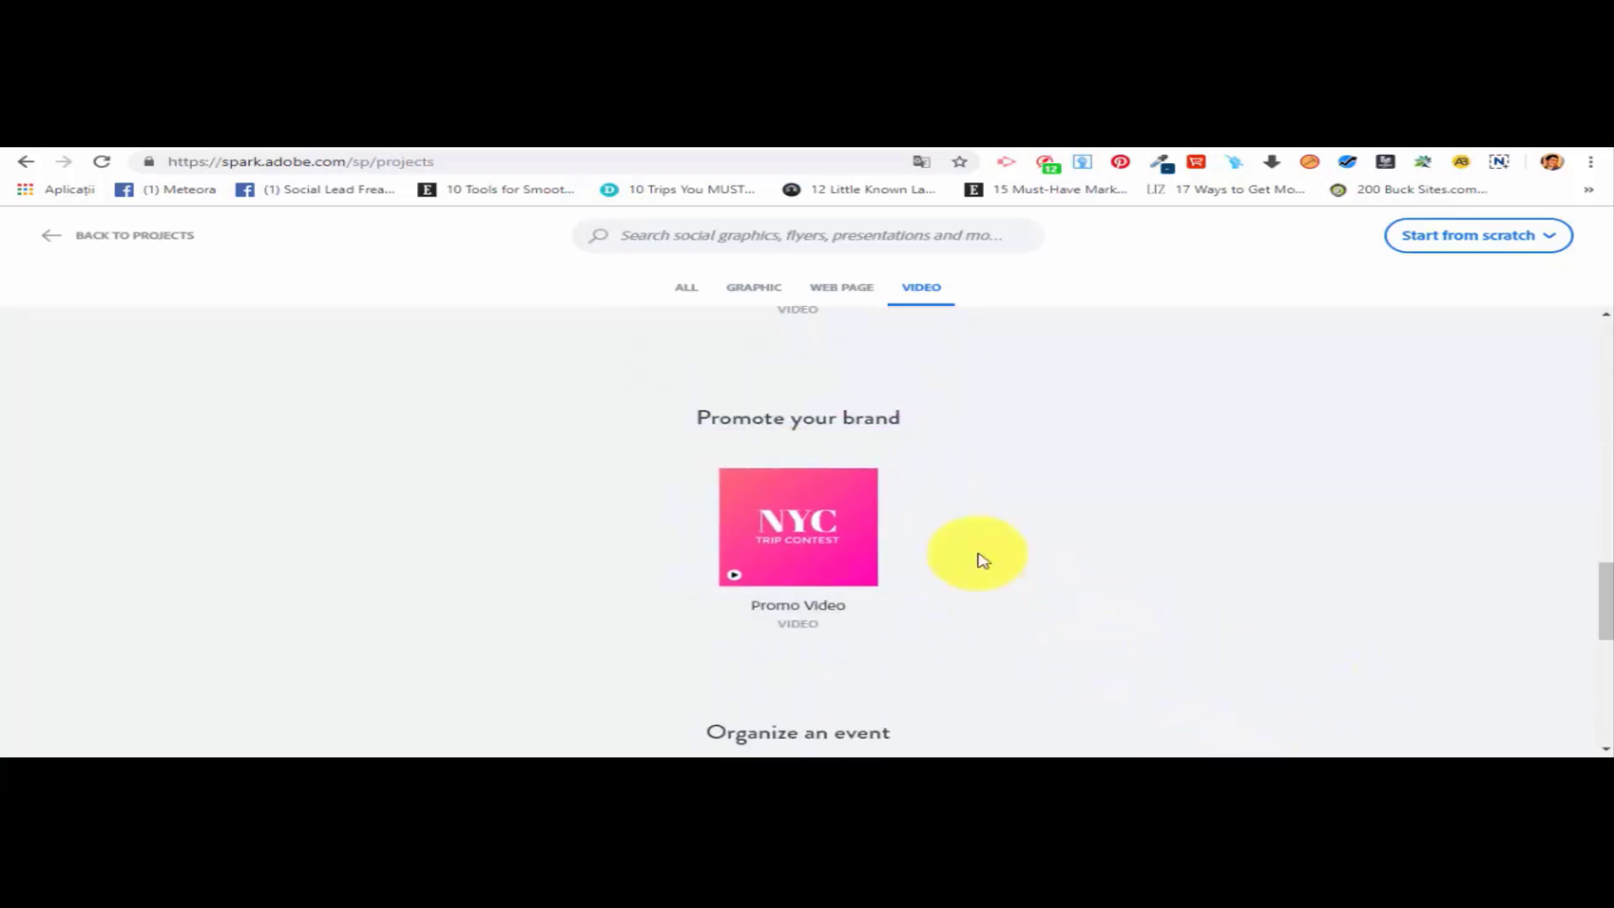
scroll(863, 558, down, 4)
scroll(823, 464, down, 3)
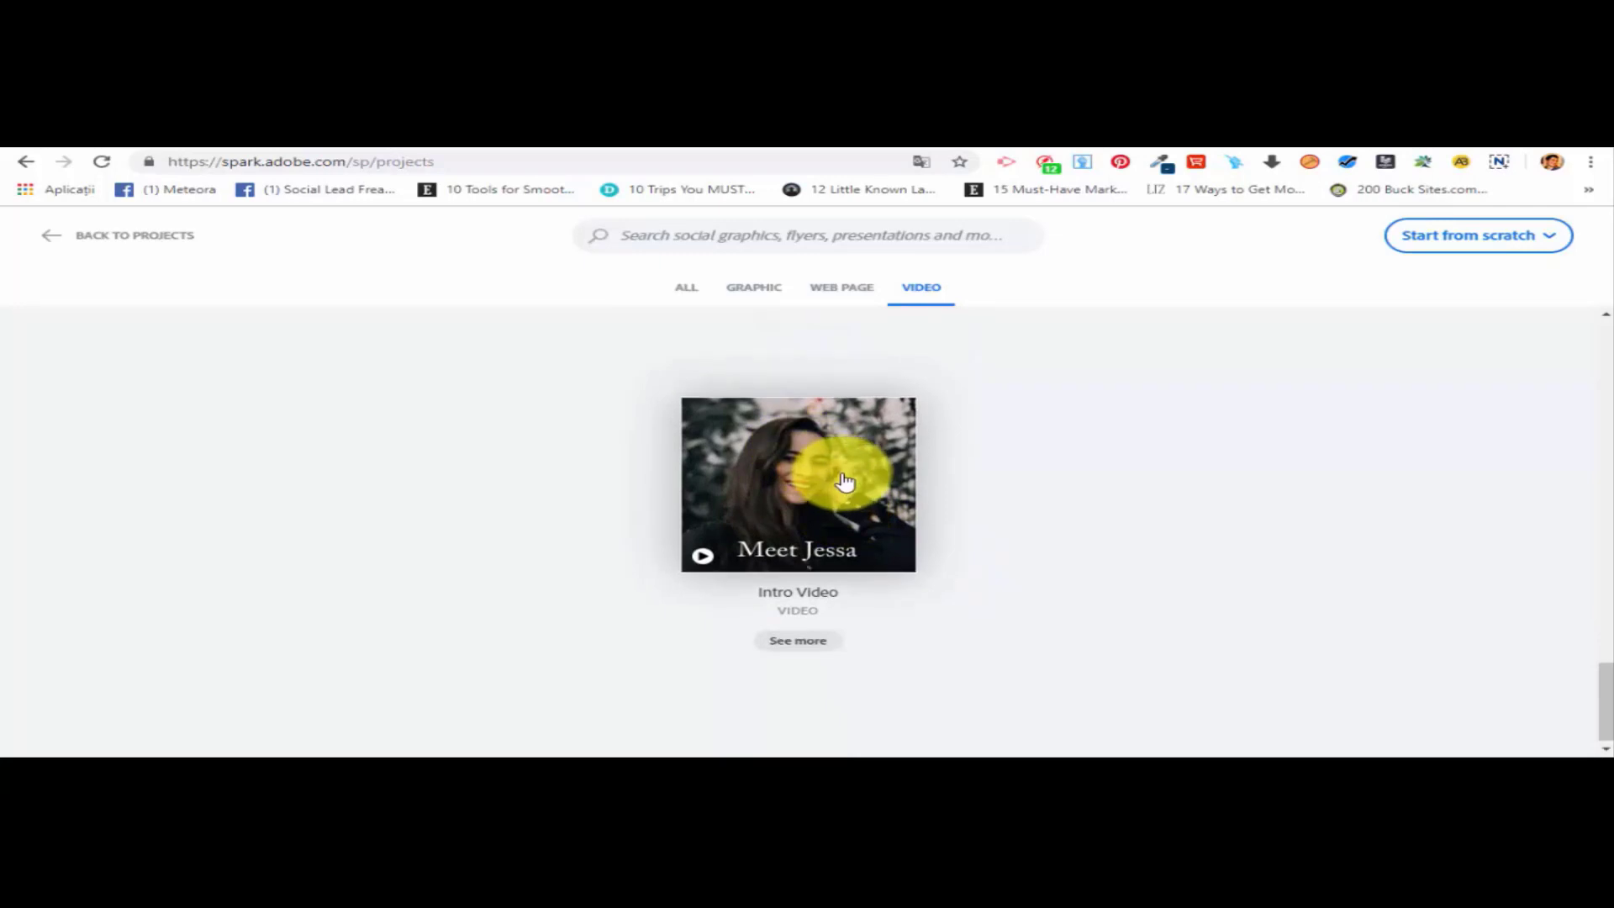
scroll(832, 488, up, 10)
scroll(828, 516, up, 10)
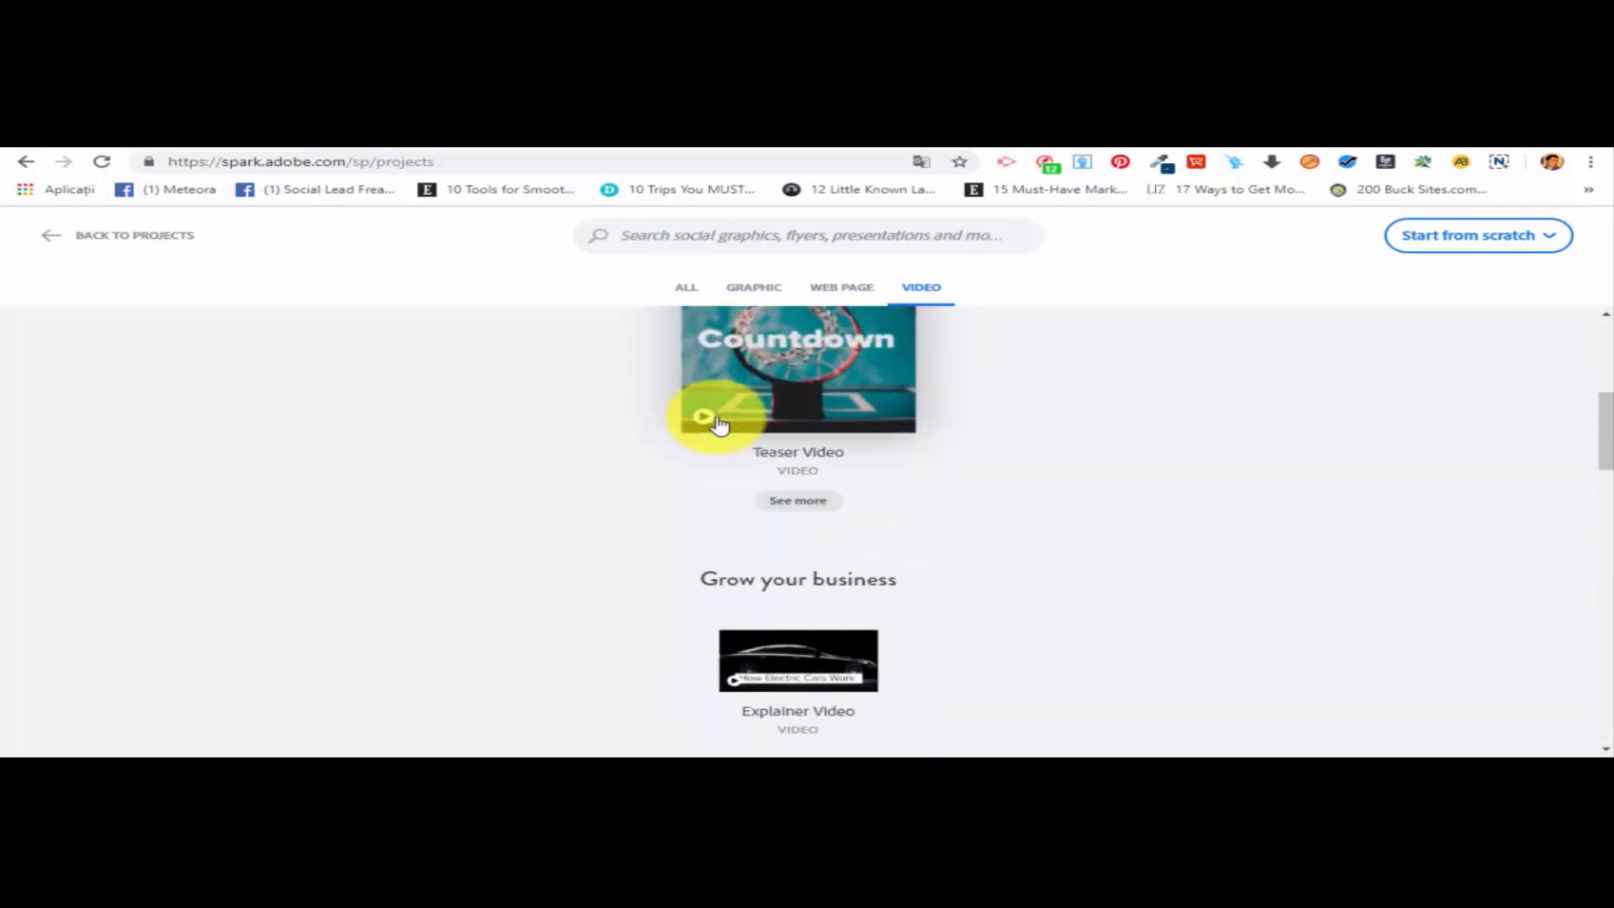
Browse the templates of all types together, from Popular down to Promote your brand and Organize an event.
click(685, 290)
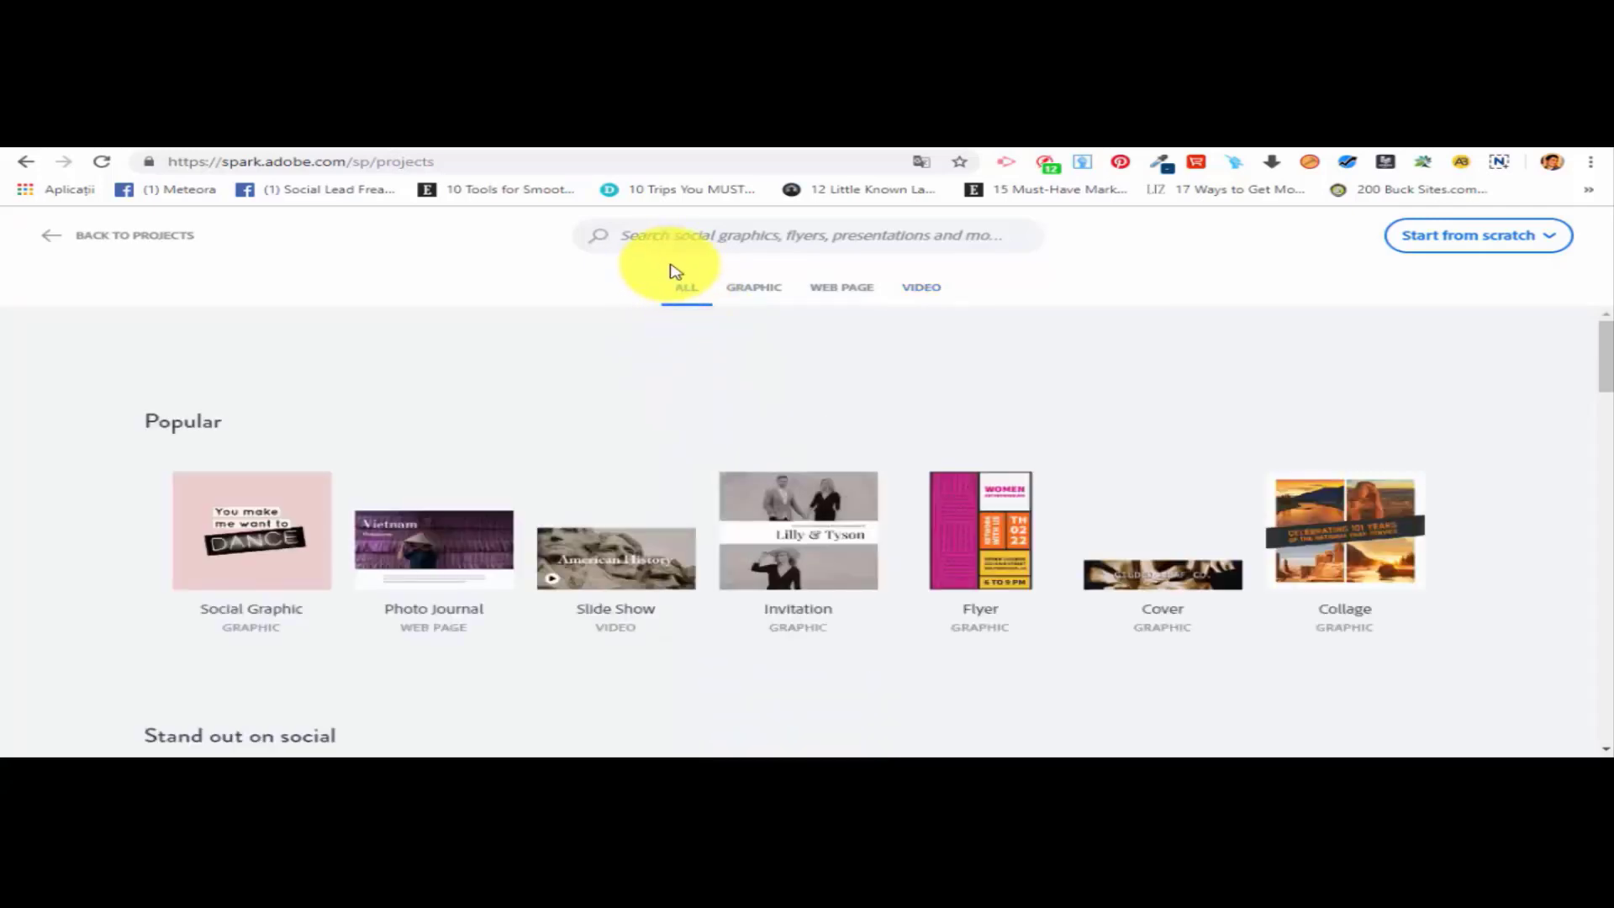
scroll(515, 371, down, 1)
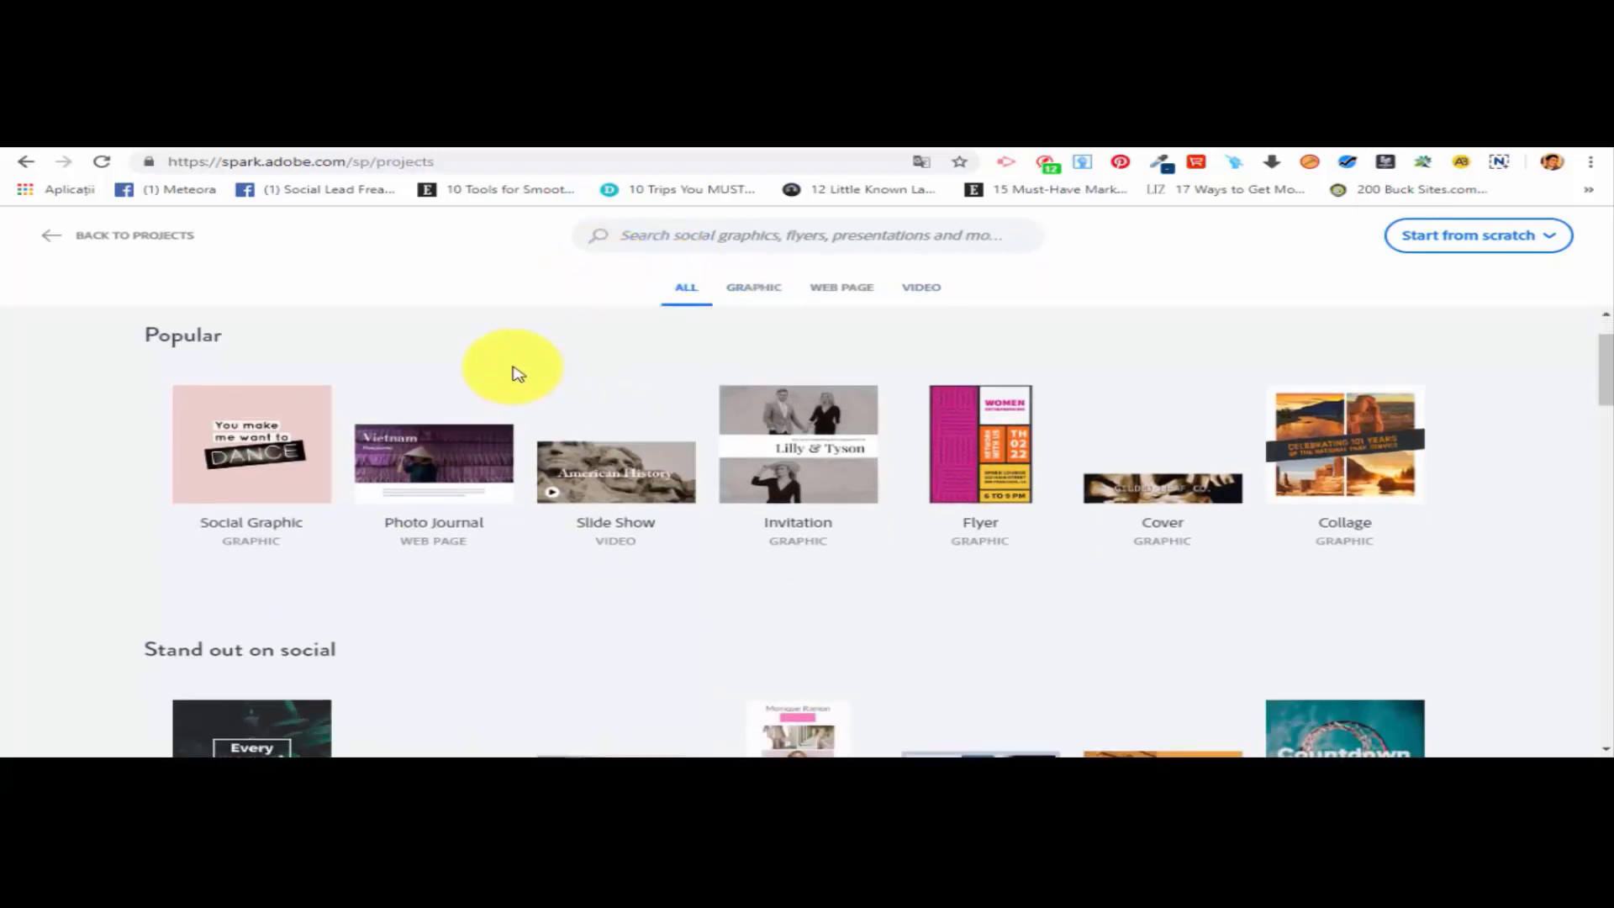
scroll(916, 475, down, 4)
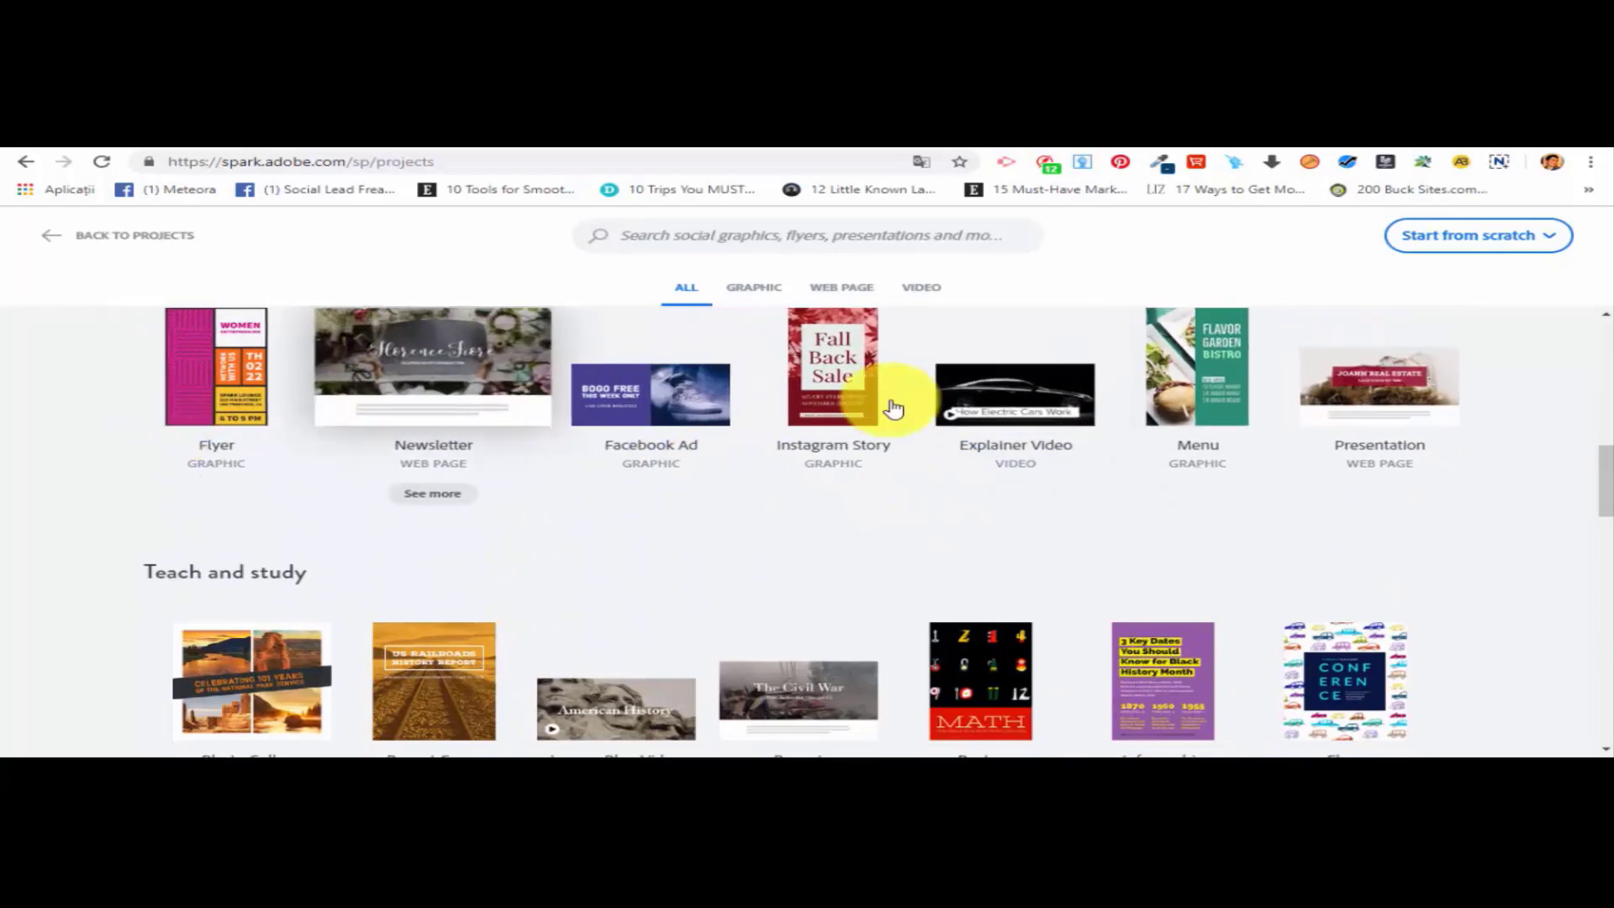
scroll(794, 400, down, 4)
scroll(790, 401, down, 10)
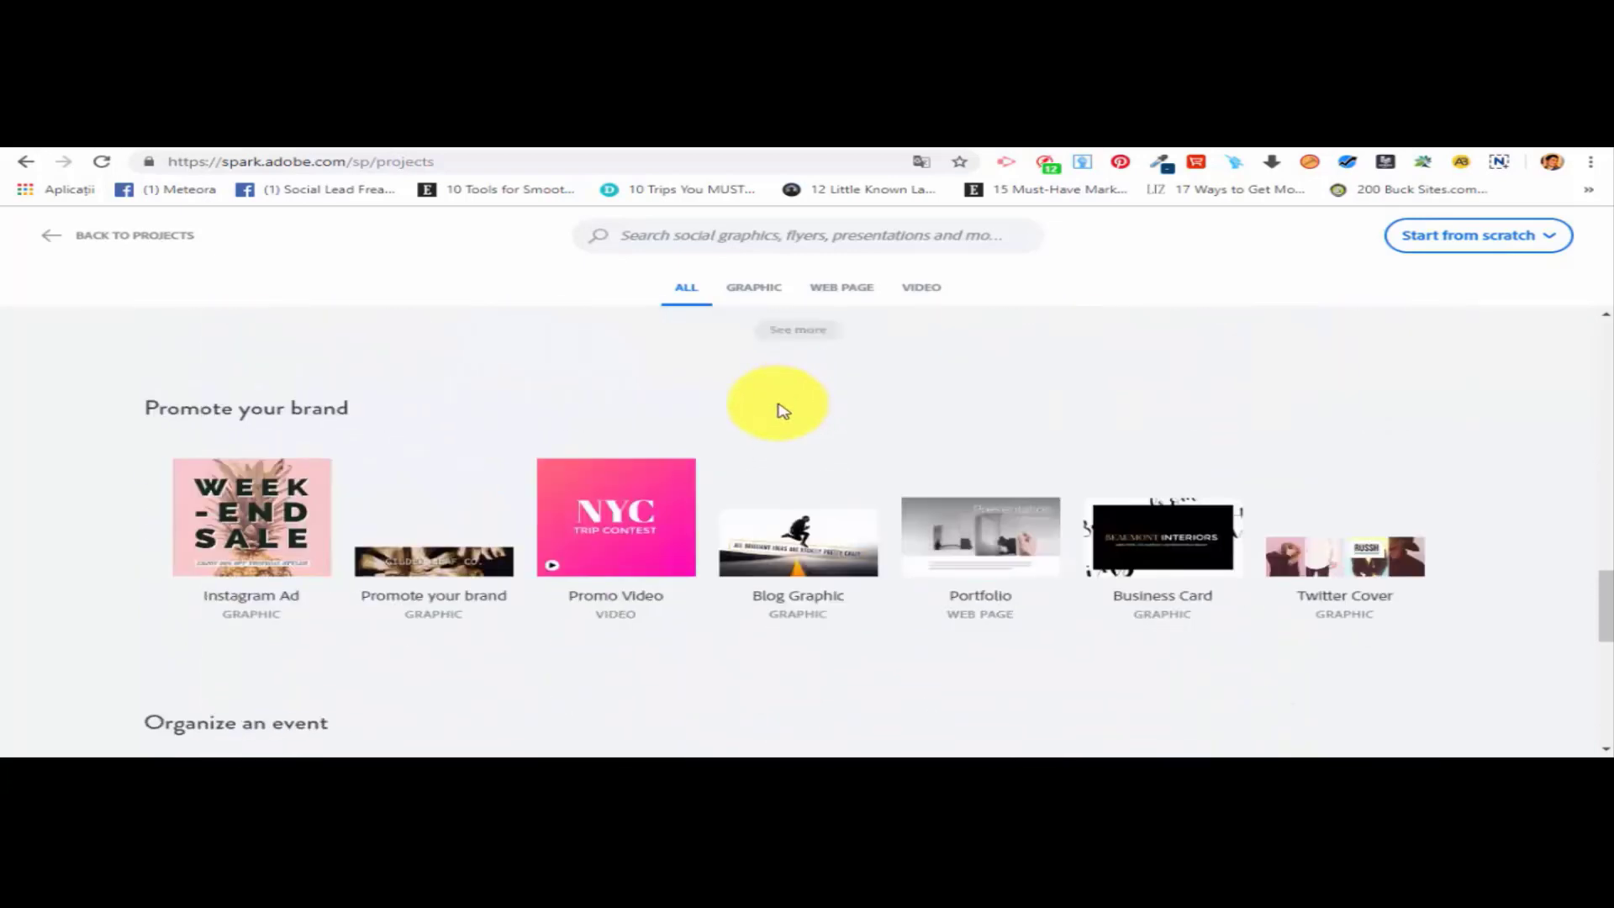
scroll(769, 407, up, 6)
scroll(760, 412, up, 12)
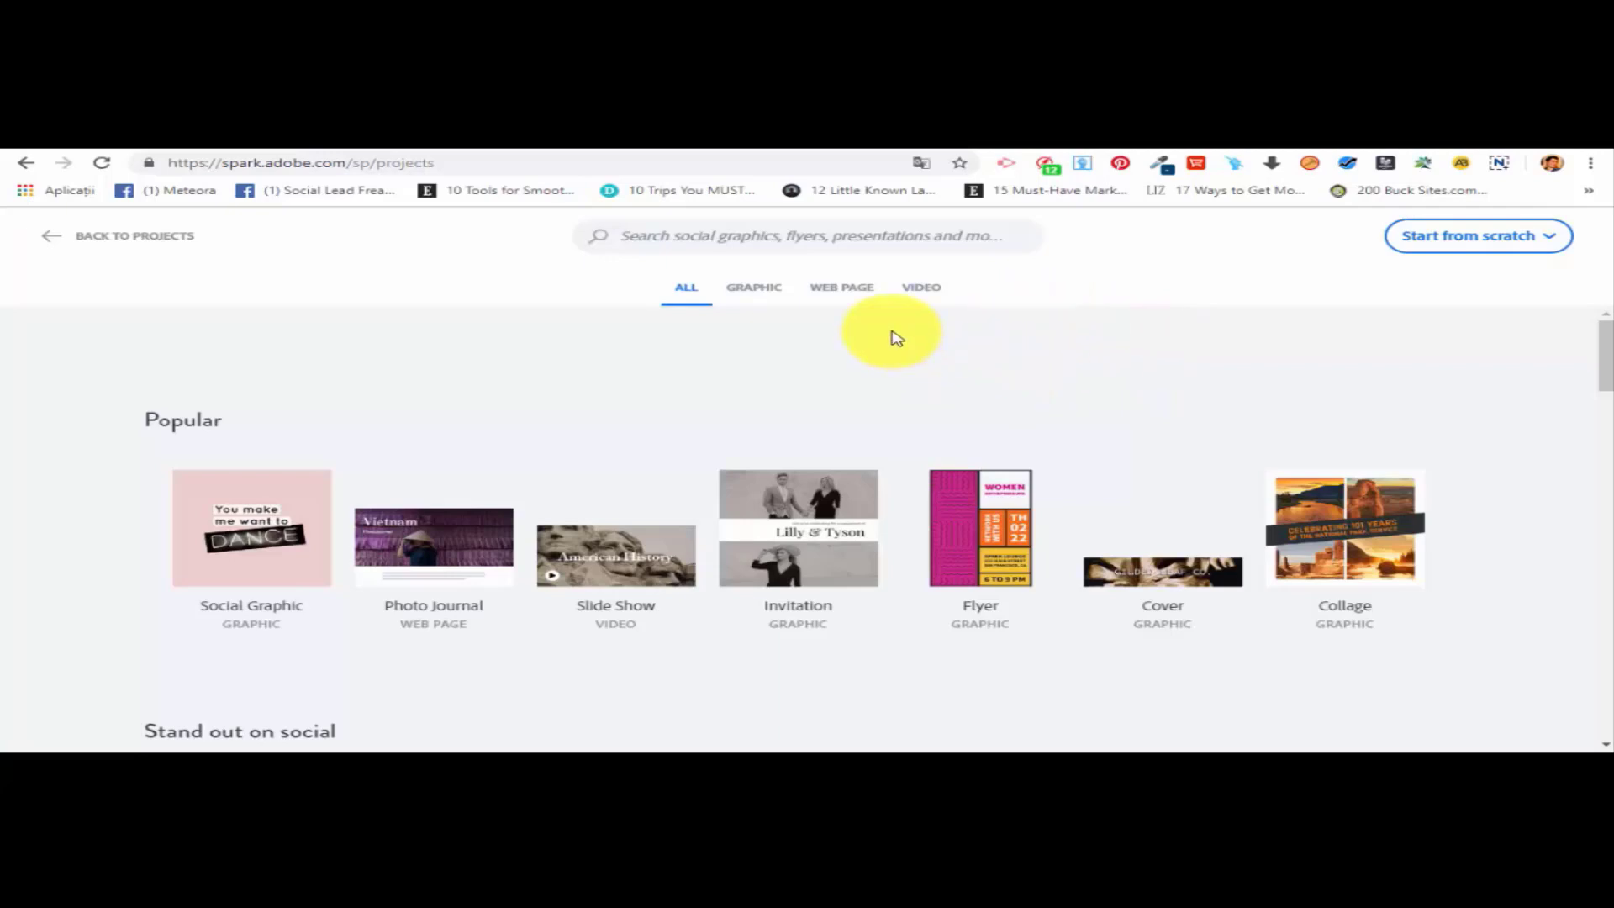
Start a new graphic project from the Instagram Promo template with the black-framed fashion photo.
click(770, 297)
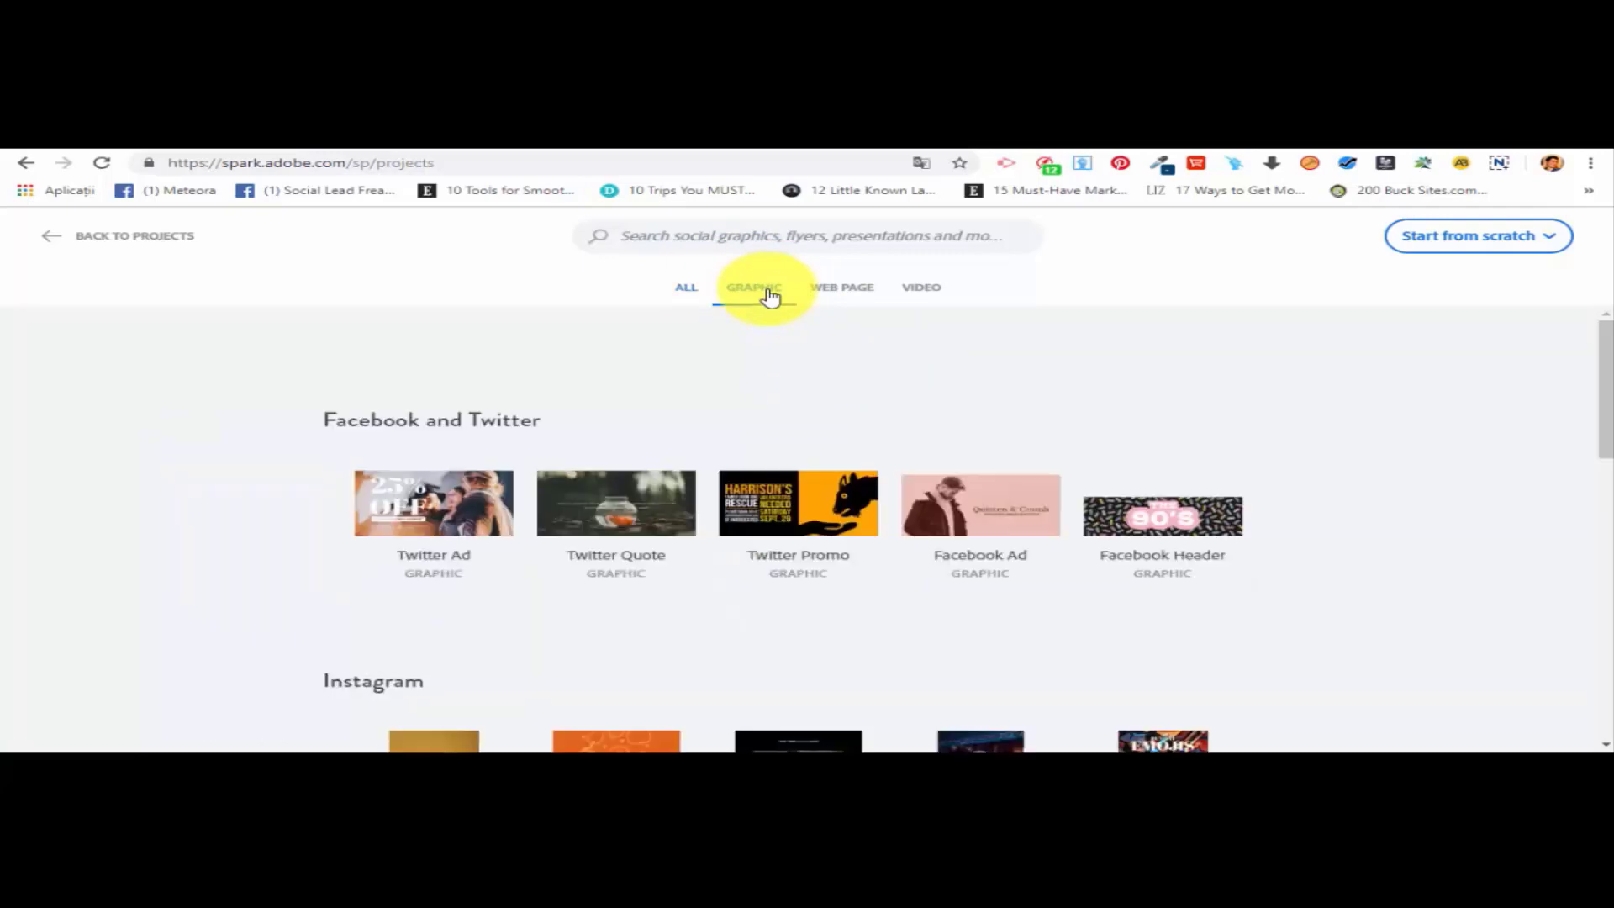
scroll(659, 403, down, 1)
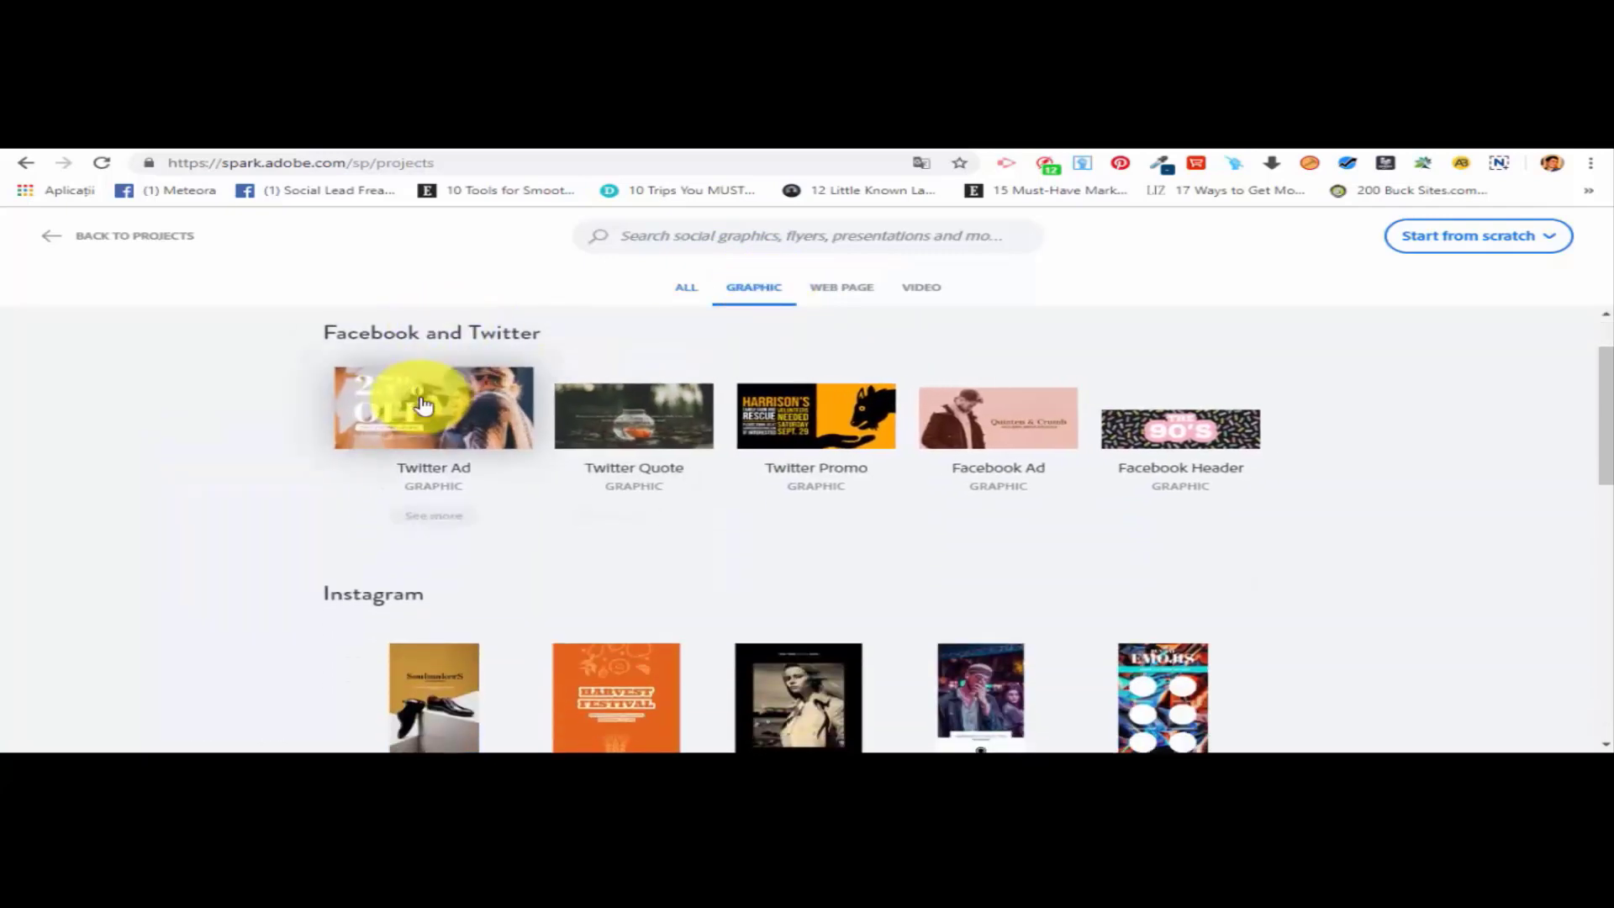
scroll(547, 569, down, 1)
scroll(1084, 651, up, 1)
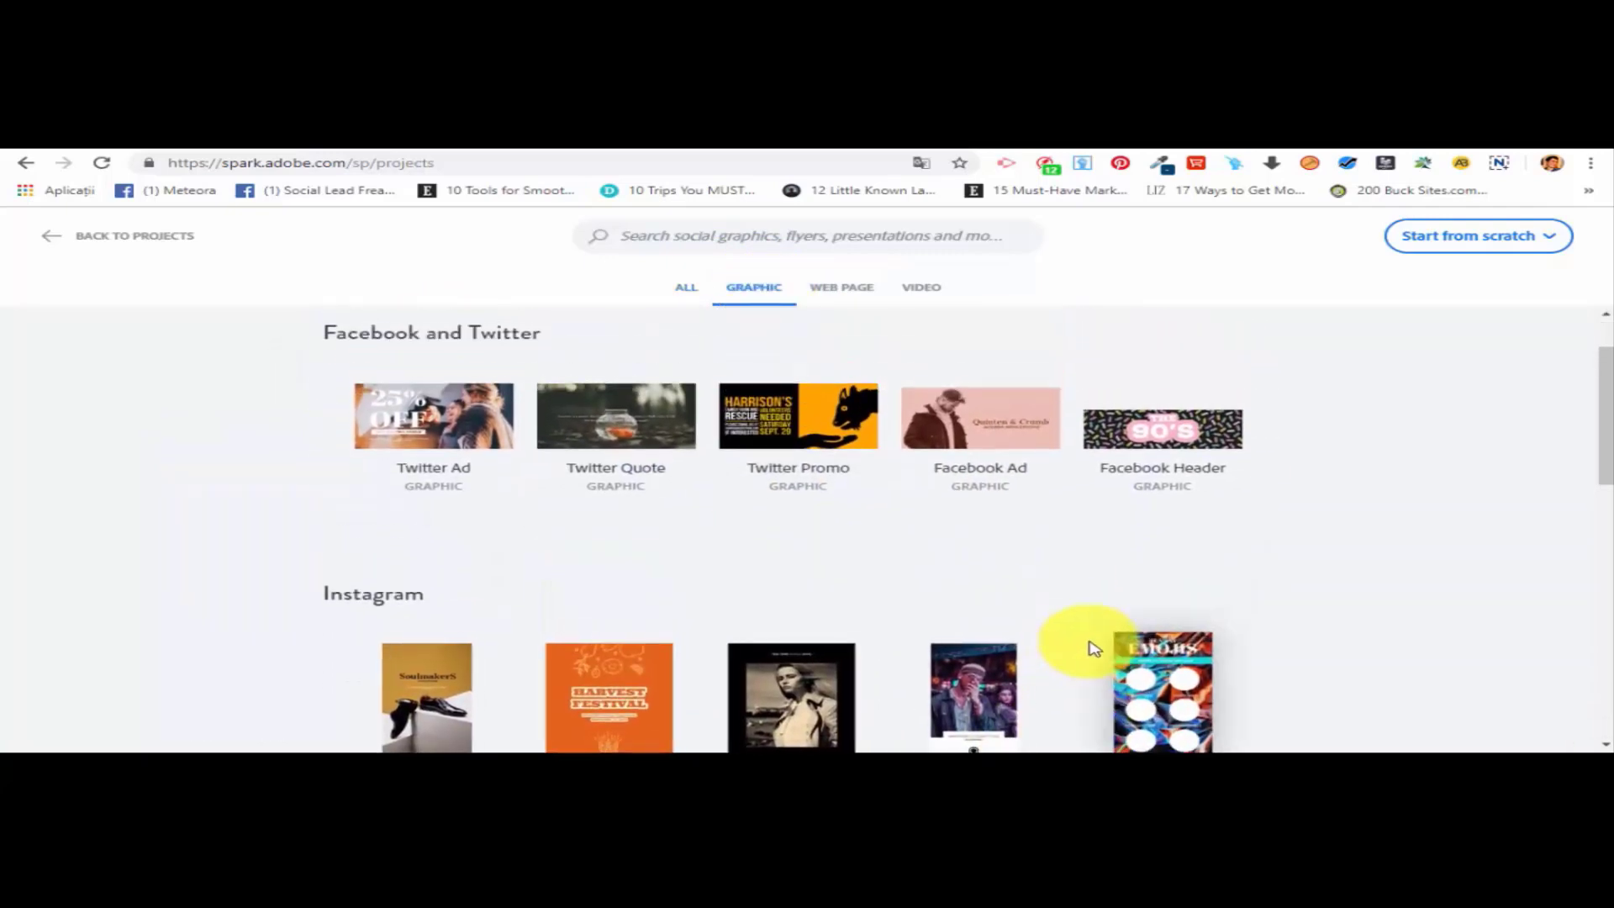
scroll(1059, 542, down, 2)
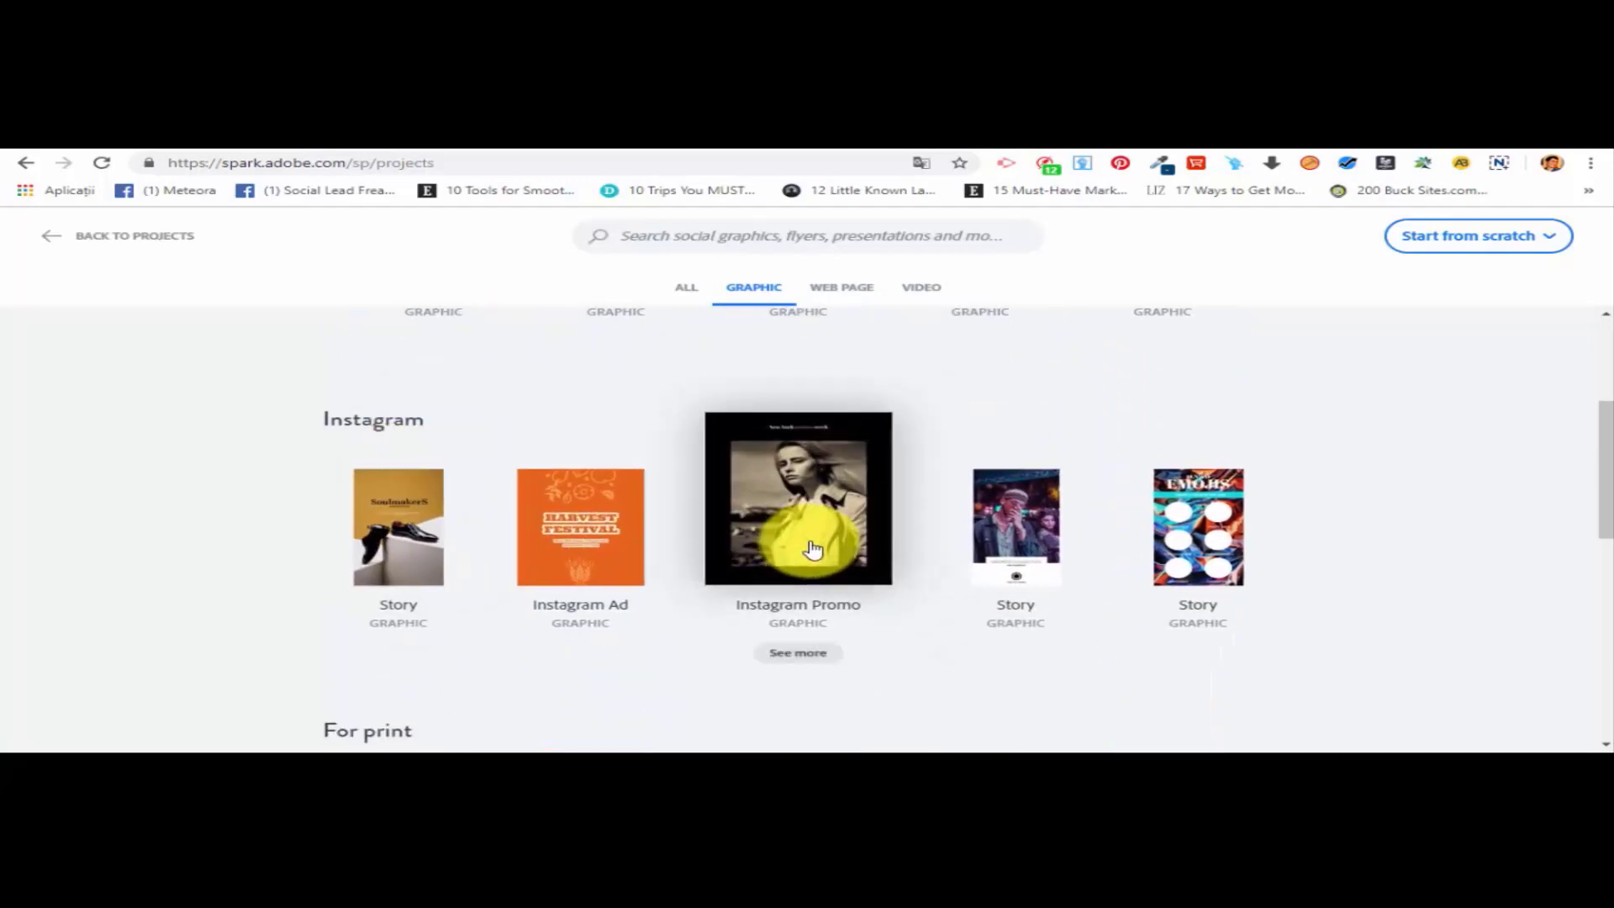
click(816, 511)
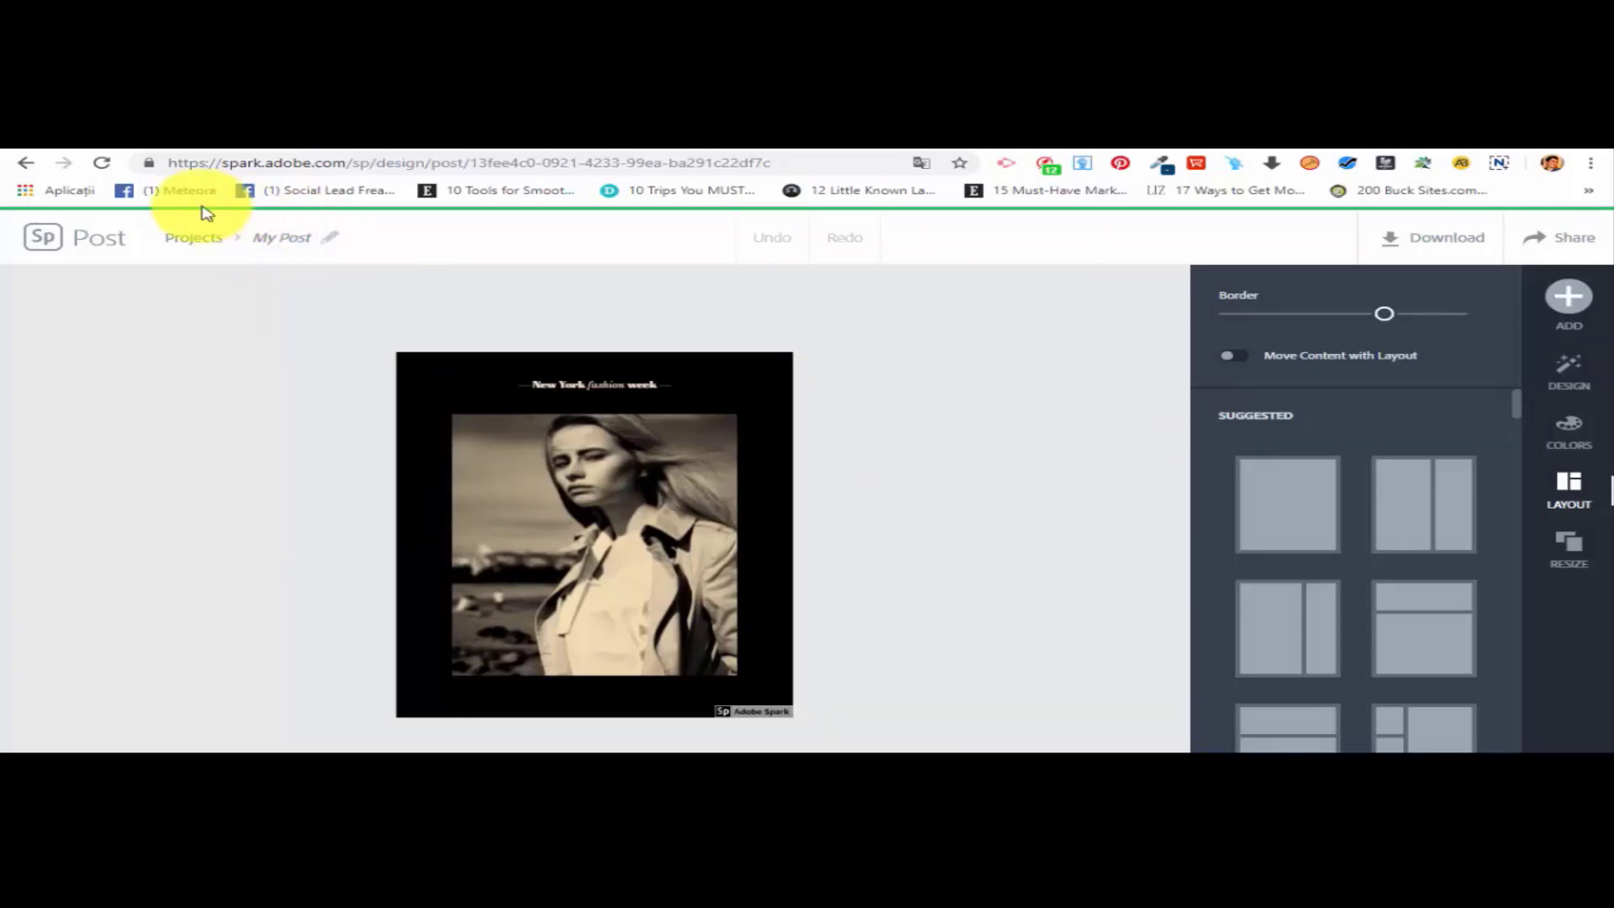
Rename the project as Test 1.
click(330, 239)
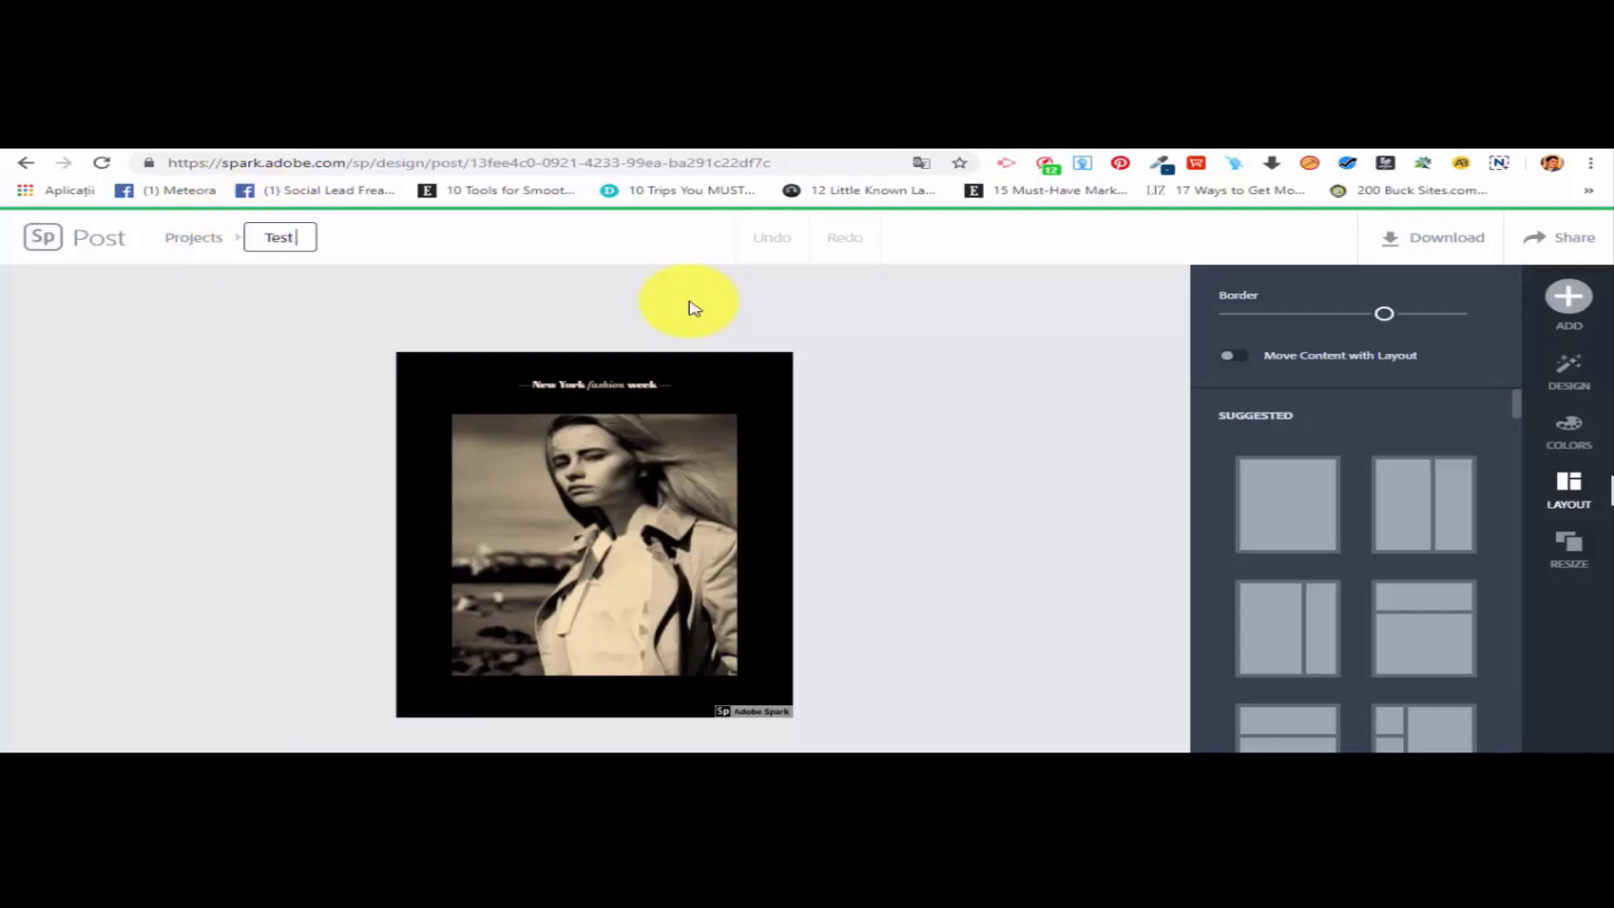
text(Test 1)
key(Return)
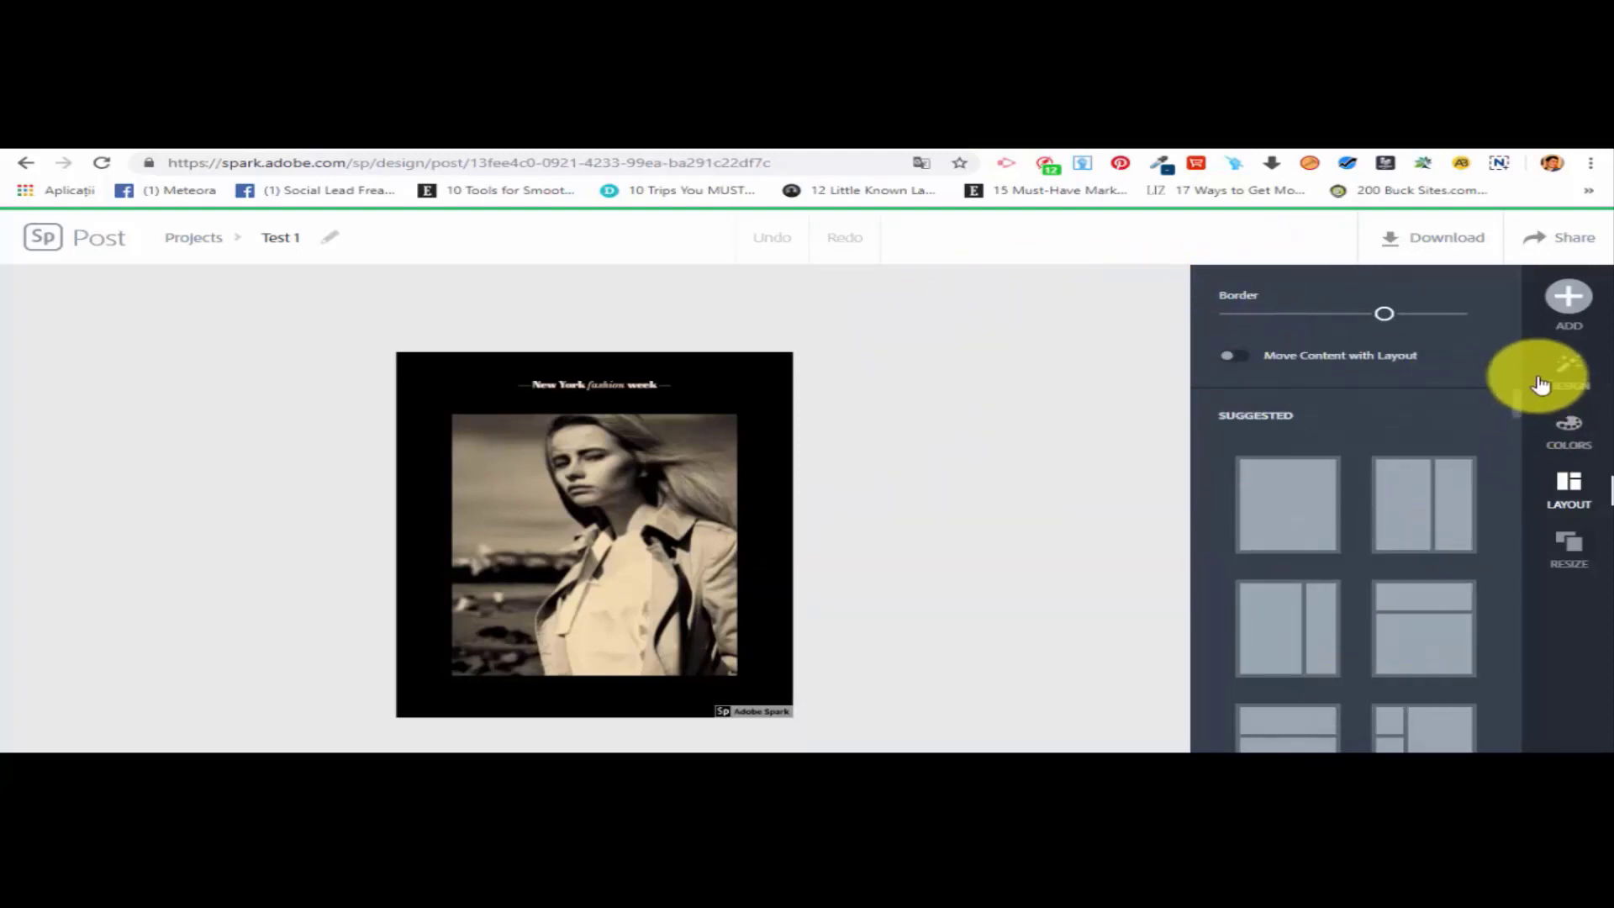
scroll(1522, 420, down, 2)
drag(1525, 429, 1459, 378)
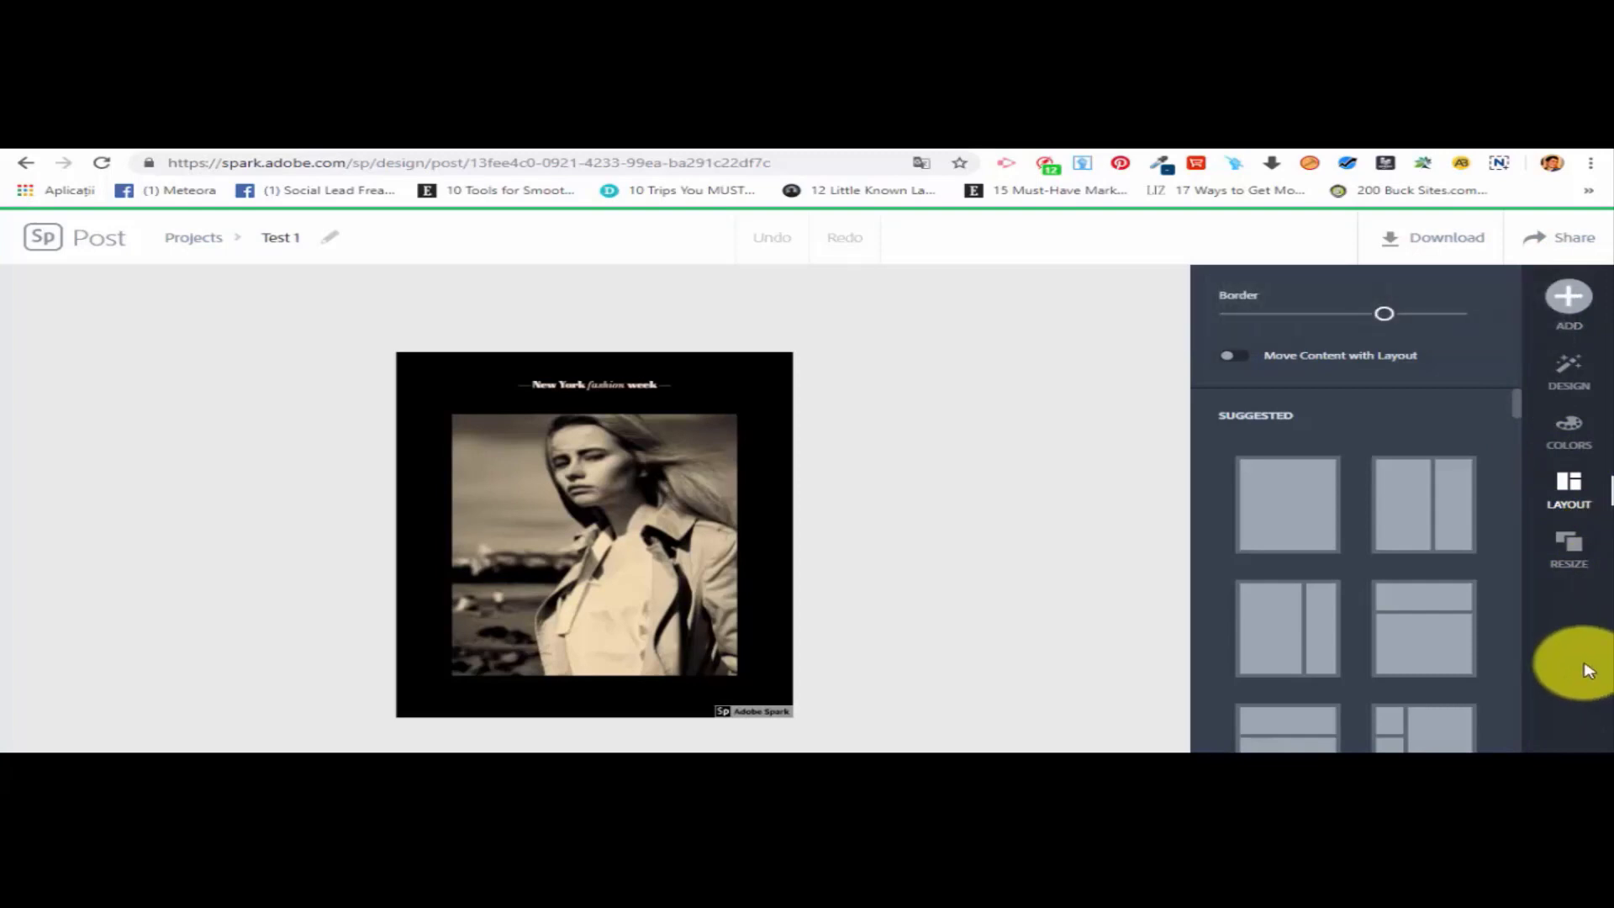
Browse the design variations and apply the purple "Behind every successful woman is herself" variation to the post.
click(1563, 375)
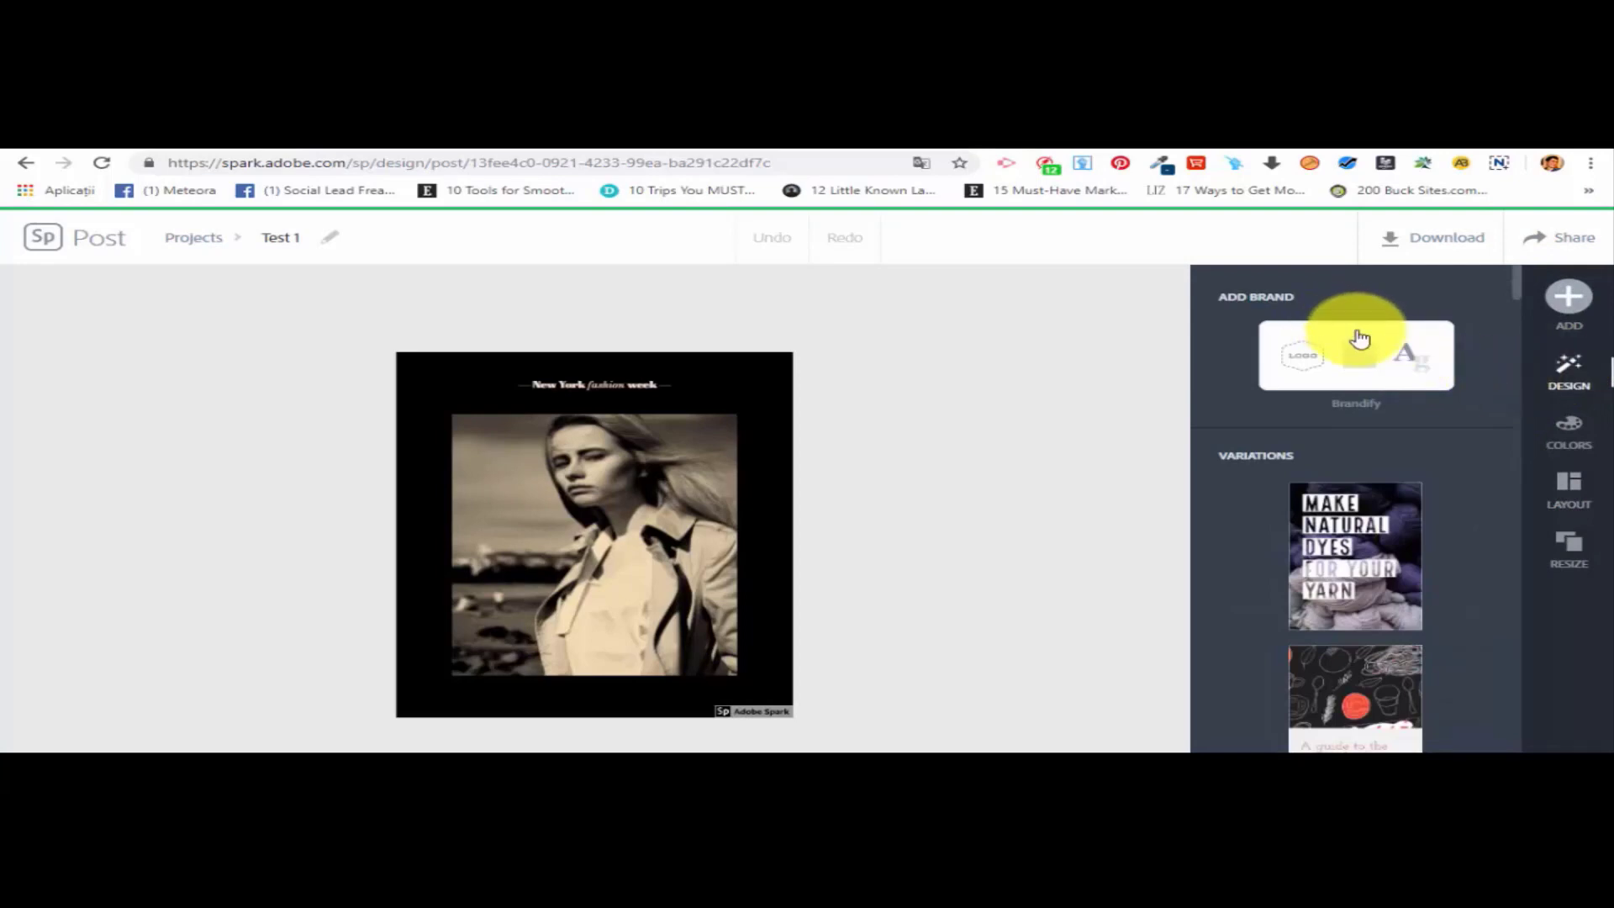
scroll(1429, 500, down, 1)
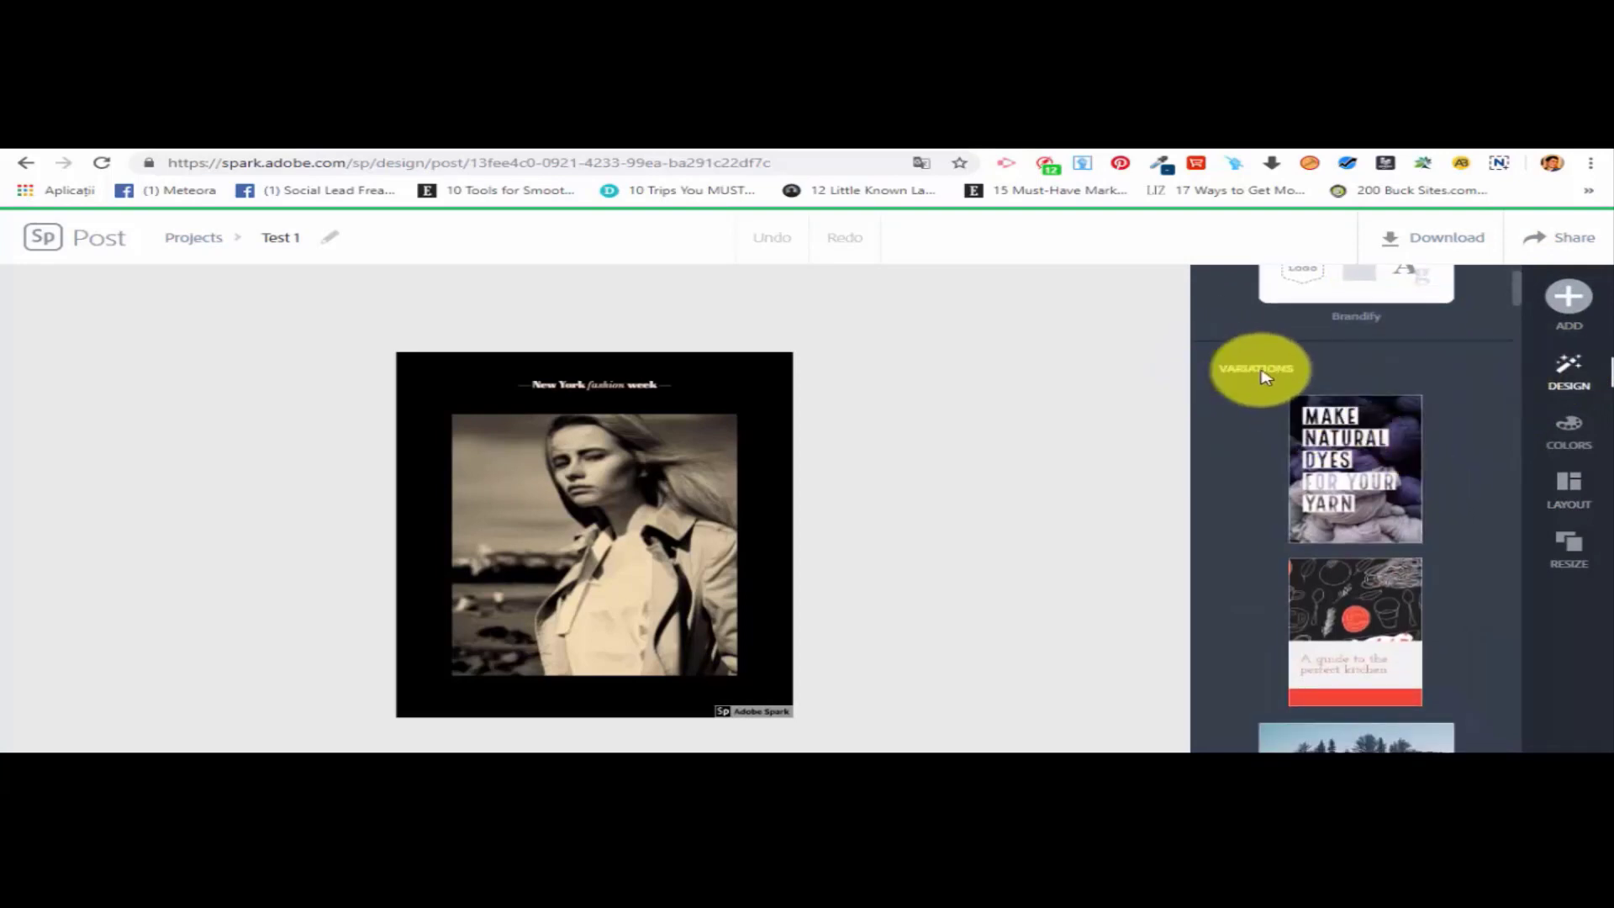
scroll(1391, 457, down, 4)
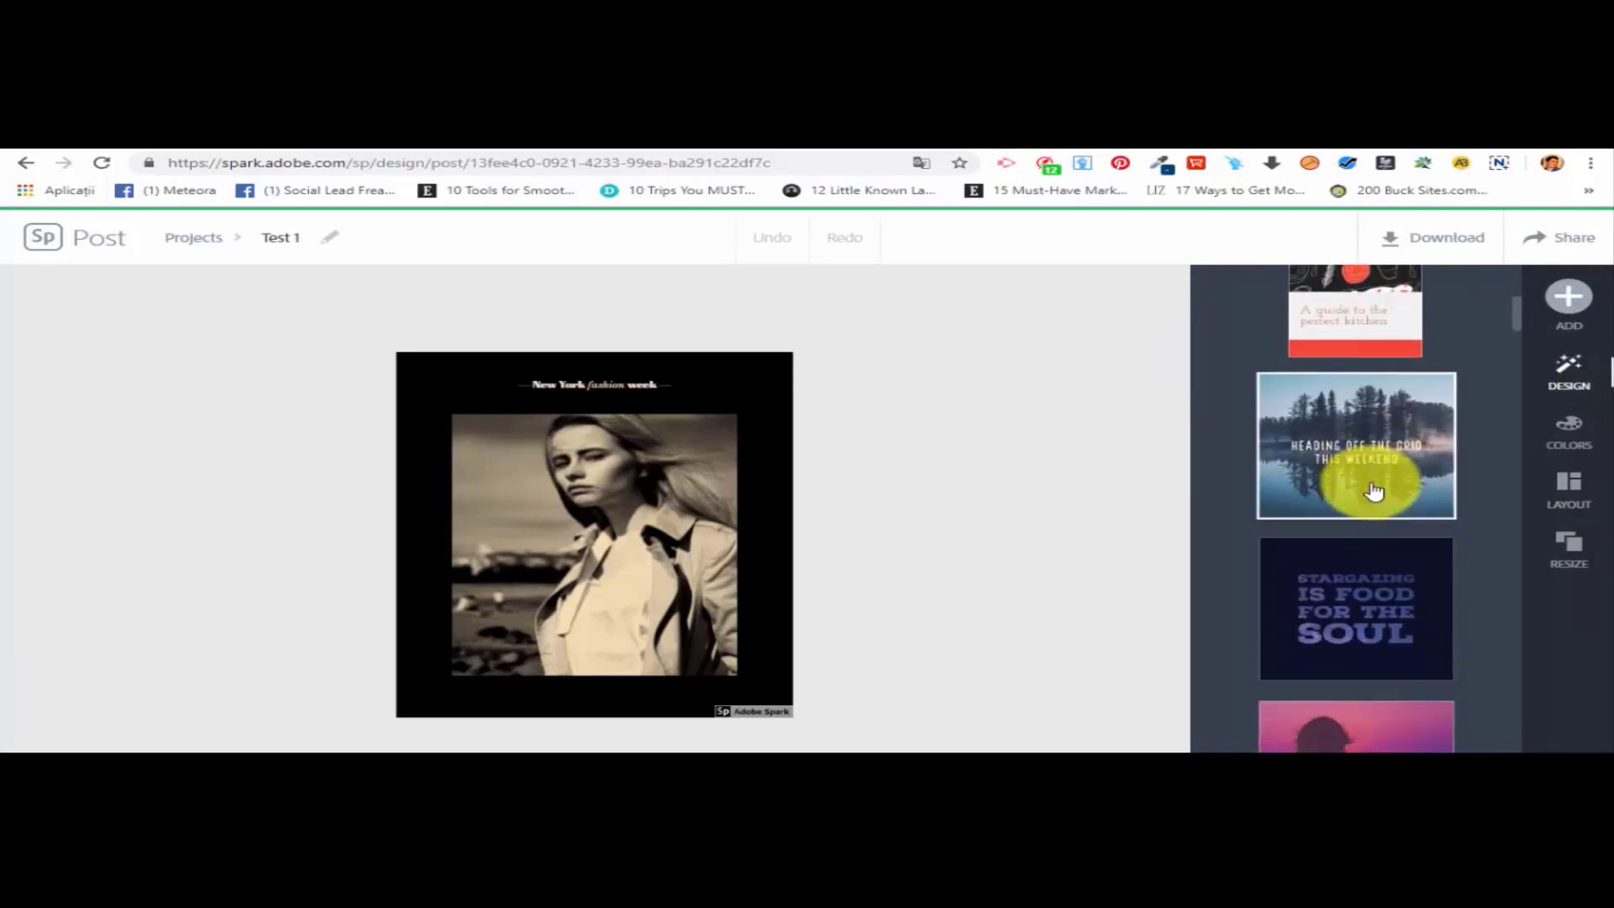
scroll(1374, 490, down, 4)
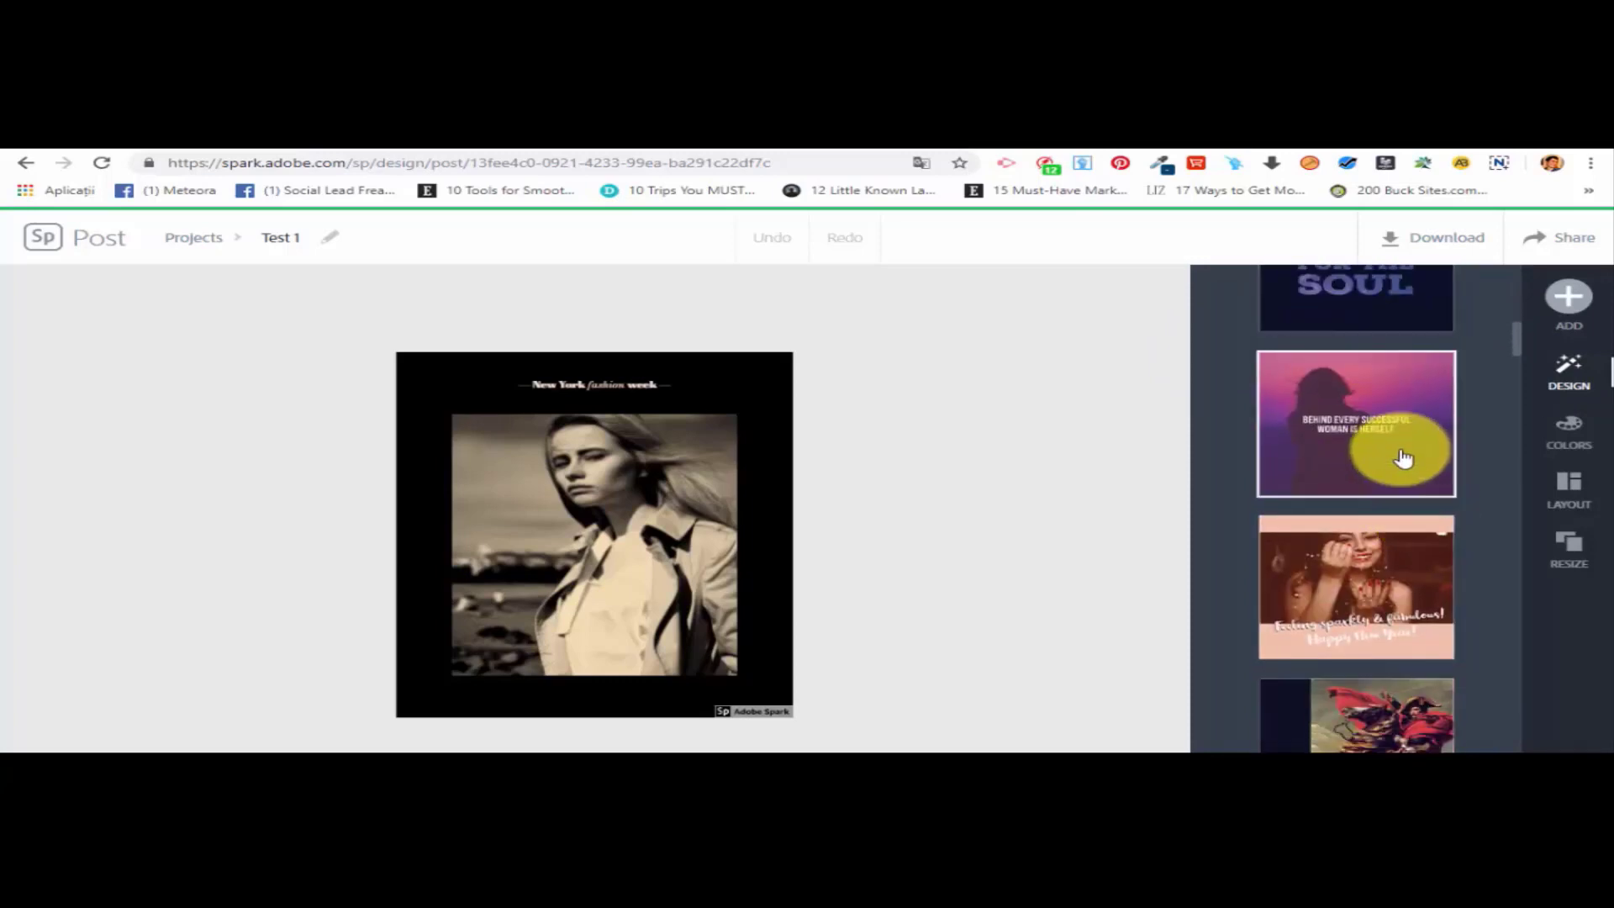
click(1404, 458)
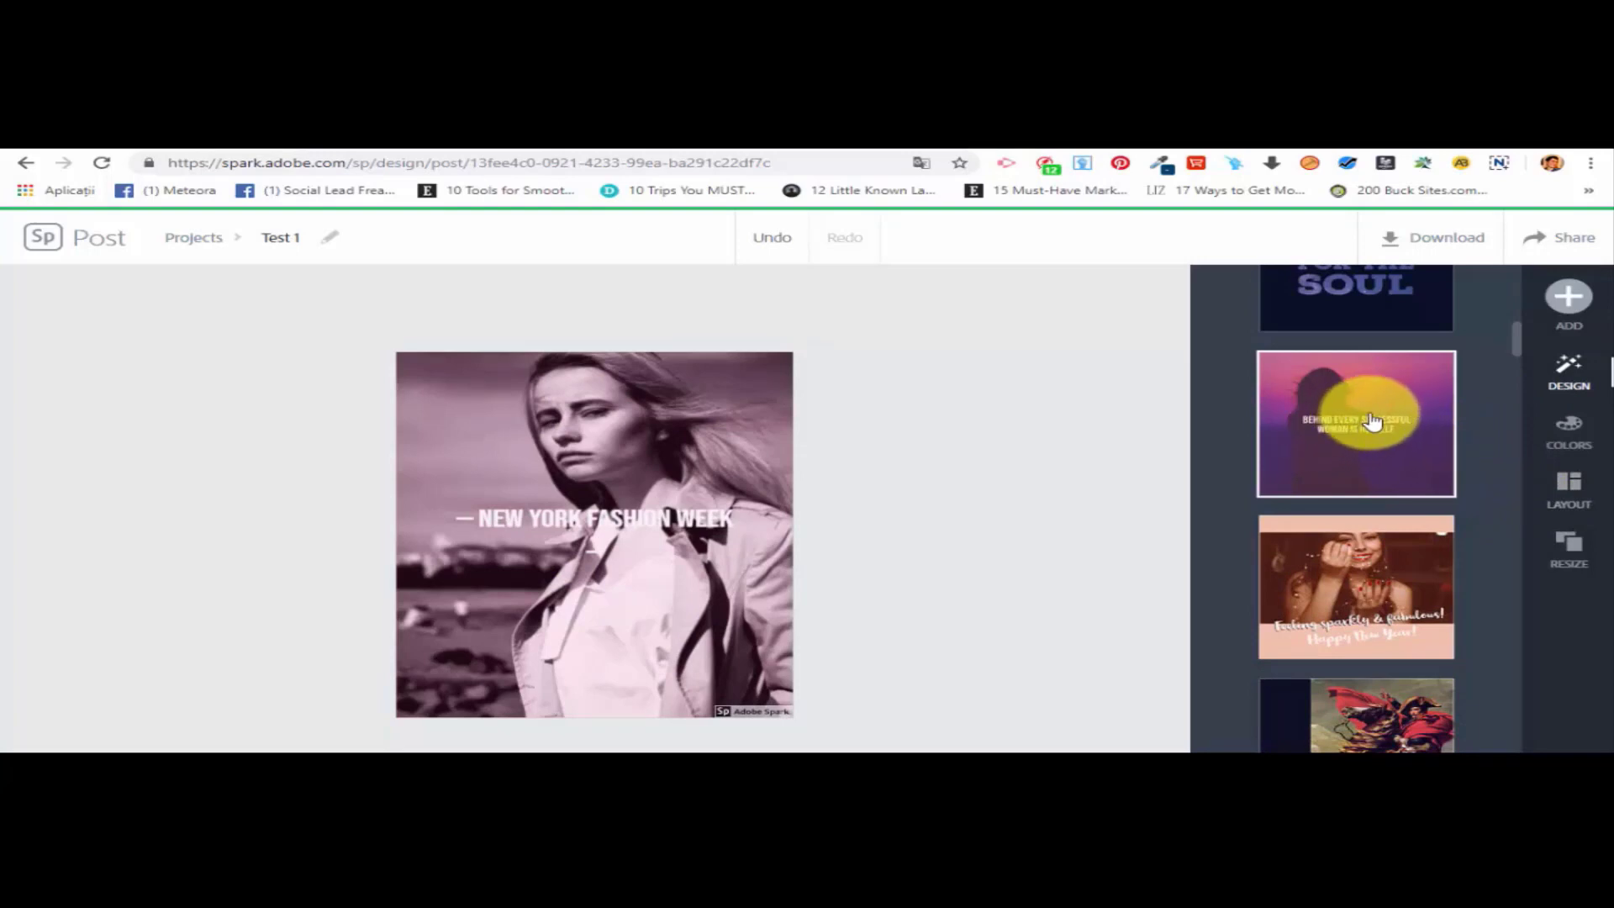
Try the "Happy New Year!" and "Need a visual for history class?" design variations on the post.
scroll(1378, 420, down, 1)
click(1384, 483)
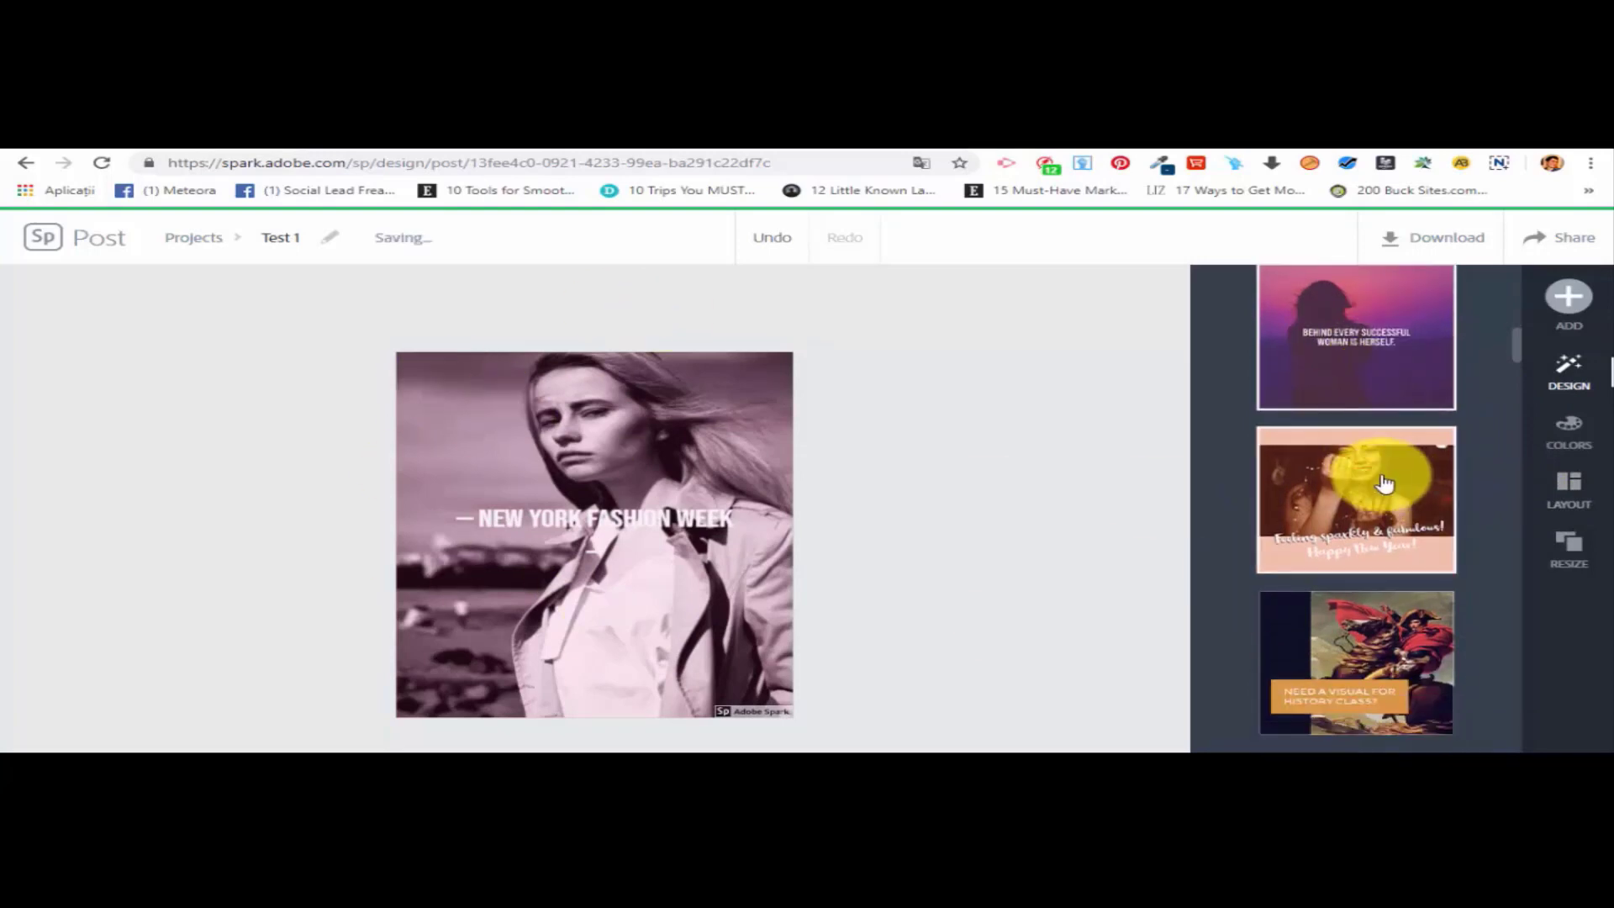
scroll(1395, 471, down, 2)
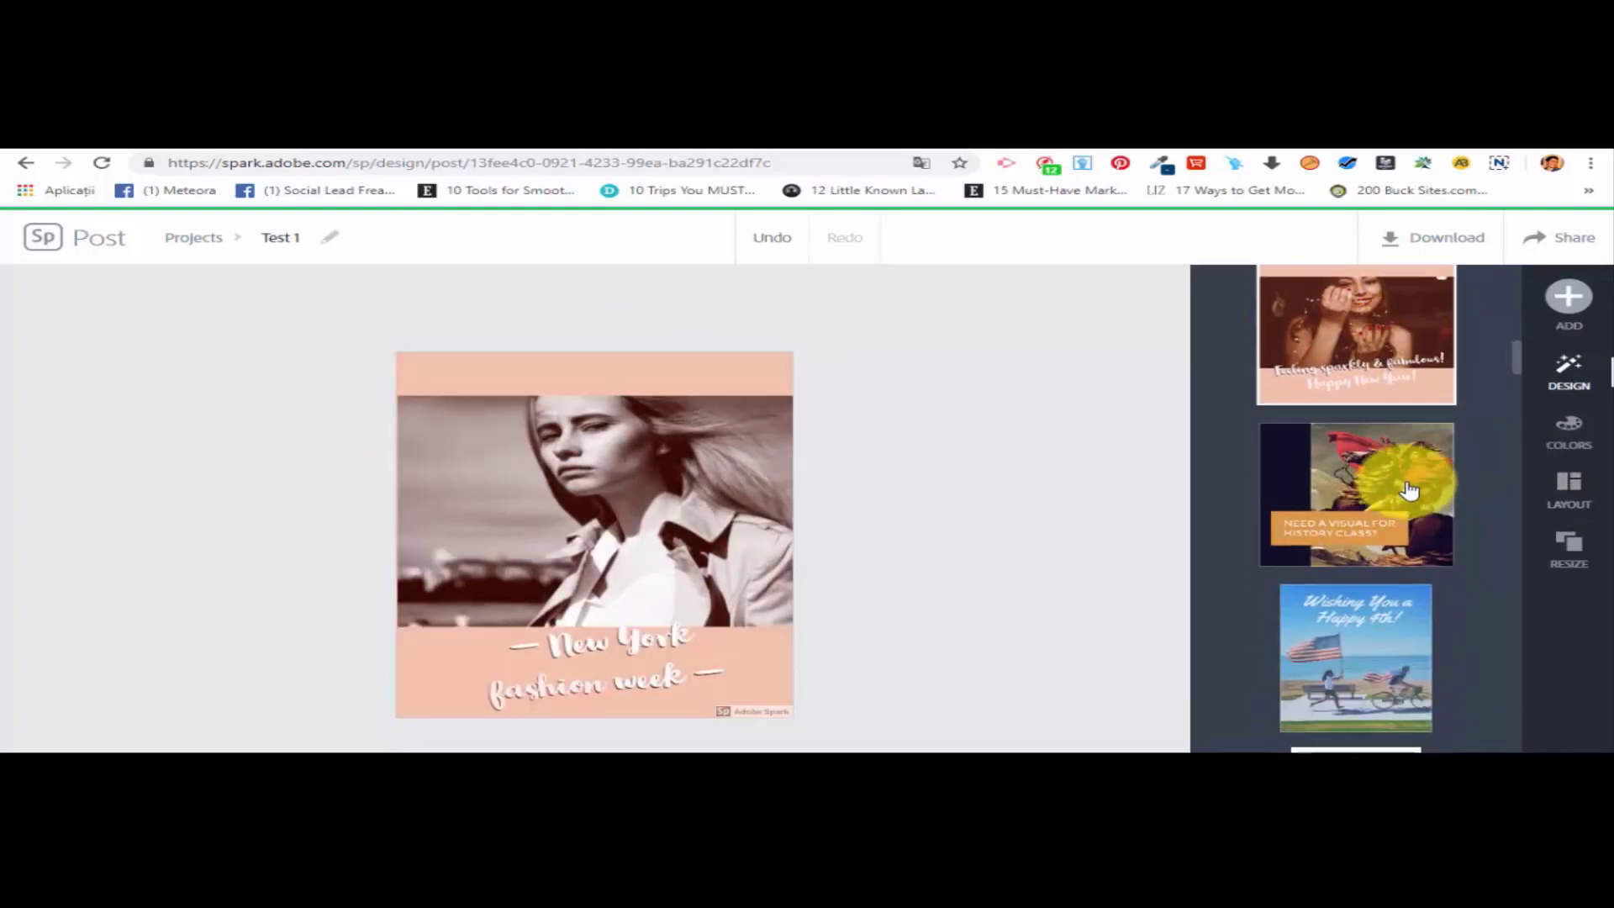
click(1410, 462)
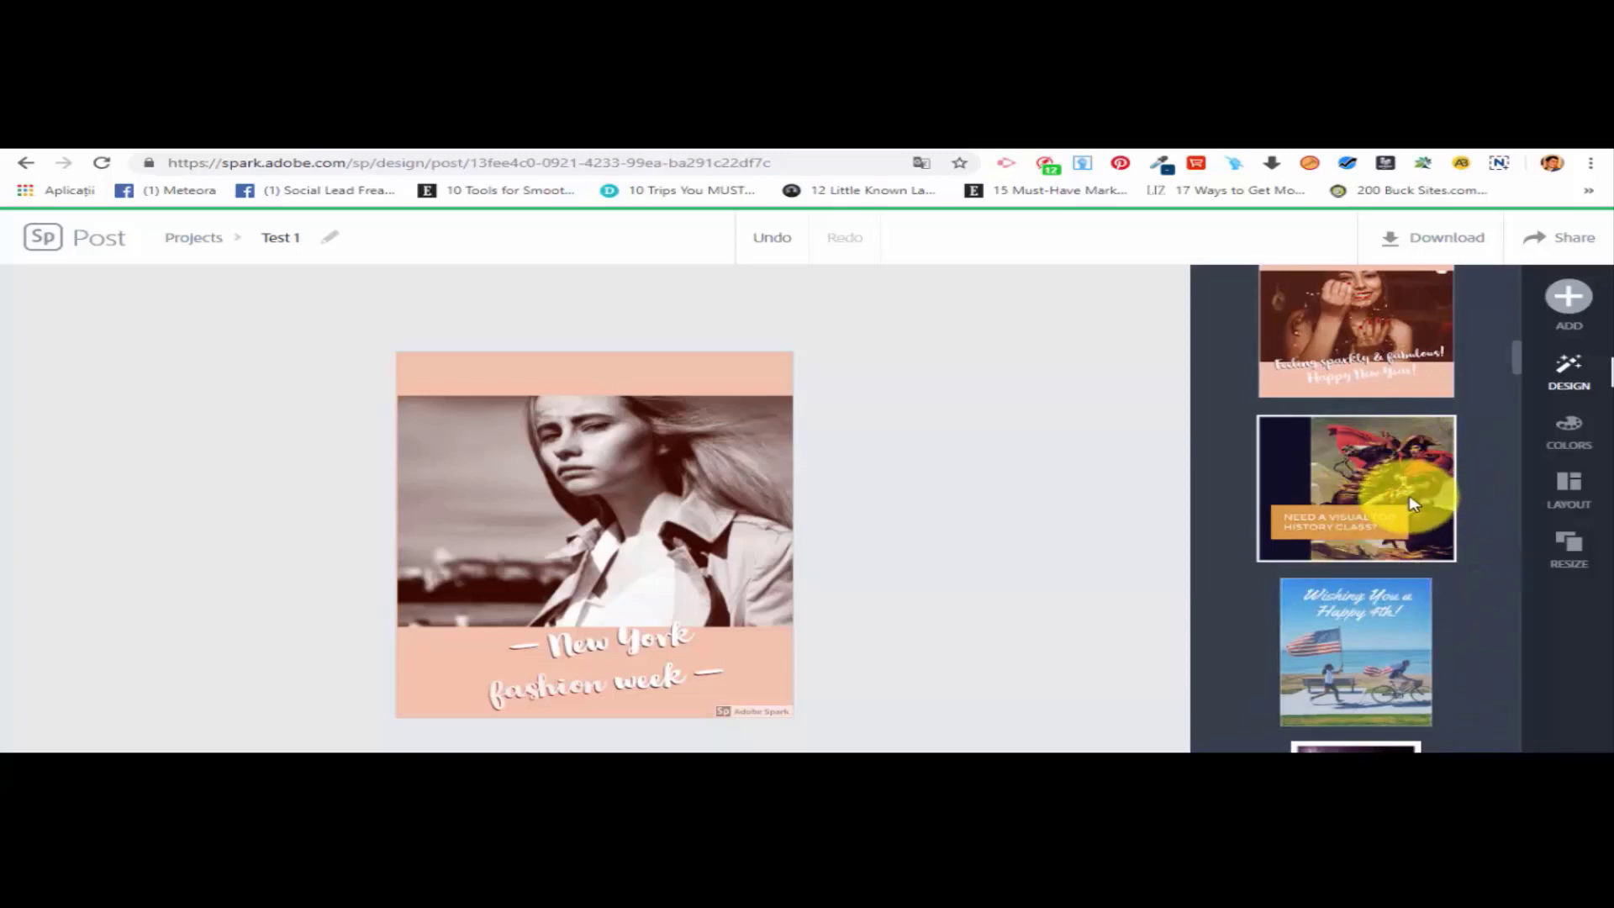
Apply the "Wishing You a Happy 4th!" design variation to the post.
scroll(1446, 554, down, 3)
click(1336, 406)
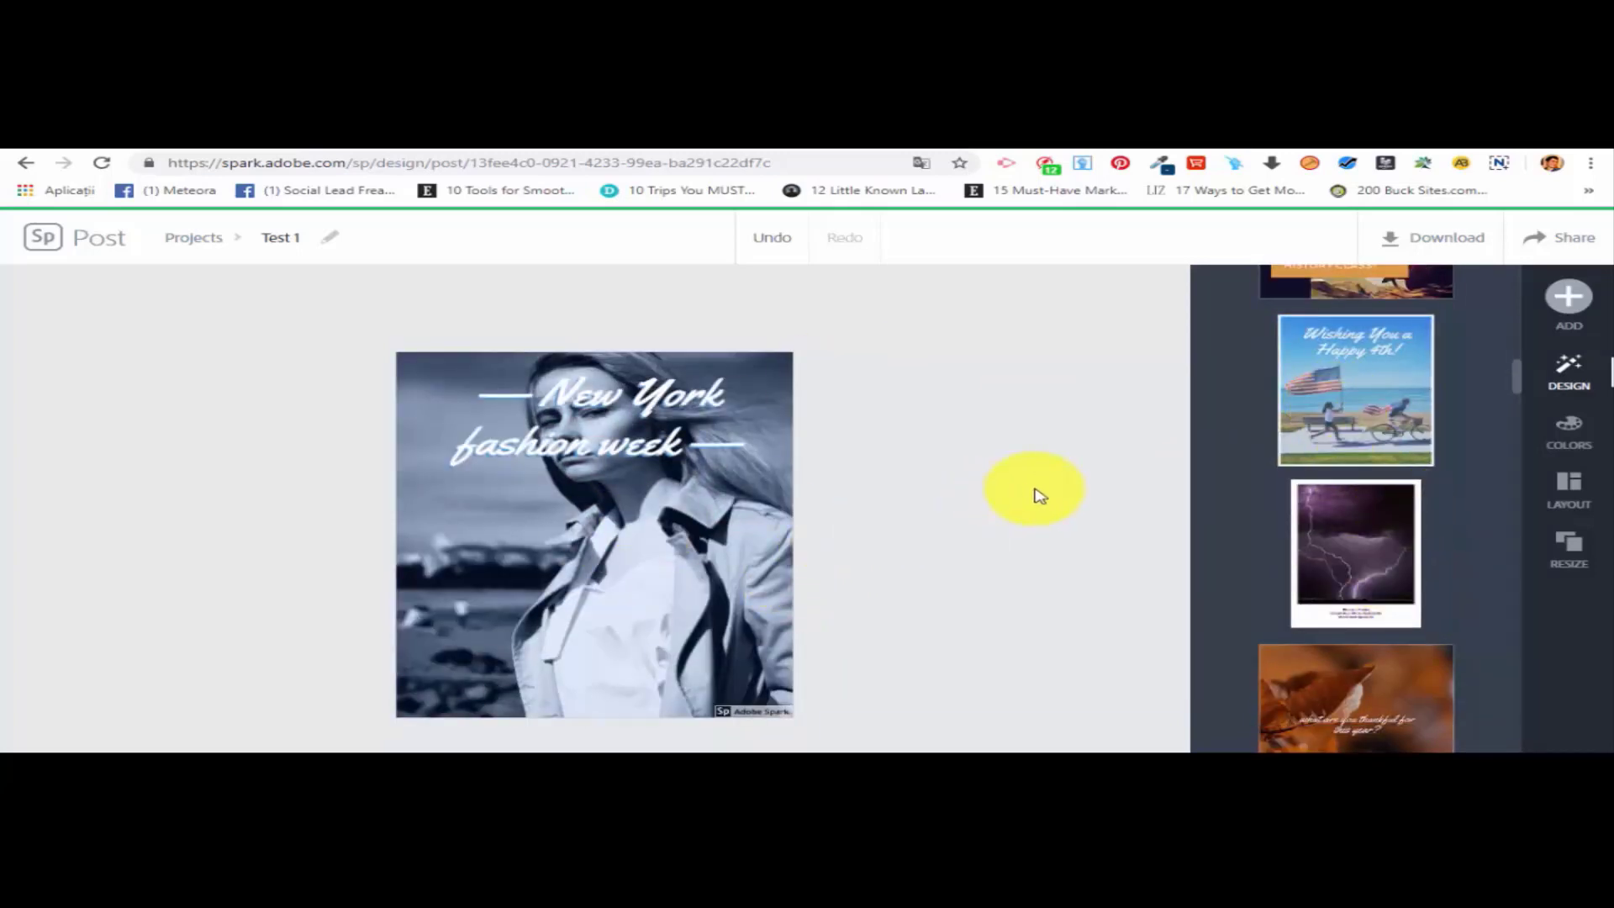
scroll(1495, 440, up, 2)
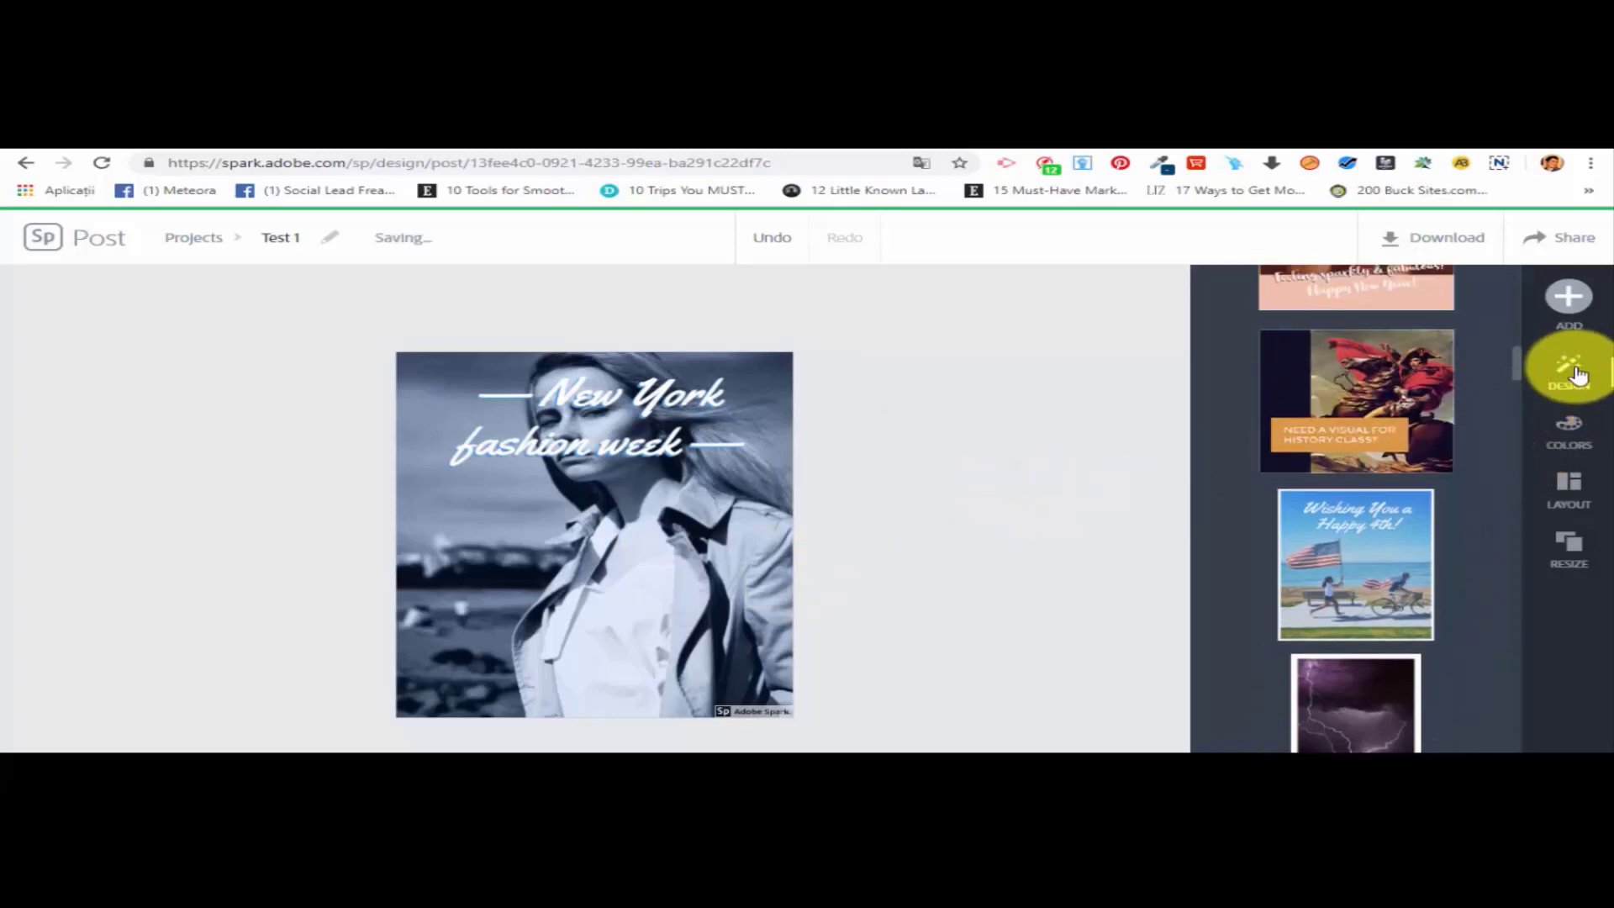
Search the free photos for "office" and add the photo of the woman with glasses at a laptop, dismissing the tips.
click(1554, 286)
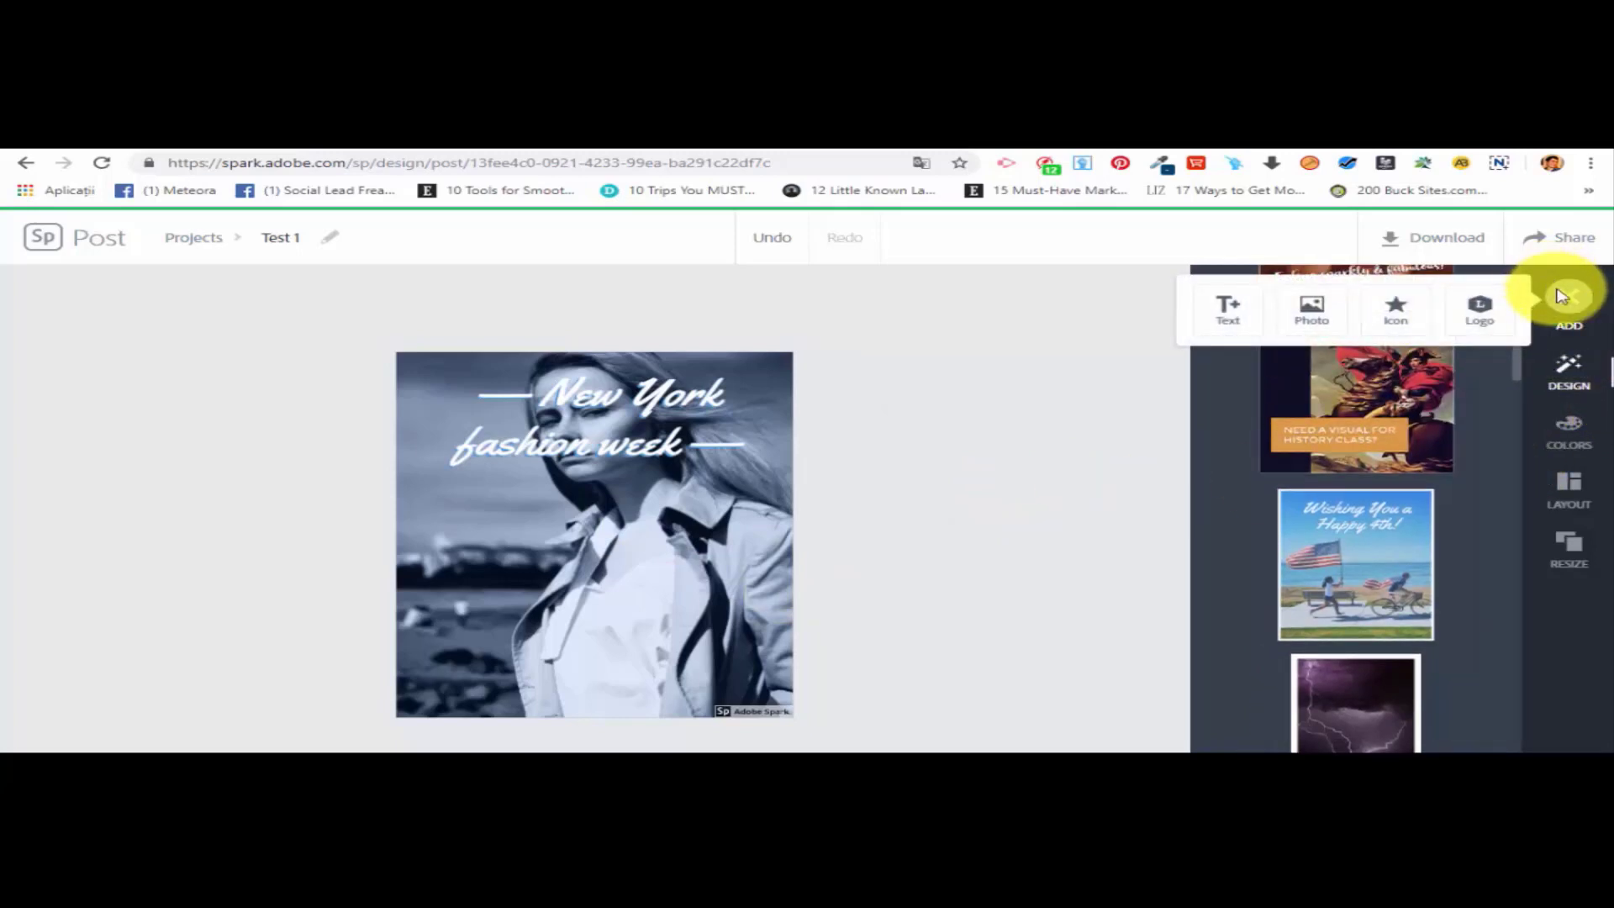
click(1573, 291)
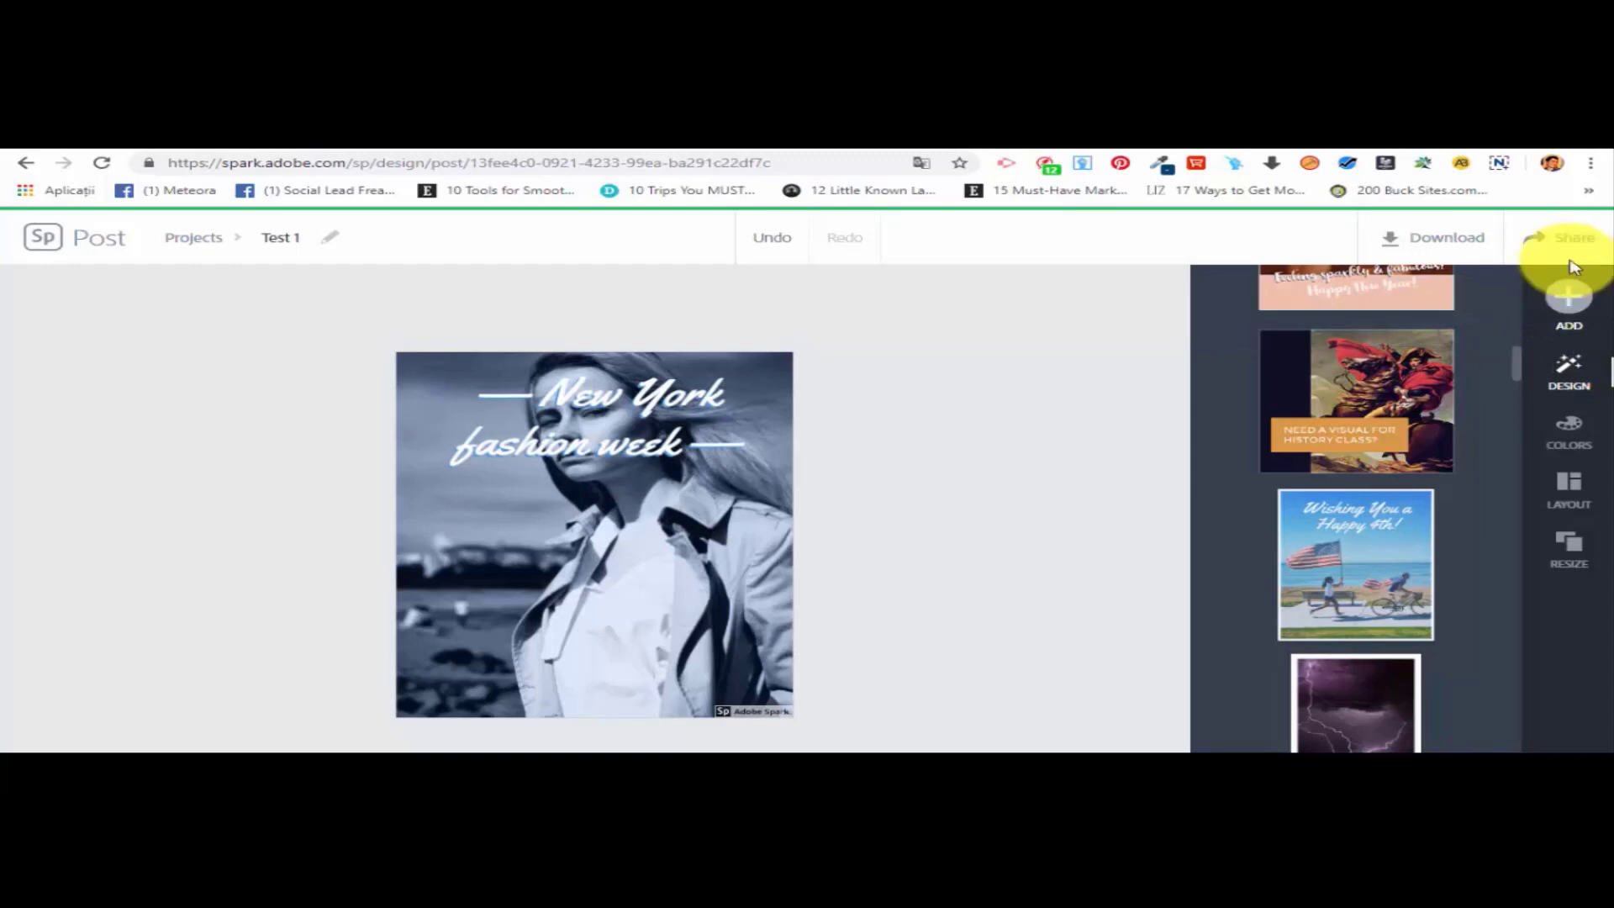
click(1570, 292)
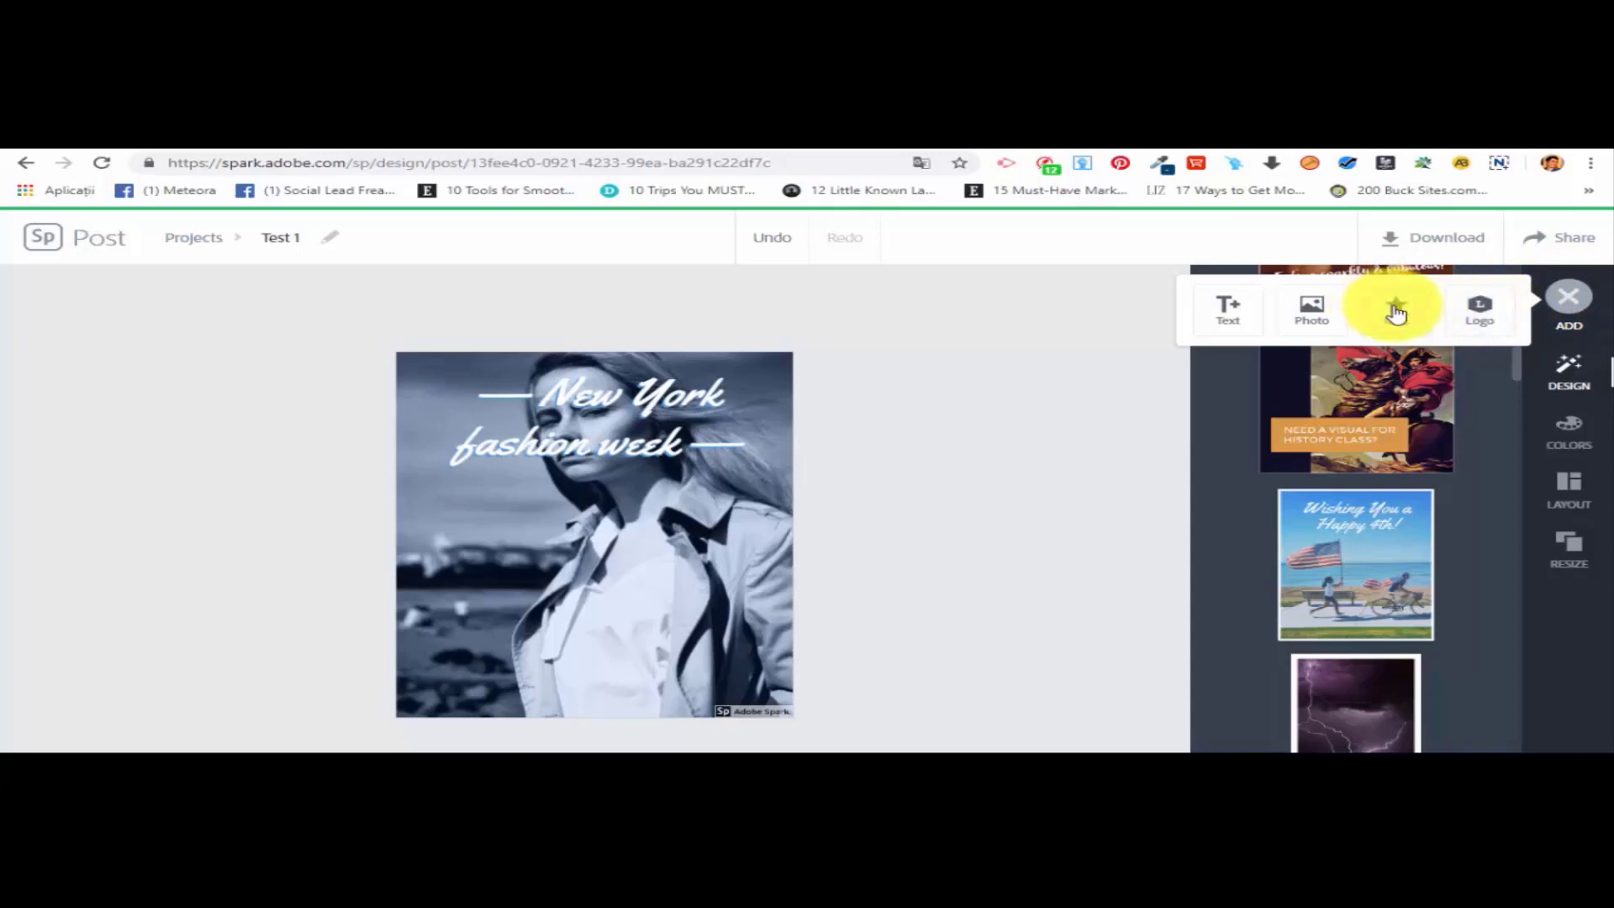
click(1312, 309)
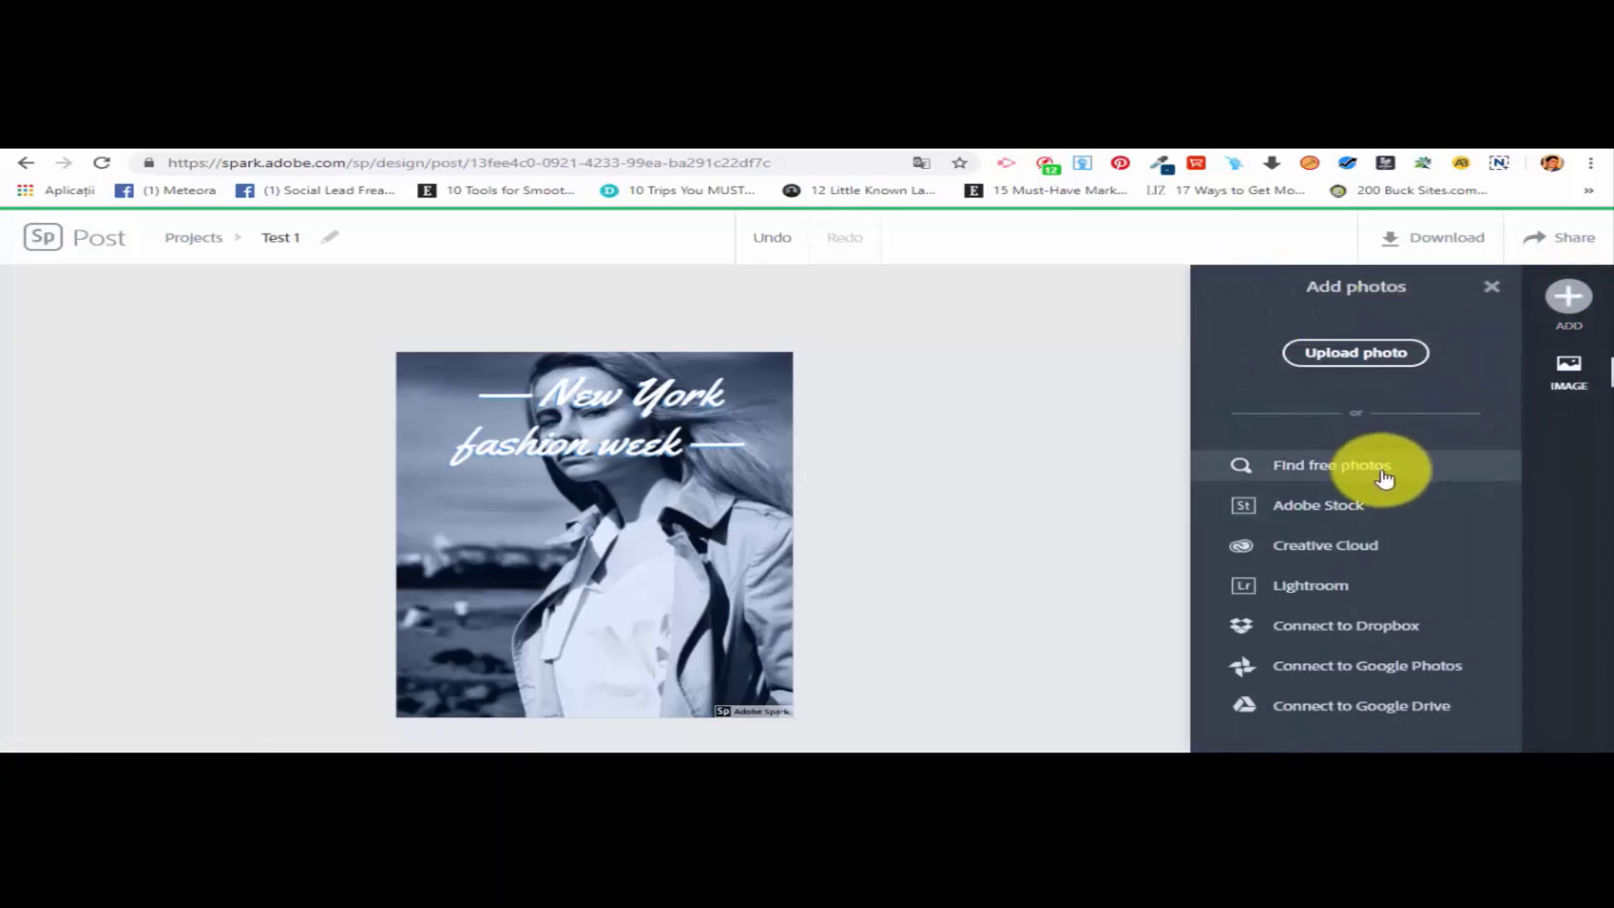
click(1381, 478)
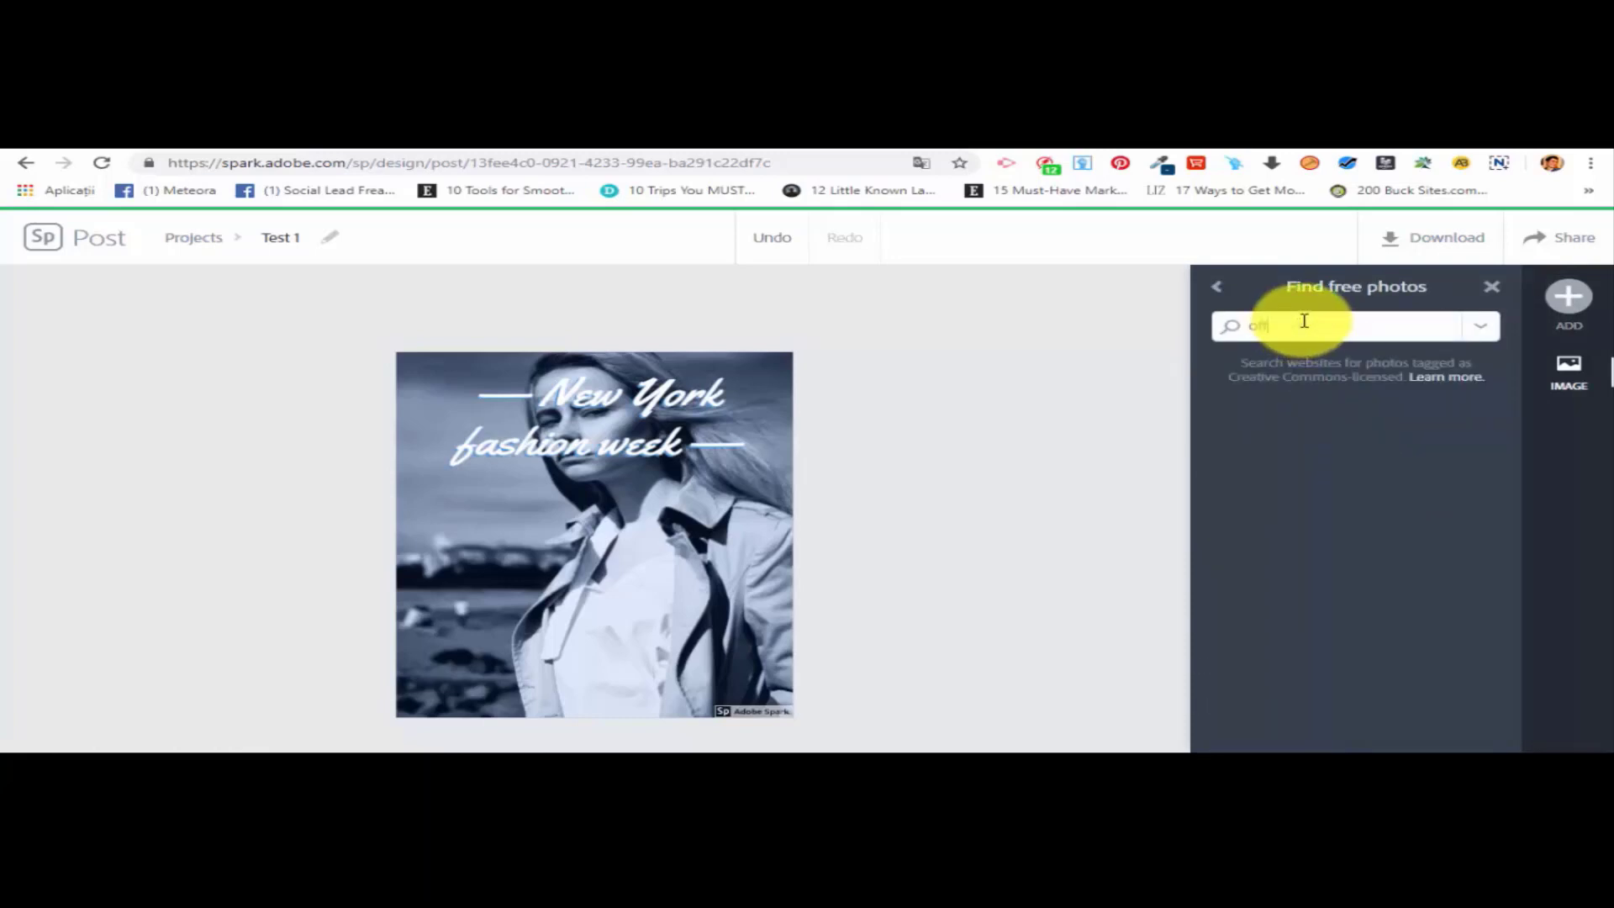
key(Return)
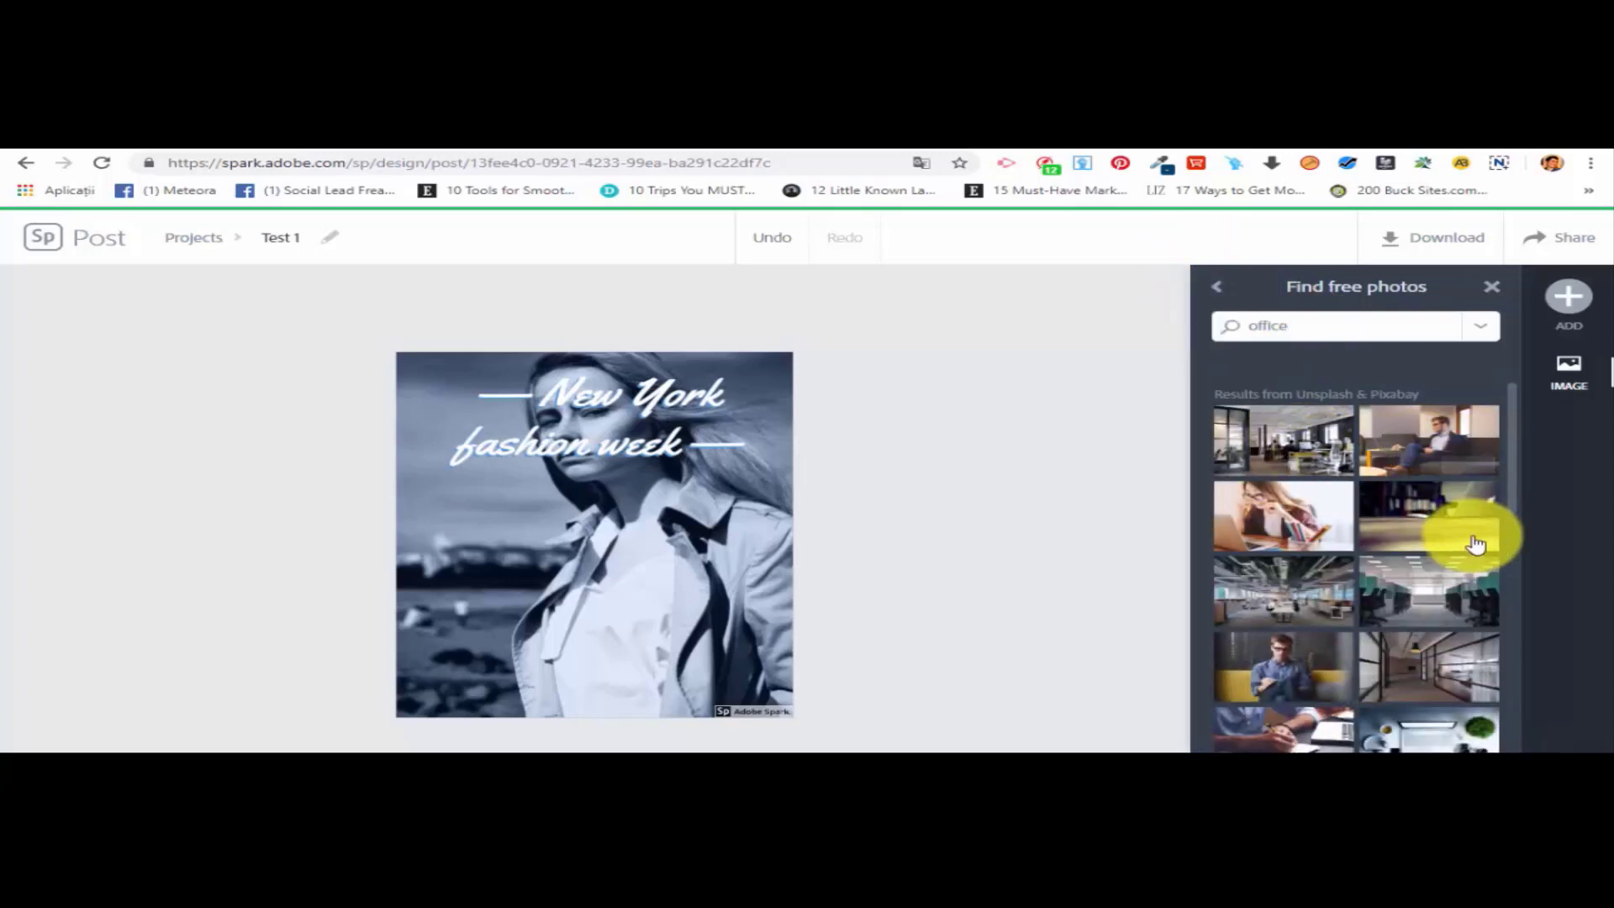
click(1276, 505)
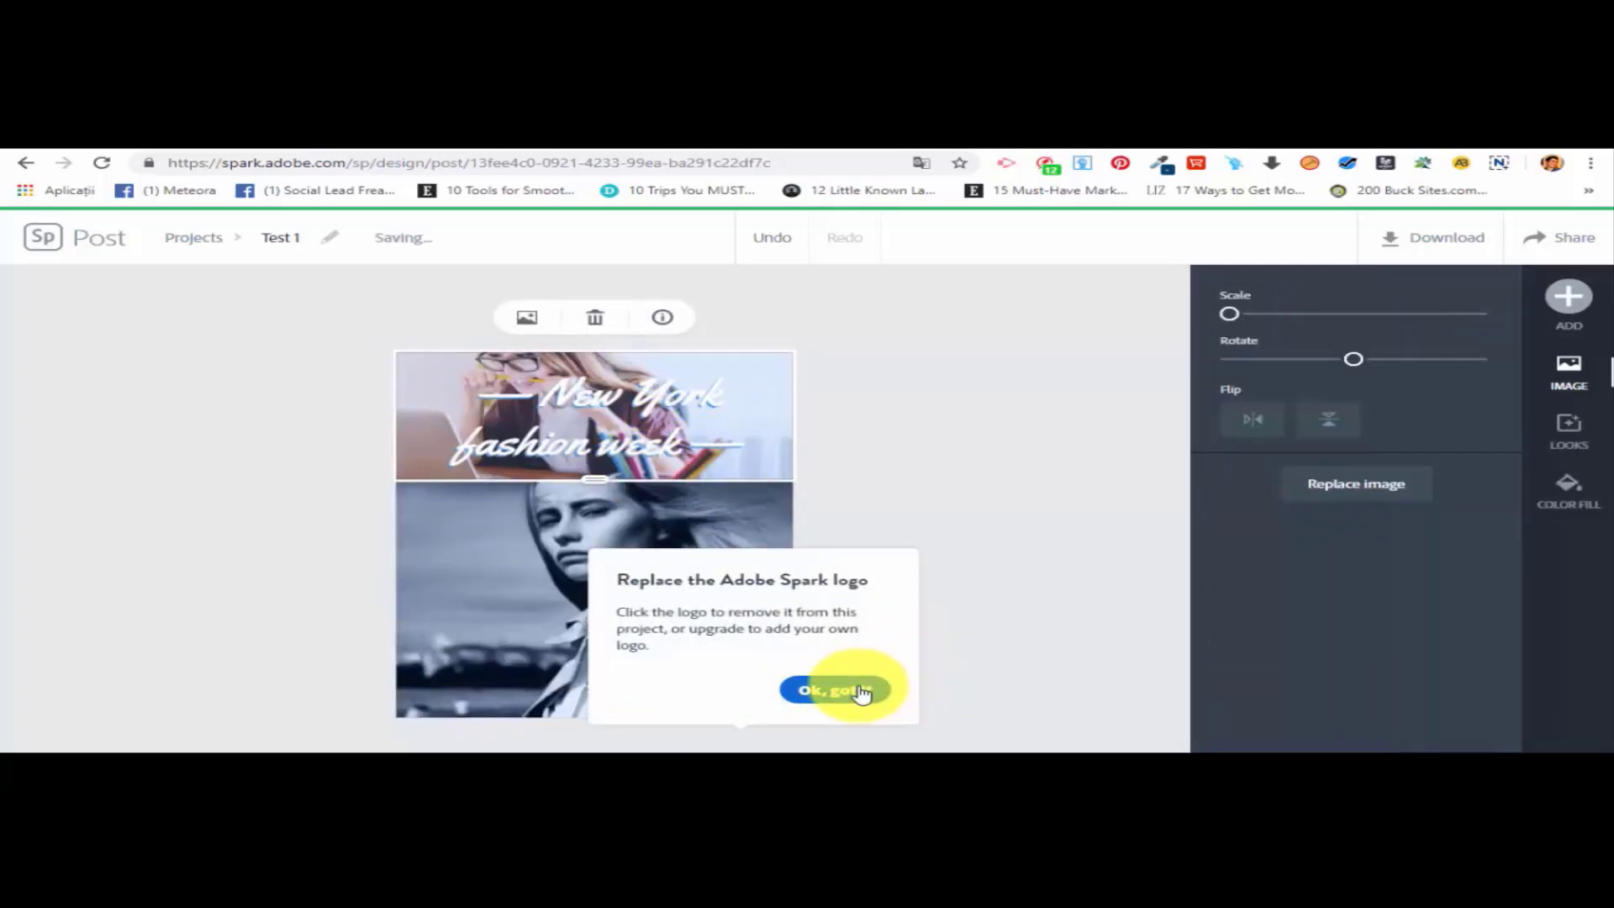
click(861, 691)
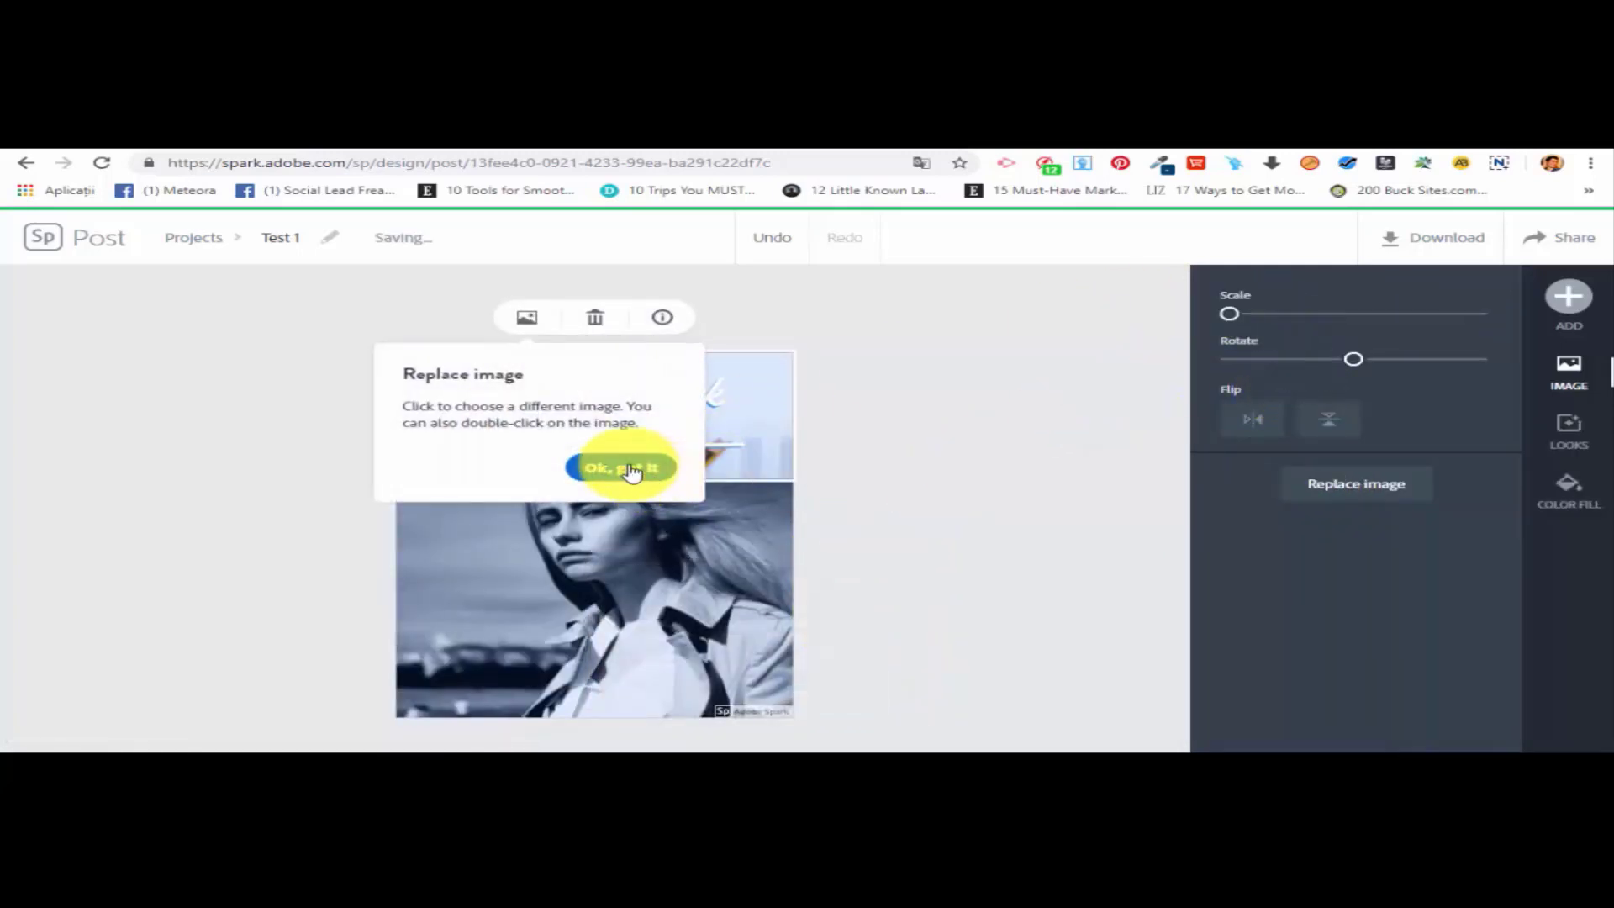
click(631, 468)
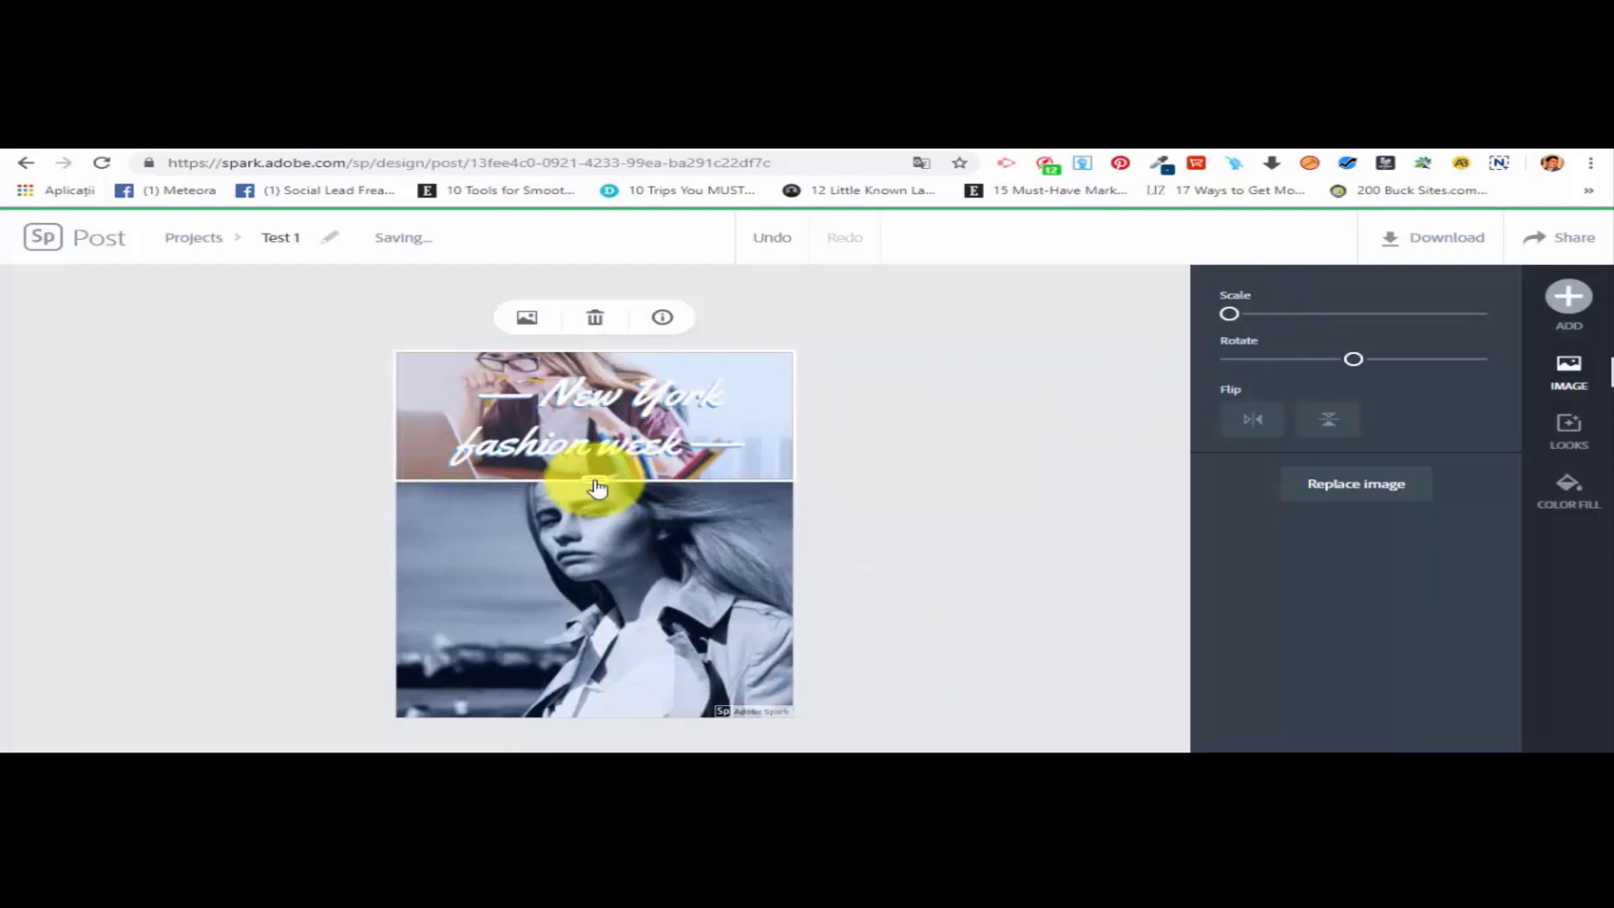
Resize the added woman's photo to fill about the upper half of the post and scale it down to show more of her.
drag(597, 488, 597, 609)
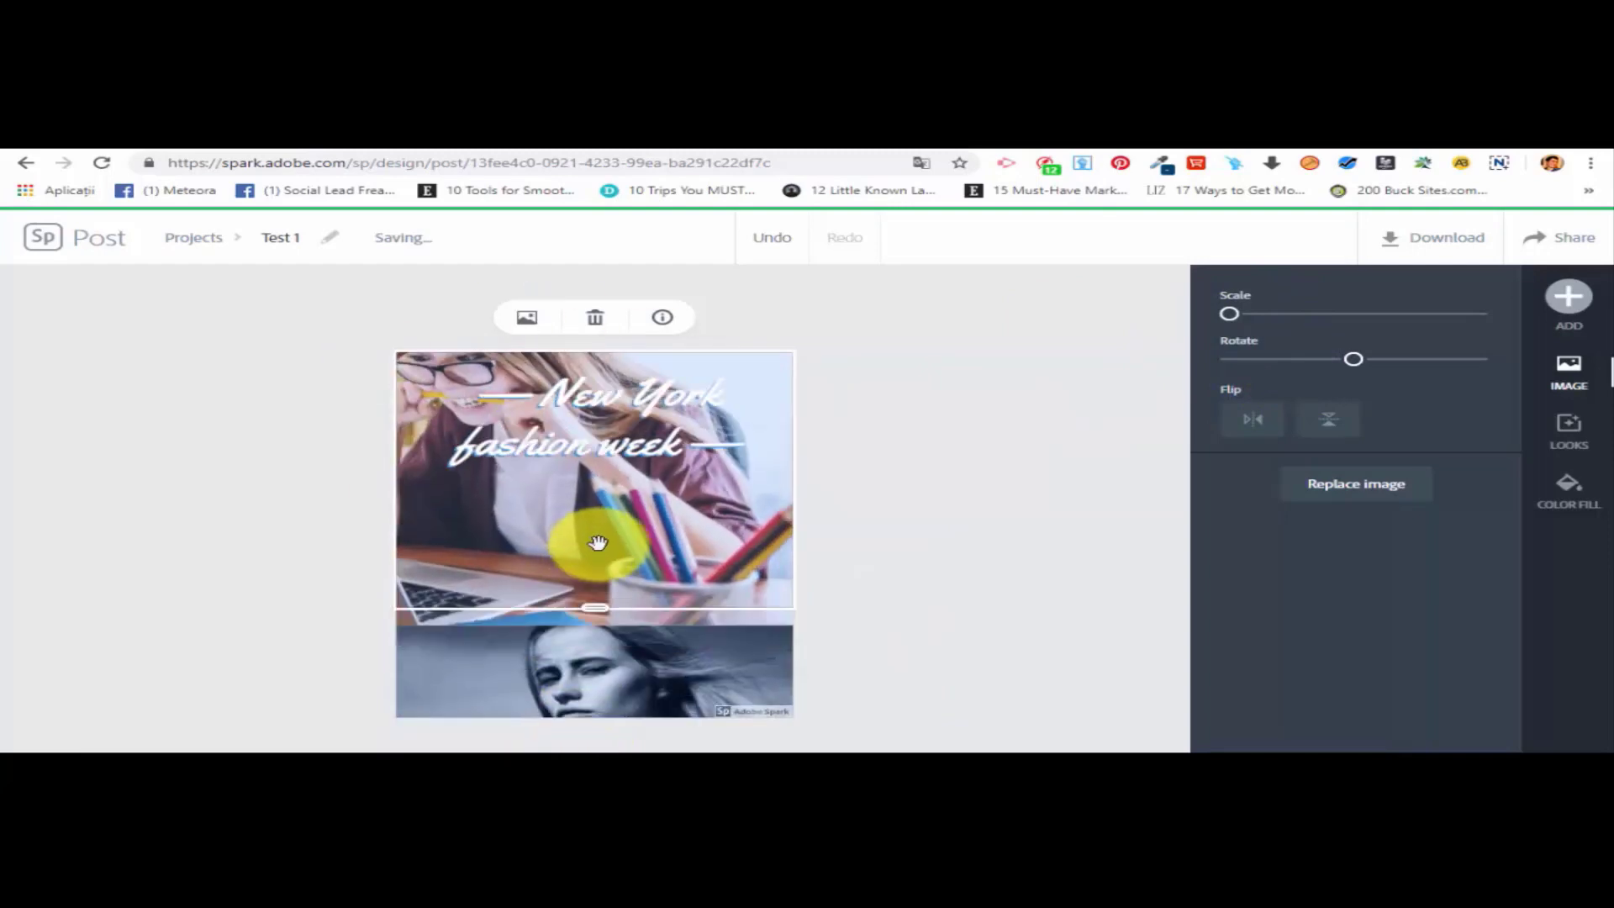
drag(597, 542, 618, 721)
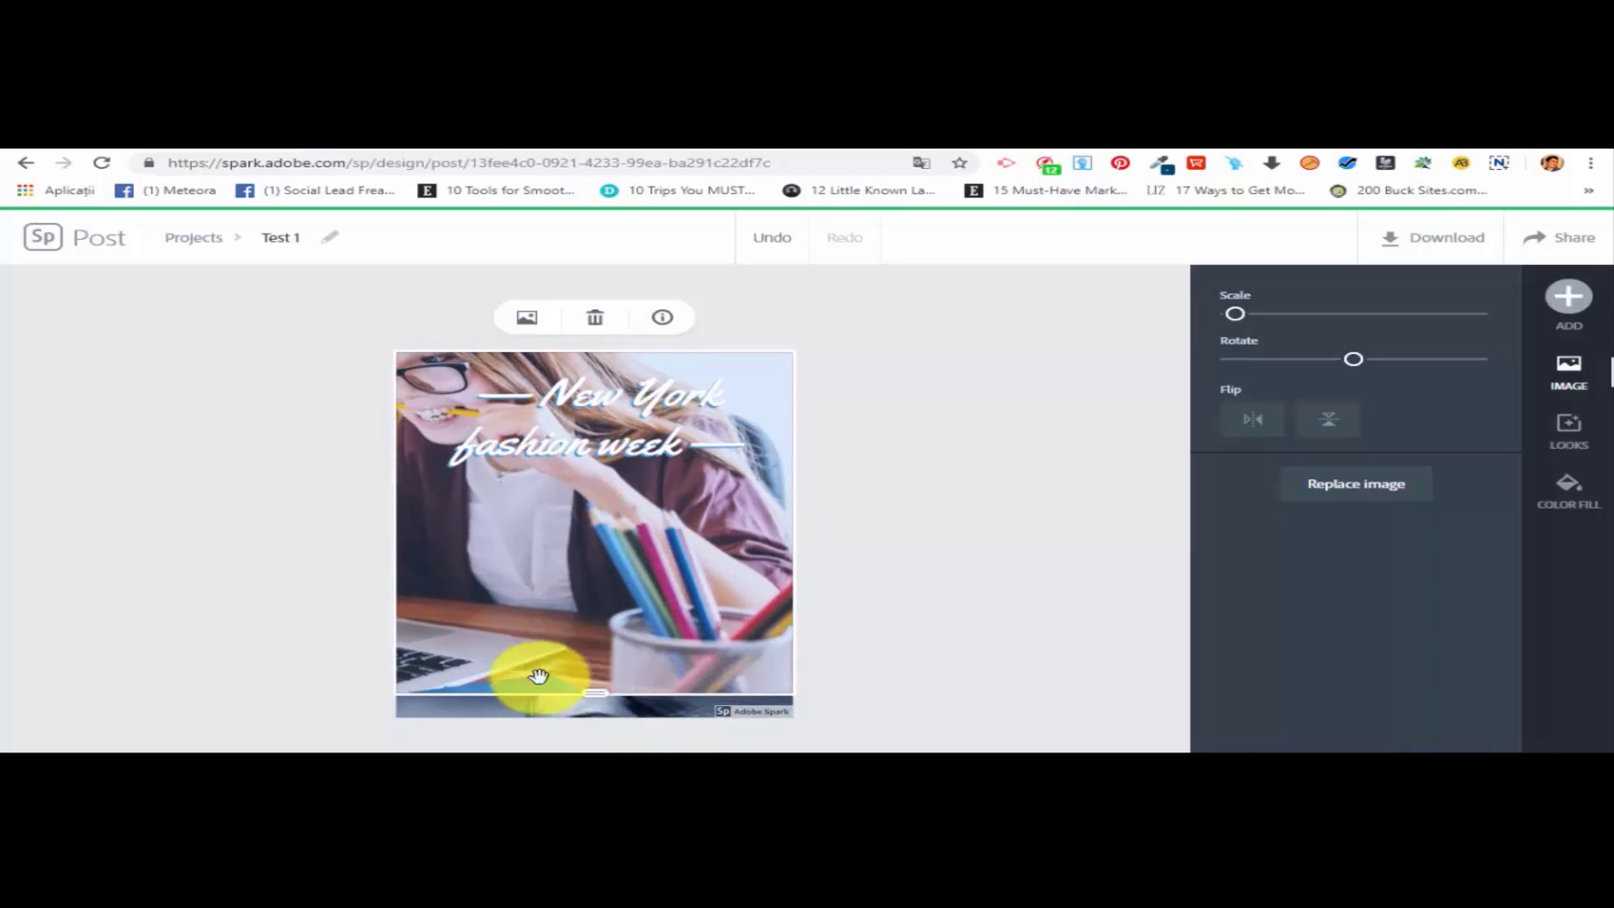
drag(619, 582, 619, 530)
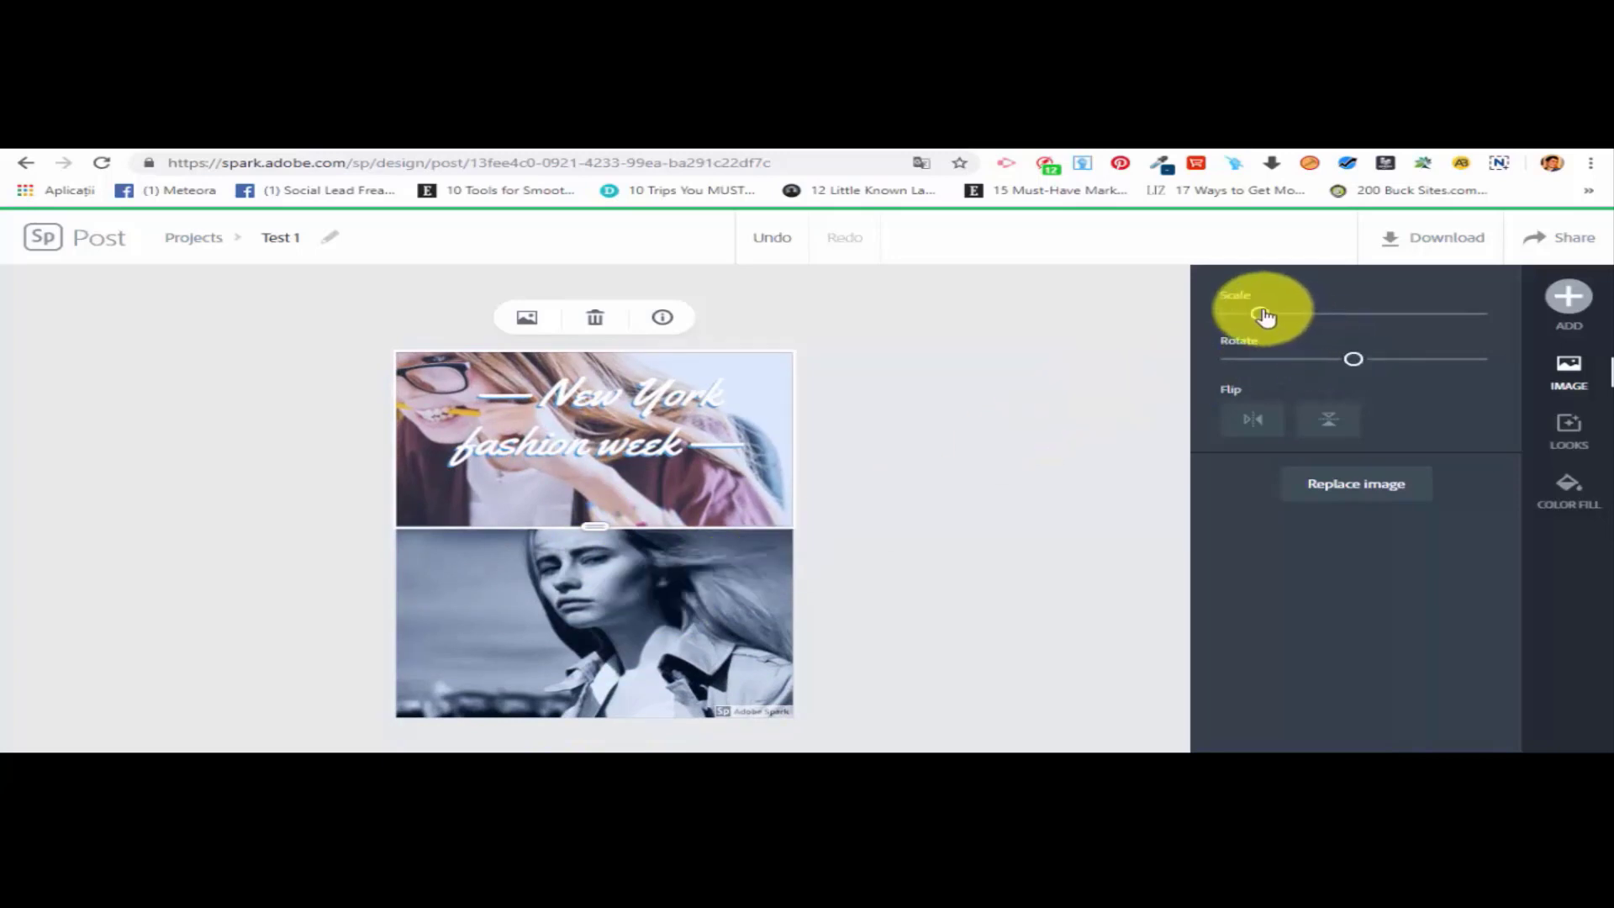
drag(1261, 314, 1200, 317)
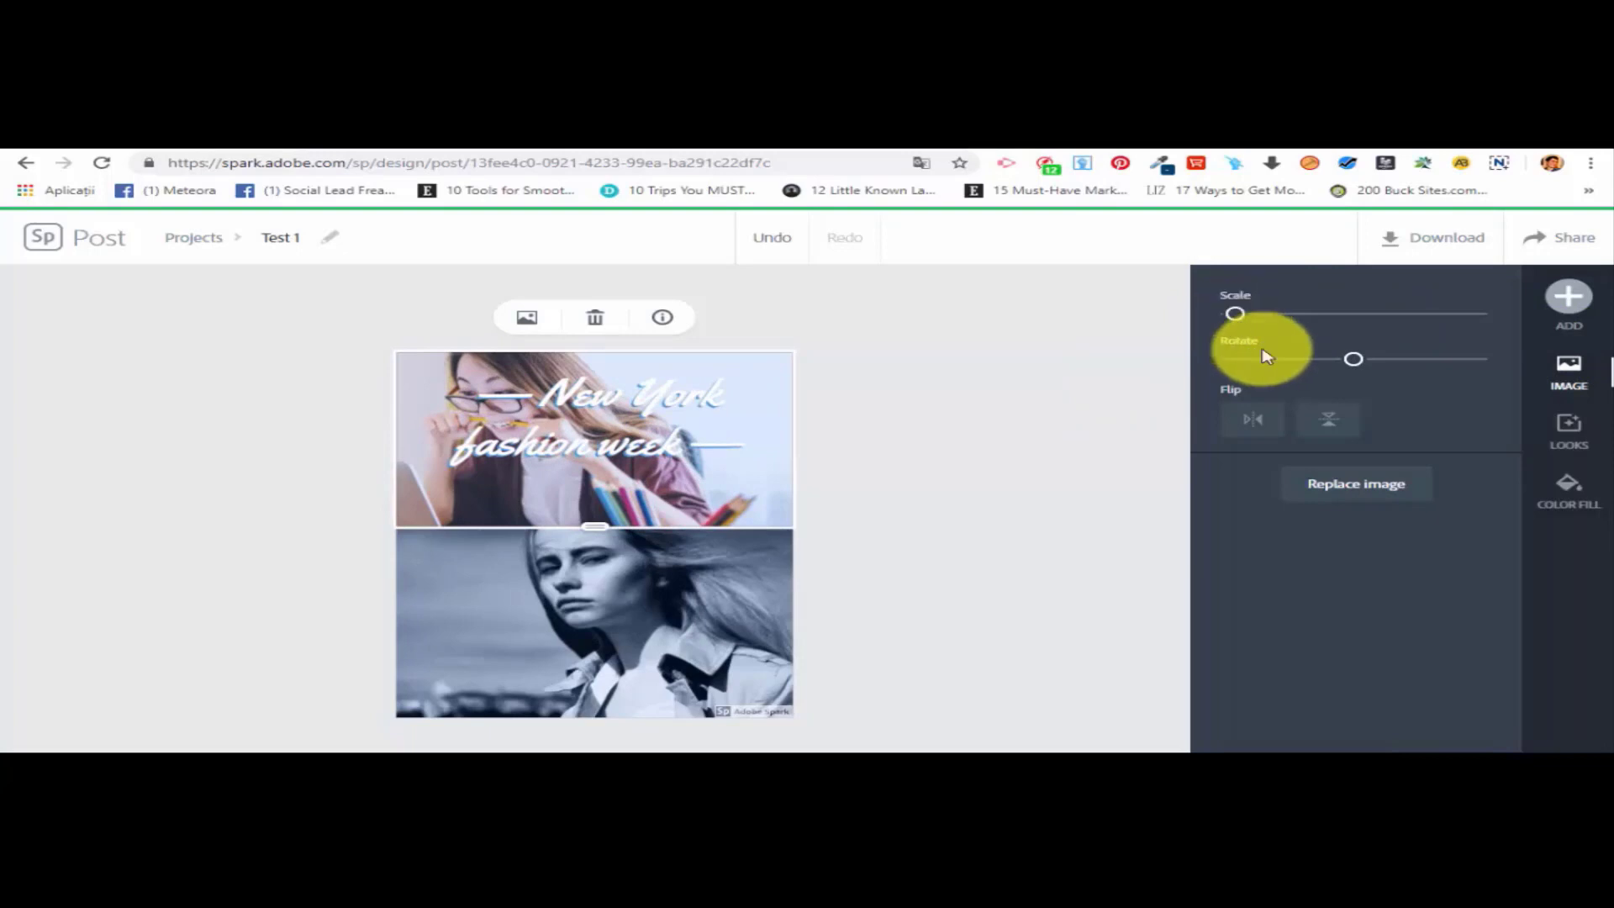
mouse_move(1352, 362)
mouse_down()
mouse_move(1335, 349)
mouse_move(1355, 363)
mouse_up()
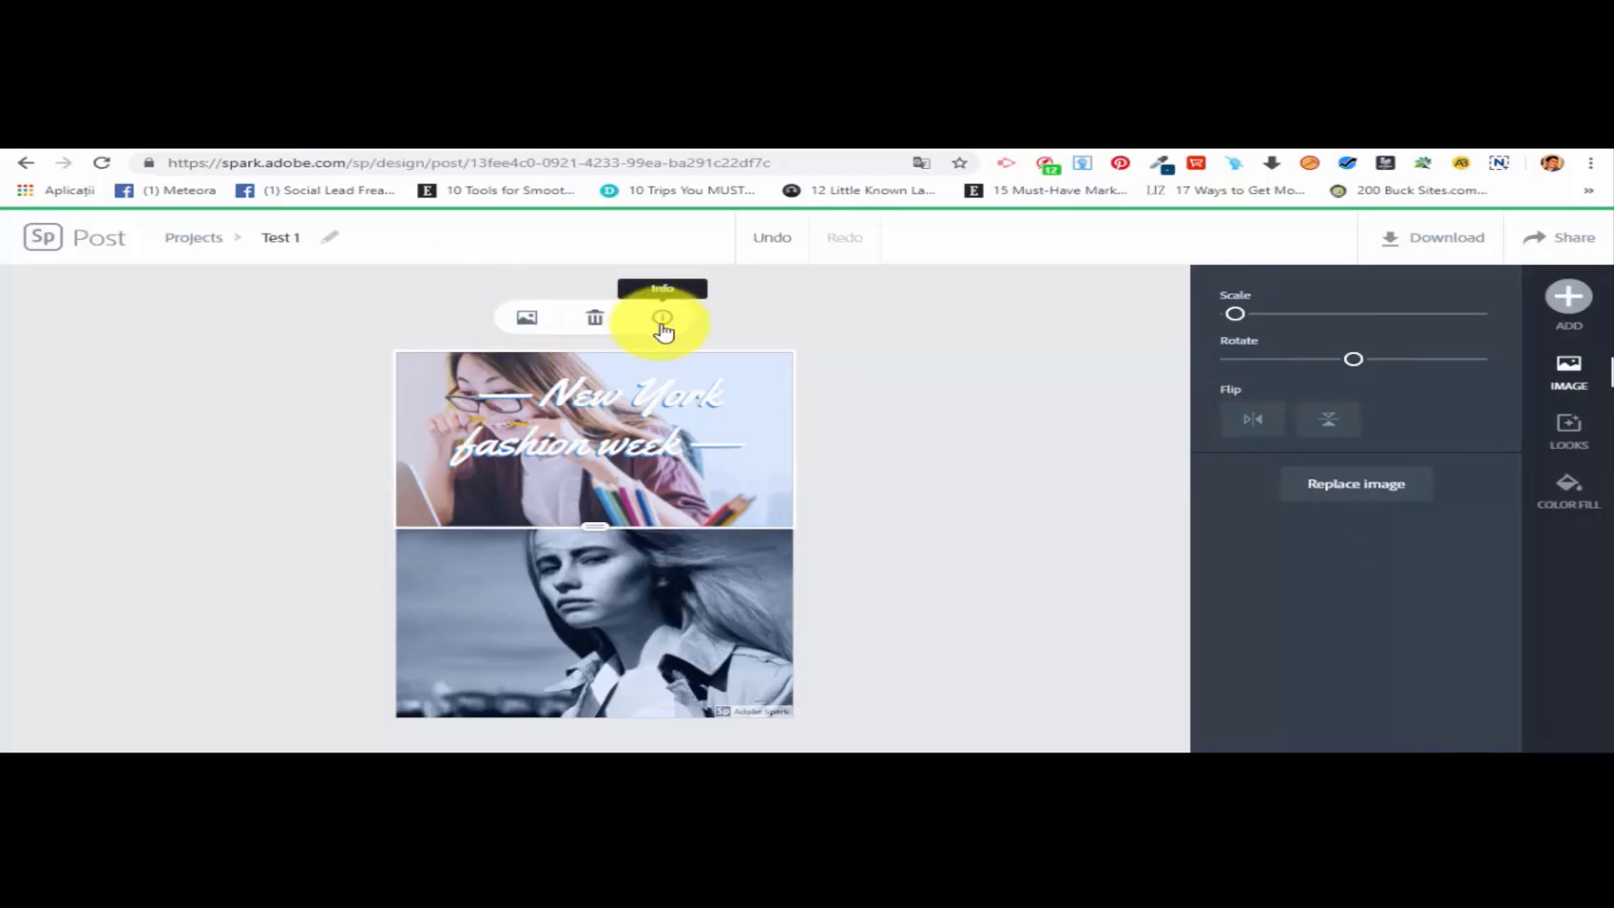
Browse free photos for "Woman black and white" as a replacement for the lower photo.
click(670, 599)
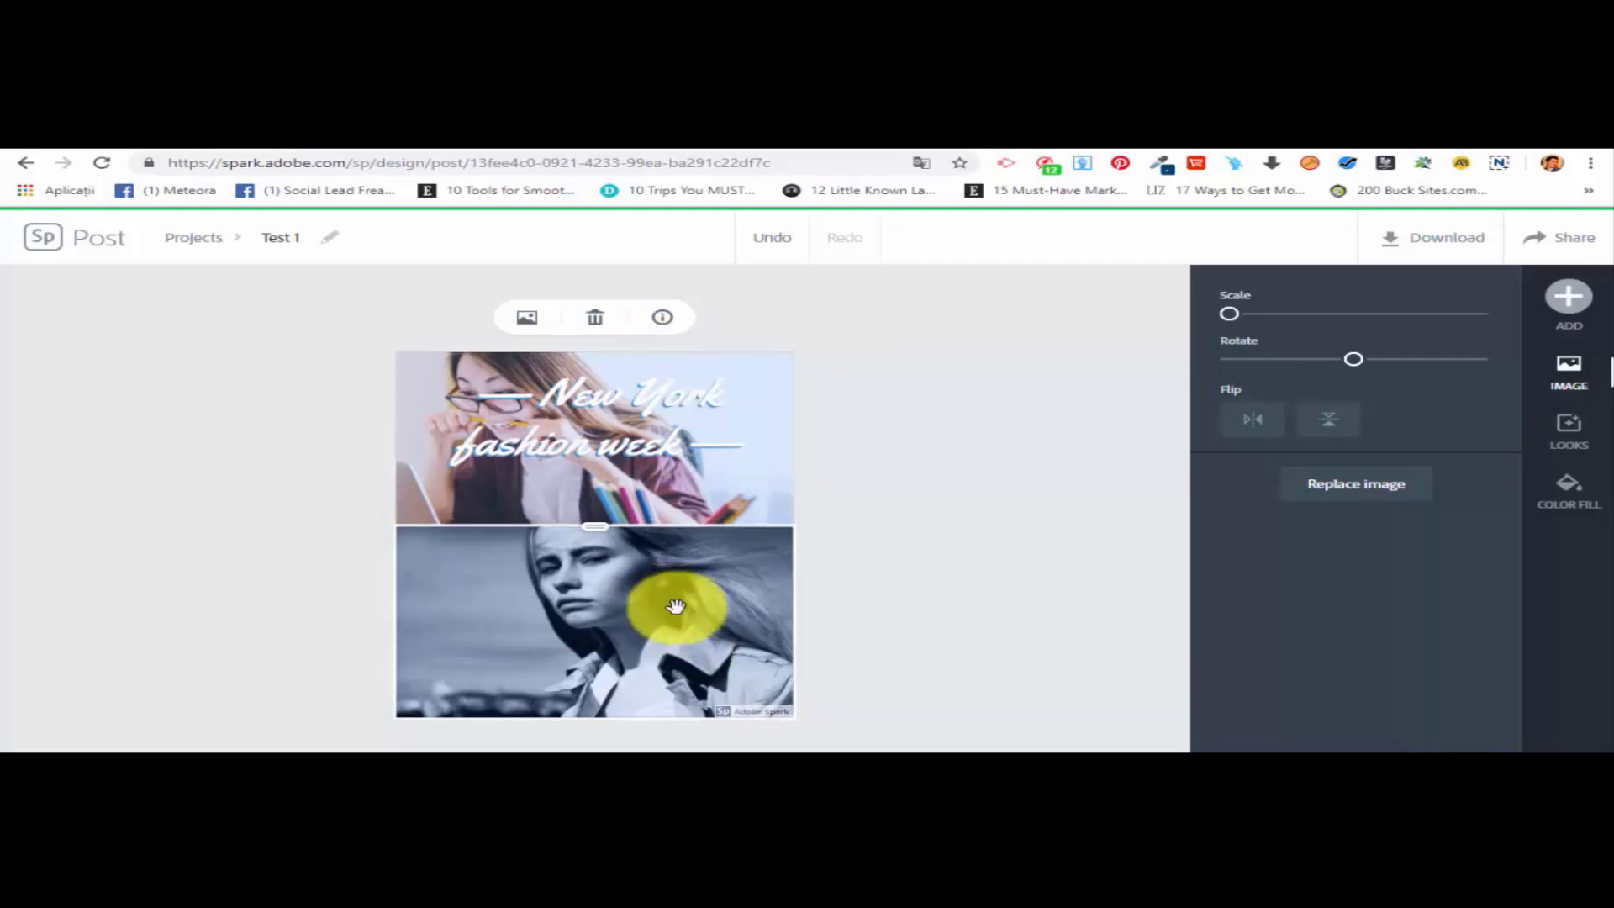
click(1381, 494)
text(Woman black and white)
key(Return)
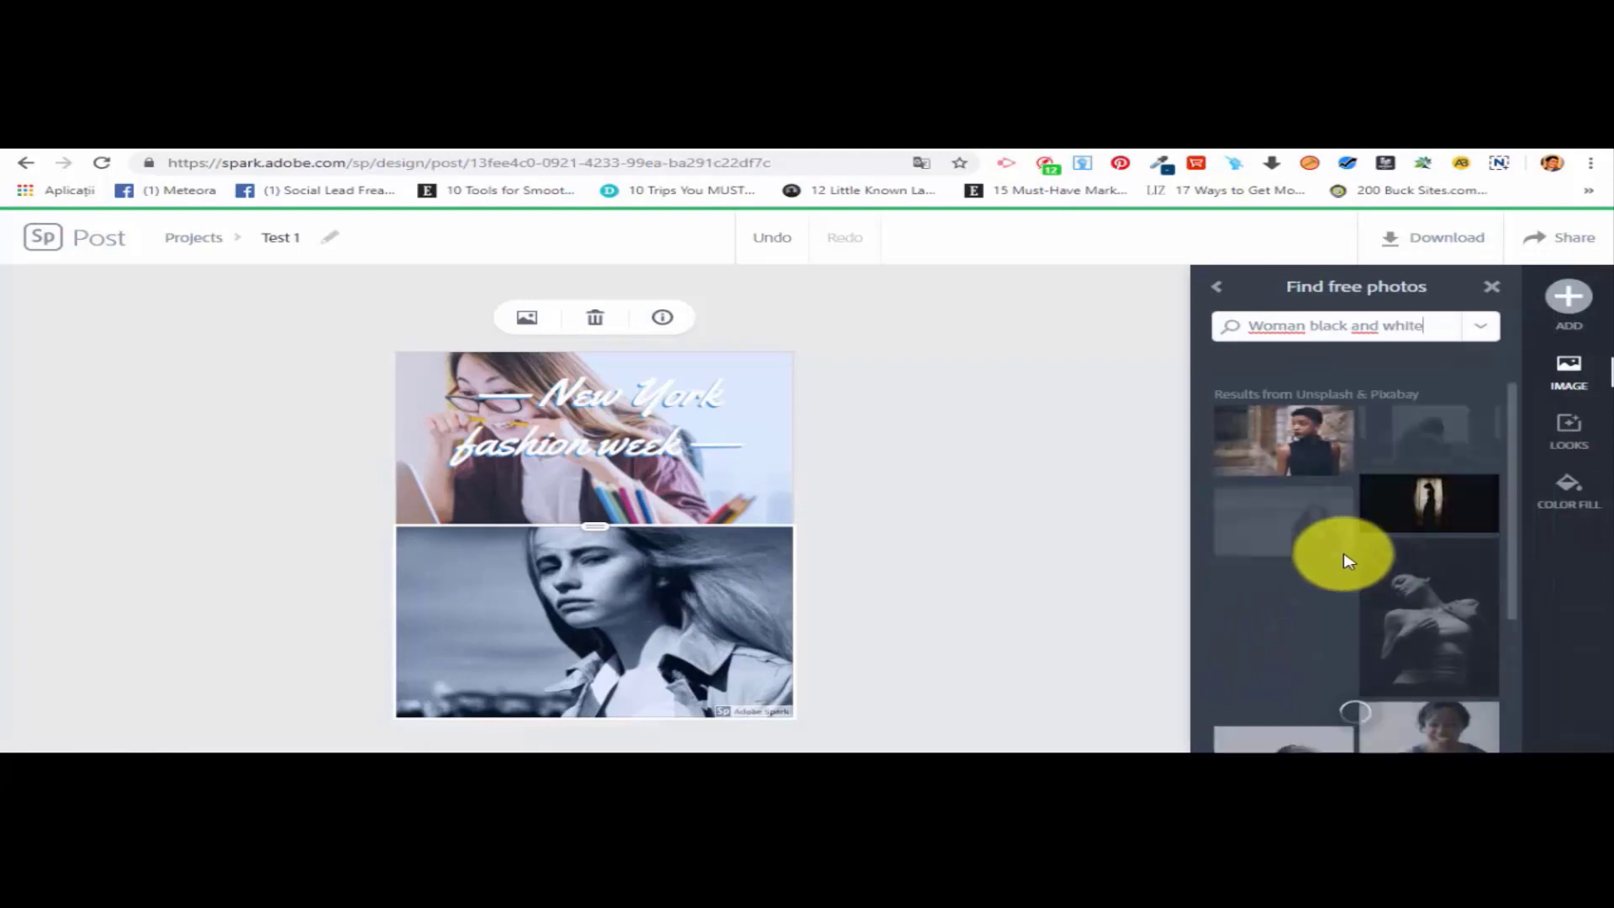
scroll(1396, 672, down, 8)
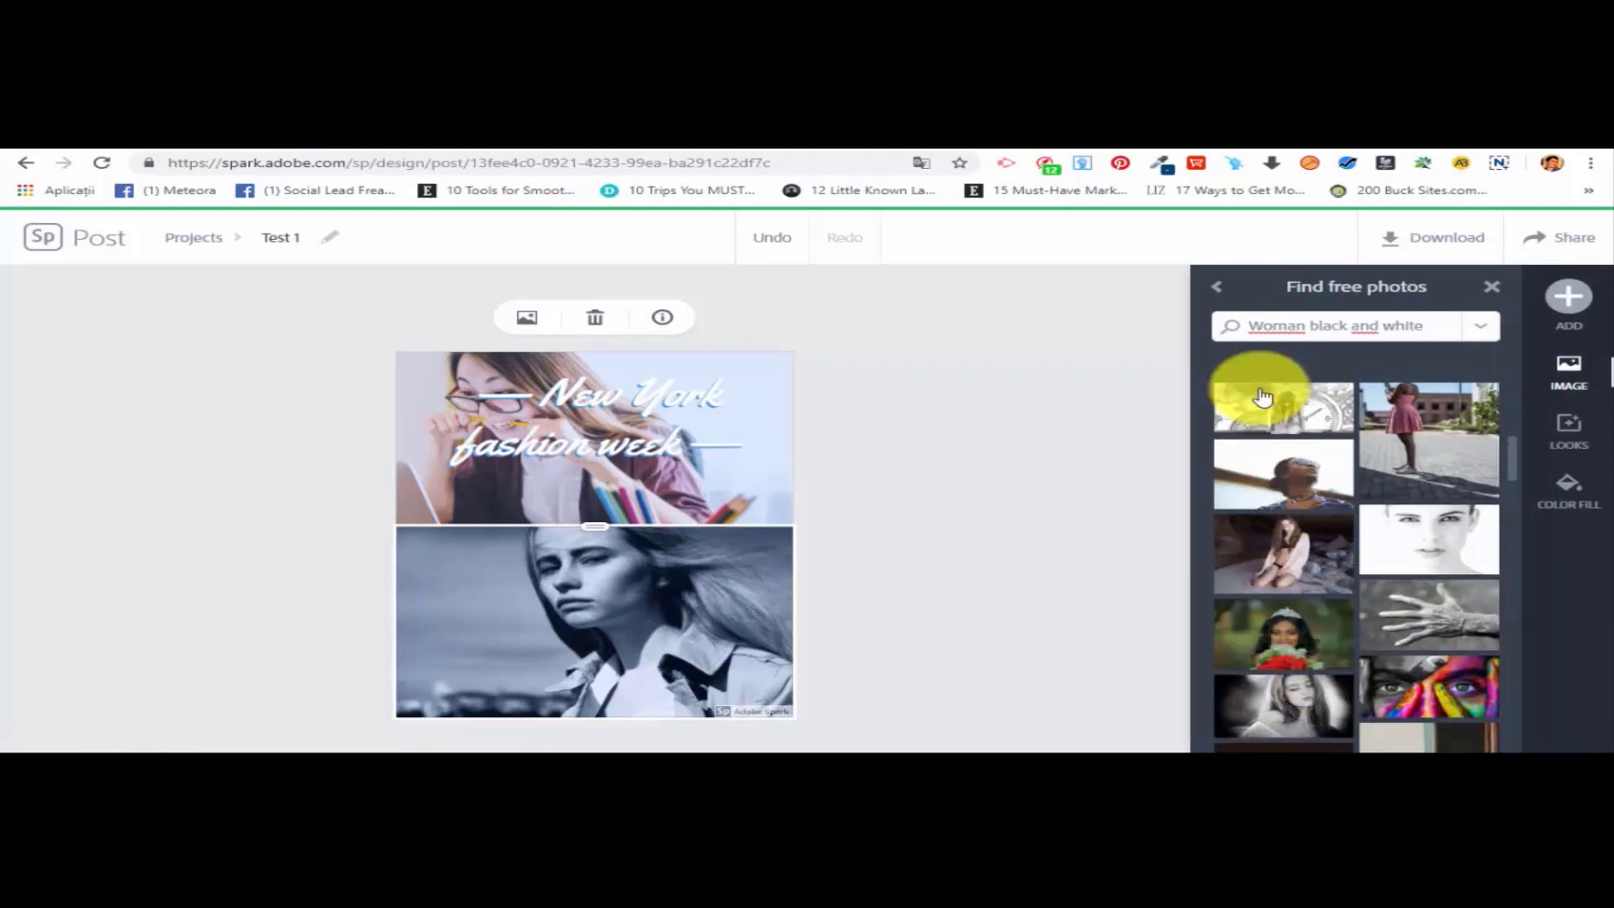
Search the free photos for "office" and replace the lower photo with the man in glasses on a yellow sofa.
drag(1427, 320, 1014, 287)
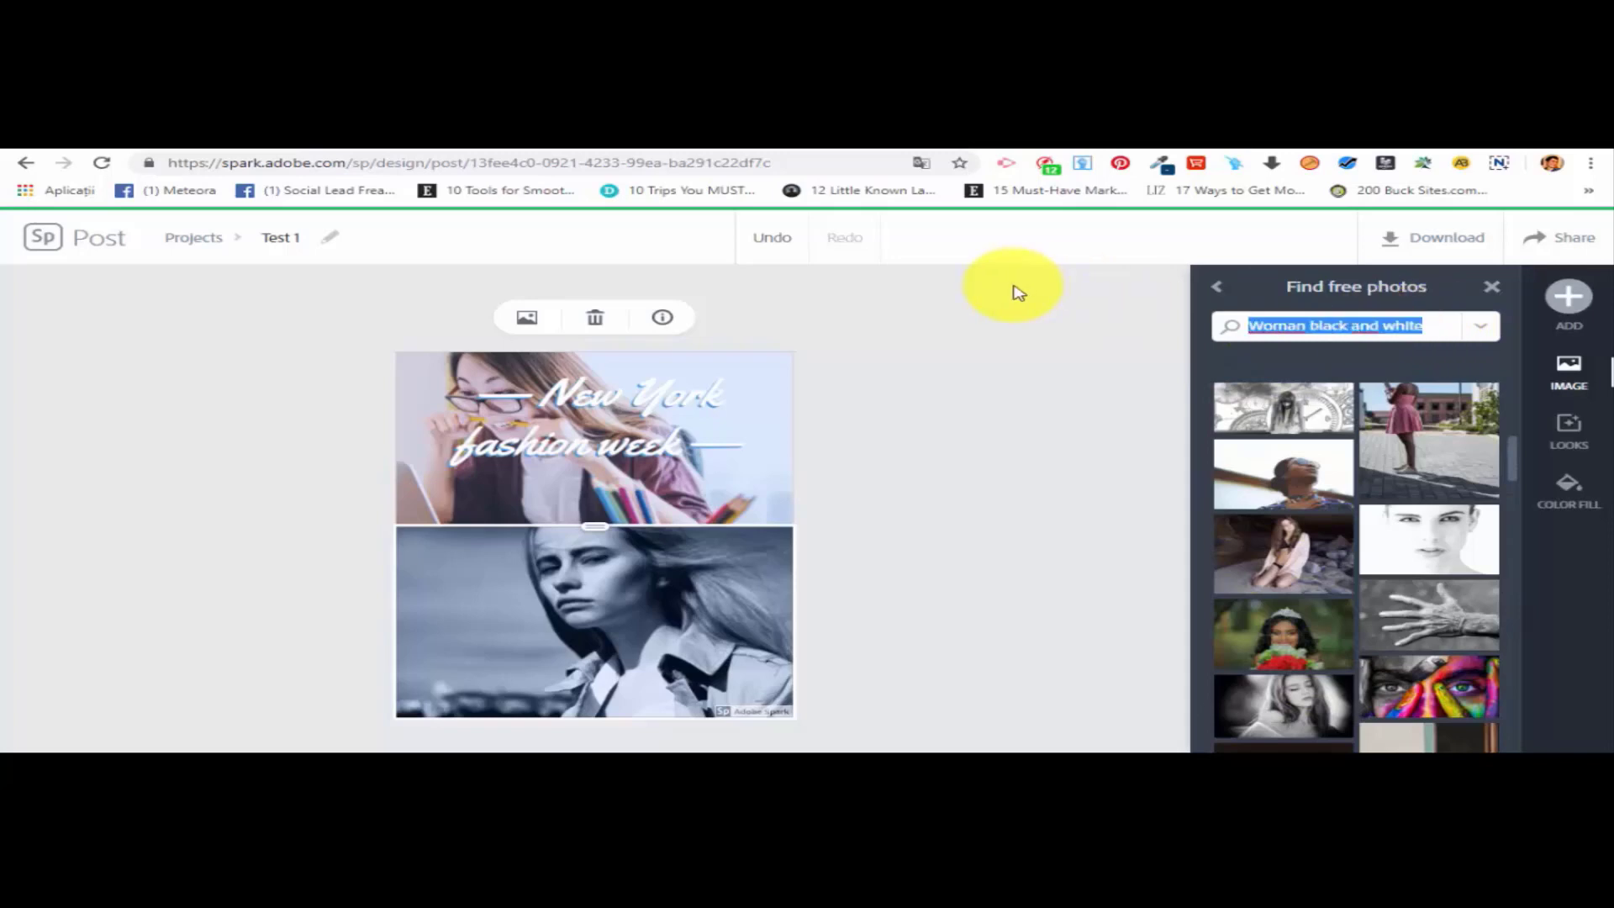
text(office)
key(Return)
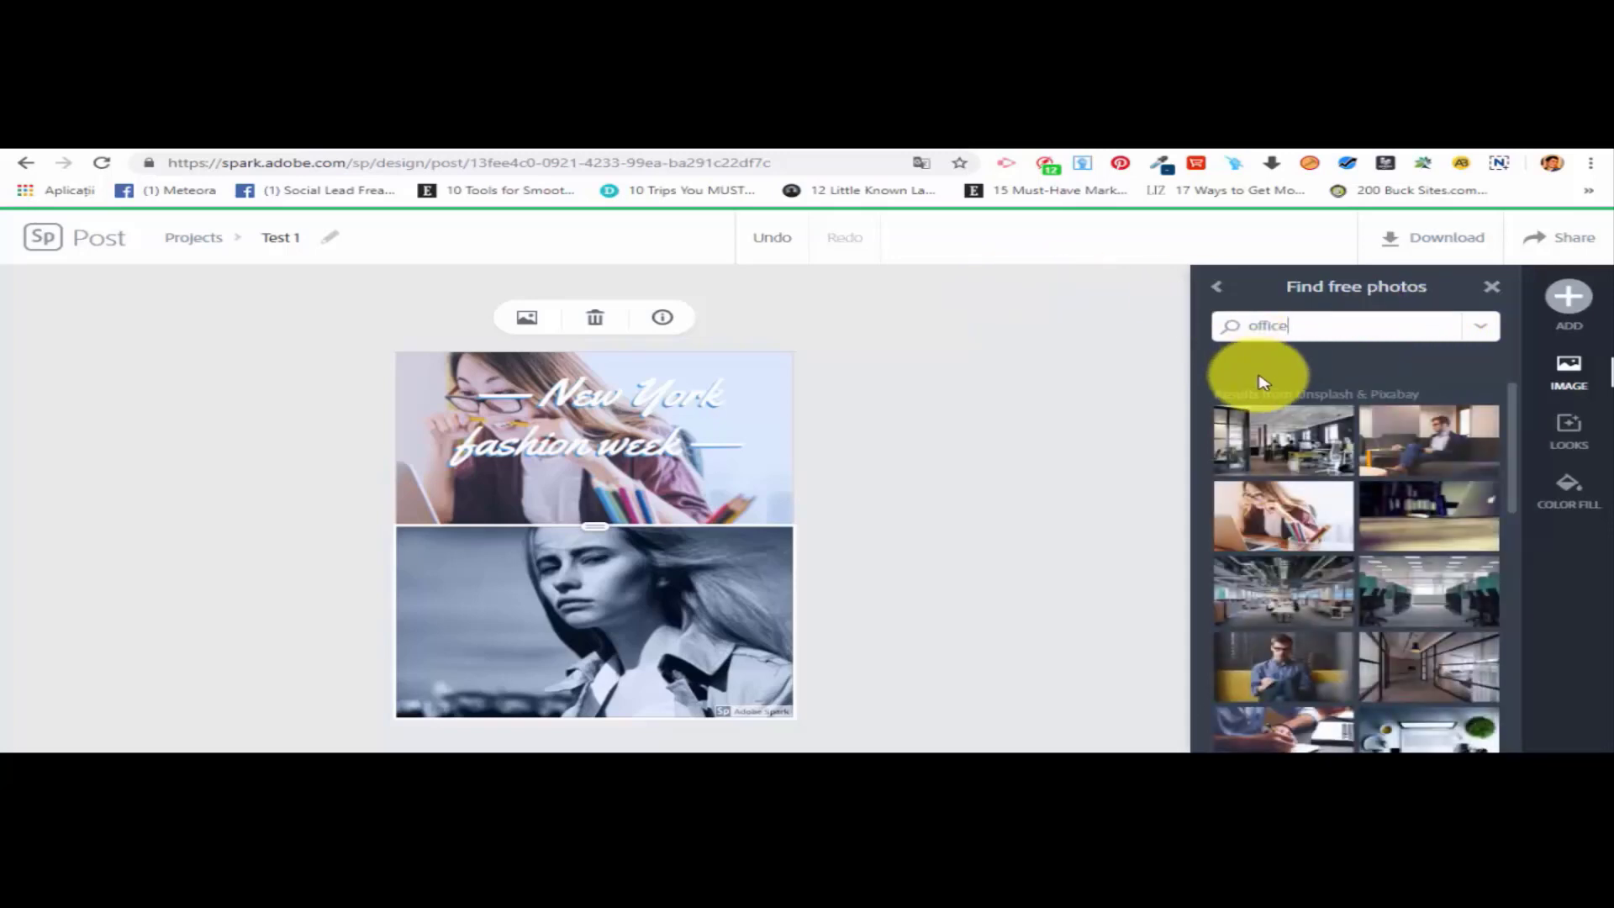
click(1301, 676)
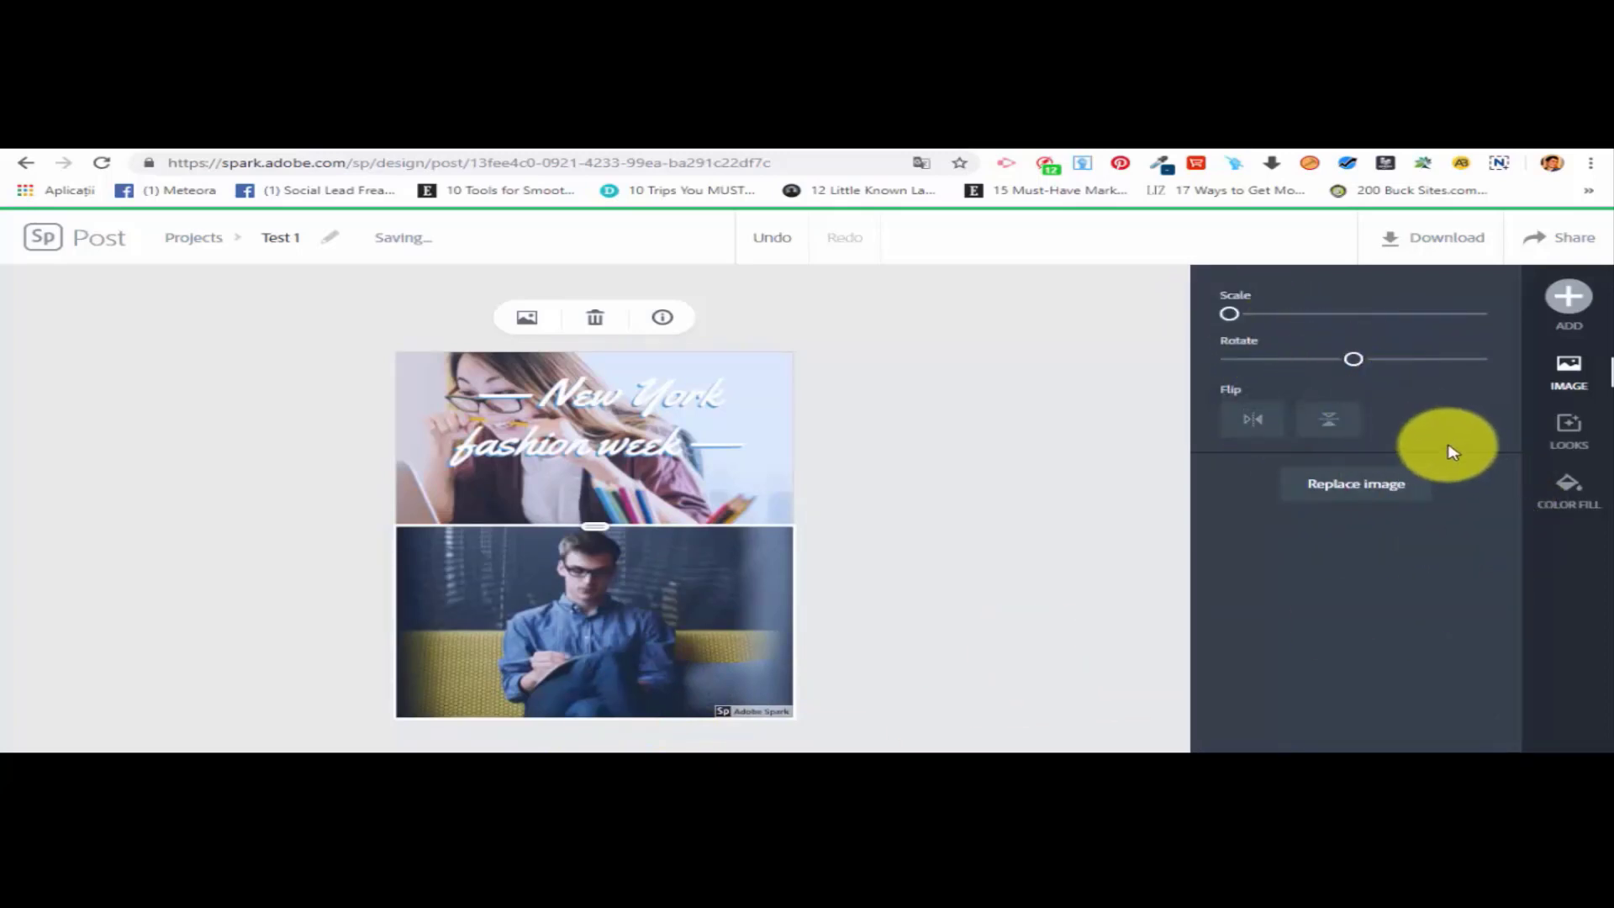
Add the text "Monday" to the post.
click(1567, 296)
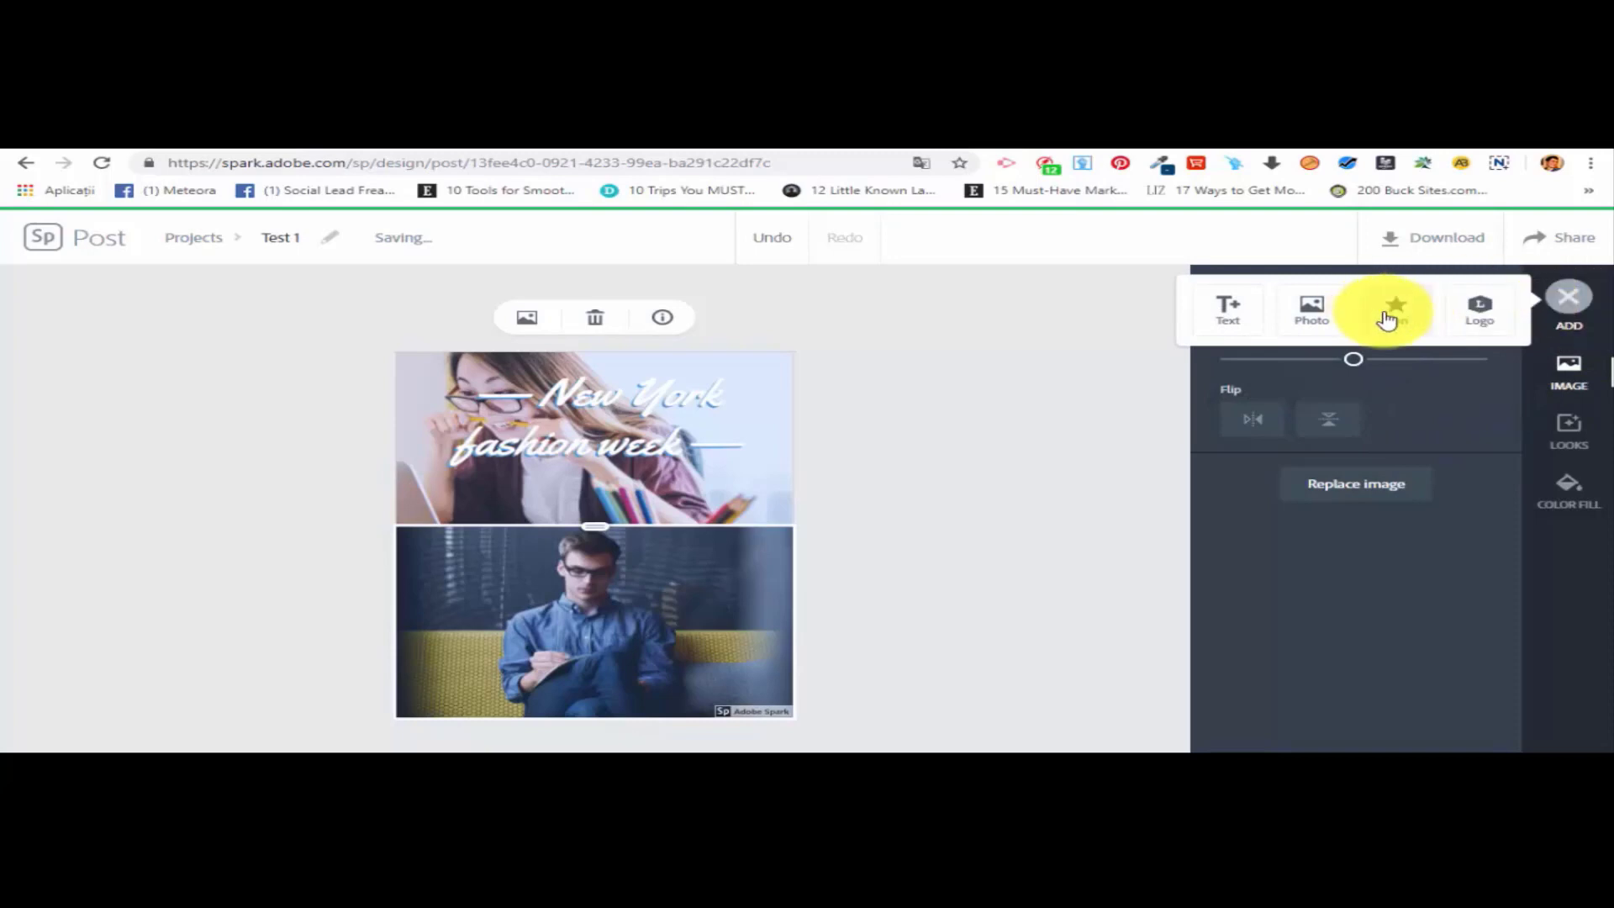
click(1226, 308)
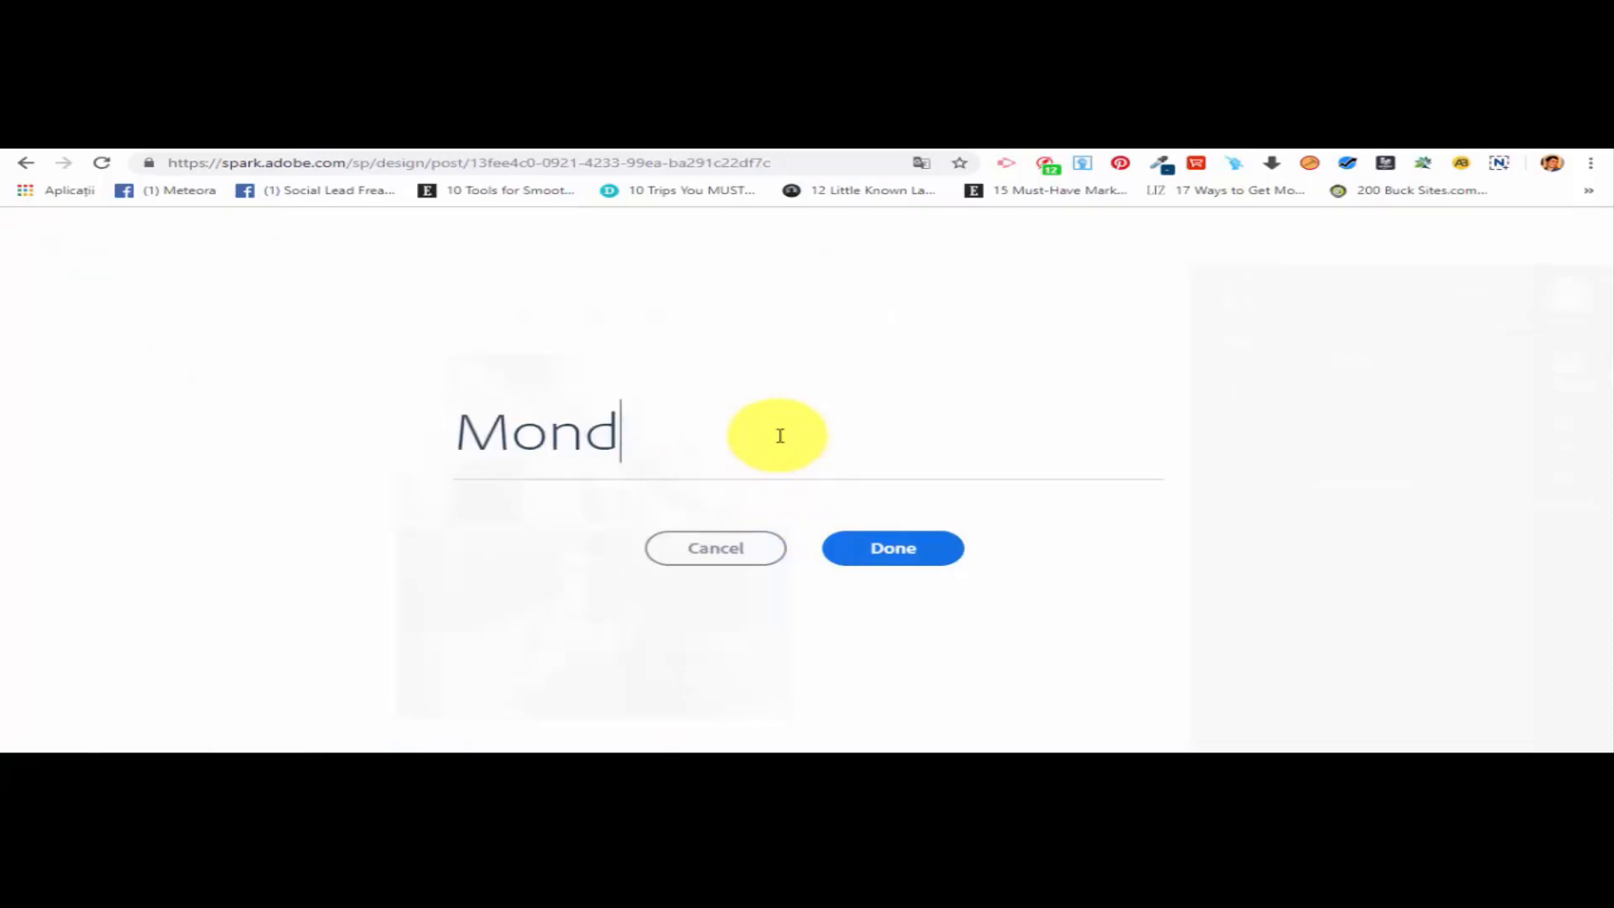
click(875, 559)
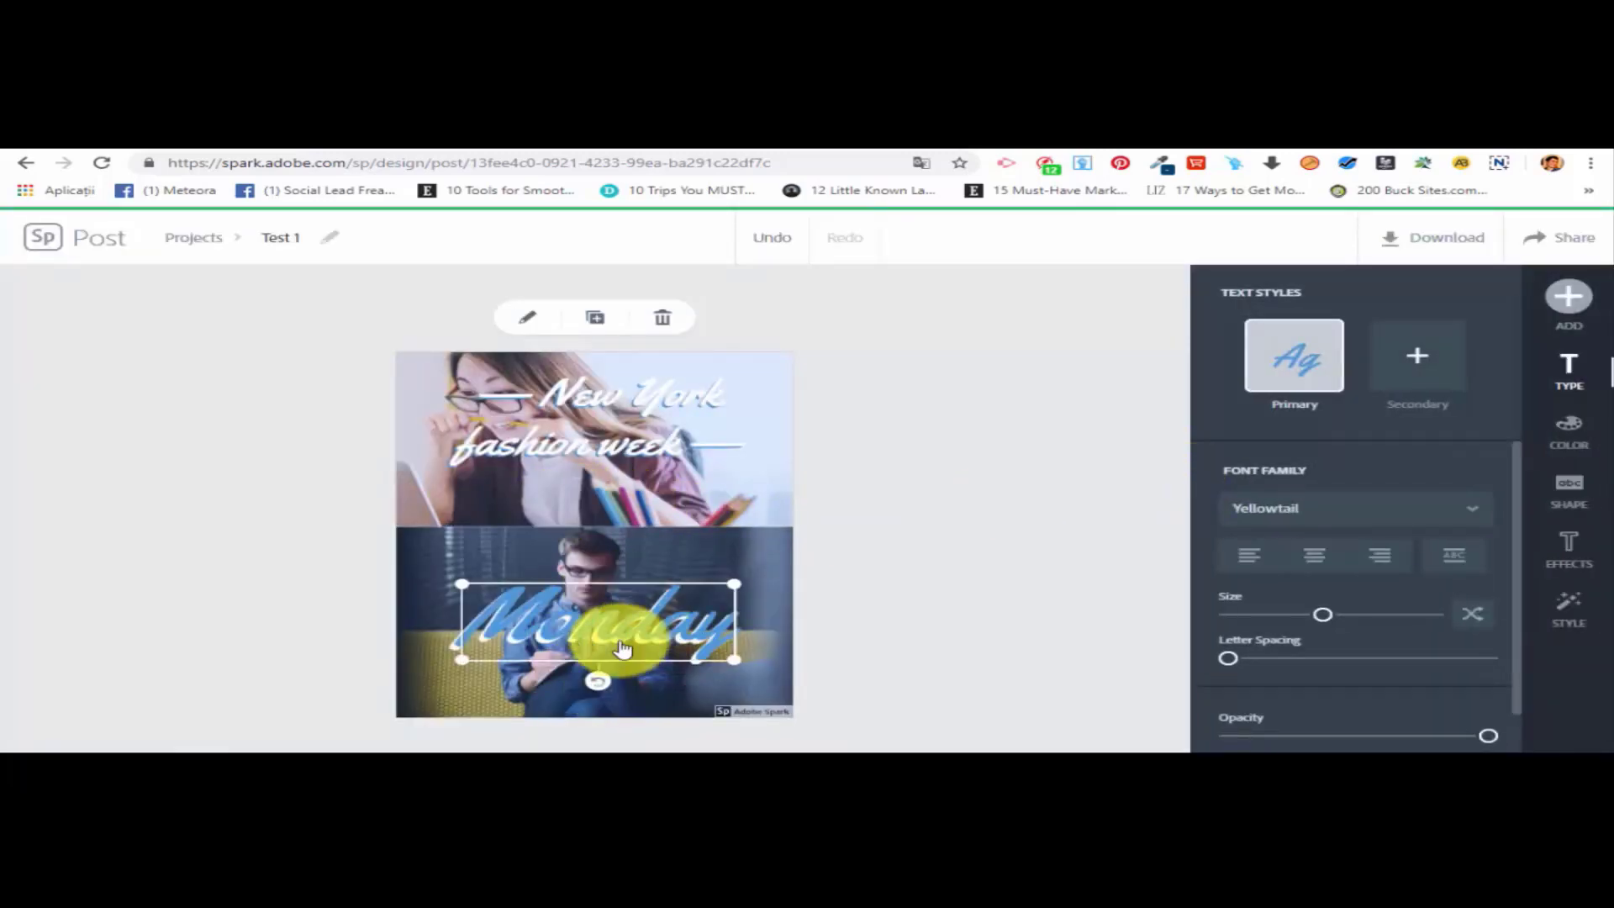
Centre-align the Monday text and create a Secondary text style, keeping the Primary style on the text.
click(1379, 554)
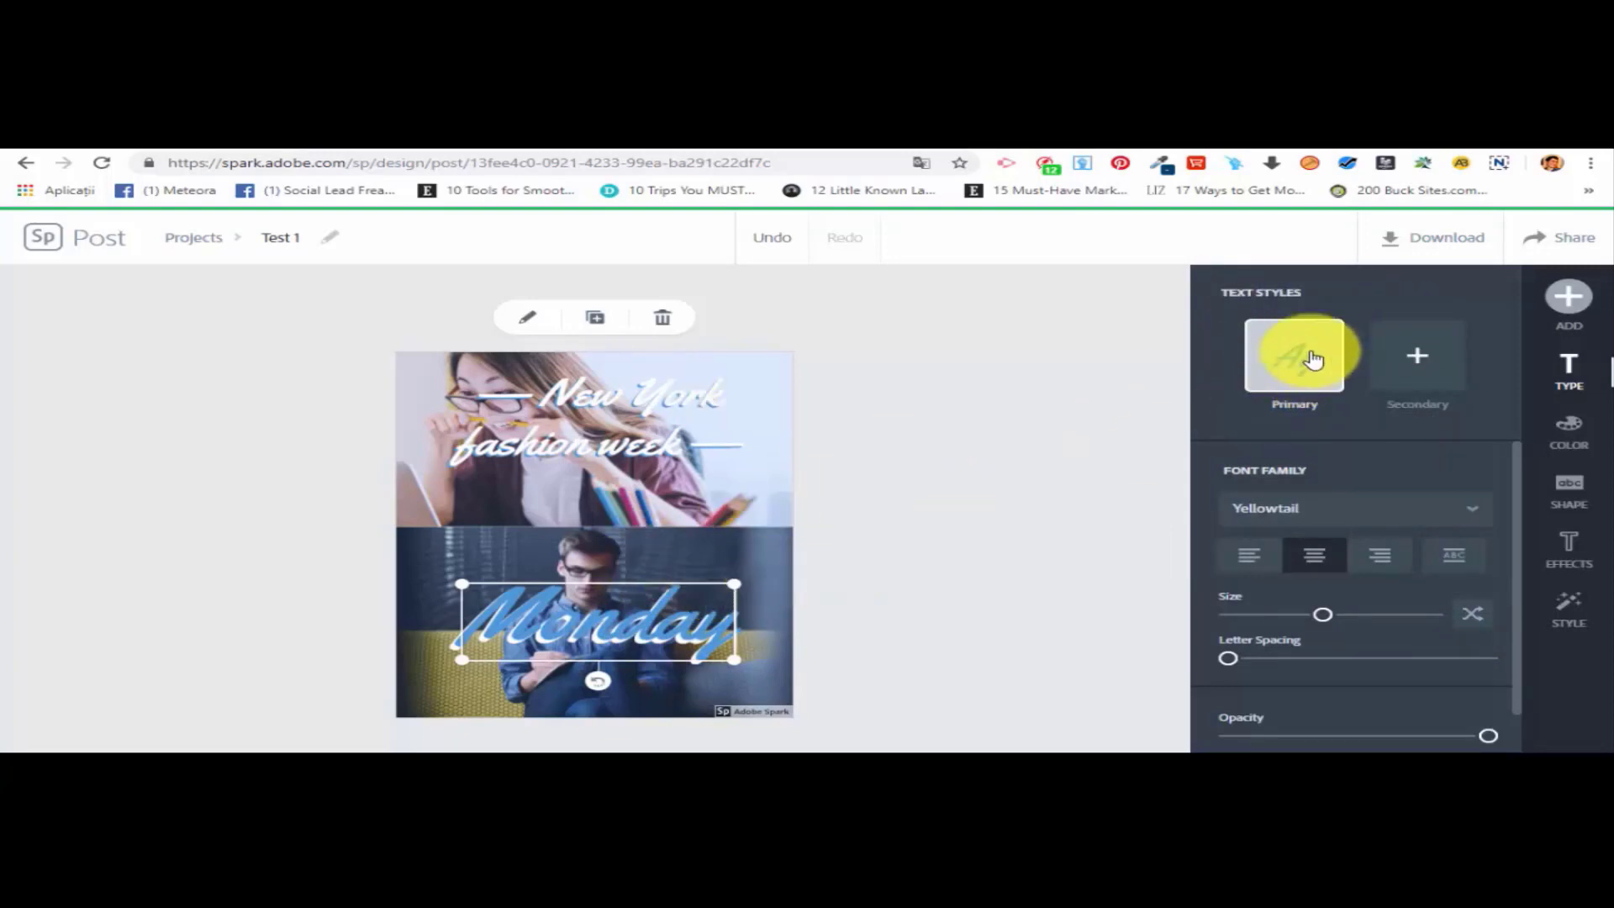
click(1405, 363)
click(1285, 349)
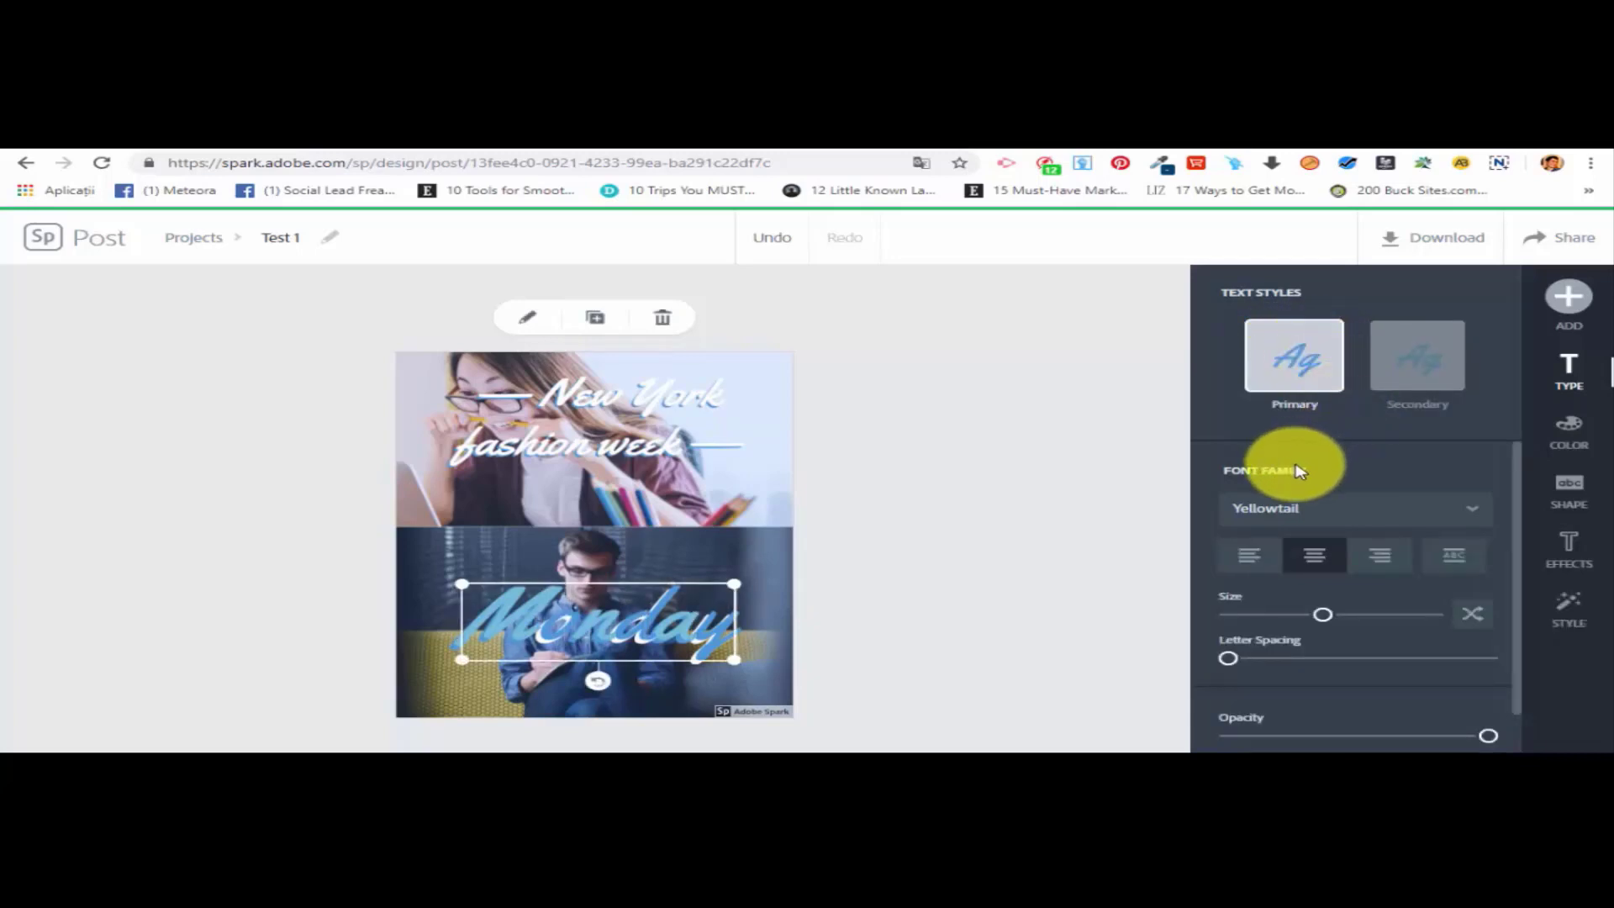
Set the Monday text's font to Flood Std Regular and widen its letter spacing slightly.
scroll(1315, 471, down, 1)
mouse_move(1312, 568)
mouse_down()
mouse_move(1300, 571)
mouse_move(1319, 571)
mouse_up()
click(1304, 470)
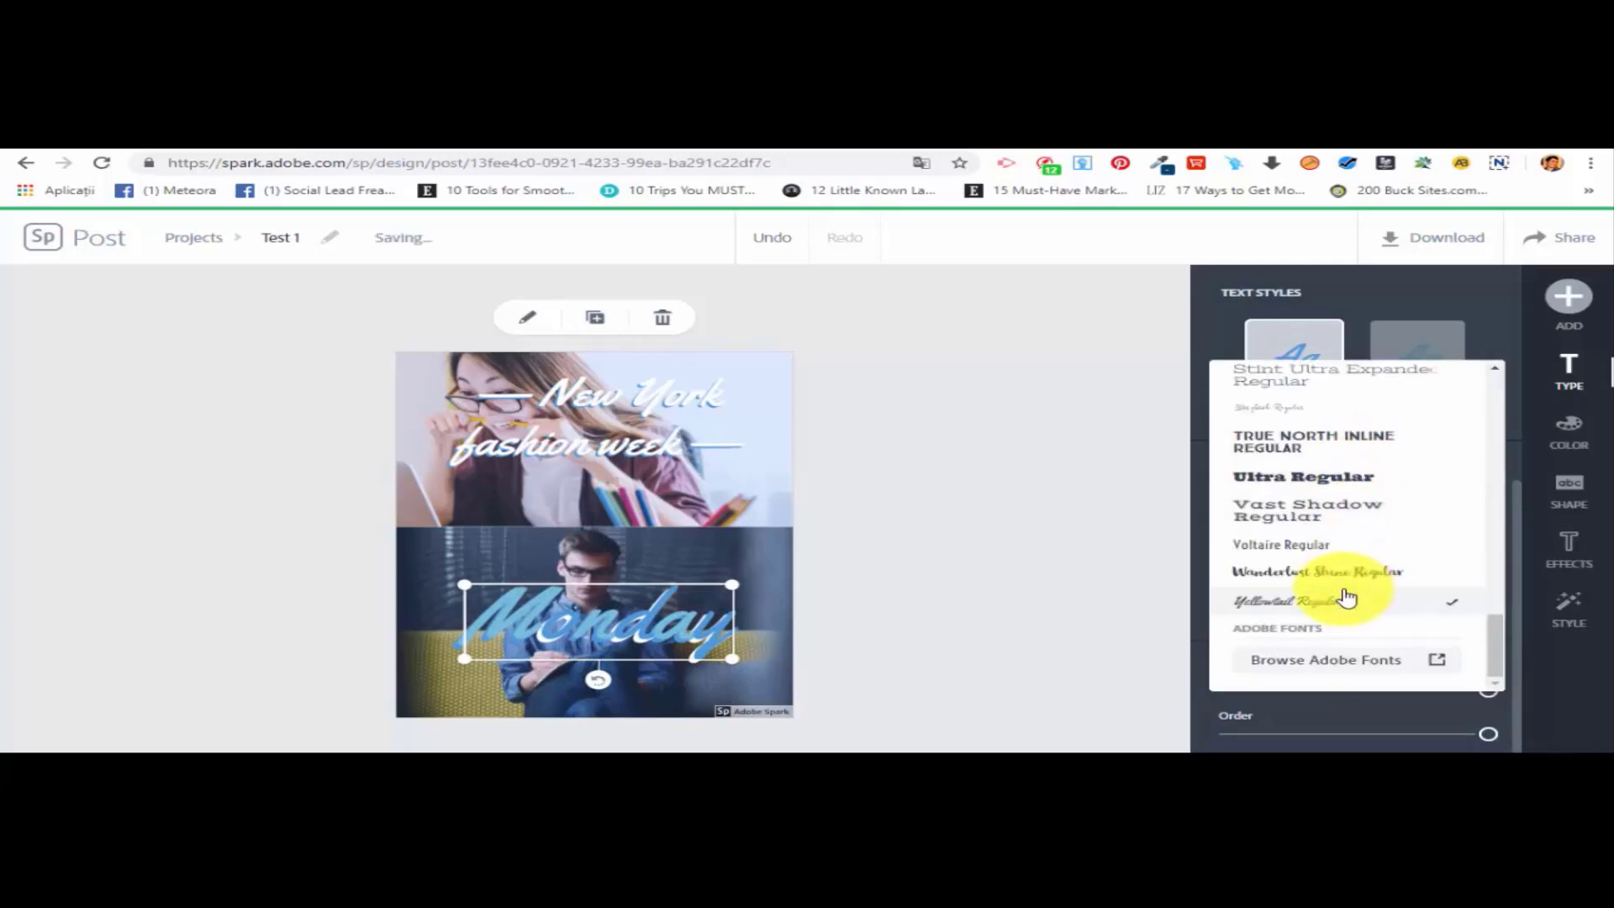
scroll(1342, 594, up, 10)
scroll(1345, 580, up, 6)
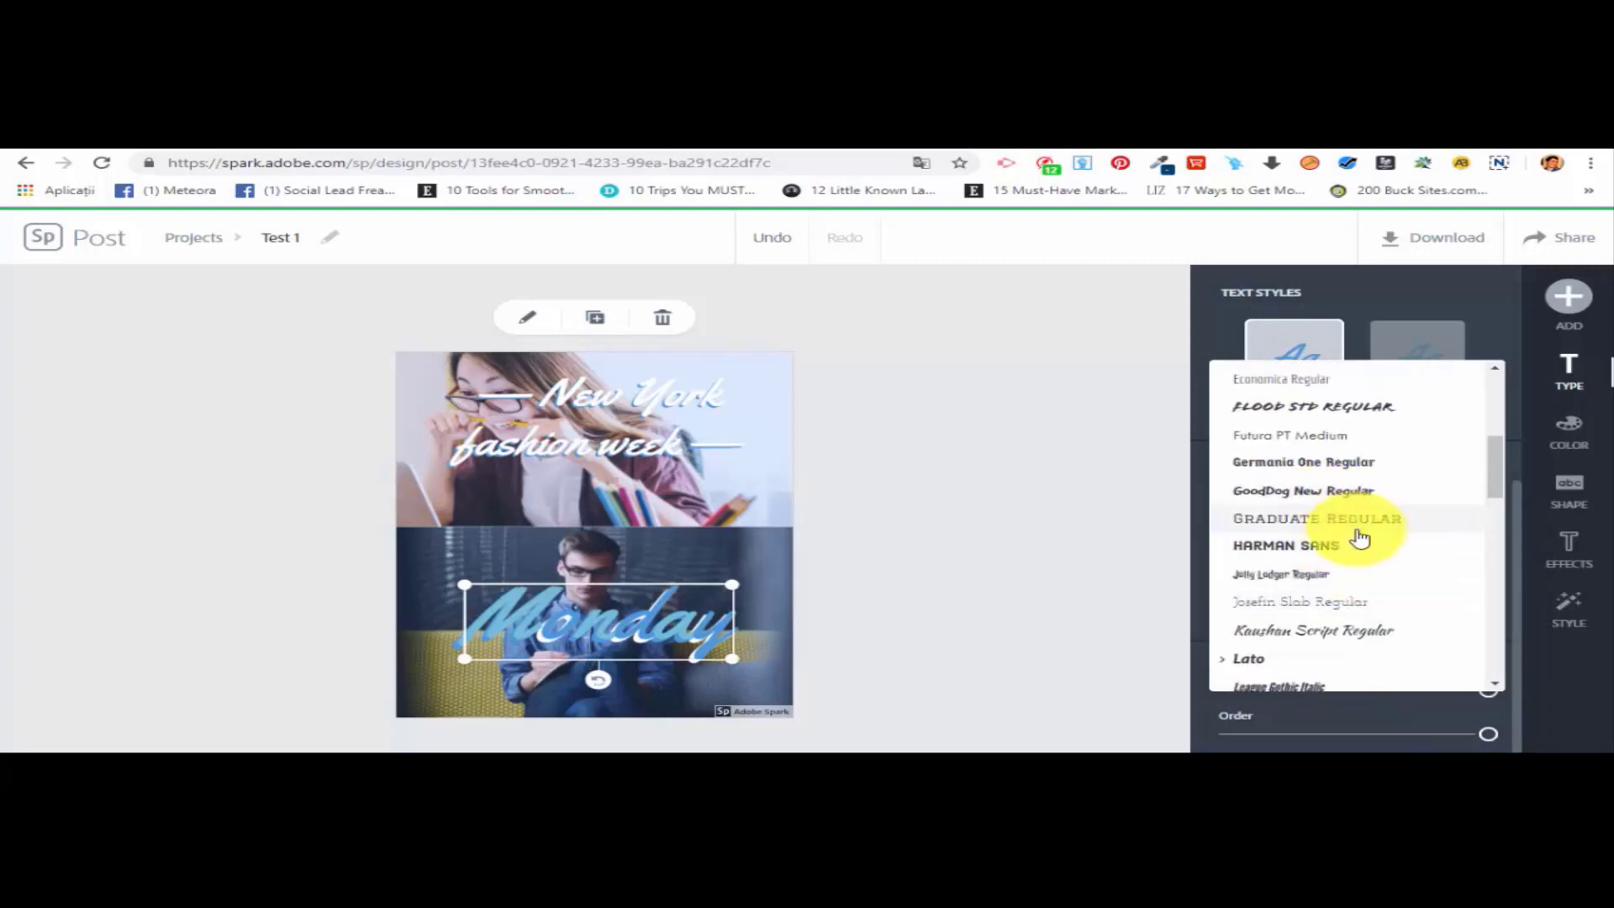
click(1319, 409)
click(1210, 312)
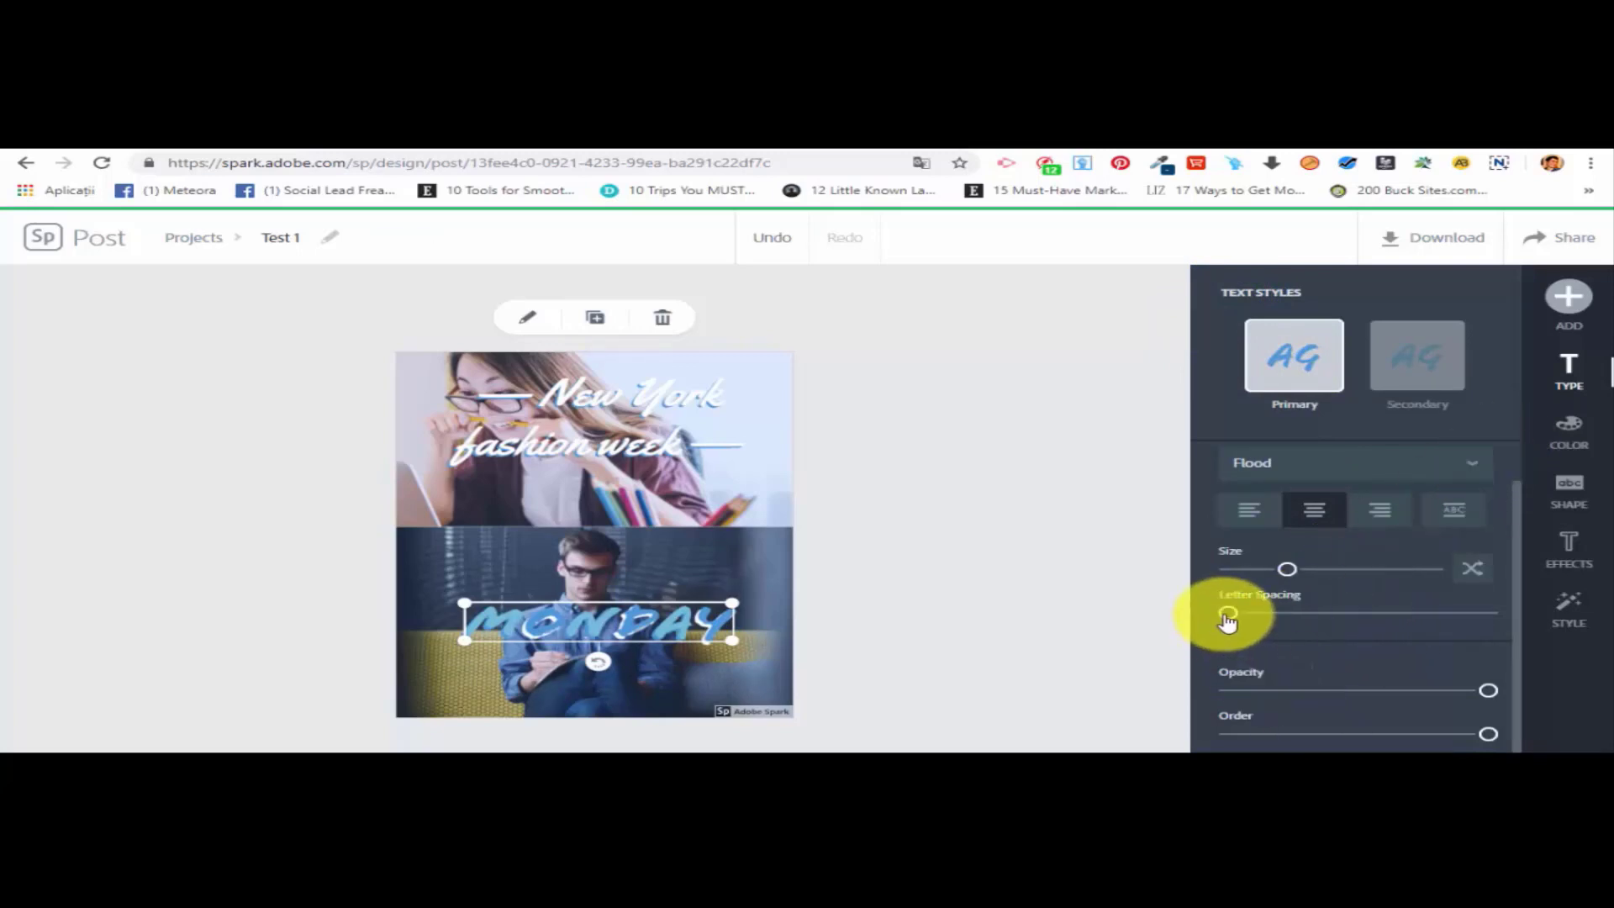
drag(1237, 623, 1270, 636)
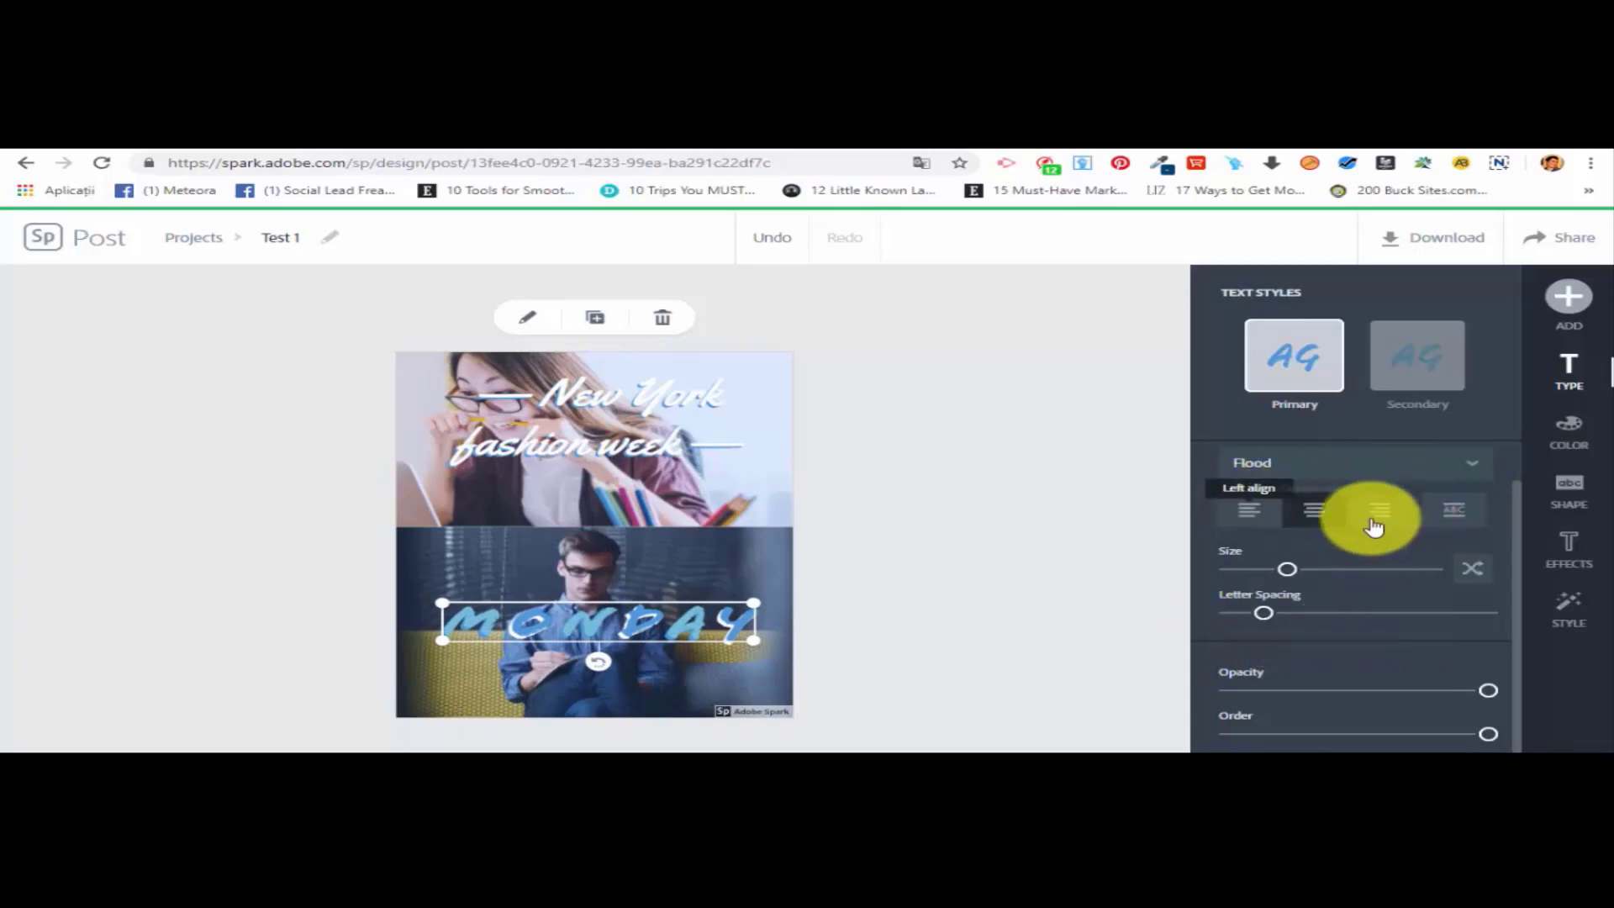
Try out the Secondary text style and the opacity and order settings on the Monday text.
scroll(1421, 546, up, 1)
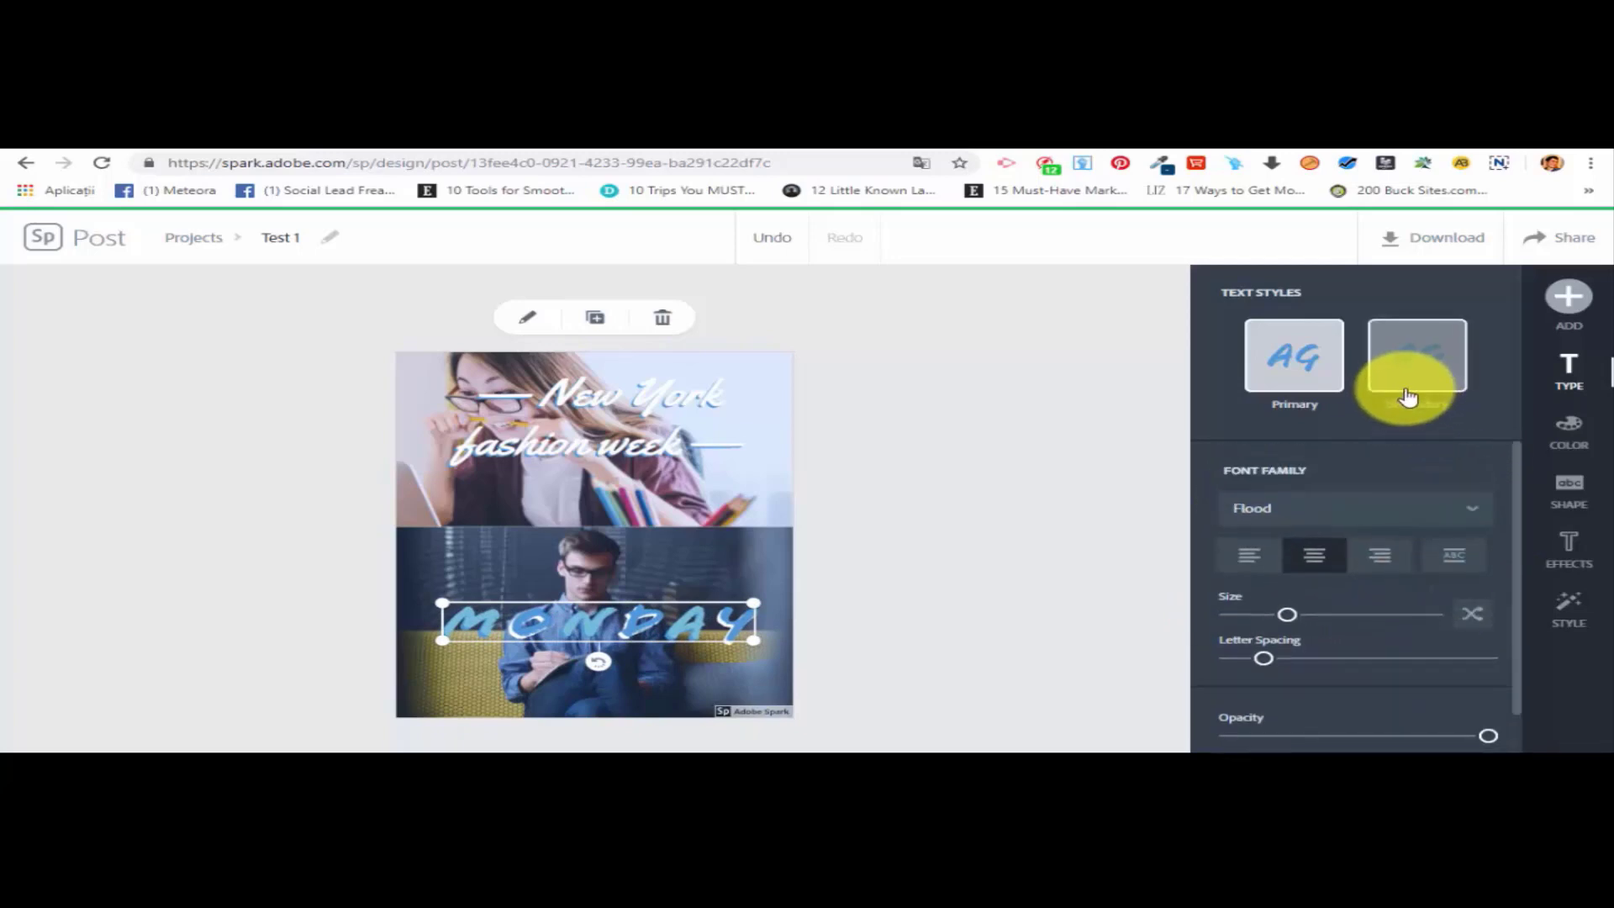
click(1403, 374)
click(1315, 351)
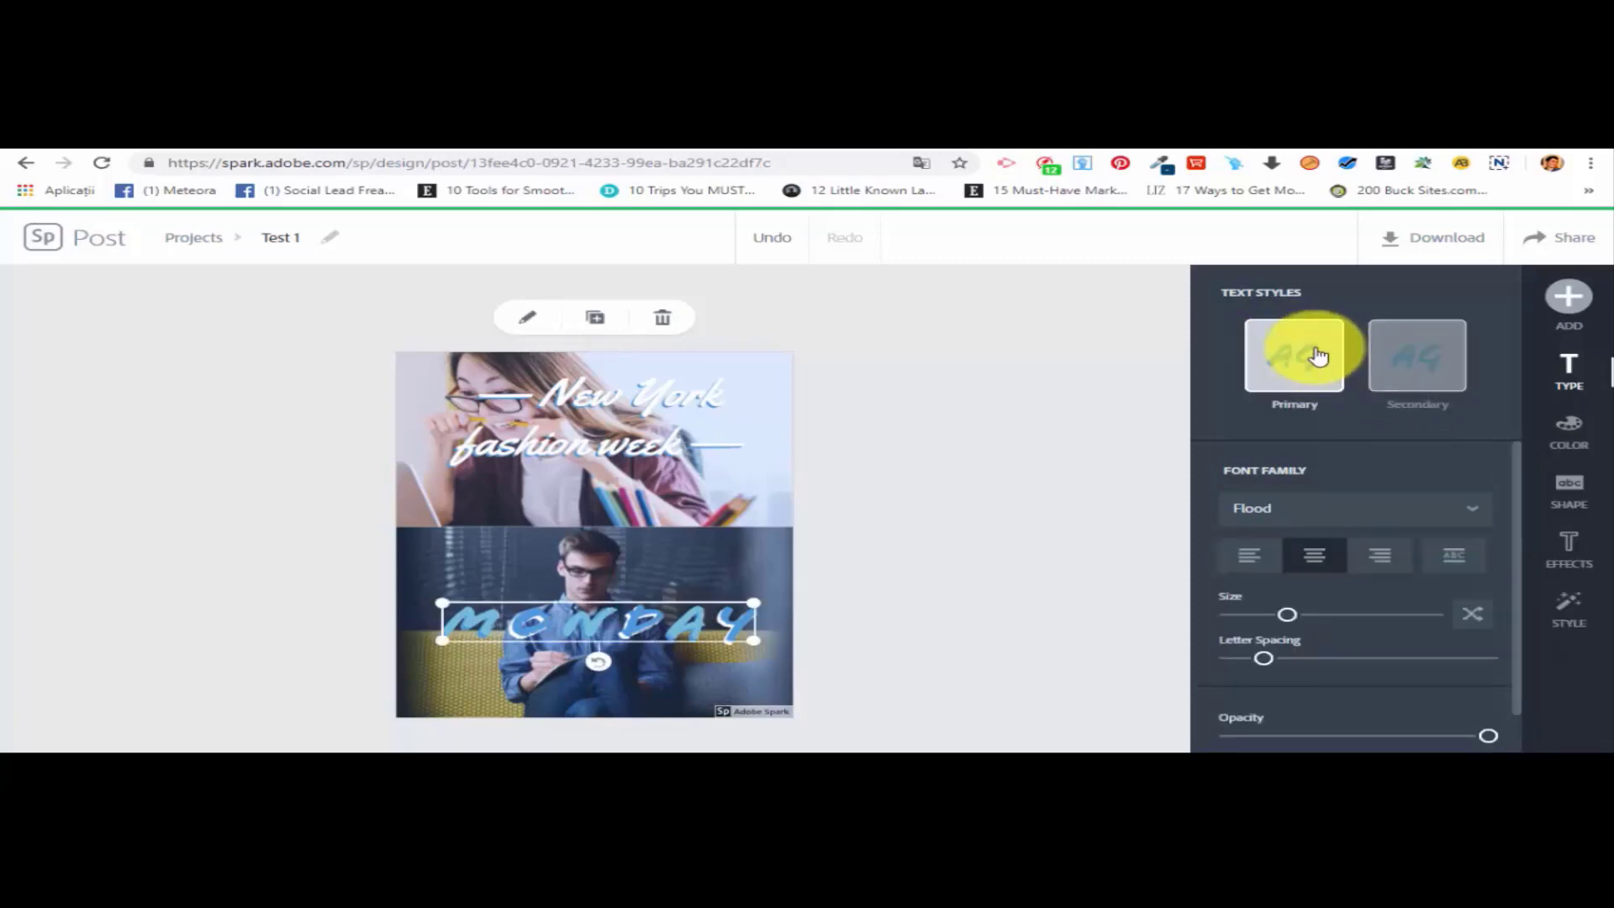
scroll(1346, 553, down, 1)
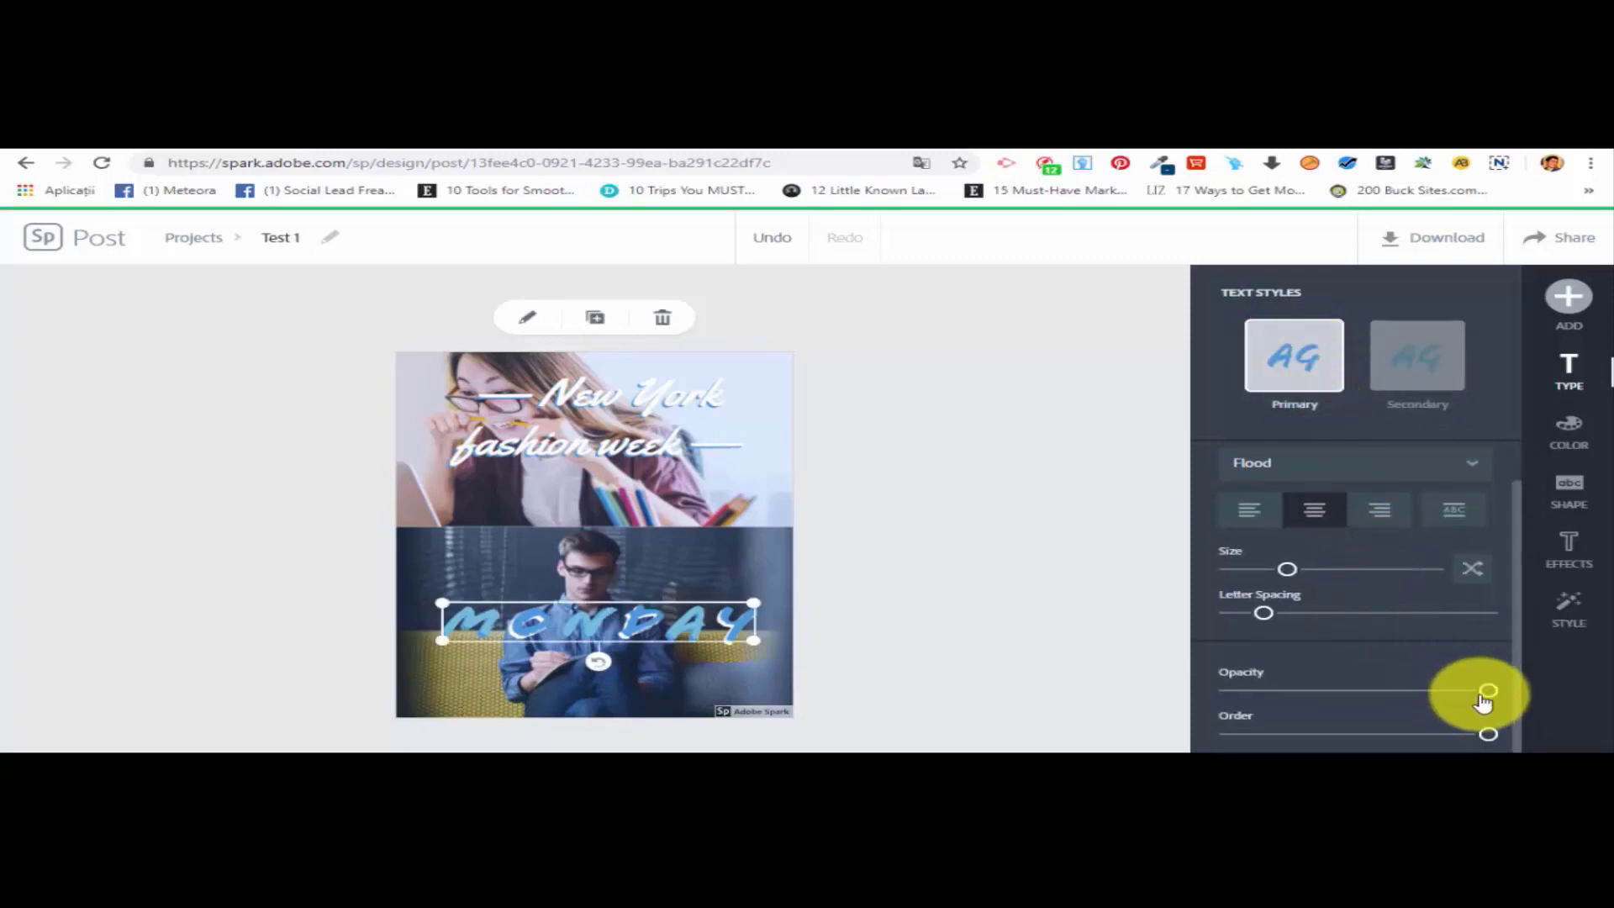
mouse_move(1488, 693)
mouse_down()
mouse_move(1399, 689)
mouse_move(1489, 690)
mouse_up()
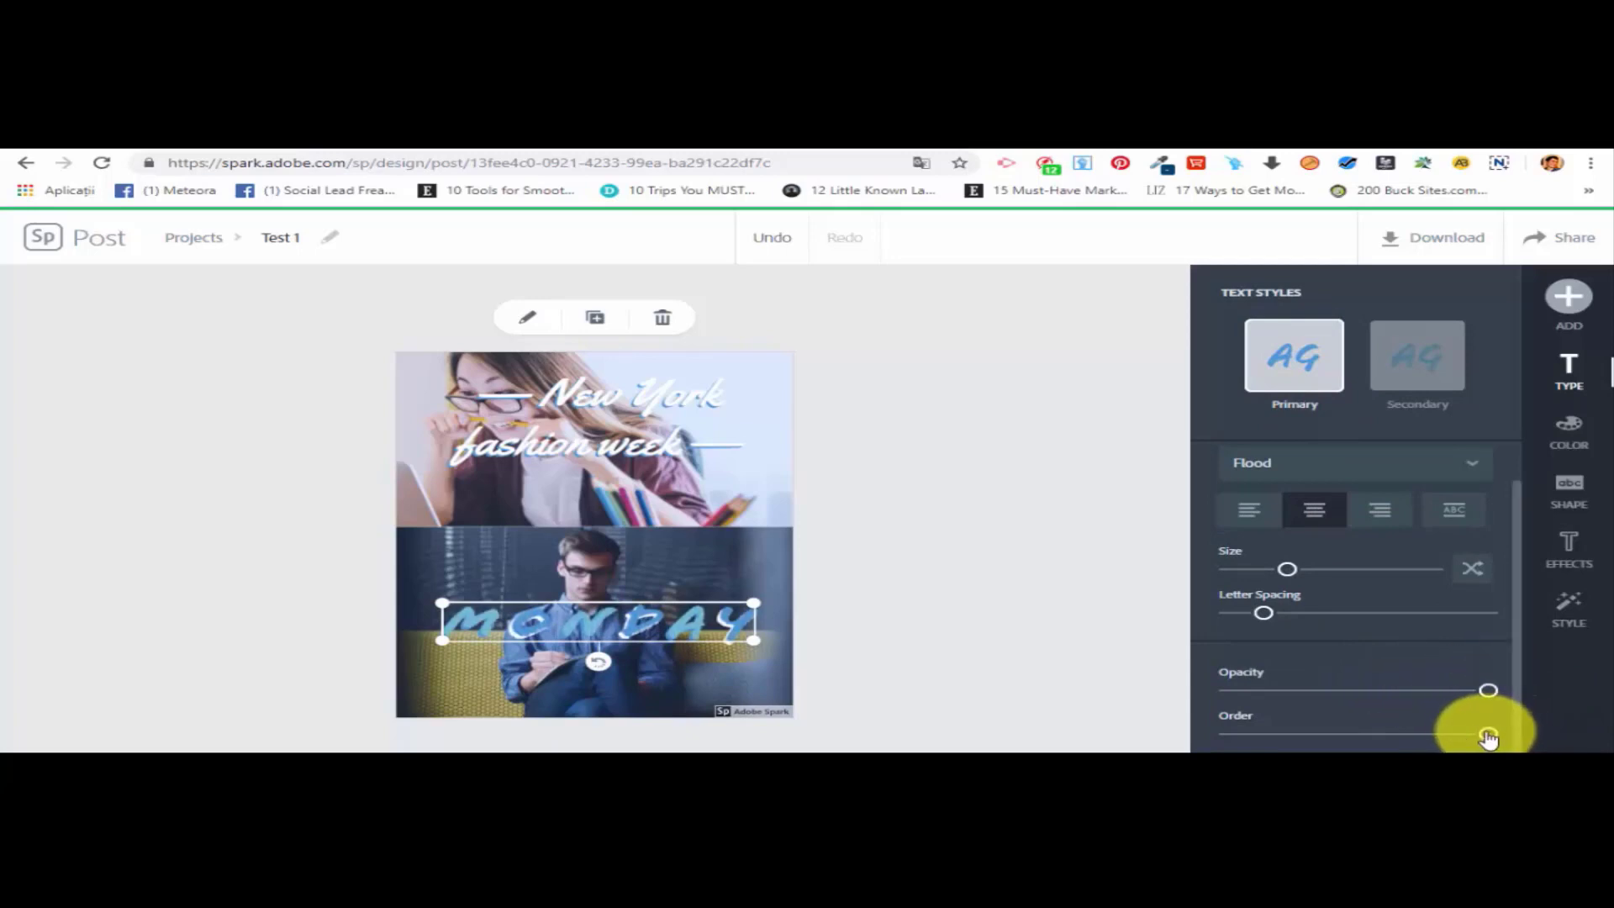
click(1487, 736)
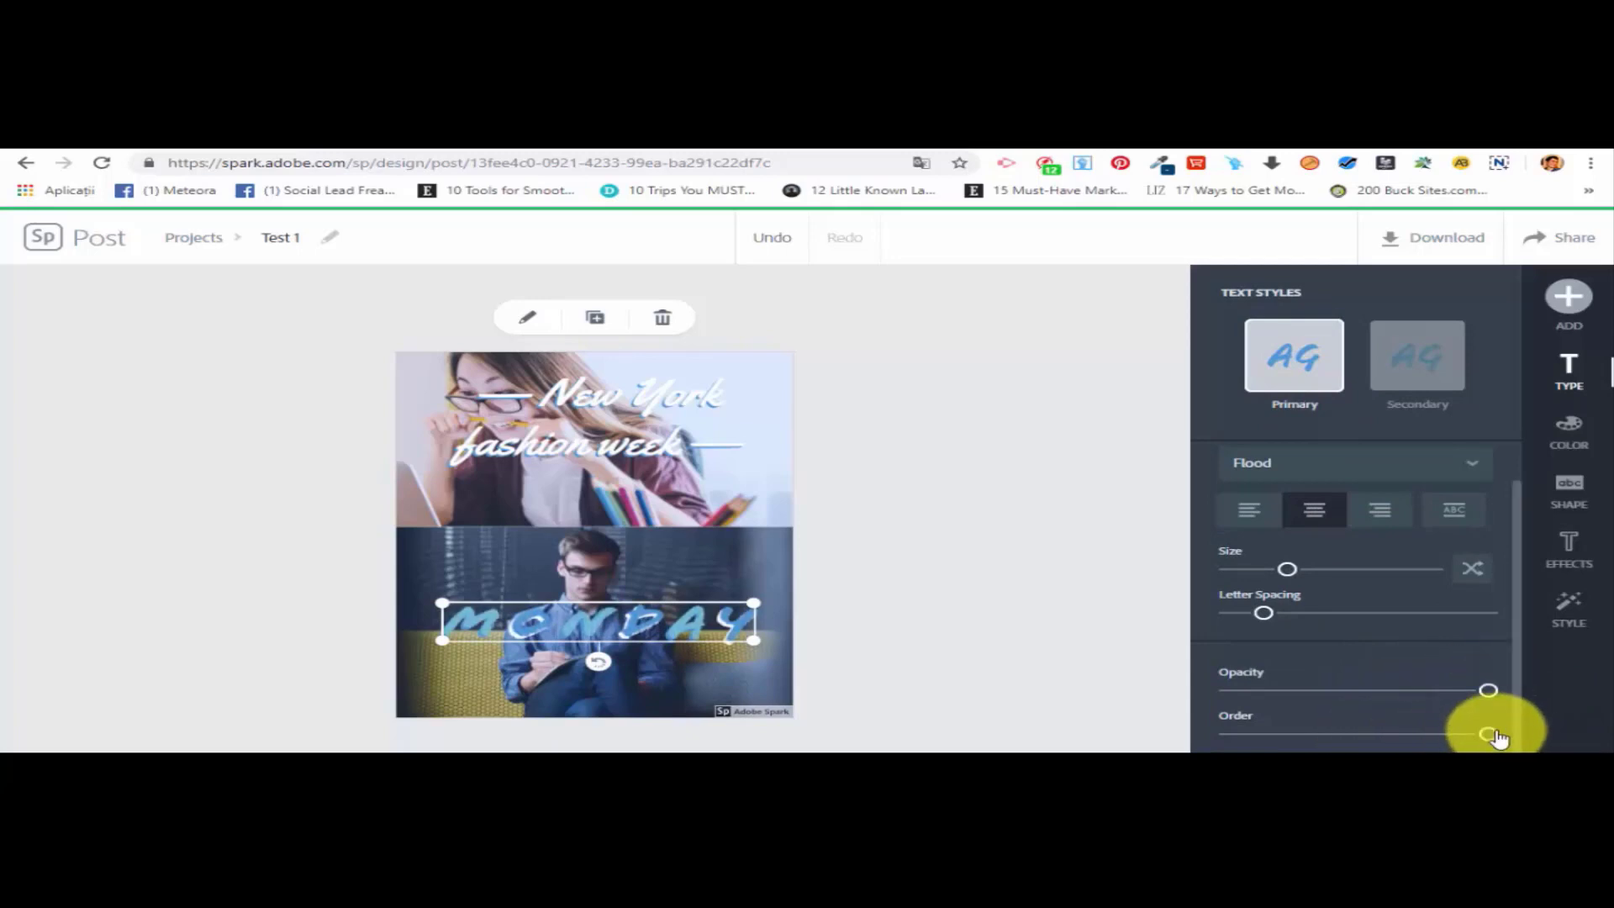
click(1456, 509)
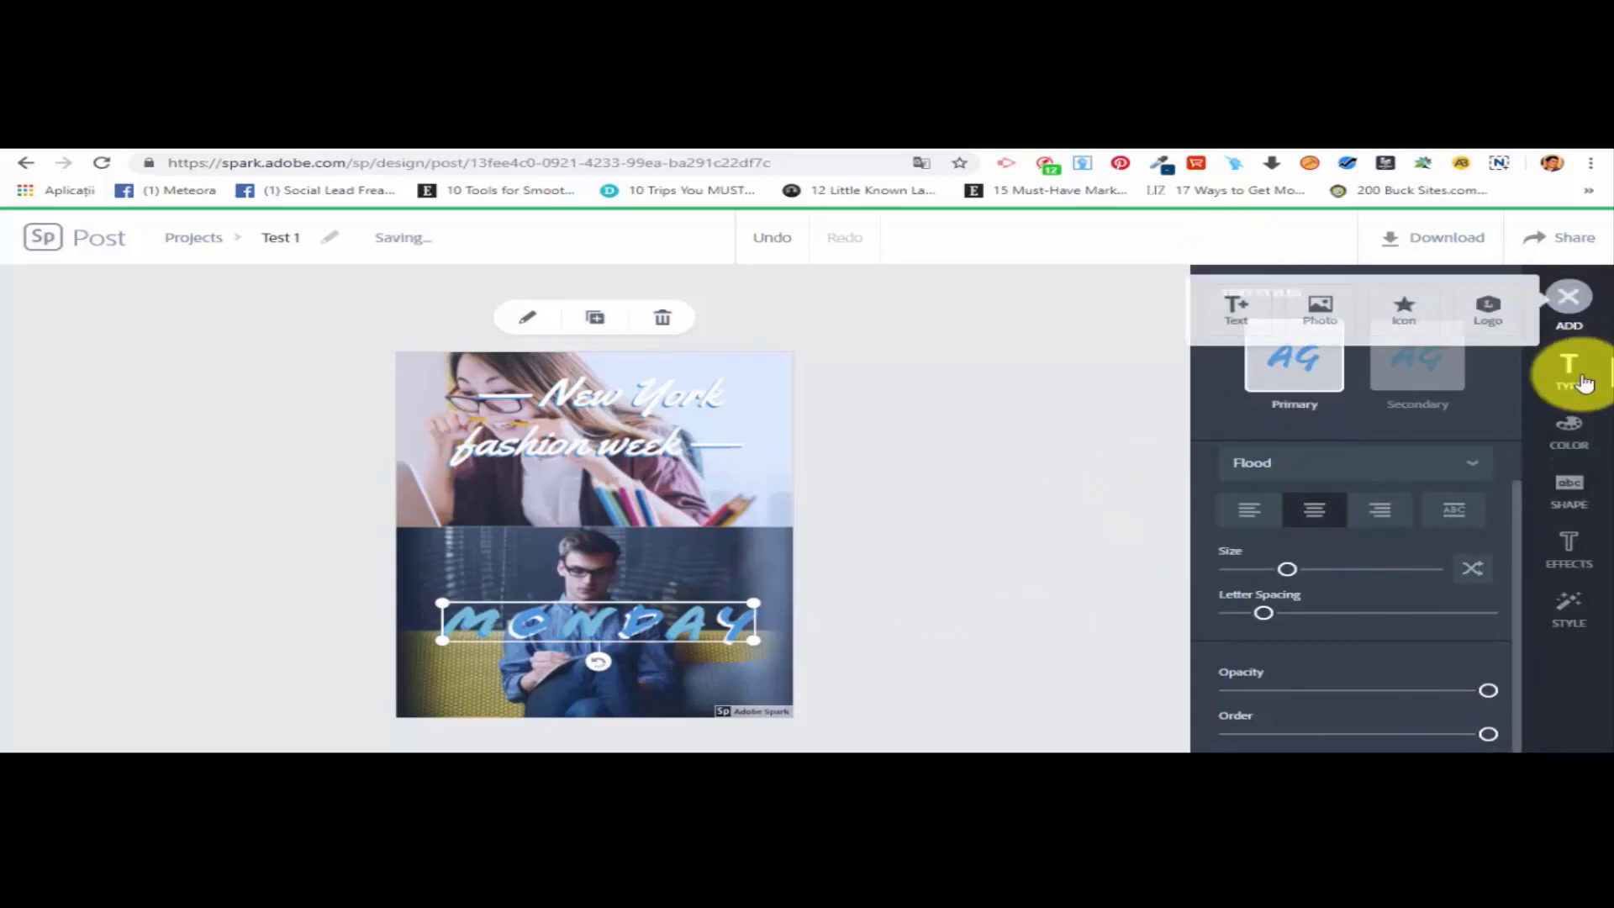
Try out band, outline, circle, diamond and rounded-rectangle backing shapes on the Monday text.
click(1598, 487)
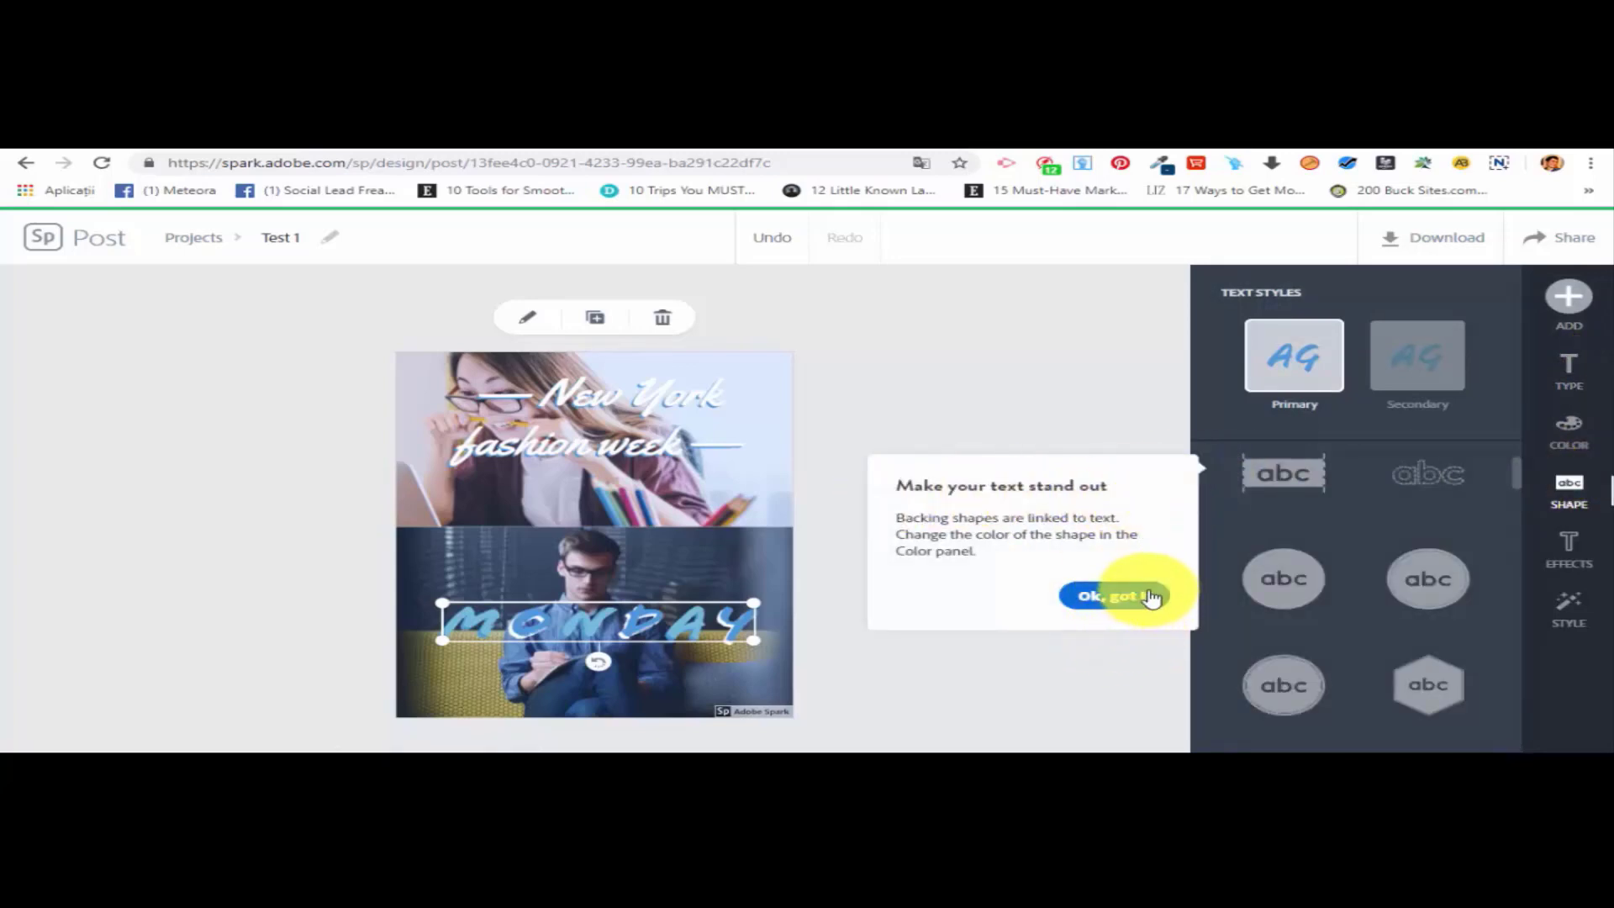
click(1140, 596)
click(1303, 470)
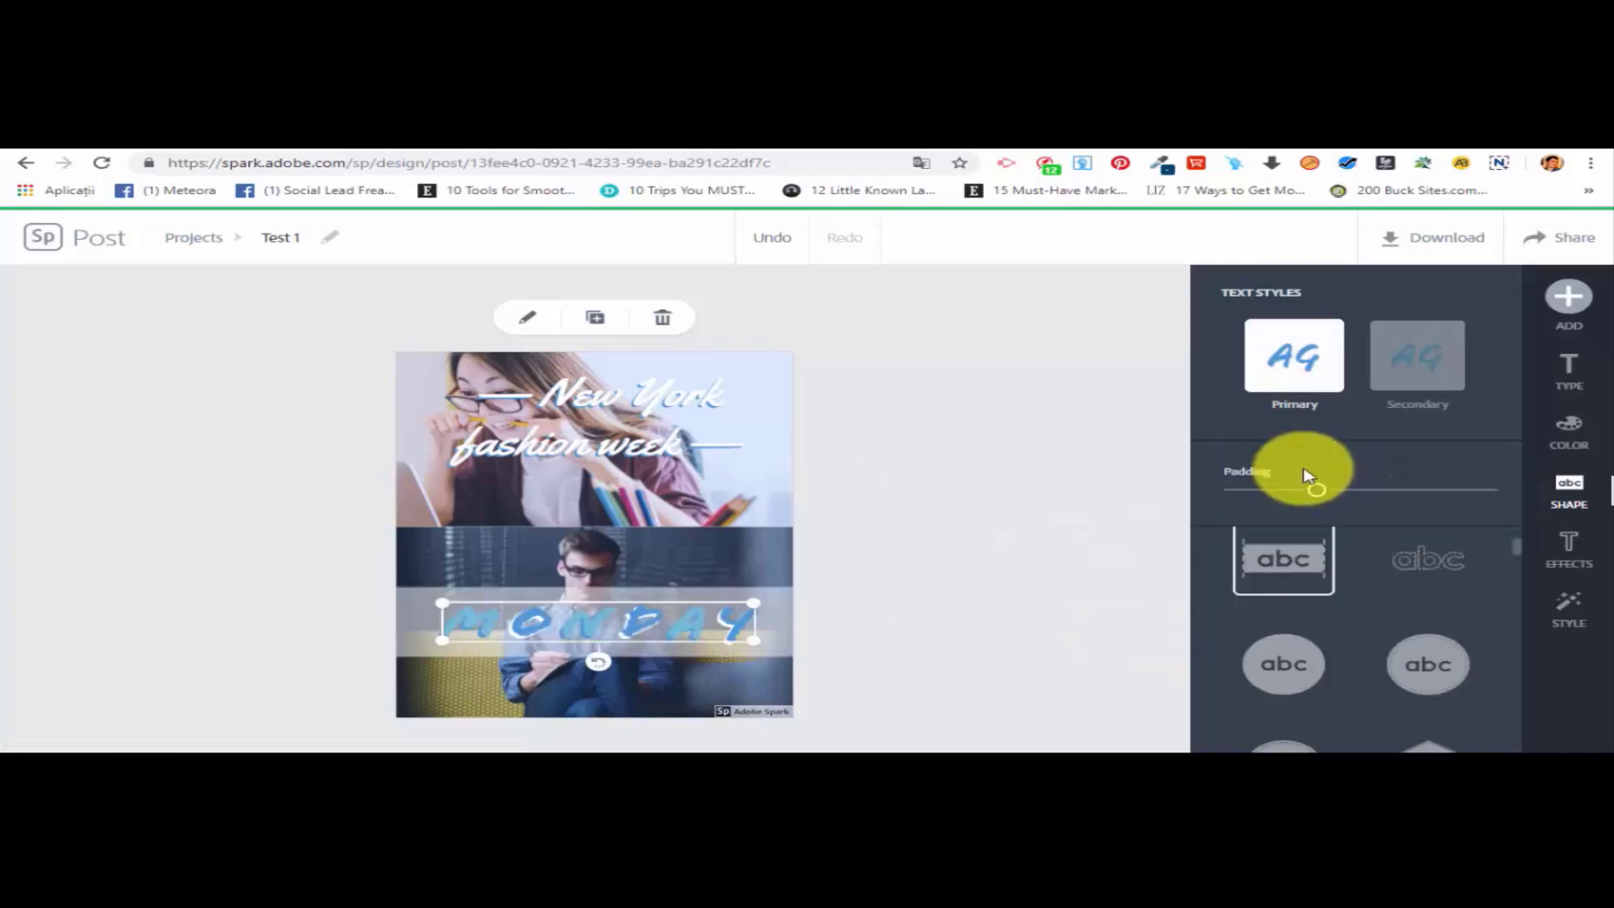
click(1441, 560)
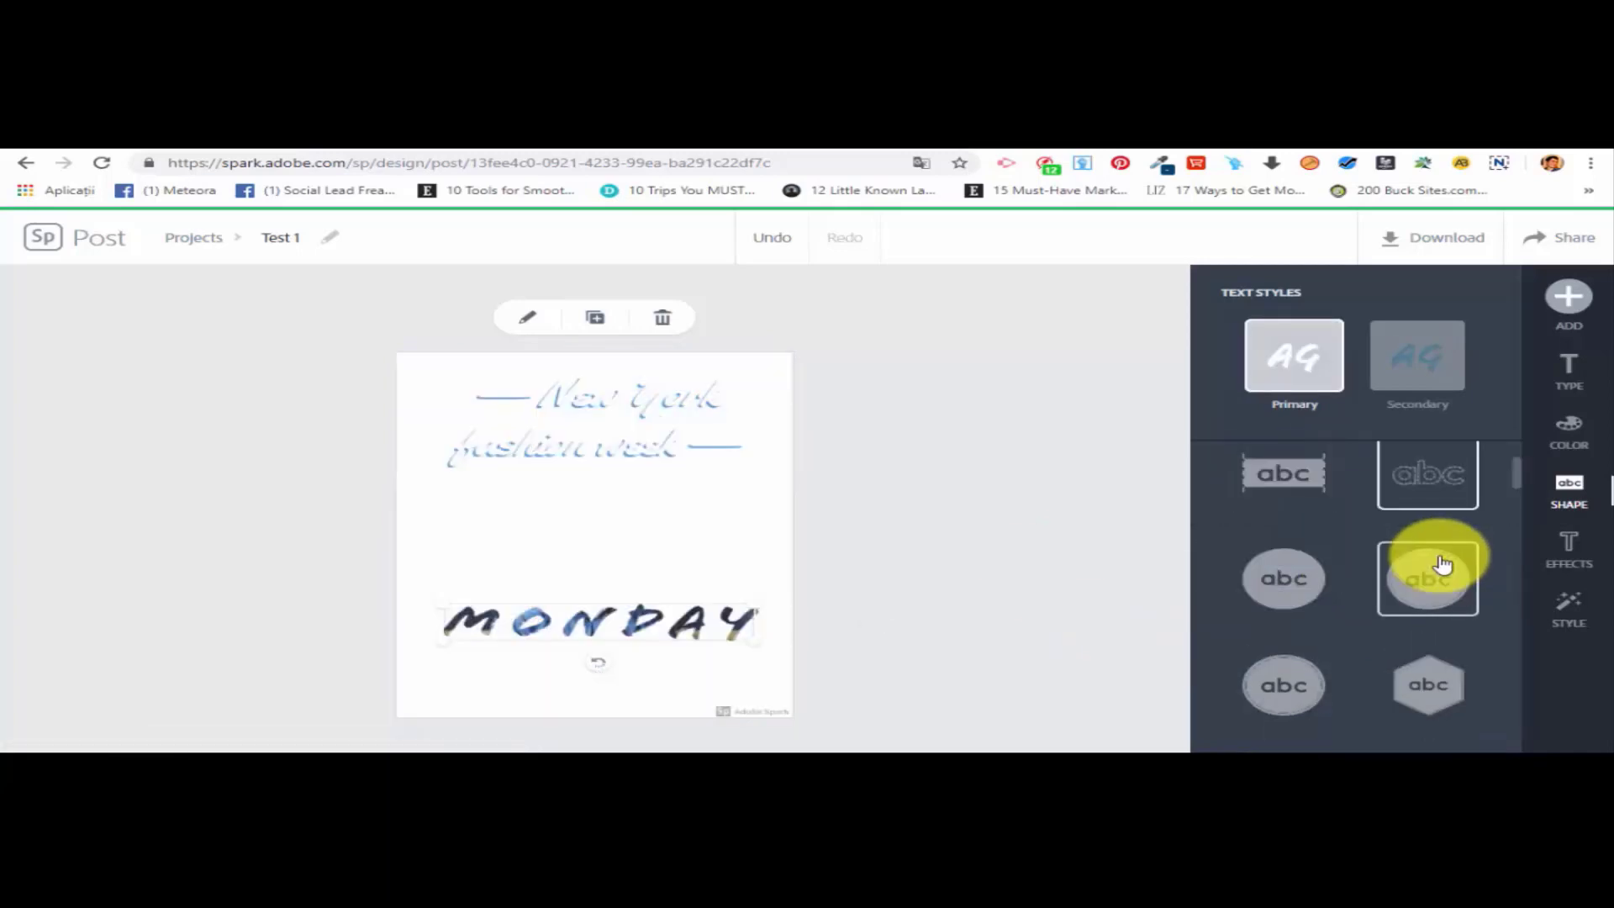
click(1292, 480)
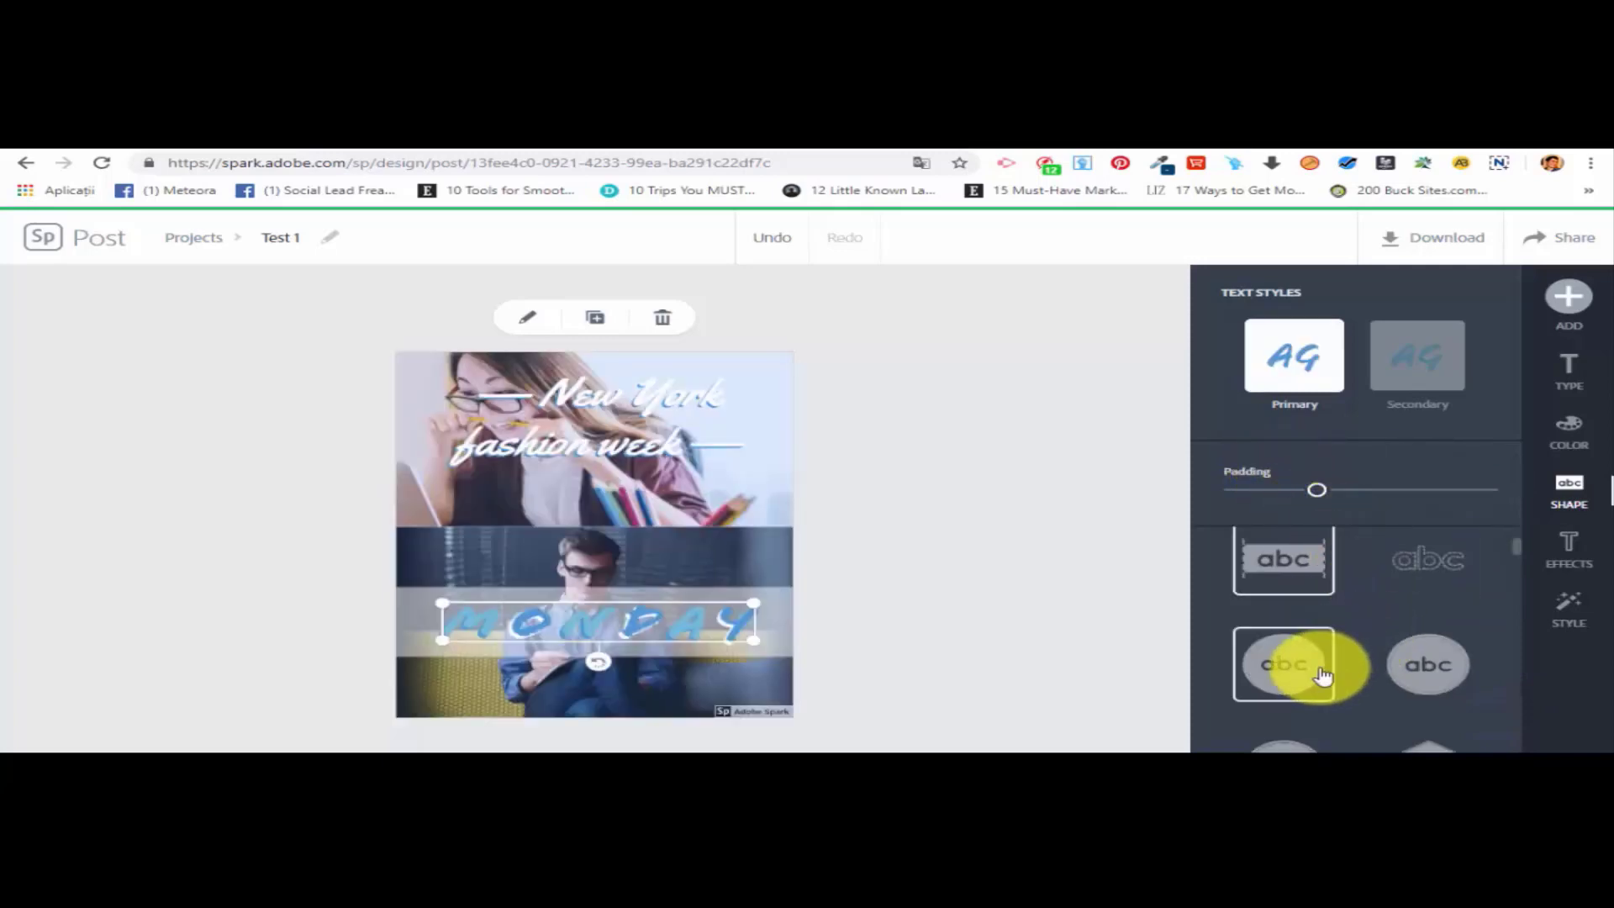
click(1322, 675)
scroll(1311, 647, down, 1)
click(1454, 584)
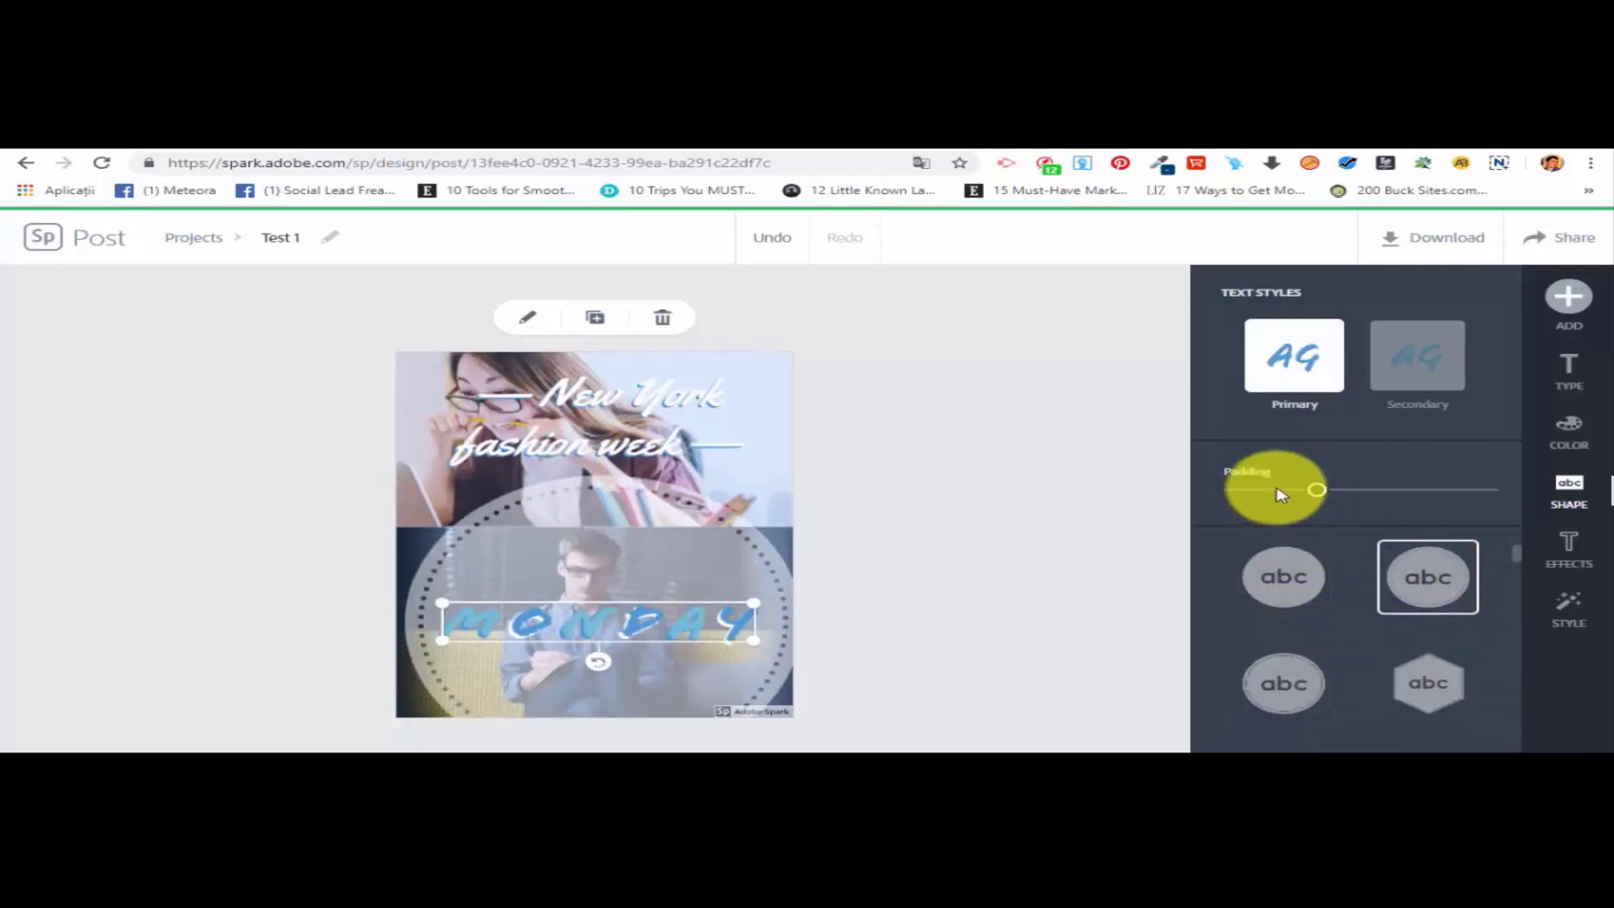
scroll(1370, 571, down, 2)
click(1279, 598)
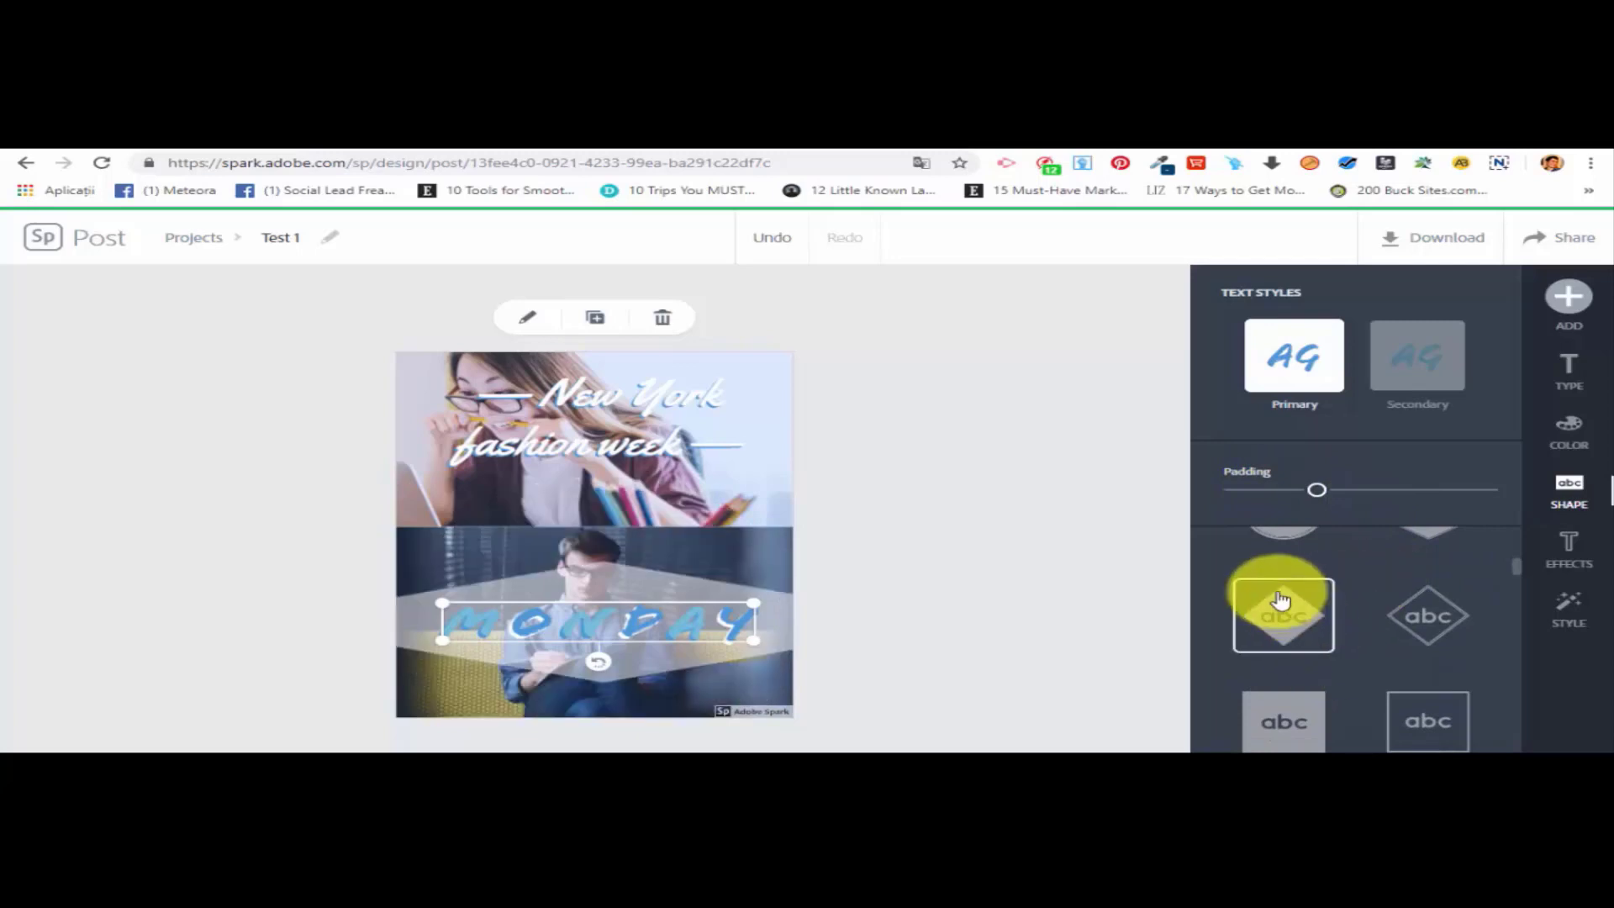
scroll(1341, 612, down, 2)
click(1294, 580)
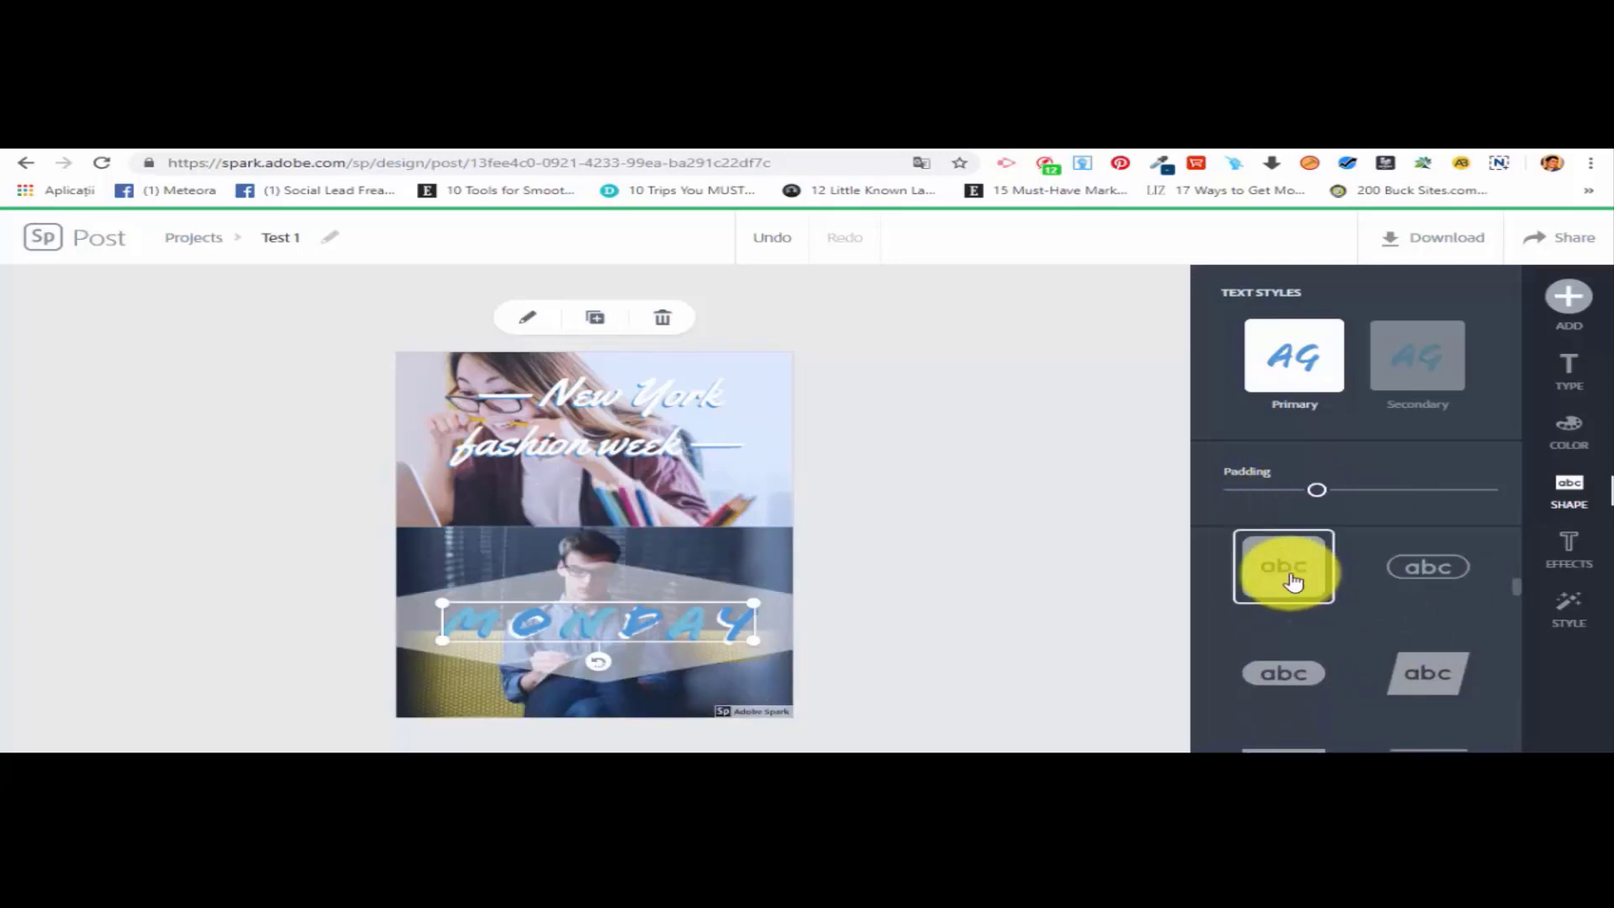
scroll(1362, 639, down, 4)
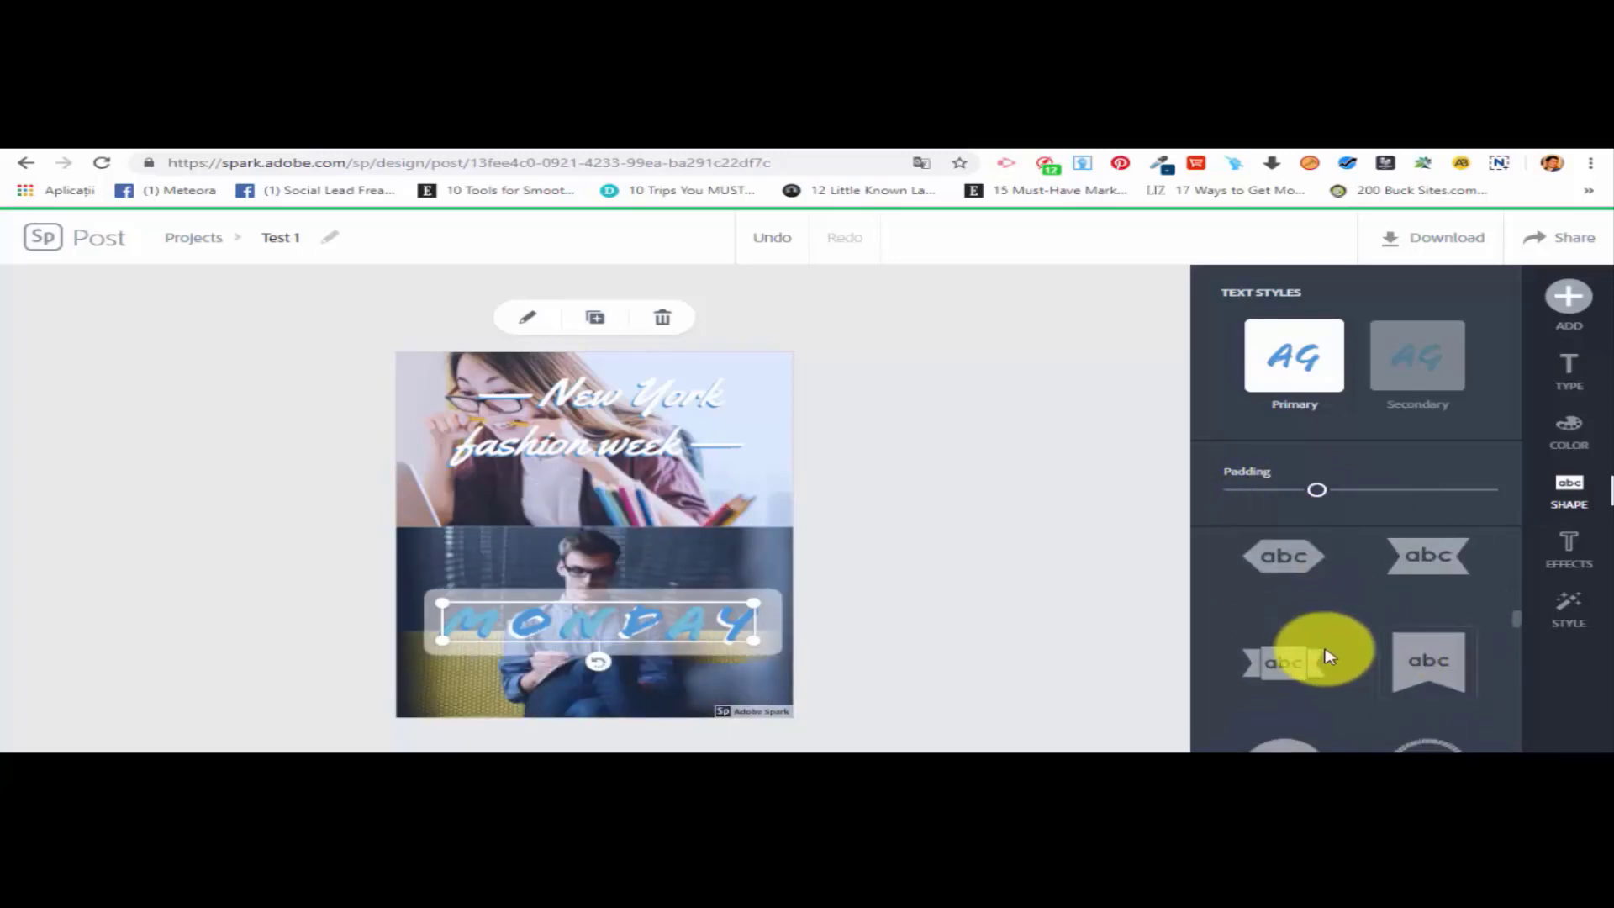
Give the Monday text a ribbon banner backing shape with padding 0.00, keeping the Primary style on it.
click(1319, 659)
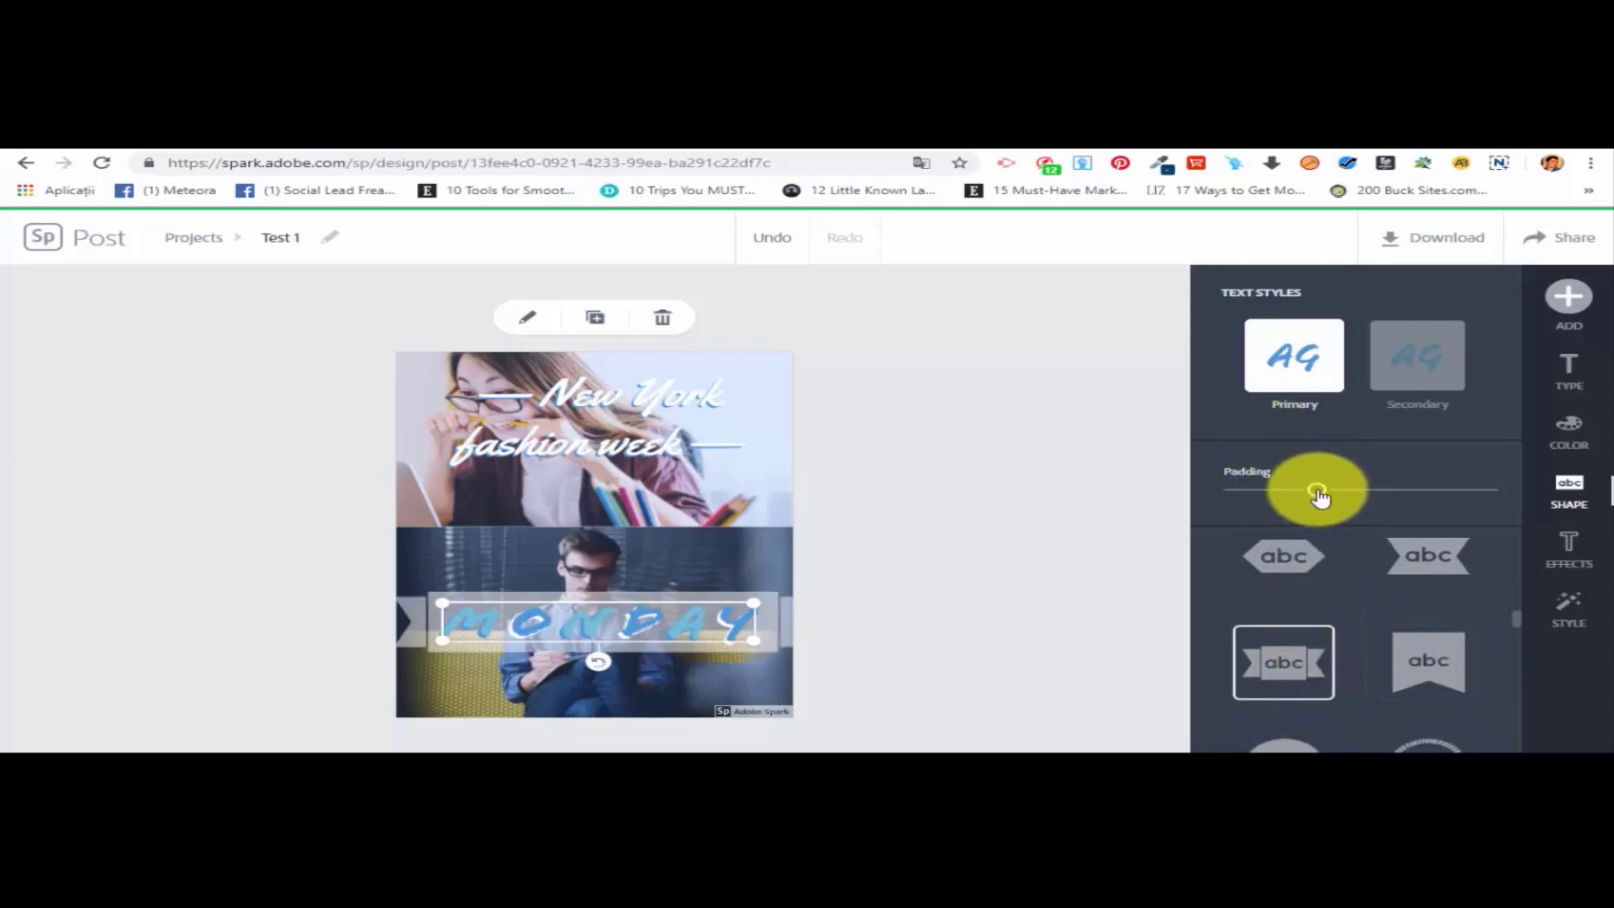
drag(1317, 492, 1234, 490)
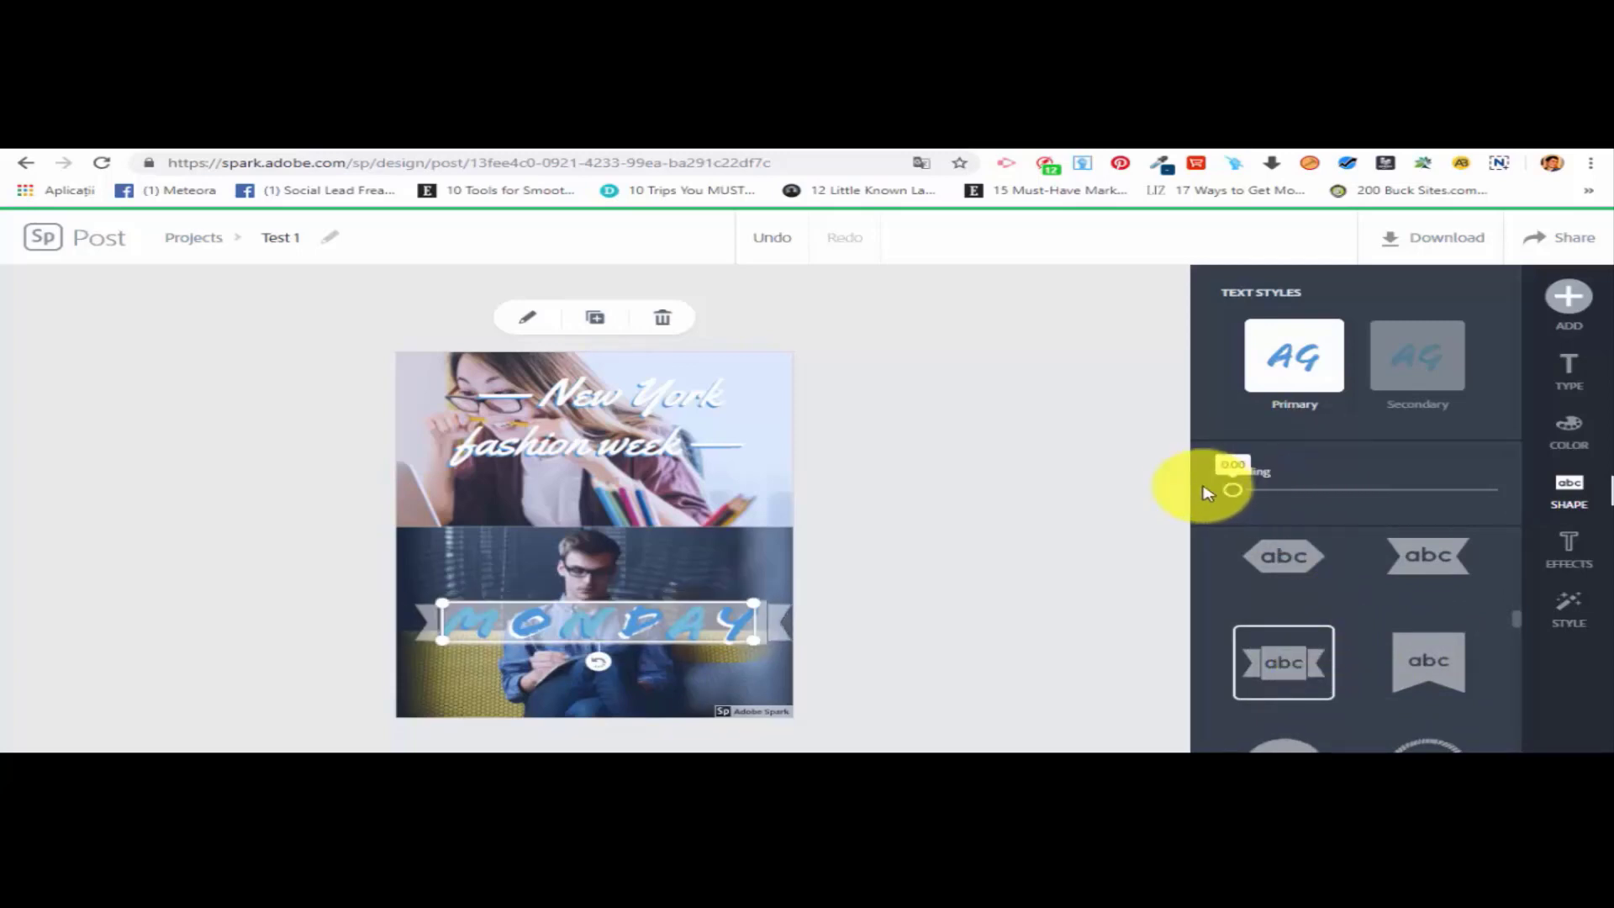
click(1397, 368)
click(1302, 352)
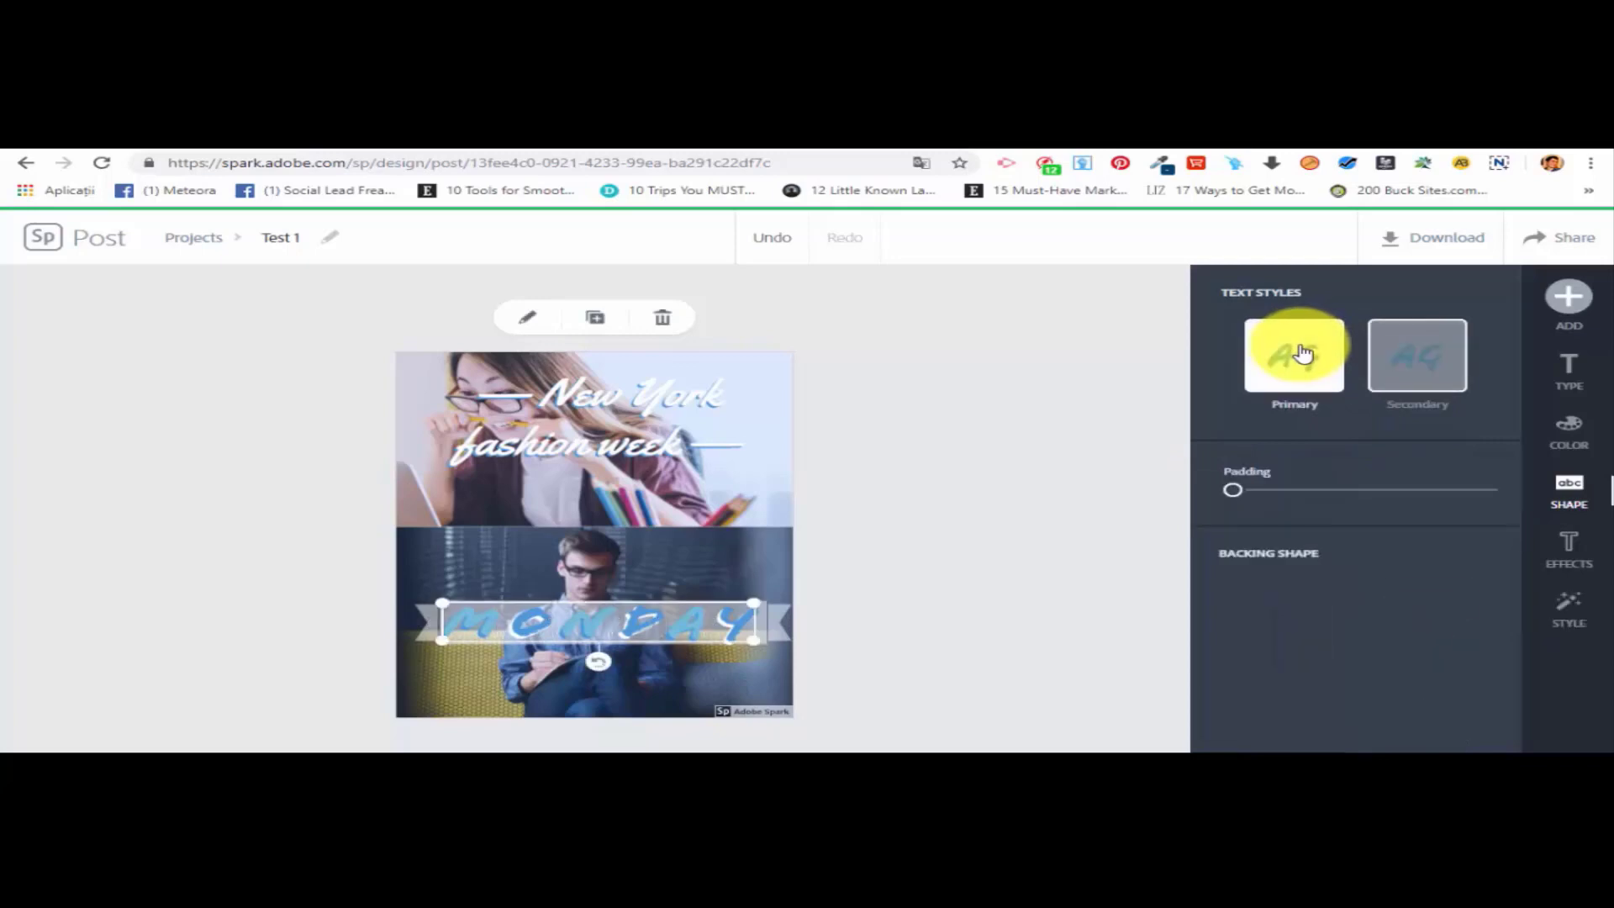
click(1378, 602)
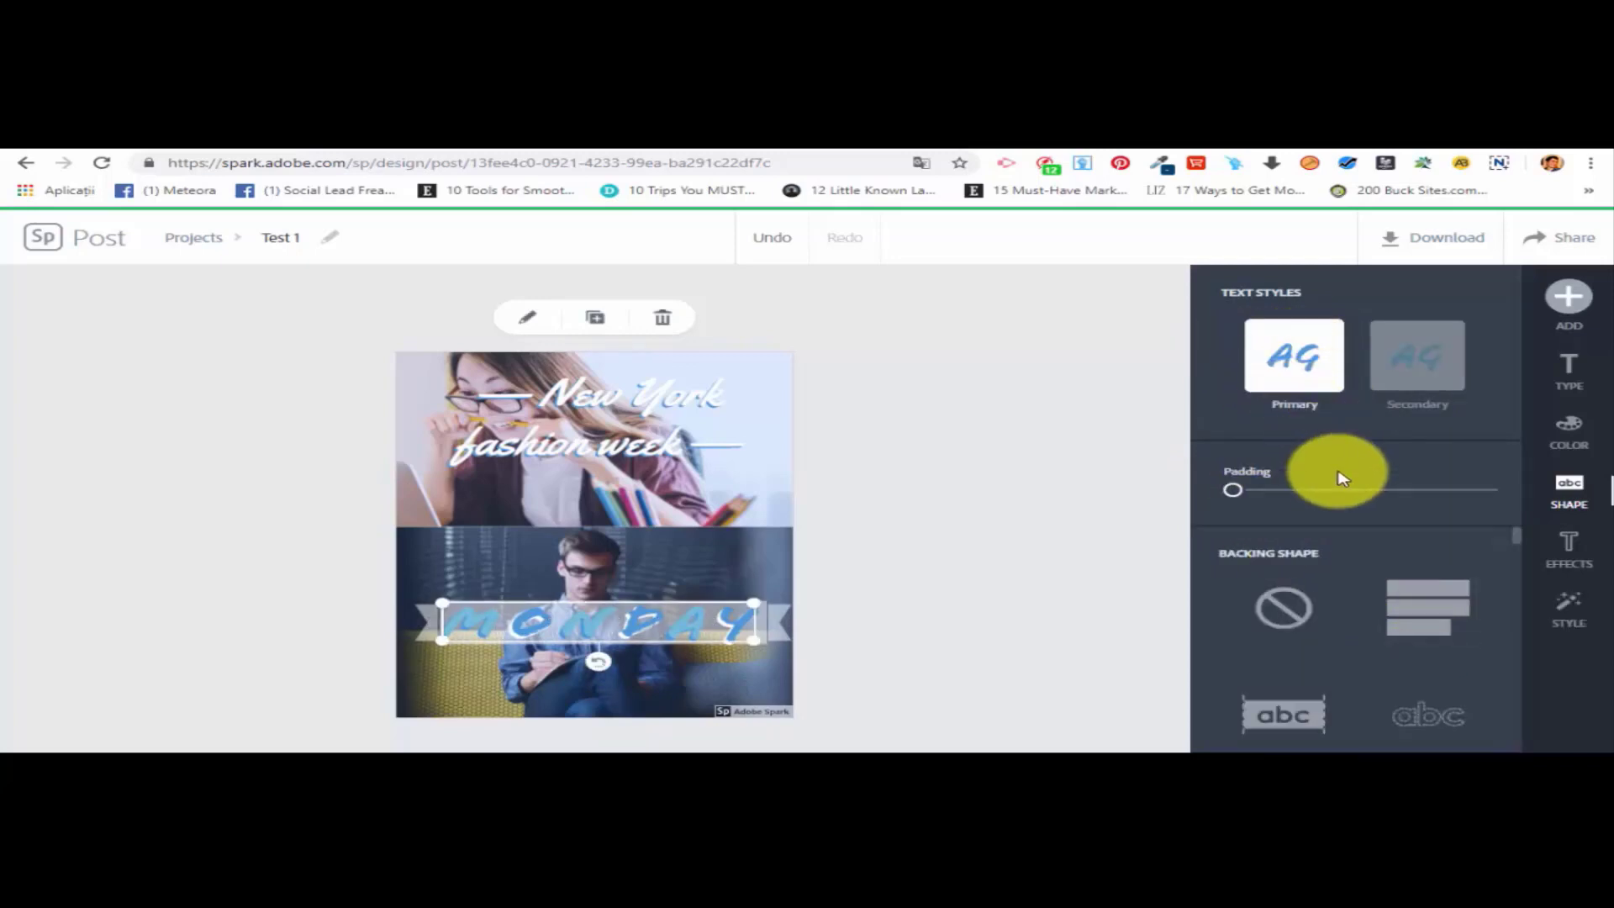
Try the Facebook icon and circular backing shapes on the Monday text, and return to the ribbon banner.
scroll(1438, 609, down, 2)
scroll(1435, 612, down, 5)
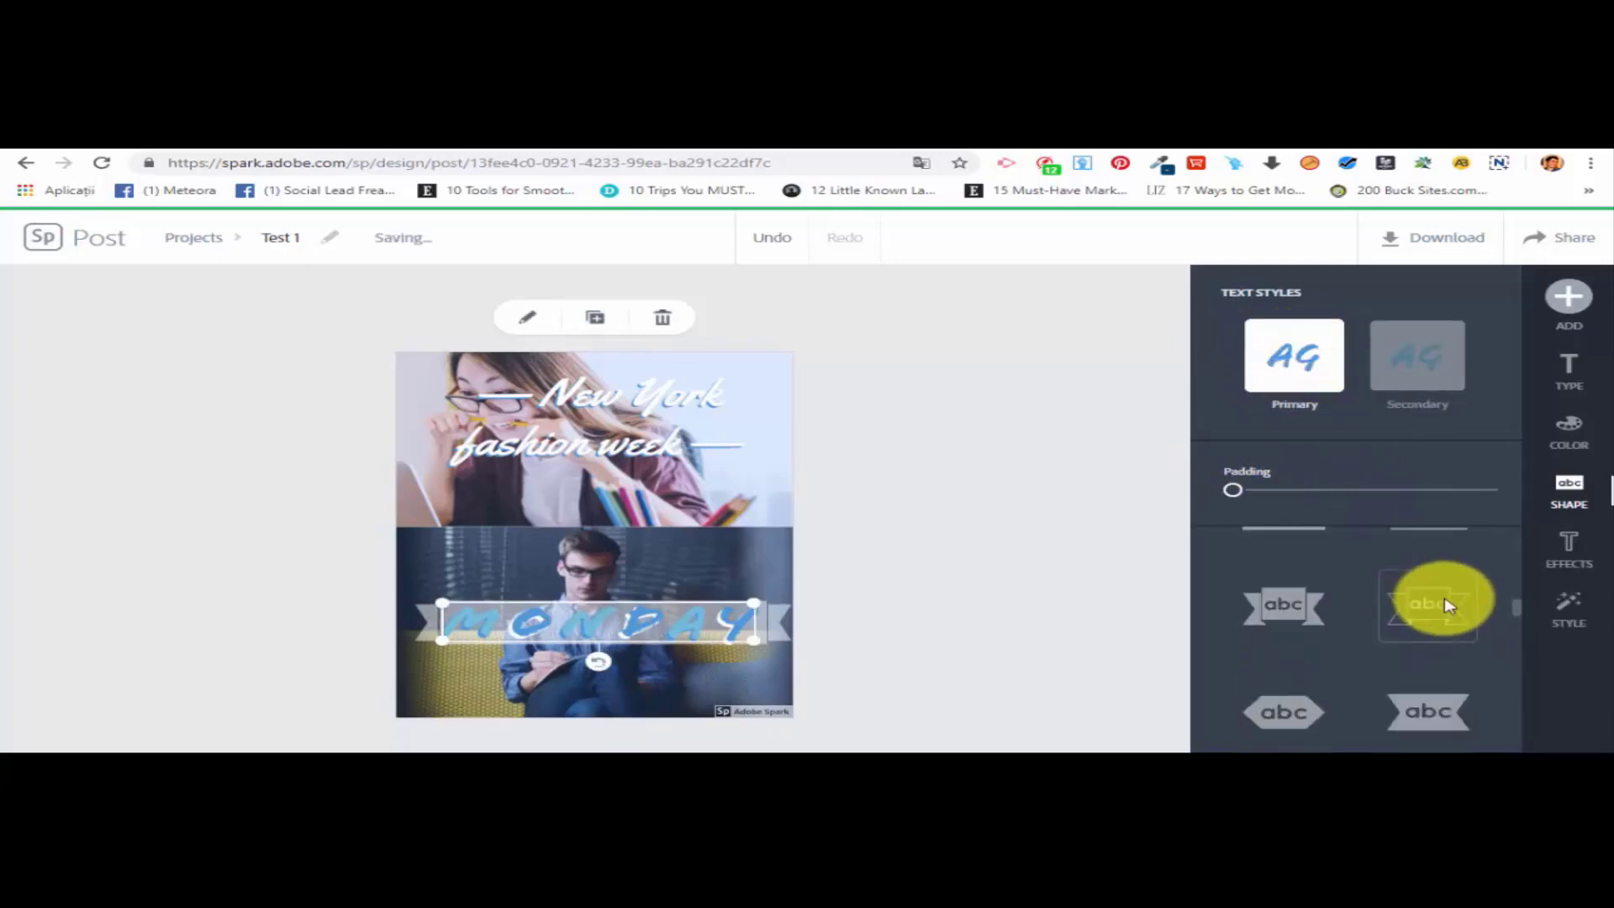
scroll(1420, 632, down, 5)
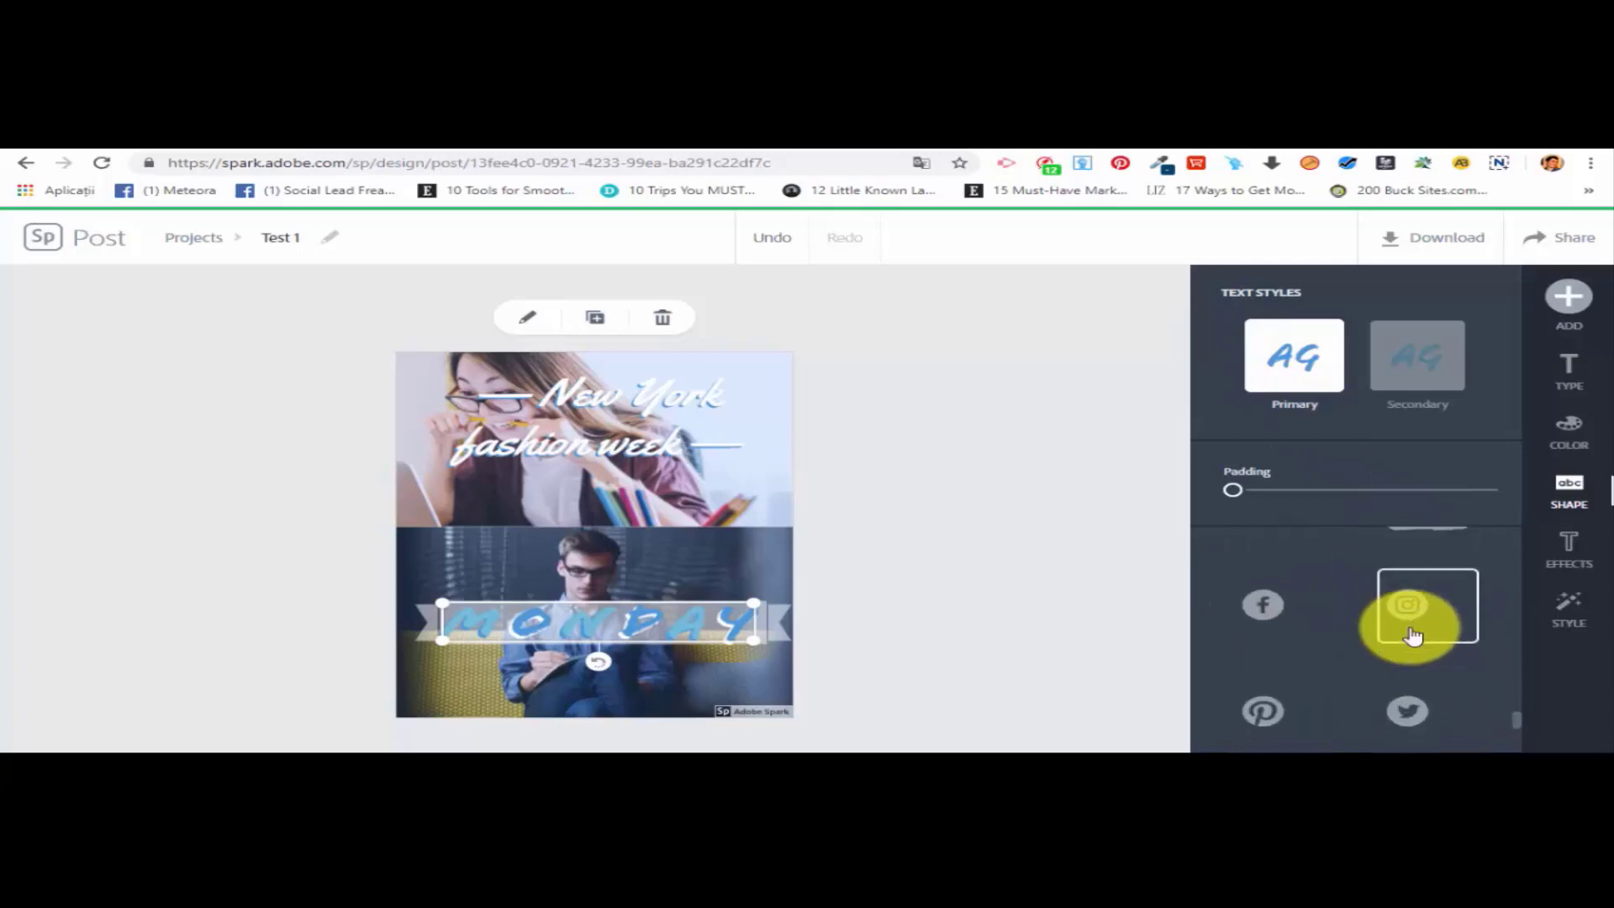
click(1285, 616)
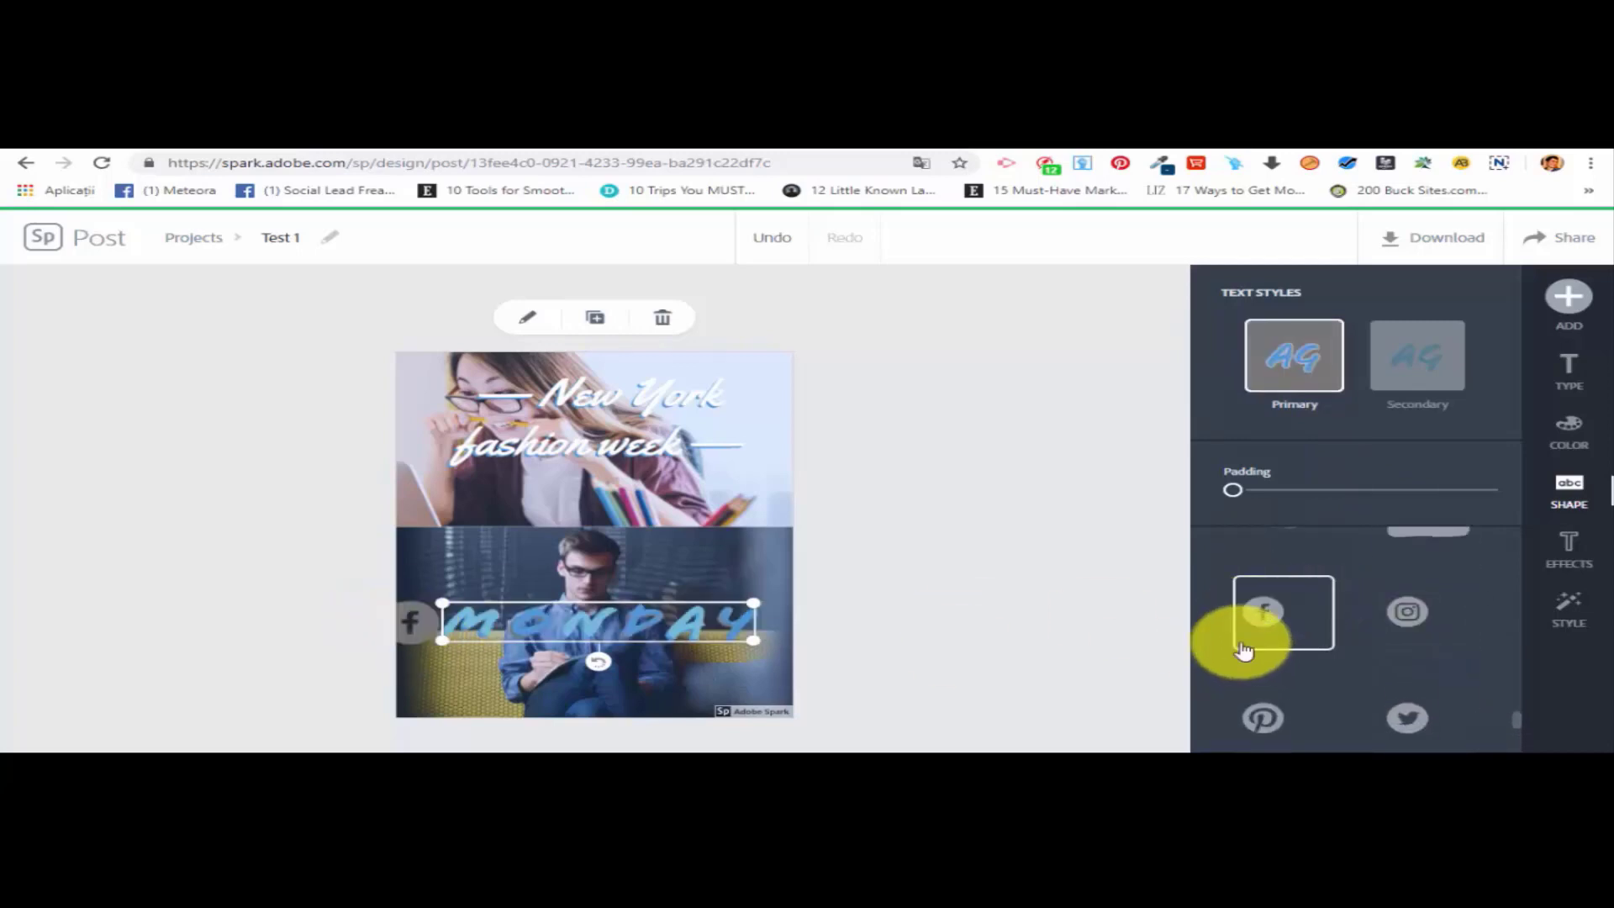
scroll(1244, 589, up, 4)
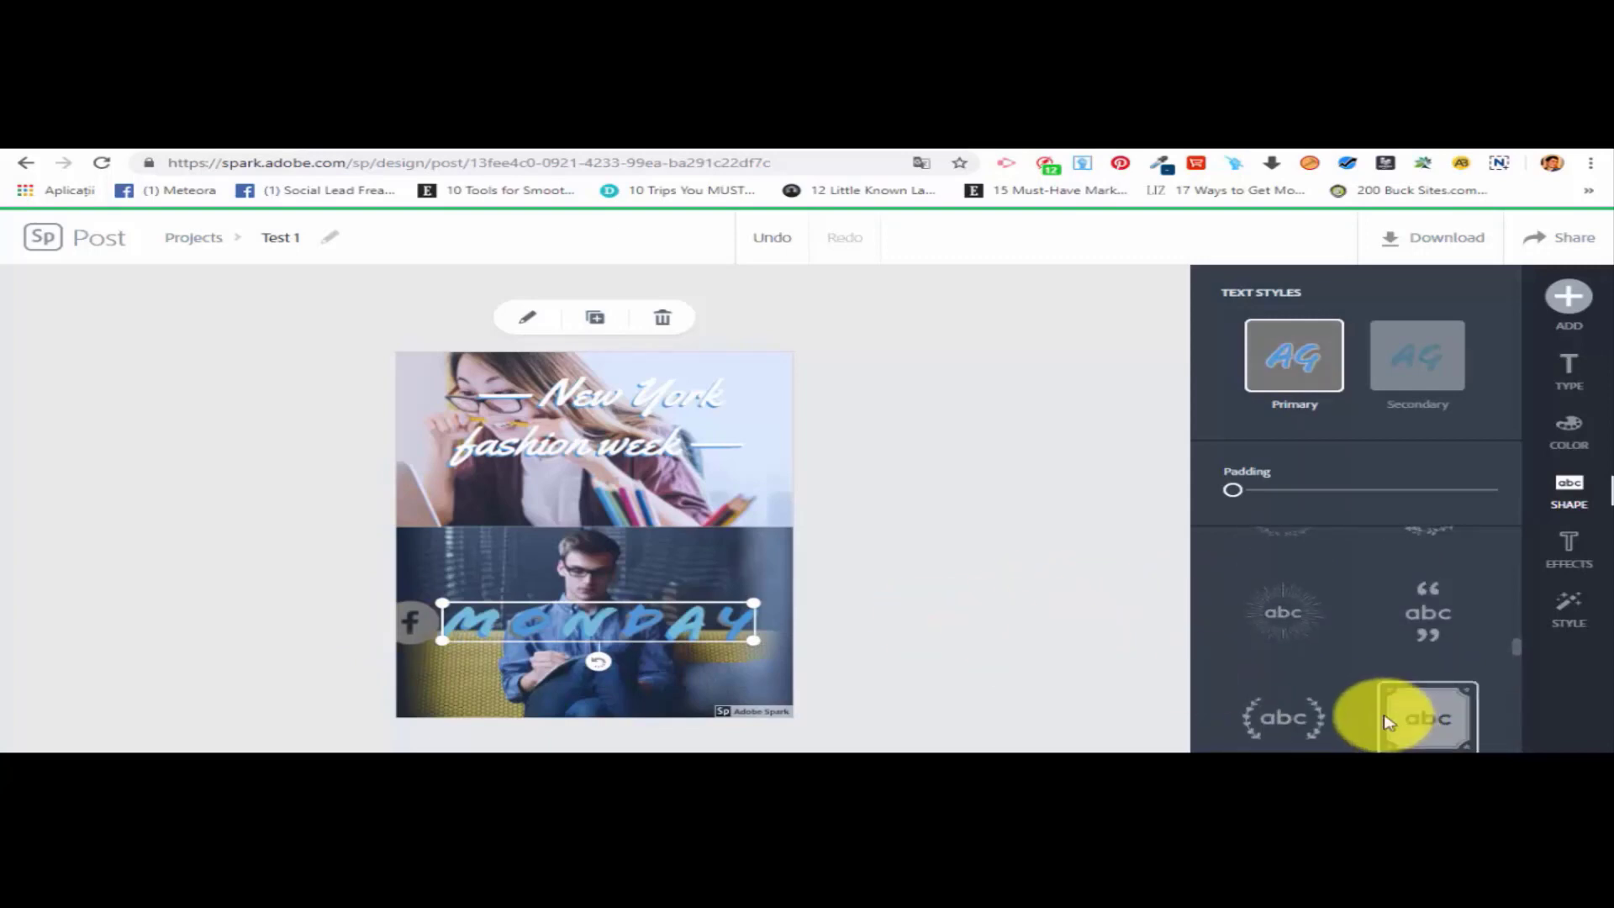
scroll(1387, 721, up, 3)
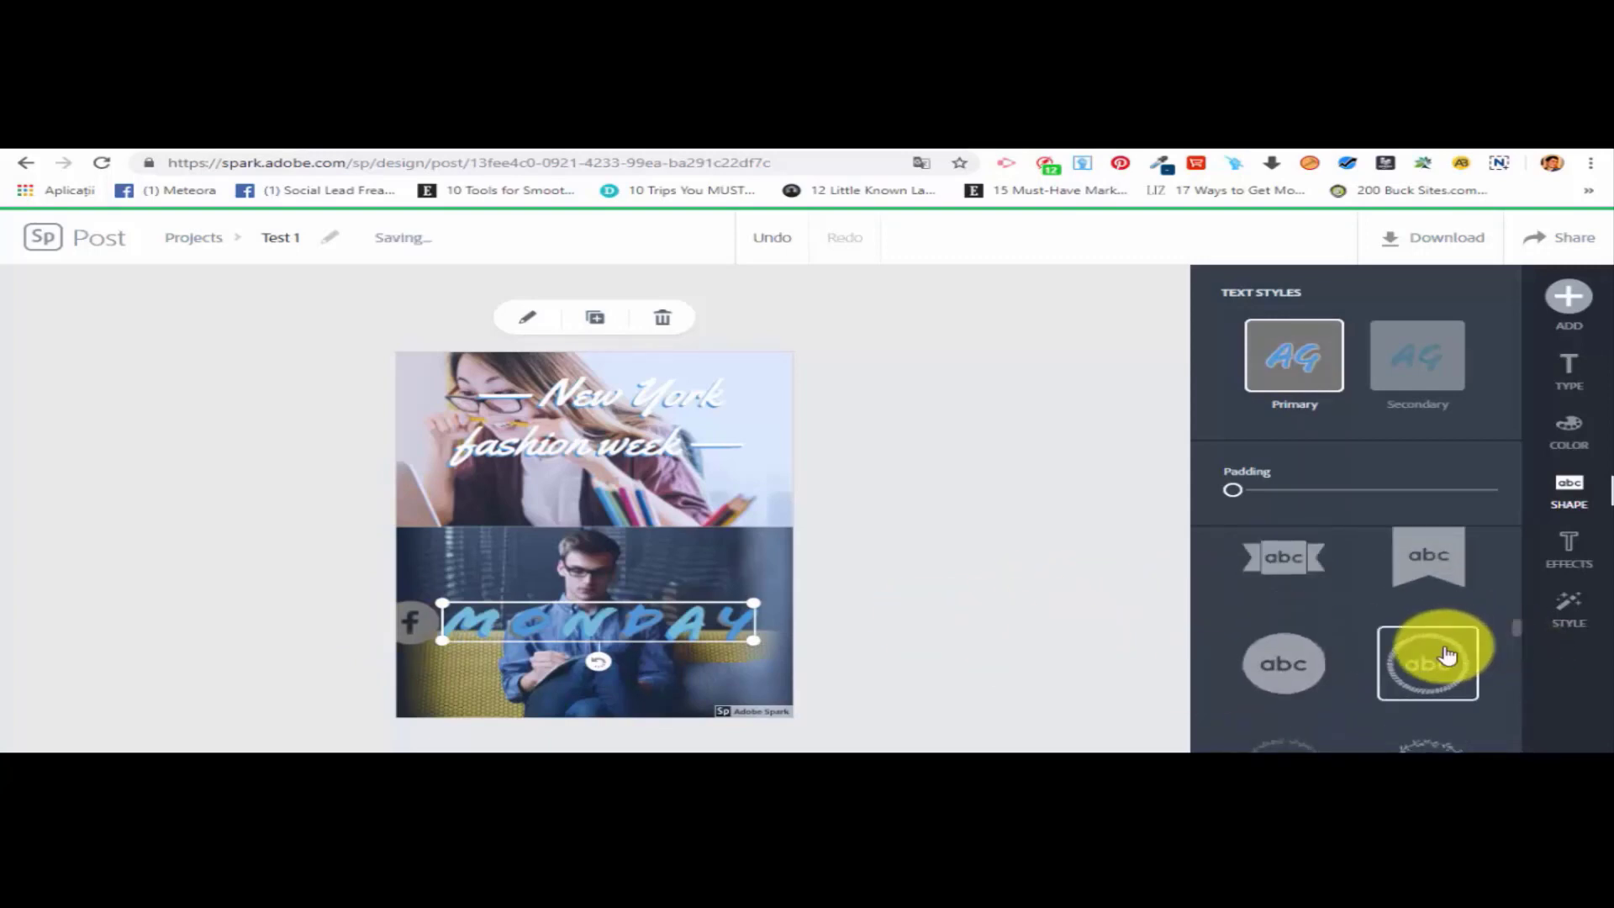
click(1446, 656)
click(1294, 654)
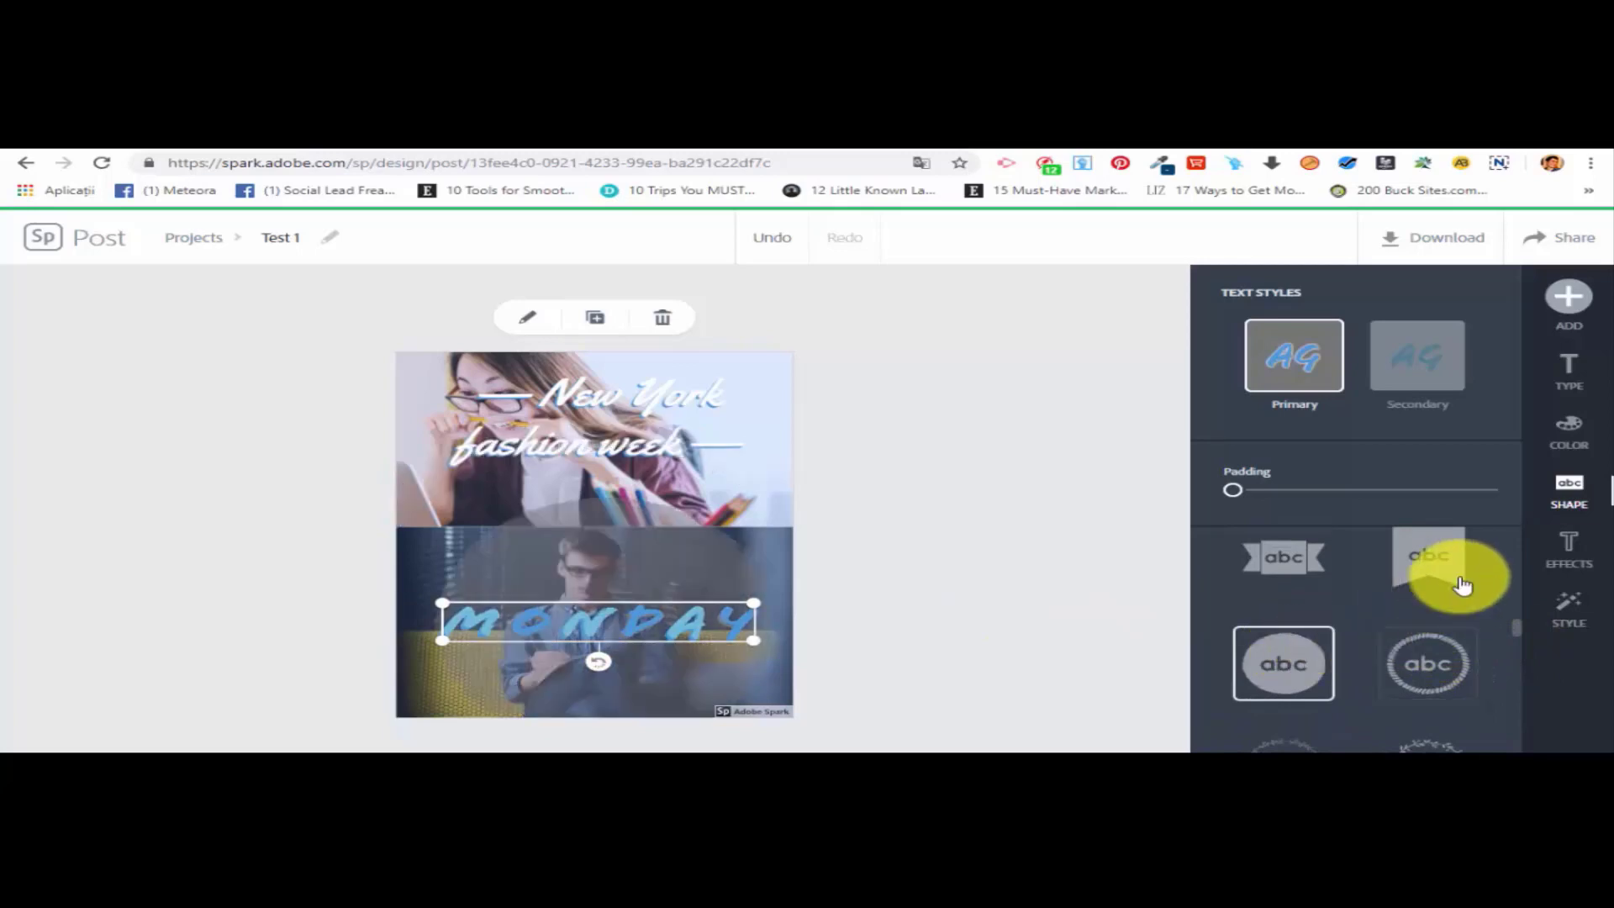
scroll(1290, 713, down, 1)
click(1287, 714)
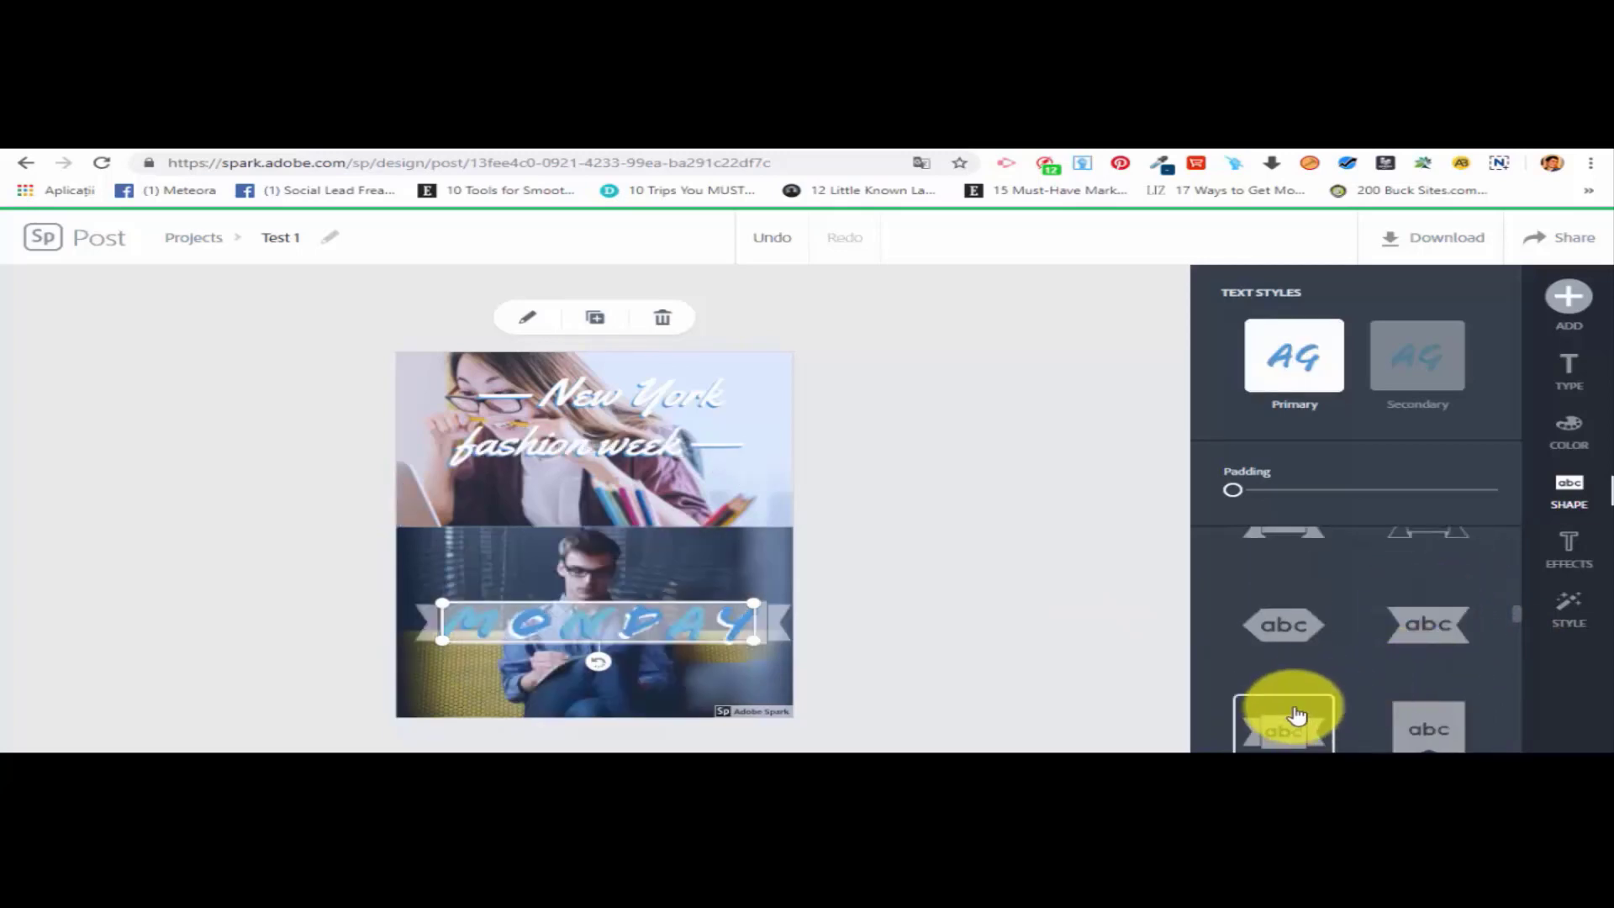
Try the Outline and Cutout text effects on the Monday text.
click(1586, 553)
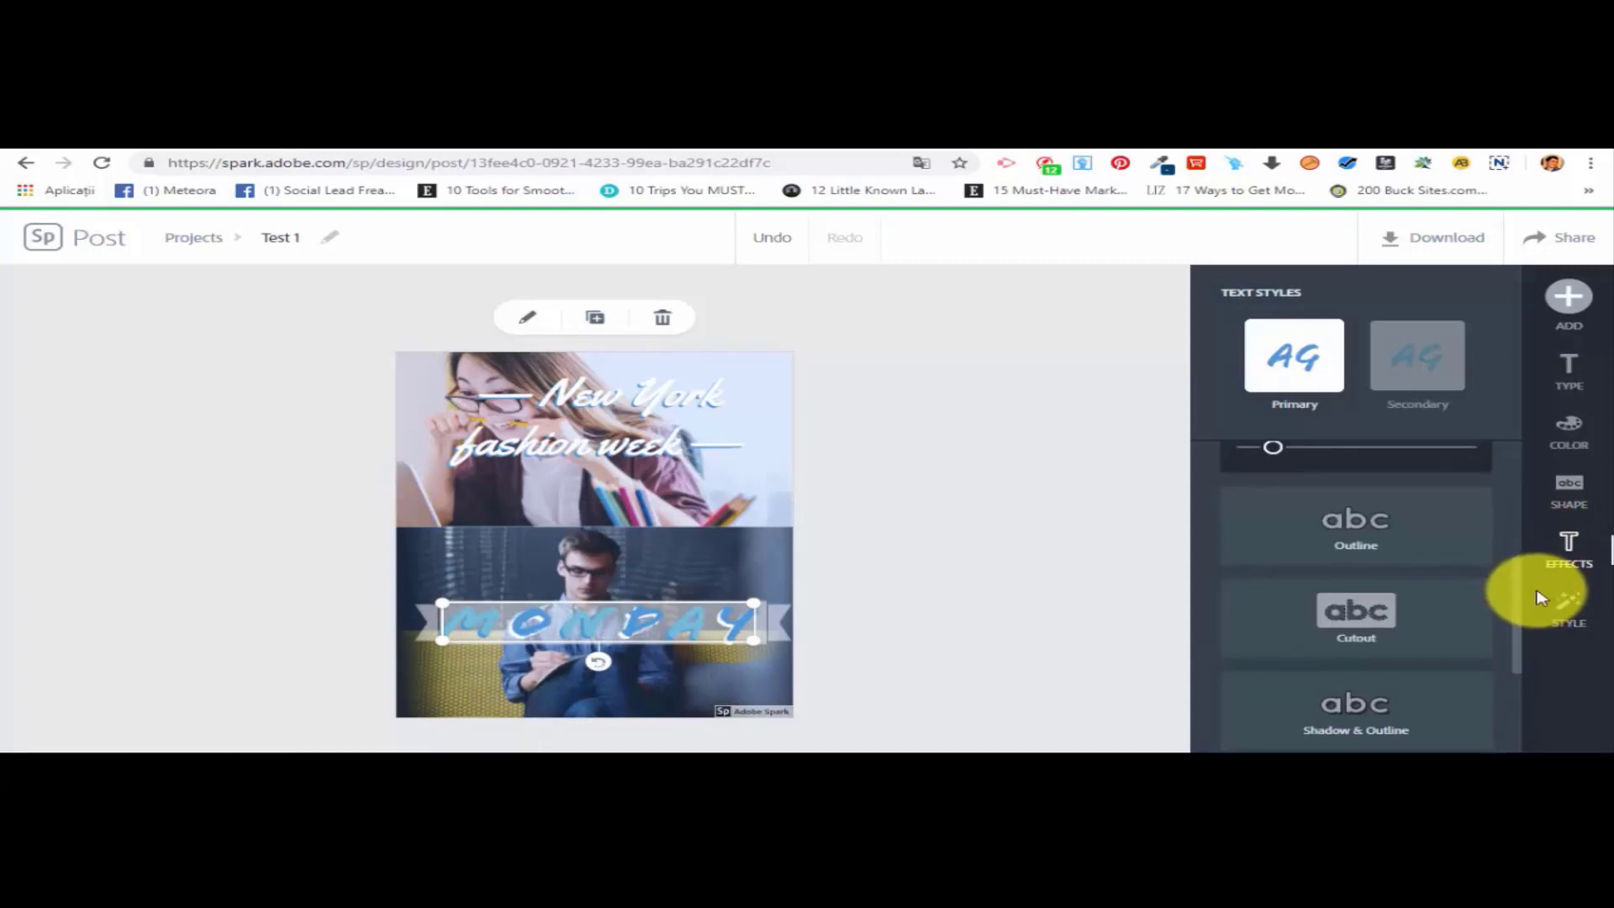
drag(1517, 591, 1470, 580)
scroll(1395, 579, down, 1)
click(1343, 569)
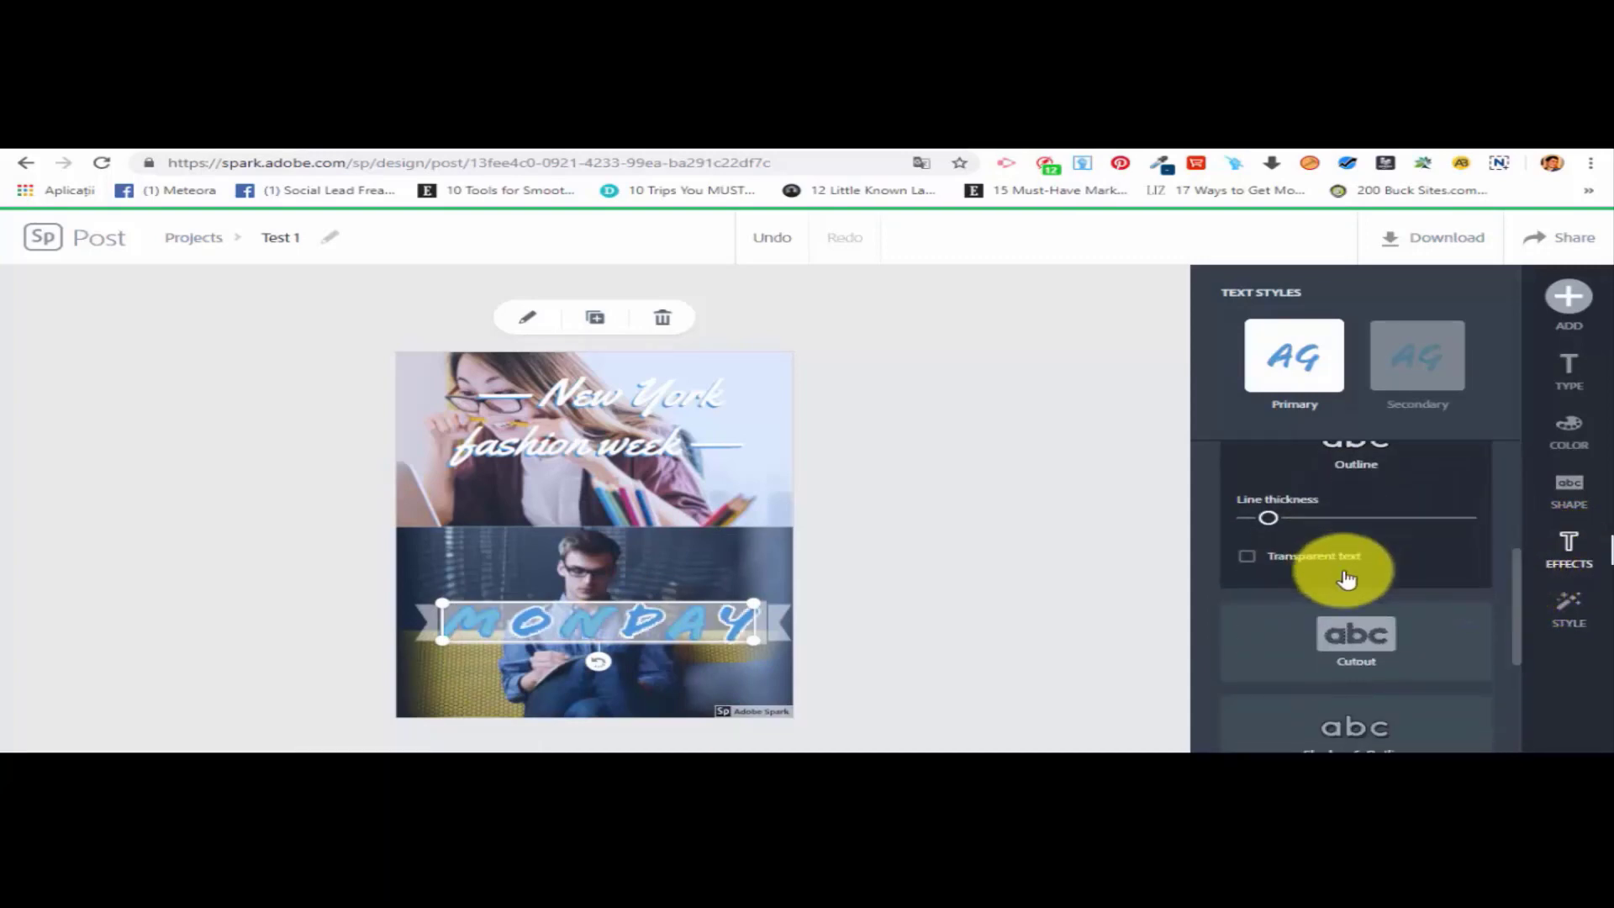
click(1395, 648)
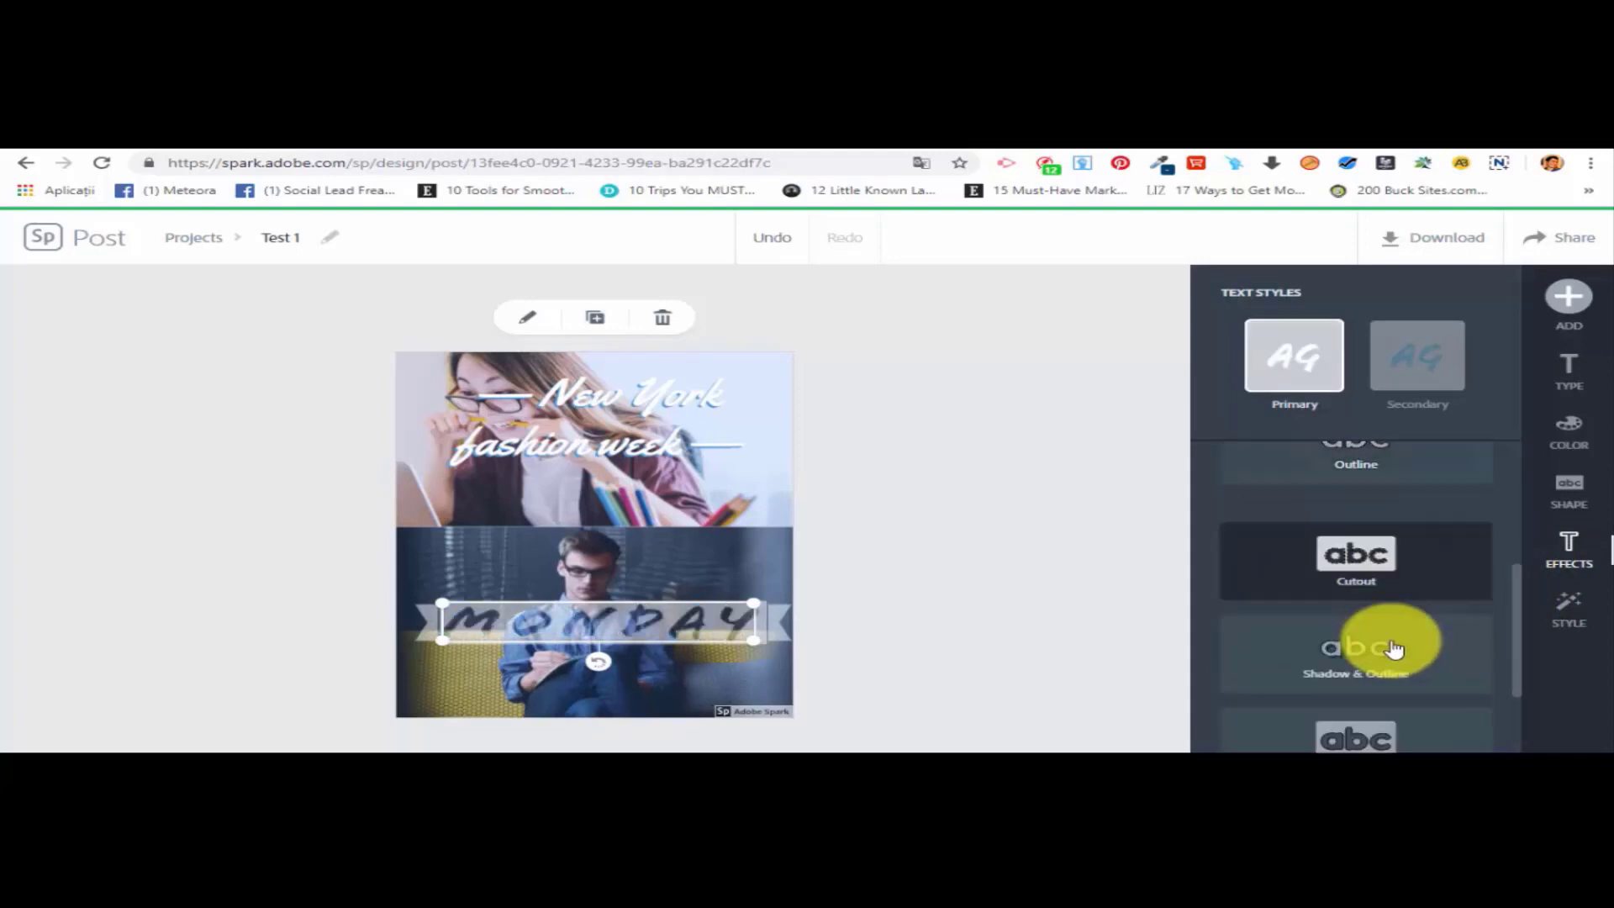
Apply the Cutout & Outline effect to the Monday text and increase its line thickness slightly.
scroll(1391, 639, down, 3)
click(1362, 613)
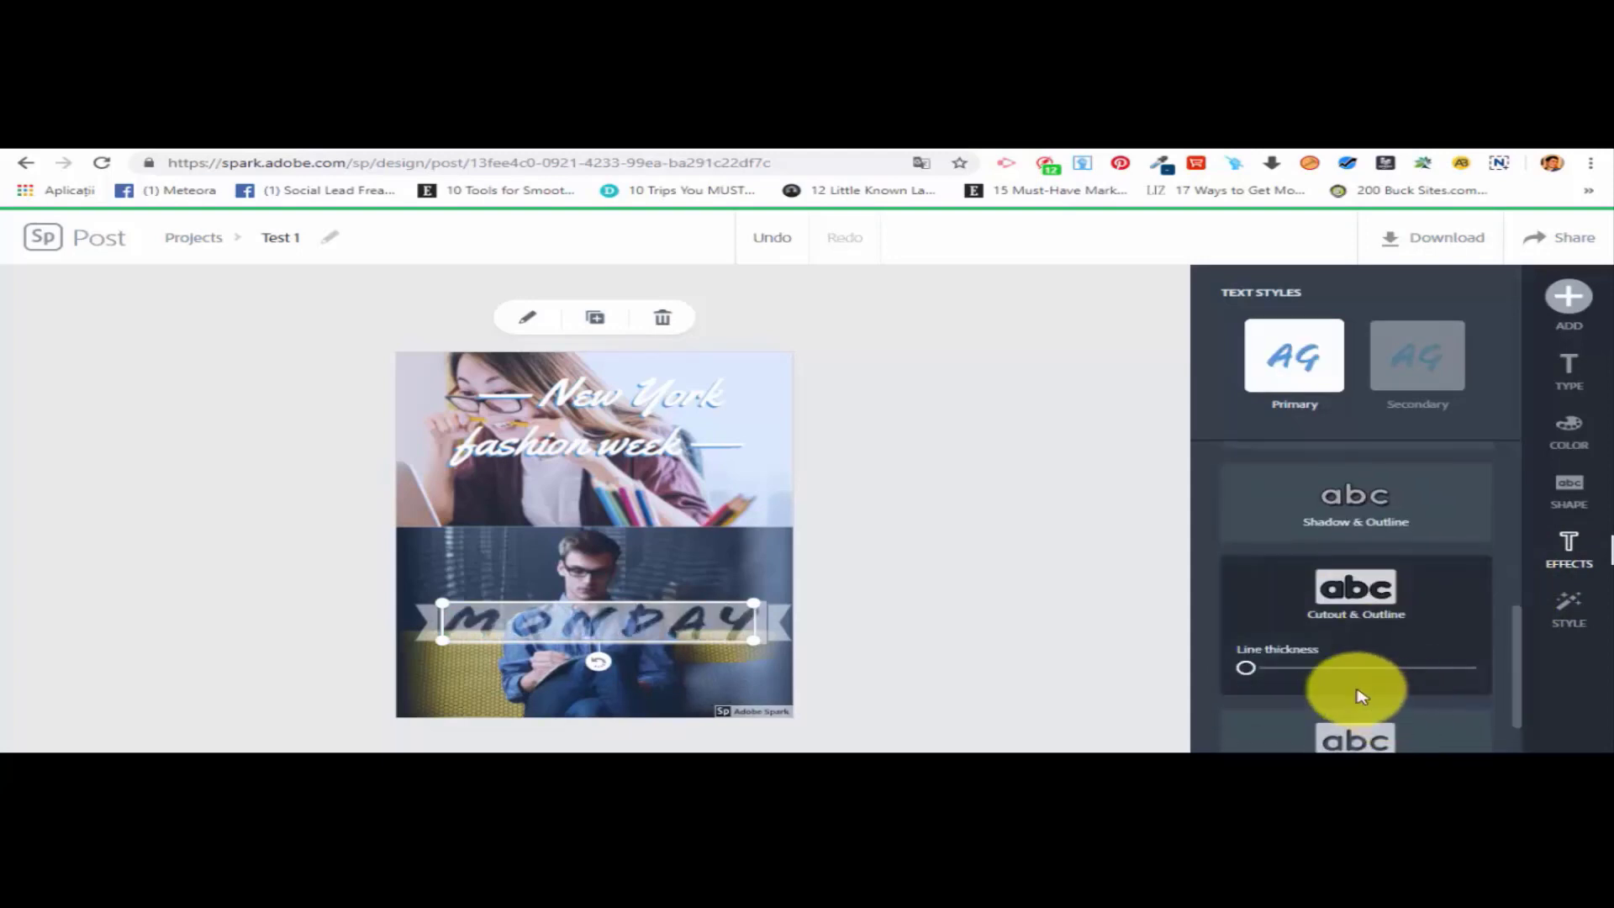
scroll(1307, 645, down, 1)
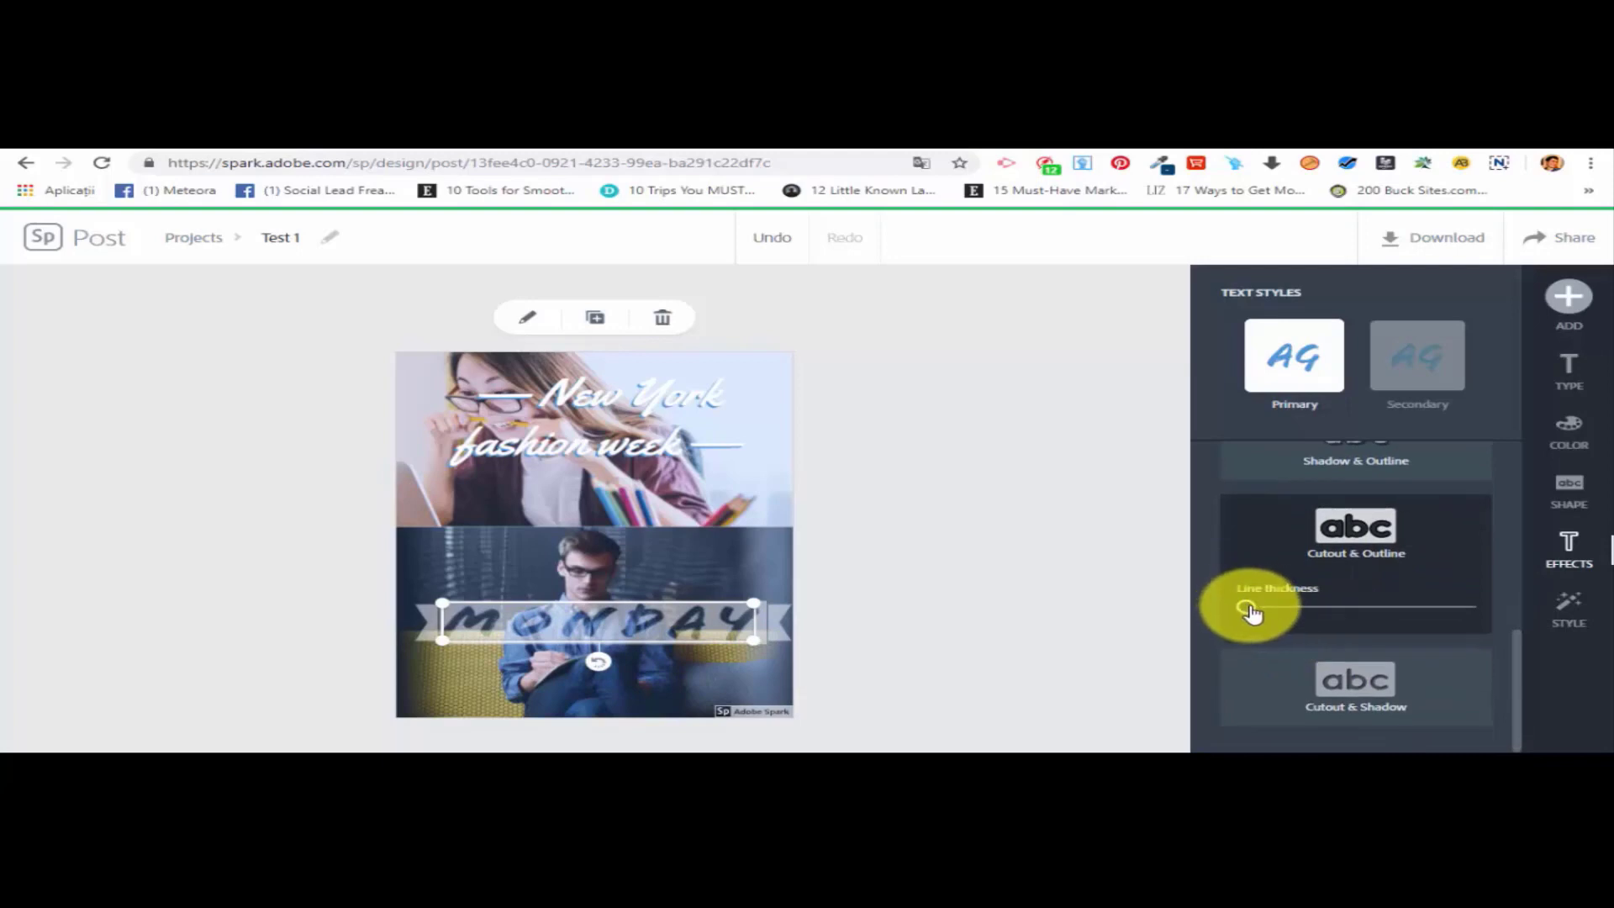
mouse_move(1284, 614)
mouse_down()
mouse_move(1345, 629)
mouse_move(1285, 613)
mouse_up()
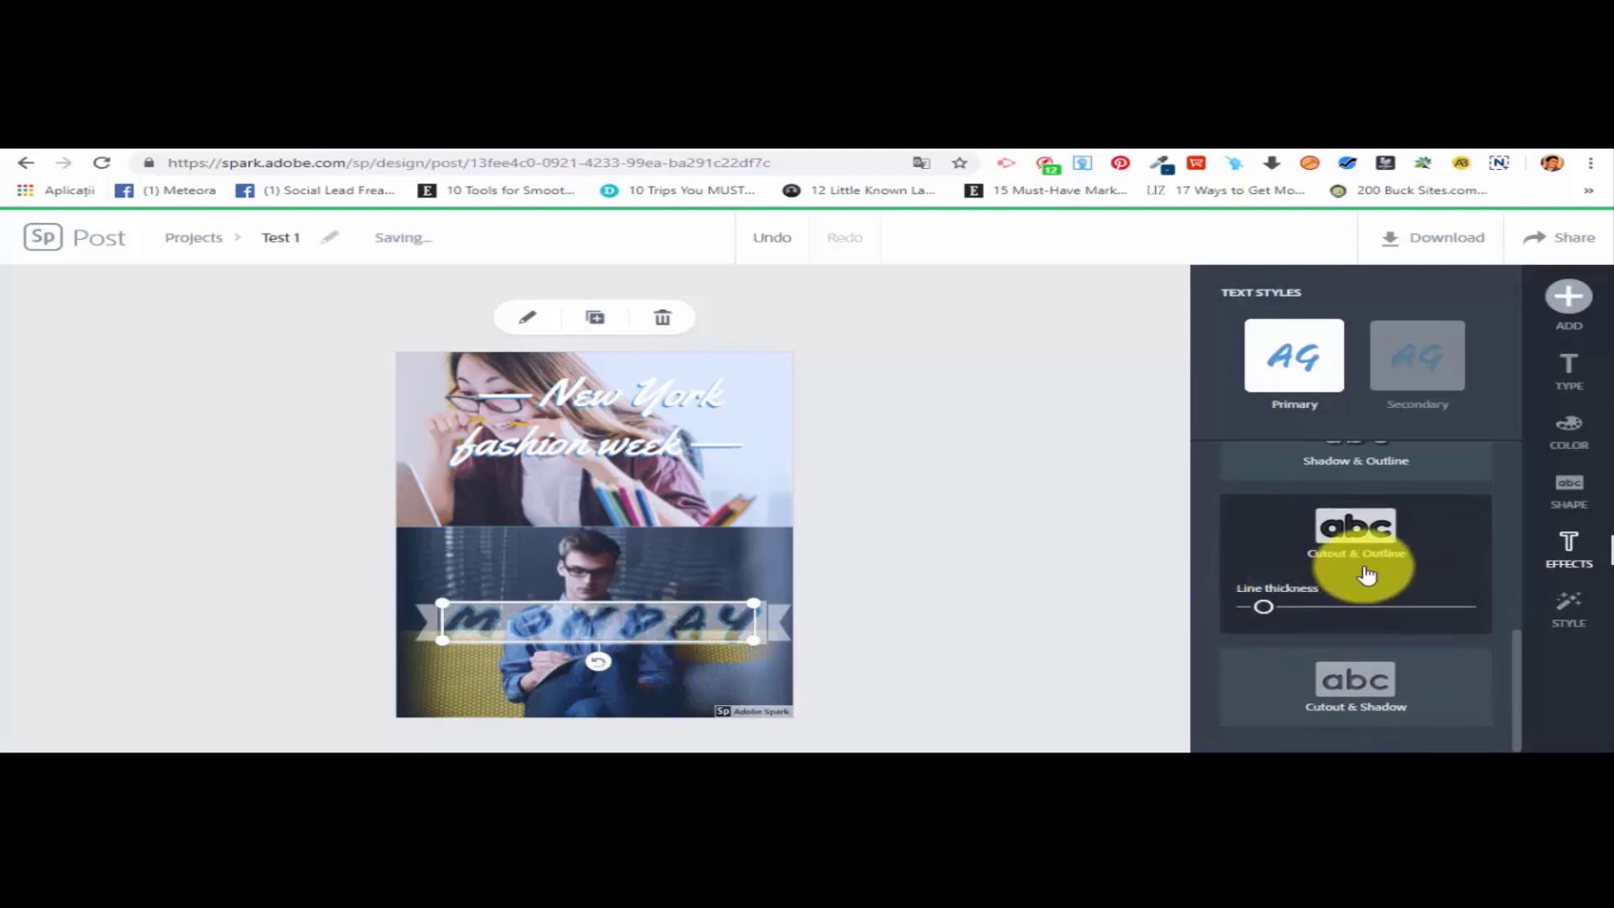
scroll(1395, 580, up, 5)
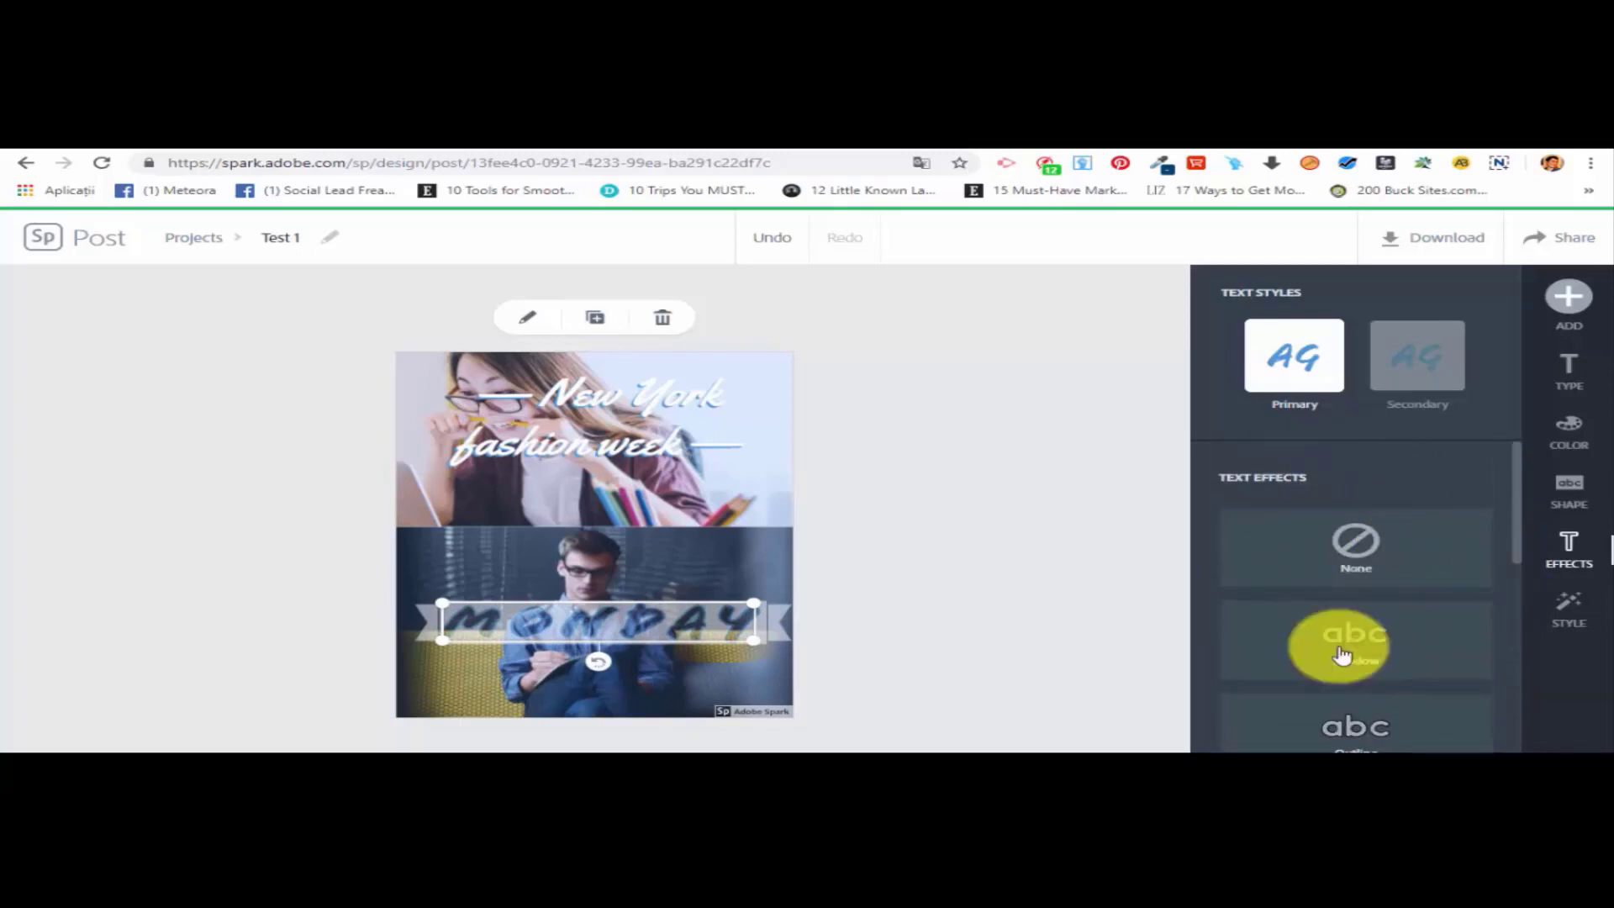
Restyle the Monday text through the style suggestions wheel, ending on bold mixed-case lettering over a plain rectangle.
click(1569, 606)
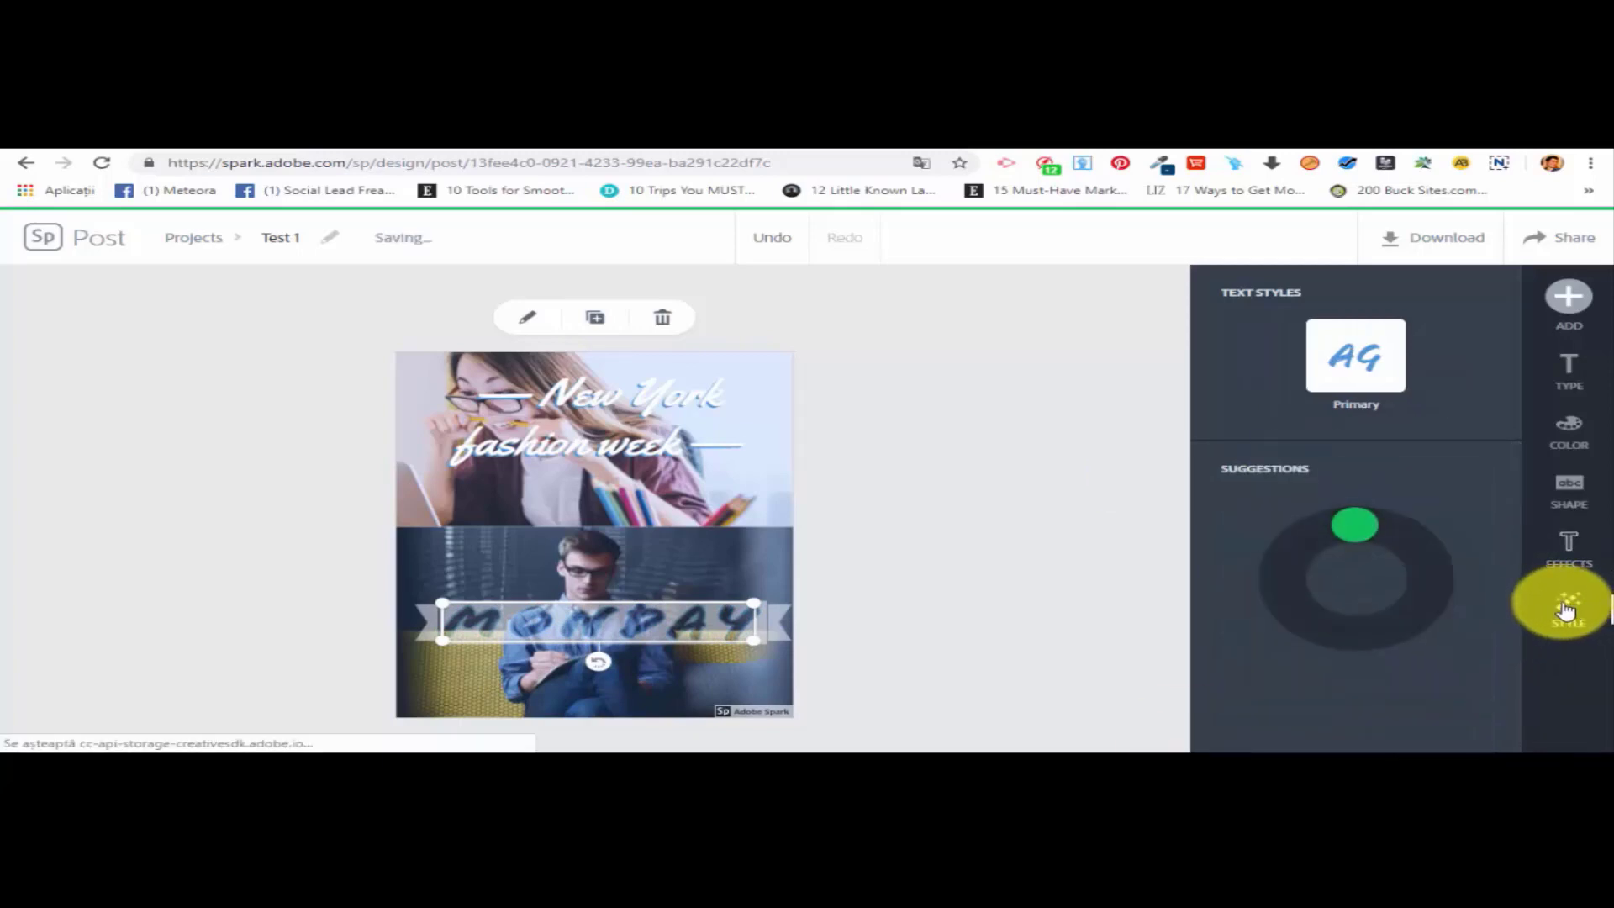
click(1372, 530)
drag(1412, 558, 1323, 585)
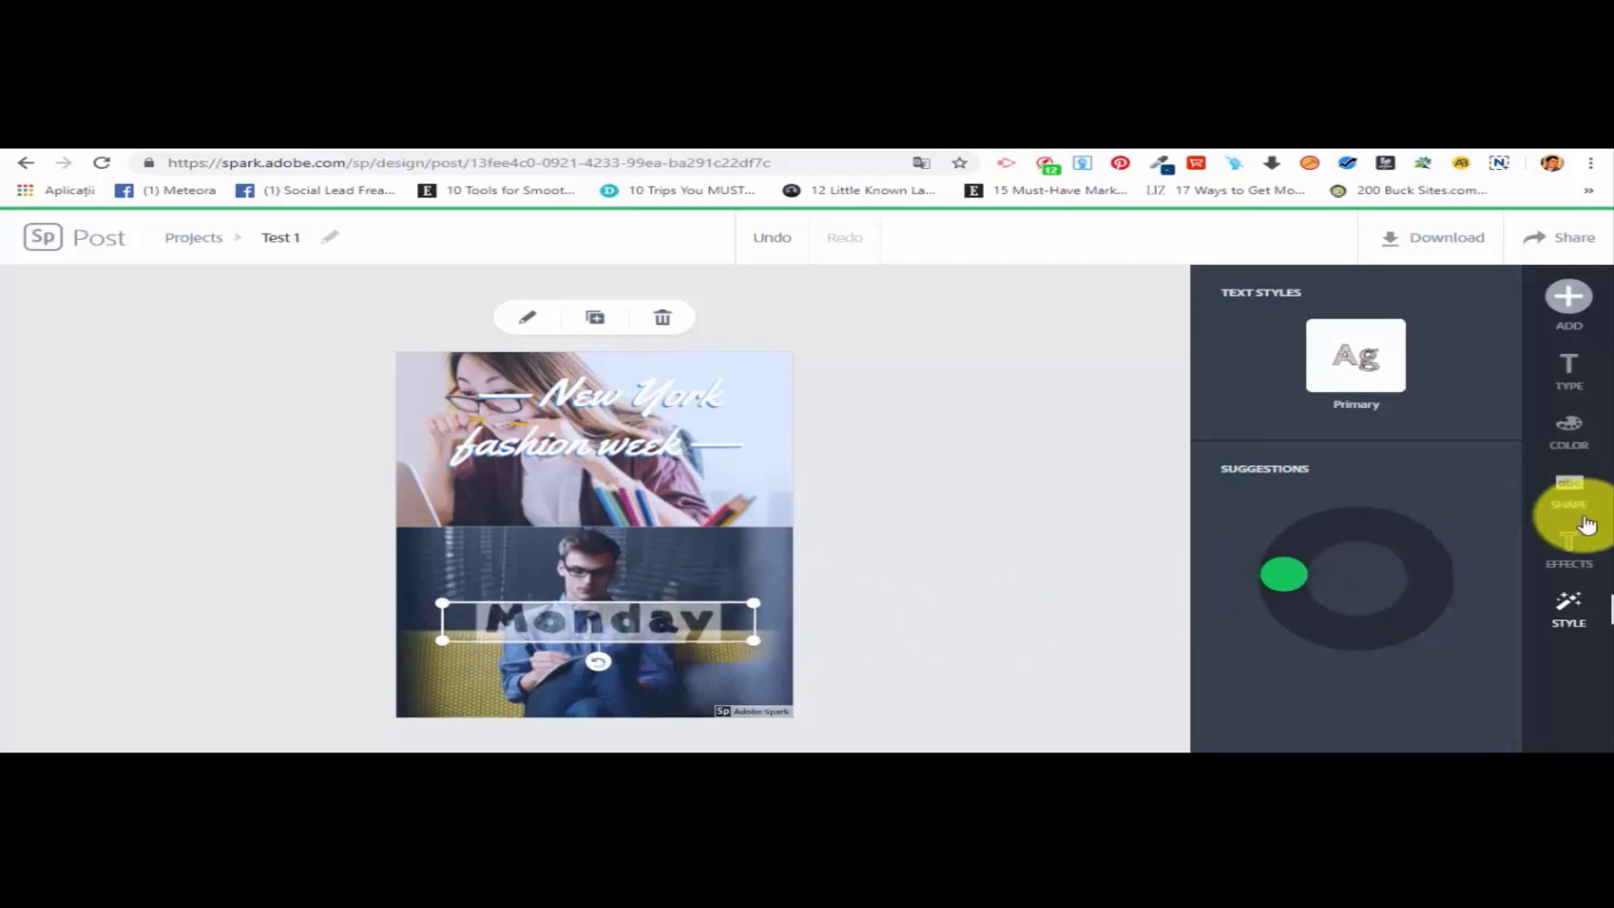
Try the Secondary text style on the restyled Monday text, return to Primary and look through the text effects.
click(1569, 550)
scroll(1402, 538, up, 2)
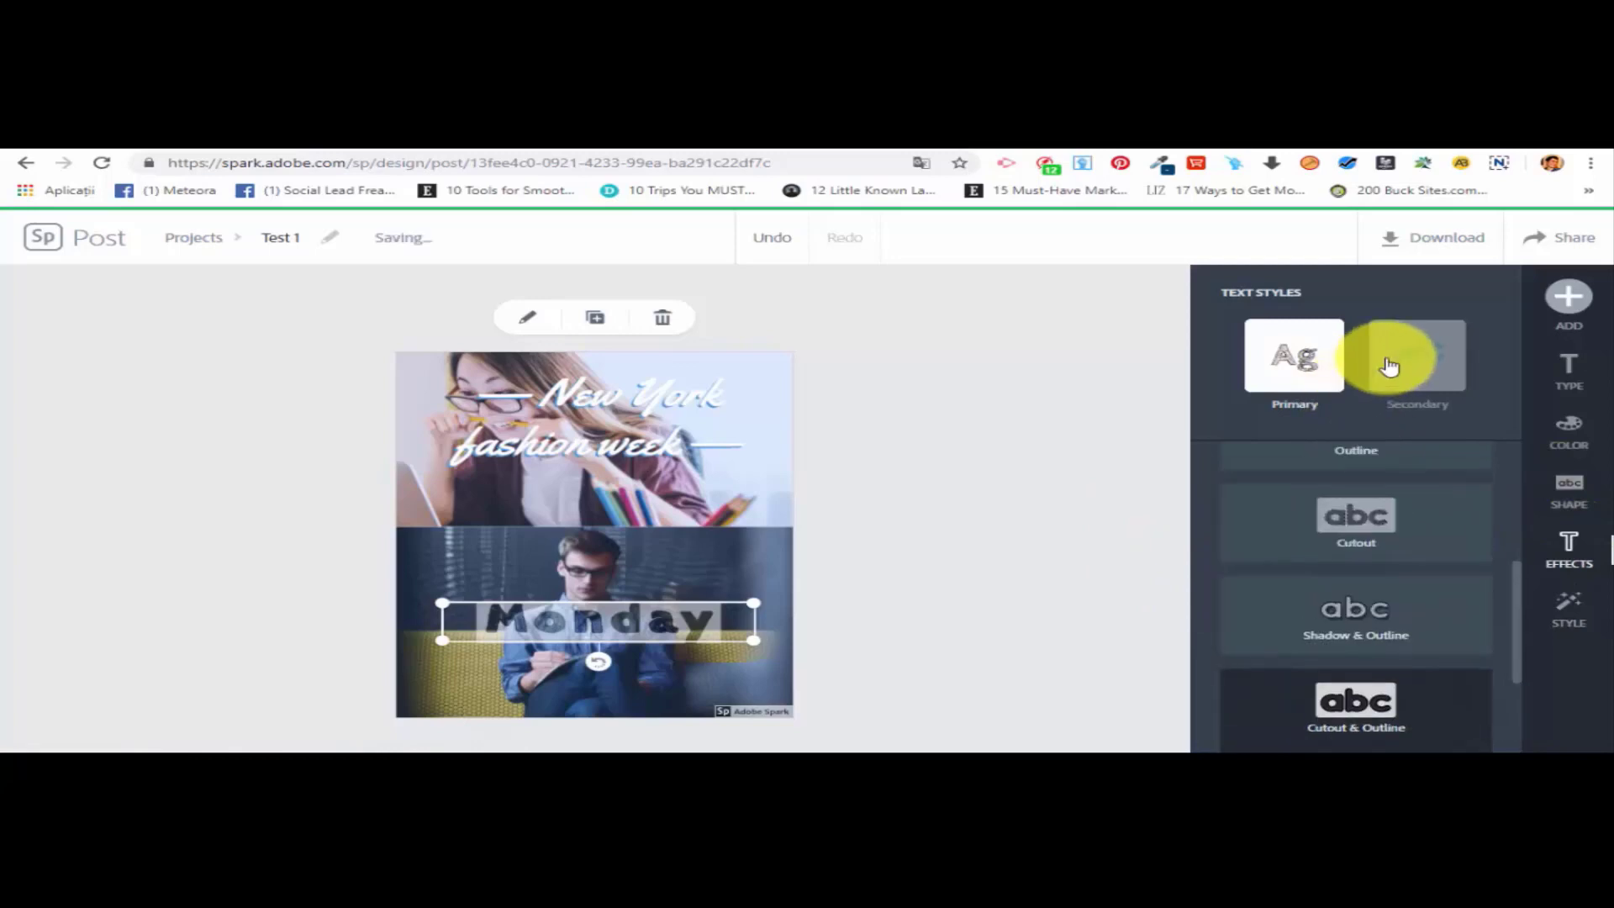
click(1394, 365)
click(1286, 352)
scroll(1420, 538, up, 4)
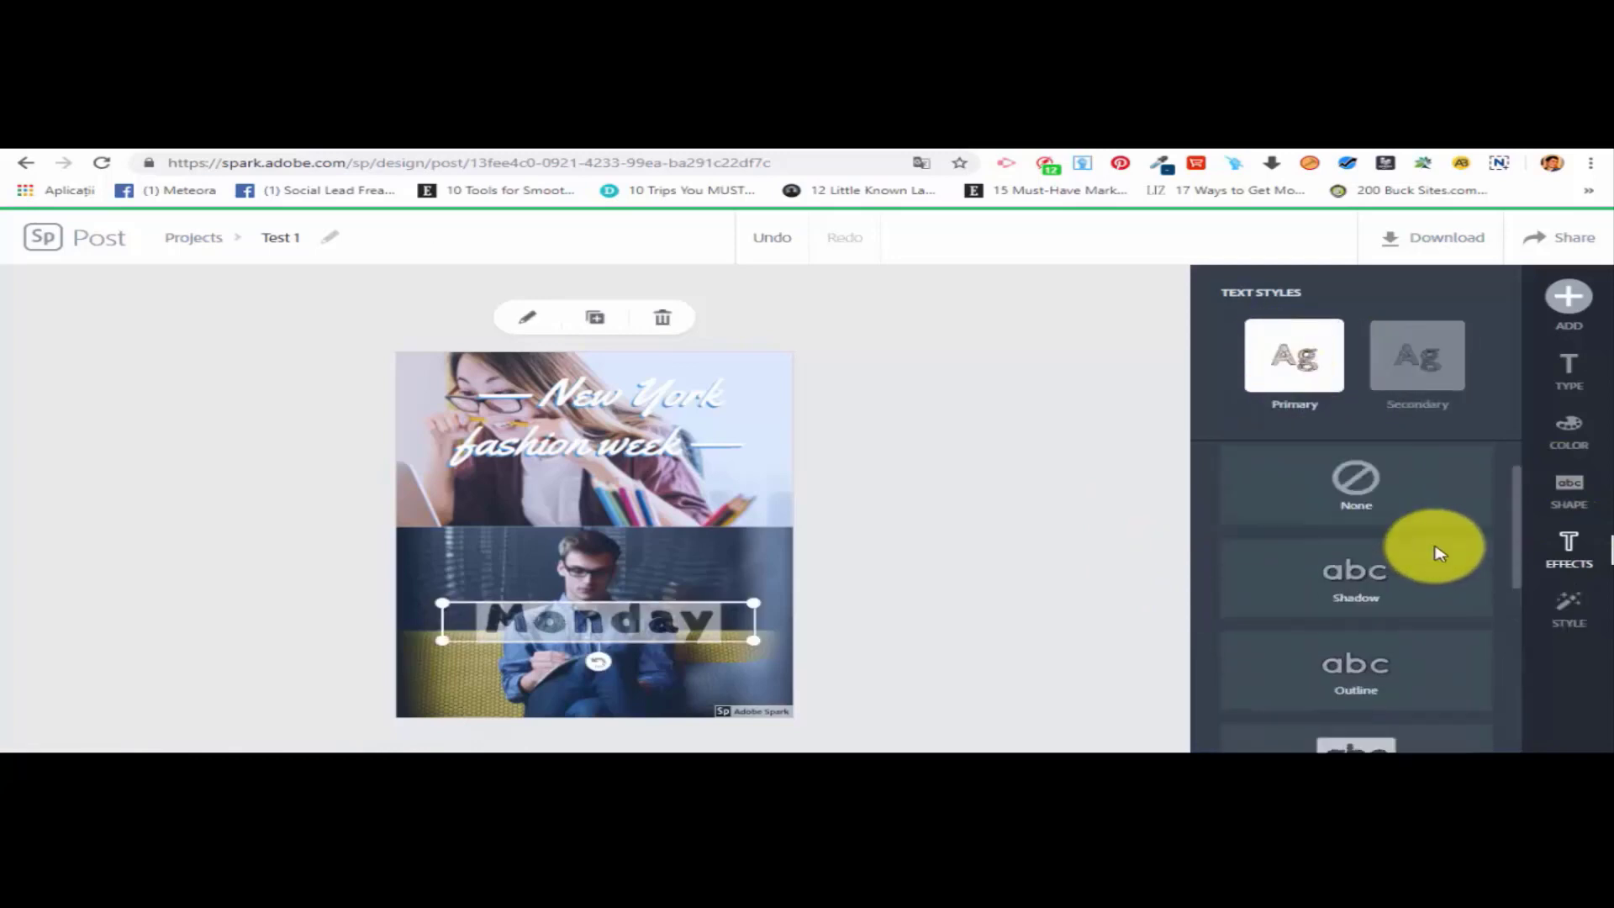
Try the gold and light blue colour pair on the Monday text and settle on the suggested blue and white pair.
click(1578, 433)
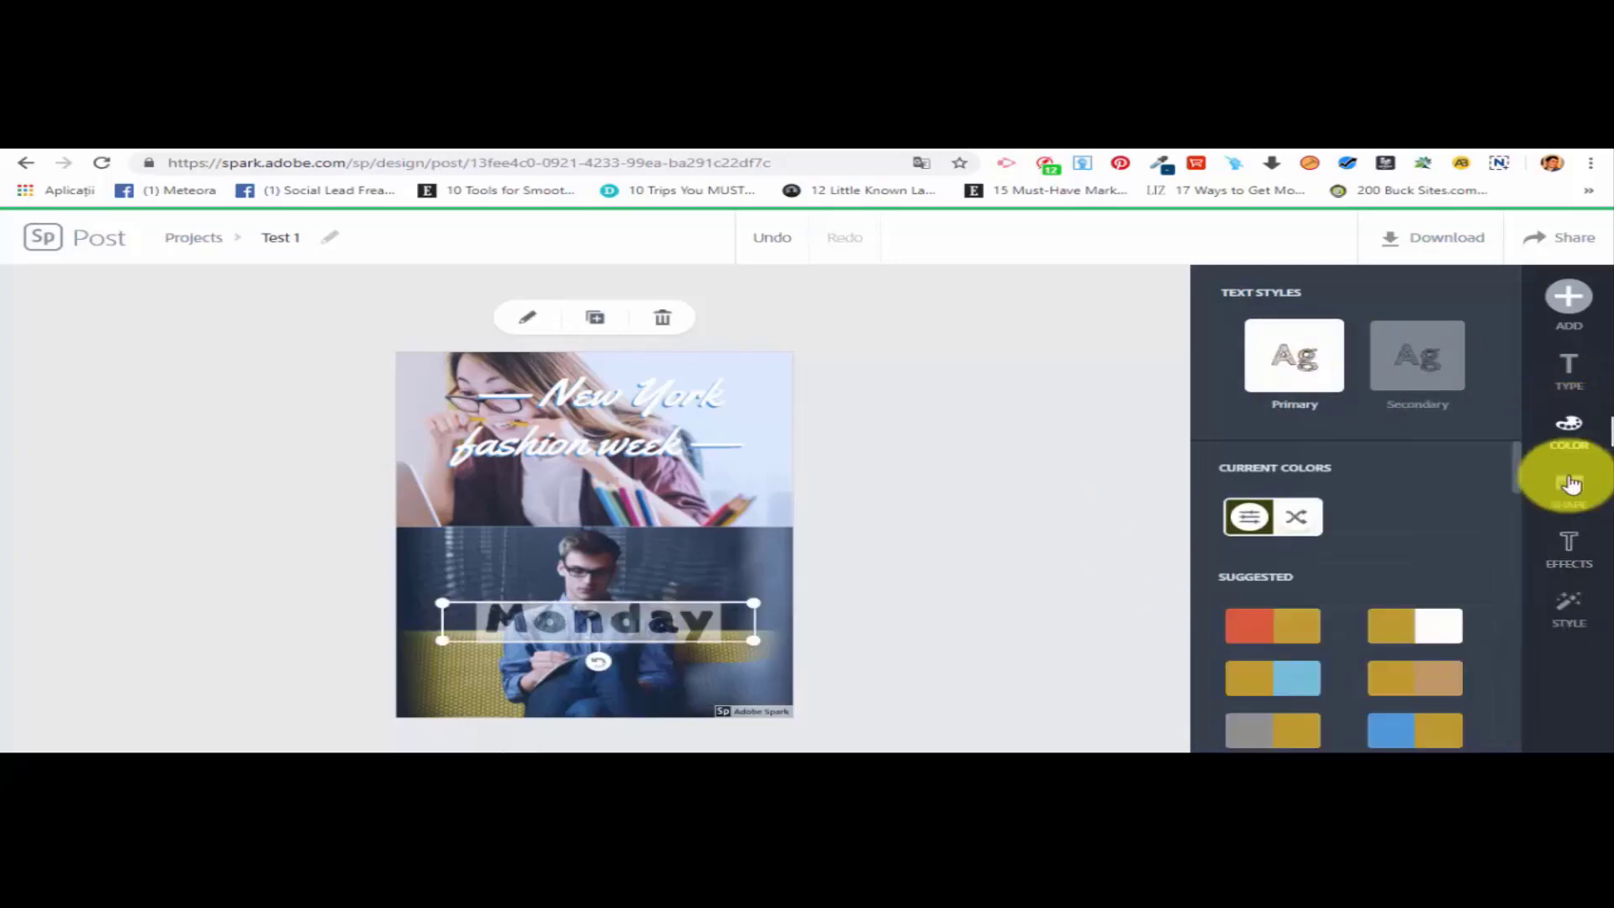
click(1303, 699)
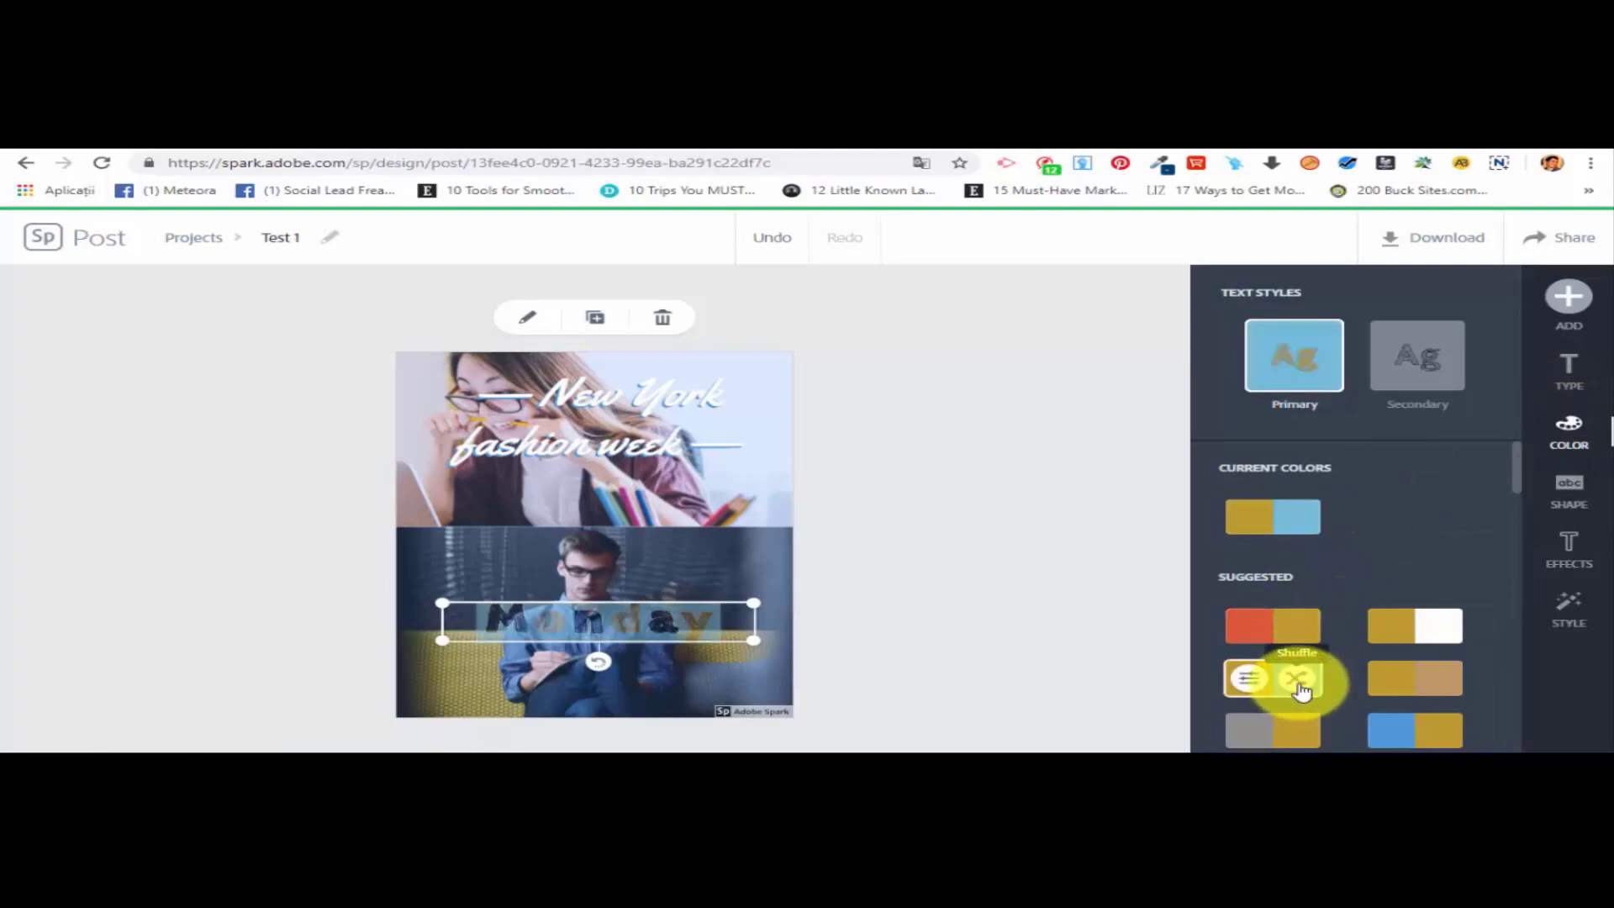
scroll(1294, 639, down, 2)
click(1289, 609)
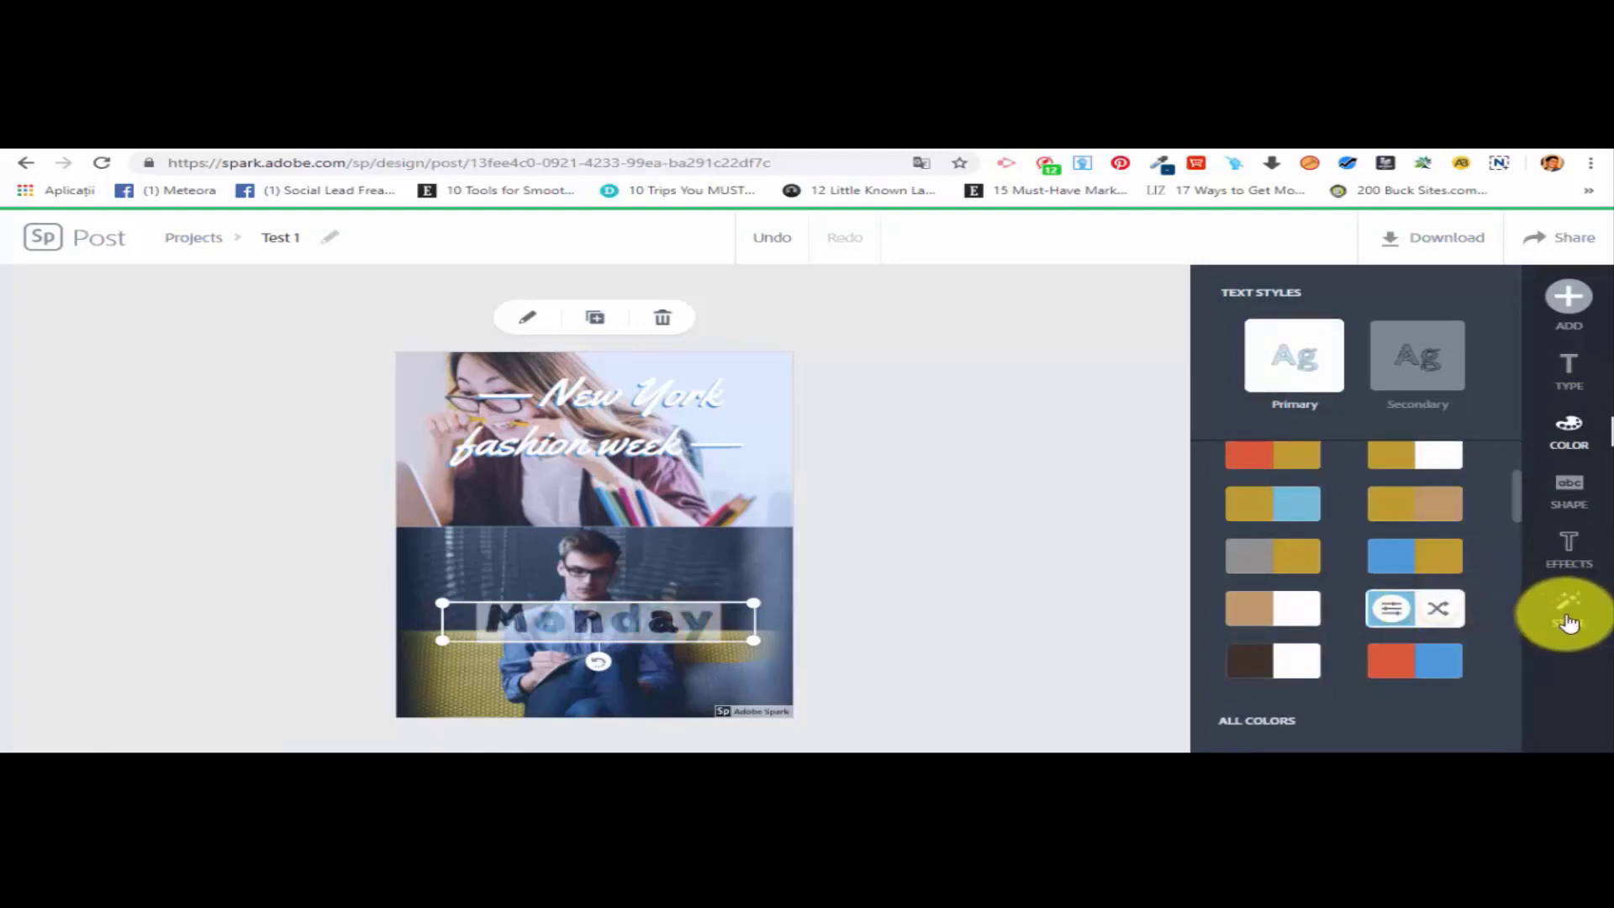
Go back over the text effects available for the recoloured Monday text, up to the None and Shadow options.
scroll(1361, 497, up, 2)
click(1566, 547)
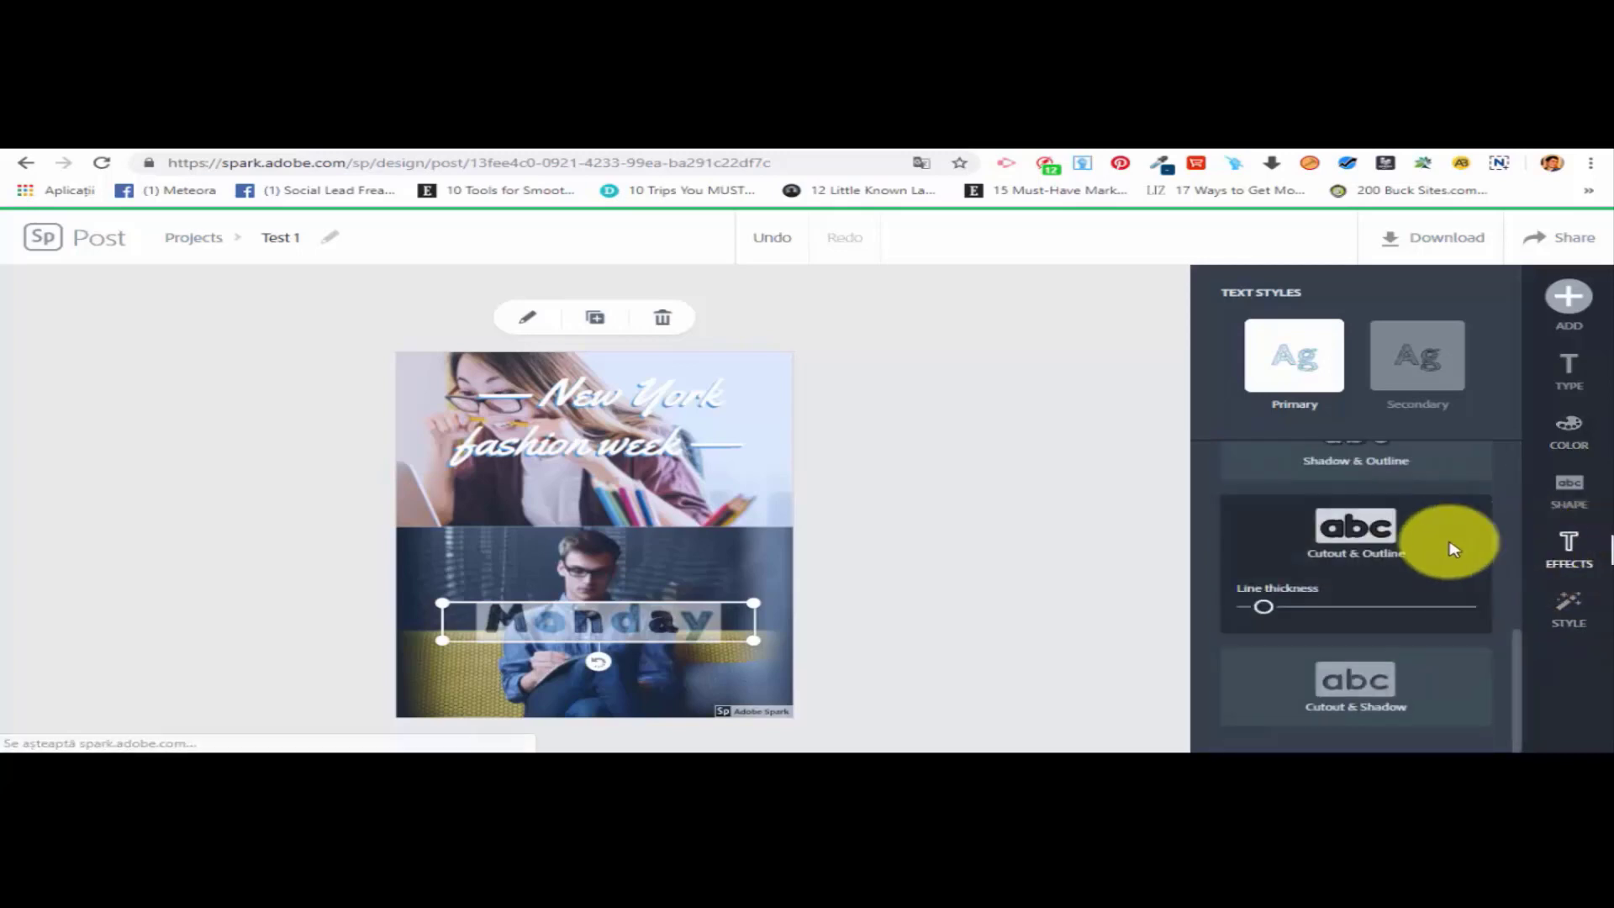
scroll(1441, 588, up, 5)
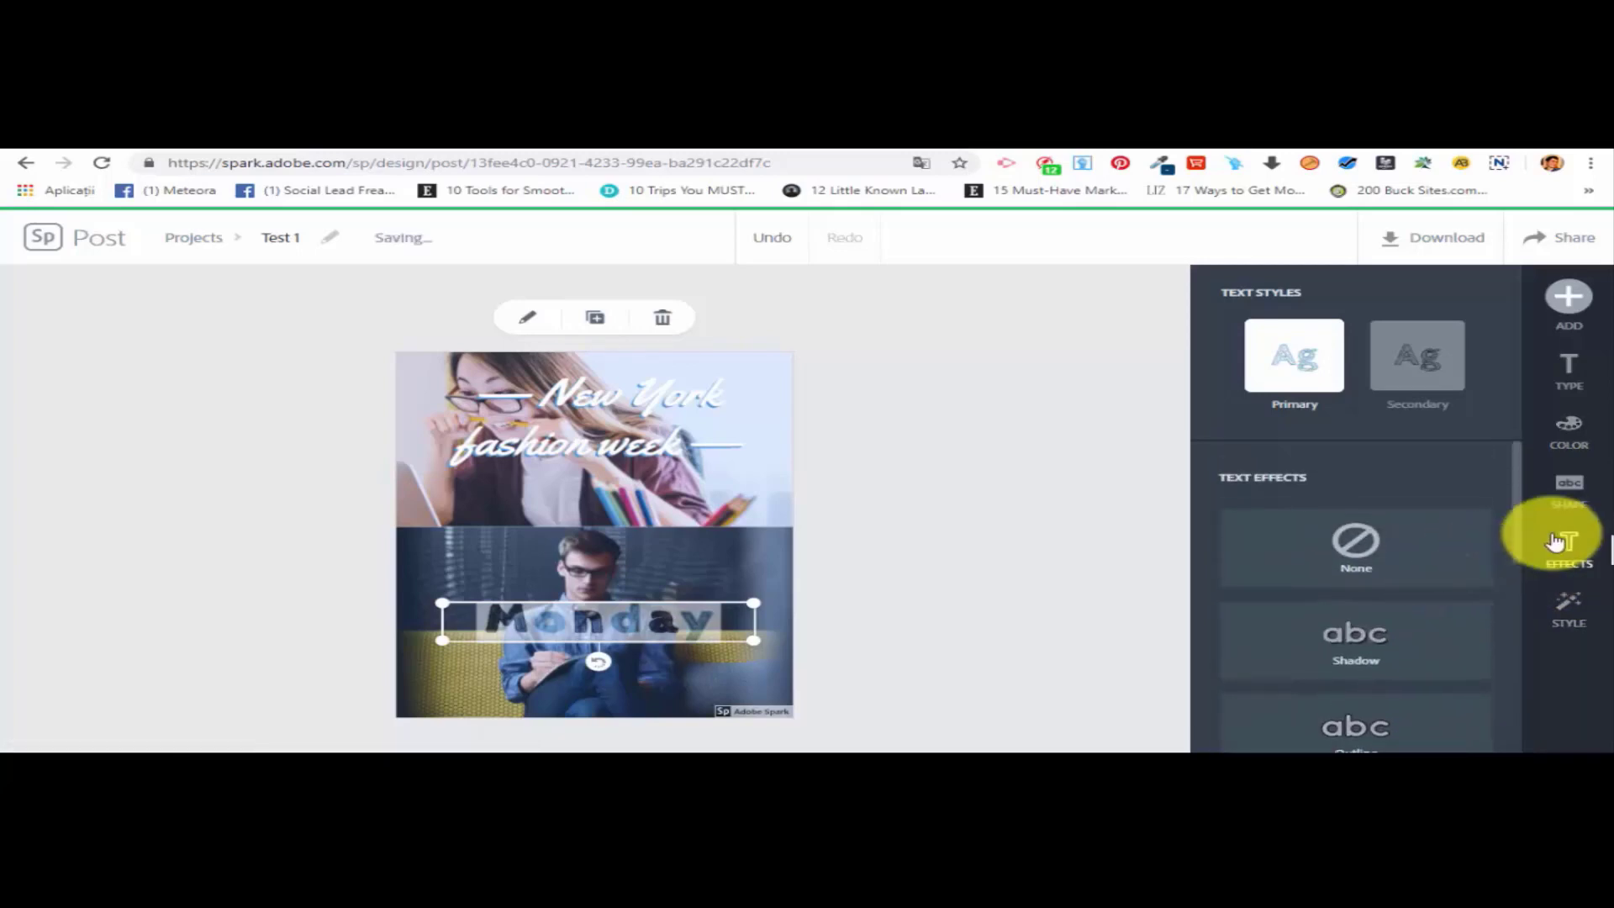
Raise the Monday text's opacity to the maximum and move the text down to the lower edge of the man's photo.
click(1556, 484)
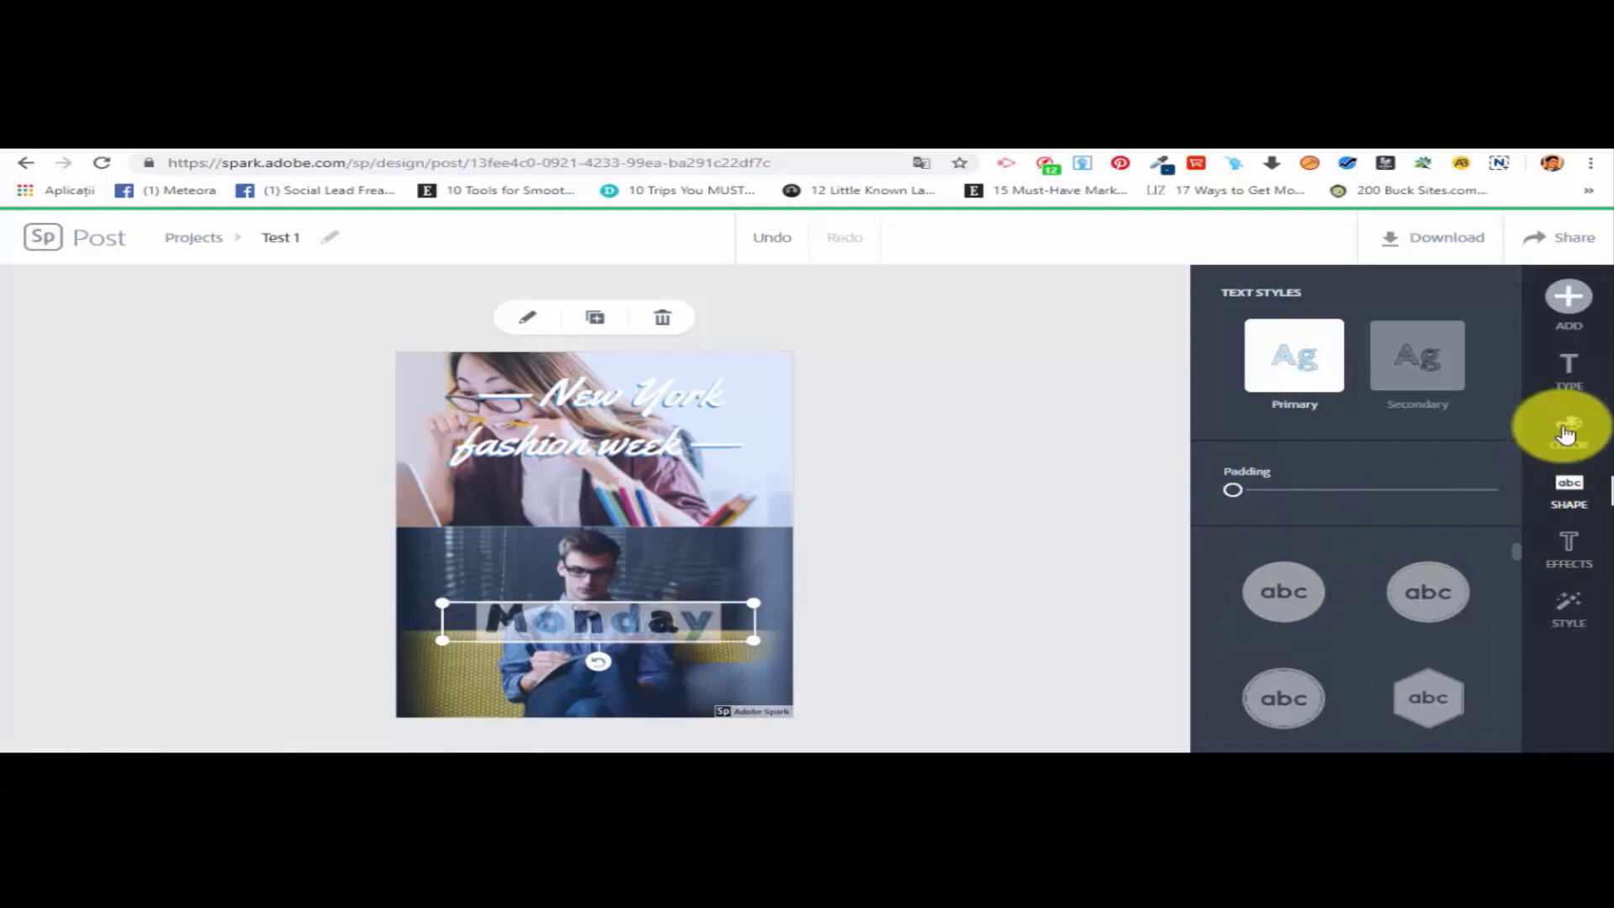
click(1559, 370)
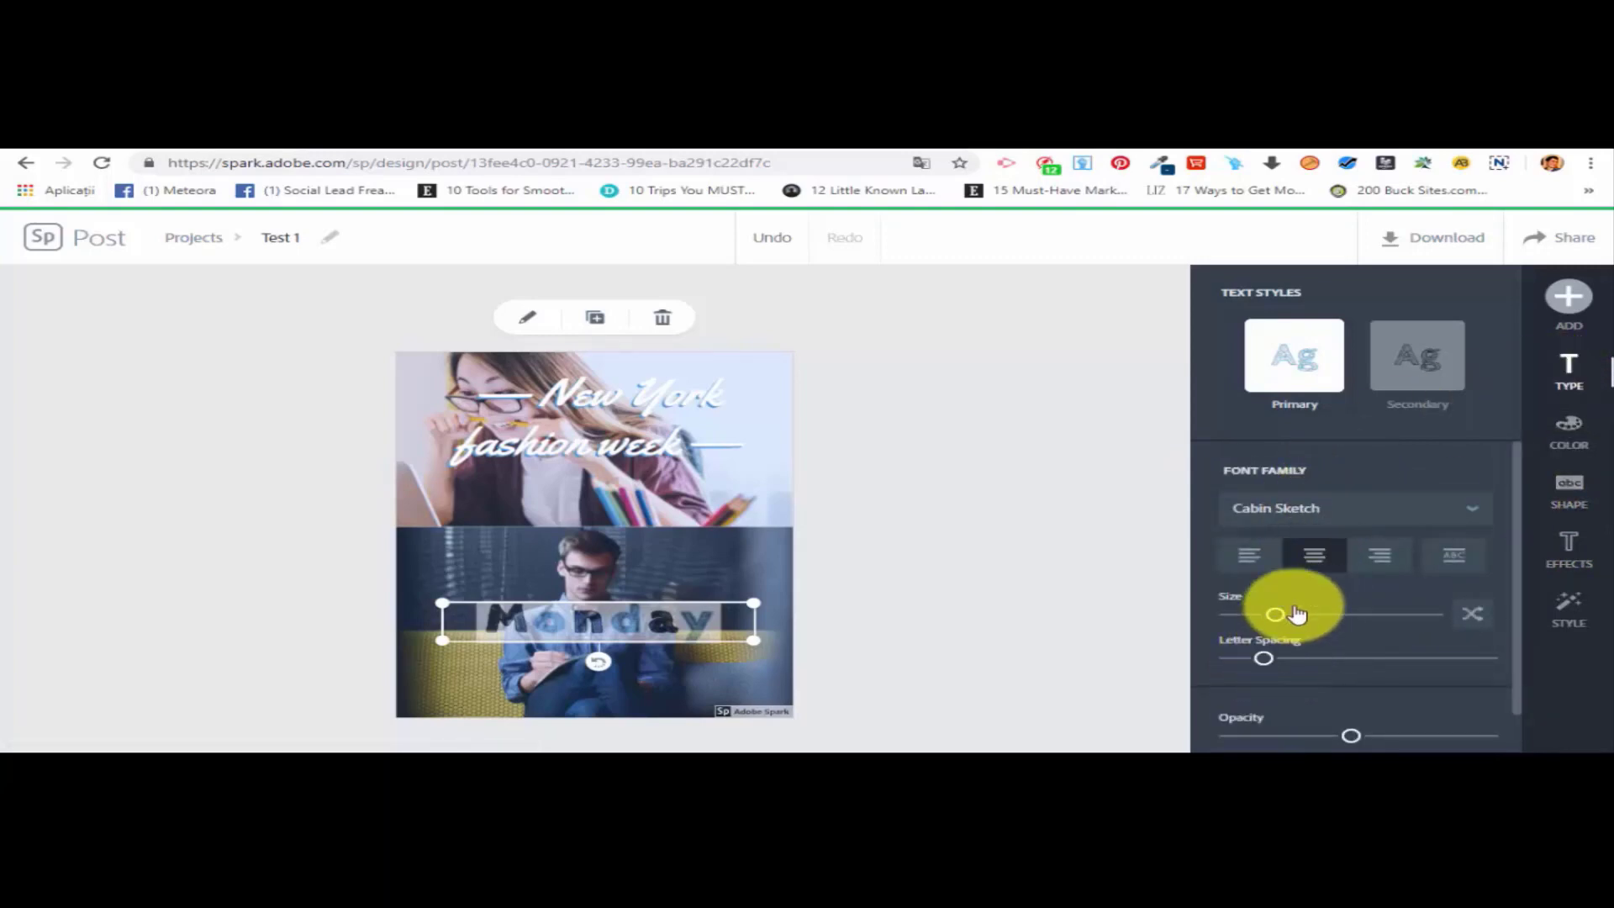
scroll(1297, 614, down, 1)
drag(1351, 690, 1549, 706)
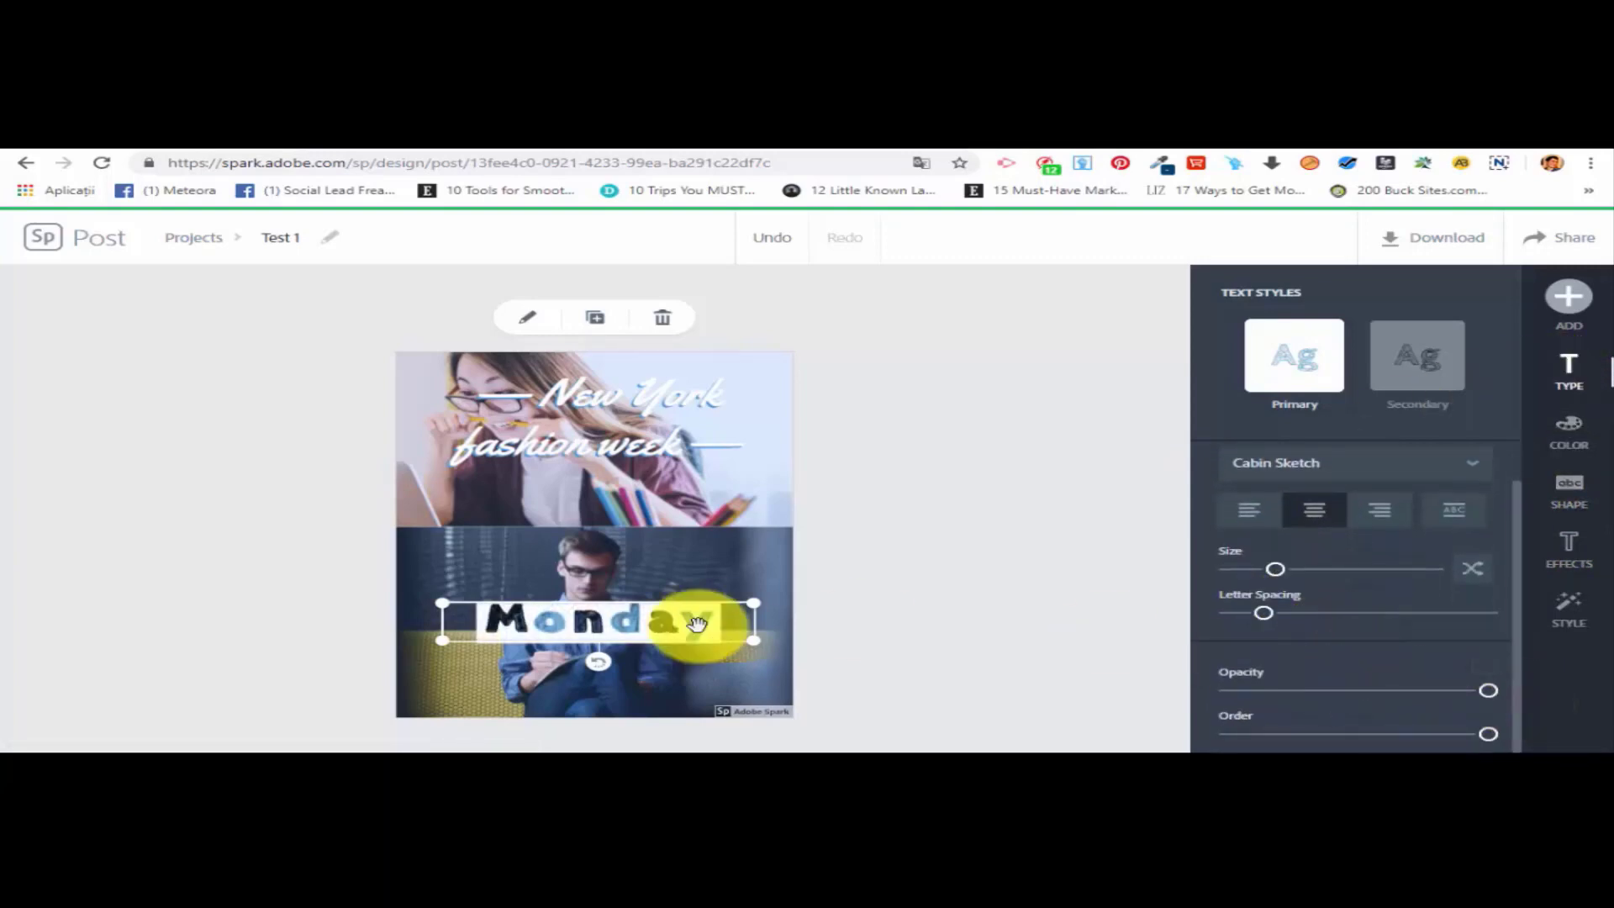
drag(689, 622, 664, 685)
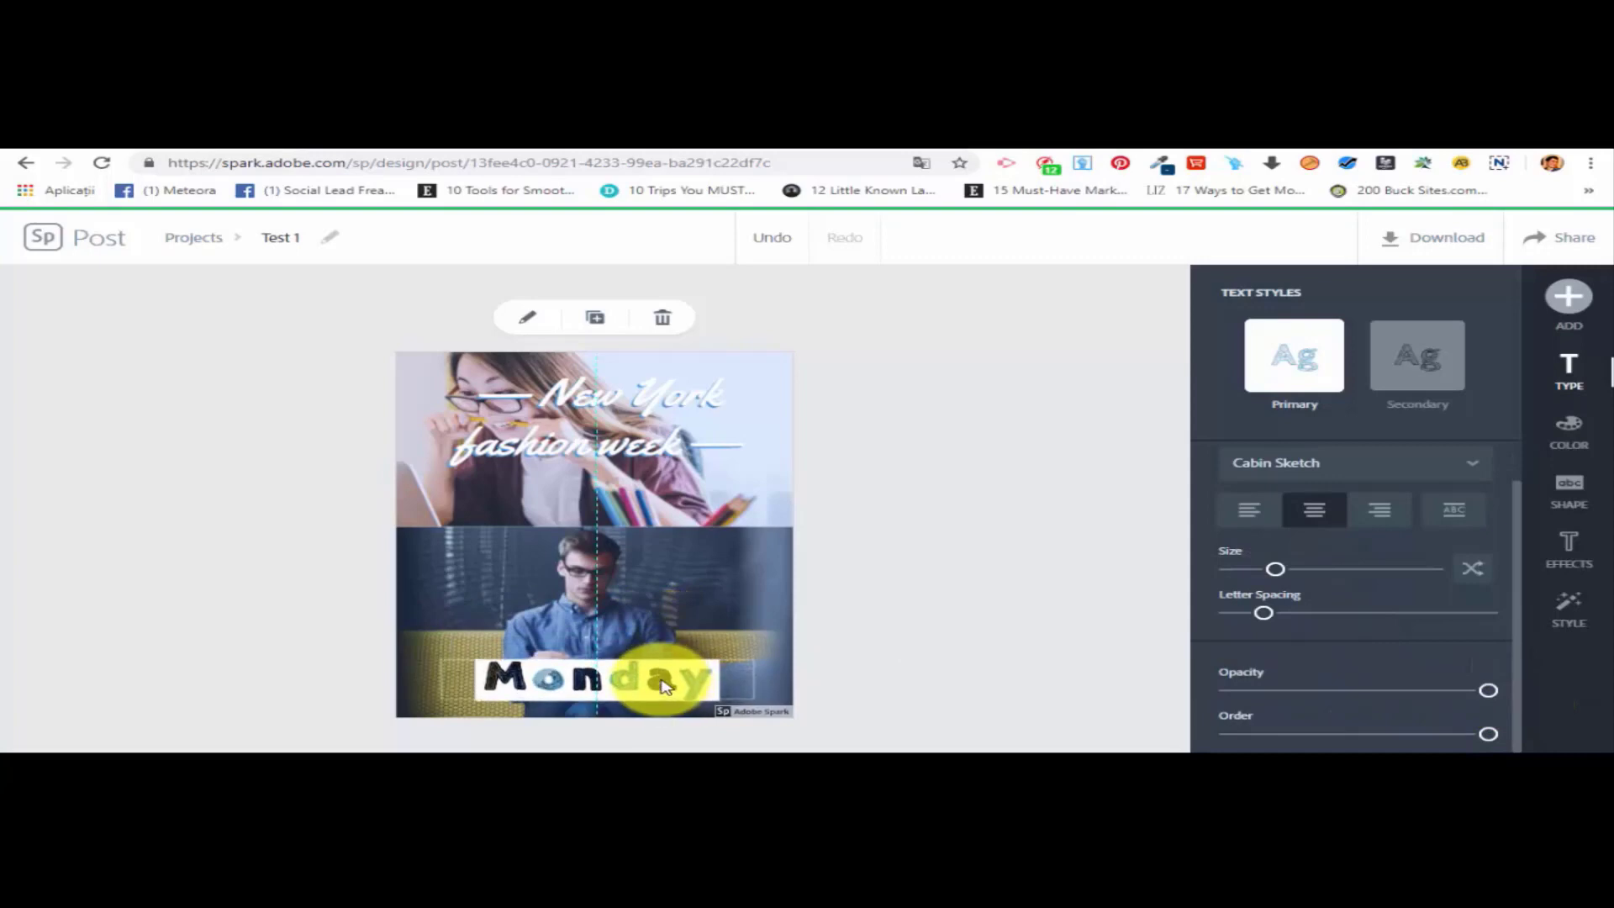
click(949, 677)
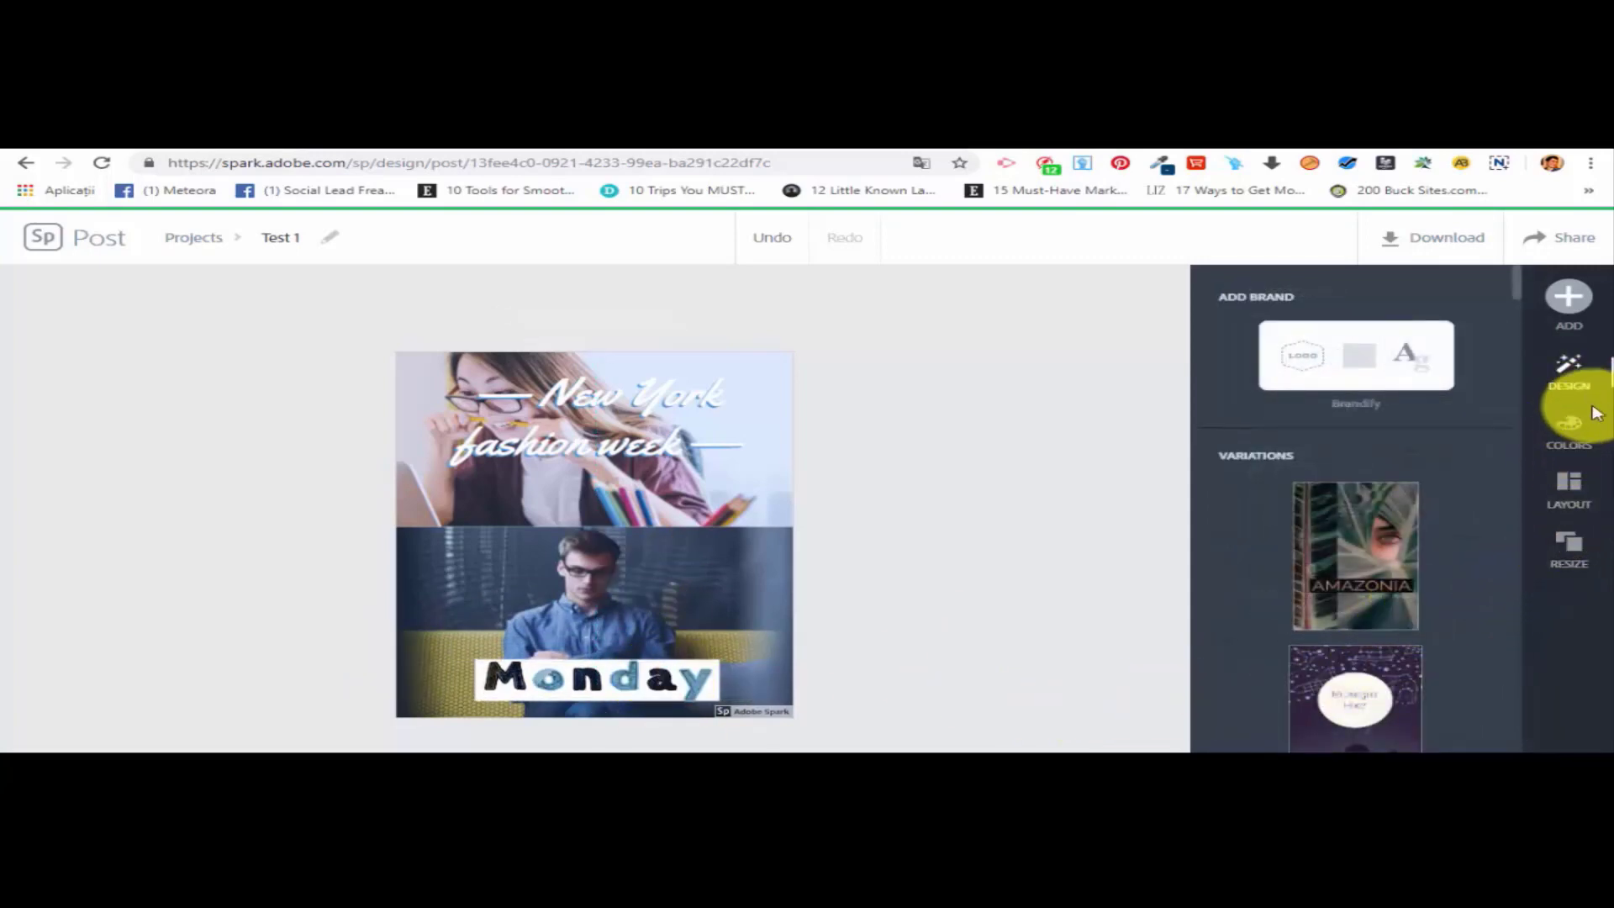
Search the icons for "arrow", add the curved left-pointing arrow and place it beside the man's head.
click(1567, 311)
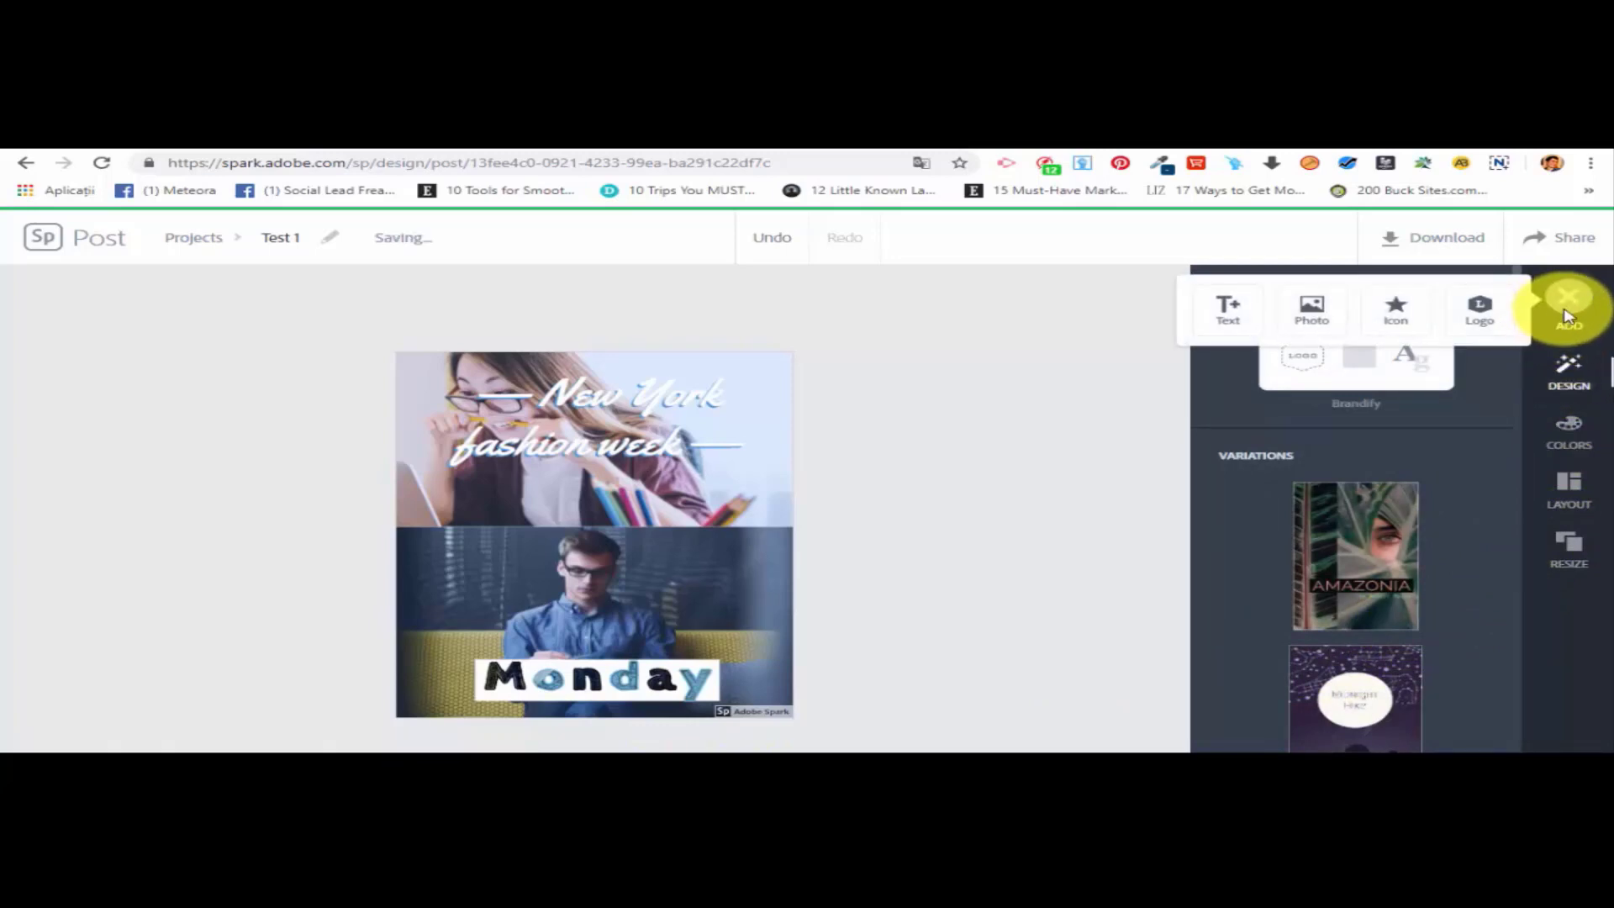
click(1399, 307)
text(arrow)
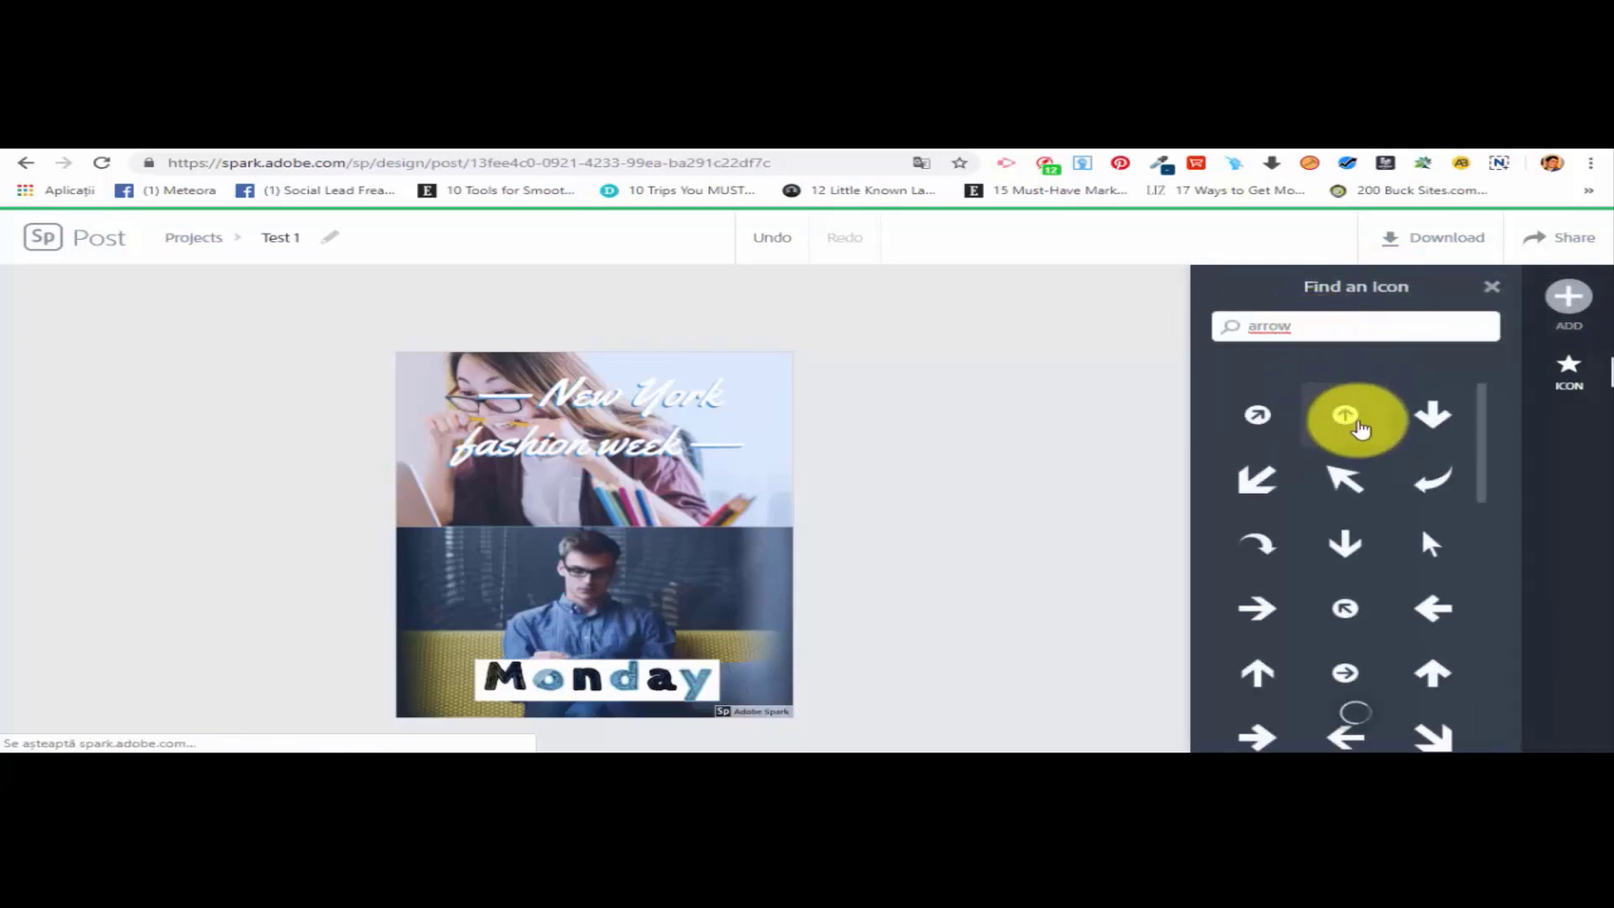
drag(1308, 330, 1147, 304)
key(BackSpace)
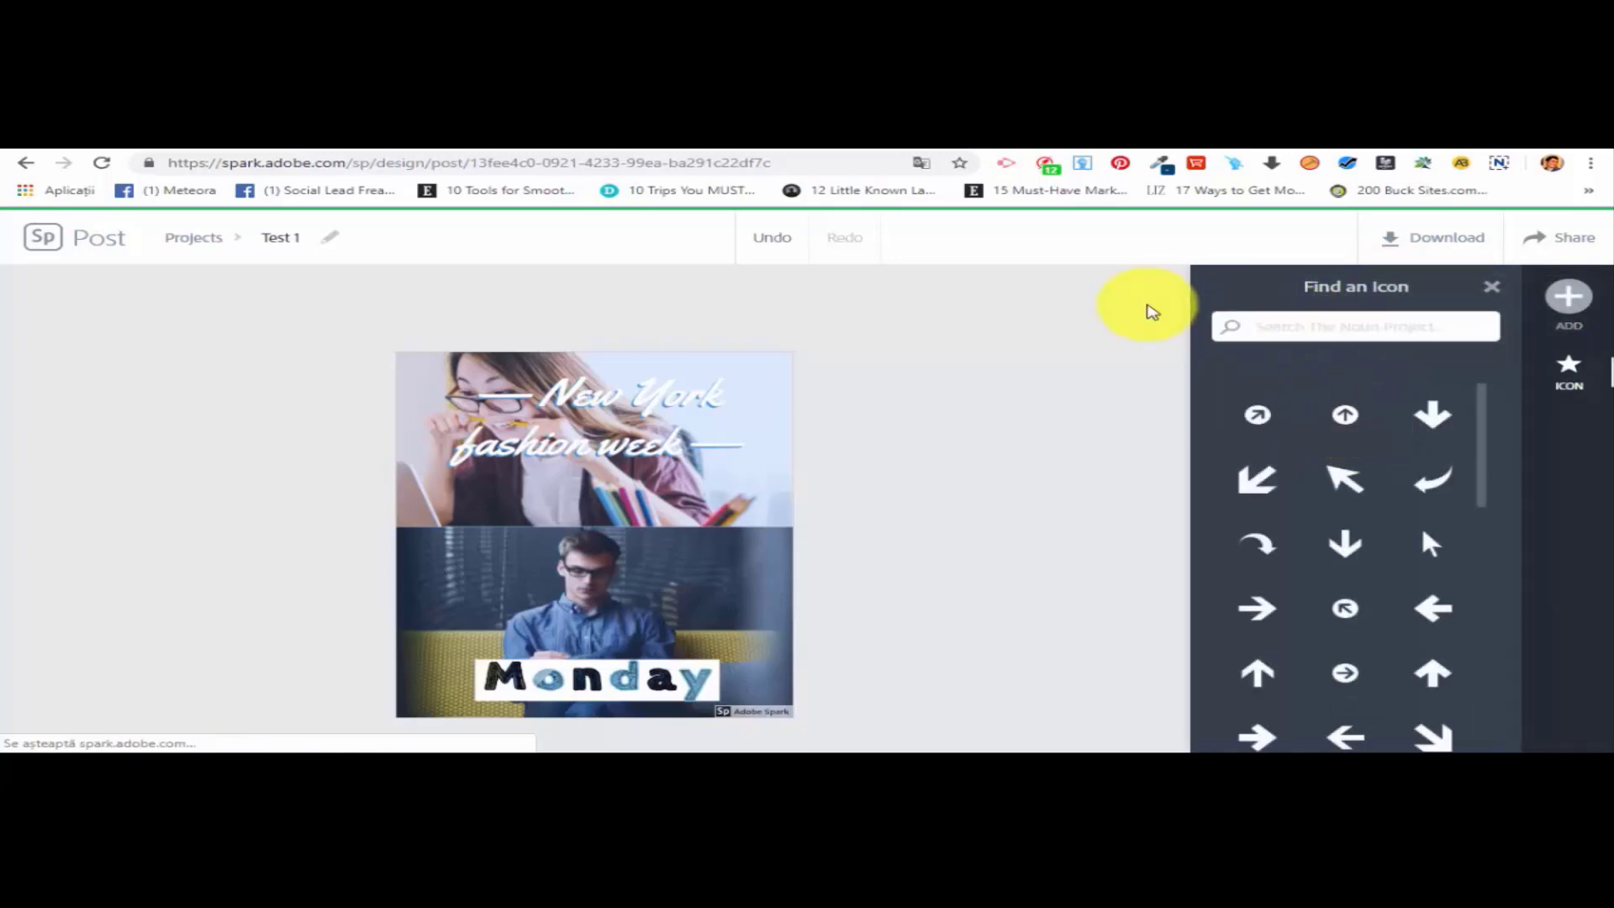
scroll(1440, 605, down, 3)
scroll(1437, 580, up, 3)
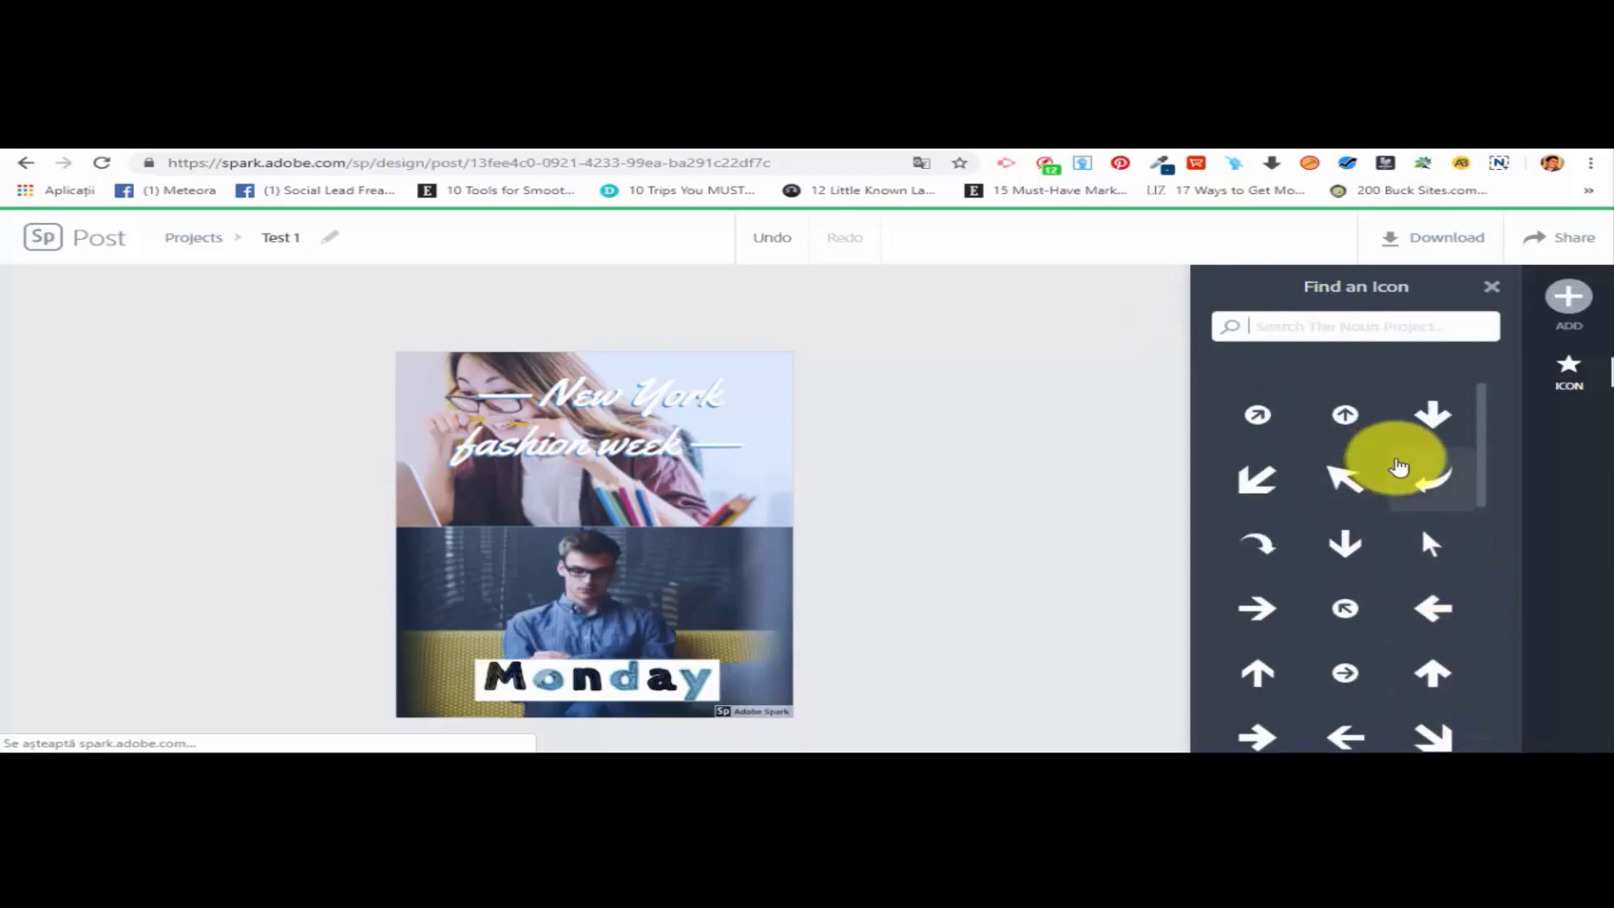
click(1398, 468)
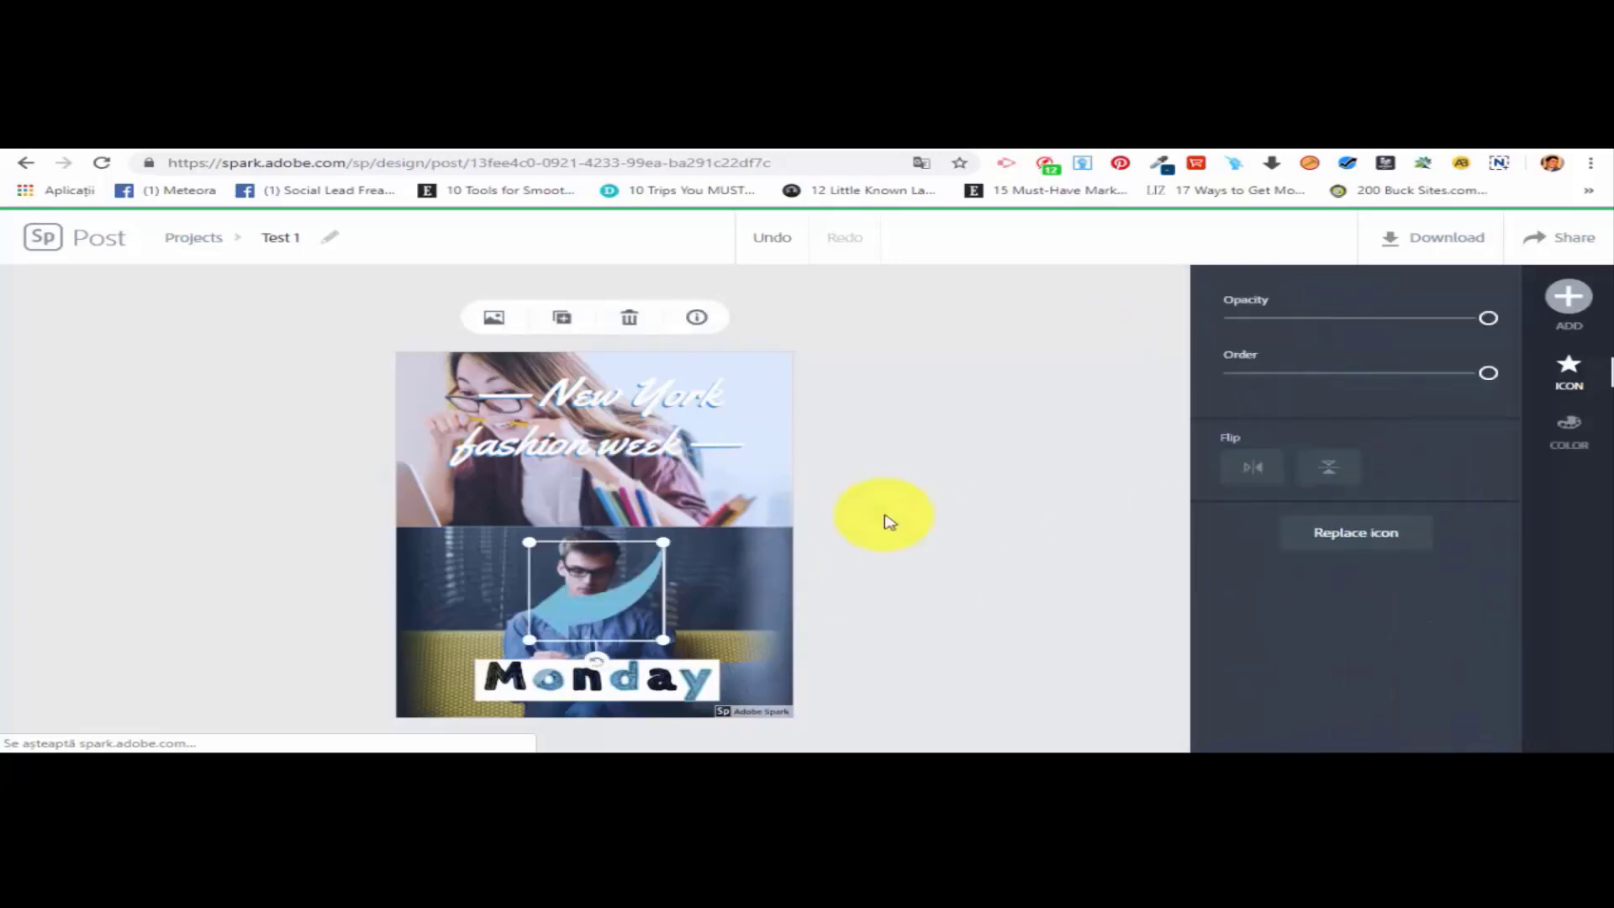
drag(619, 584, 745, 563)
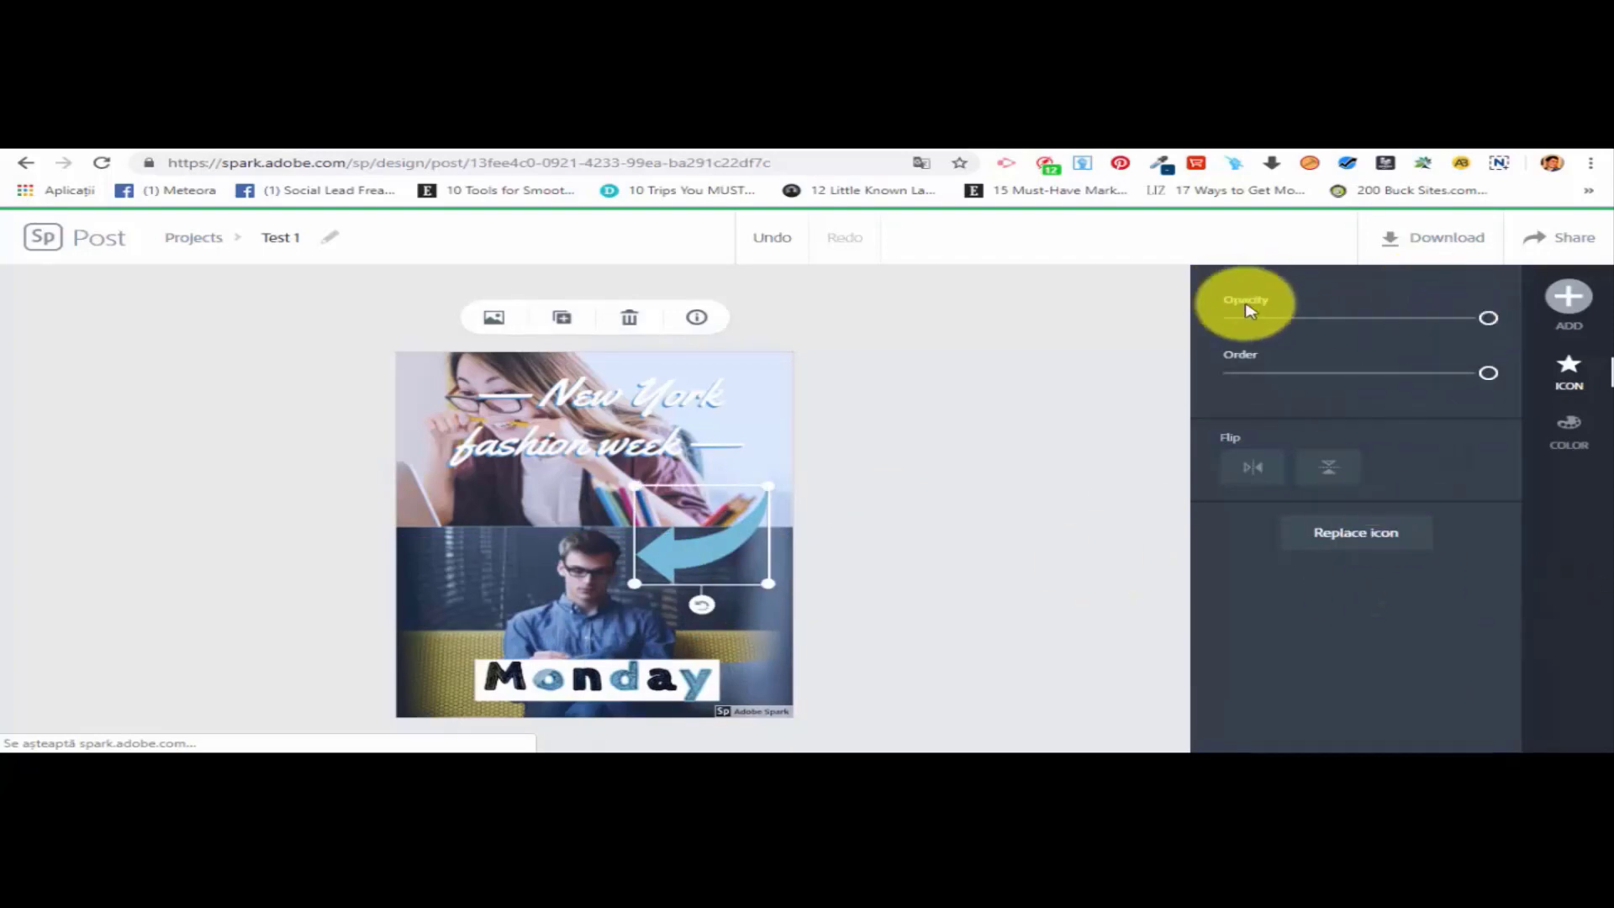
Try the suggested gold on the arrow icon, recolour it dark magenta from the full palette and deselect it.
click(1568, 433)
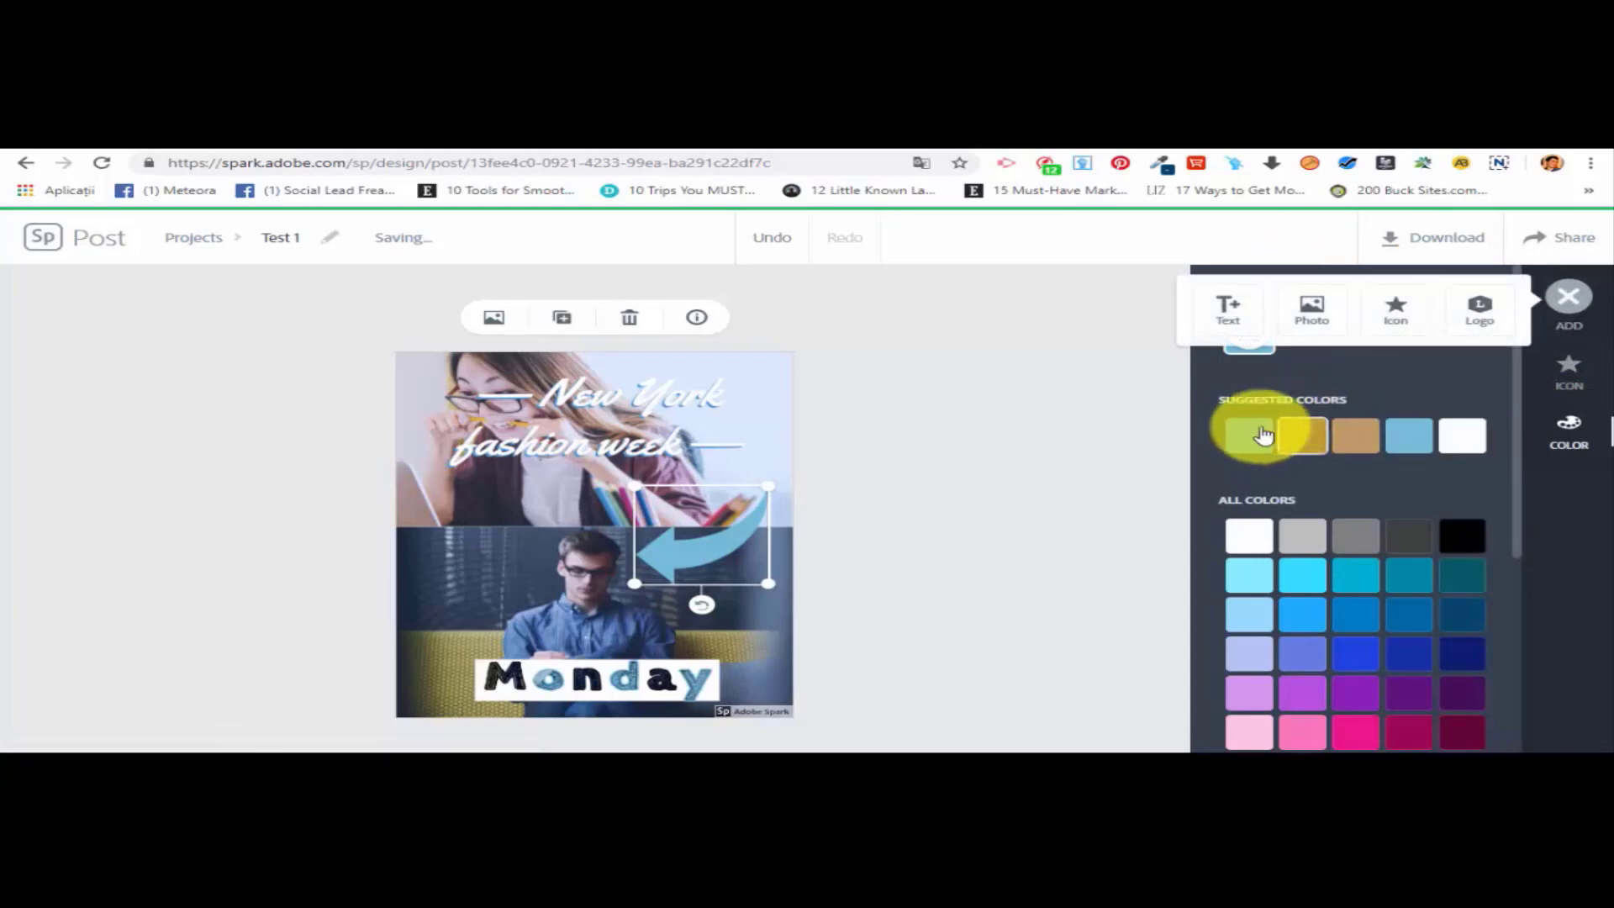
click(1303, 436)
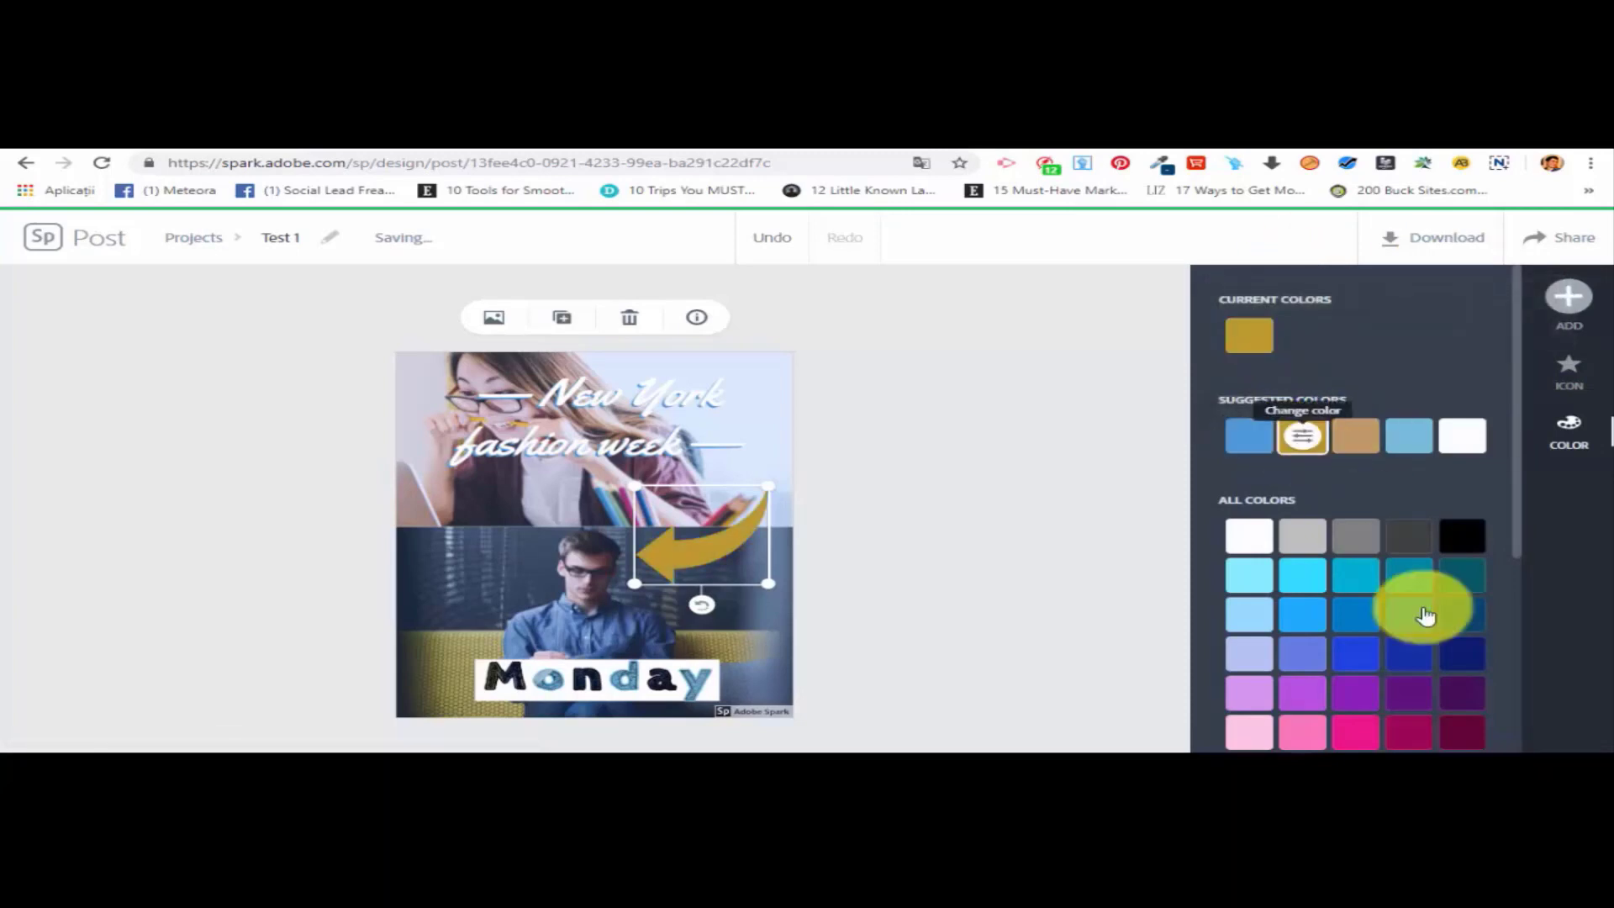
click(1403, 732)
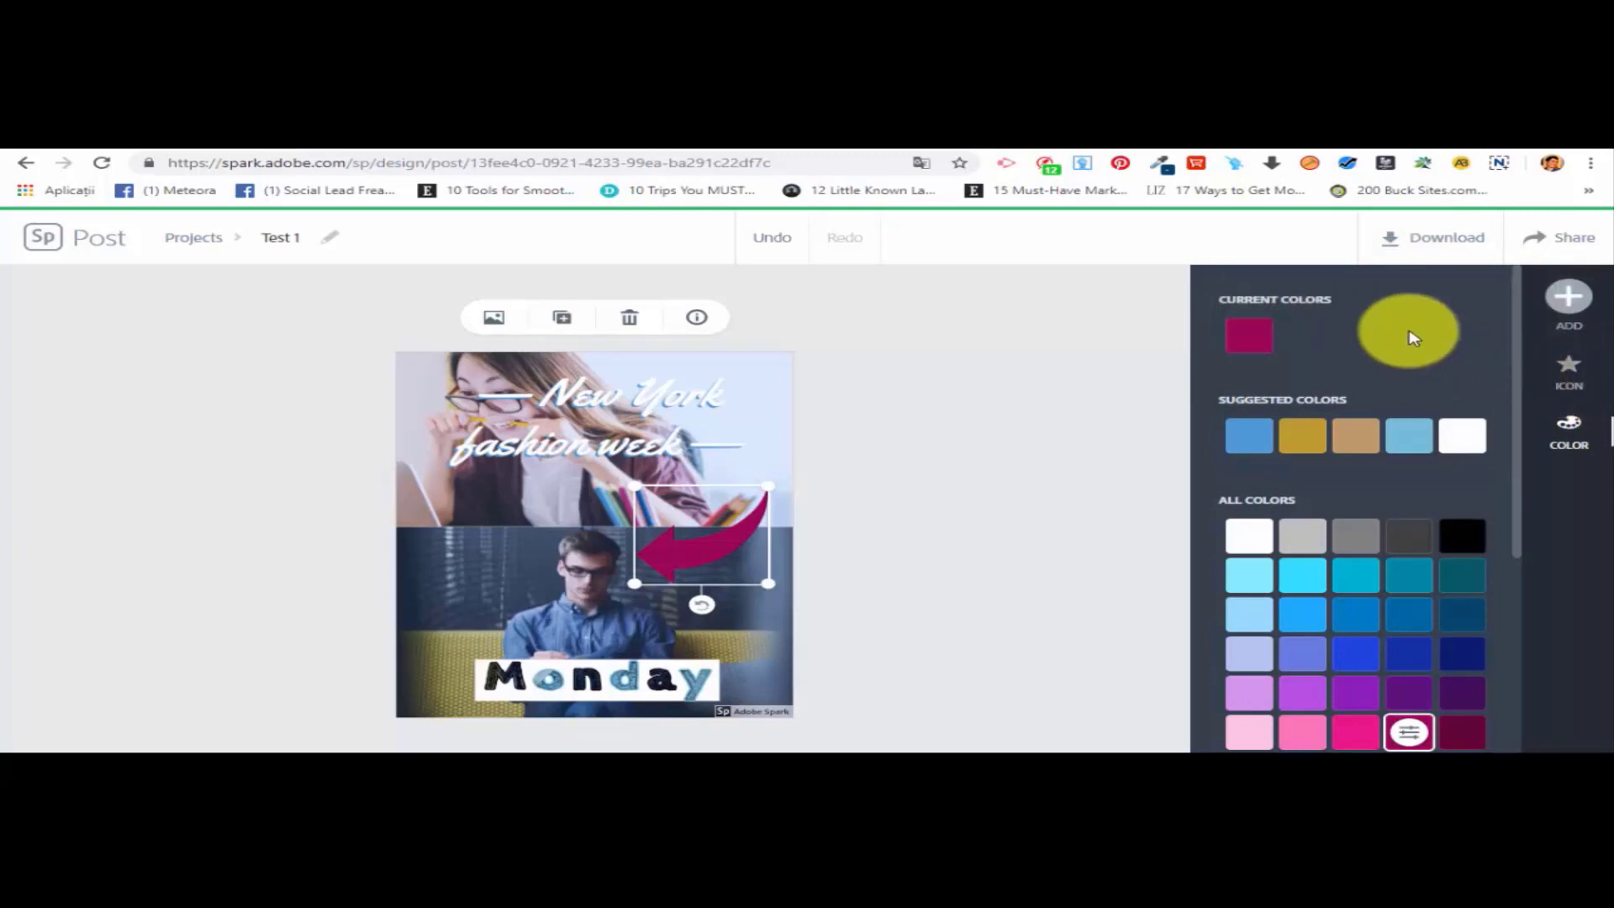
mouse_move(1567, 296)
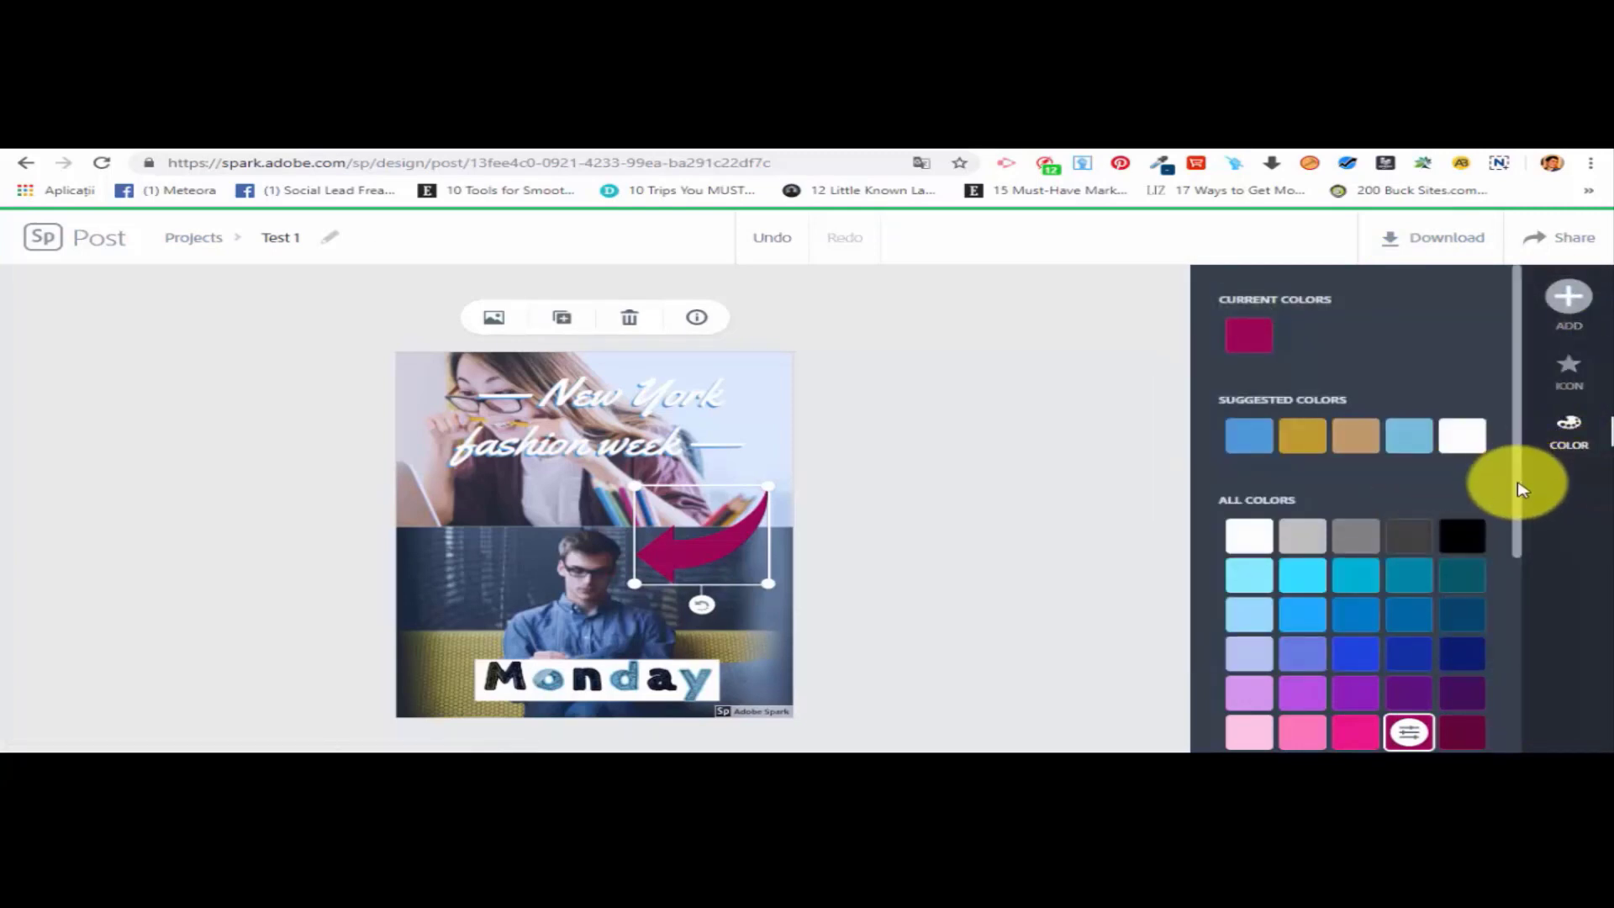
scroll(1504, 490, down, 2)
click(780, 382)
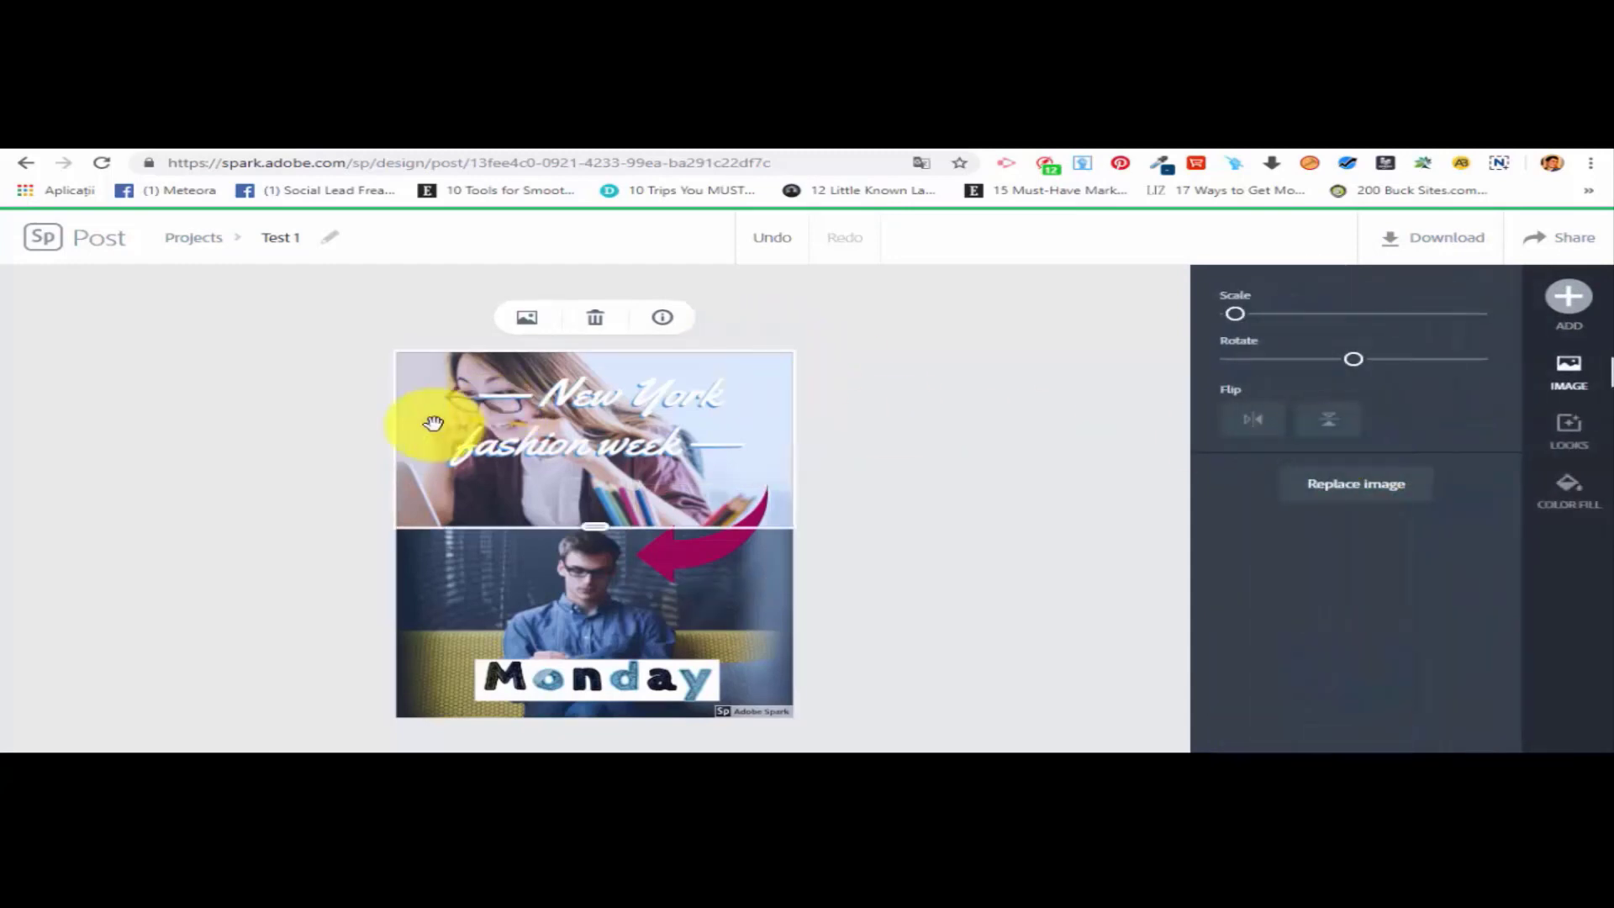
click(982, 568)
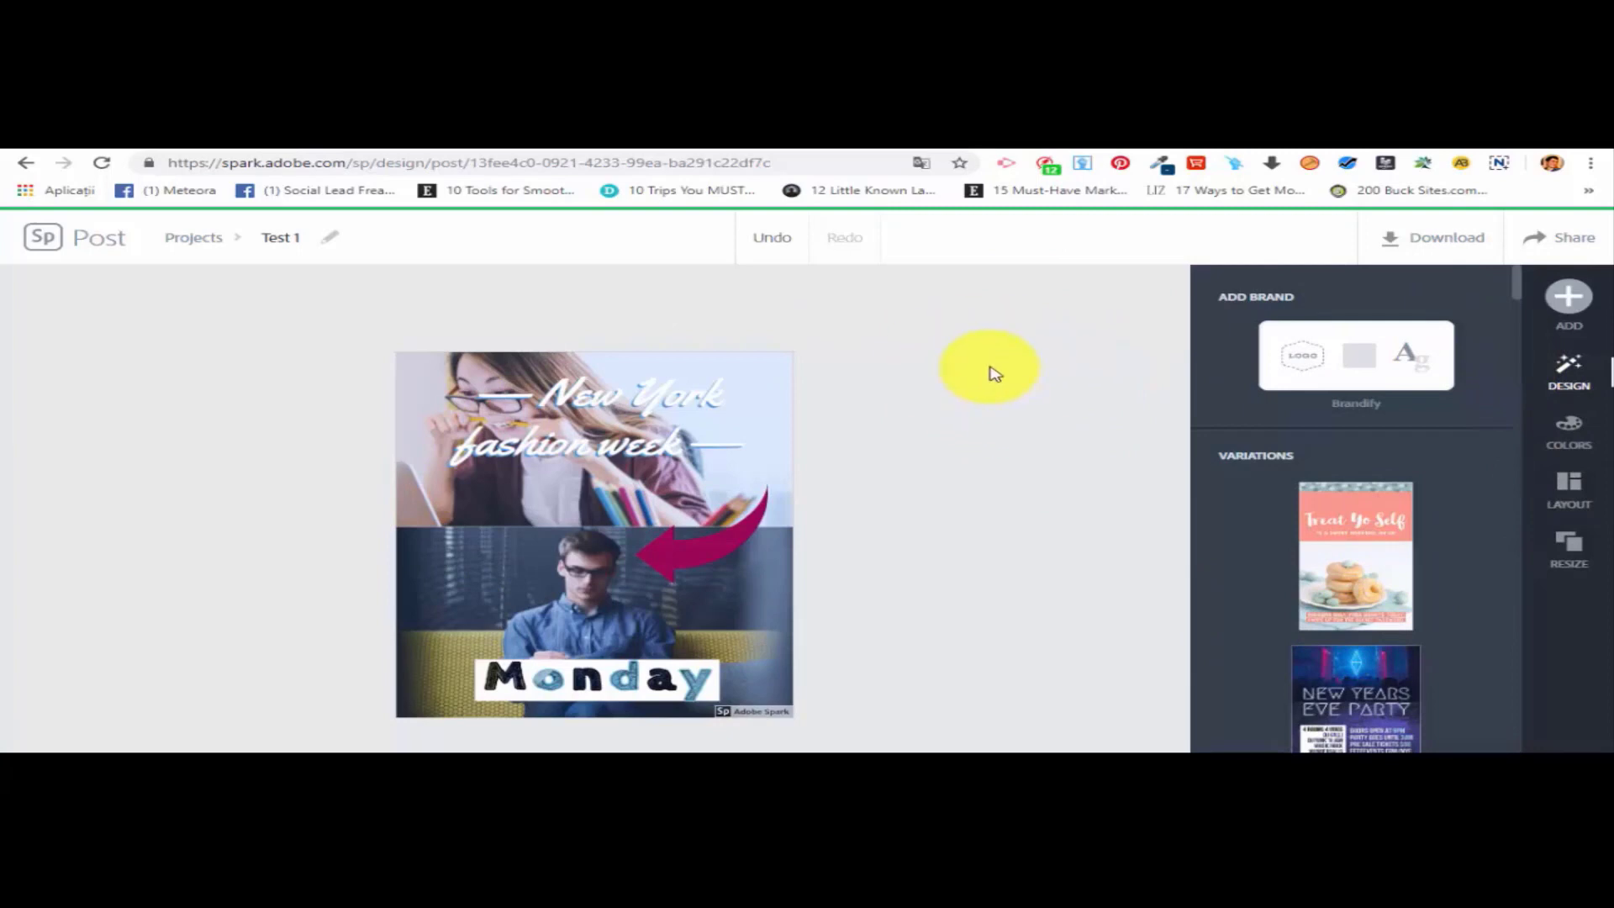
Examine the layout's border and cell spacing settings and browse the decorative colour palettes for the post.
click(1569, 498)
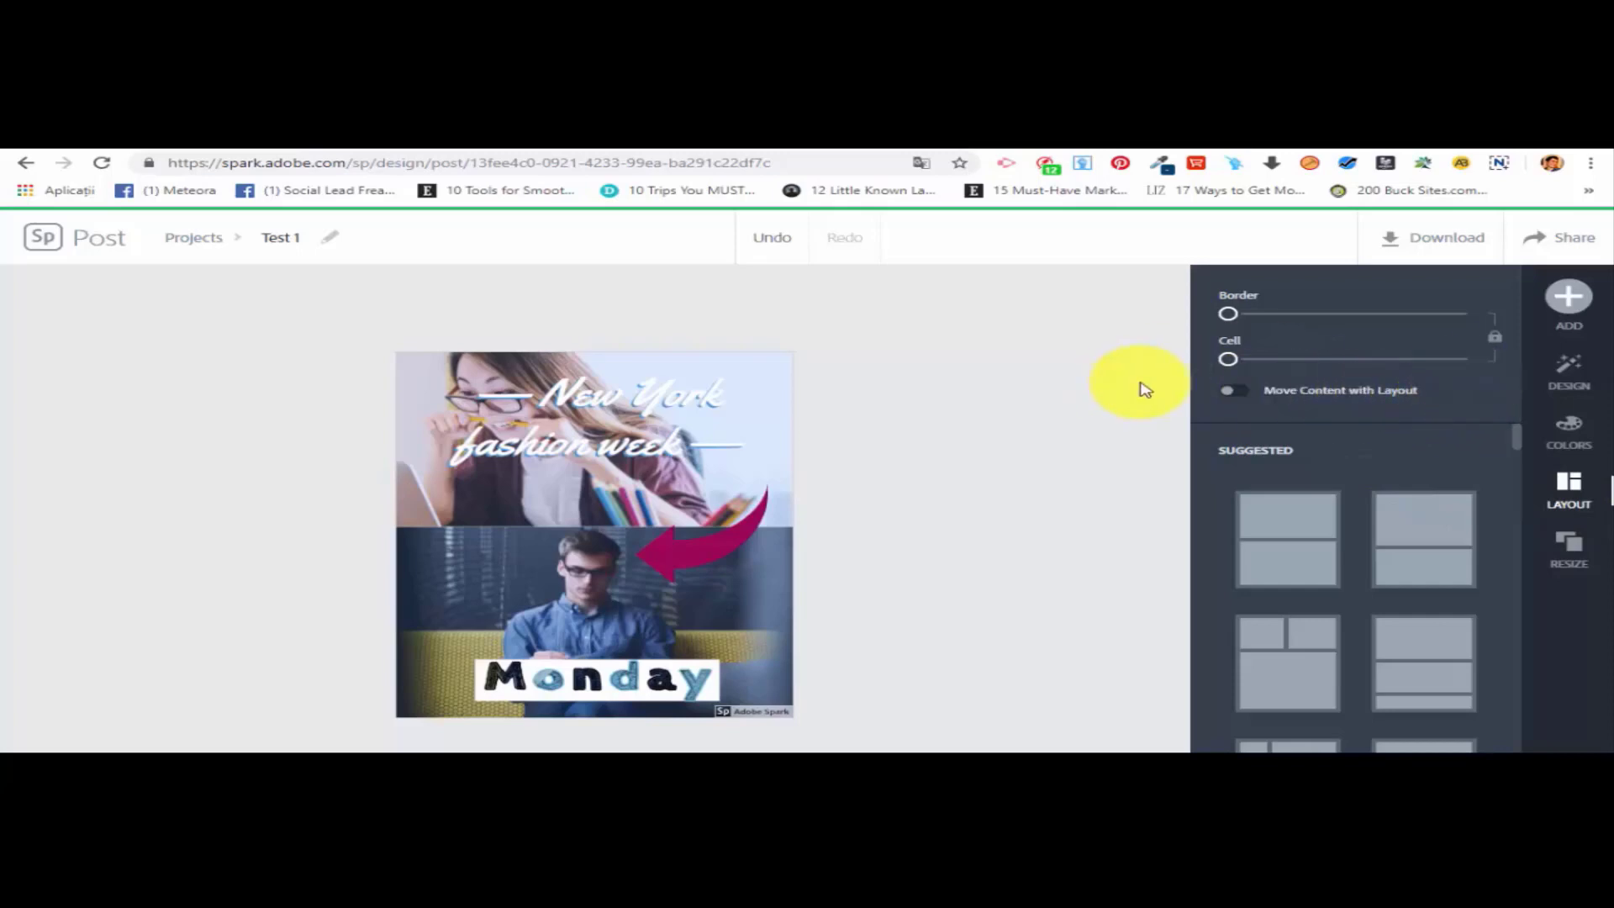
mouse_move(1233, 313)
mouse_down()
mouse_move(1285, 325)
mouse_move(1227, 332)
mouse_up()
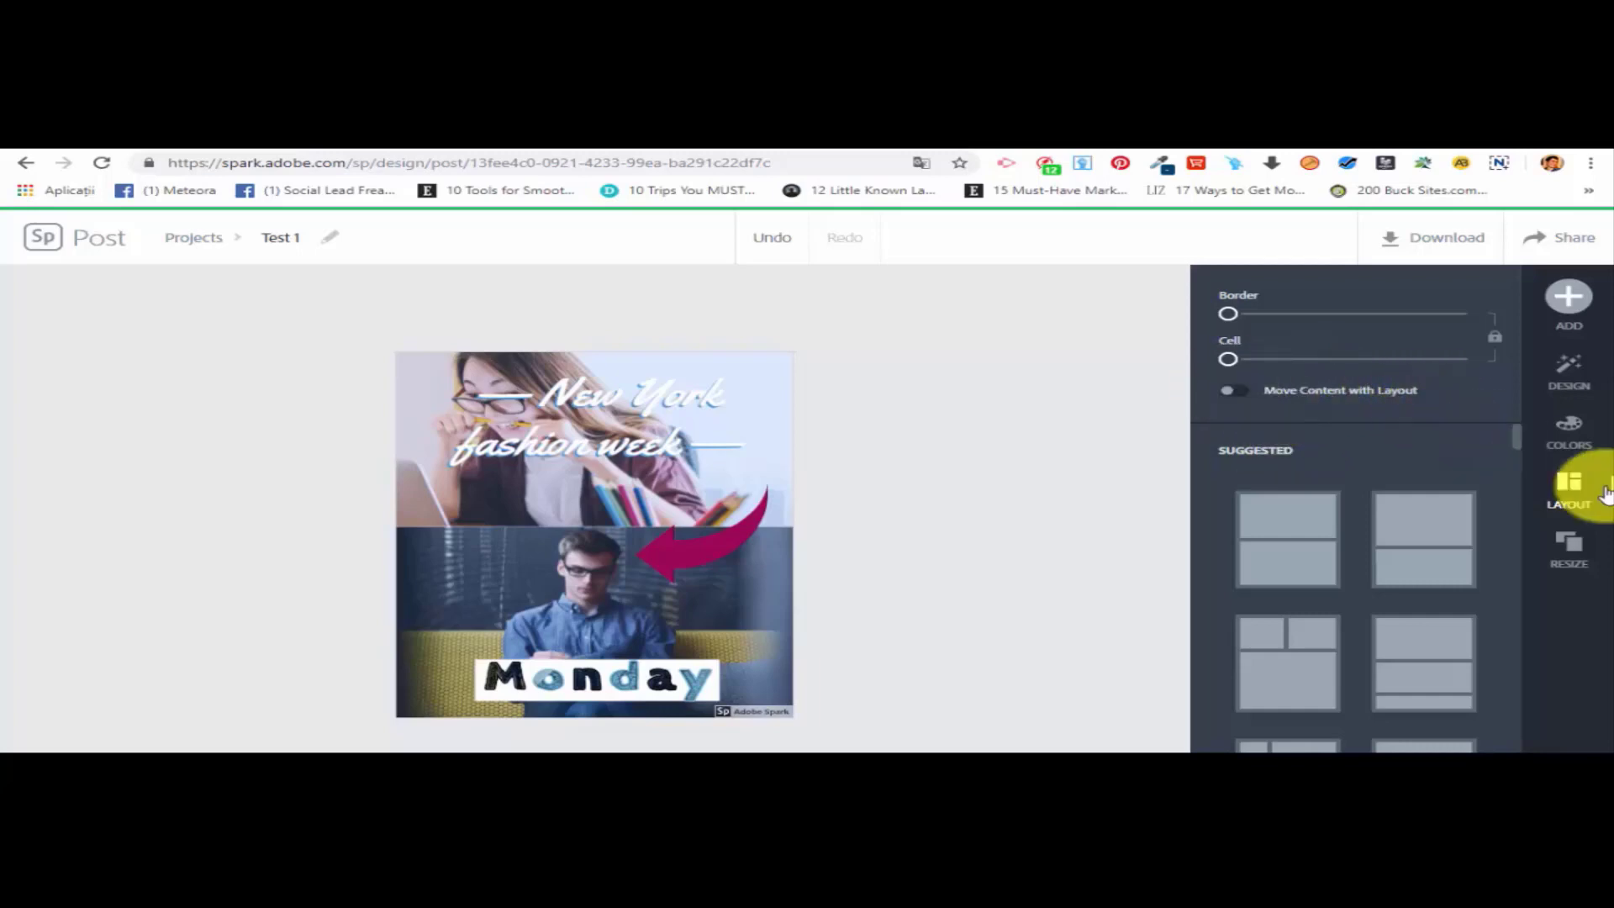
click(1544, 436)
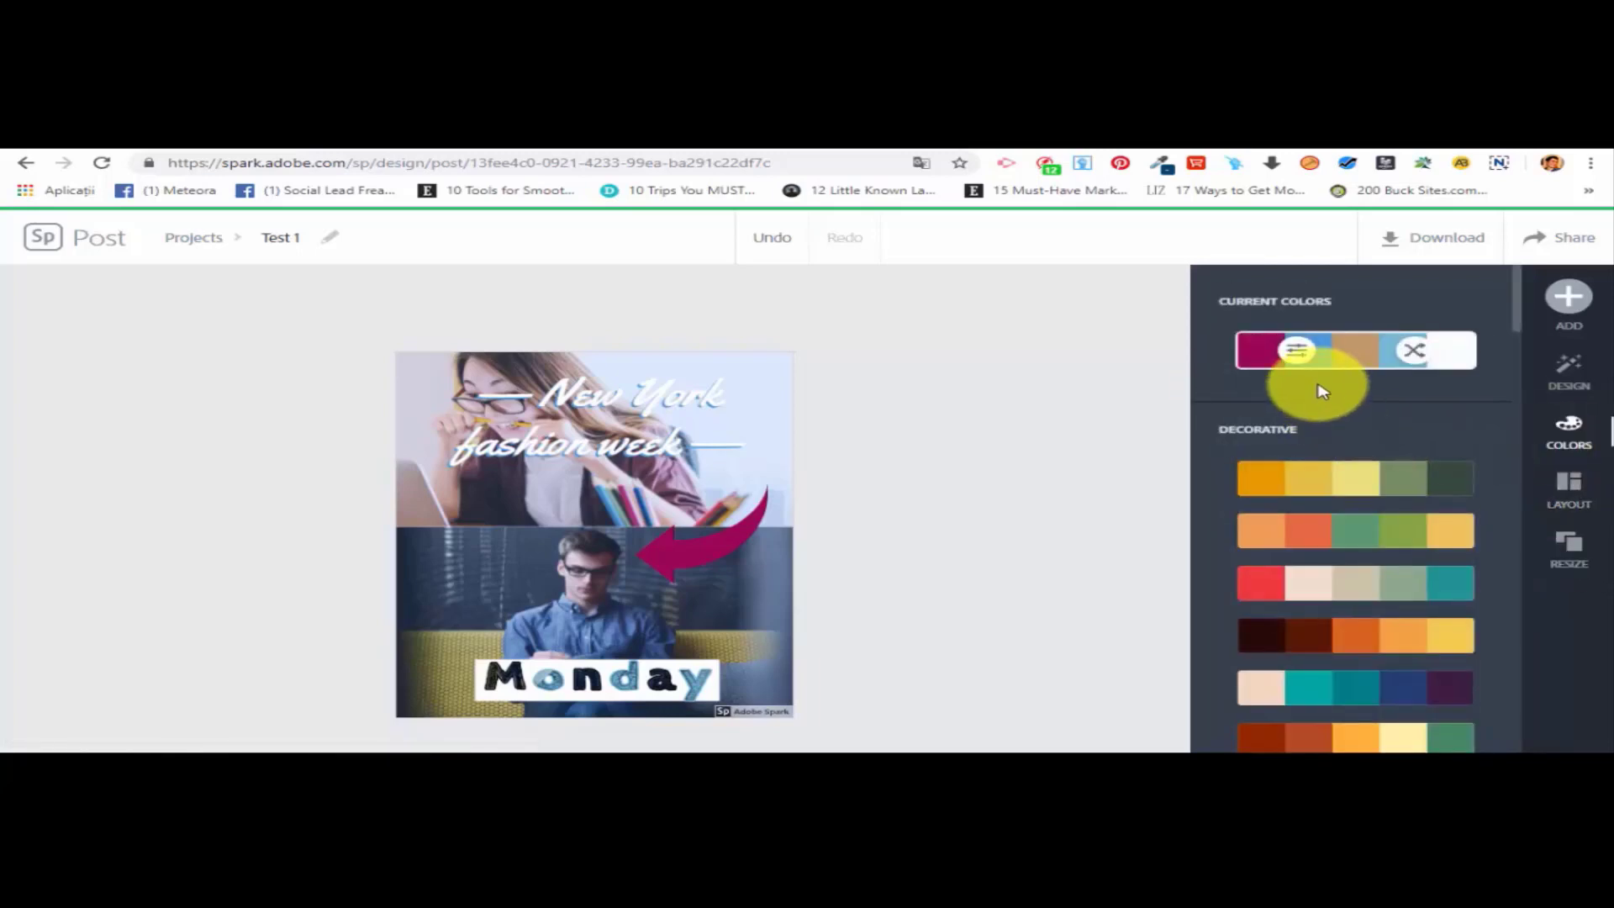
scroll(1311, 389, down, 2)
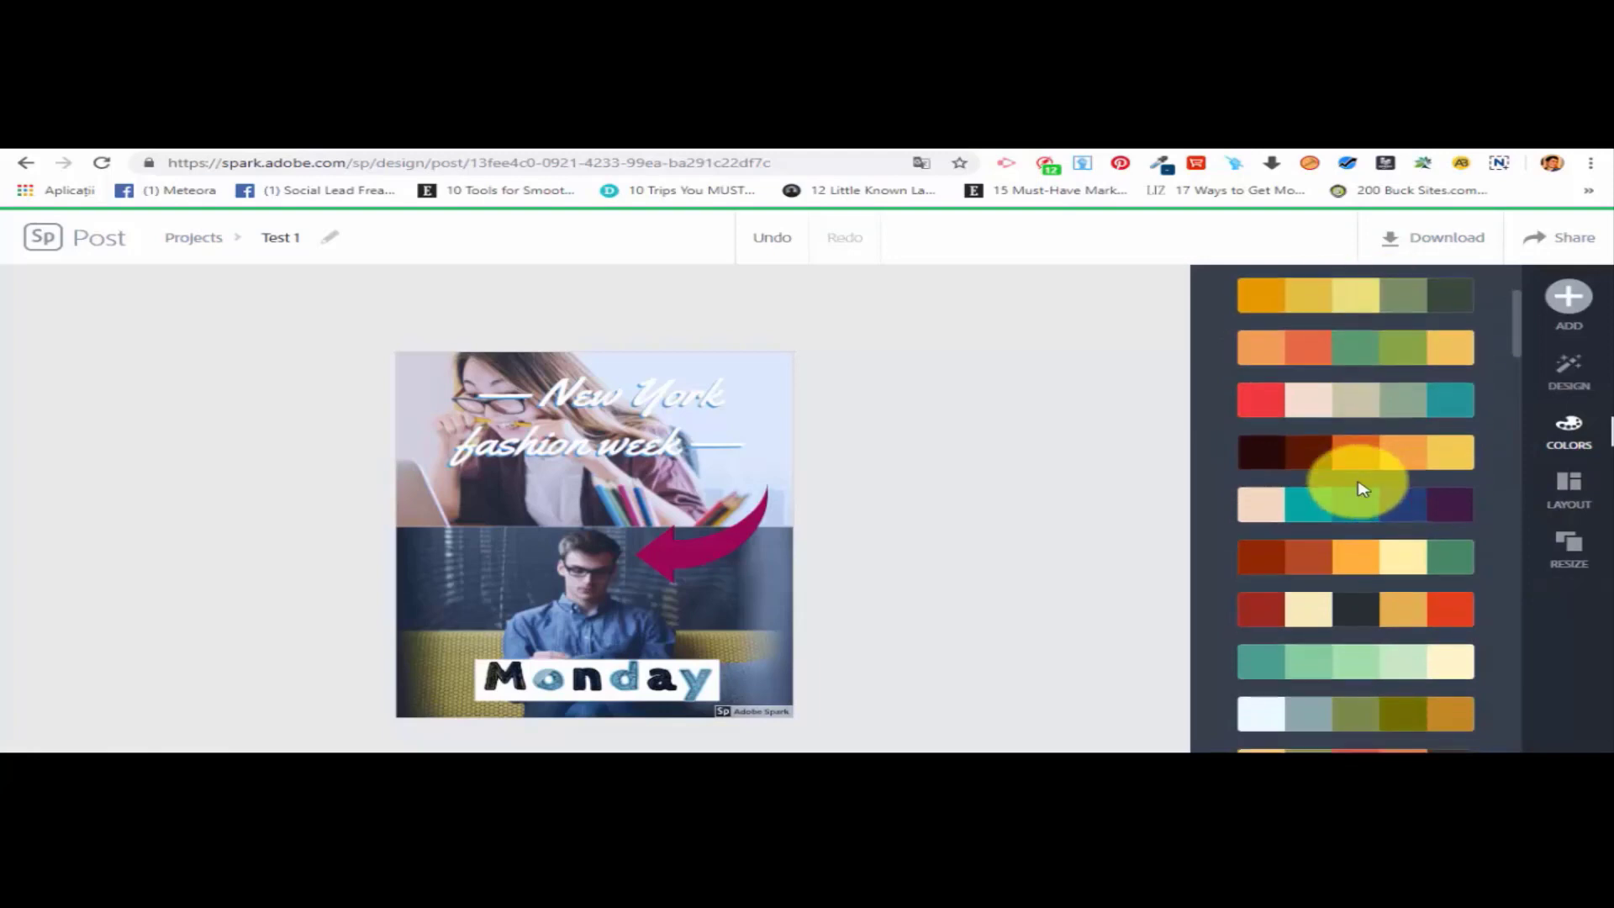
scroll(1336, 458, down, 10)
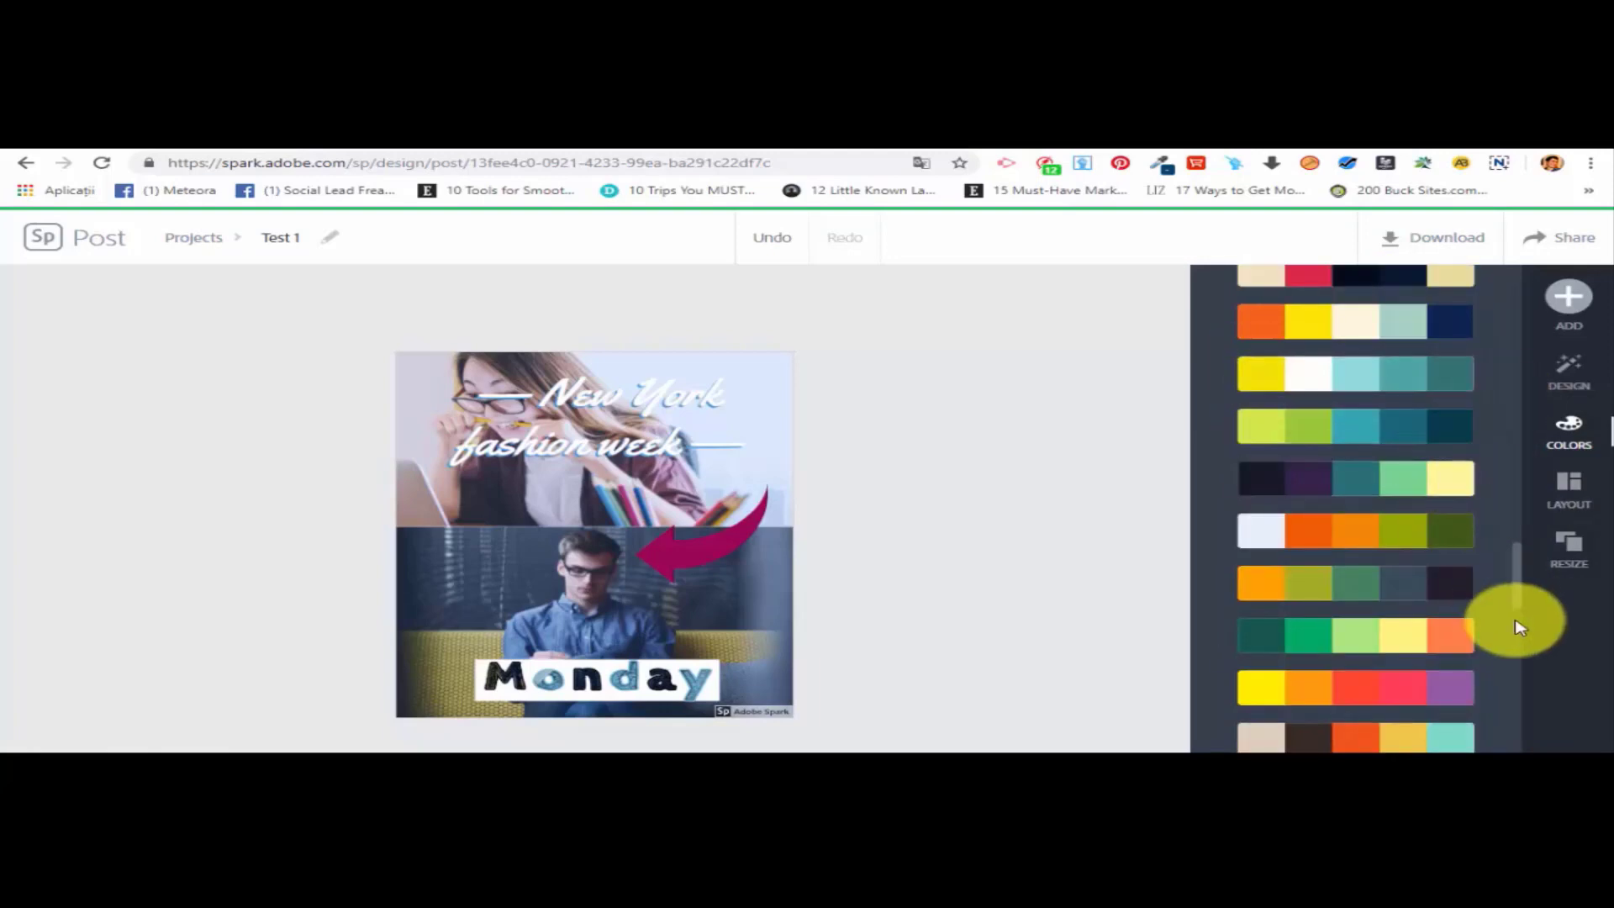
scroll(1459, 609, down, 7)
Look through the resize presets for social posts, ads, print, cover images and standard formats, and check the addable elements.
click(1571, 550)
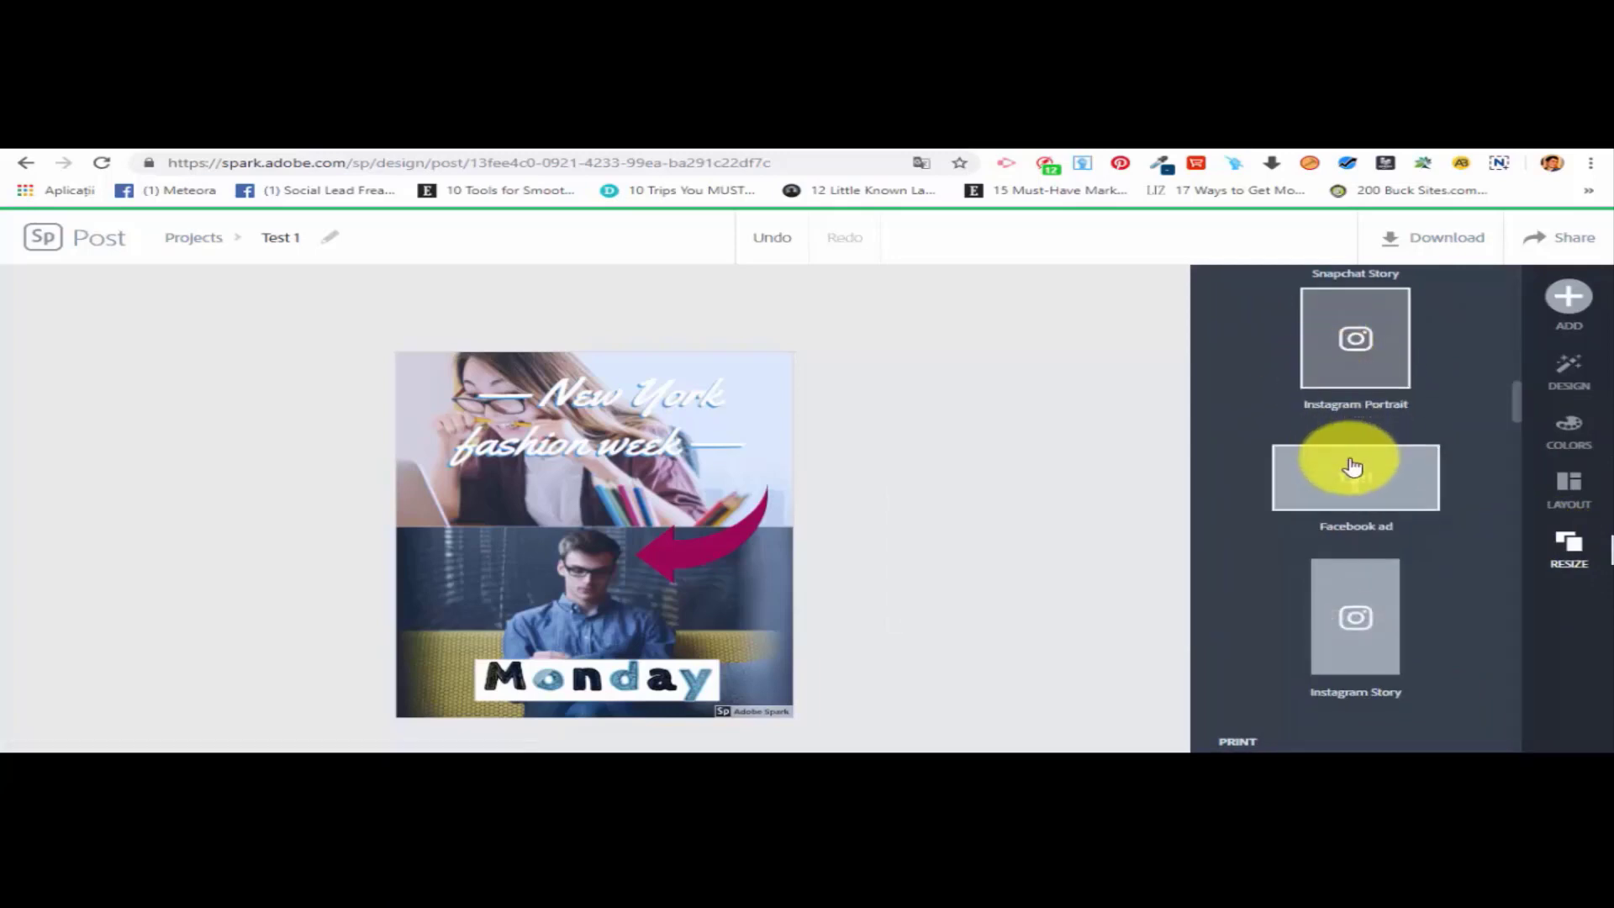
scroll(1353, 466, down, 4)
scroll(1454, 603, down, 10)
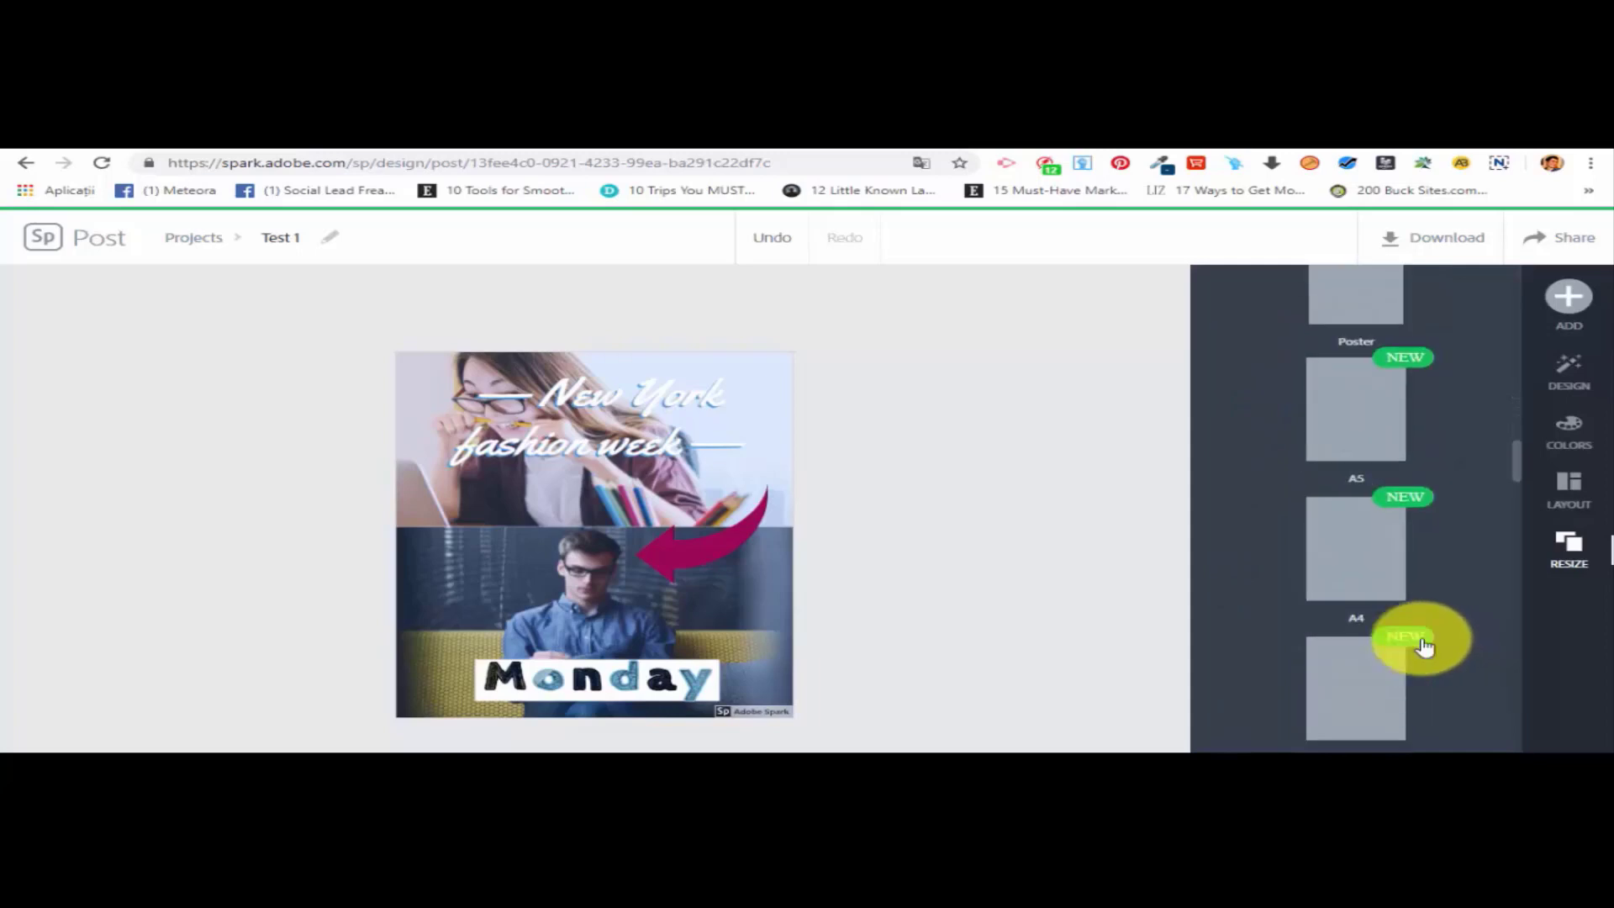
scroll(1362, 607, down, 4)
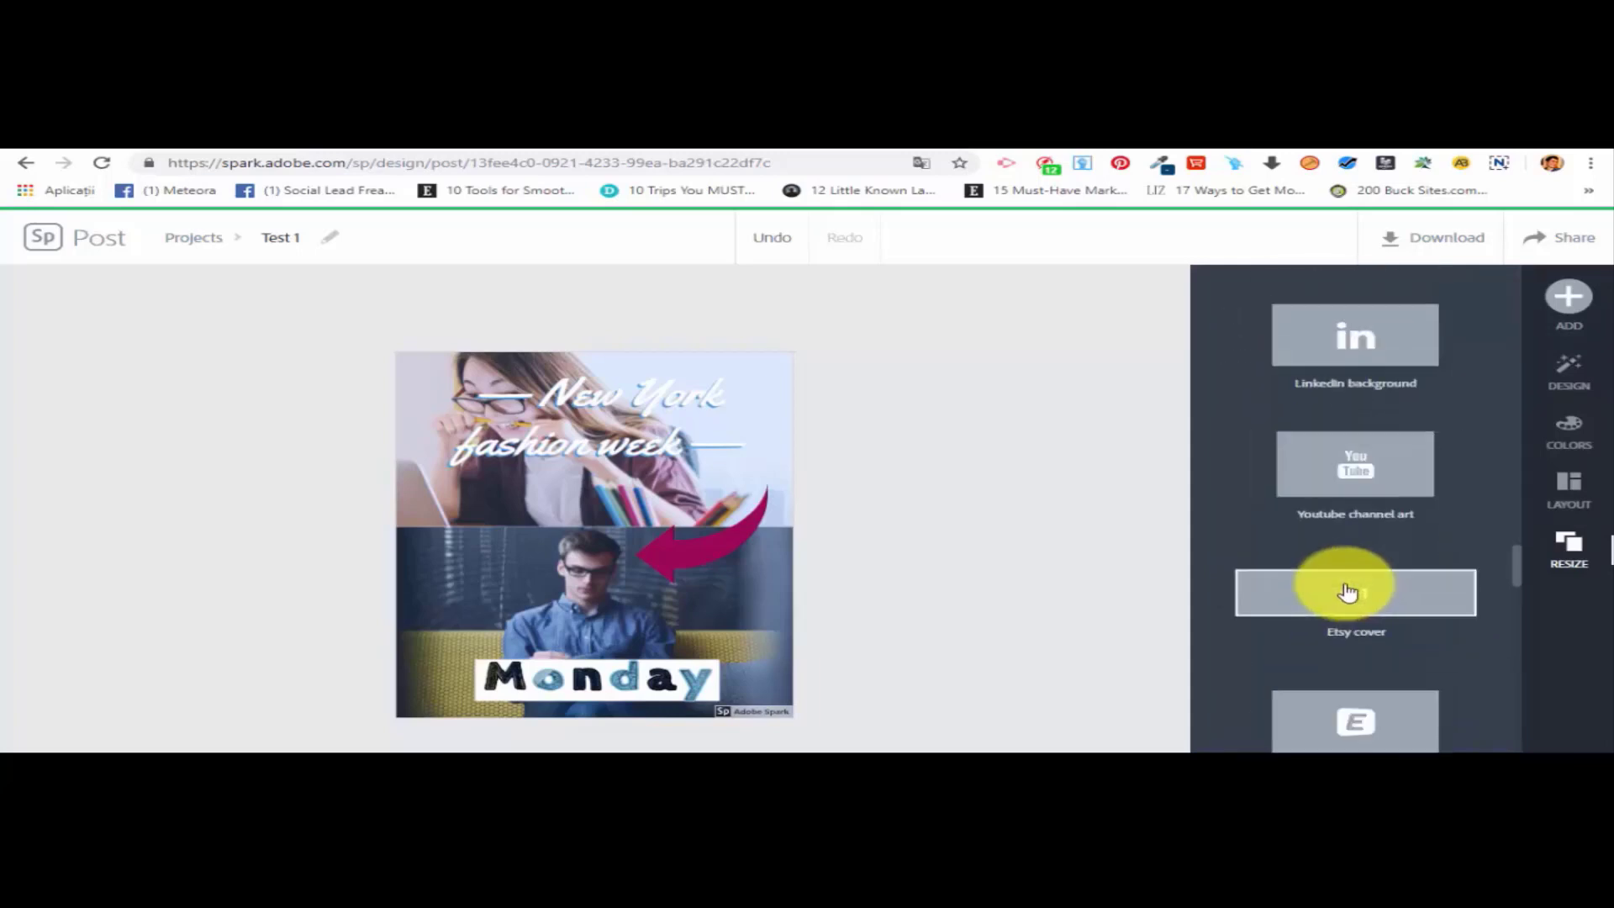
scroll(1471, 605, down, 4)
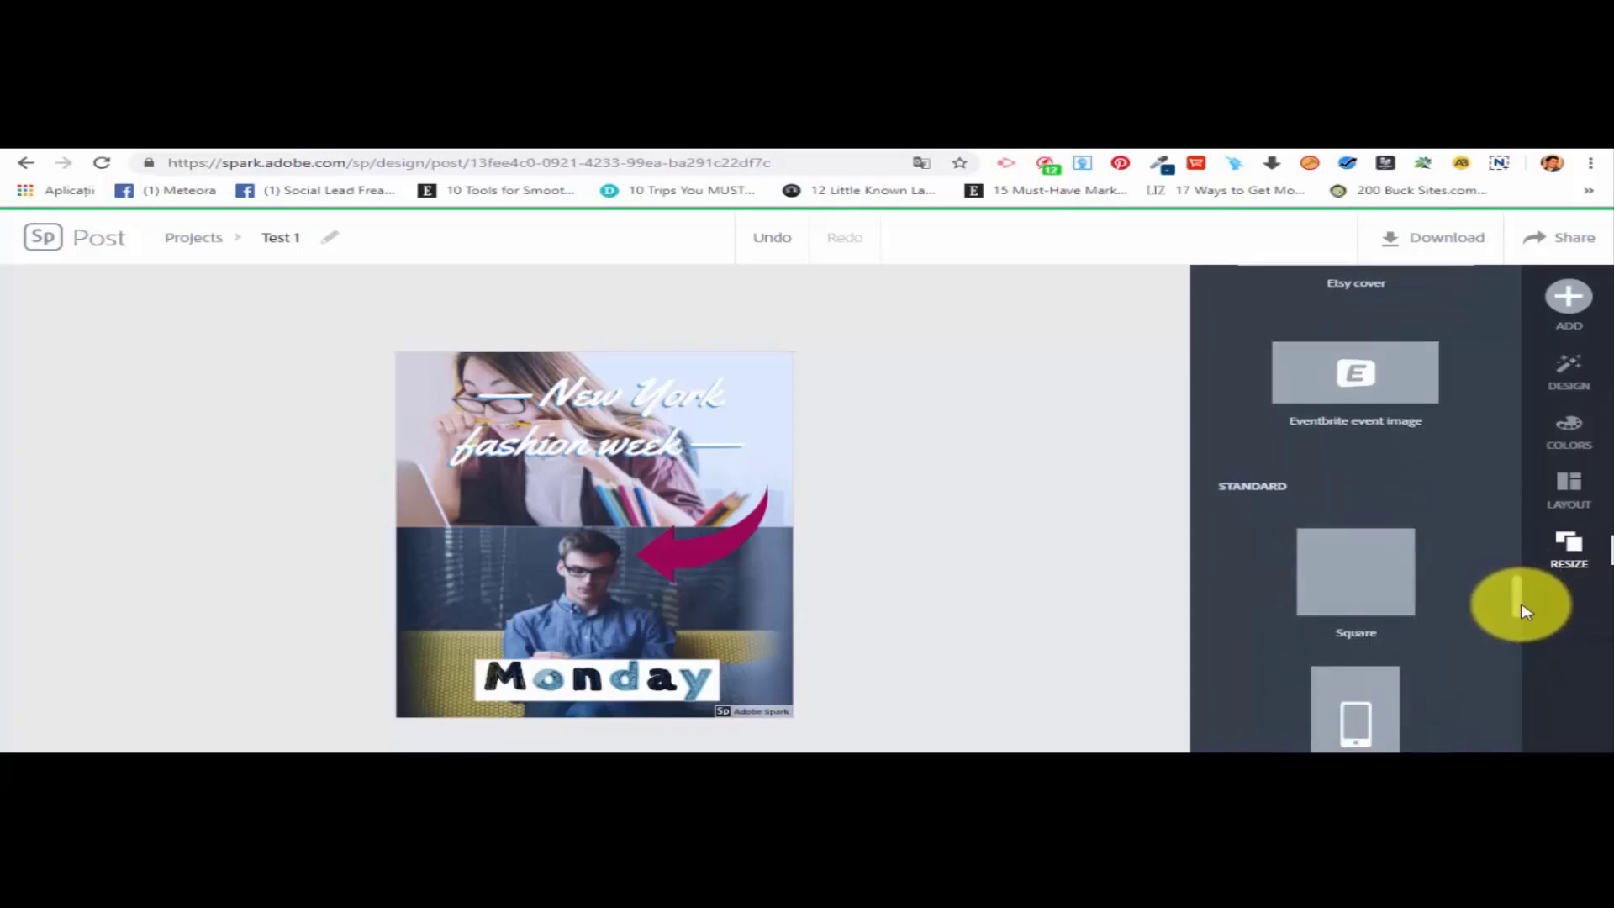
drag(1523, 611, 1401, 255)
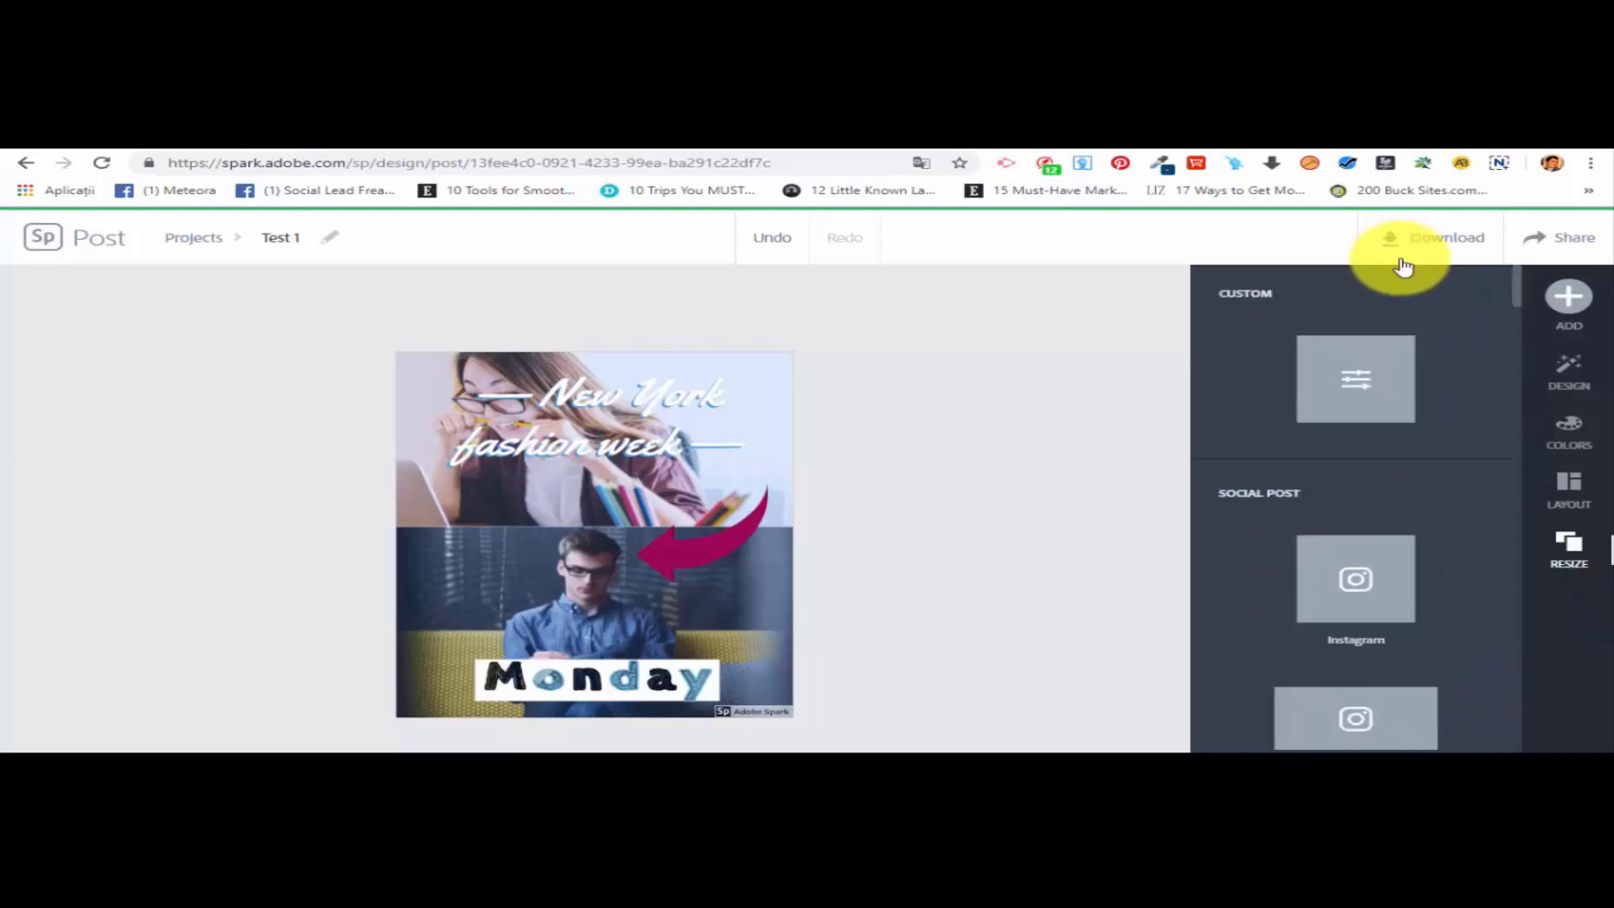
click(1565, 301)
click(1022, 454)
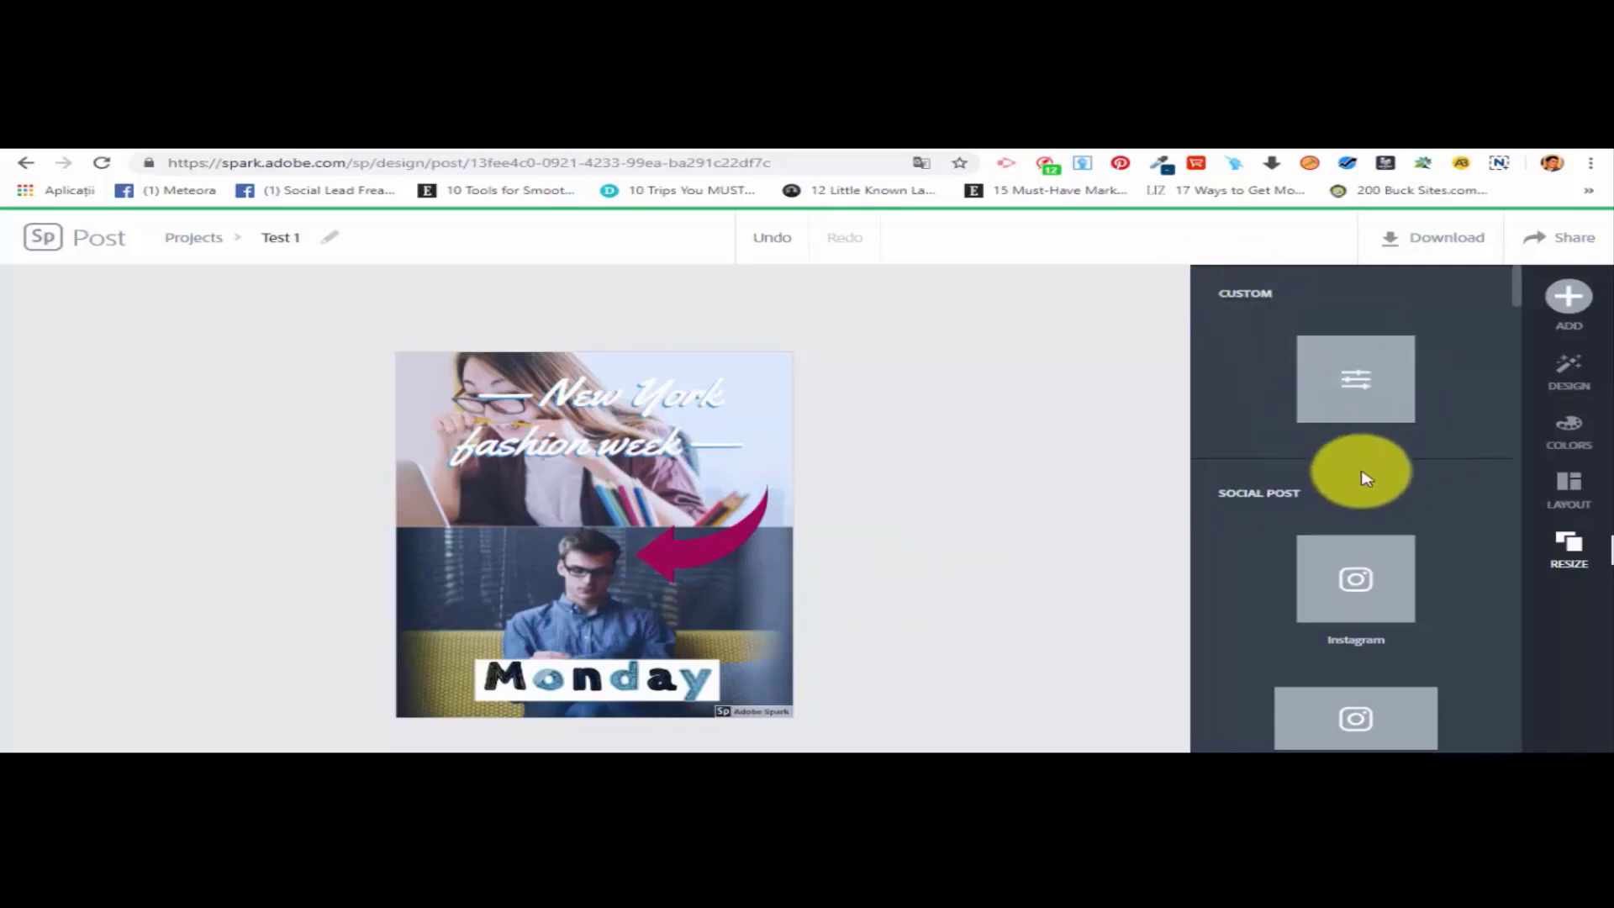
scroll(1366, 487, down, 3)
scroll(1370, 496, down, 5)
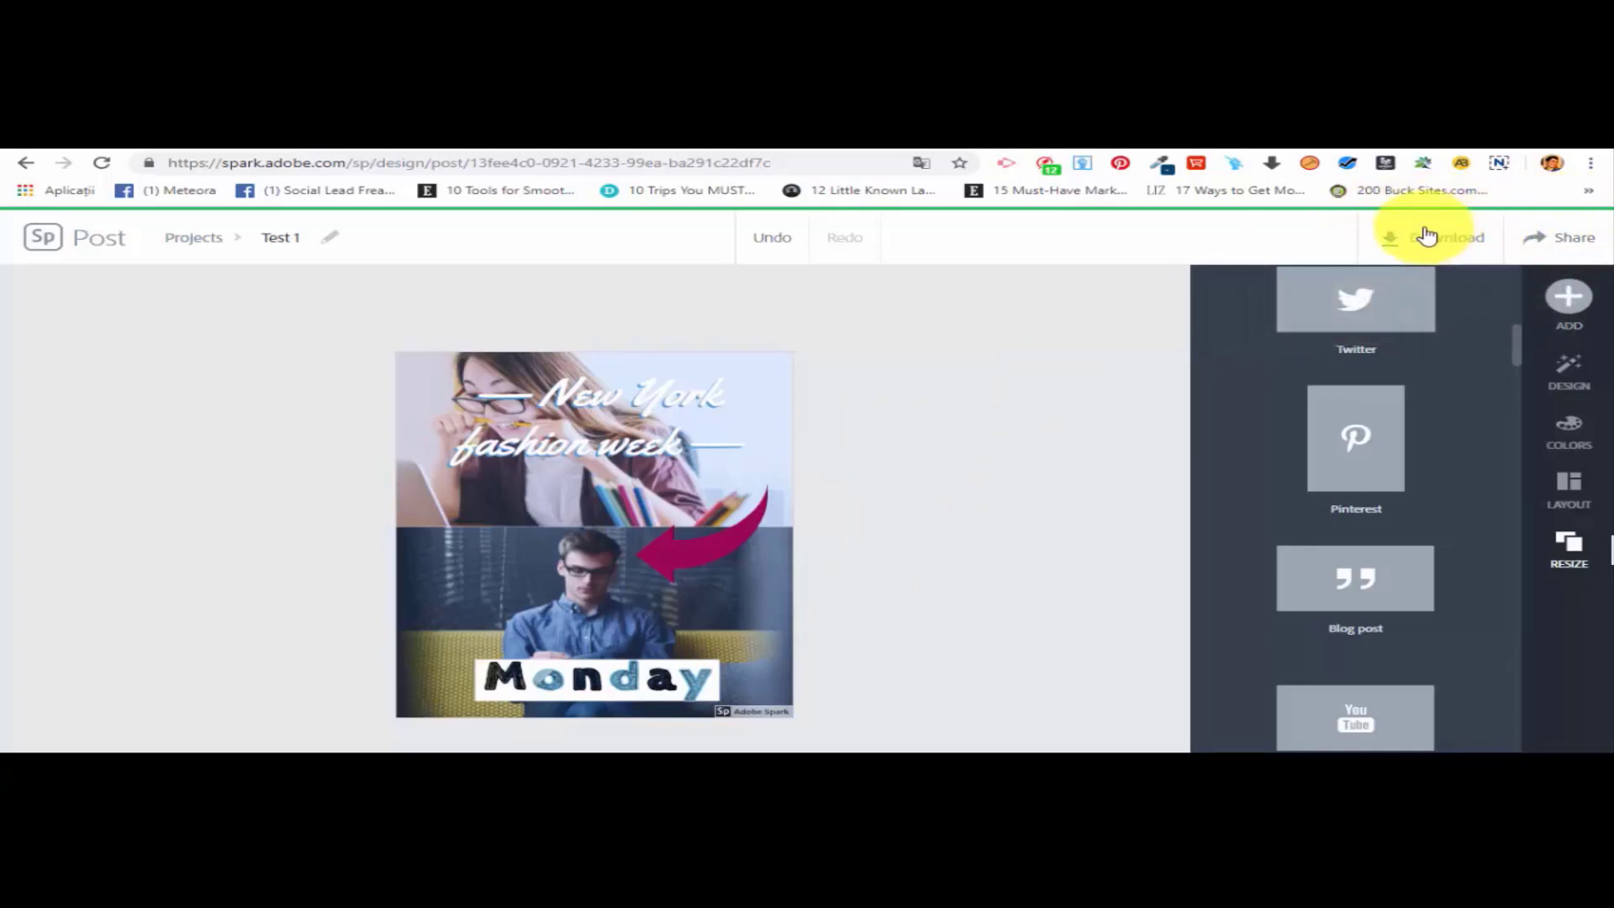
Download the post as an image, view the saved Test 1 (1) file from its folder and return to the editor.
click(1401, 248)
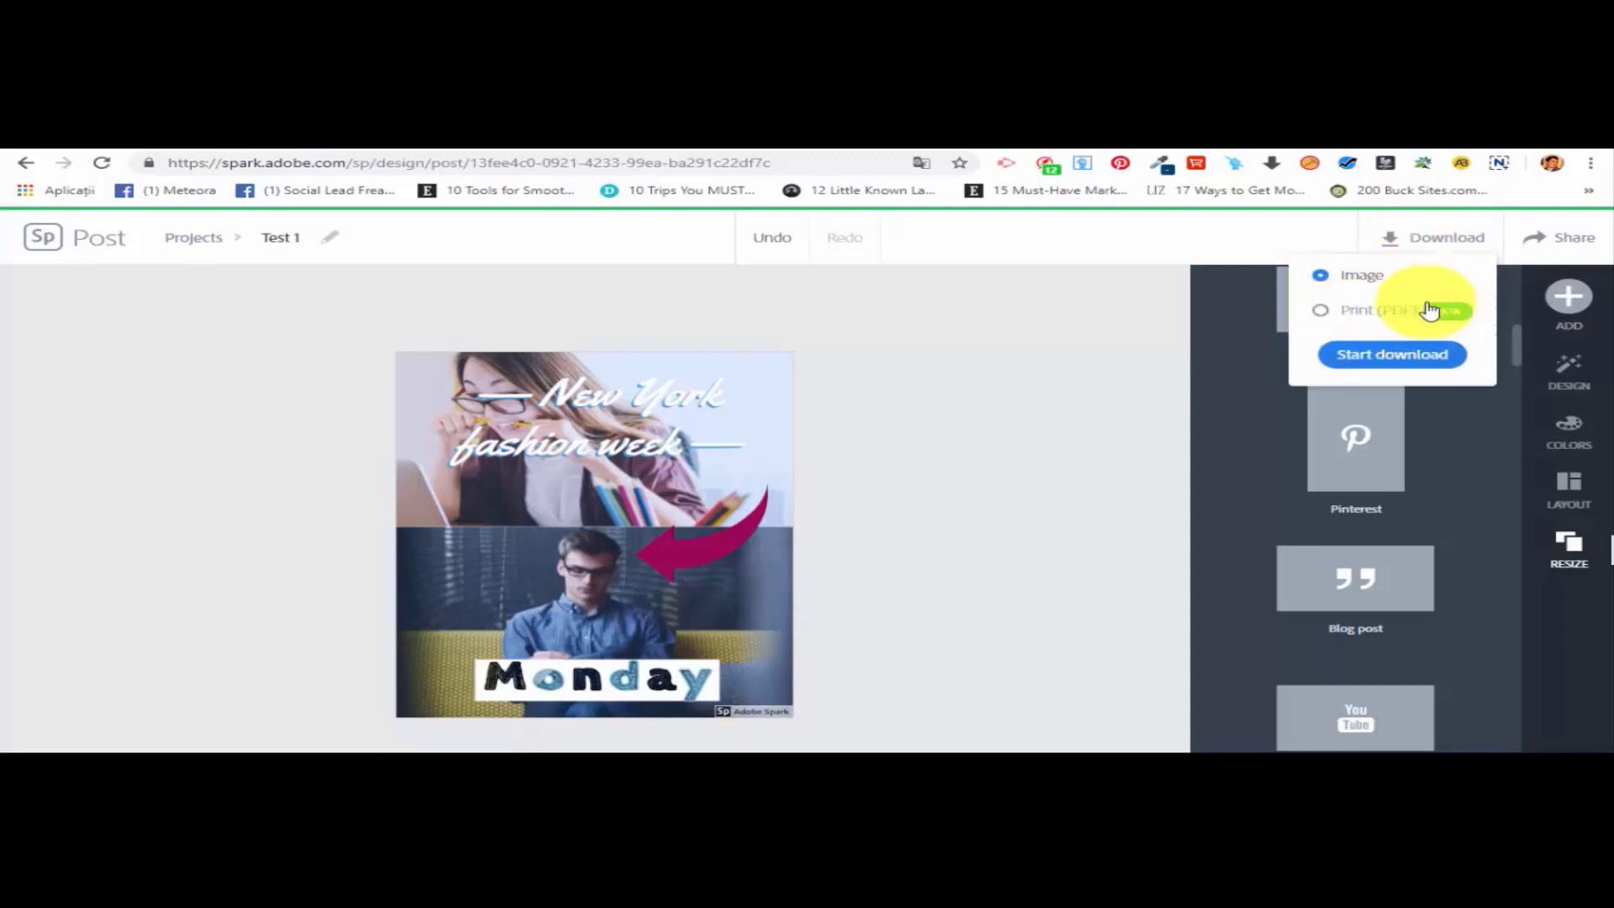
click(1392, 356)
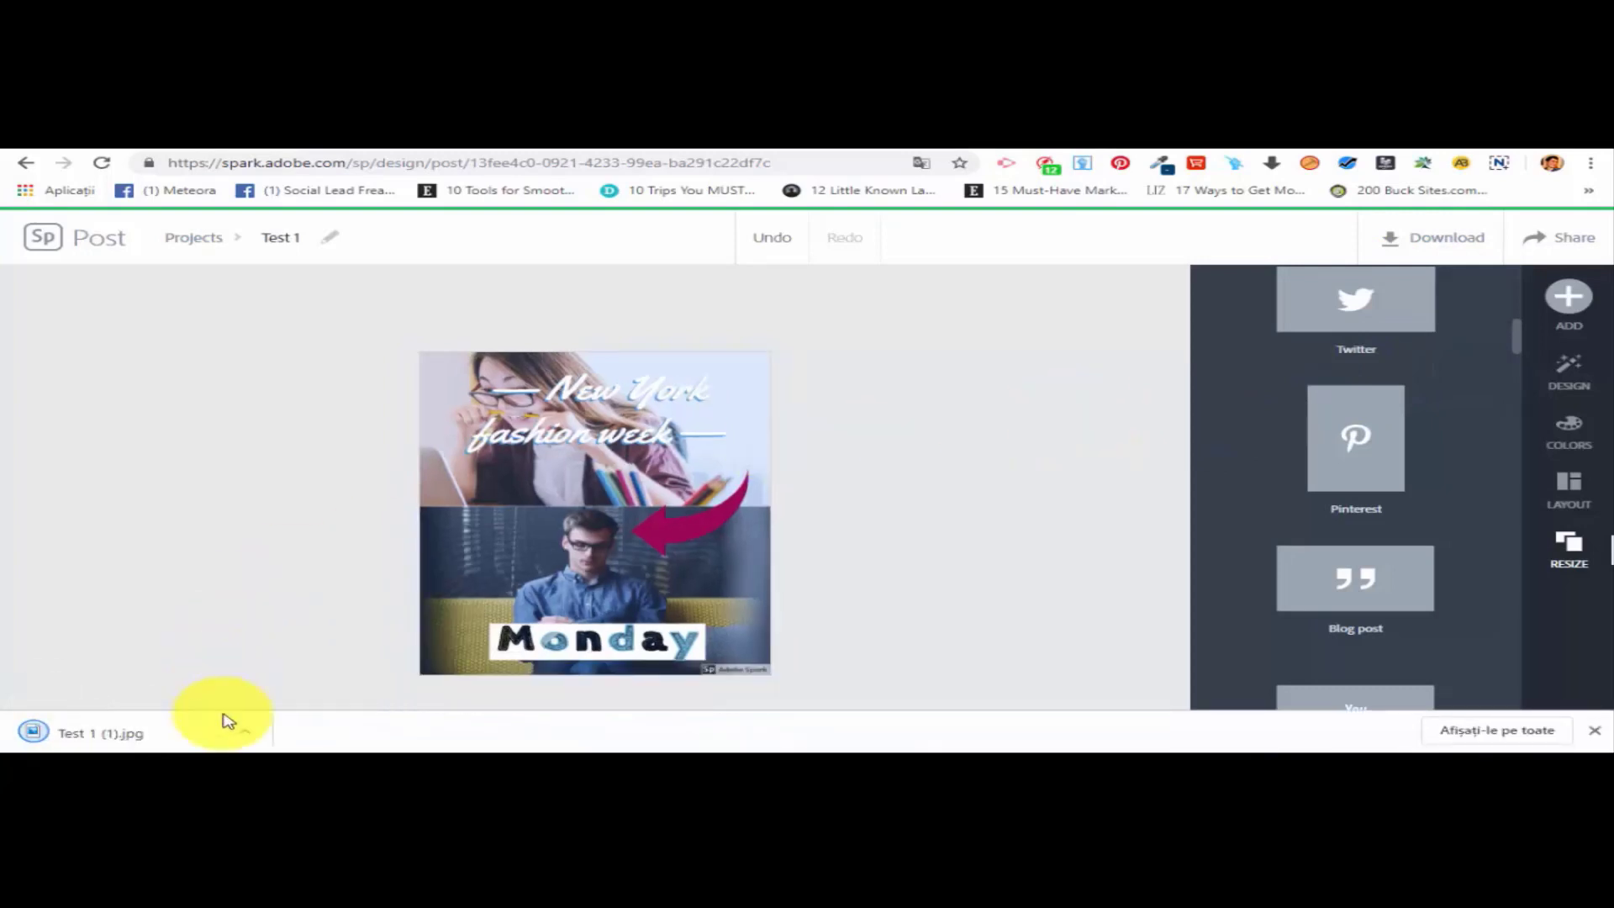
click(245, 731)
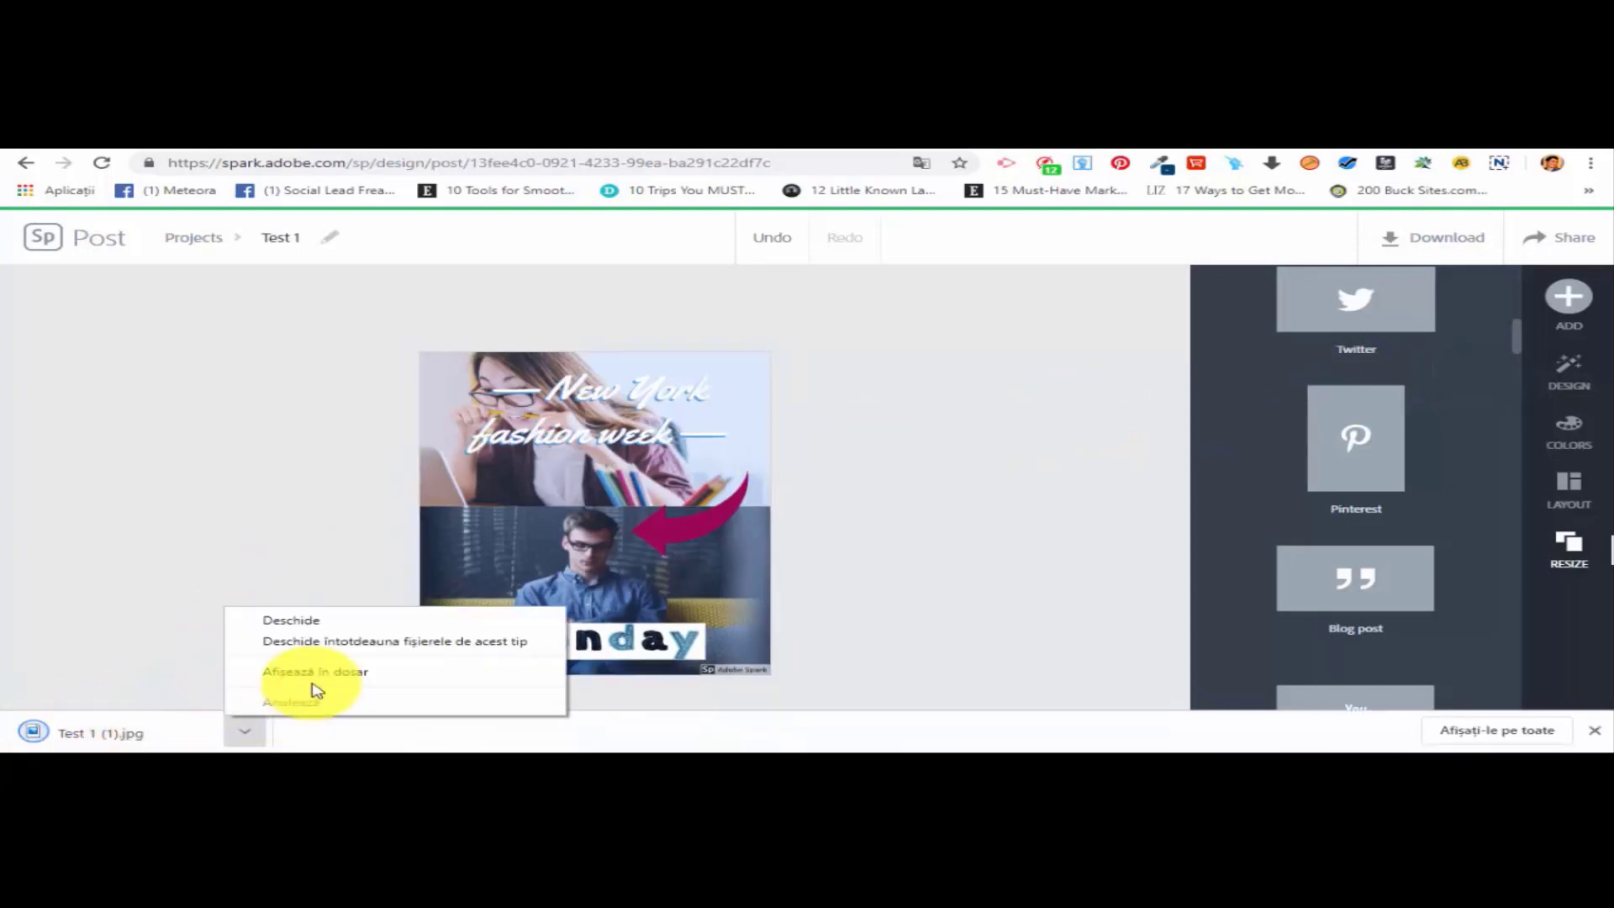
click(315, 676)
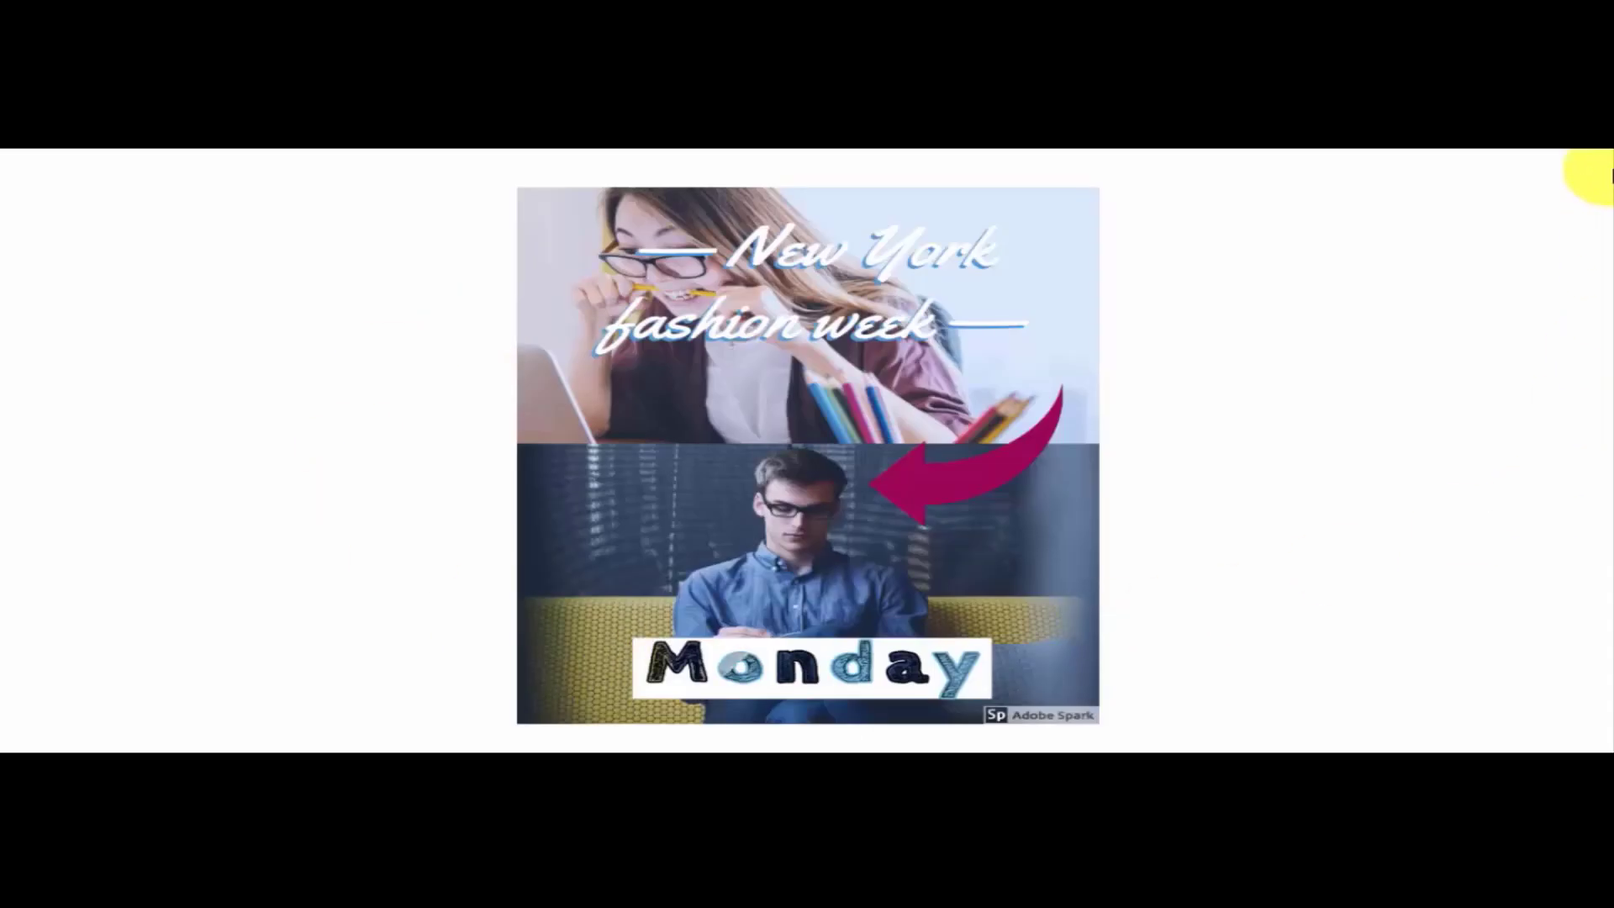
click(1590, 149)
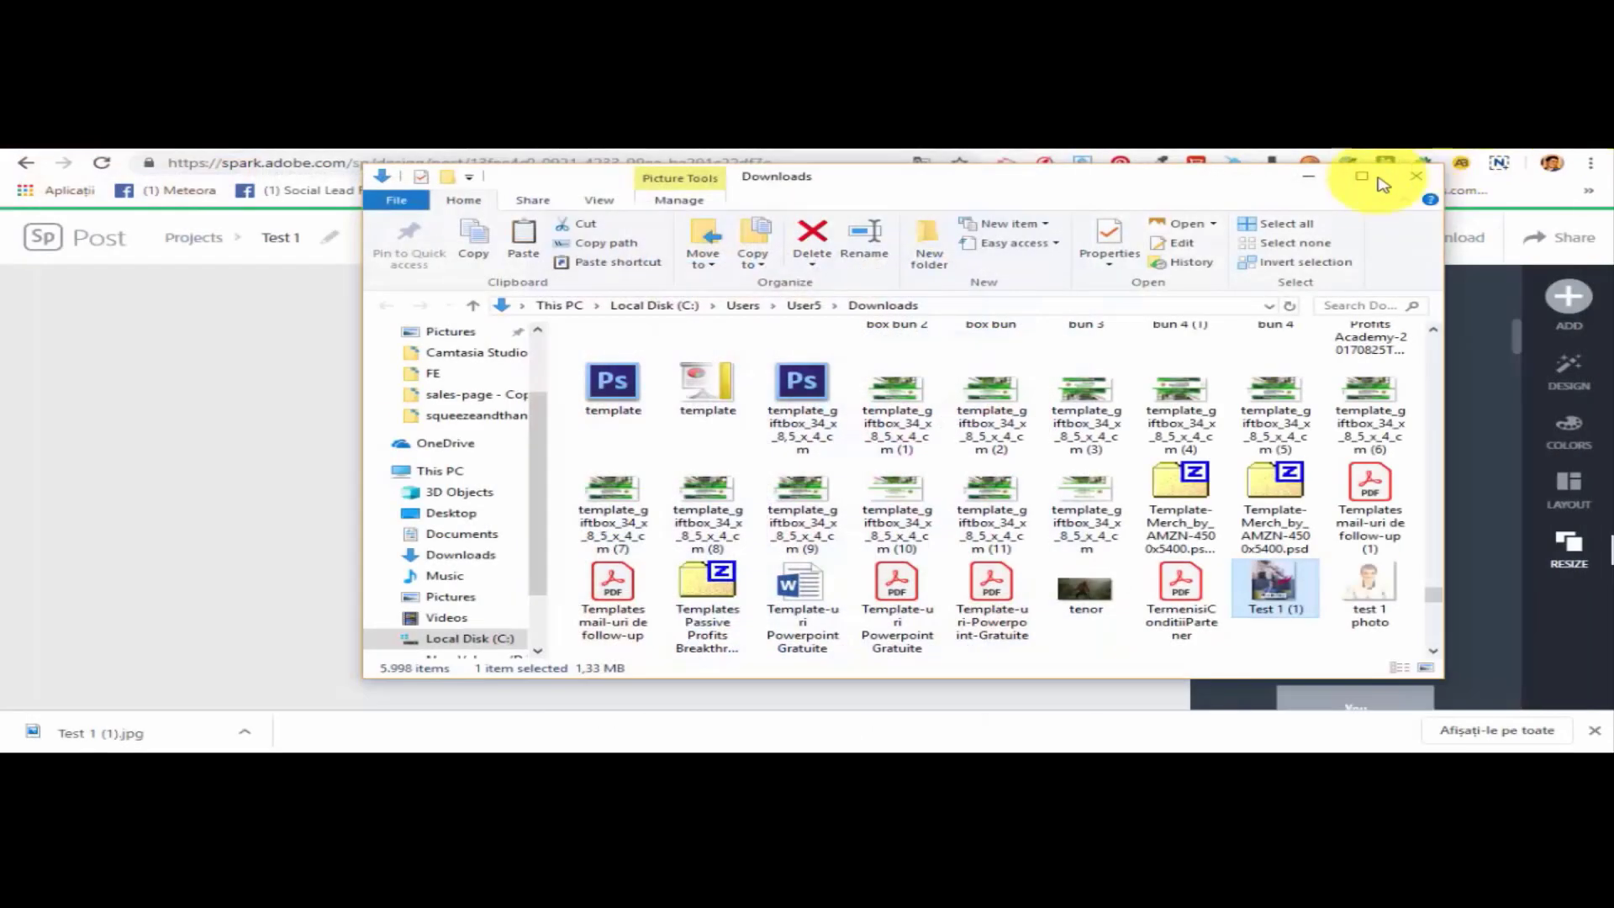
click(1416, 178)
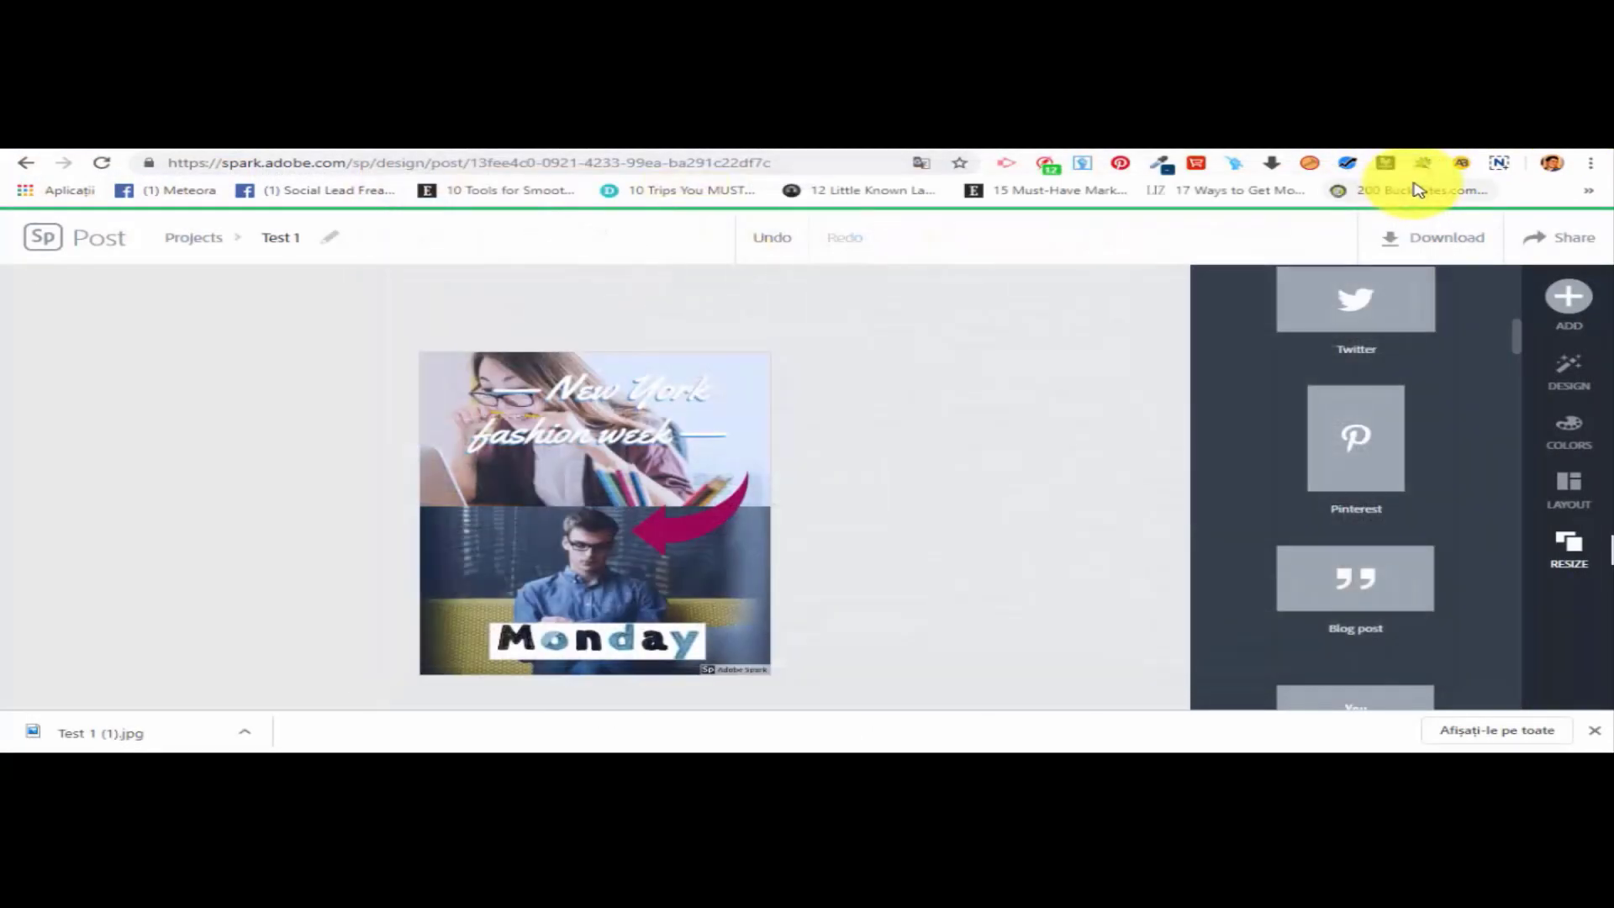
Review the sharing options for the Test 1 post and close them.
click(1553, 242)
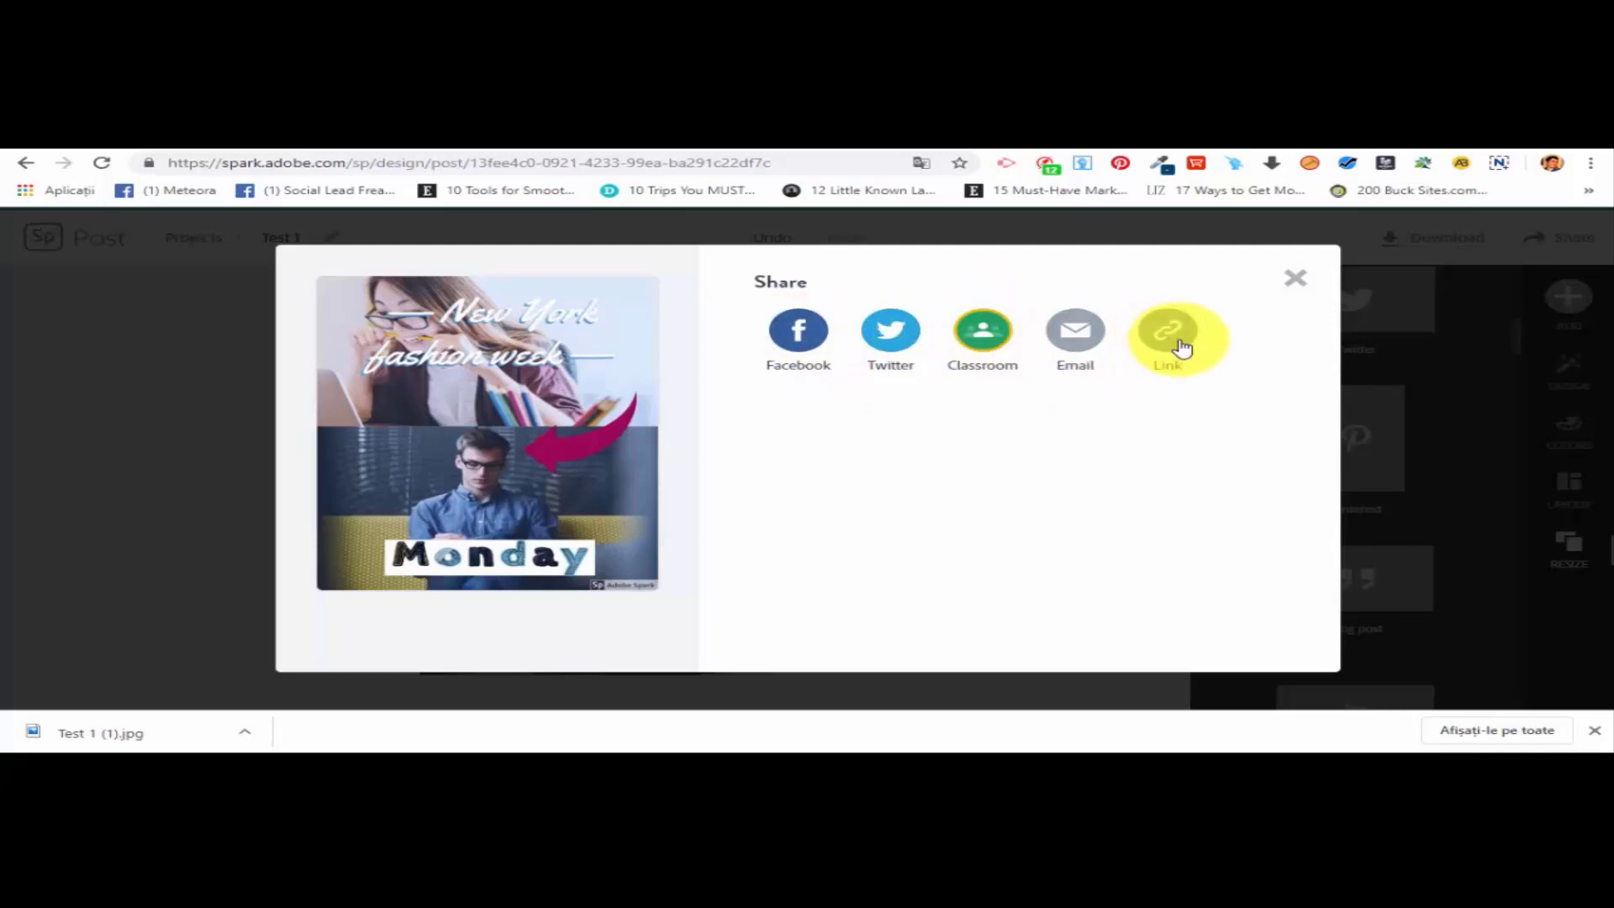
click(1295, 280)
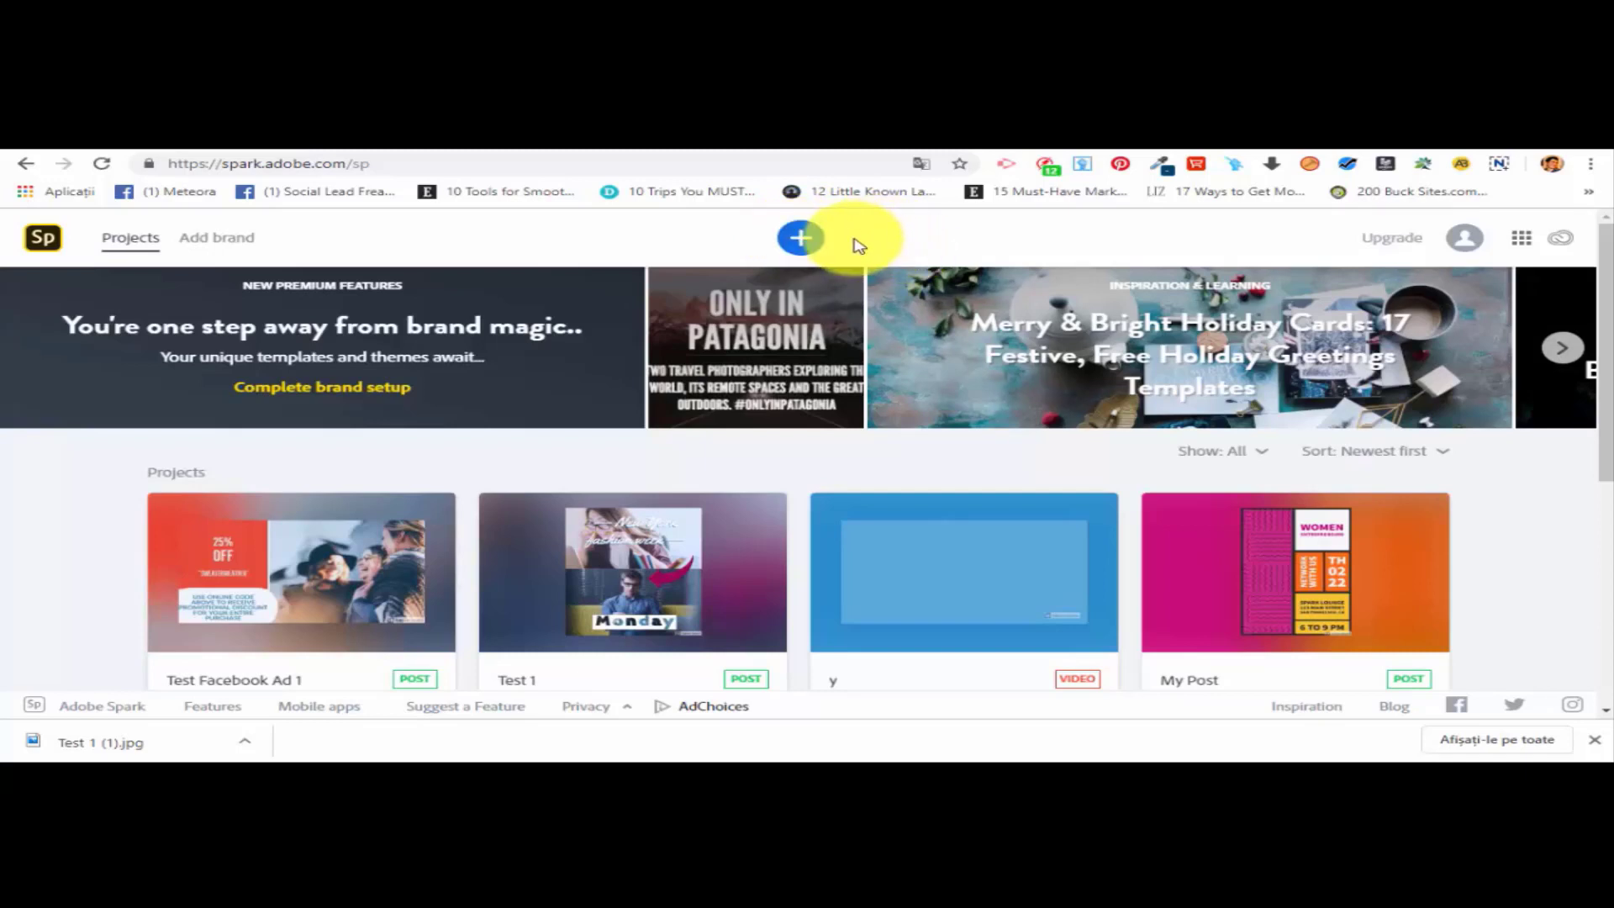
Start a new graphic project from the Facebook Ad template with the 25% OFF design in the Ads category.
click(801, 239)
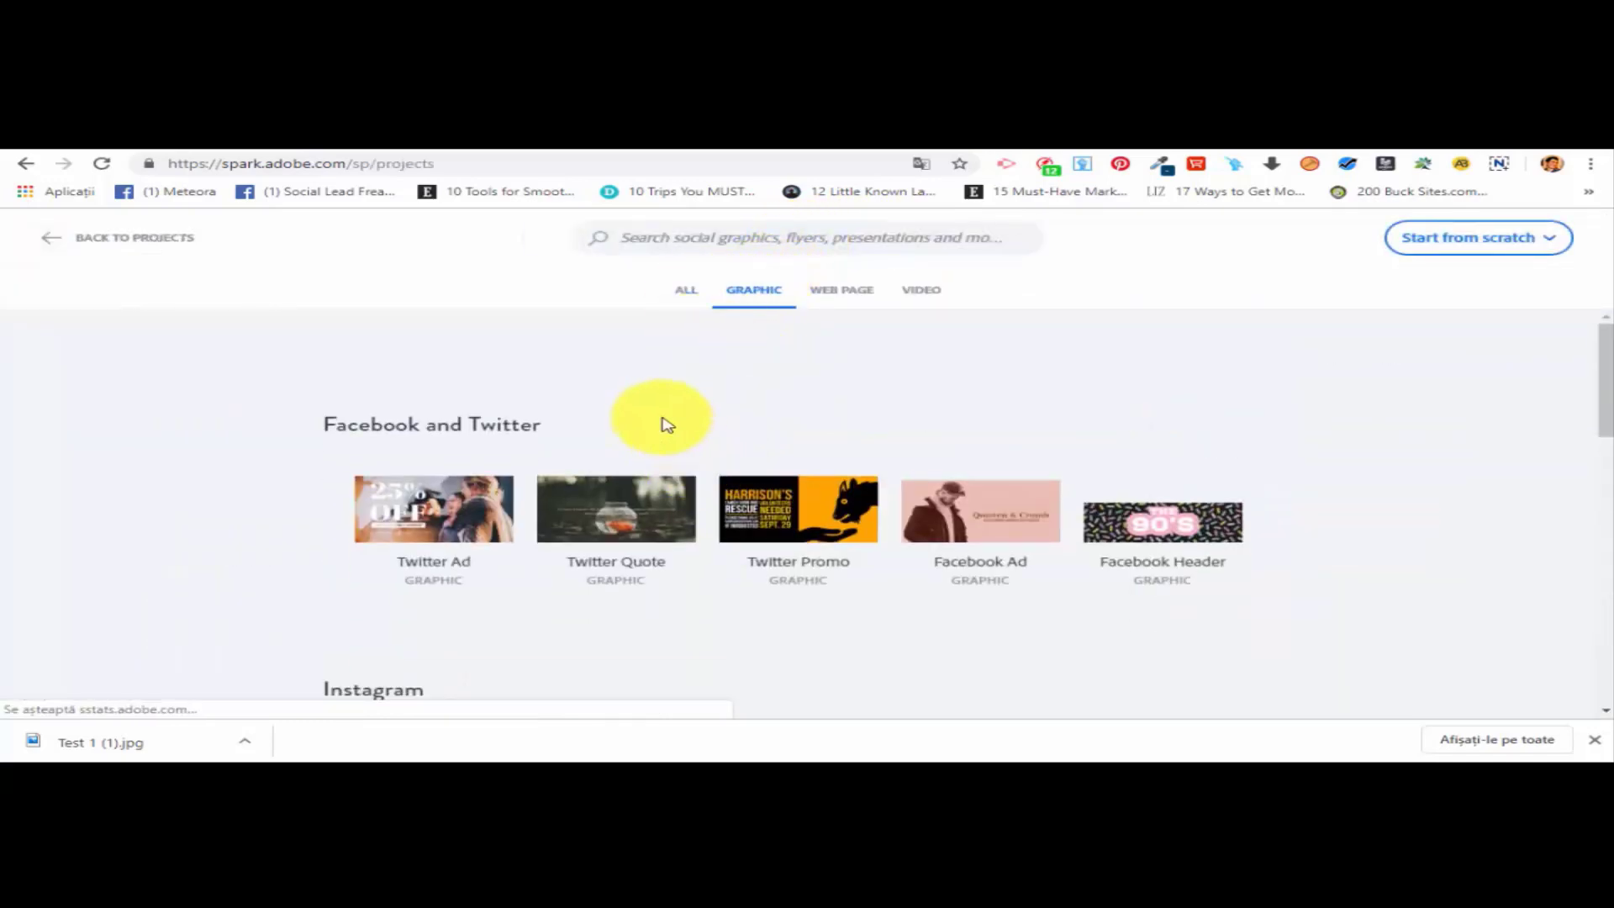
scroll(658, 424, down, 4)
scroll(655, 420, down, 8)
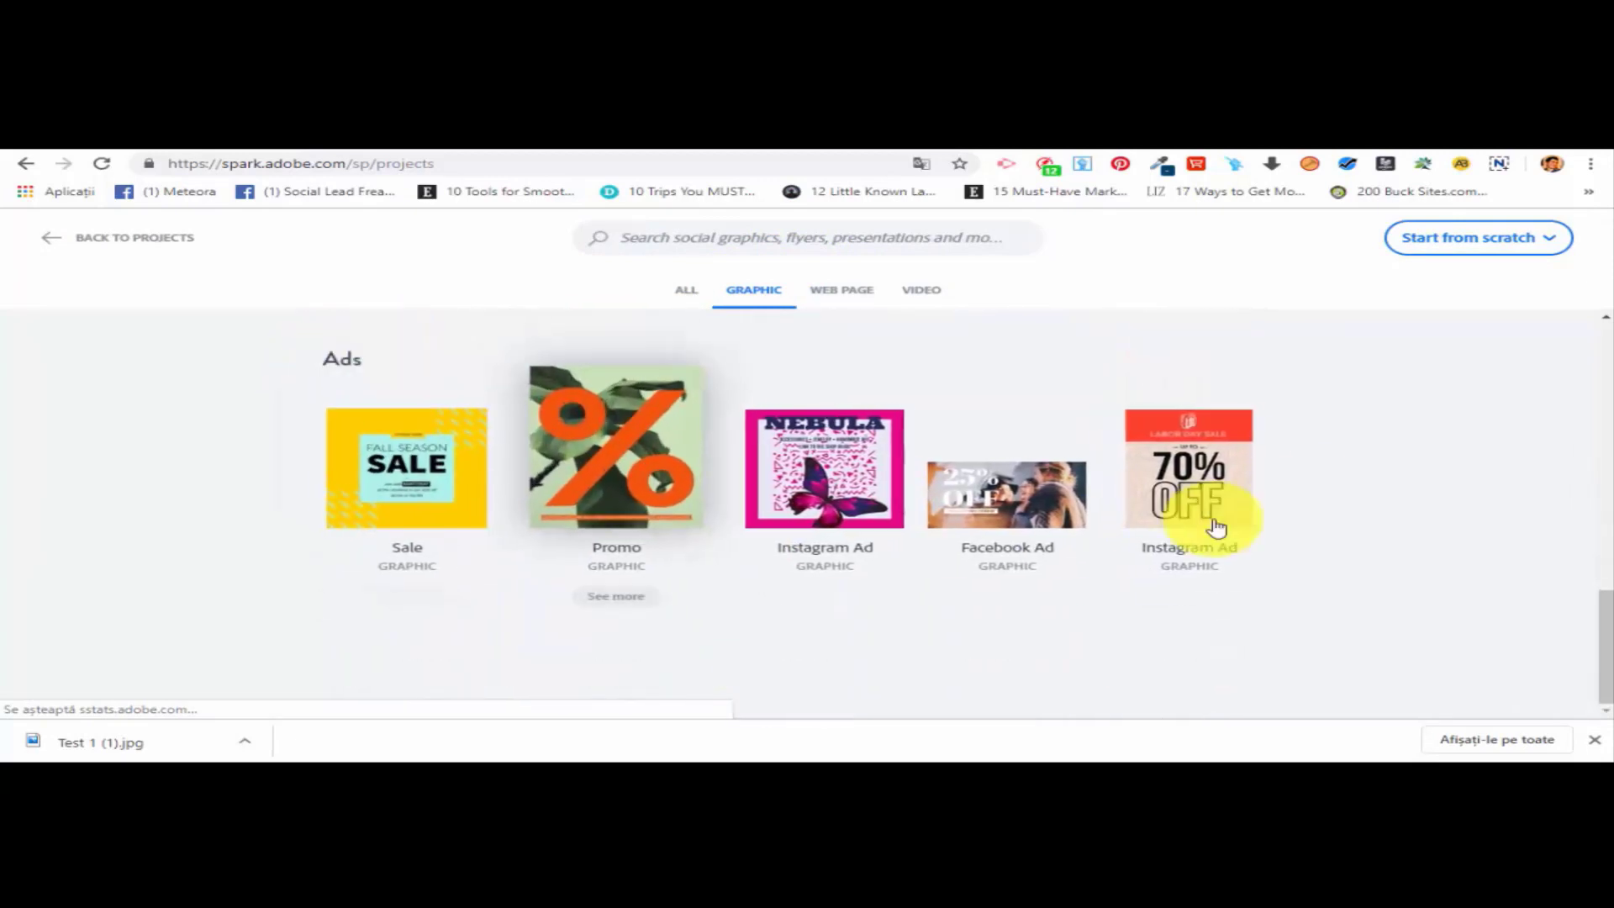
mouse_move(944, 540)
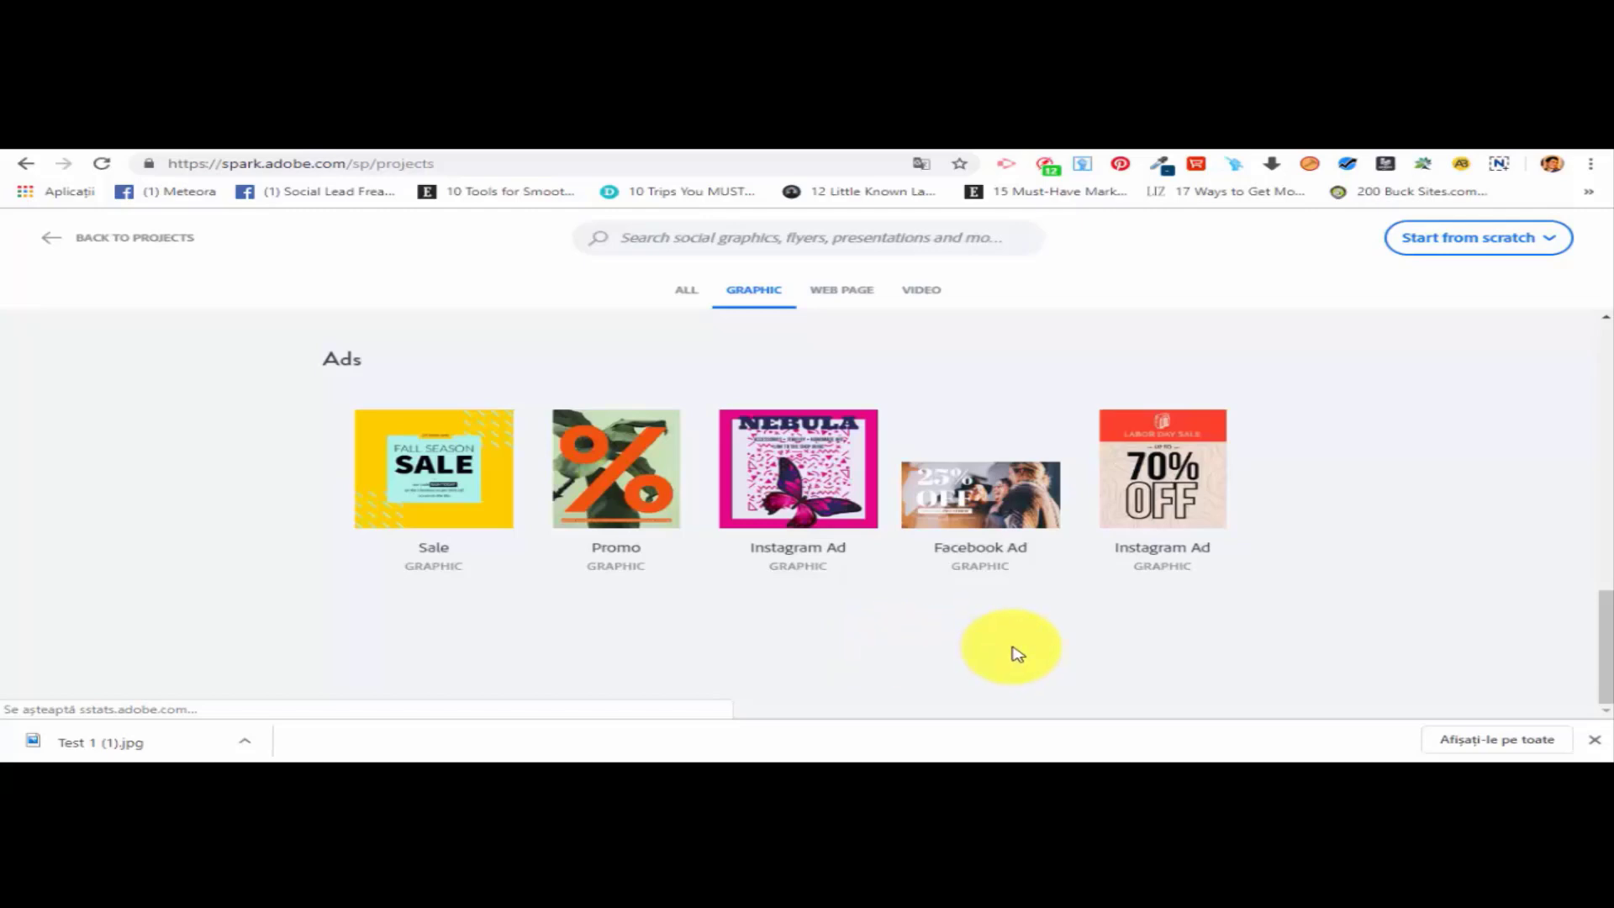
mouse_move(1009, 569)
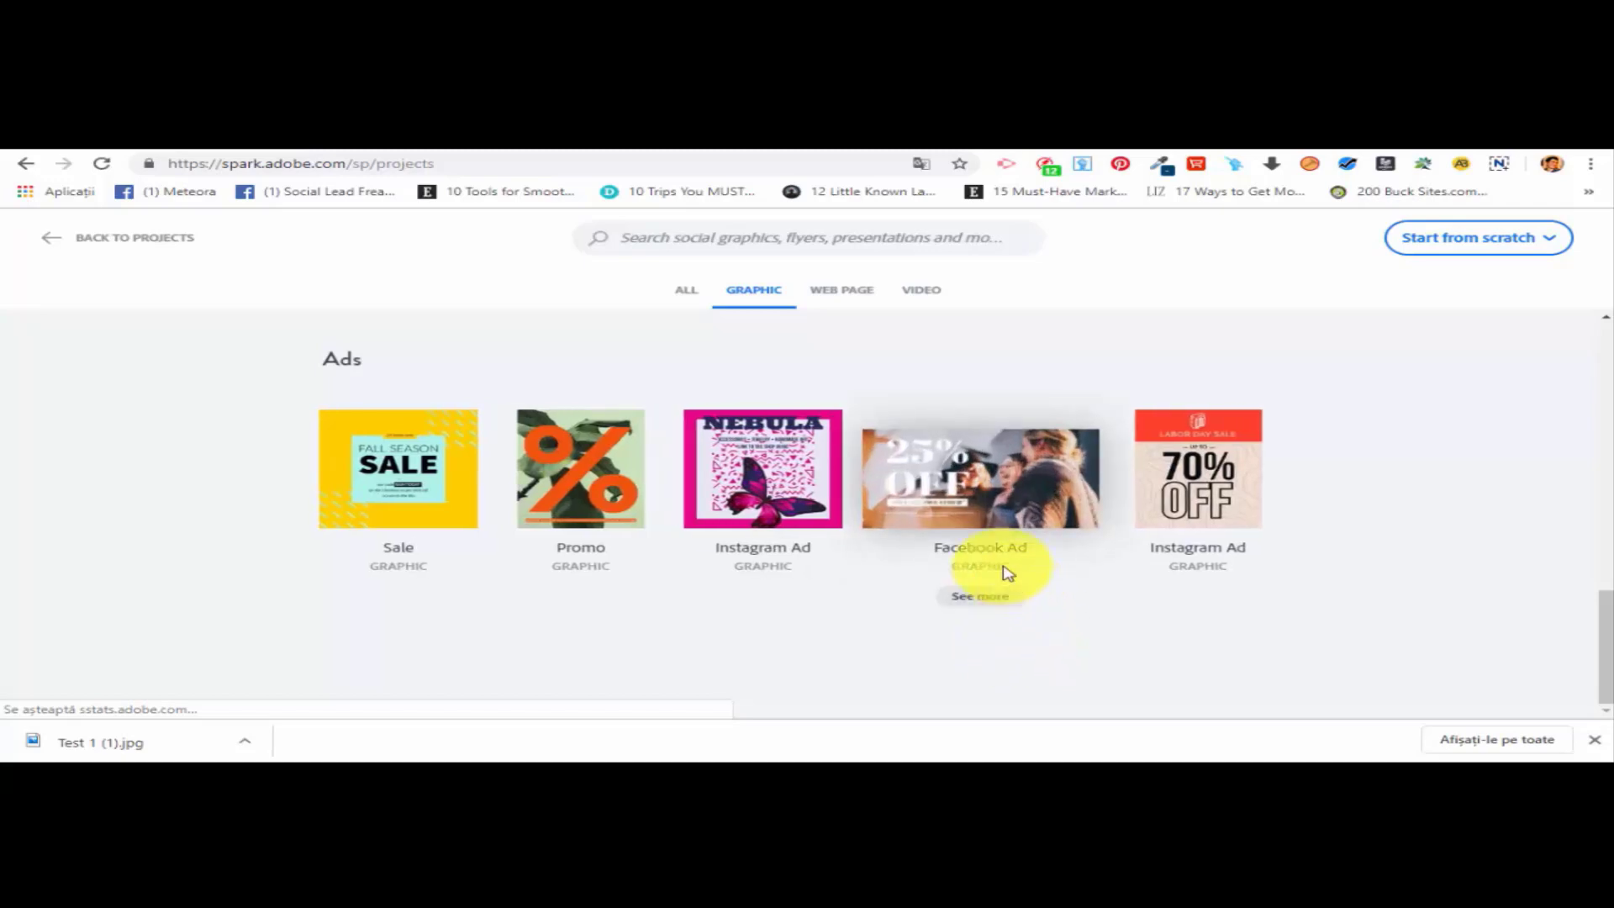
click(981, 489)
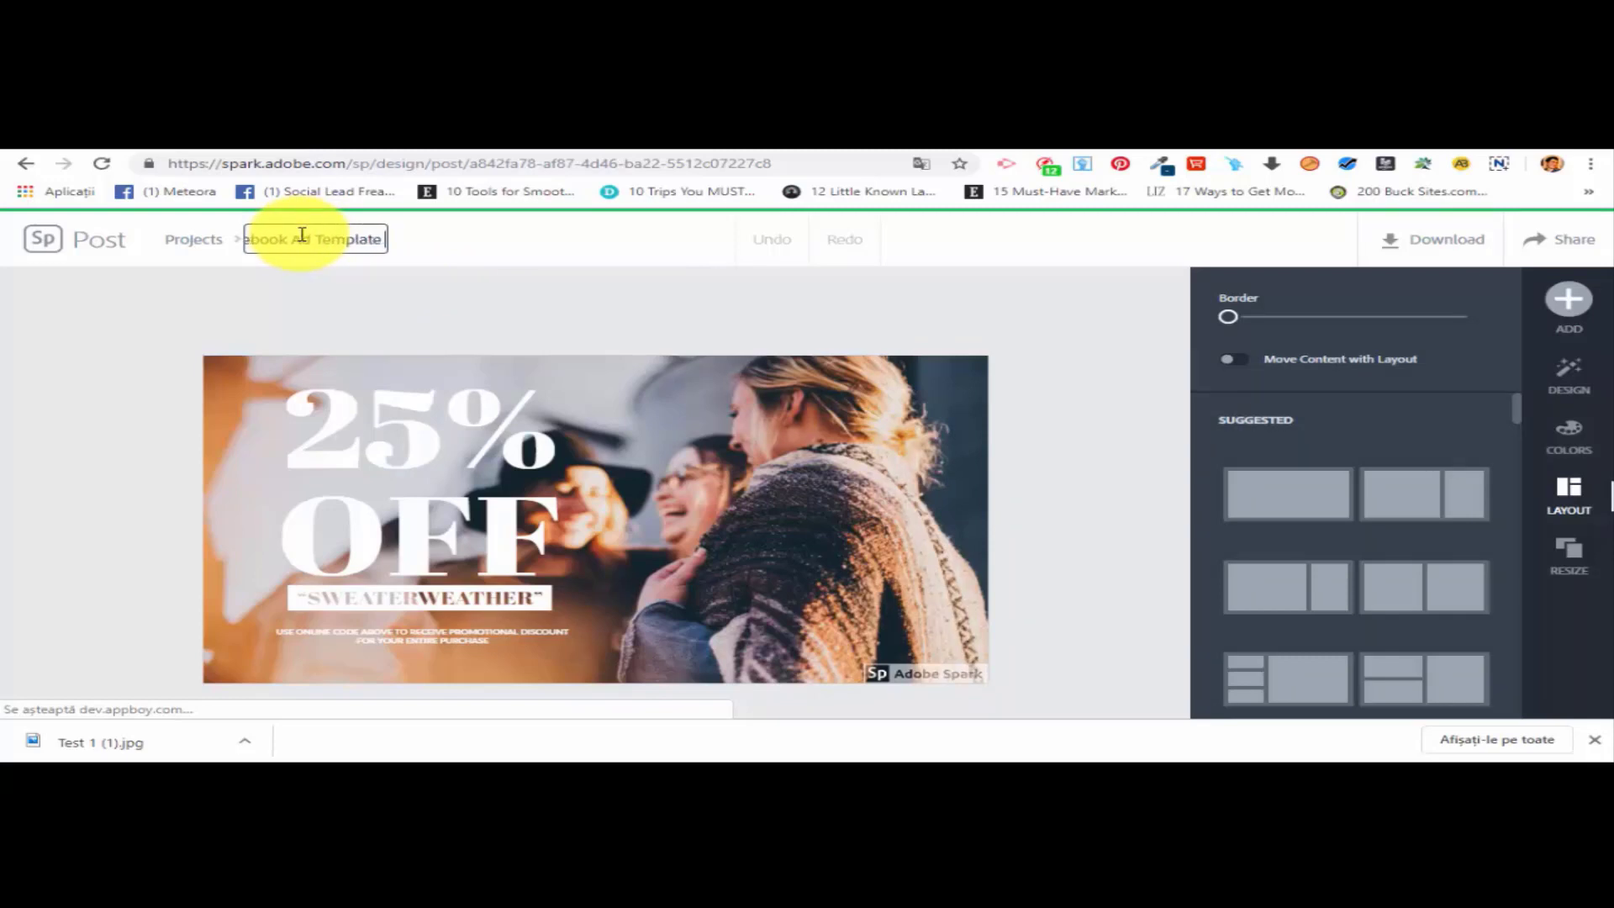
Leave the project title unedited and look through the Suggested, Simple, Banner and Grid layouts for the ad.
click(495, 329)
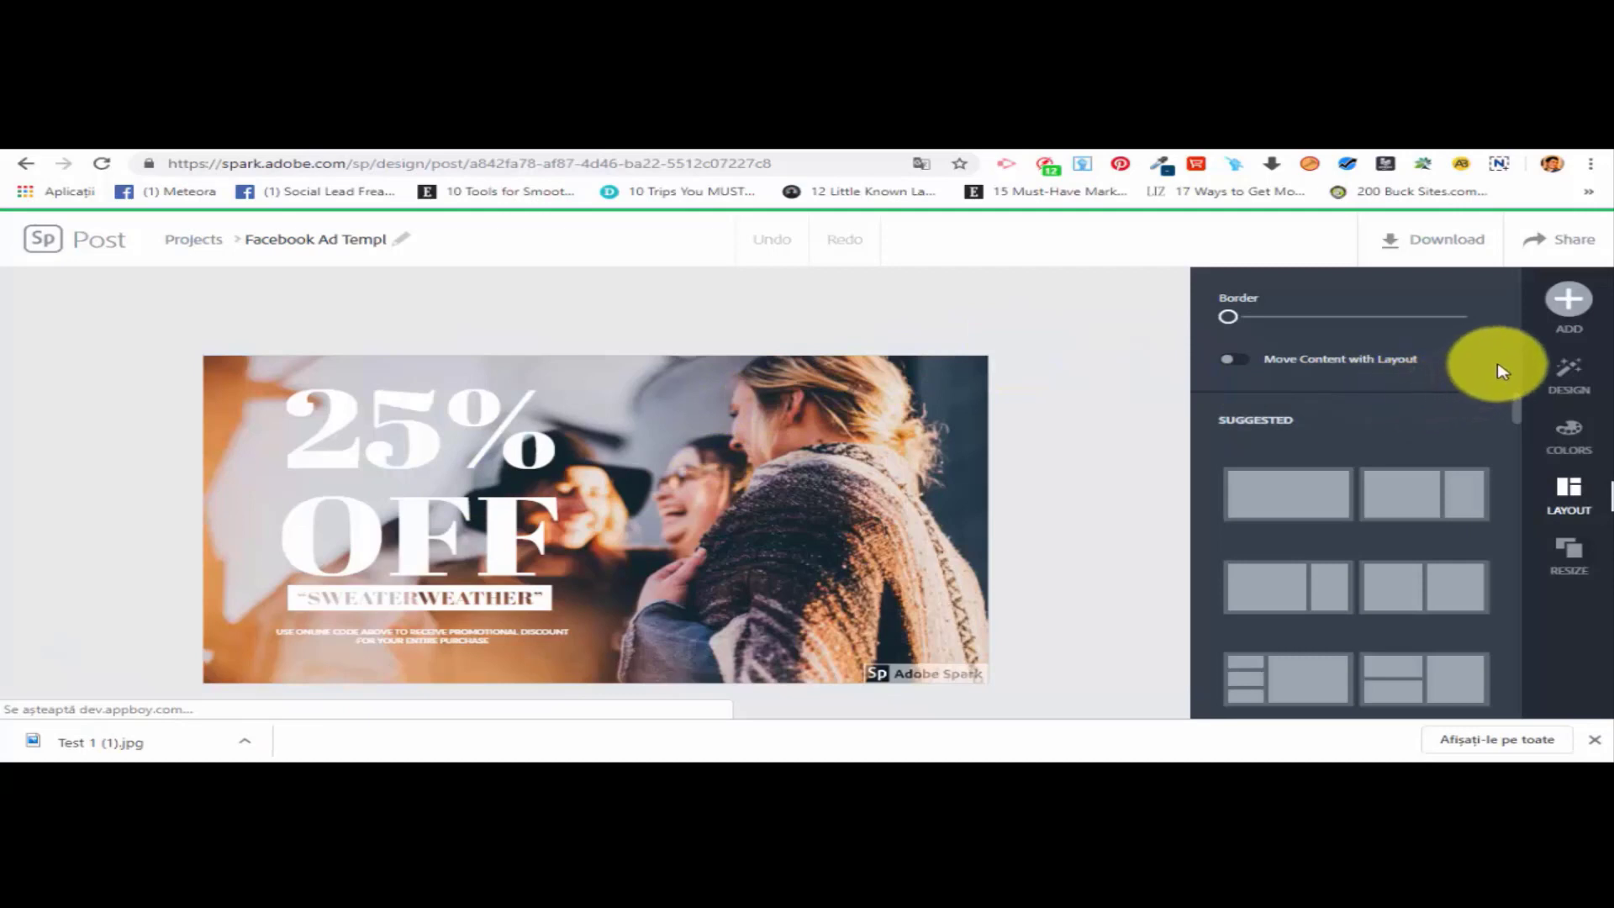
click(1570, 322)
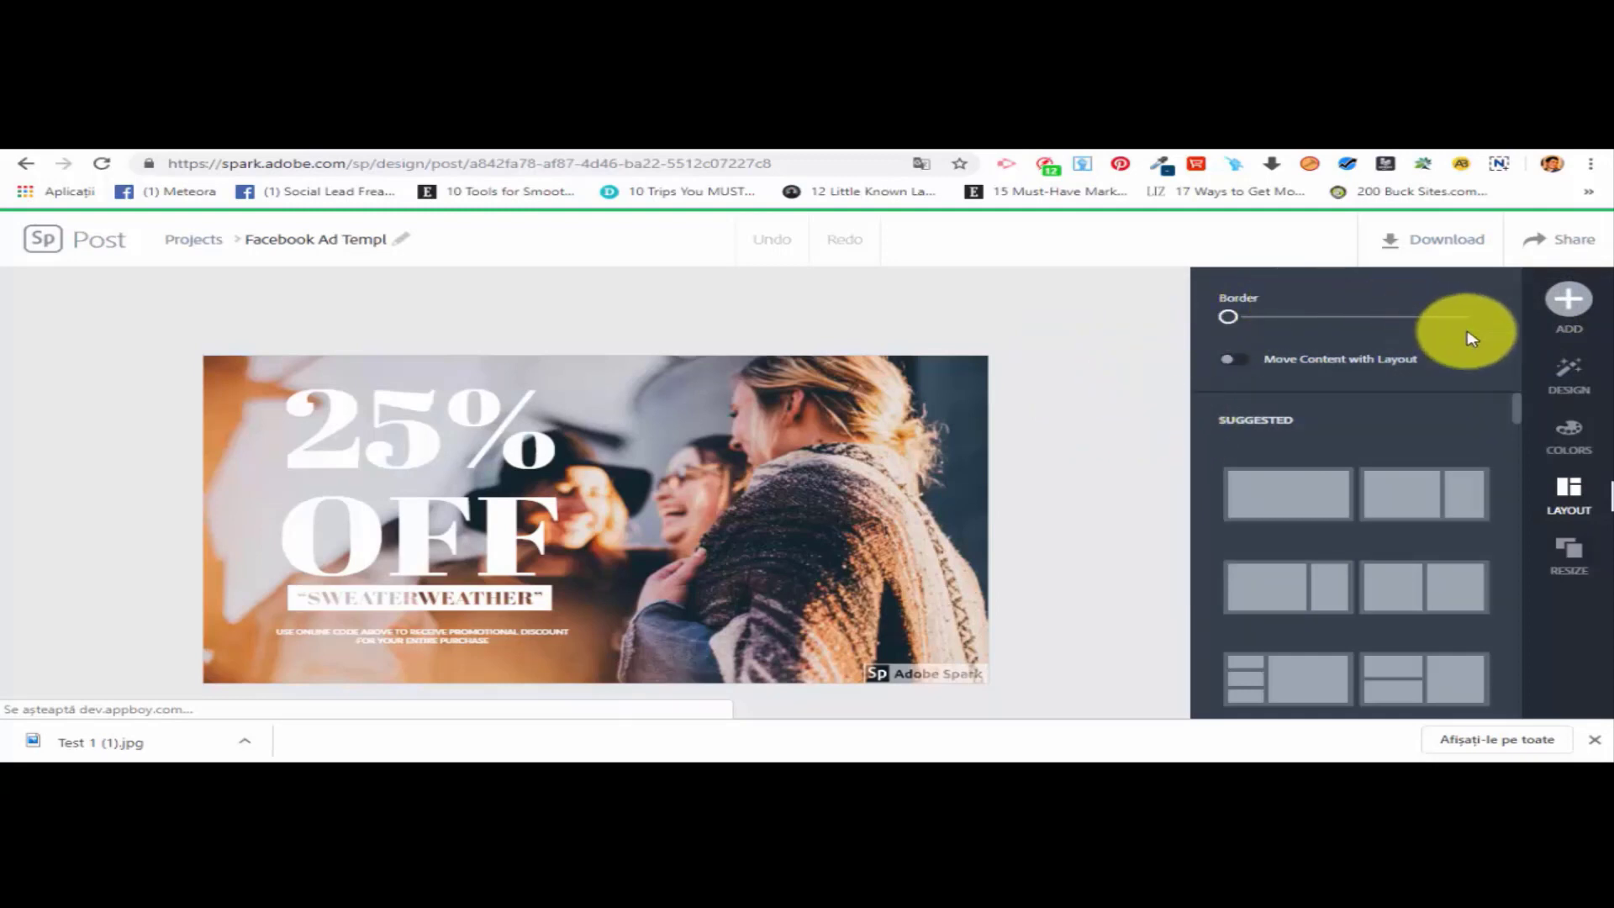
click(1569, 301)
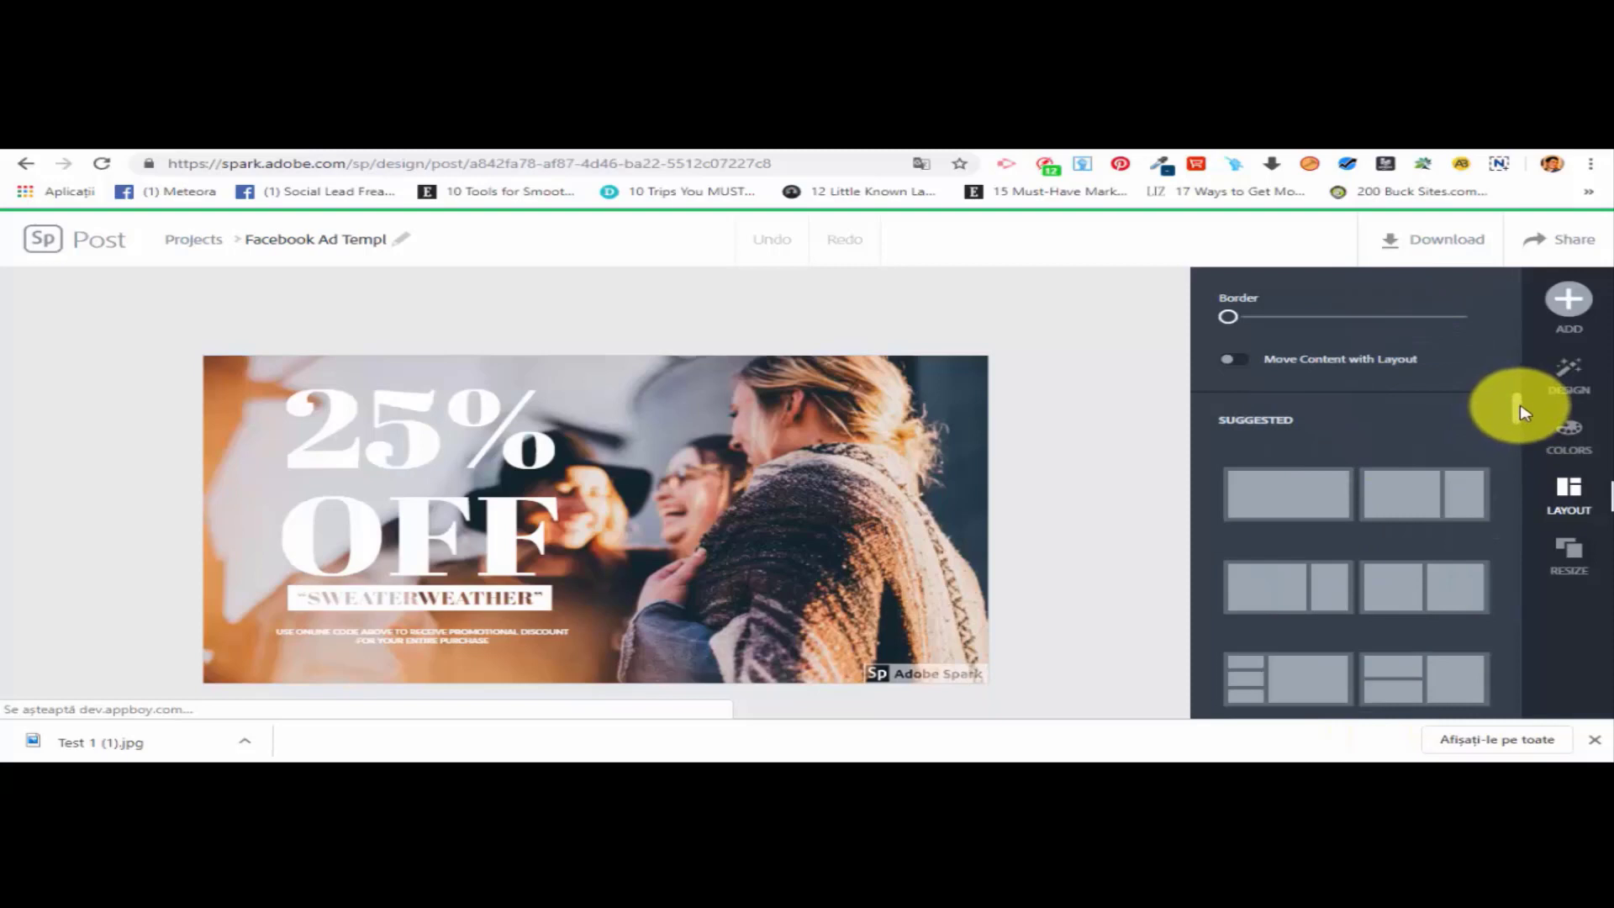
scroll(1297, 421, down, 3)
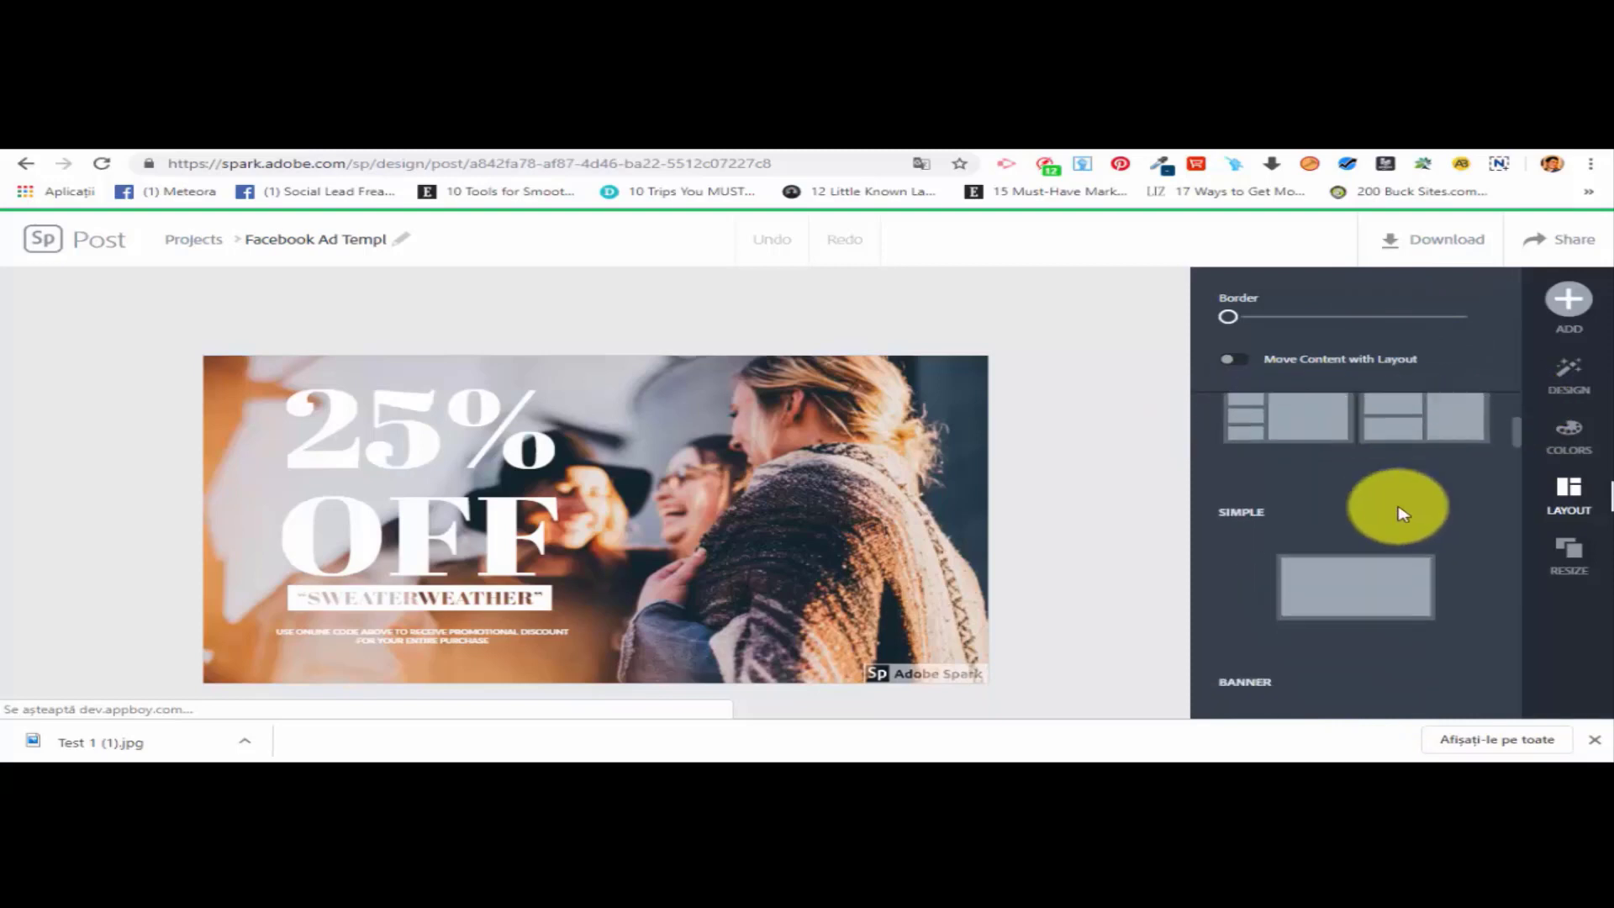
scroll(1250, 496, down, 4)
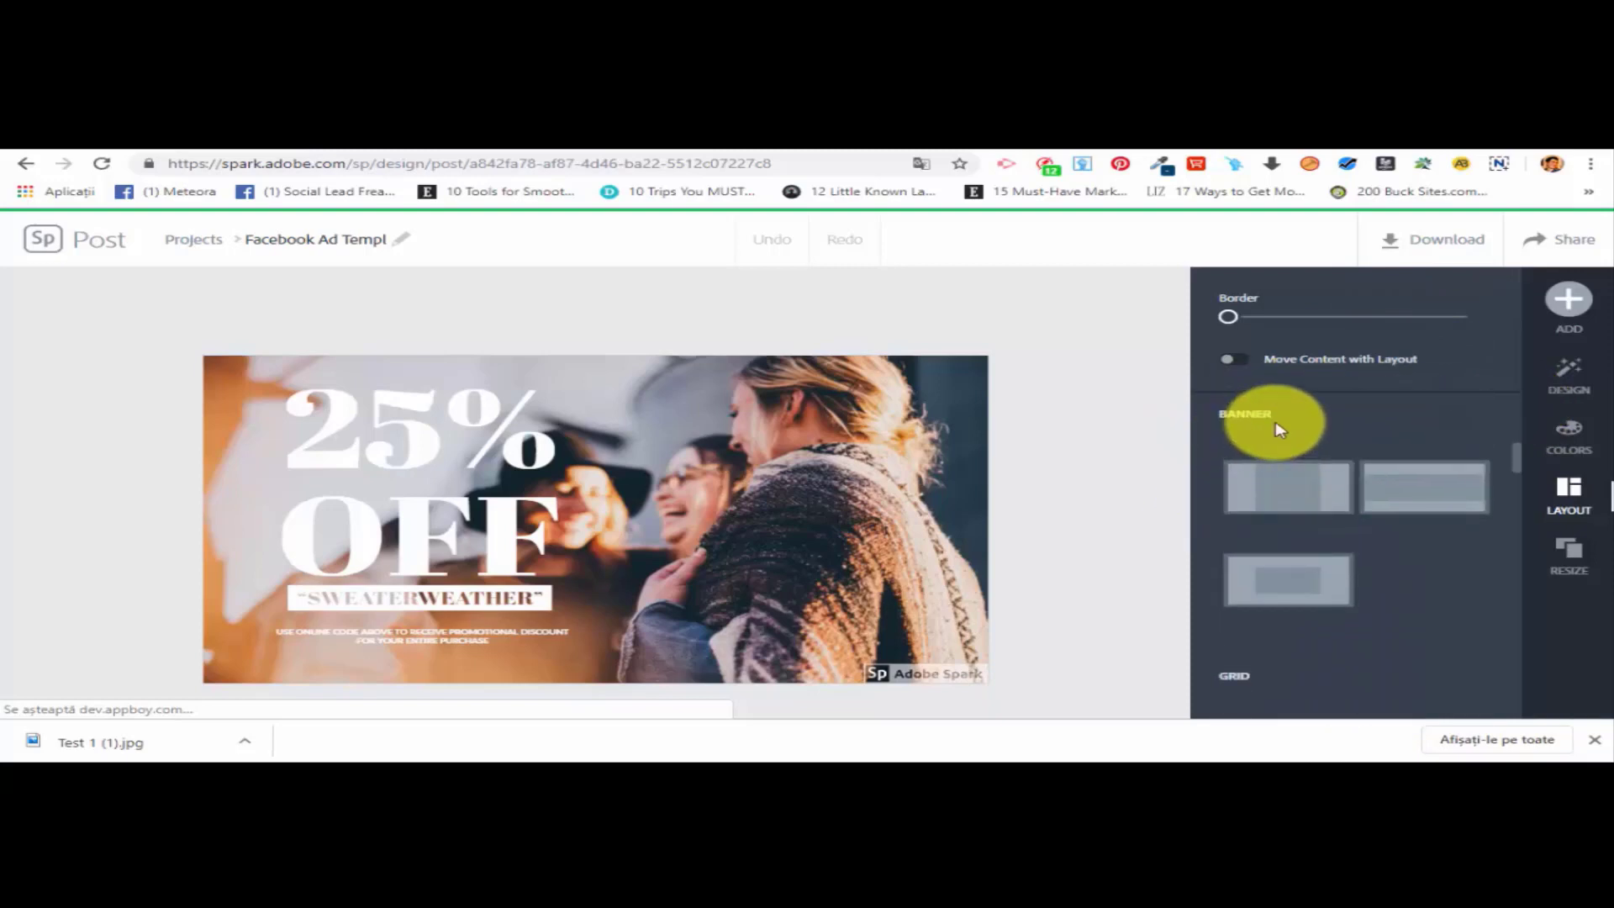
scroll(1403, 577, down, 4)
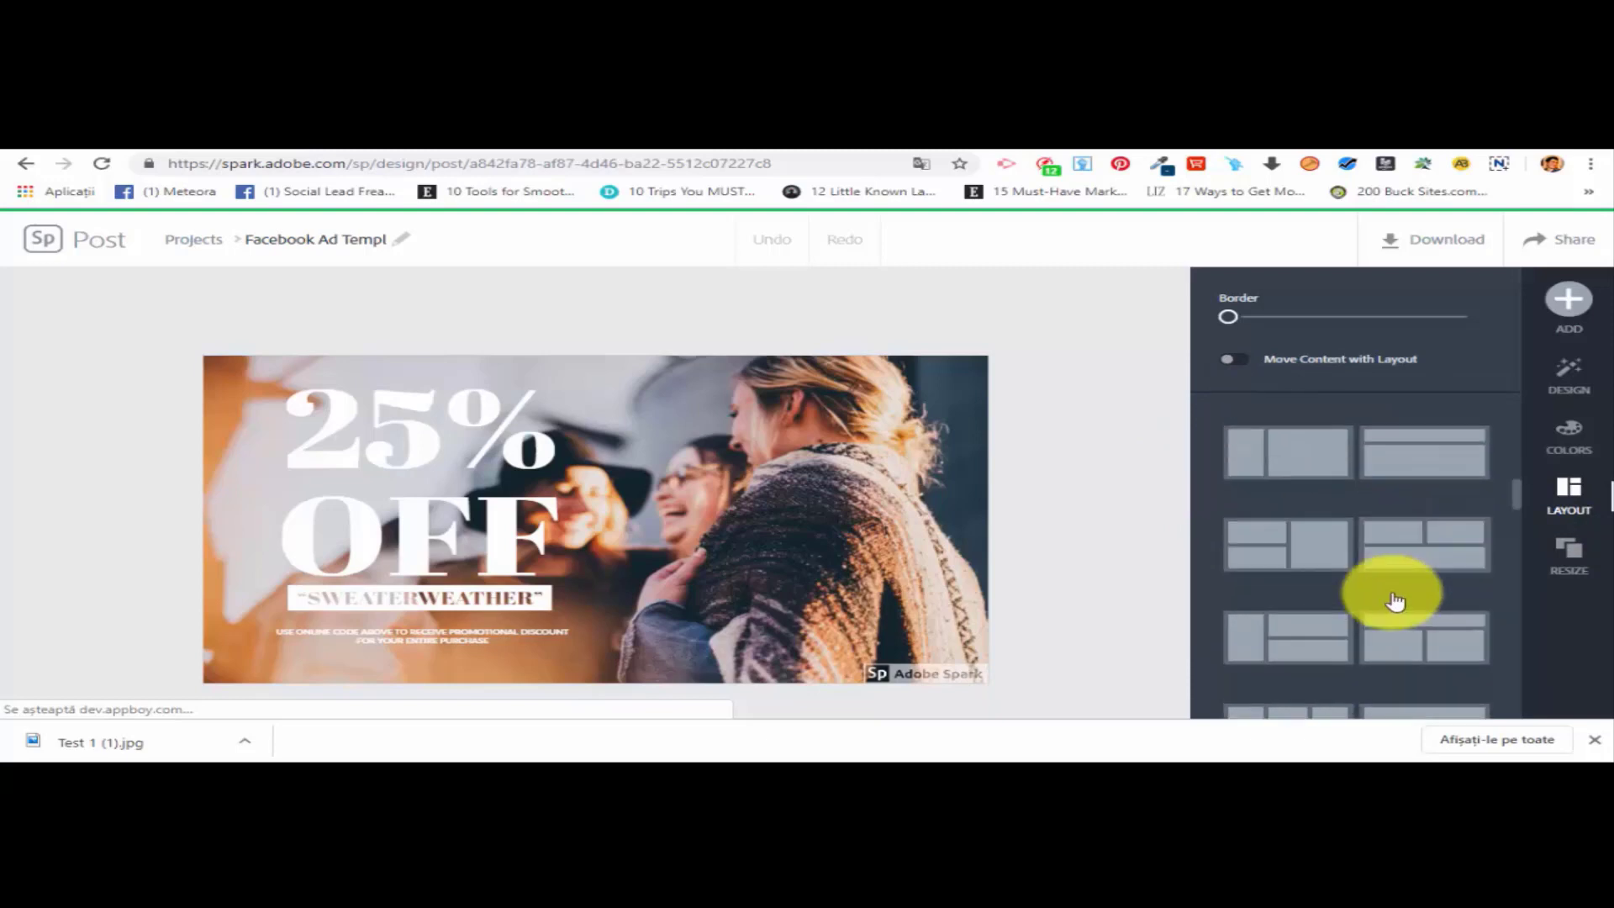
scroll(1378, 572, down, 2)
scroll(1309, 542, up, 2)
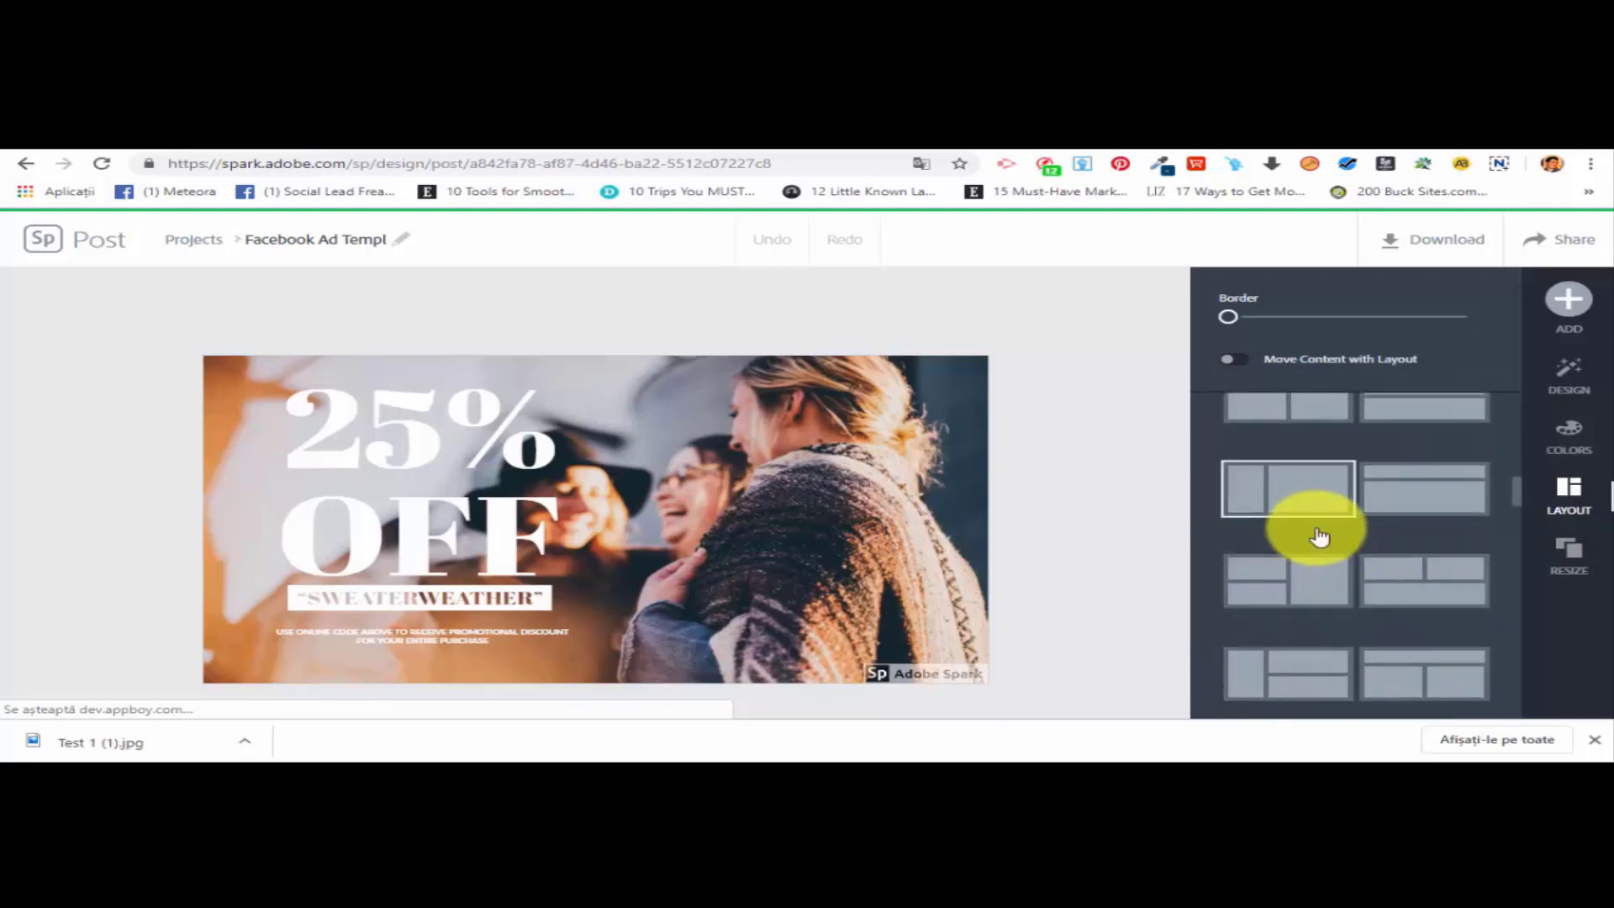
scroll(1311, 571, up, 2)
scroll(1353, 529, down, 1)
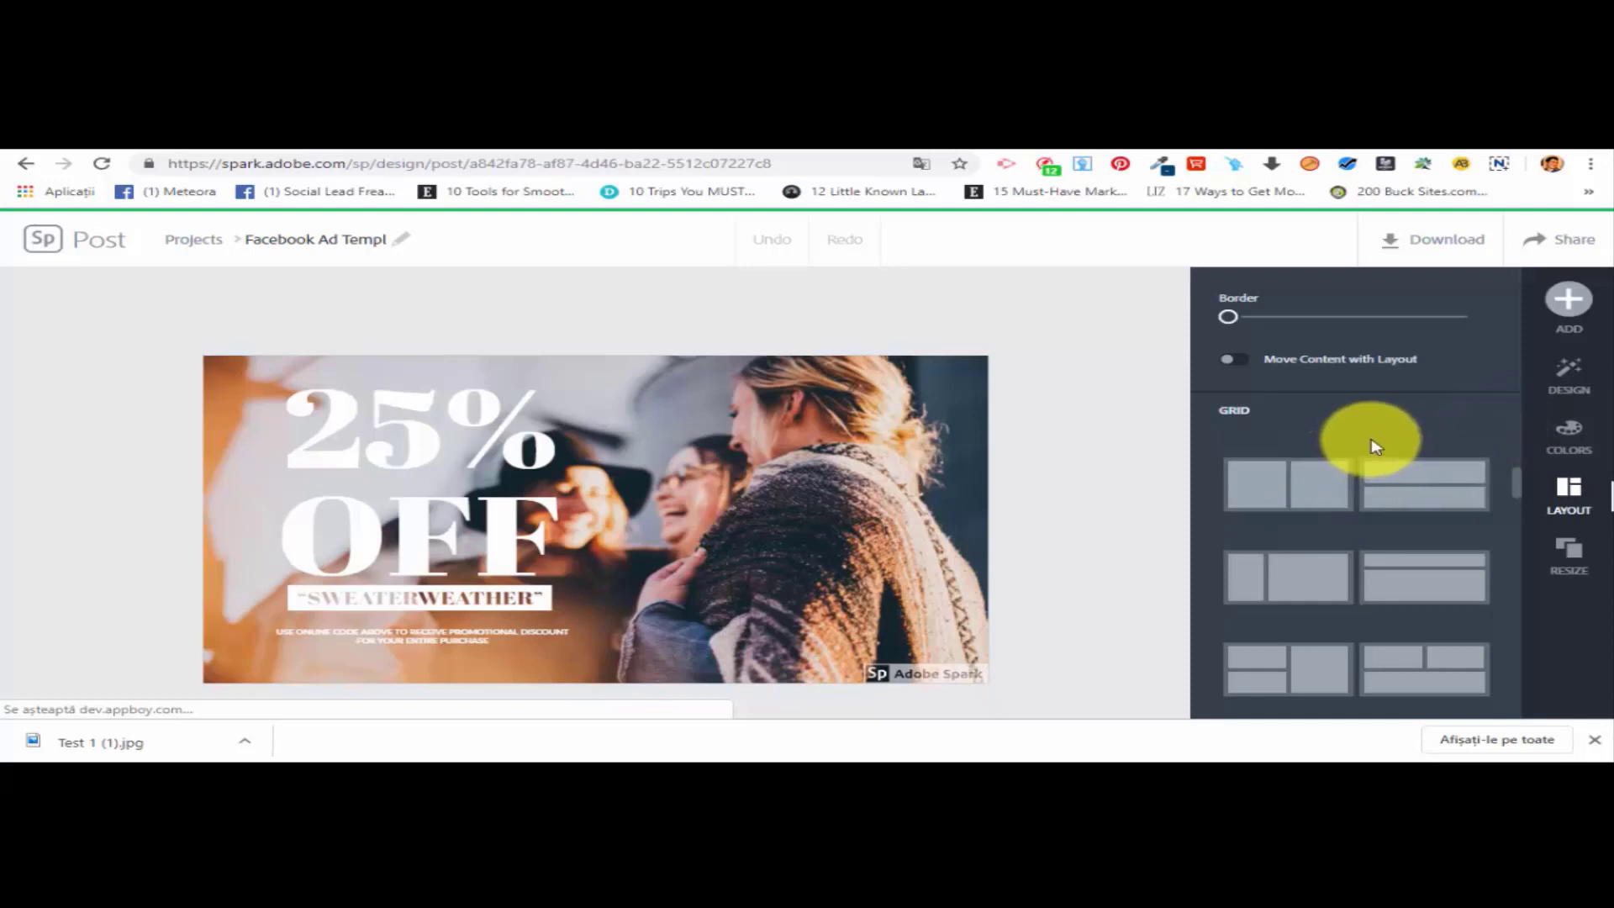
Browse the design variations and apply the red and blue Memorial Day 5K Trail Run design to the ad.
click(1572, 376)
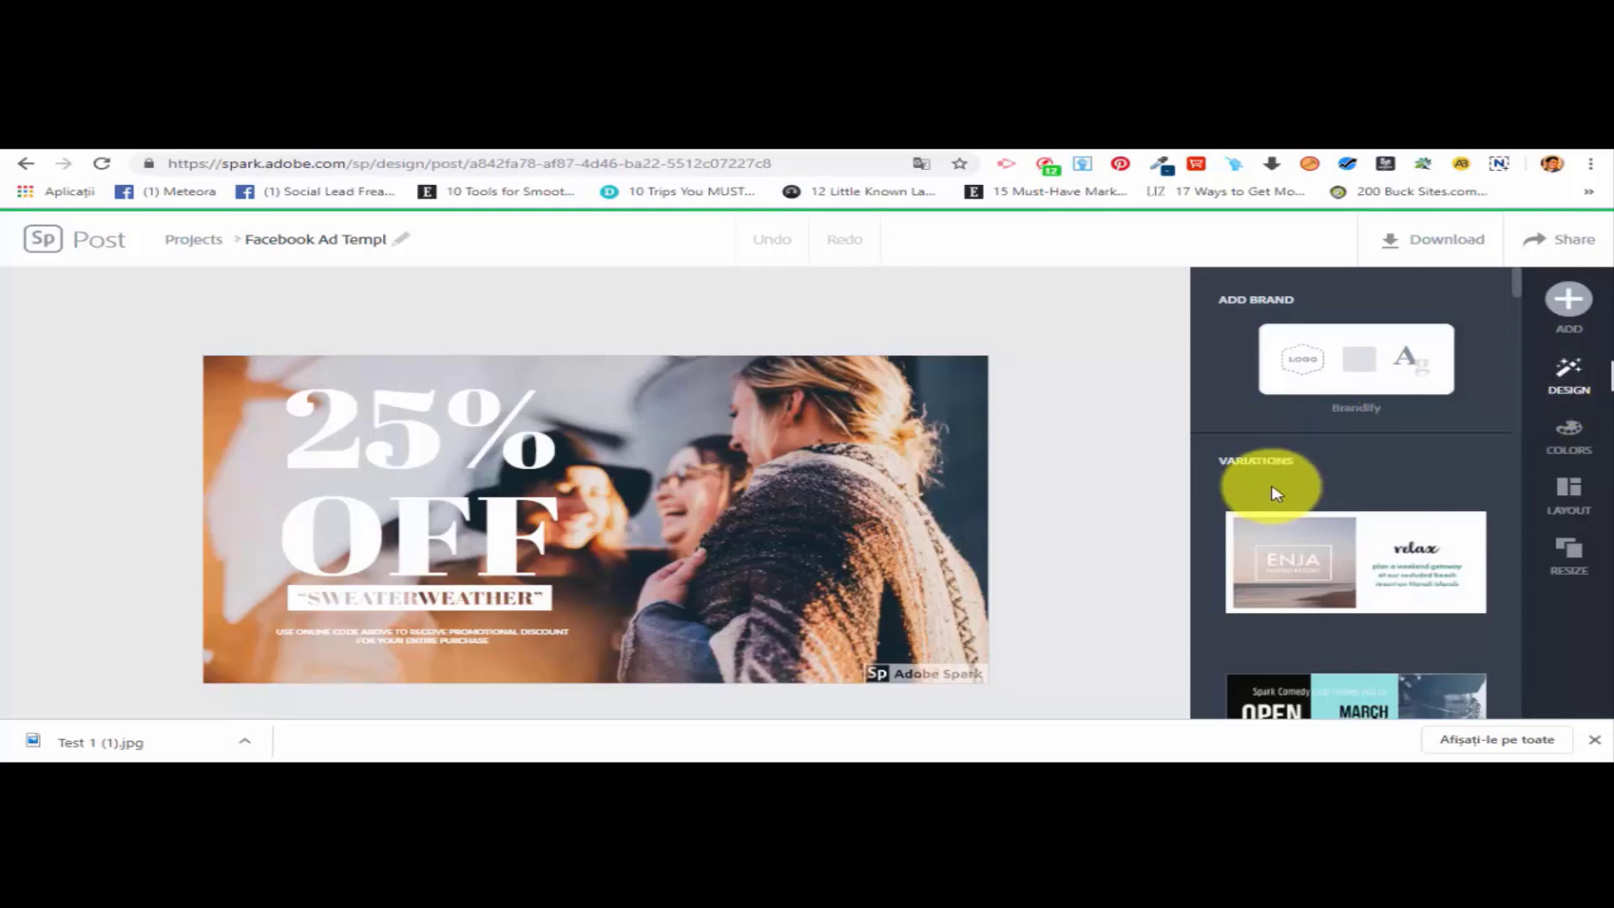
scroll(1253, 446, down, 1)
scroll(1425, 450, down, 9)
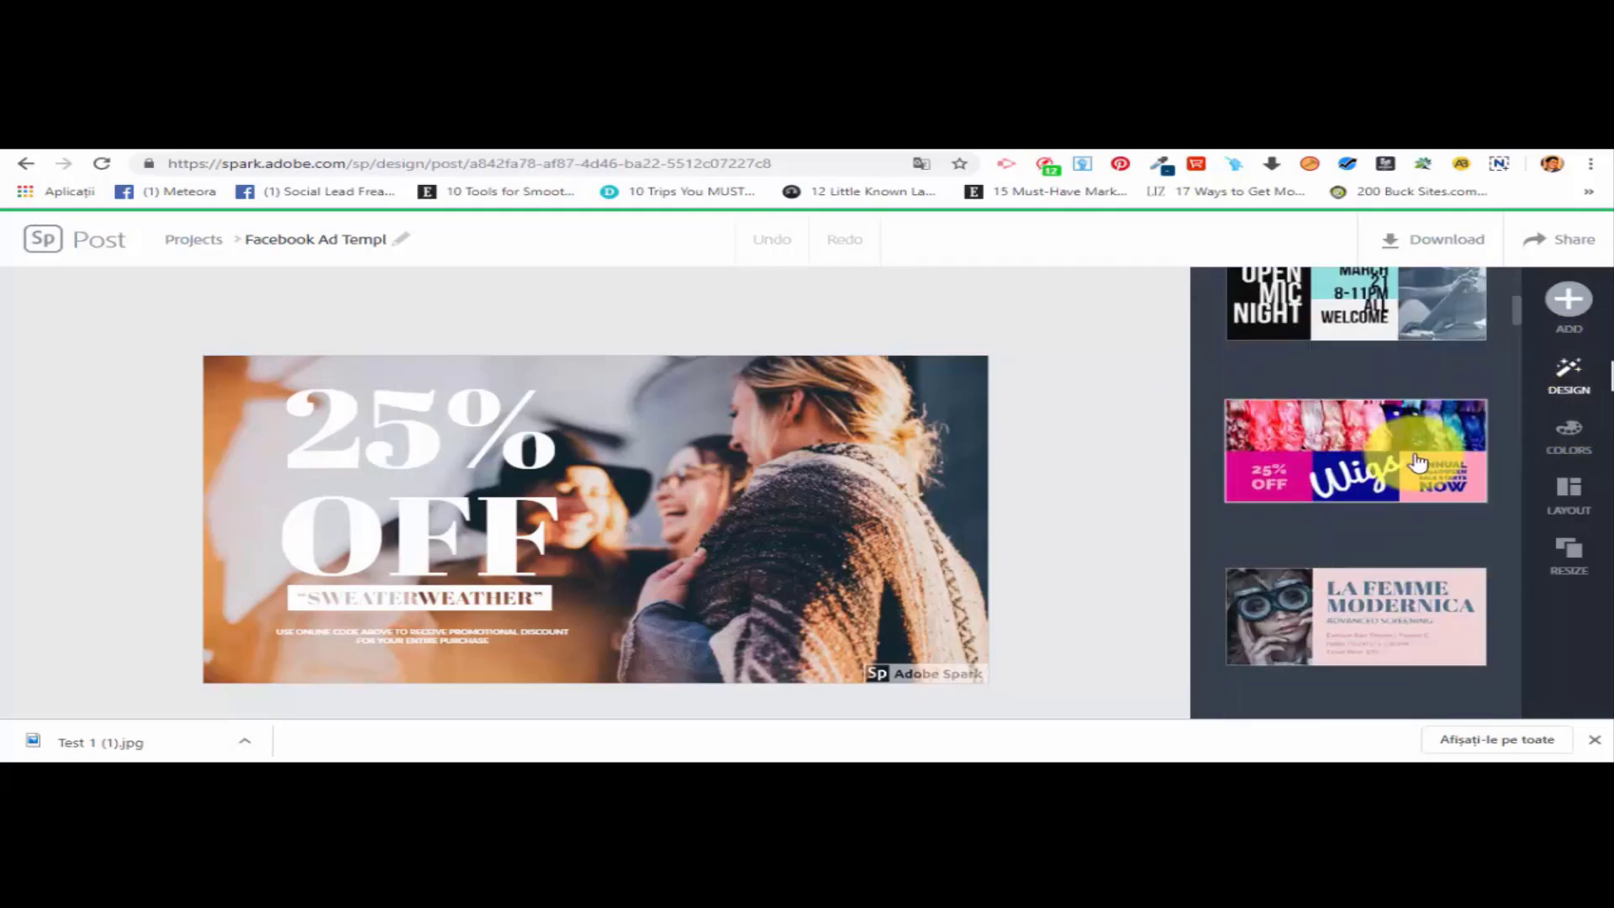
scroll(1436, 467, down, 6)
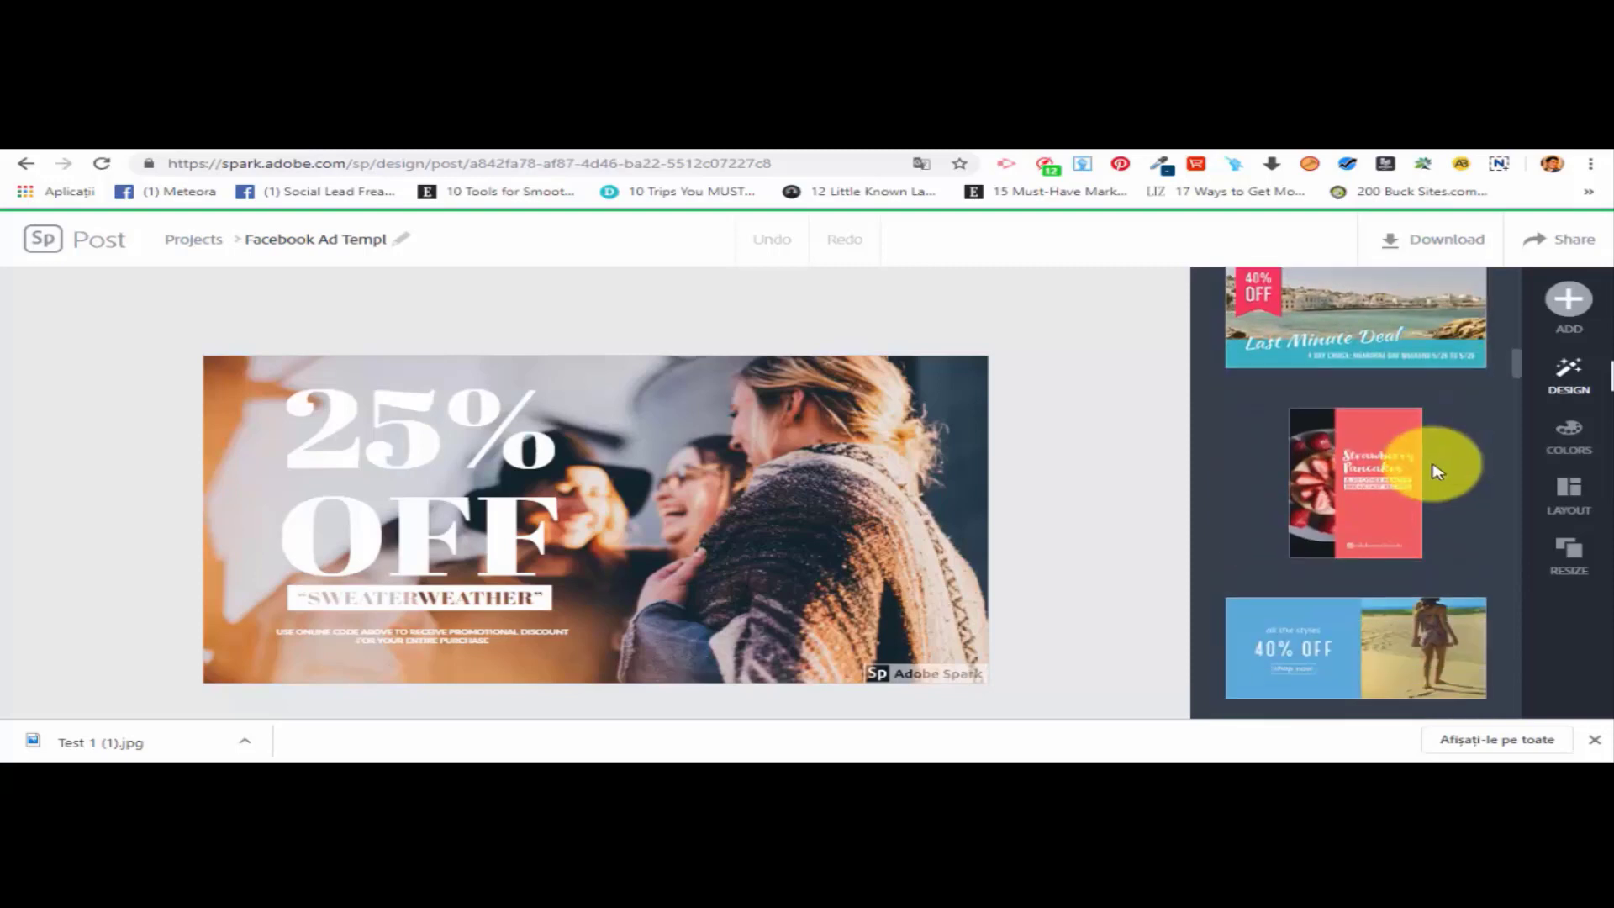
scroll(1406, 454, down, 3)
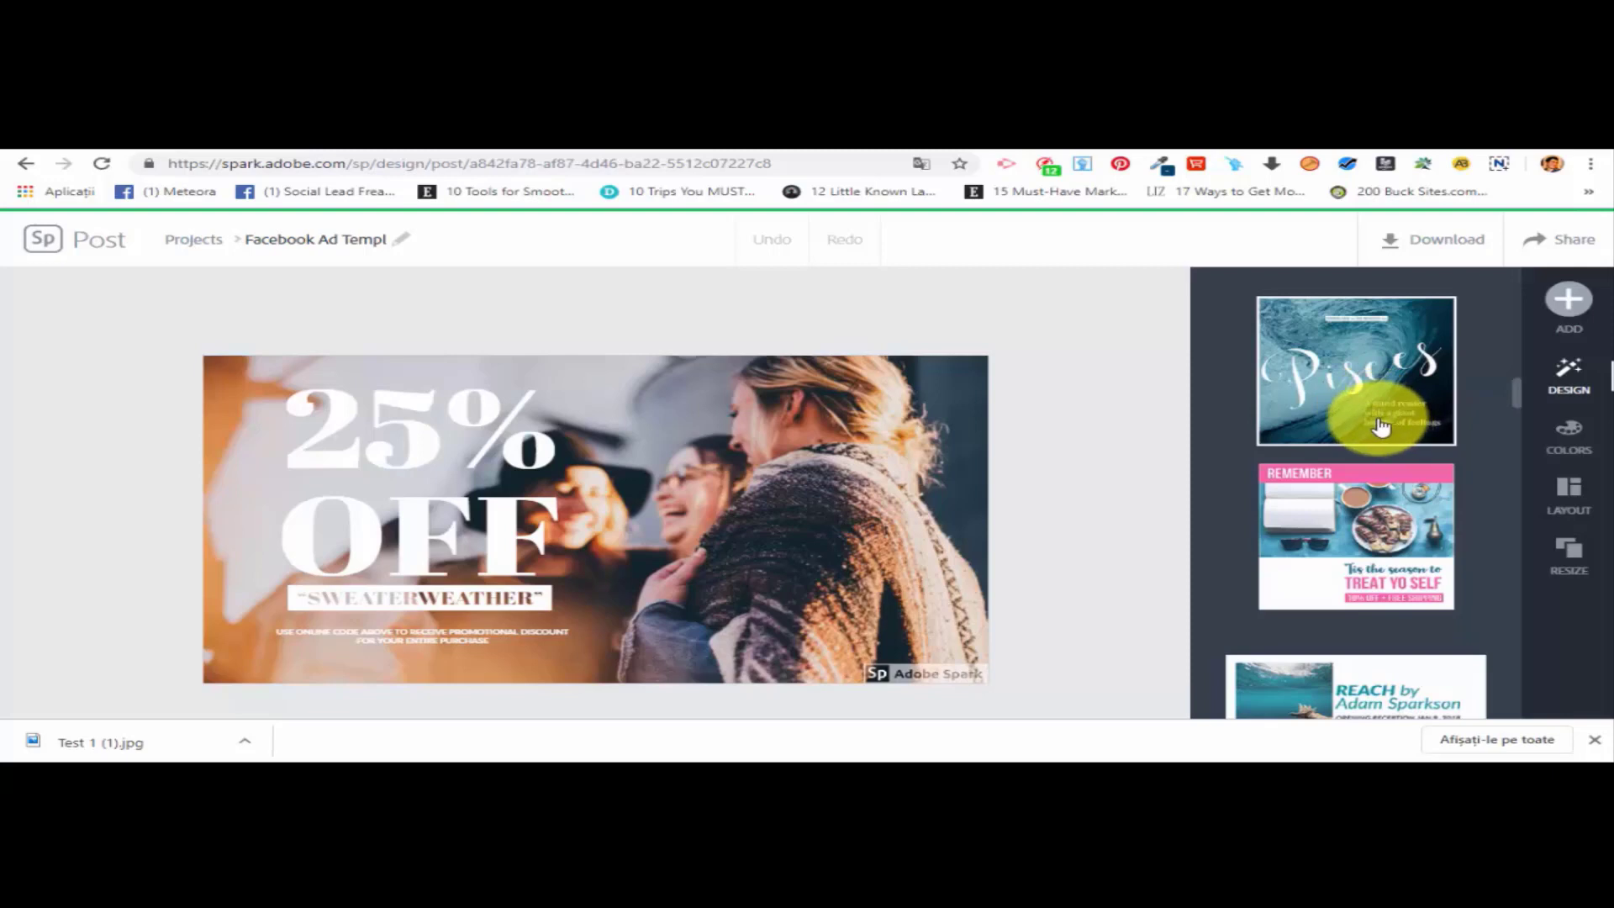
scroll(1375, 422, down, 4)
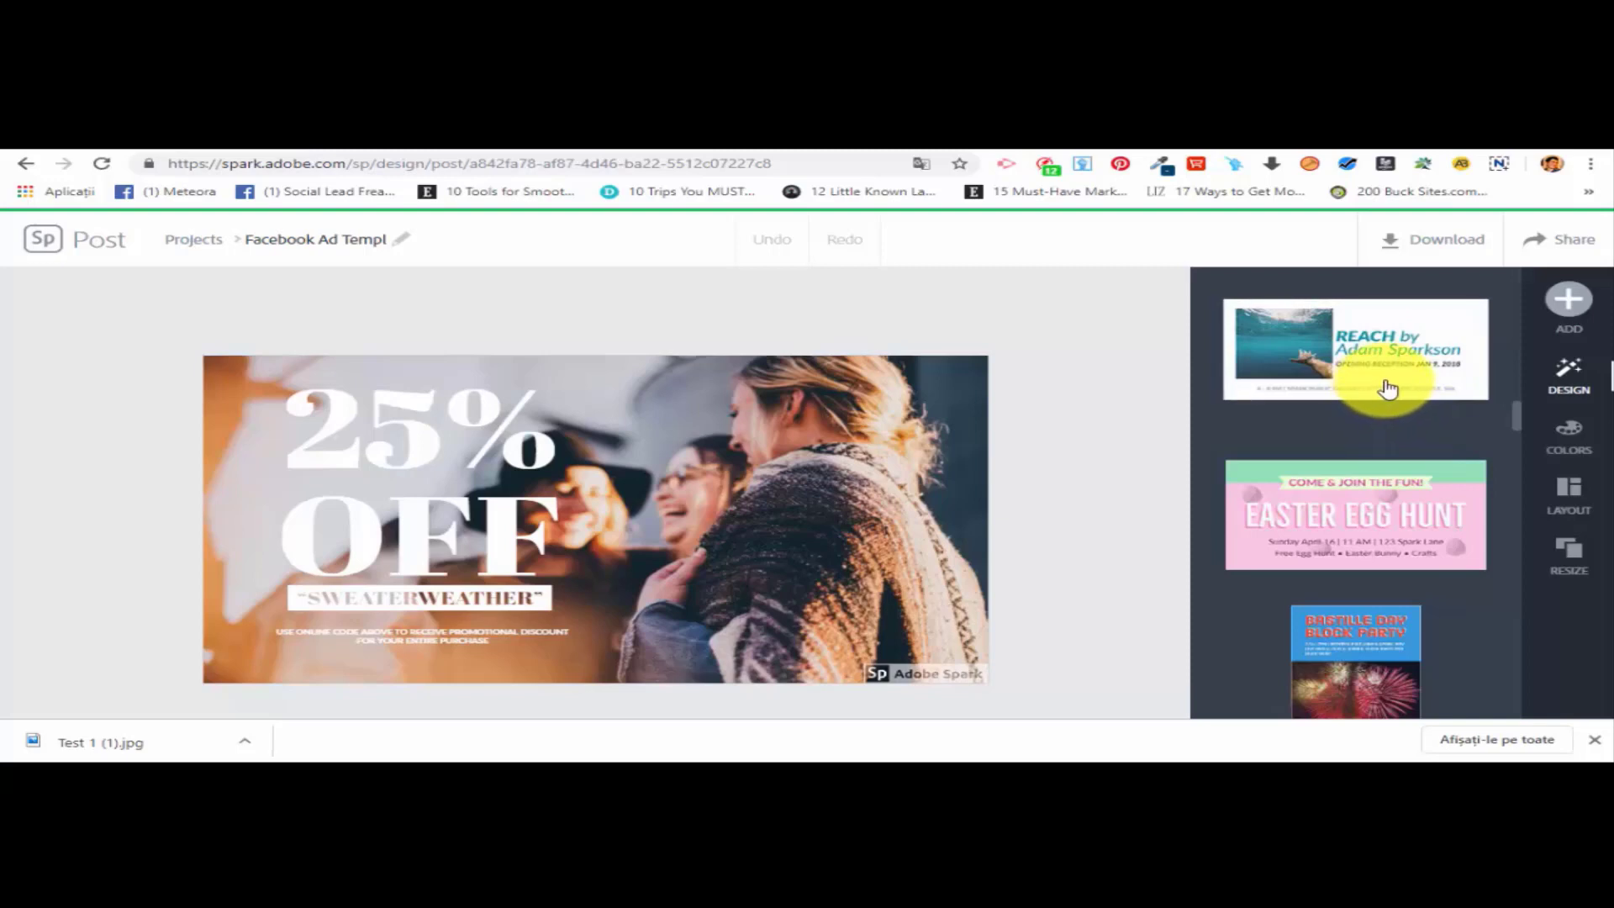
scroll(1387, 391, down, 8)
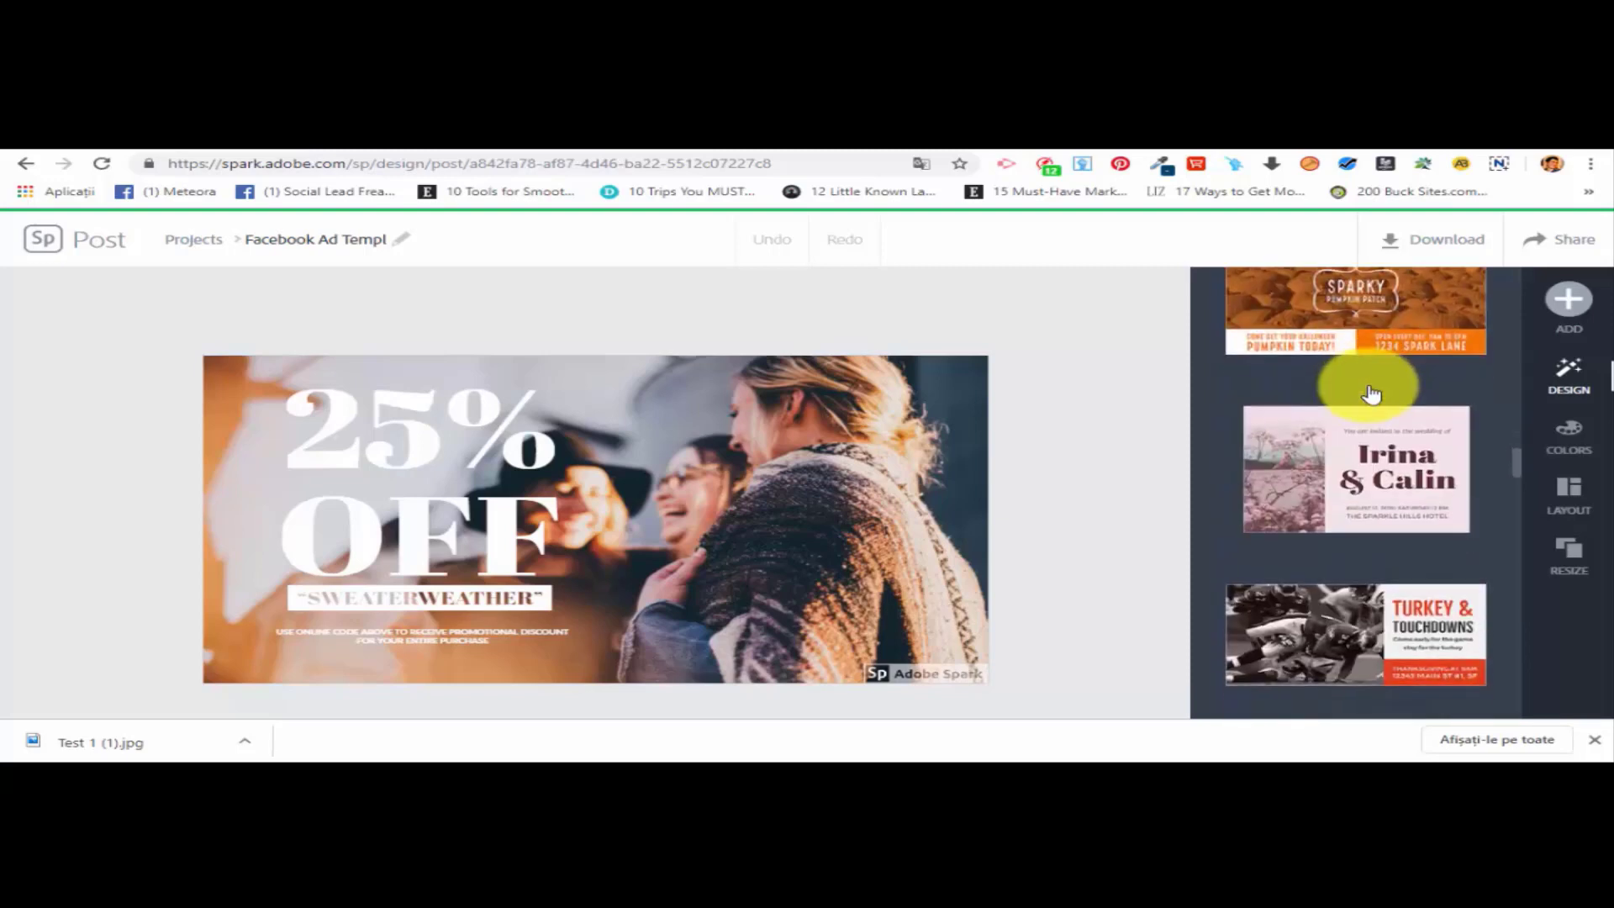
scroll(1372, 388, down, 6)
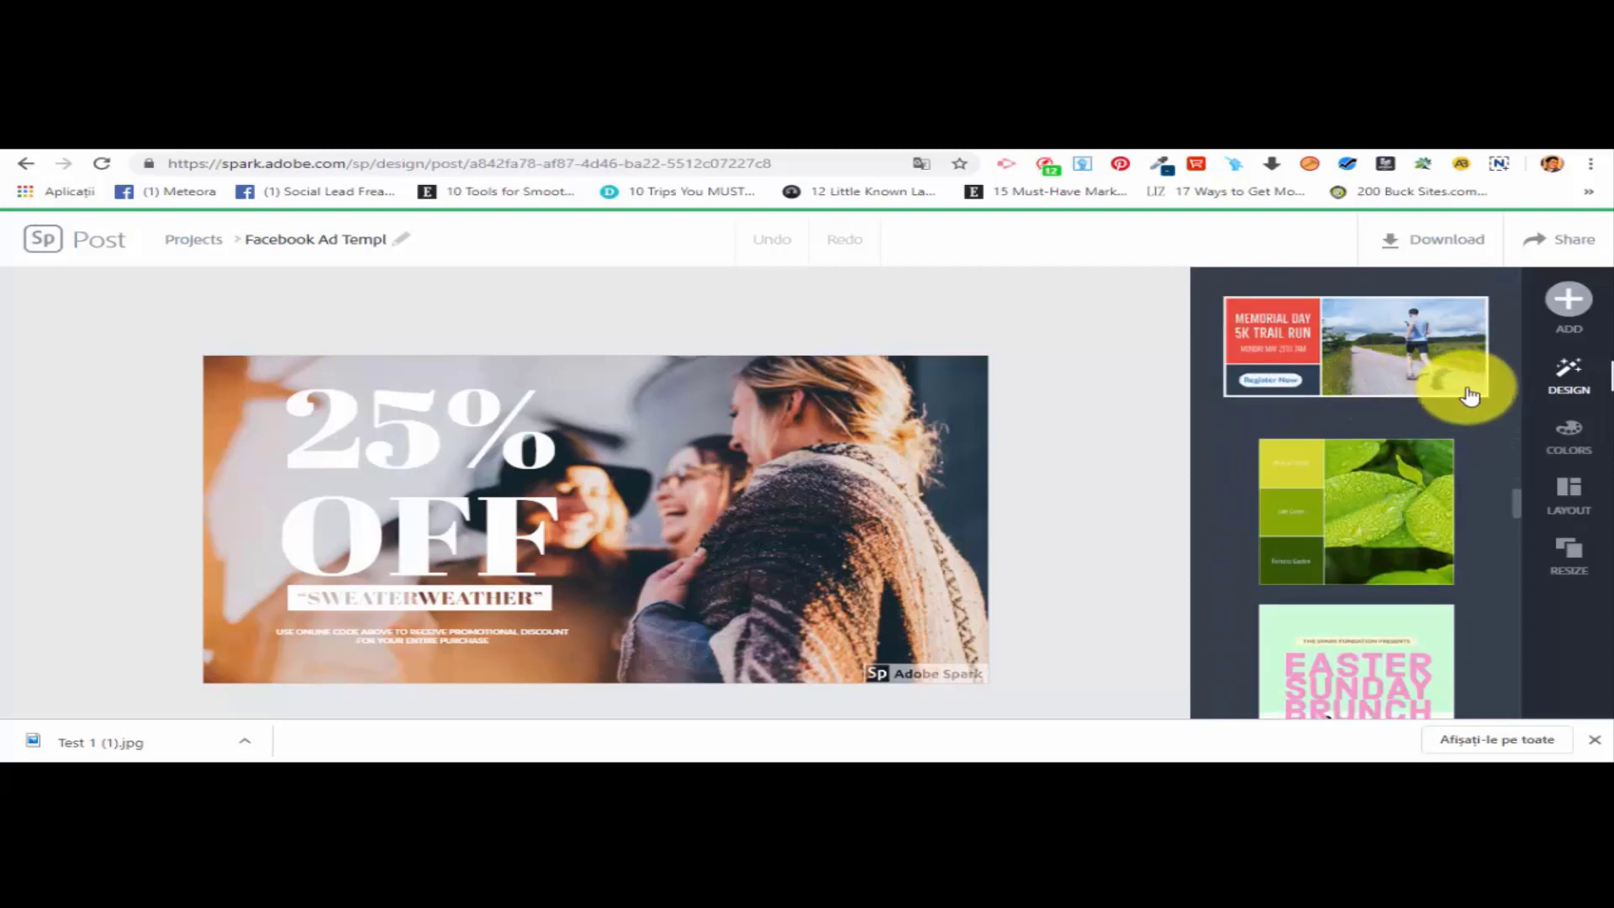
click(1379, 365)
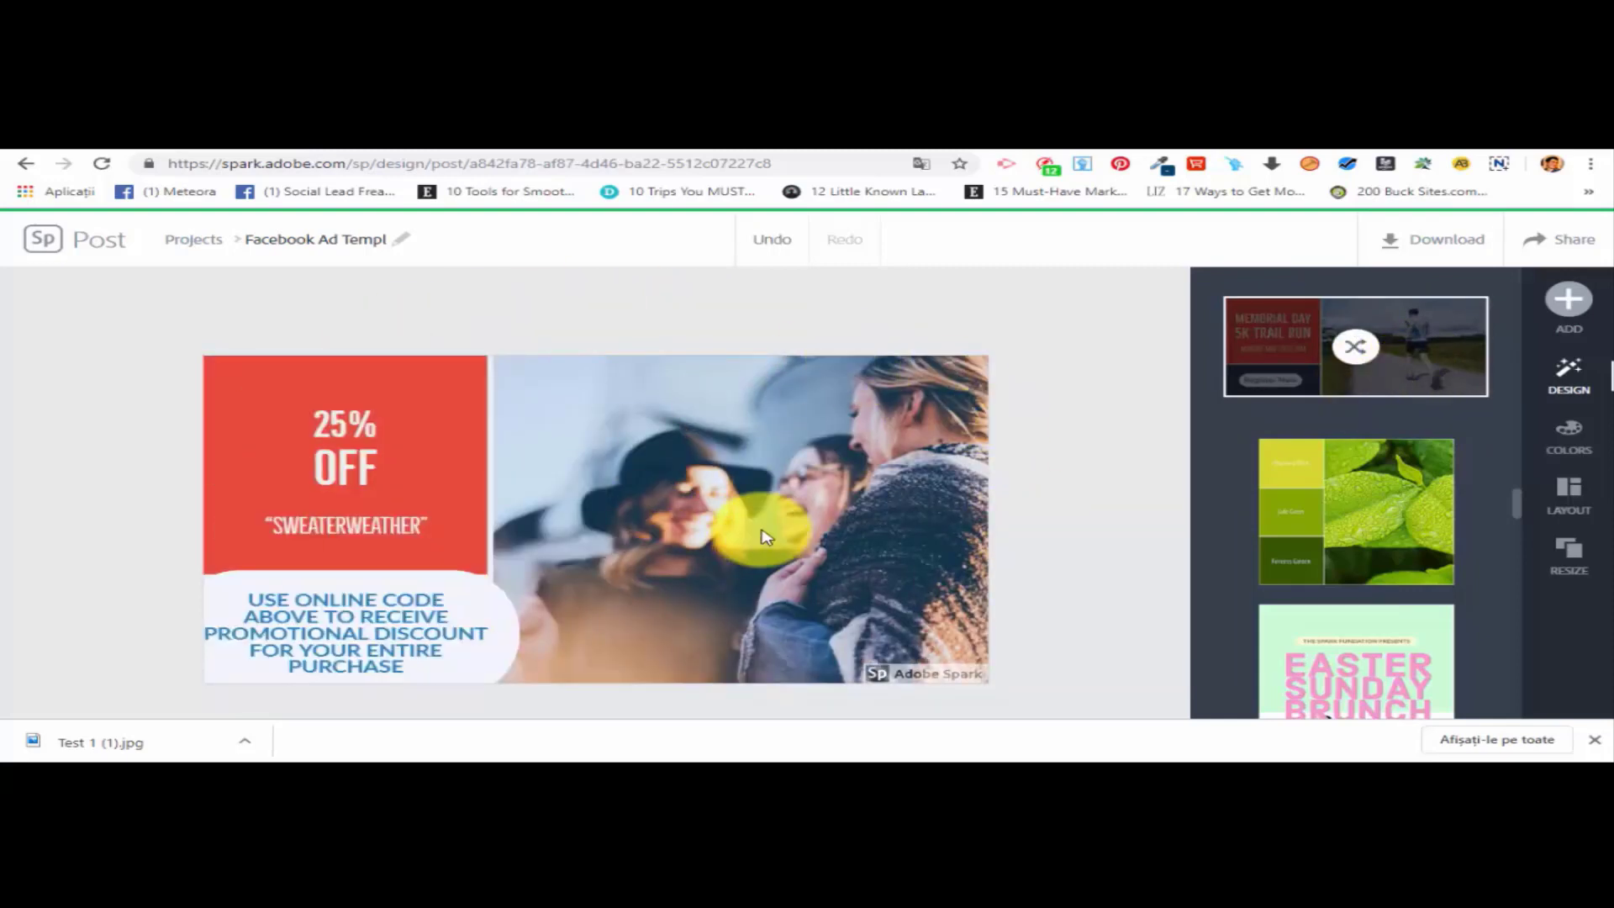
Enlarge the 25% OFF text, widen its letter spacing slightly and reduce its line spacing.
click(790, 446)
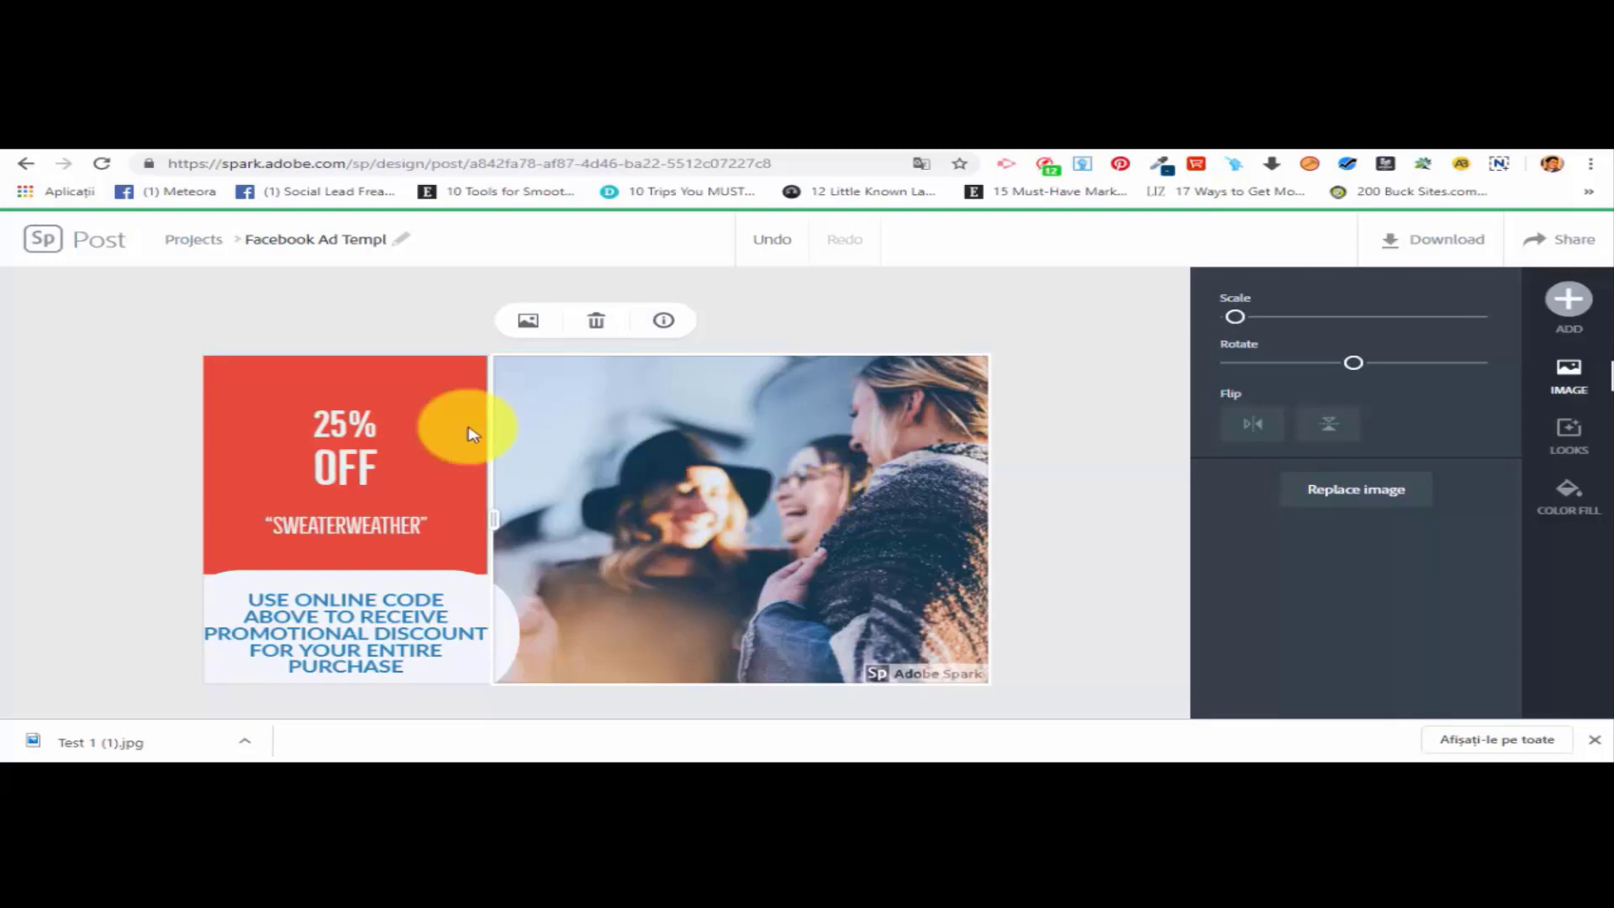
click(351, 437)
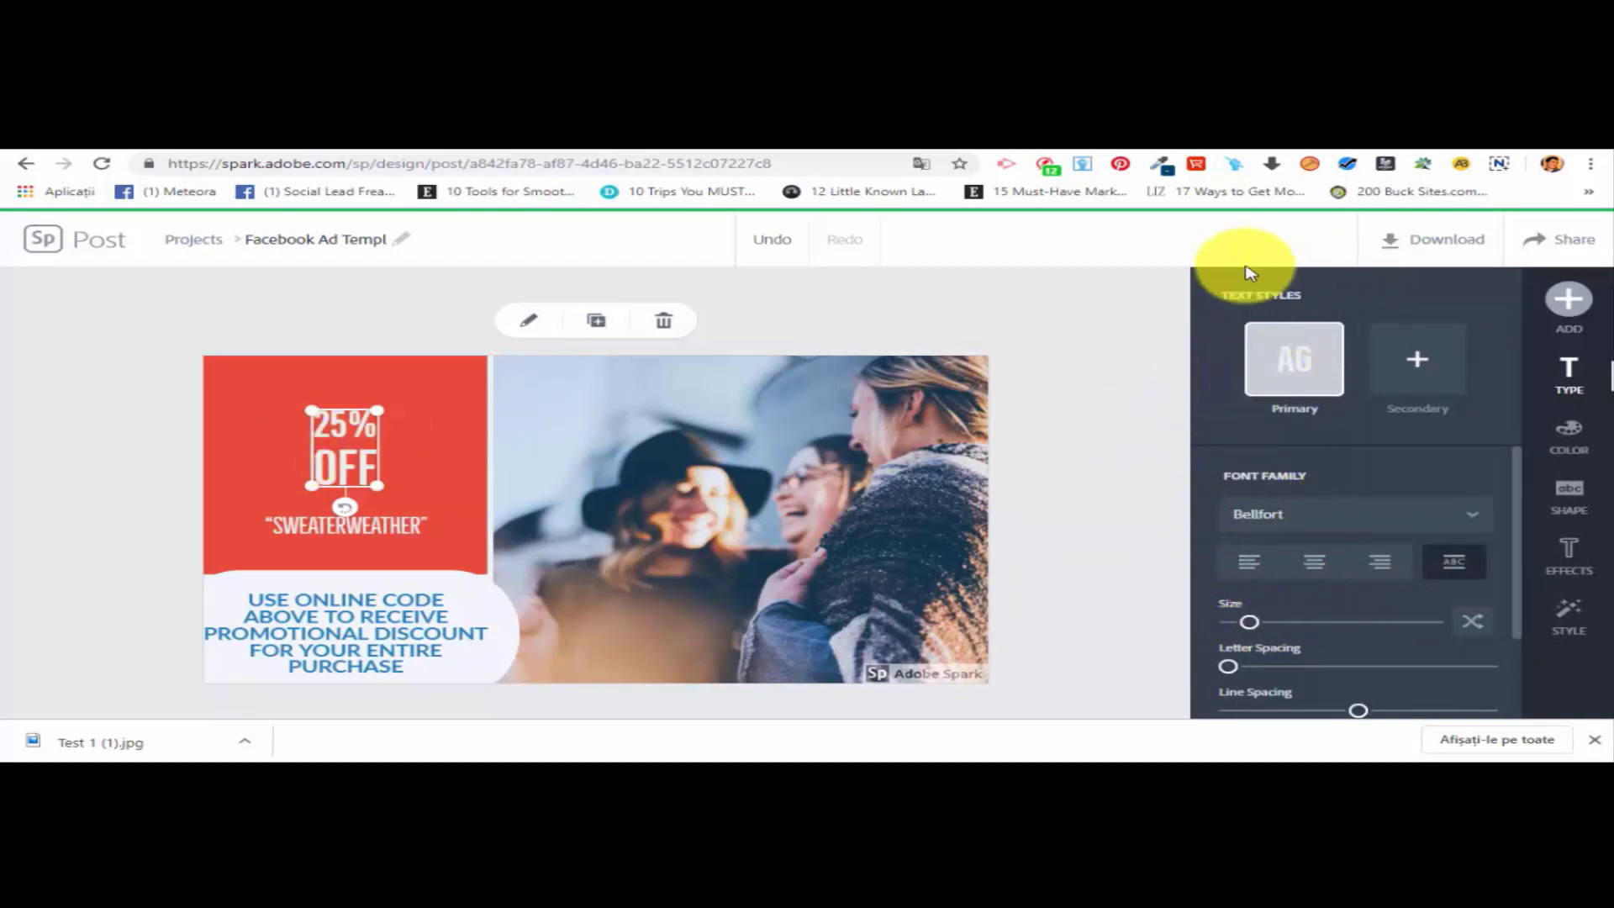
click(1568, 298)
scroll(1324, 492, down, 2)
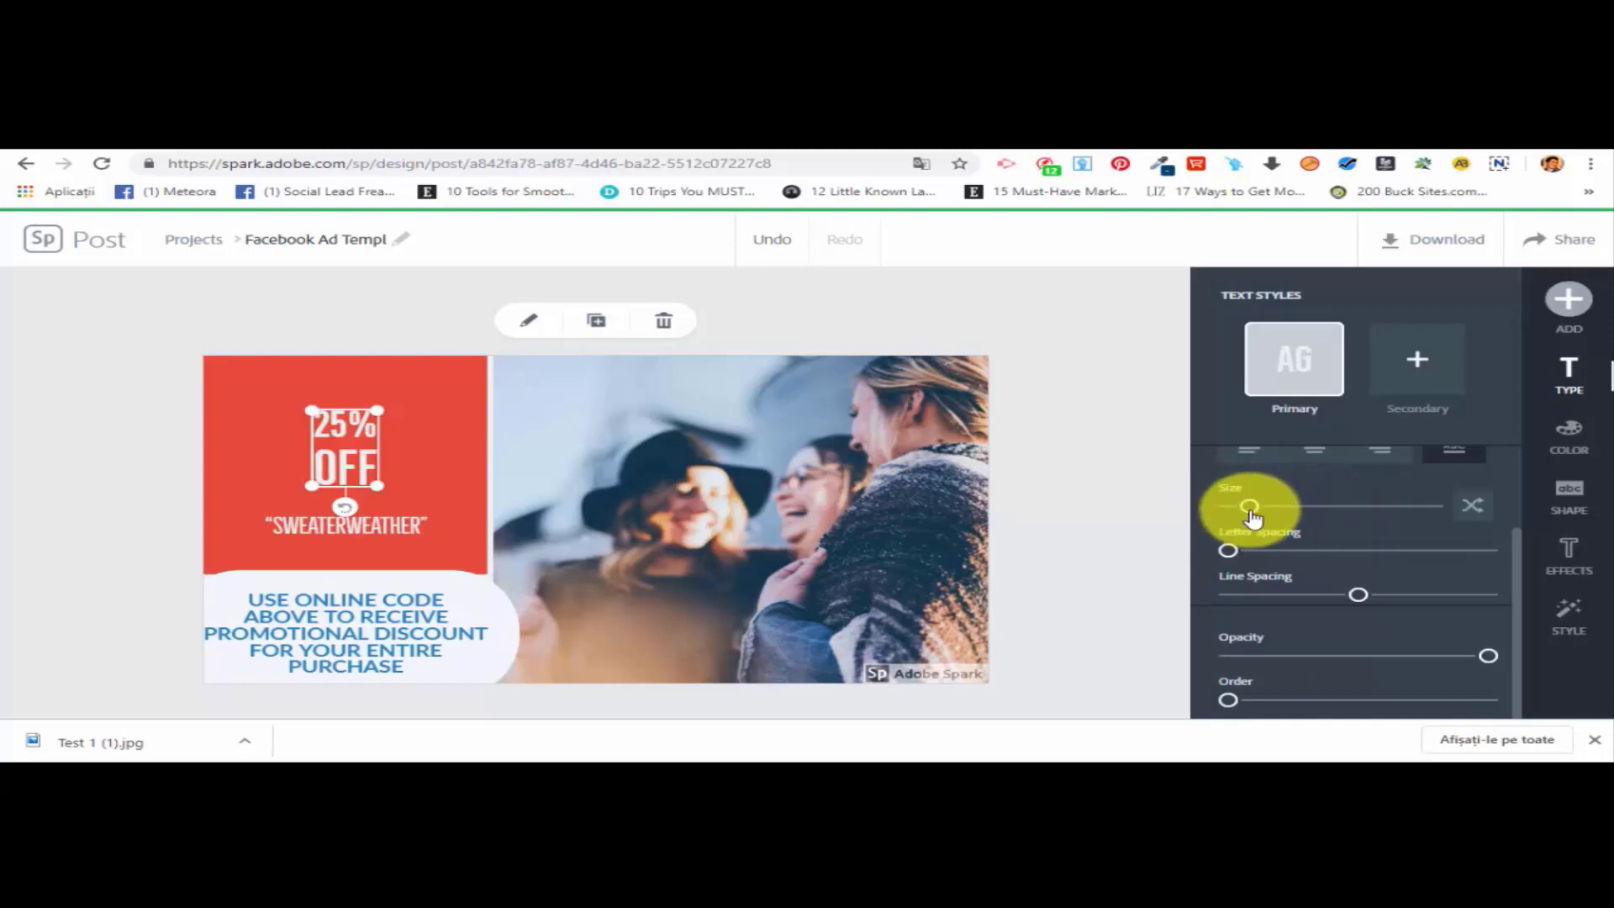
drag(1251, 509, 1243, 551)
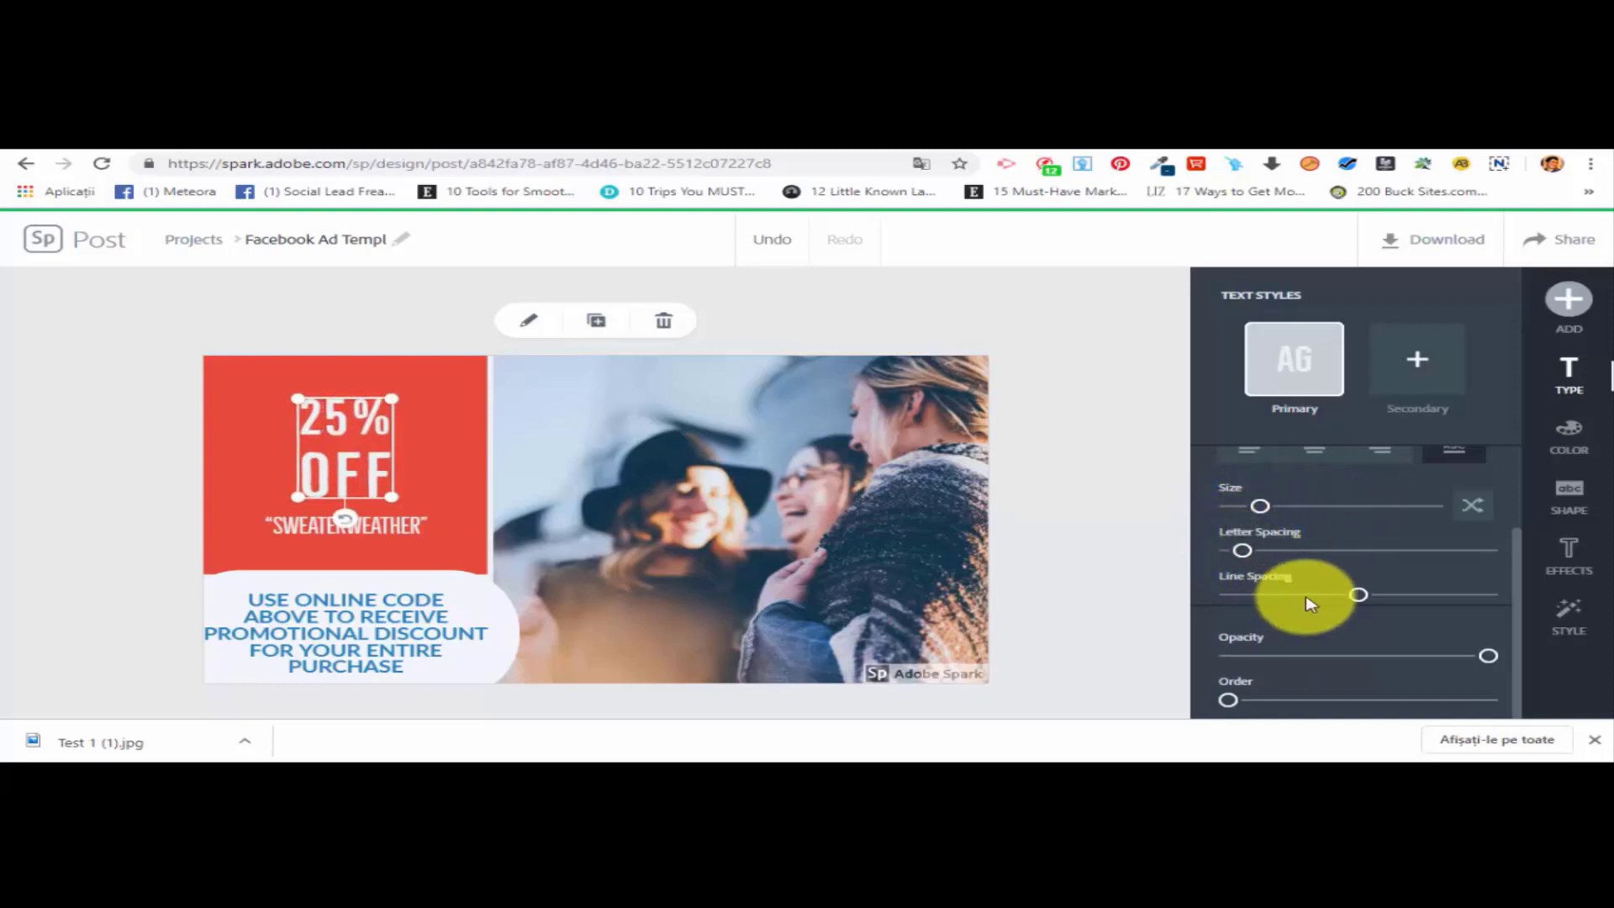
drag(1359, 599, 1337, 595)
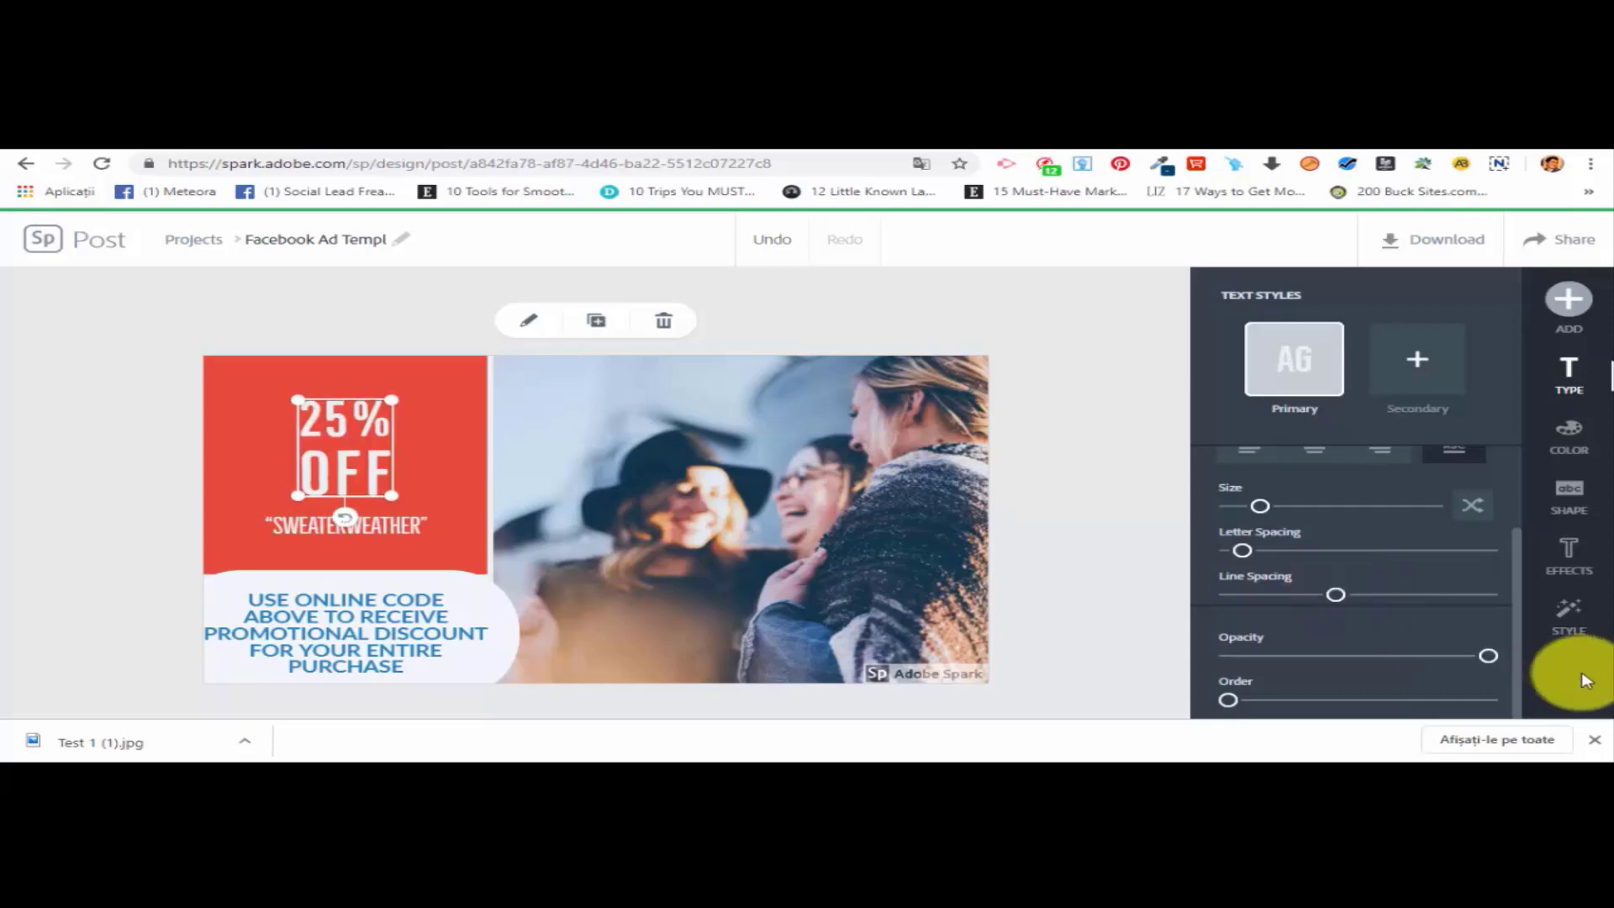
Check the font families available for the 25% OFF text and close the list without choosing one.
scroll(1362, 588, up, 3)
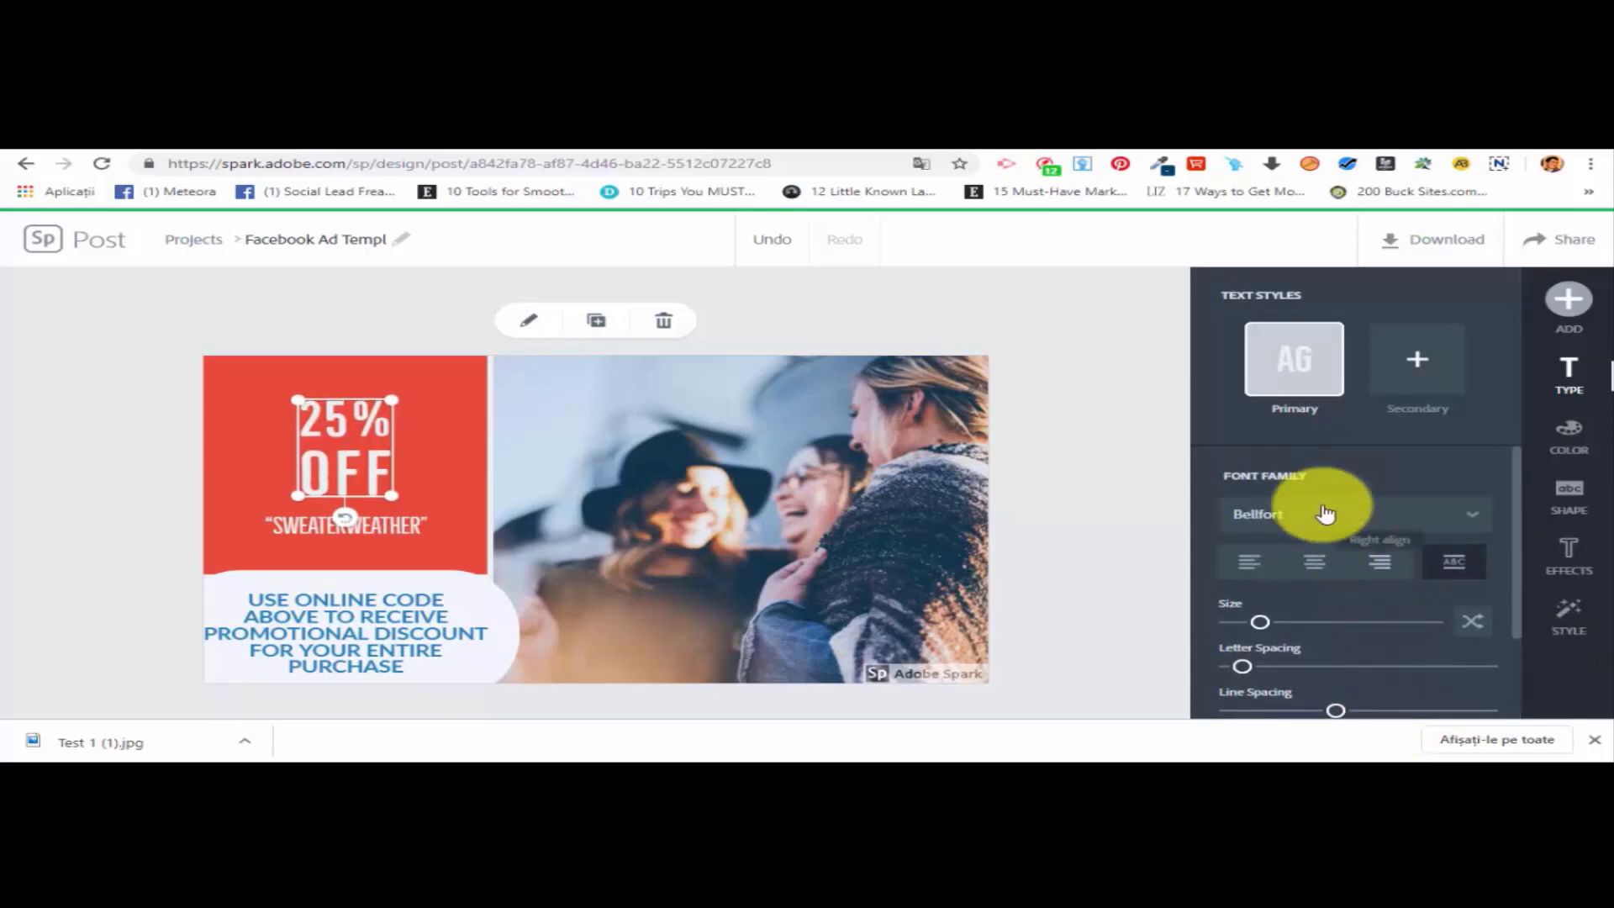
click(1318, 513)
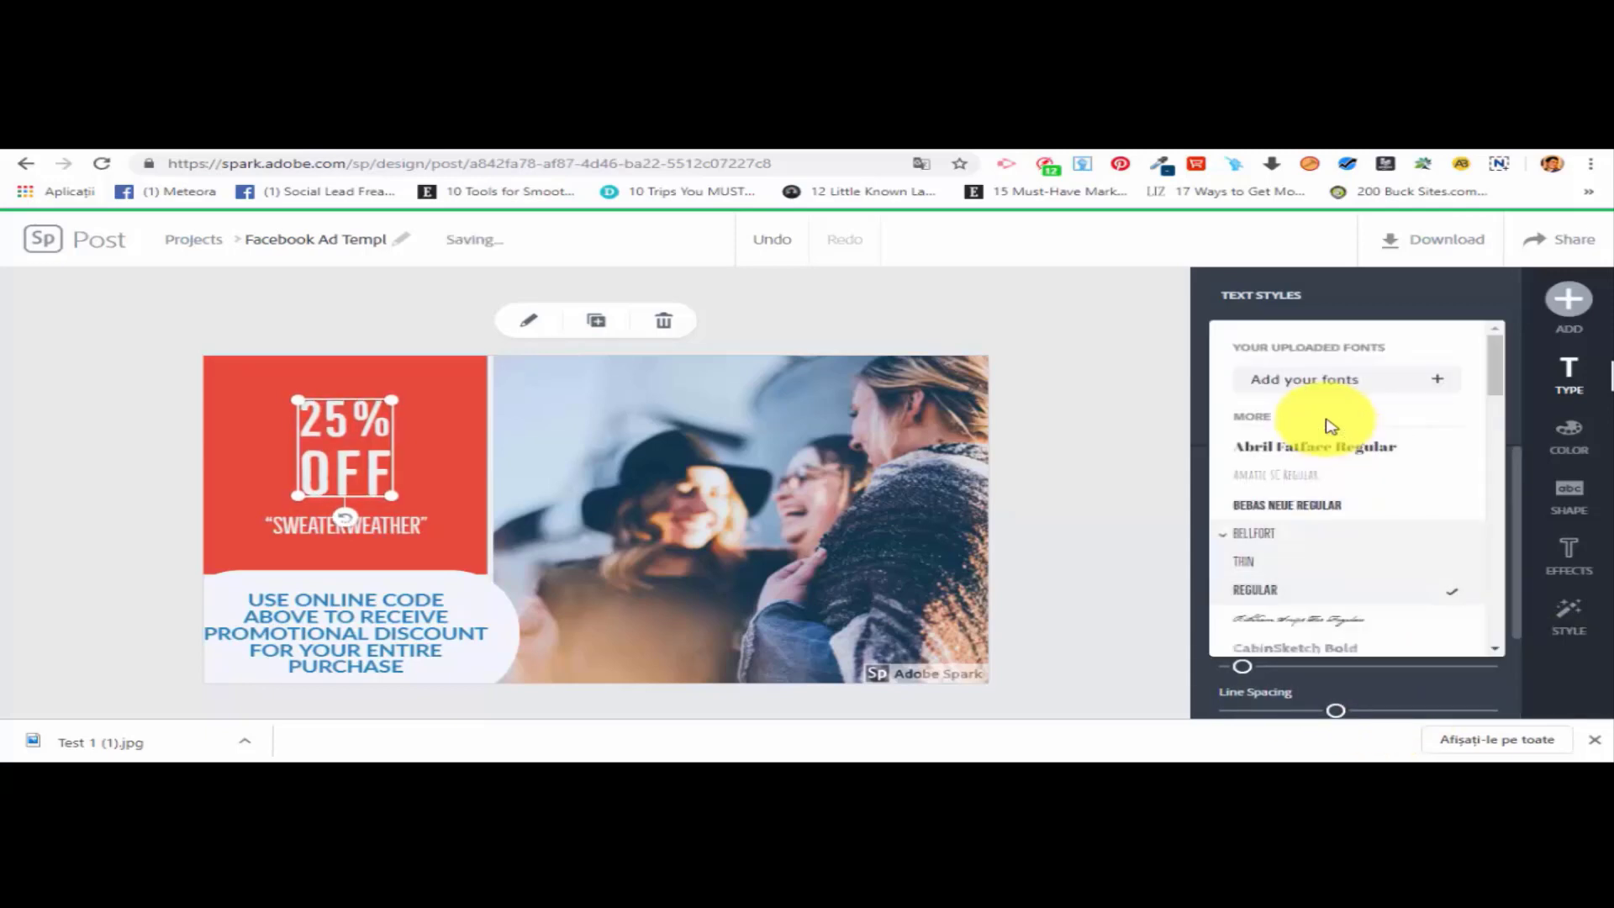
click(1333, 309)
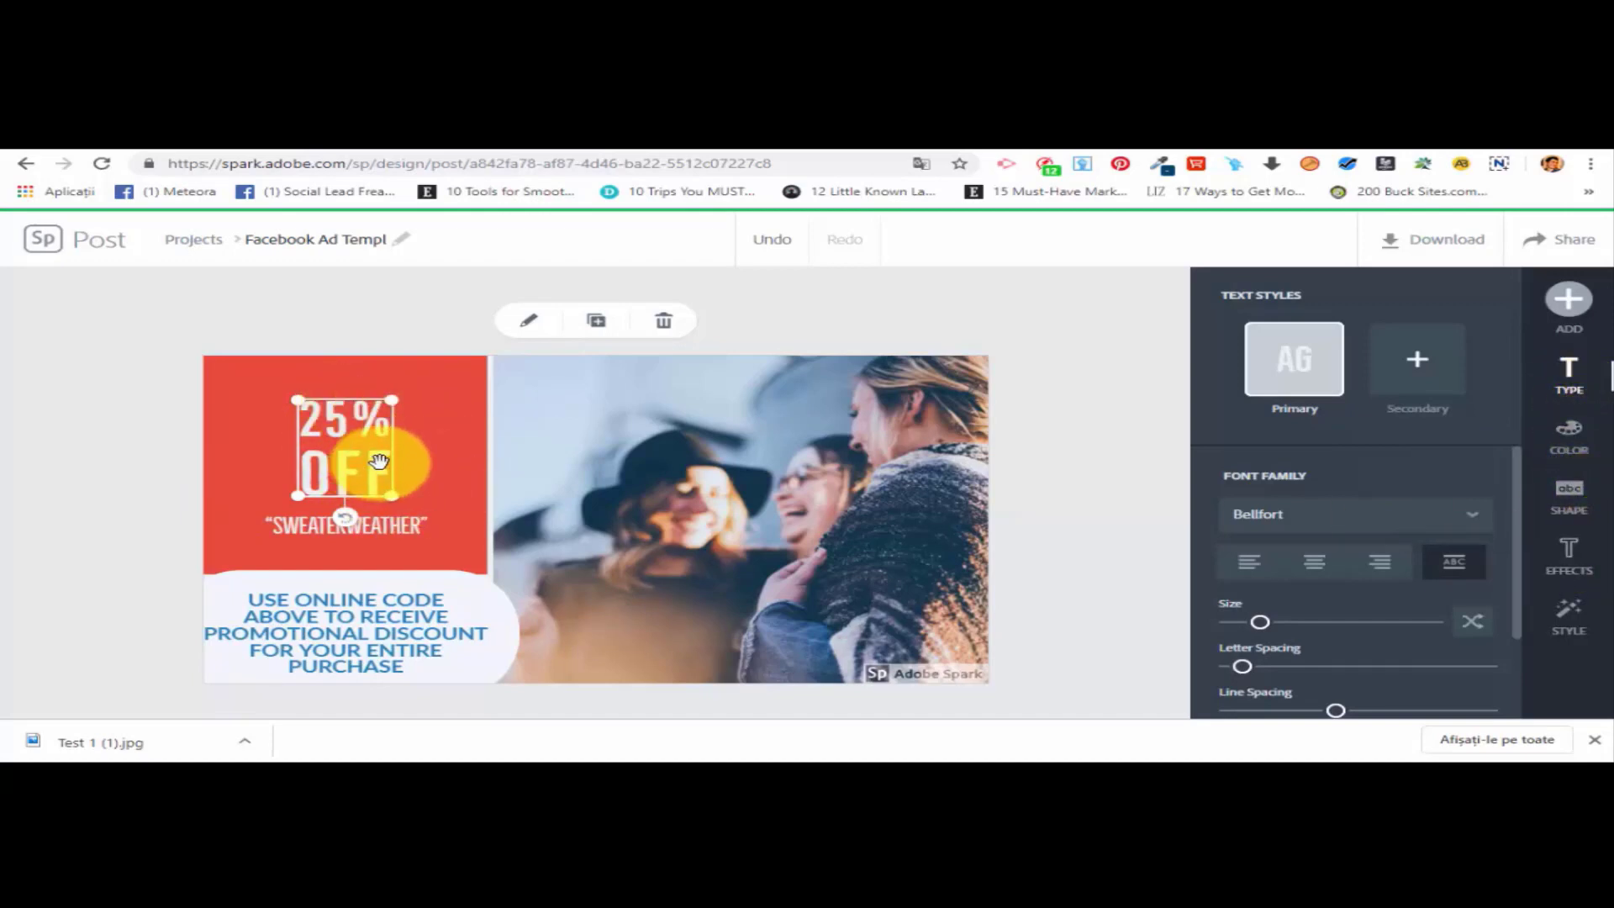
Widen the red cell and the cell beneath it towards the photo, extending the red cell slightly downwards.
click(449, 445)
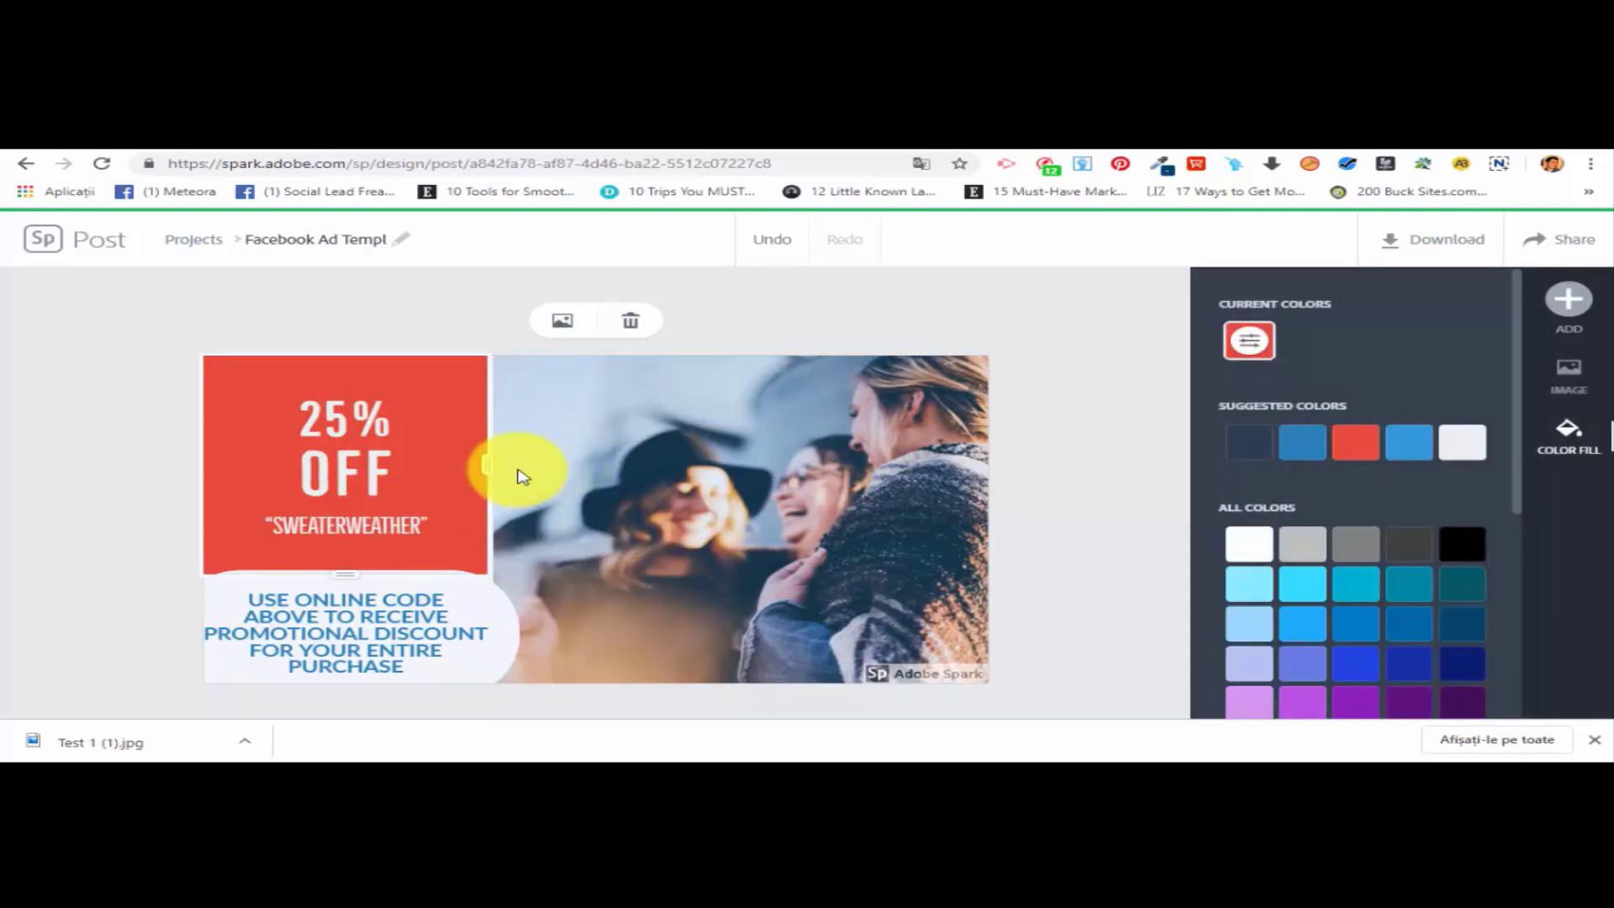
click(613, 497)
click(474, 471)
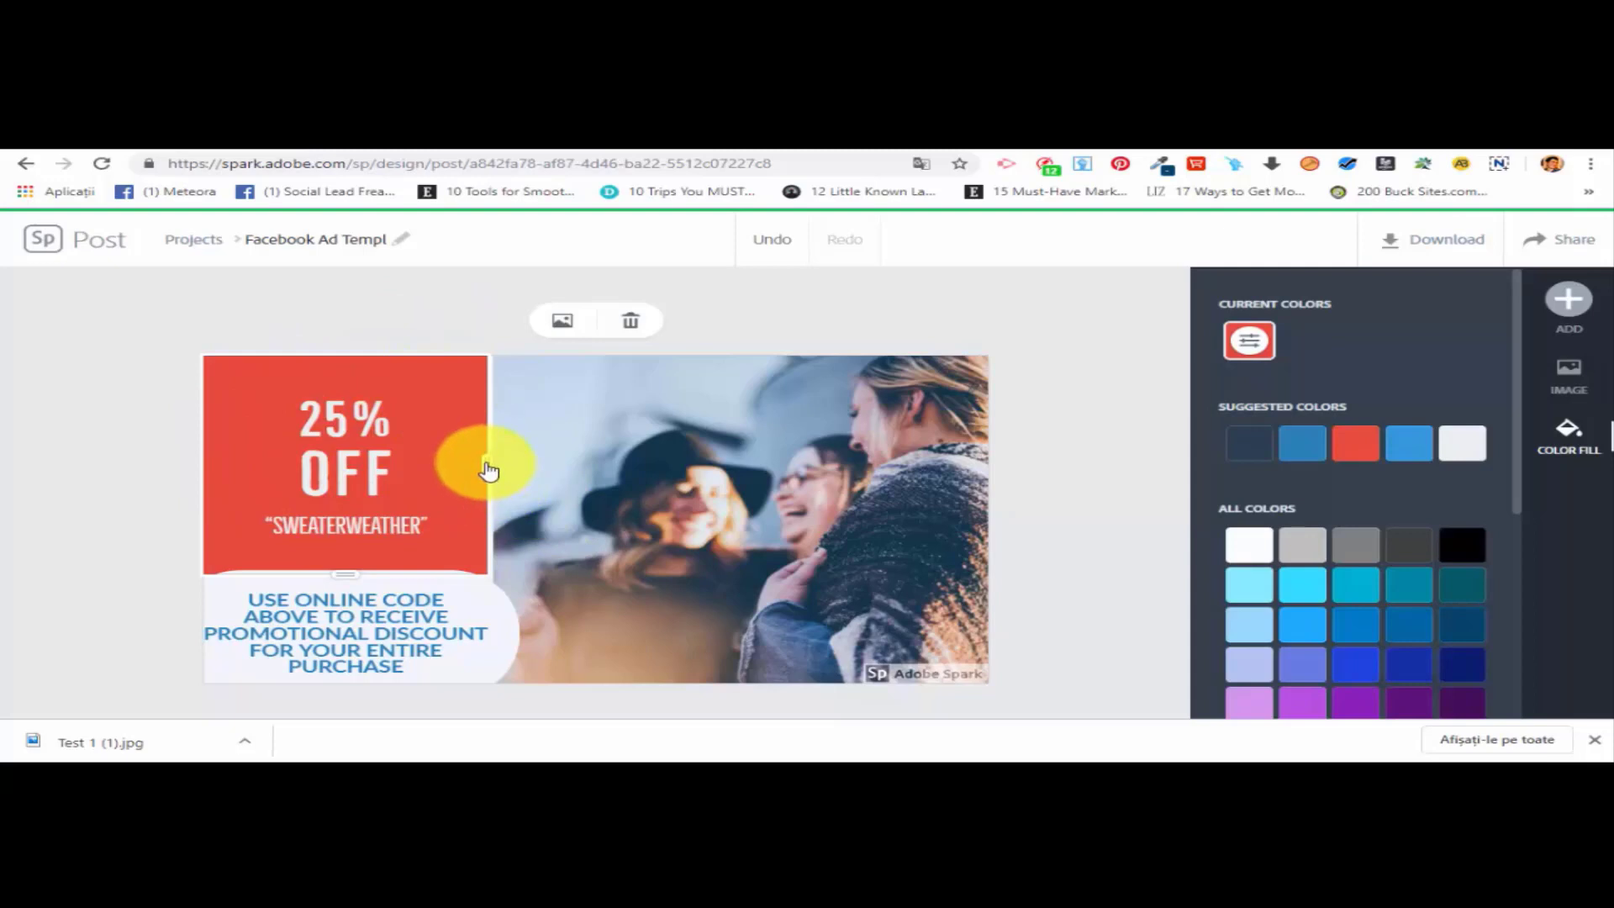
drag(486, 460, 521, 489)
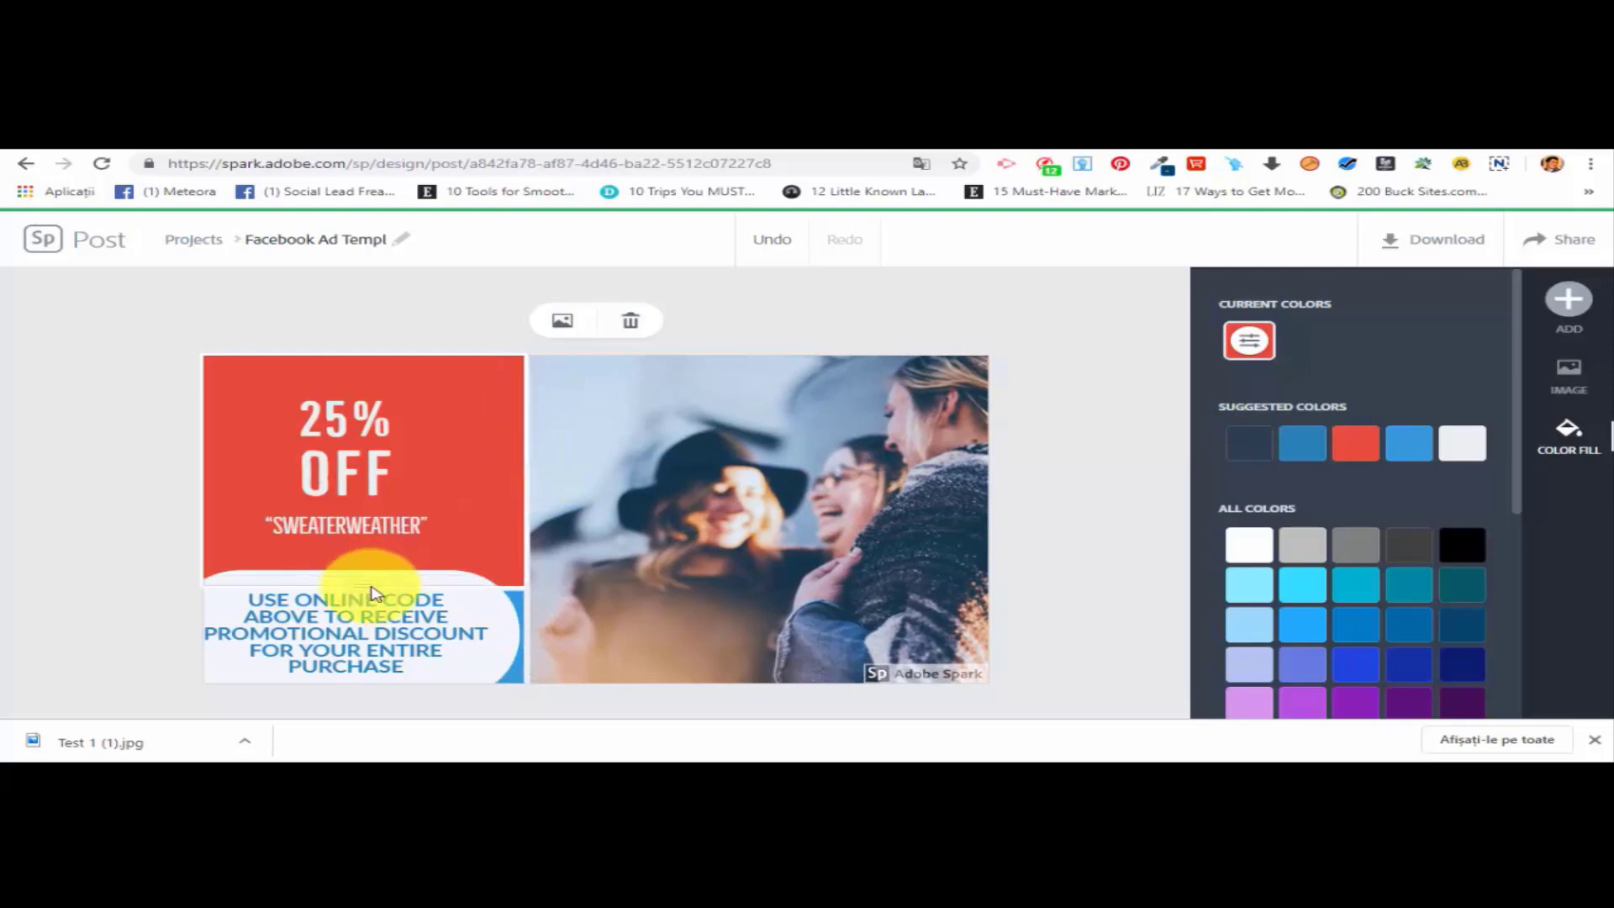
Narrow the red cell and the cell beneath it so the photo cell widens towards the text, and deselect the photo.
click(507, 609)
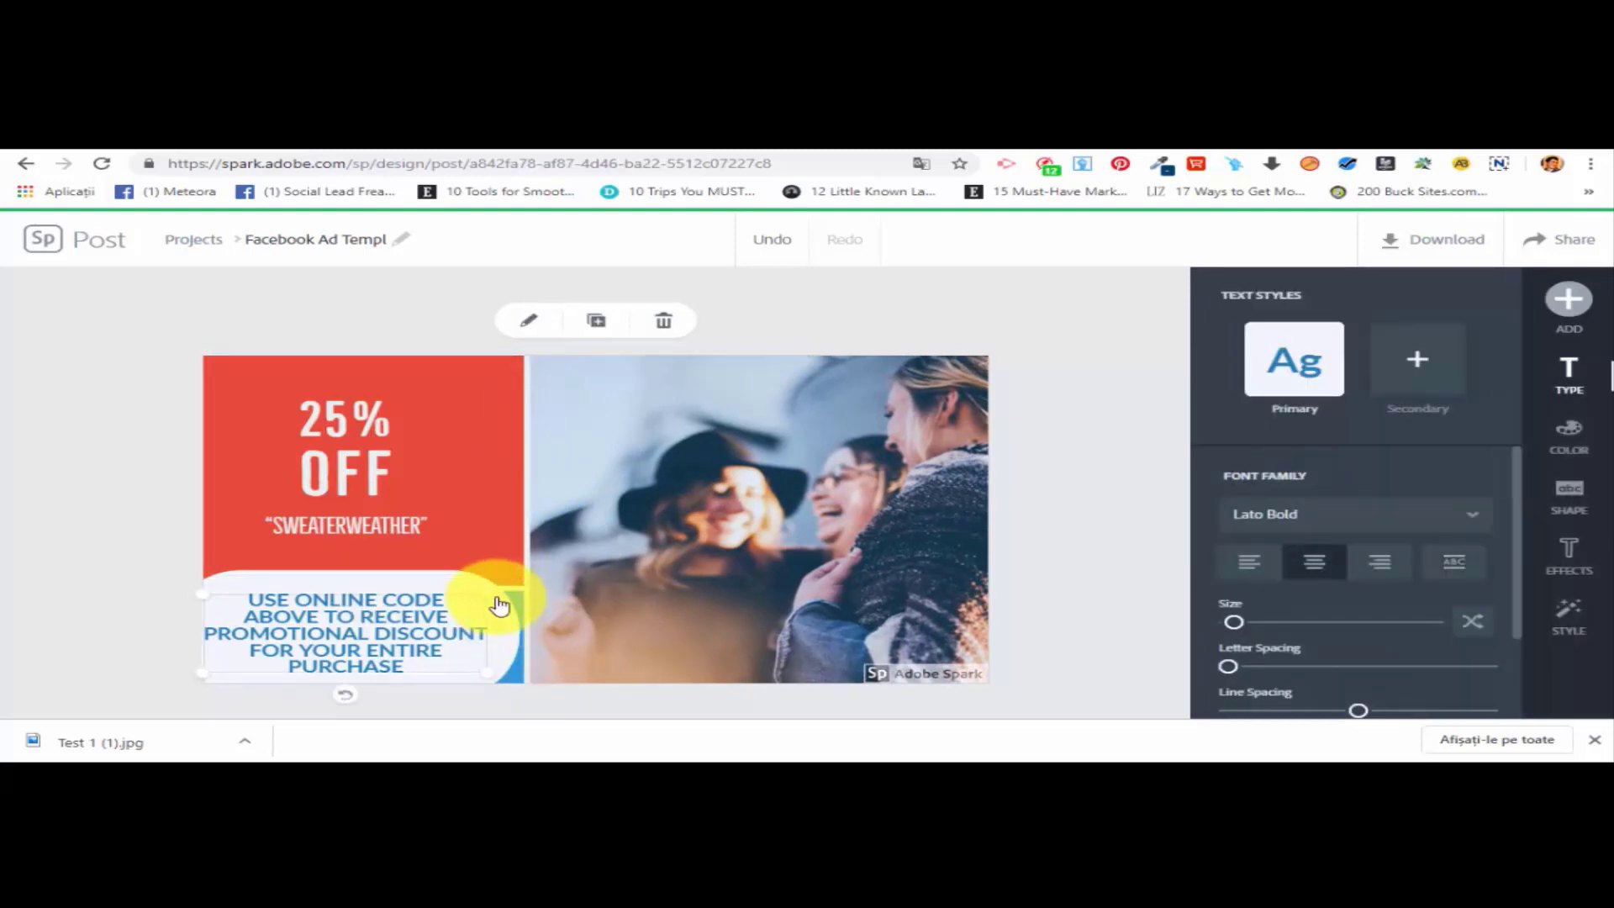
click(532, 638)
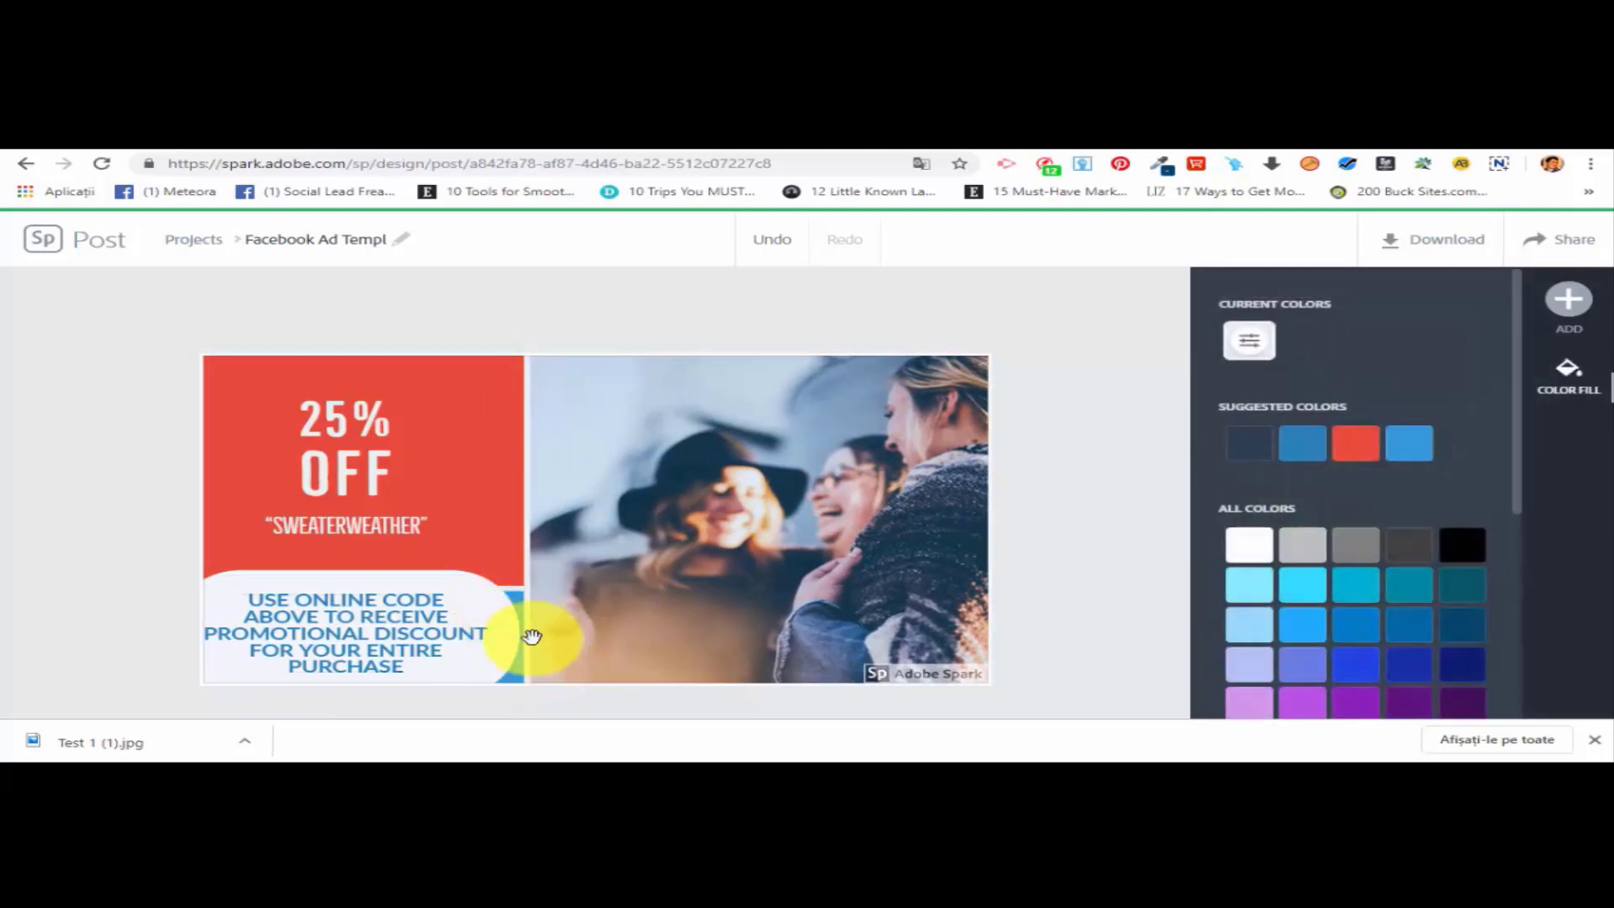
click(508, 650)
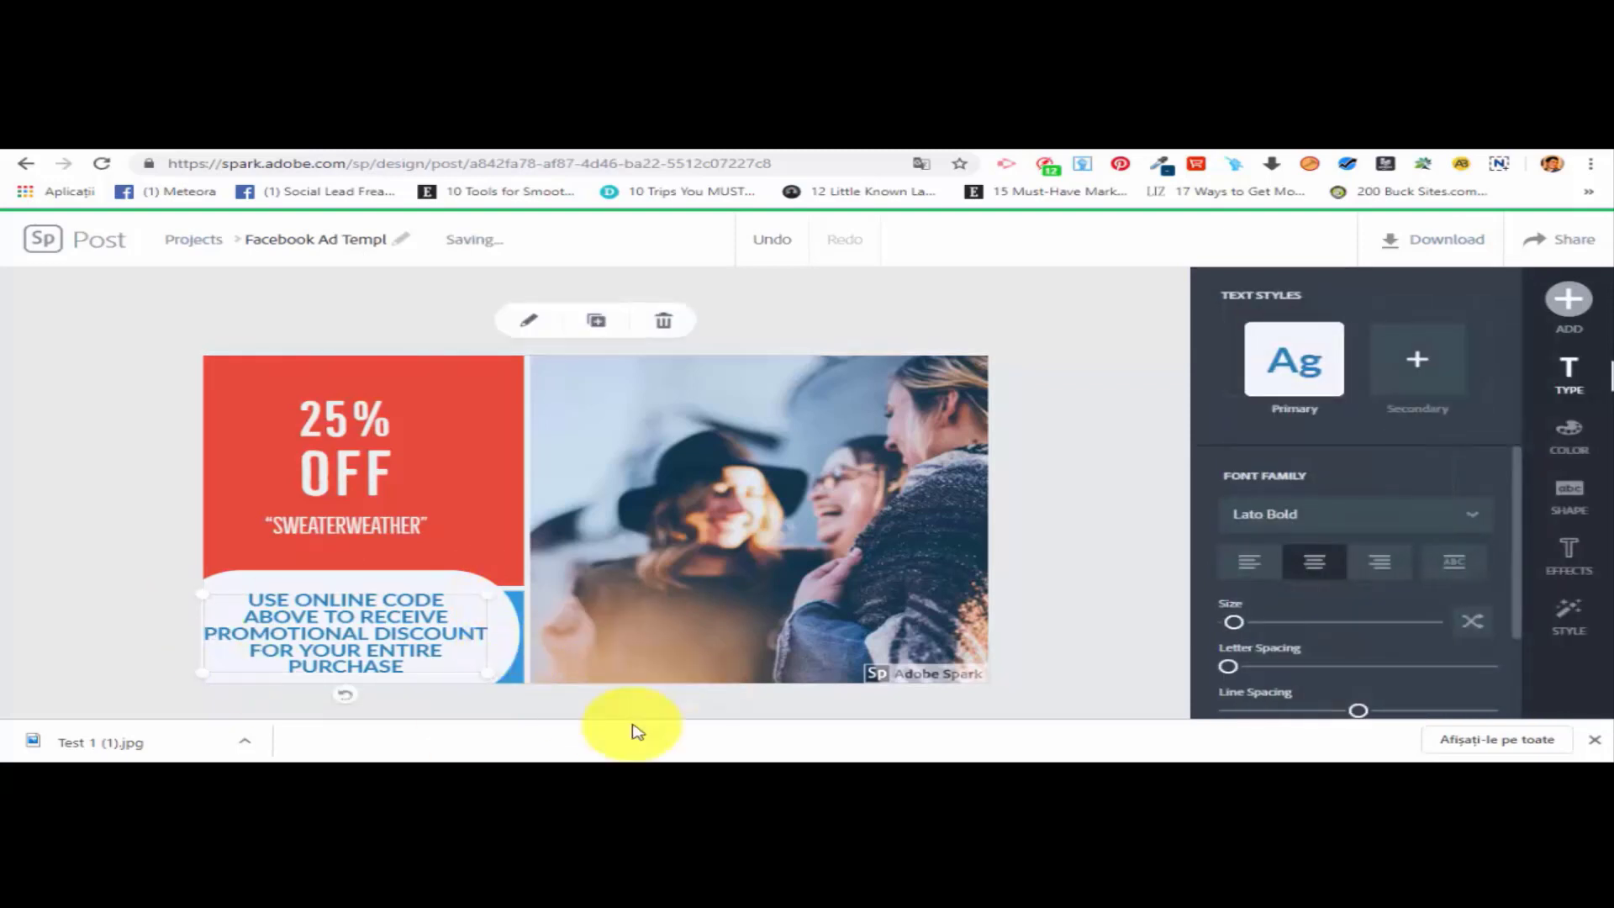
click(528, 617)
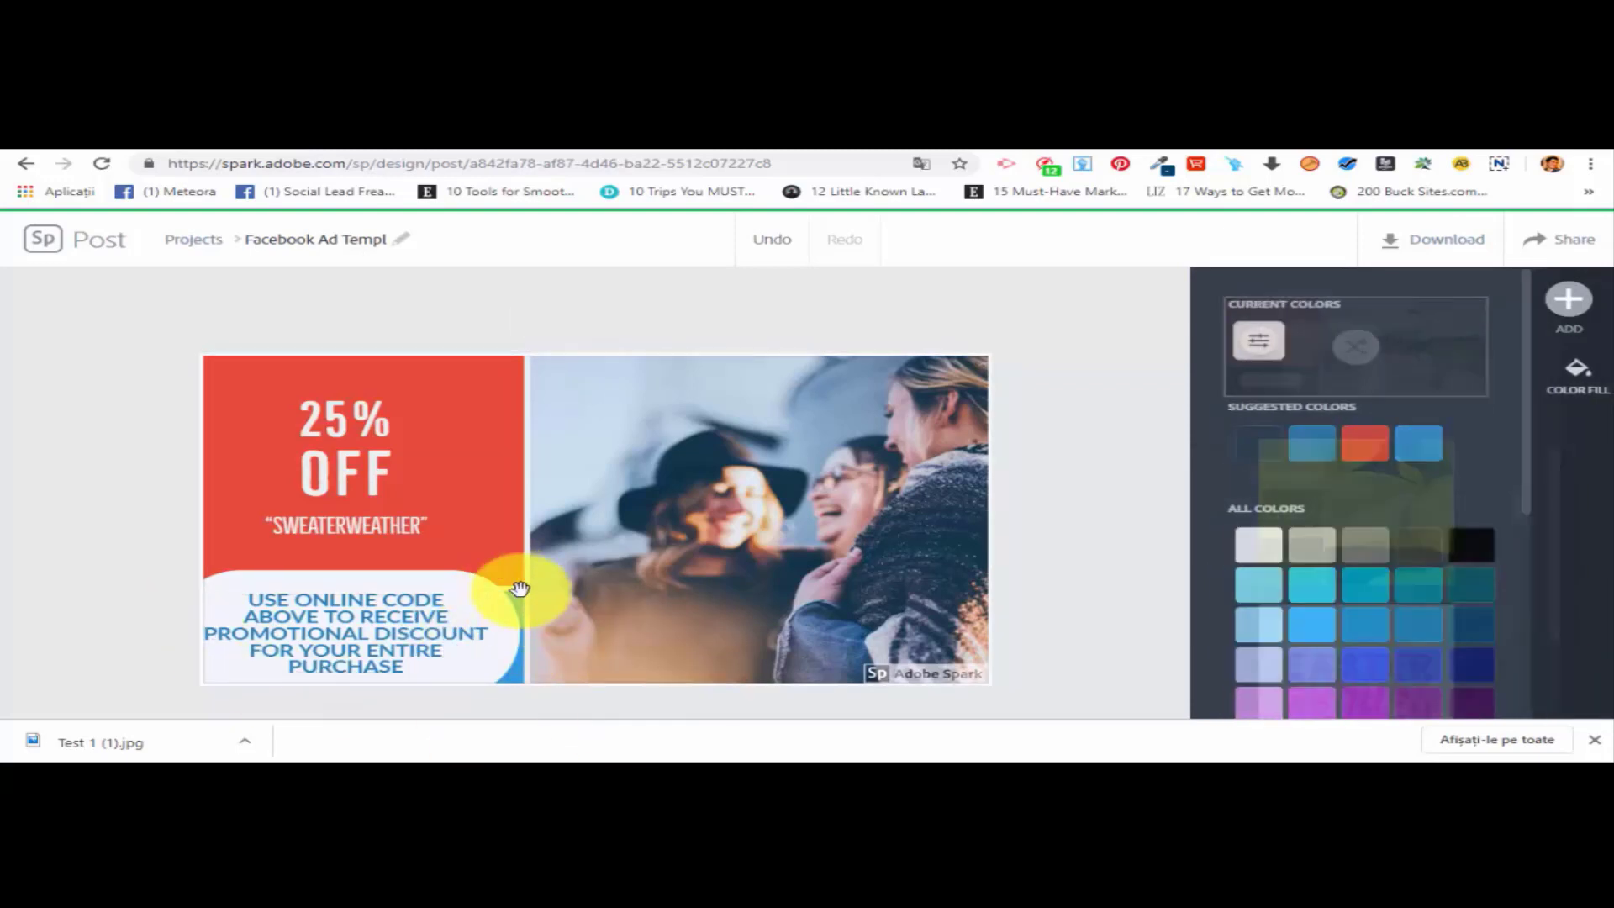
click(533, 543)
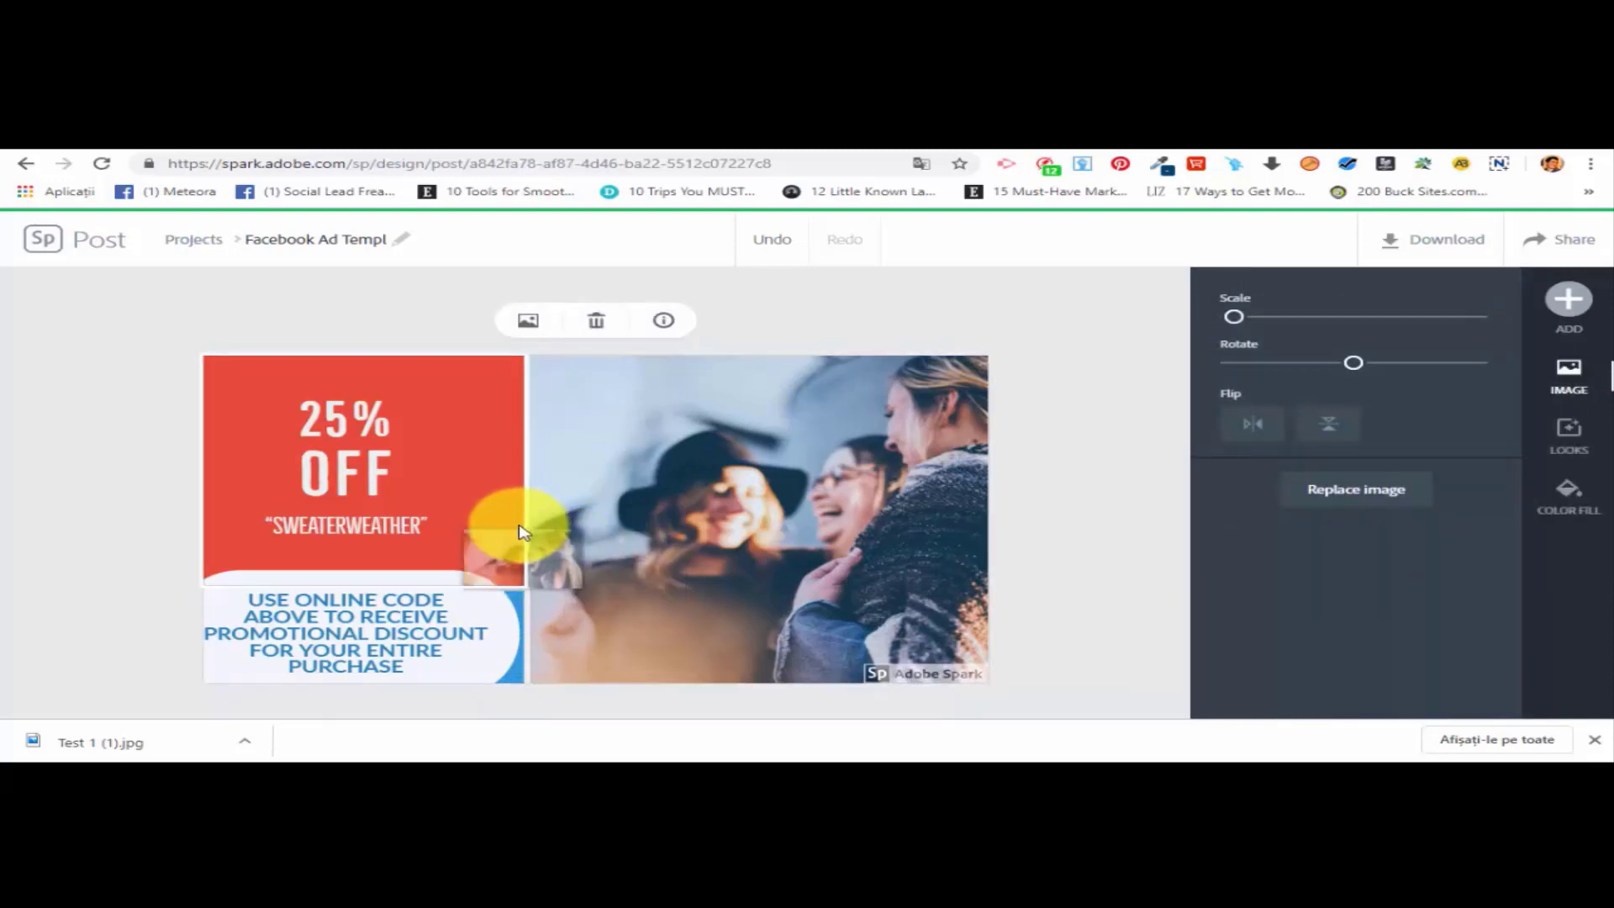
drag(531, 530, 479, 564)
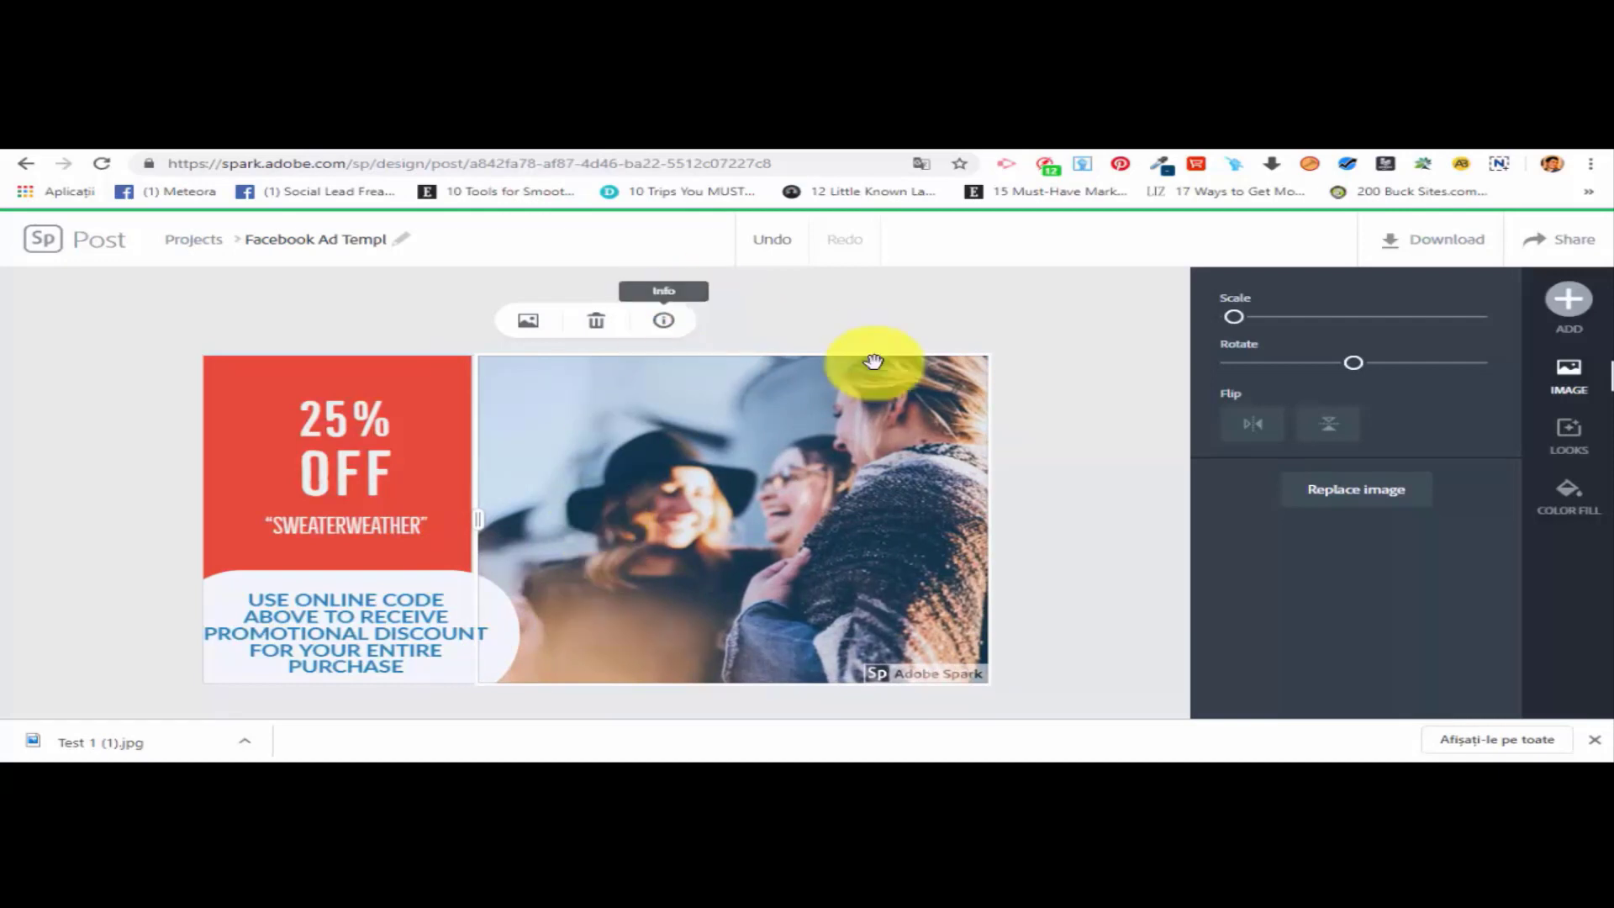
click(904, 303)
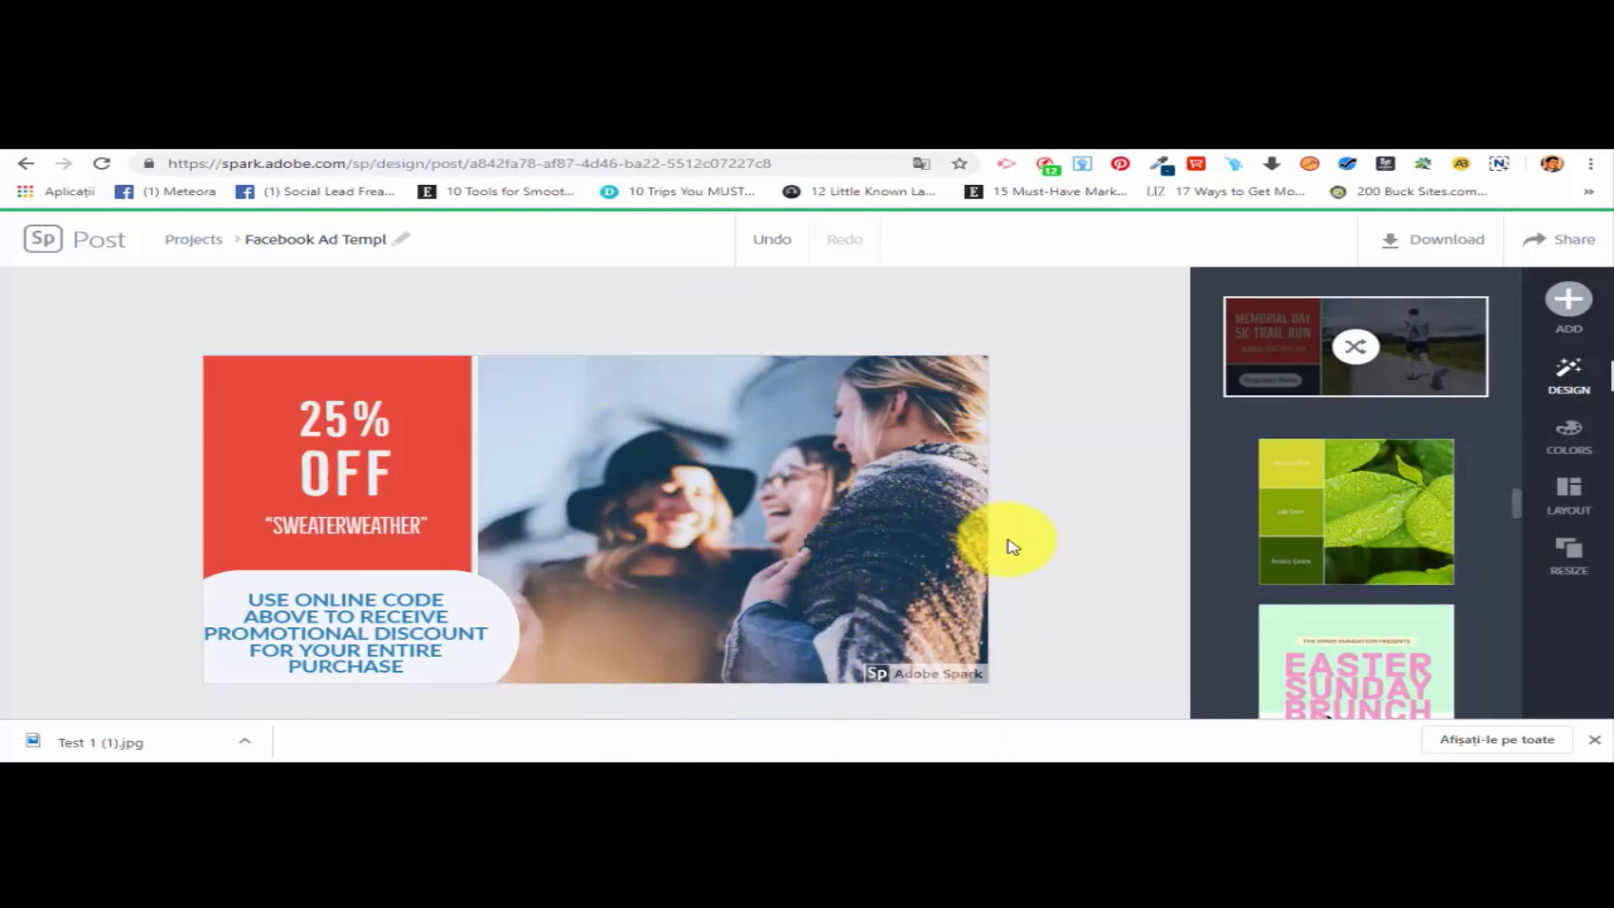
Try the first two decorative colour palettes on the ad and apply the third one, running from red to teal.
click(1587, 460)
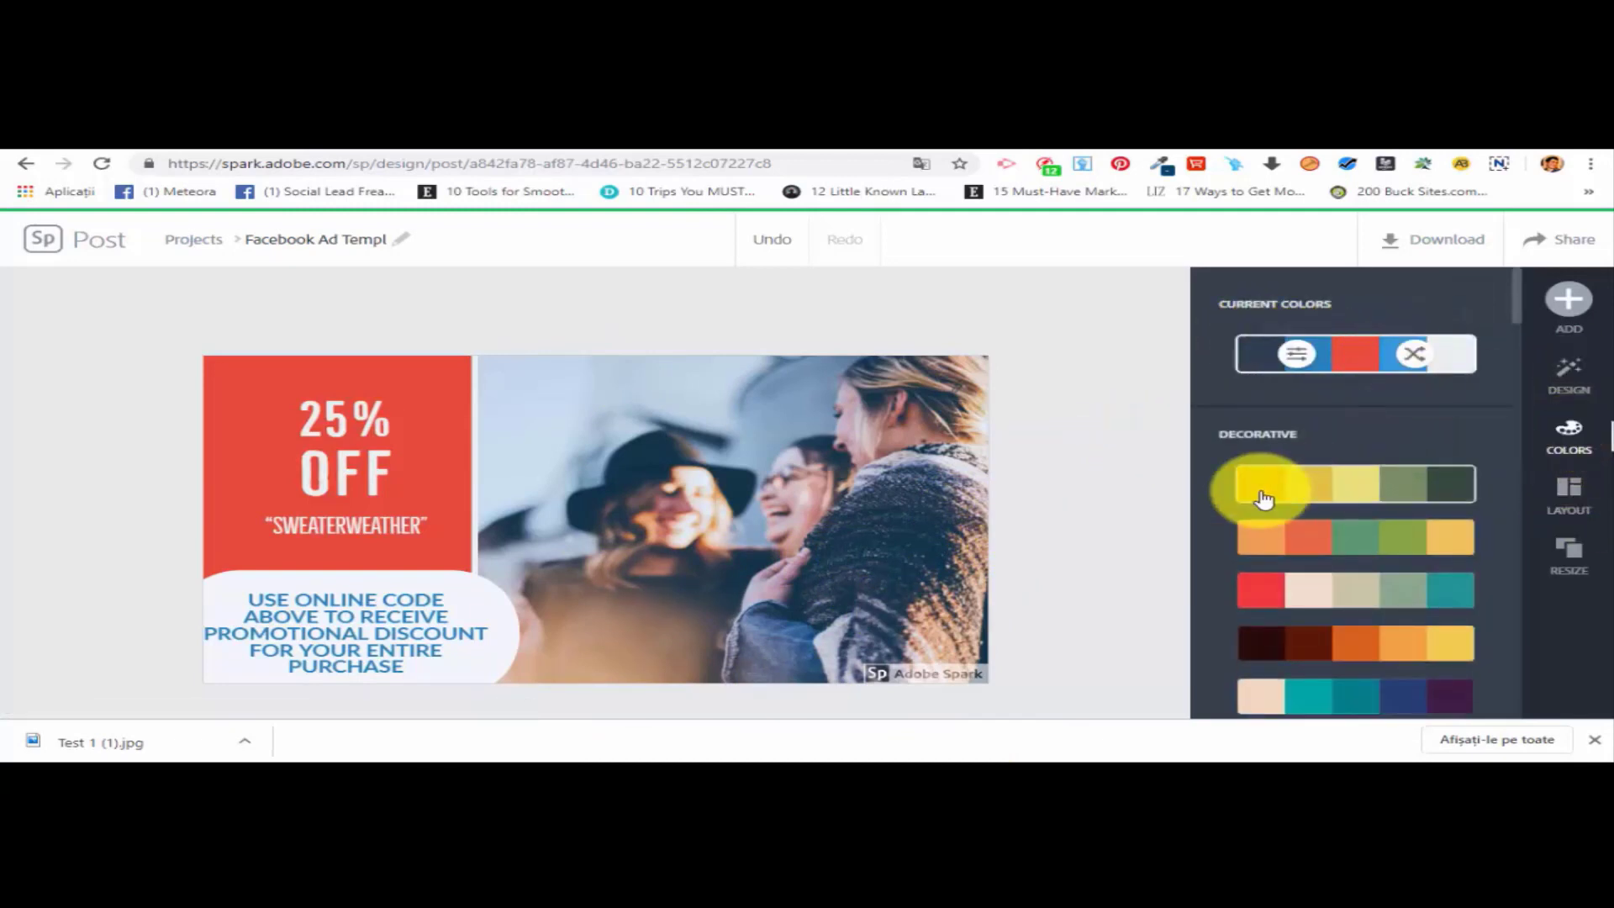
click(1307, 484)
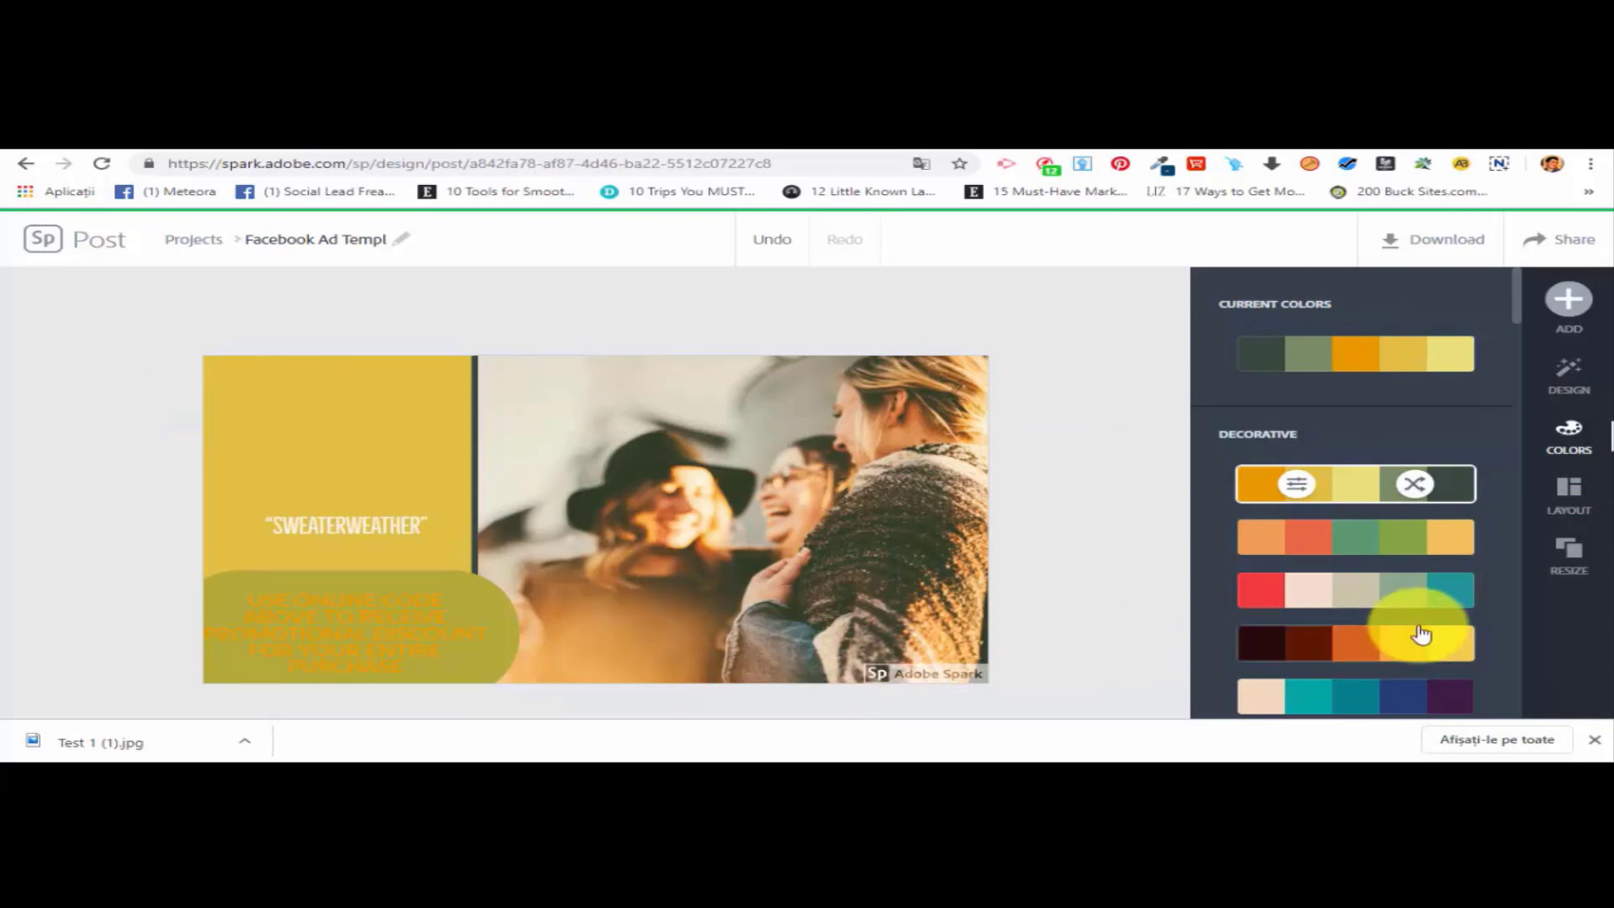
click(1410, 545)
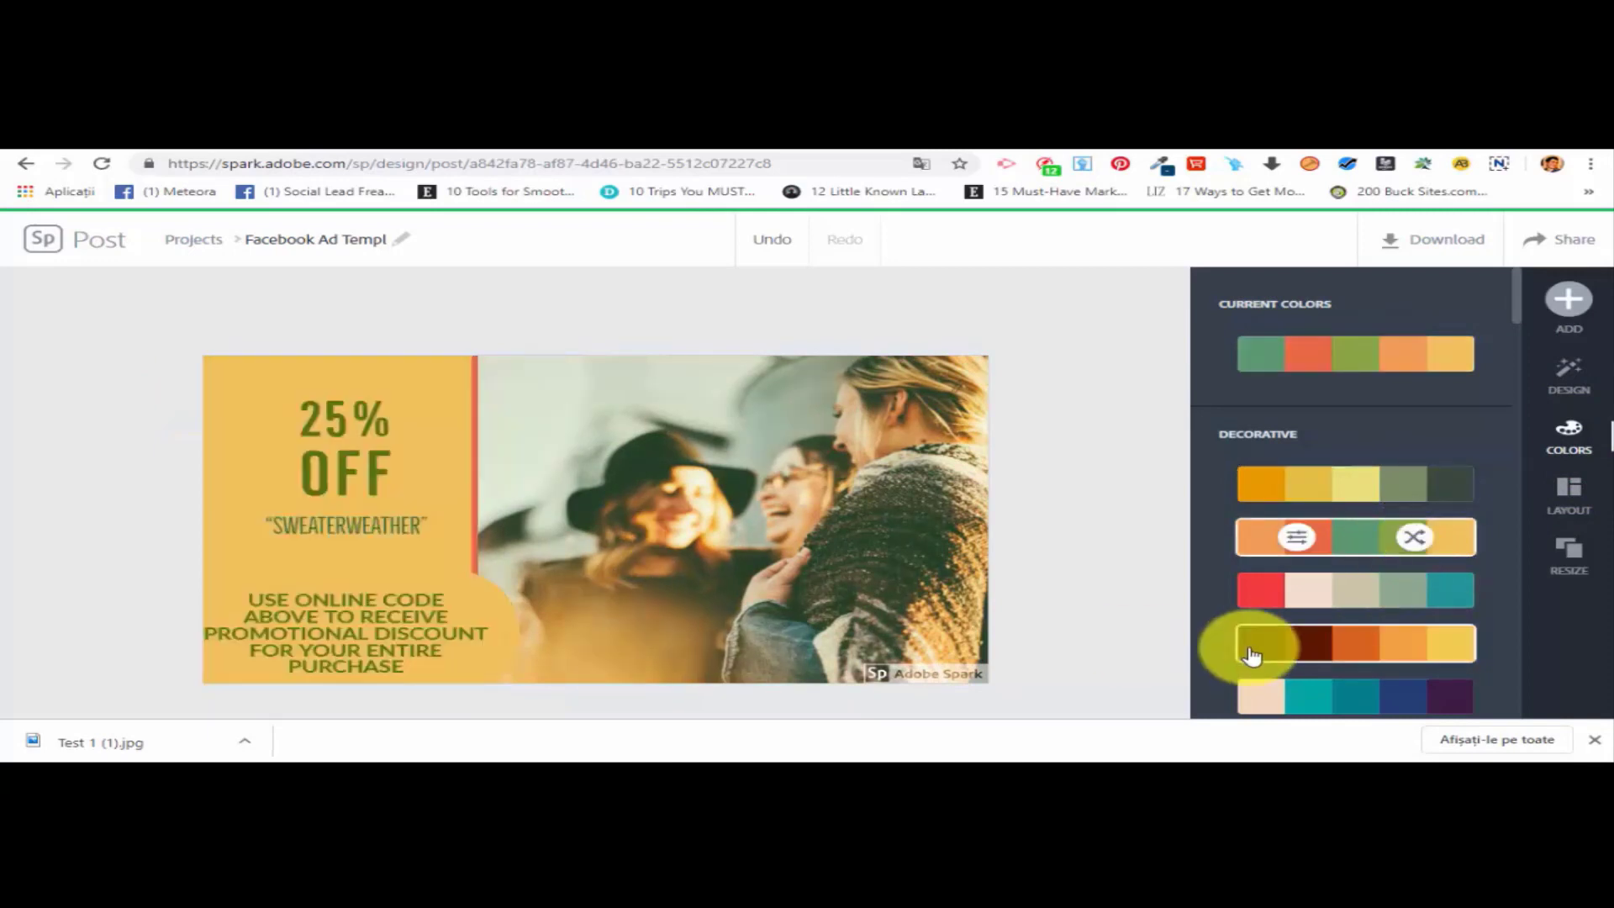
click(1401, 586)
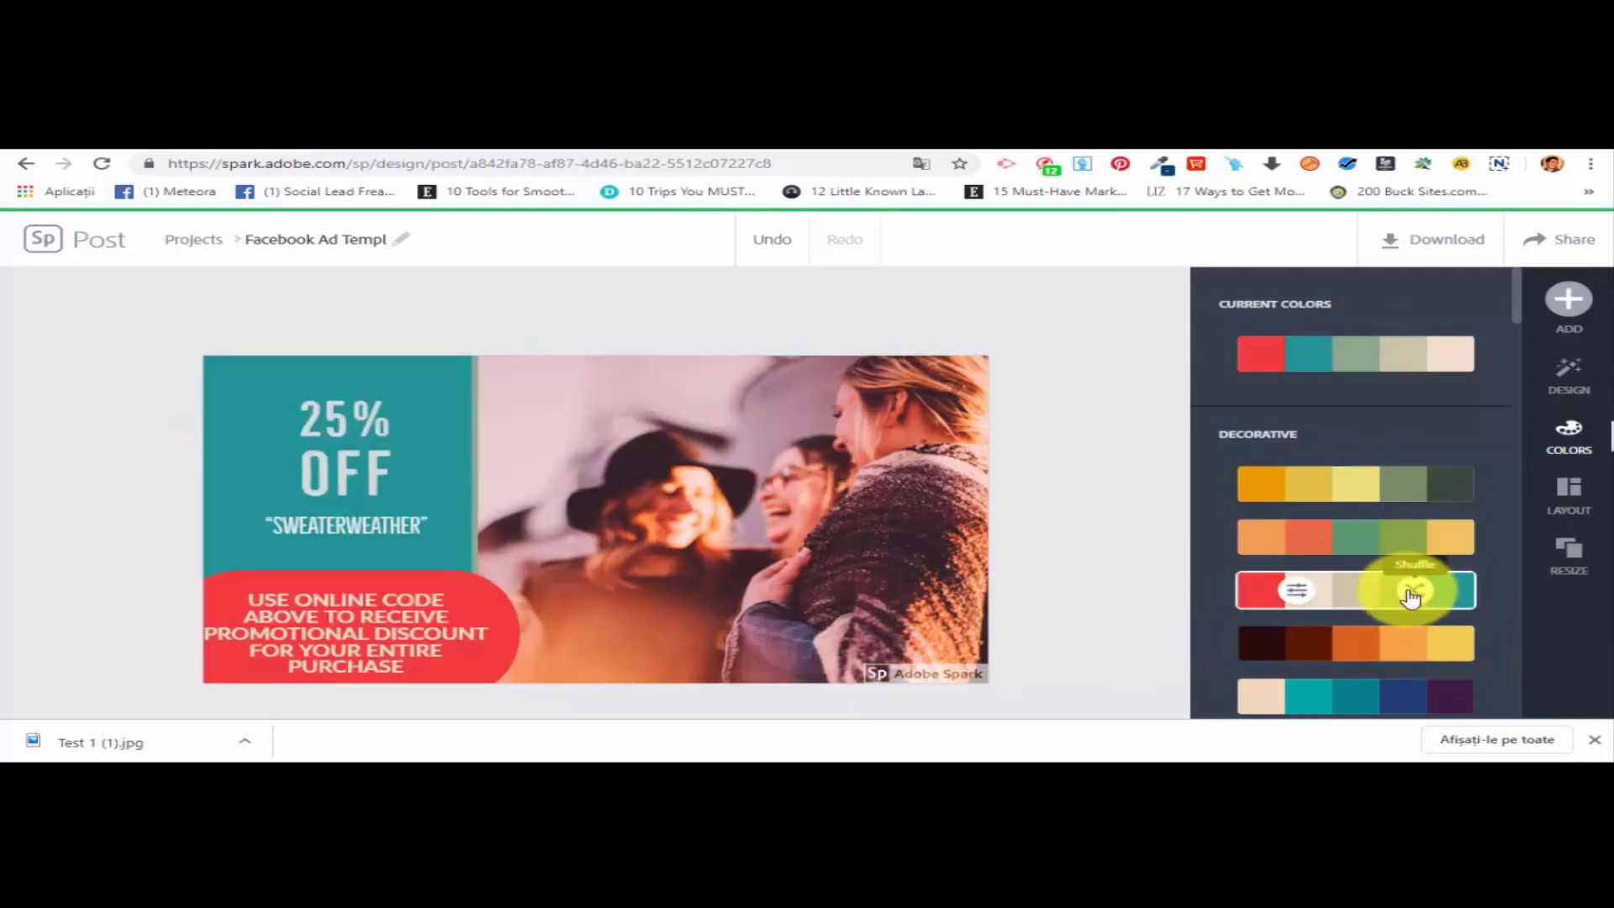
click(1568, 298)
scroll(1344, 588, down, 1)
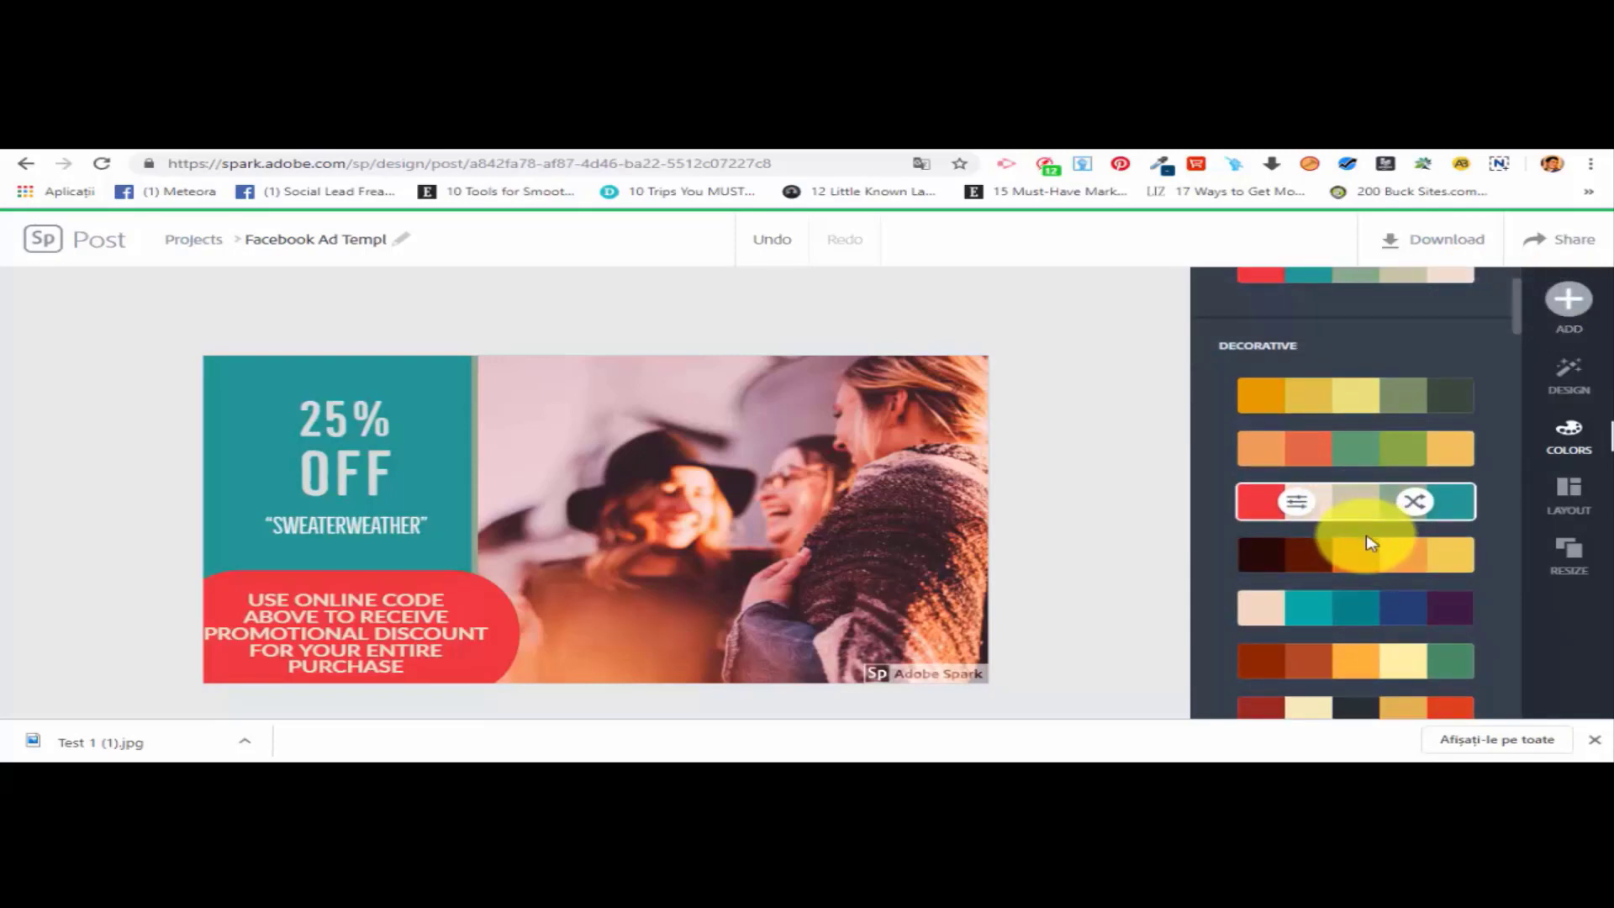
scroll(1365, 542, down, 4)
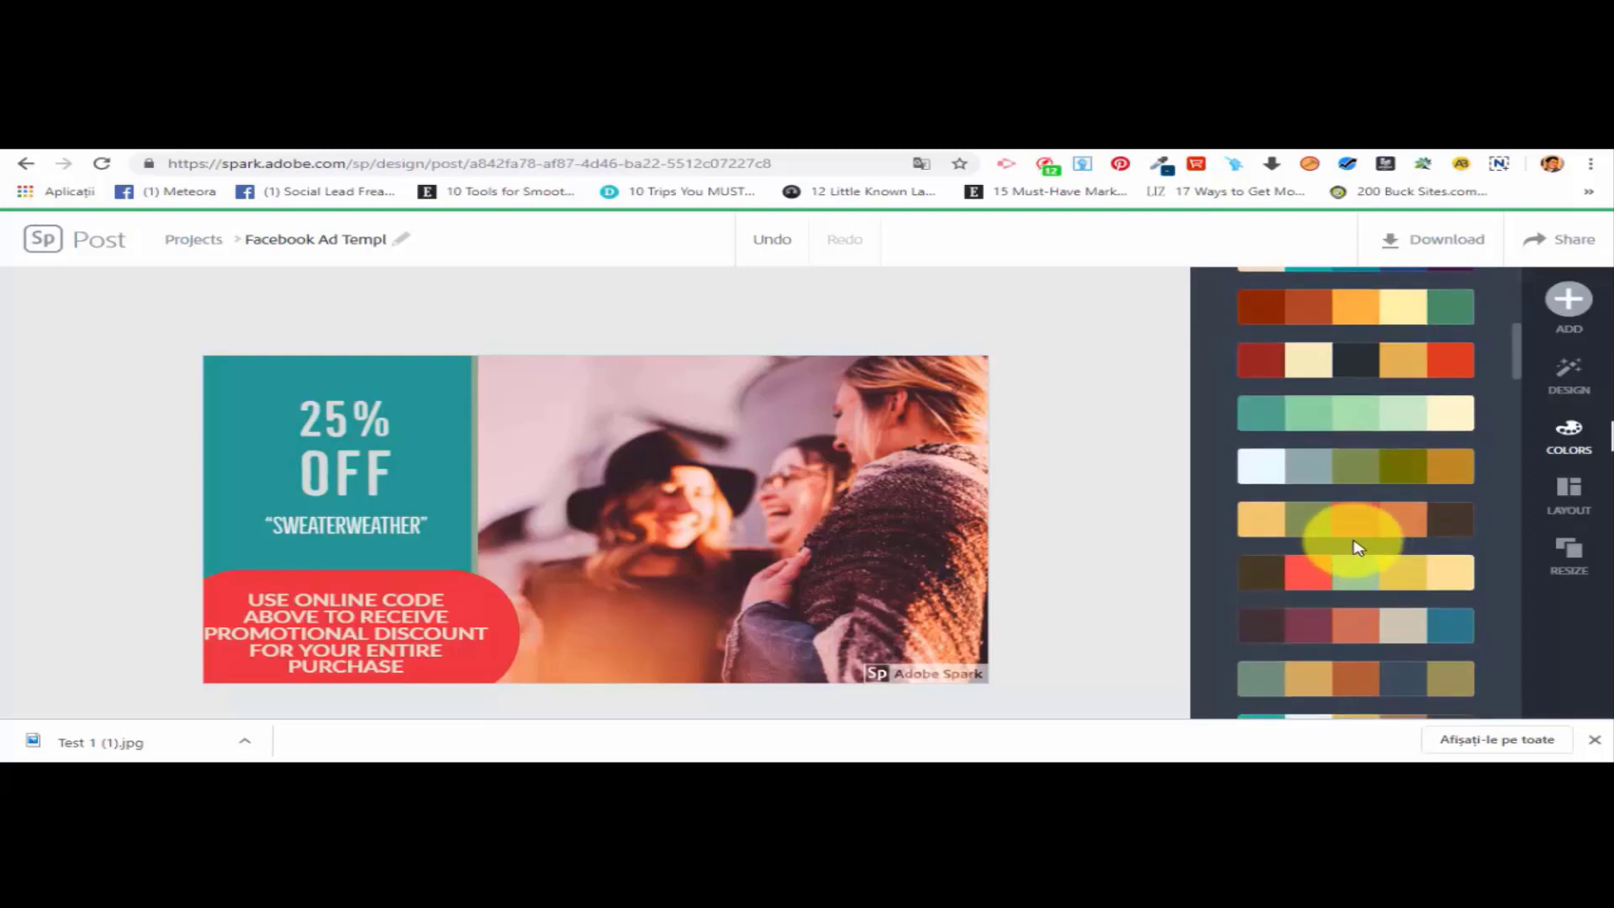
scroll(1340, 522, down, 4)
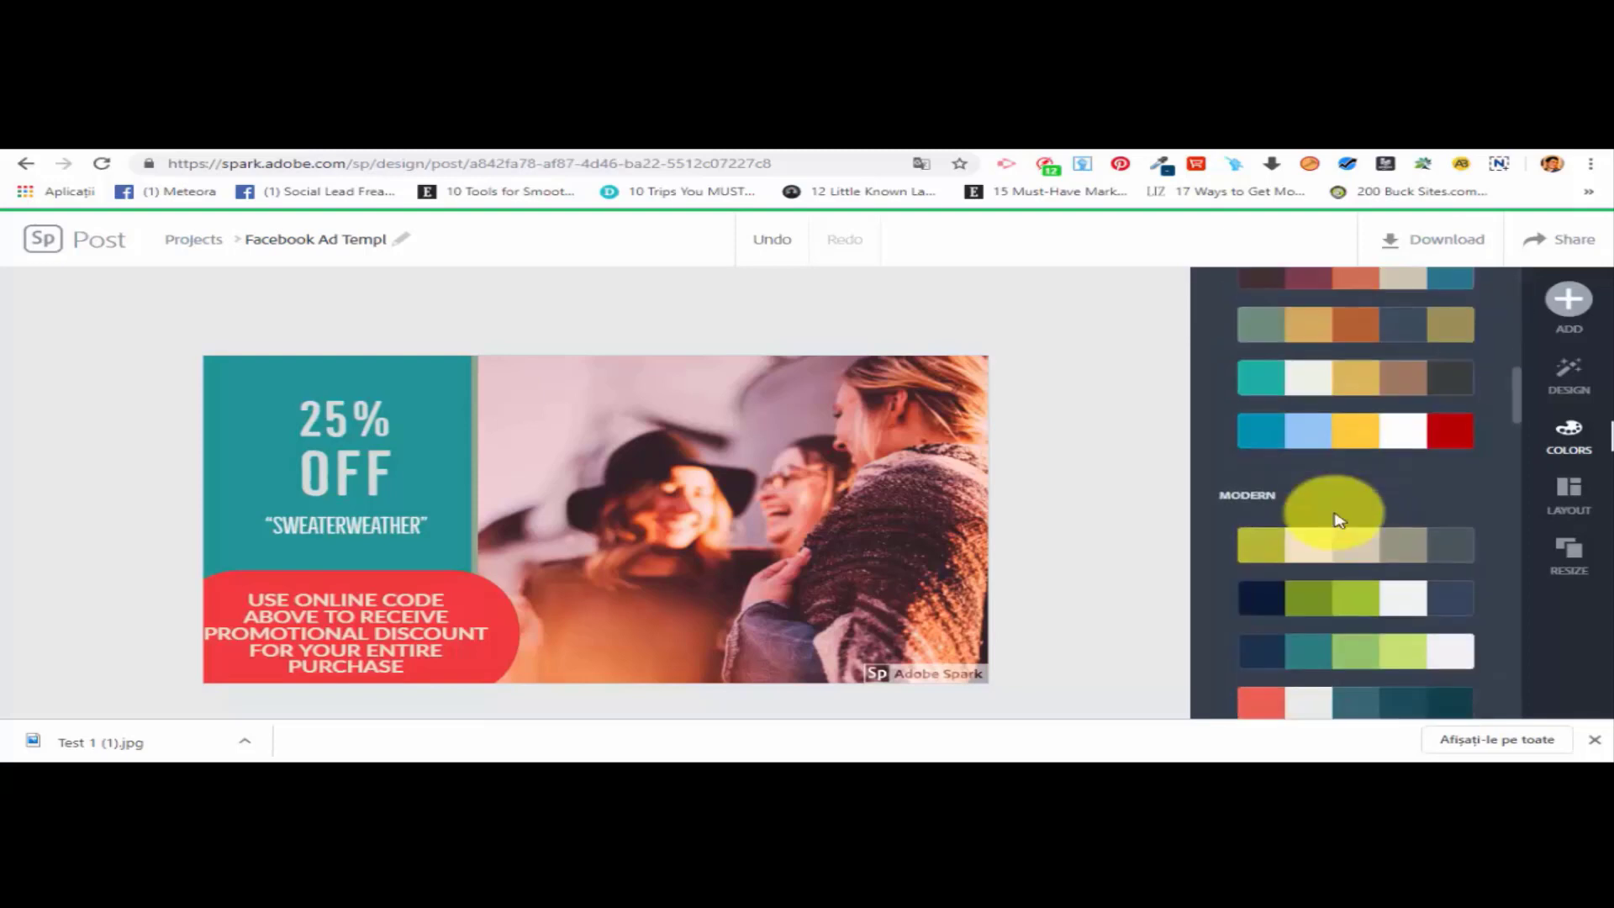
Review the layouts and the resize formats available for the ad.
click(1599, 492)
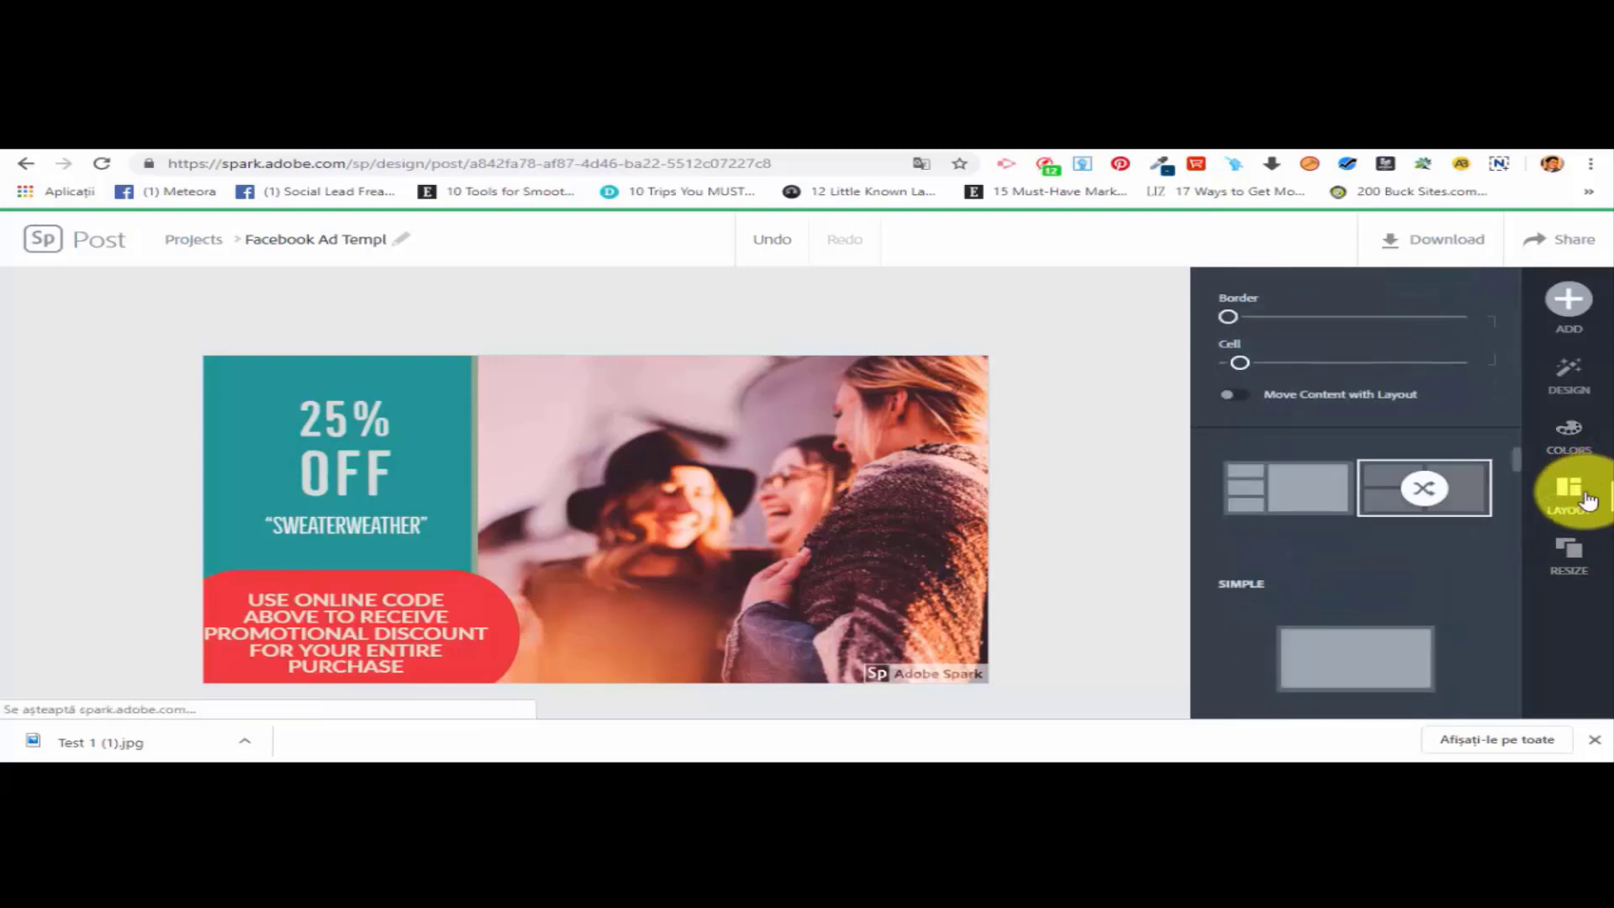
scroll(1446, 614, down, 1)
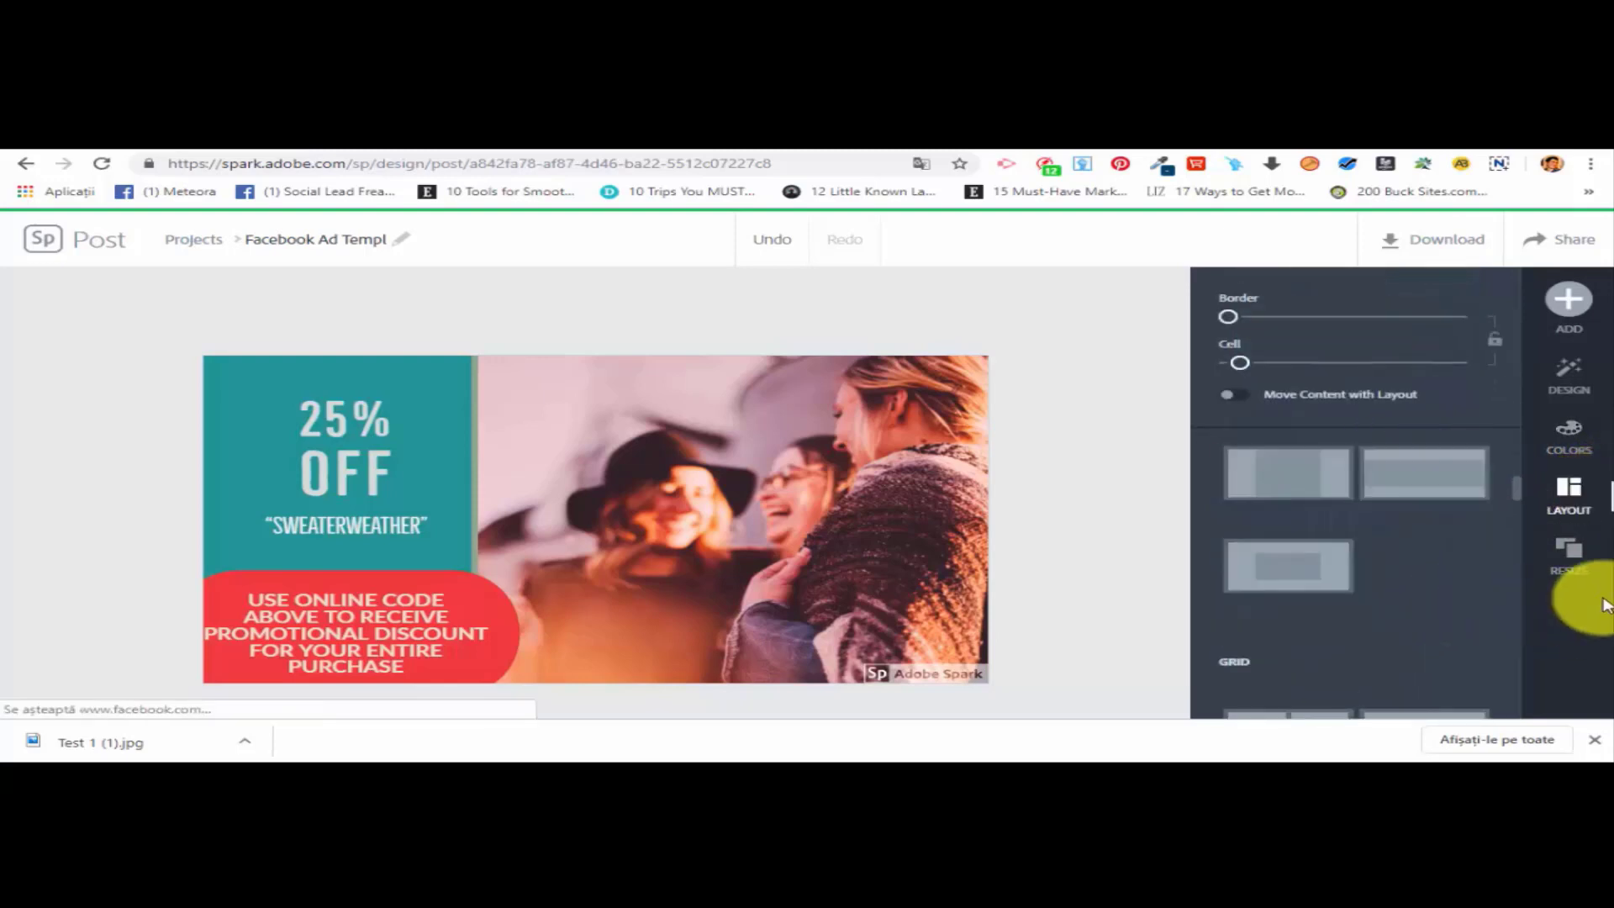
click(1573, 561)
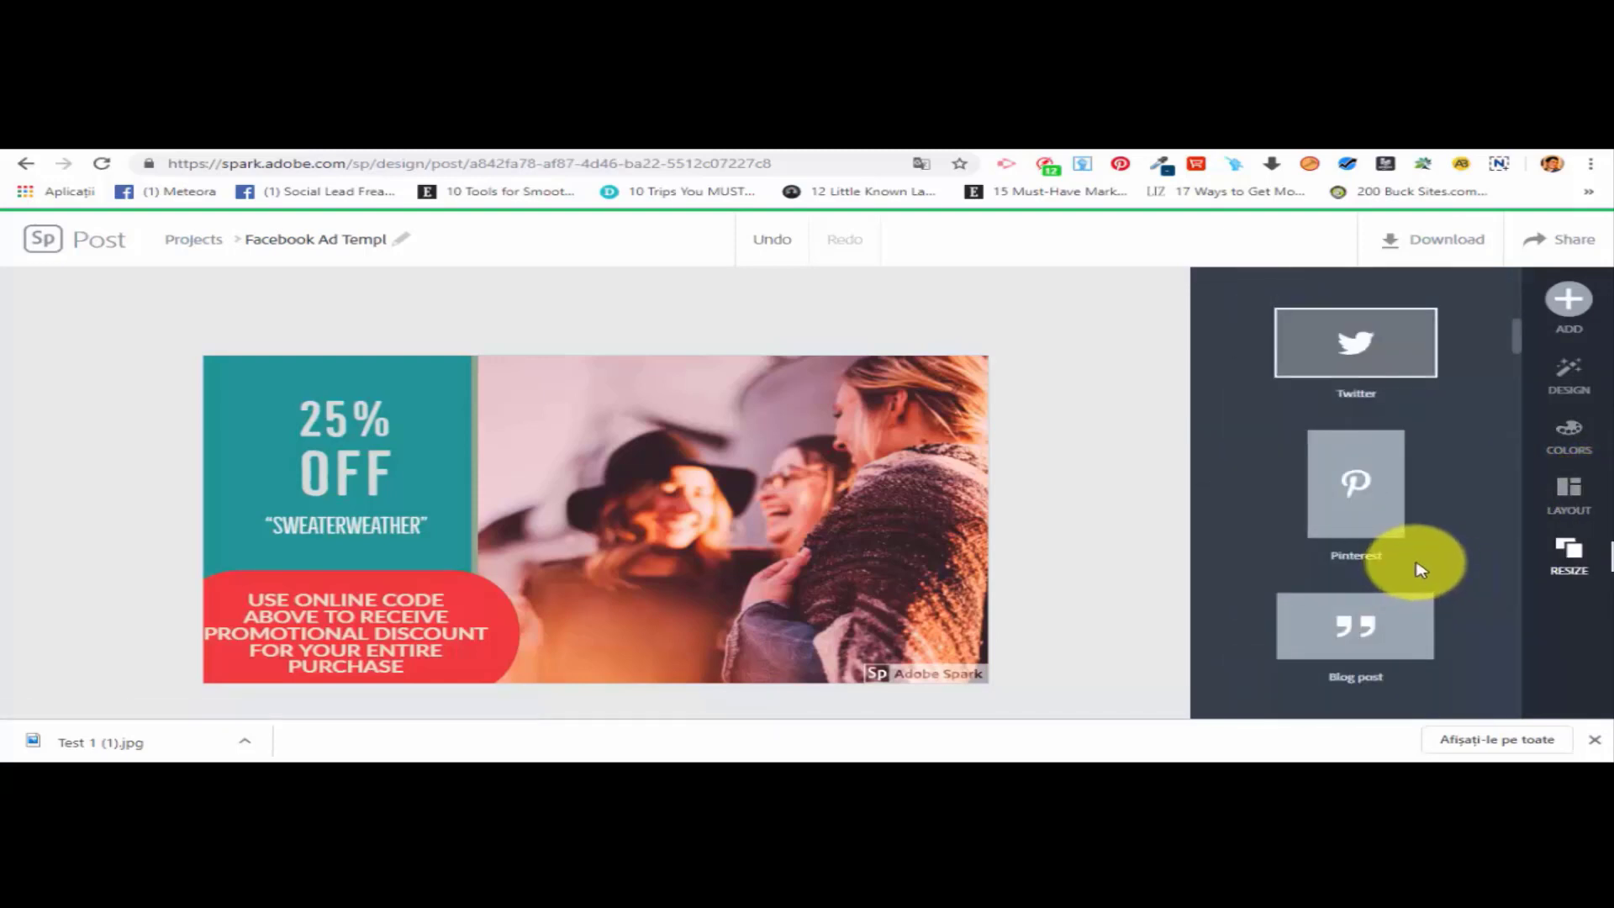
scroll(1420, 568, up, 10)
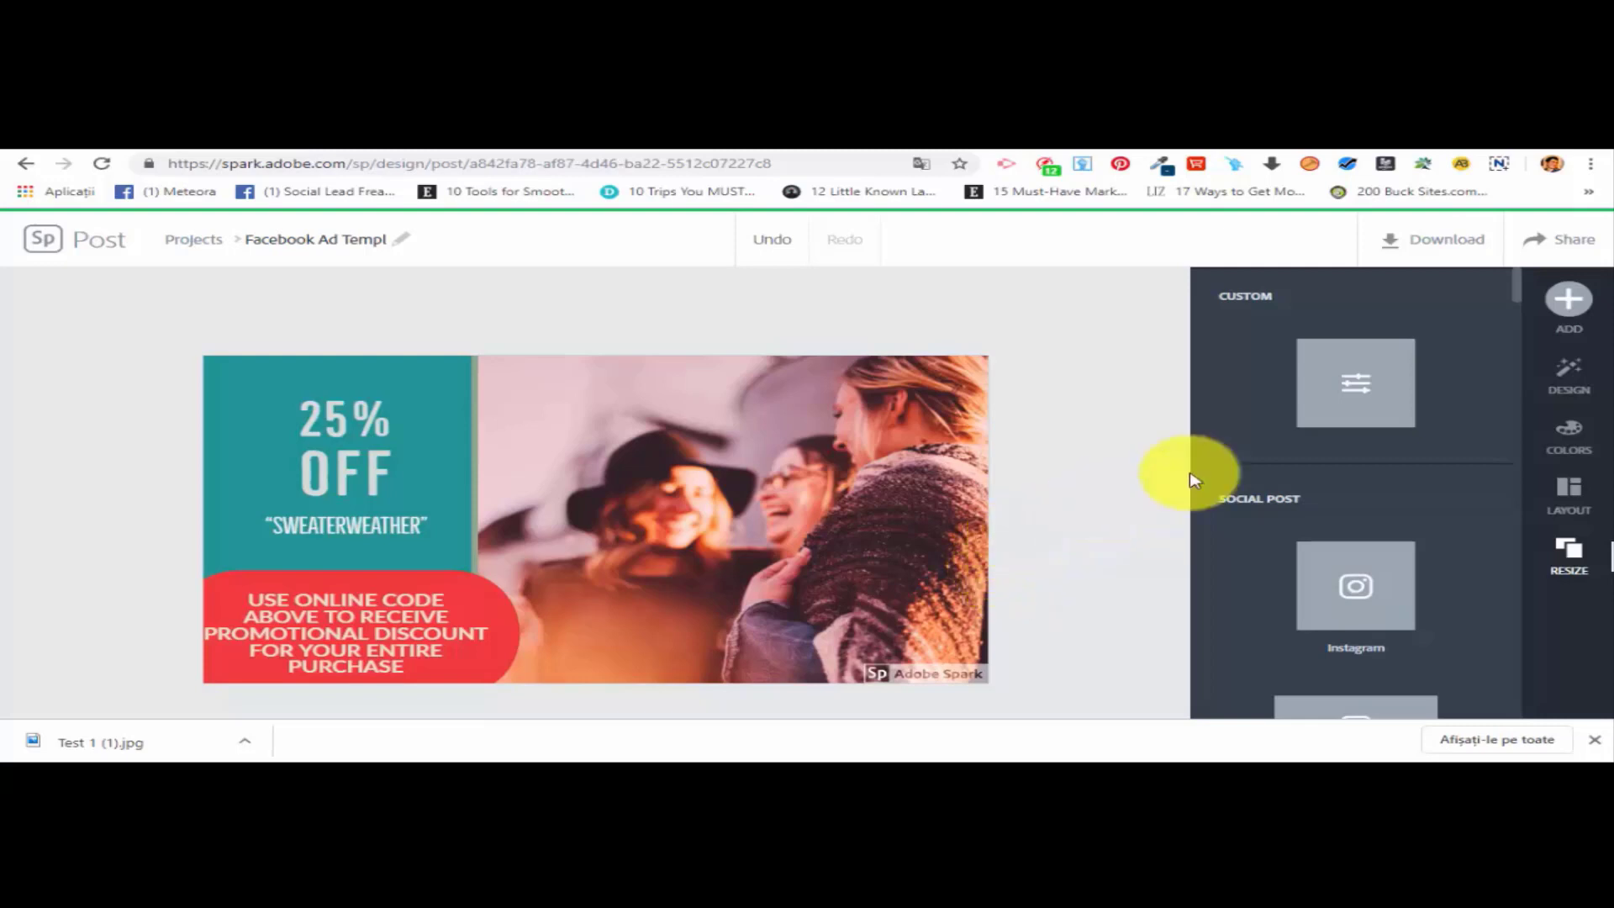
Download the Facebook ad as an image and dismiss the Spark Premium offer.
click(1473, 261)
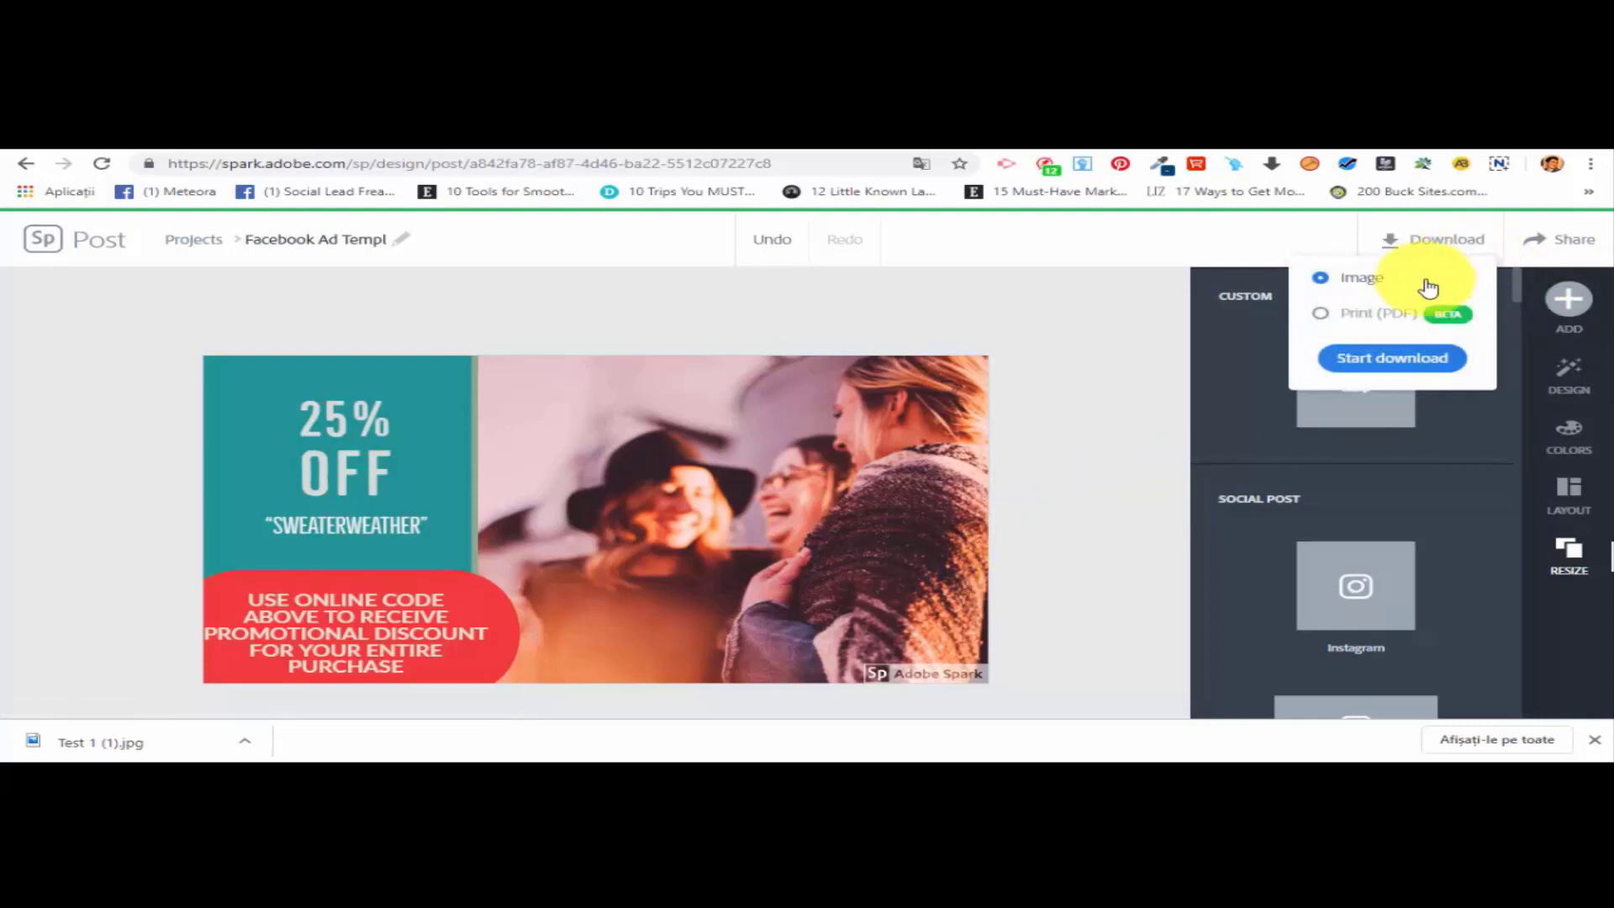
click(1401, 359)
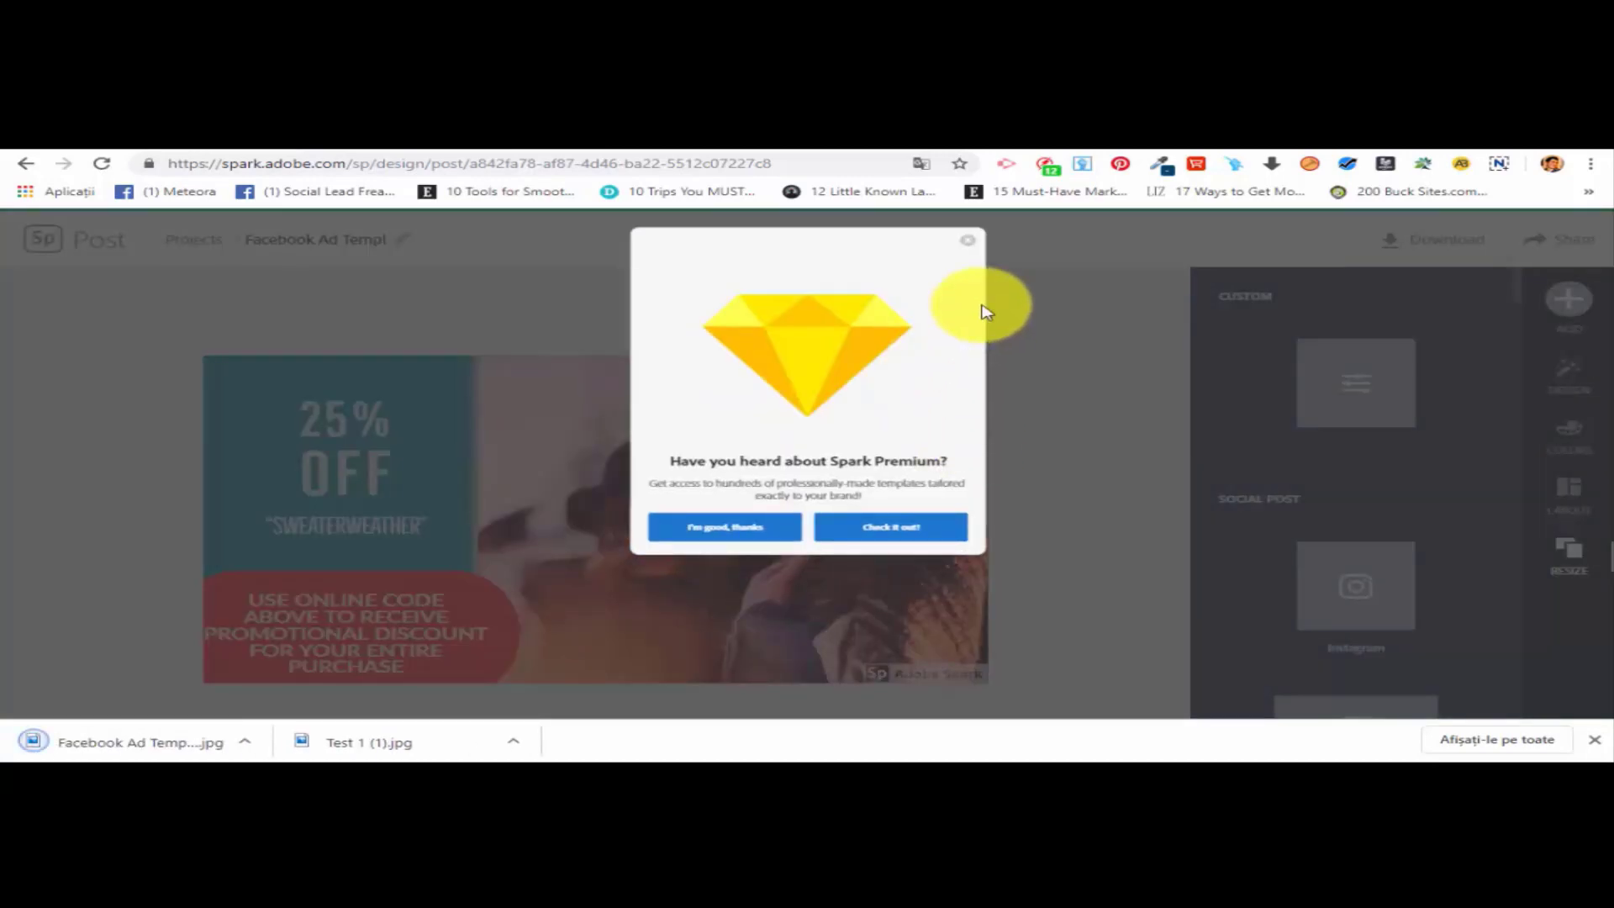
click(968, 241)
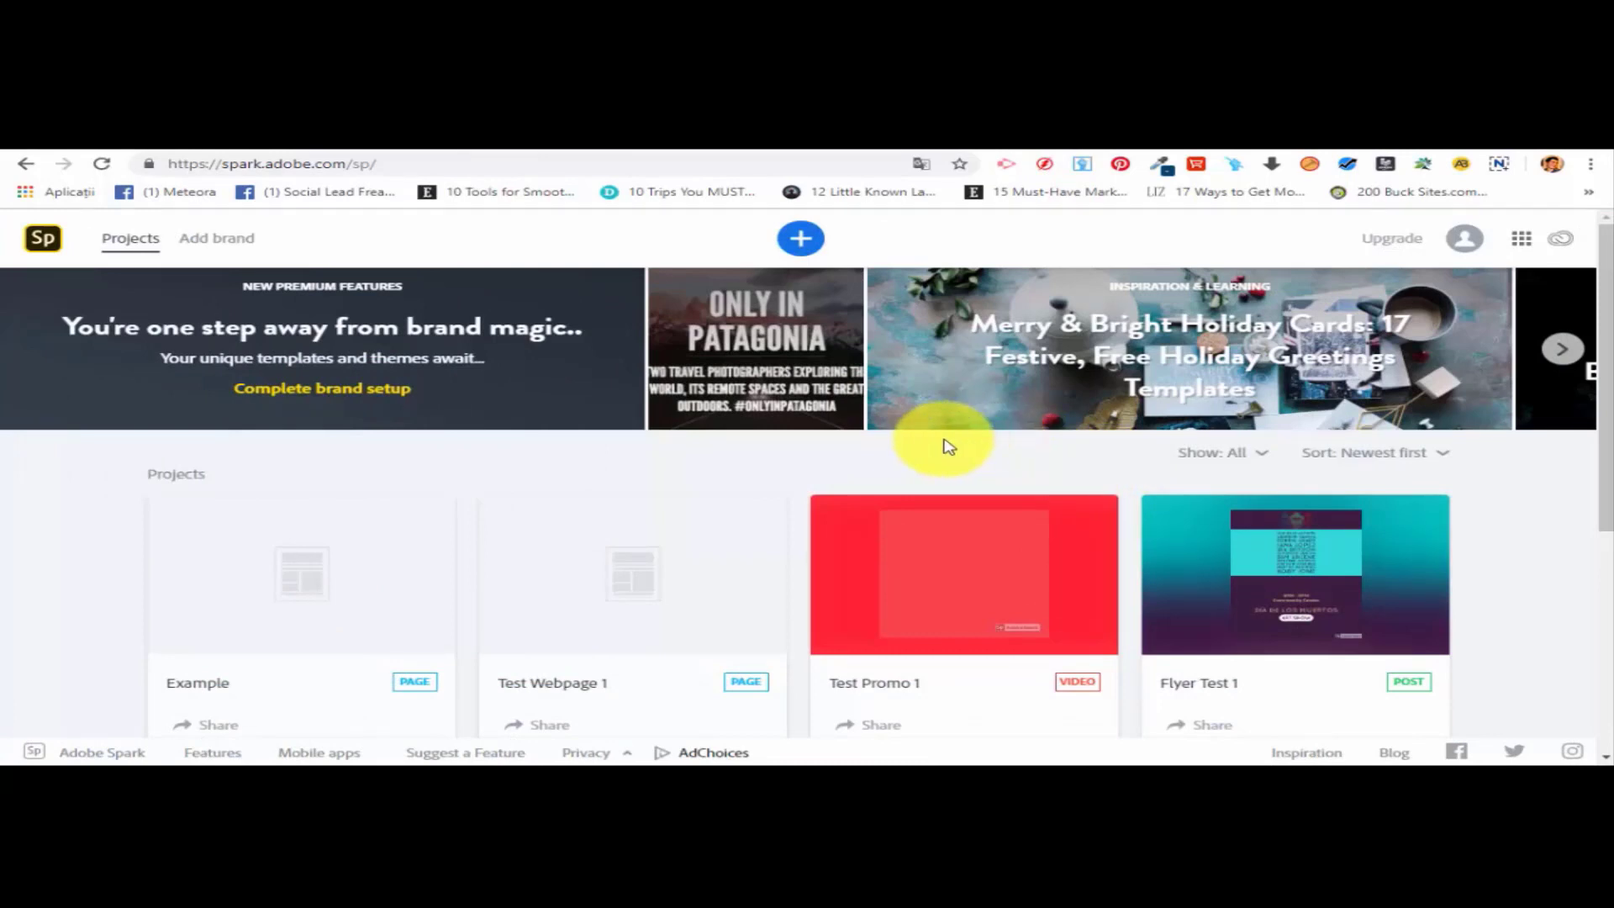
Start a new project from the Cover graphic in the Popular templates.
click(801, 242)
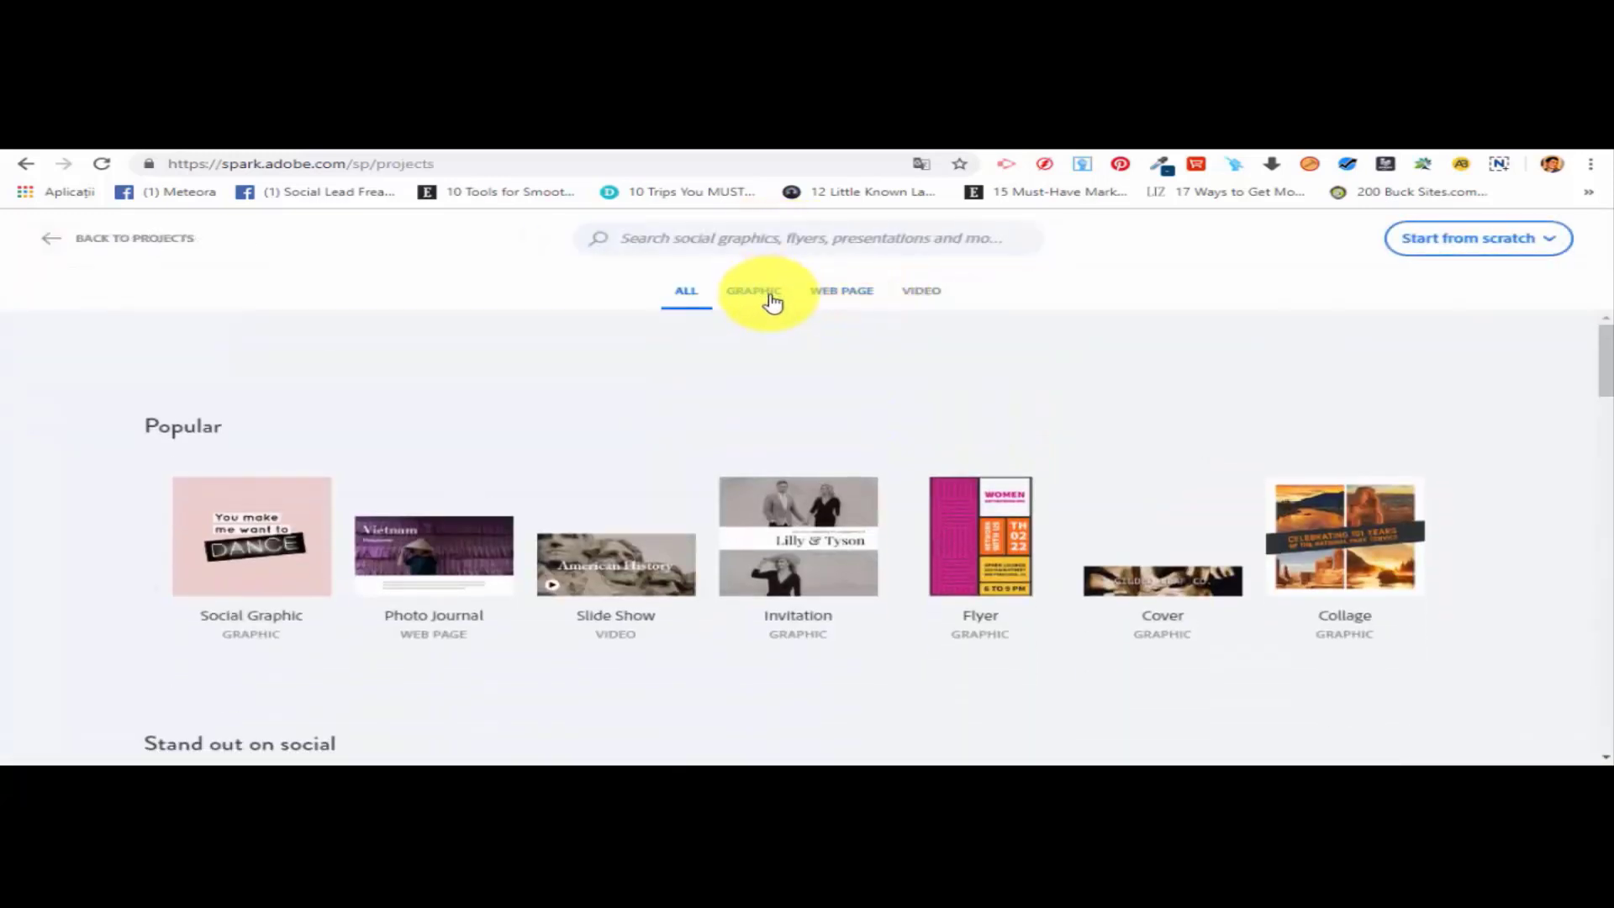
scroll(843, 436, down, 2)
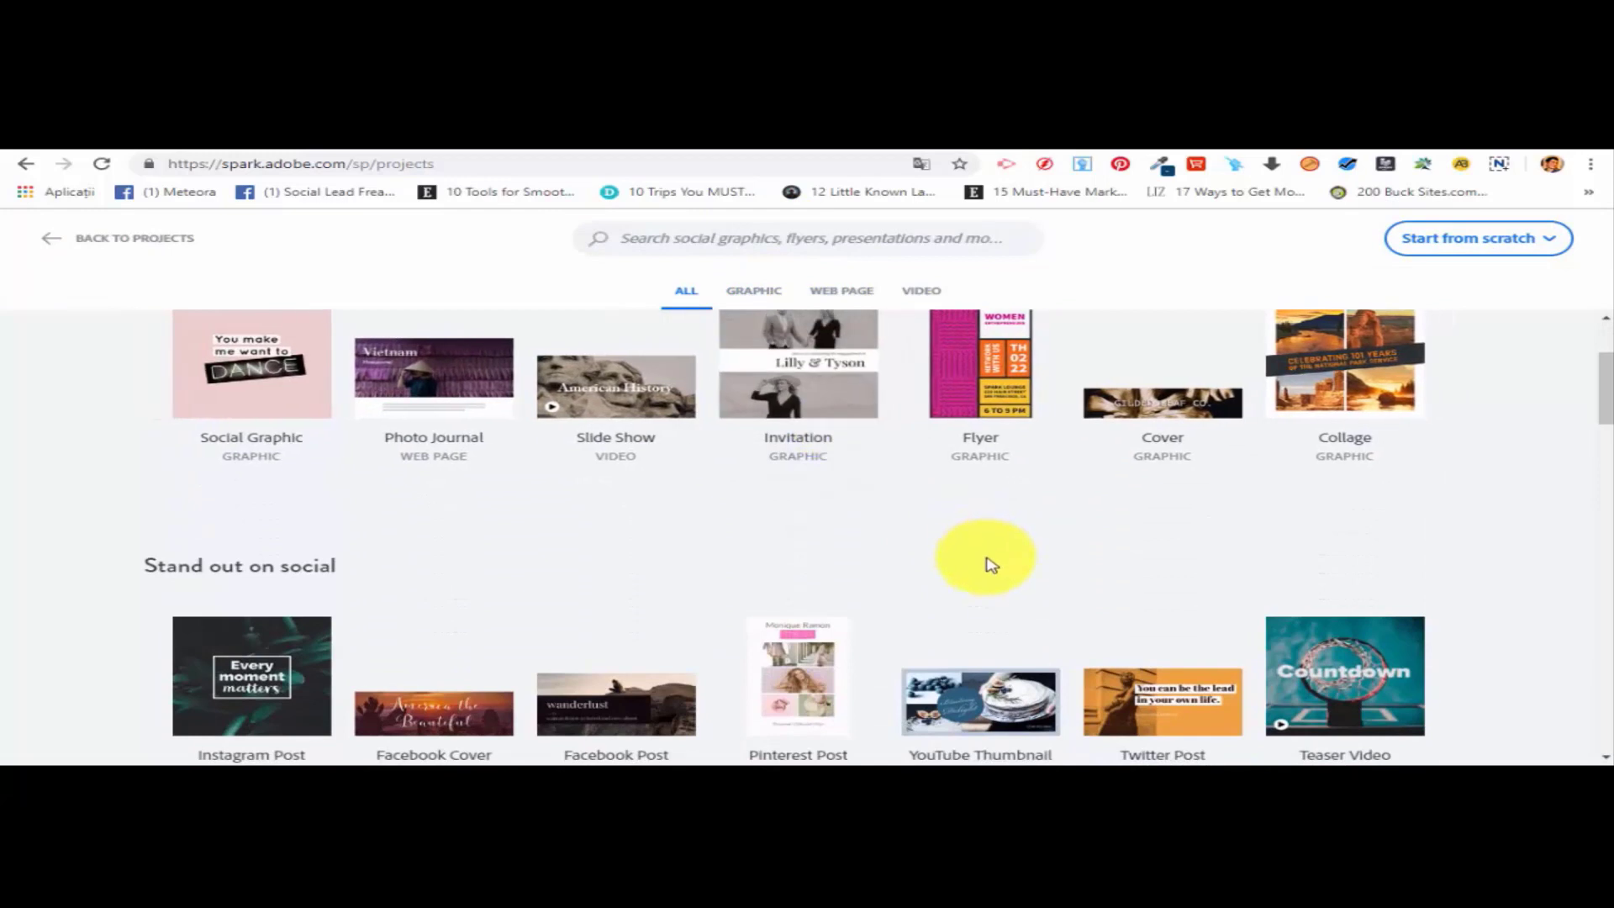
scroll(1011, 594, up, 2)
scroll(1020, 597, down, 2)
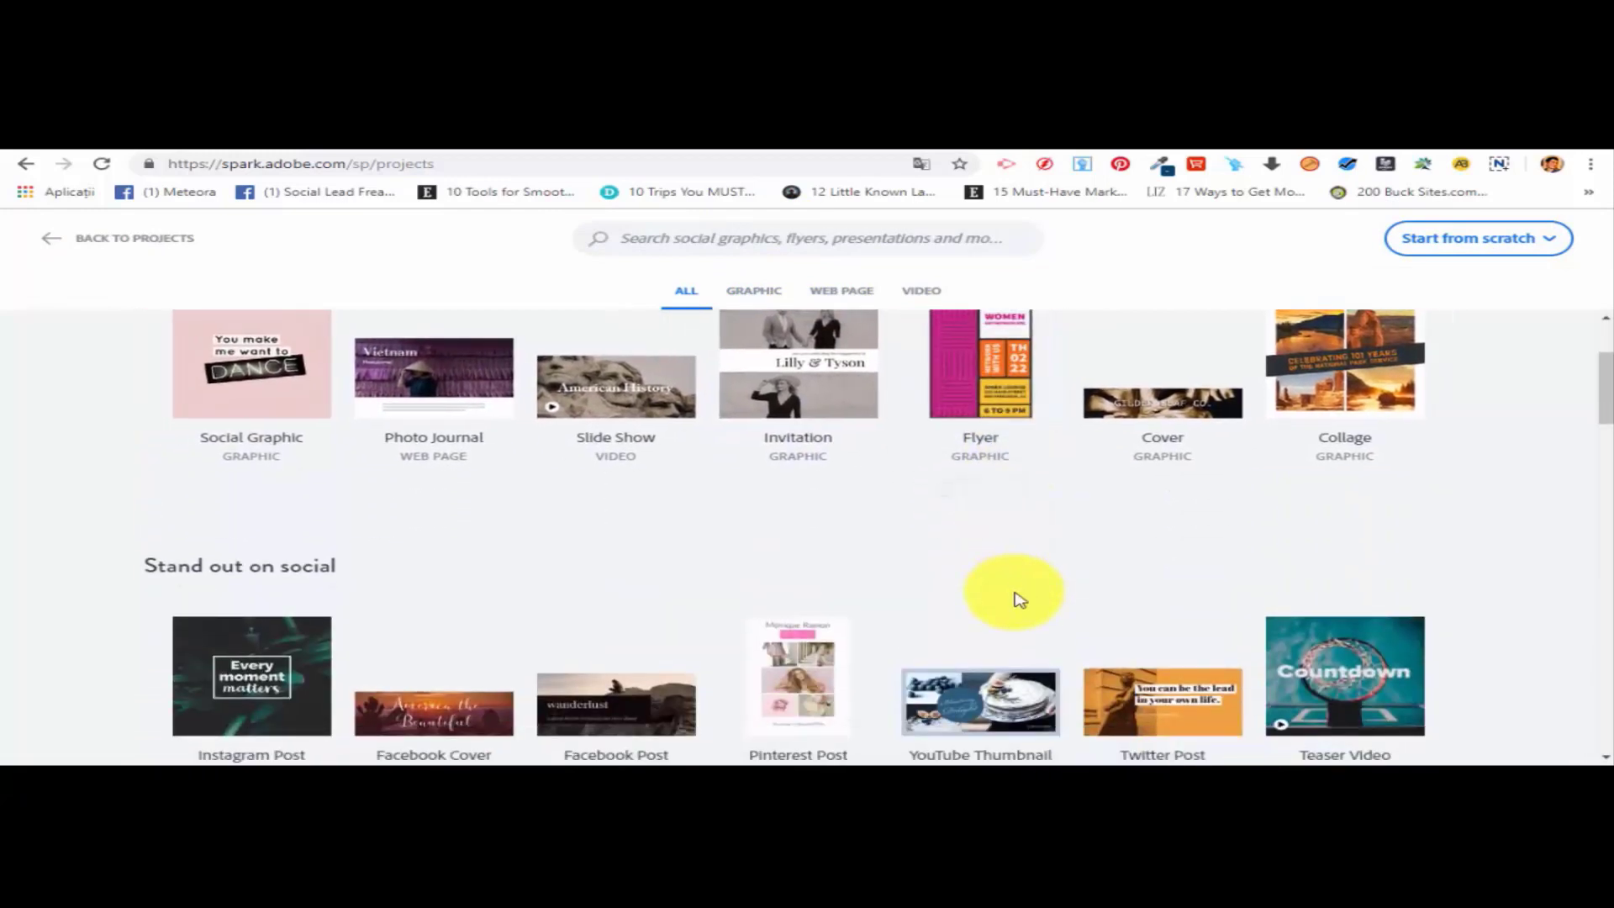
scroll(1013, 598, up, 1)
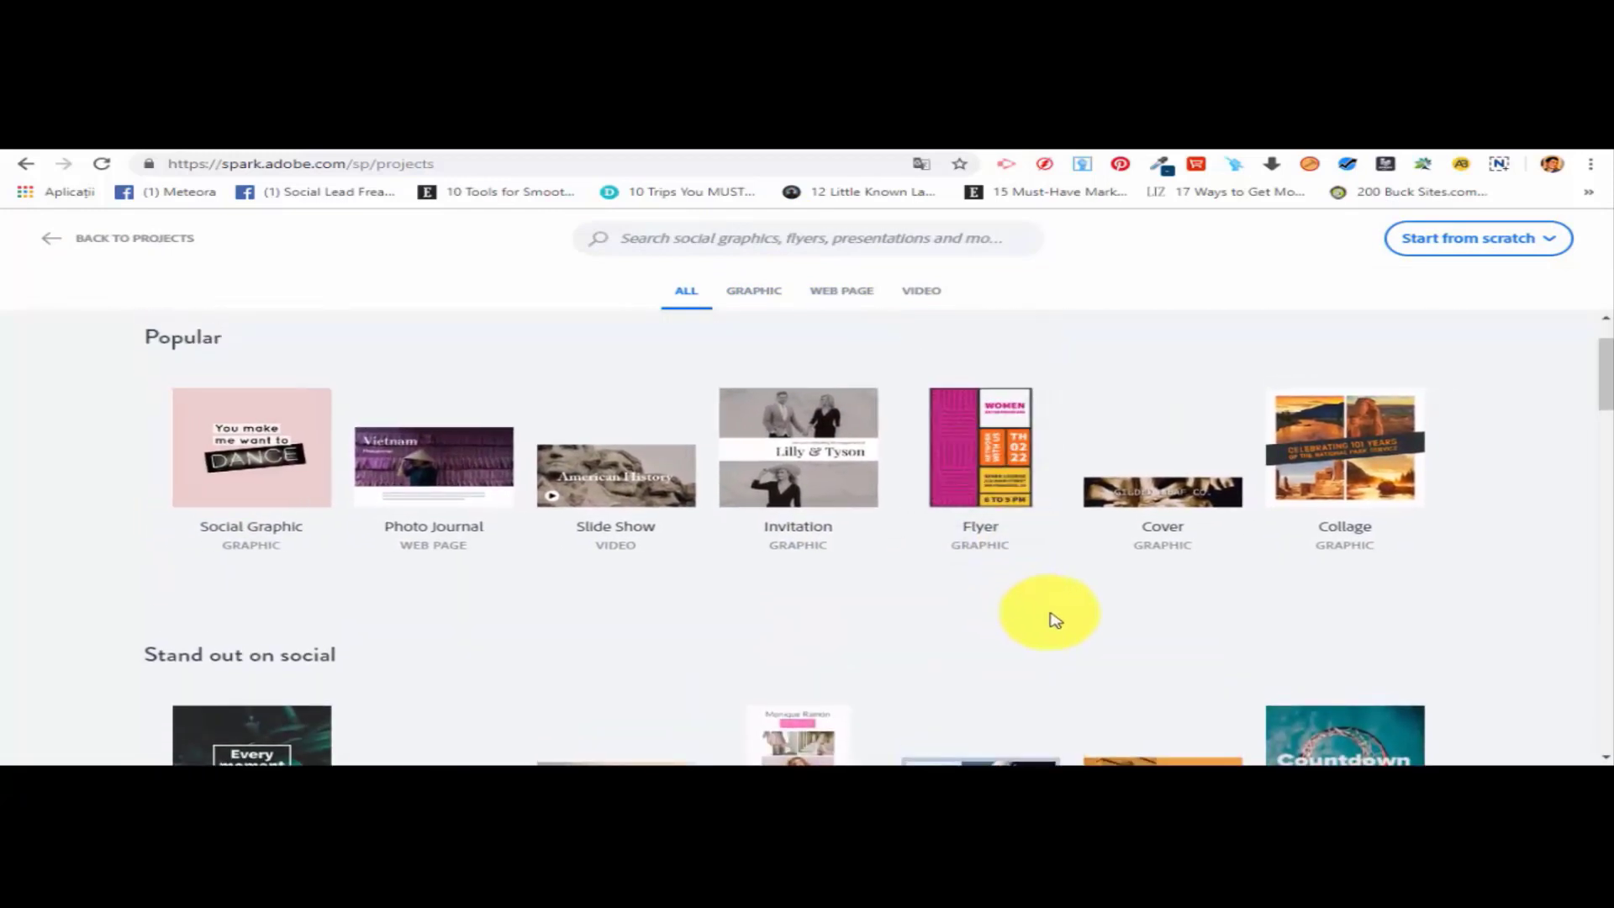
click(1193, 495)
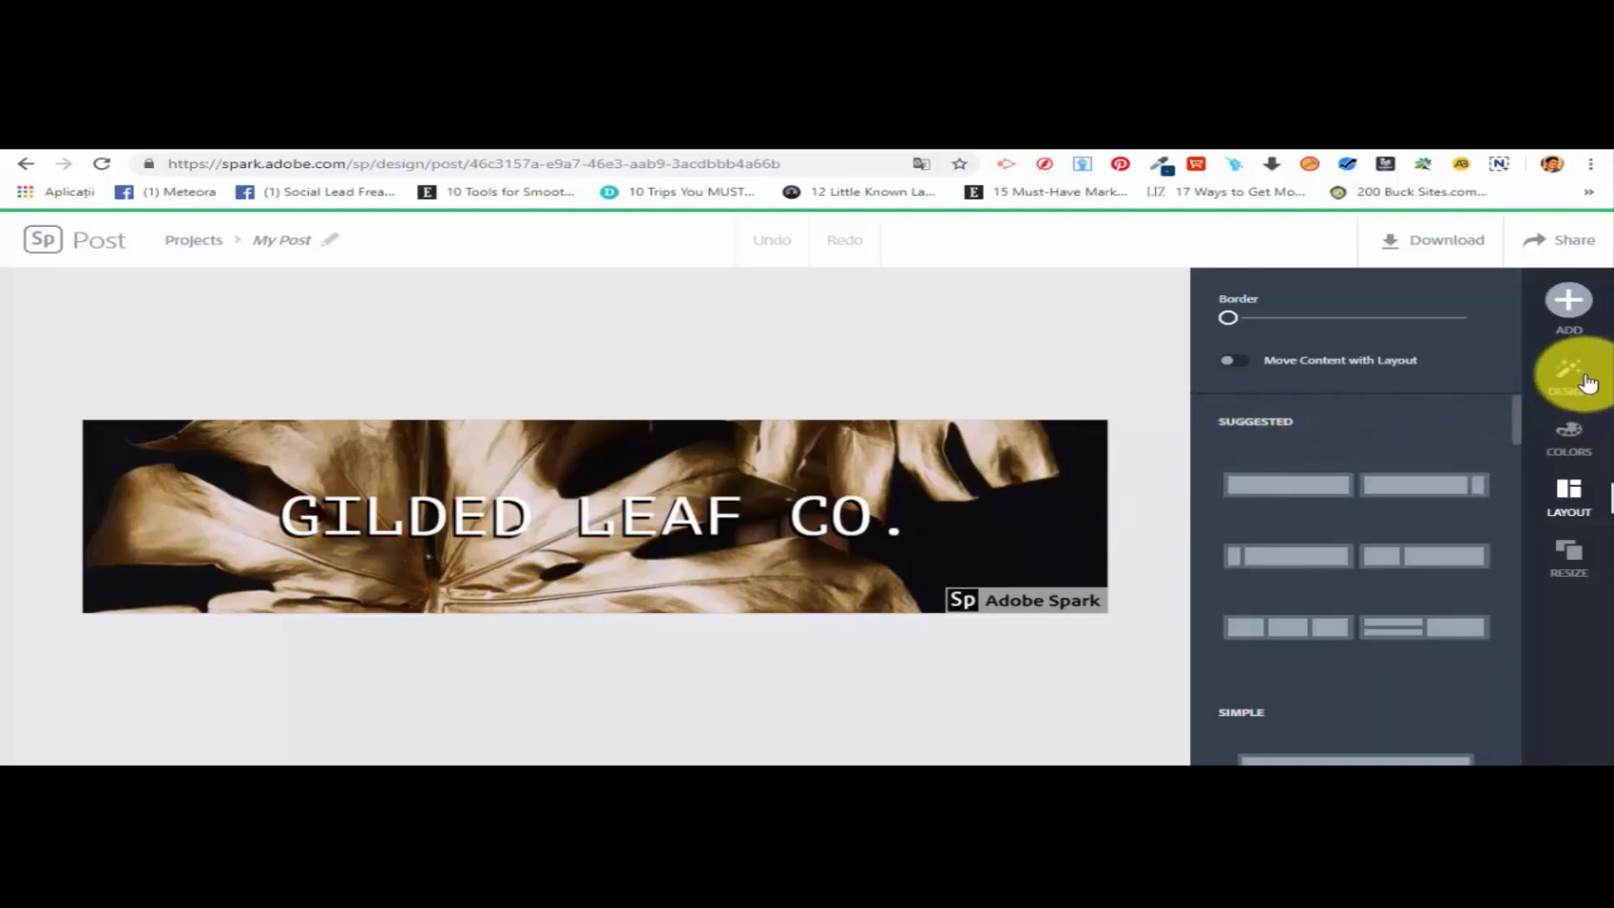
Apply the banner layout with a full-width horizontal band behind the GILDED LEAF CO. text.
scroll(1302, 500, down, 3)
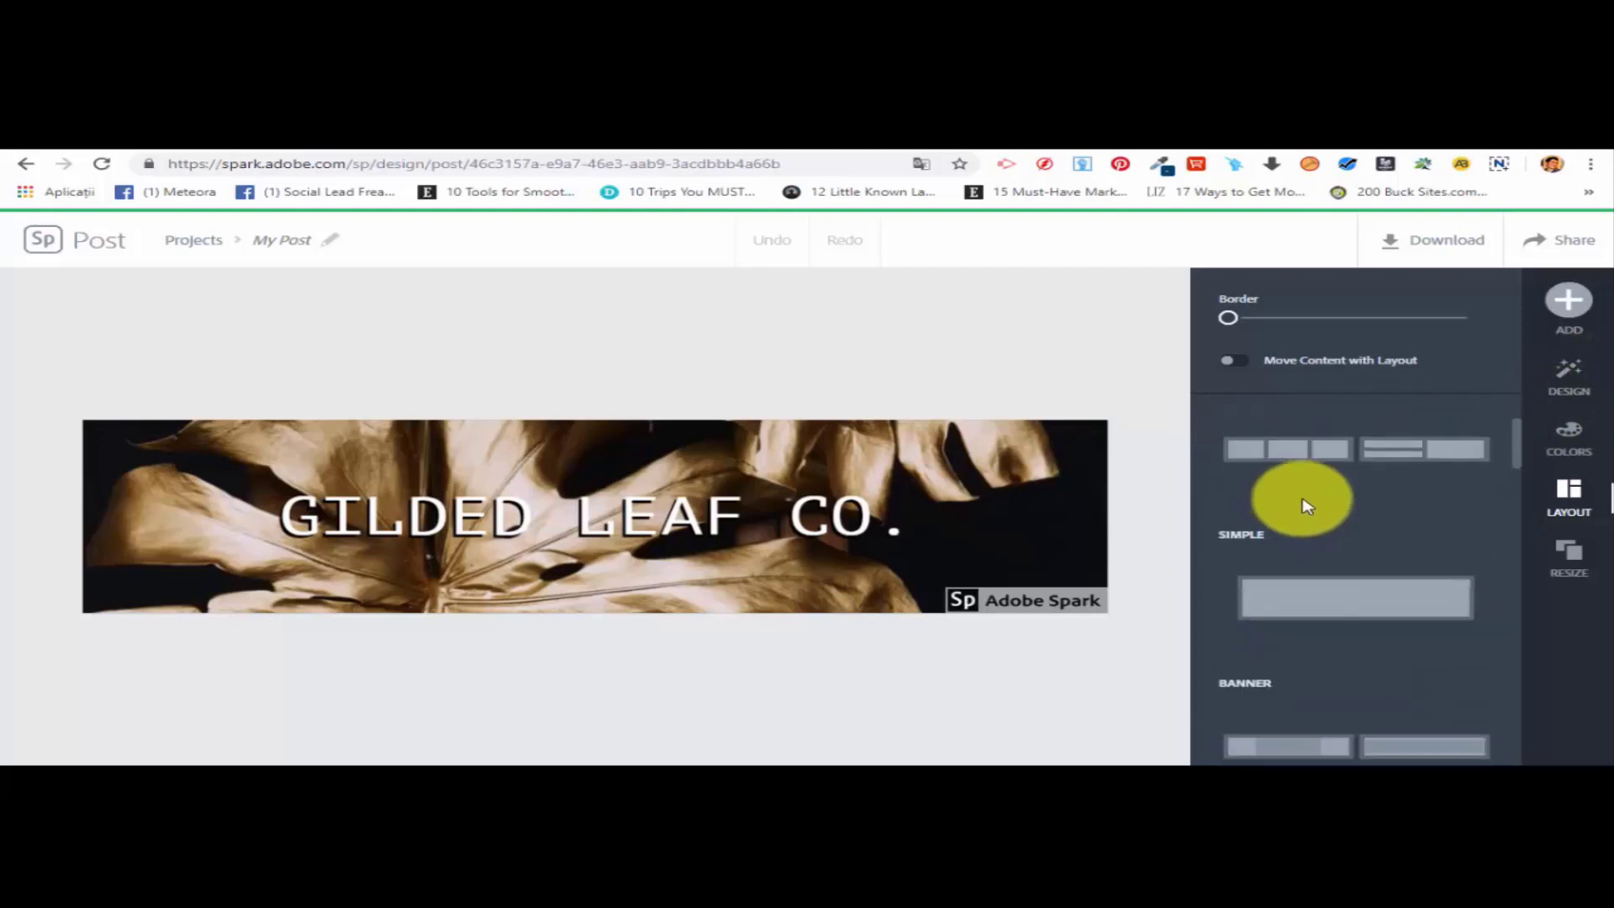
scroll(1257, 558, down, 2)
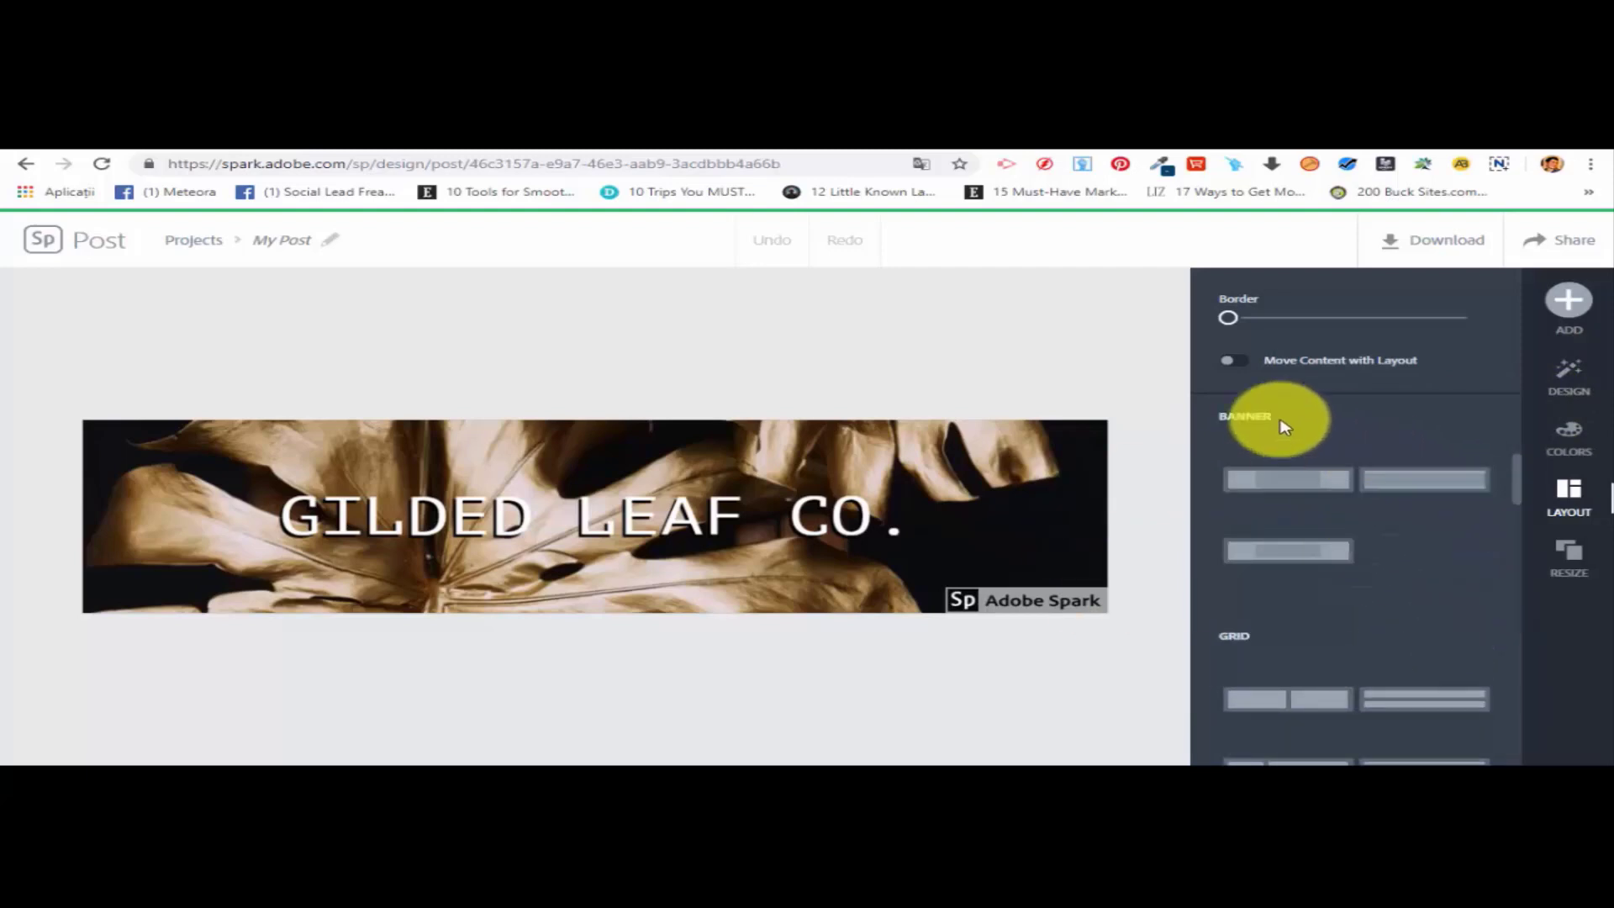
click(1405, 485)
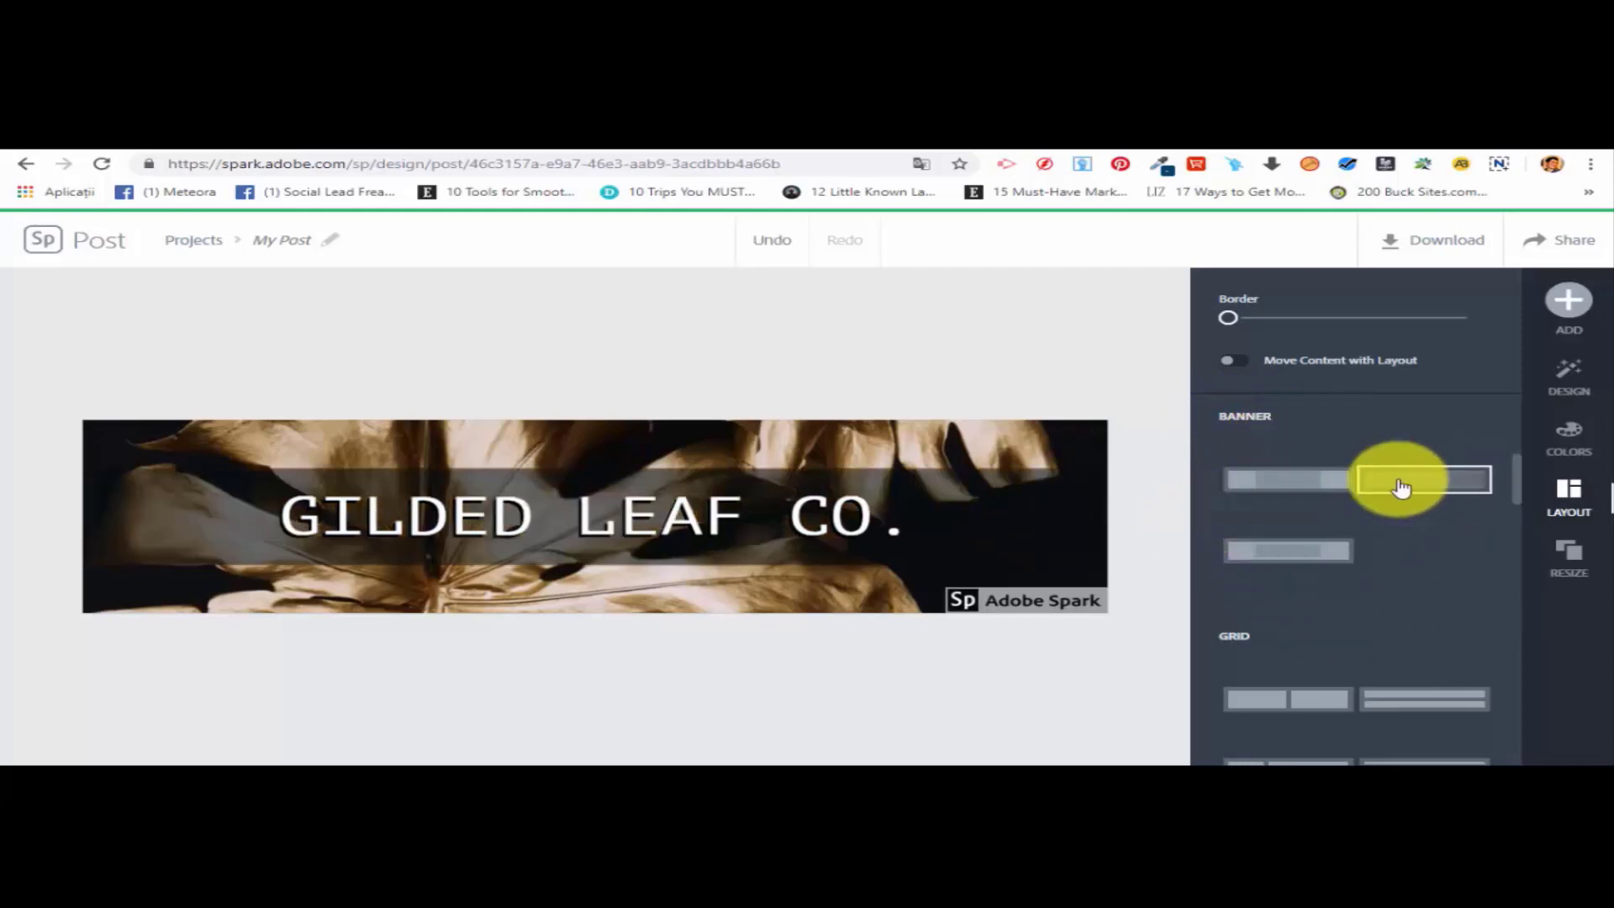
scroll(1303, 630, down, 5)
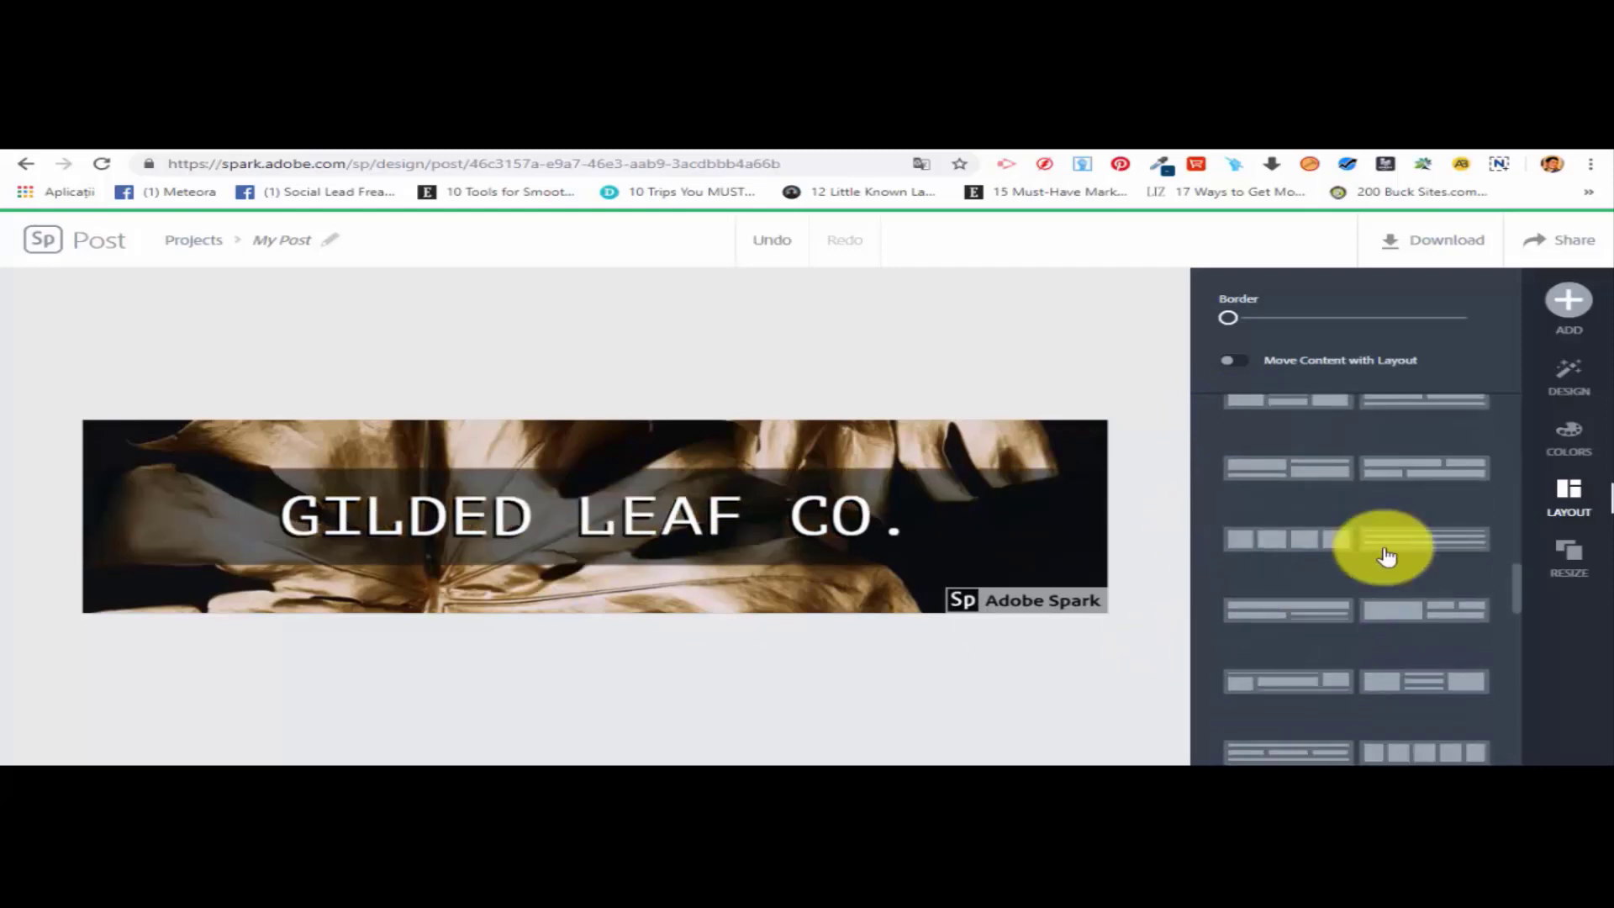
Apply the CIVIL RIGHTS DAY design variation to the GILDED LEAF CO. cover graphic.
click(1577, 387)
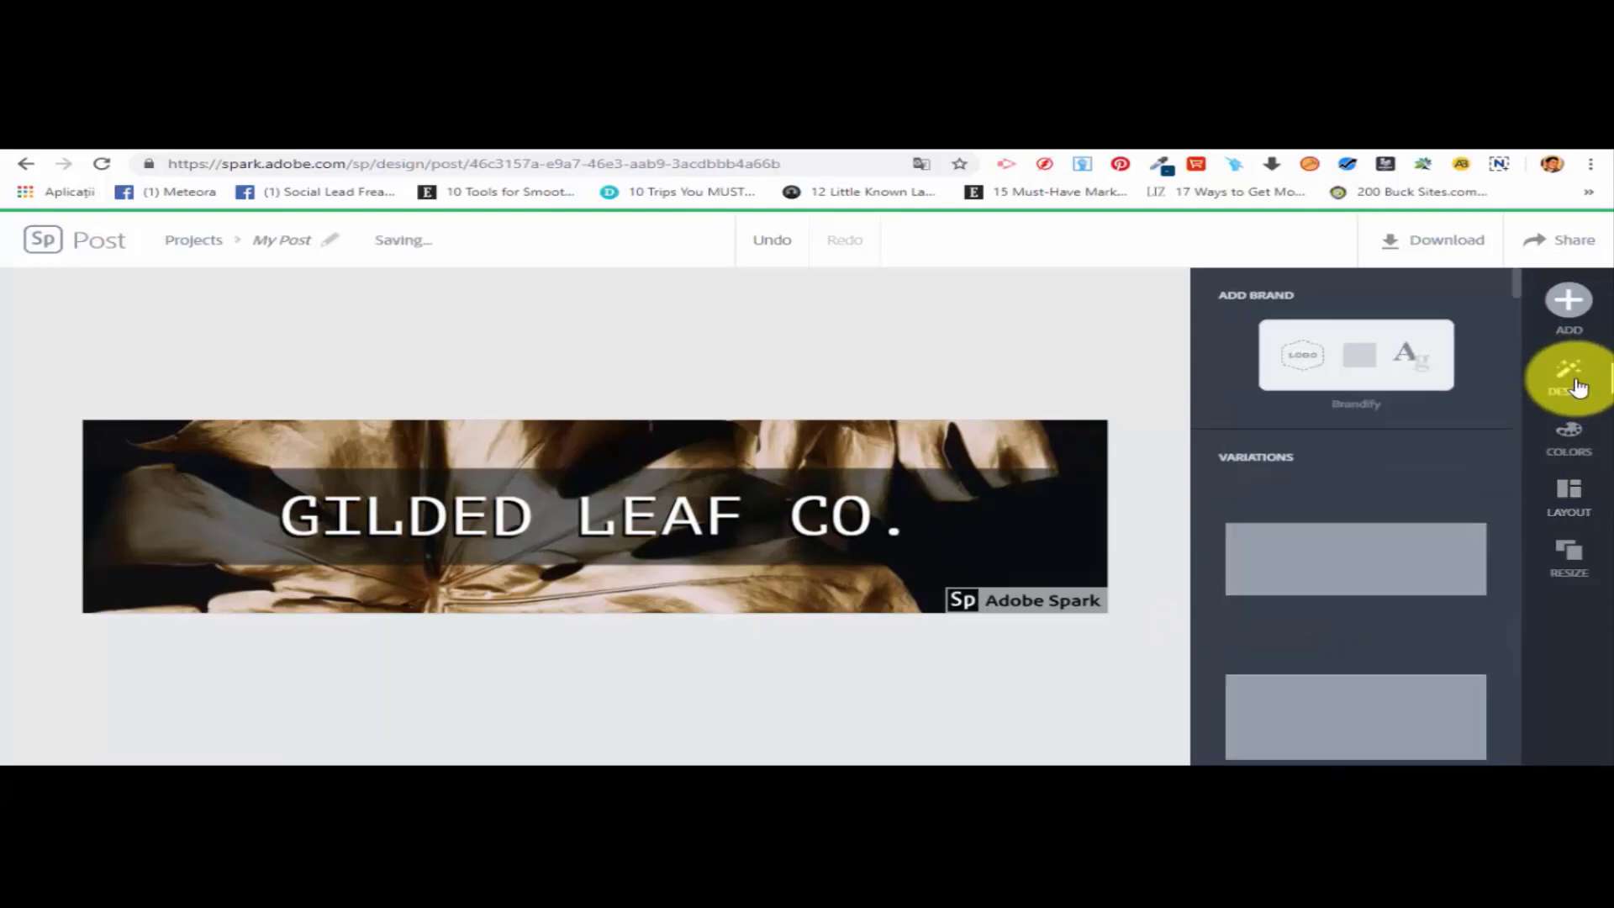
scroll(1399, 504, down, 1)
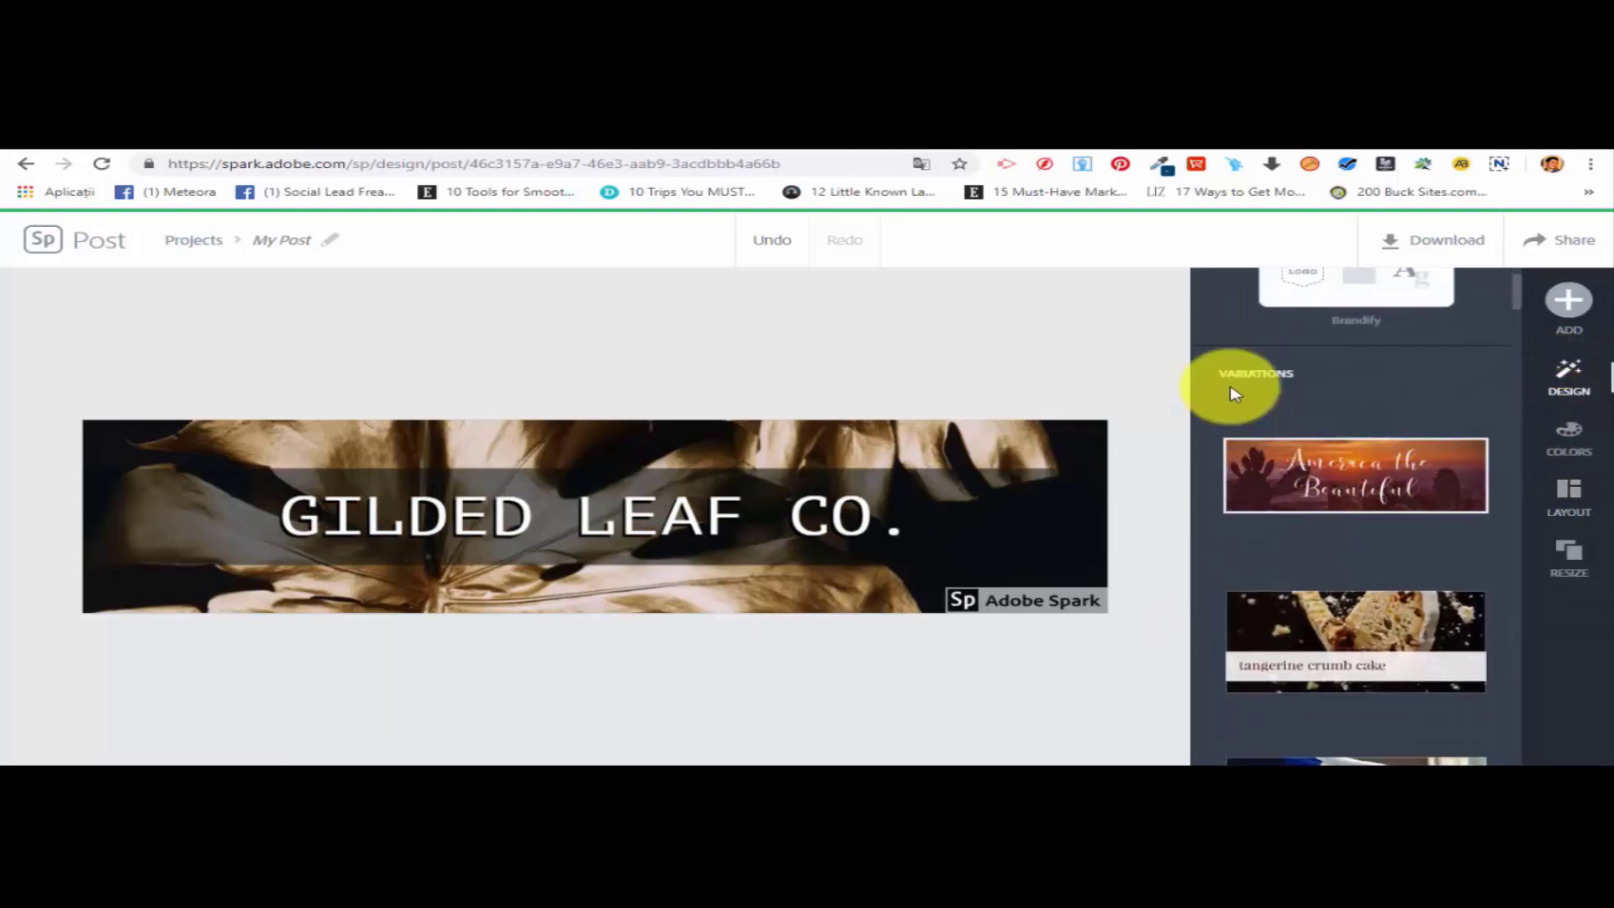
scroll(1343, 487, down, 5)
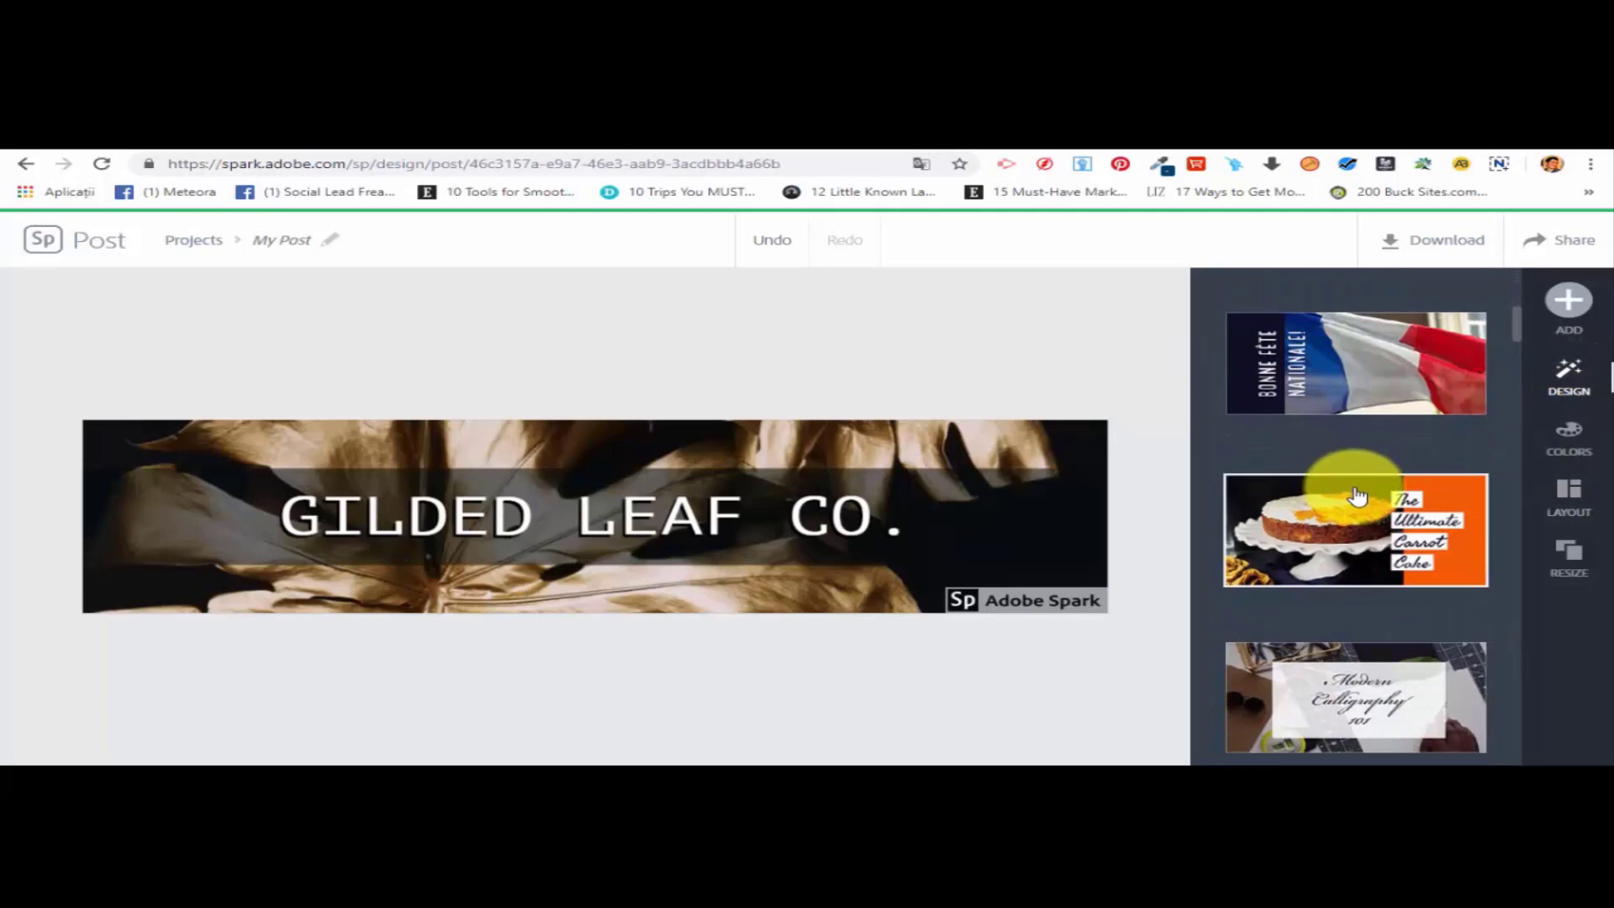
scroll(1357, 496, down, 10)
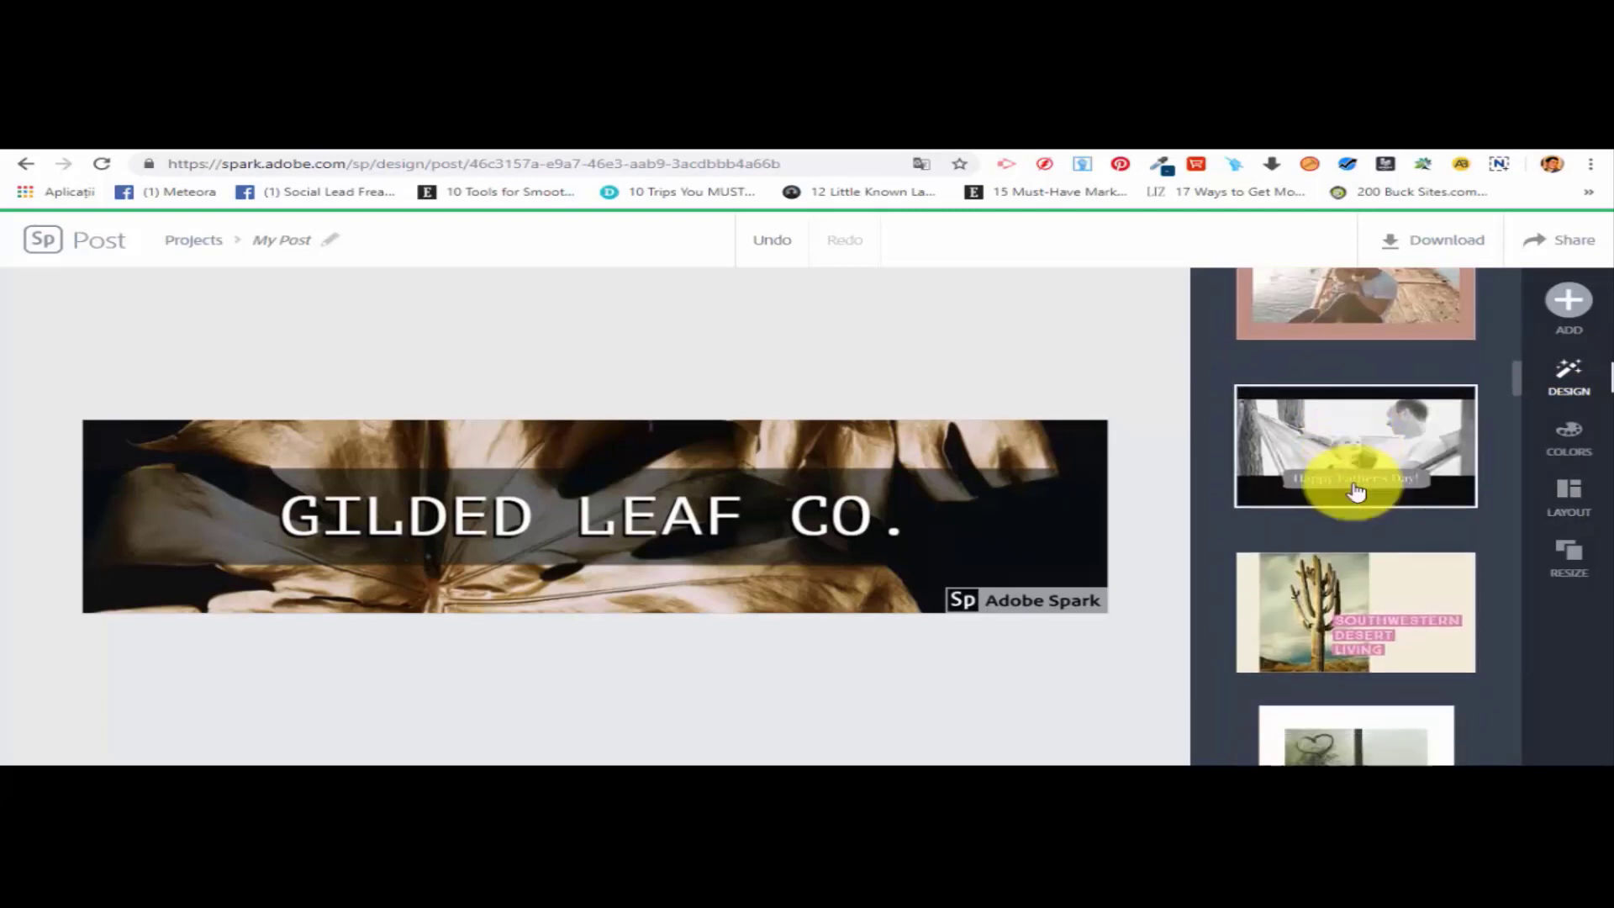
scroll(1355, 491, down, 12)
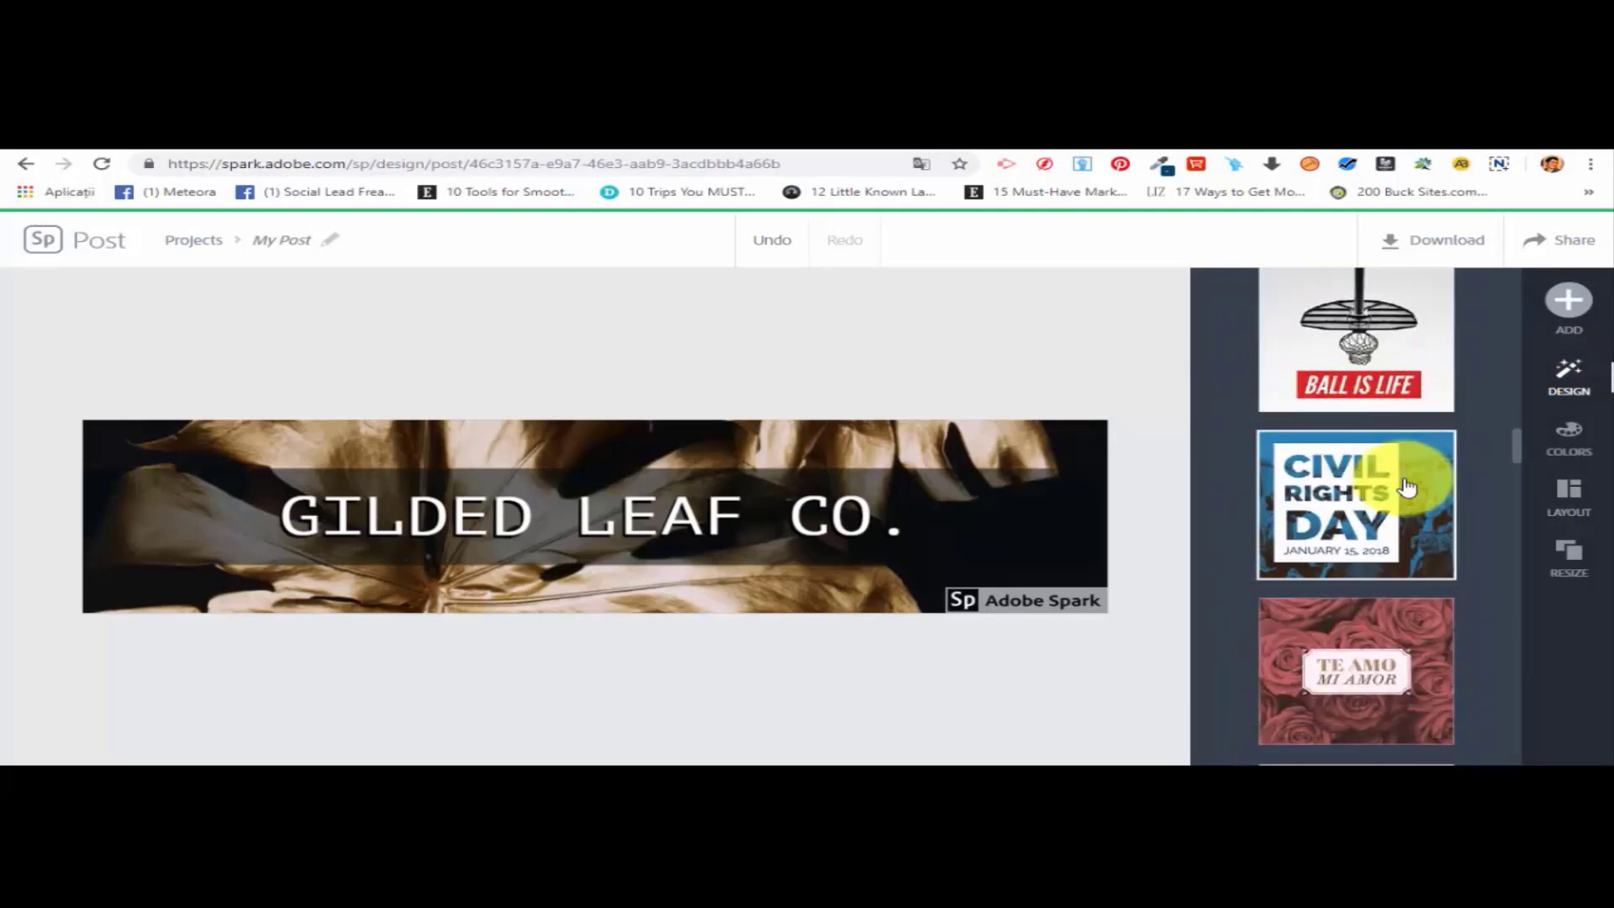
scroll(1405, 361, down, 2)
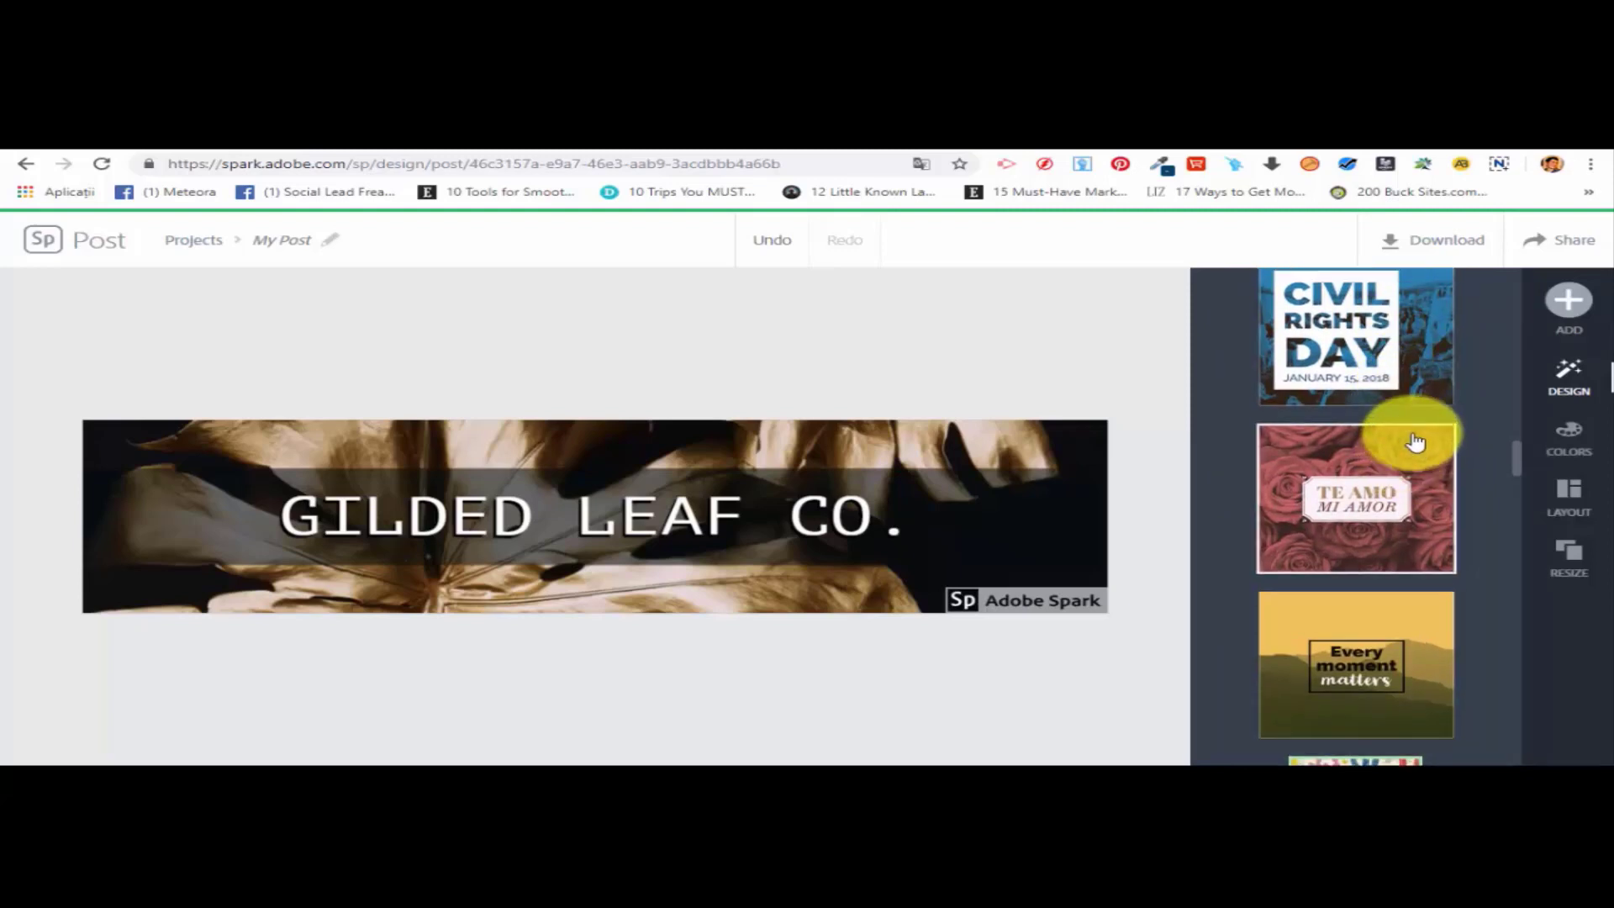
scroll(1417, 440, up, 1)
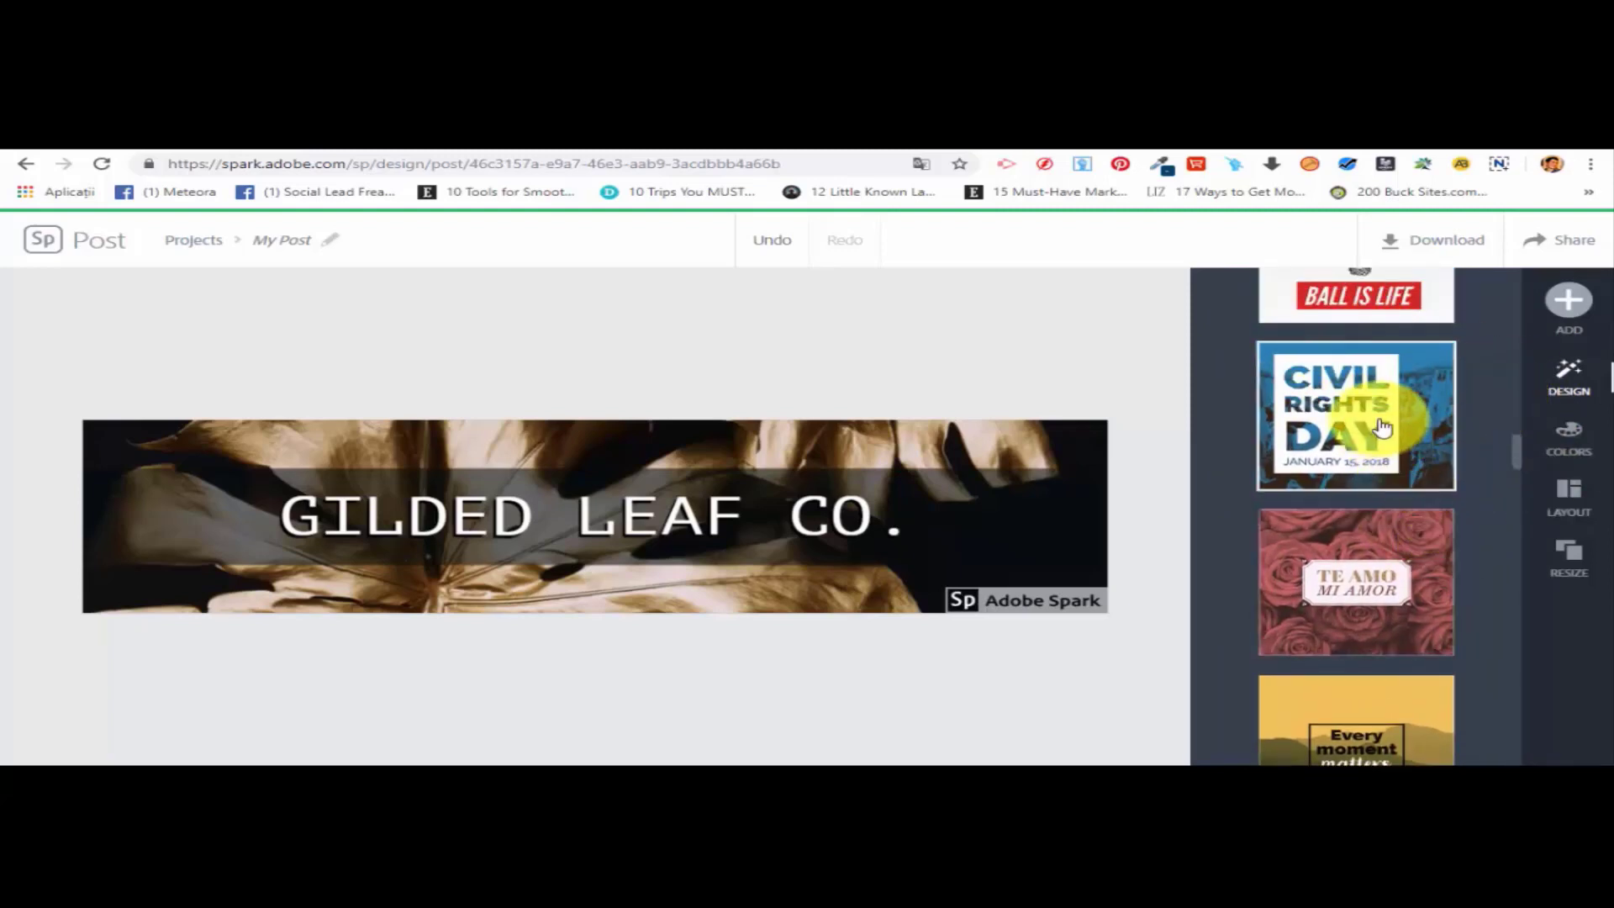
click(1383, 427)
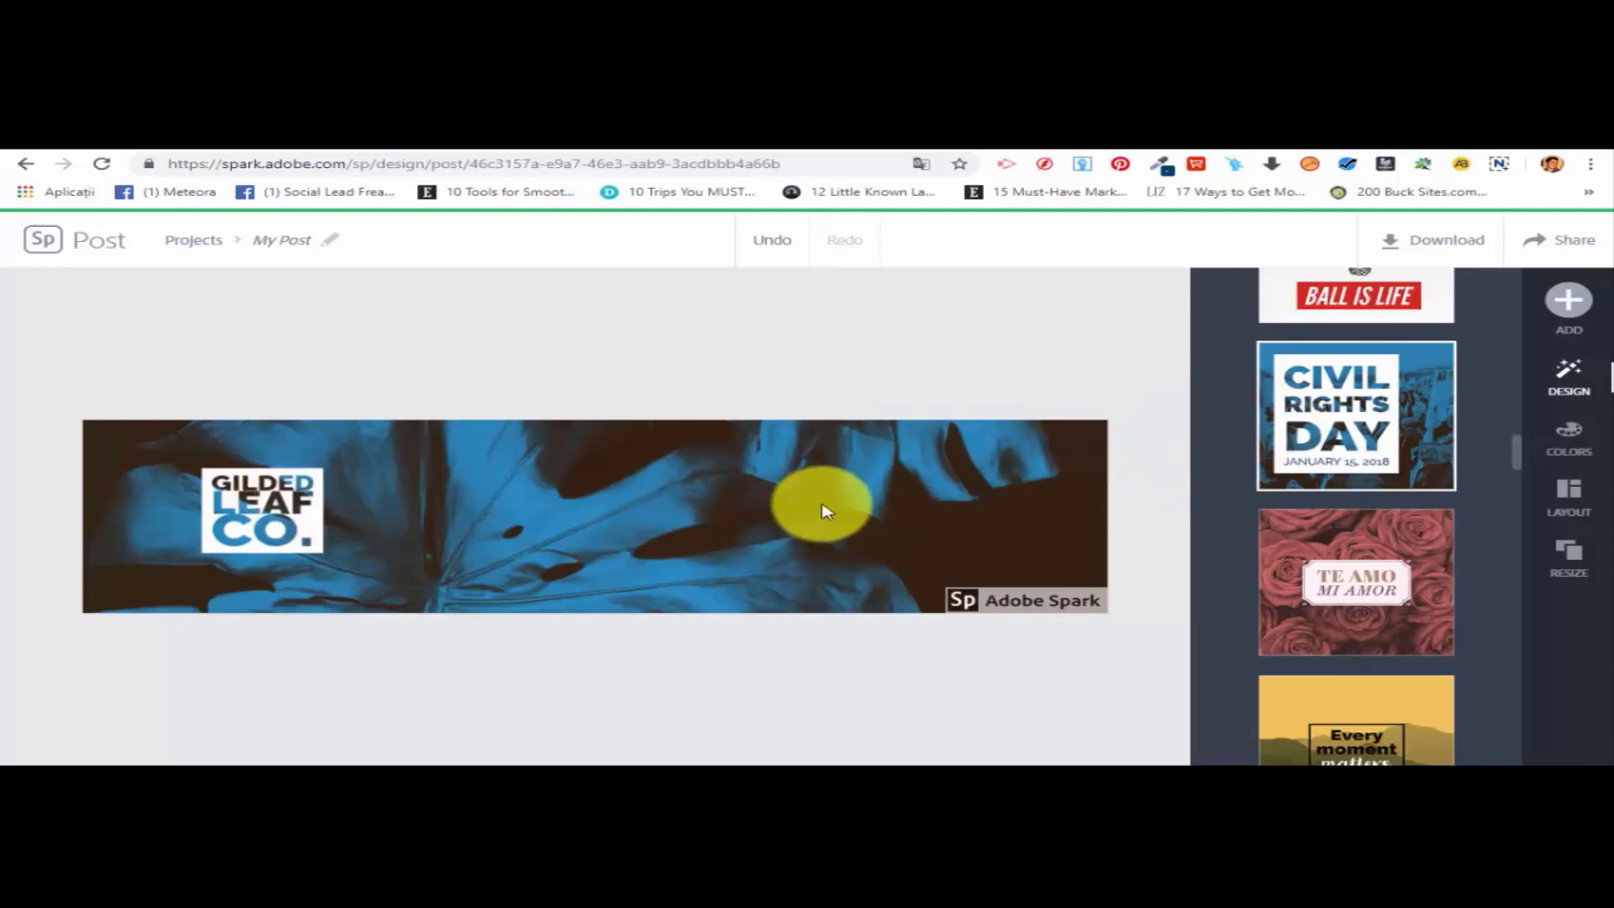
click(270, 521)
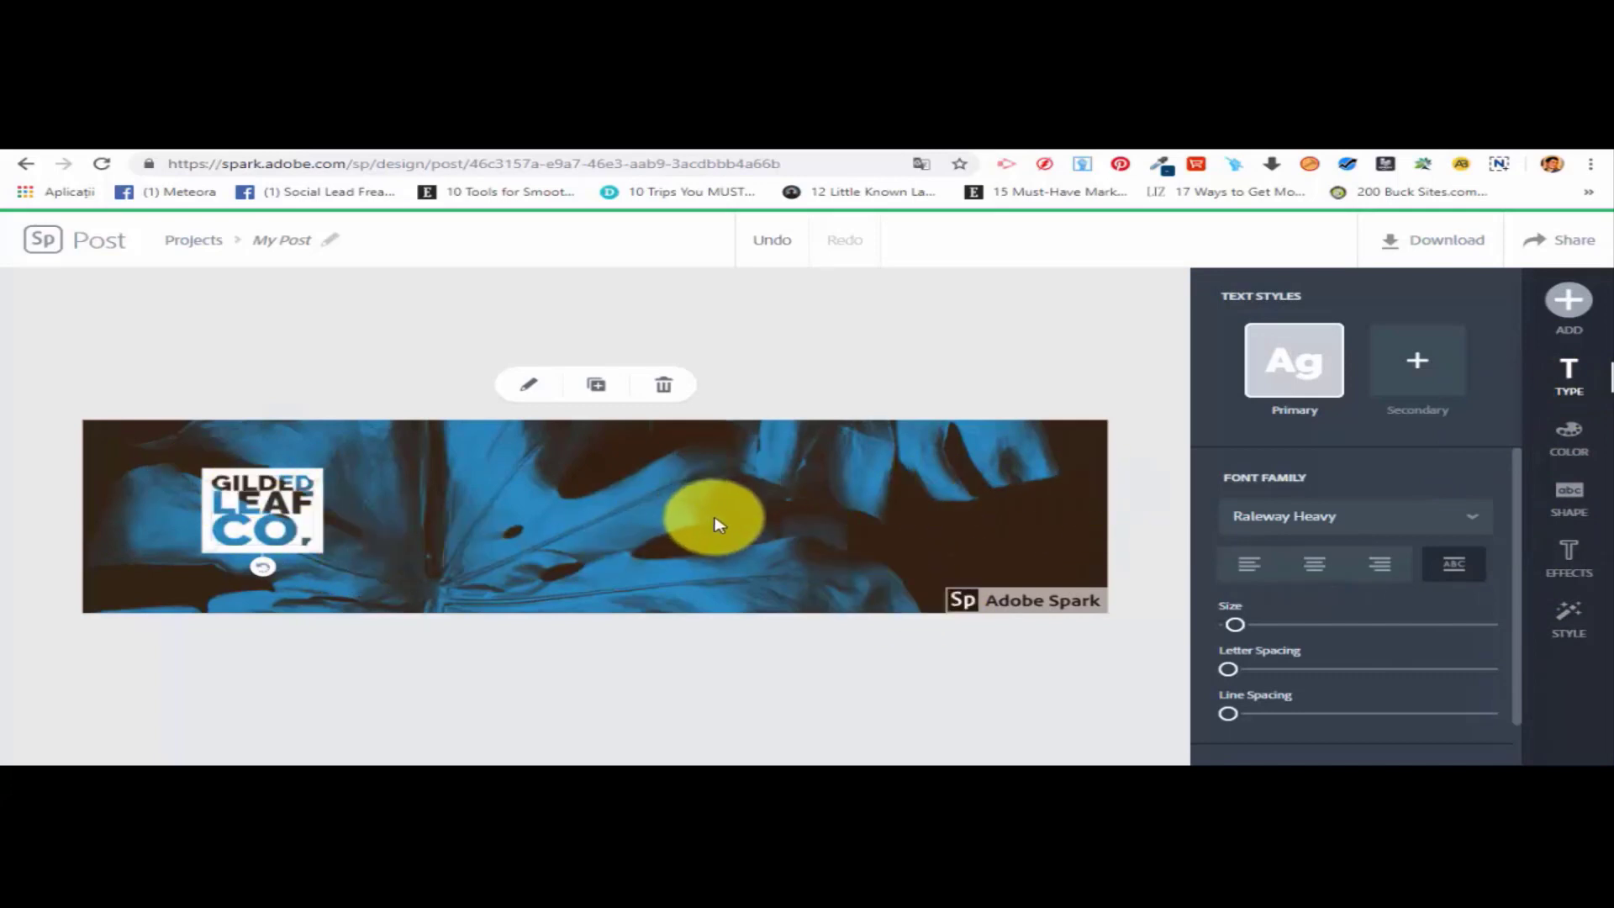
click(964, 380)
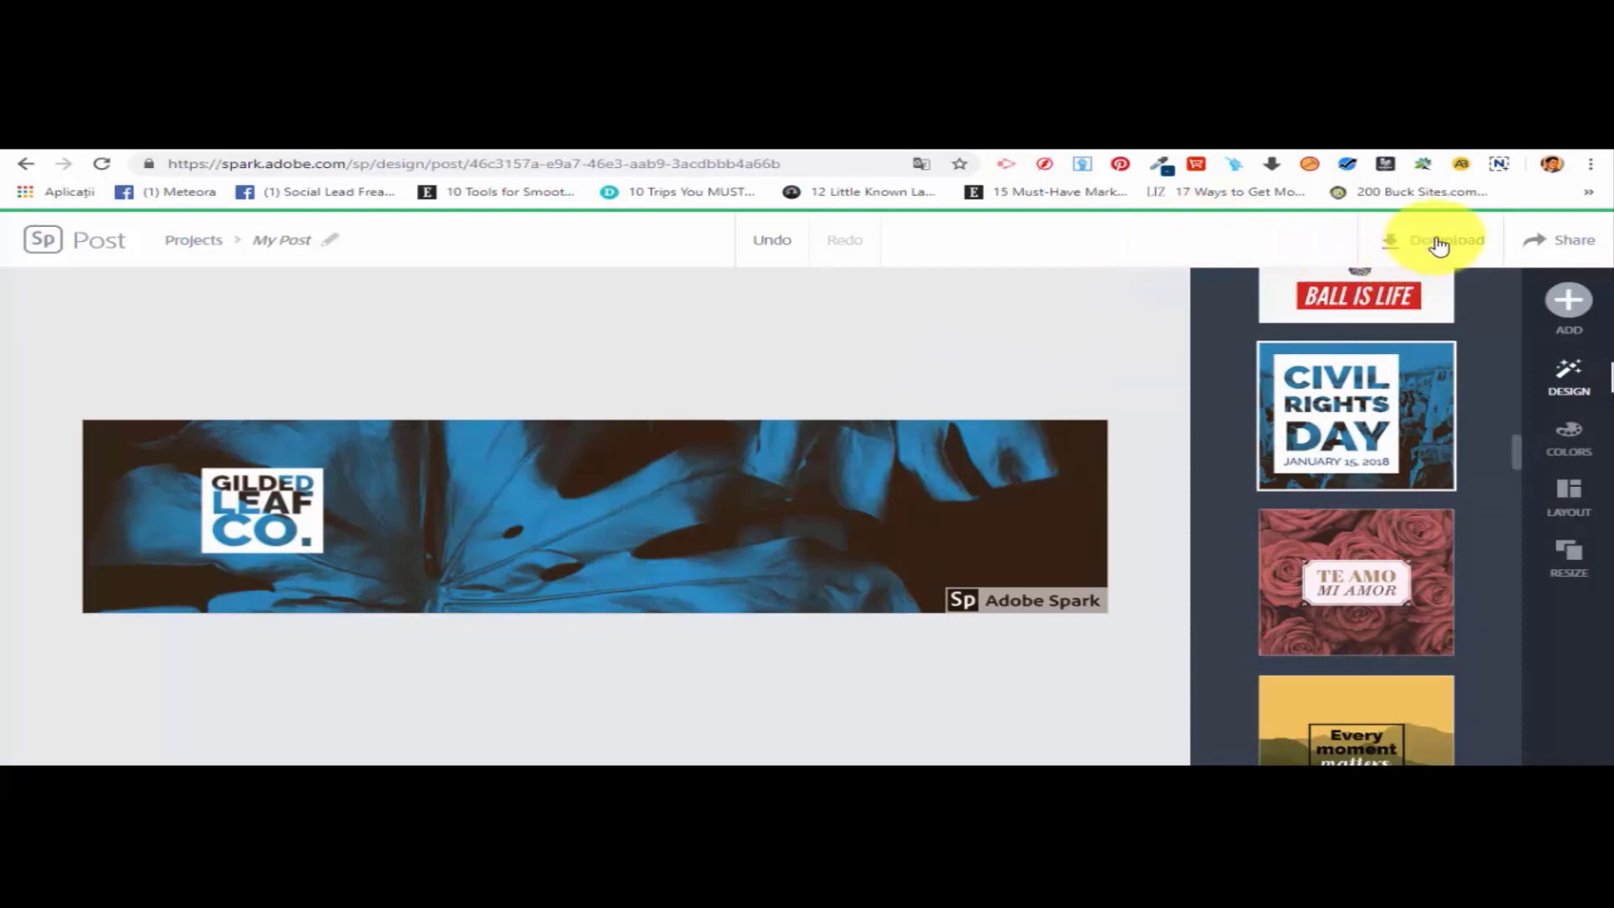
Rename the cover project as Test 1 Cover.
click(276, 240)
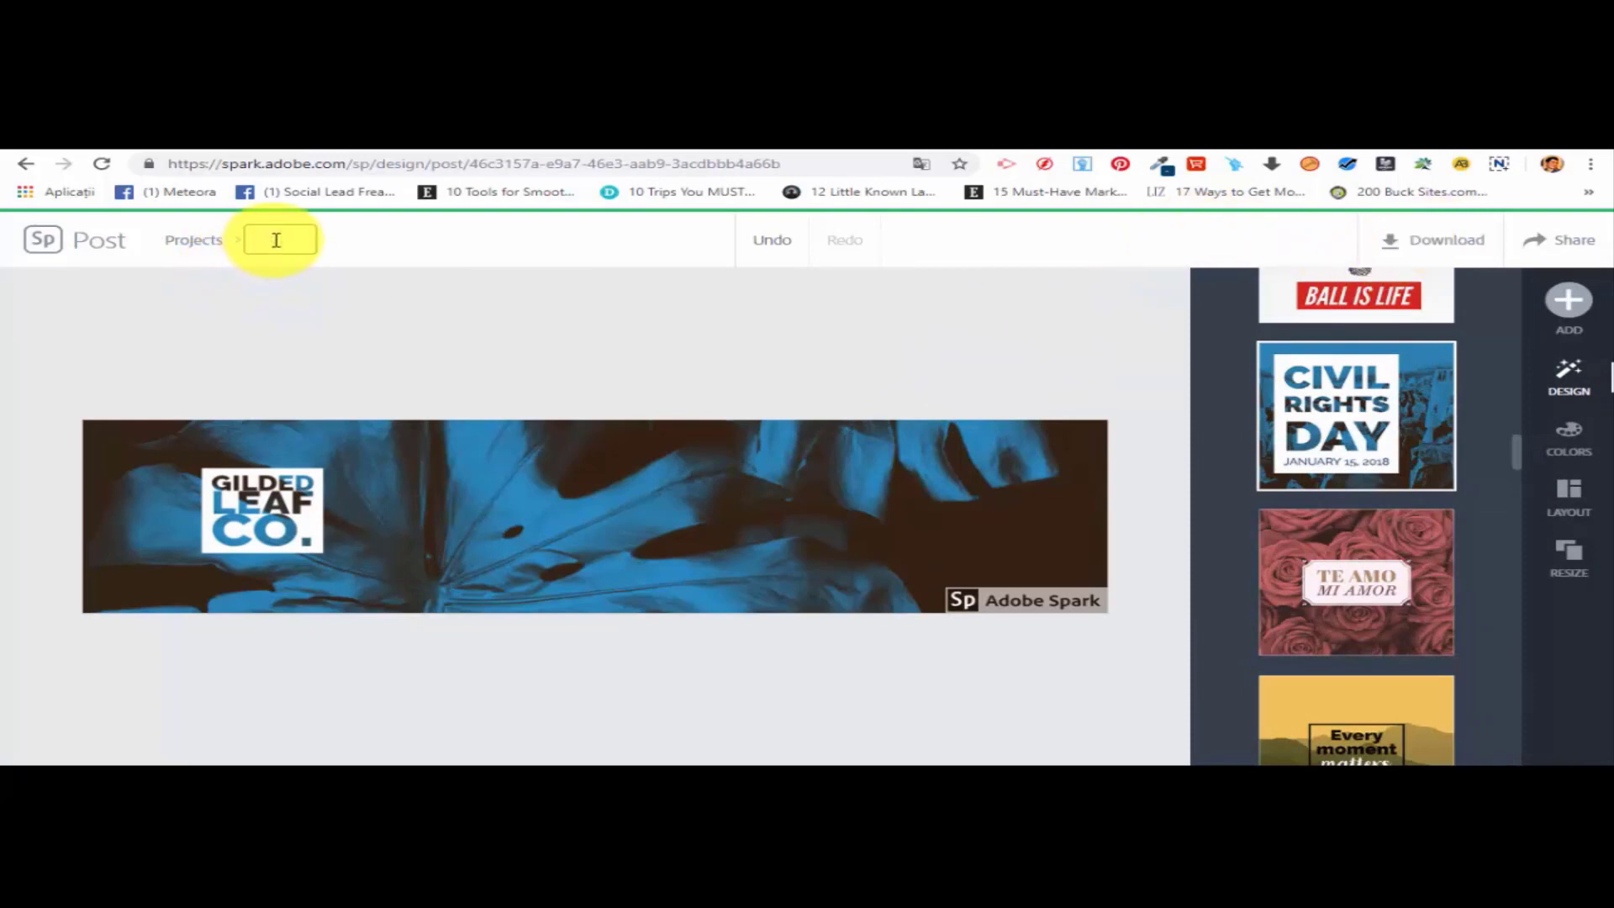
text(Test 1 Cover)
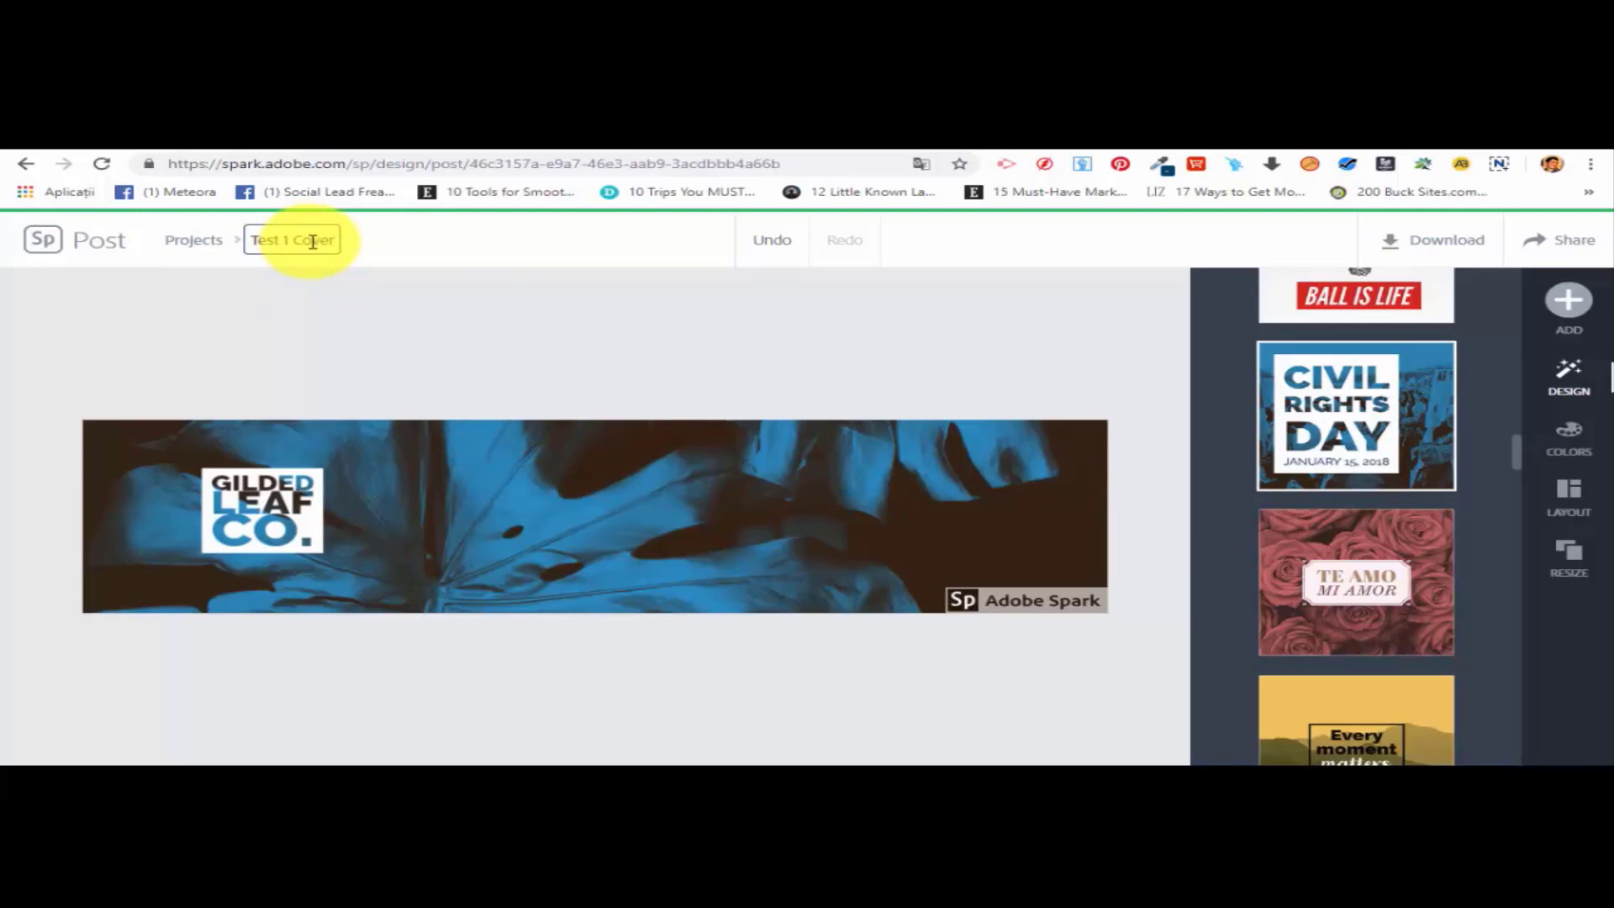
click(531, 374)
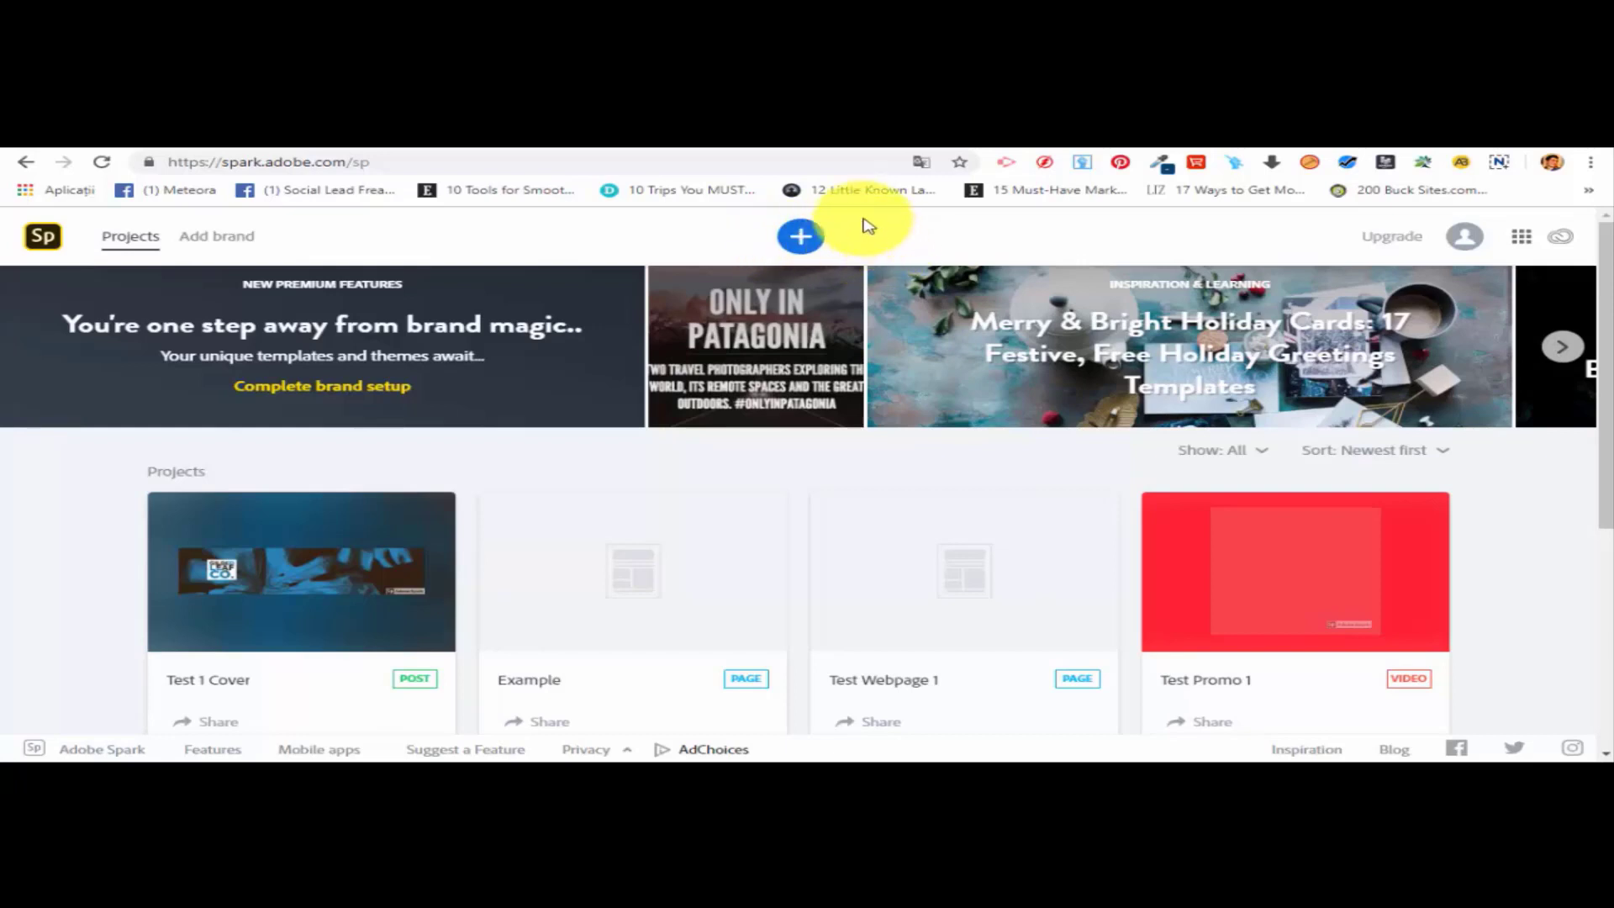
Start another new project and review the Graphic templates from Facebook and Twitter through to Ads.
click(805, 241)
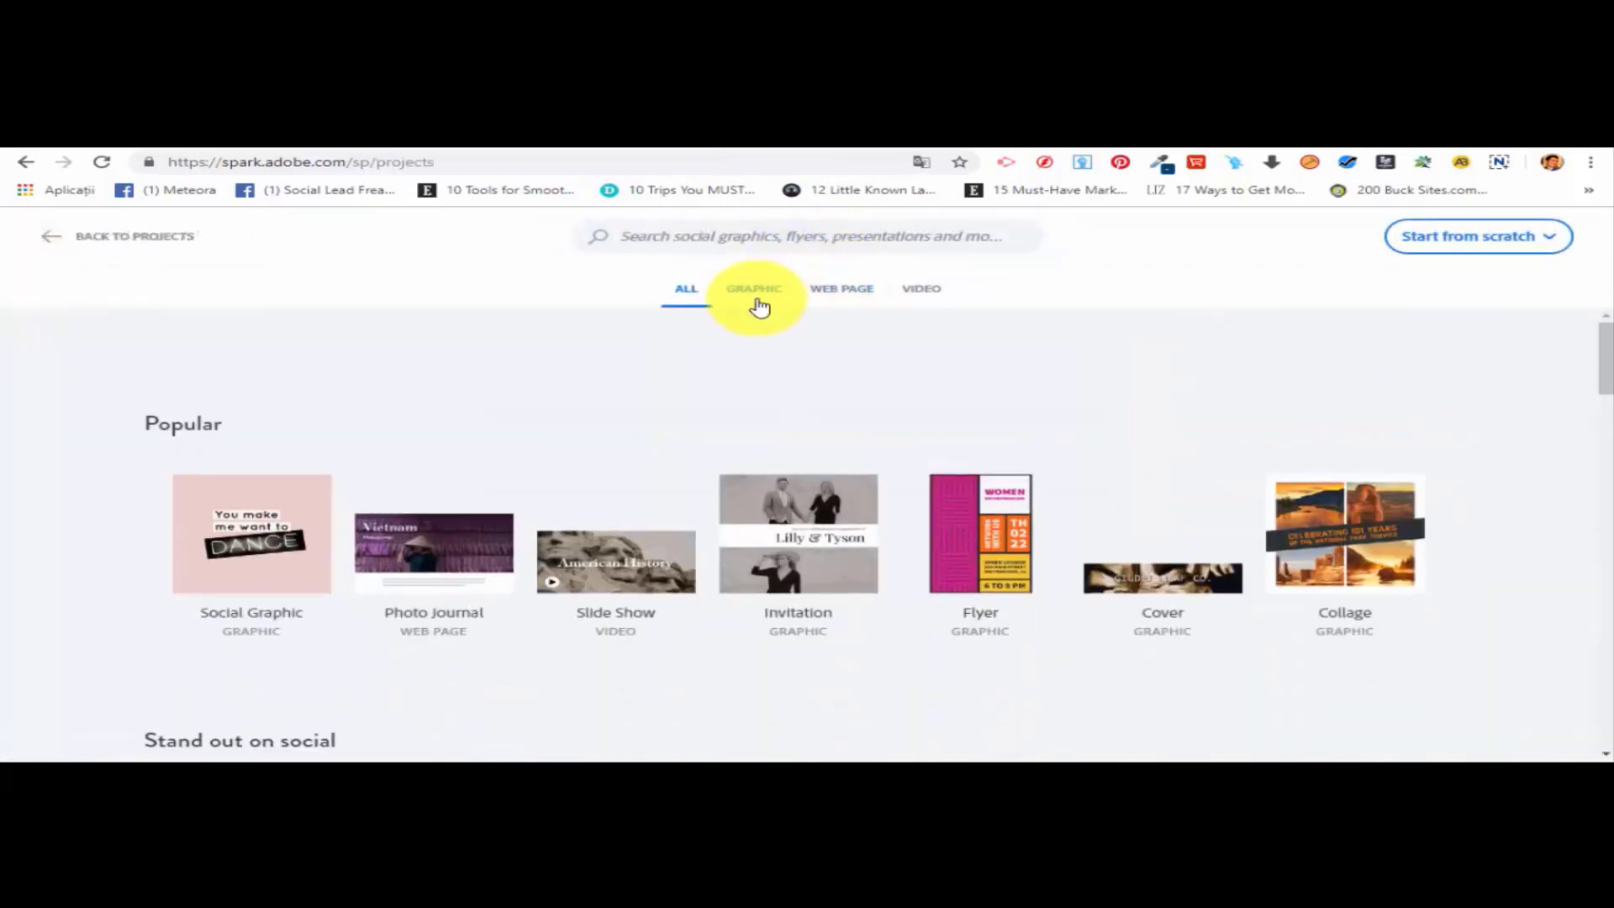
click(756, 296)
scroll(941, 400, down, 4)
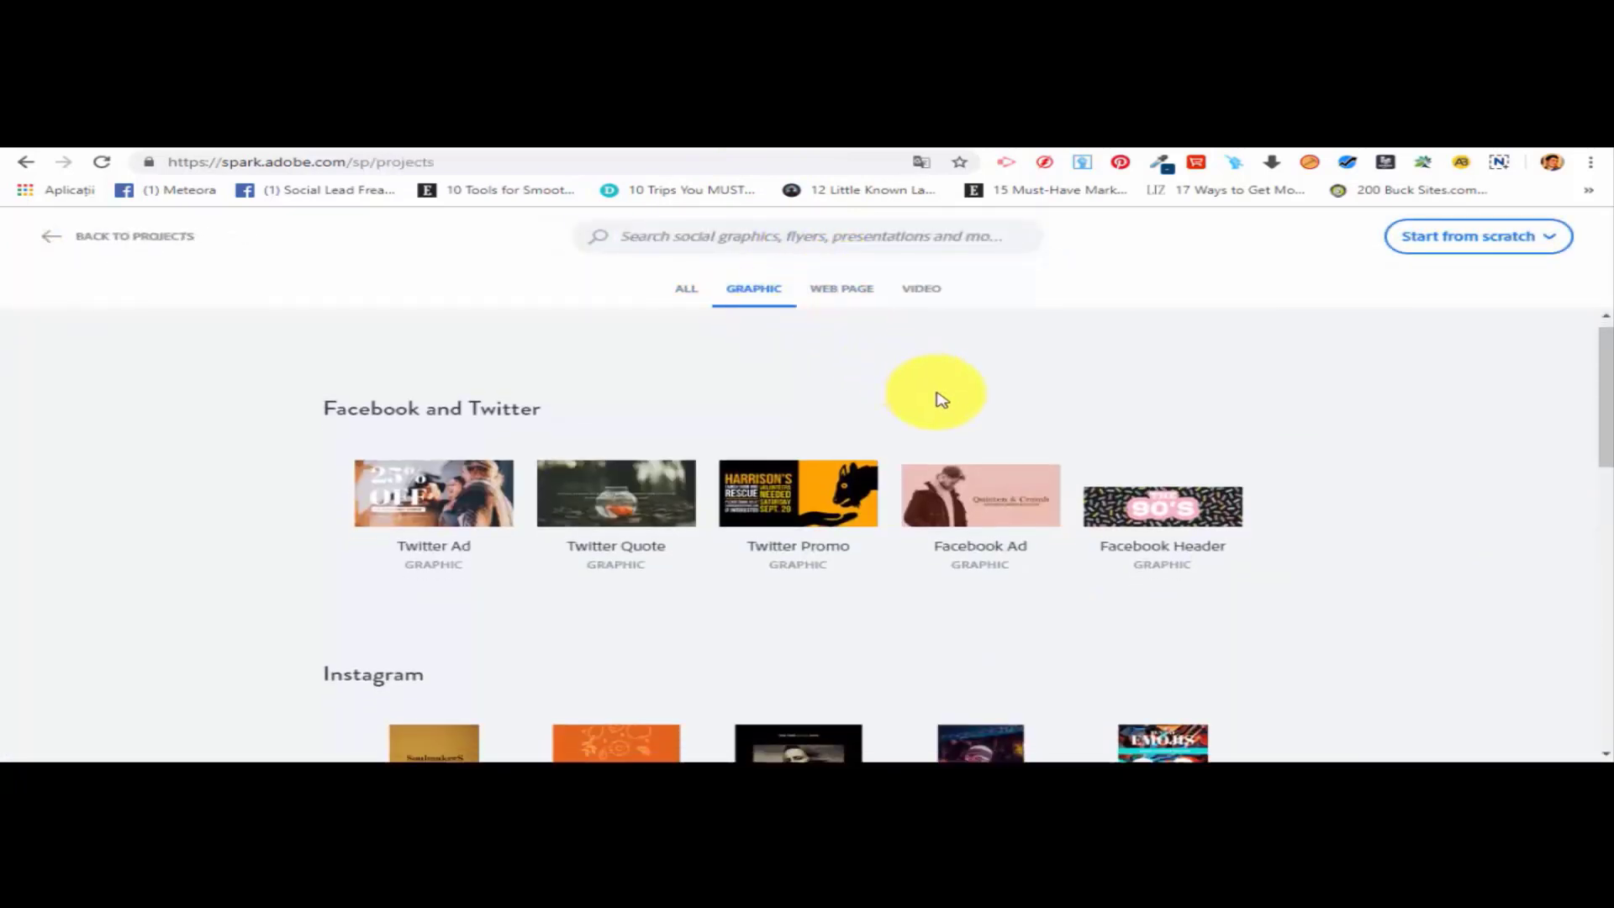
scroll(935, 396, down, 8)
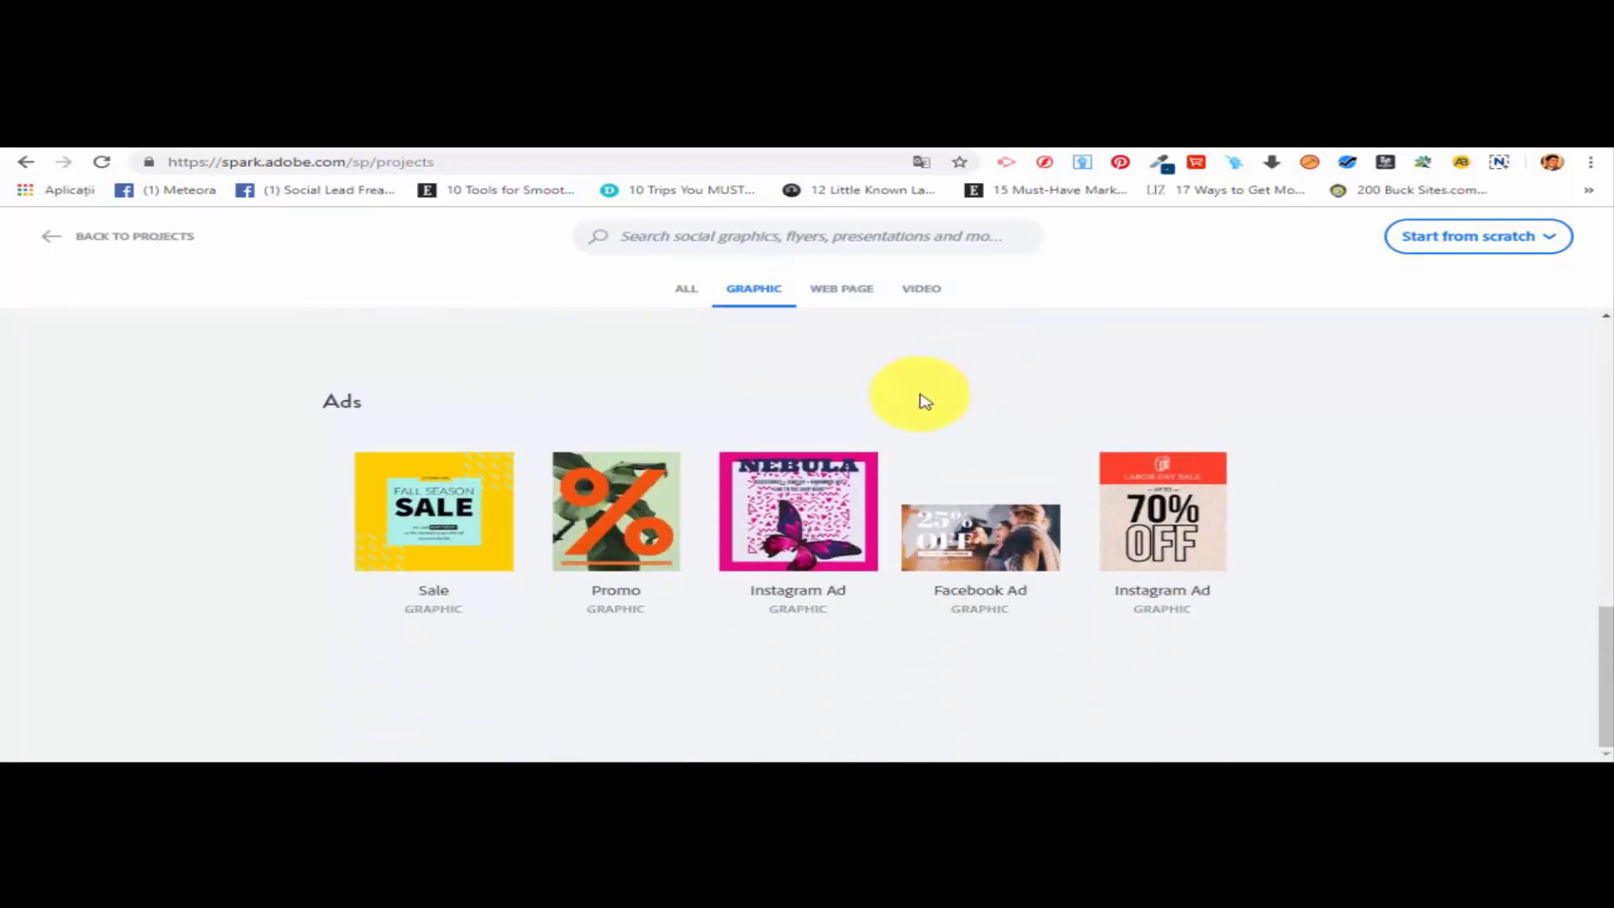
scroll(925, 401, up, 2)
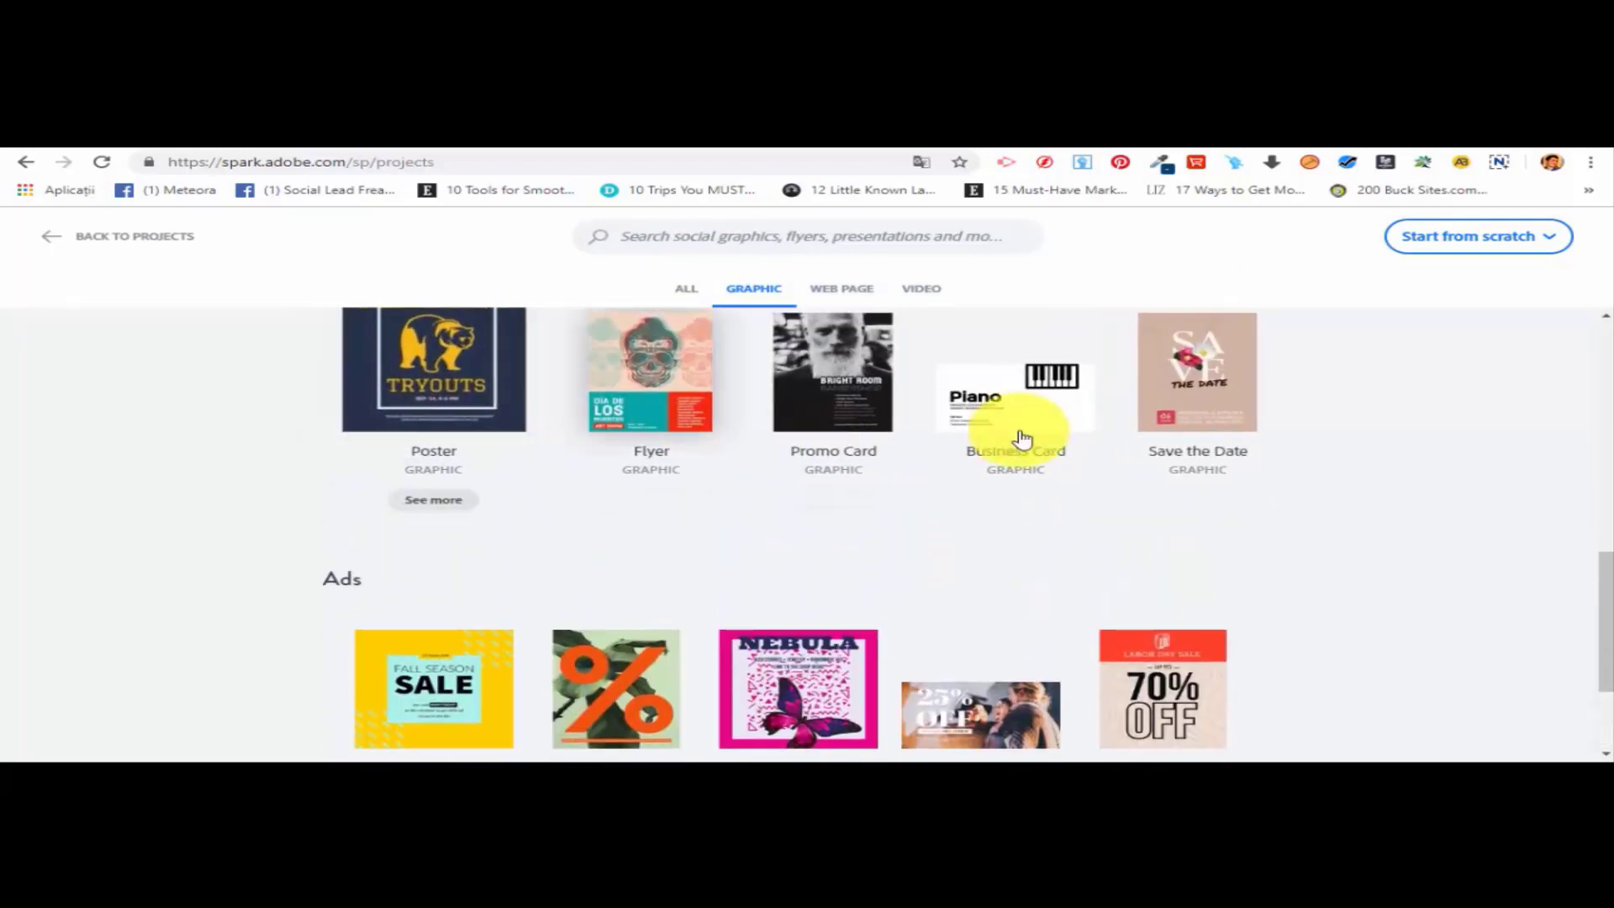
scroll(1021, 437, up, 6)
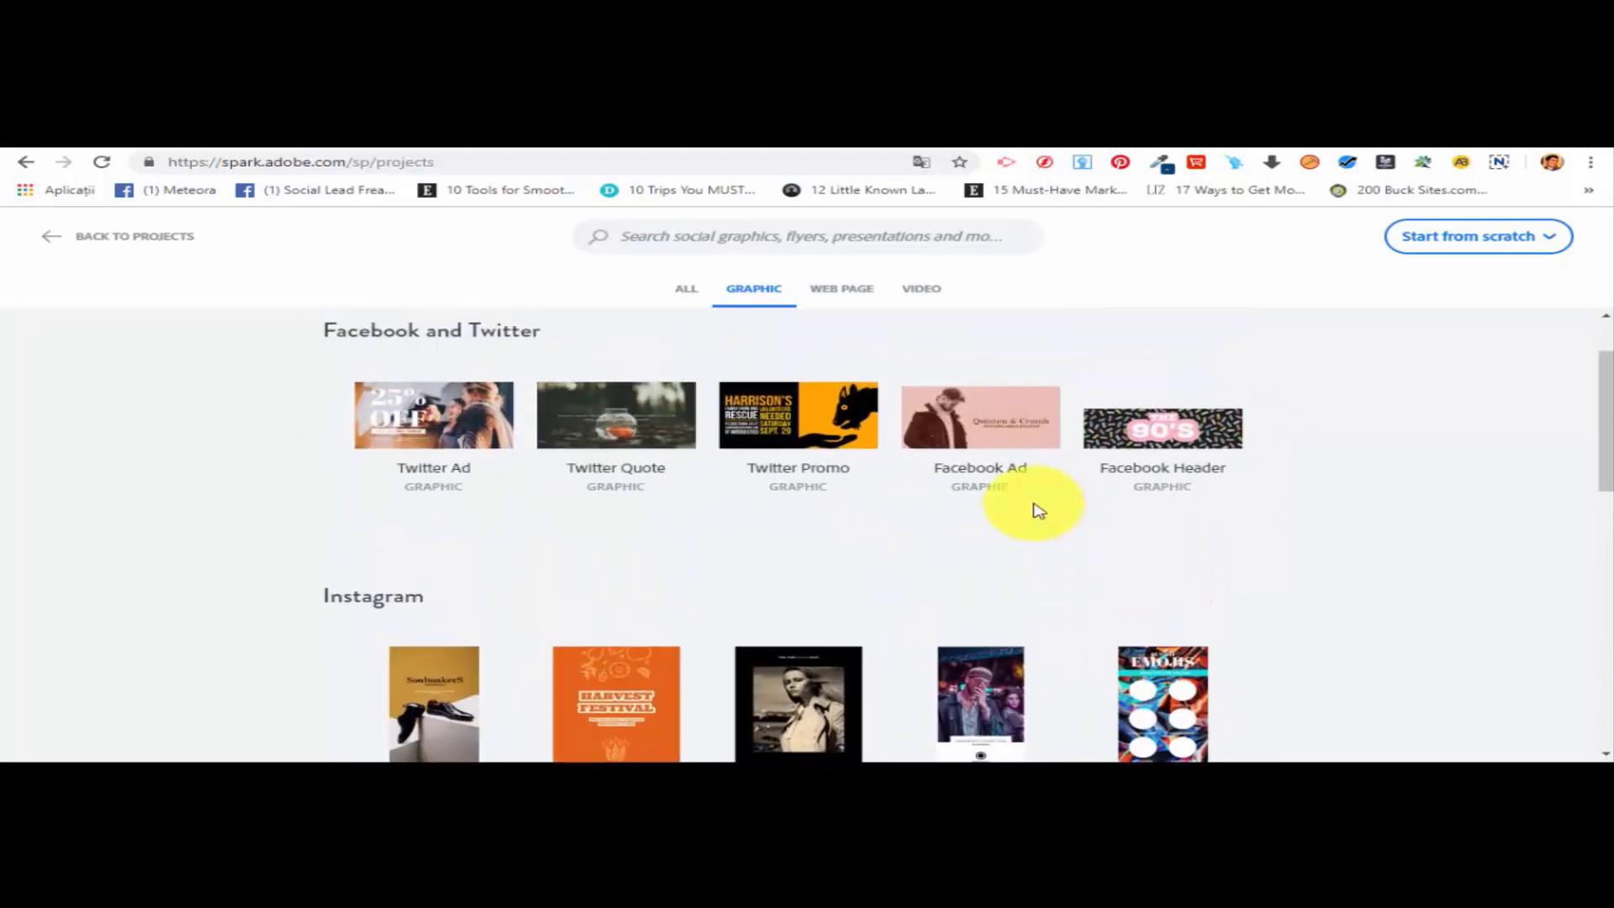
Create a project from the Collage graphic in the Popular templates and rename it Personal Test.
click(685, 294)
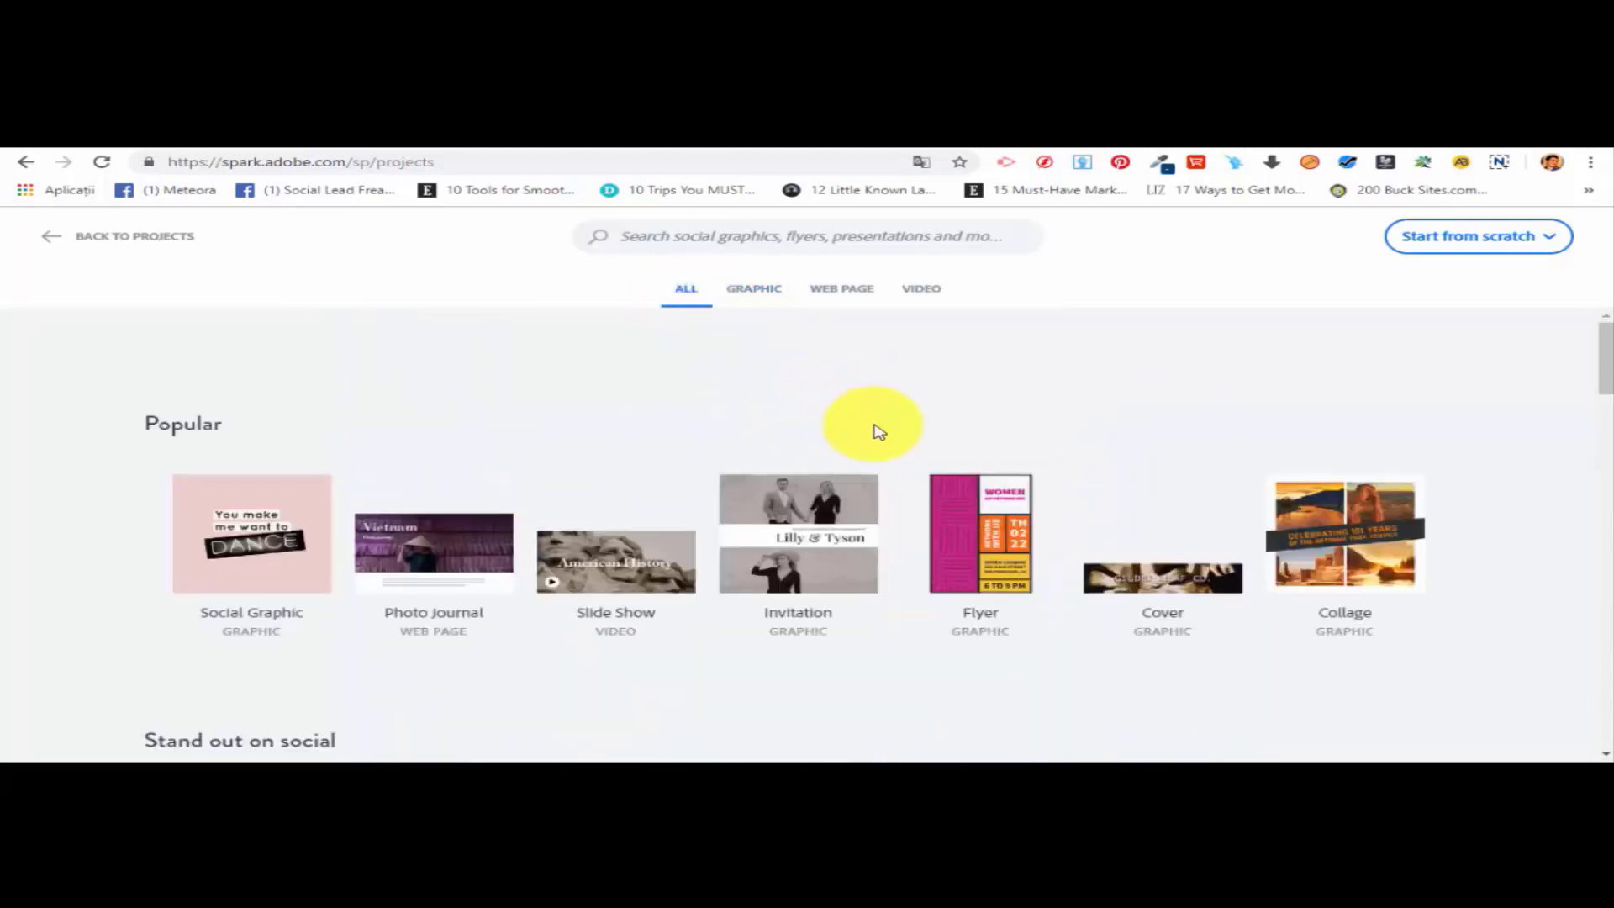
scroll(893, 439, down, 2)
scroll(1118, 479, up, 2)
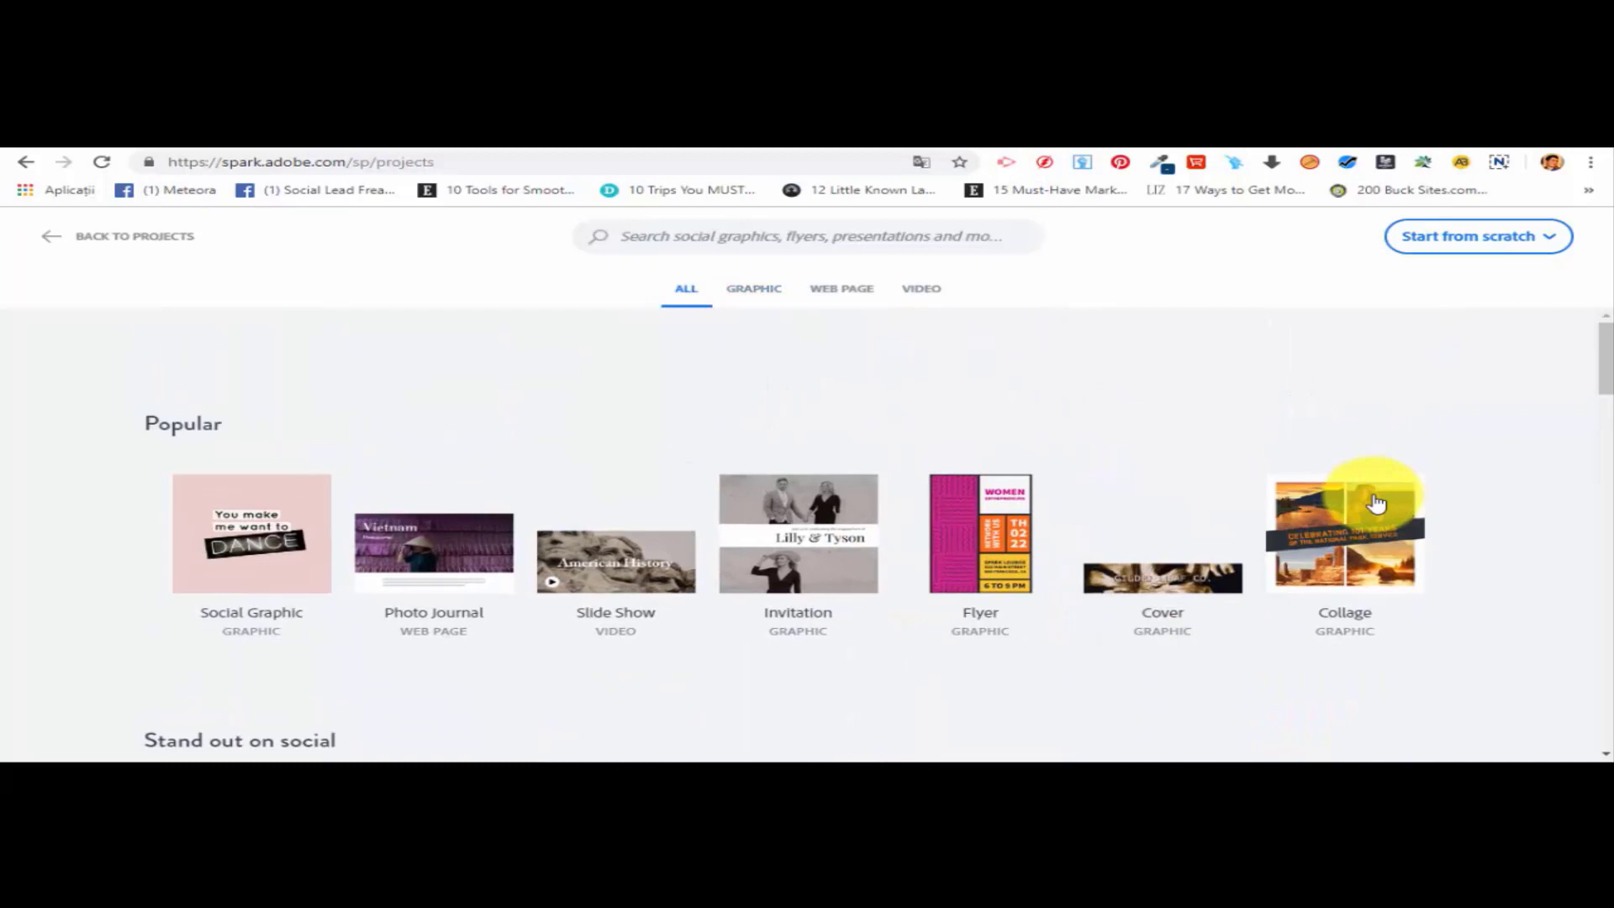
click(1396, 564)
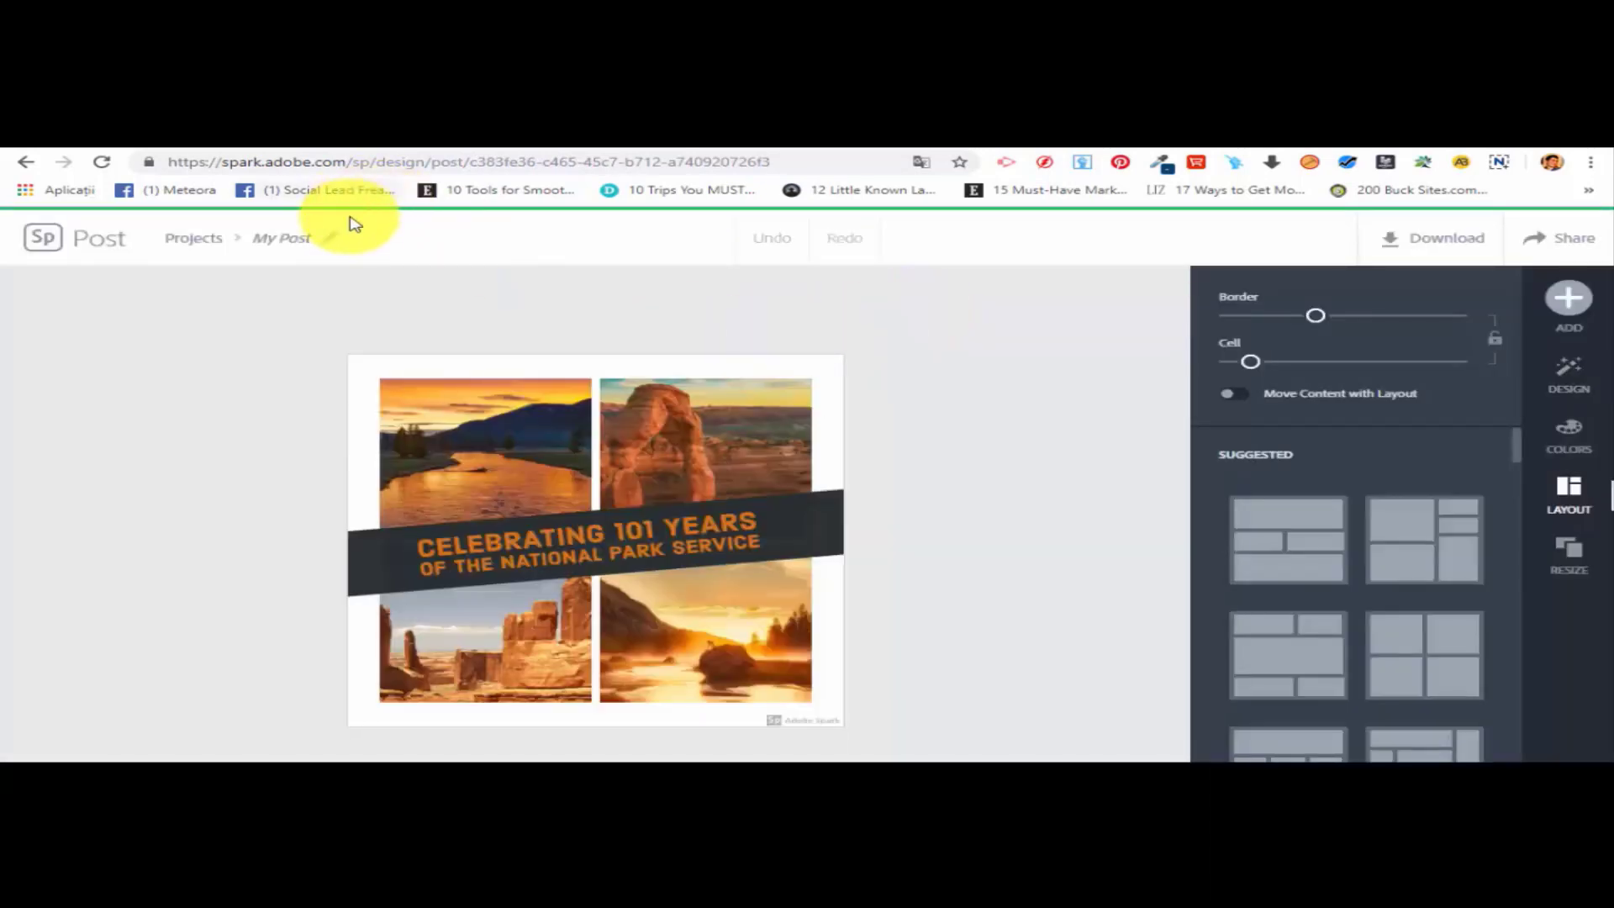
click(301, 240)
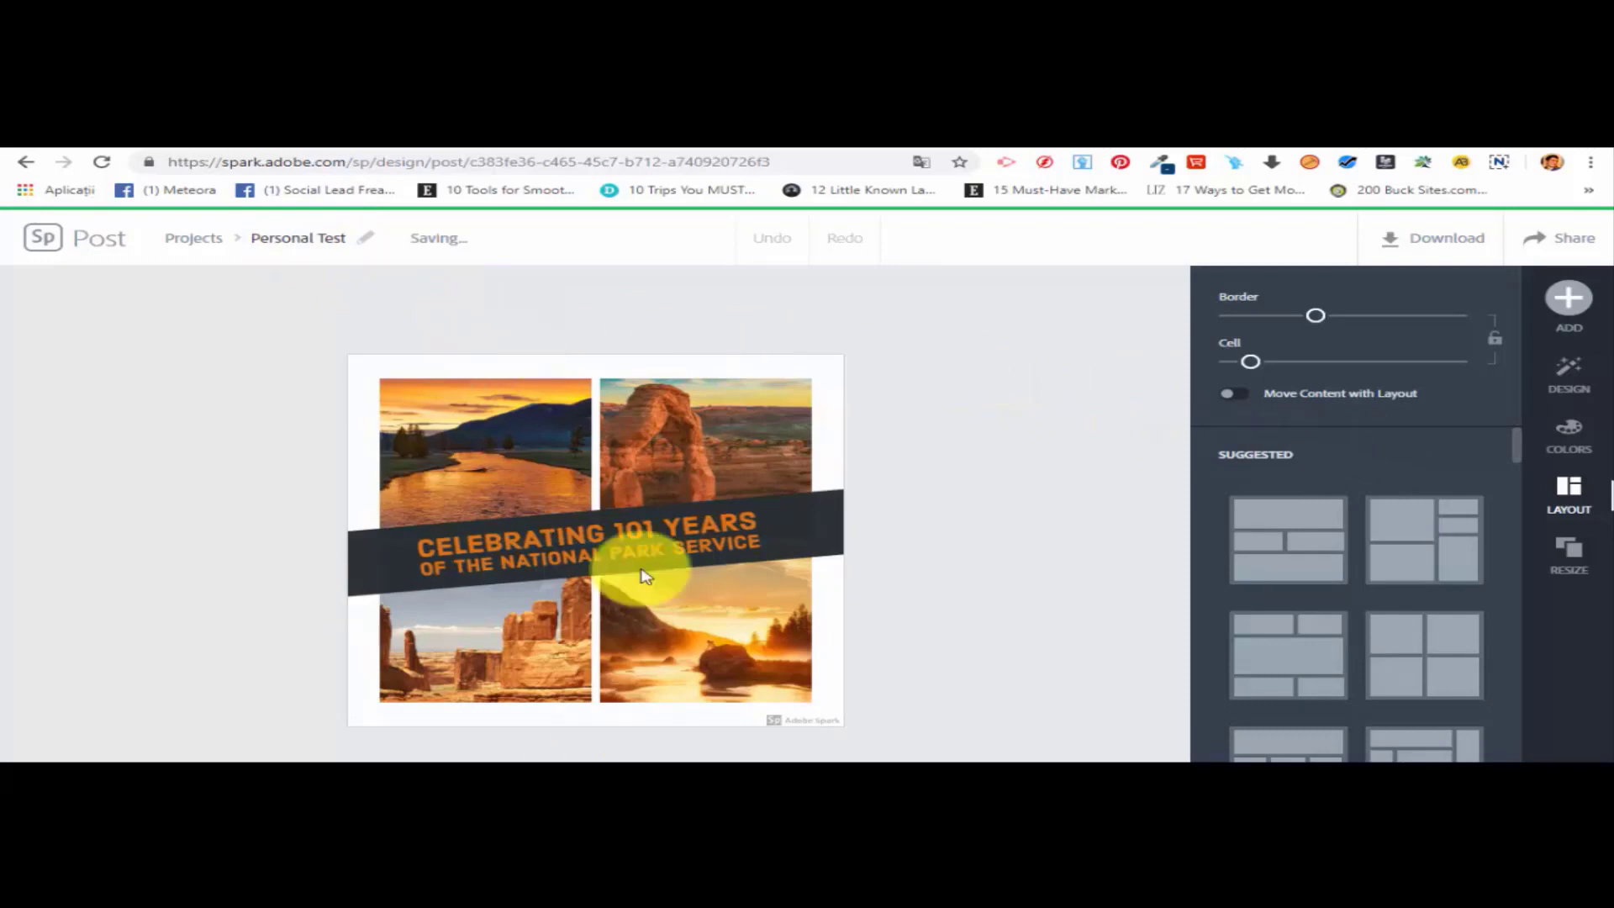
Examine the image settings of the collage's photos, the filters for the river sunrise photo, and the background's fill colours.
click(667, 443)
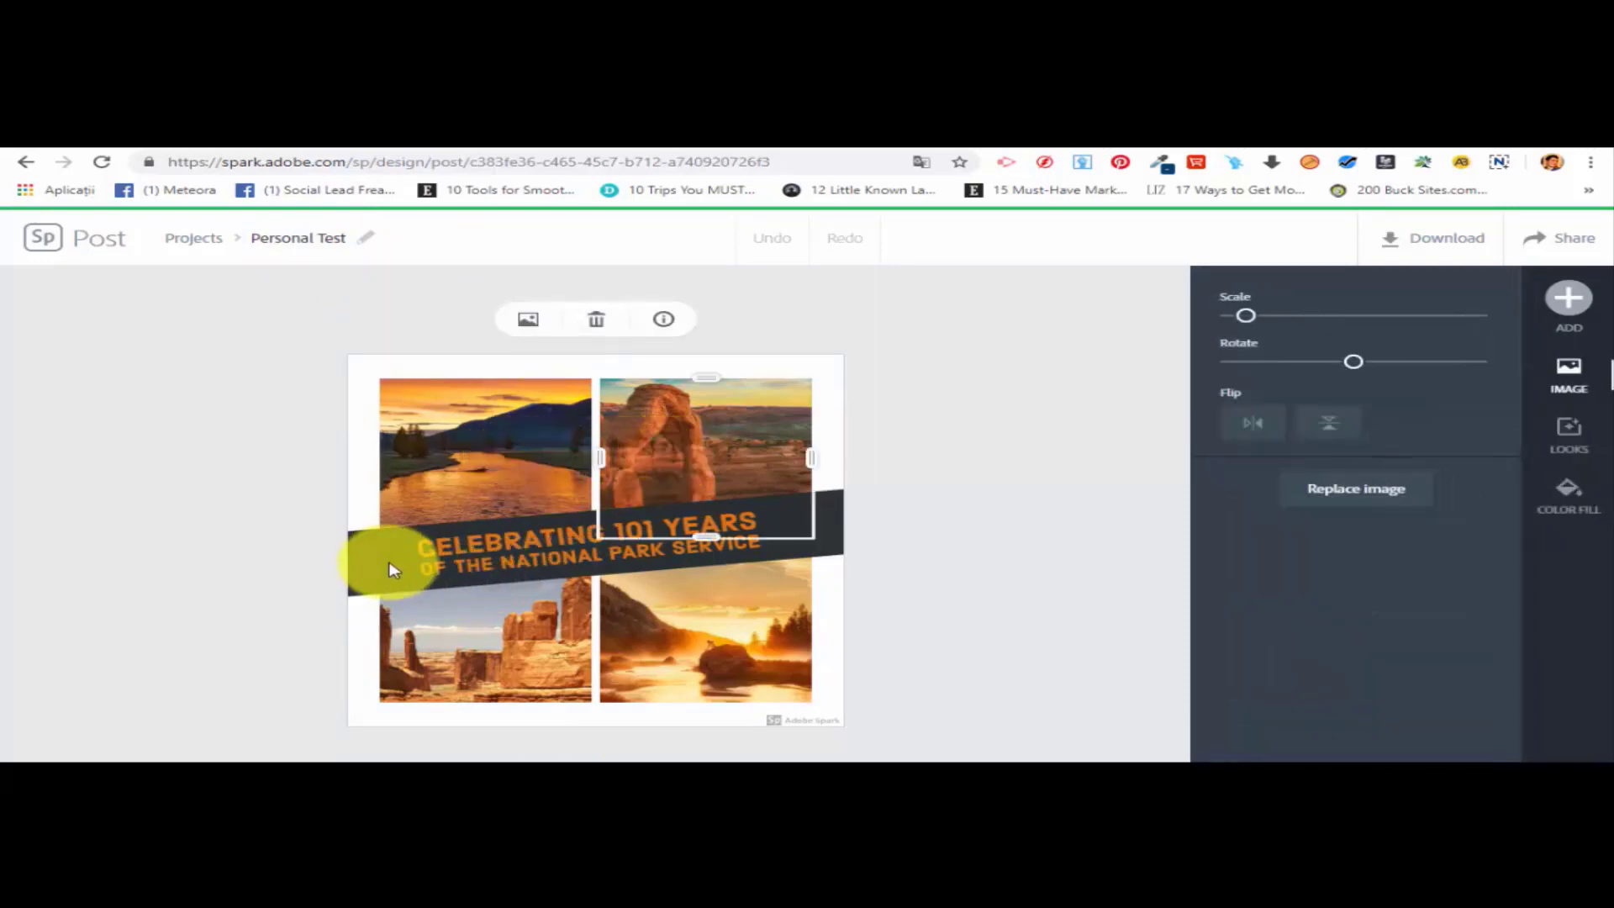
click(532, 425)
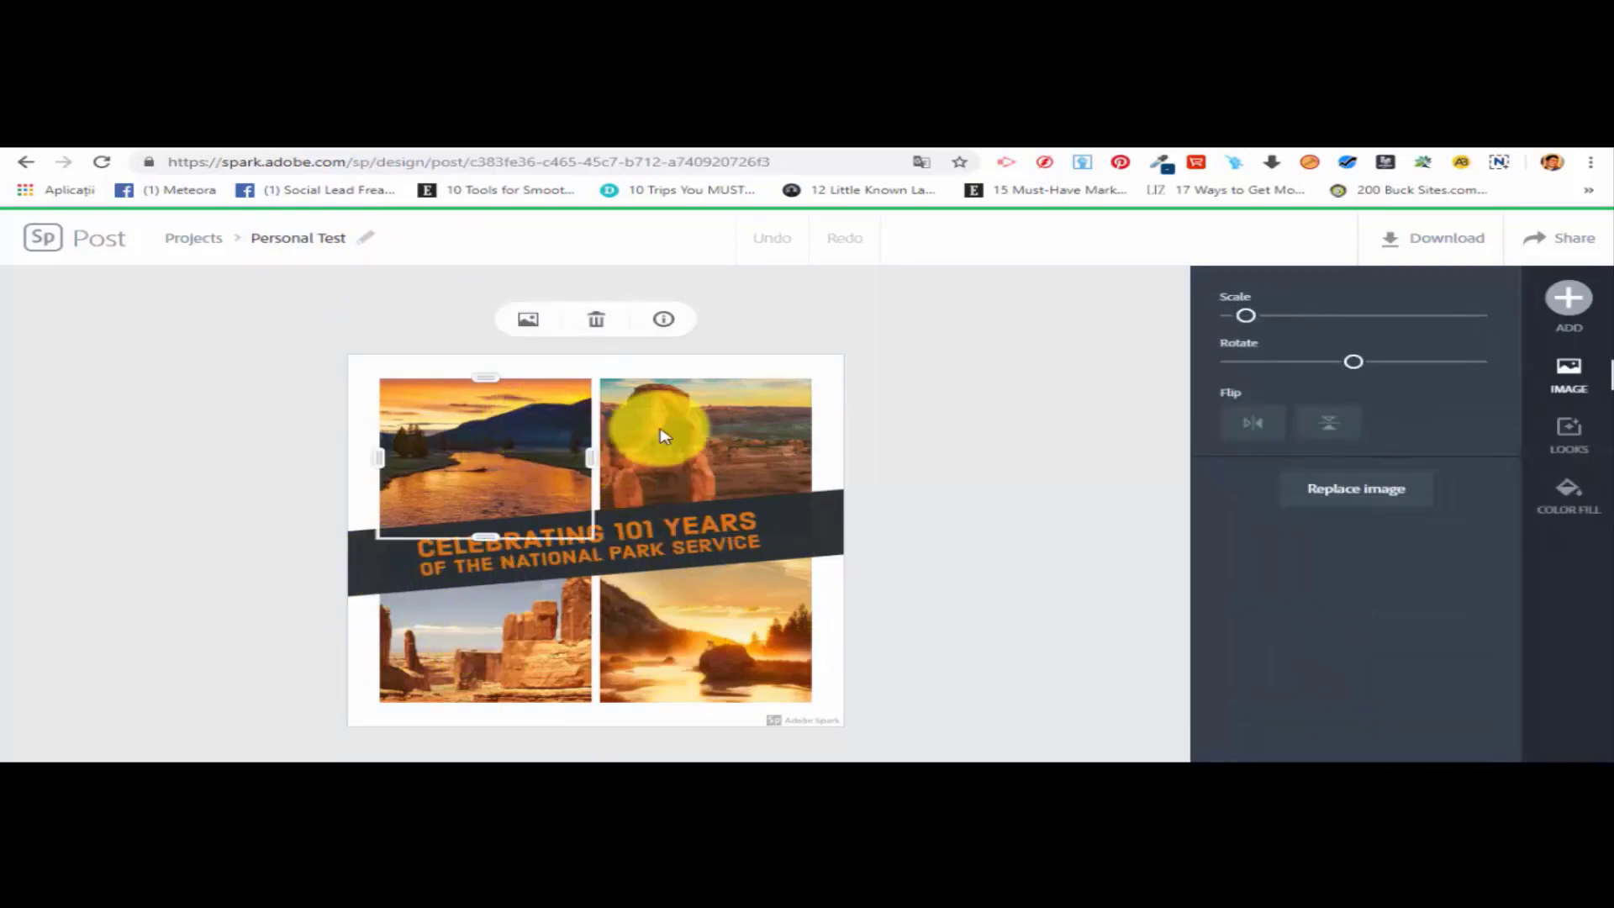
click(695, 435)
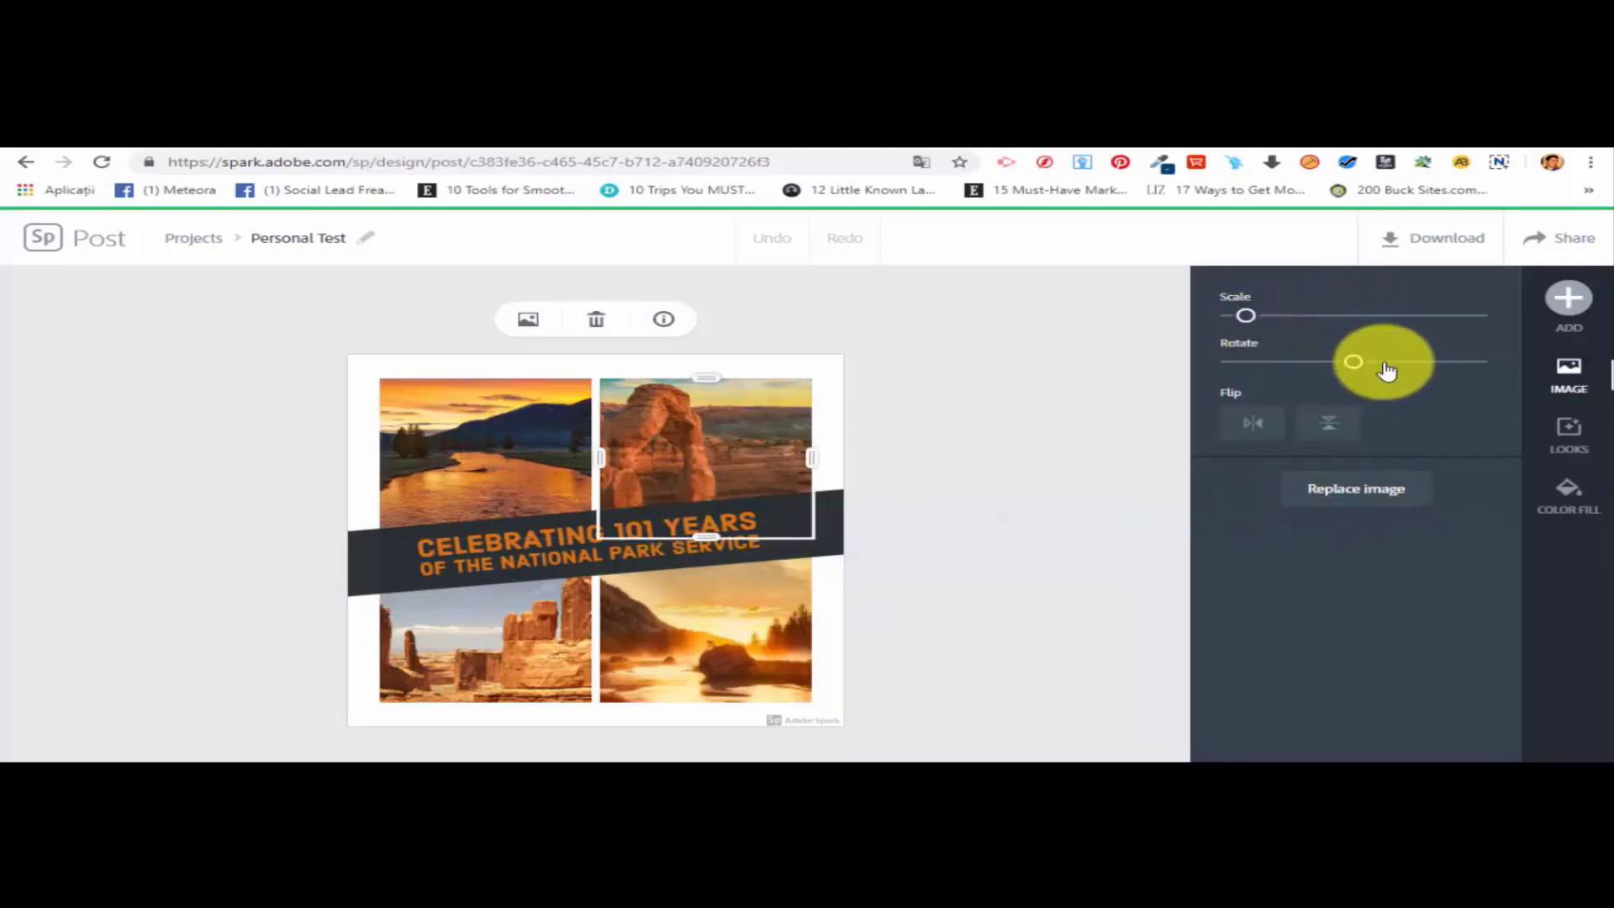
click(515, 633)
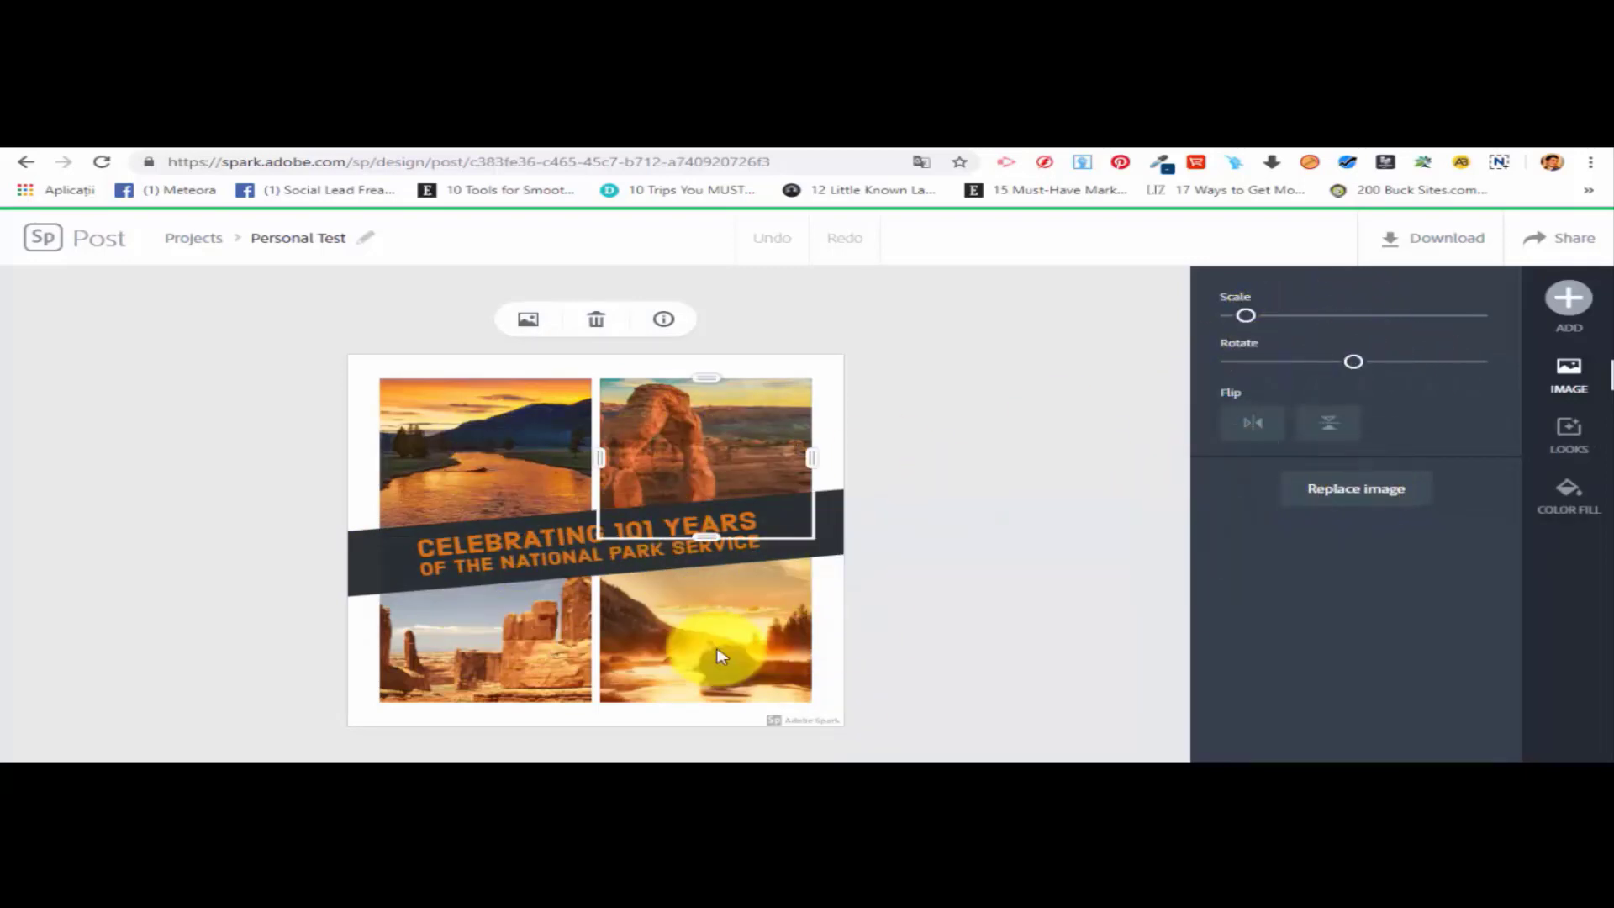
click(743, 610)
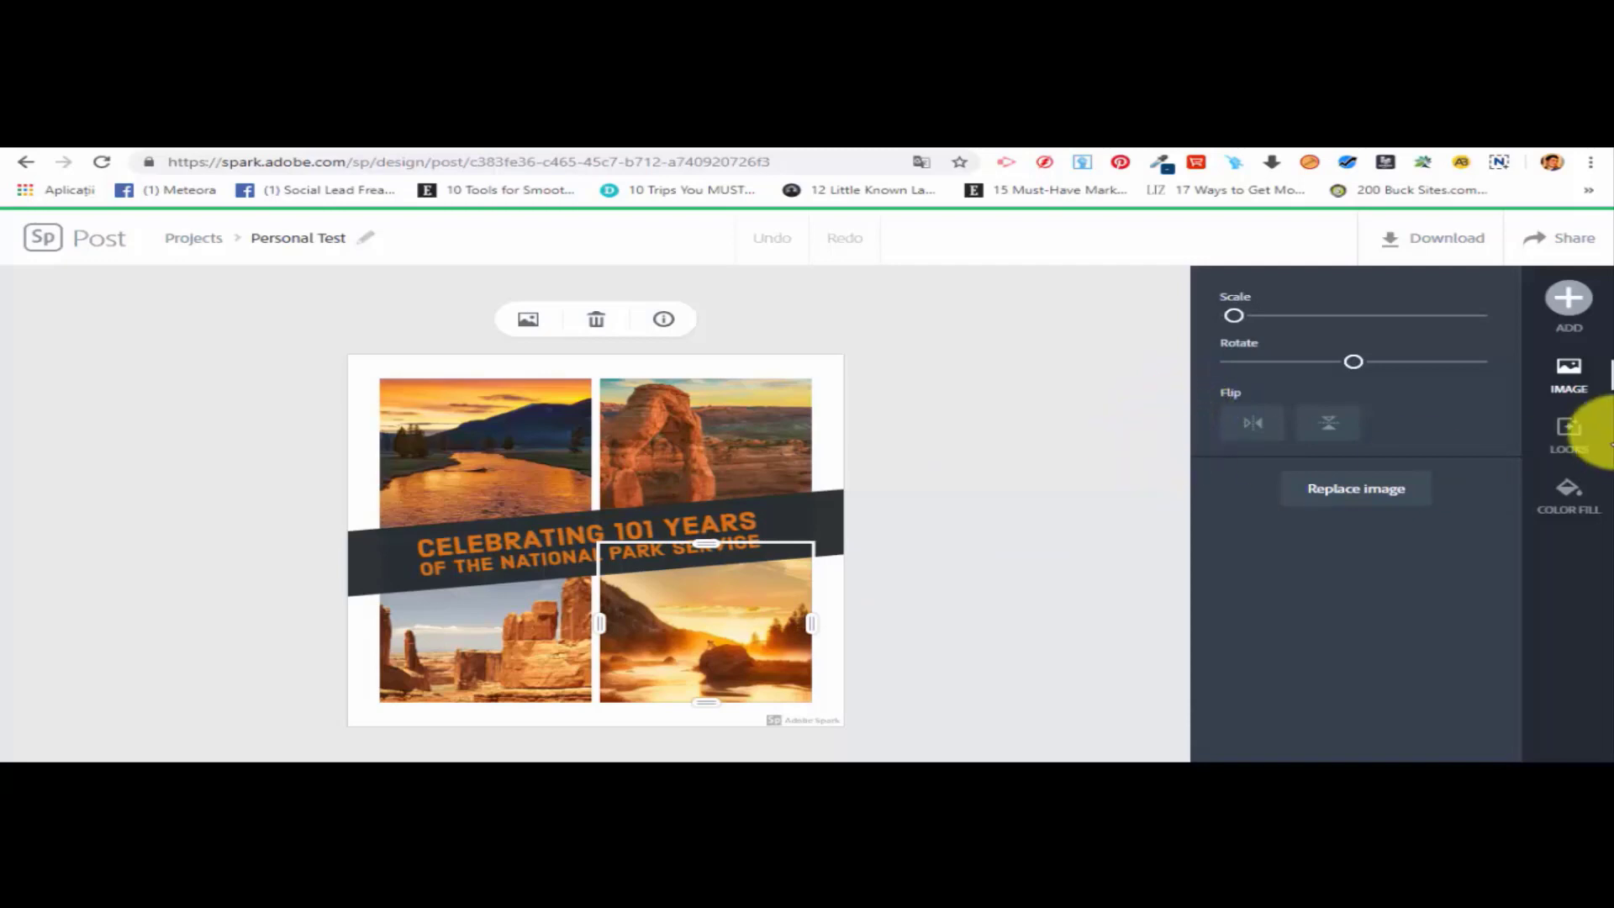
click(1568, 432)
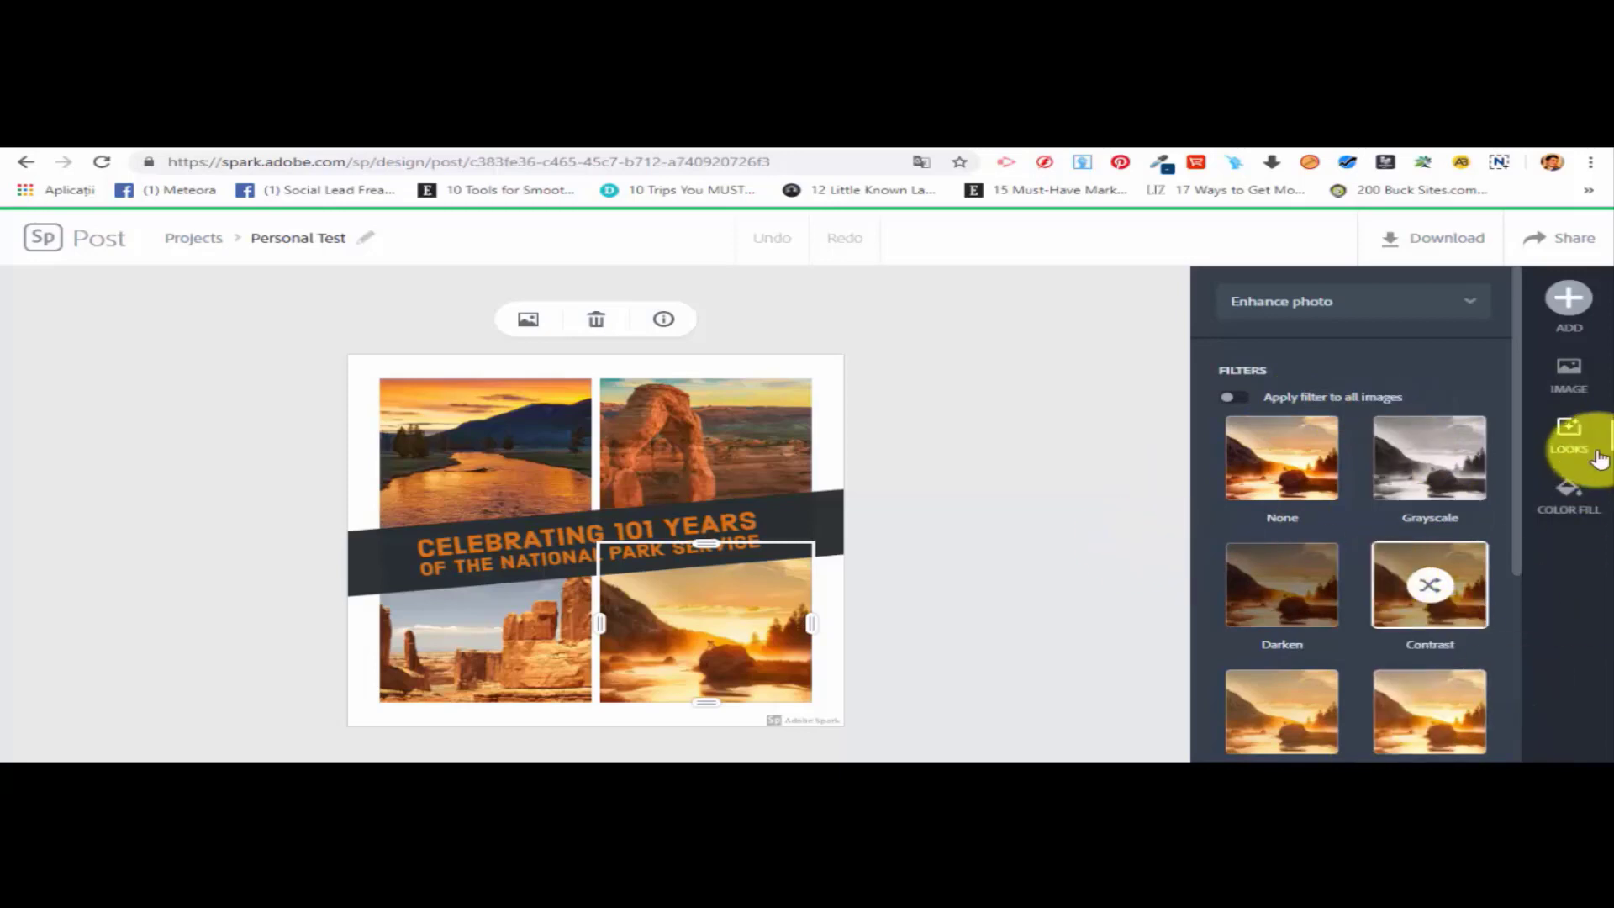
click(767, 367)
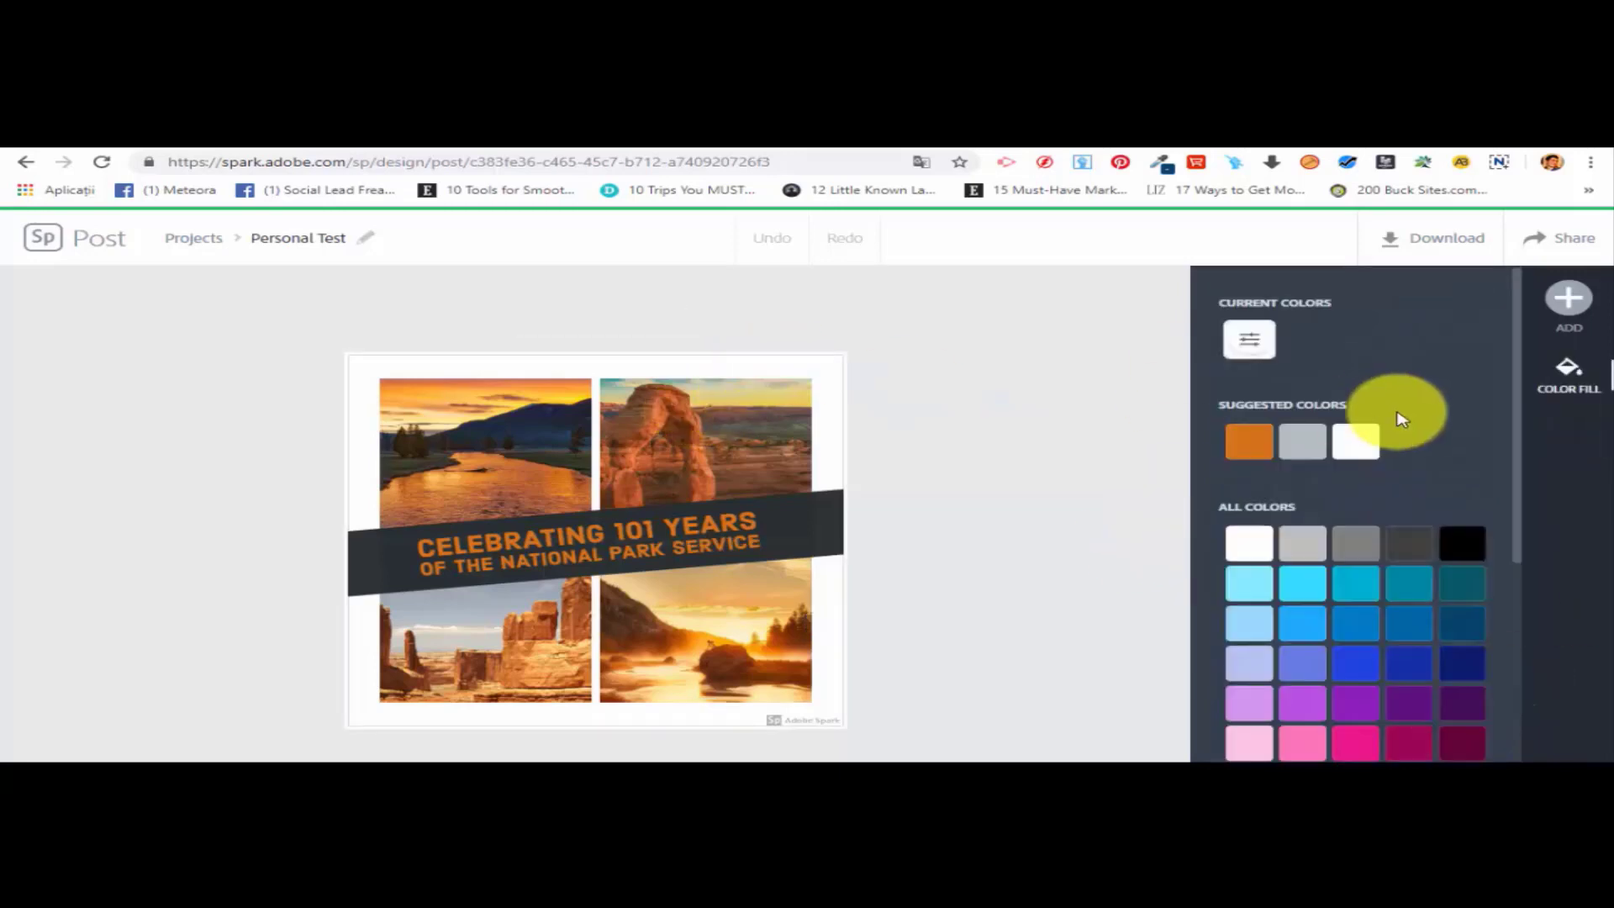
Search the free photos for desert and add the night-sky cactus photo to the collage.
click(1568, 297)
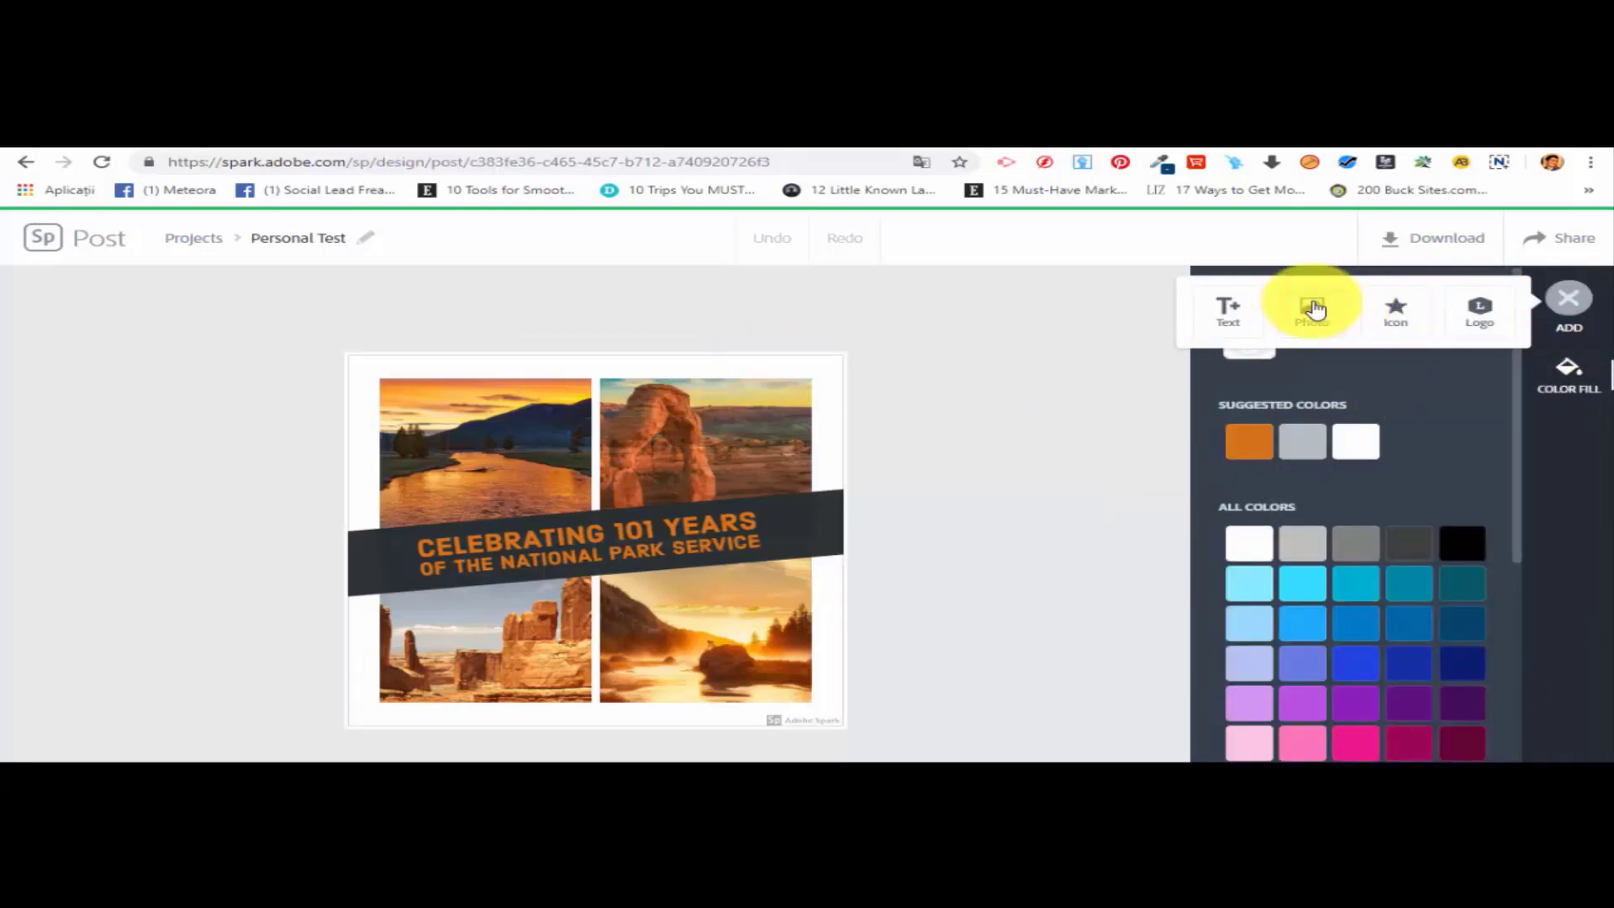
click(1579, 403)
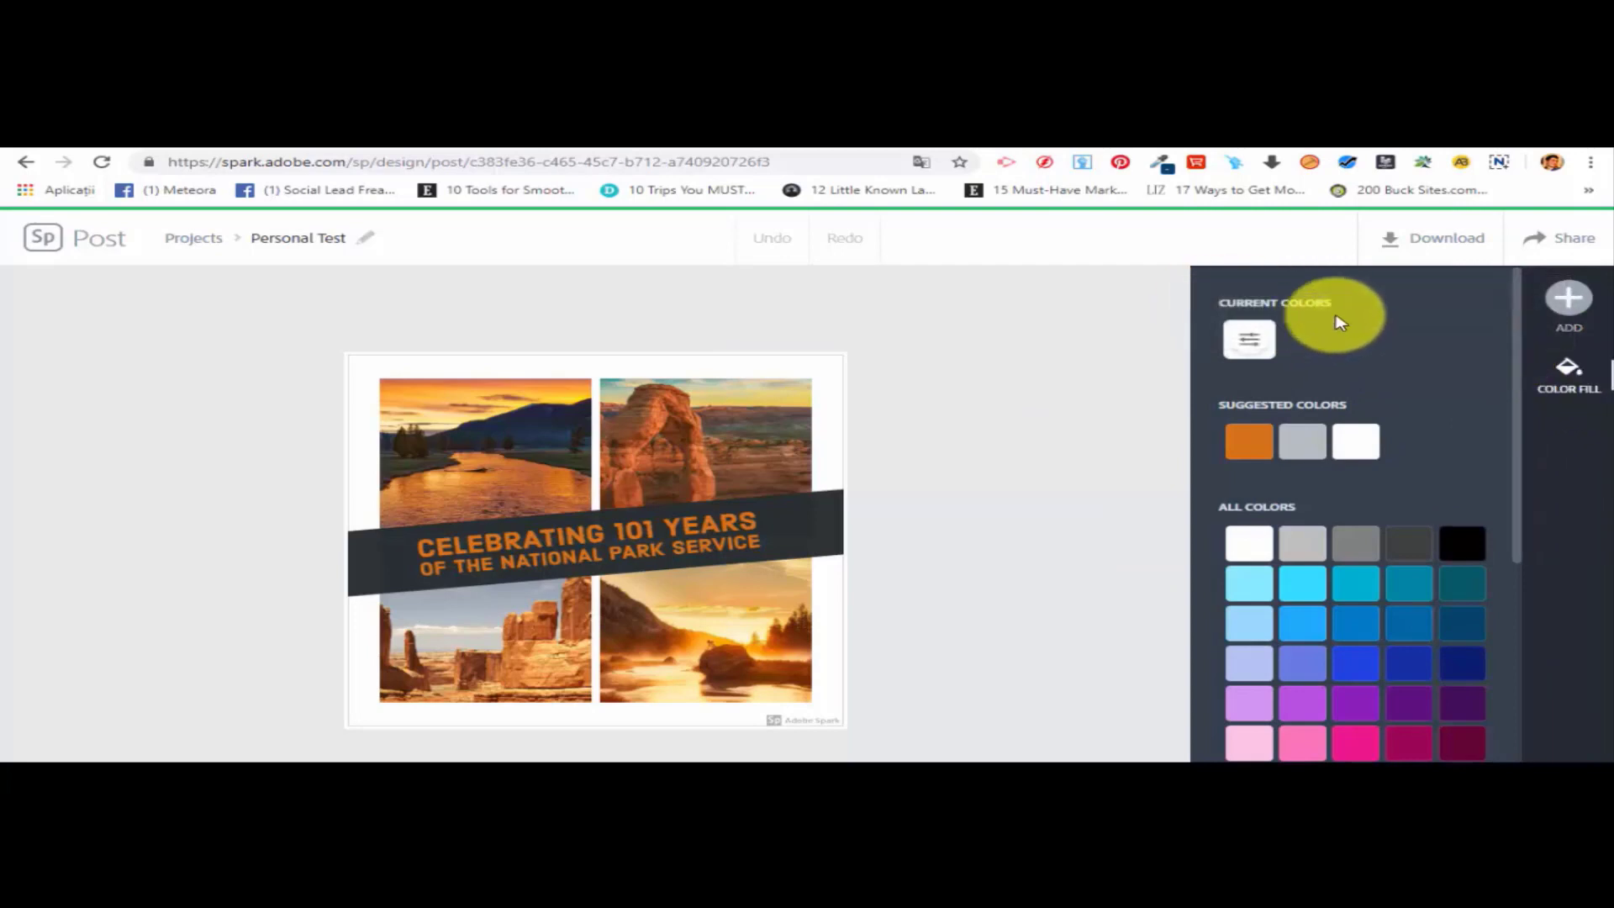
click(1568, 299)
click(1318, 308)
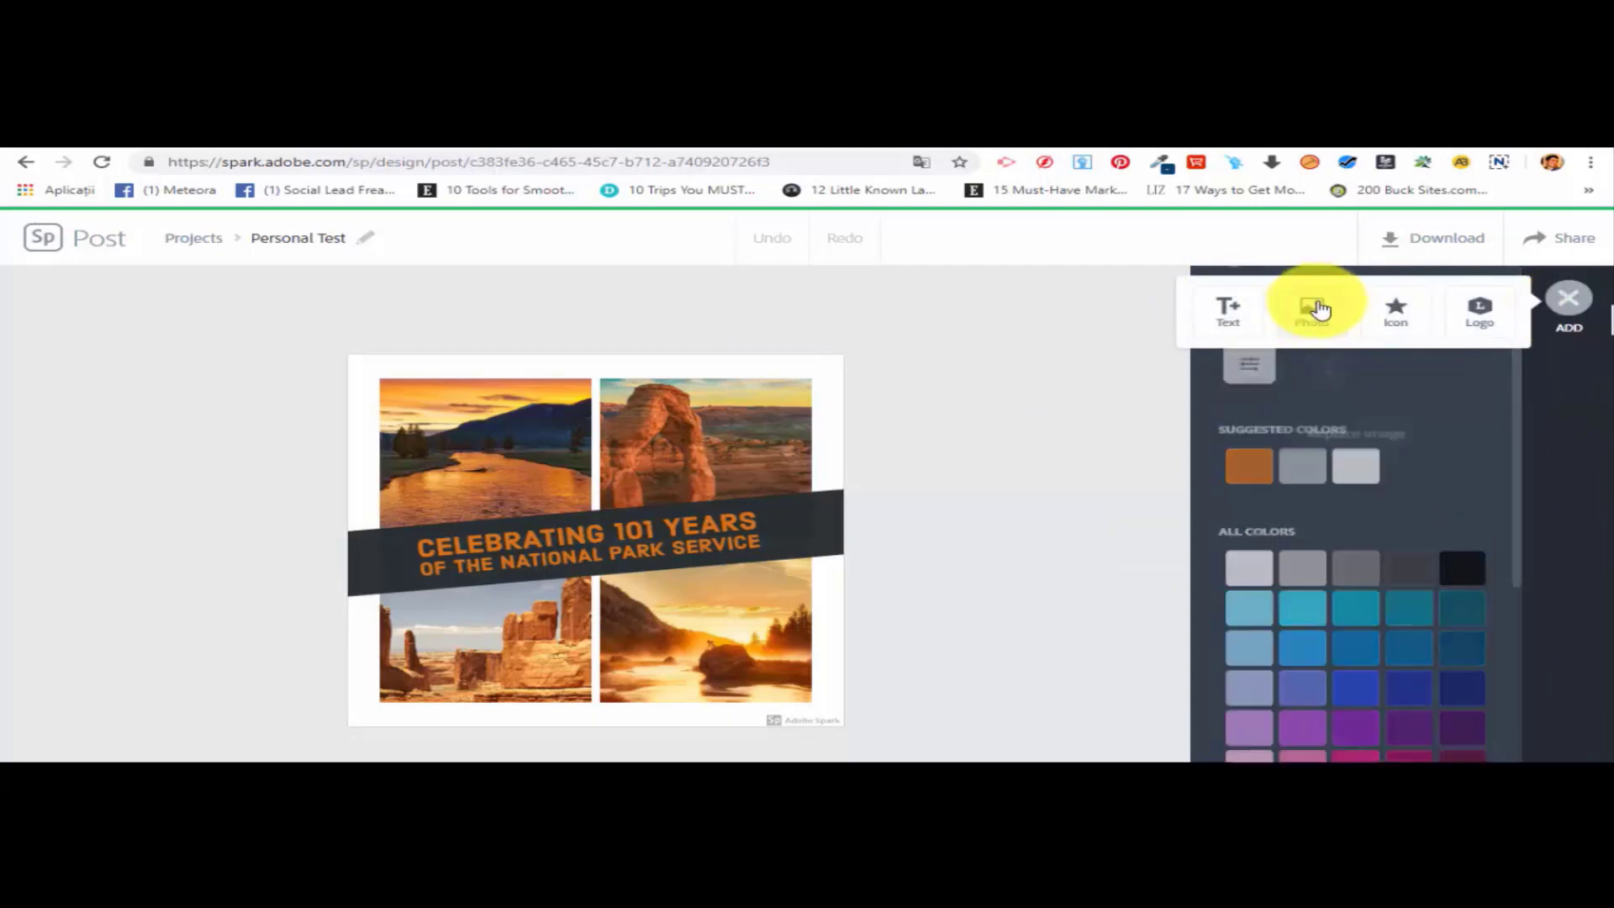
click(1356, 469)
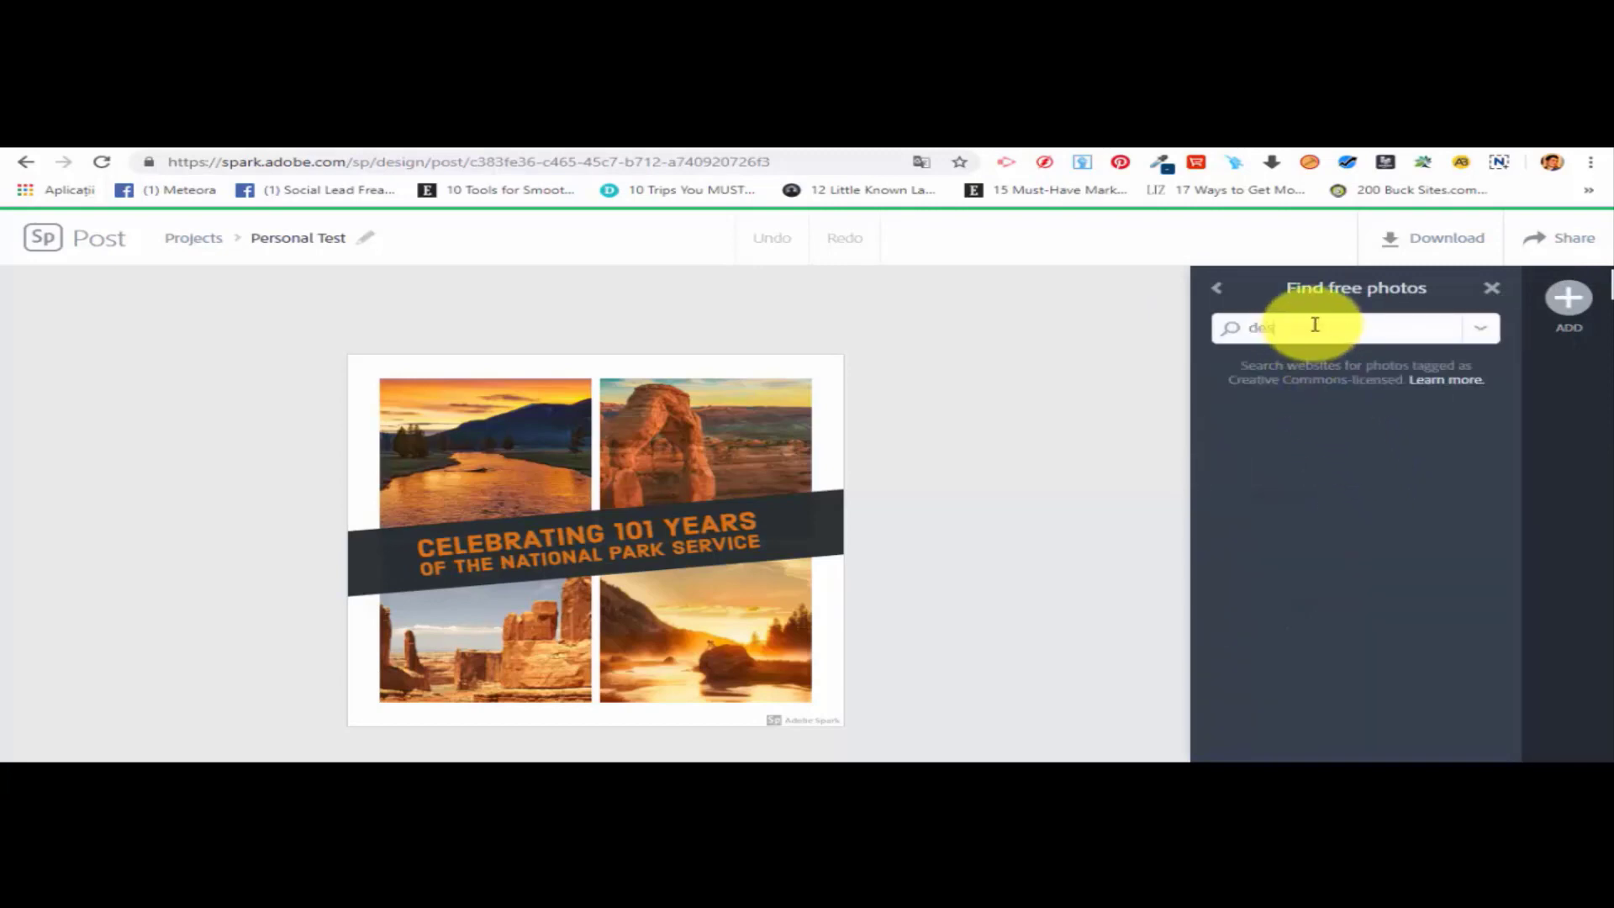
text(desert)
key(Return)
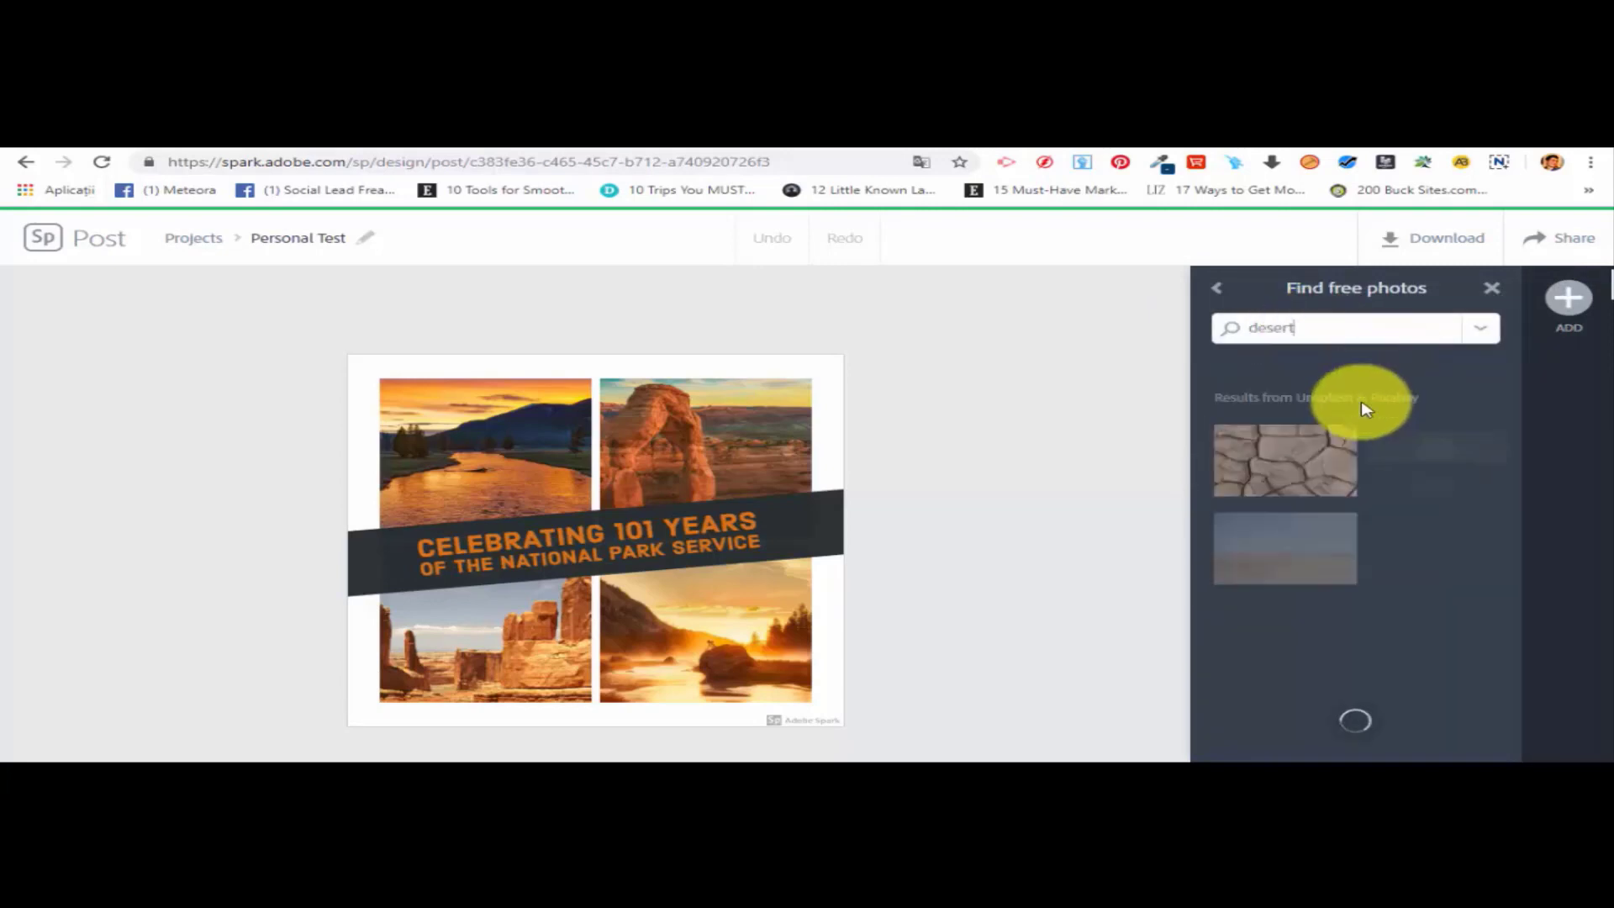
click(1306, 444)
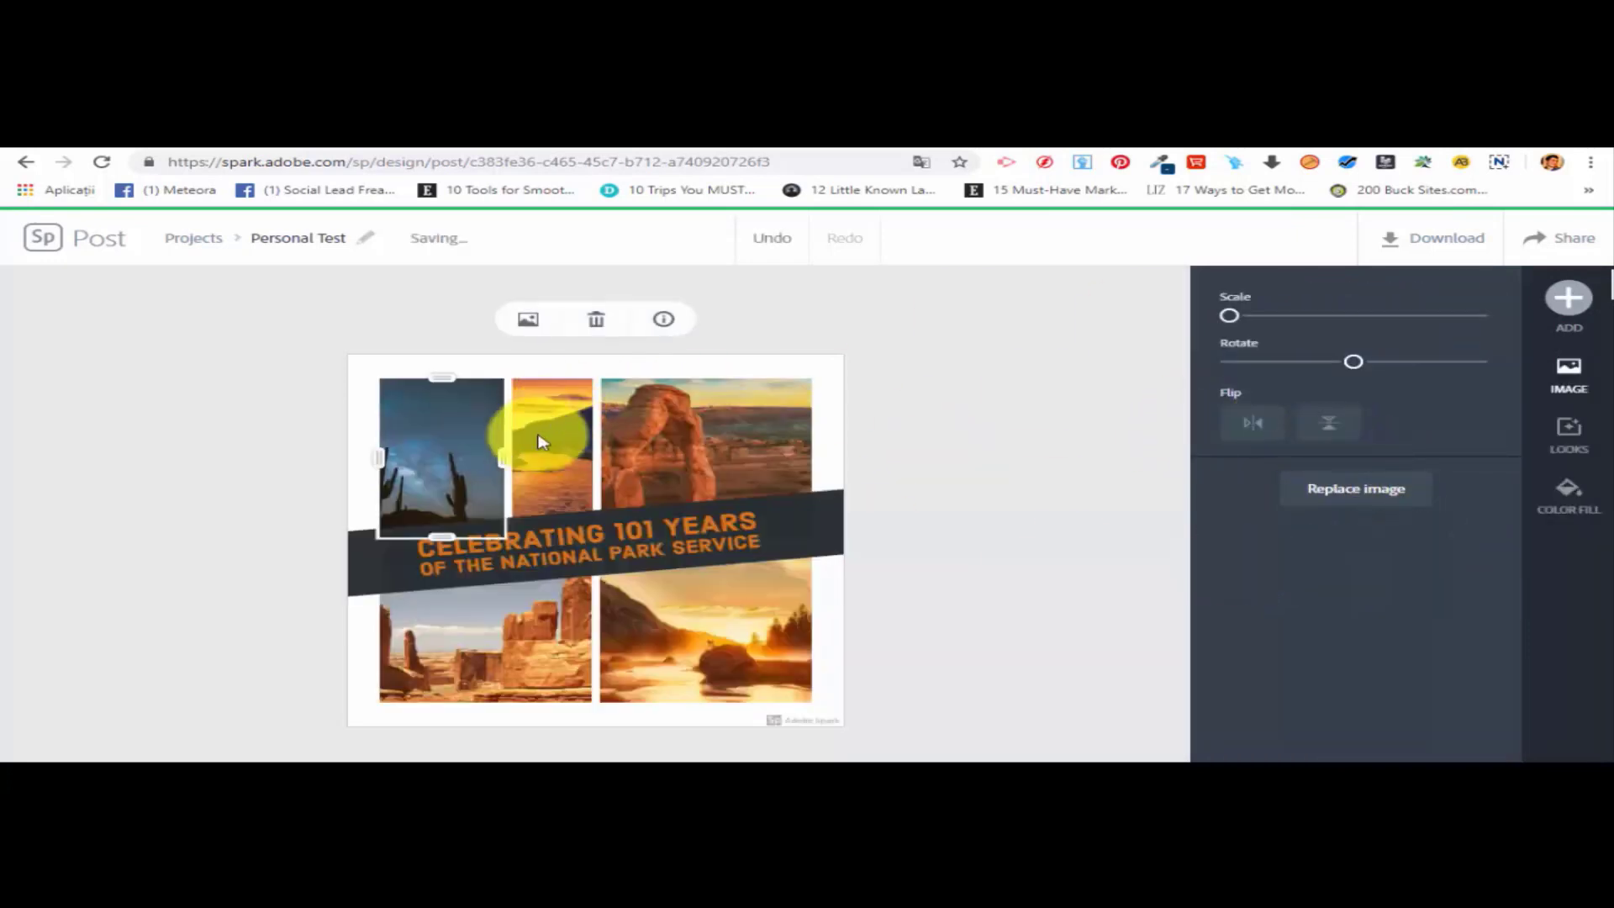
Narrow the collage's upper-left photo cell and swap its cactus photo with the rock photo in the lower-left cell.
mouse_move(502, 463)
mouse_down()
mouse_move(462, 468)
mouse_move(479, 468)
mouse_up()
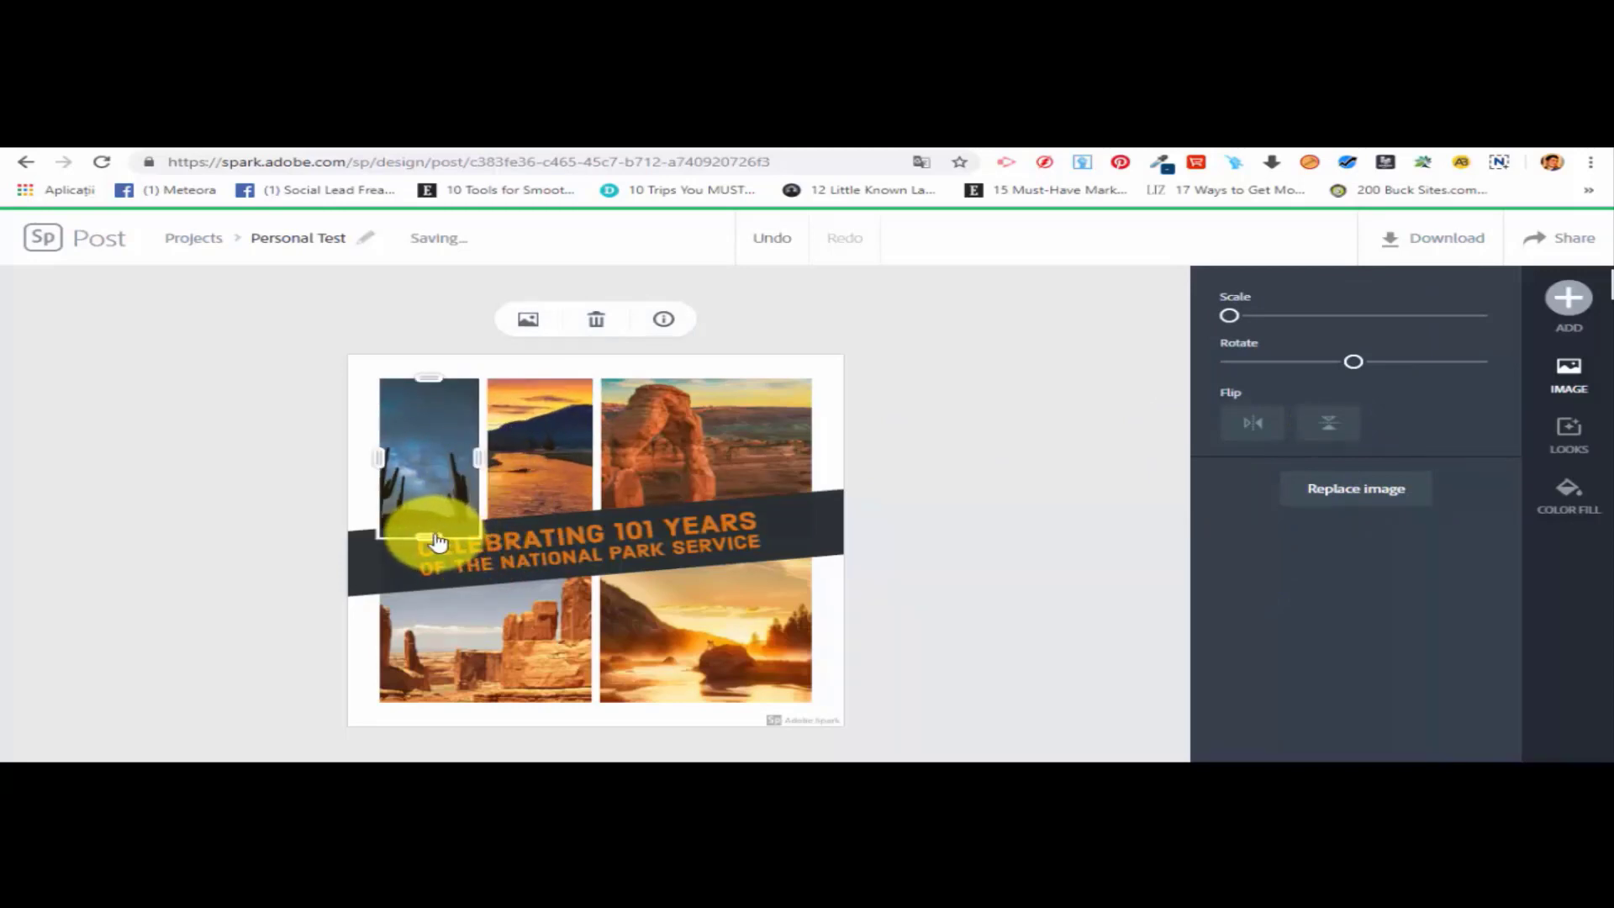
drag(507, 441, 555, 643)
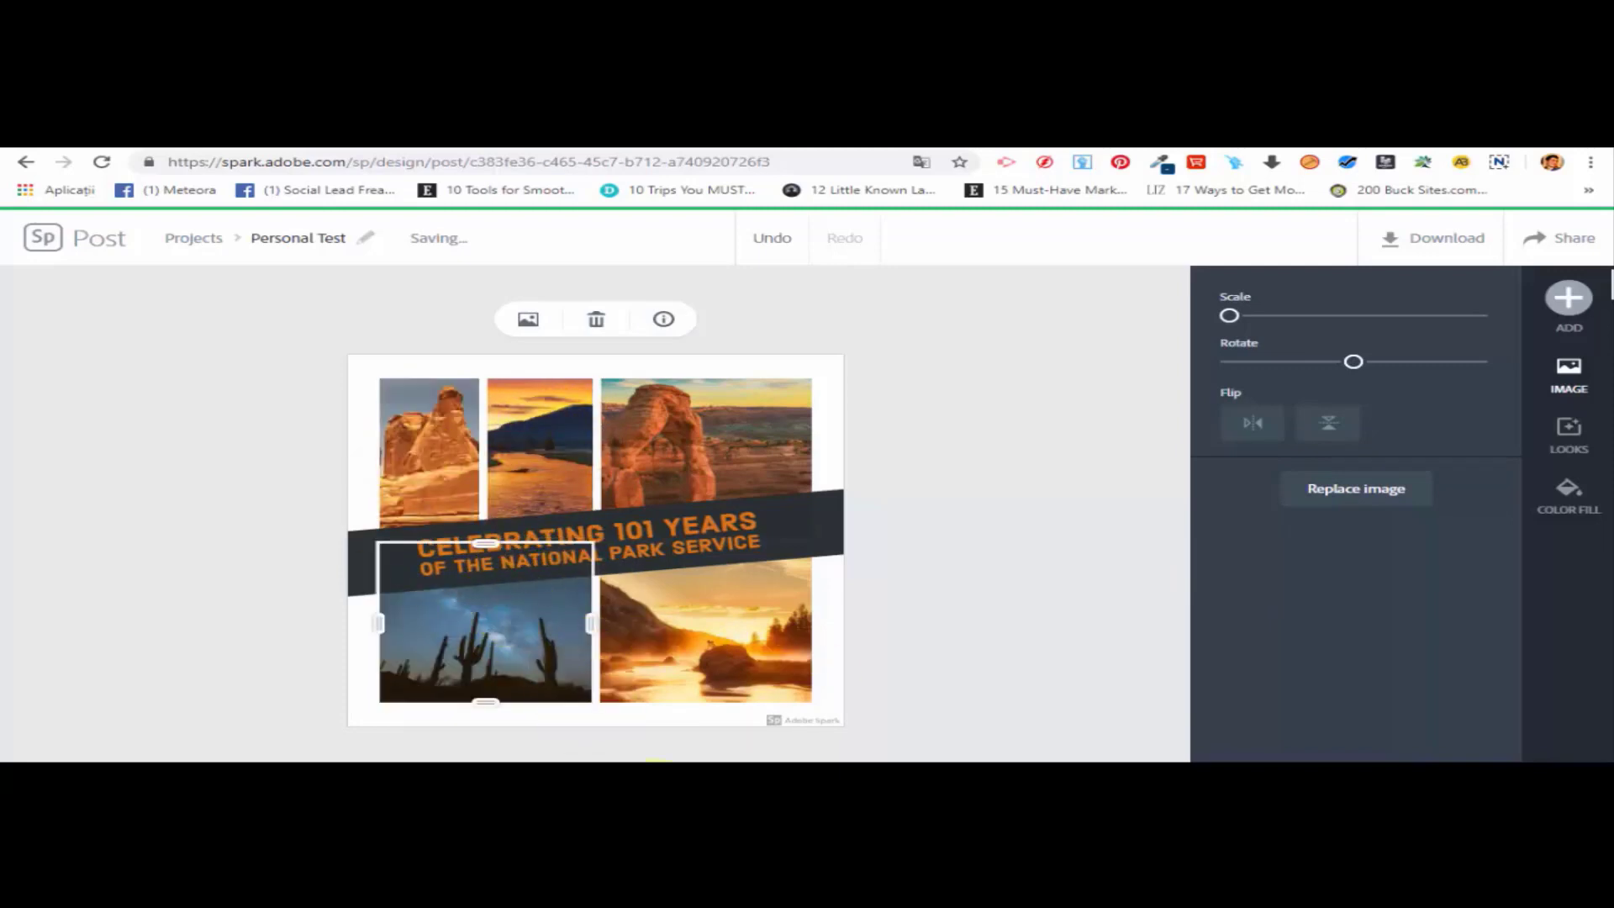
click(737, 445)
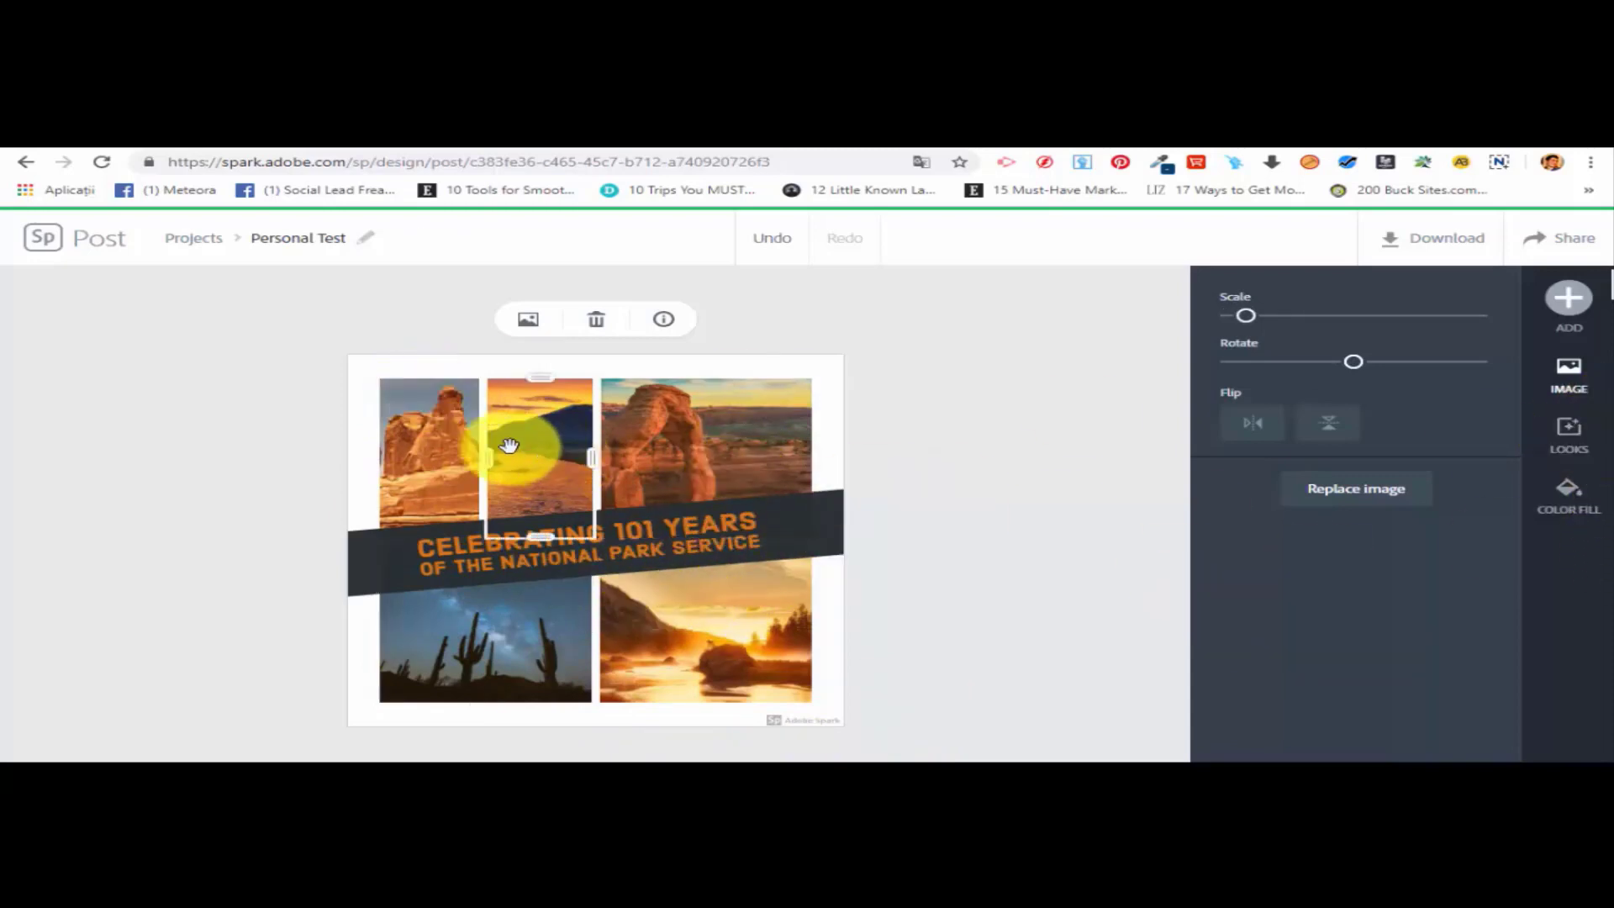
click(437, 437)
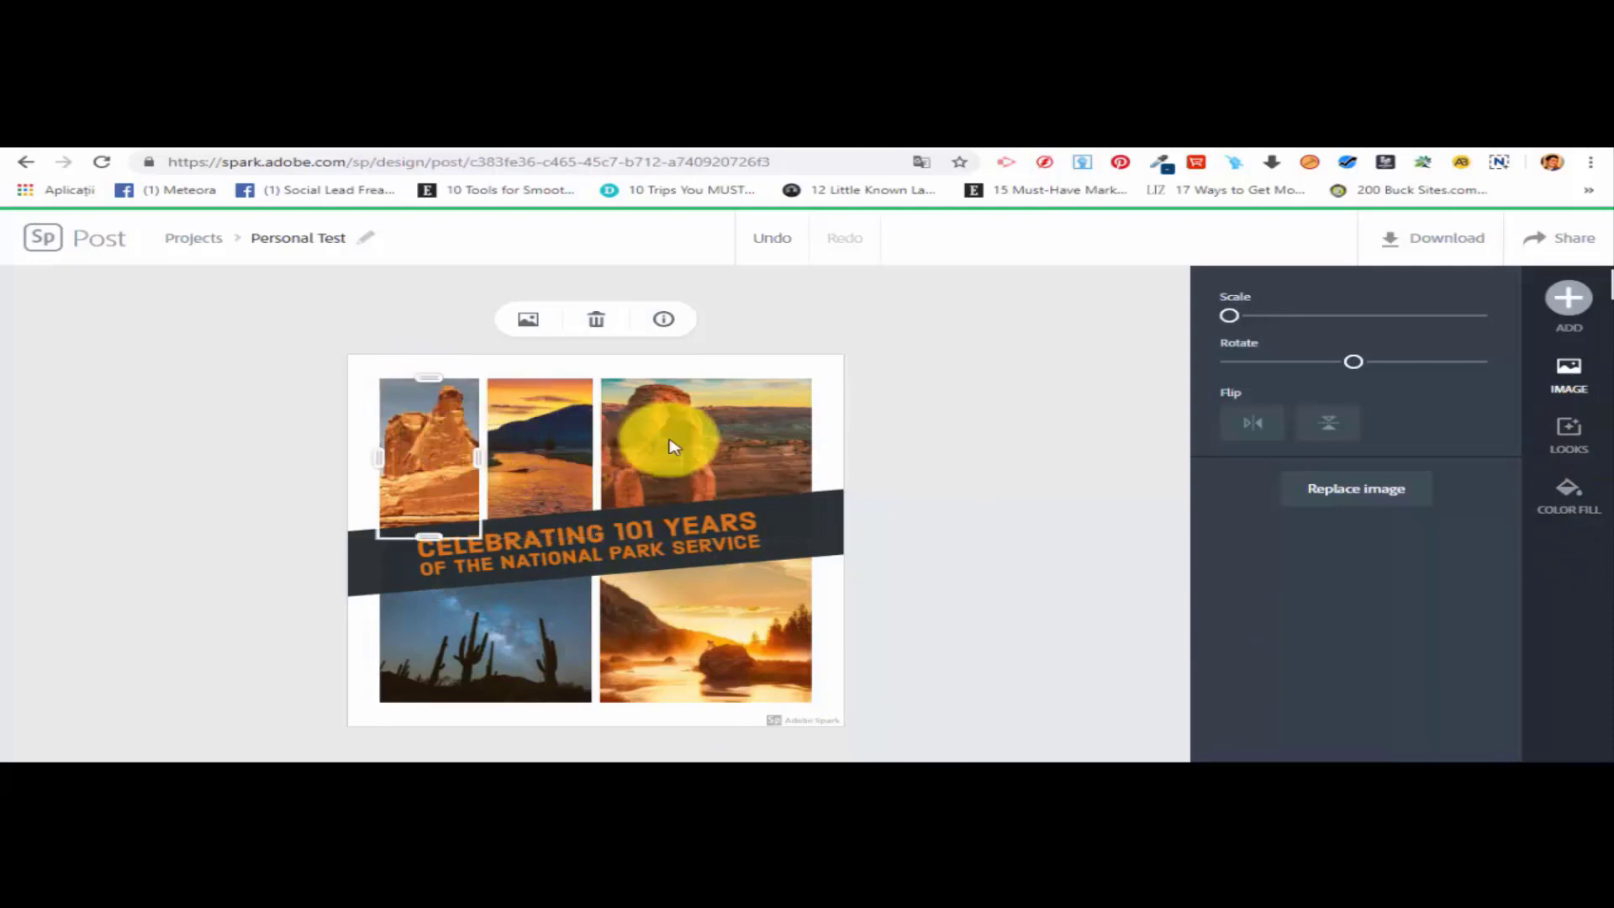
Try the Lighten, Multiply, Colorize and Matte filters on the river sunset photo in the collage's lower-right cell.
click(765, 626)
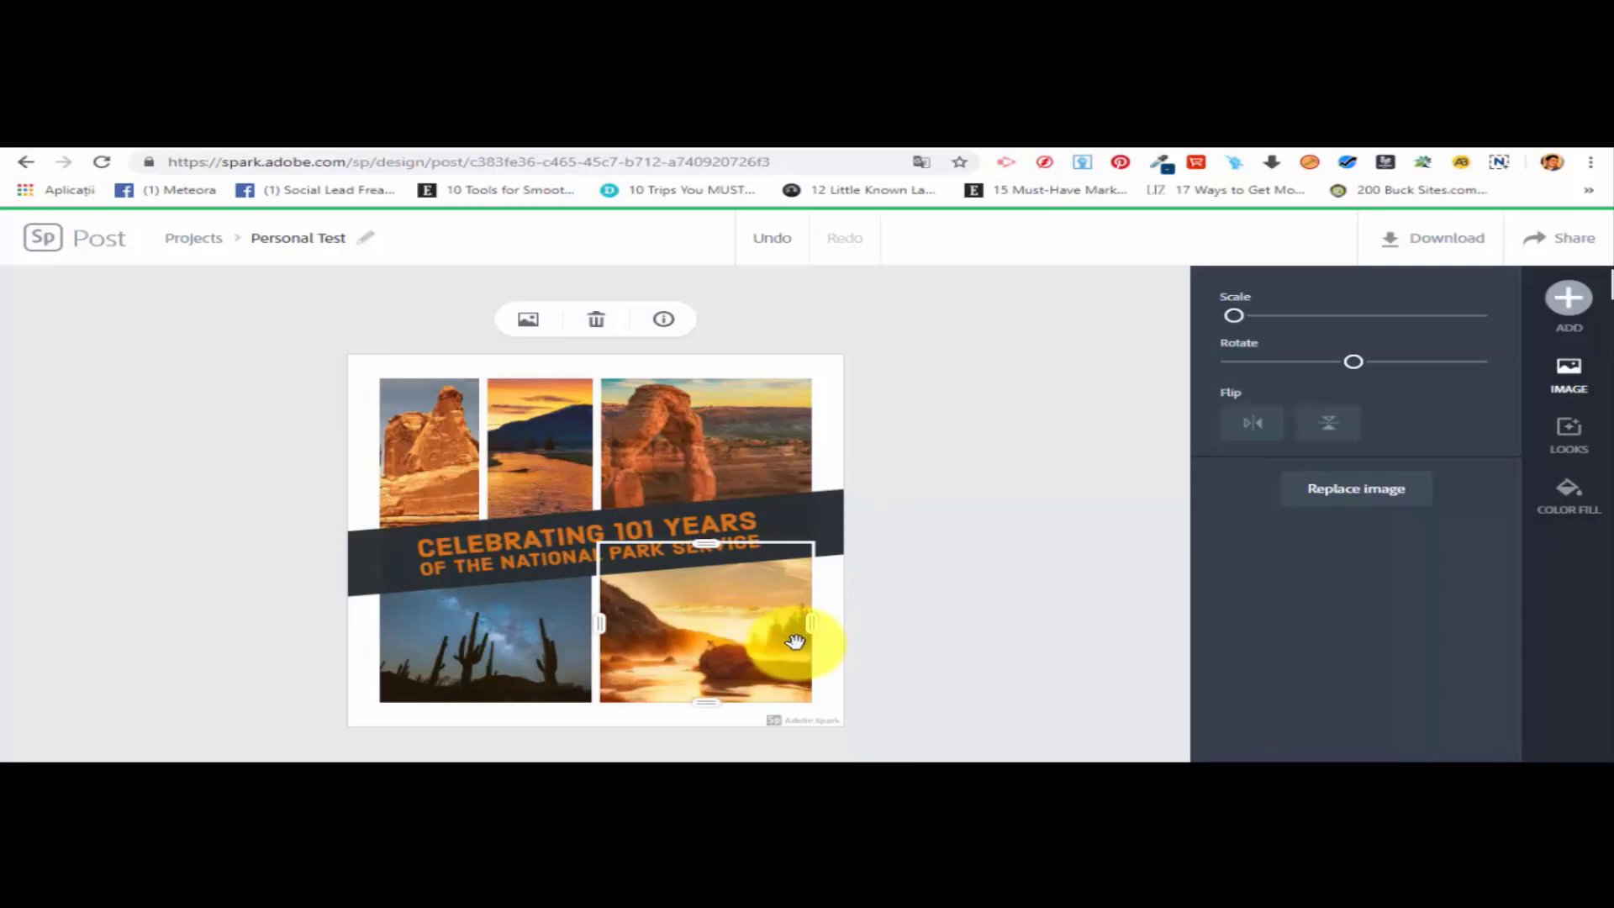
click(1571, 441)
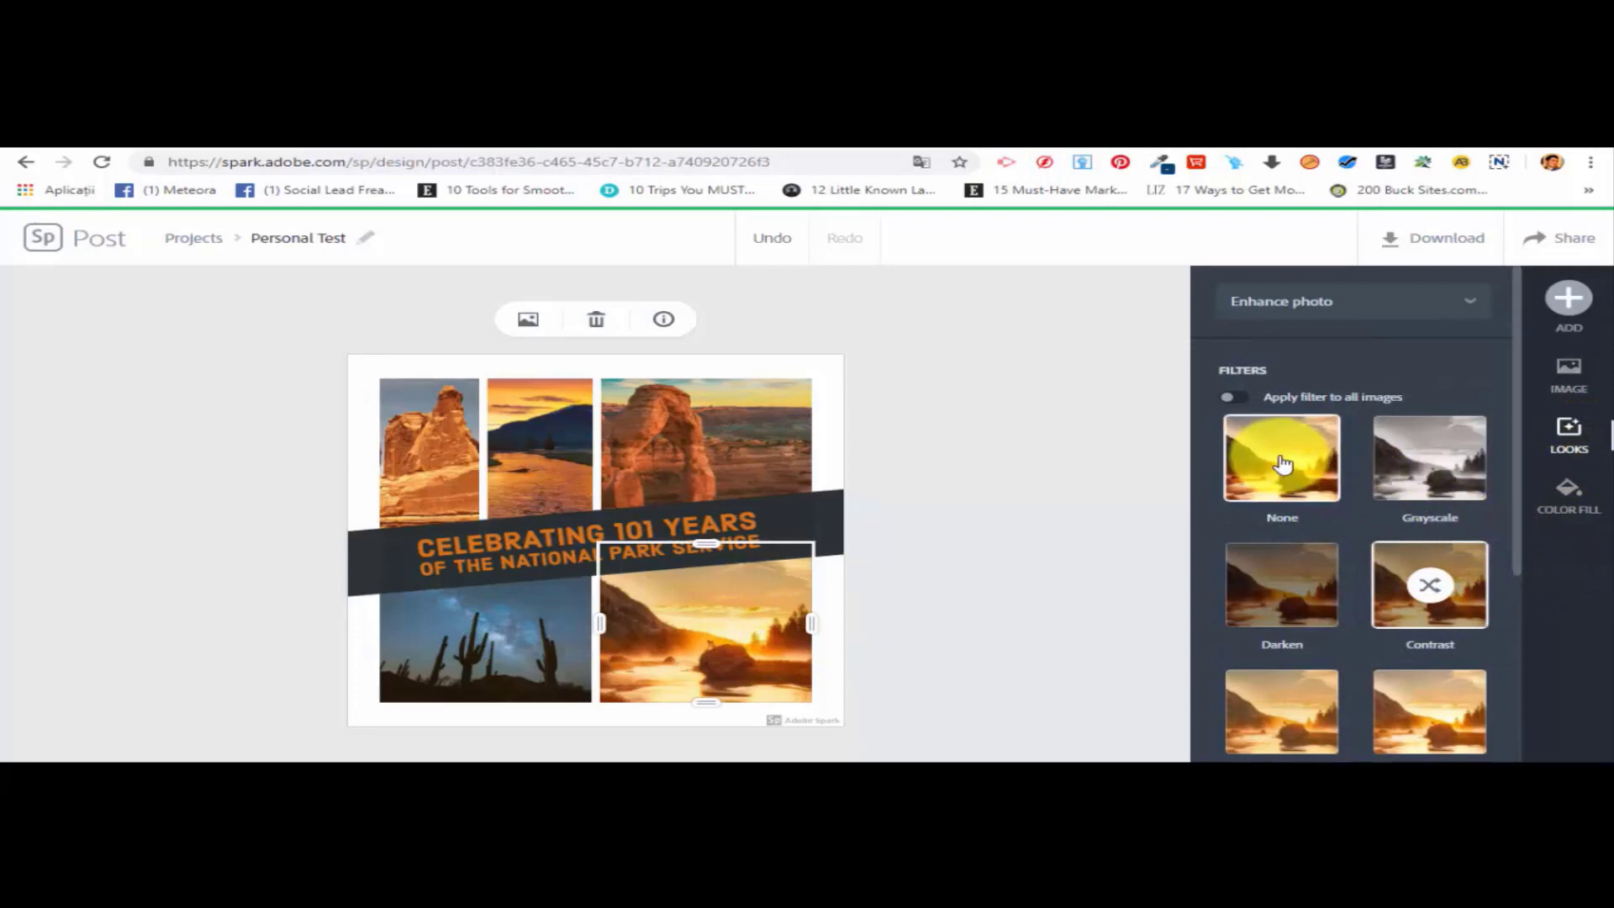
scroll(1354, 439, down, 3)
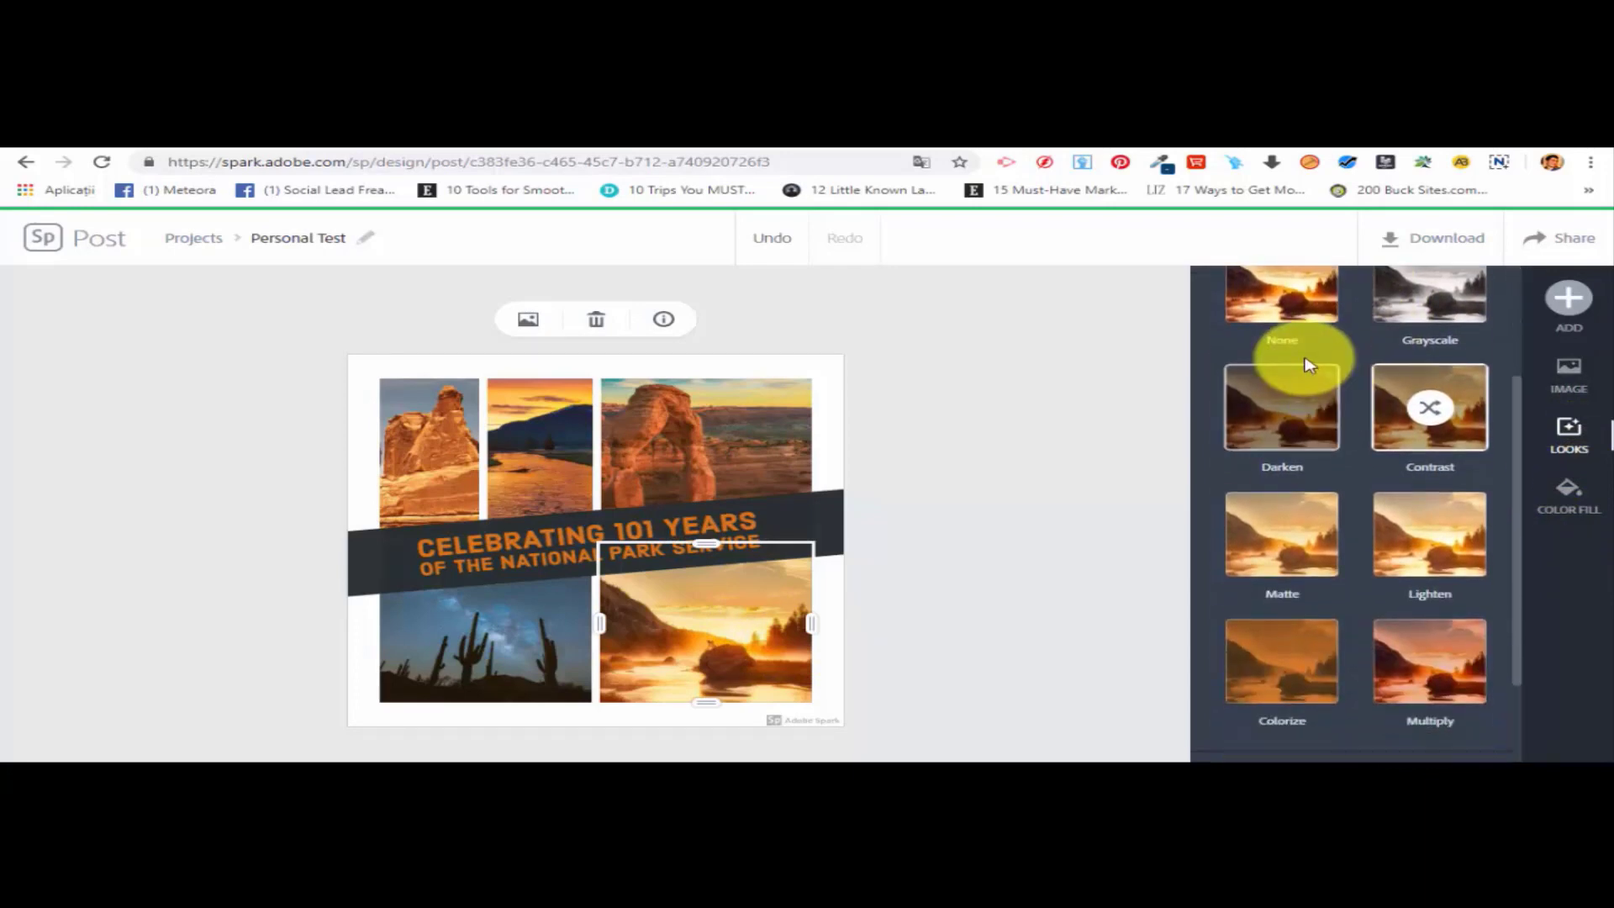
scroll(1304, 353, up, 3)
scroll(1398, 479, down, 2)
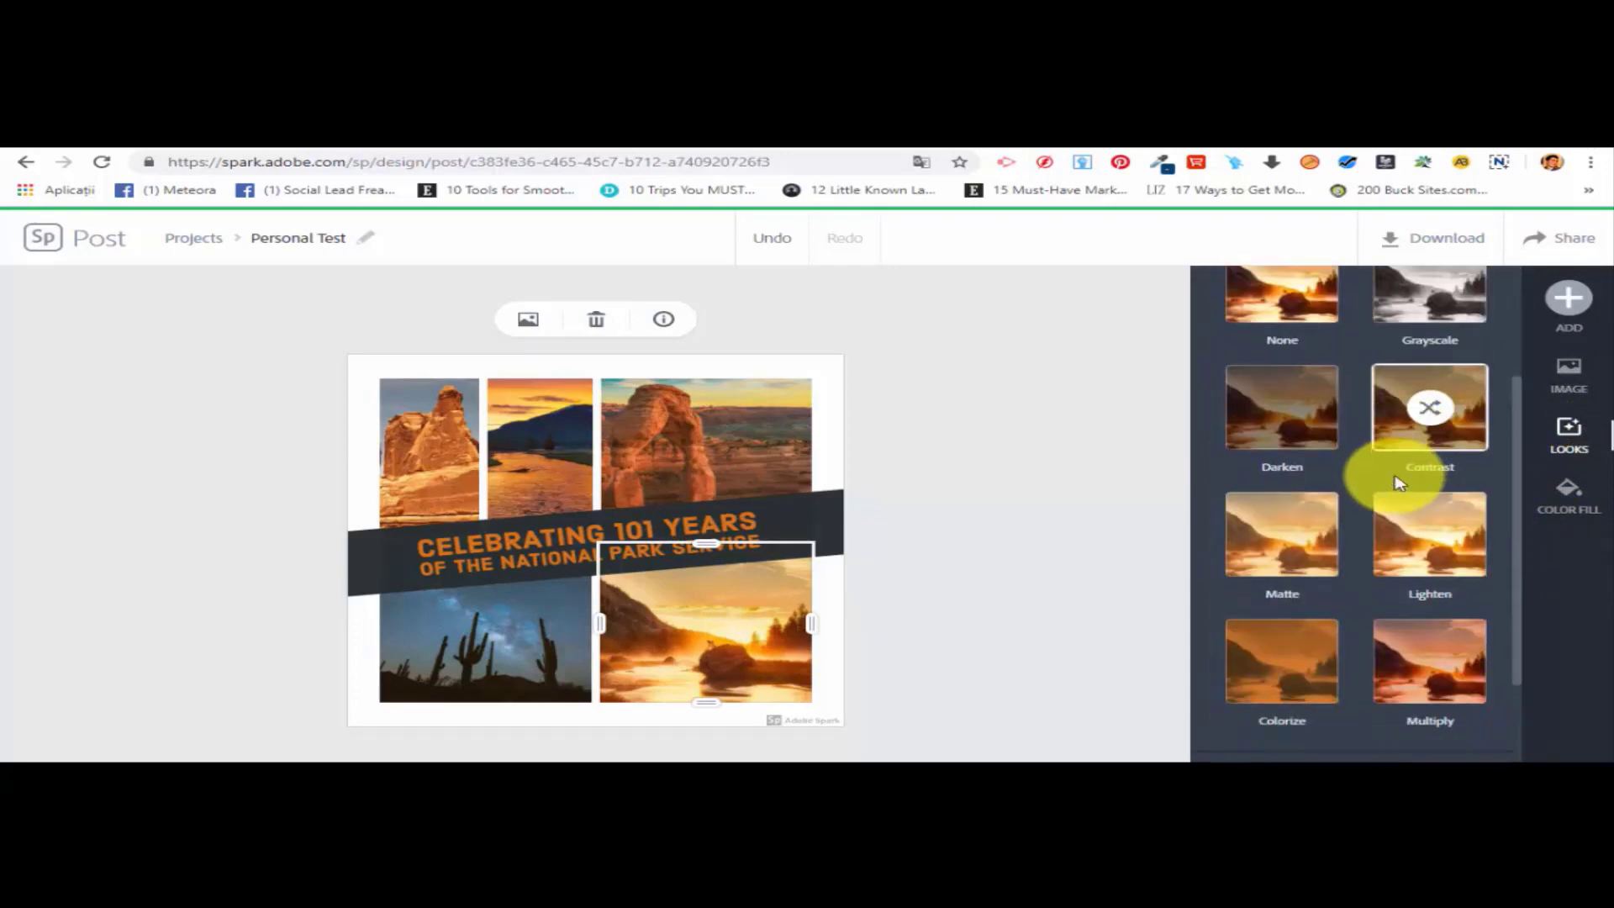
click(1454, 532)
scroll(1441, 542, down, 2)
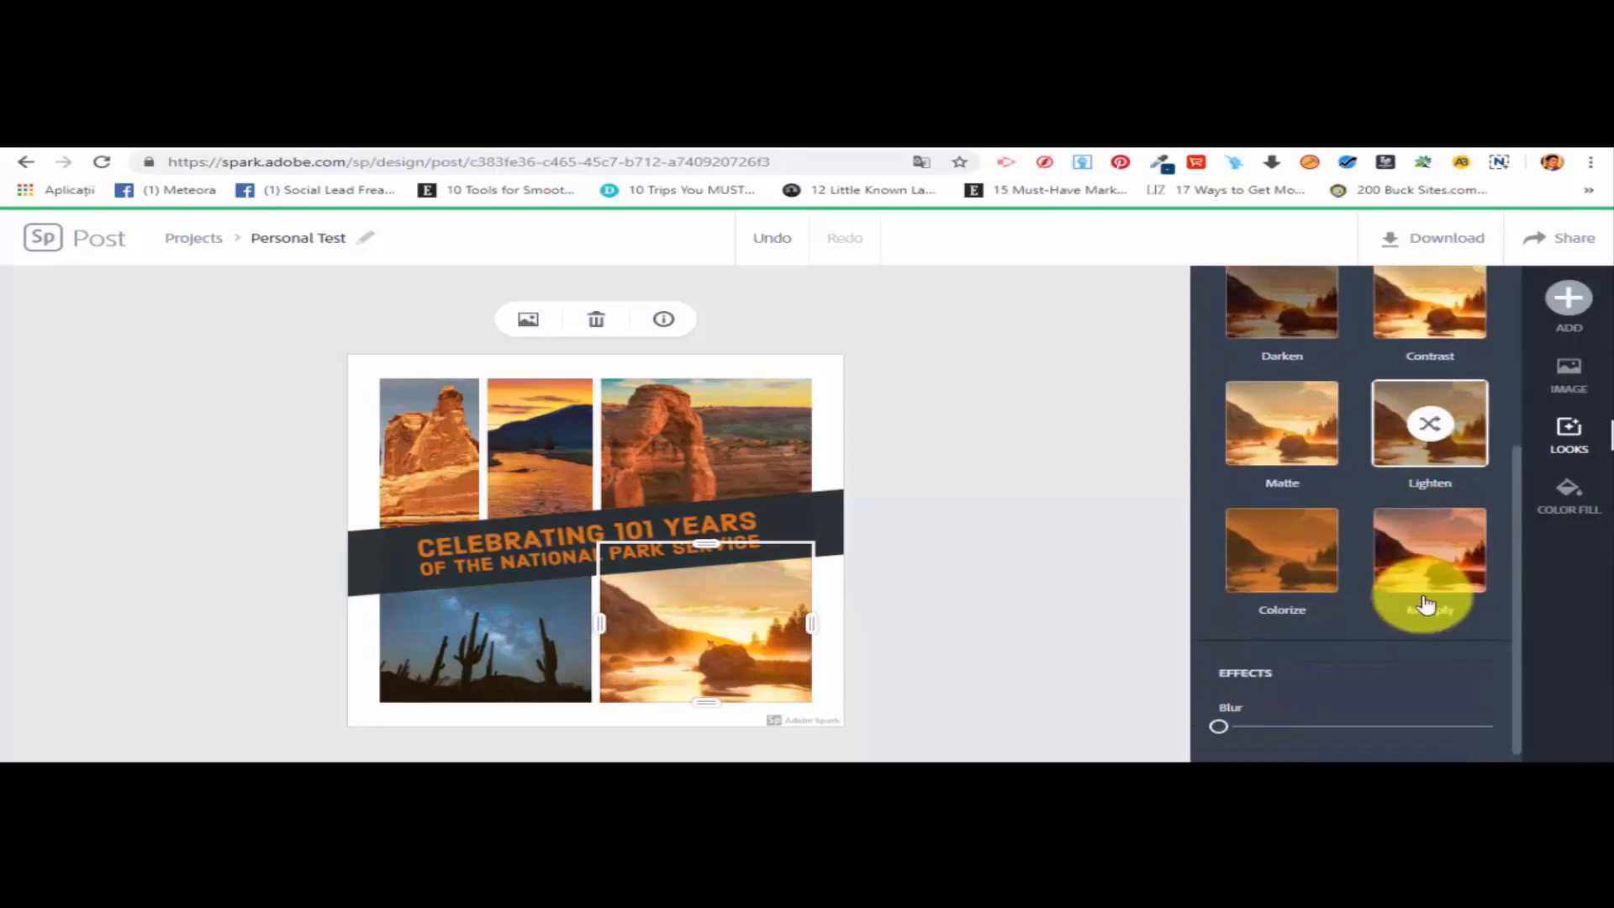
click(1428, 538)
click(1300, 536)
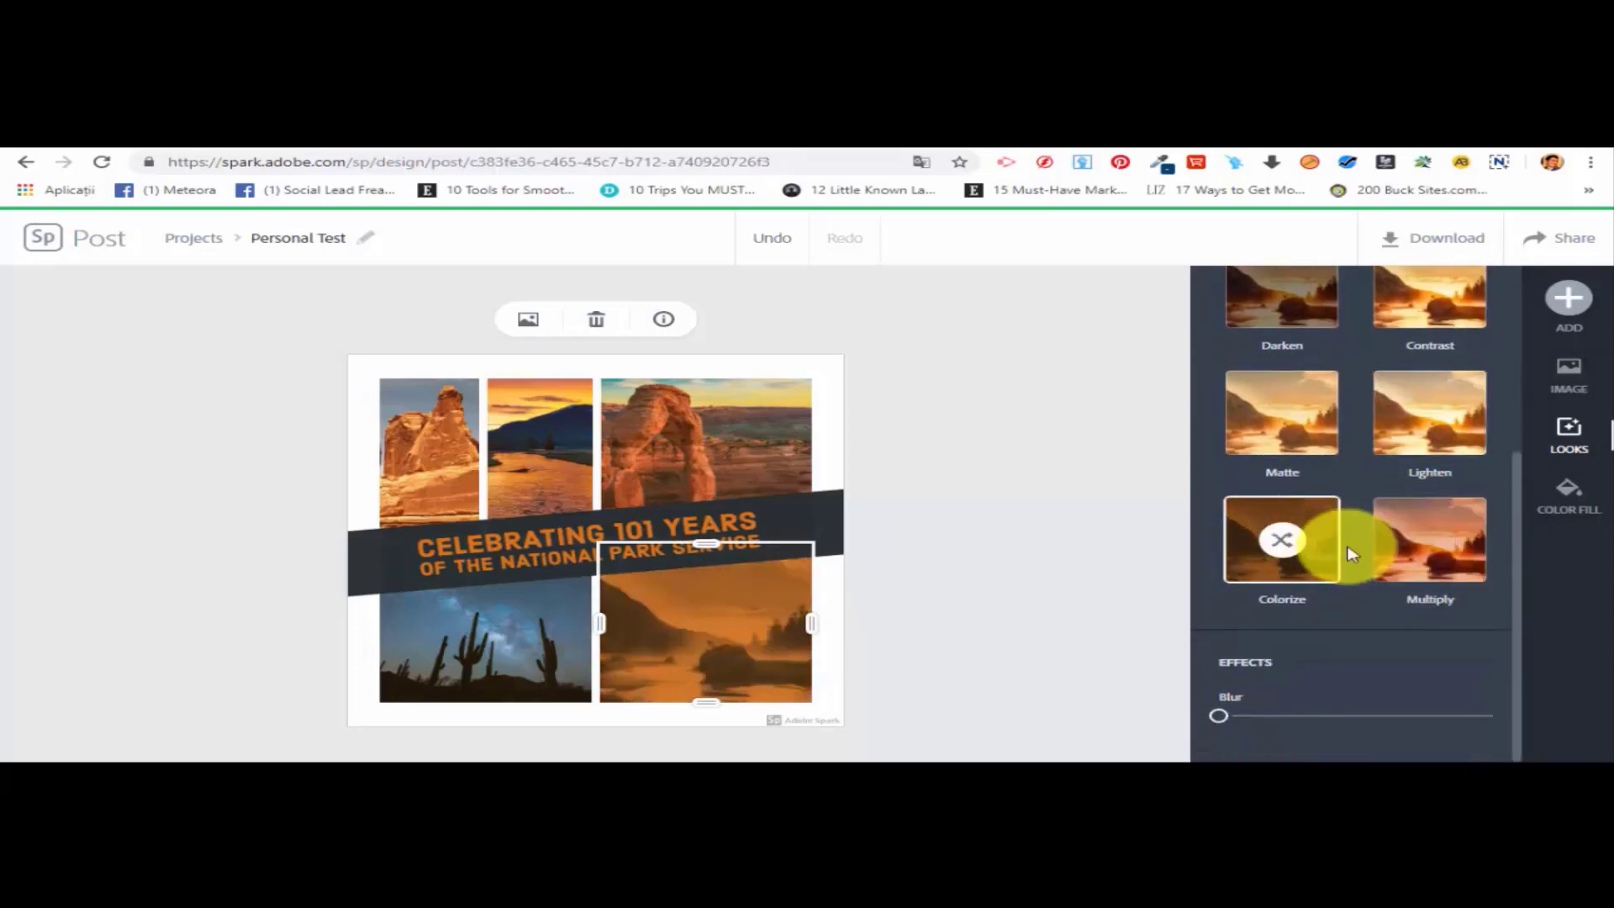
scroll(1339, 569, up, 1)
click(1295, 504)
scroll(1387, 507, up, 1)
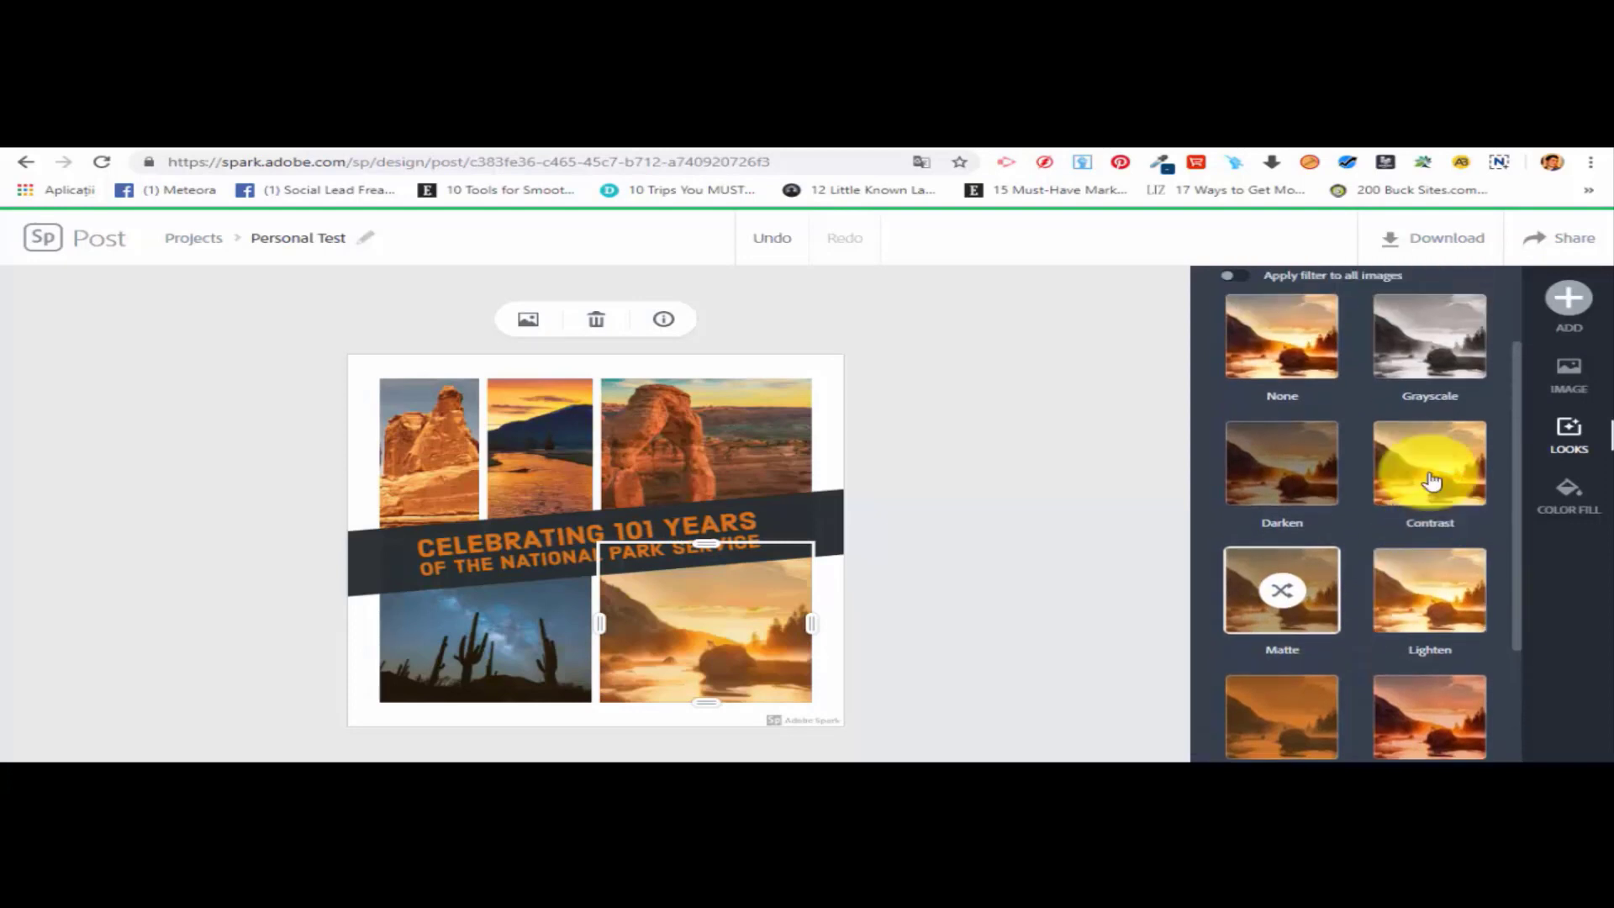
Apply the Contrast filter to the river sunset photo and extend the filter to all images.
click(1388, 489)
scroll(1378, 479, up, 1)
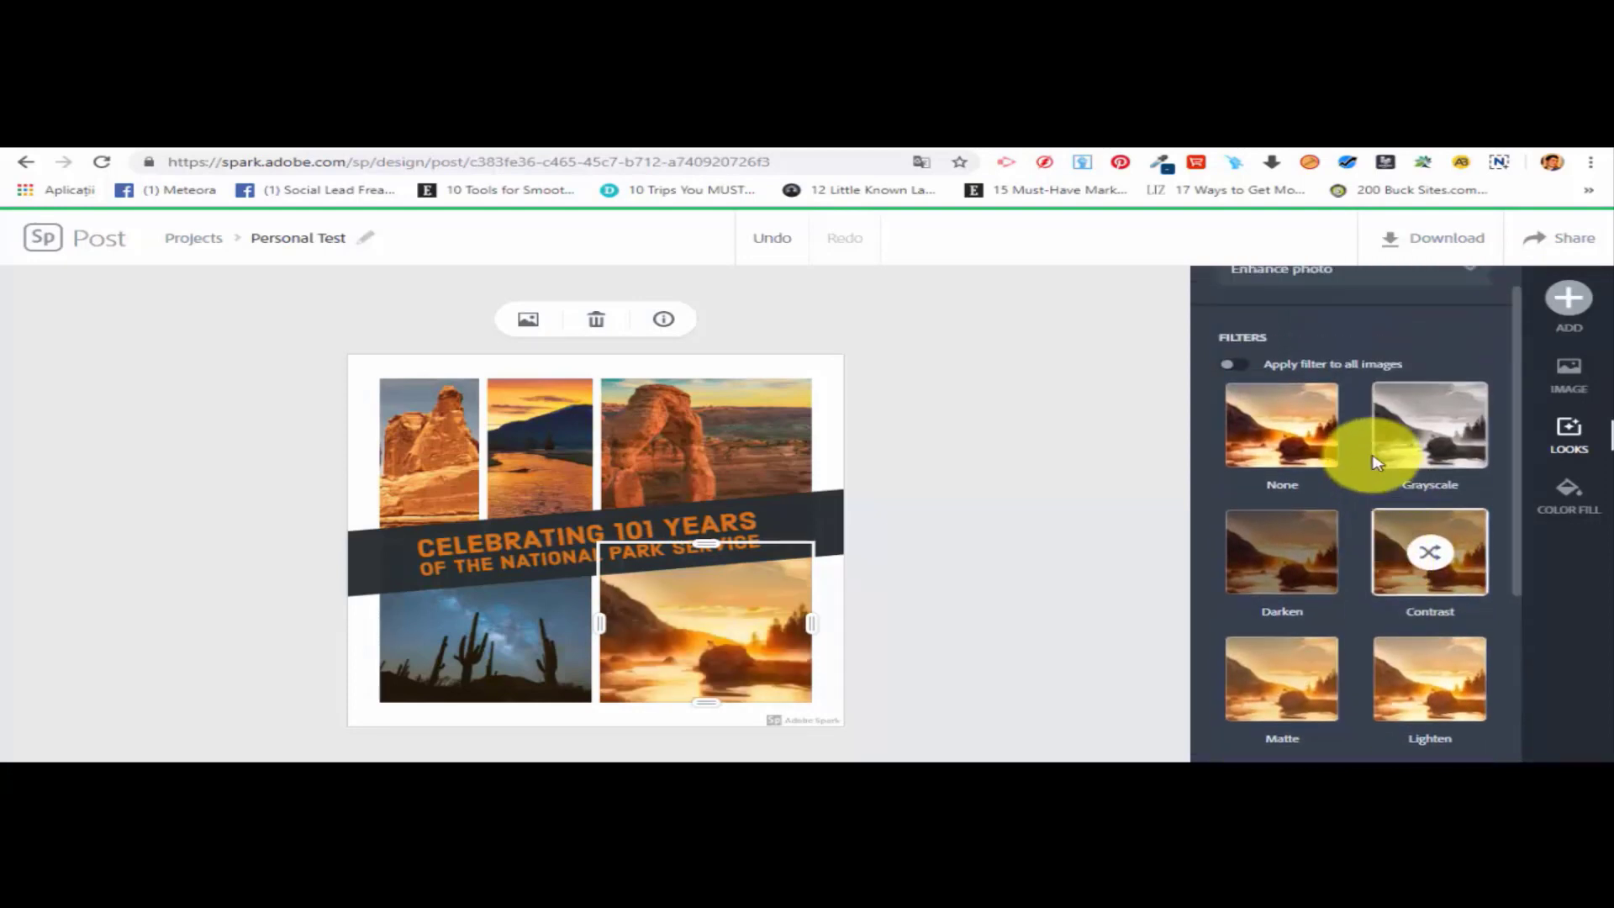
click(1237, 366)
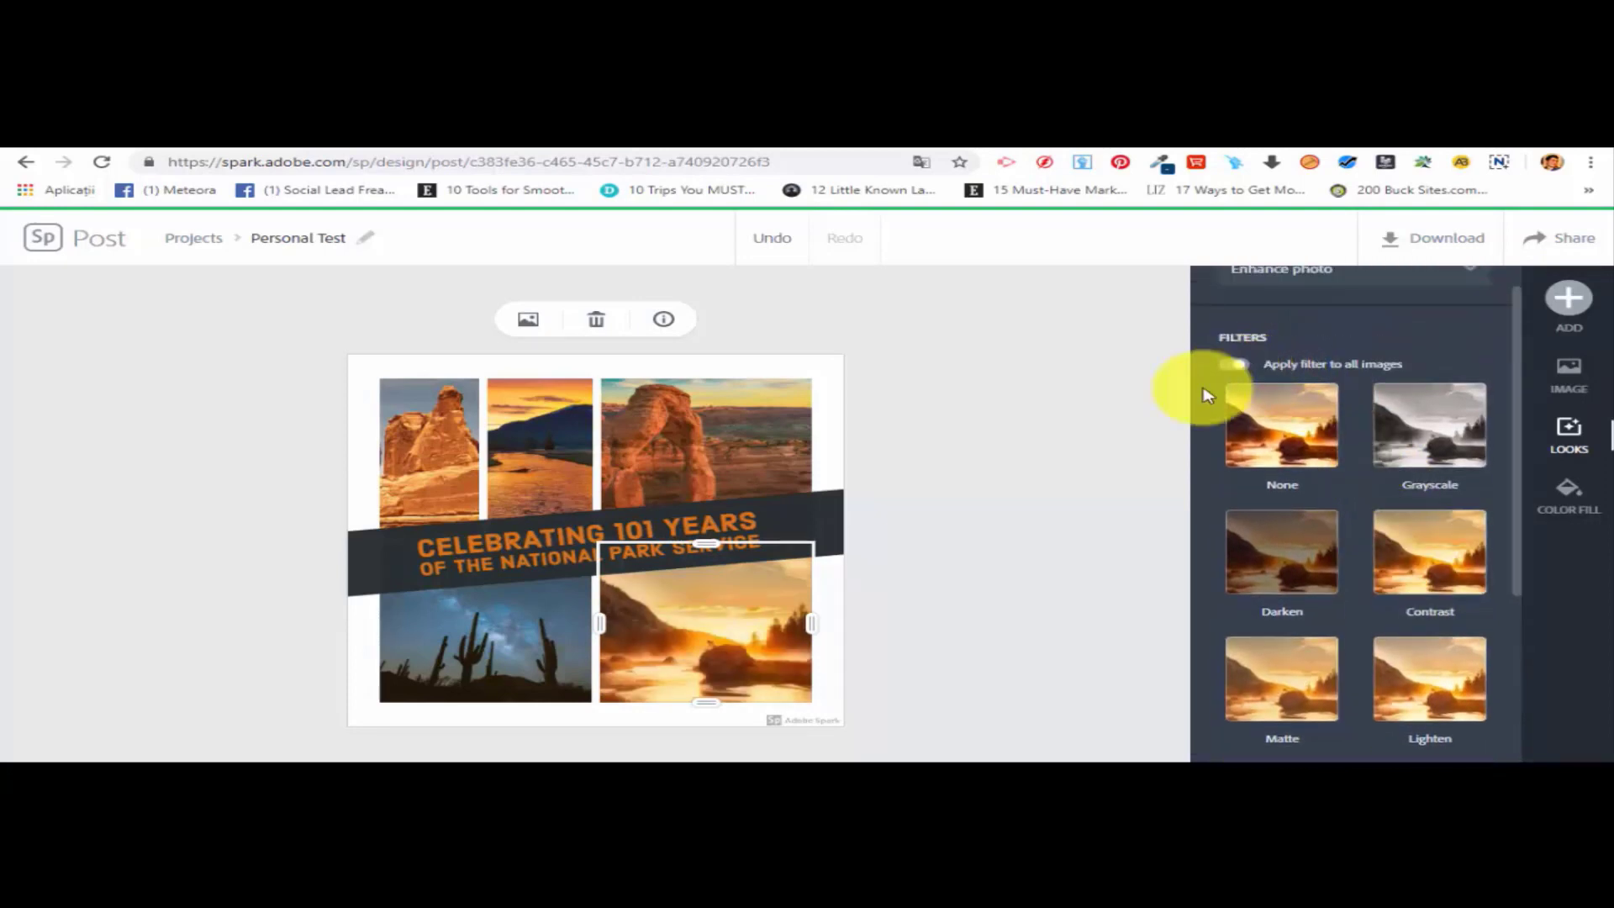
scroll(1370, 598, down, 3)
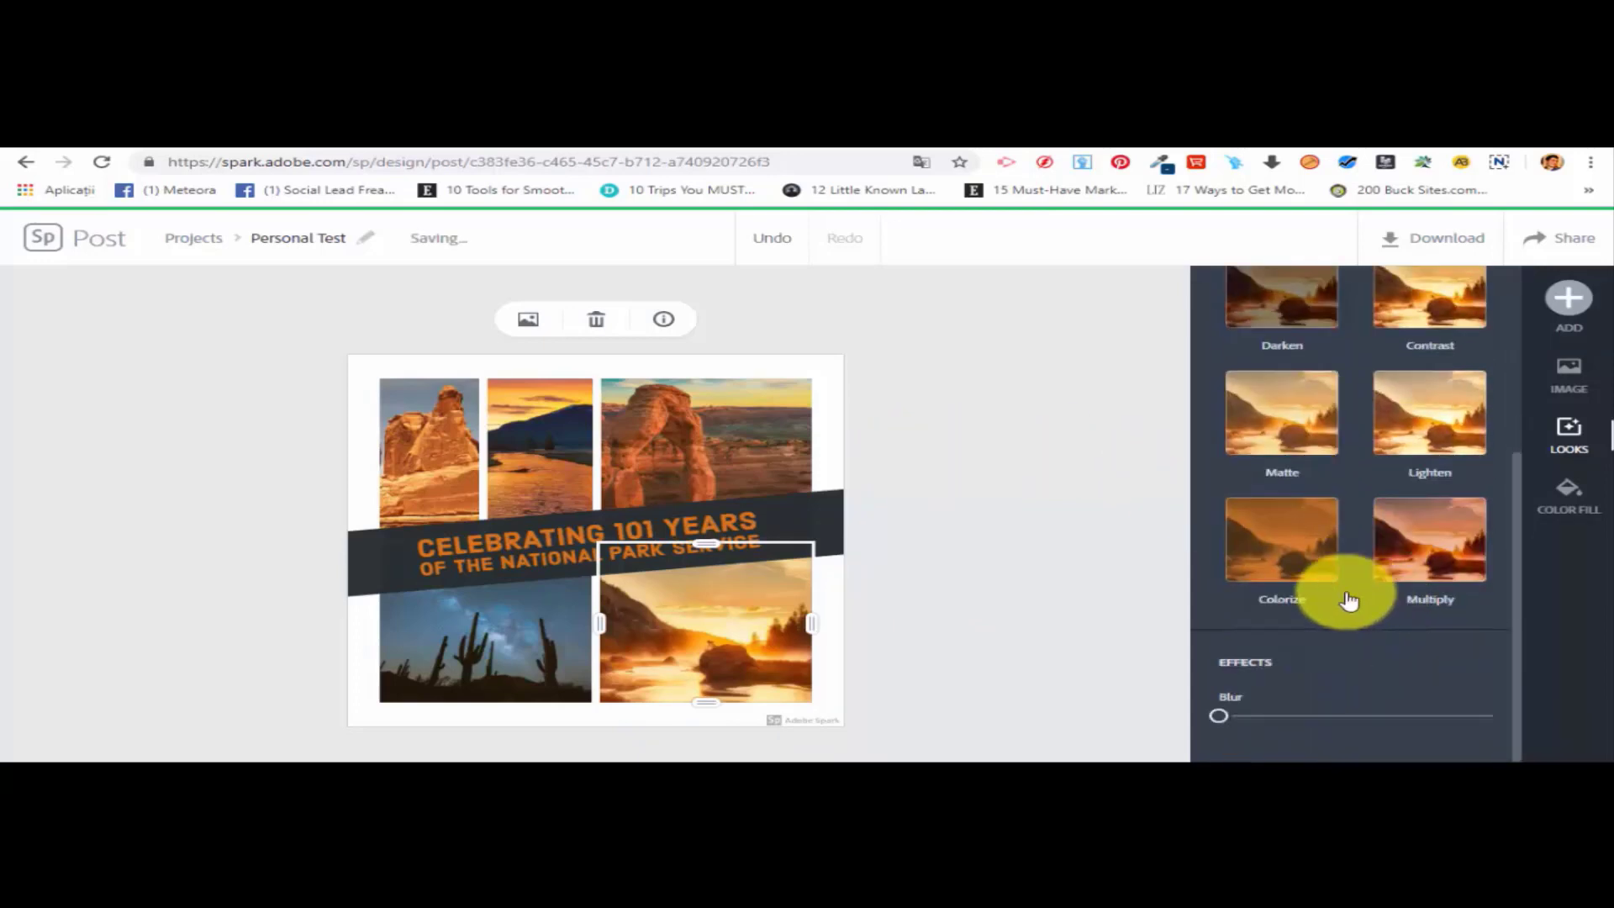
mouse_move(1217, 716)
mouse_down()
mouse_move(1309, 728)
mouse_move(1218, 715)
mouse_up()
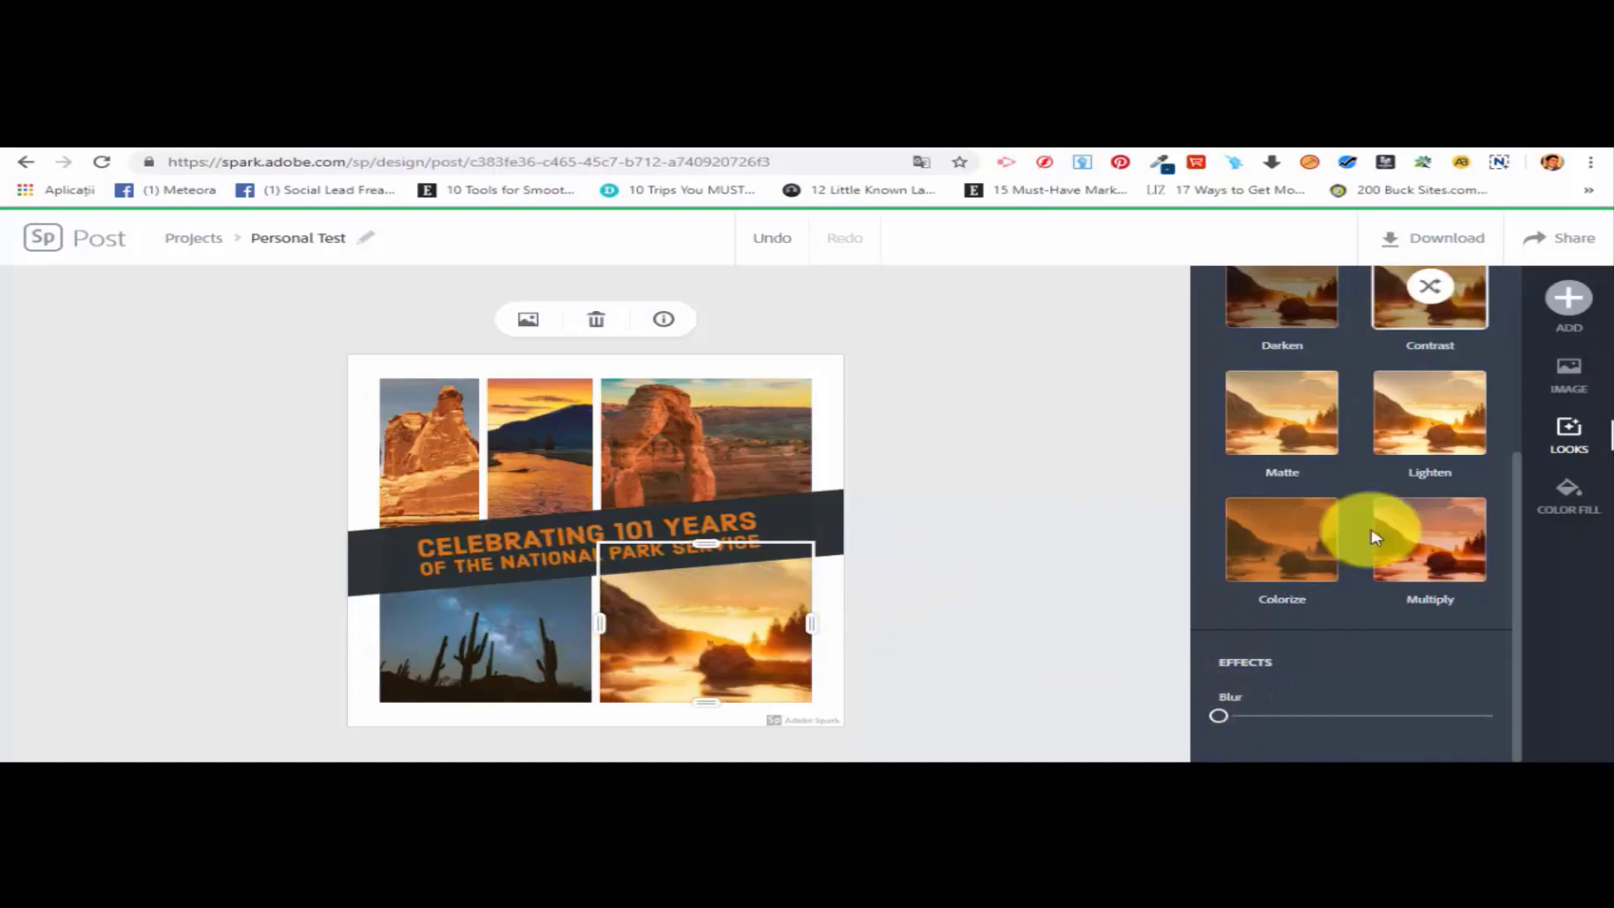
scroll(1387, 521, up, 4)
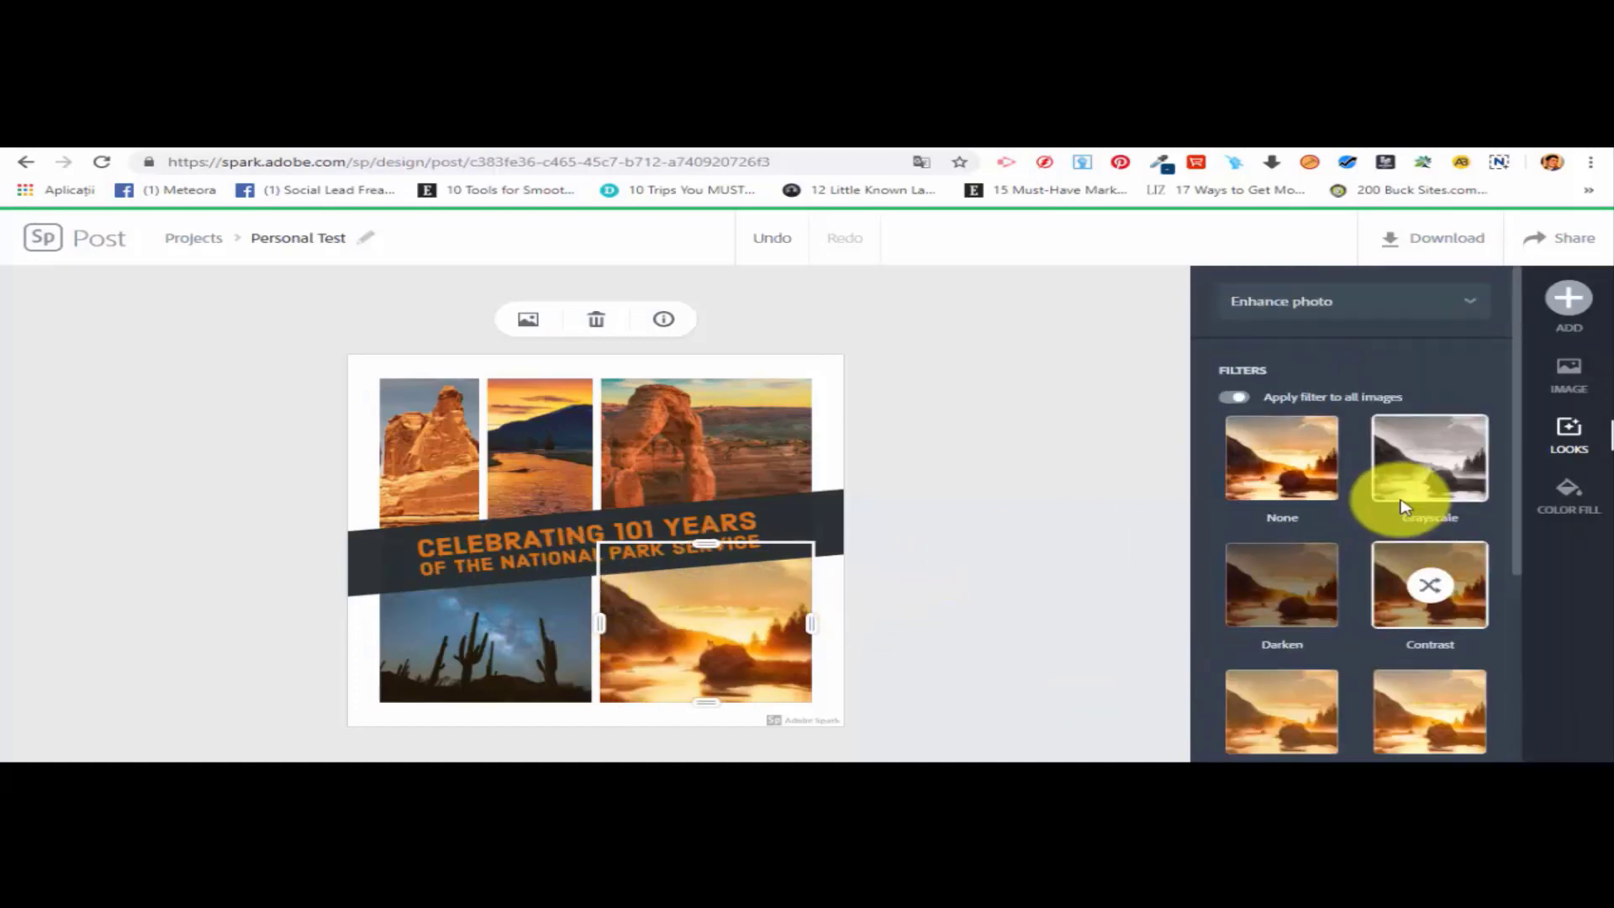
click(1593, 507)
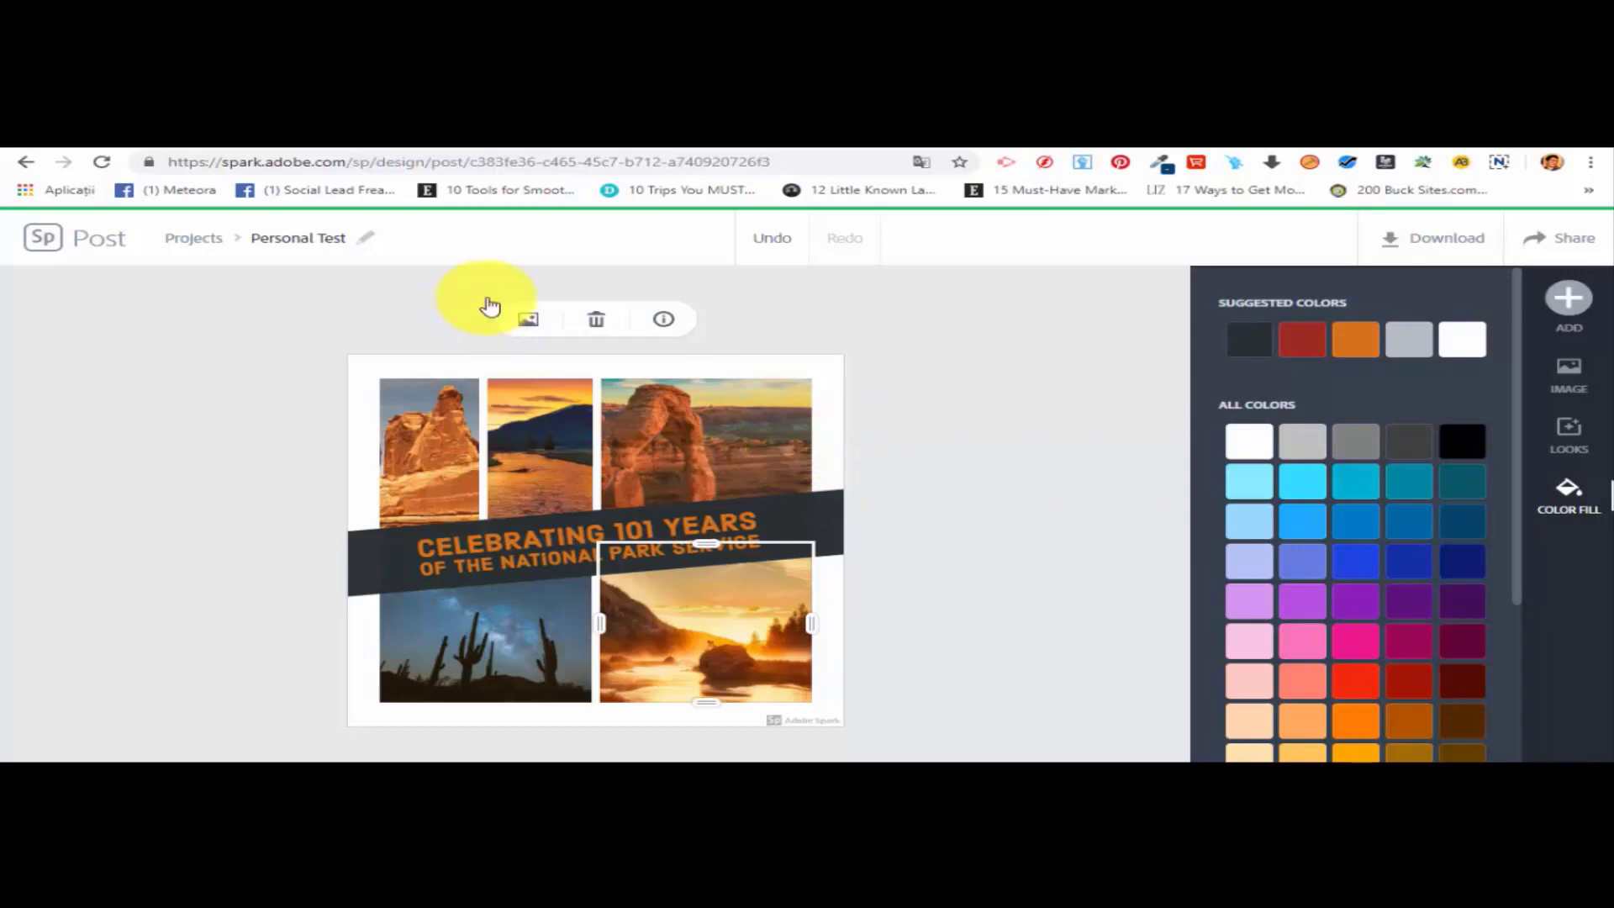
click(1549, 384)
click(1570, 316)
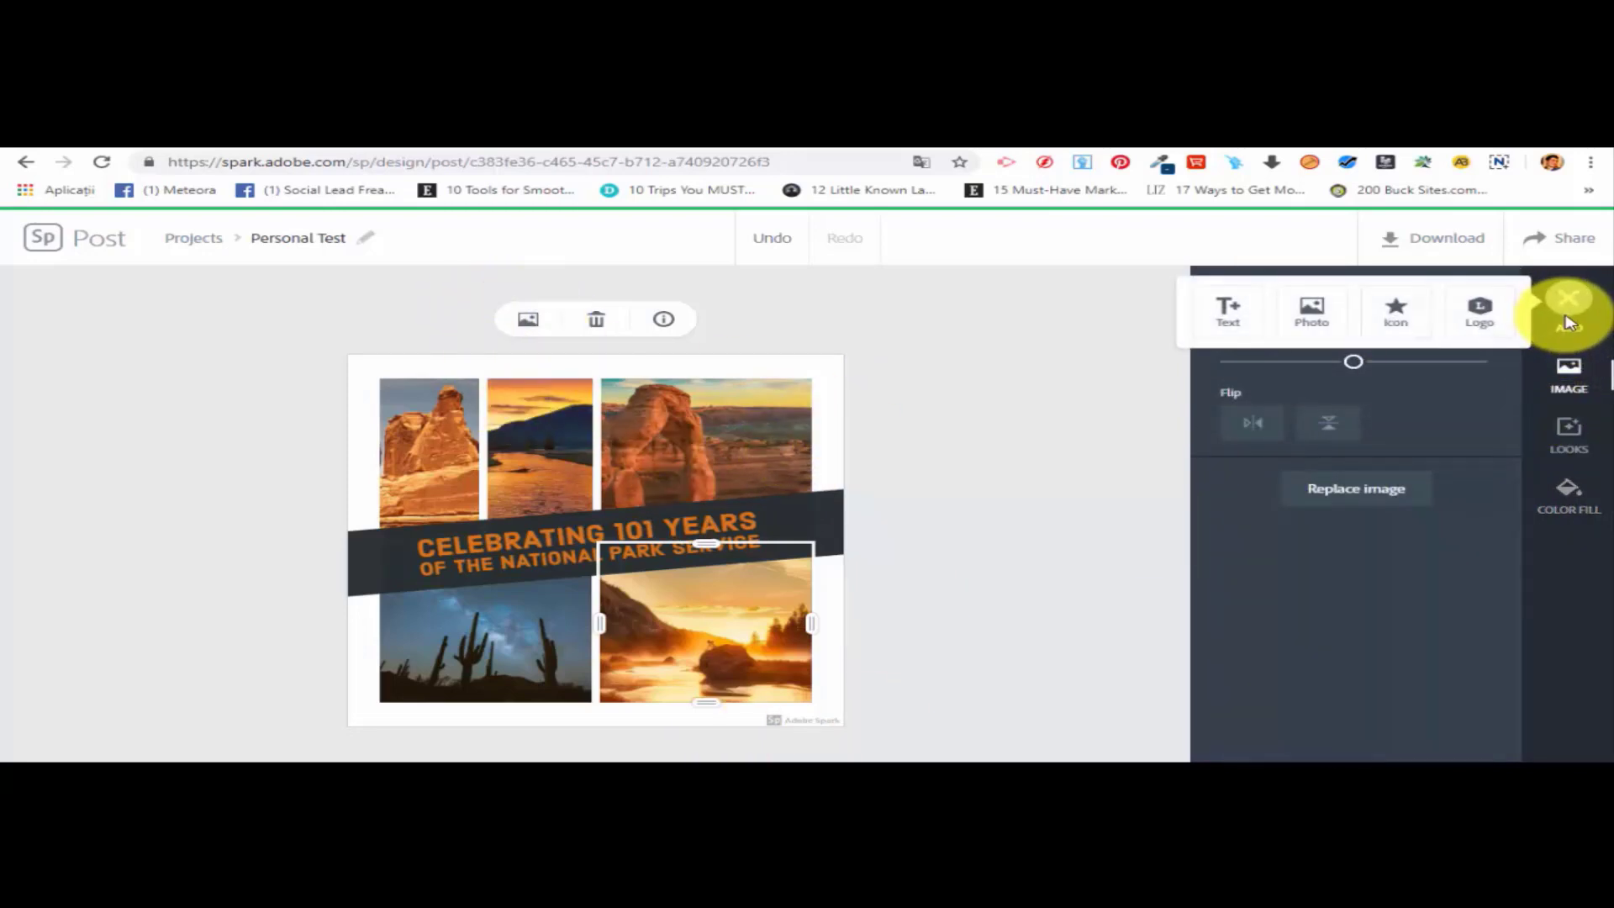
click(1305, 323)
Find an icon with the search term "coin", add the number 1 coin and move it onto the arch photo.
click(1561, 311)
click(1410, 311)
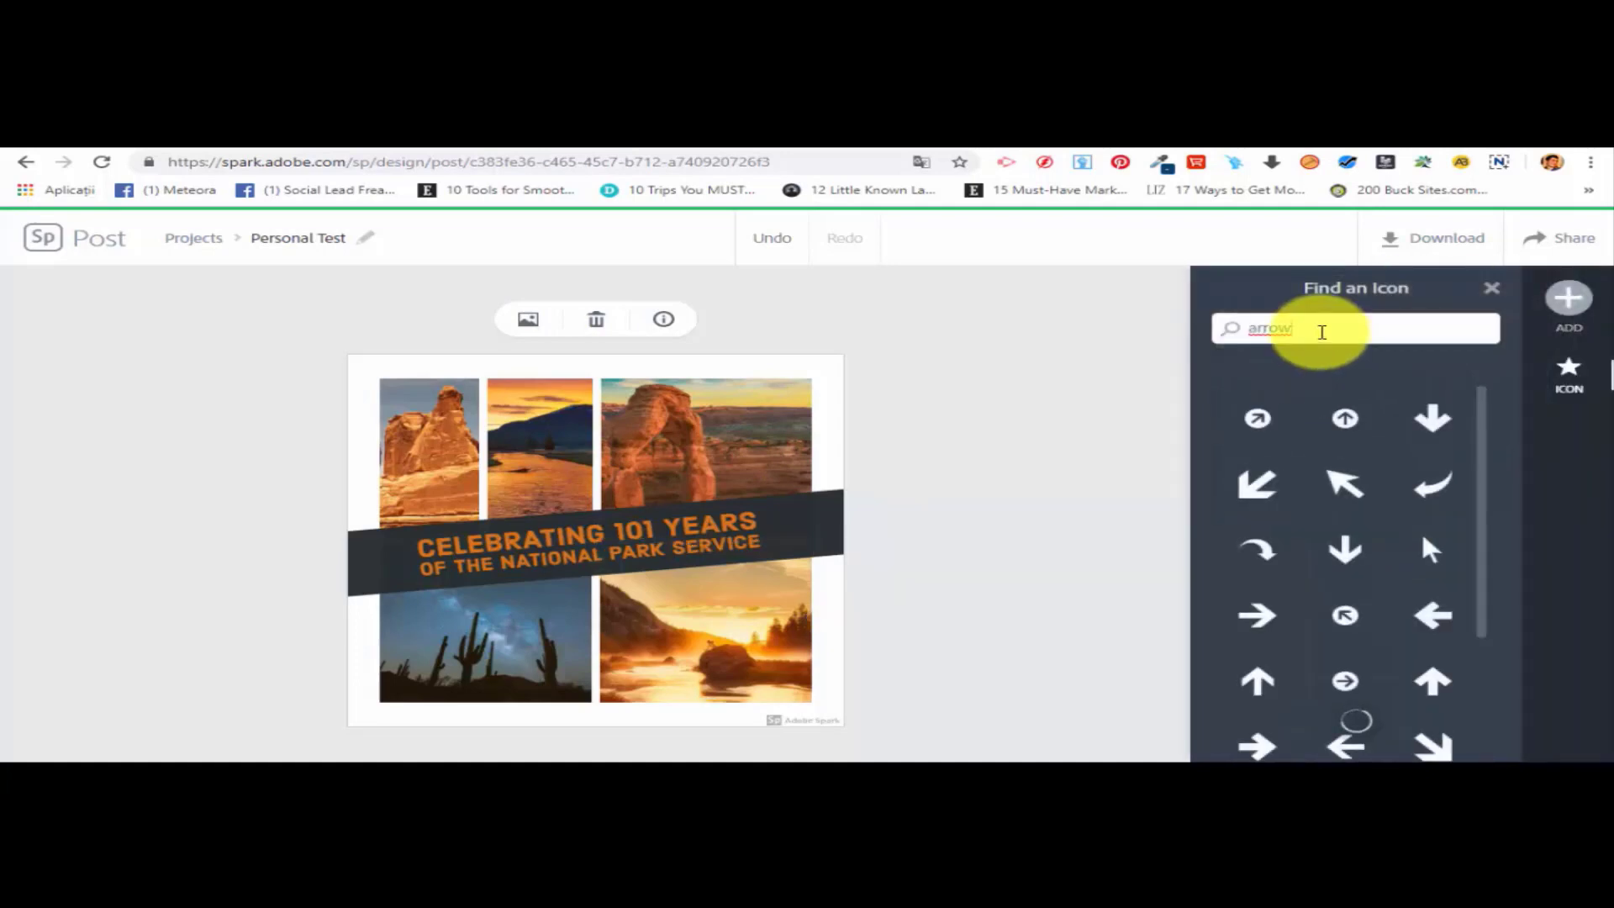
drag(1322, 331, 1212, 320)
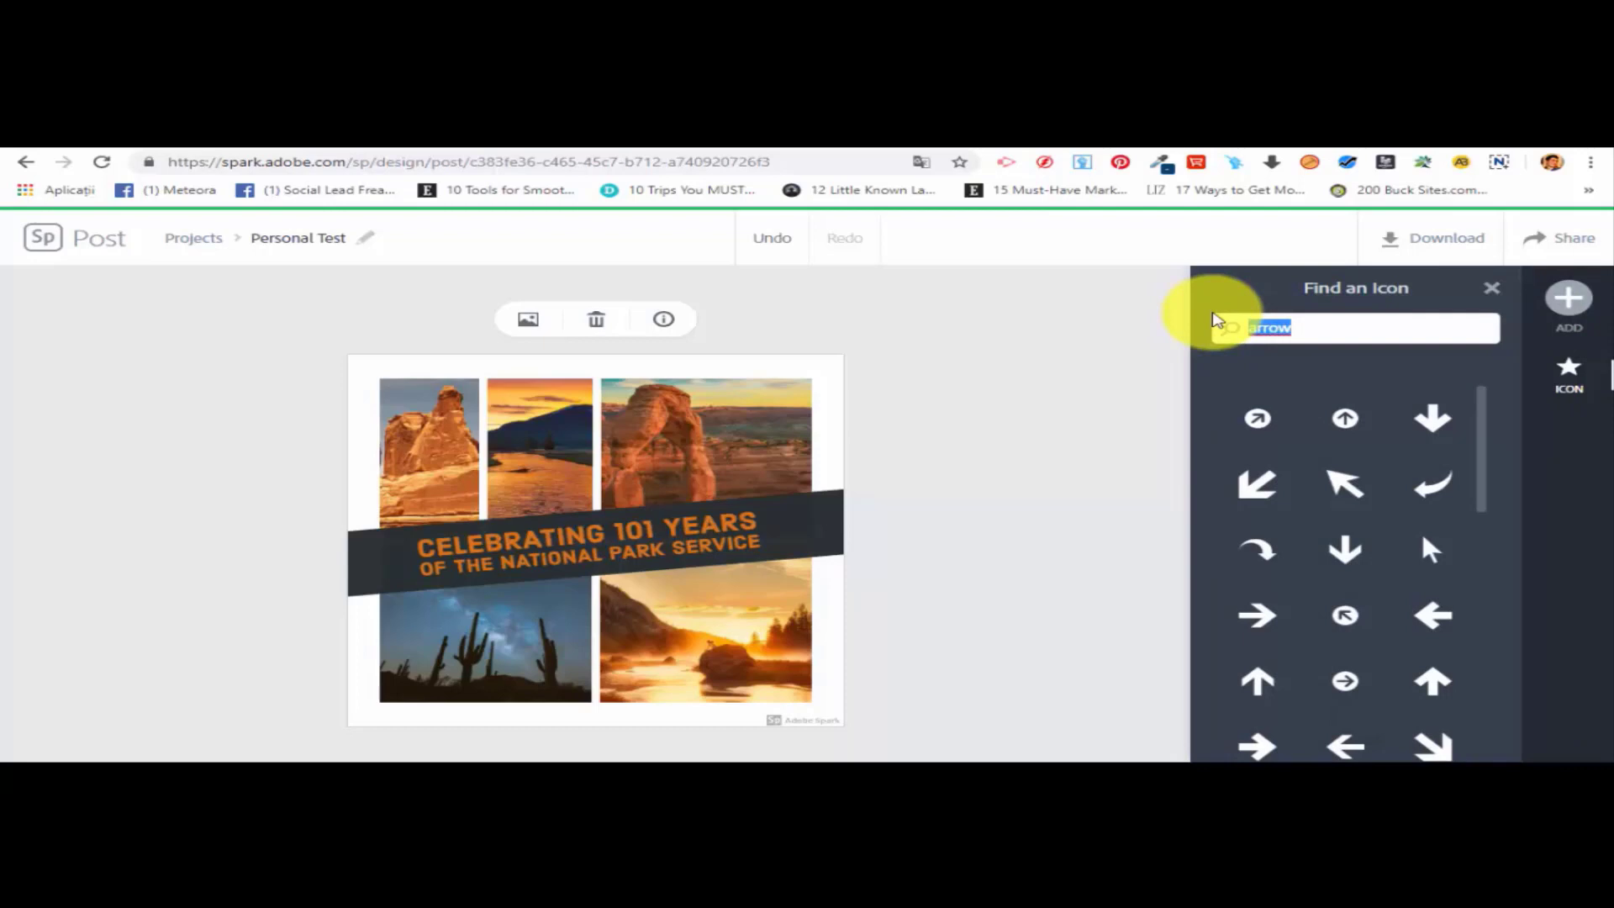
text(coin)
key(Return)
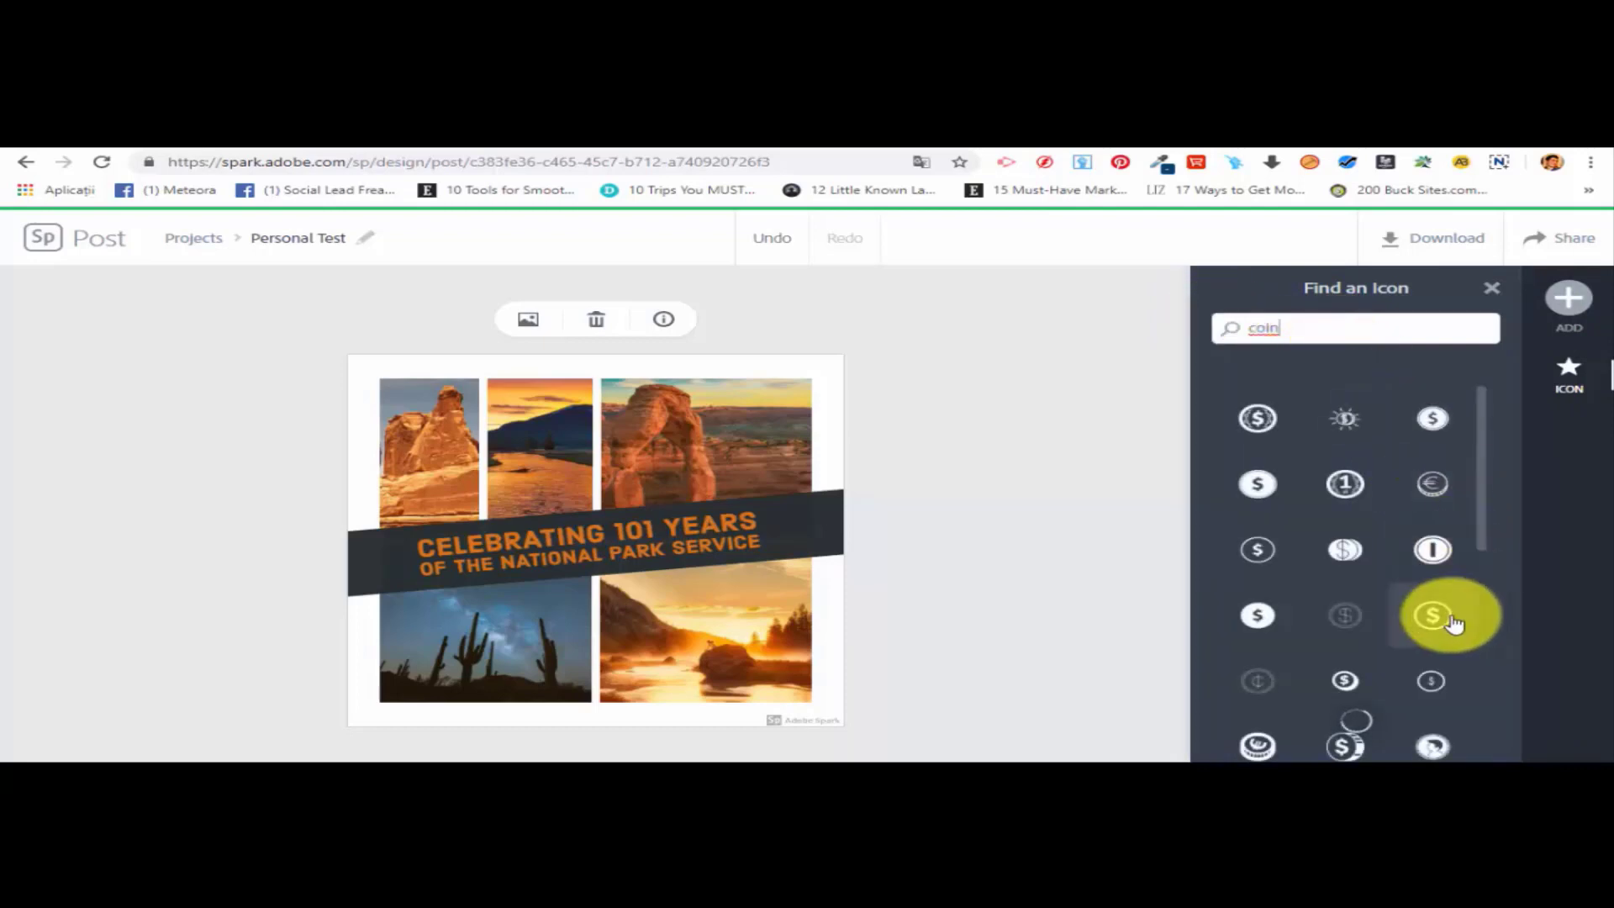
click(1330, 487)
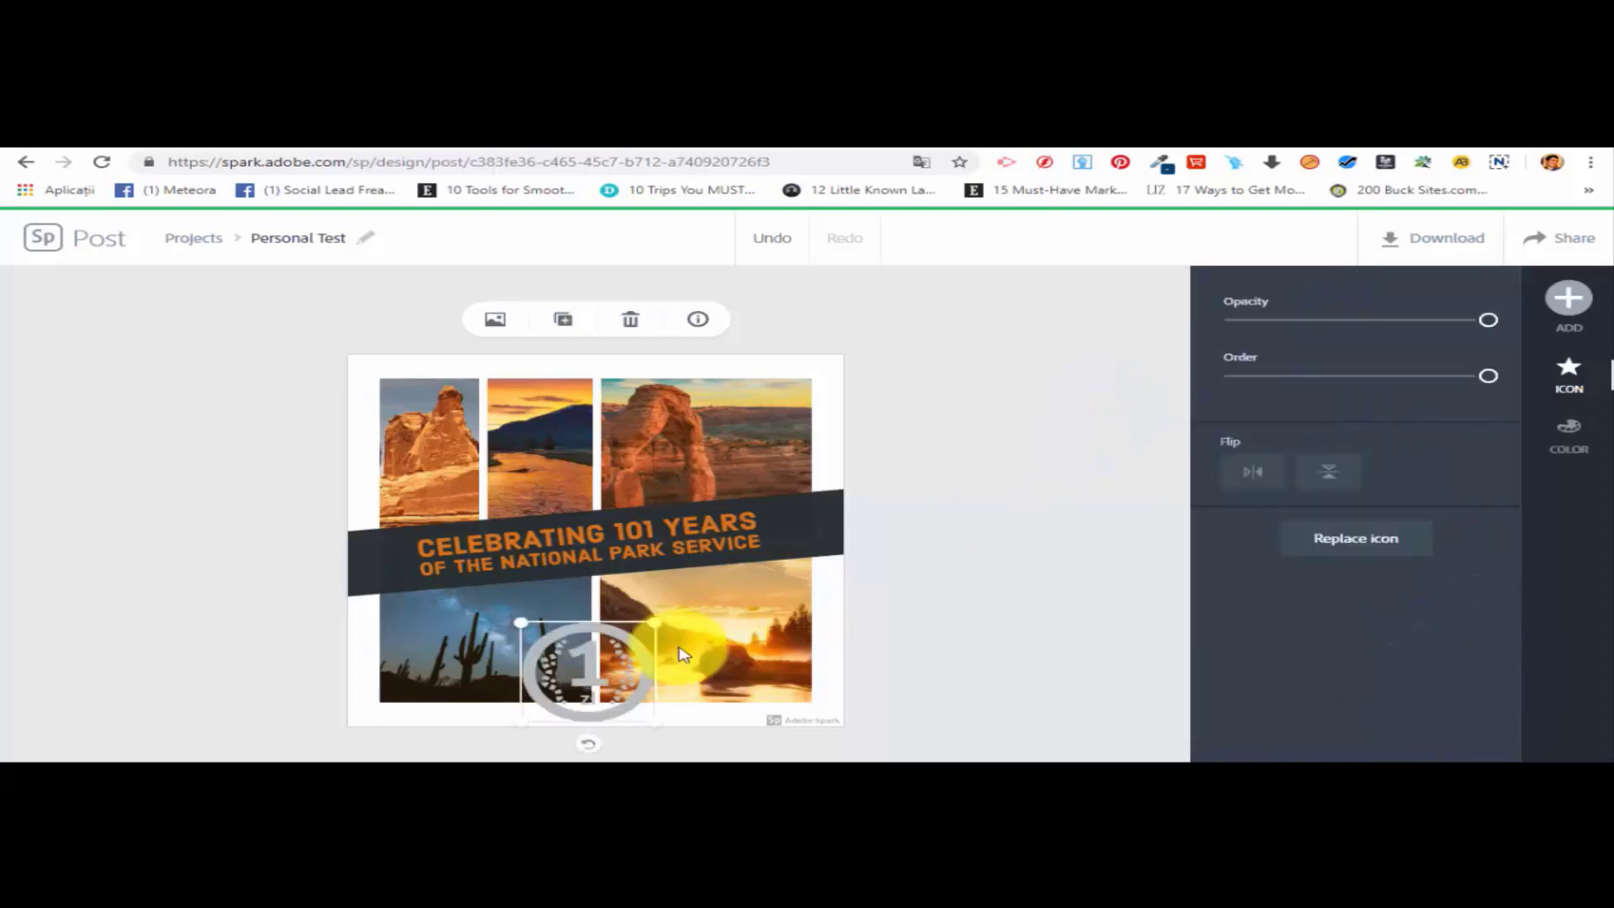
drag(562, 651, 694, 426)
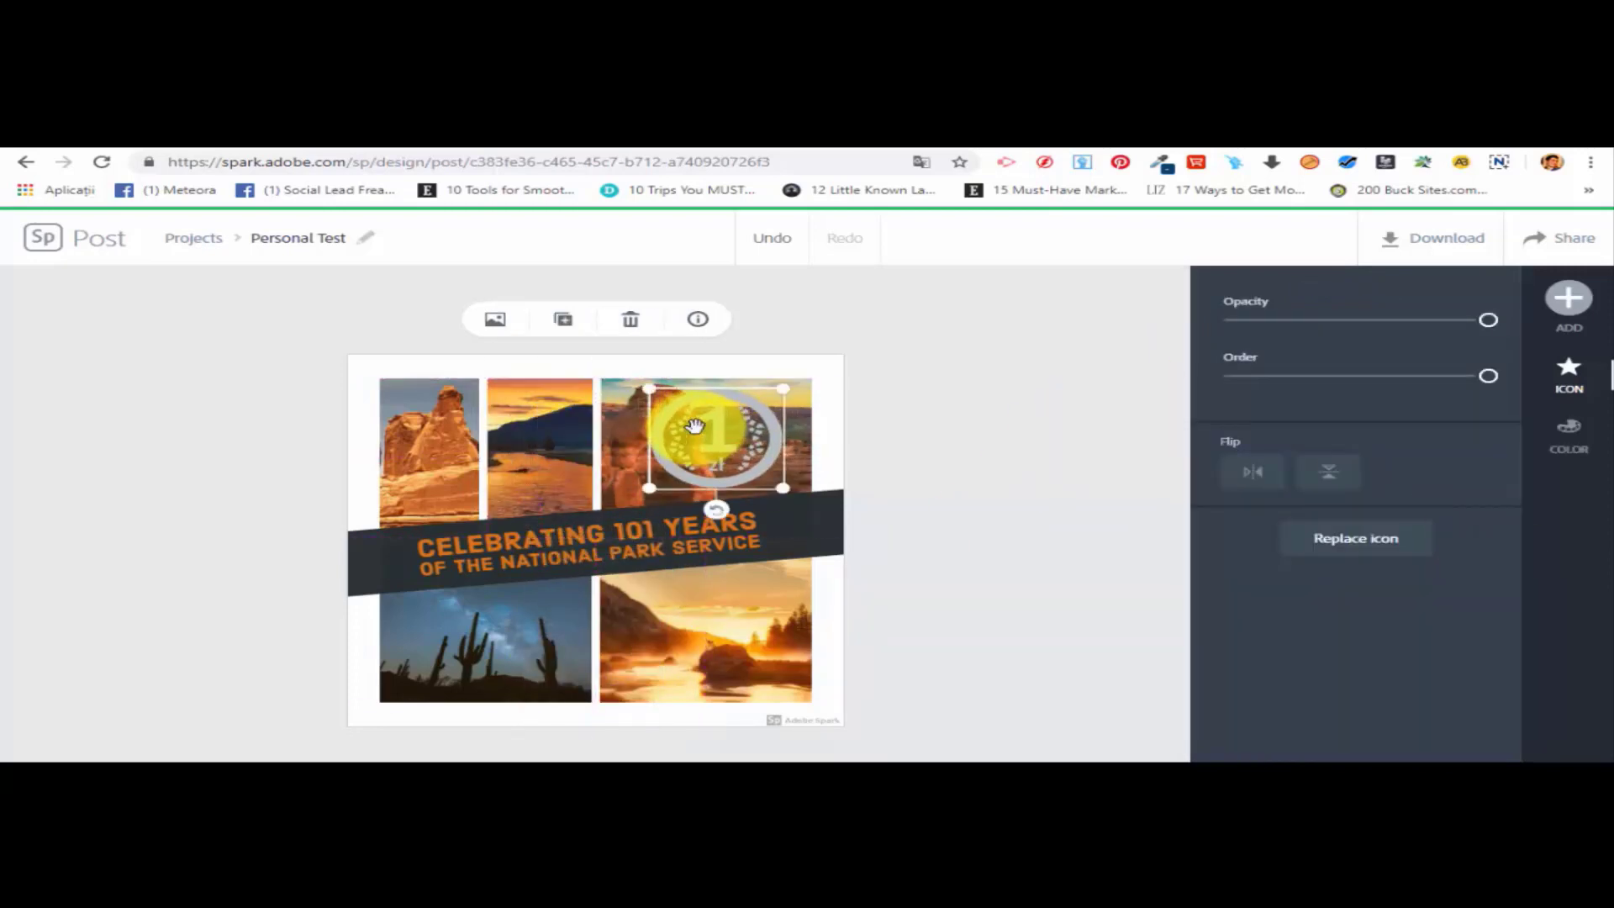
Delete the coin icon from the arch photo.
key(Delete)
click(752, 452)
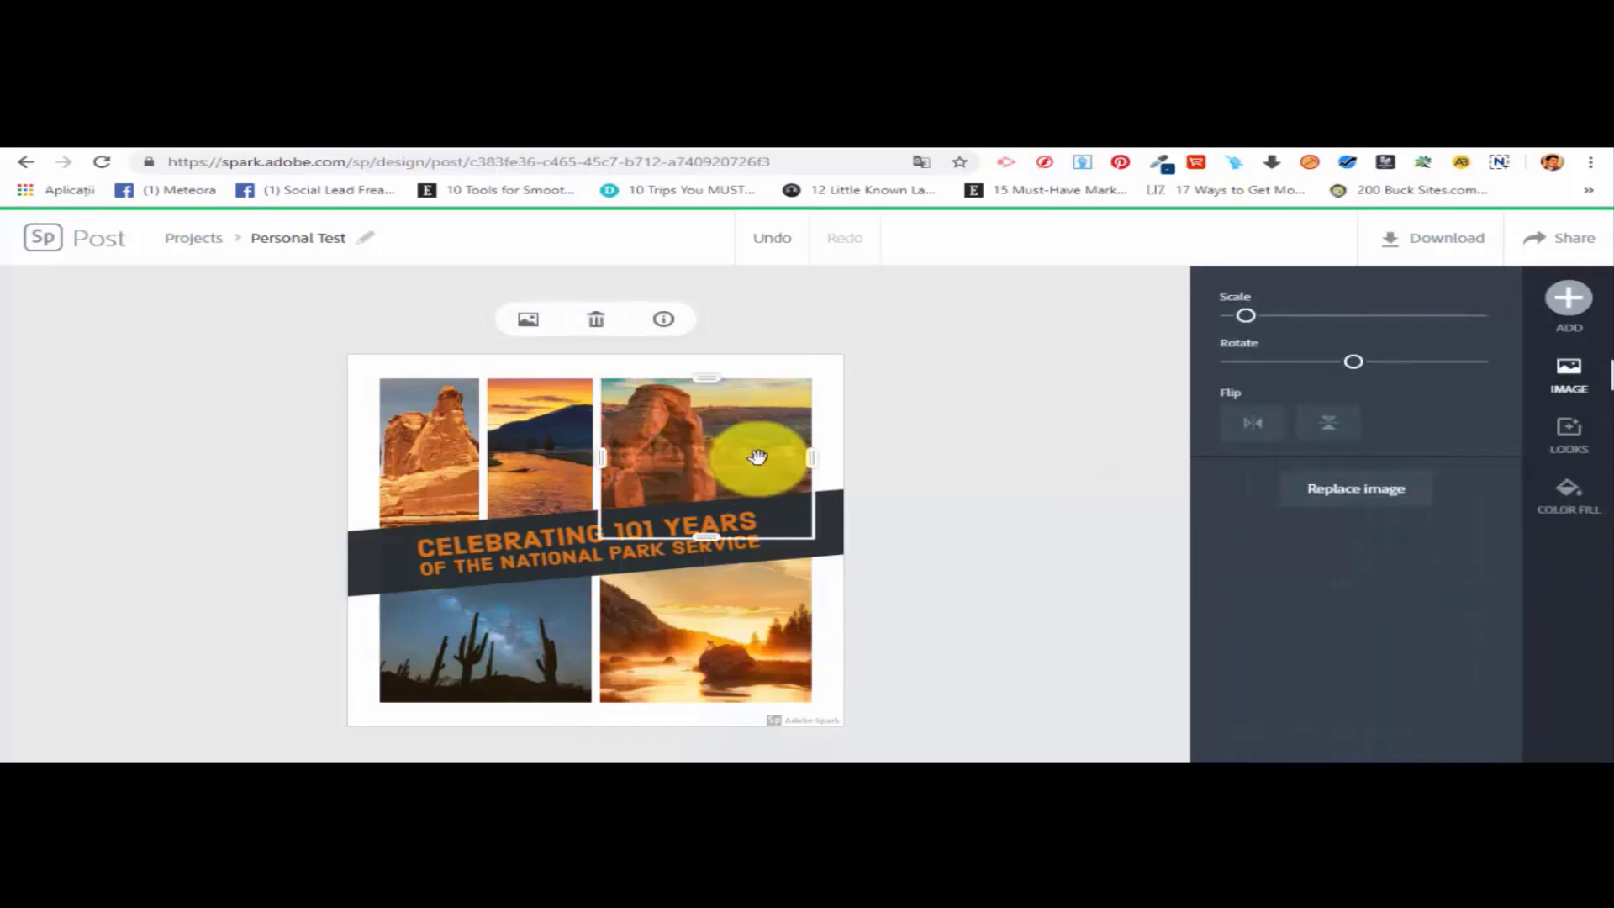
Change the collage layout to one large upper-right cell with five small cells along the left and bottom edges.
click(1092, 471)
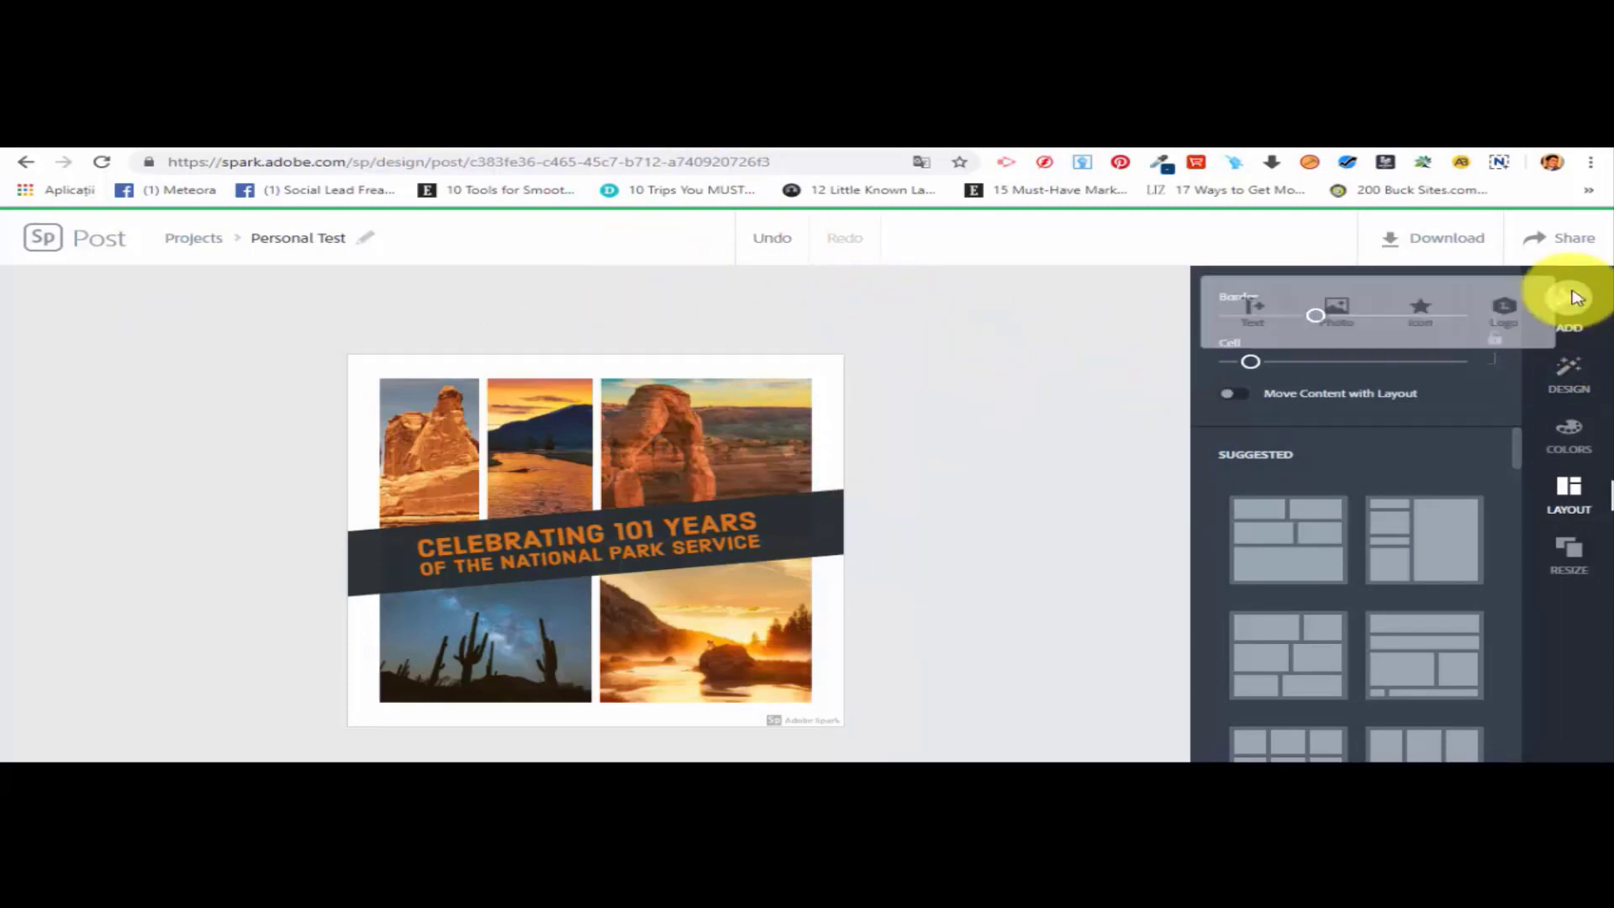
scroll(1391, 445, down, 3)
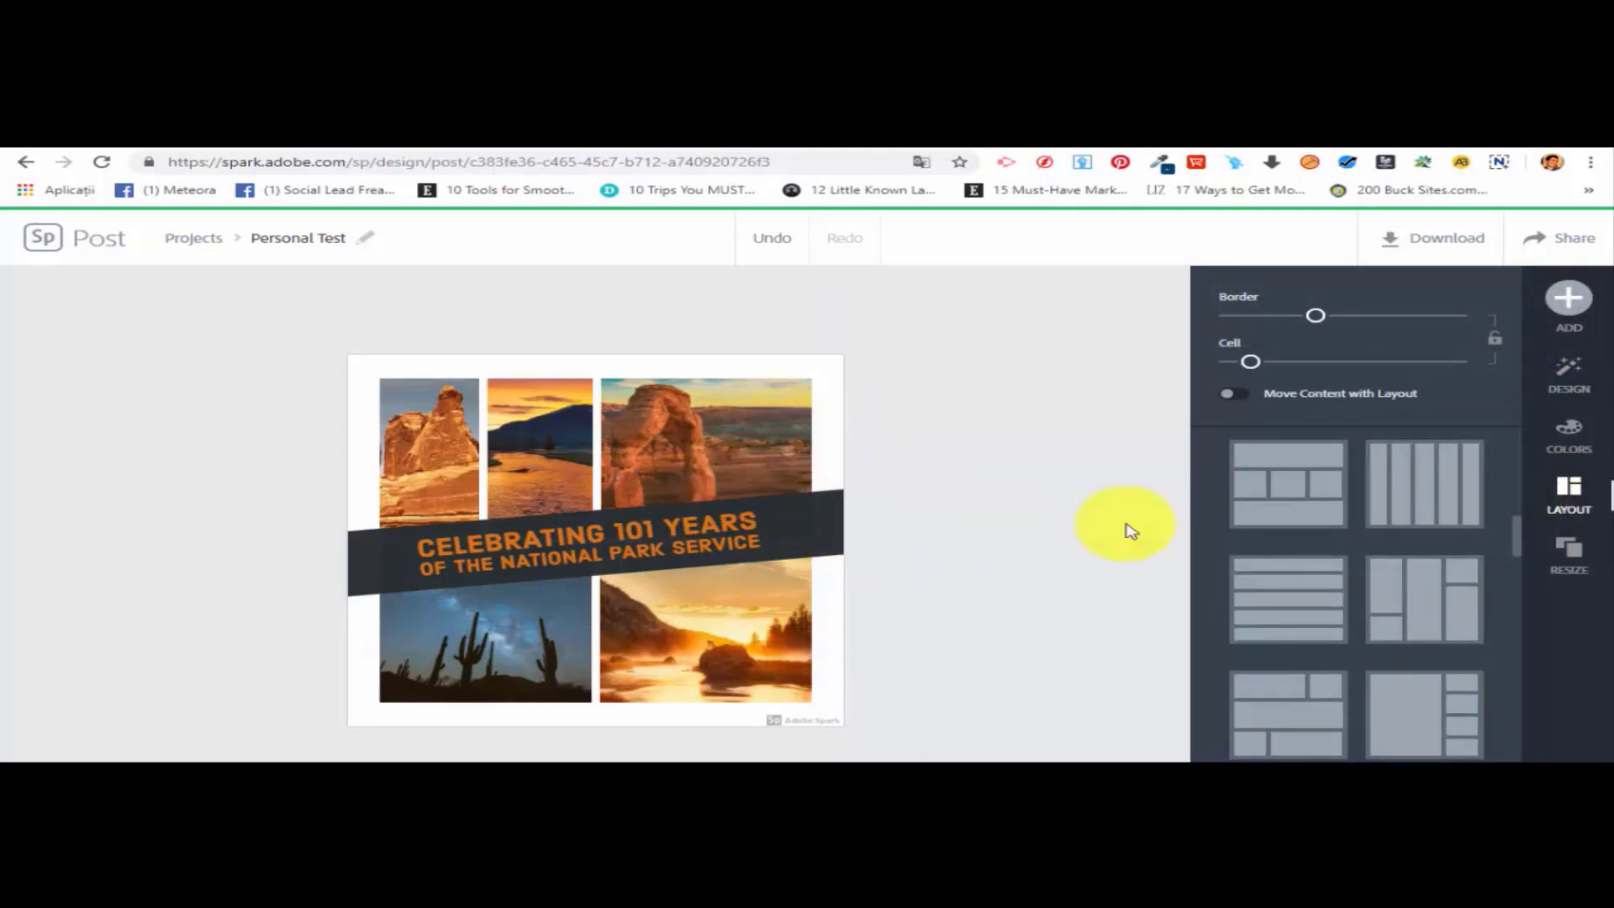
scroll(1452, 636, down, 5)
scroll(1368, 648, down, 3)
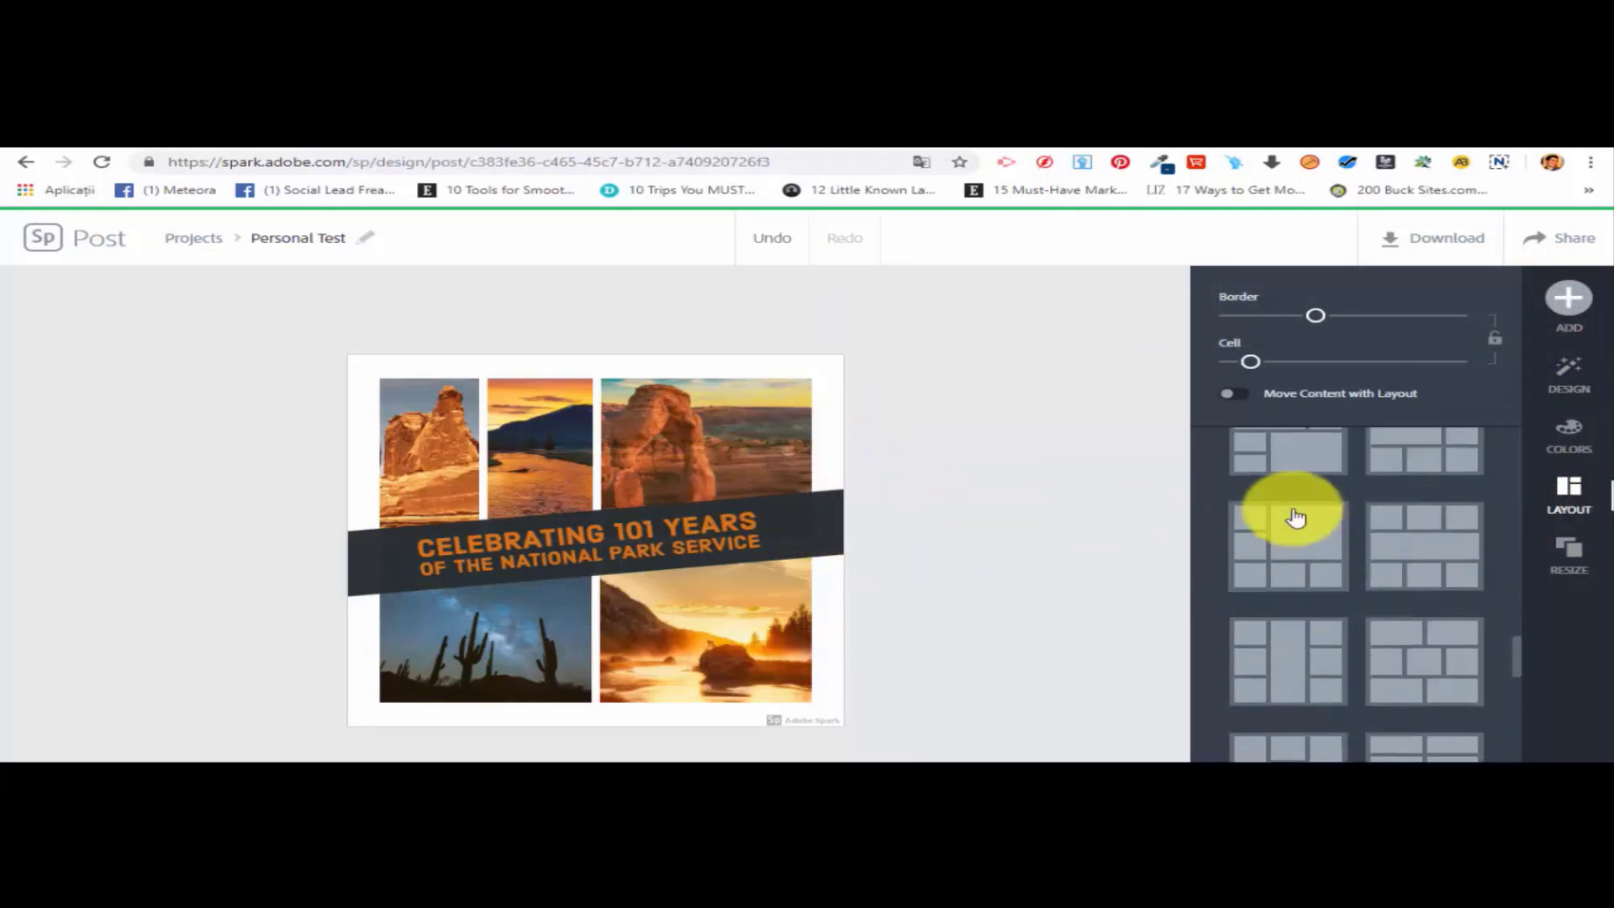
click(1286, 532)
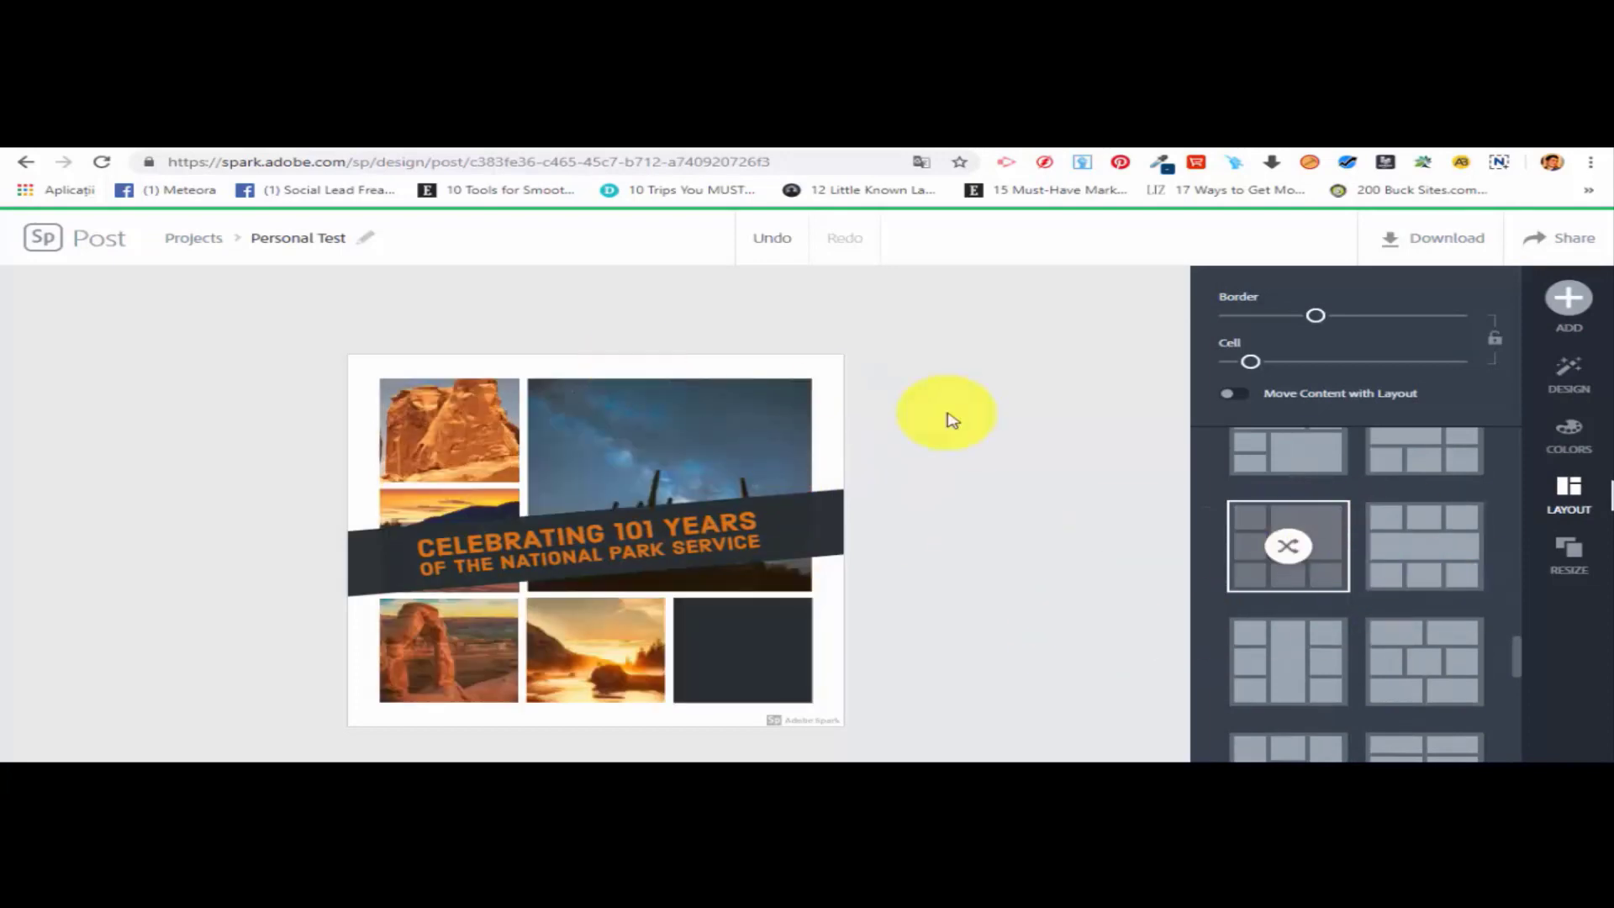
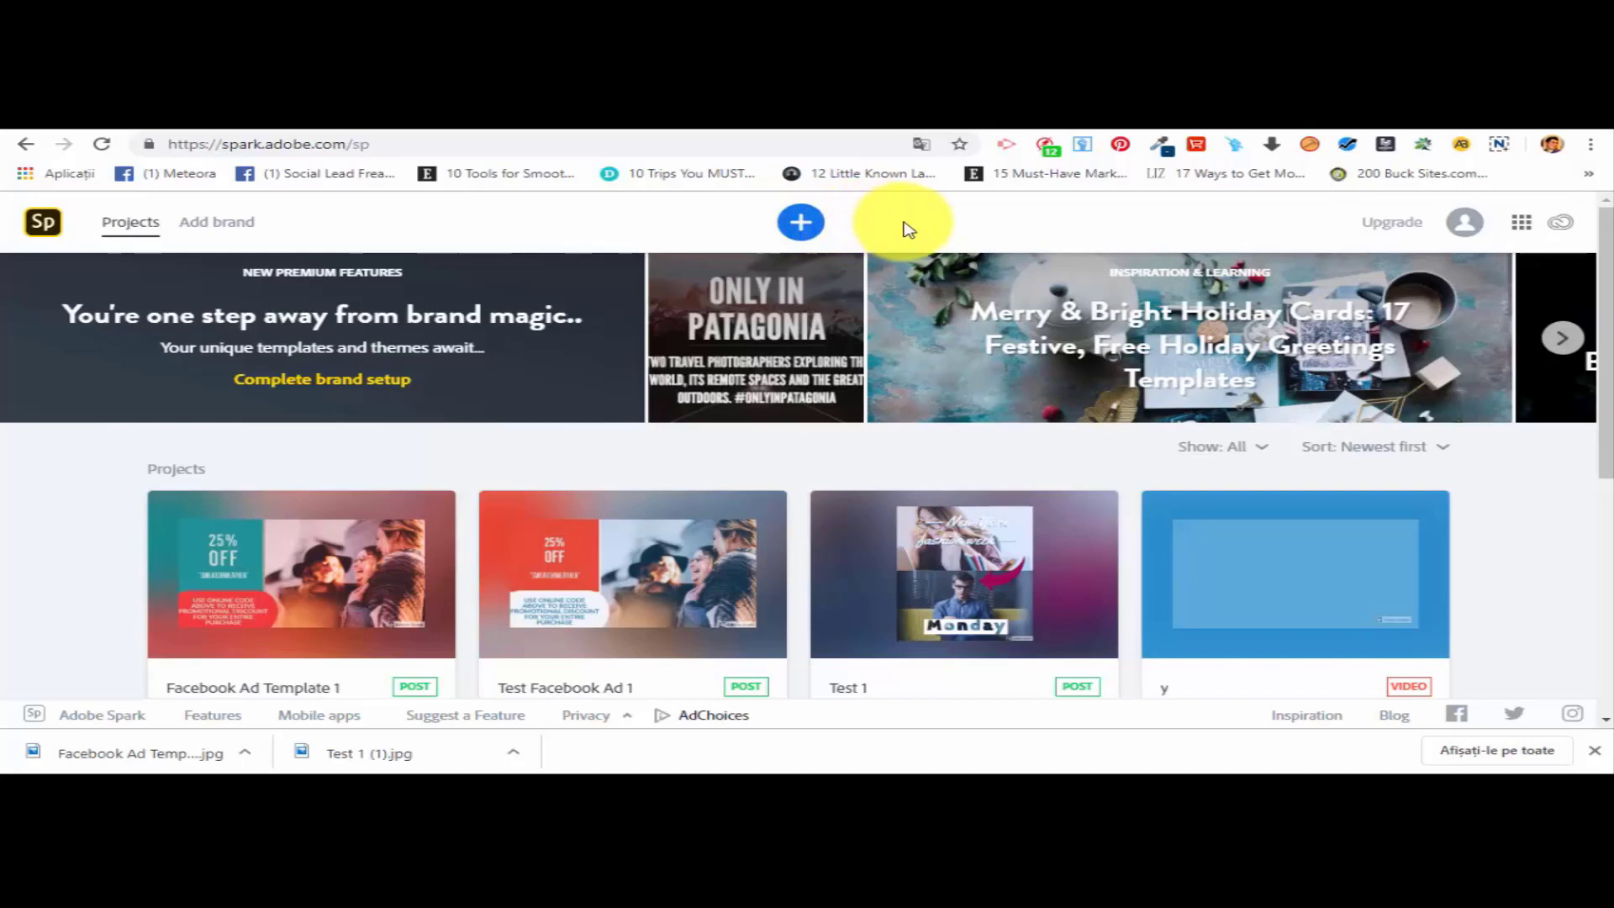
Create a new graphic project from the Flyer template in the For print section.
click(800, 222)
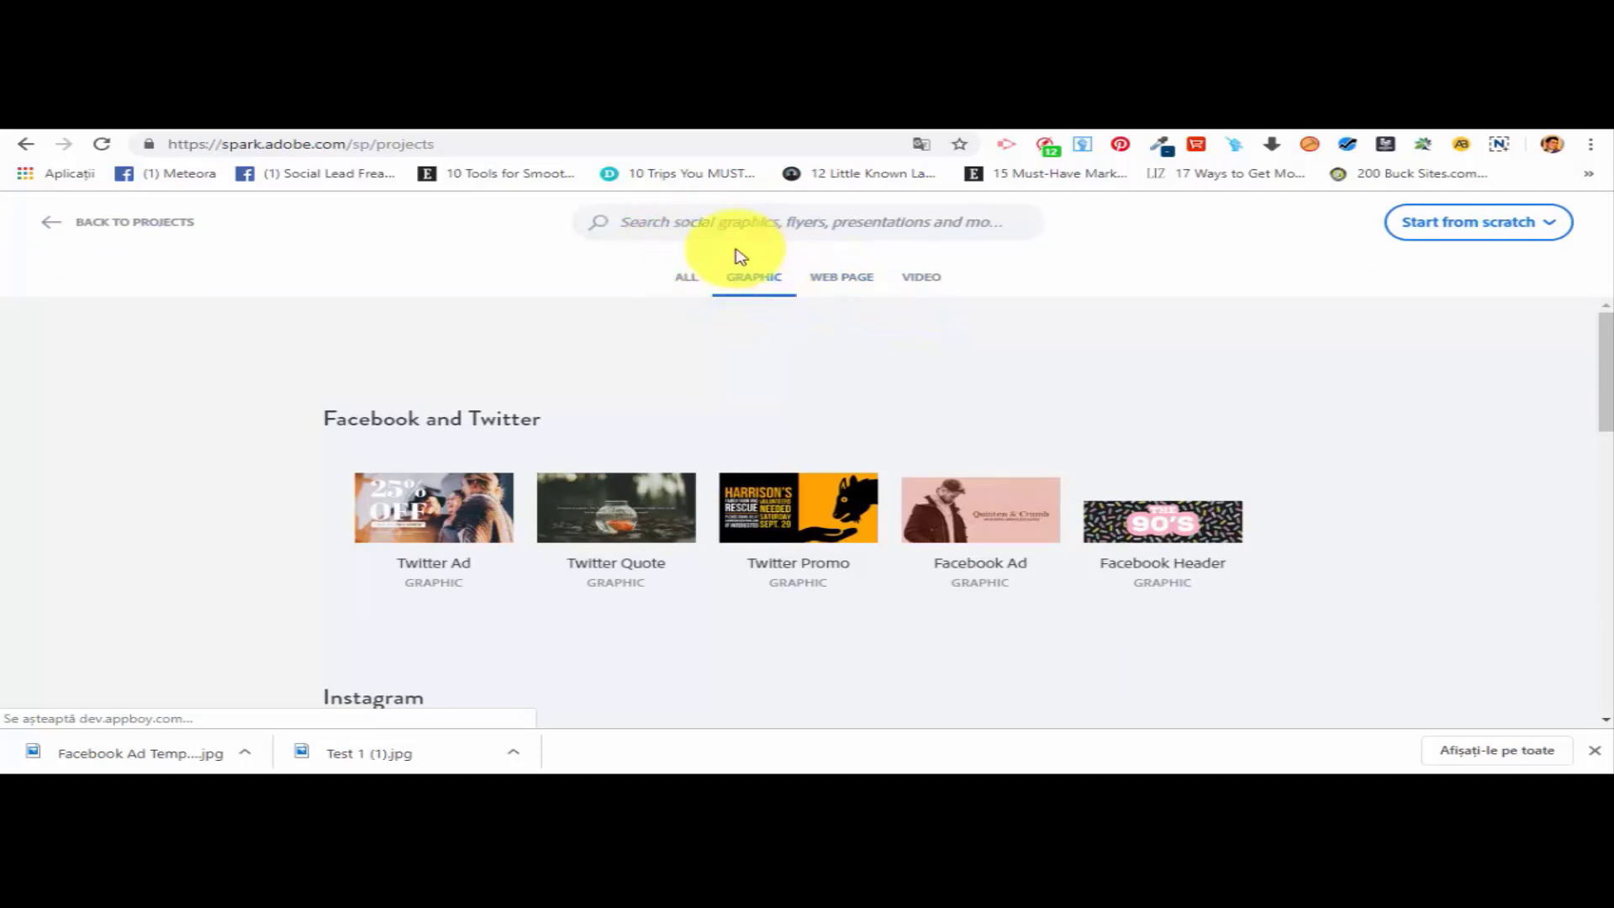
click(754, 282)
scroll(760, 328, down, 5)
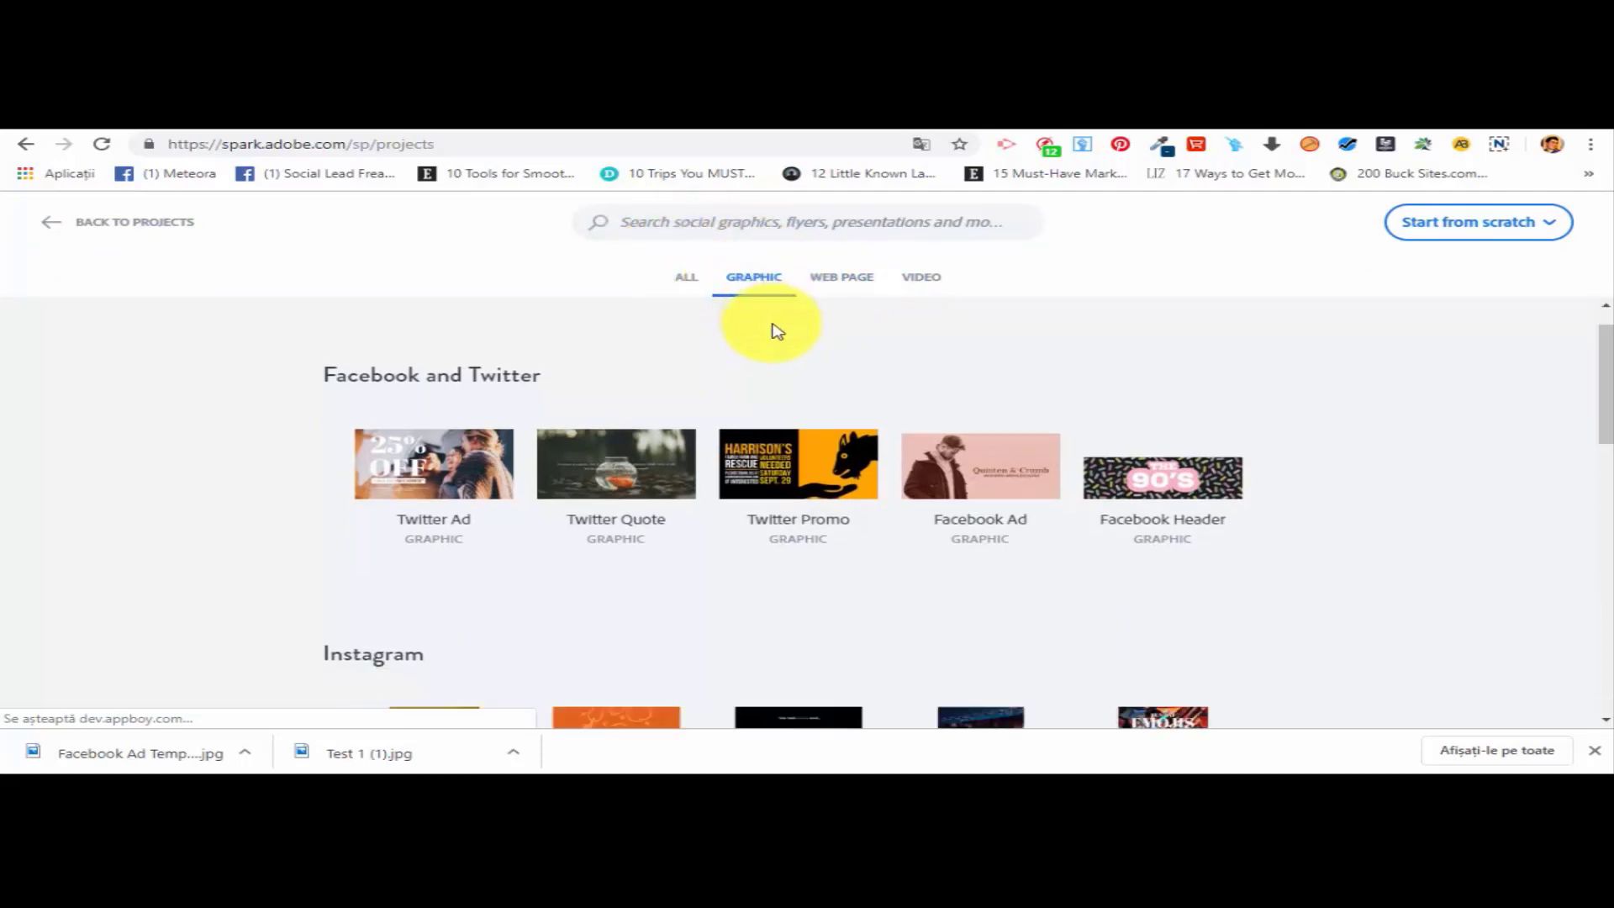
scroll(750, 349, down, 4)
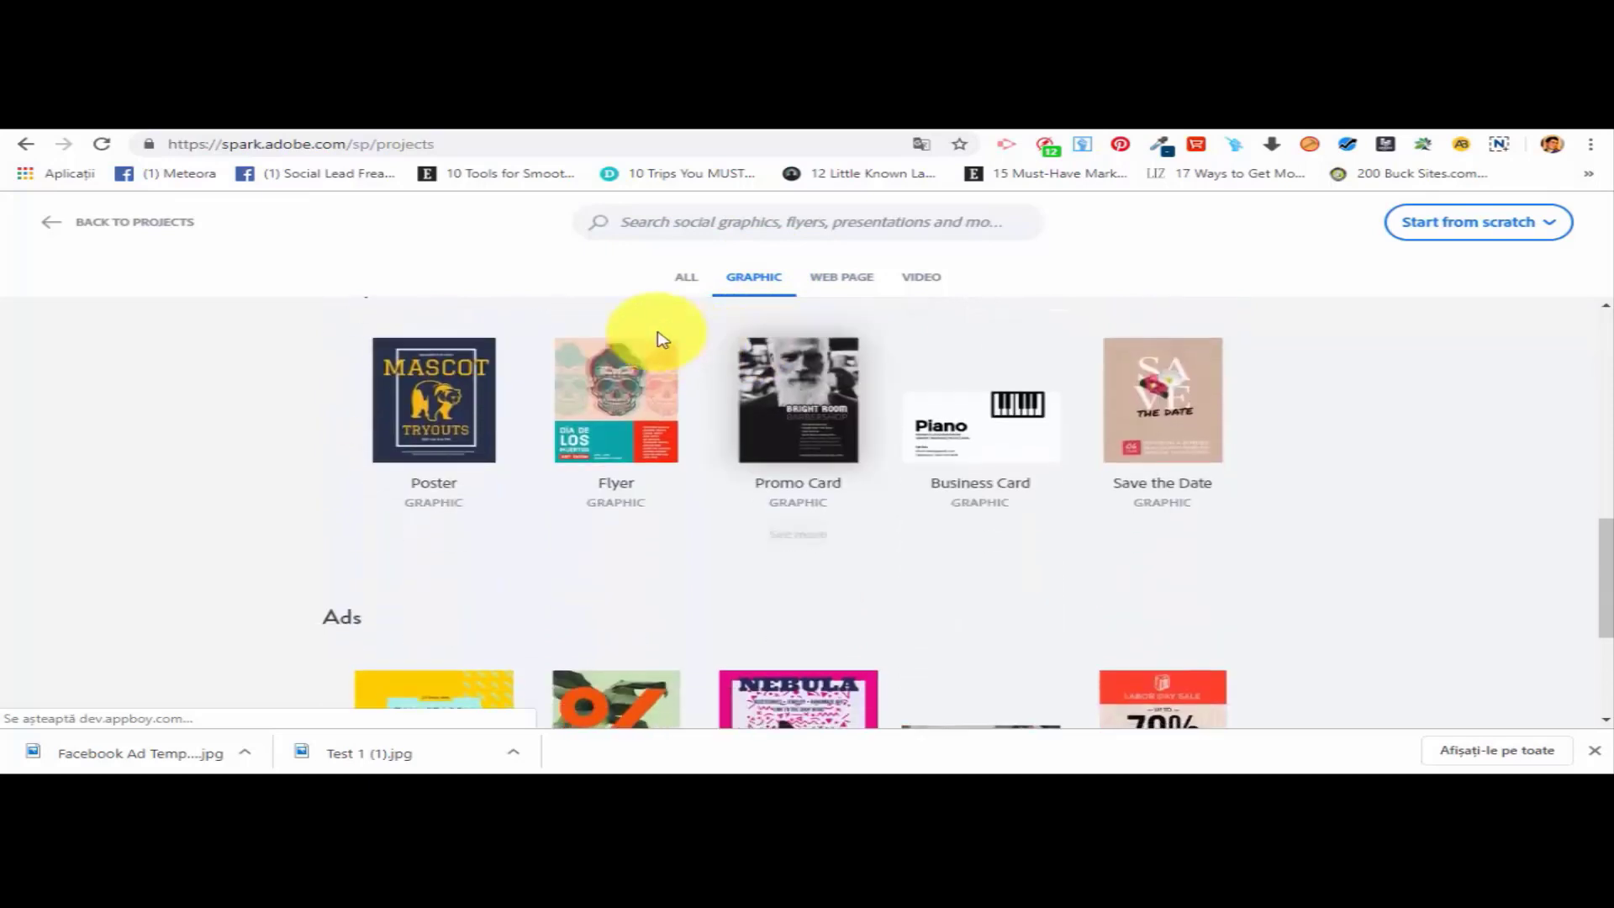
scroll(659, 335, up, 1)
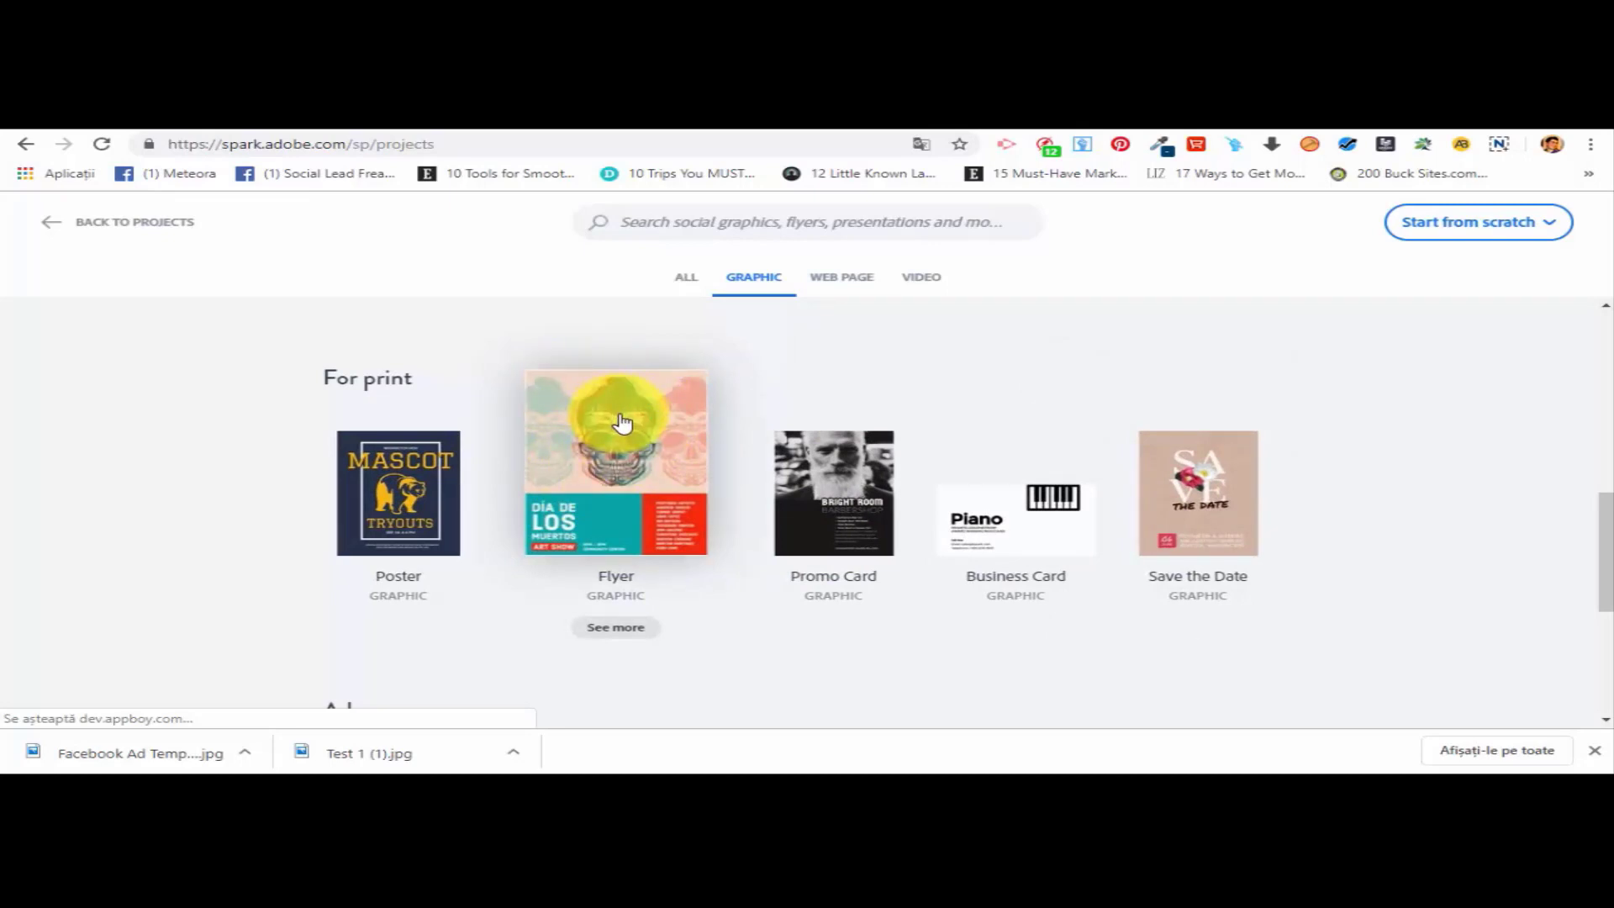
click(620, 423)
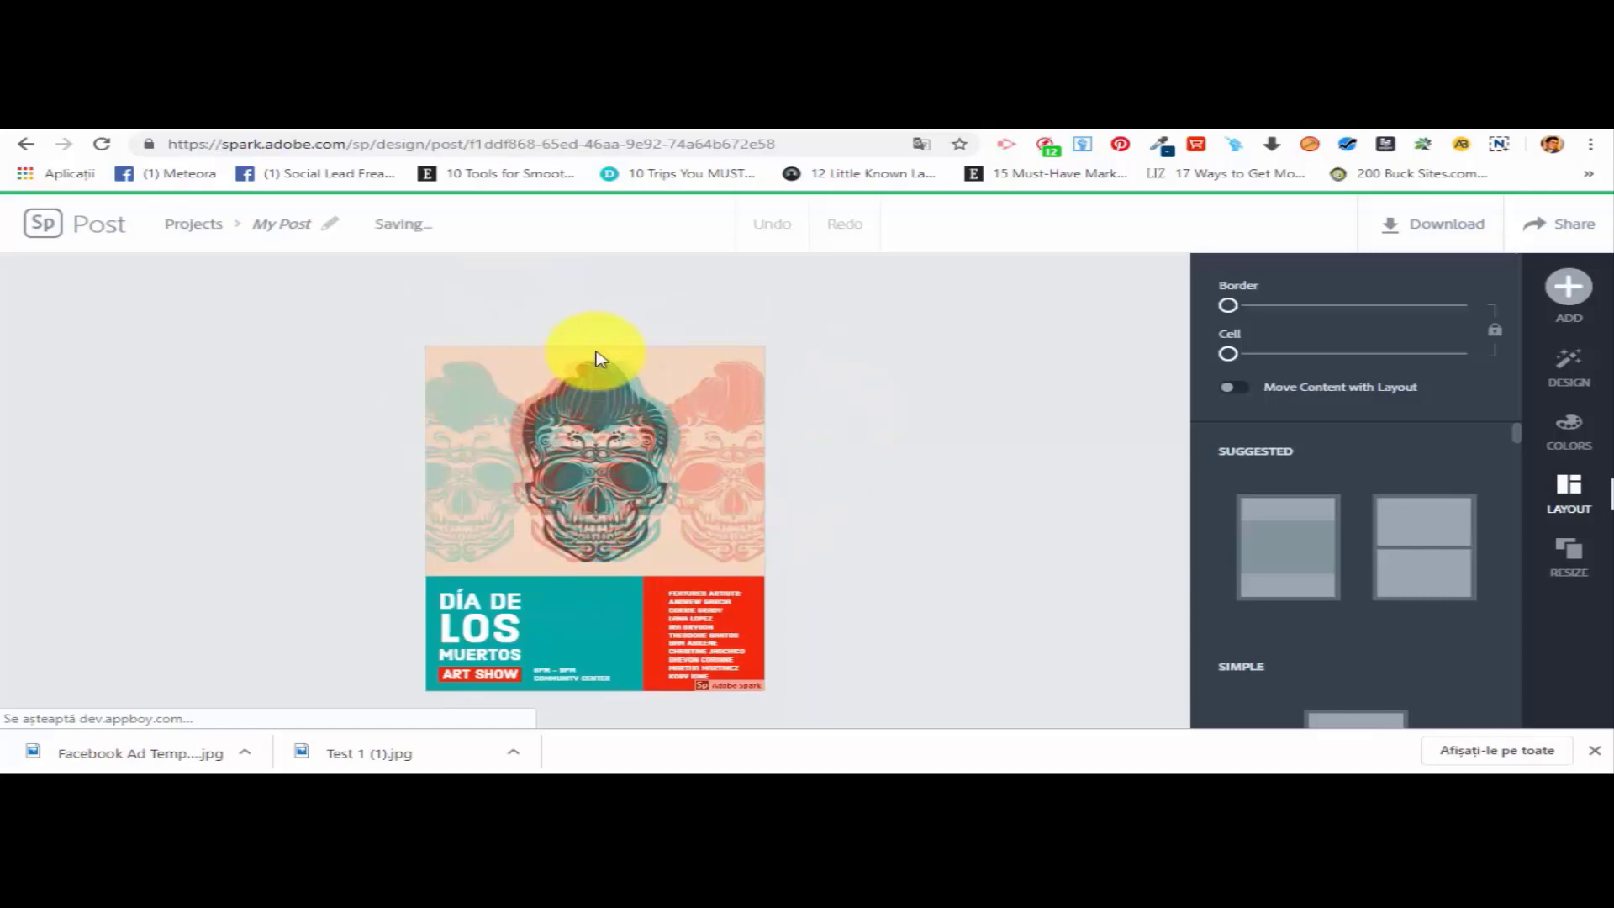
Rename the flyer project as "Flyer Test 1".
click(303, 225)
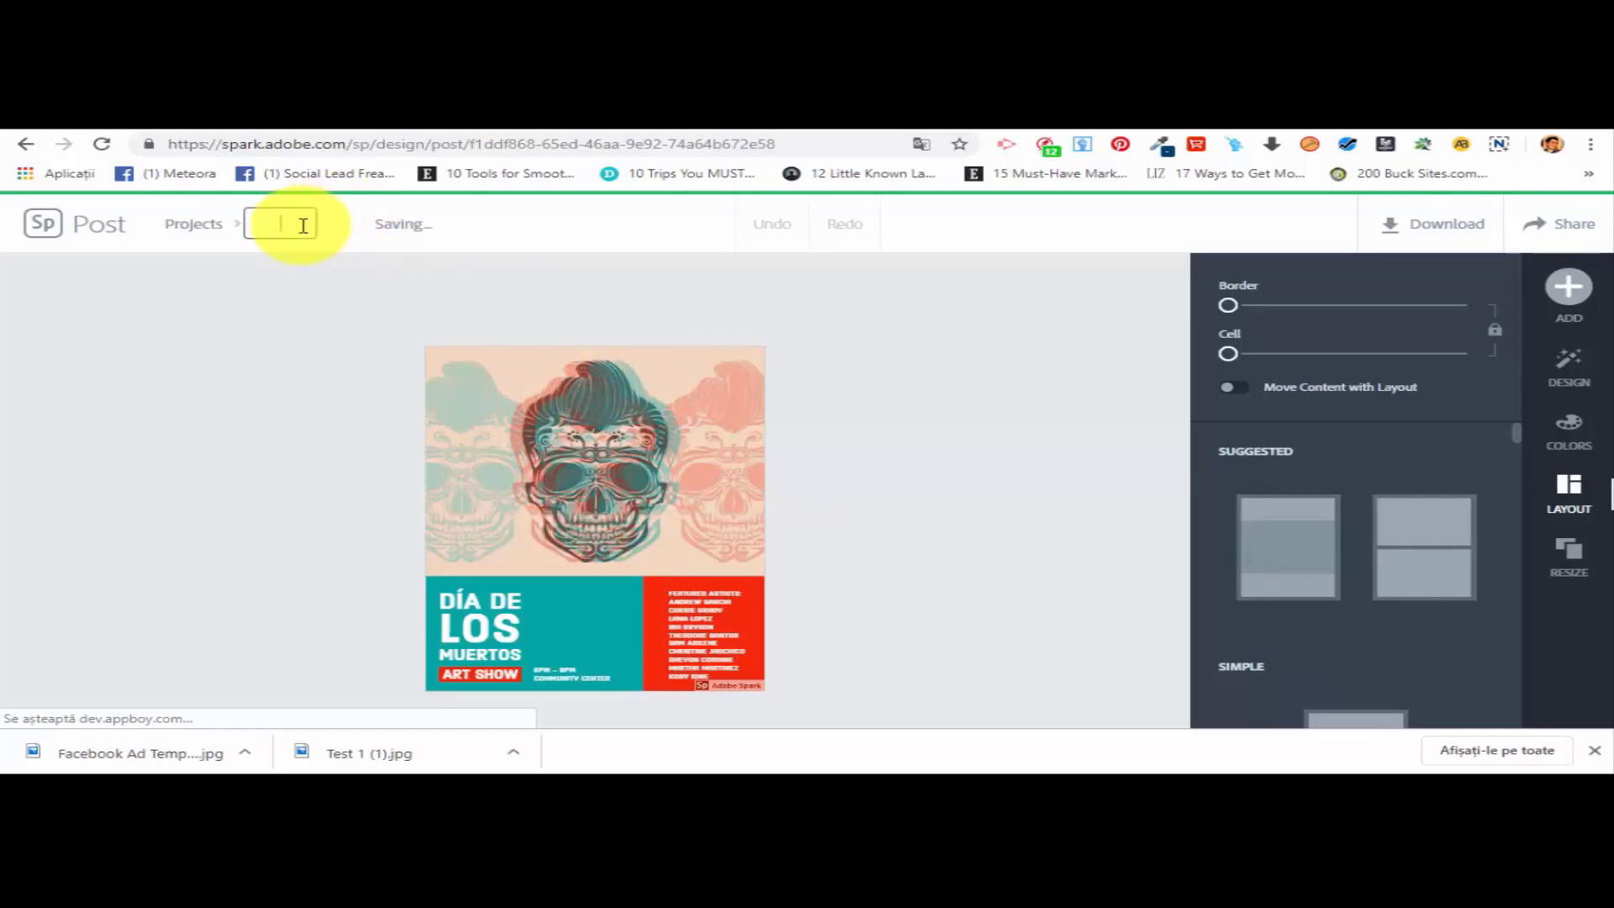
text(Flyer Test 1)
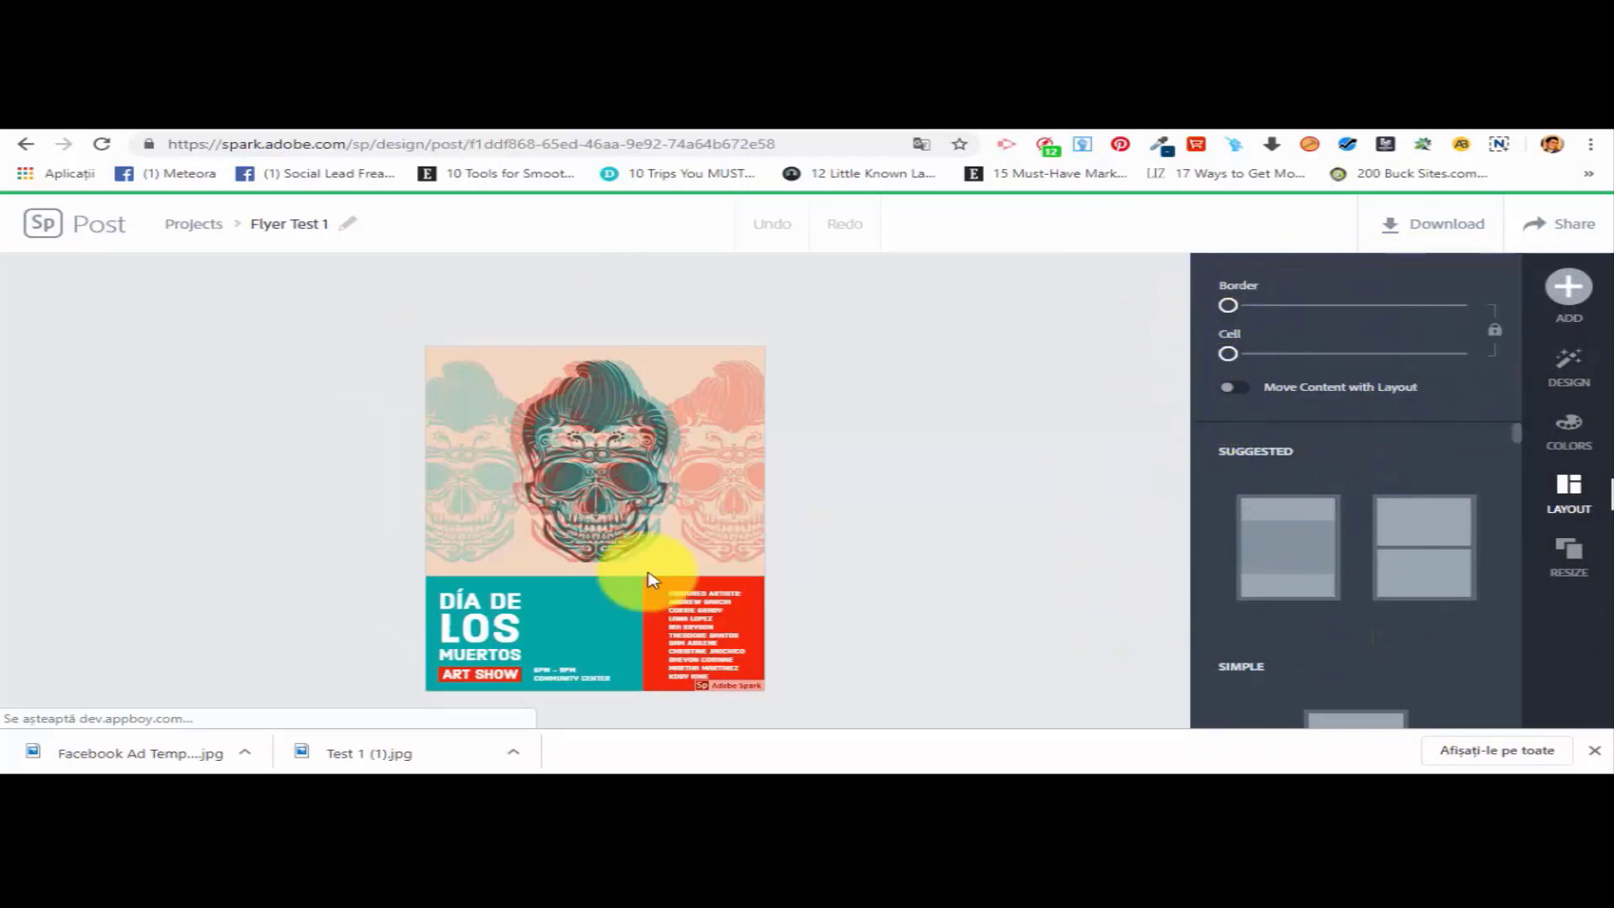
Select the flyer's skull image and its text blocks in turn to examine their editing options, then clear the selection.
click(665, 414)
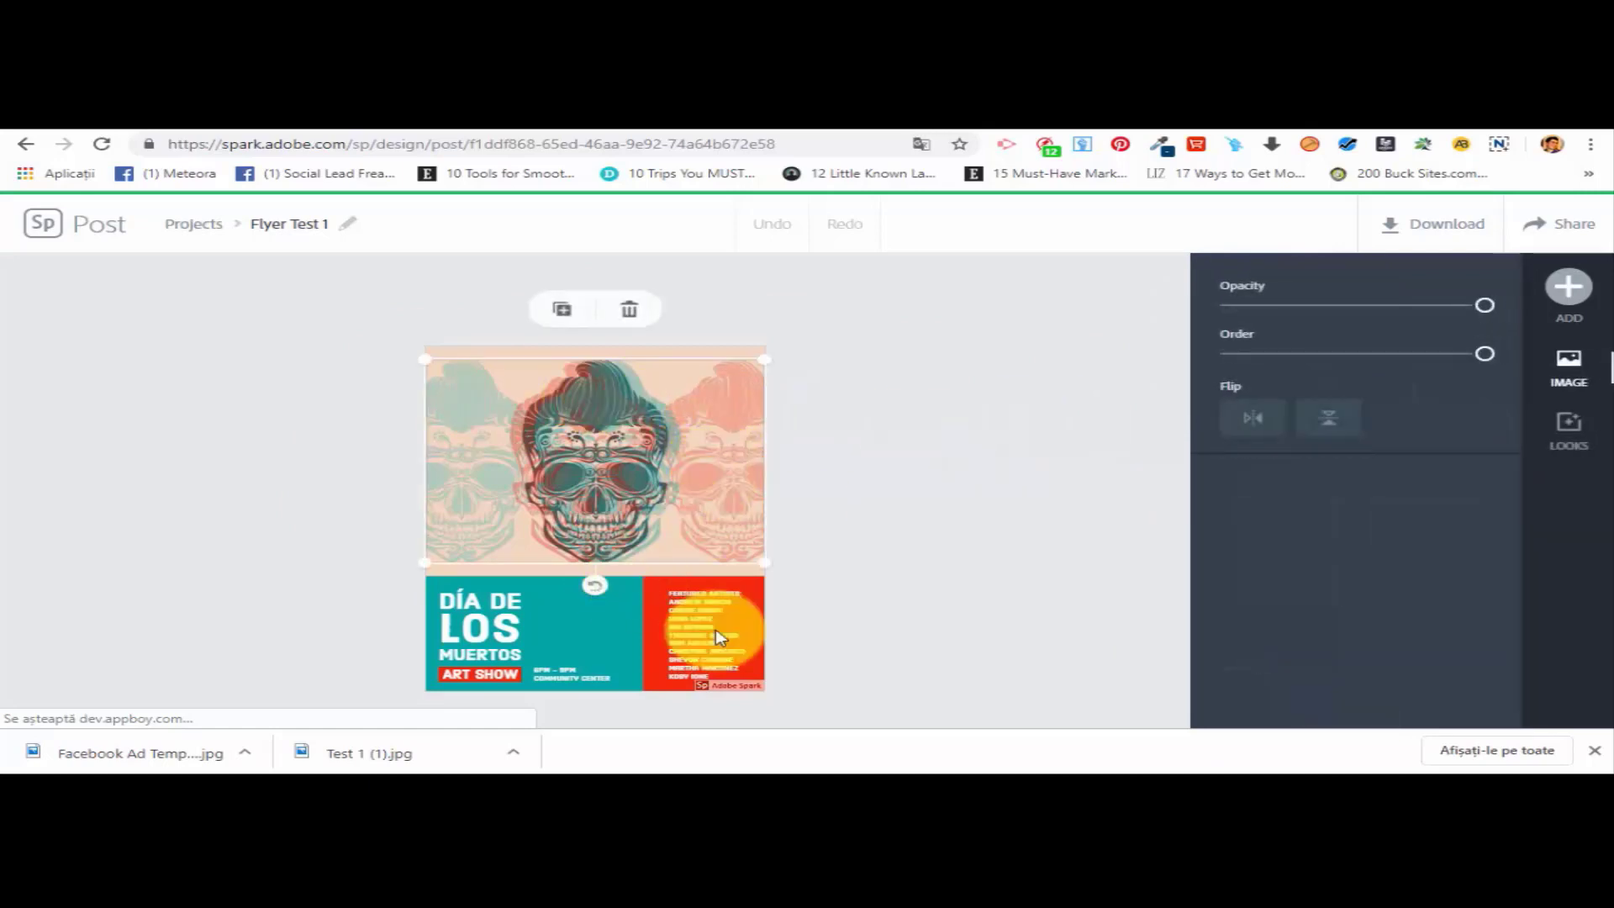
click(547, 619)
click(687, 646)
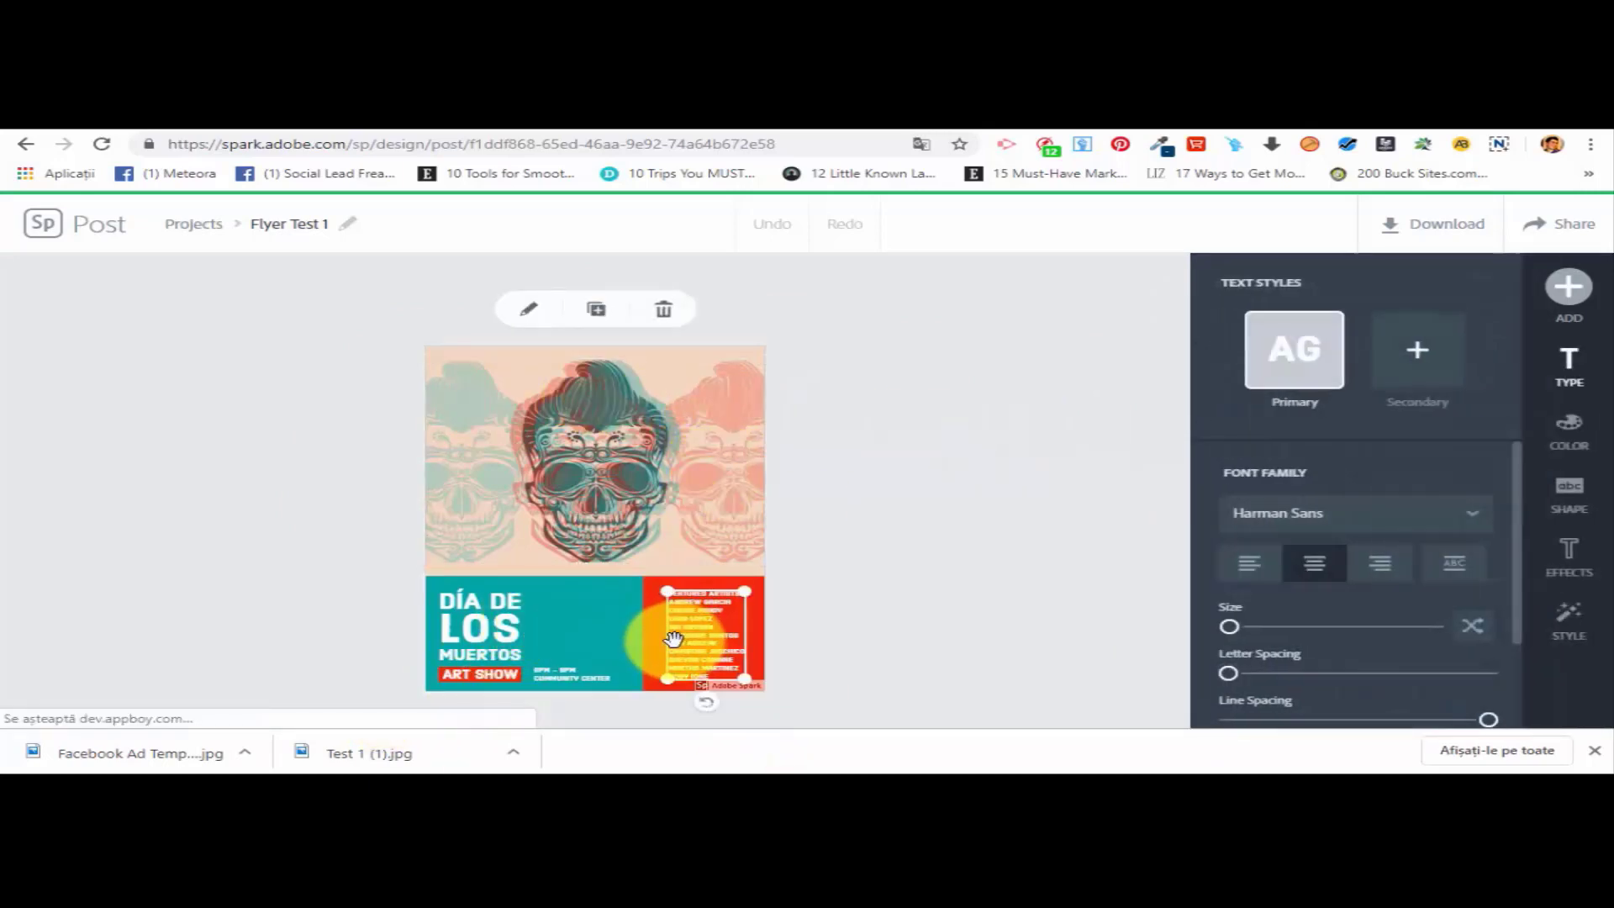
click(576, 630)
click(645, 441)
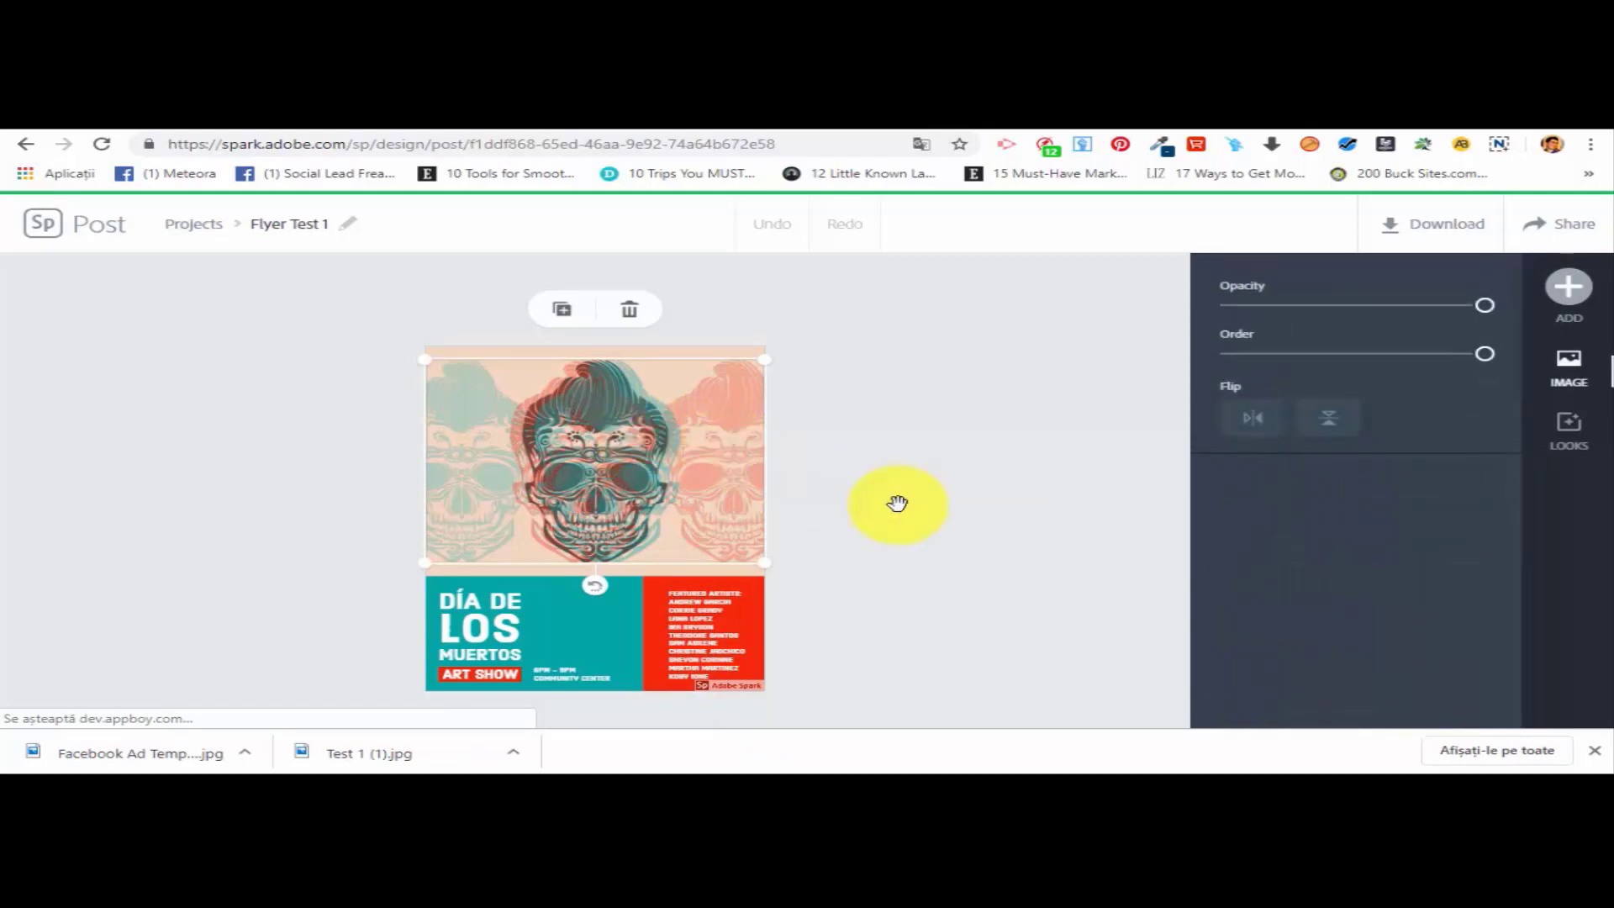
click(975, 562)
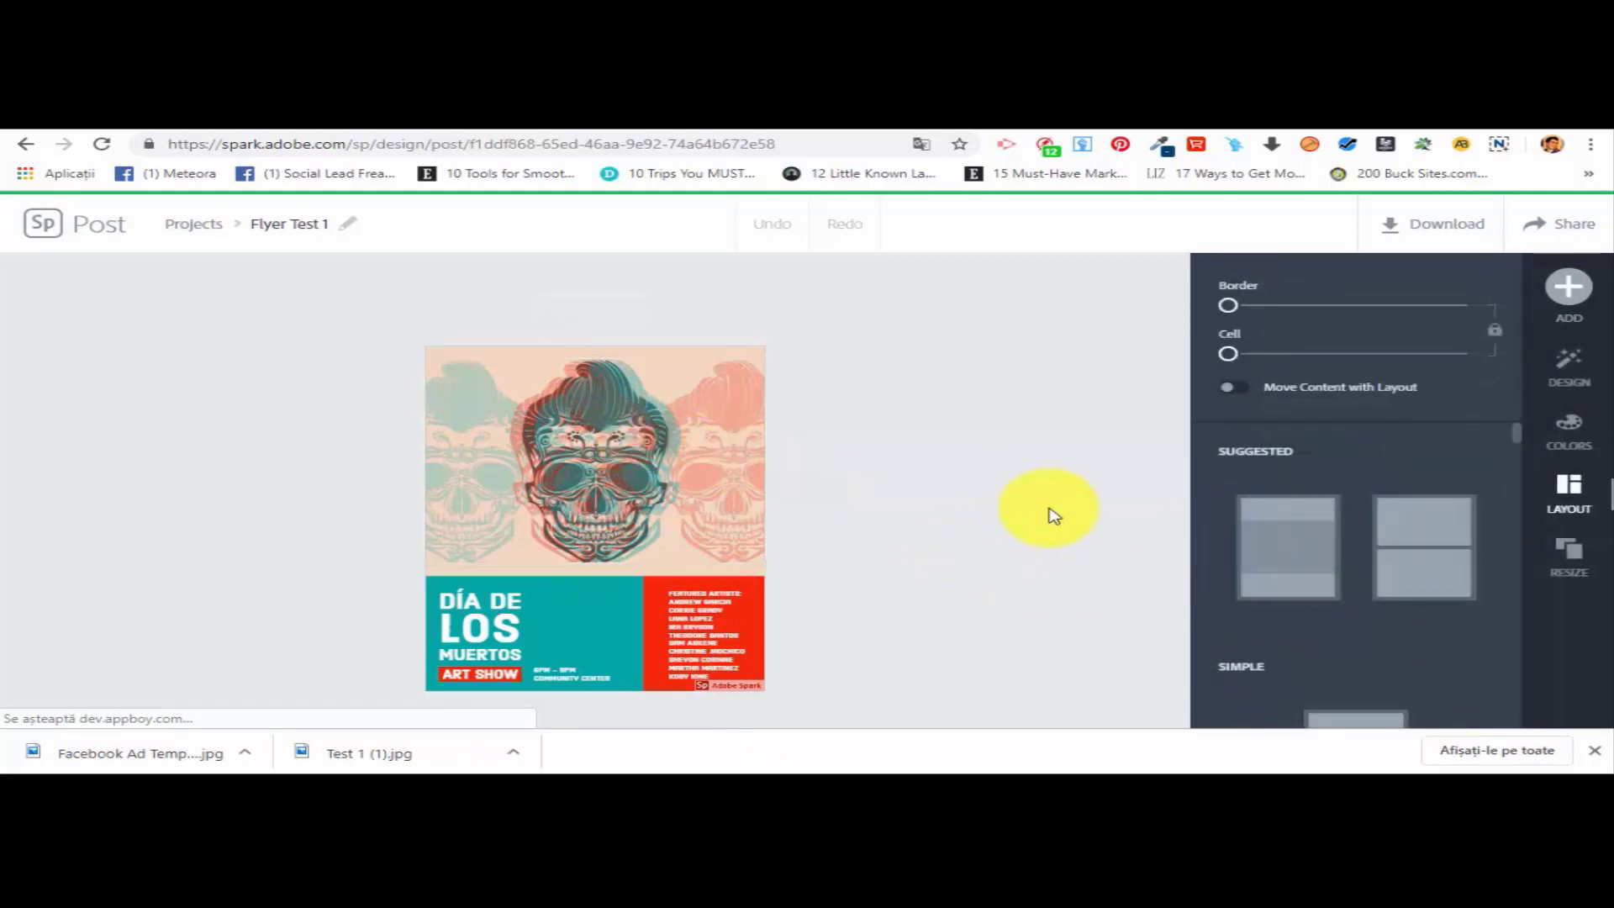
Apply the dark "Last Days of Summer" design variation with the pink band to the flyer.
click(1569, 368)
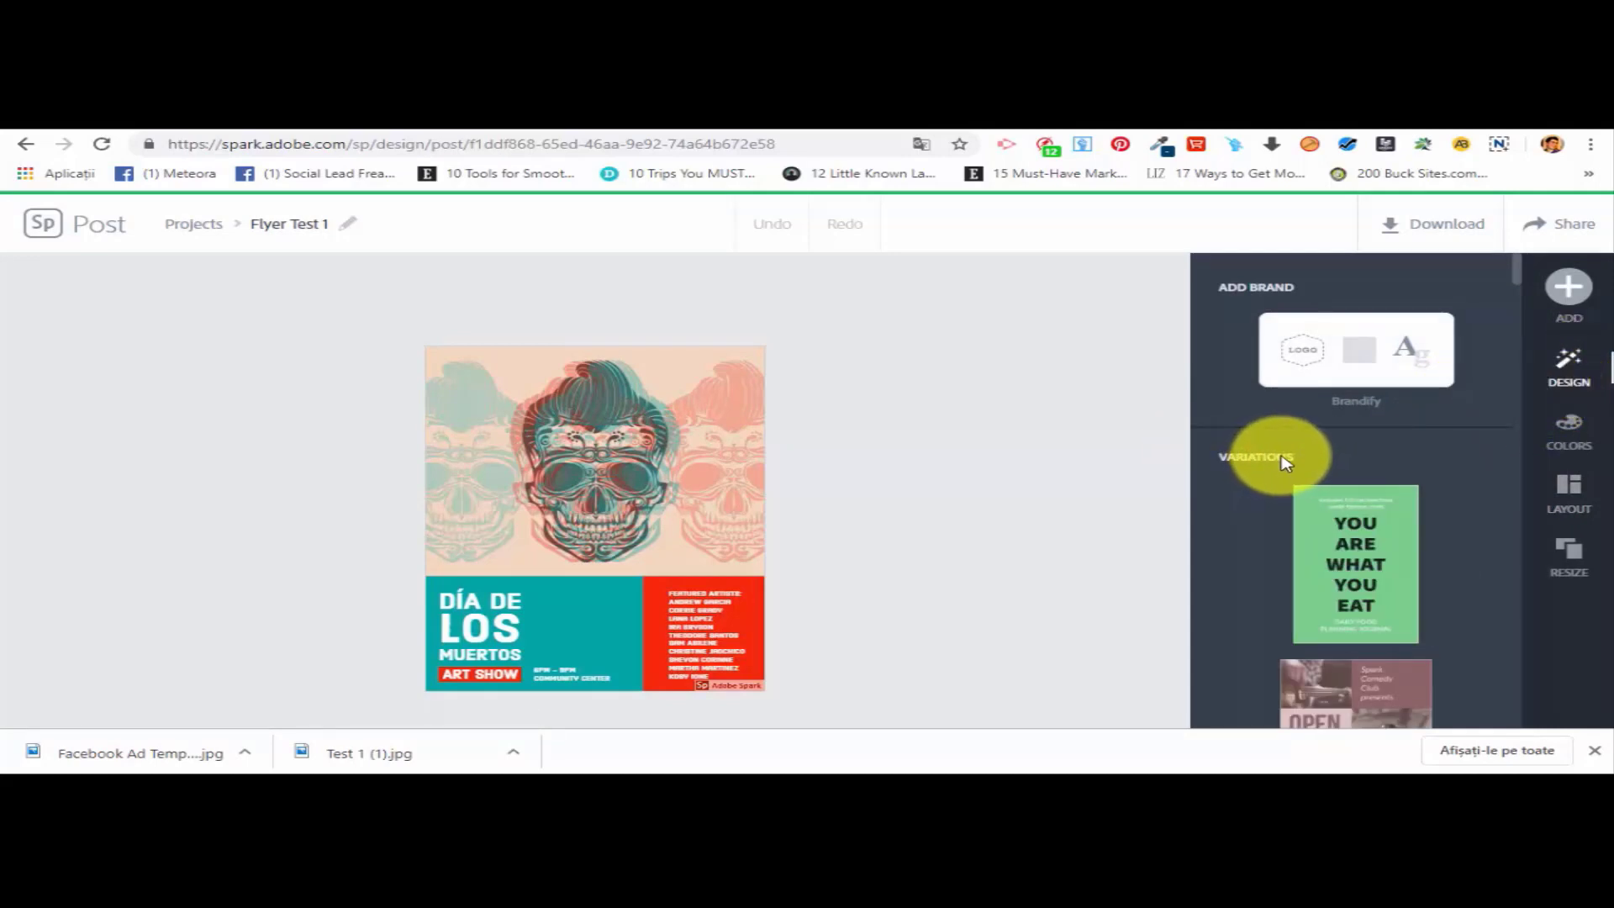
scroll(1340, 460, down, 2)
scroll(1364, 462, down, 6)
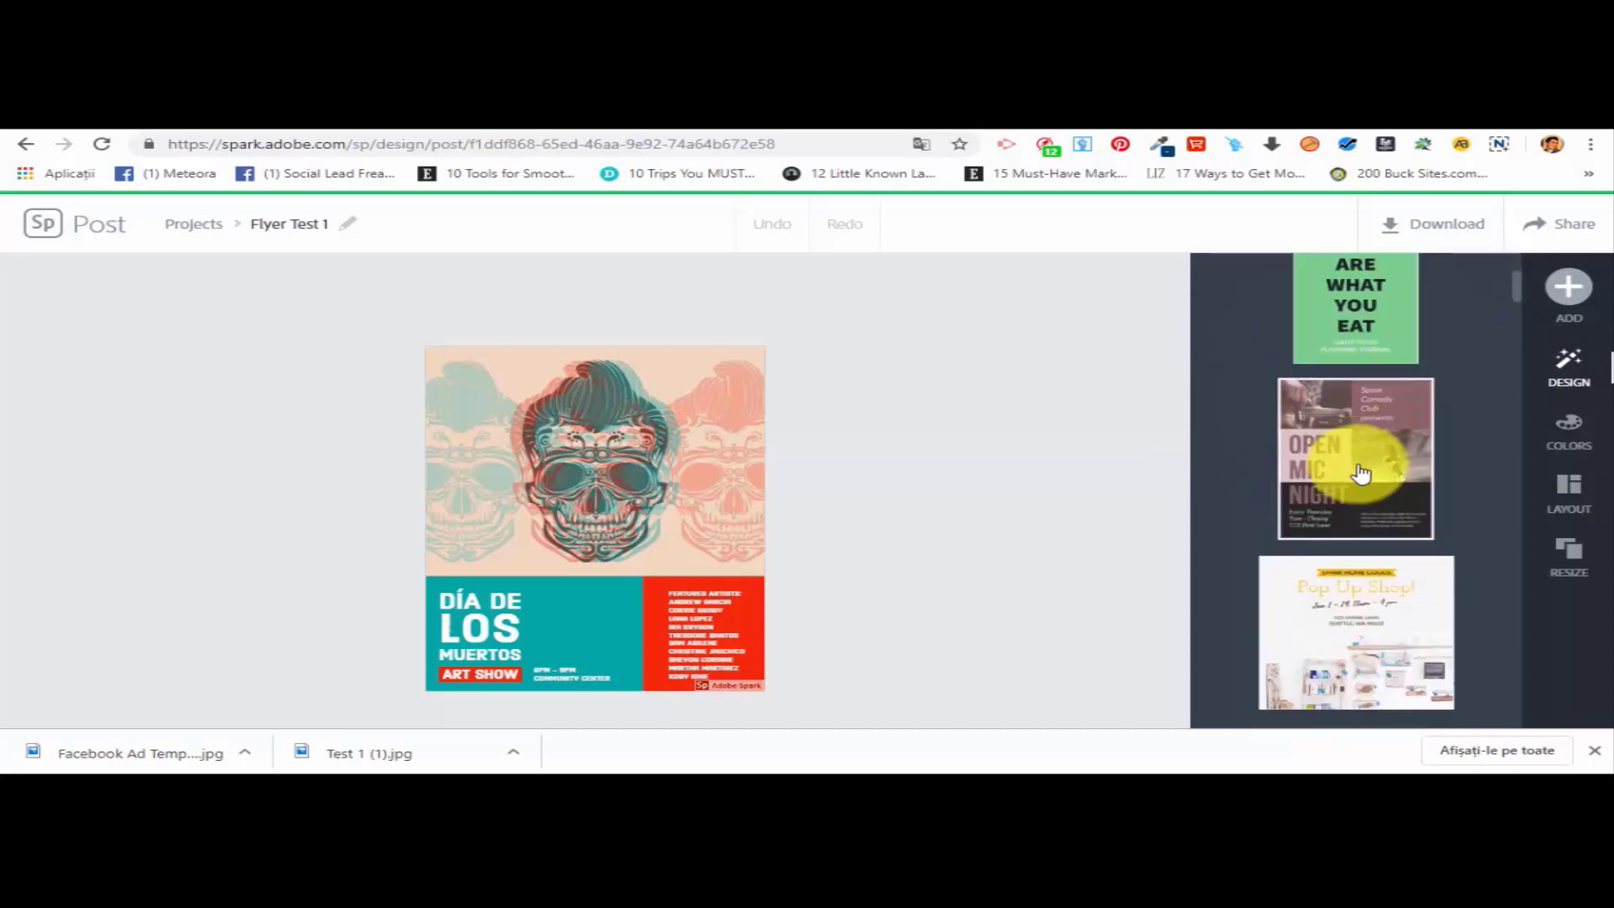
scroll(1361, 467, down, 8)
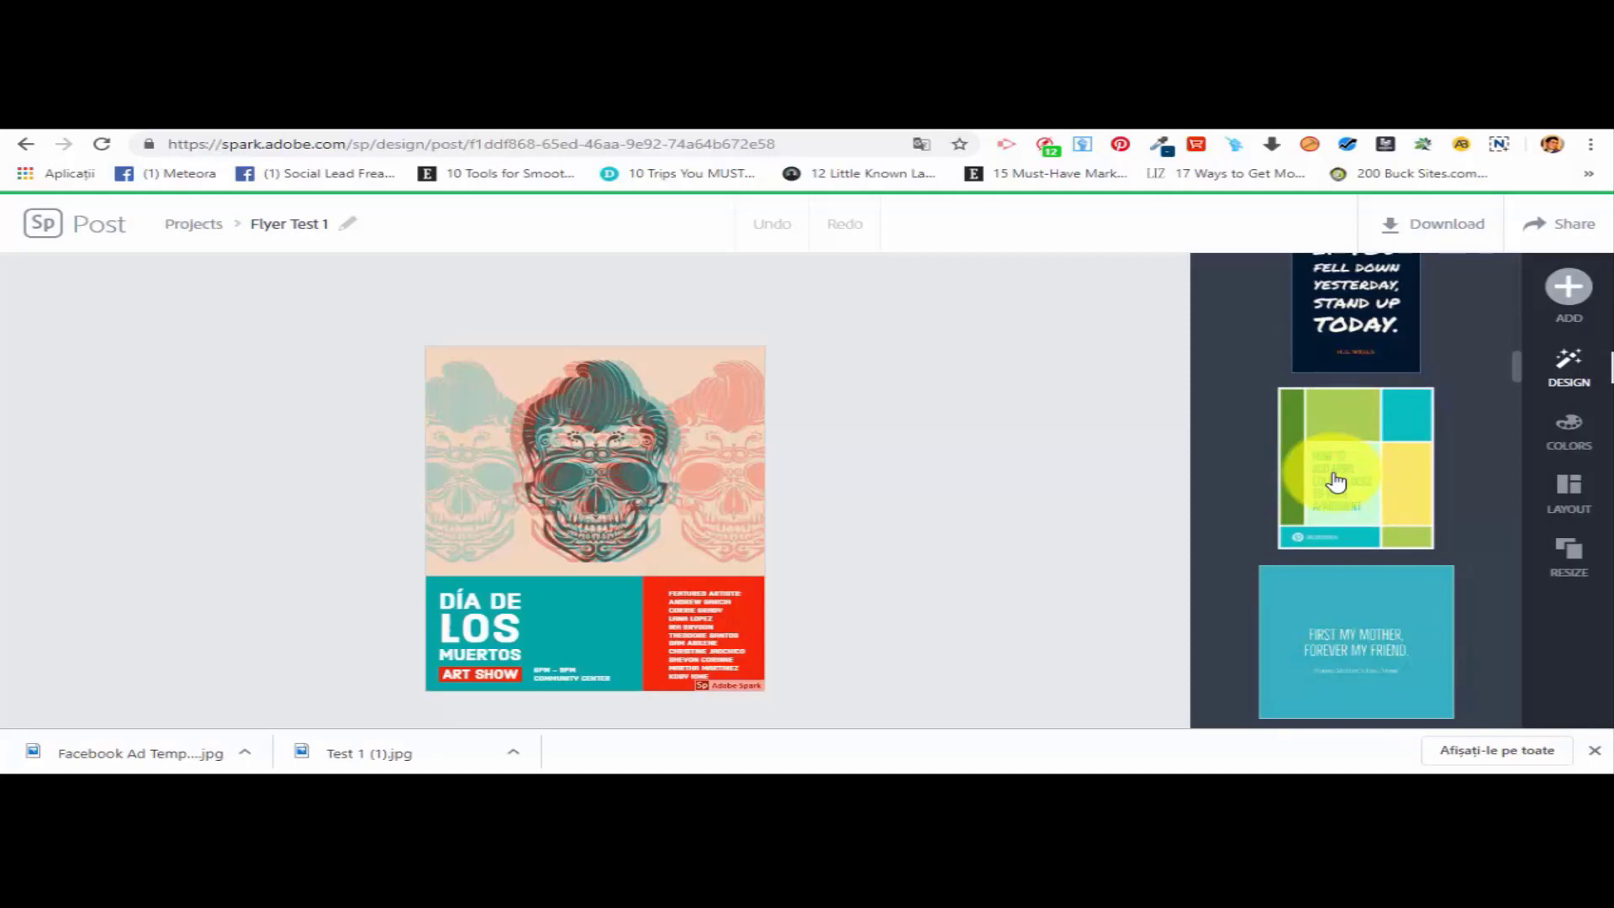
scroll(1334, 479, down, 3)
scroll(1424, 539, down, 4)
scroll(1418, 536, down, 9)
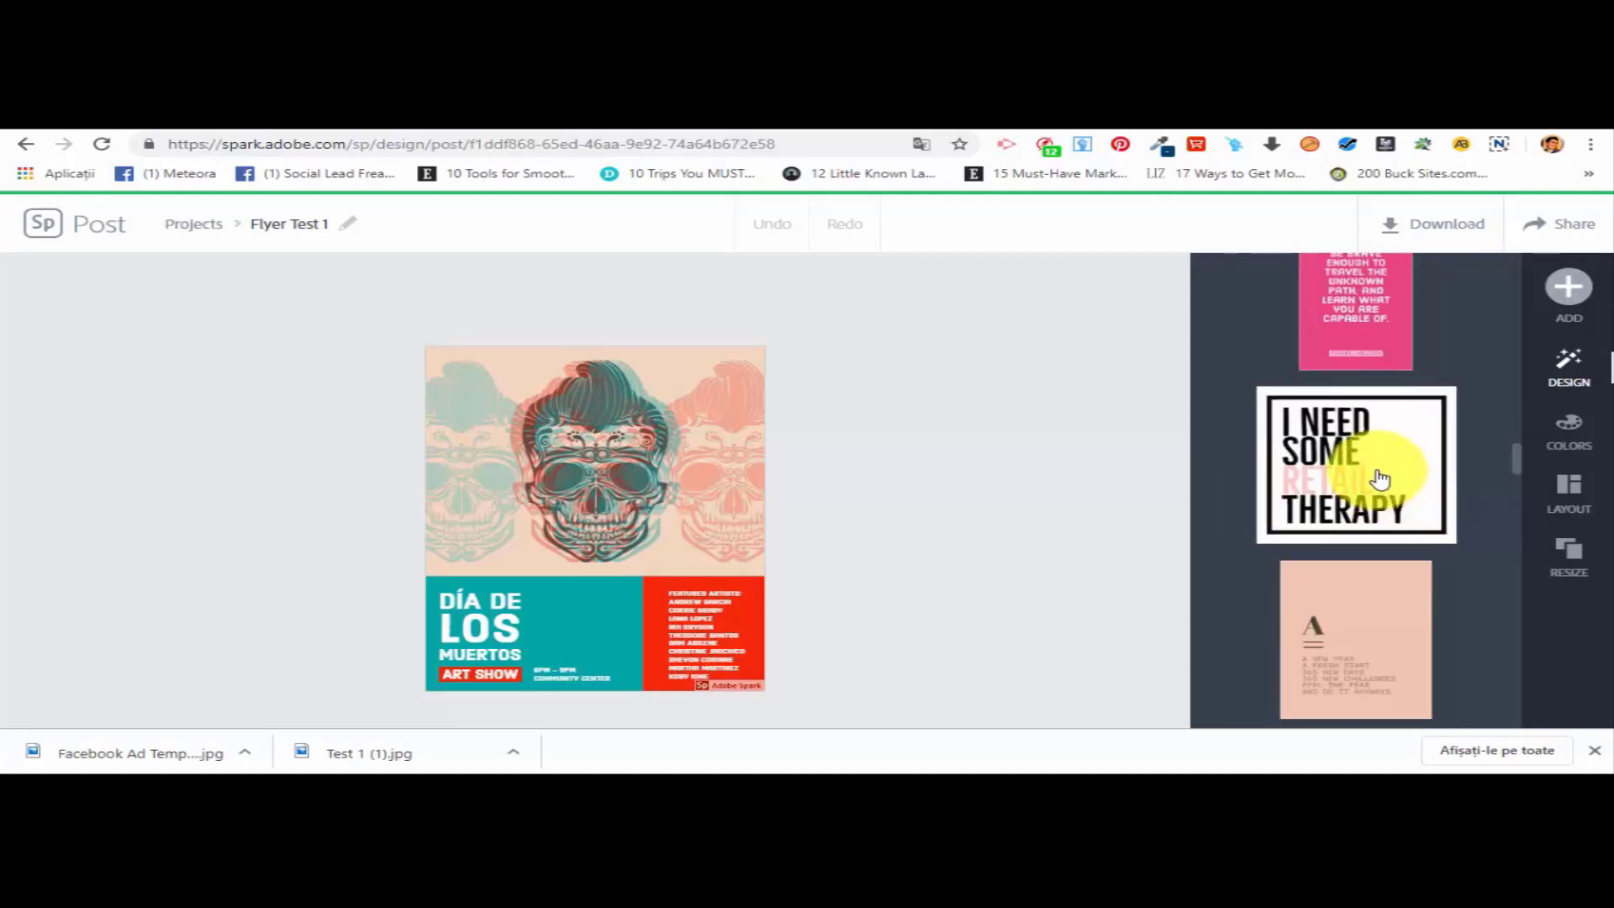
scroll(1374, 475, down, 5)
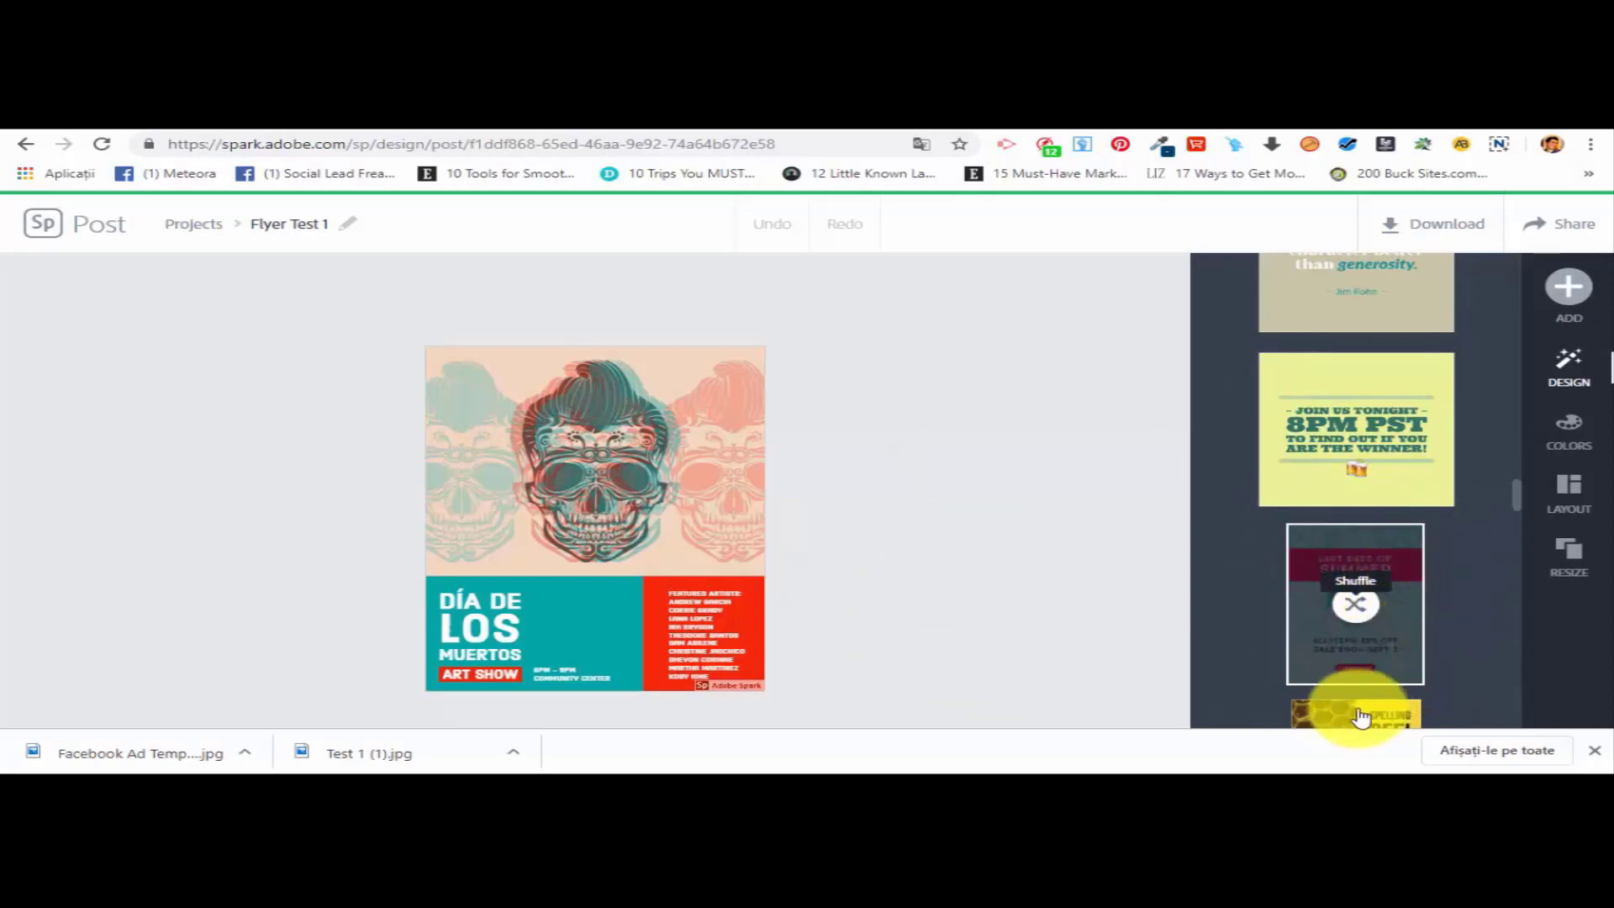
click(1355, 604)
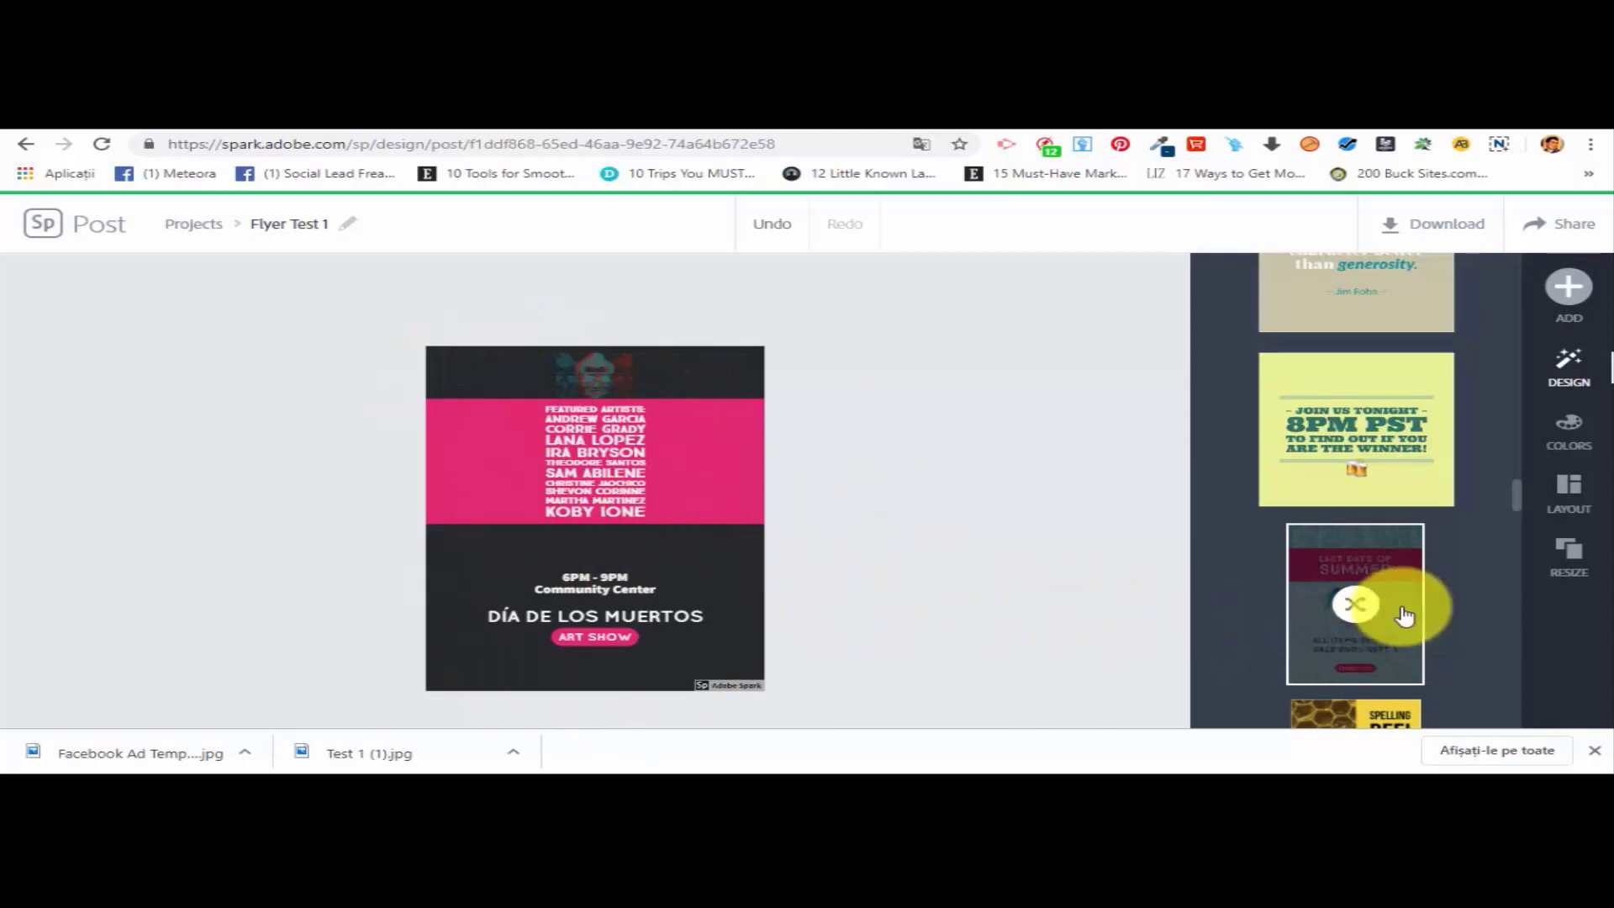
Look through the flyer's available layouts, design variations and the element types that can be added.
click(1568, 491)
click(1299, 520)
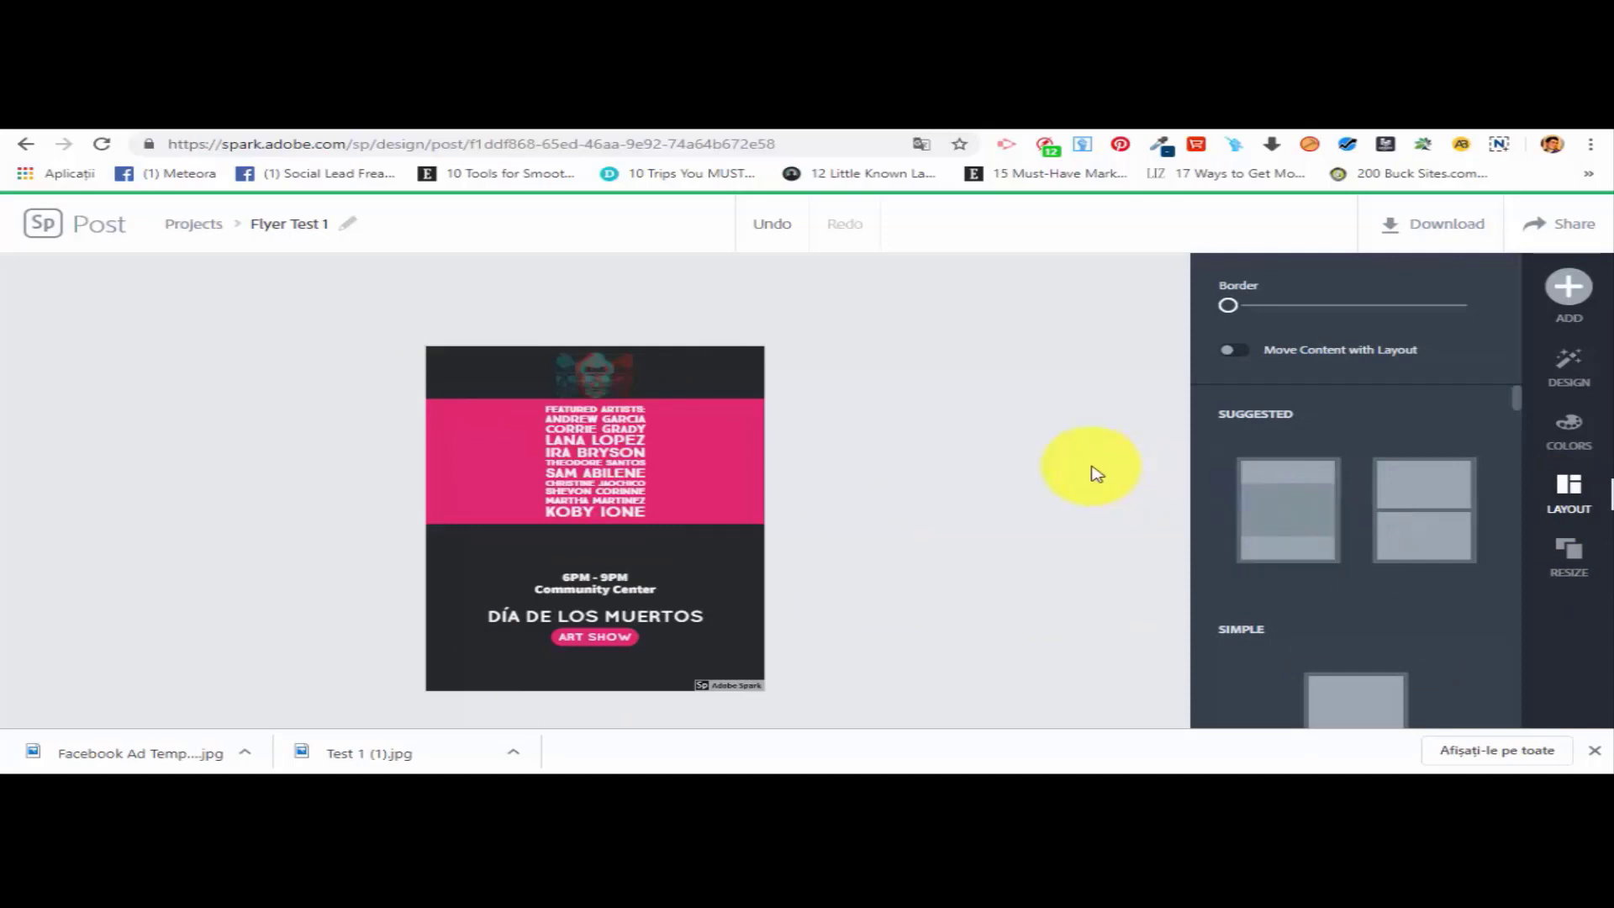
scroll(1260, 432, down, 3)
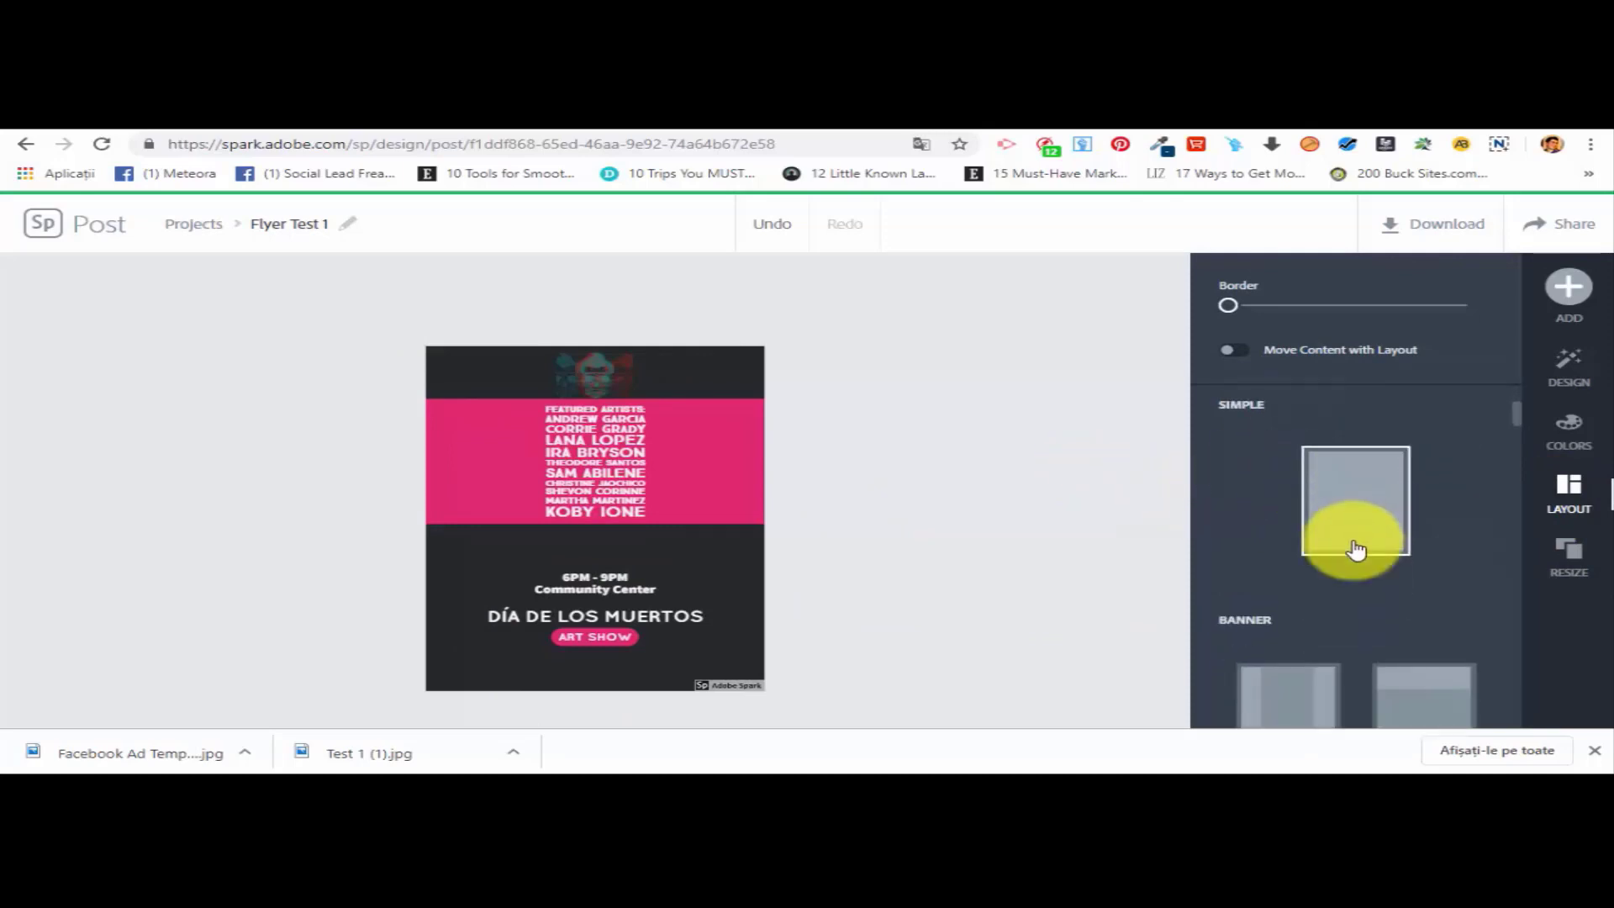
scroll(1357, 546, down, 5)
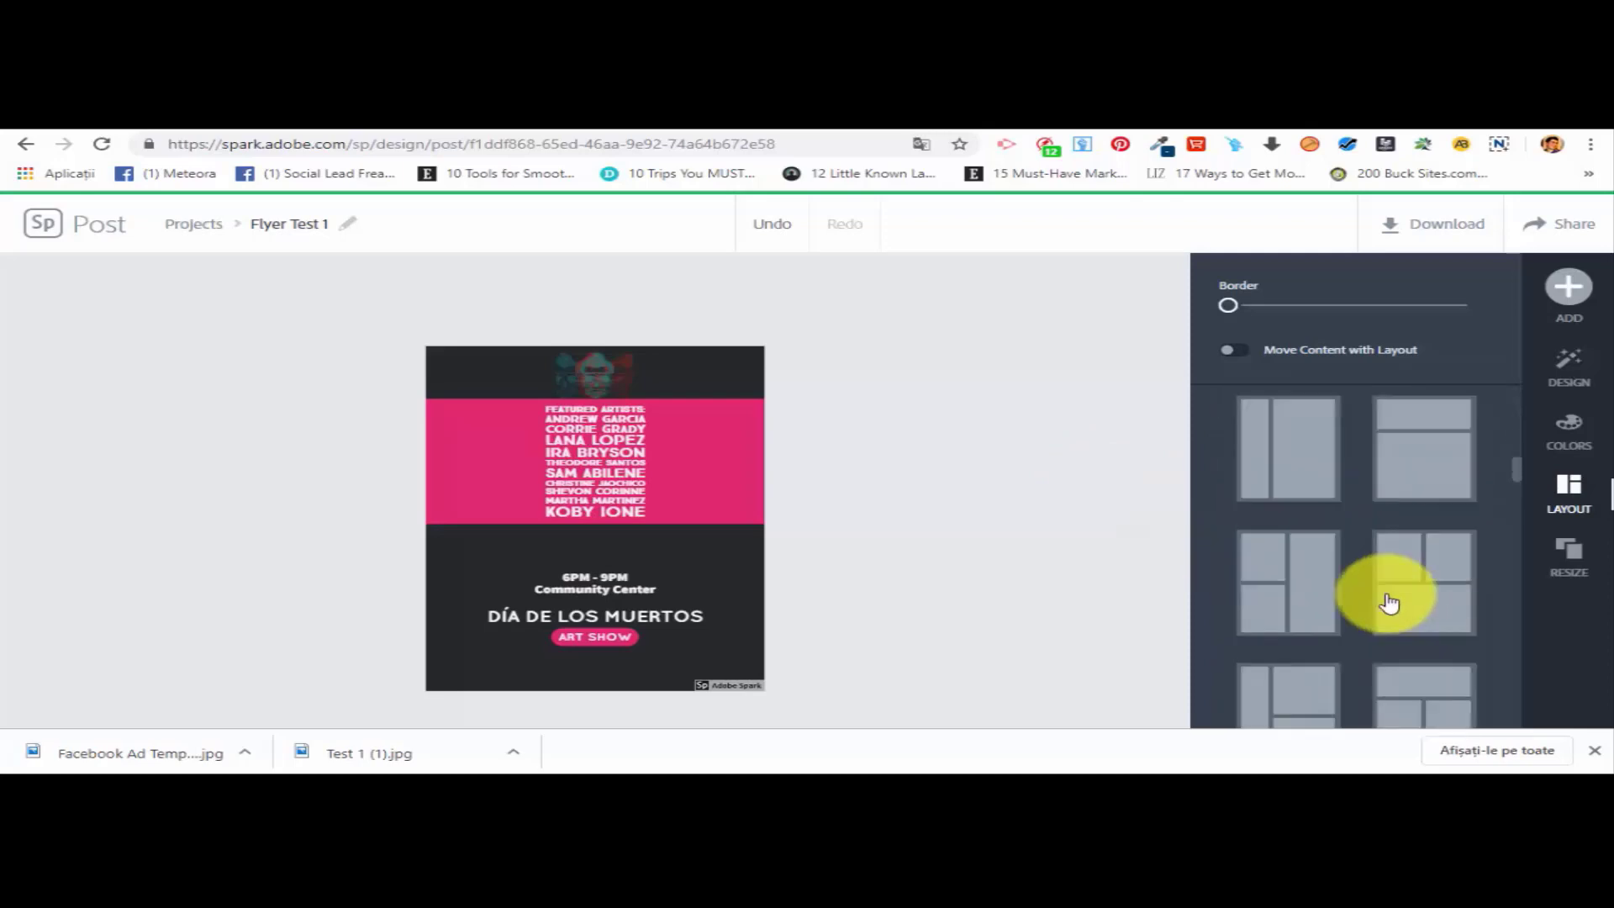
scroll(1379, 609, down, 8)
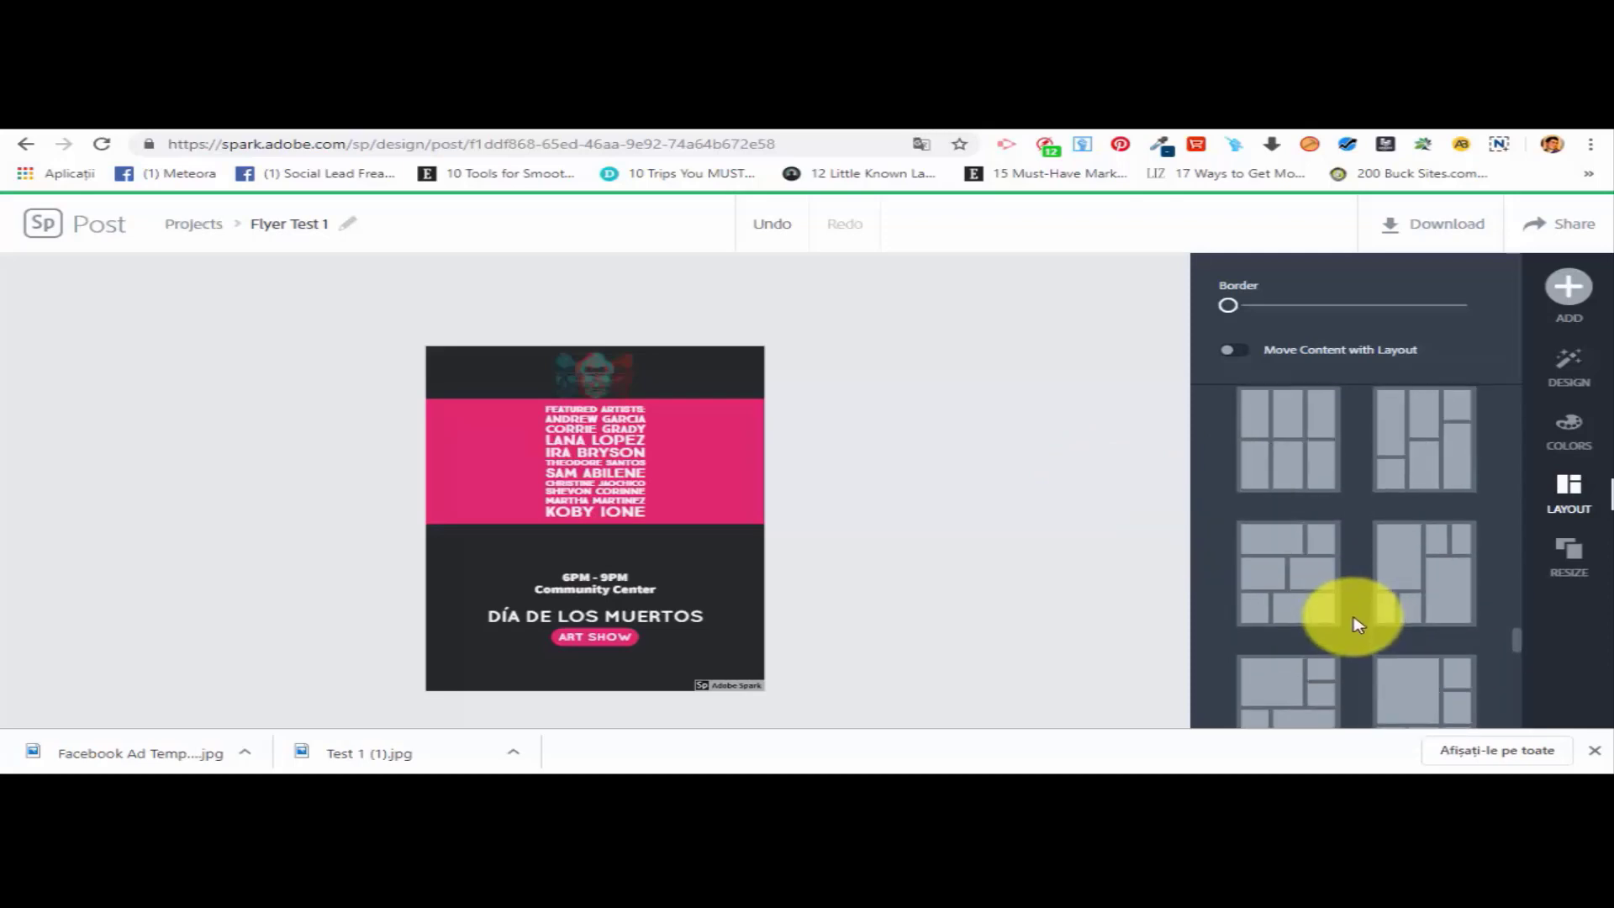
scroll(1353, 622, down, 4)
click(1561, 385)
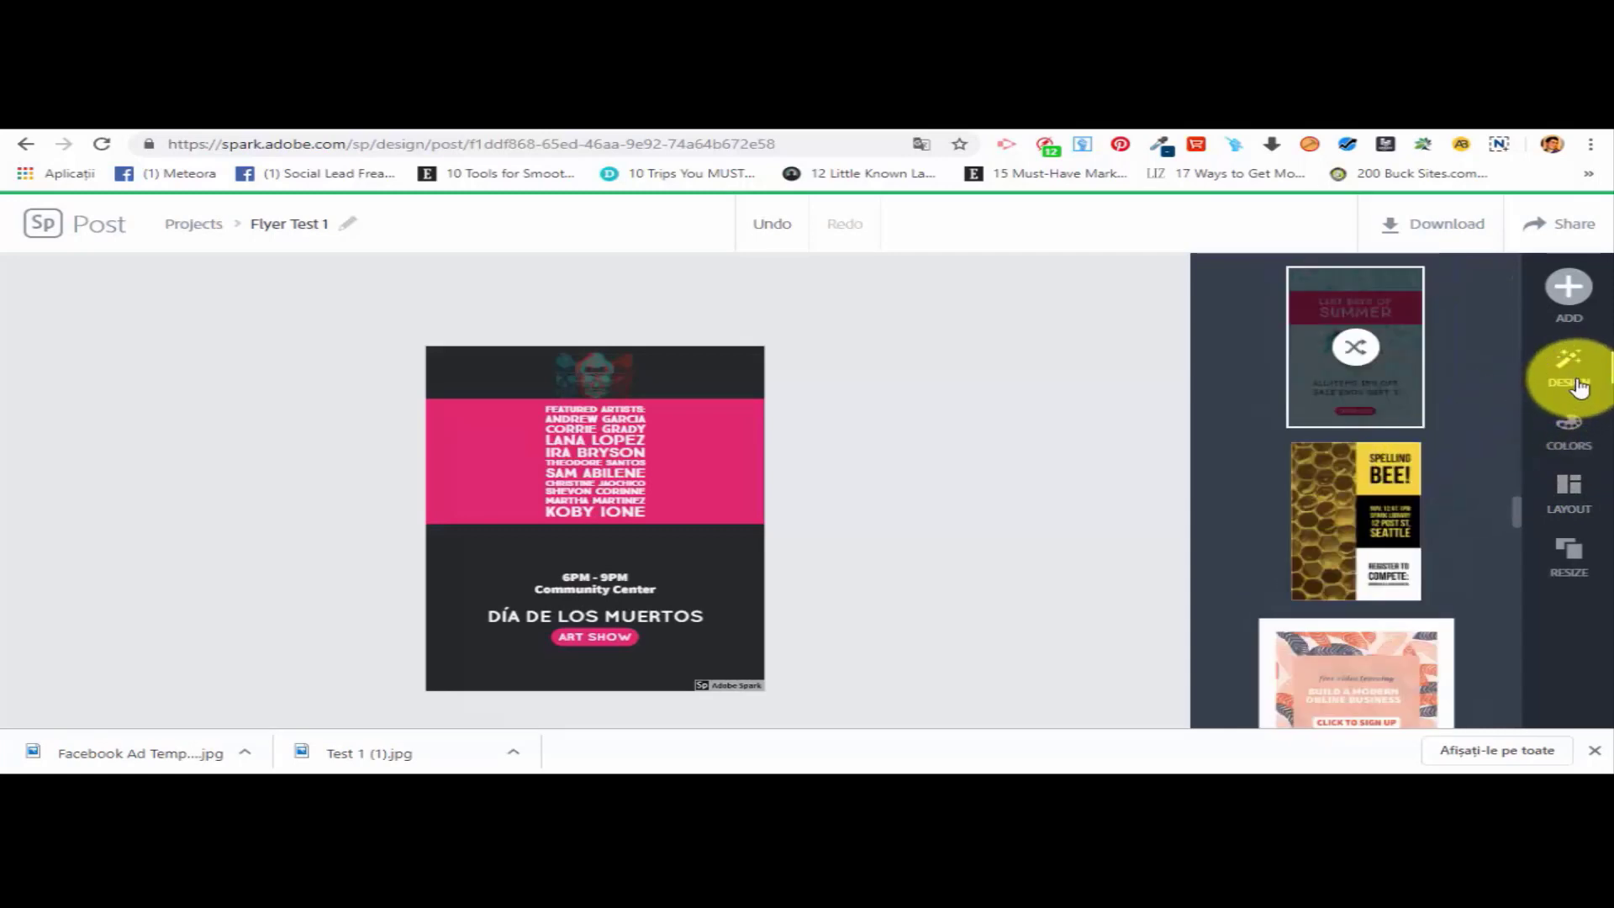
click(1569, 295)
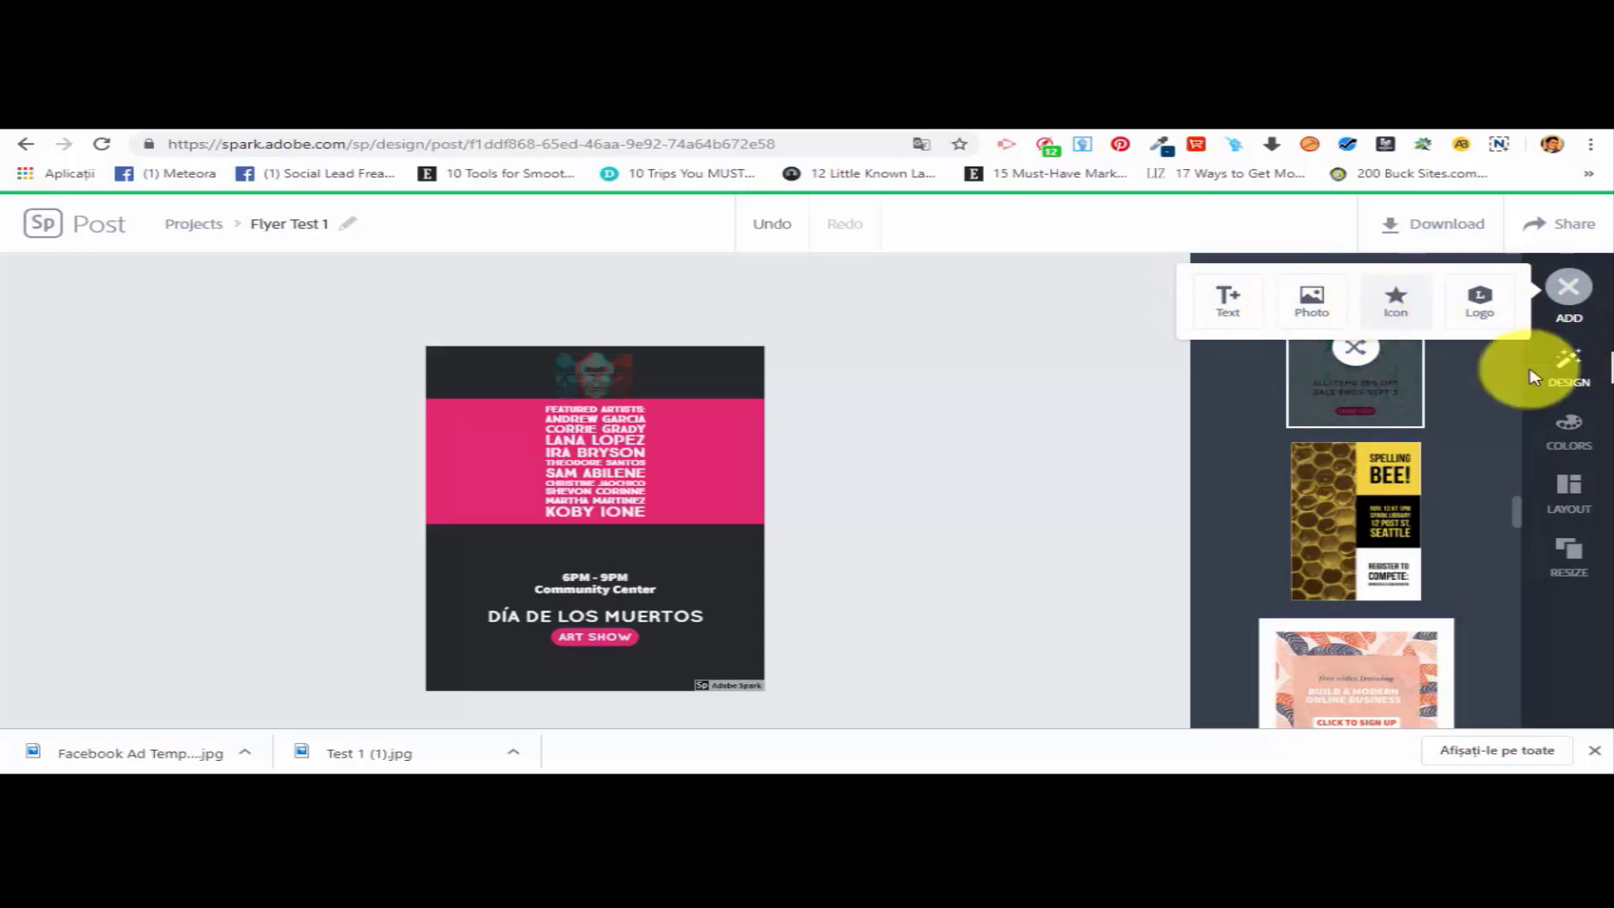
Try several decorative color palettes on the flyer, ending with the one in peach, teal, blue and dark purple.
click(1568, 428)
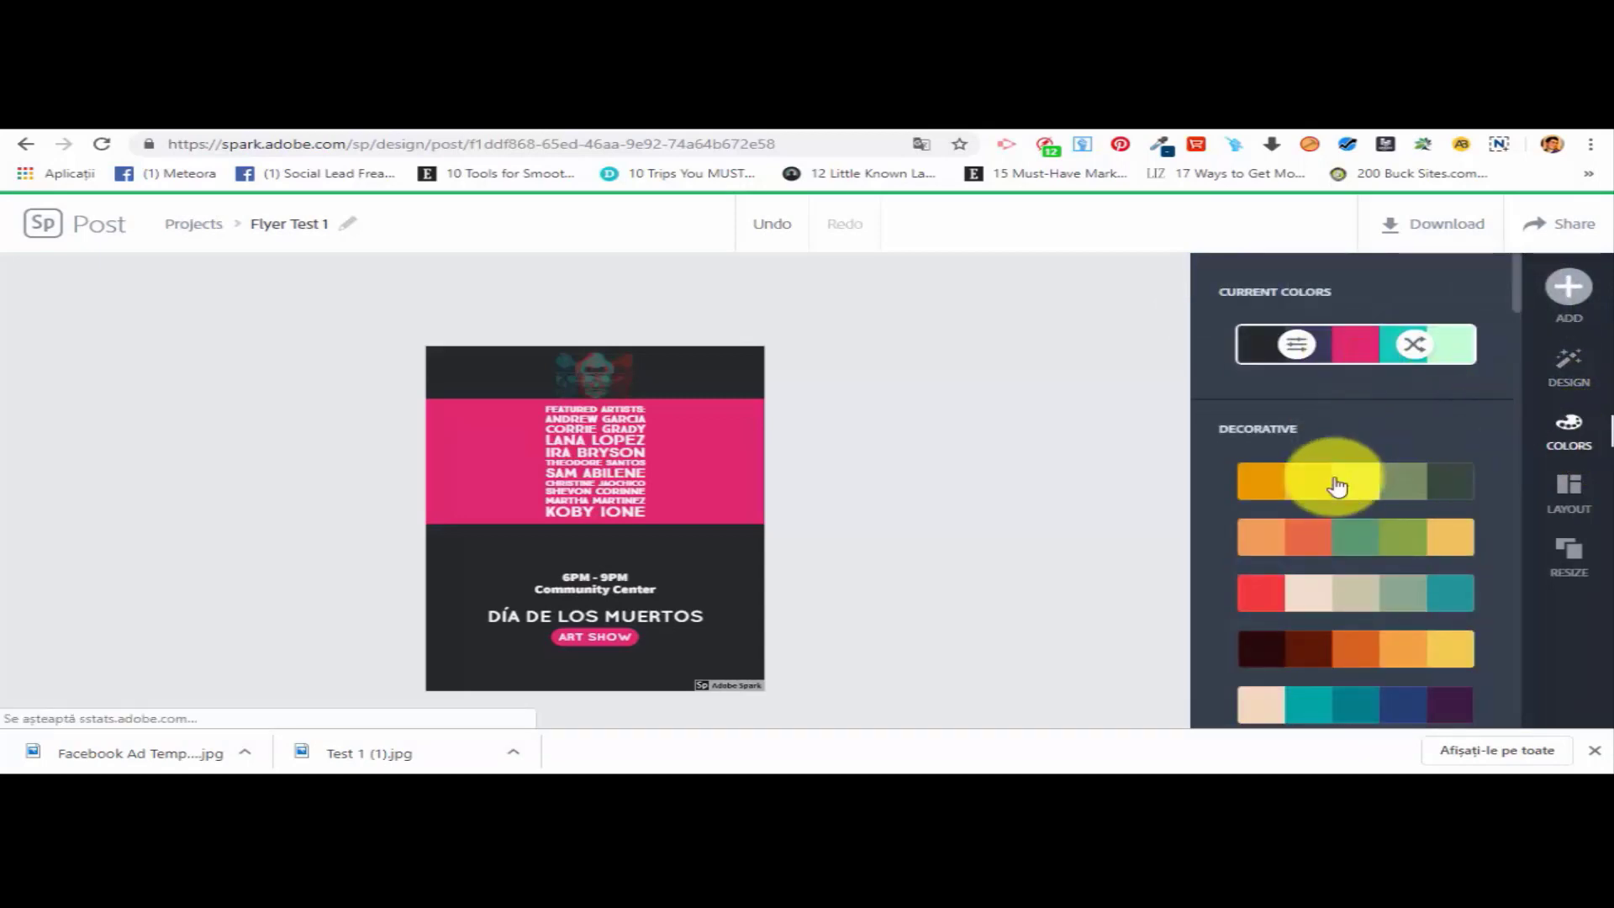
scroll(1412, 522, down, 1)
click(1339, 443)
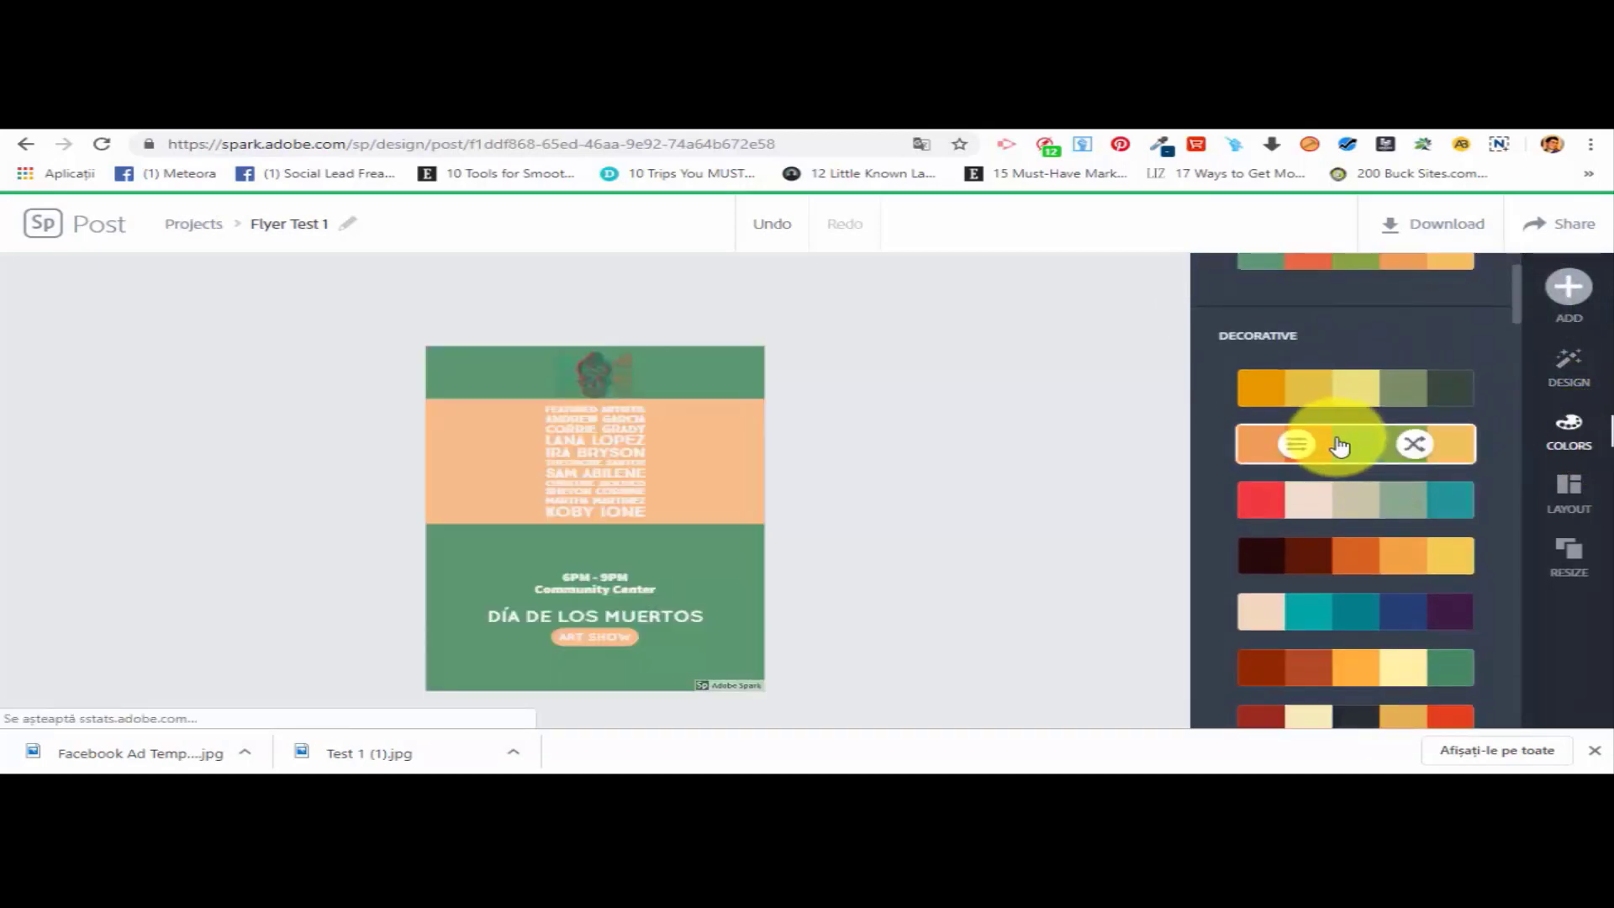
click(1368, 501)
click(1354, 553)
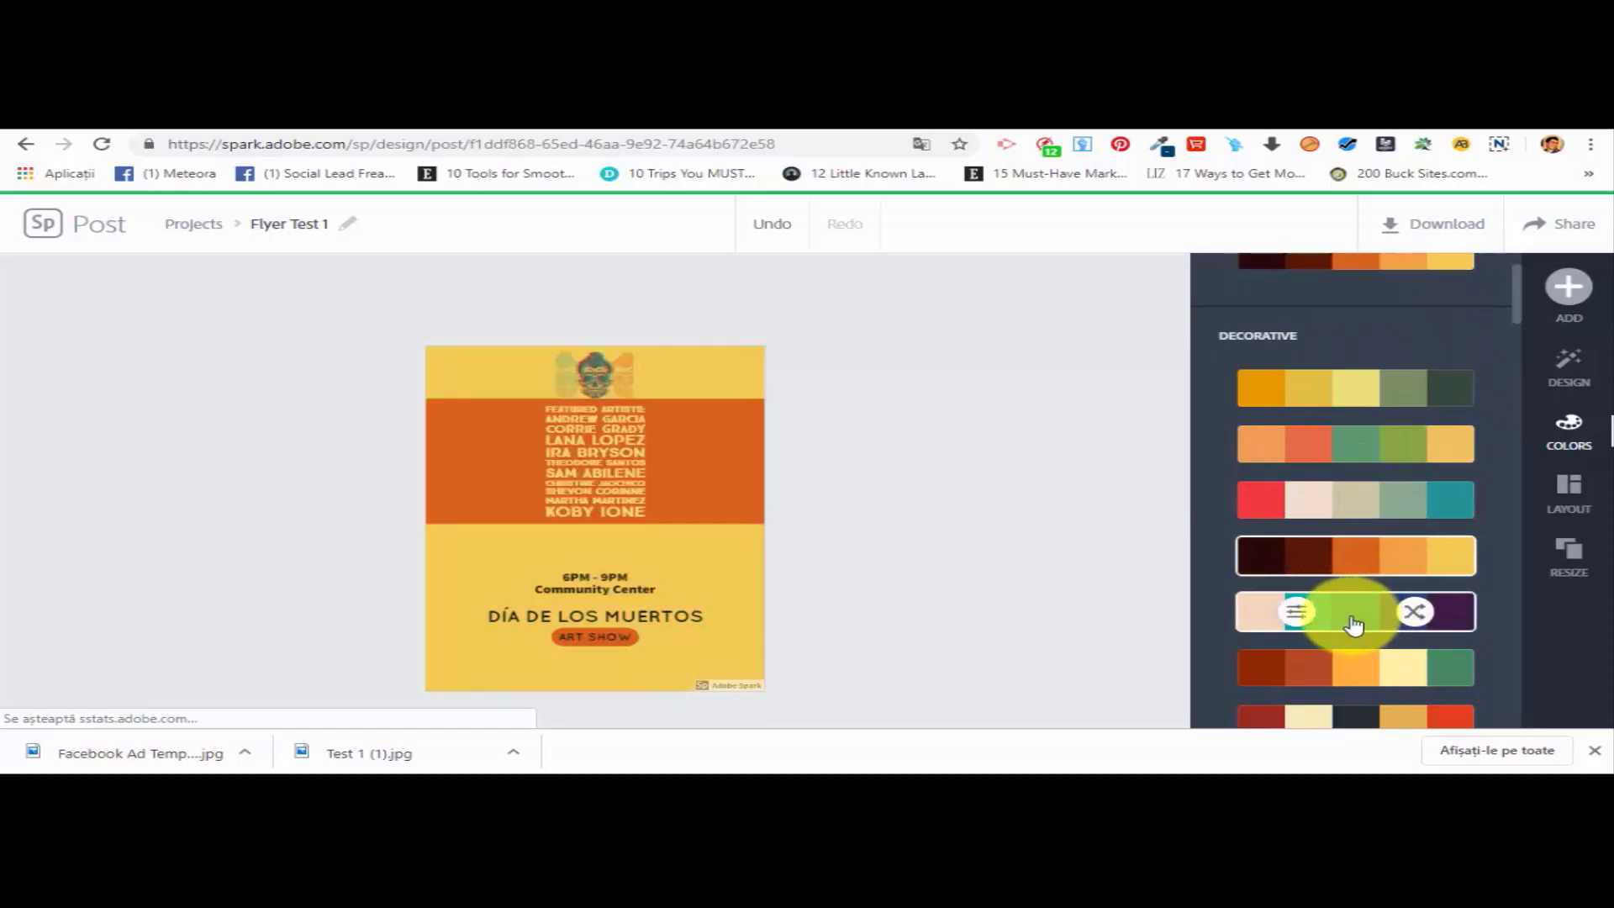
click(1353, 624)
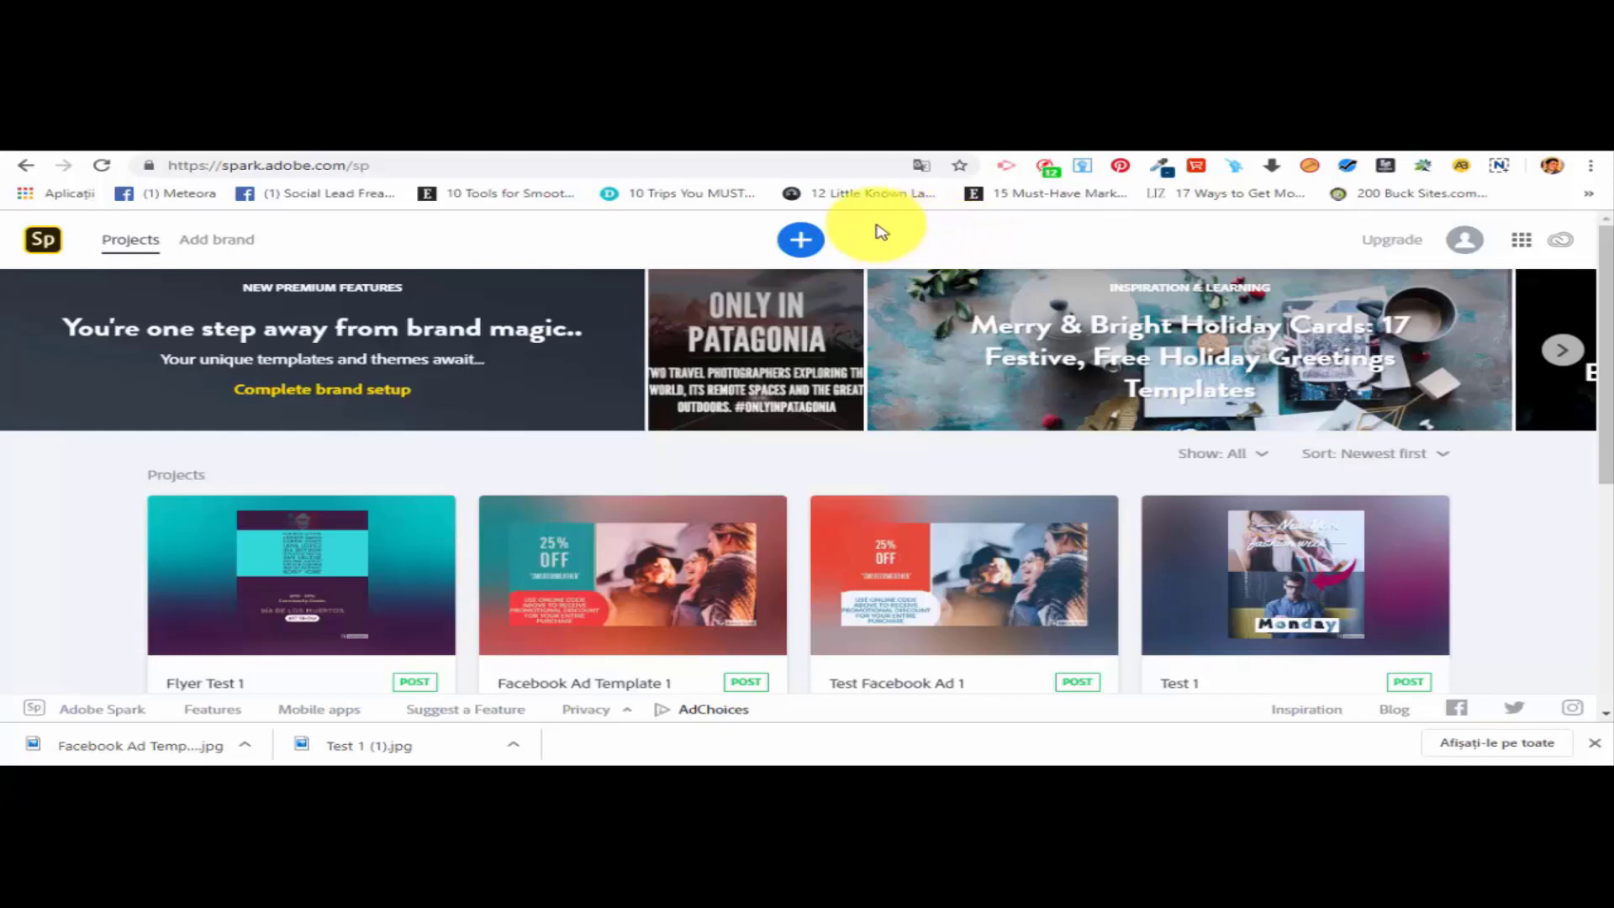
Start a new project from the Promo Video template in the Video category.
click(803, 242)
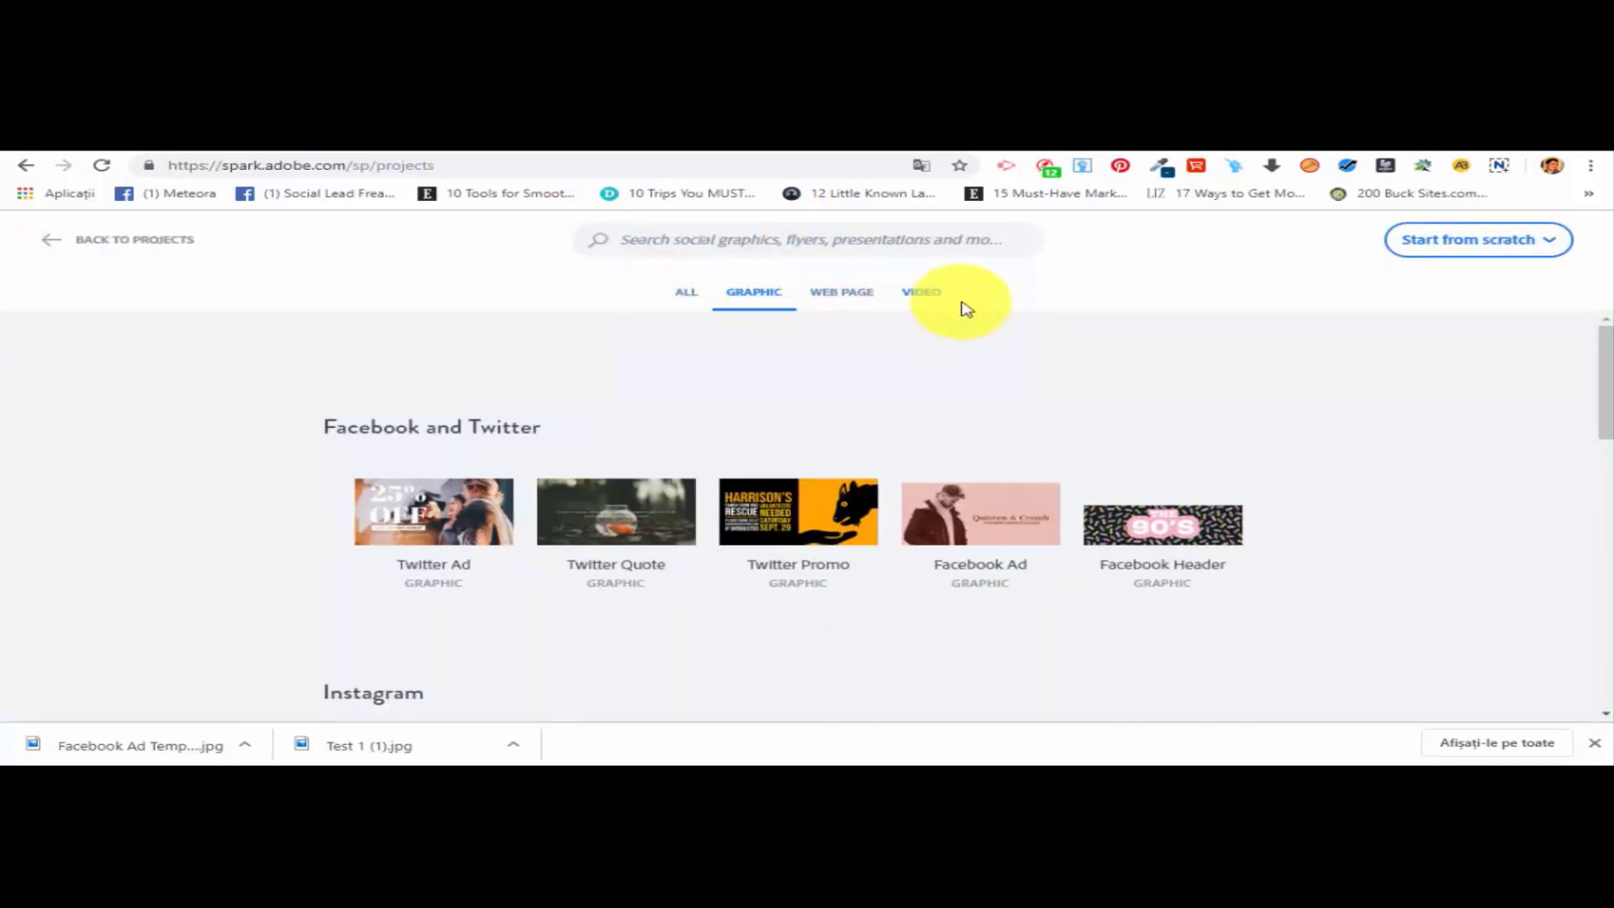
click(934, 301)
scroll(949, 324, down, 5)
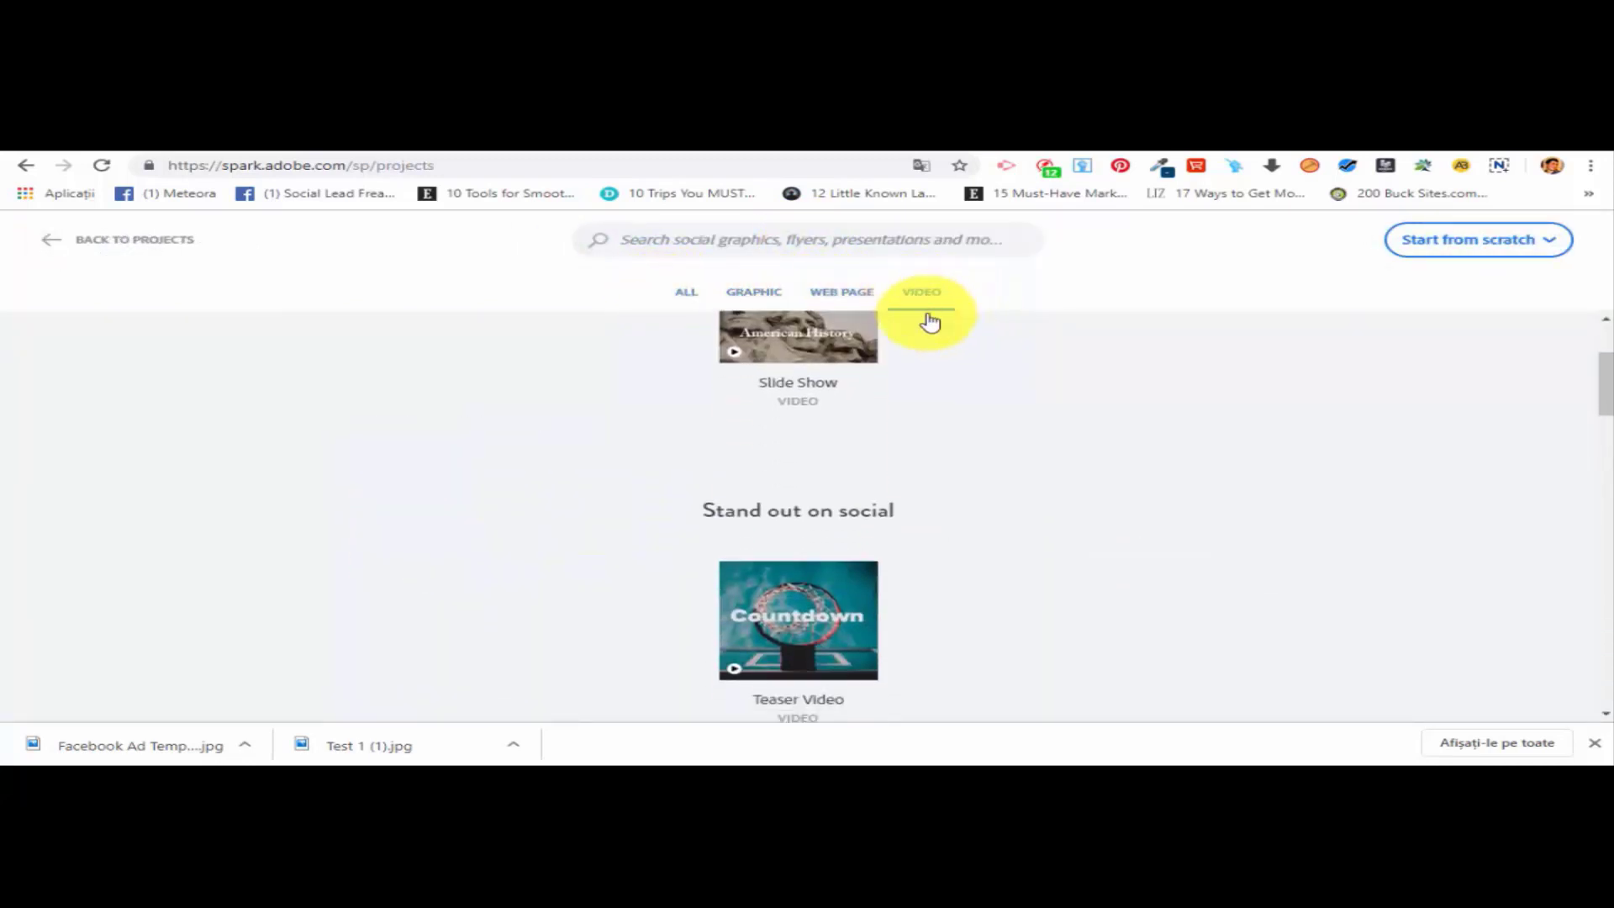
scroll(907, 418, up, 5)
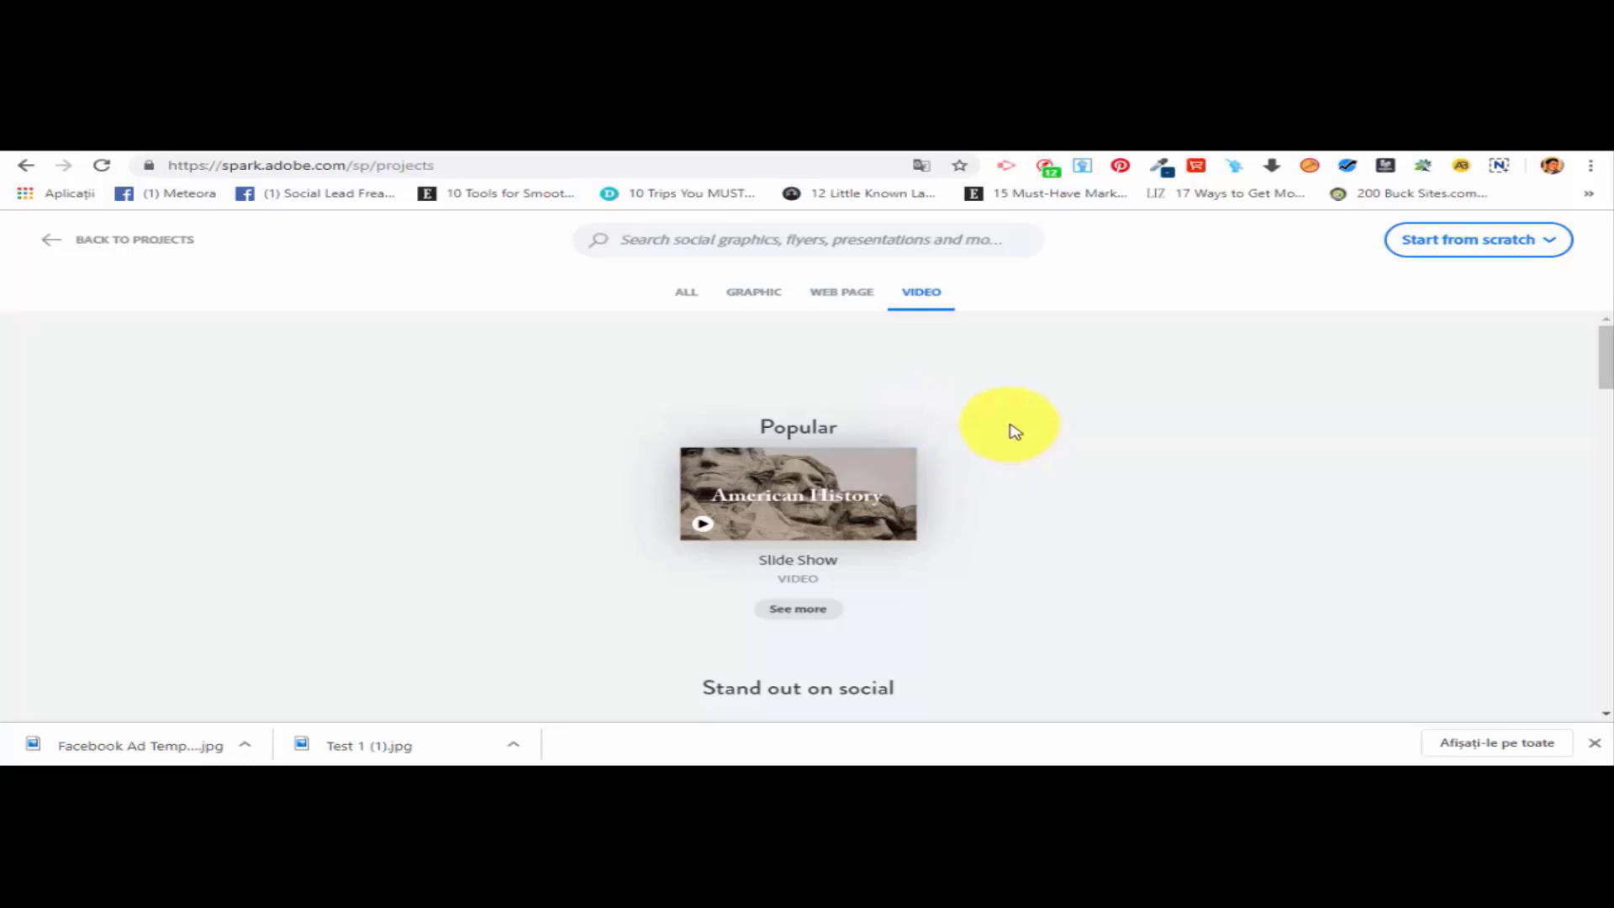
scroll(1001, 421, down, 5)
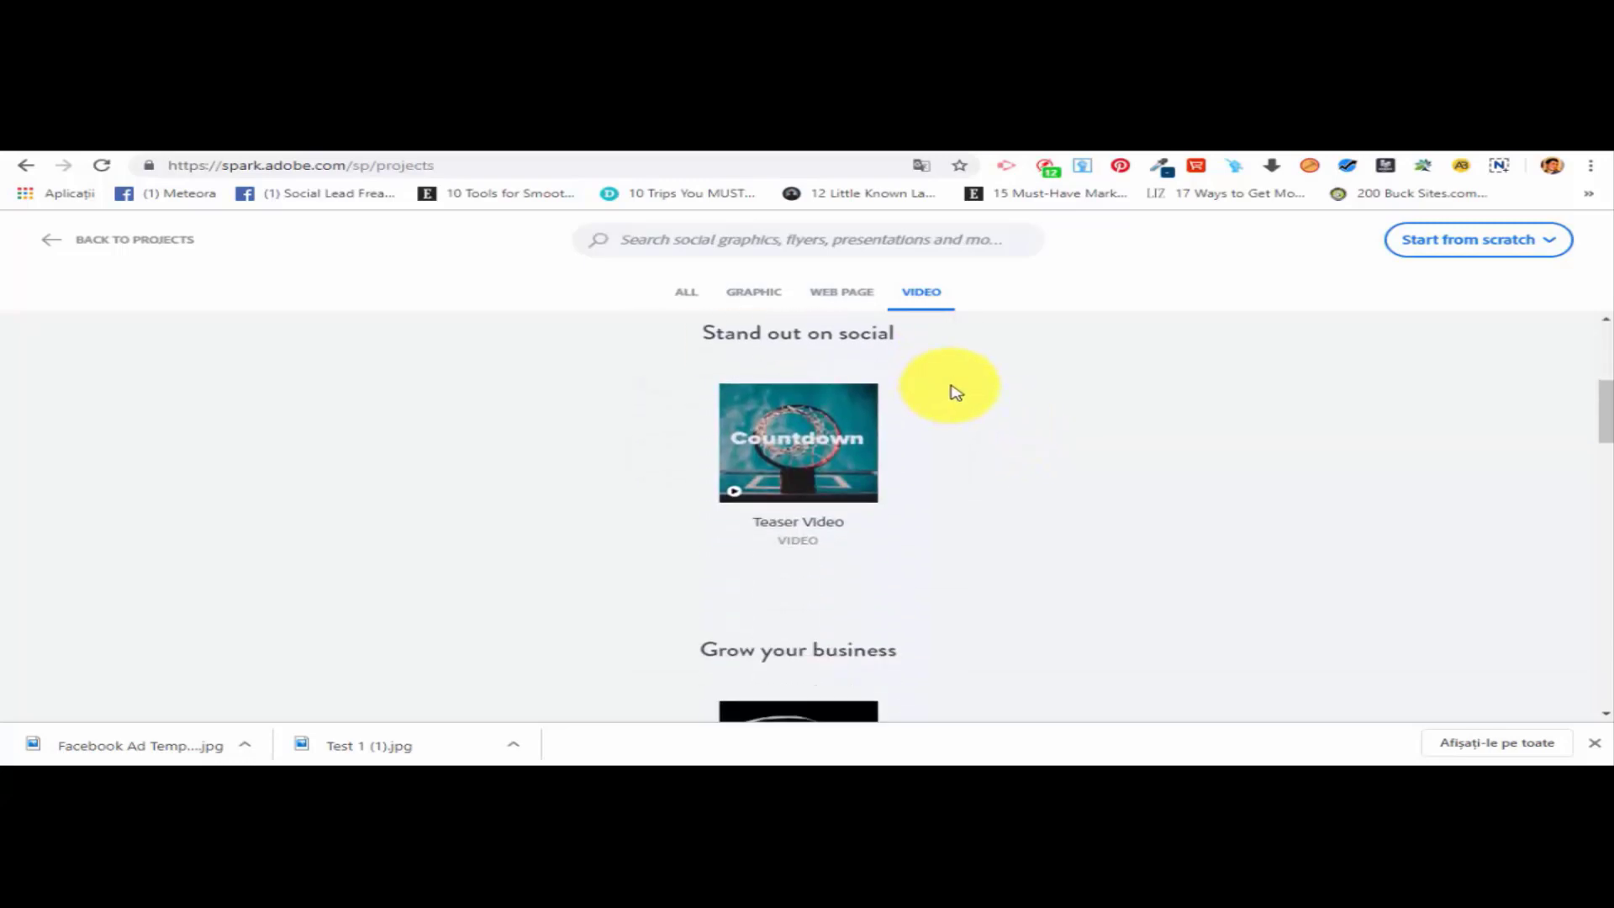
scroll(949, 392, down, 7)
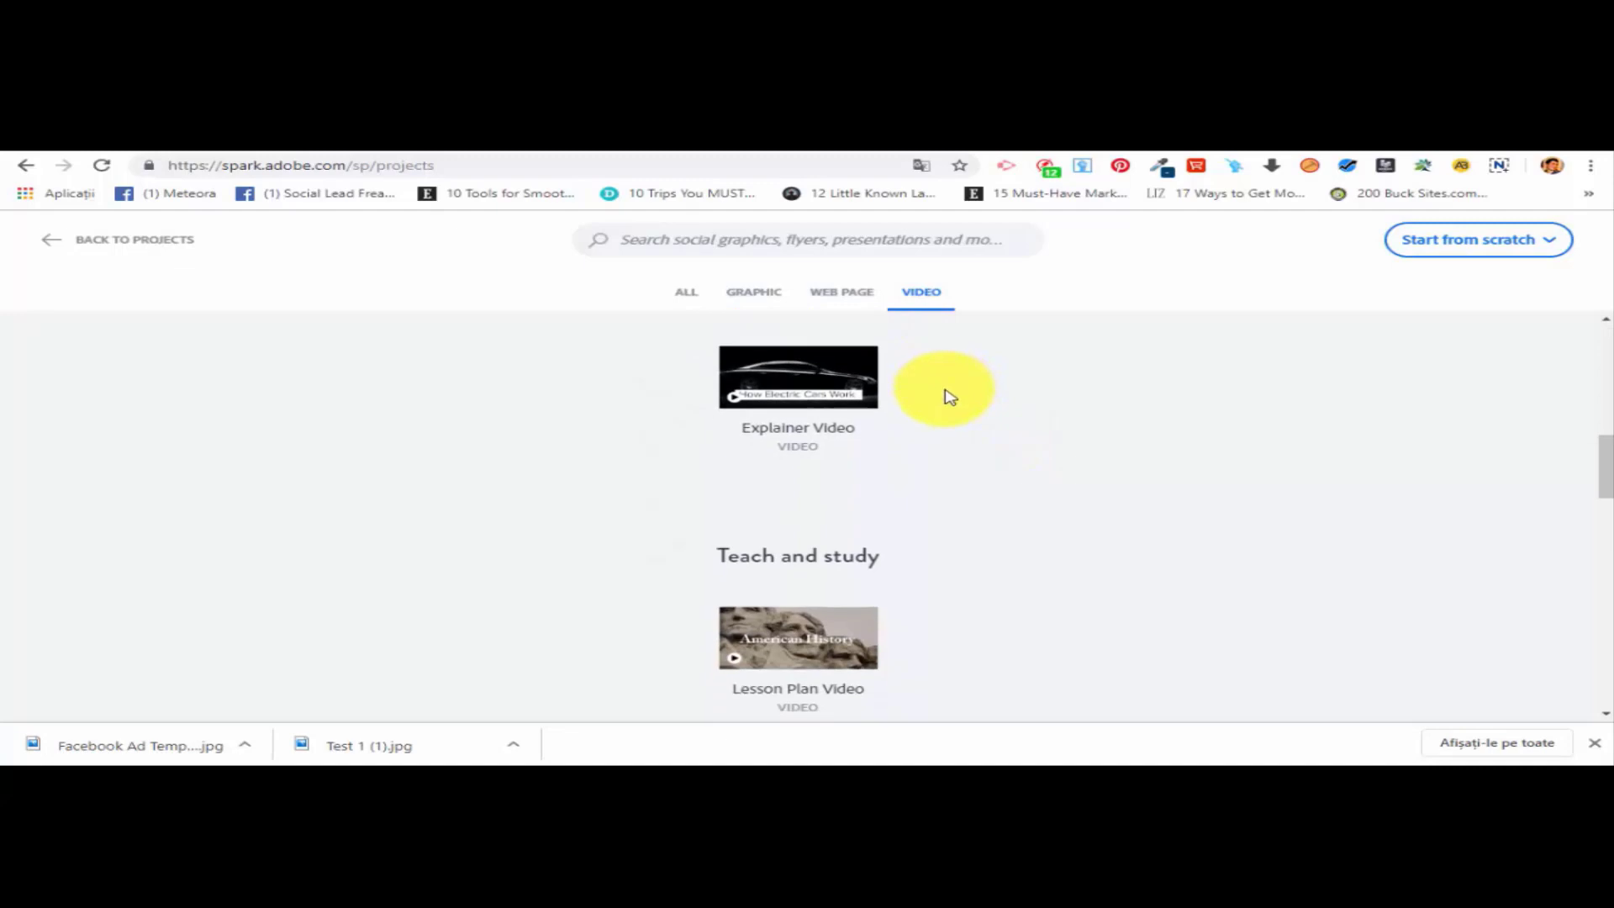
scroll(950, 393, down, 5)
mouse_move(854, 498)
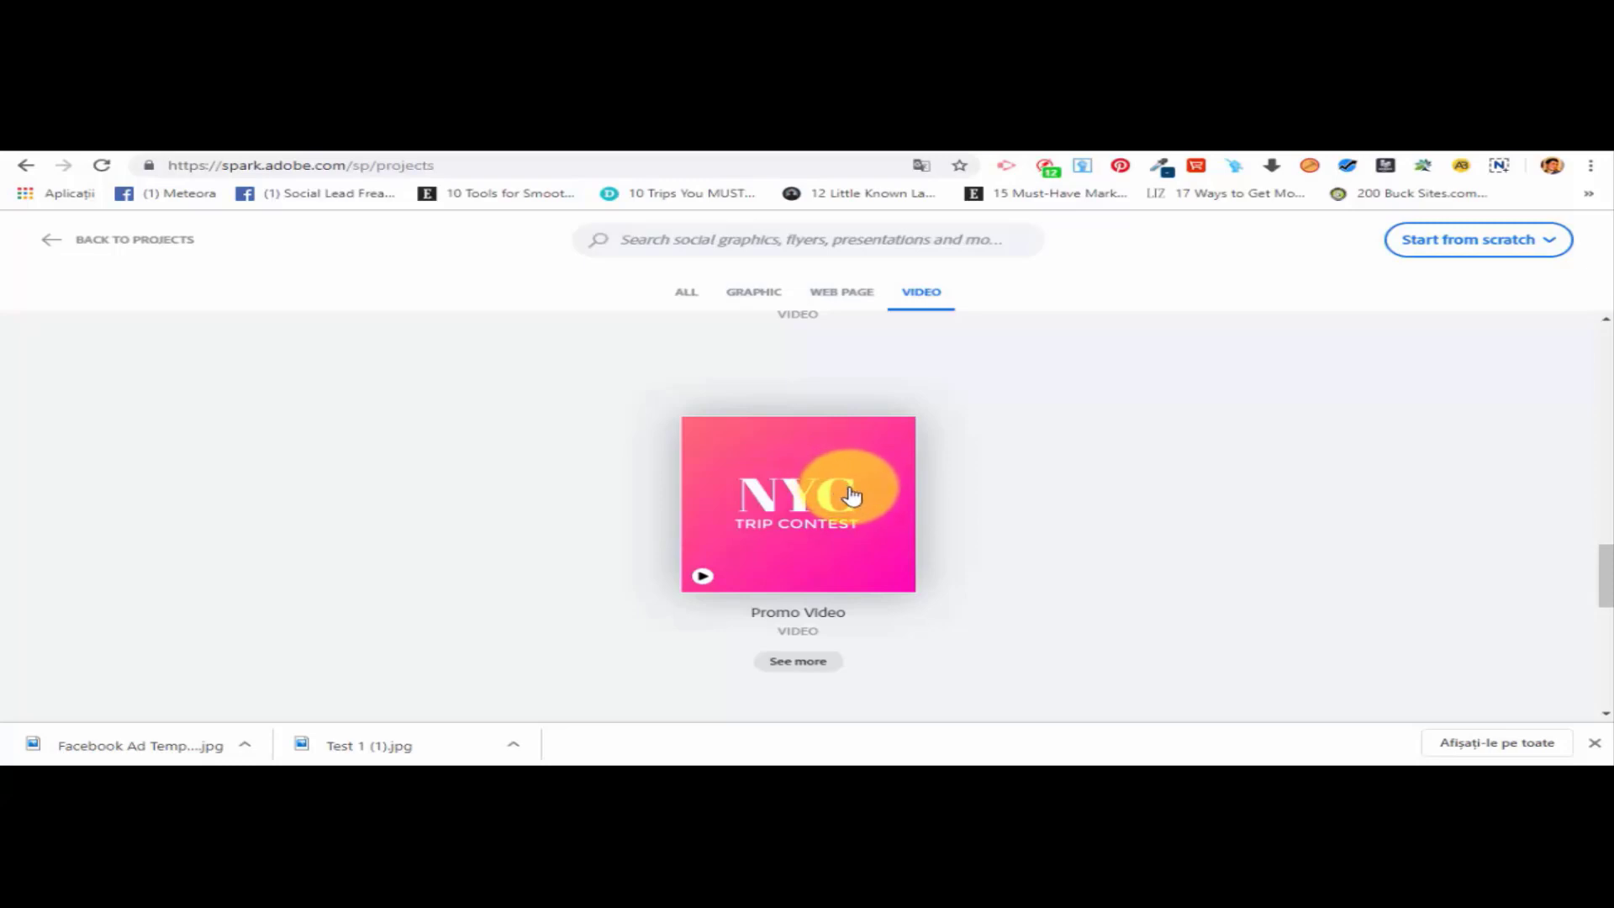
click(815, 474)
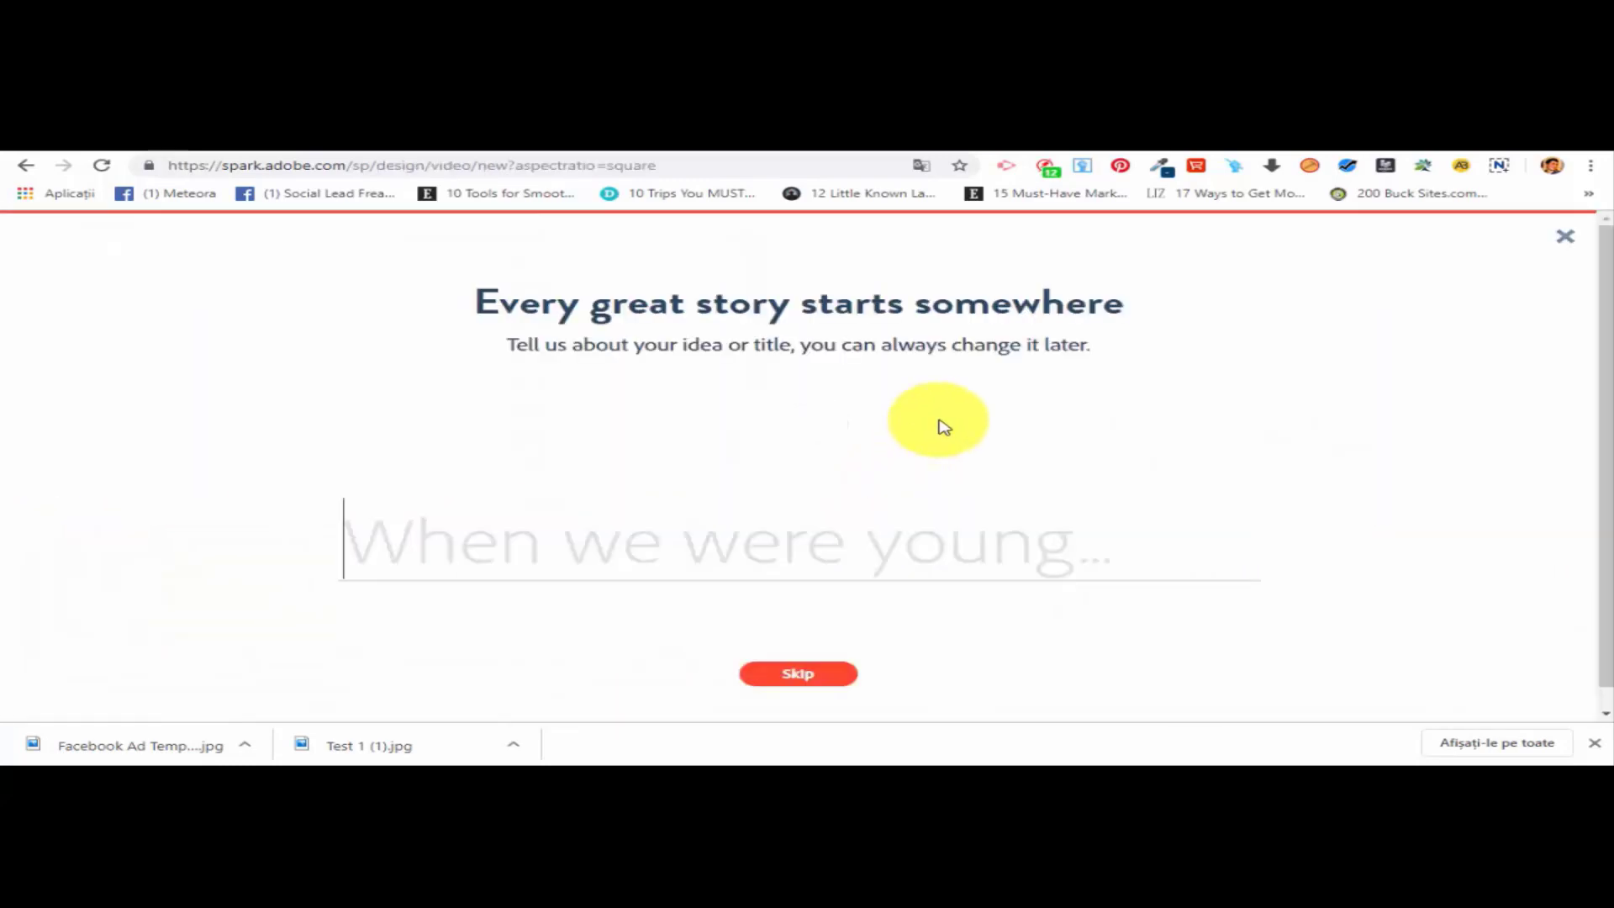
Title the video "Test Promo 1" and continue to the story template choice.
text(Test)
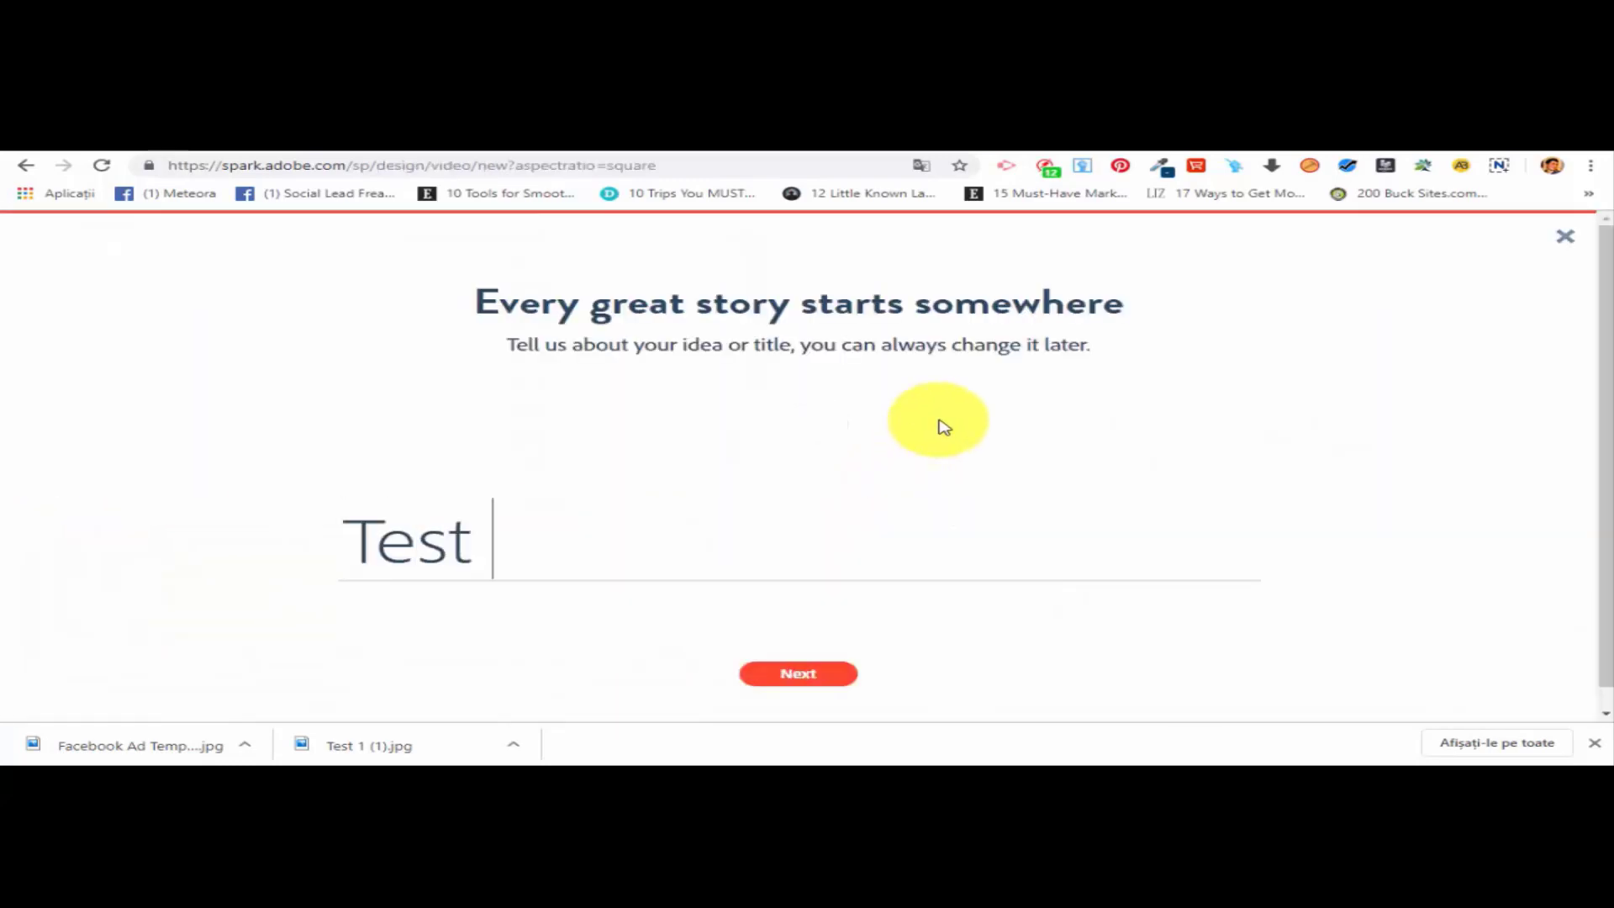
text( Promo 1)
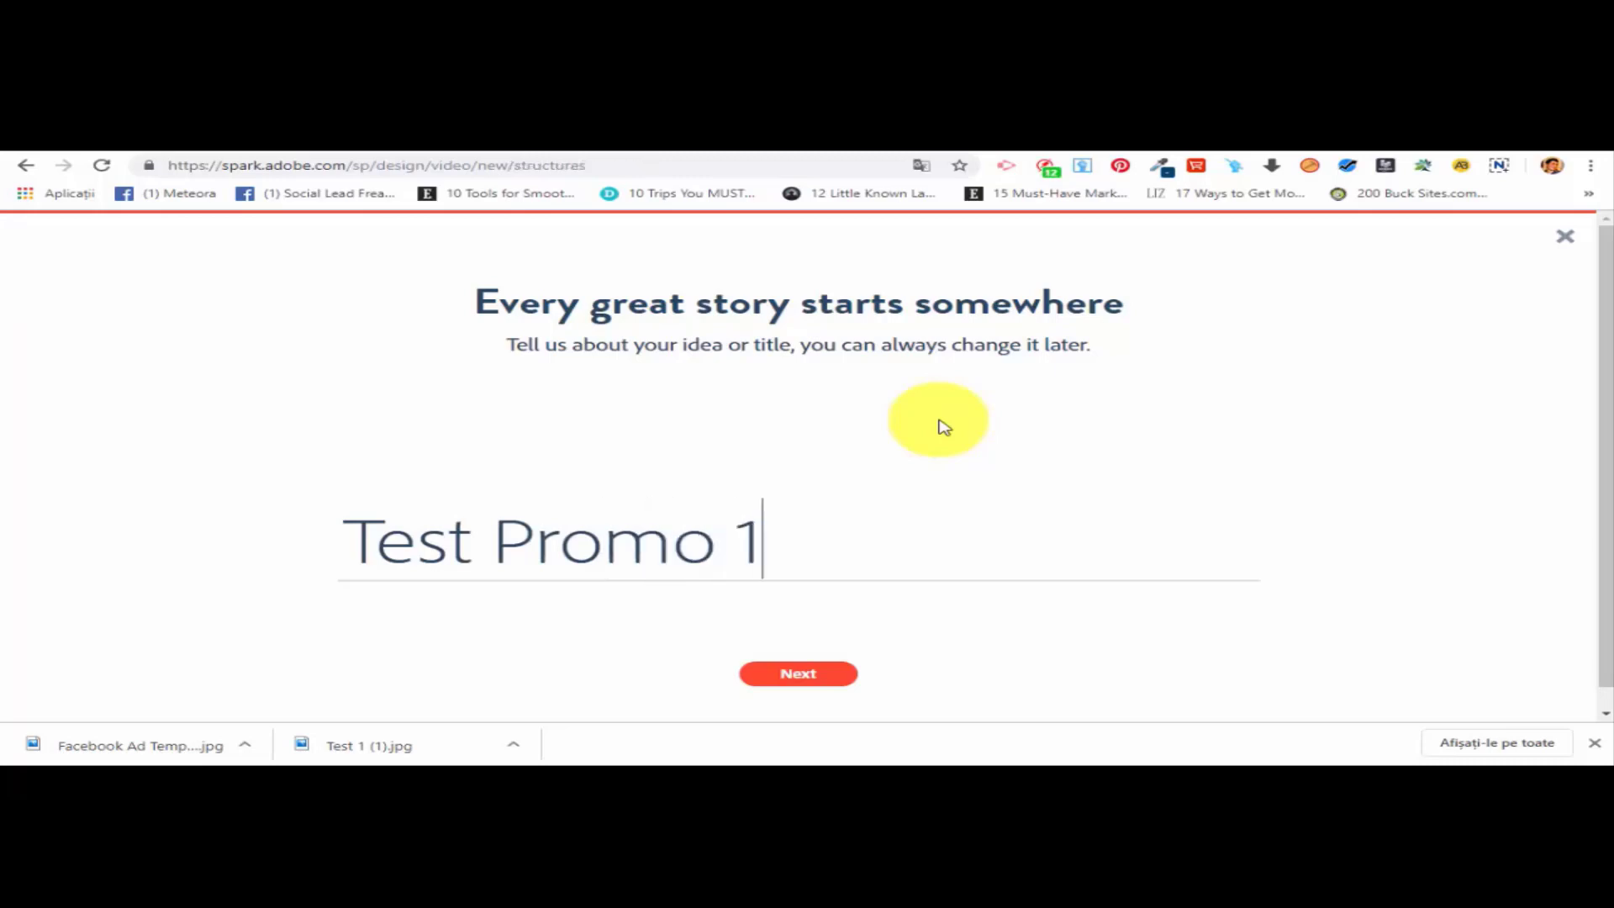
key(Return)
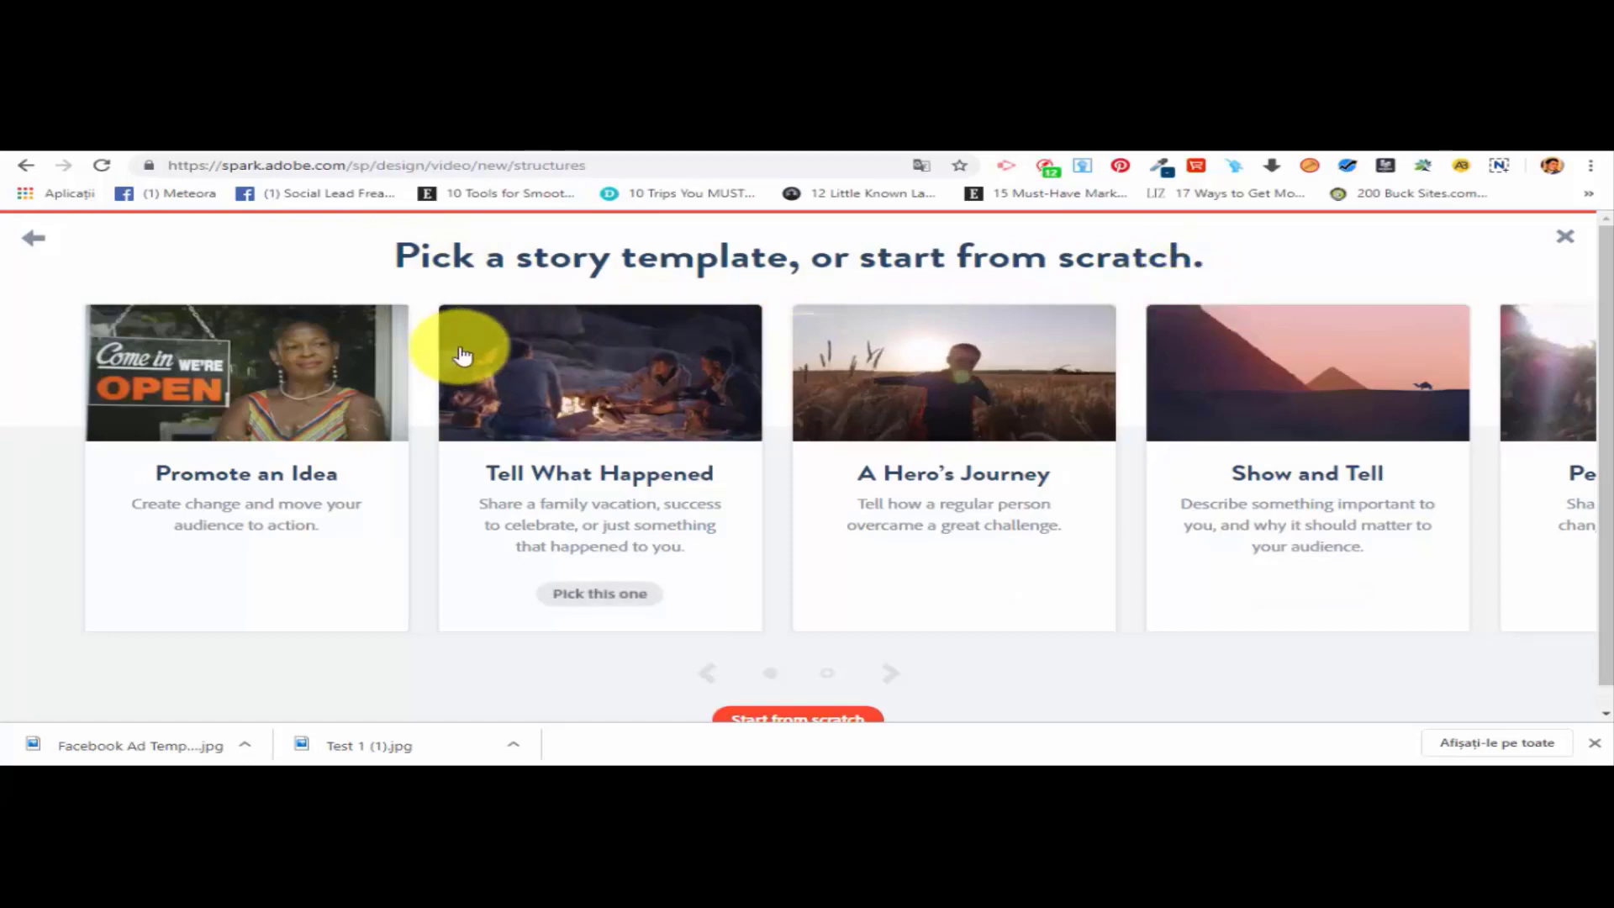
Look through the available story templates, from Promote an Idea to Make Up My Own.
mouse_move(359, 359)
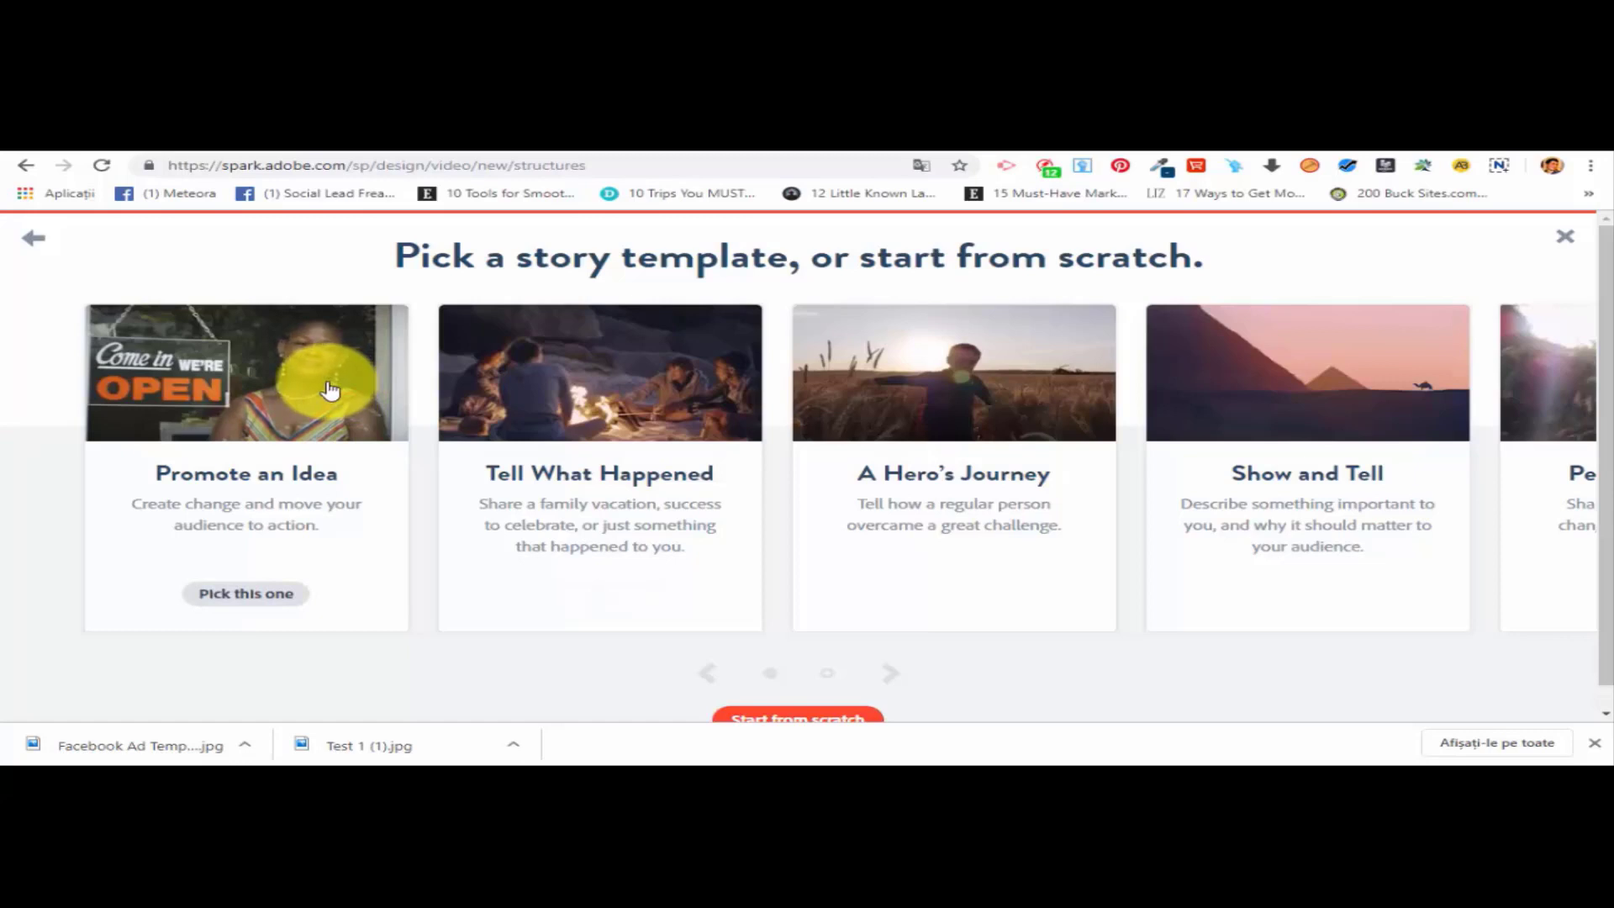
mouse_move(695, 370)
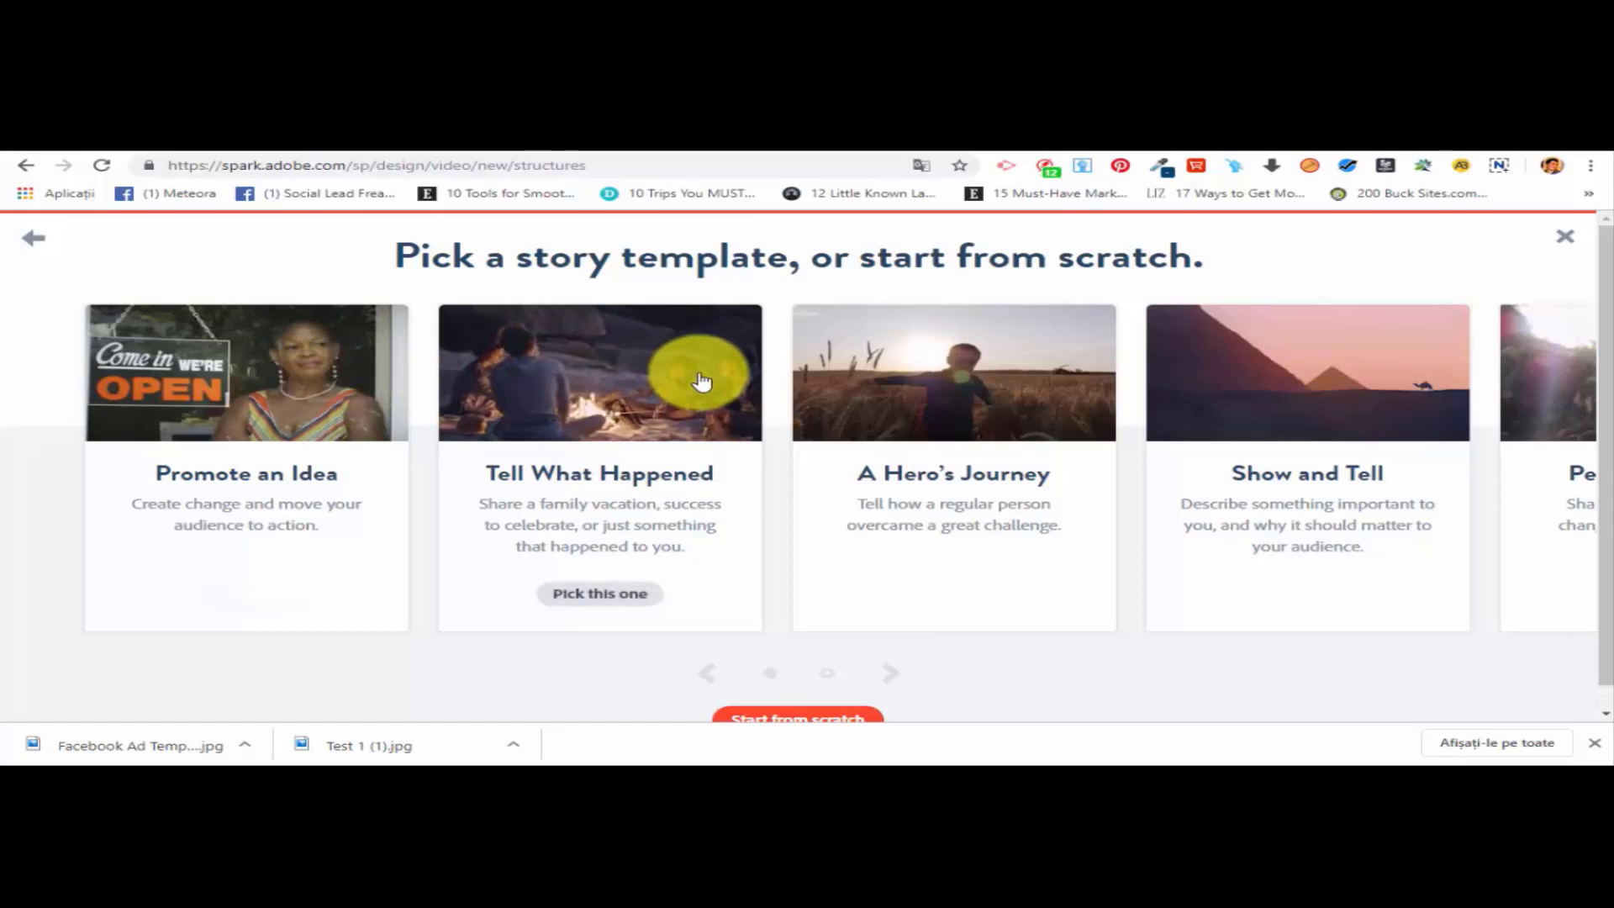
mouse_move(326, 408)
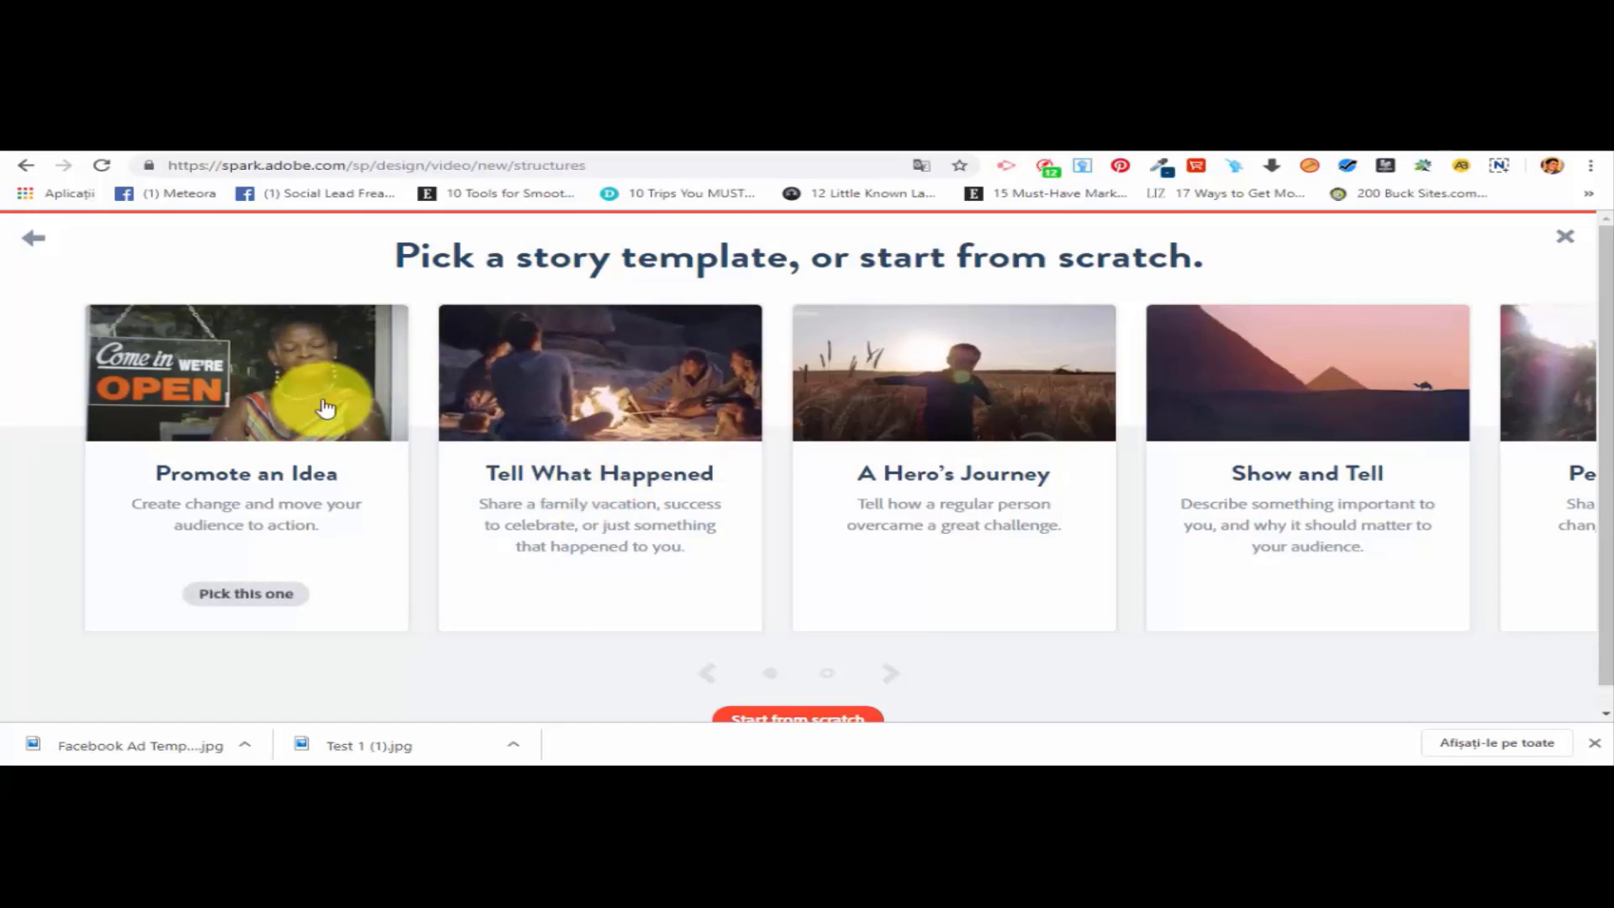
mouse_move(481, 407)
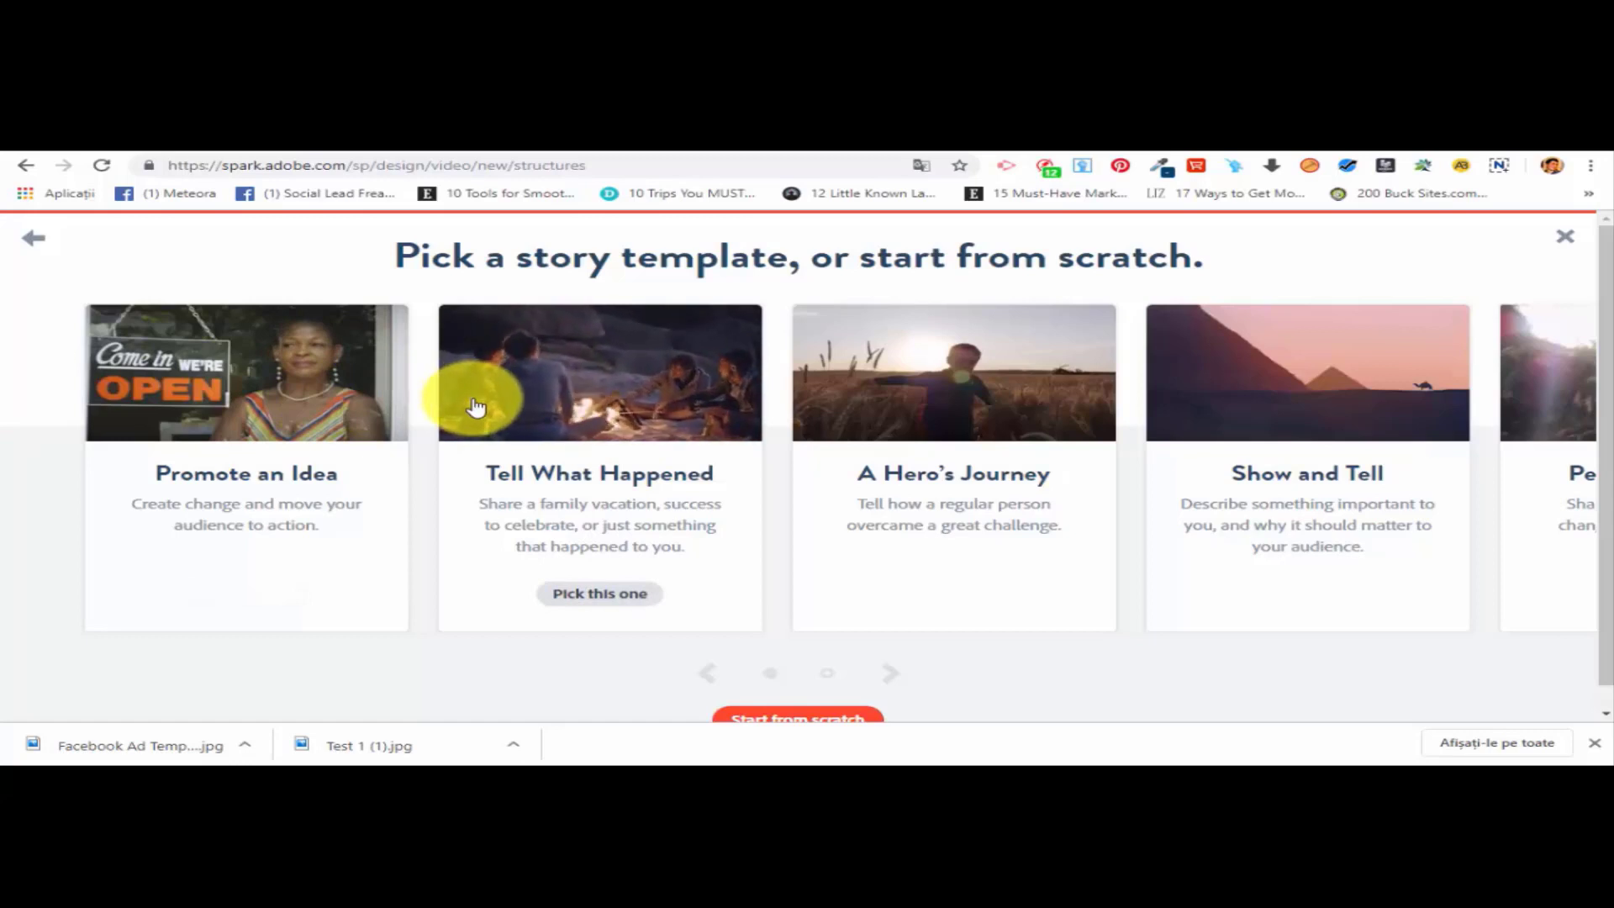
mouse_move(301, 433)
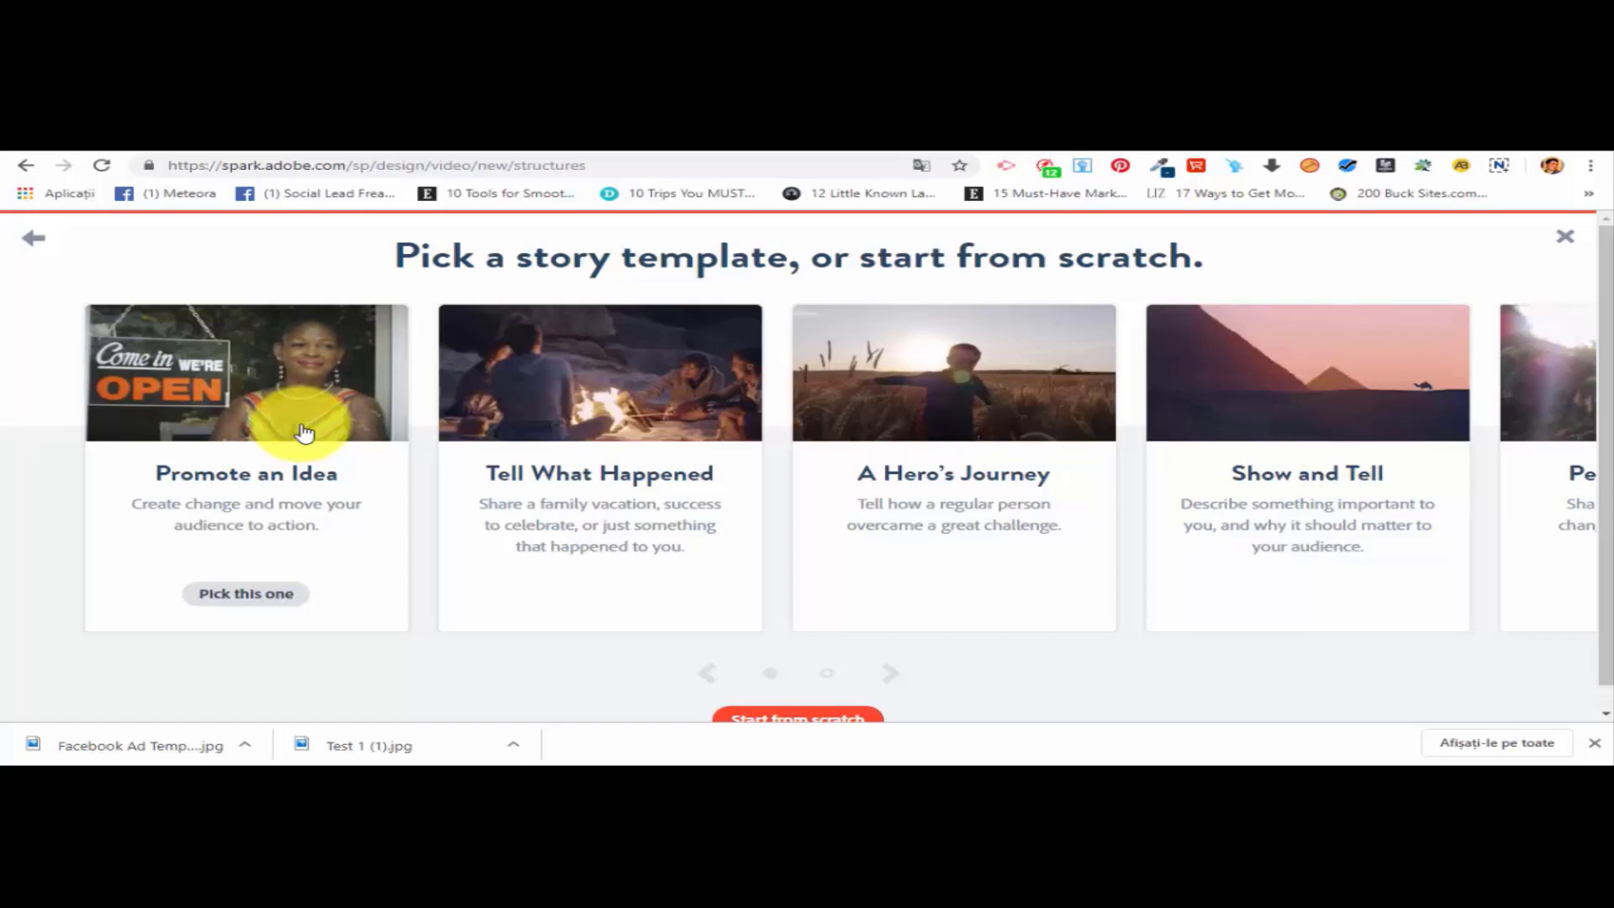
mouse_move(575, 413)
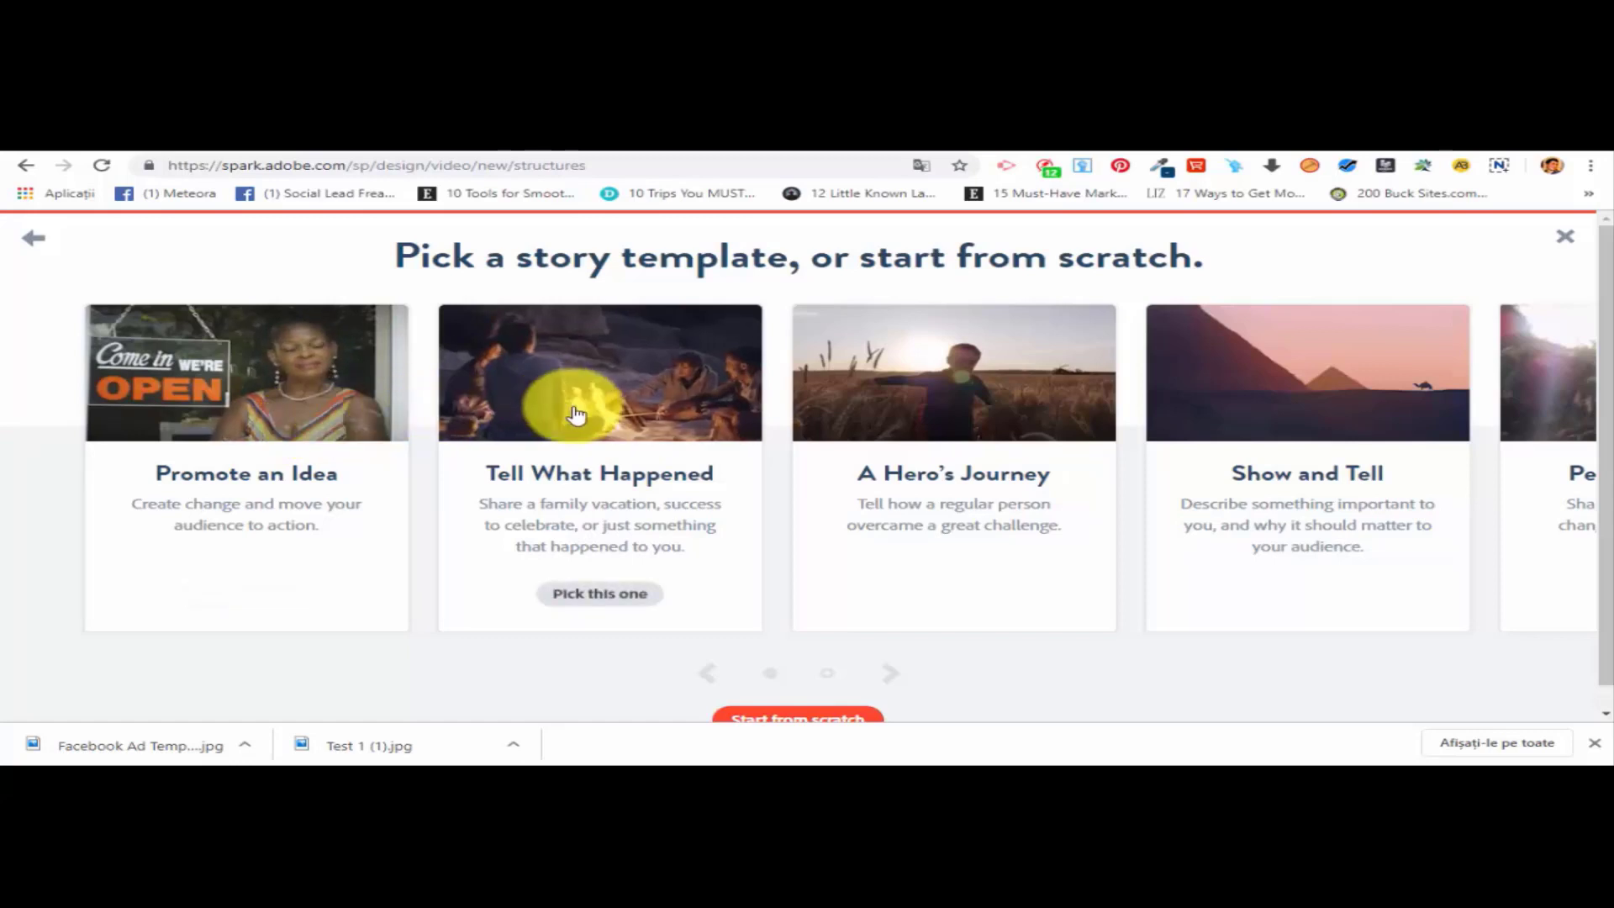
mouse_move(964, 400)
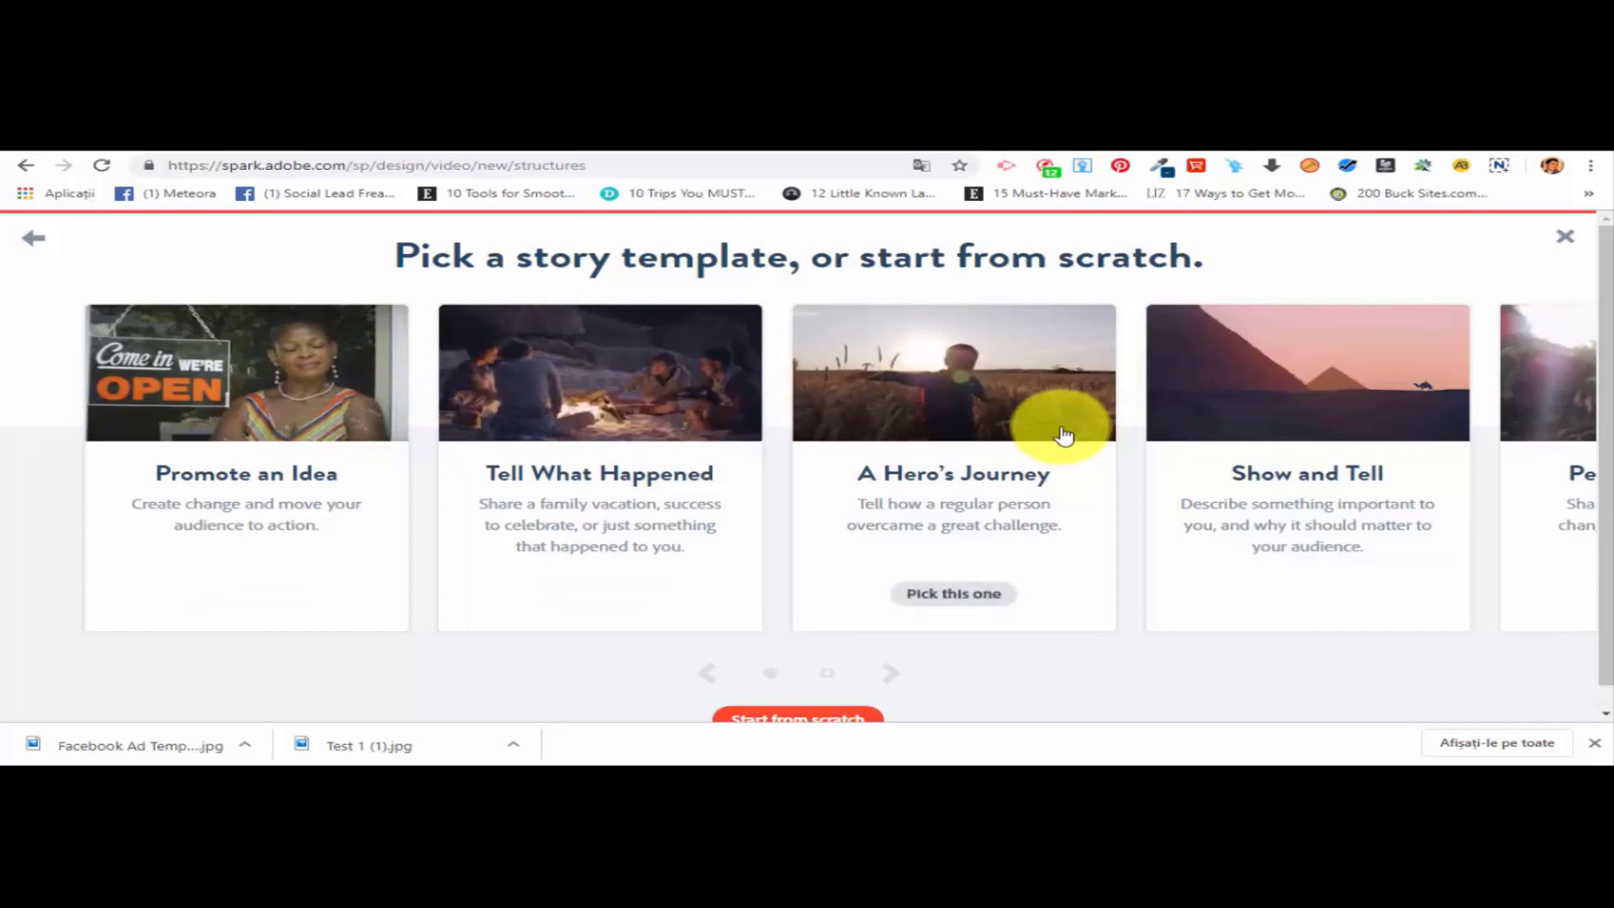
click(891, 676)
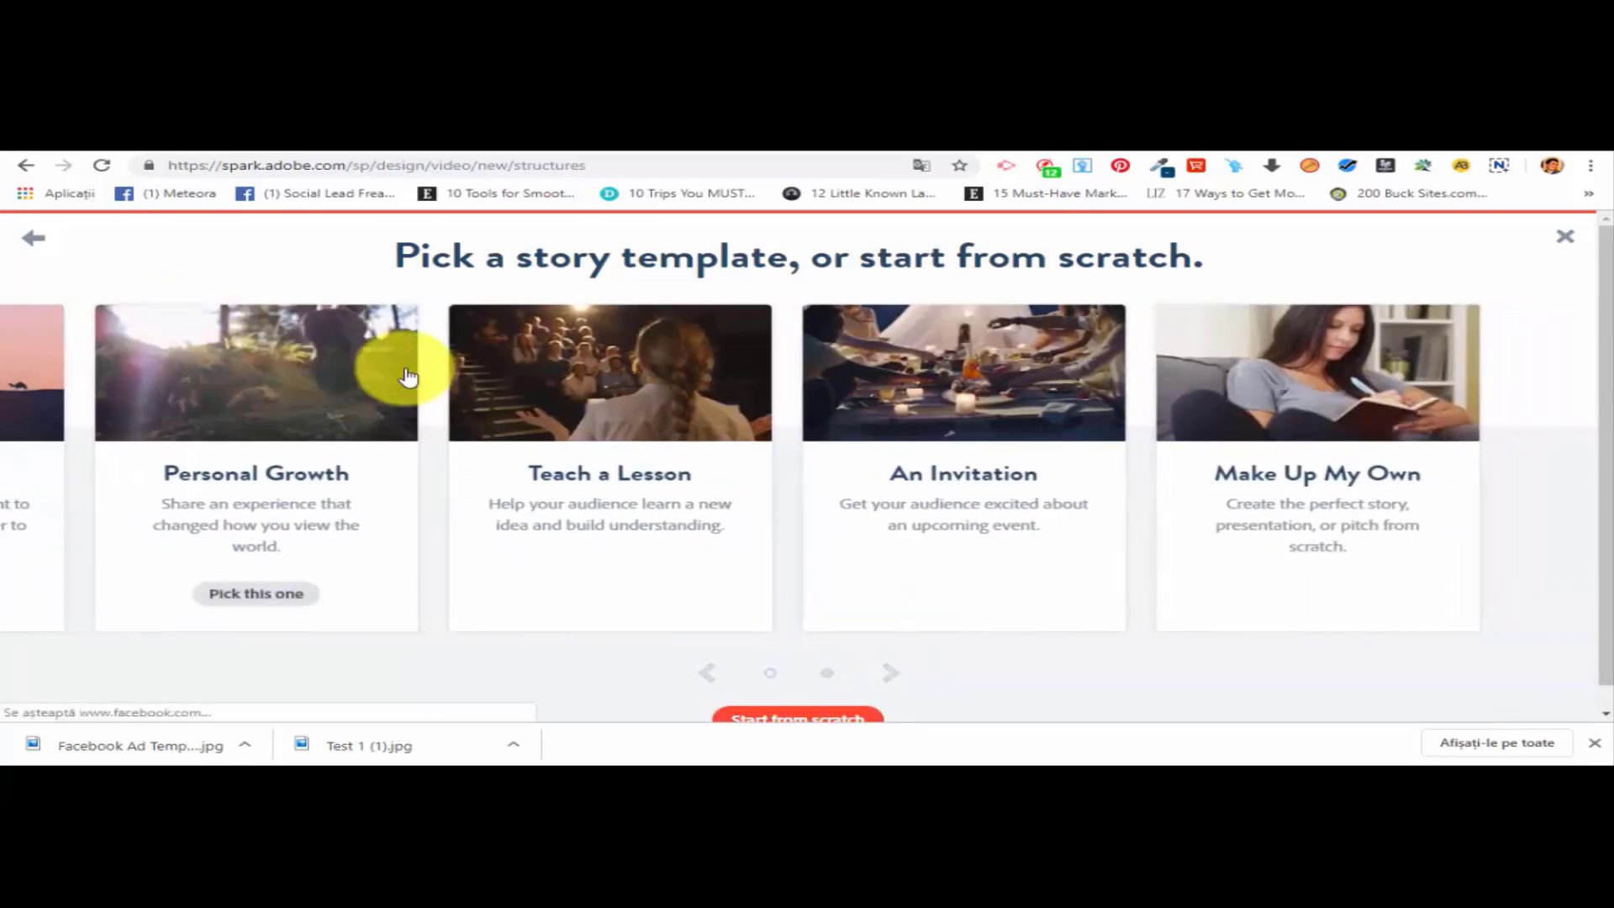
mouse_move(658, 407)
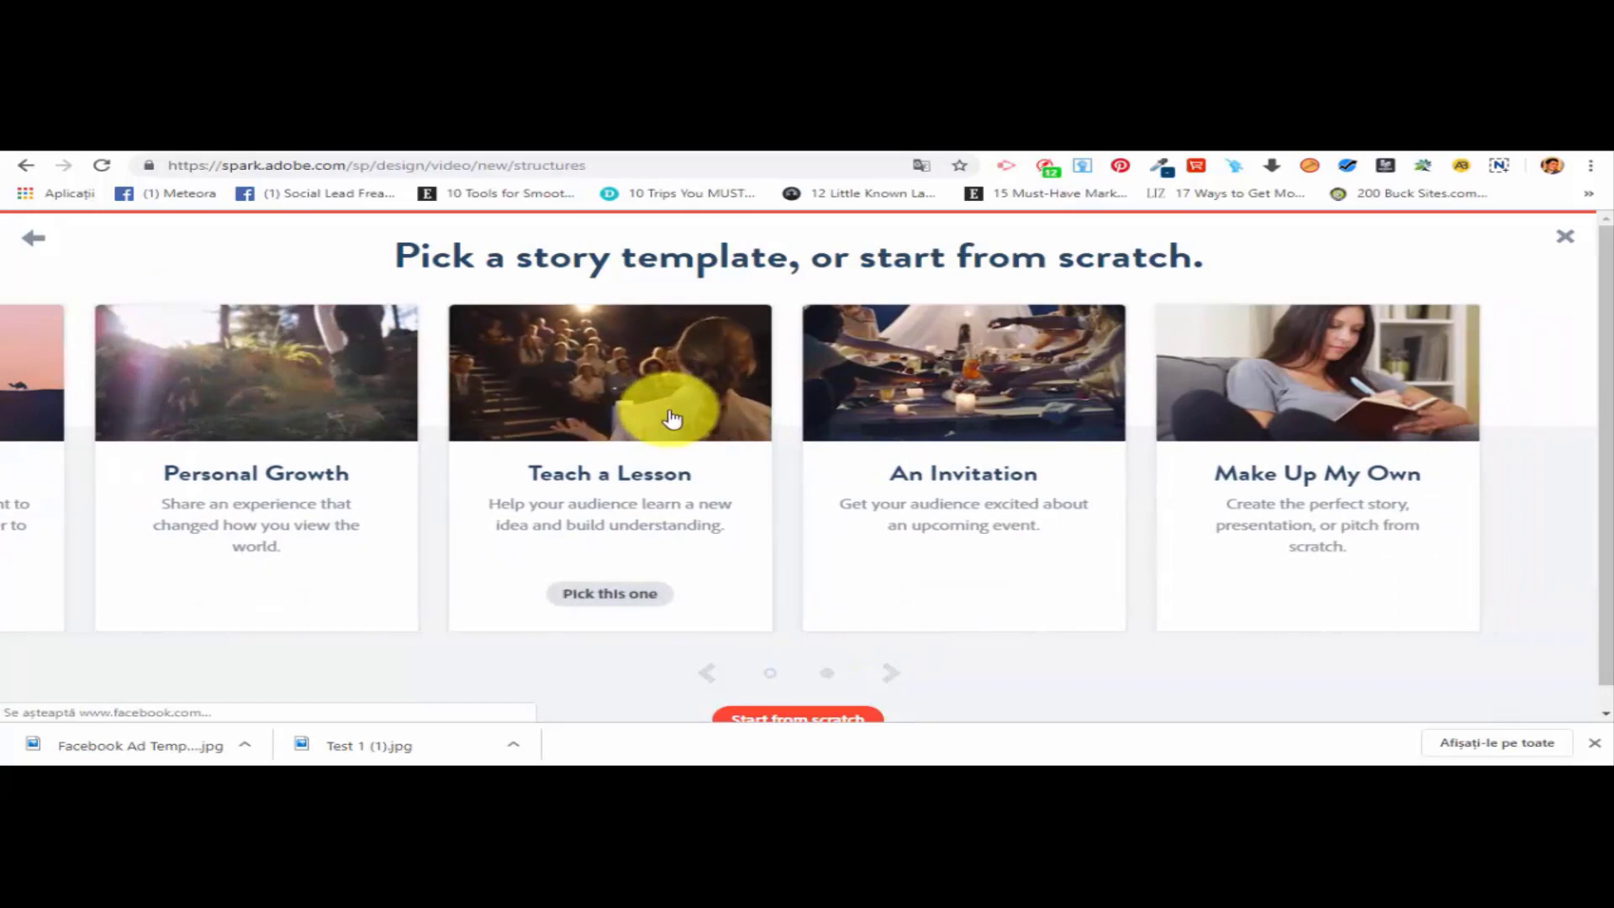
mouse_move(991, 417)
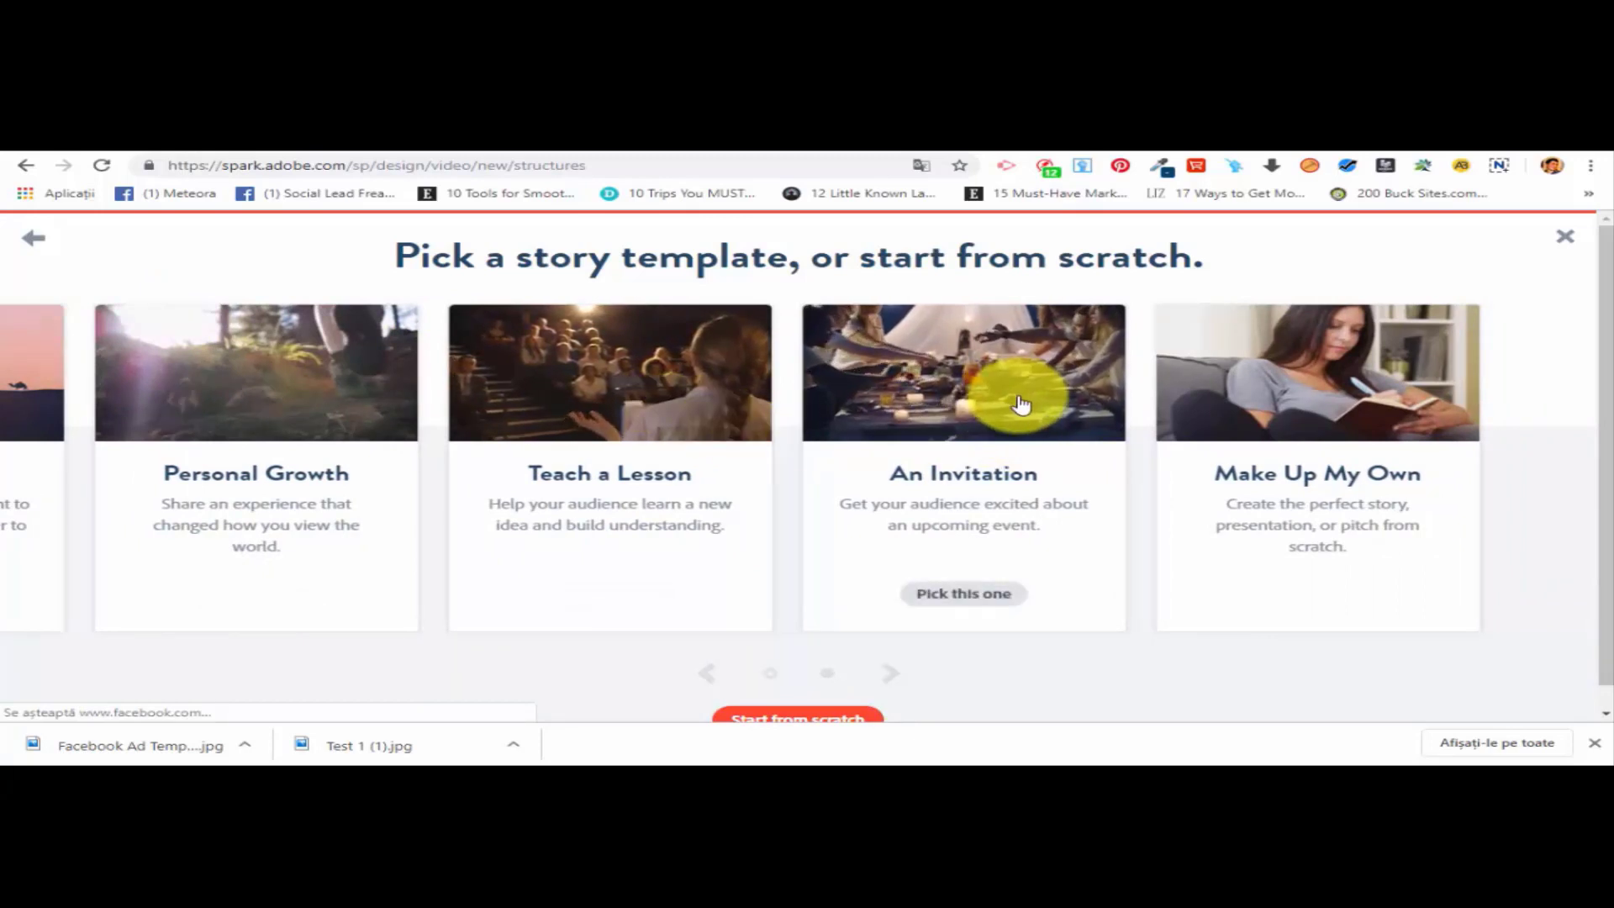
mouse_move(1289, 422)
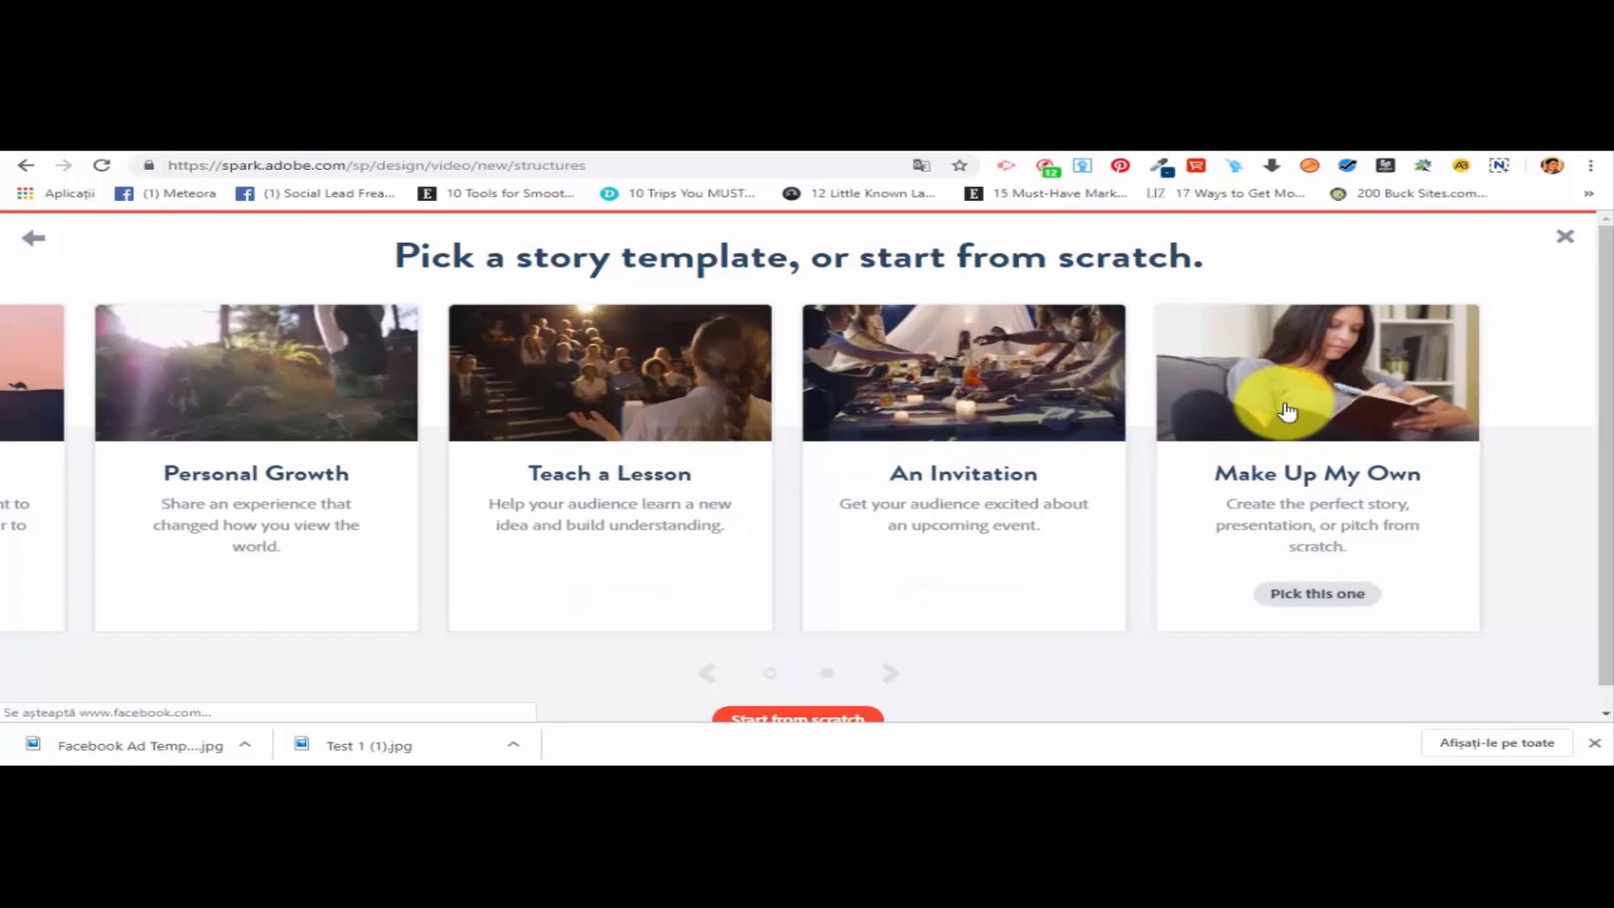
click(715, 676)
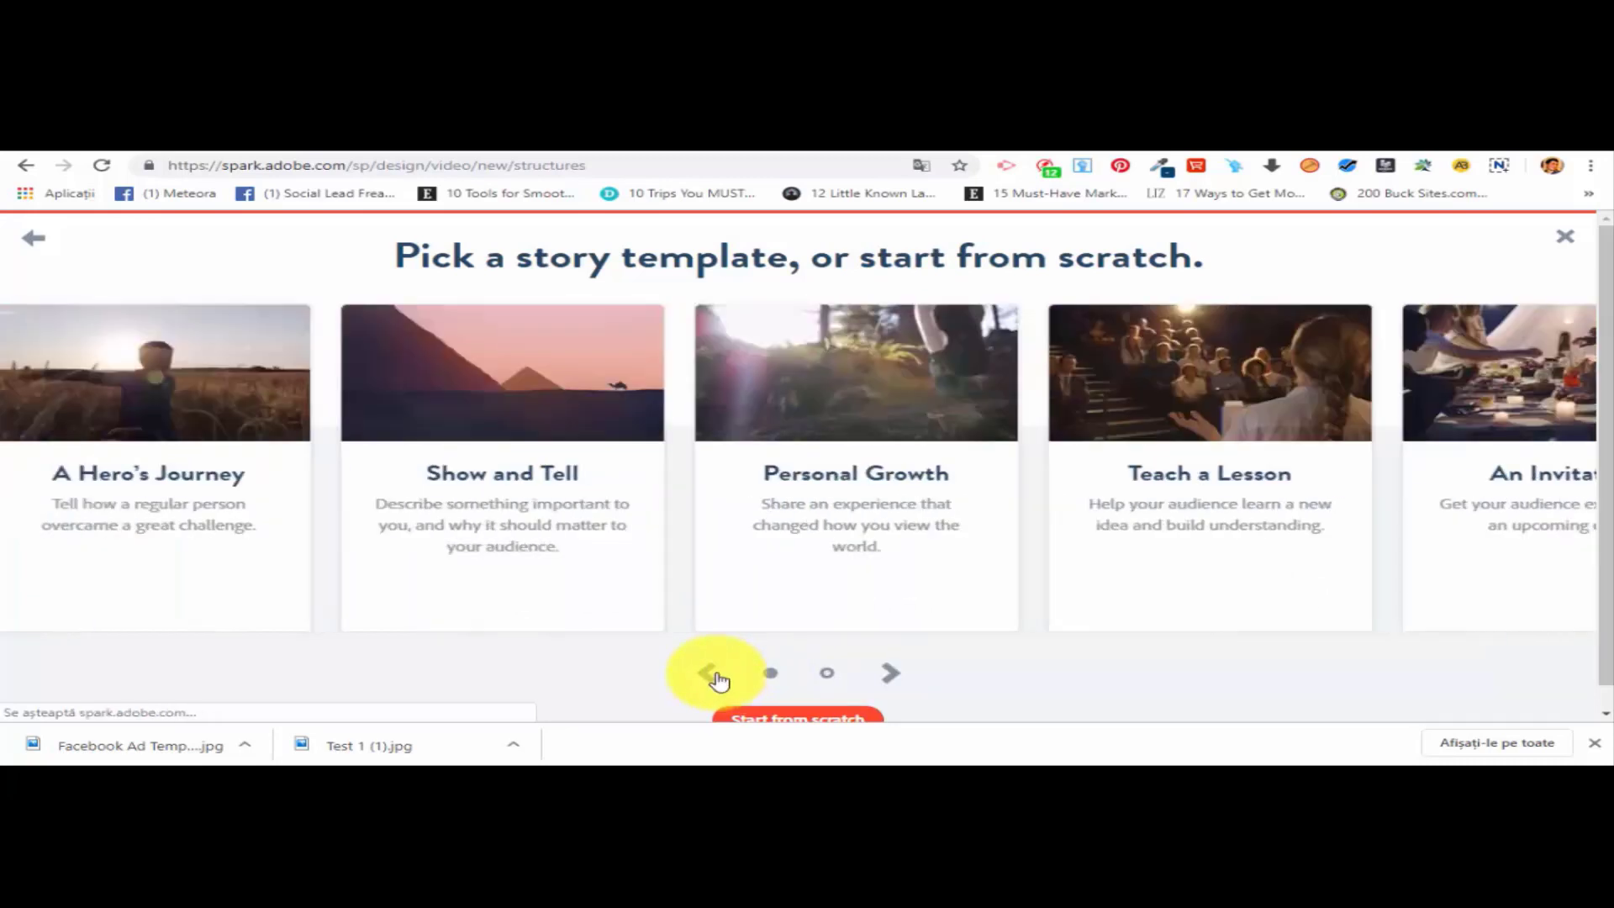
Pick the Promote an Idea story template and dismiss the storytelling tip on its first slide.
mouse_move(216, 389)
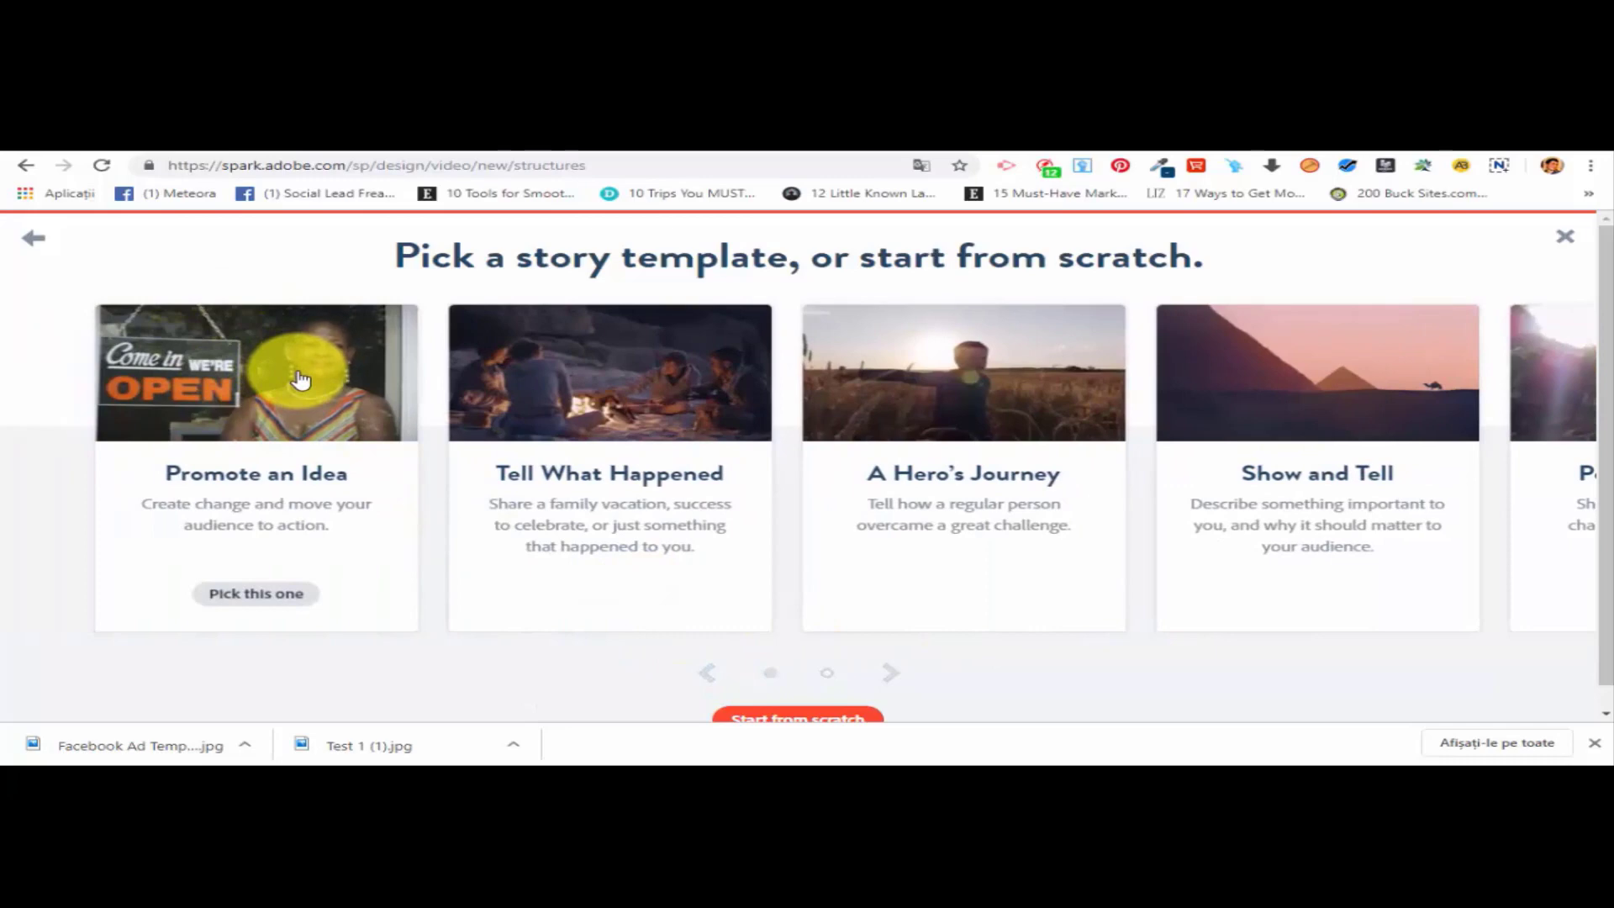
scroll(319, 363, down, 2)
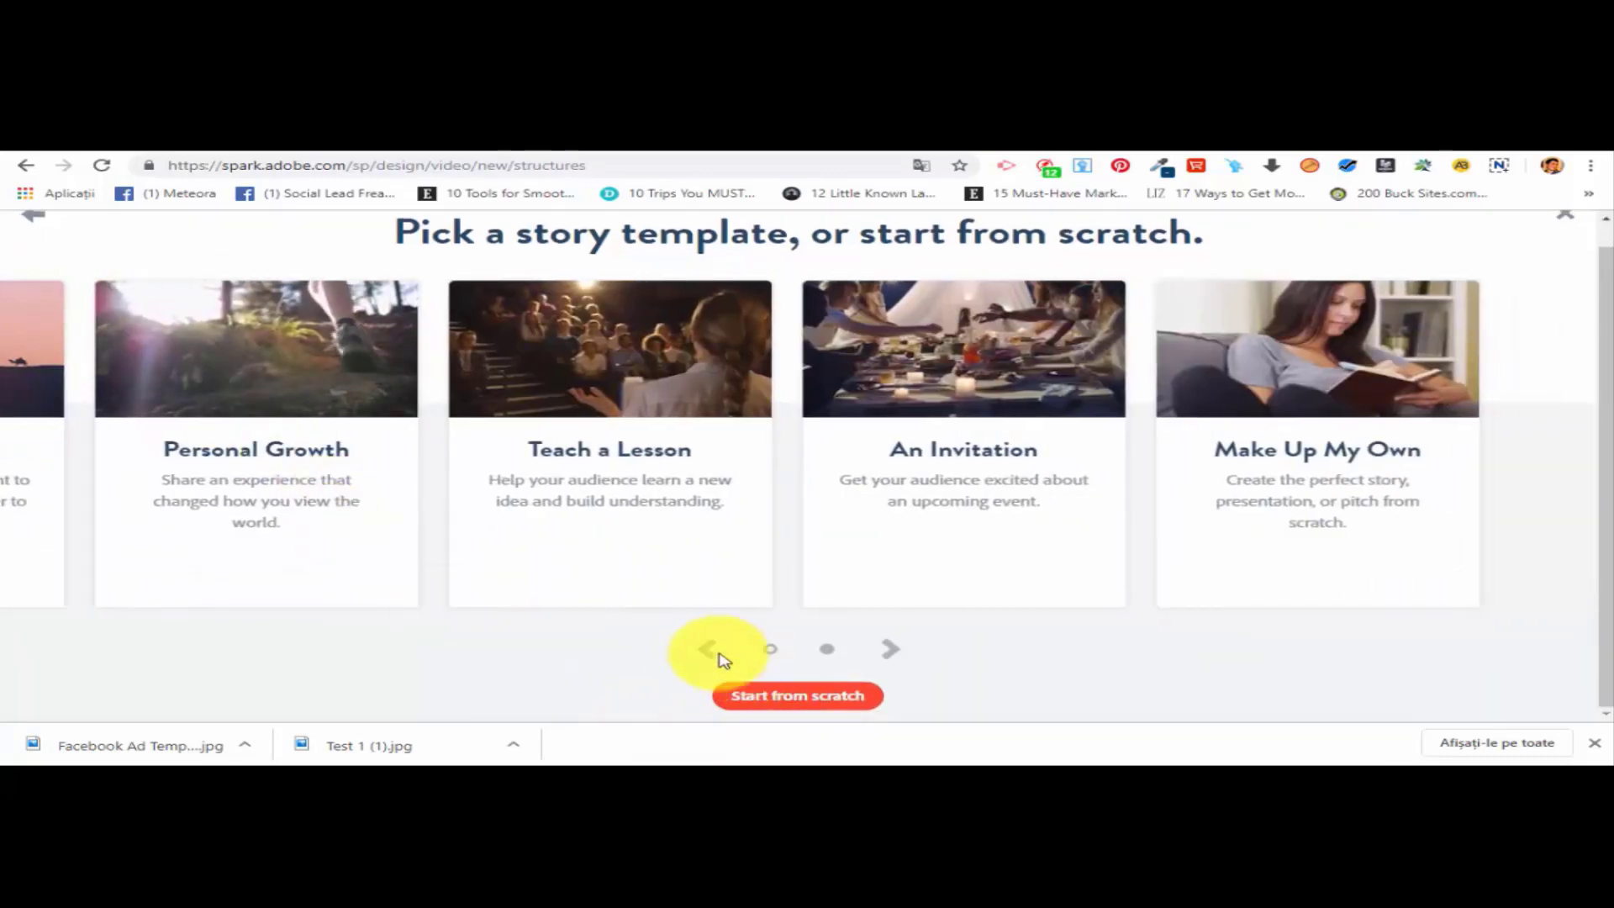
click(707, 656)
click(169, 365)
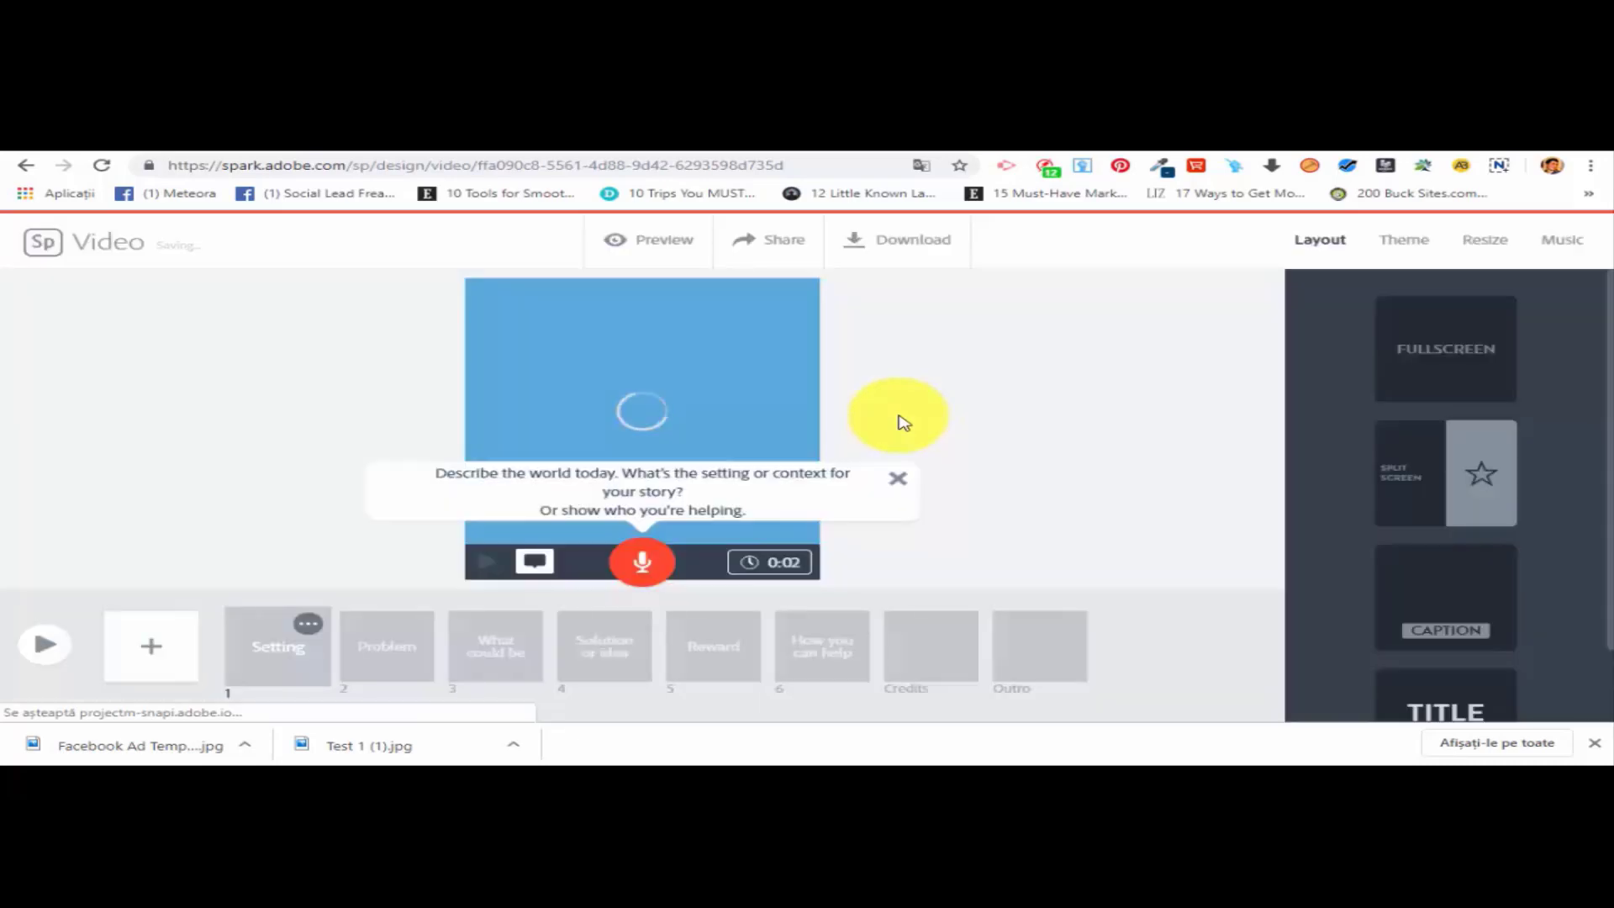
click(898, 481)
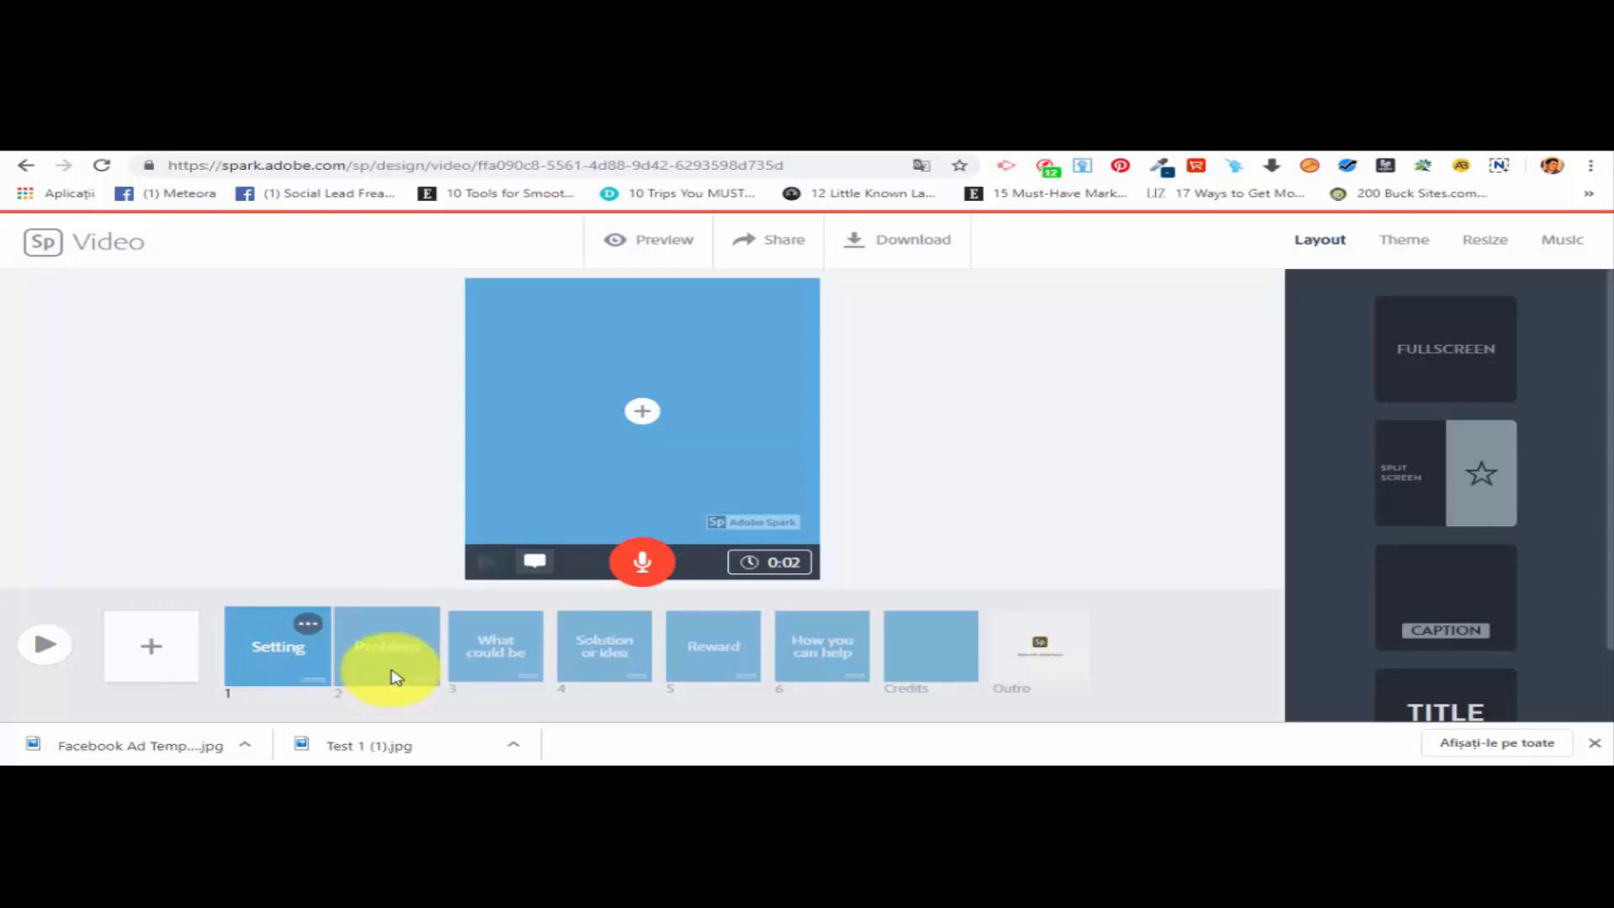
Look through the template's story slides and check the options offered for the Setting slide.
click(492, 670)
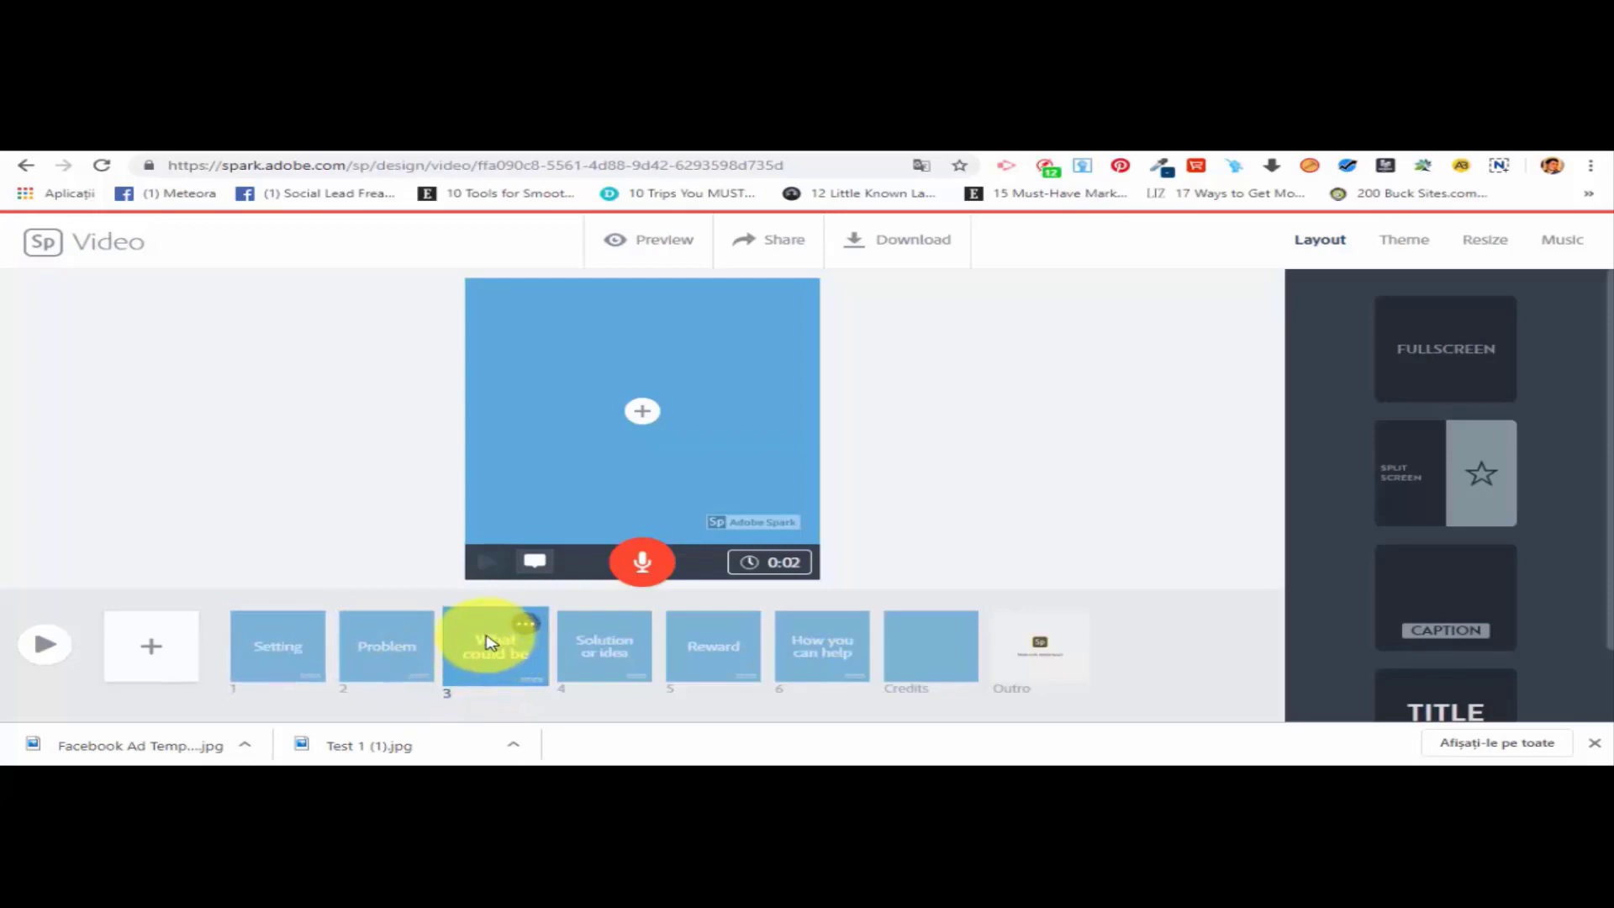
click(629, 662)
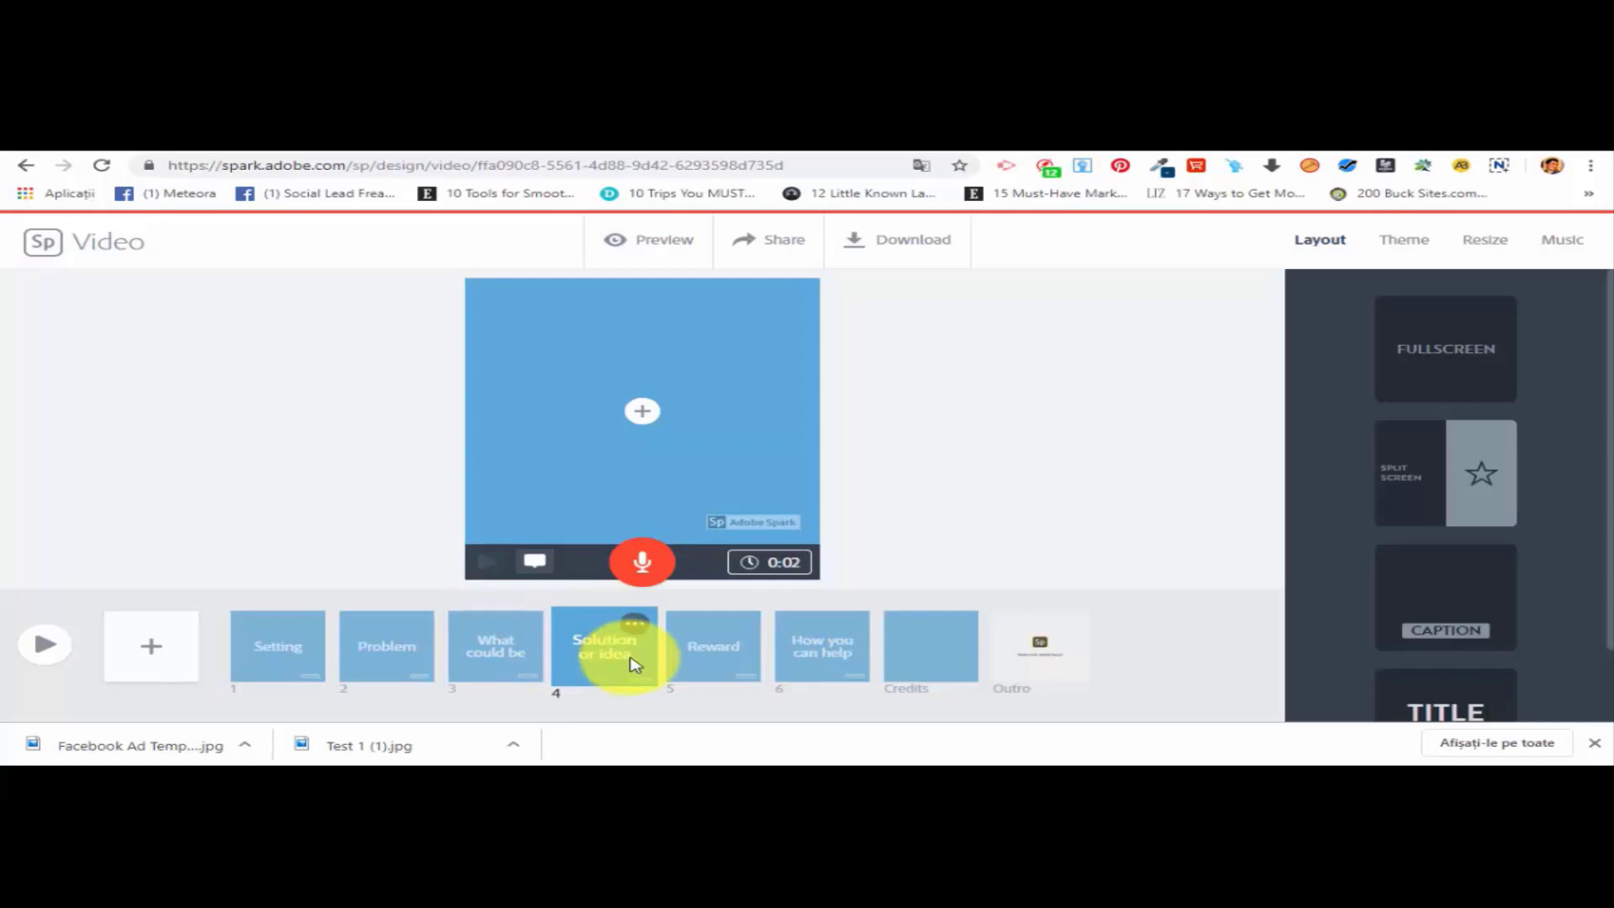
click(750, 664)
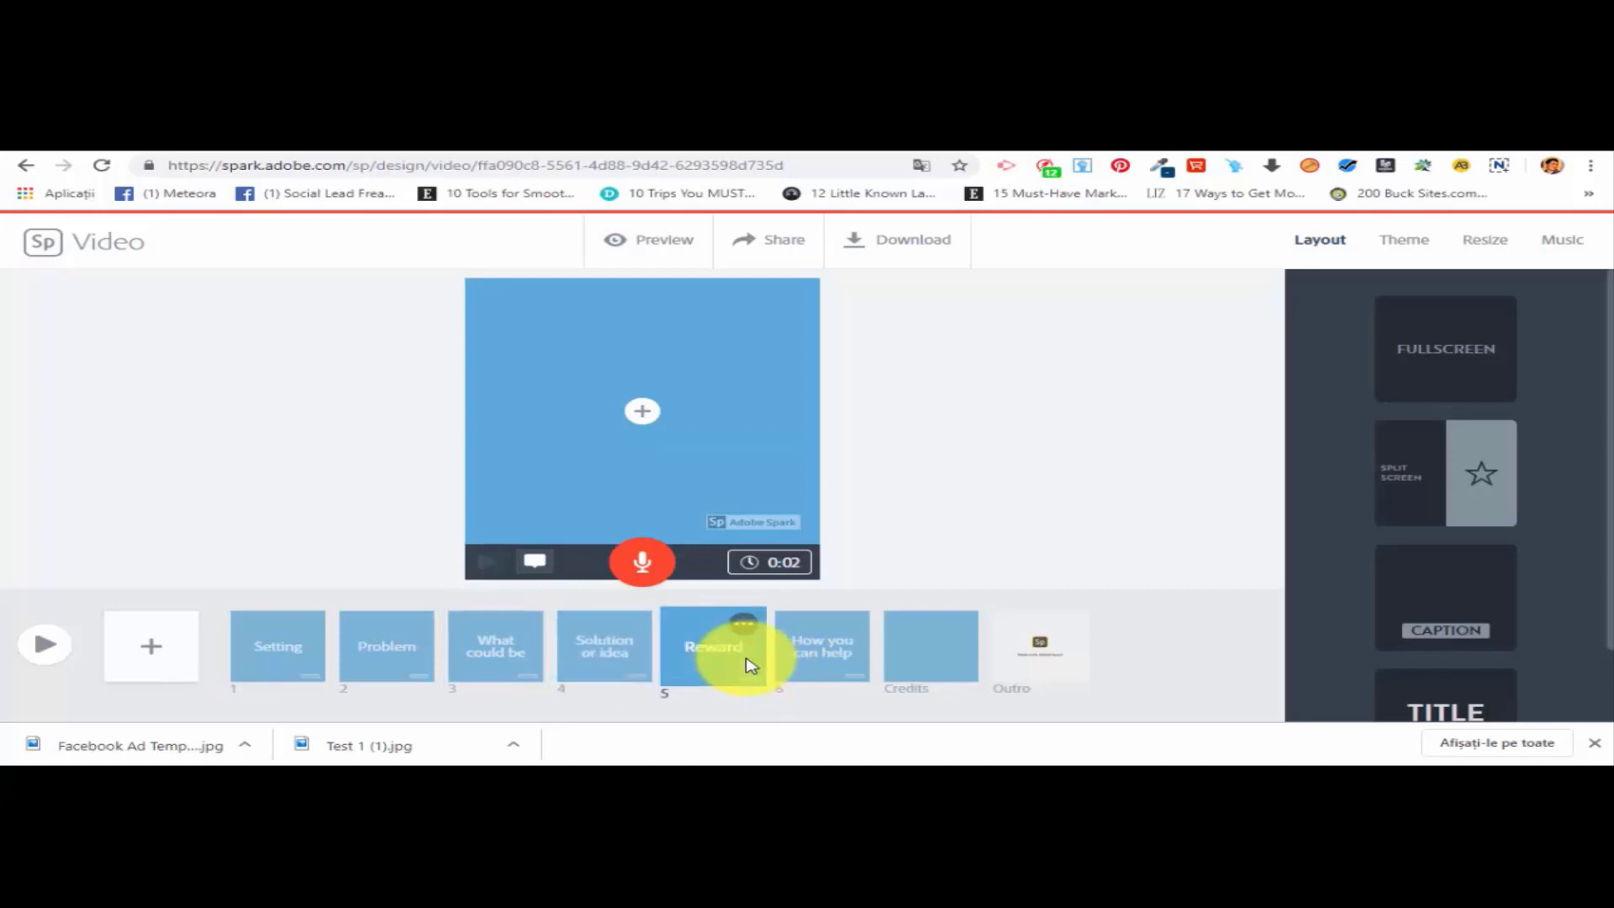
click(820, 681)
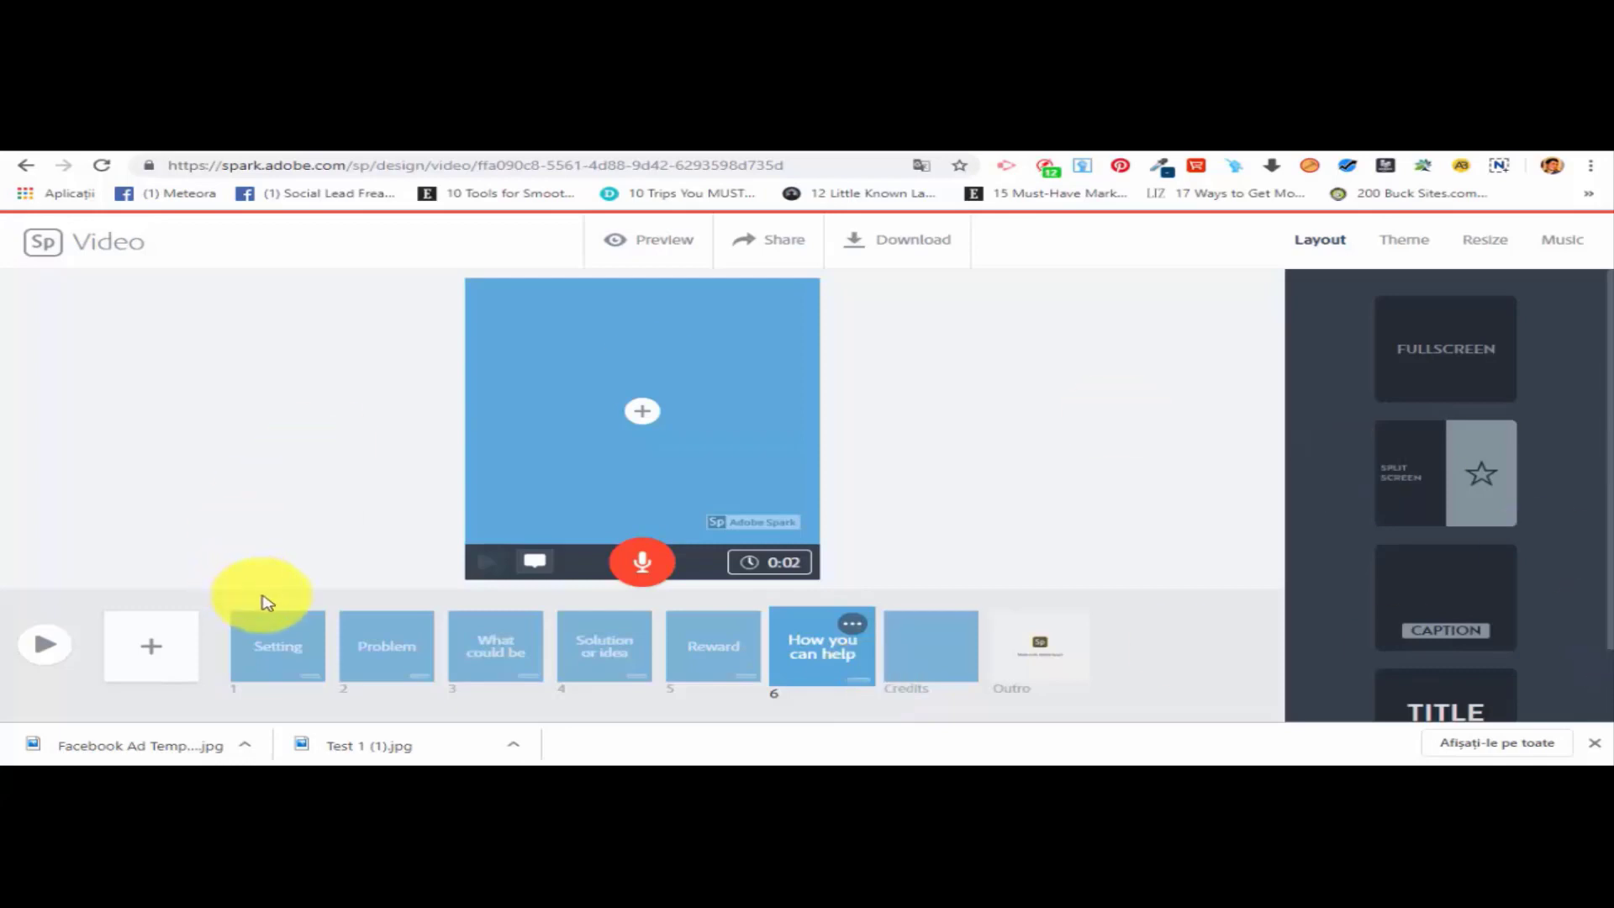
click(279, 645)
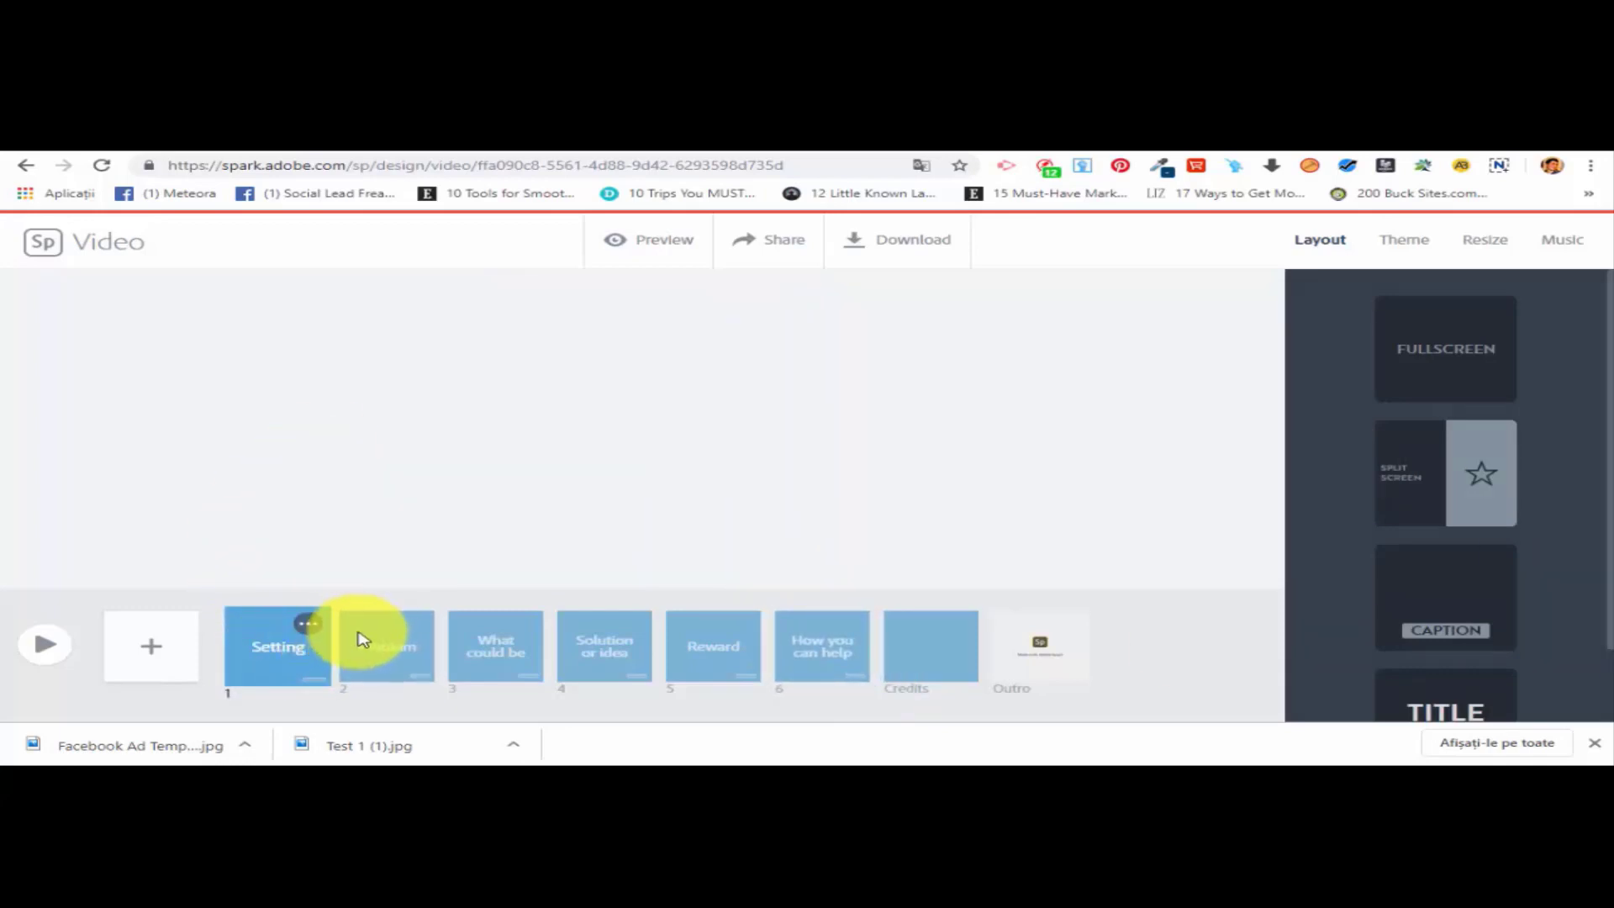
click(308, 624)
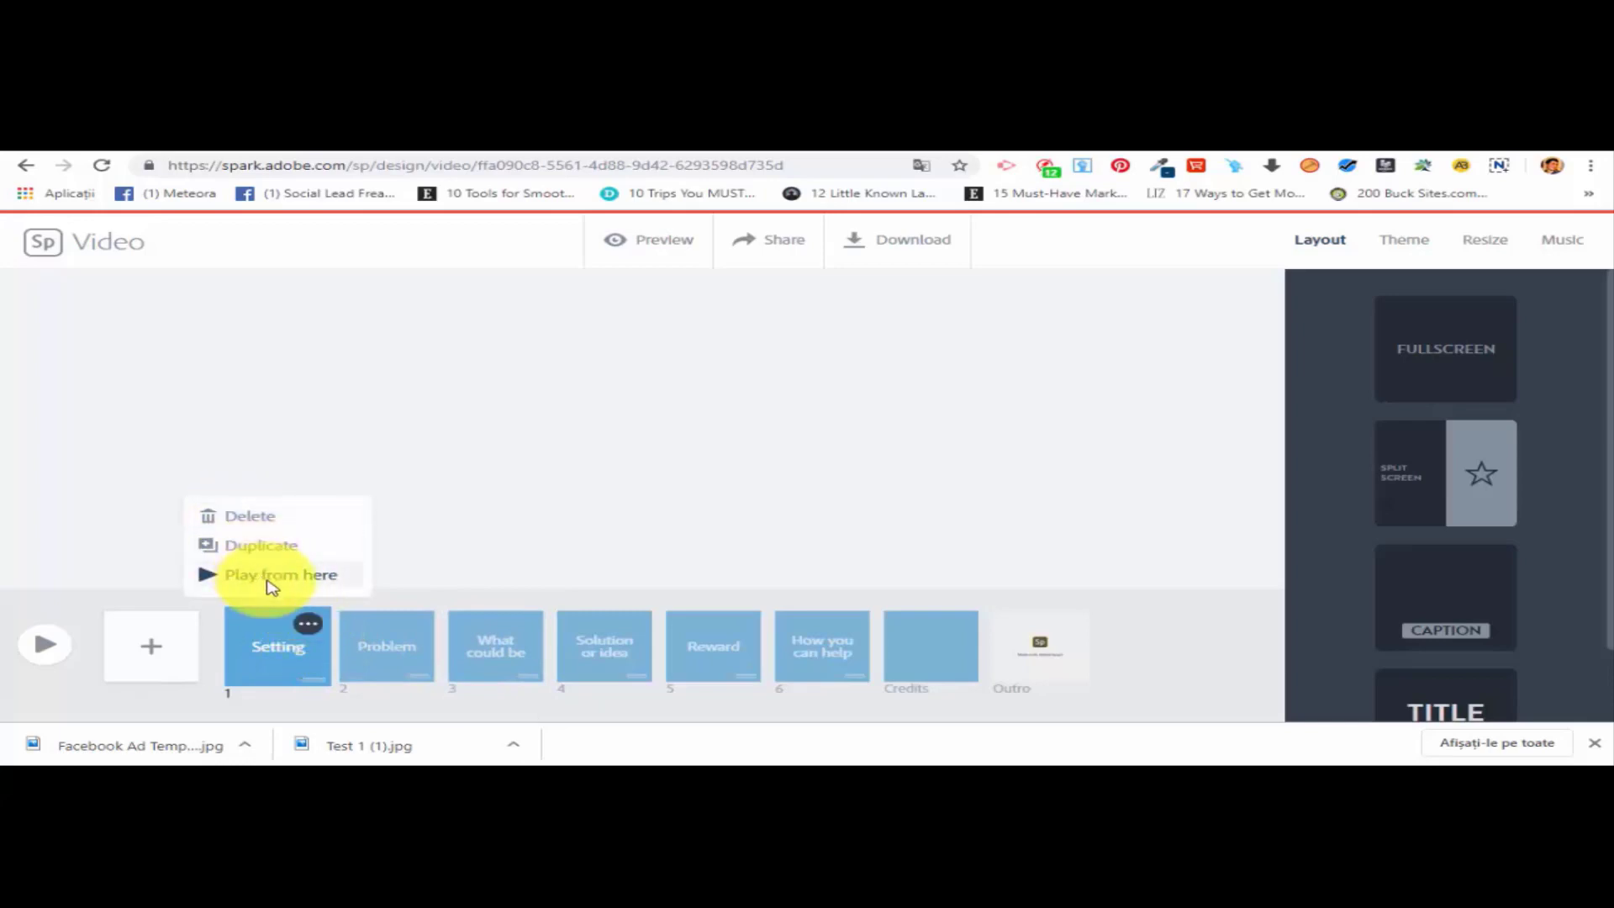
click(397, 645)
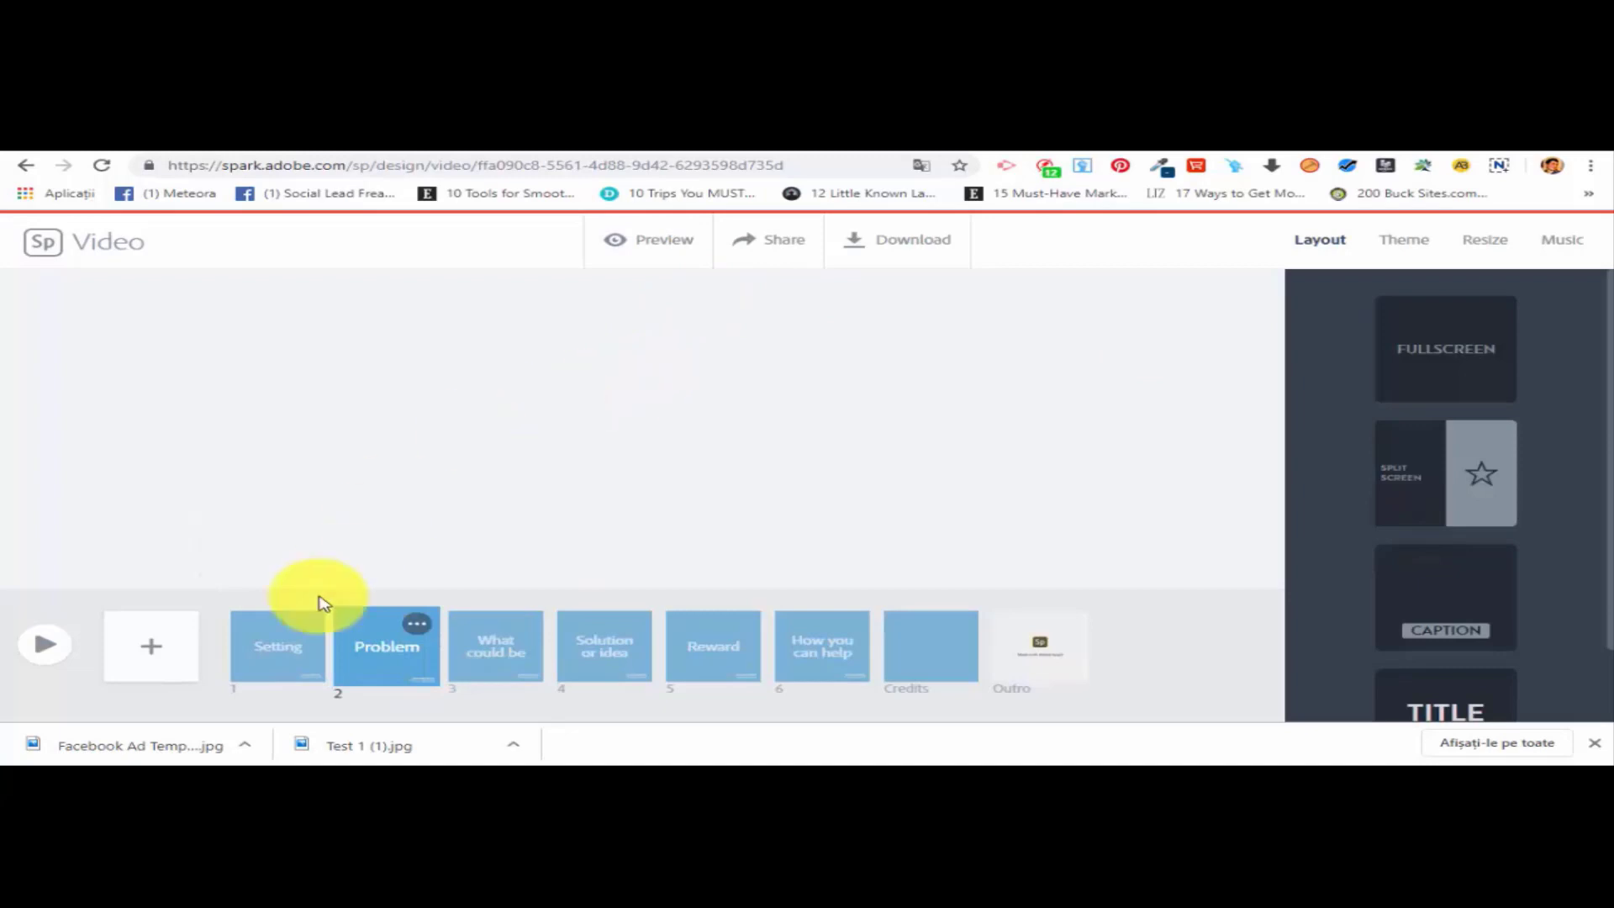
Add a blank slide after the Problem slide and try the Split Screen and Caption layouts on it.
click(145, 644)
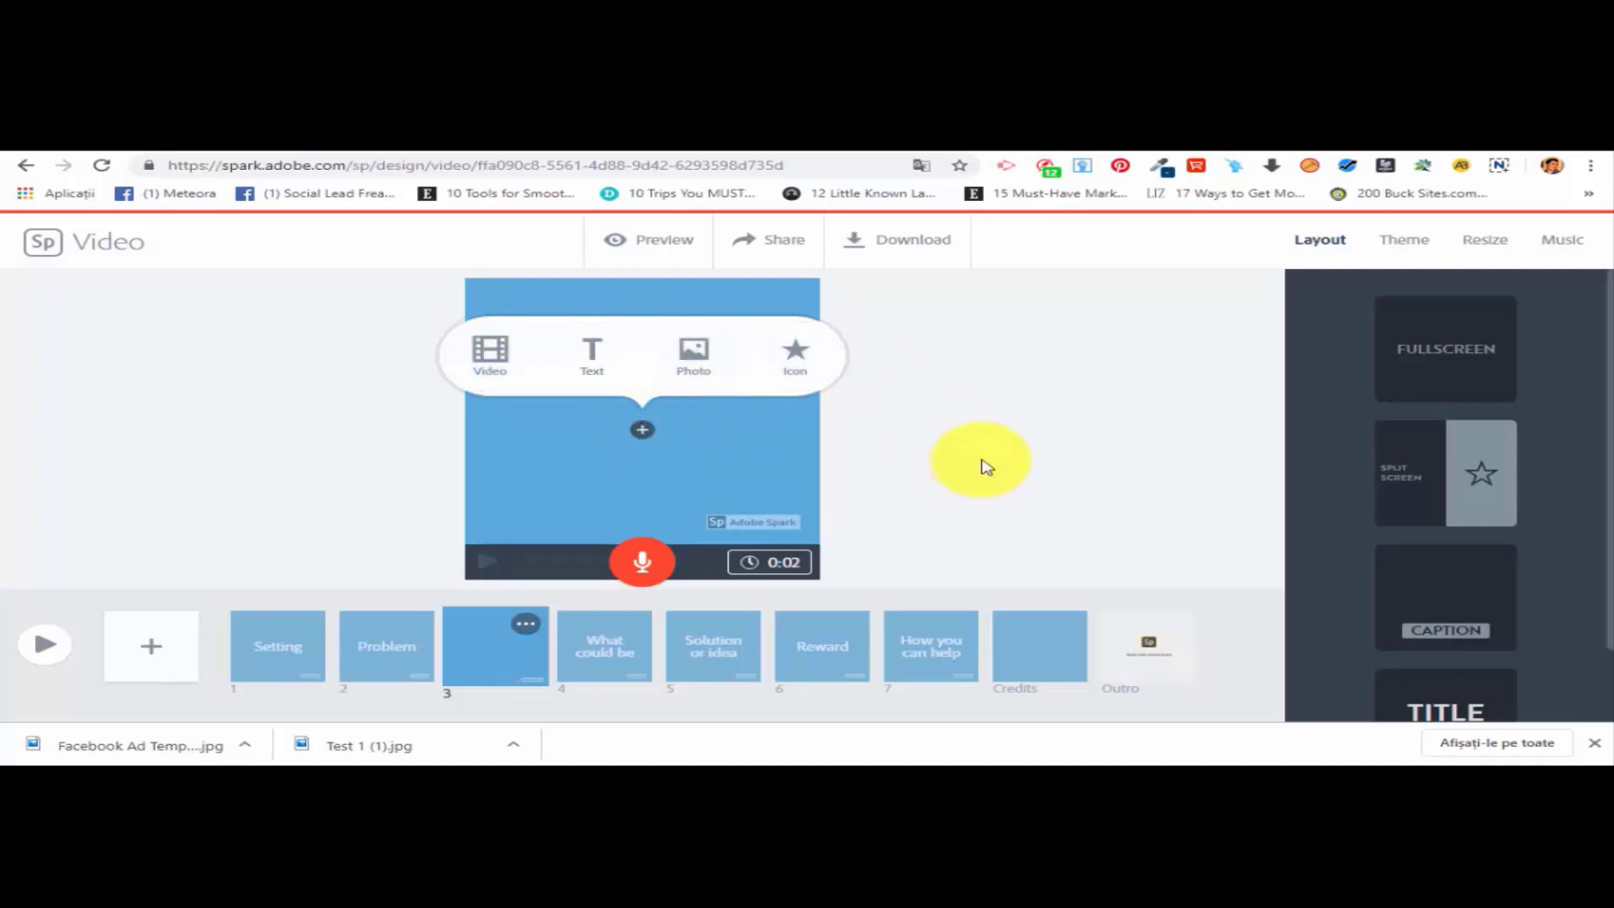
click(987, 459)
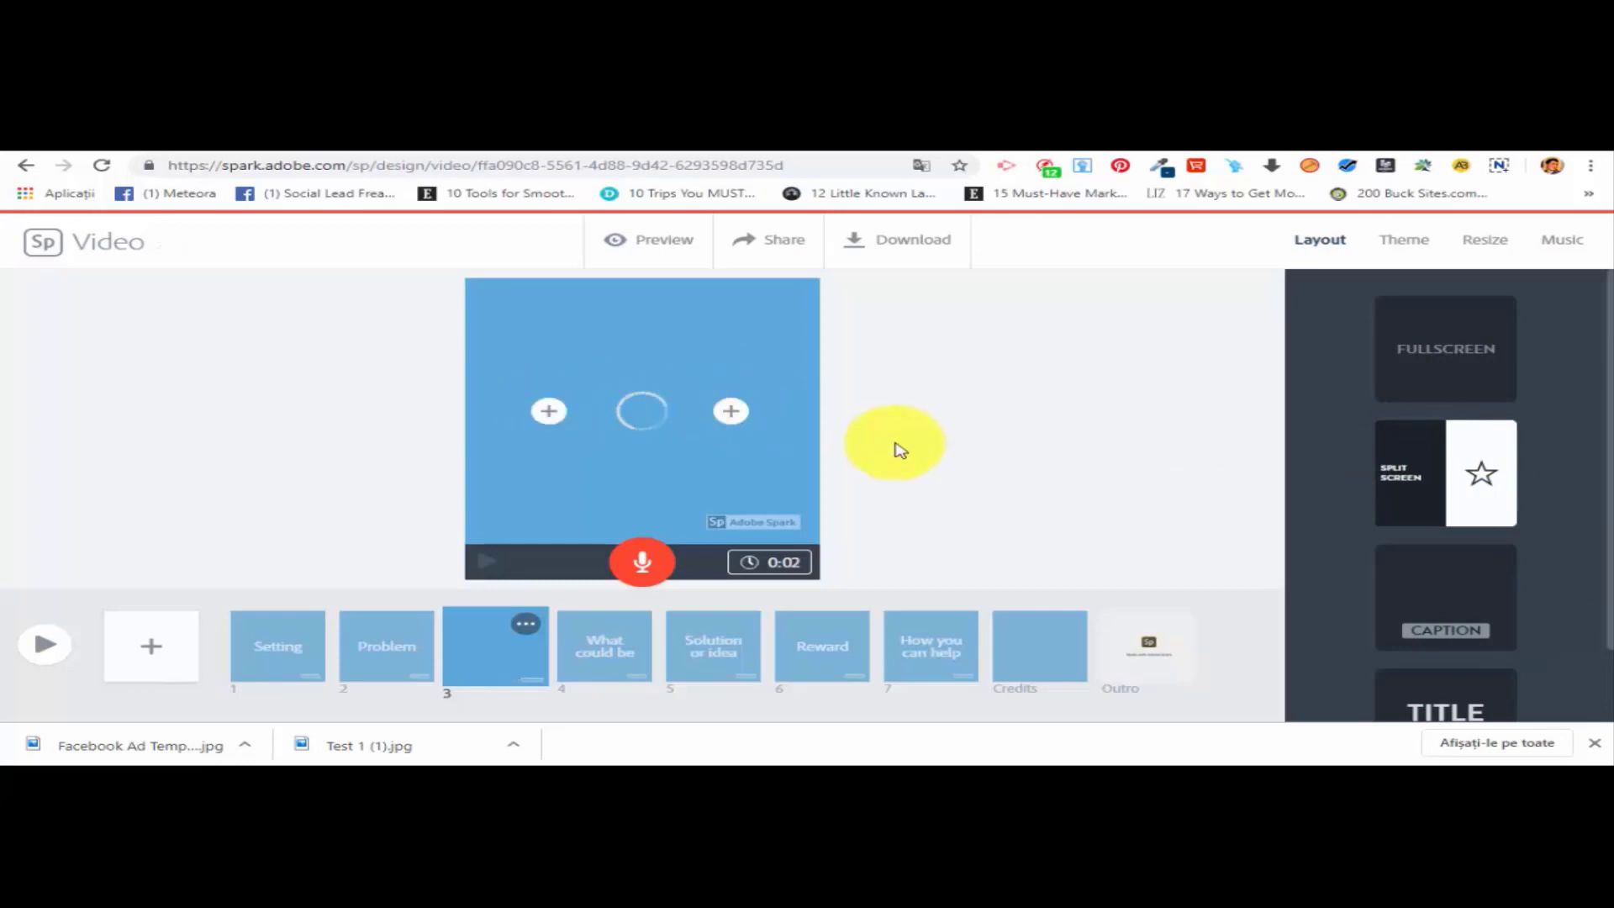
scroll(1419, 529, down, 1)
click(1420, 490)
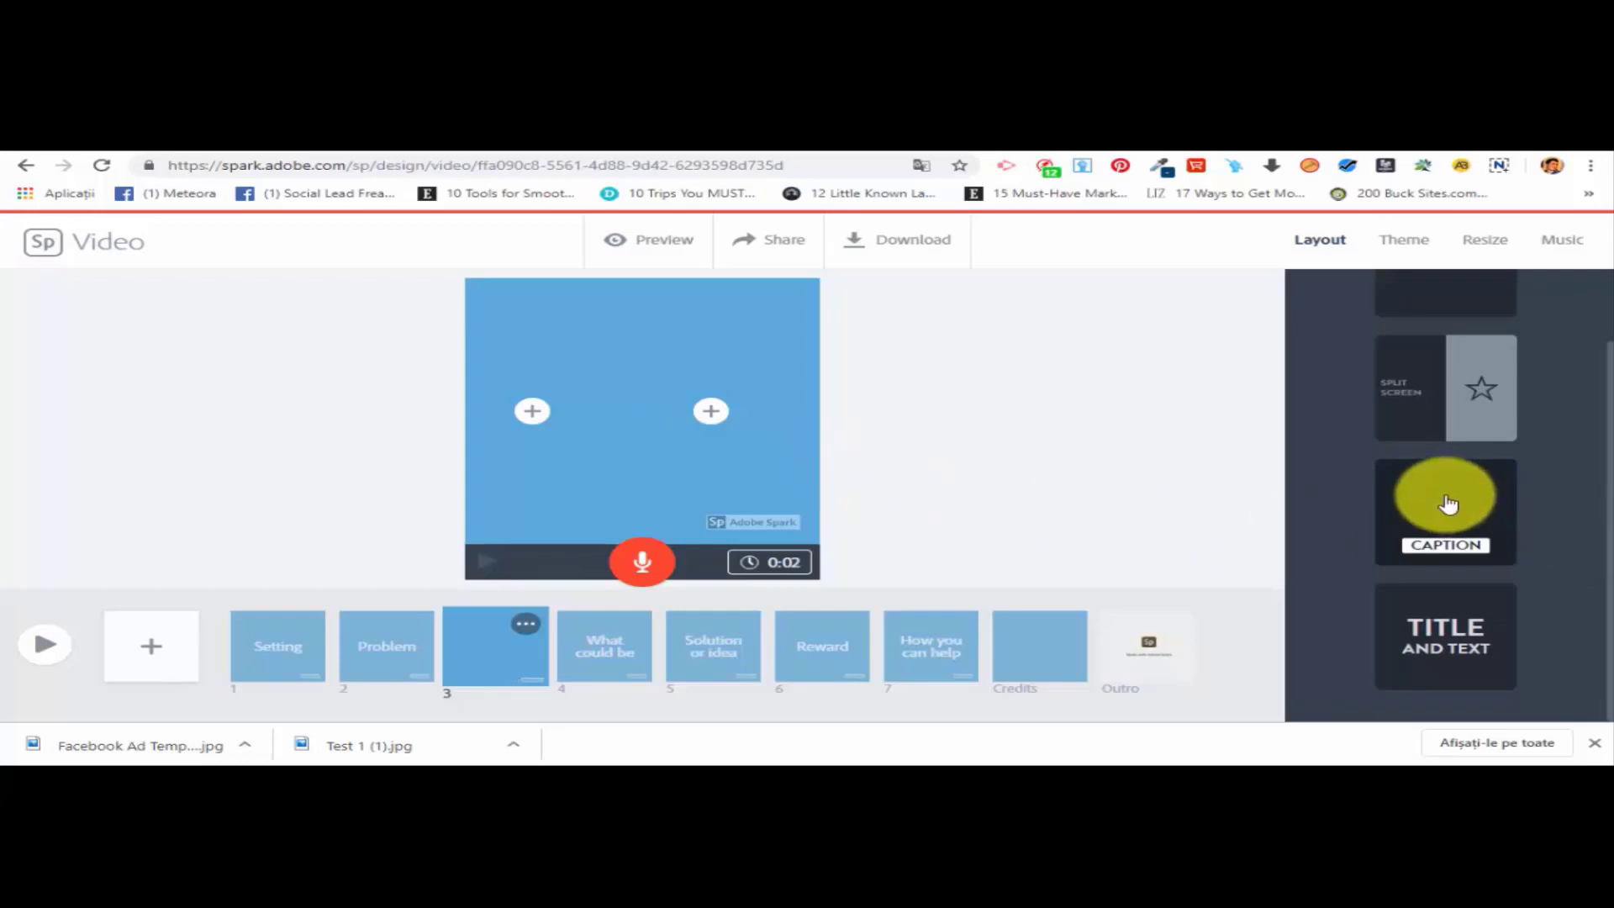
click(1442, 389)
click(1449, 511)
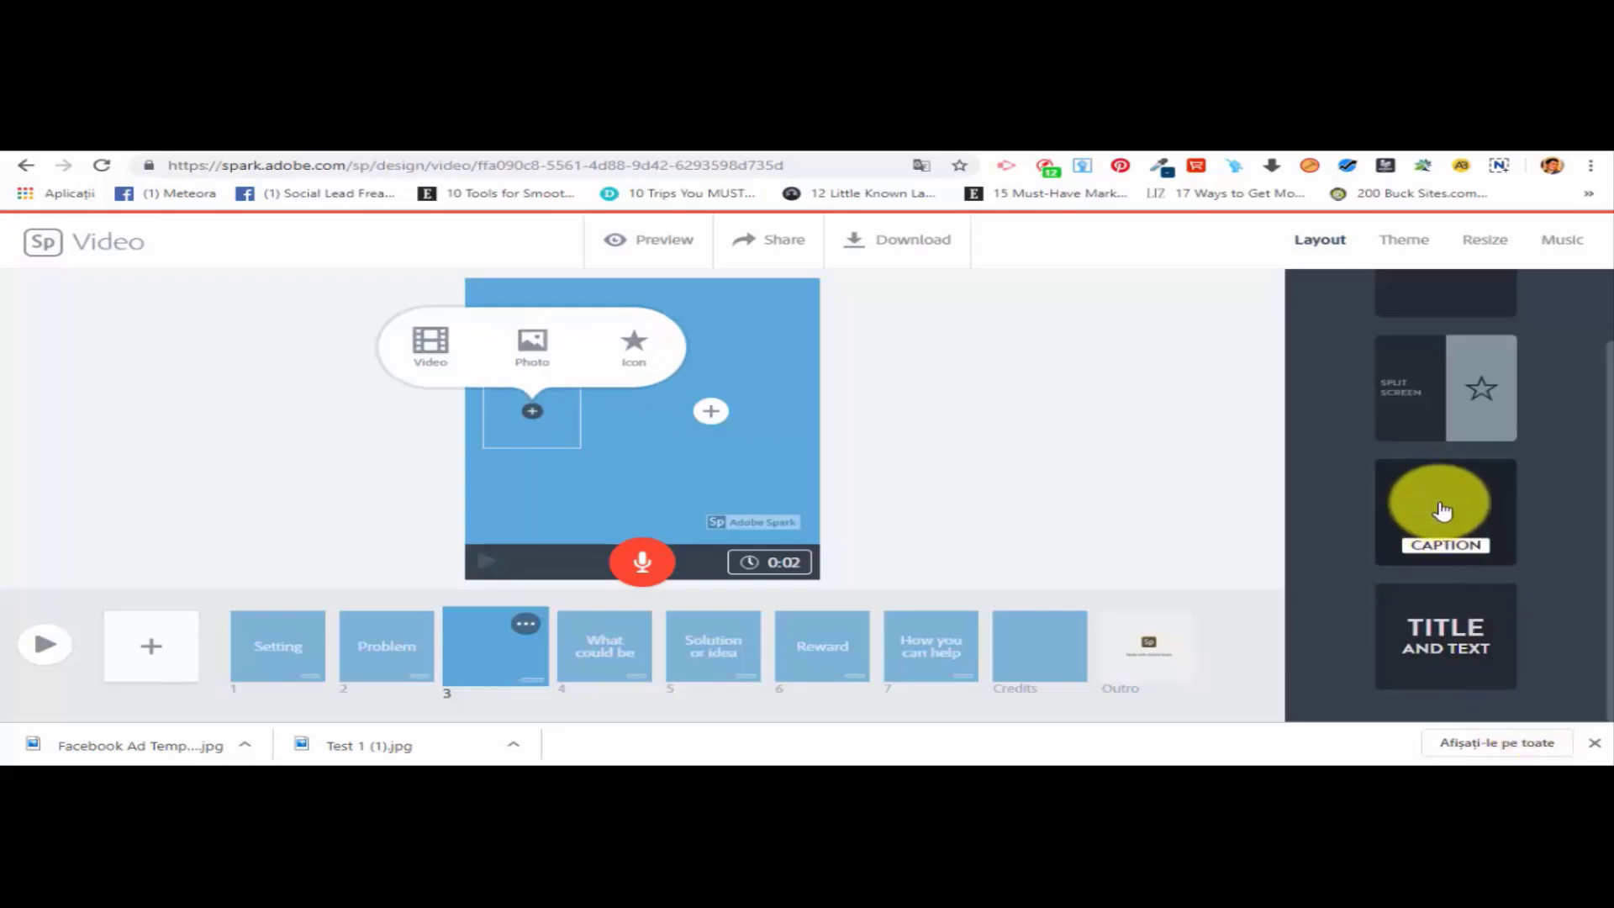
click(1441, 511)
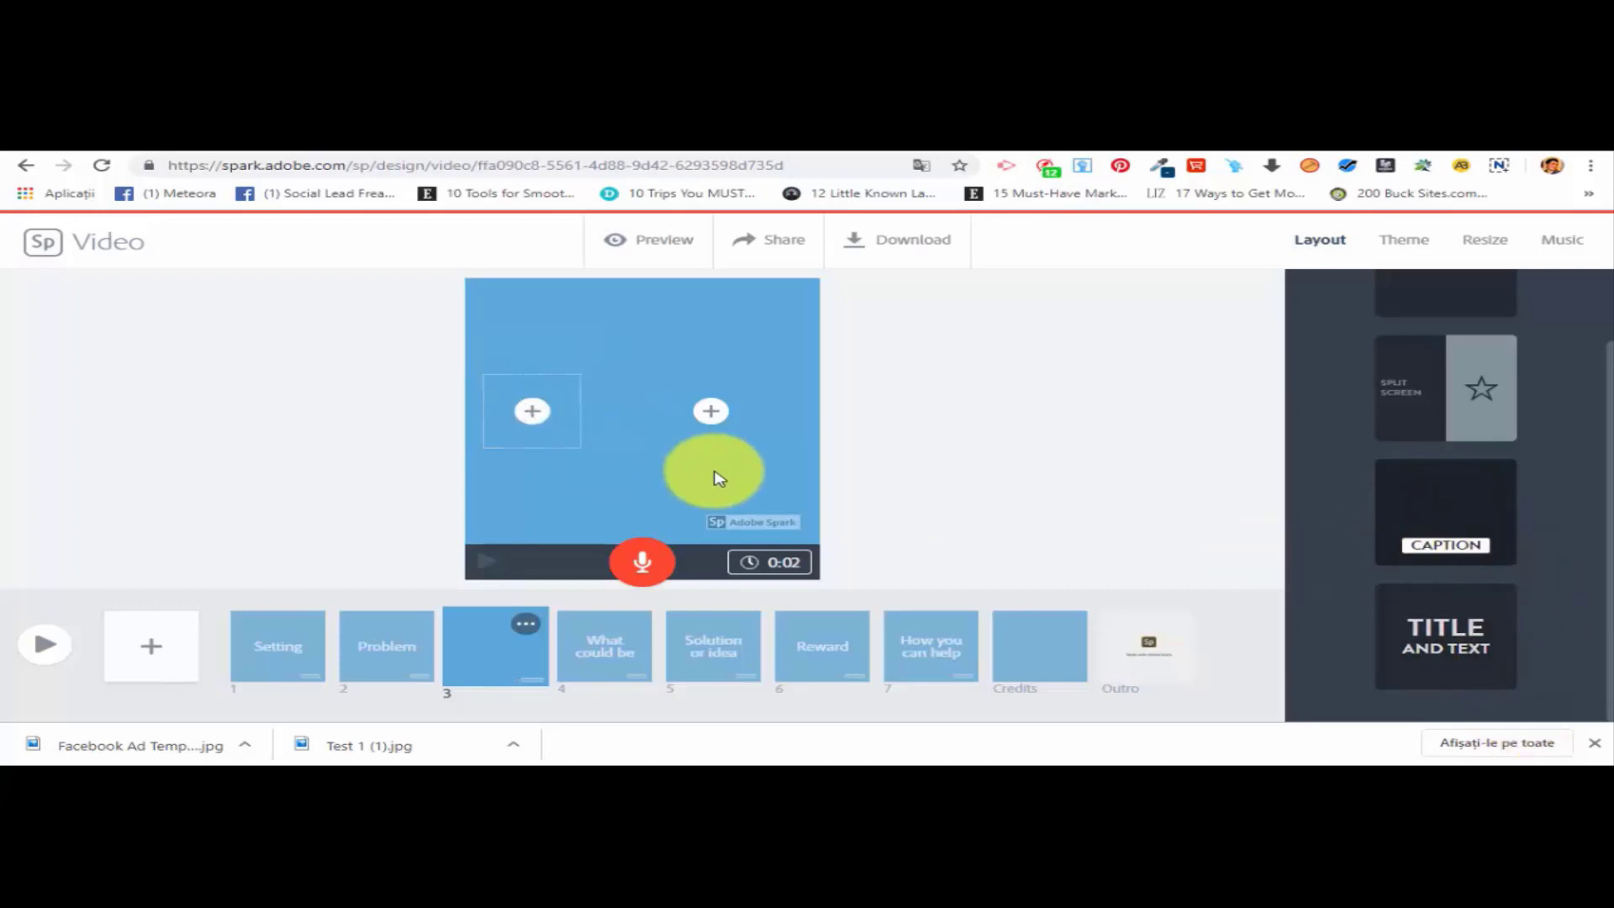
scroll(1440, 479, up, 1)
scroll(1440, 504, down, 1)
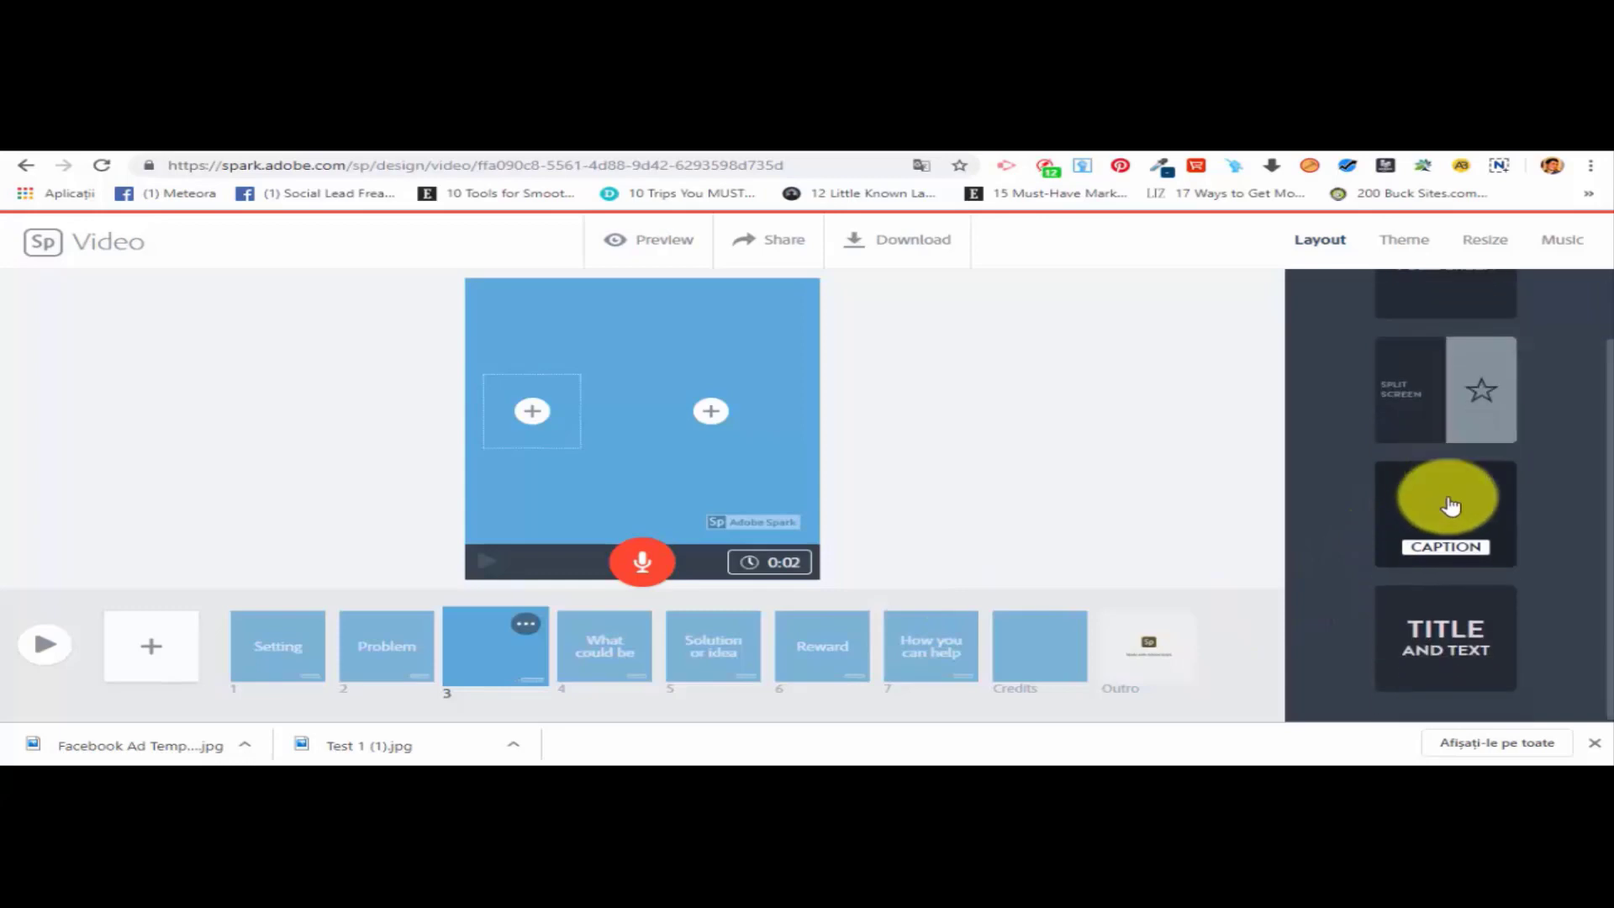
Try the Title and Text layout on the new third slide and check what its placeholders accept.
click(1474, 622)
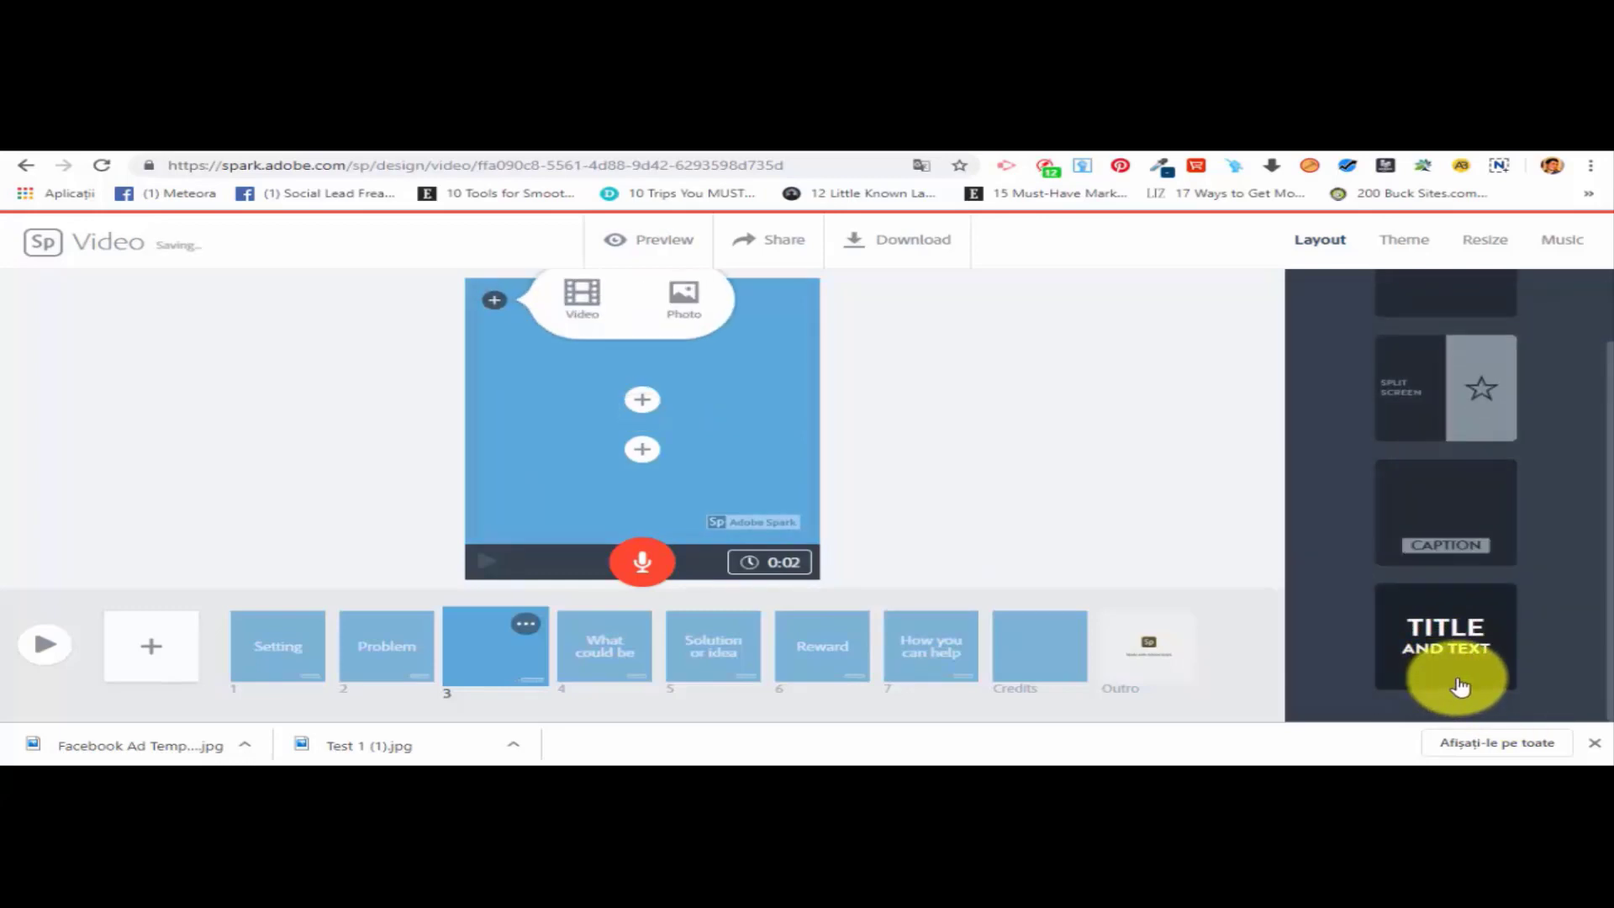
click(642, 448)
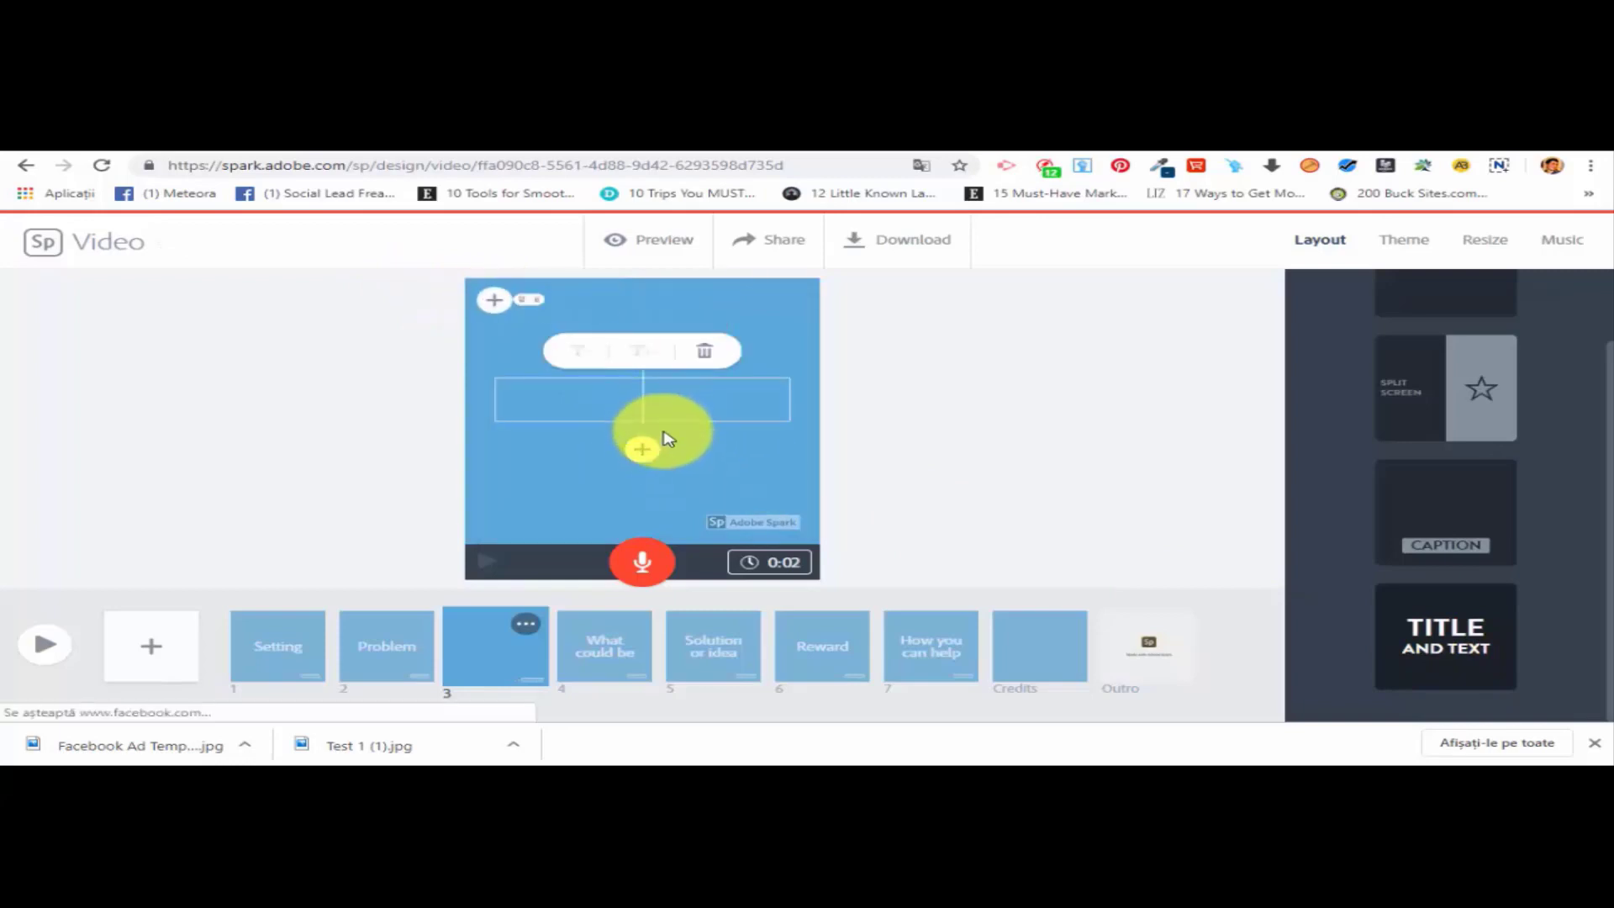
click(580, 321)
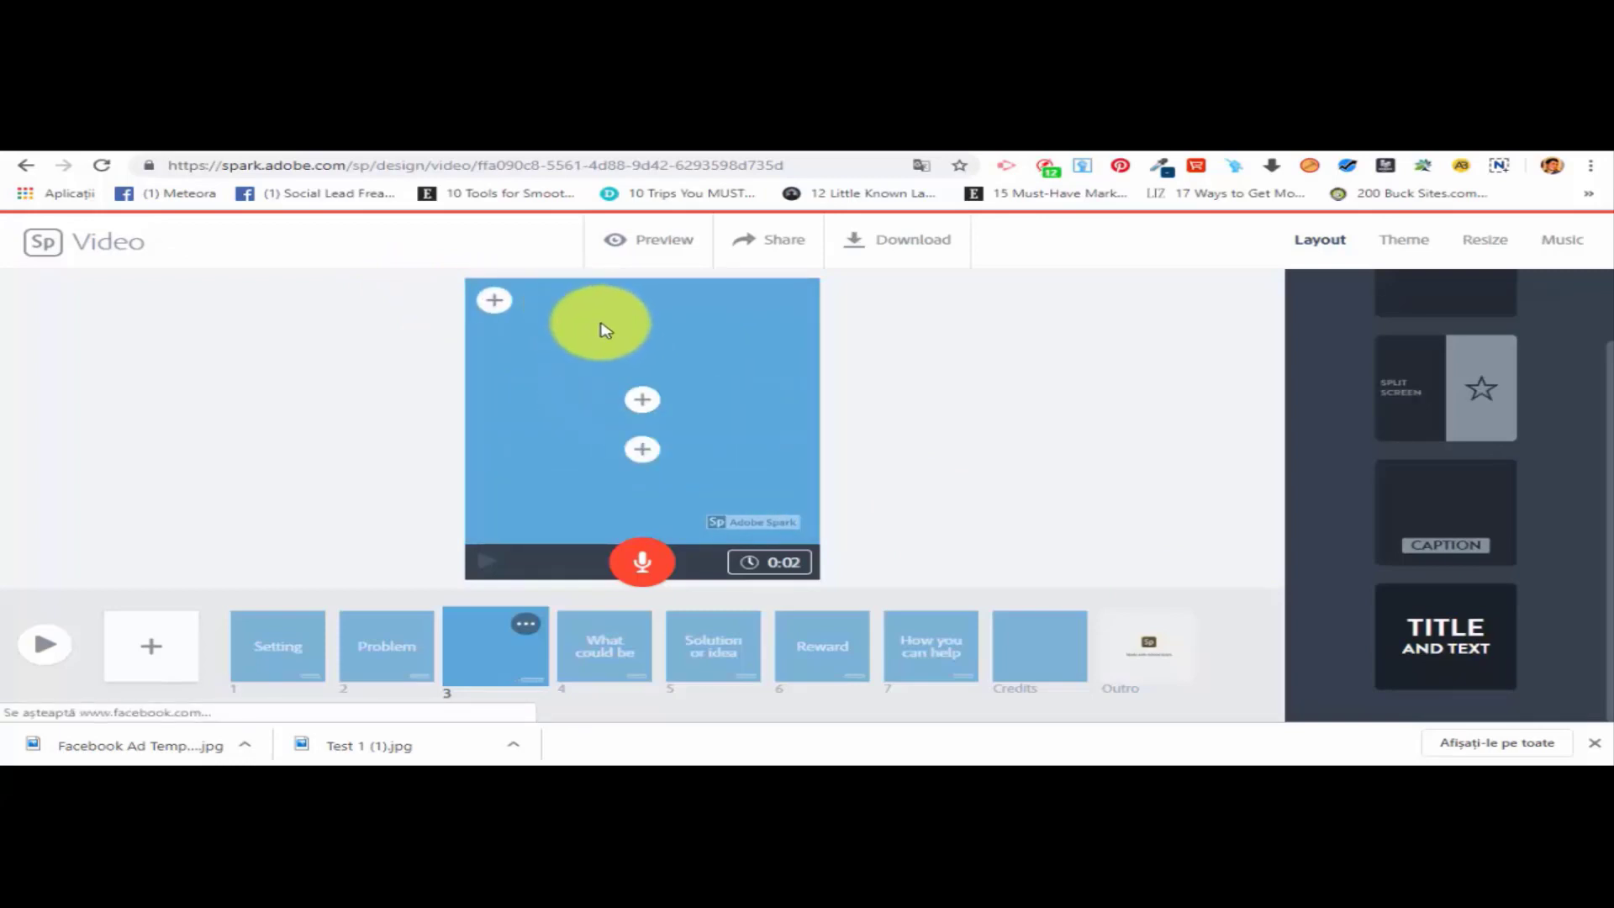
click(495, 305)
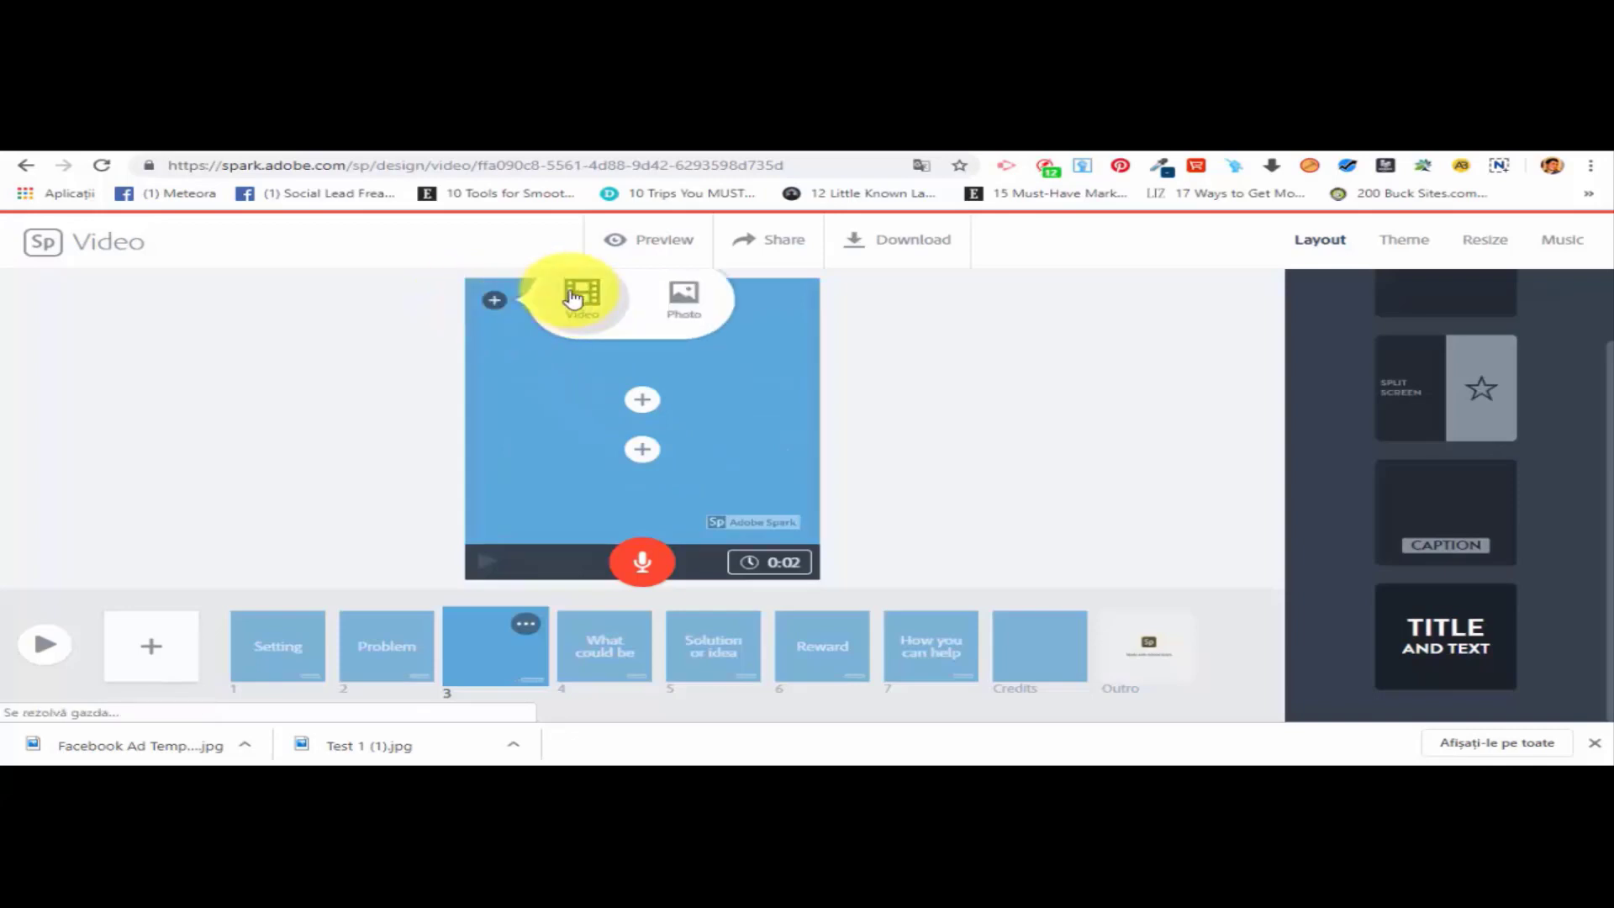
Apply the Caption layout to the third slide and select its second content placeholder.
click(1459, 504)
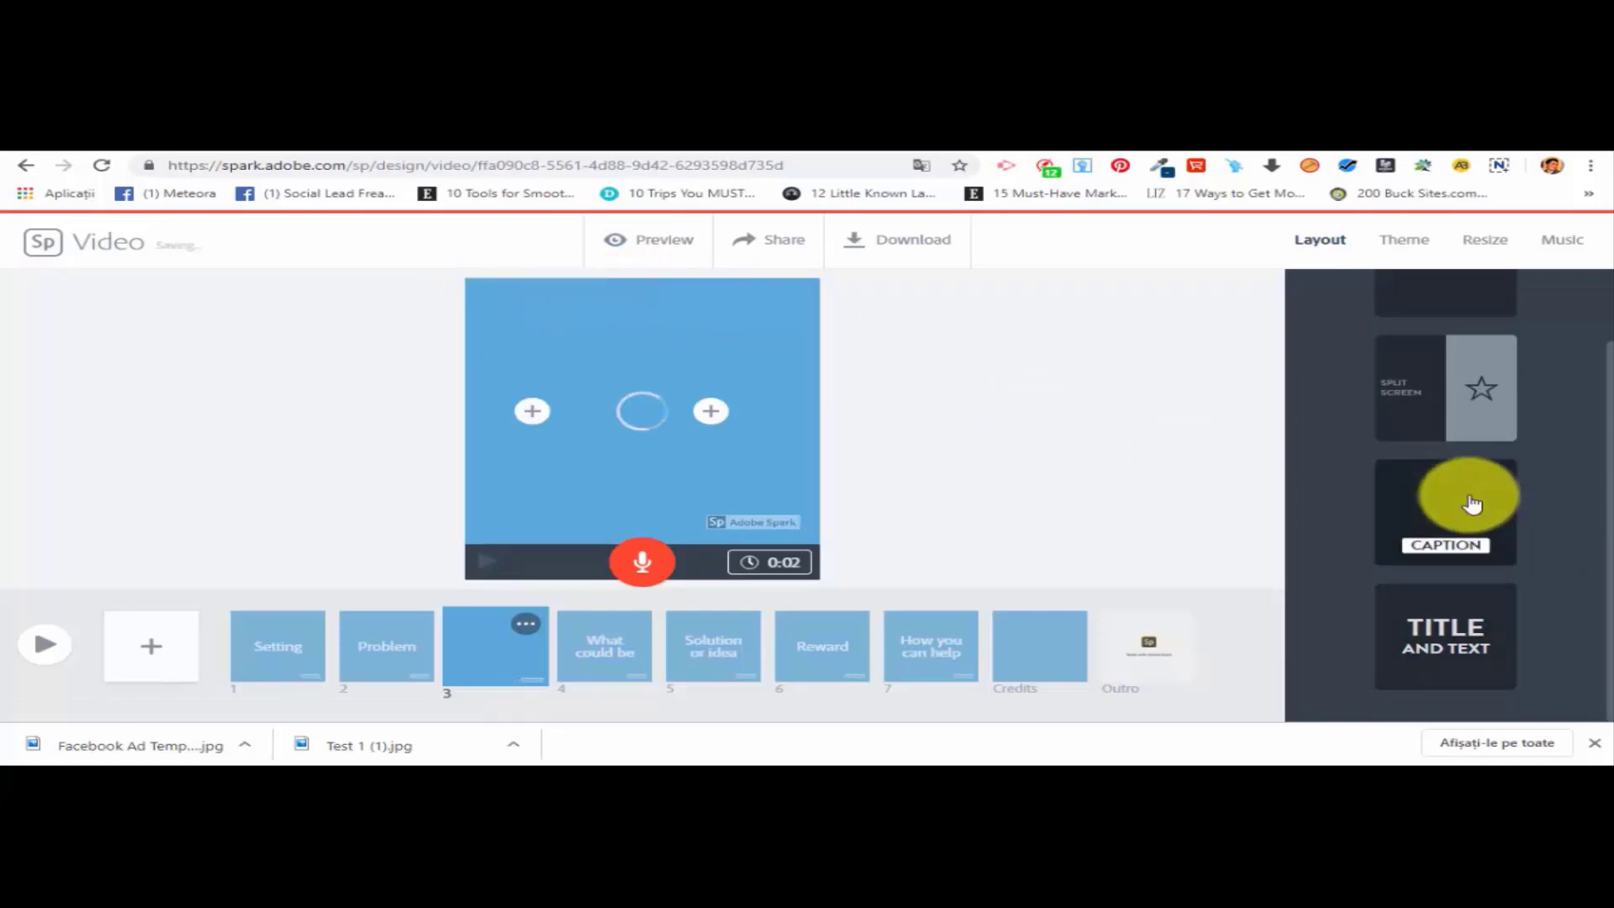
click(710, 410)
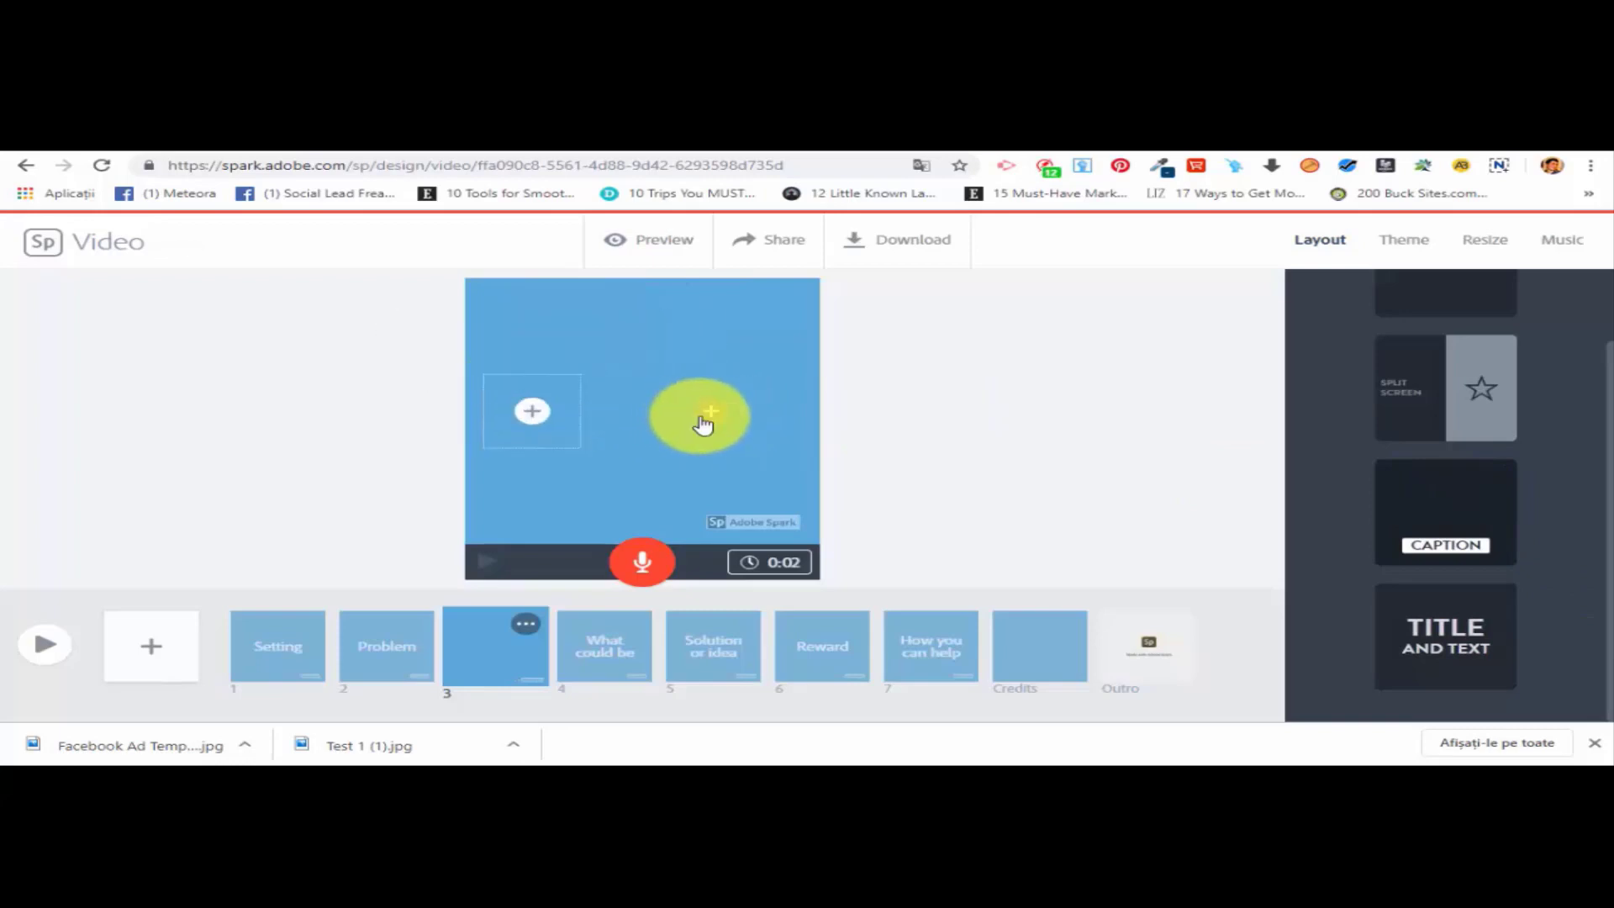
Compare the Fullscreen and Caption layouts on the third slide and apply the Title and Text layout to it.
click(1045, 508)
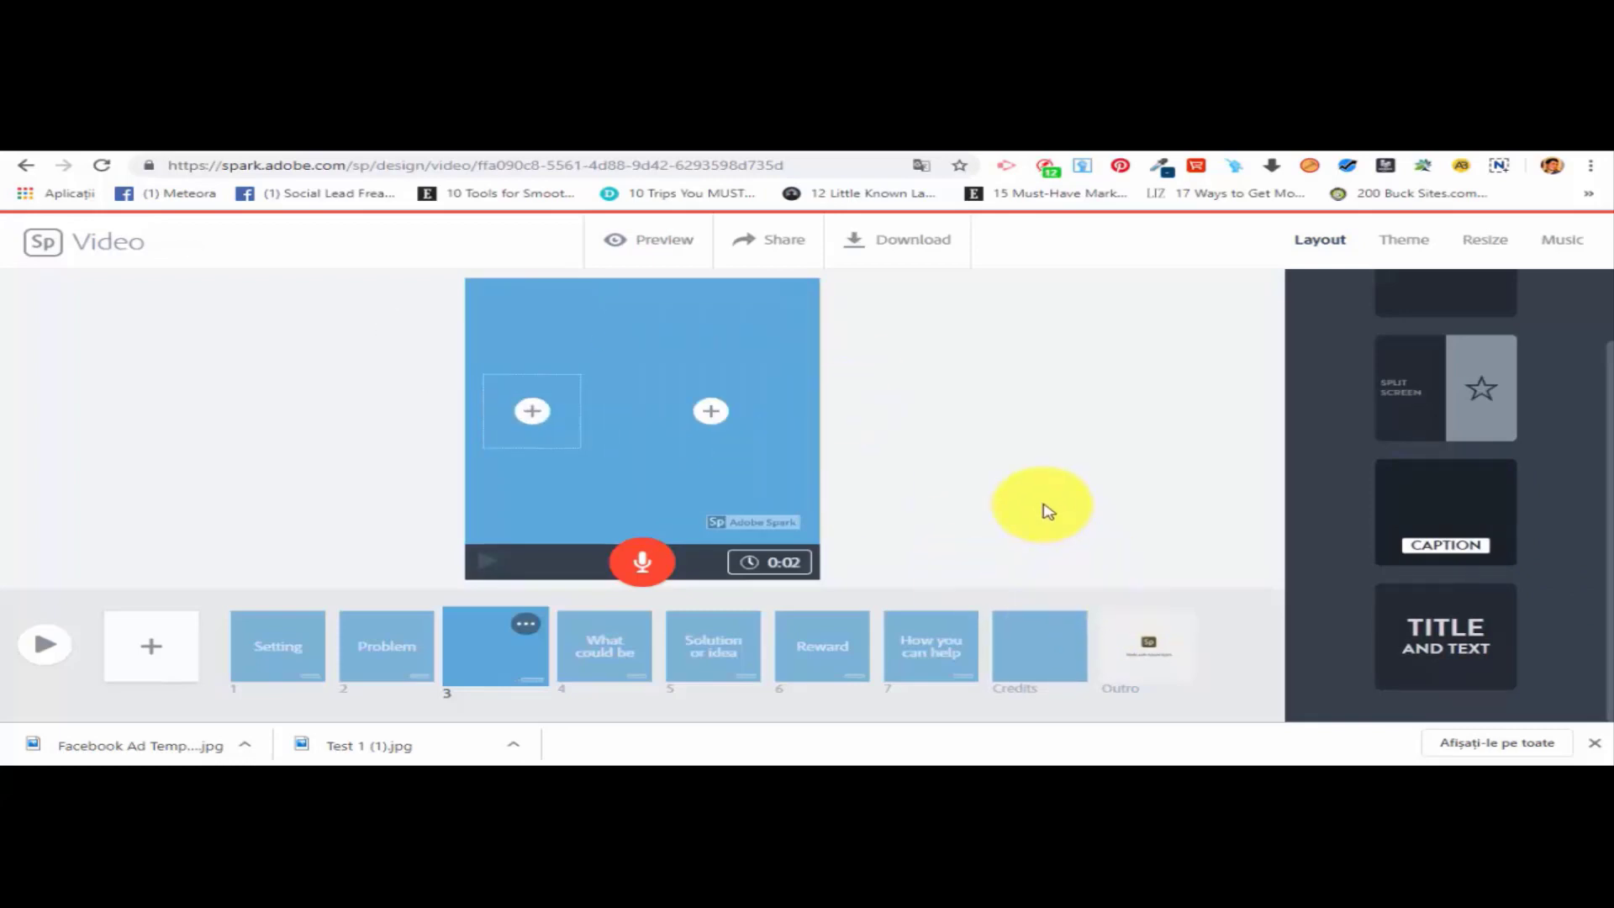
scroll(1484, 507, up, 1)
click(1426, 370)
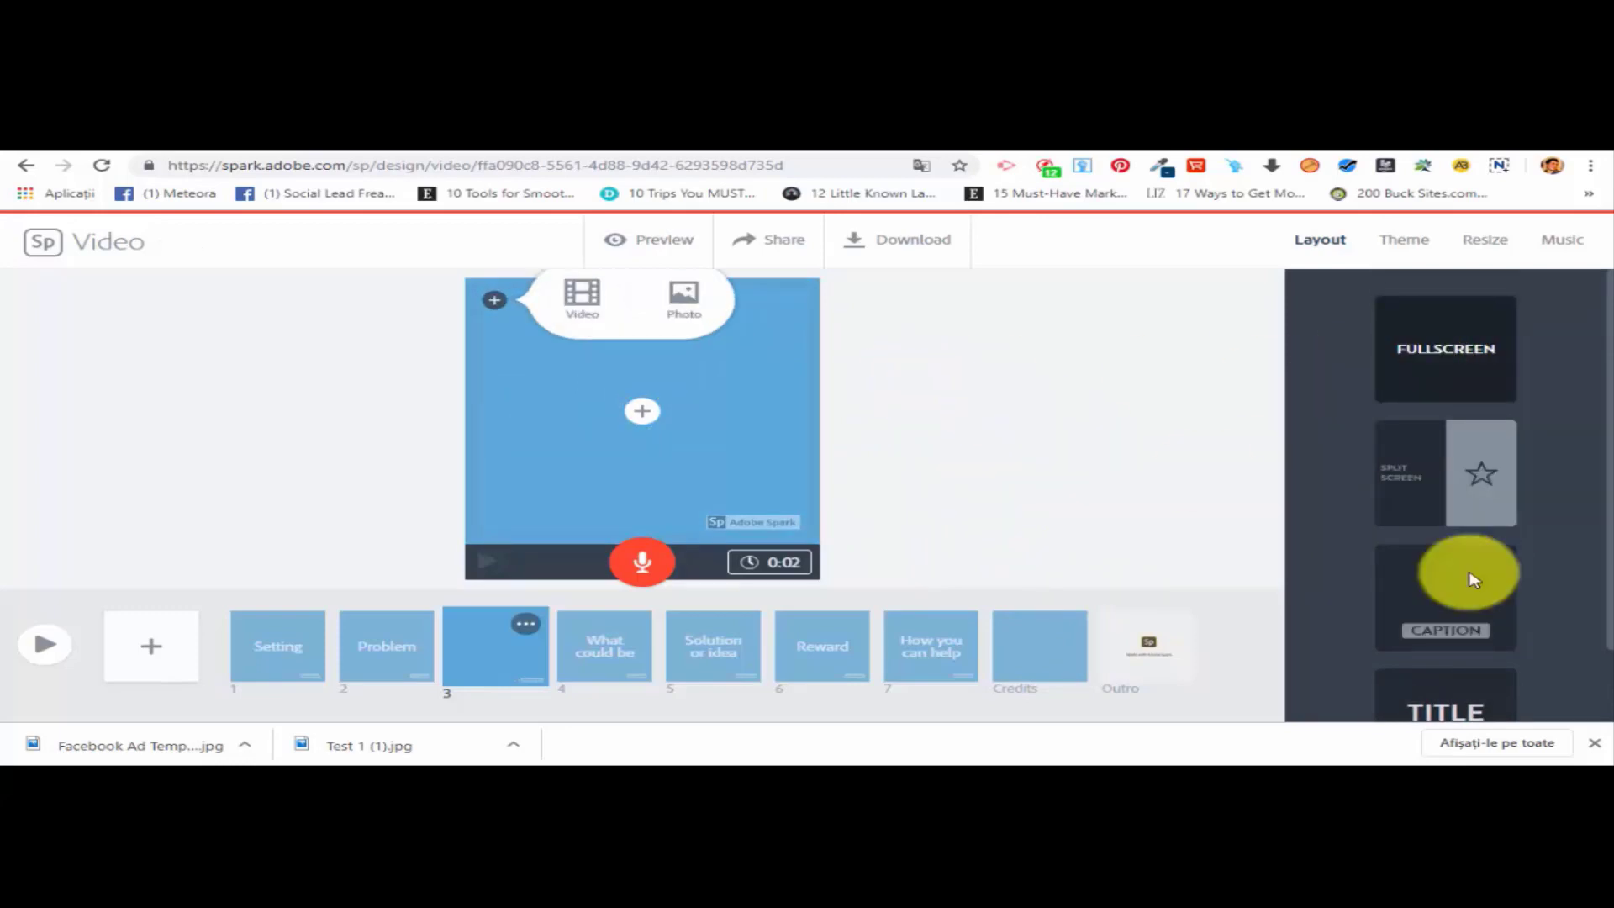
click(1438, 576)
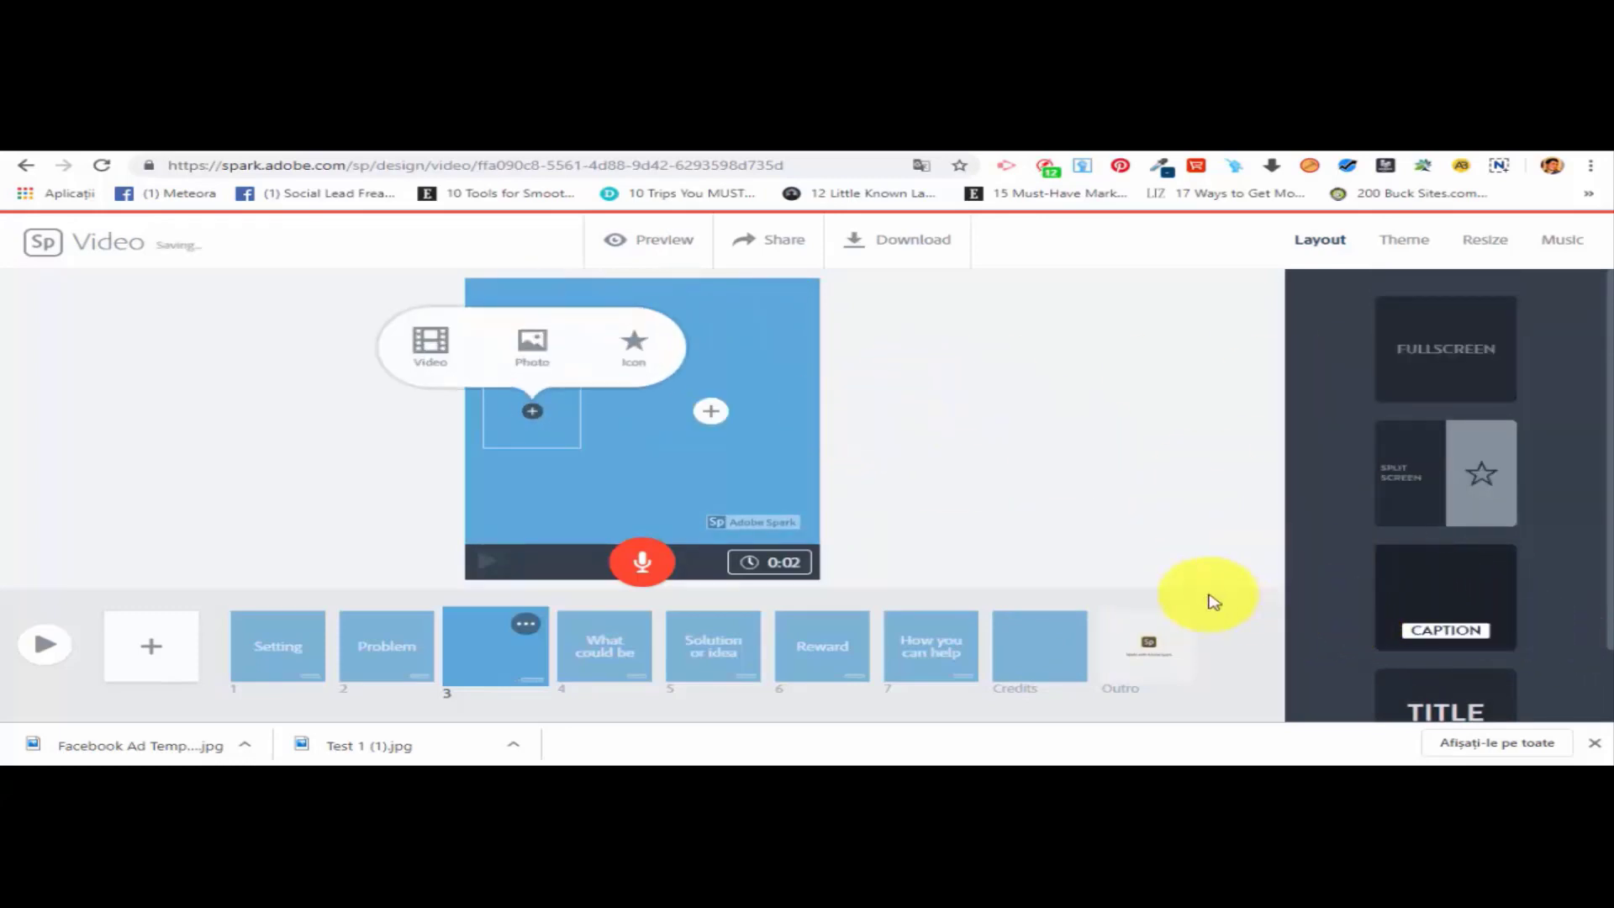
click(1441, 702)
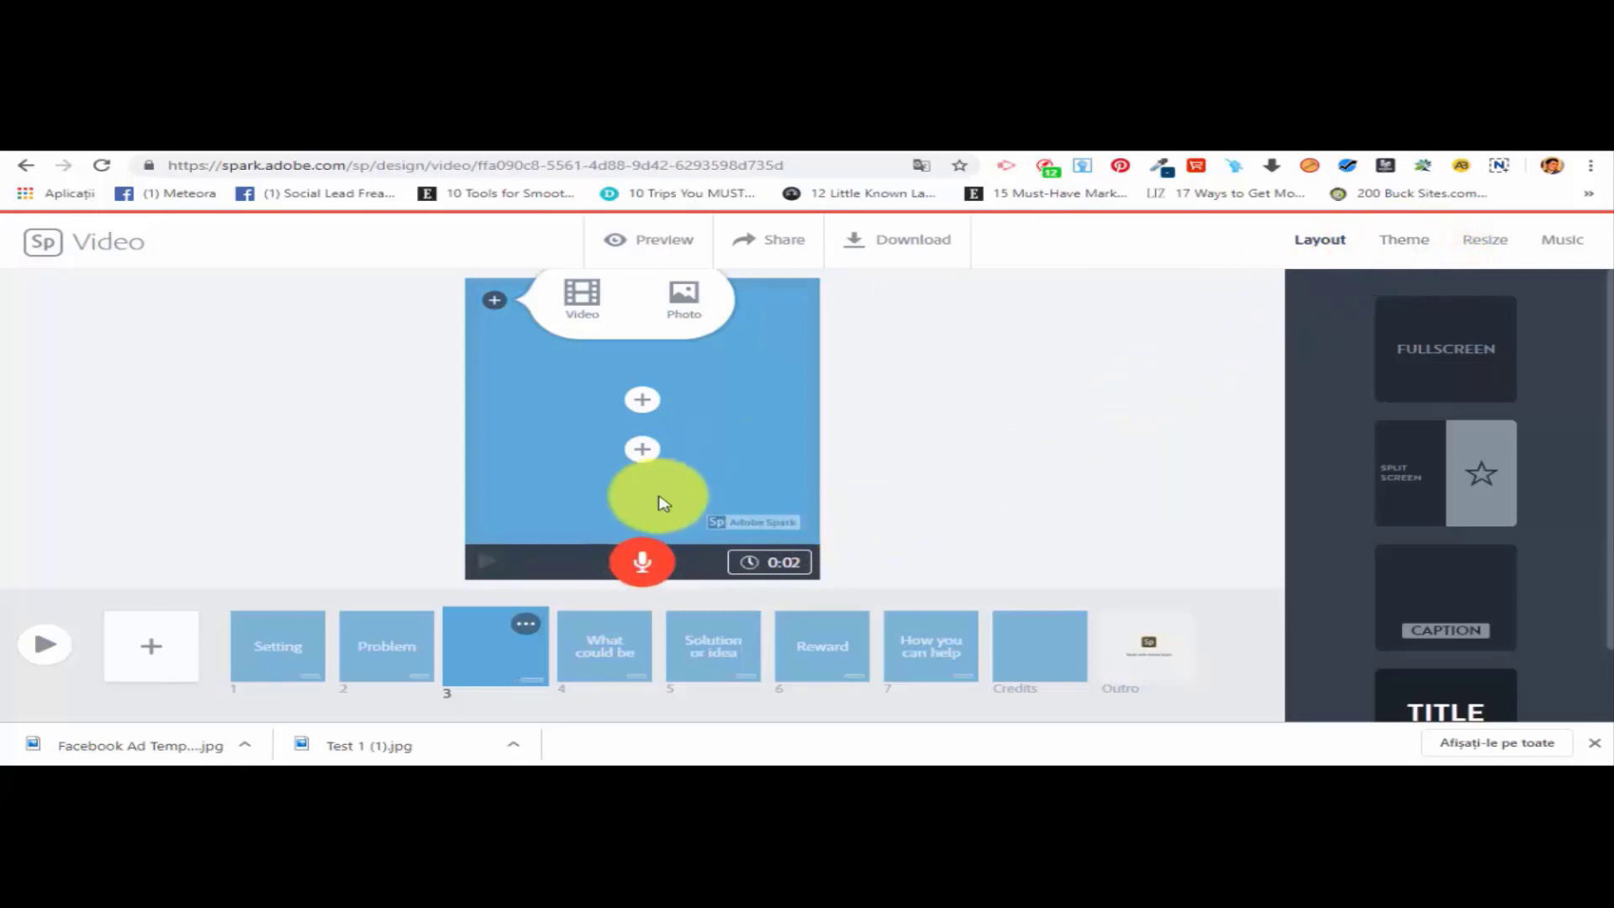
Select the What could be slide and try the green and orange colors of the Tidal theme.
click(626, 649)
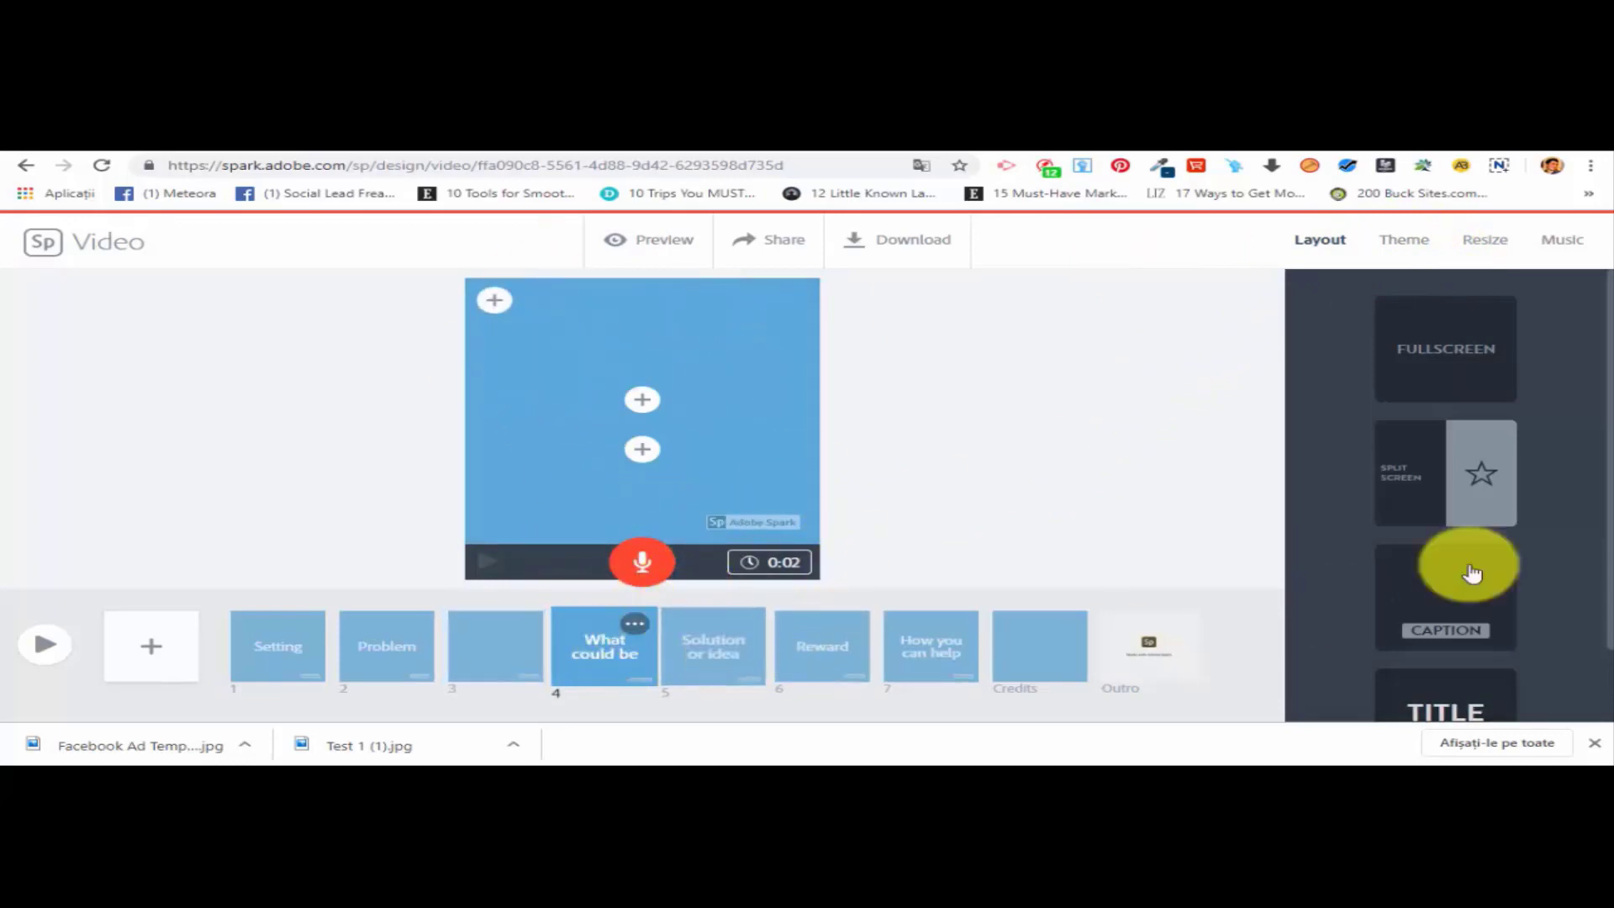
click(1396, 249)
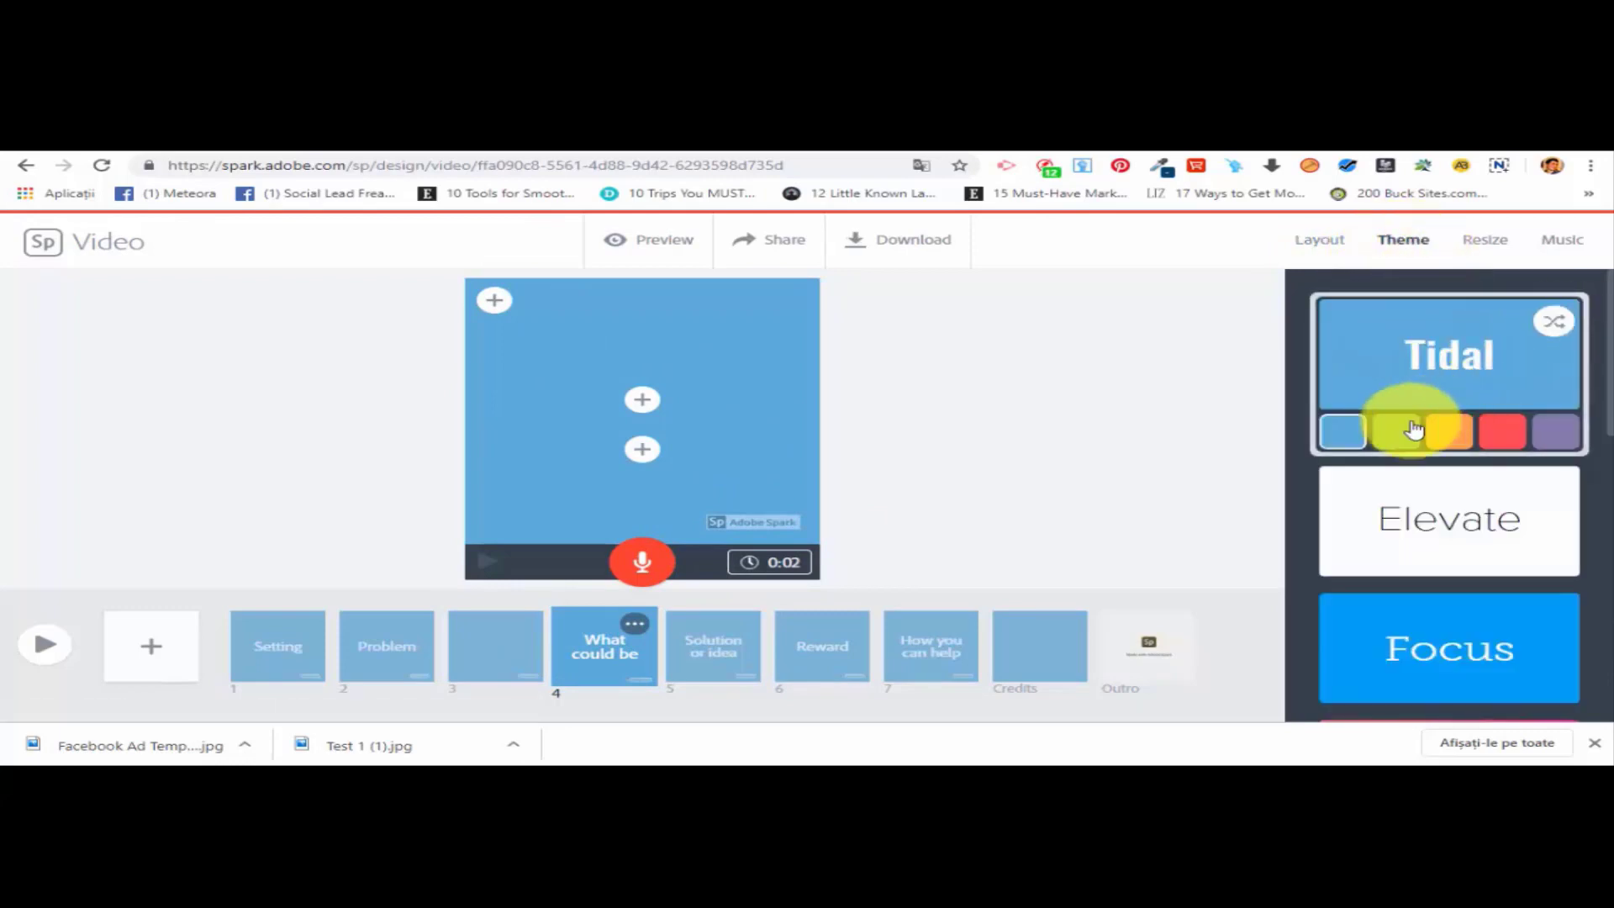
click(1389, 439)
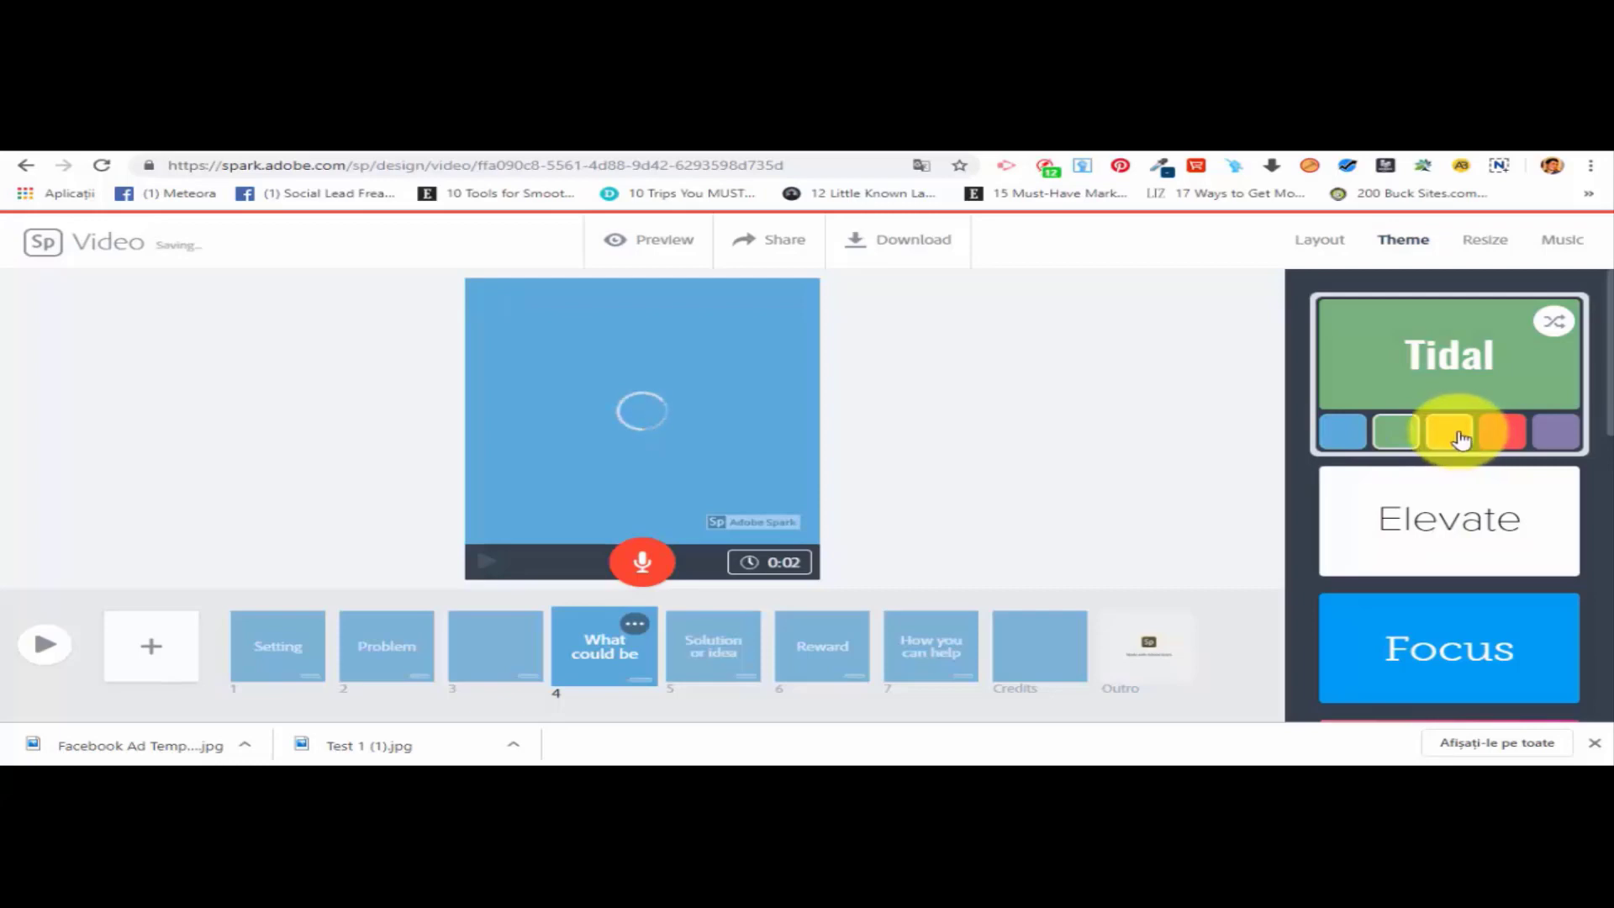
click(1459, 437)
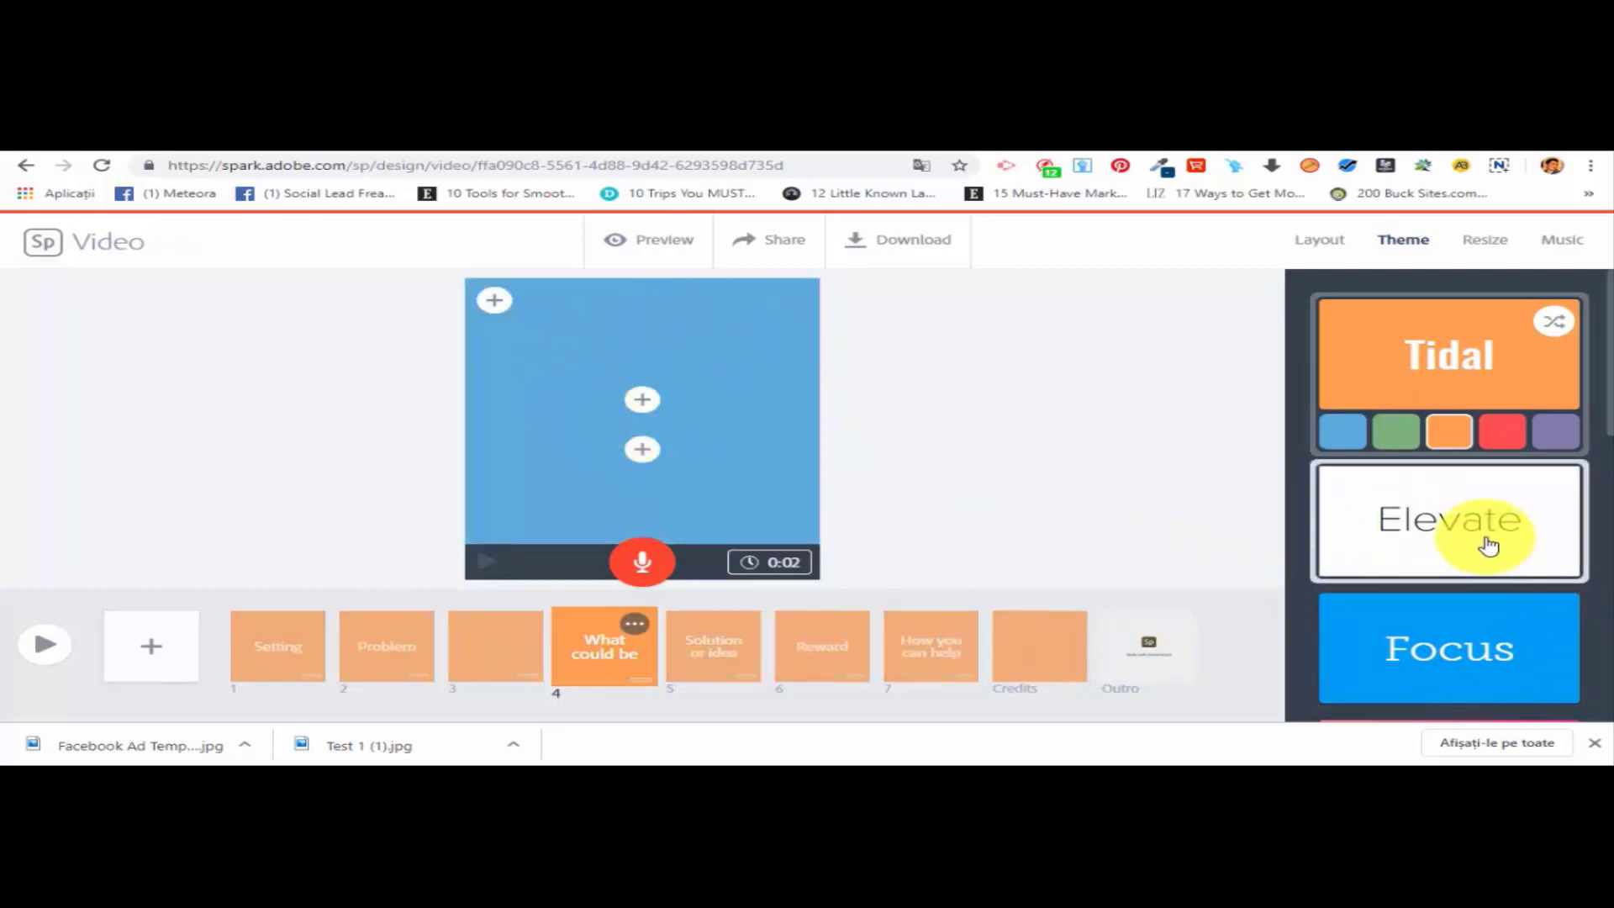
Apply the Statement theme to the whole video and dismiss the tip about theme colors.
scroll(1495, 541, down, 4)
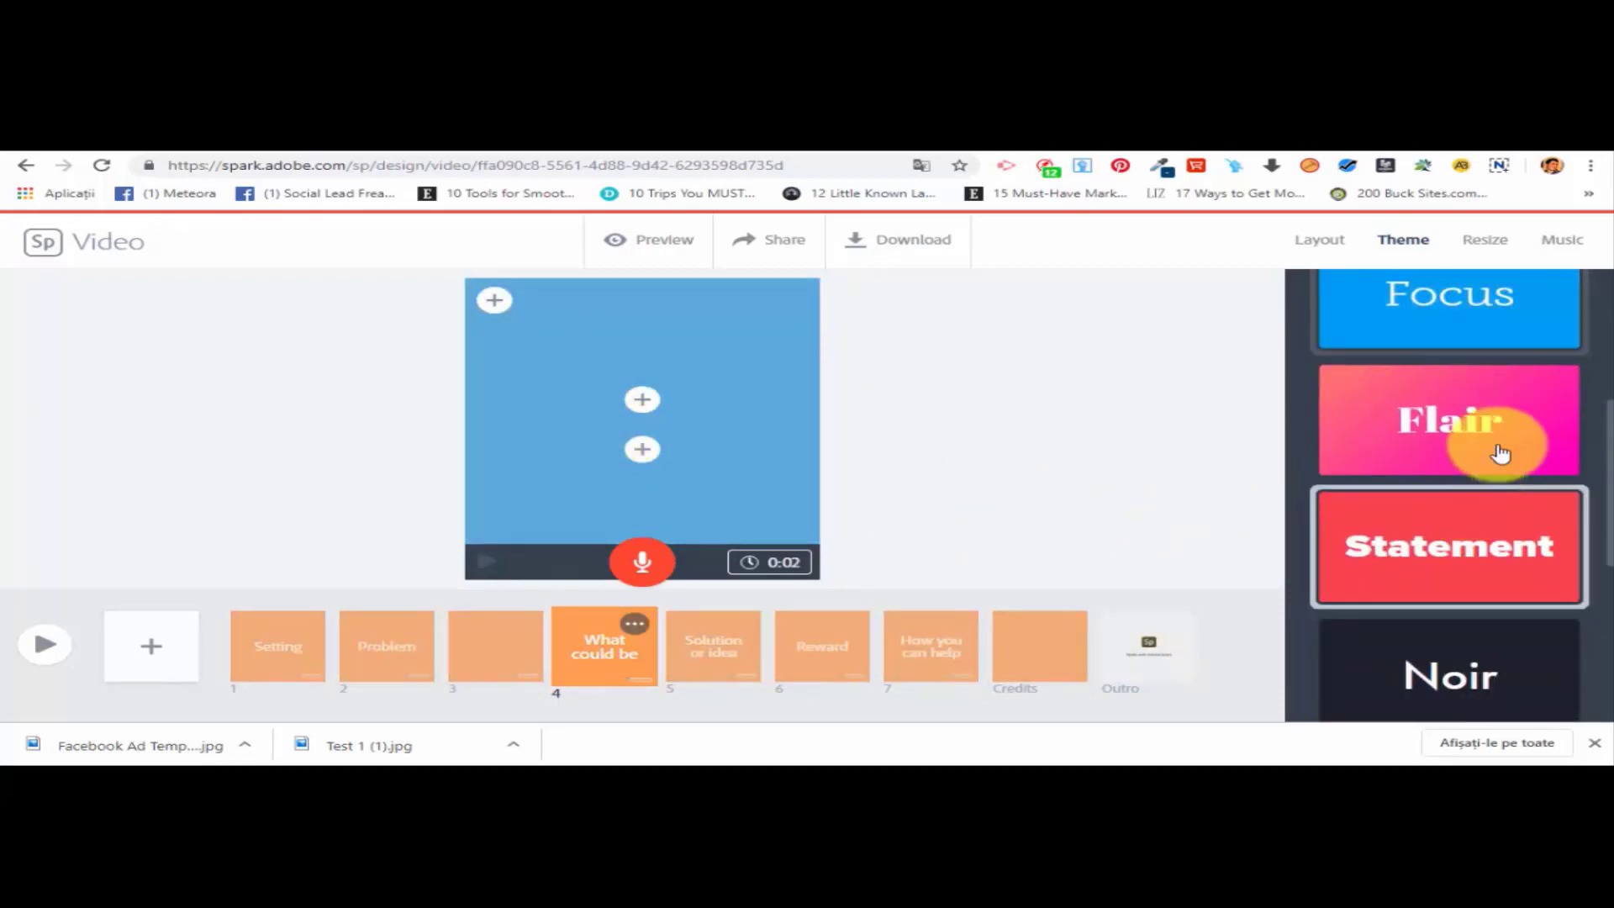
click(1529, 528)
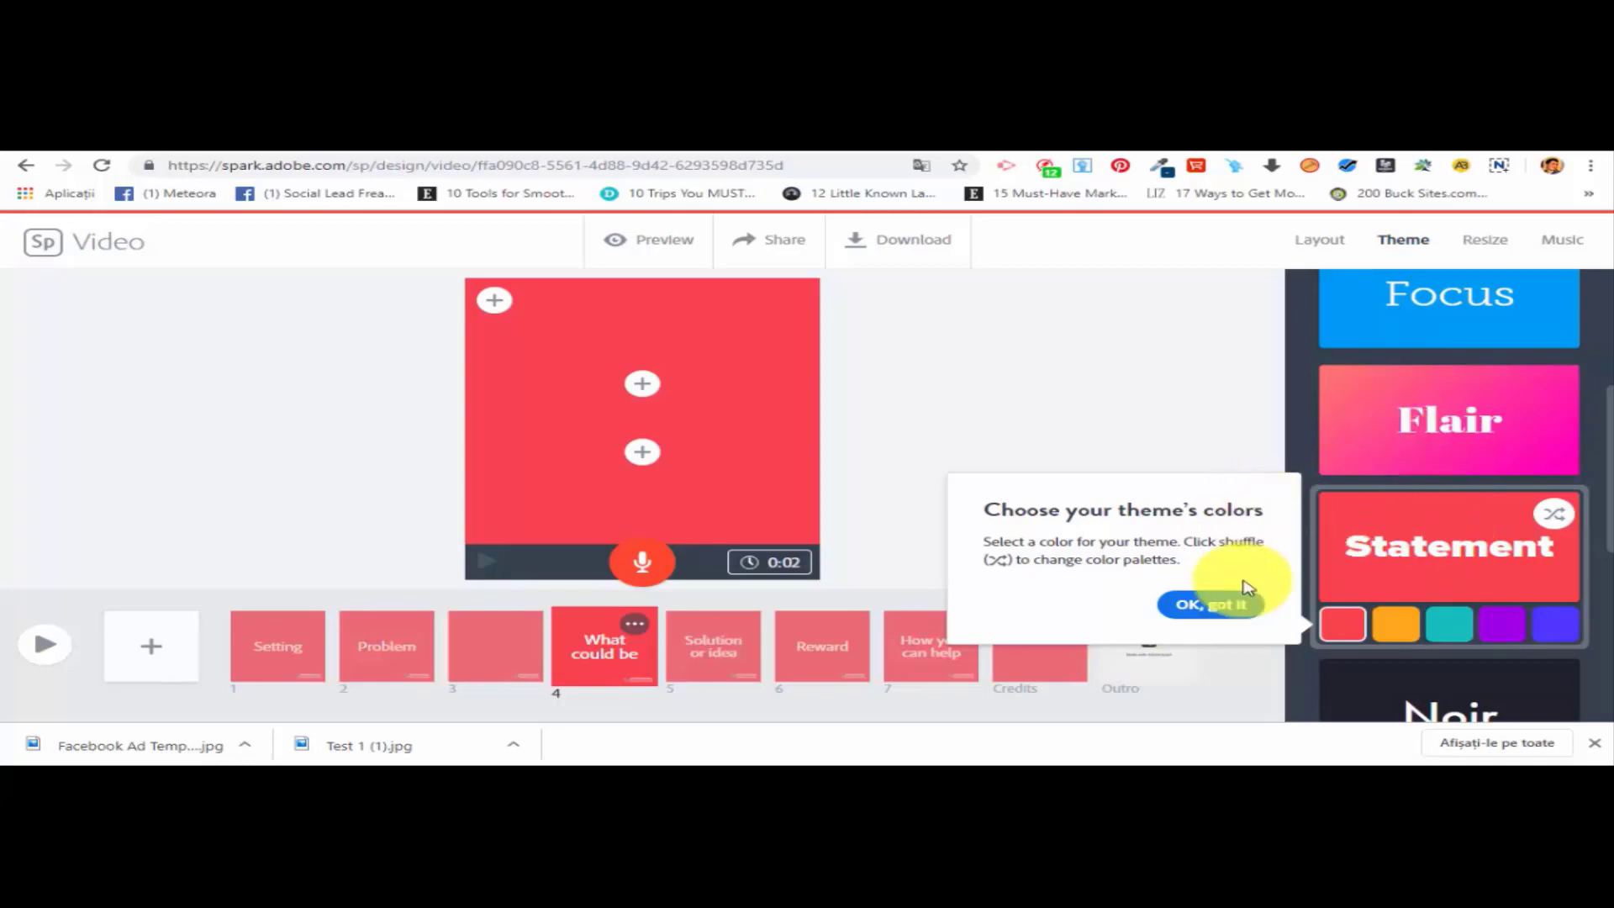
click(1232, 603)
Look through the remaining themes and the video size options.
scroll(1535, 613, down, 5)
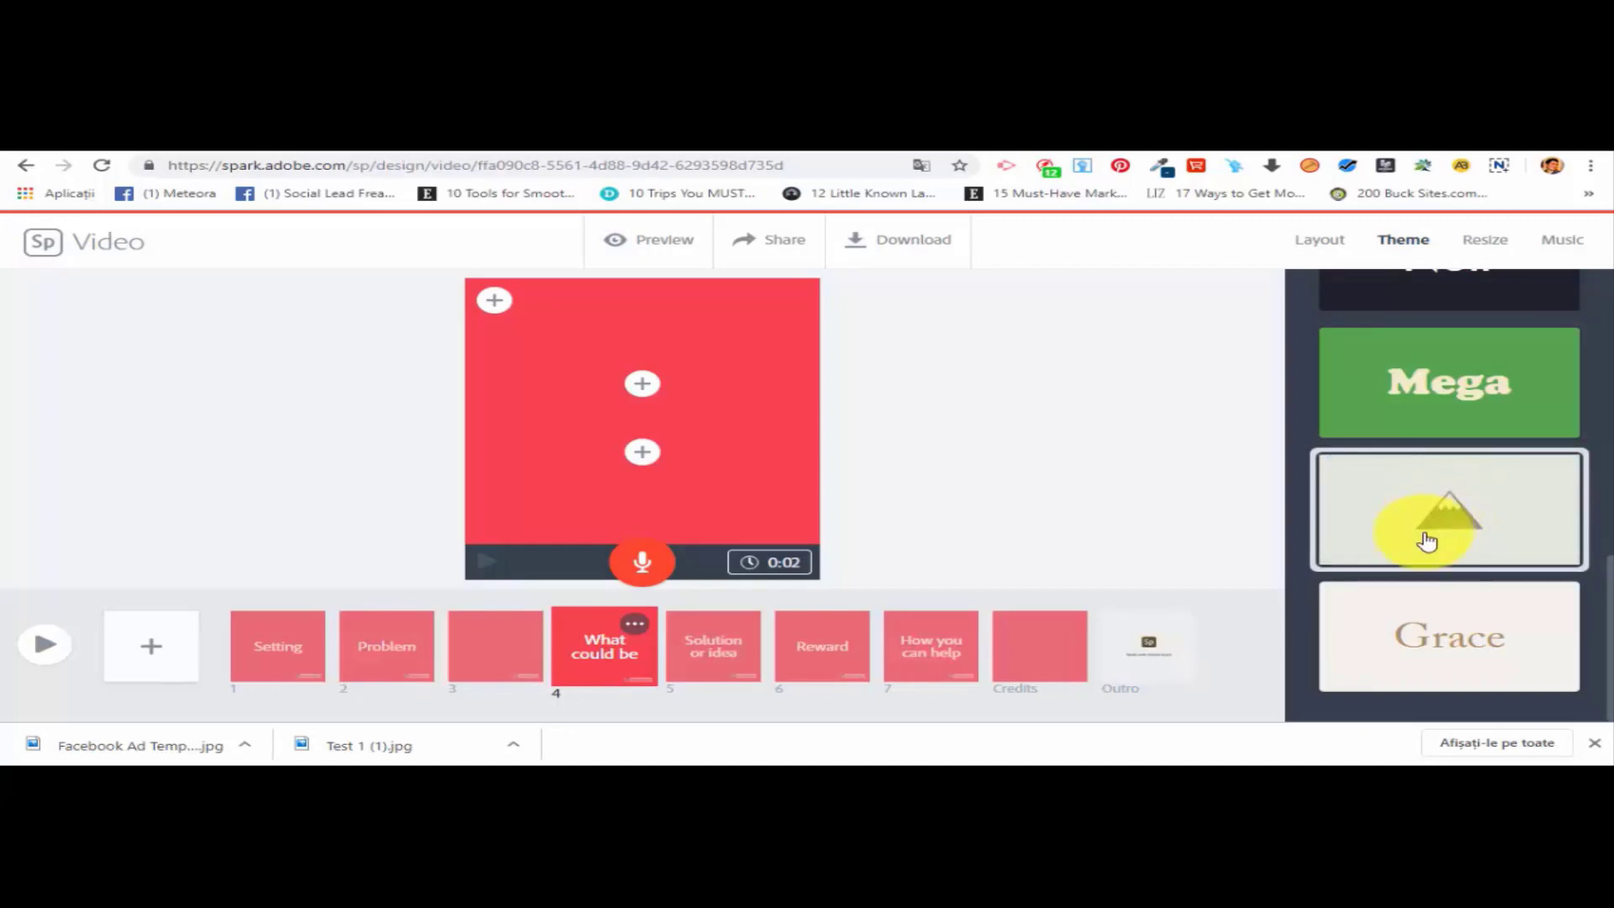
scroll(1446, 521, up, 10)
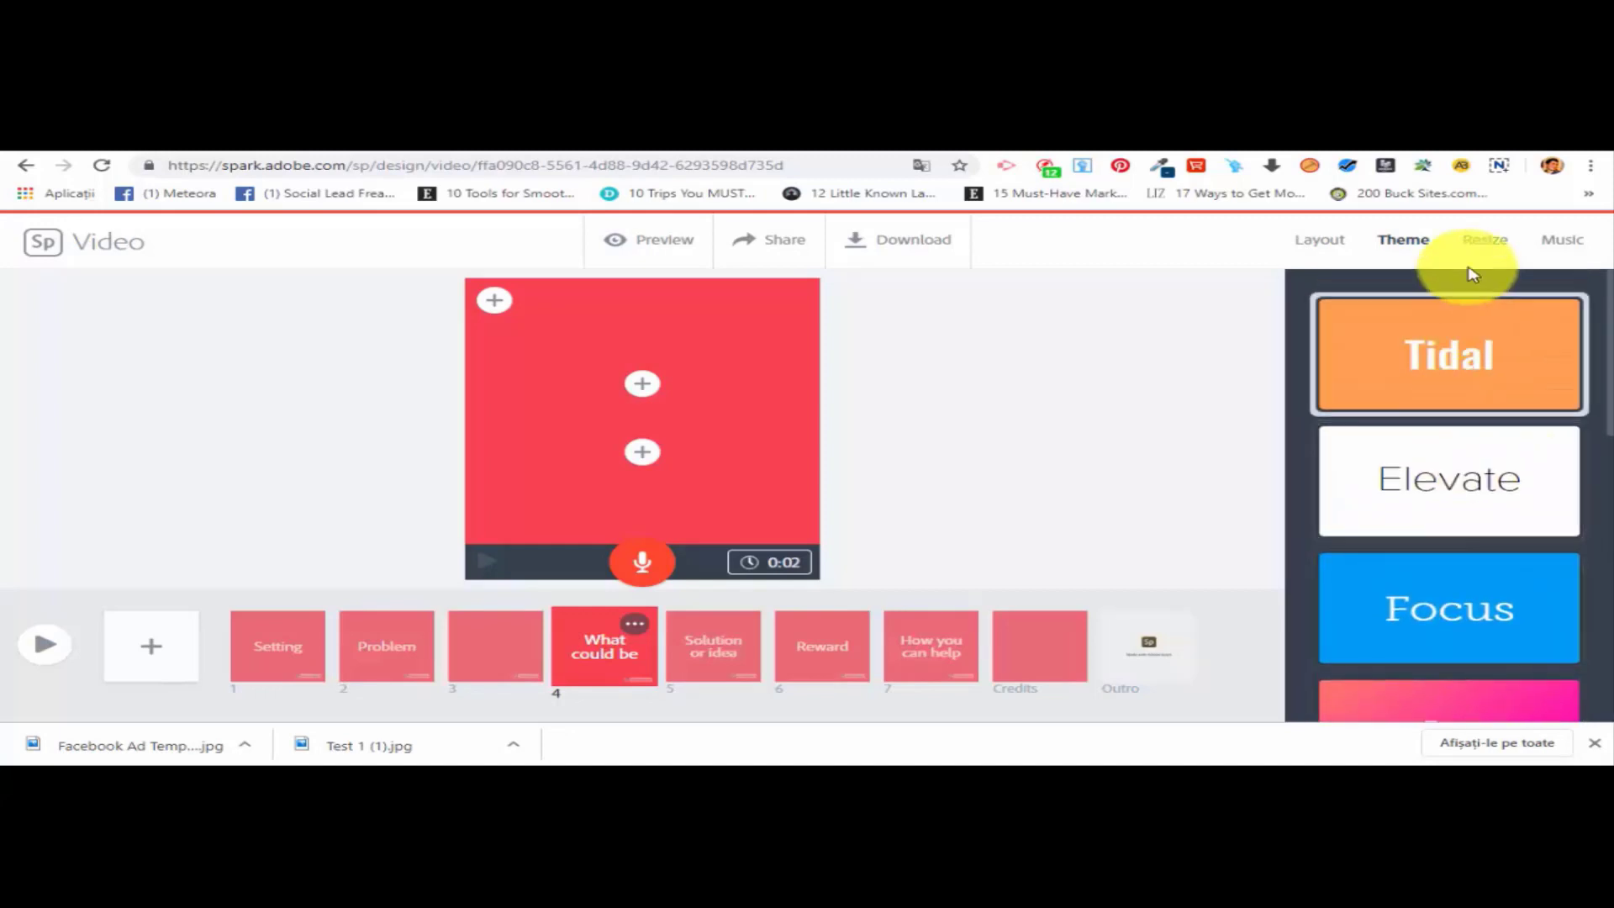
click(1484, 241)
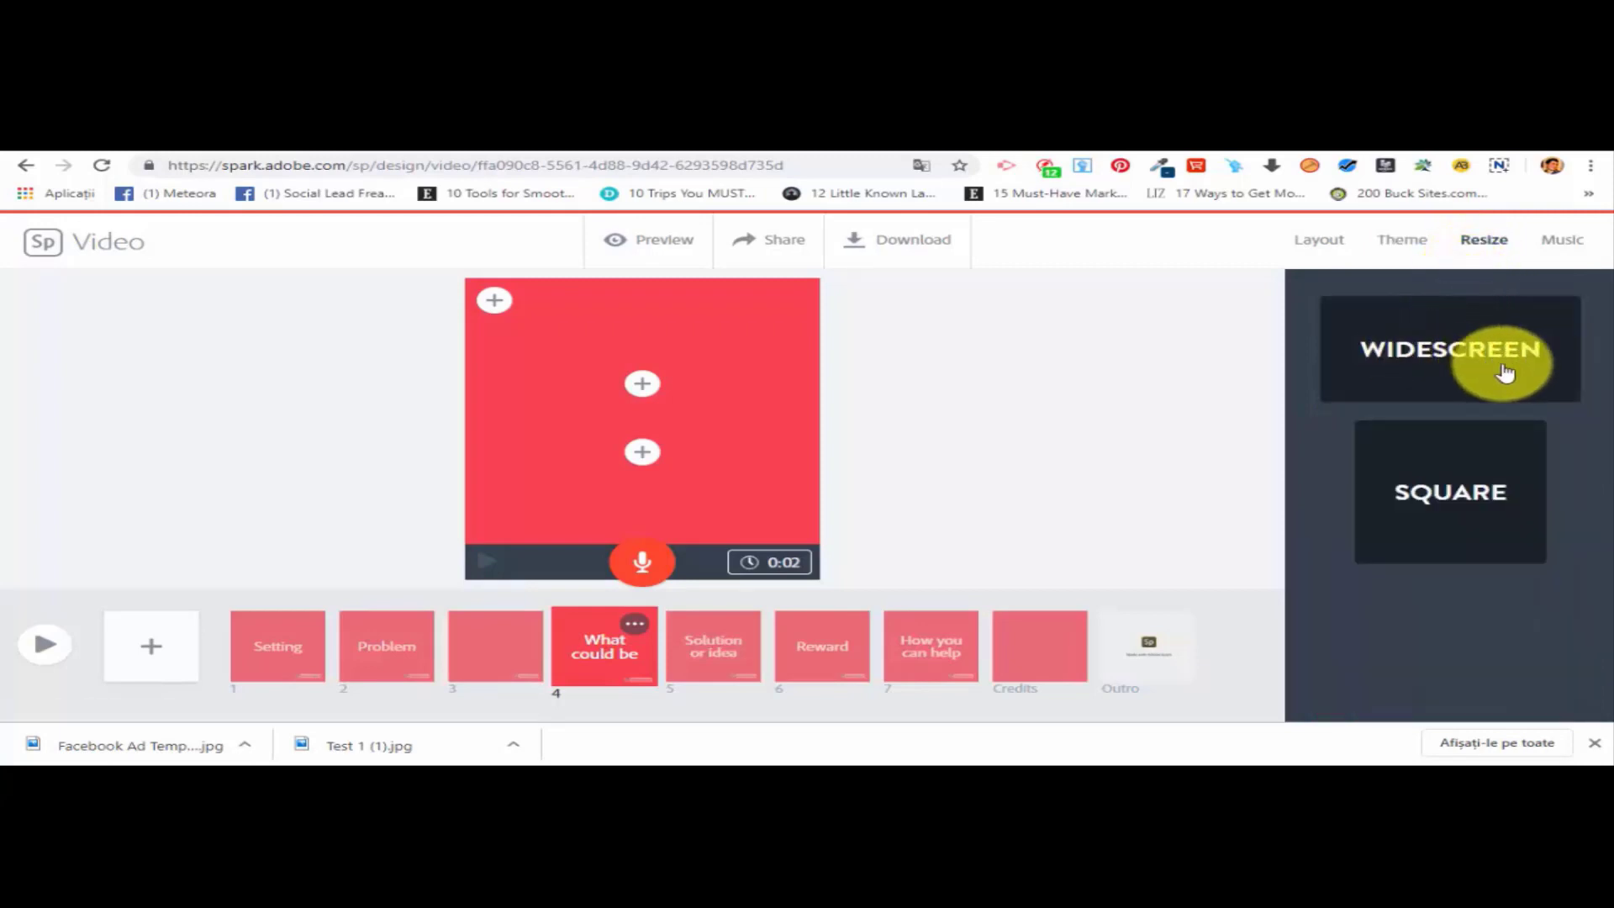
Try switching the background music off and on, and test its volume control with a lower level.
click(1559, 240)
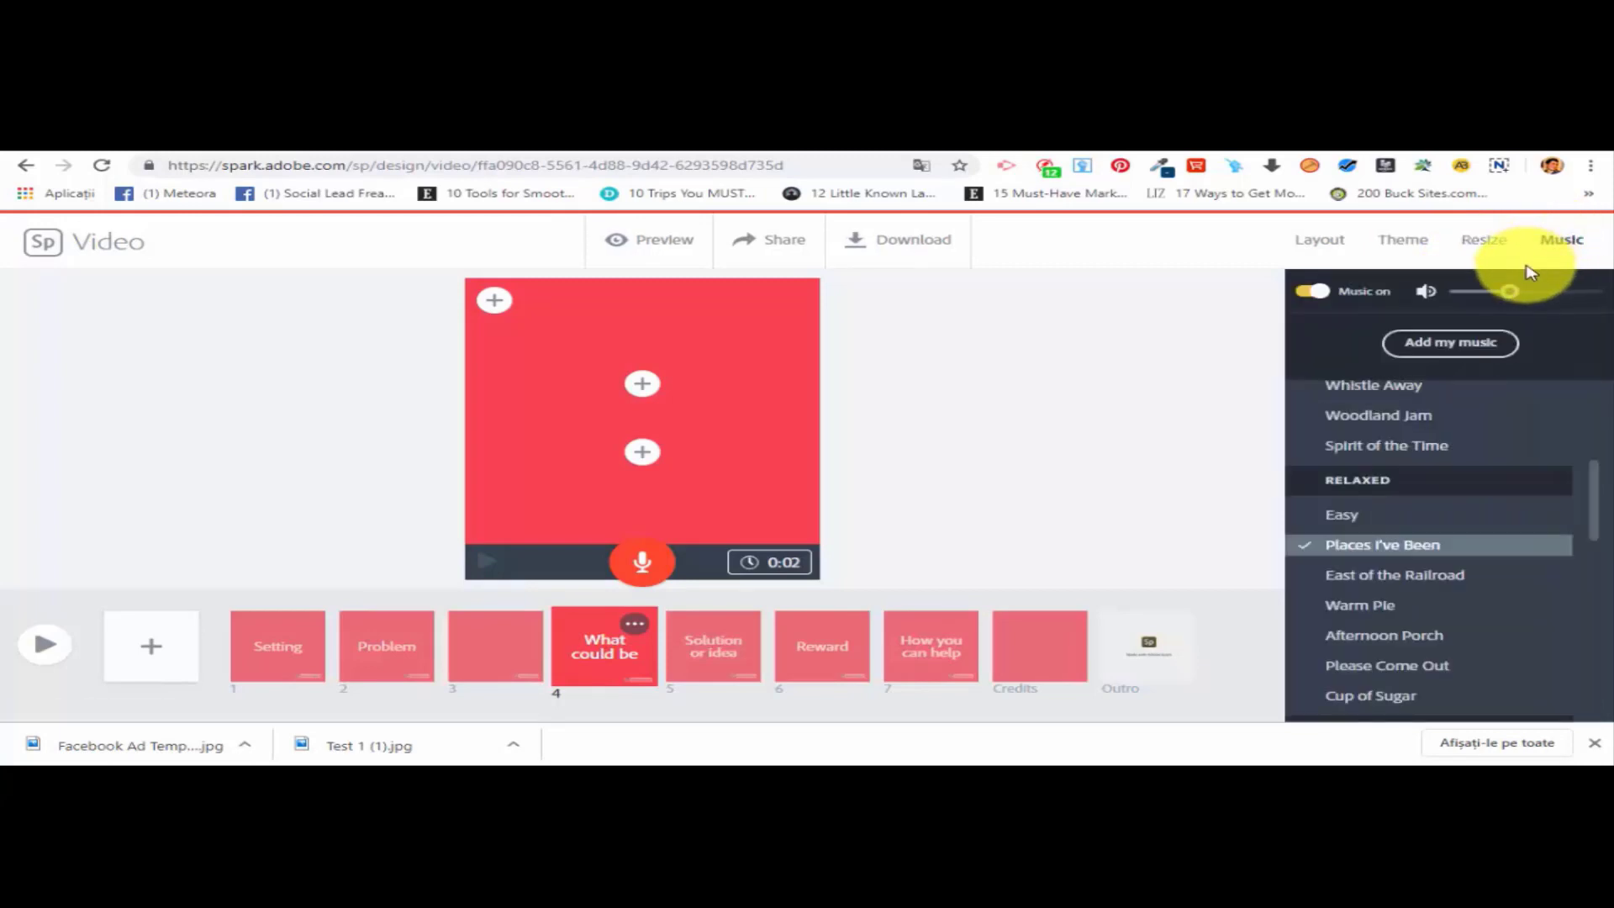
click(1308, 292)
click(1318, 294)
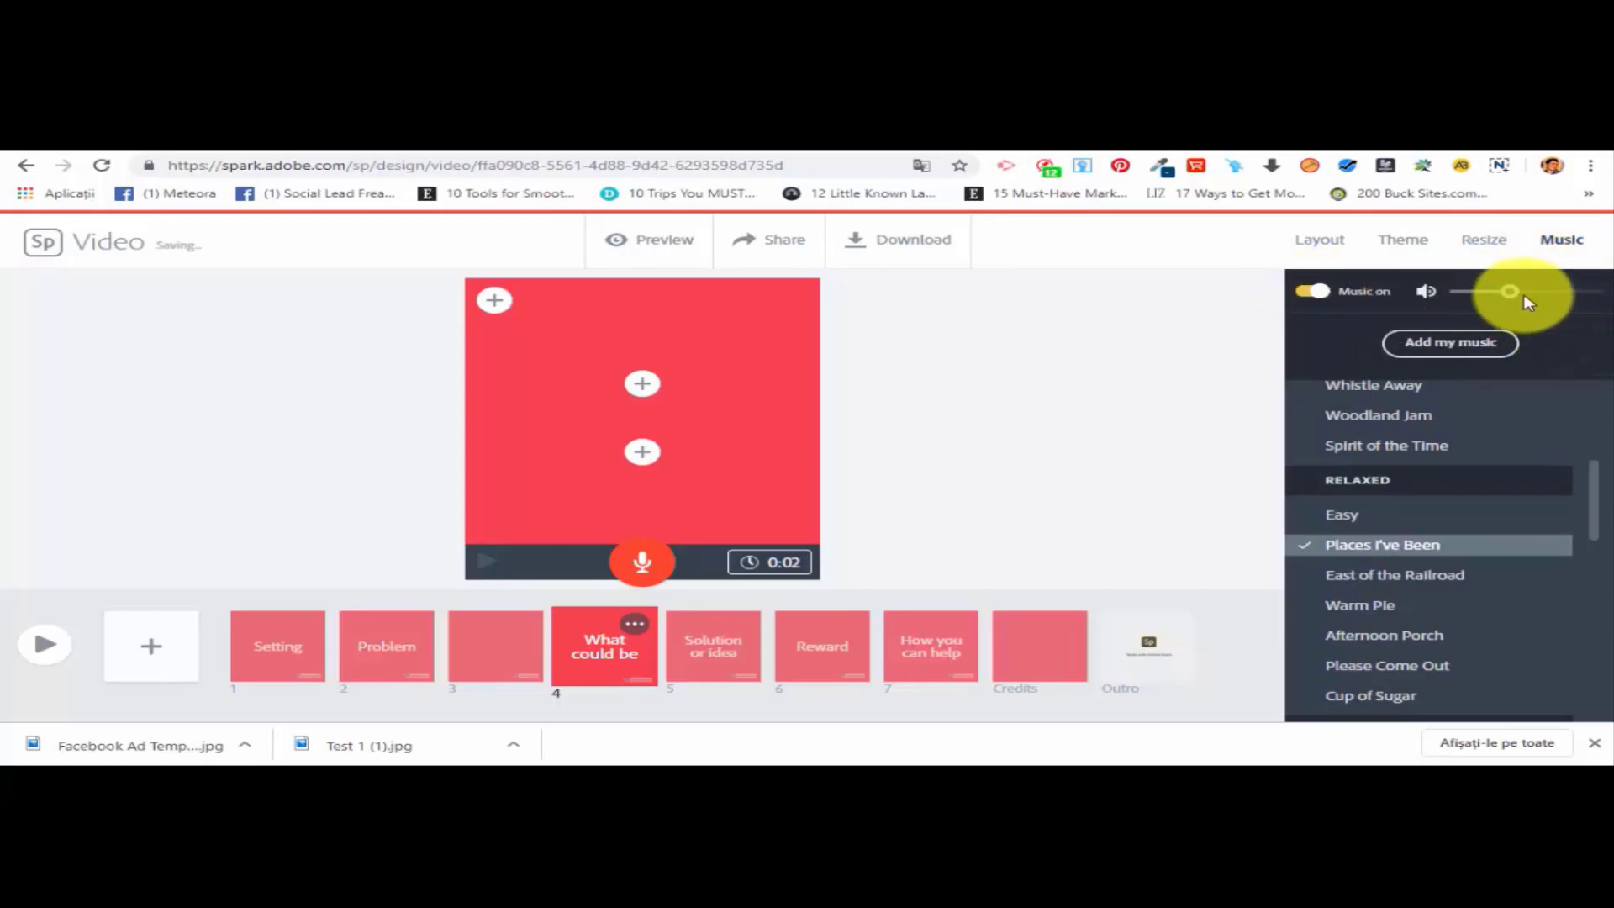
click(1479, 292)
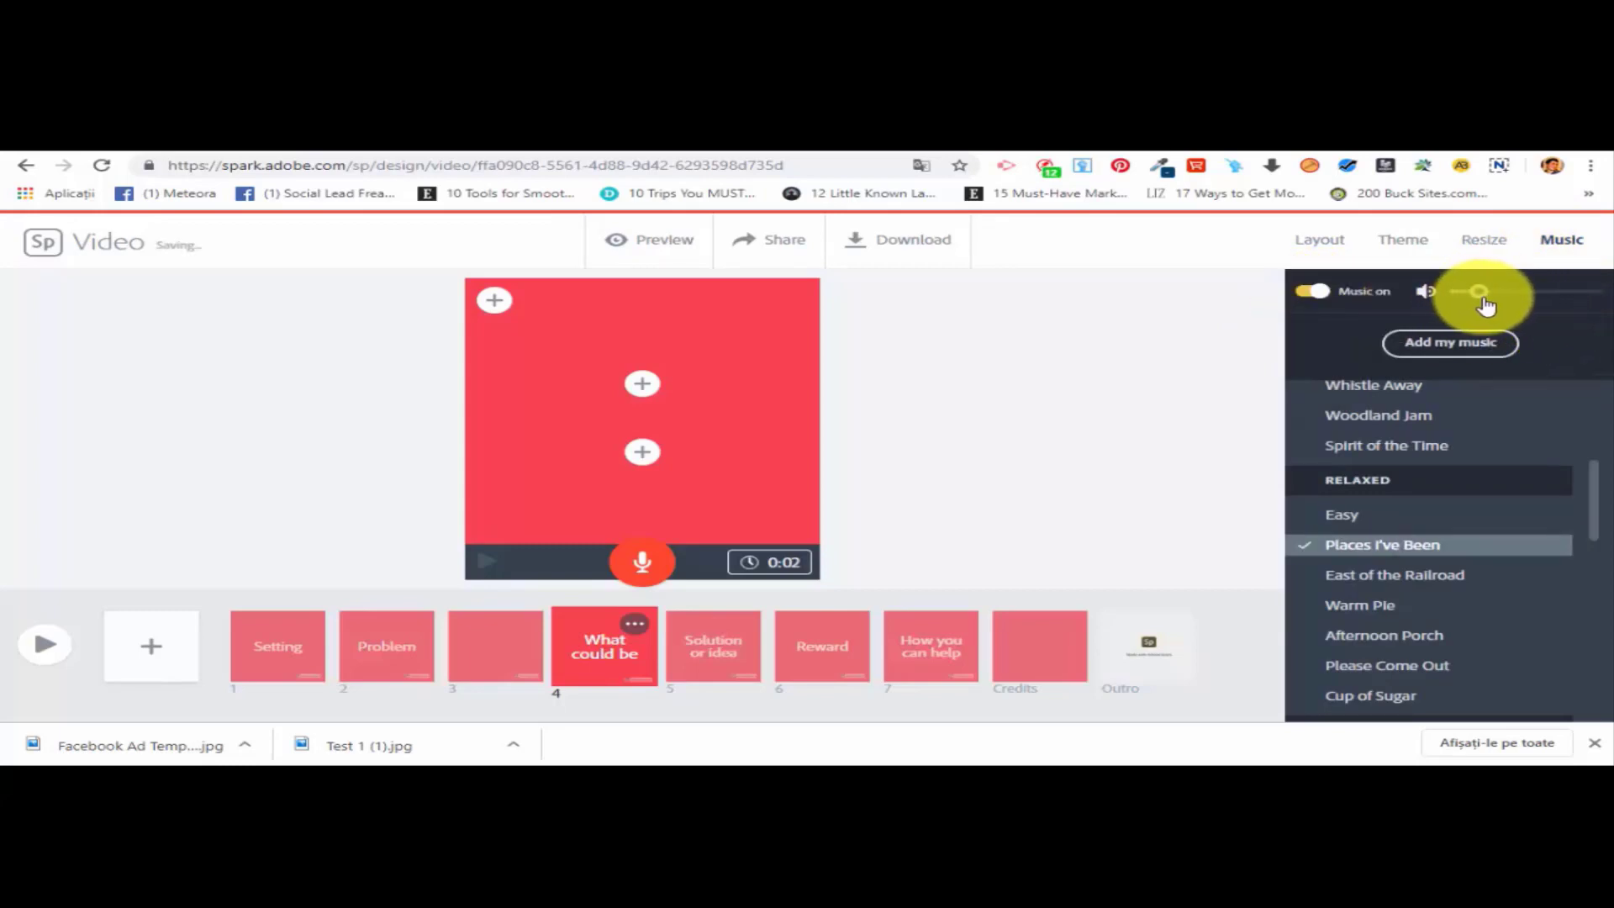
drag(1484, 296, 1509, 296)
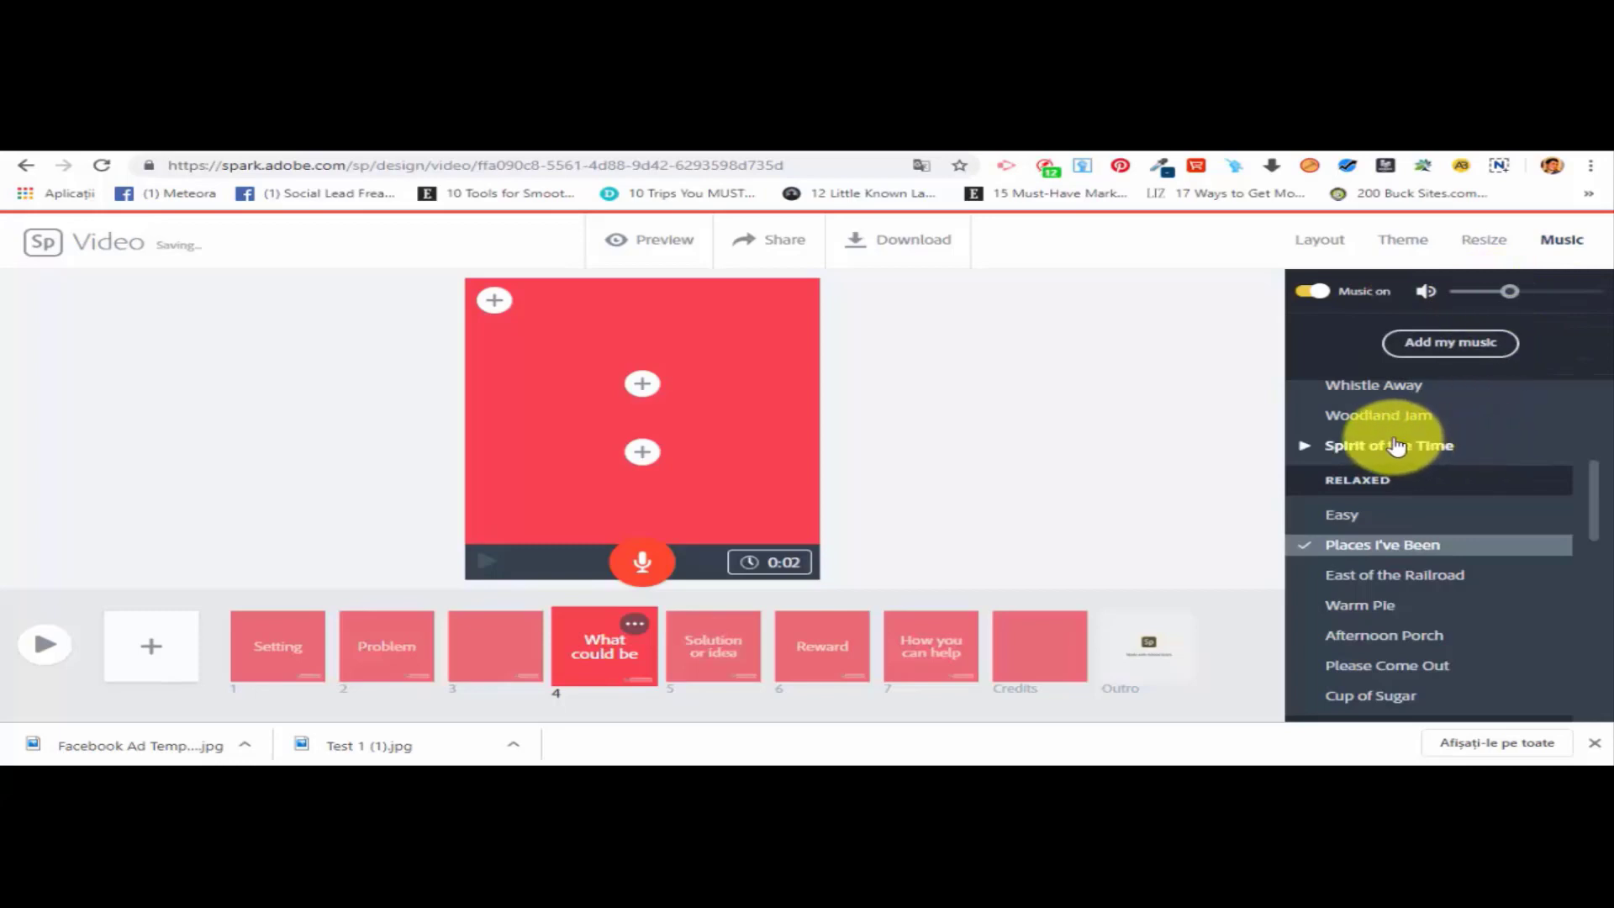
Choose Leap Frog from the Happy tracks as the background music and preview Comfy Cotton.
scroll(1452, 480, up, 1)
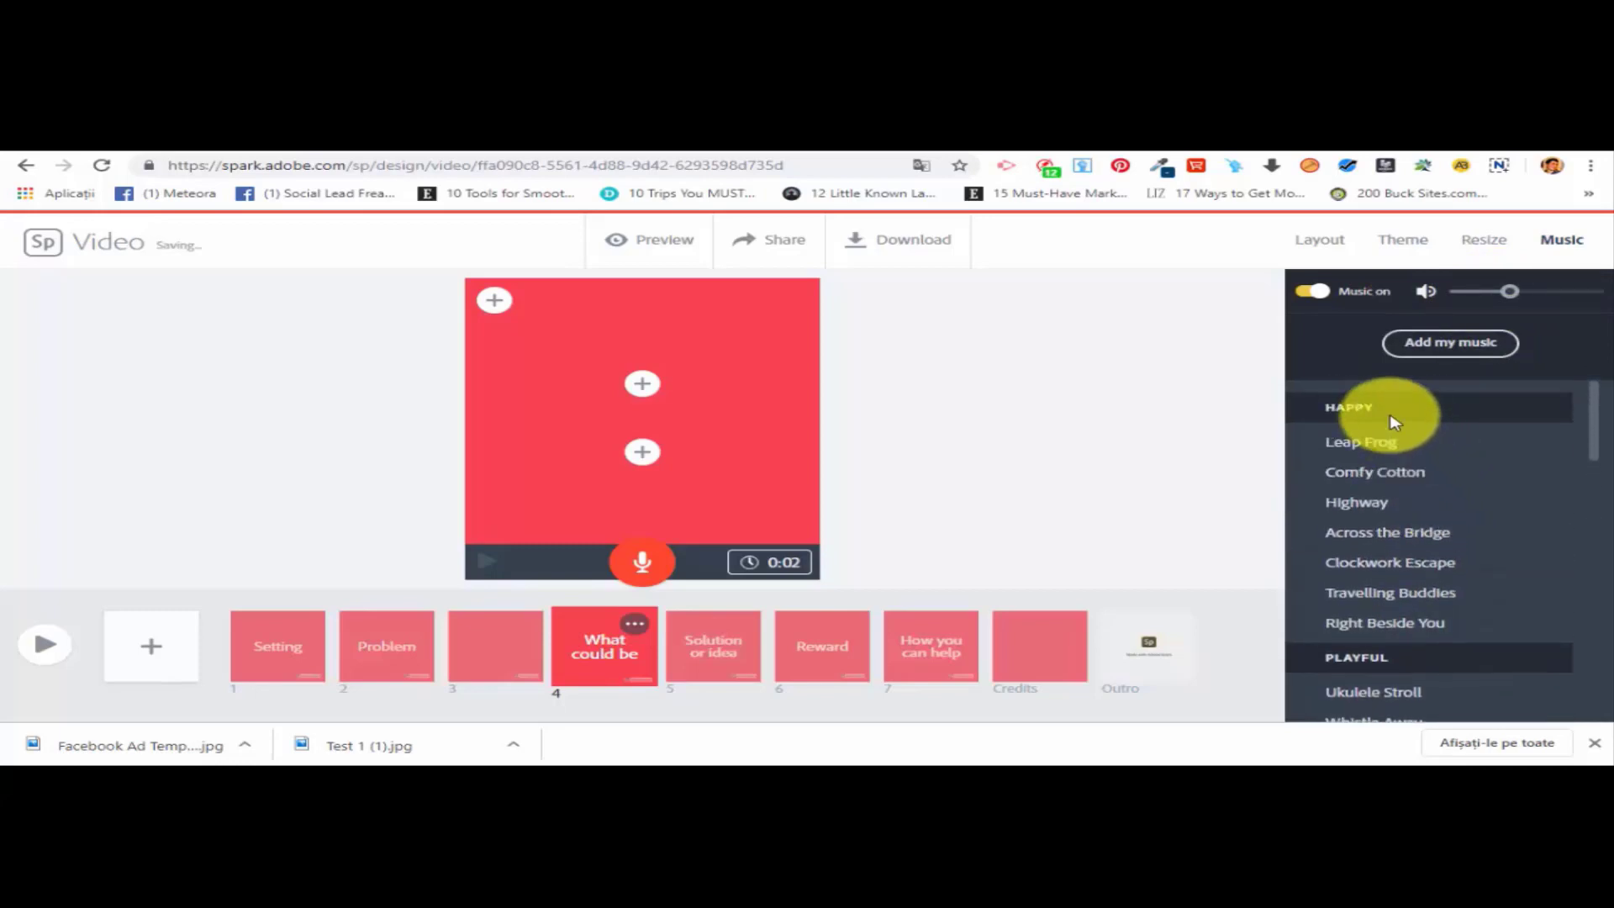
click(1376, 449)
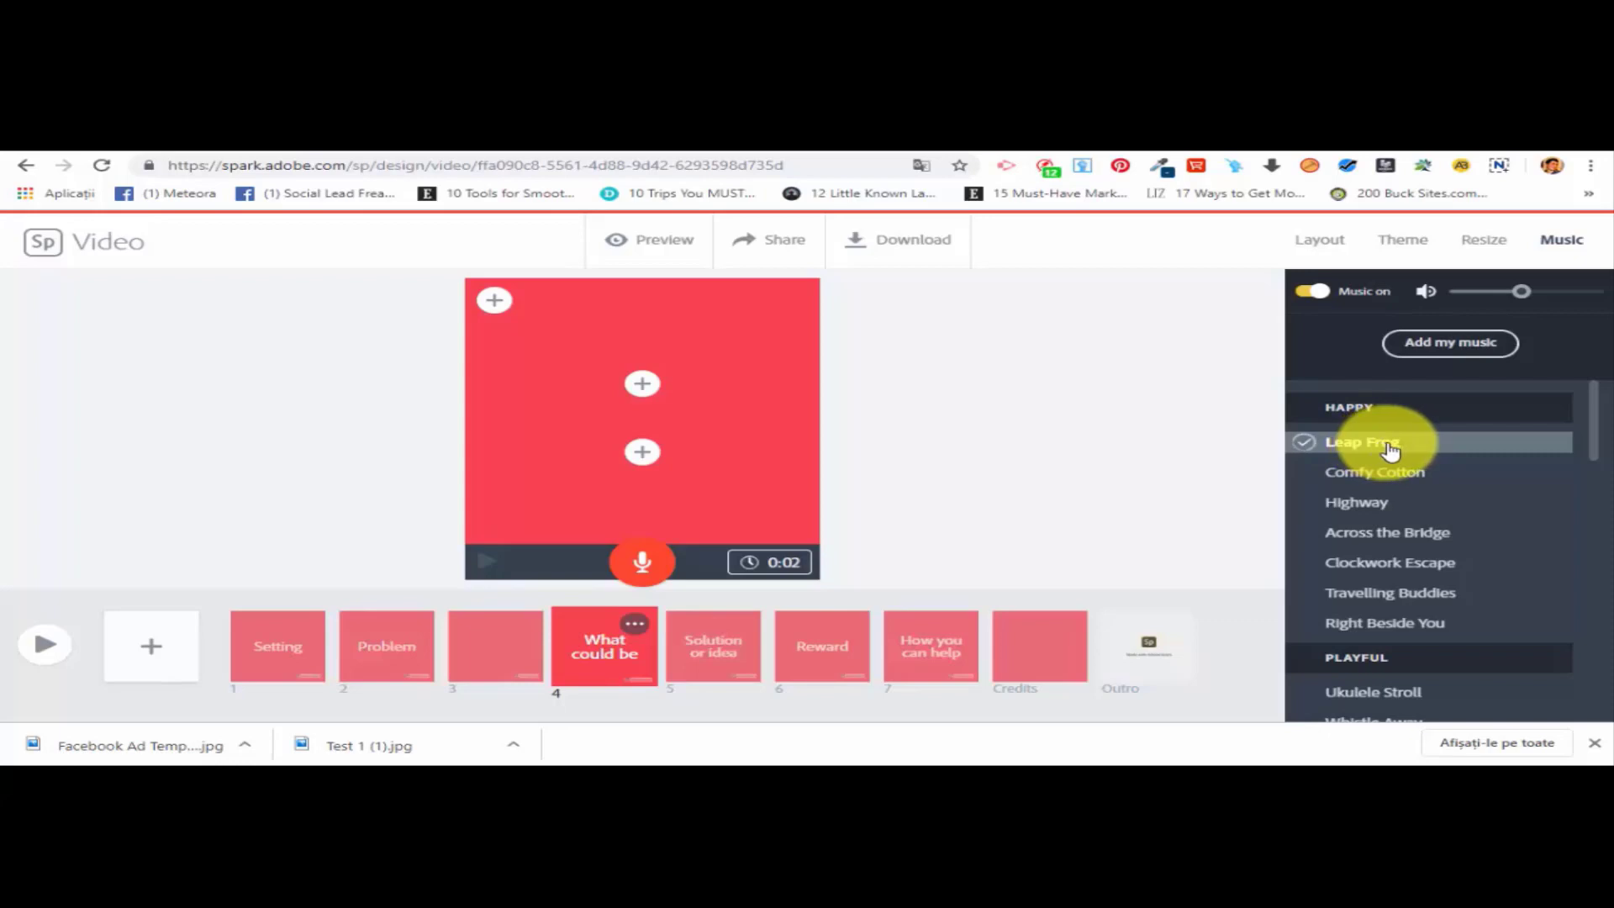
click(1305, 475)
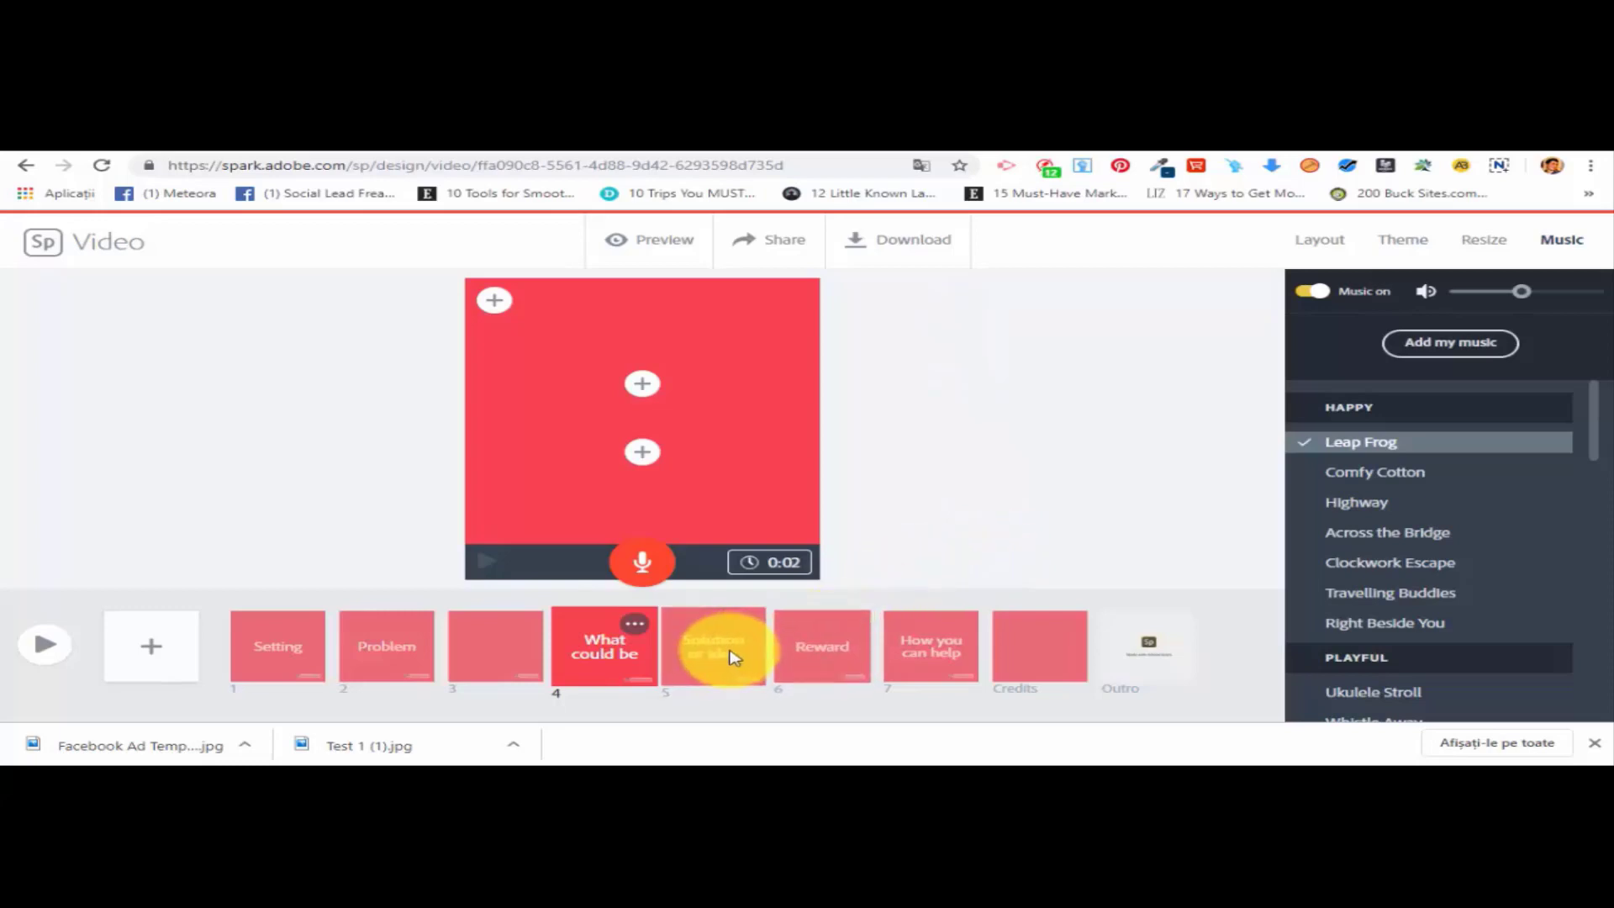
Enter "Text 1" as the title on the blank slide with the Title and Text layout.
click(641, 387)
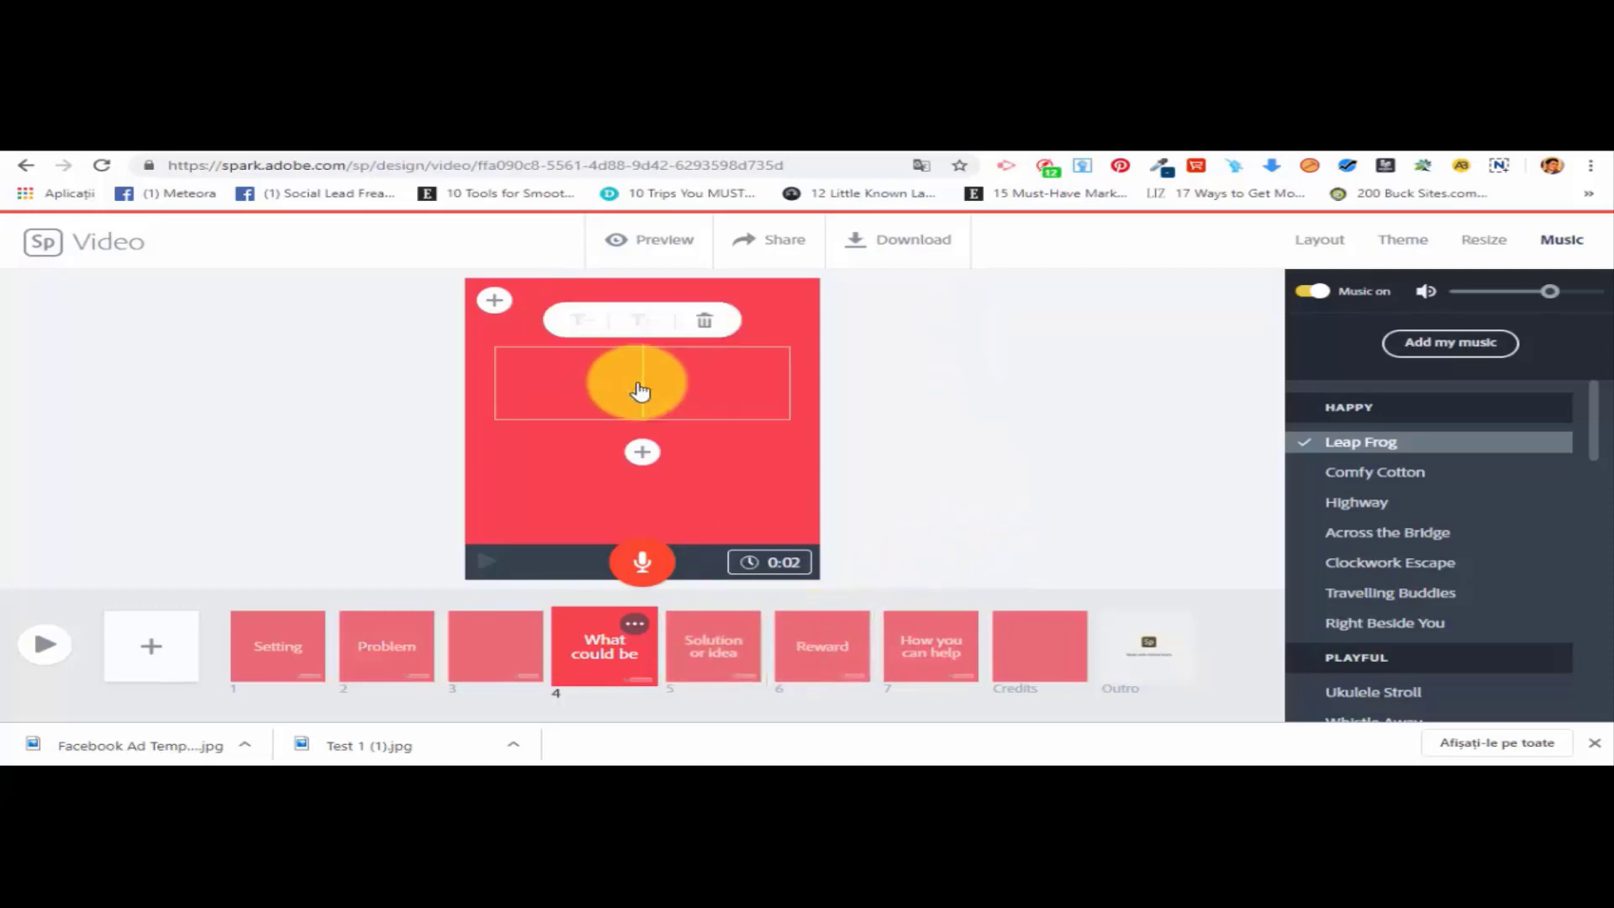
text(ffdgdf)
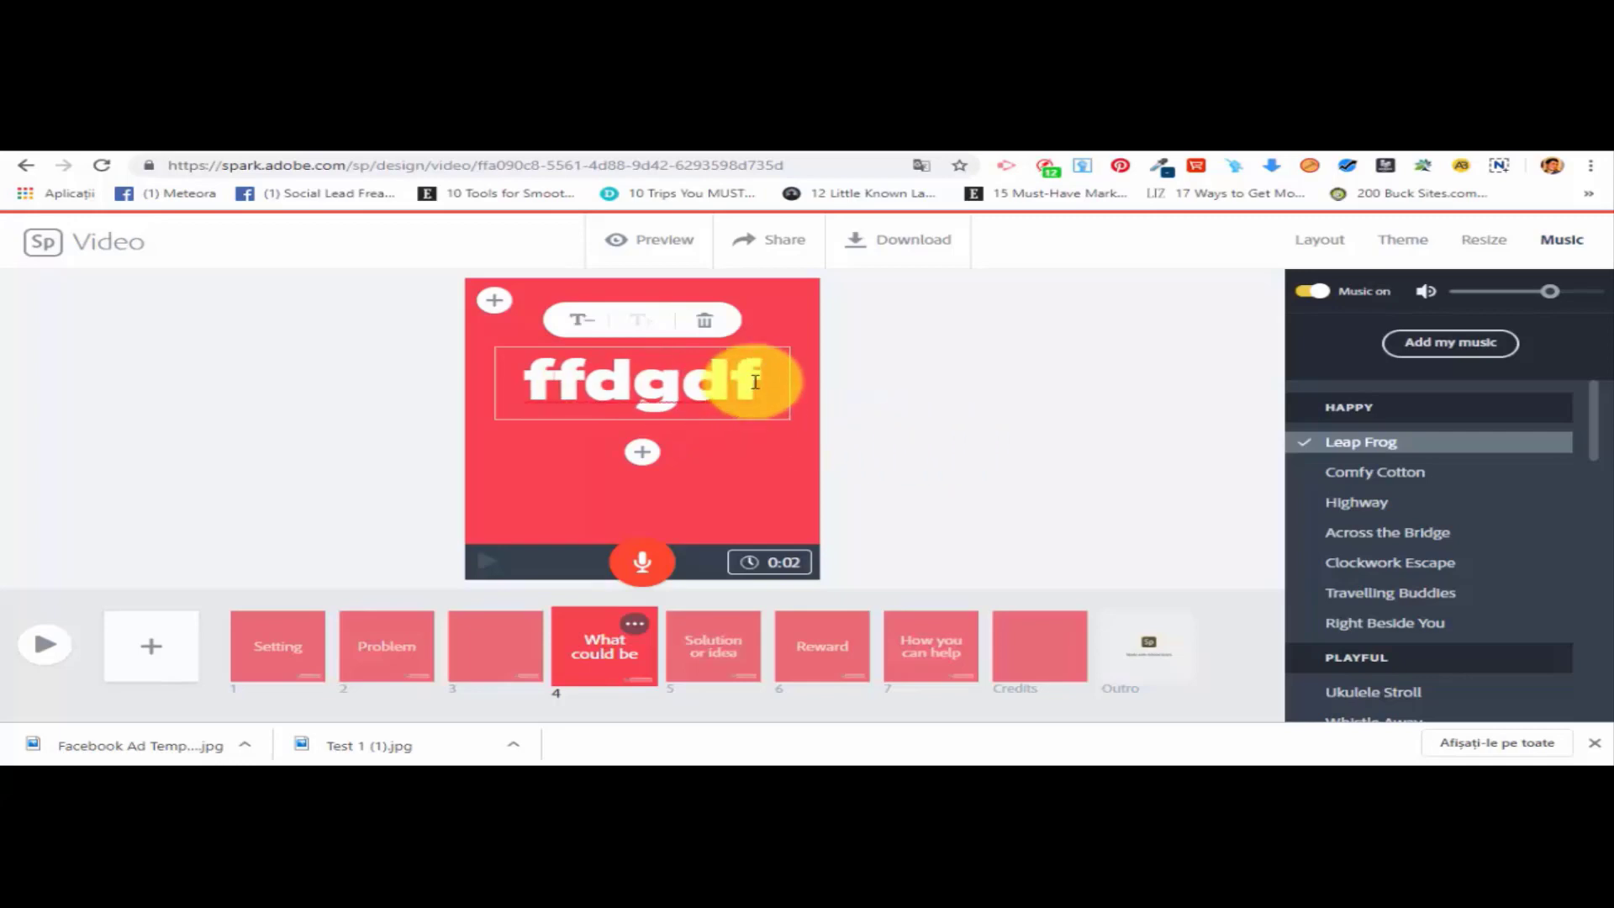
drag(756, 377, 454, 384)
text(Text 1)
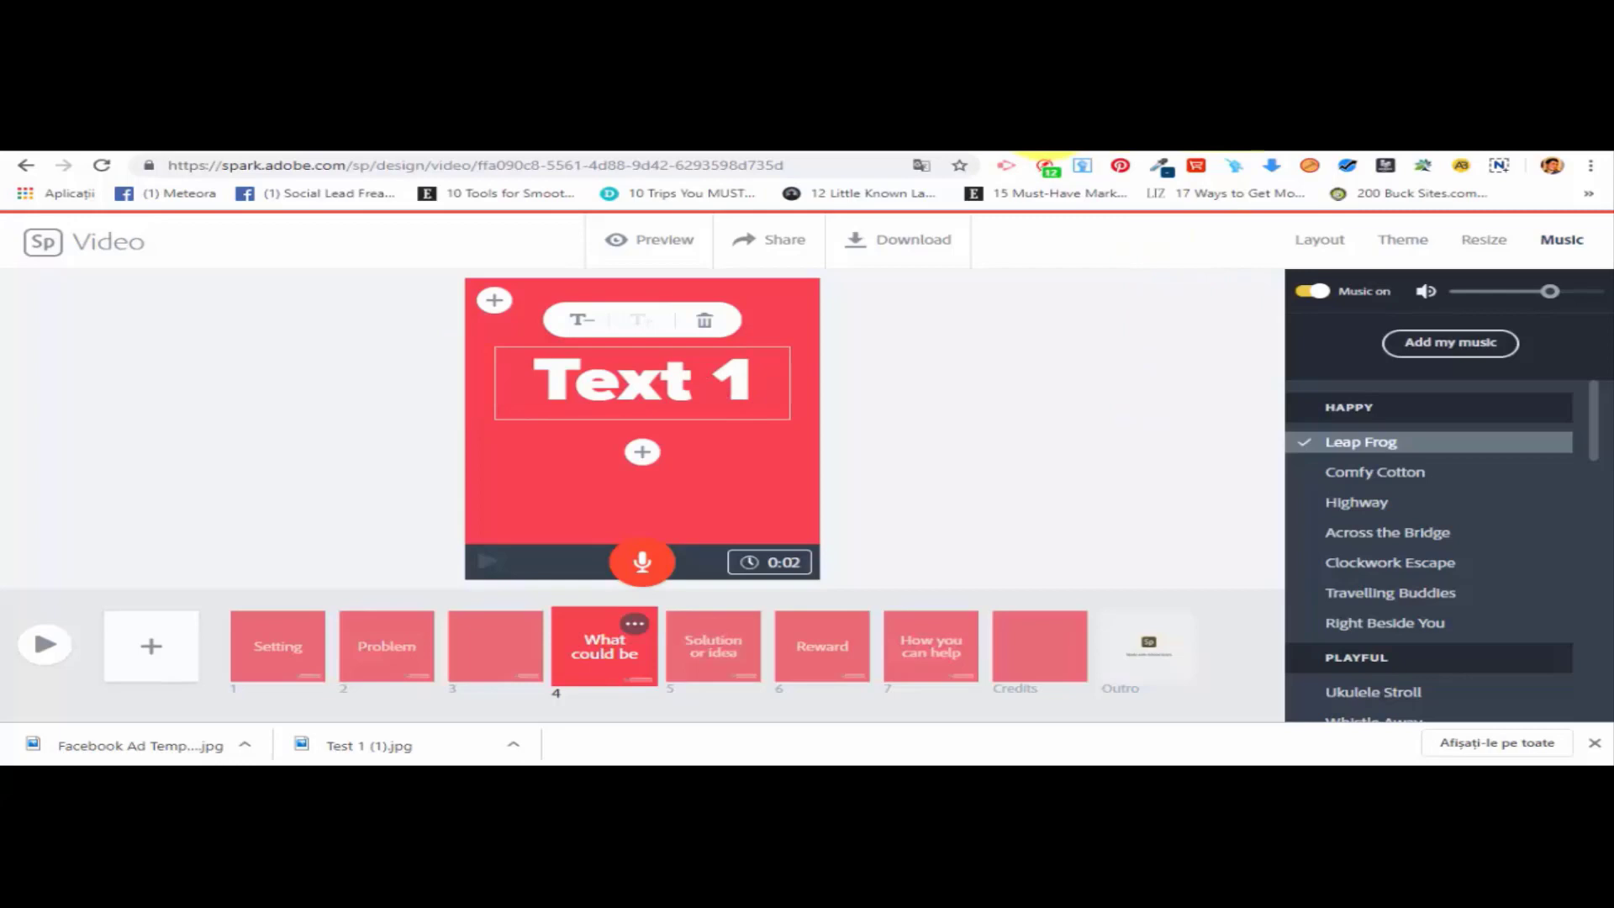
click(841, 380)
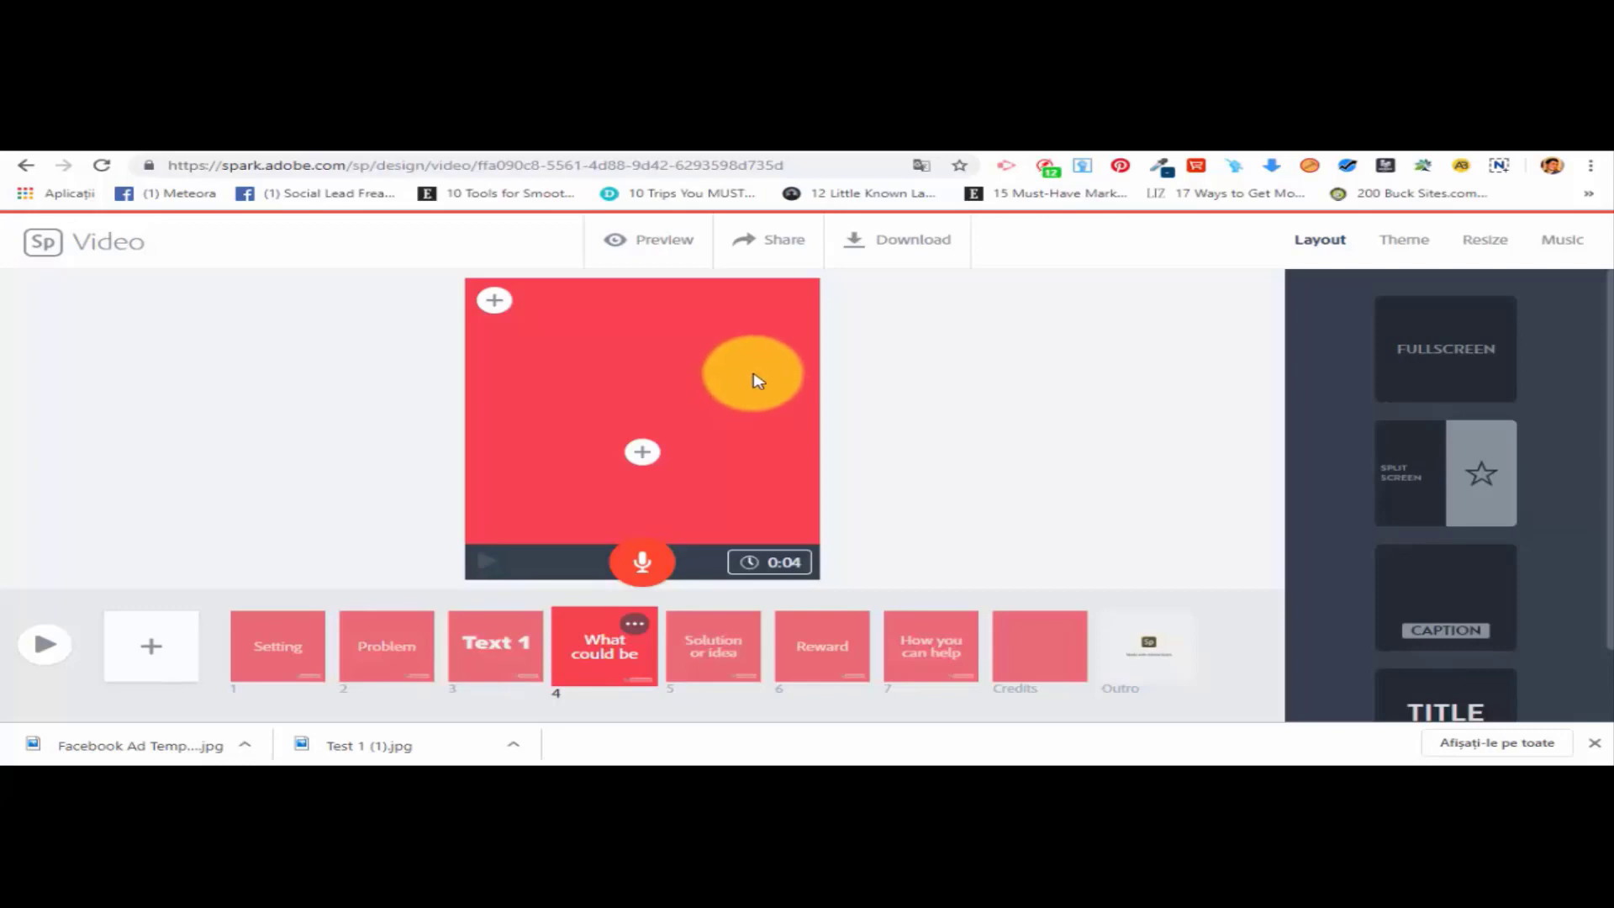
Preview the video, pause it partway through and download it to the computer.
click(670, 245)
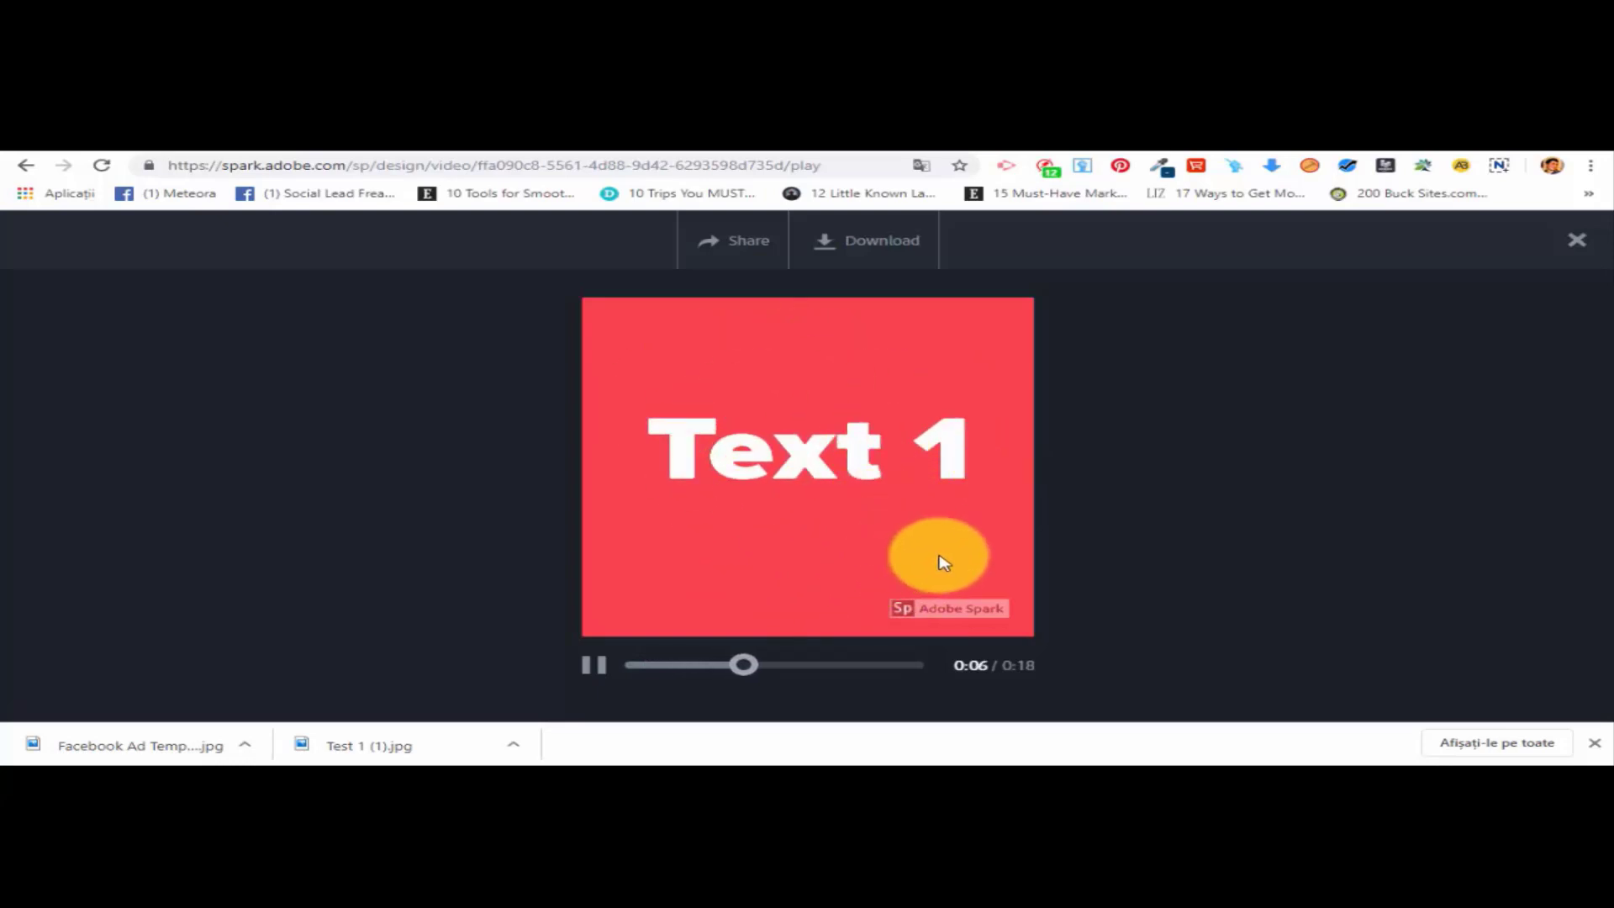
click(592, 671)
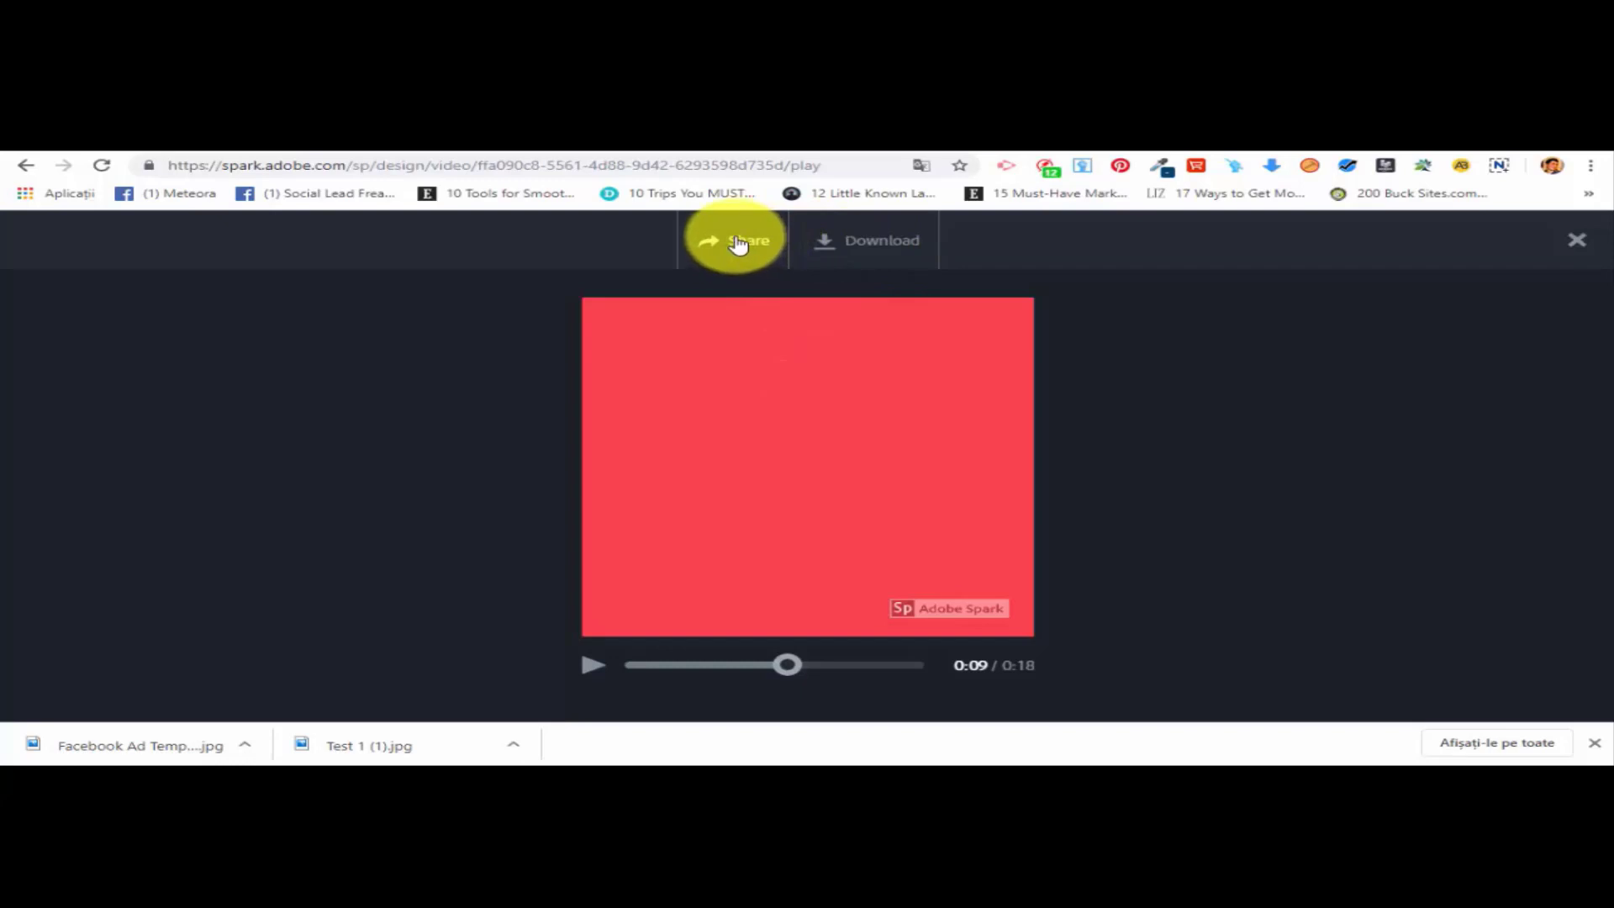
click(903, 246)
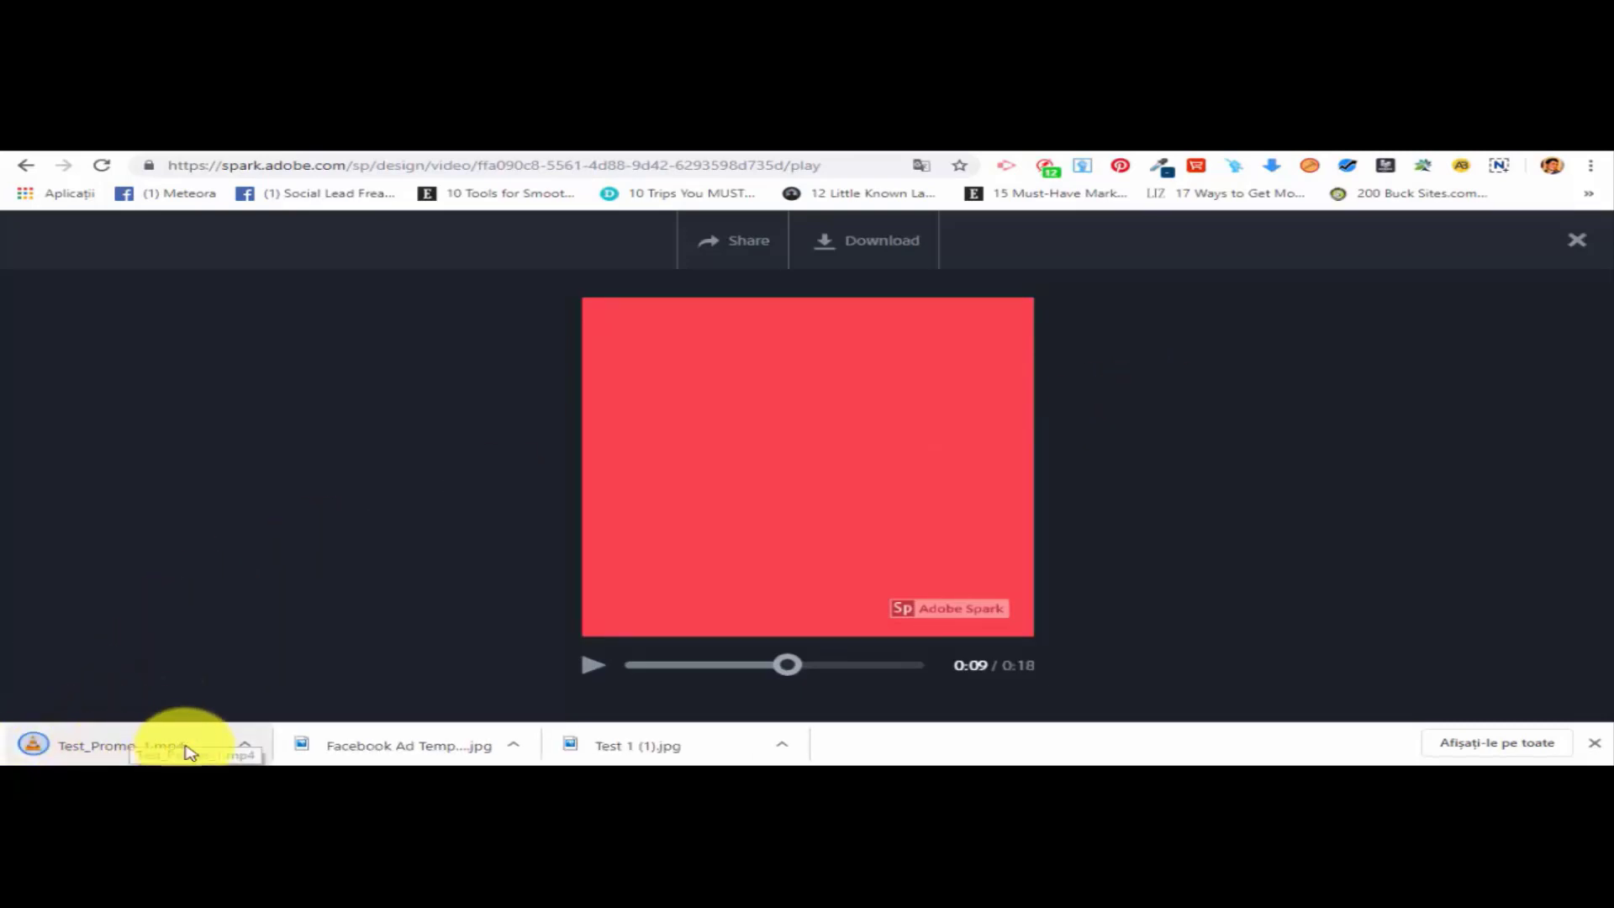
Locate Test_Promo_1.mp4 in the Downloads folder, check its playback in VLC media player and return to the video preview.
click(243, 743)
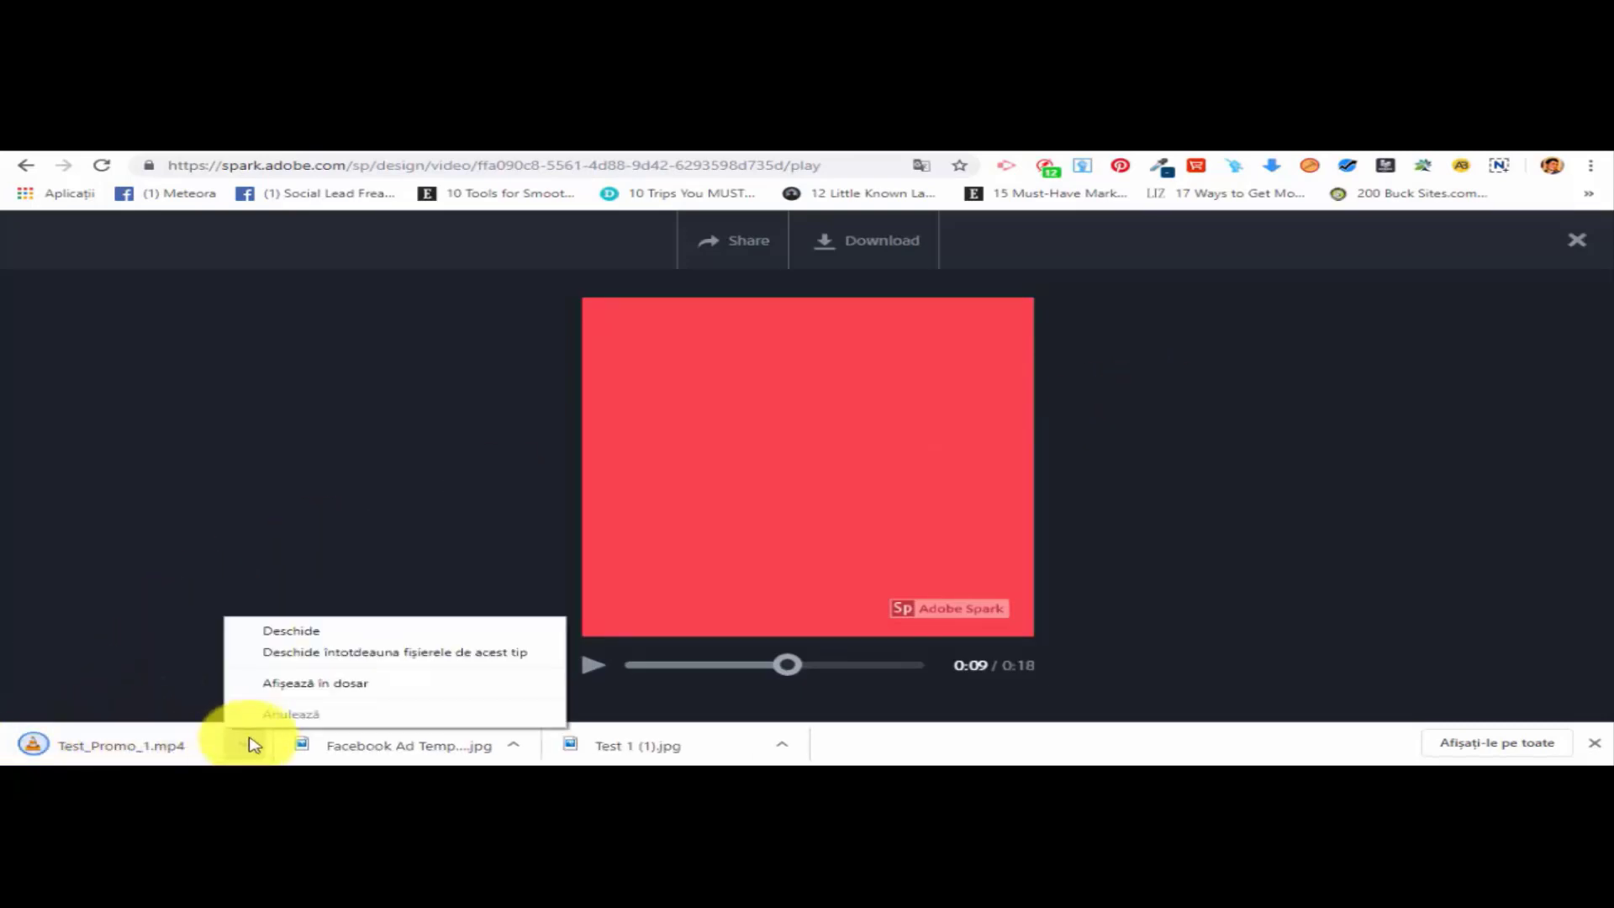
click(385, 687)
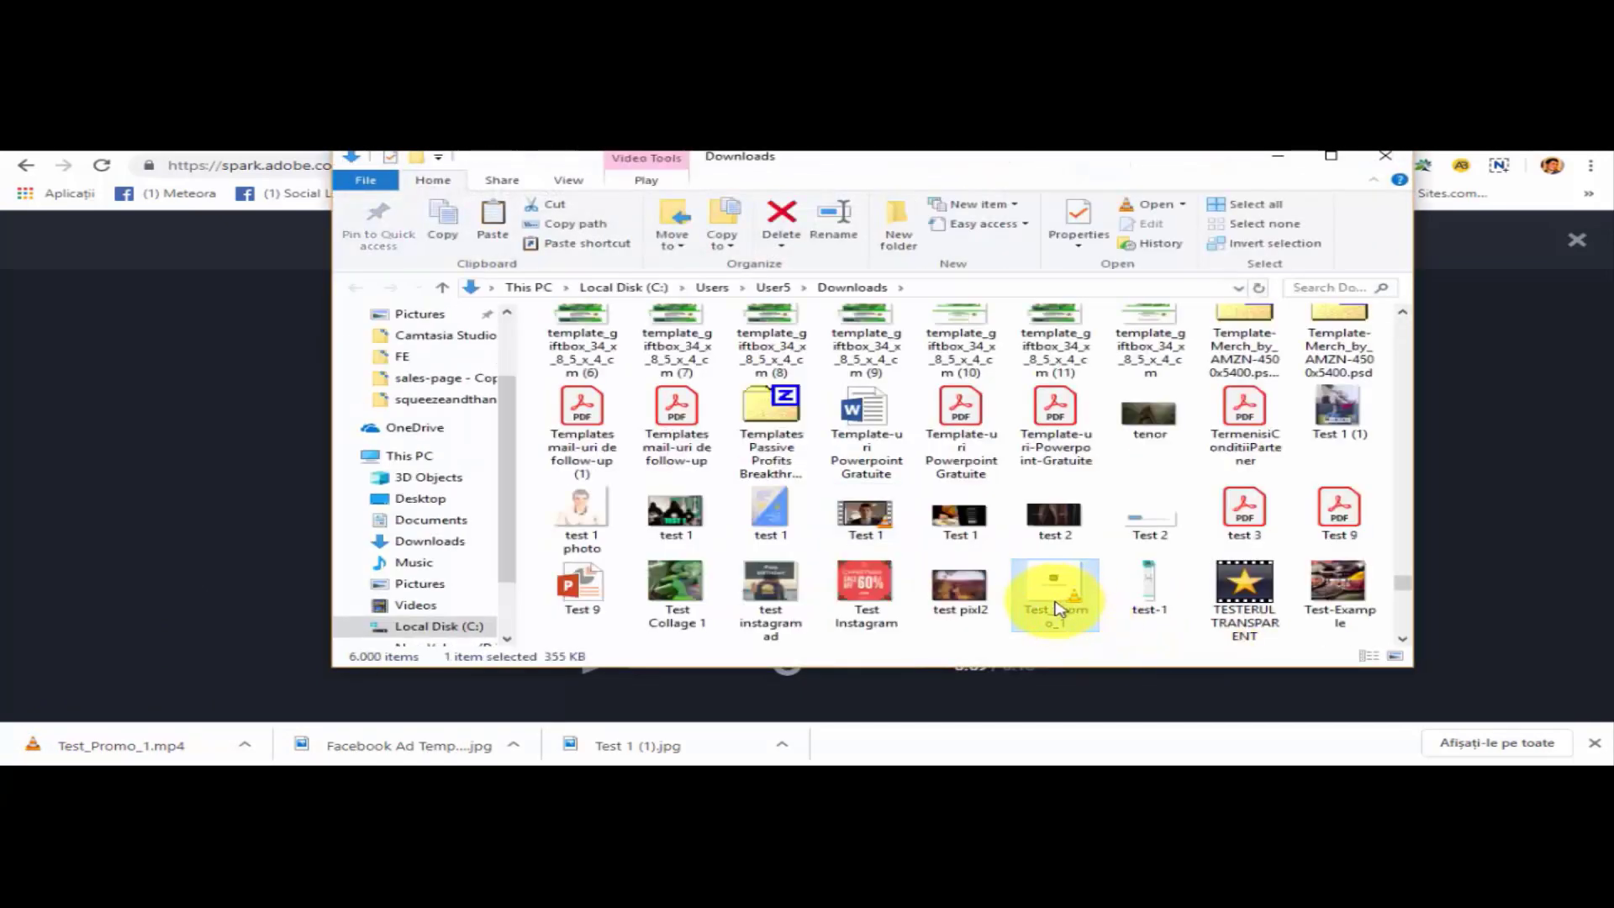
right_click(1058, 608)
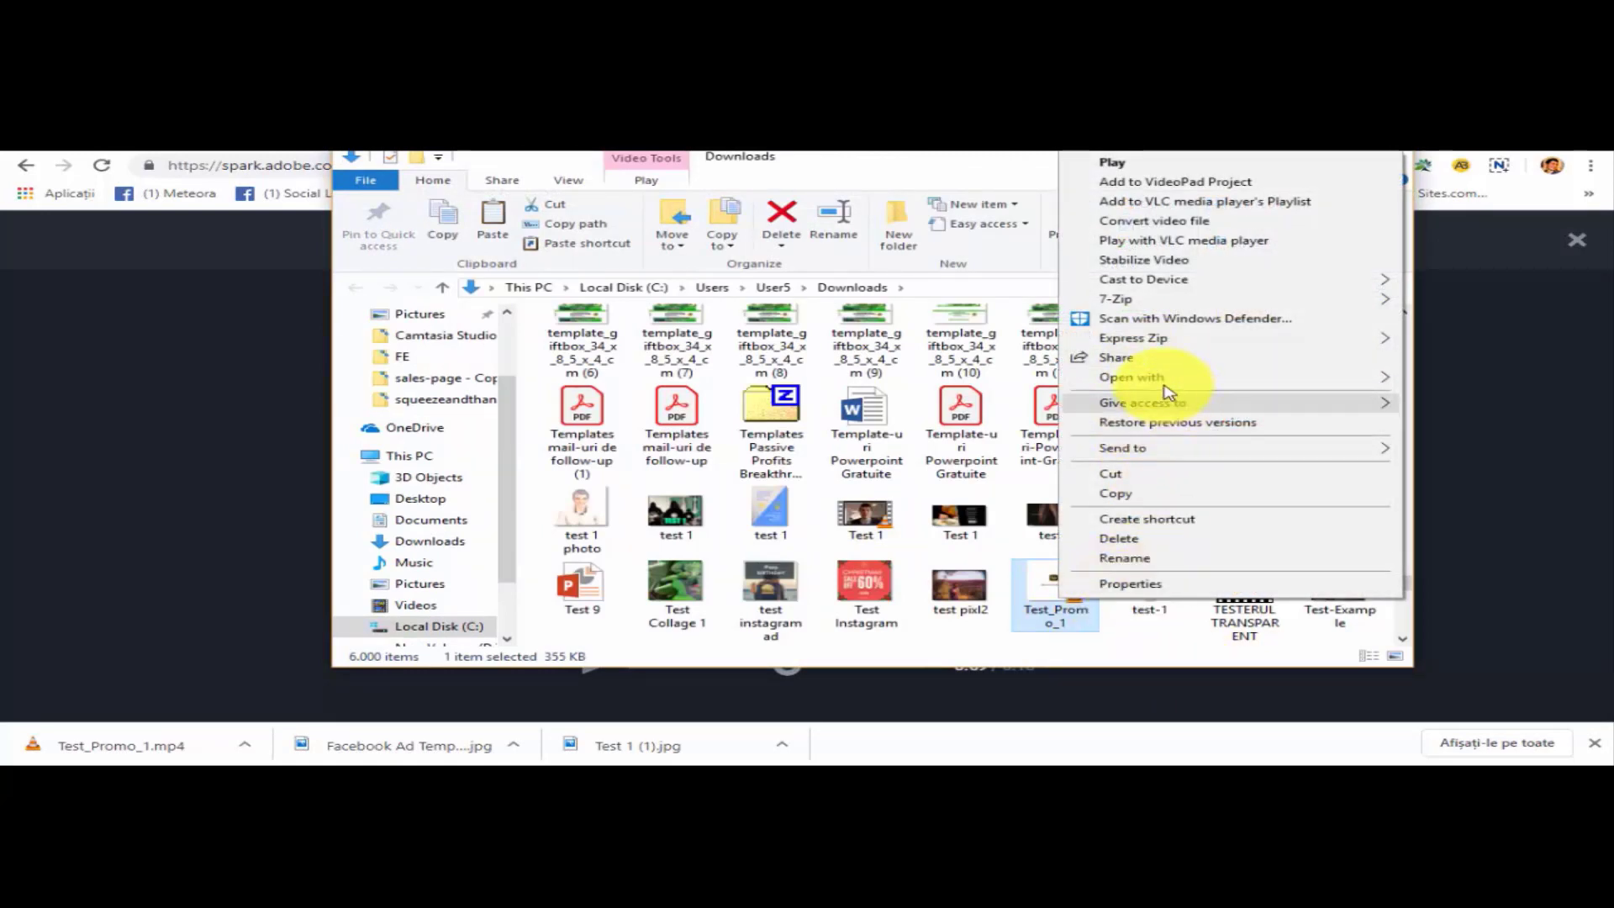
mouse_move(1159, 382)
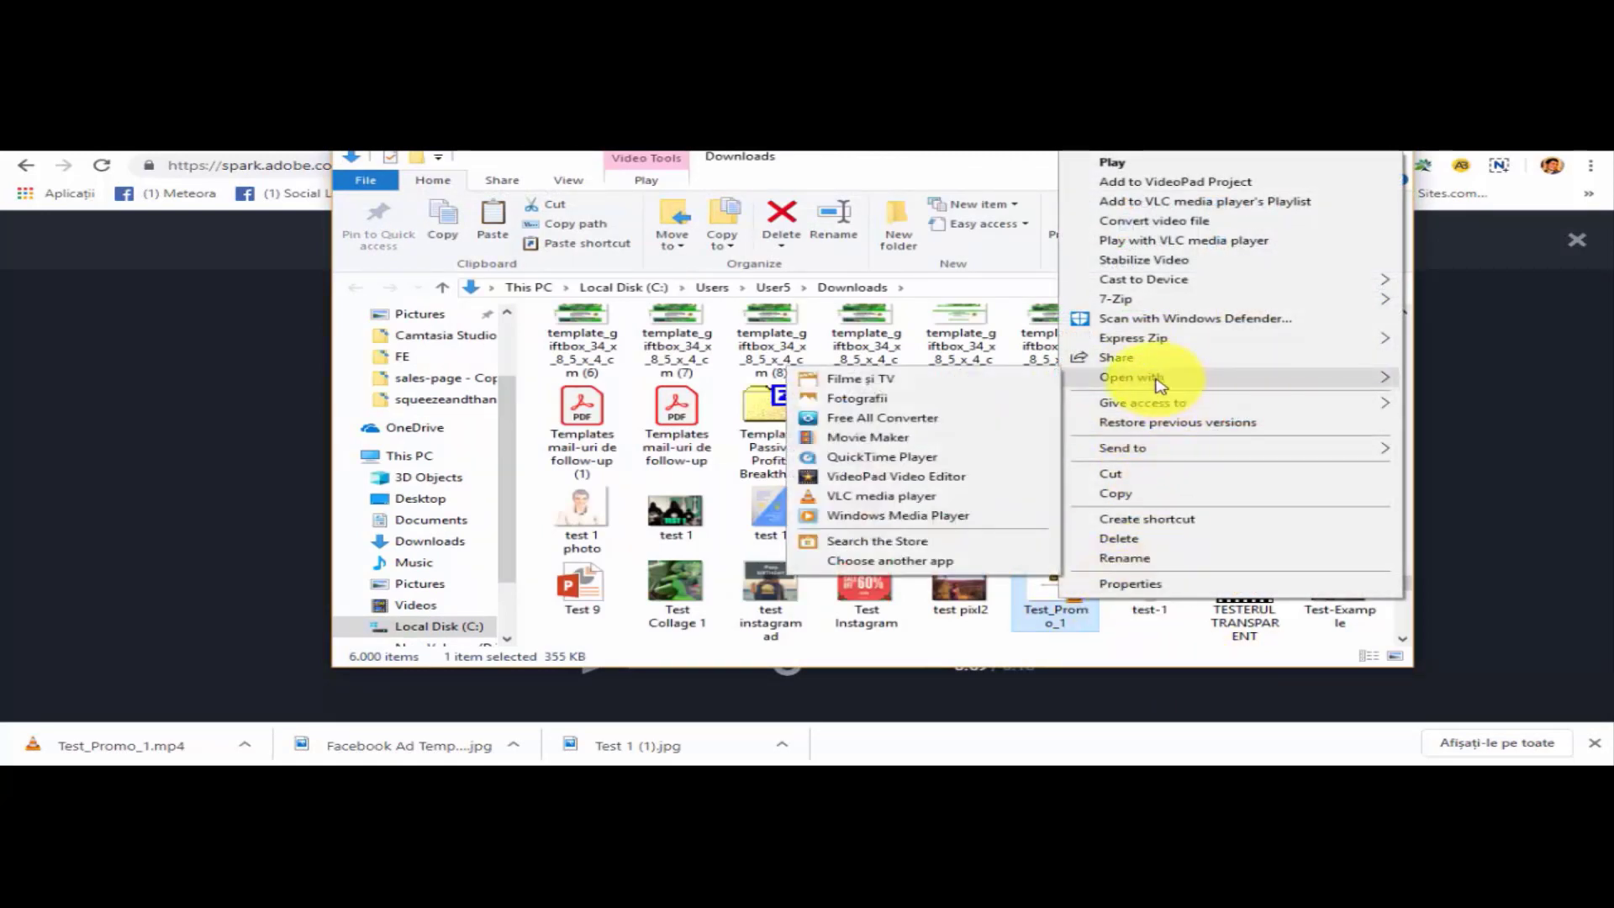
click(896, 497)
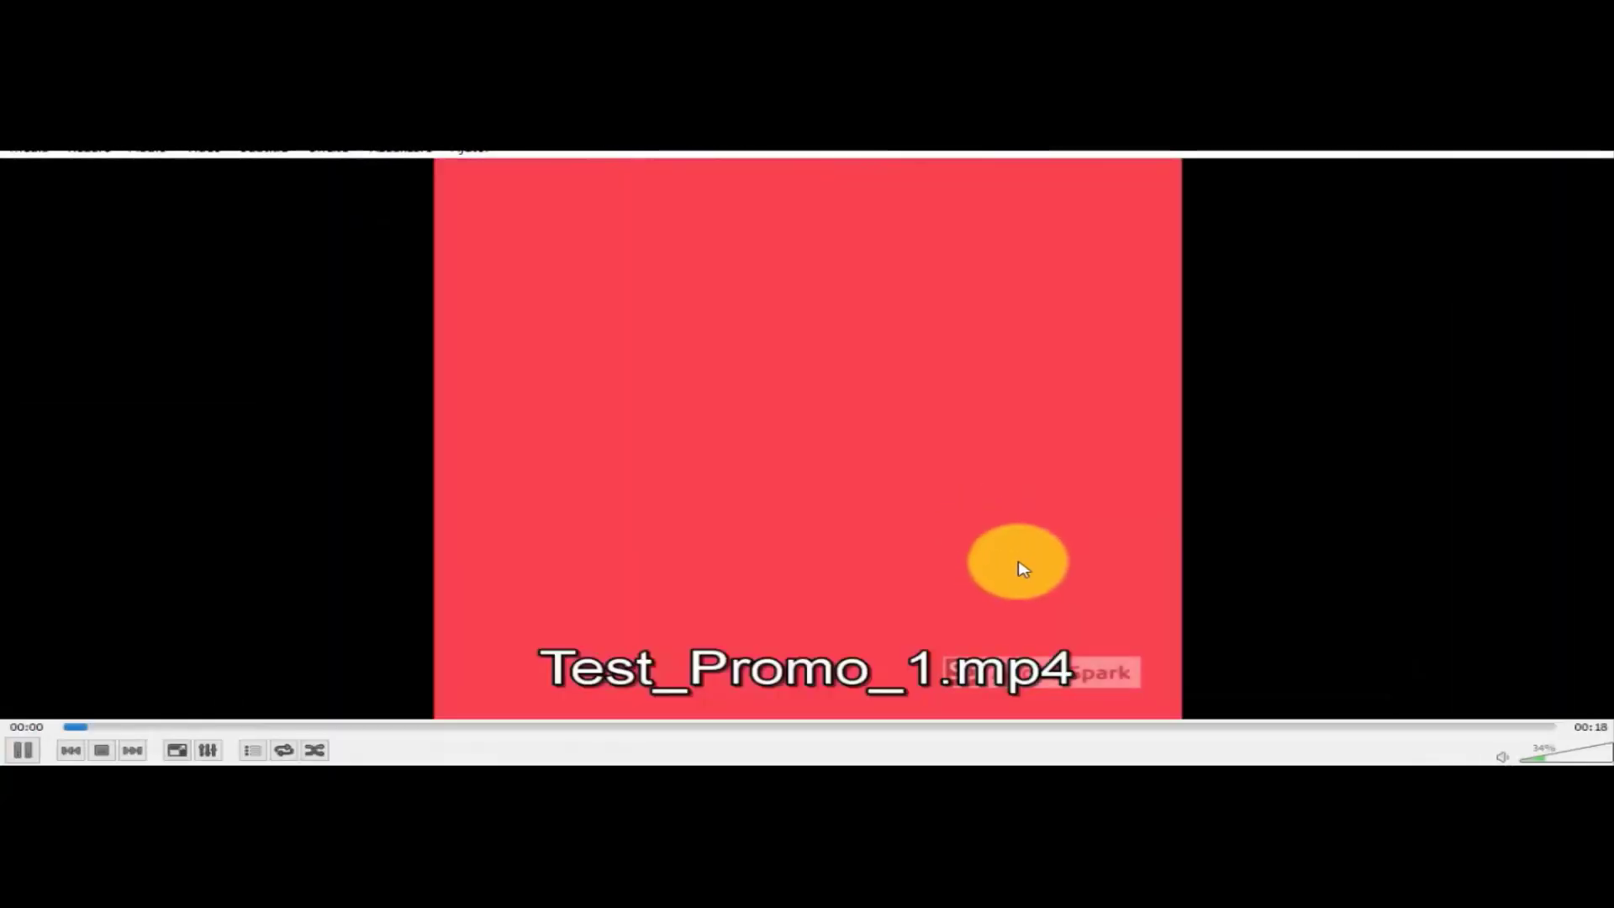
click(547, 728)
click(1589, 153)
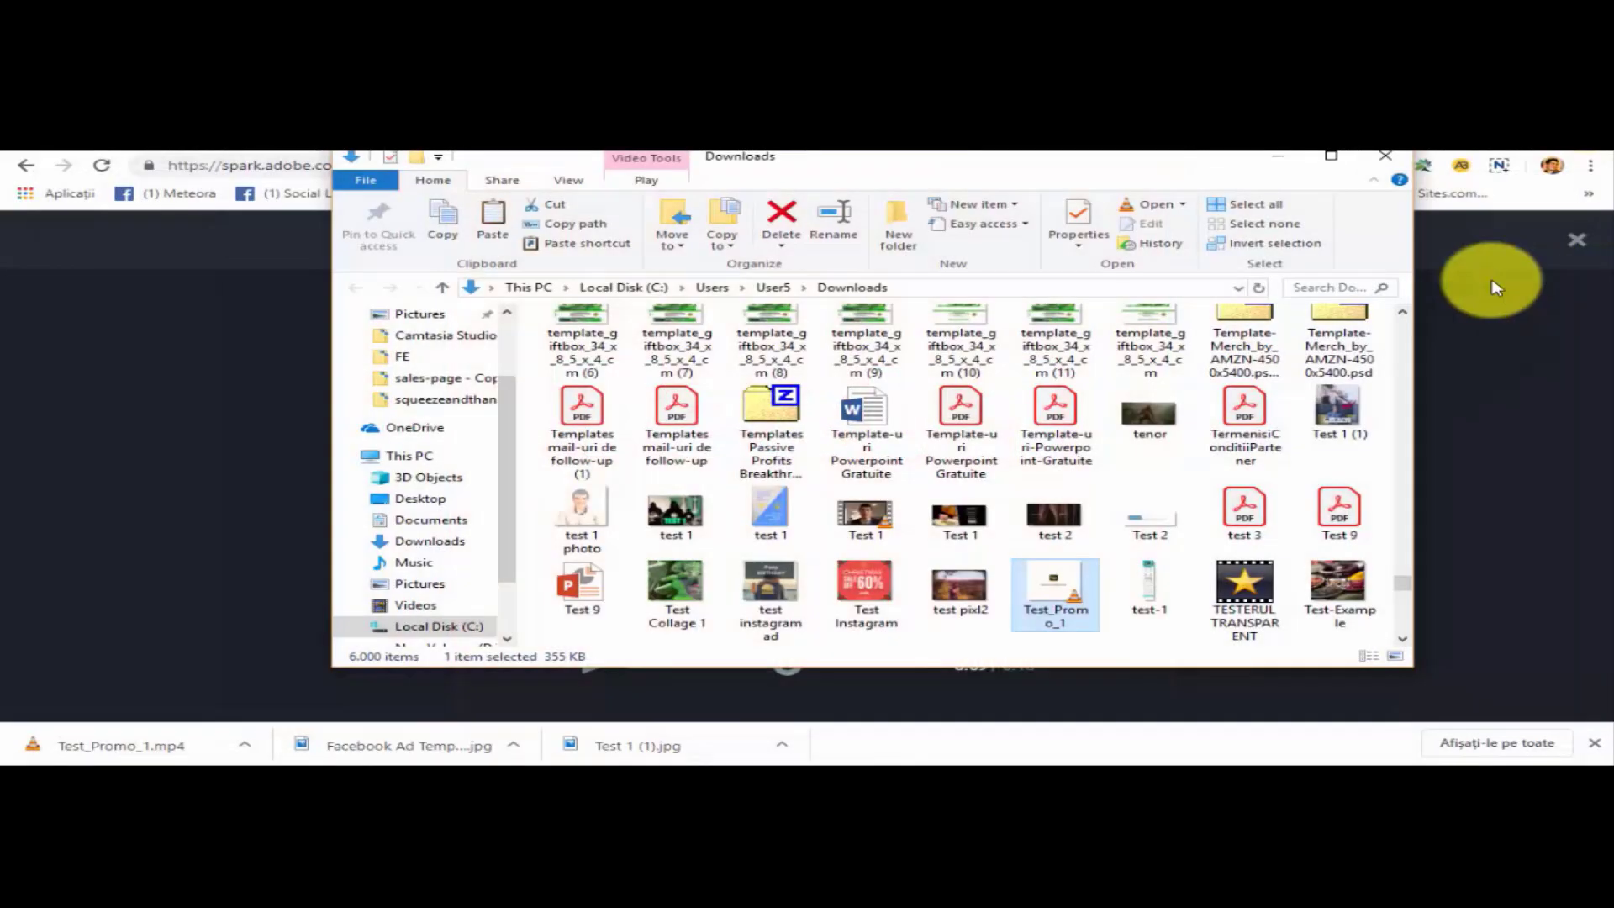
click(1390, 159)
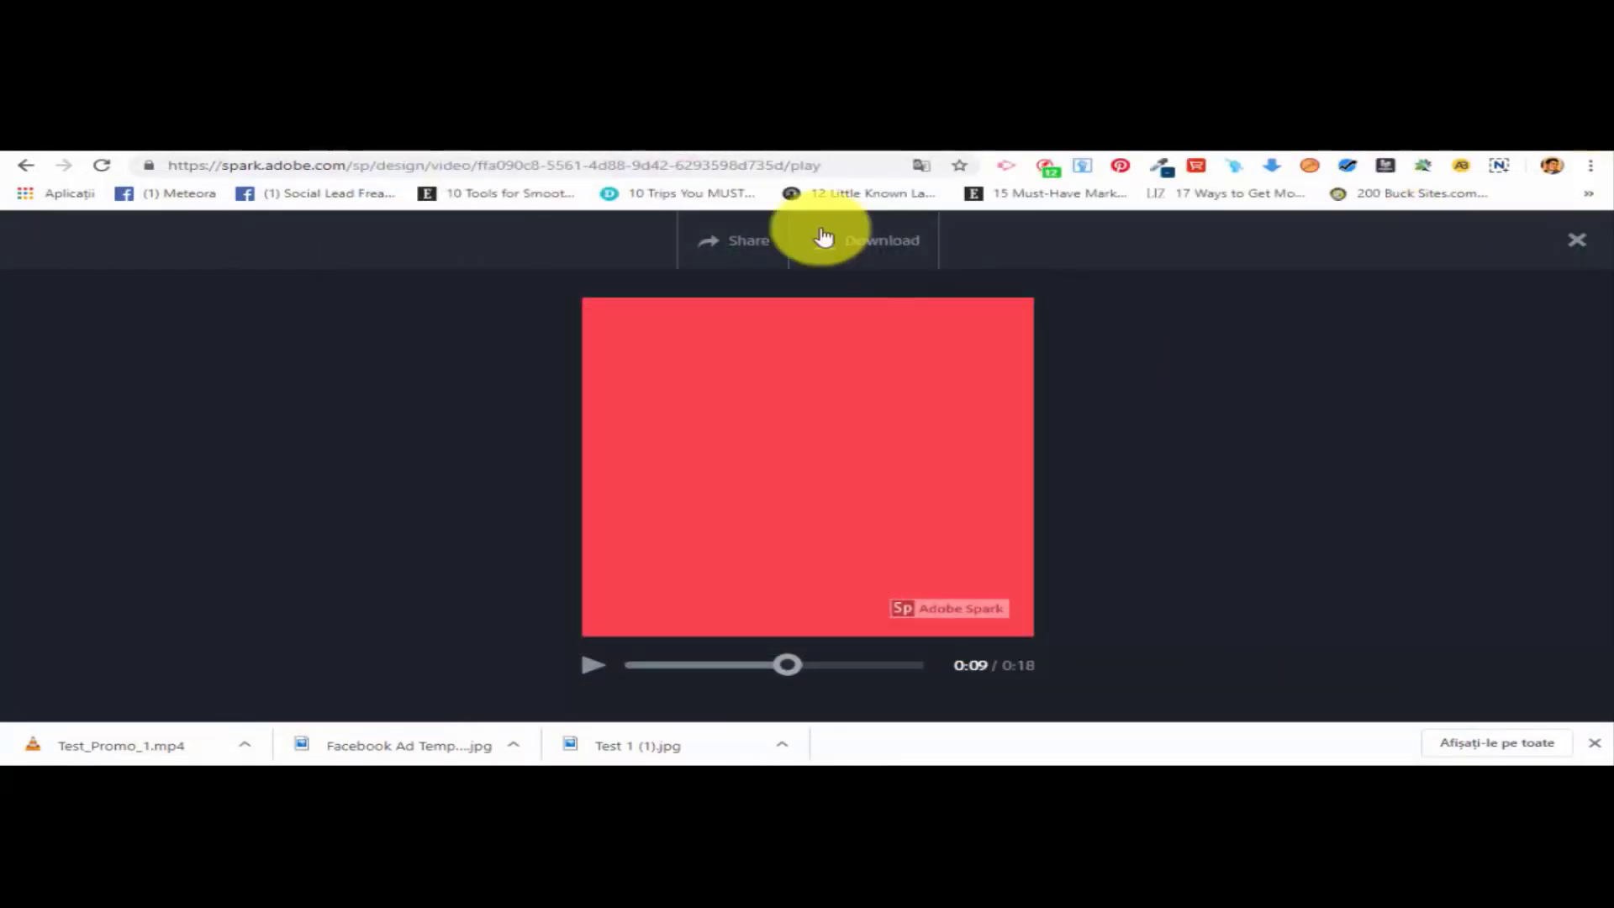
Try clearing the author name in the video's publishing options, check the category choices, and close without creating a link.
click(720, 245)
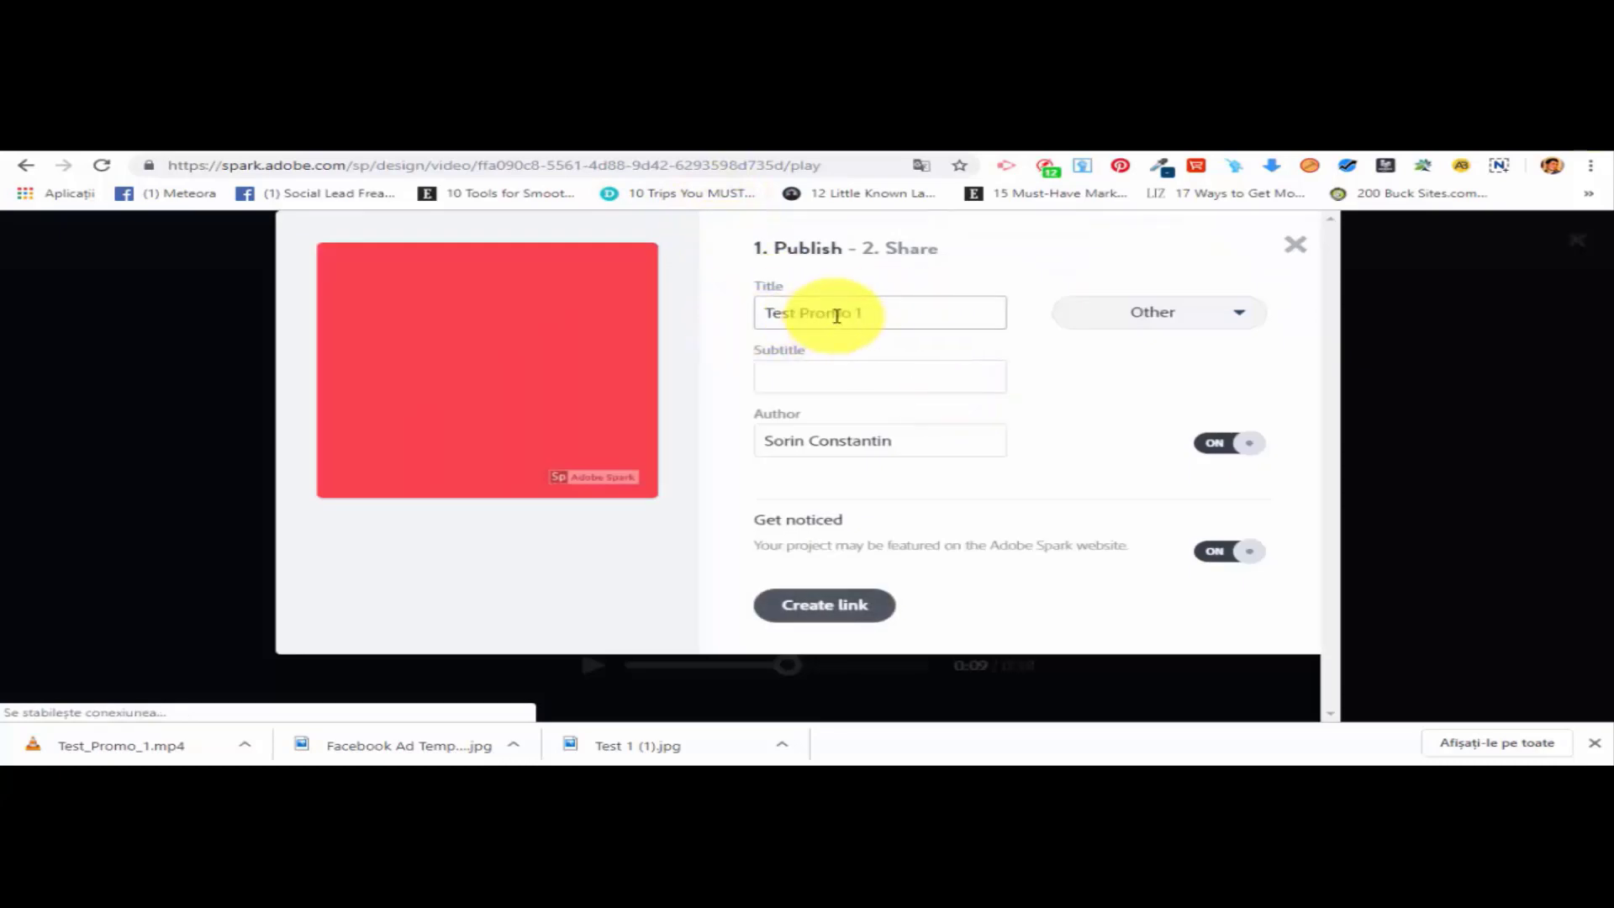
click(1206, 324)
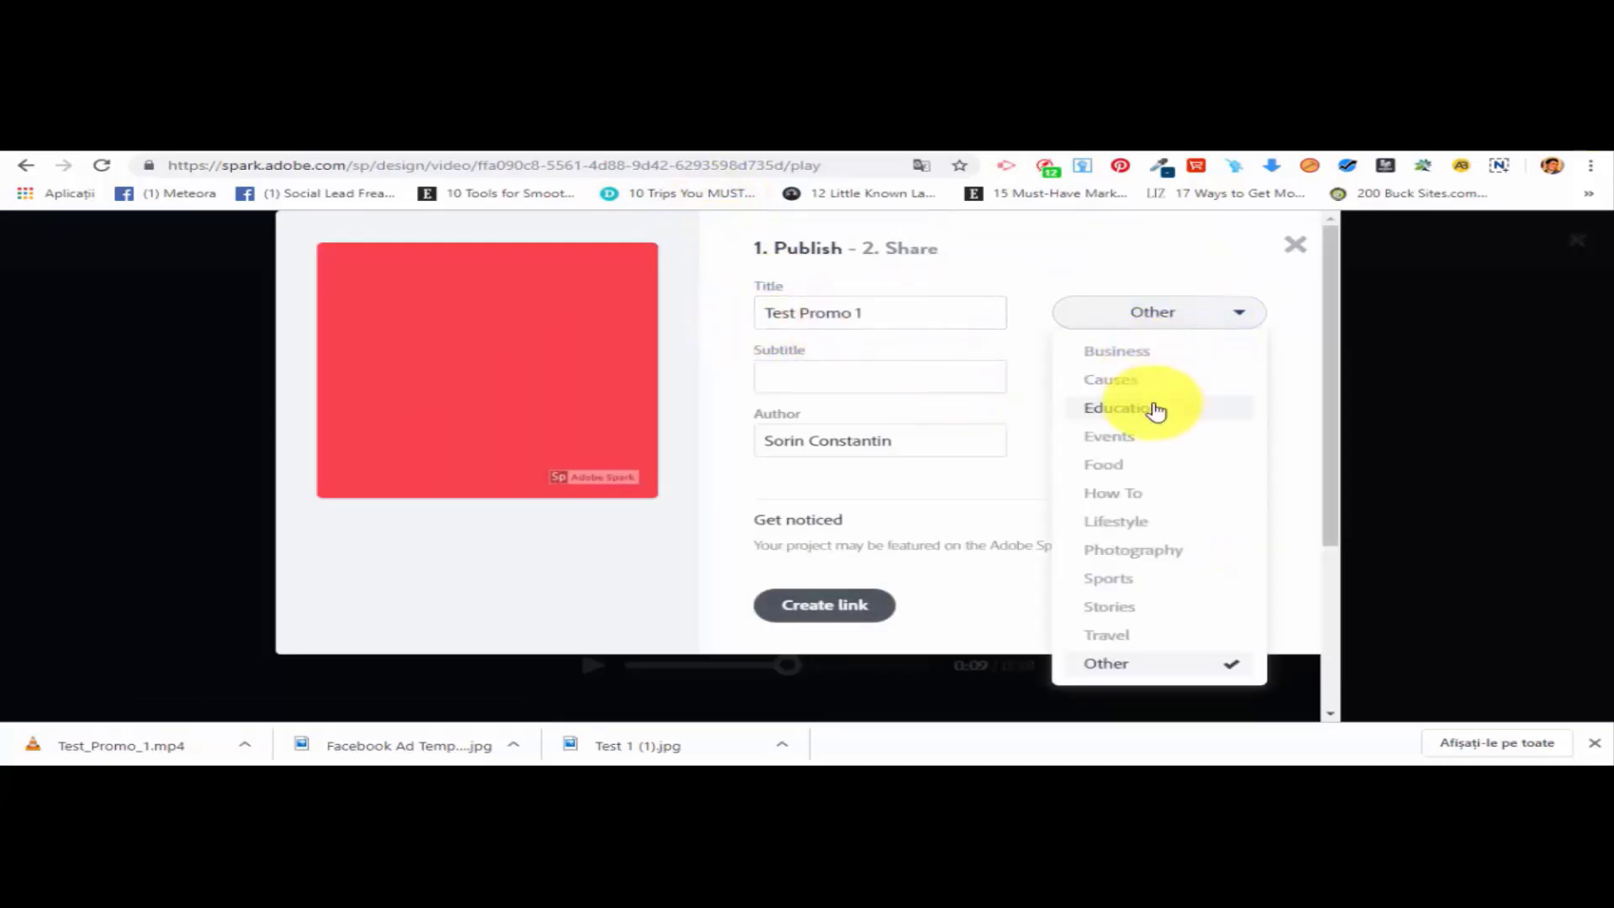
click(773, 377)
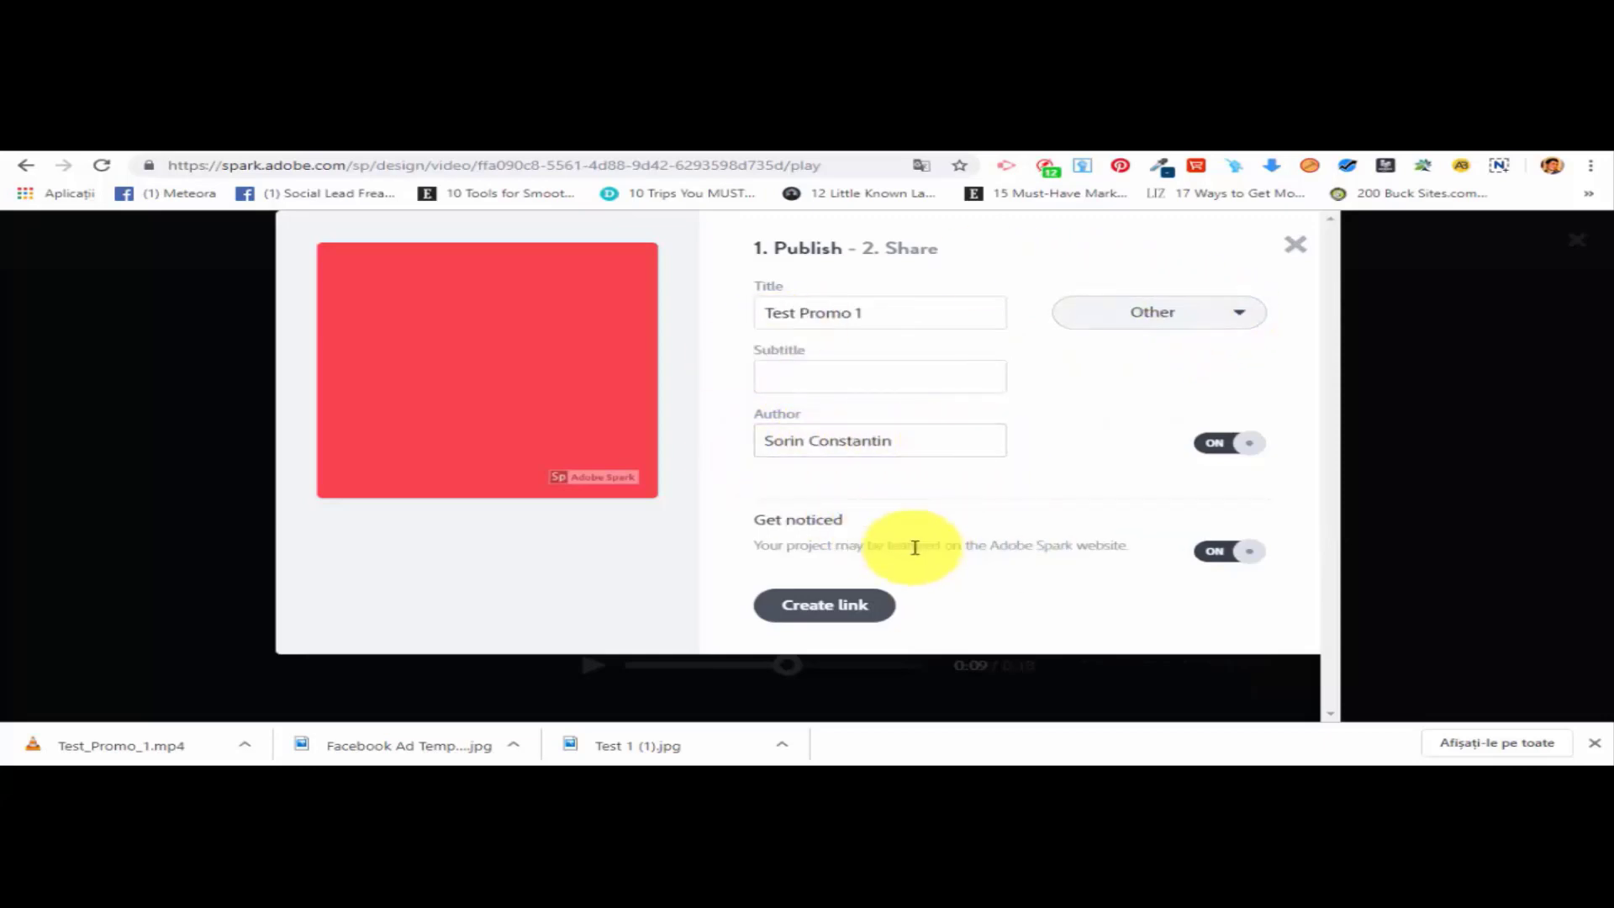
drag(920, 436, 561, 458)
key(BackSpace)
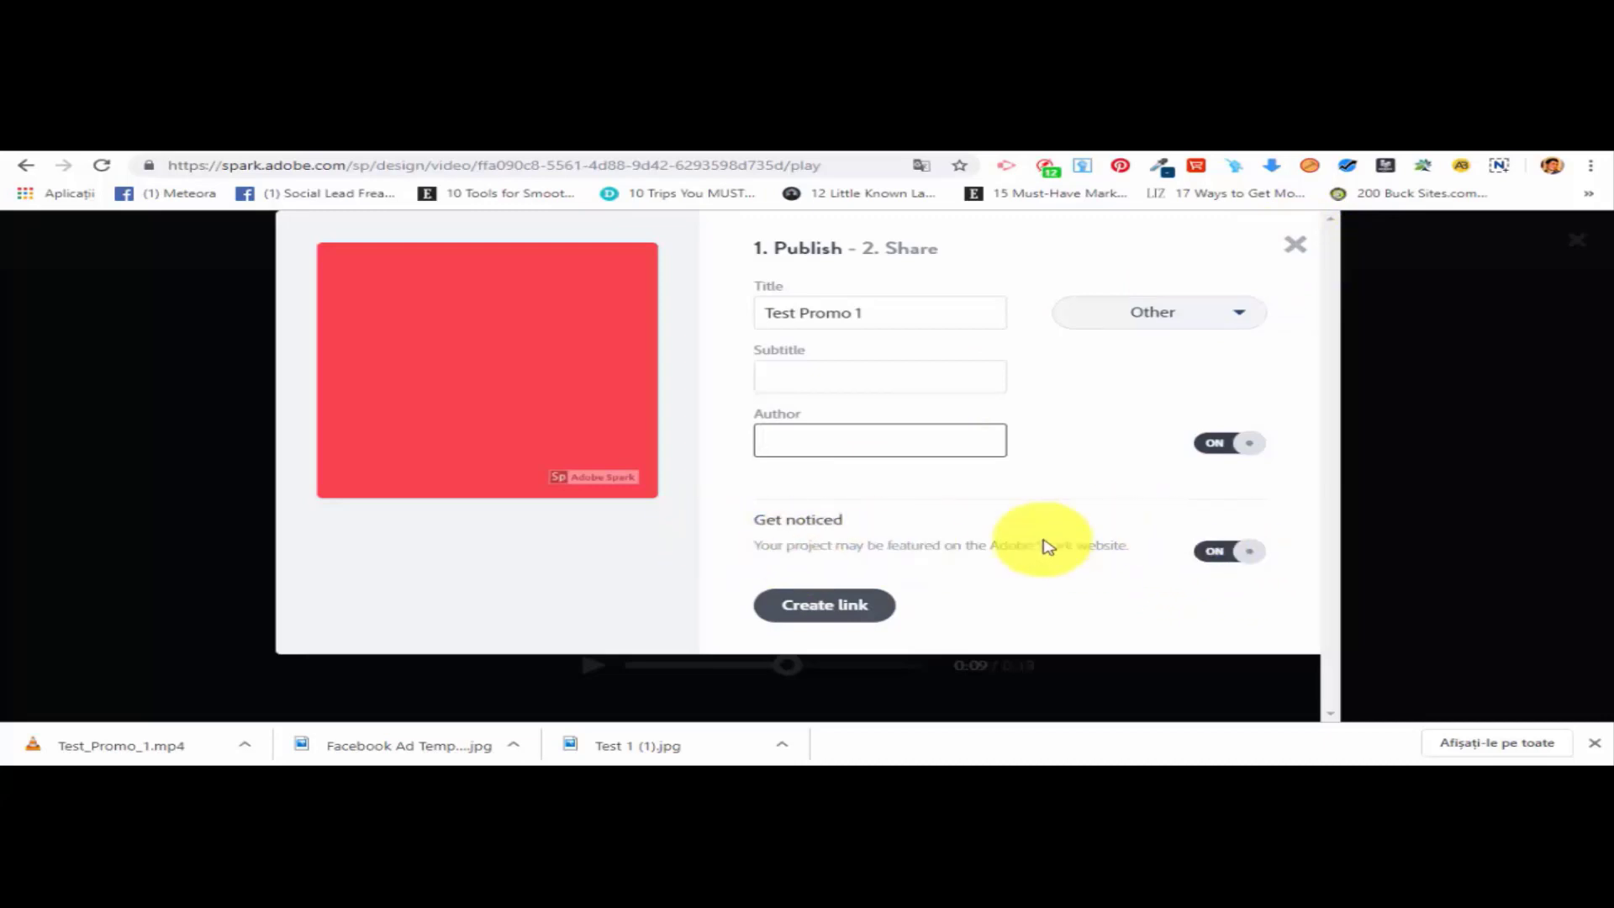
click(1299, 248)
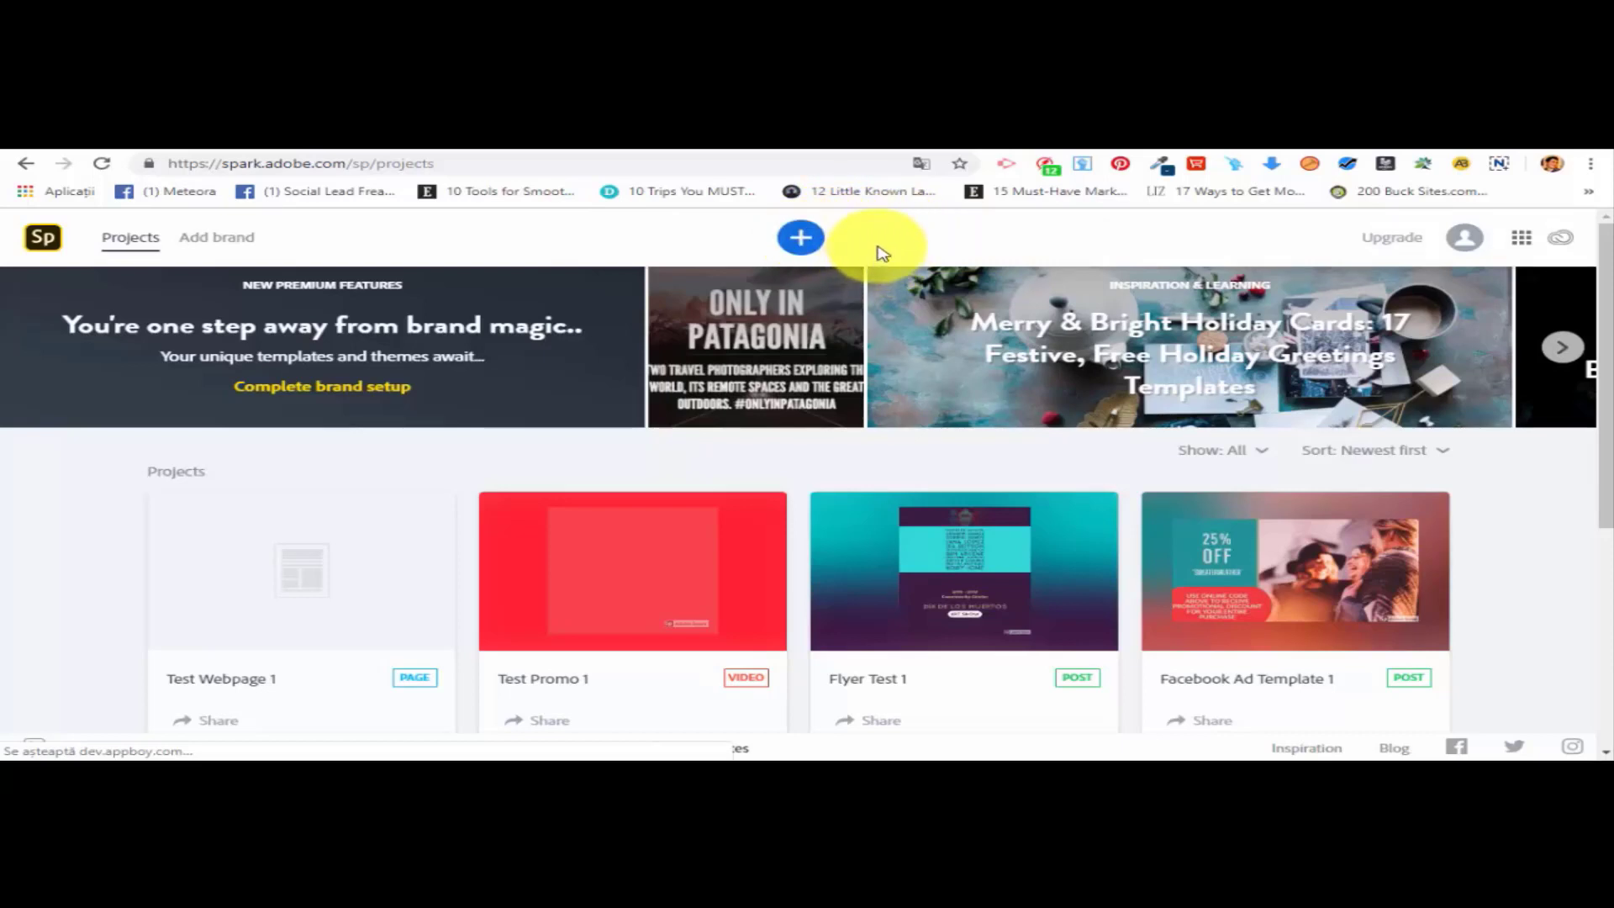
Start a new web page project from the Presentation template in the Grow your business group.
click(812, 241)
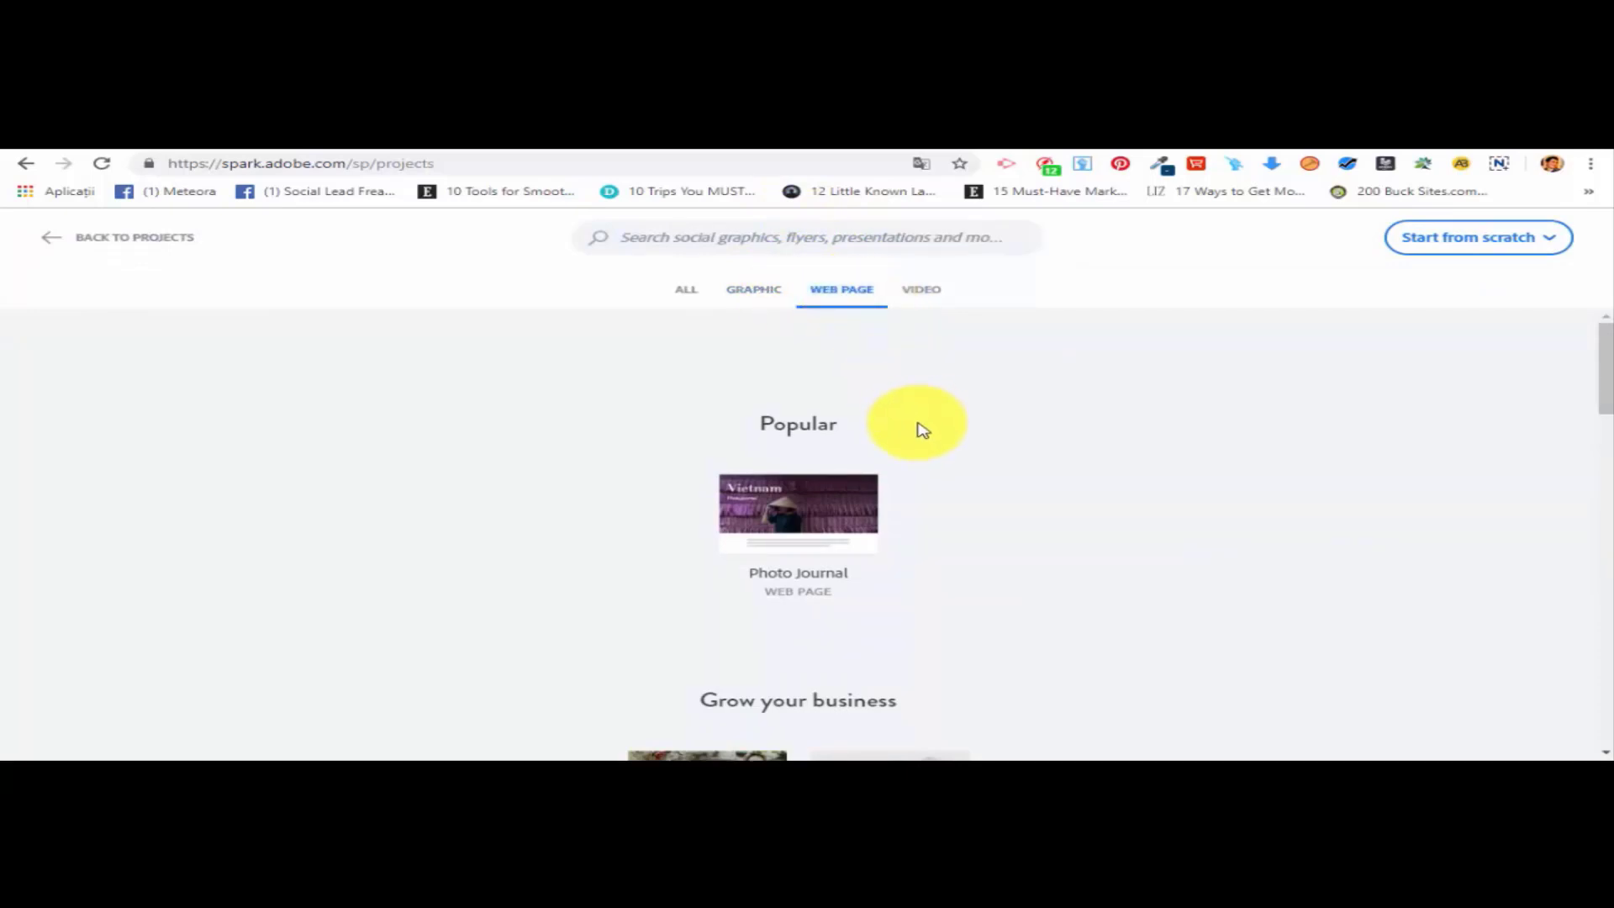
mouse_move(820, 463)
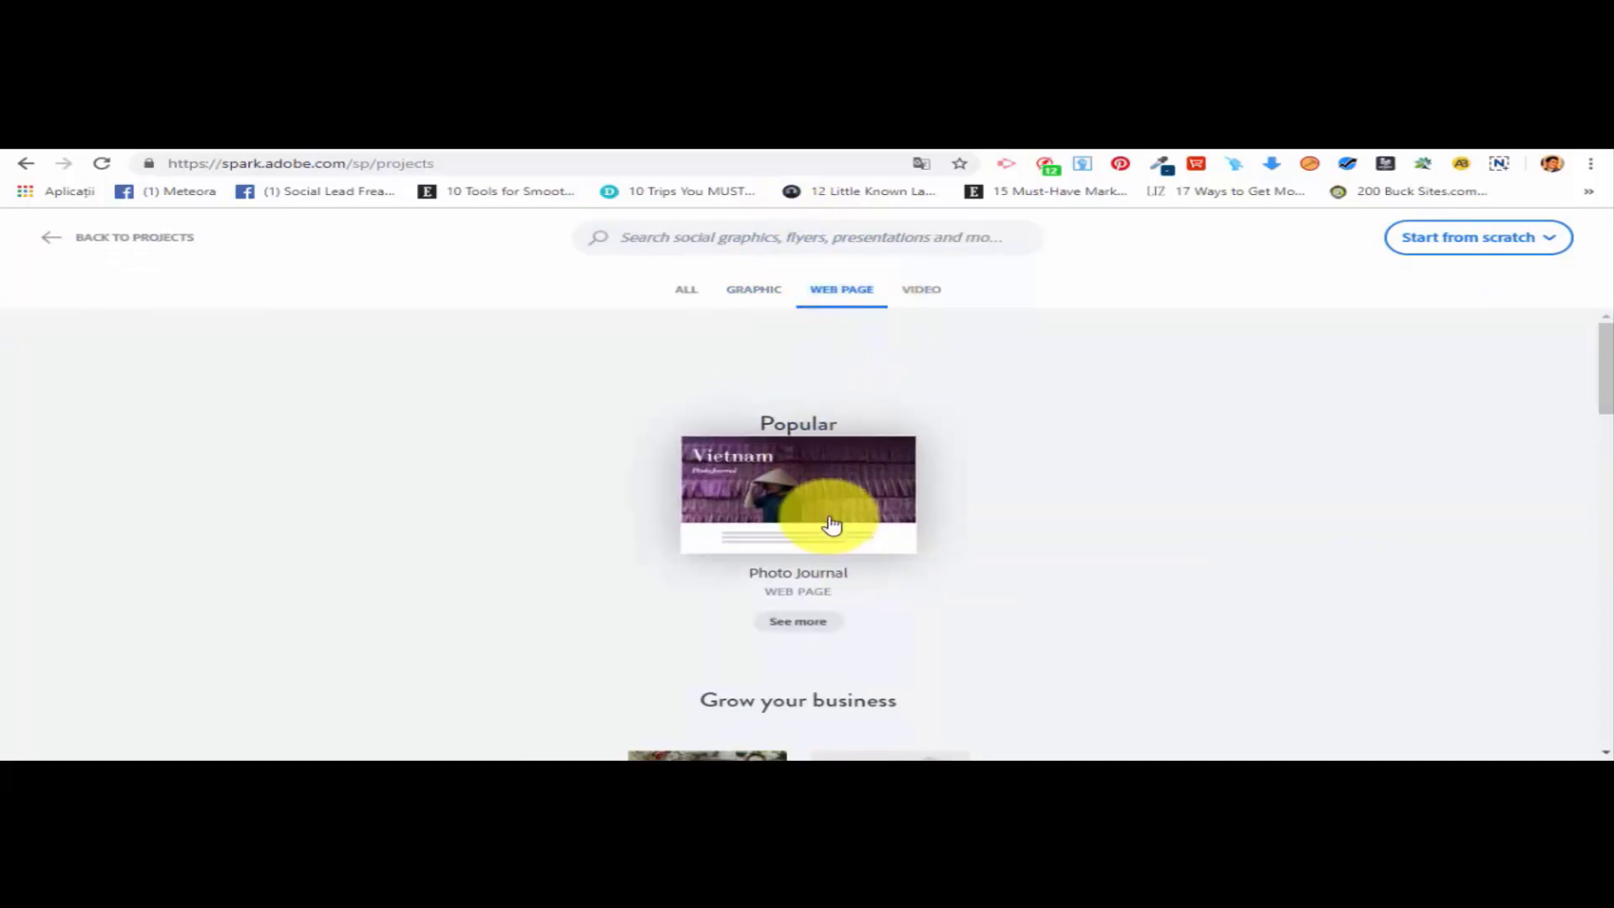
scroll(897, 555, down, 1)
scroll(897, 551, down, 2)
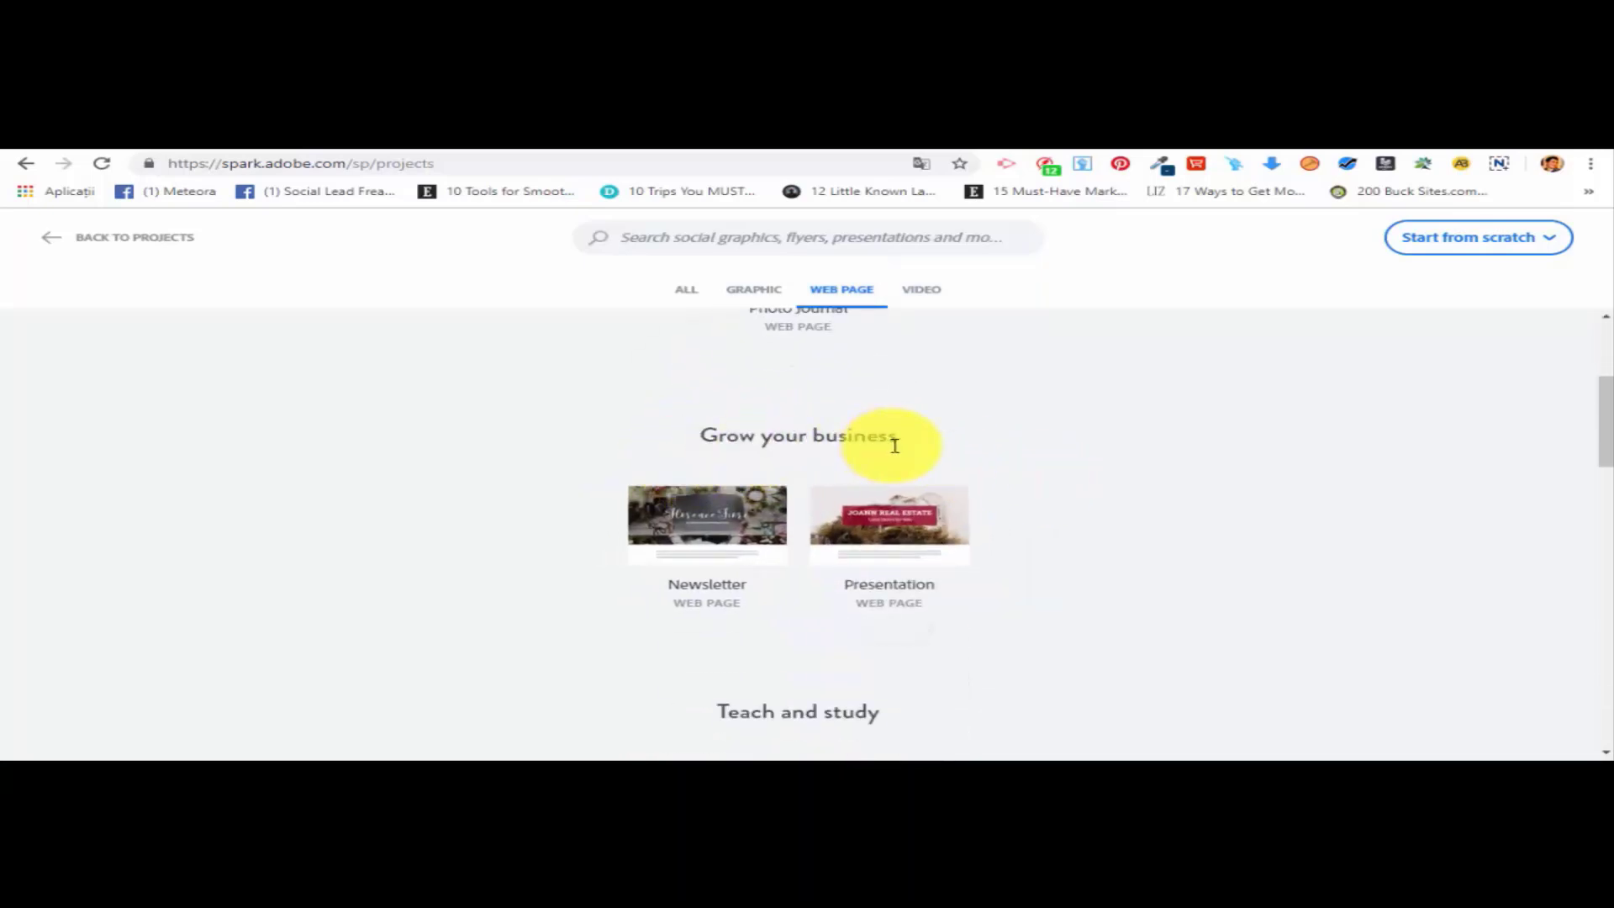
scroll(890, 458, down, 3)
scroll(882, 470, down, 3)
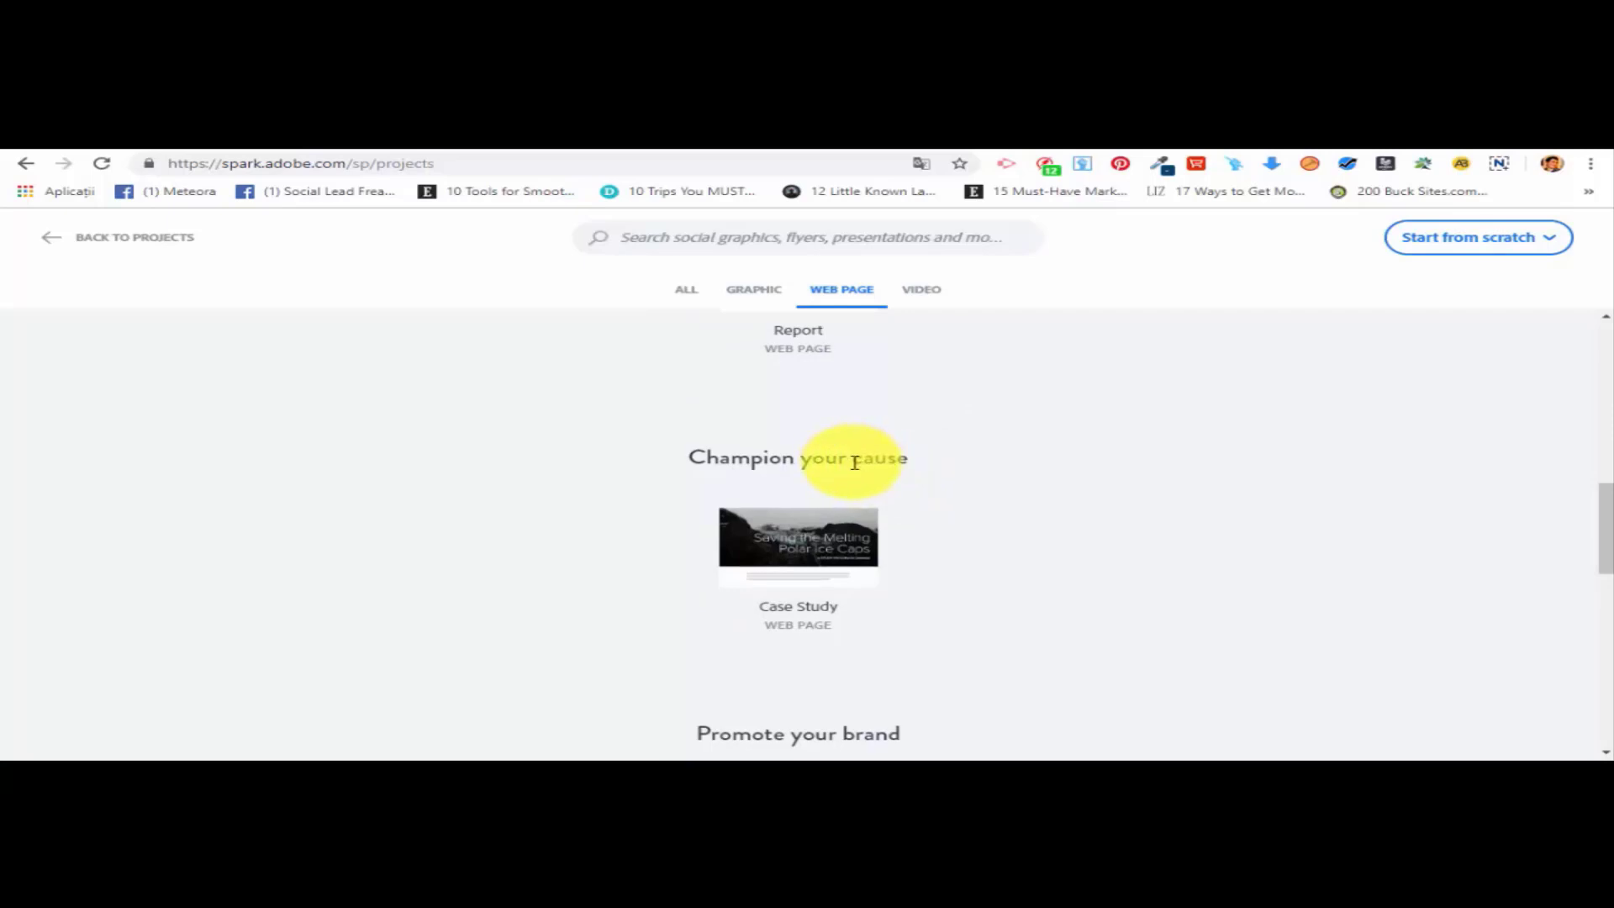
scroll(851, 460, down, 3)
scroll(884, 464, down, 3)
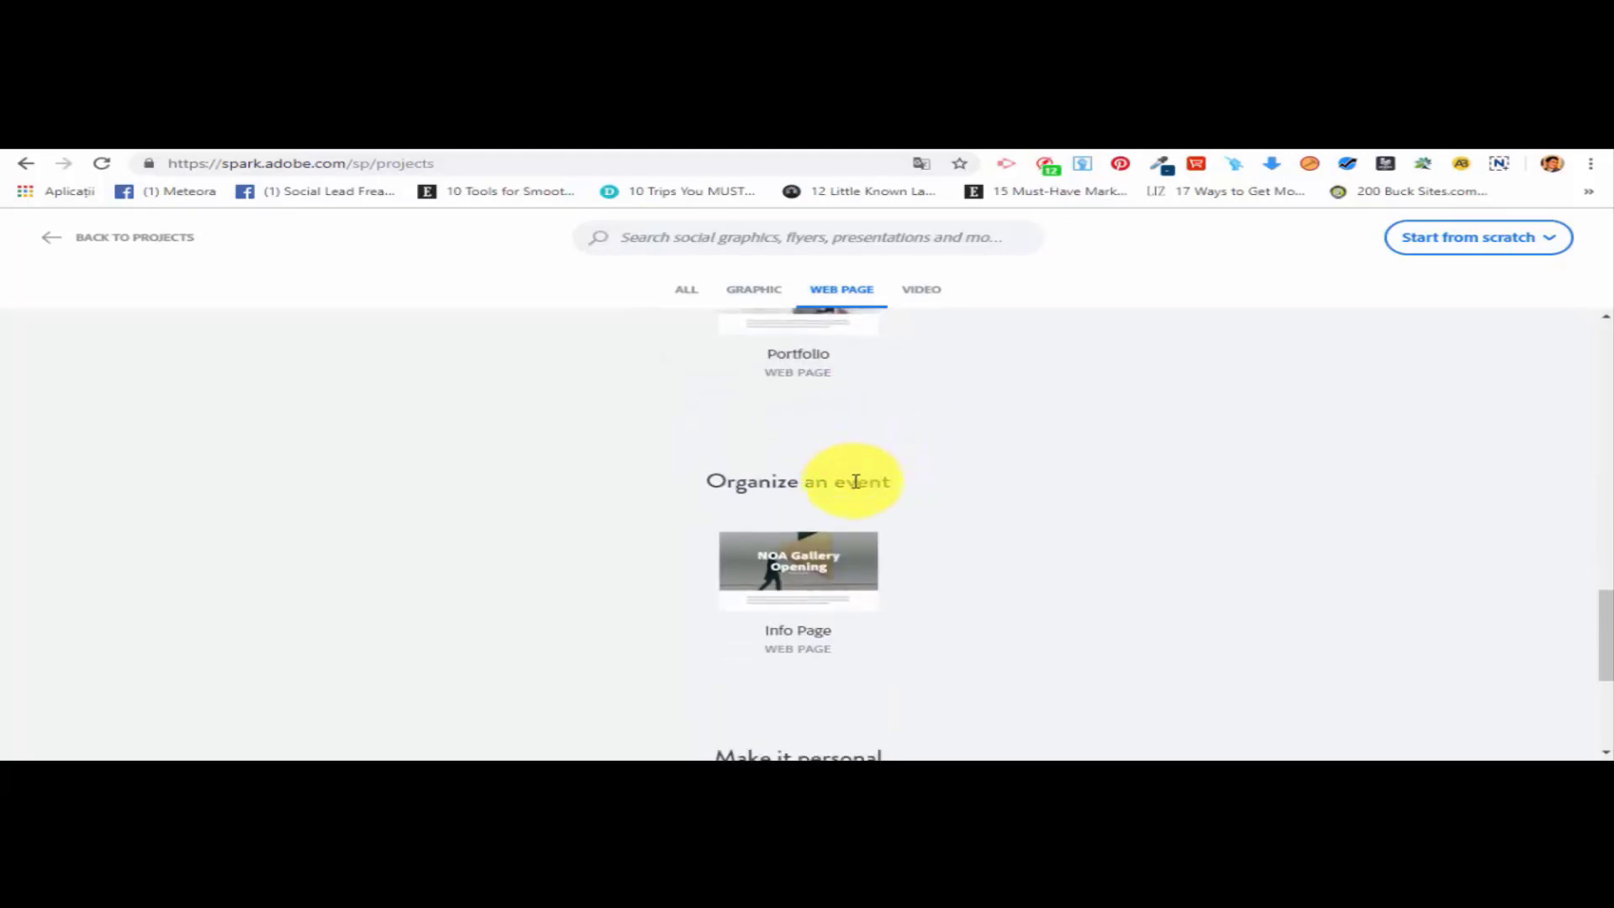
scroll(853, 479, down, 4)
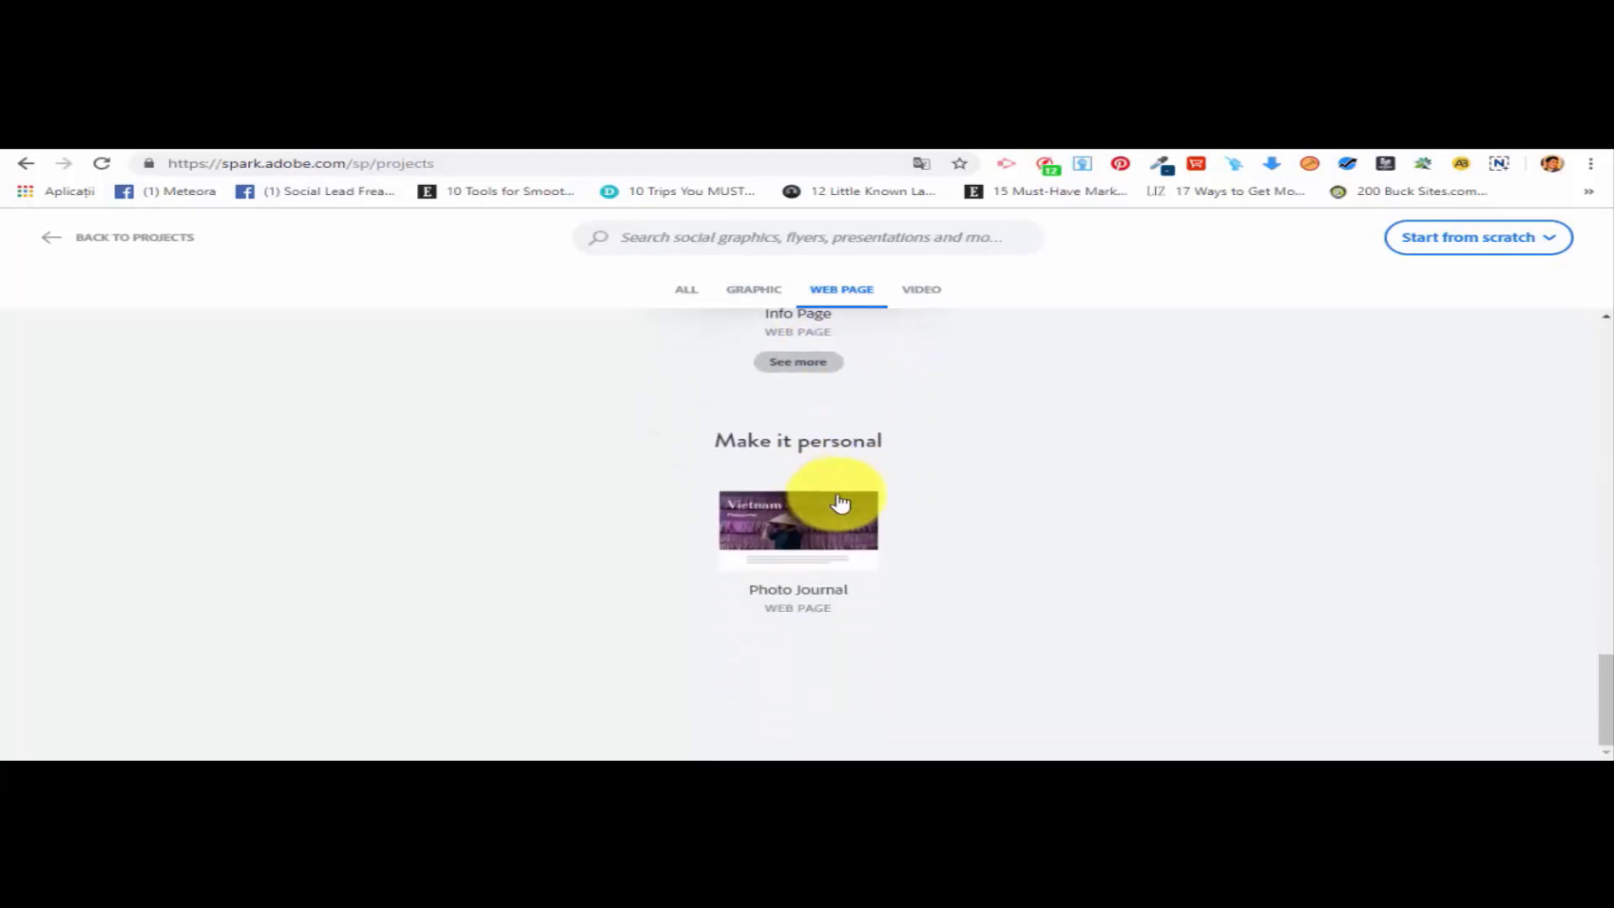
scroll(805, 607, up, 10)
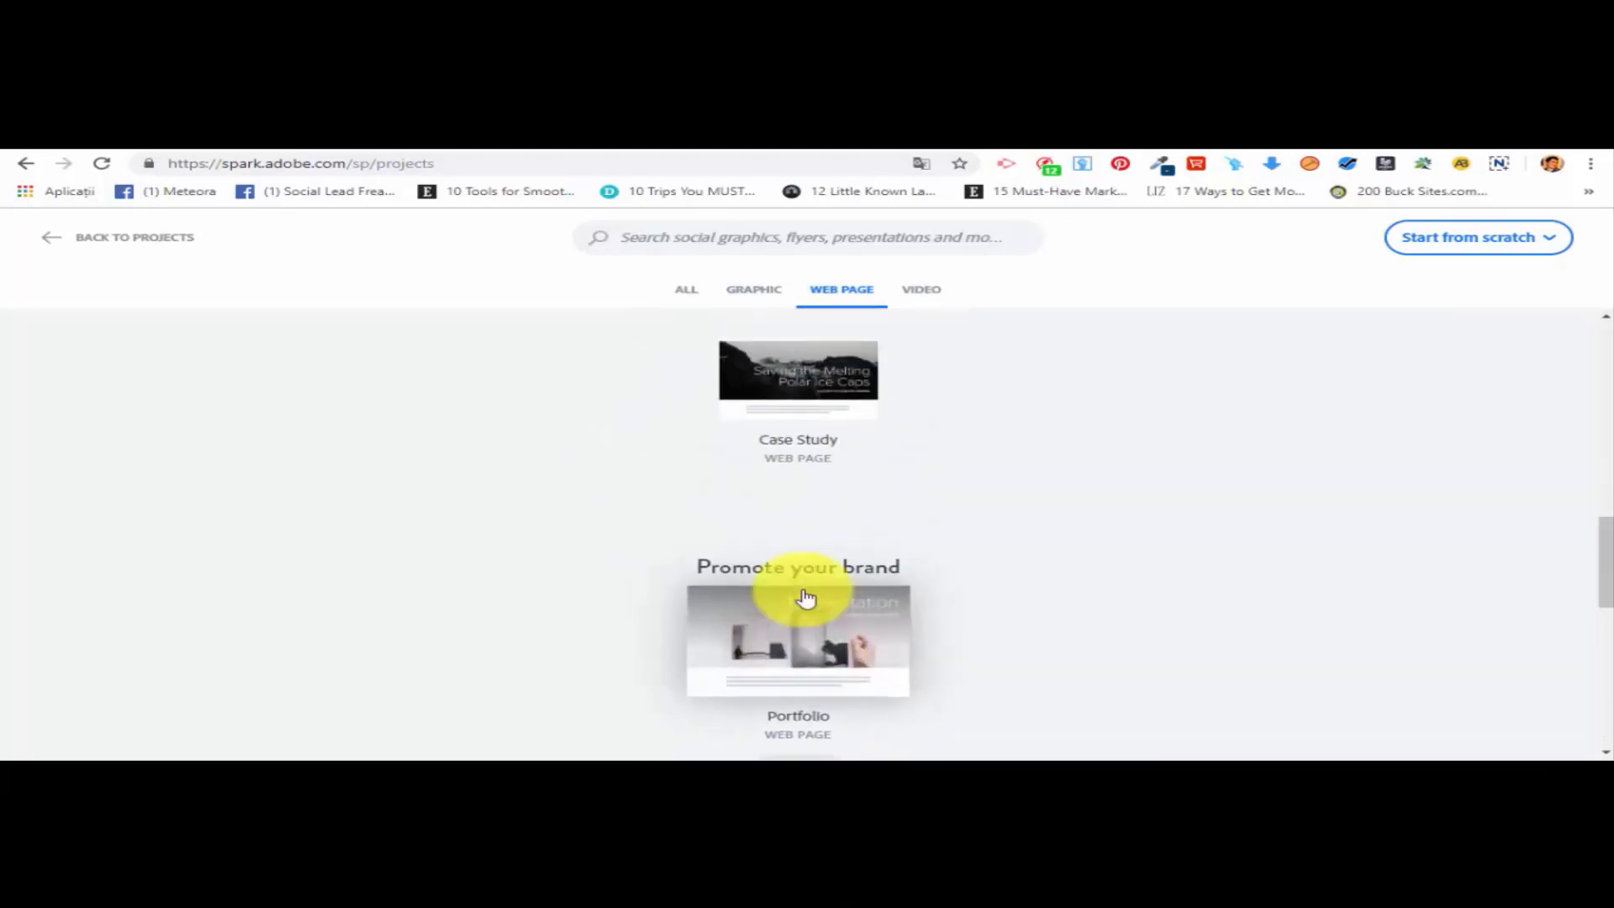
scroll(1066, 625, up, 6)
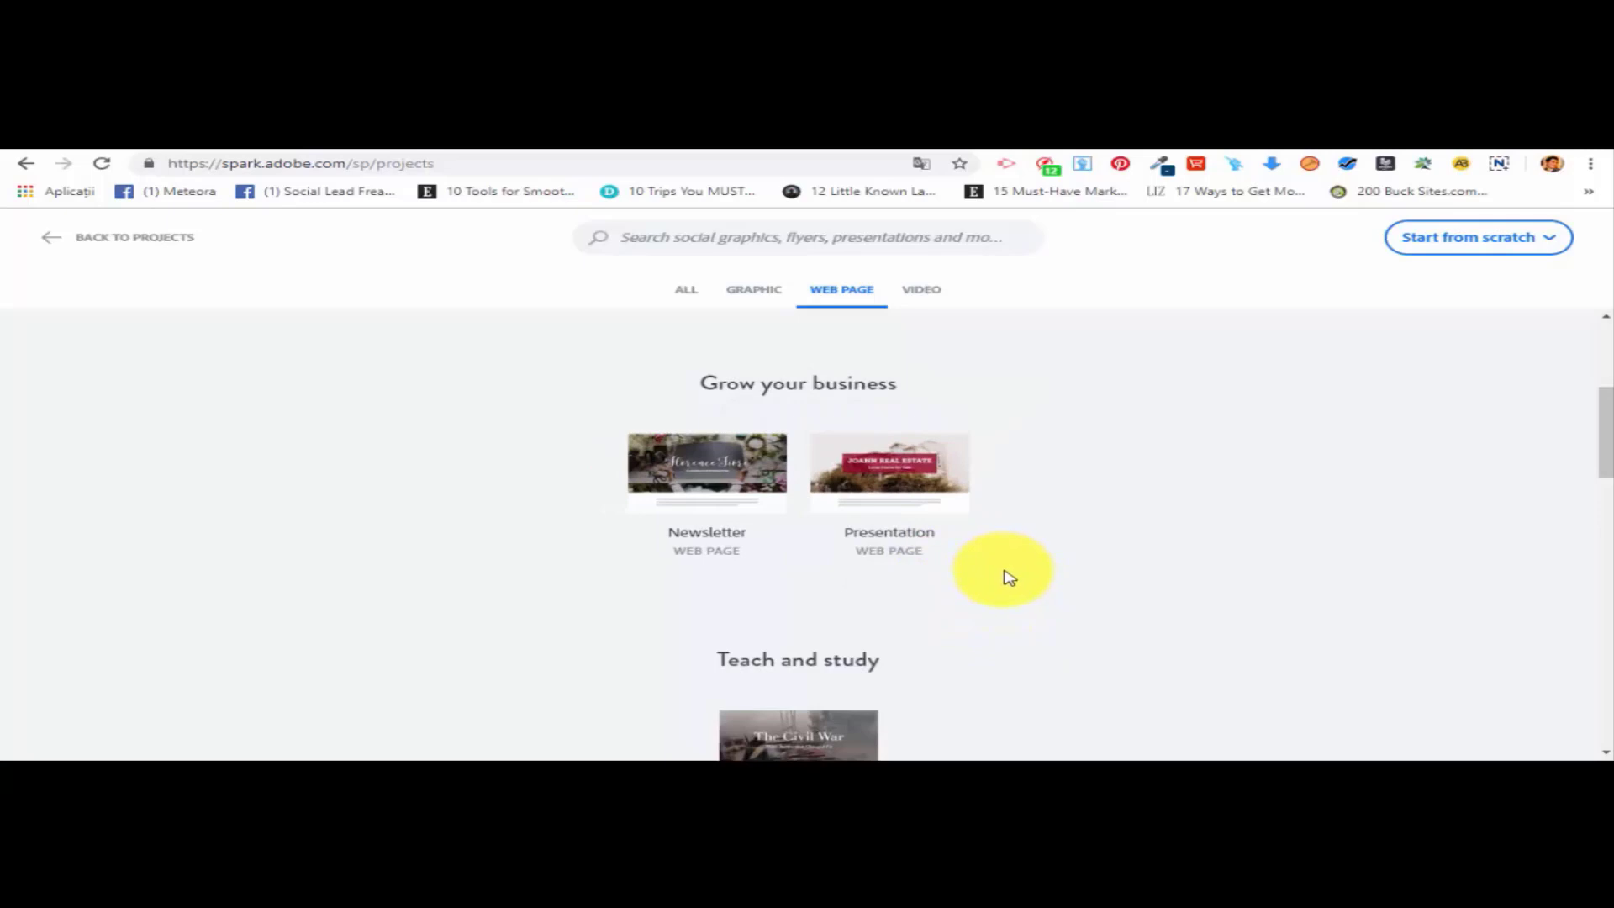
mouse_move(935, 472)
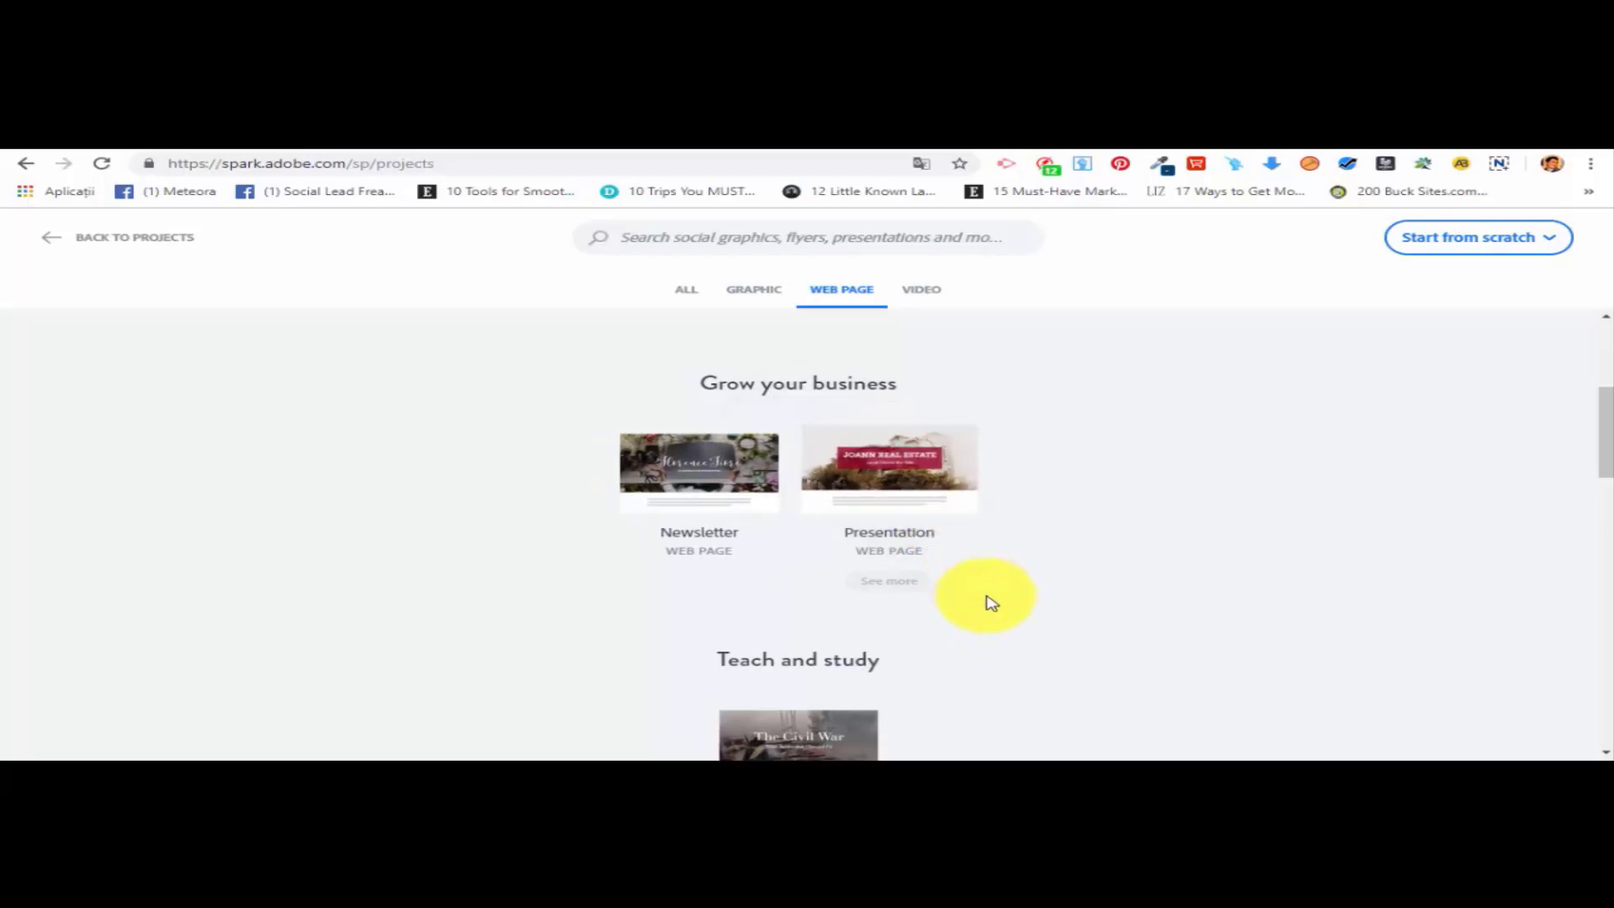
click(883, 476)
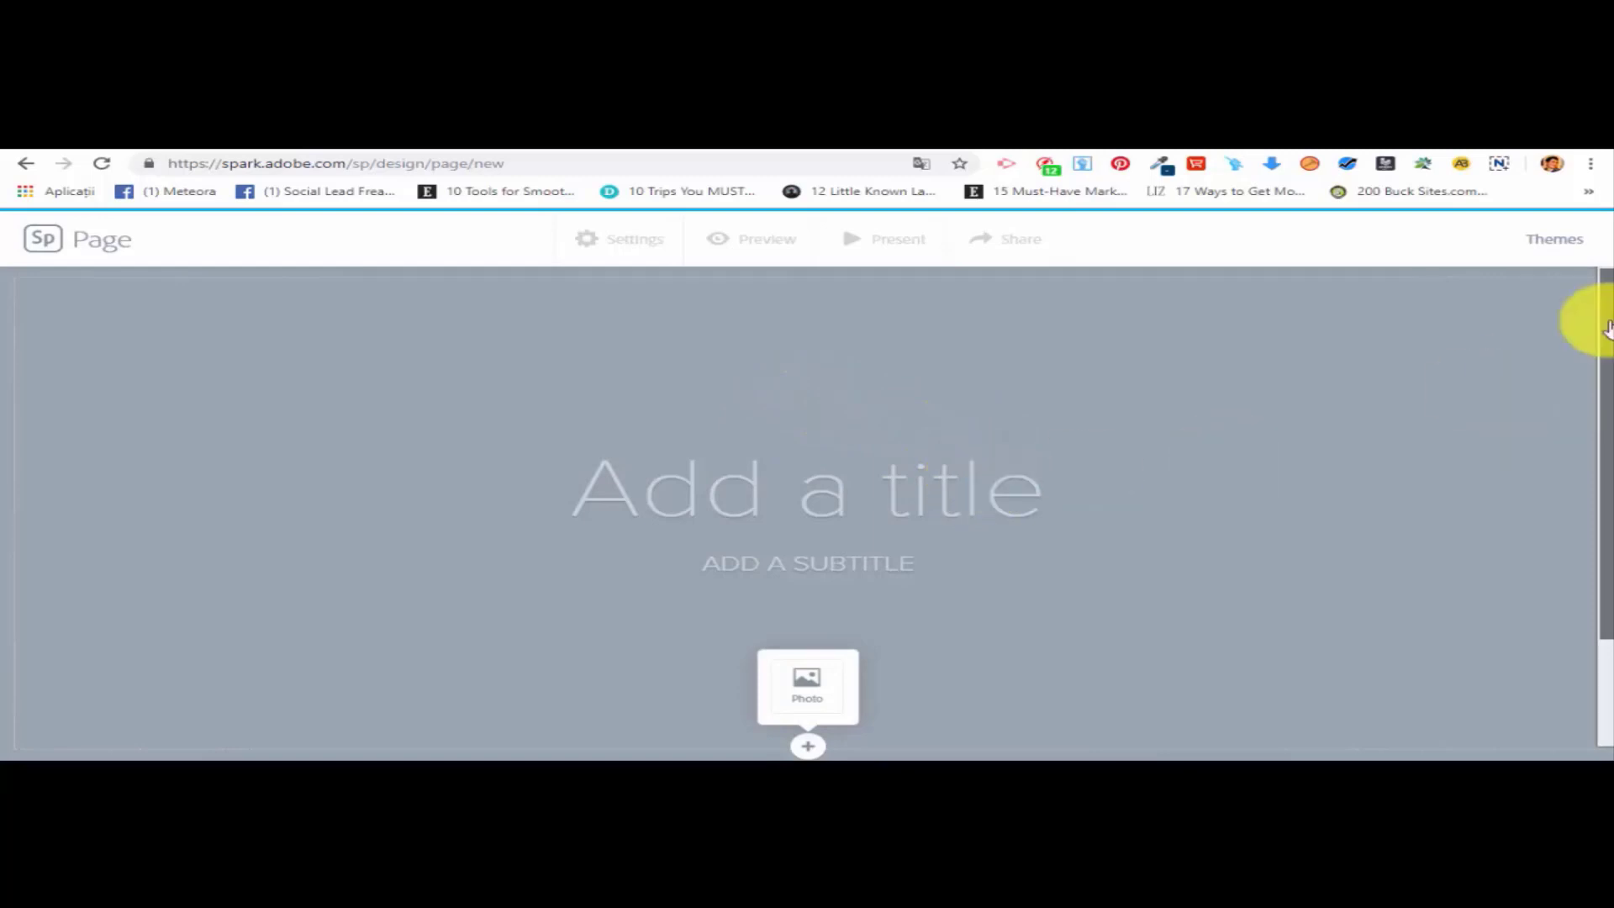
Apply the Vintage theme to the new page.
click(1566, 242)
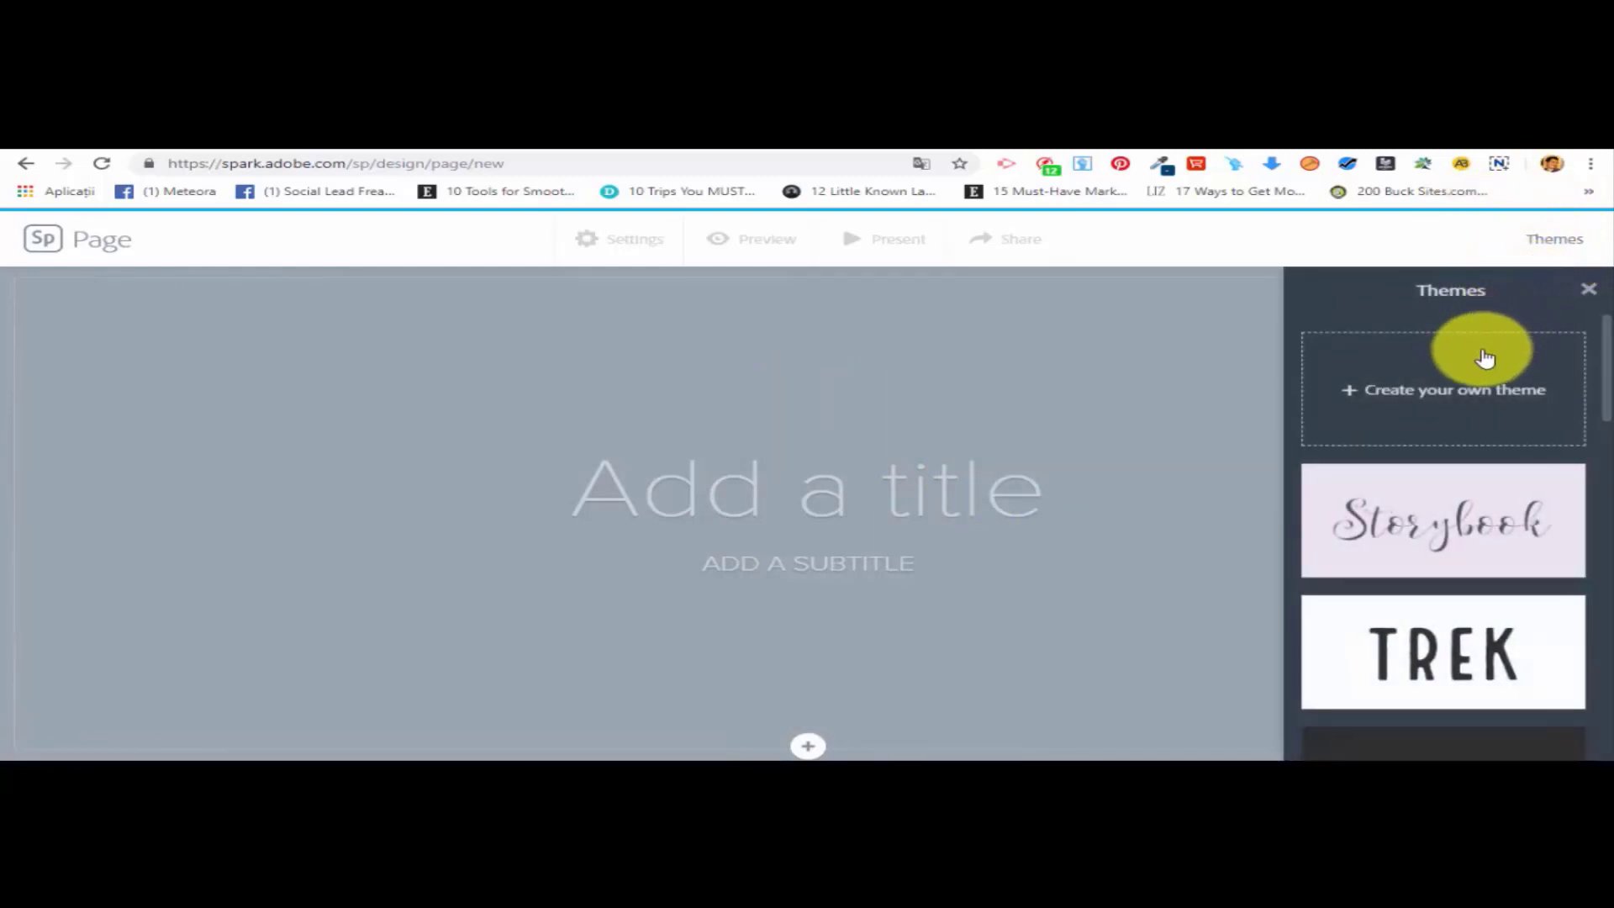
scroll(1484, 365, down, 2)
scroll(1484, 373, up, 2)
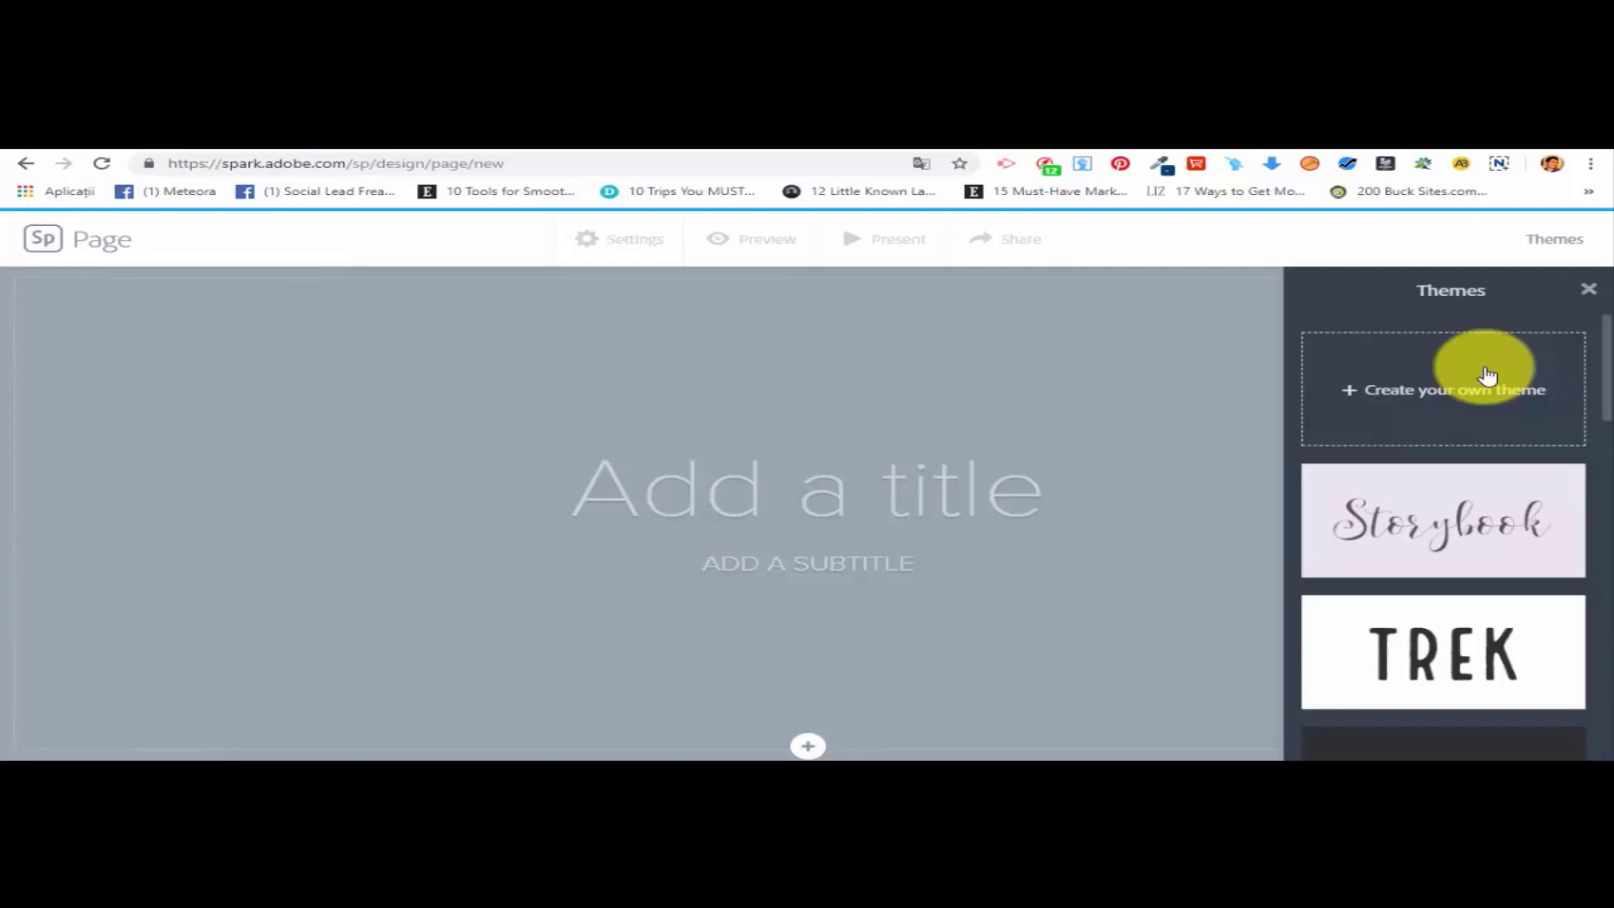
scroll(1486, 376, down, 7)
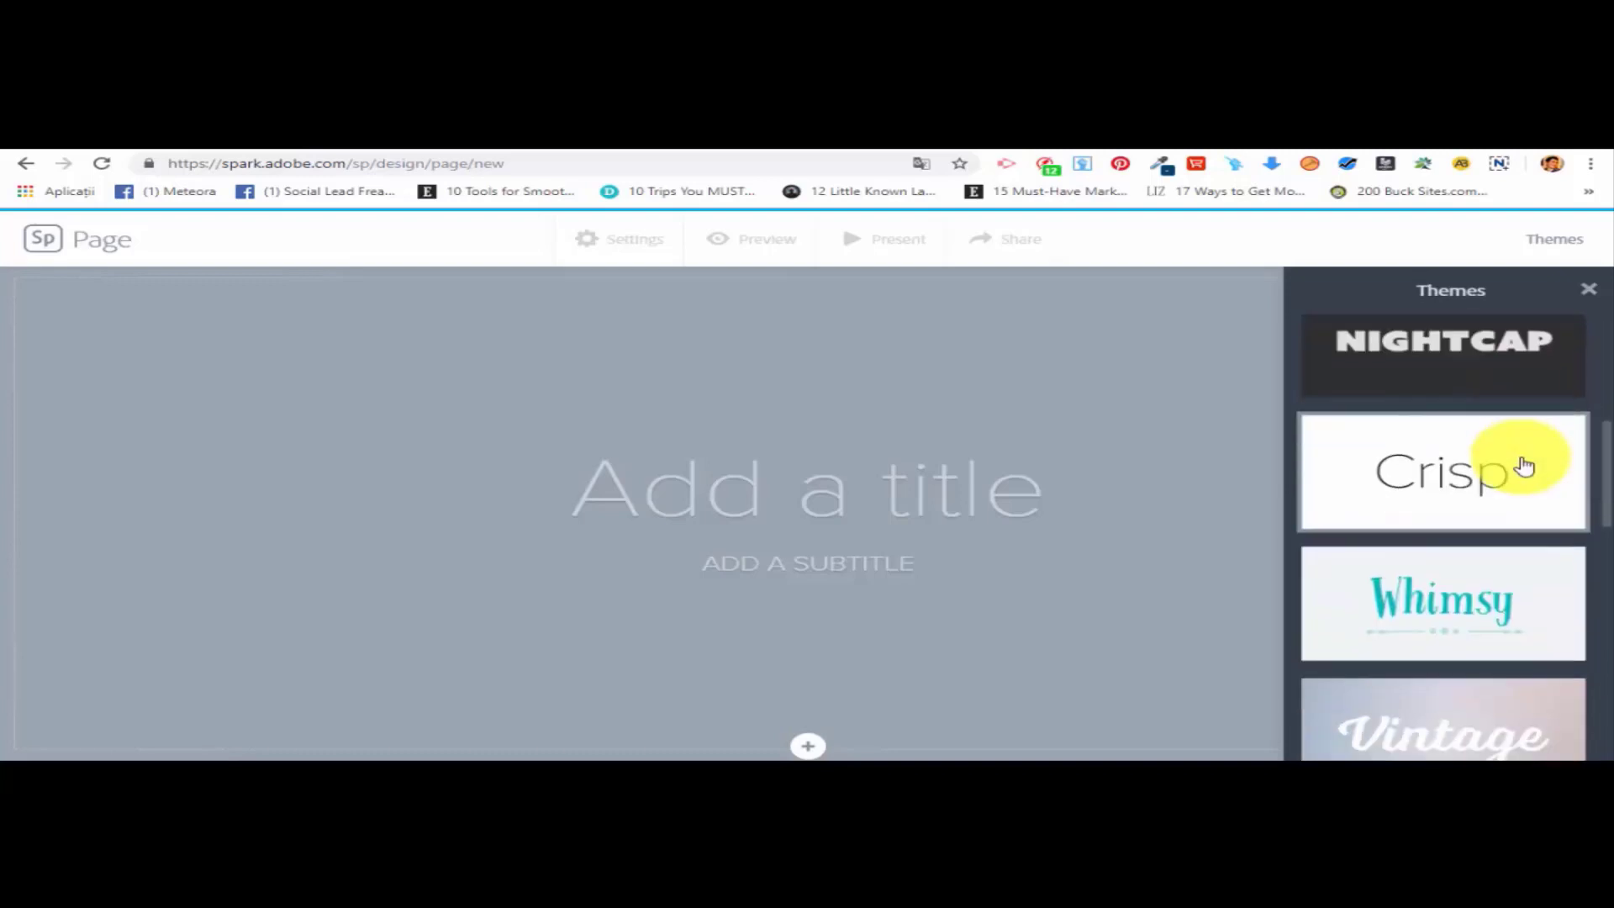
click(1512, 524)
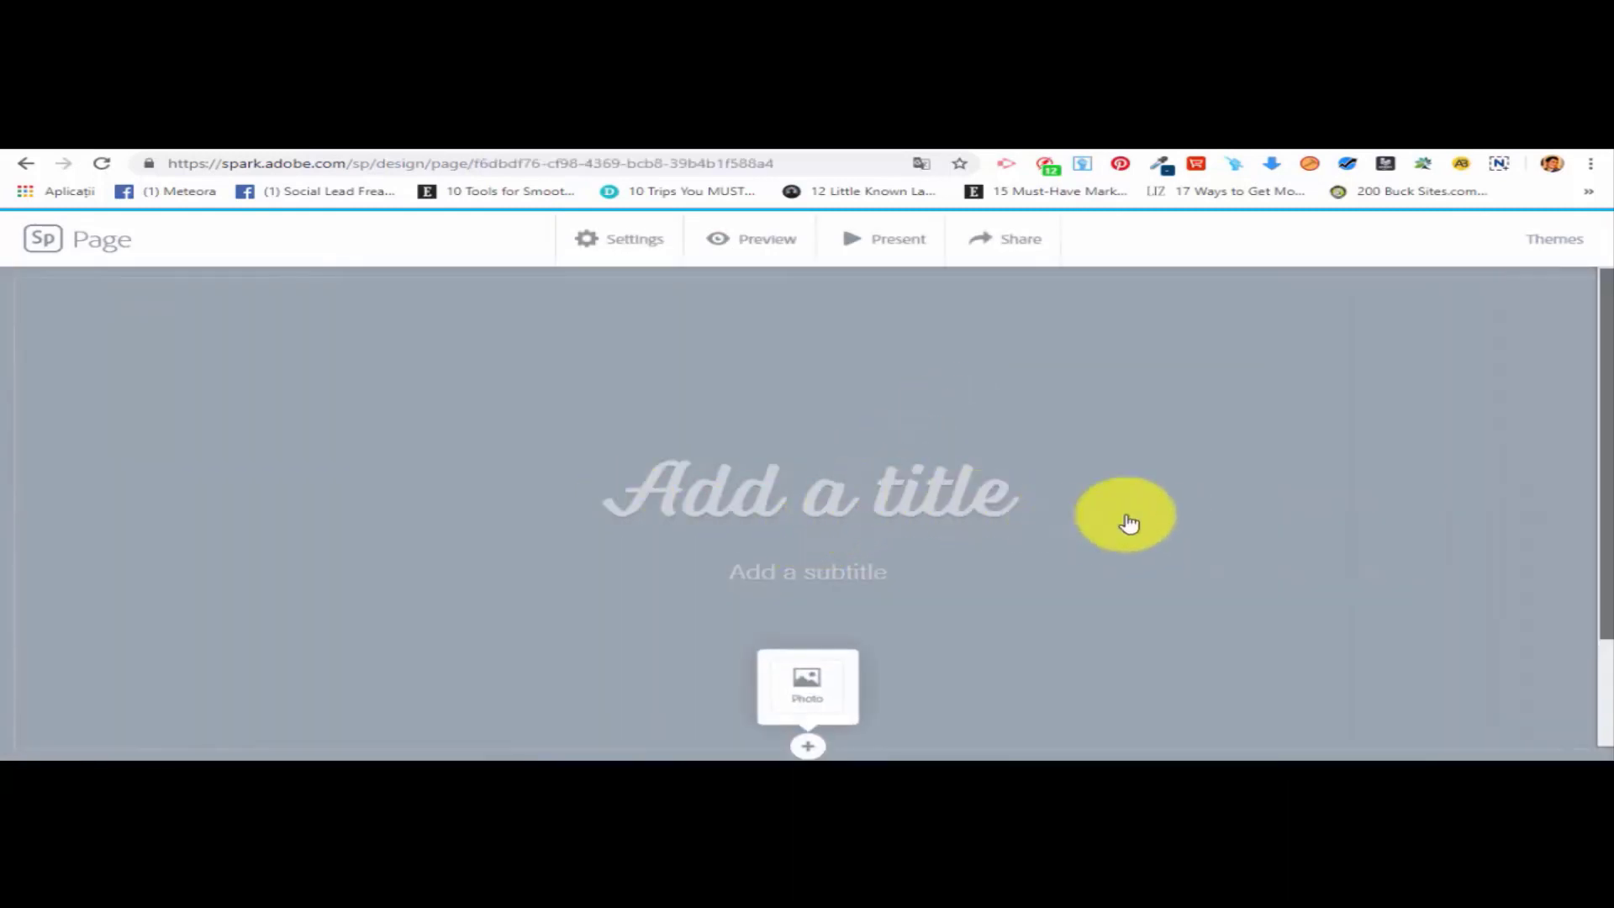
Enter "Example" as the page title and "Subexample" as the subtitle.
click(819, 493)
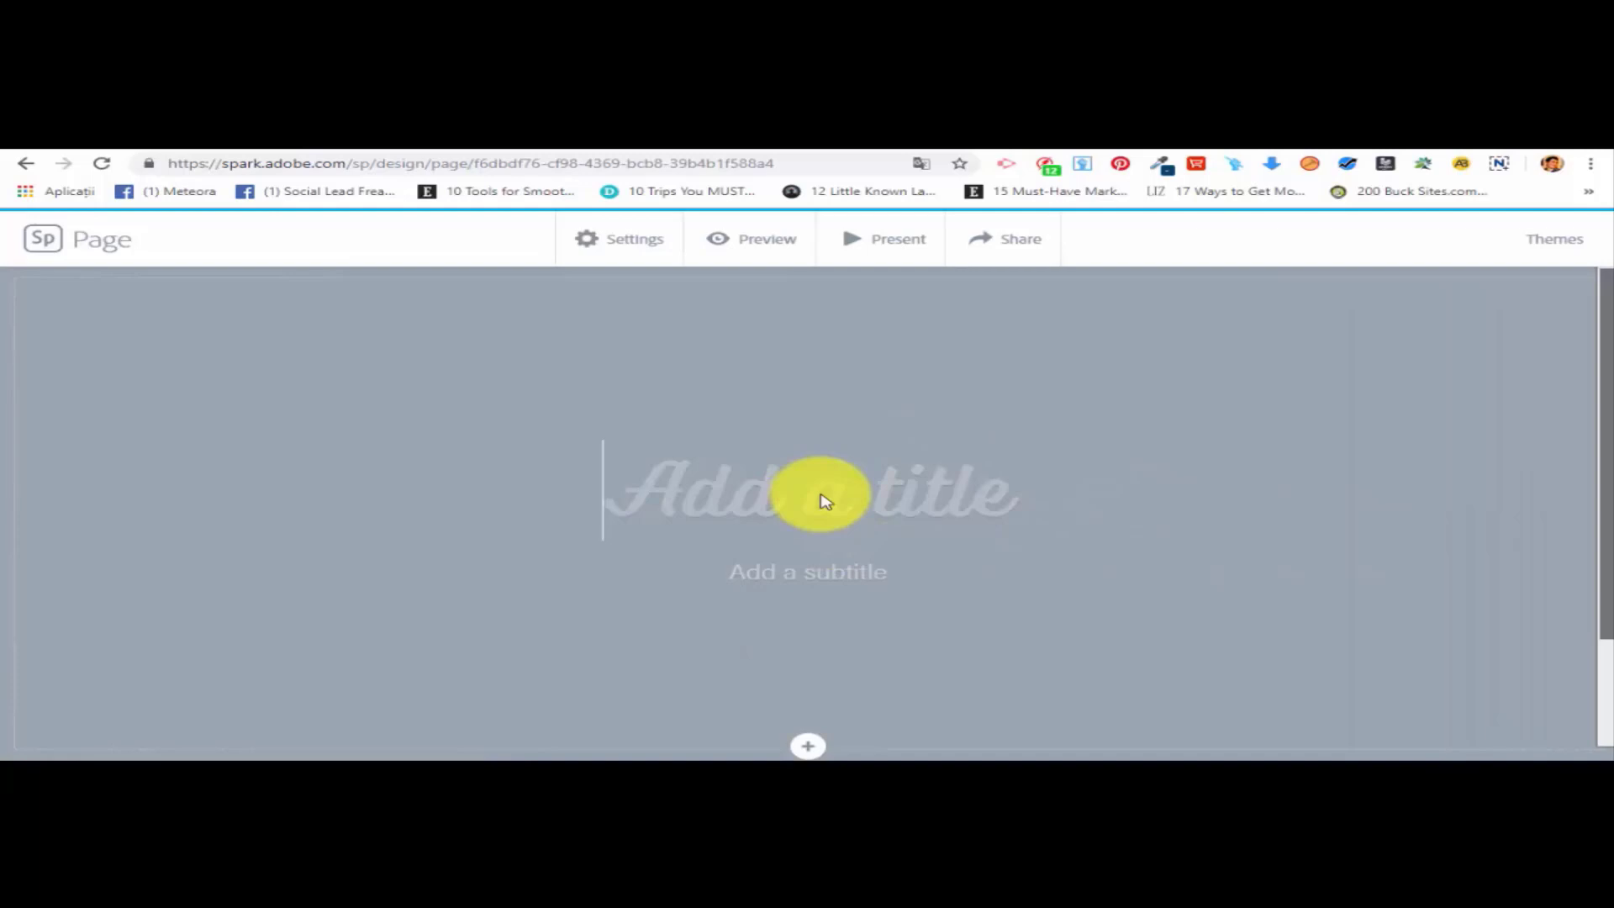
text(Exampl)
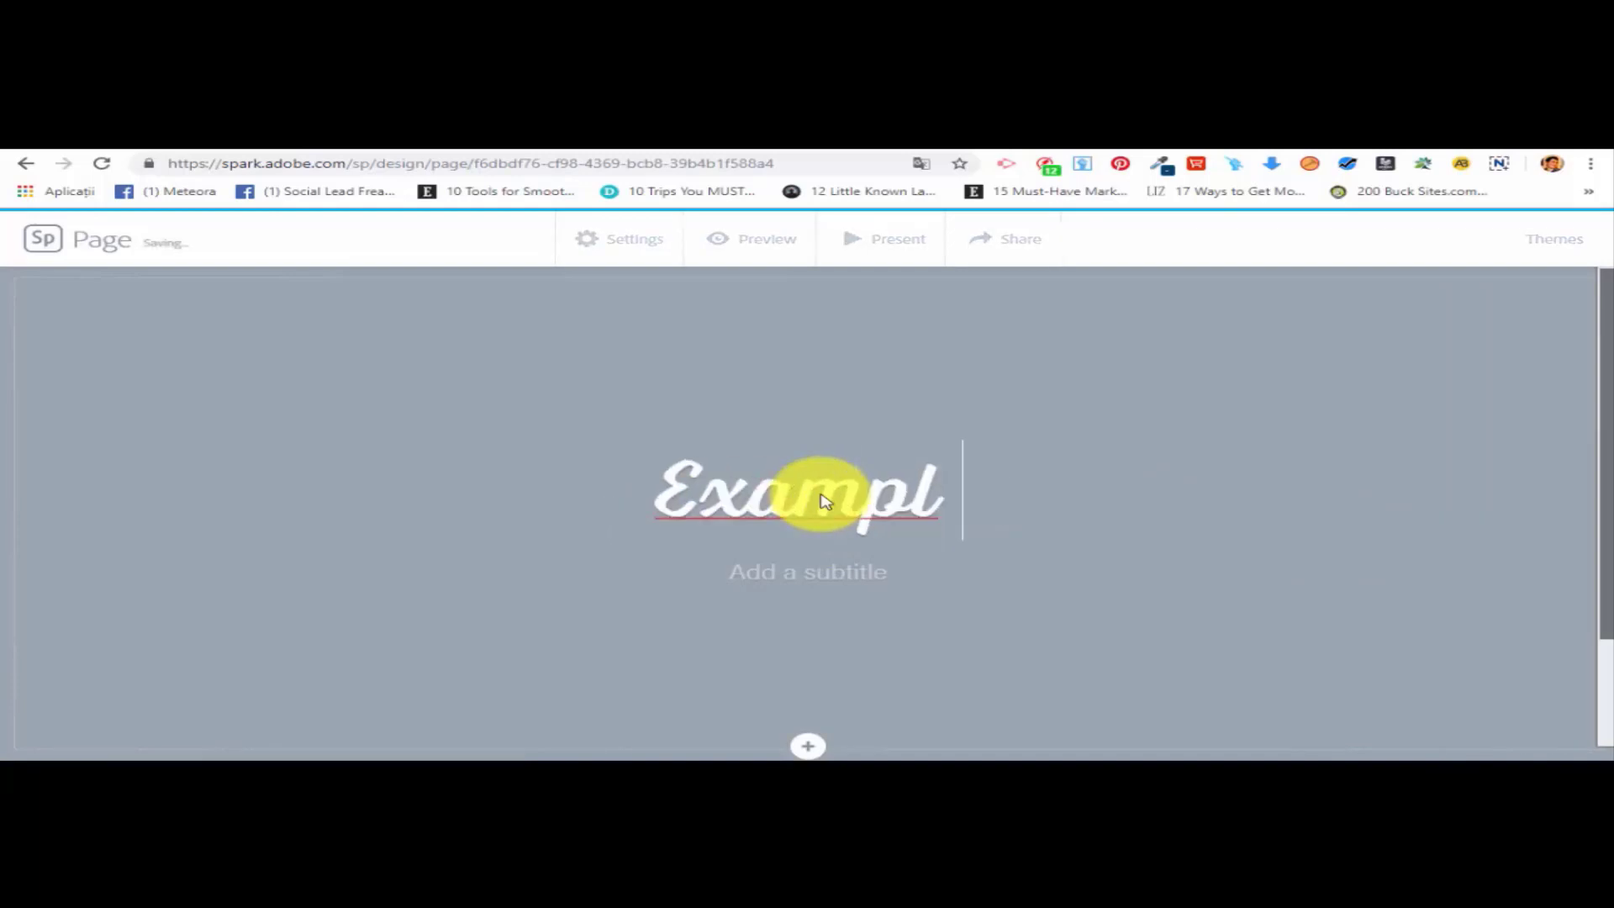
text(e)
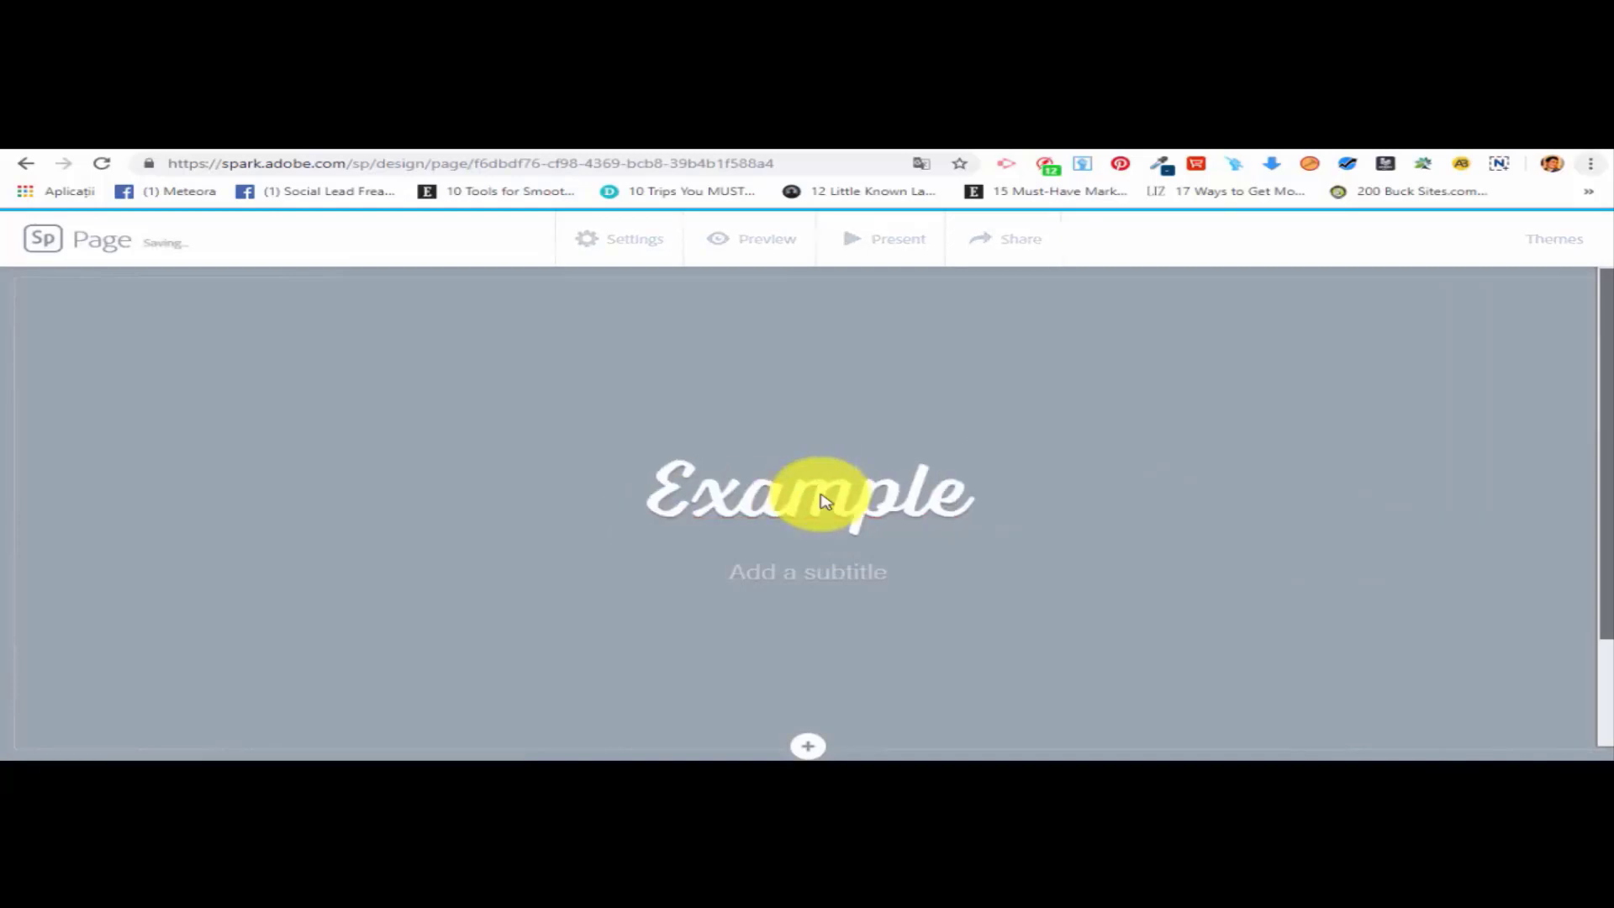
key(alt+f)
click(973, 506)
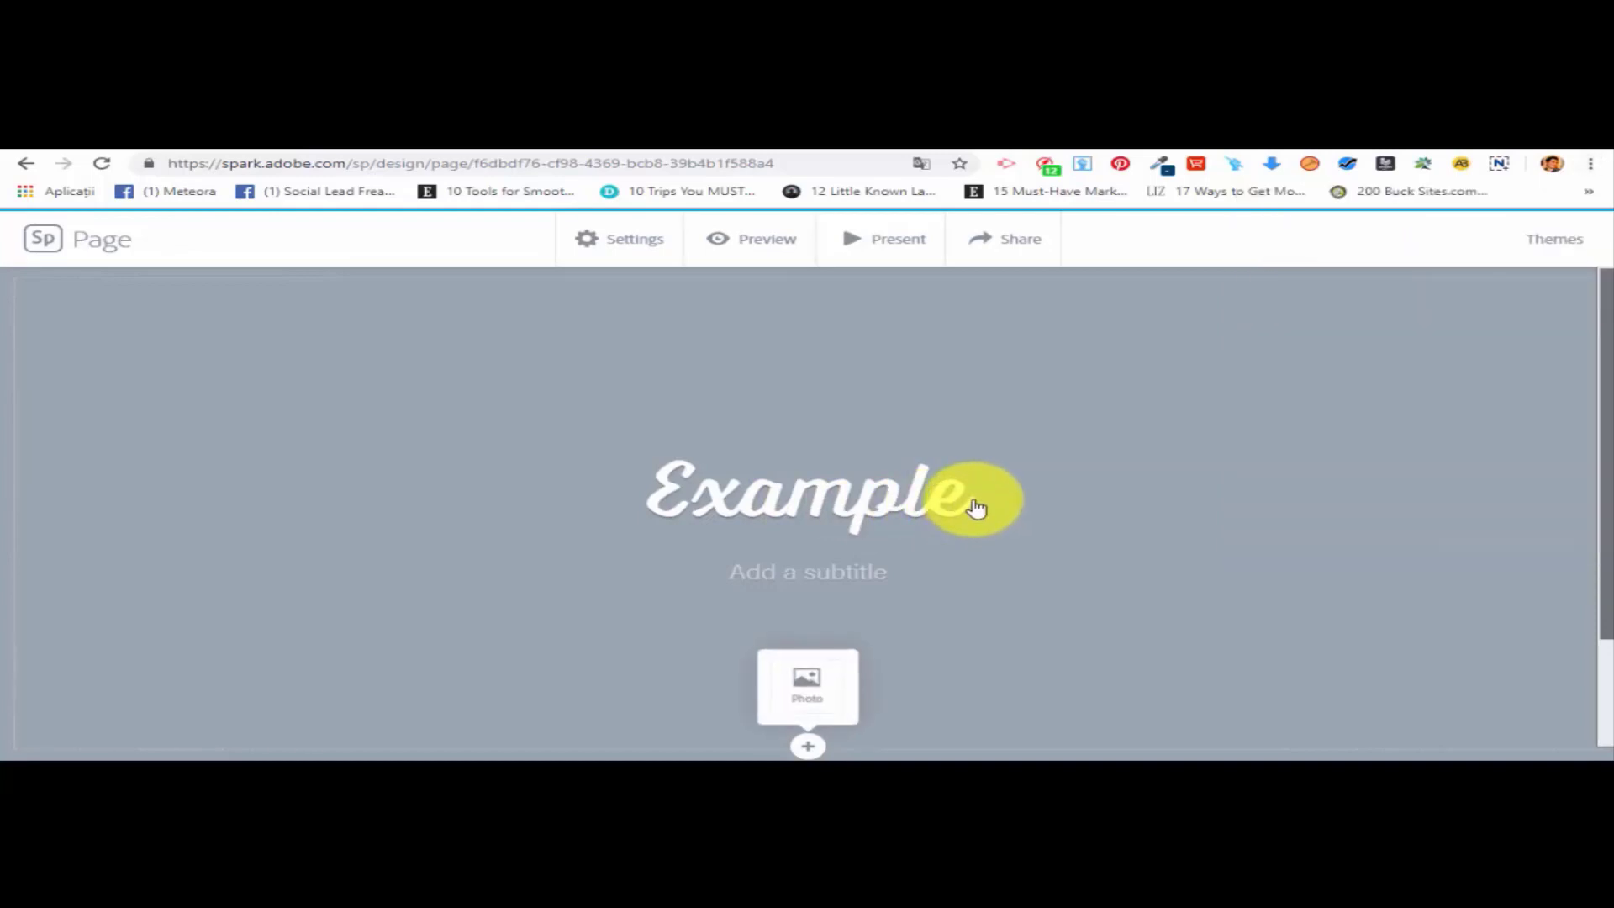
click(850, 571)
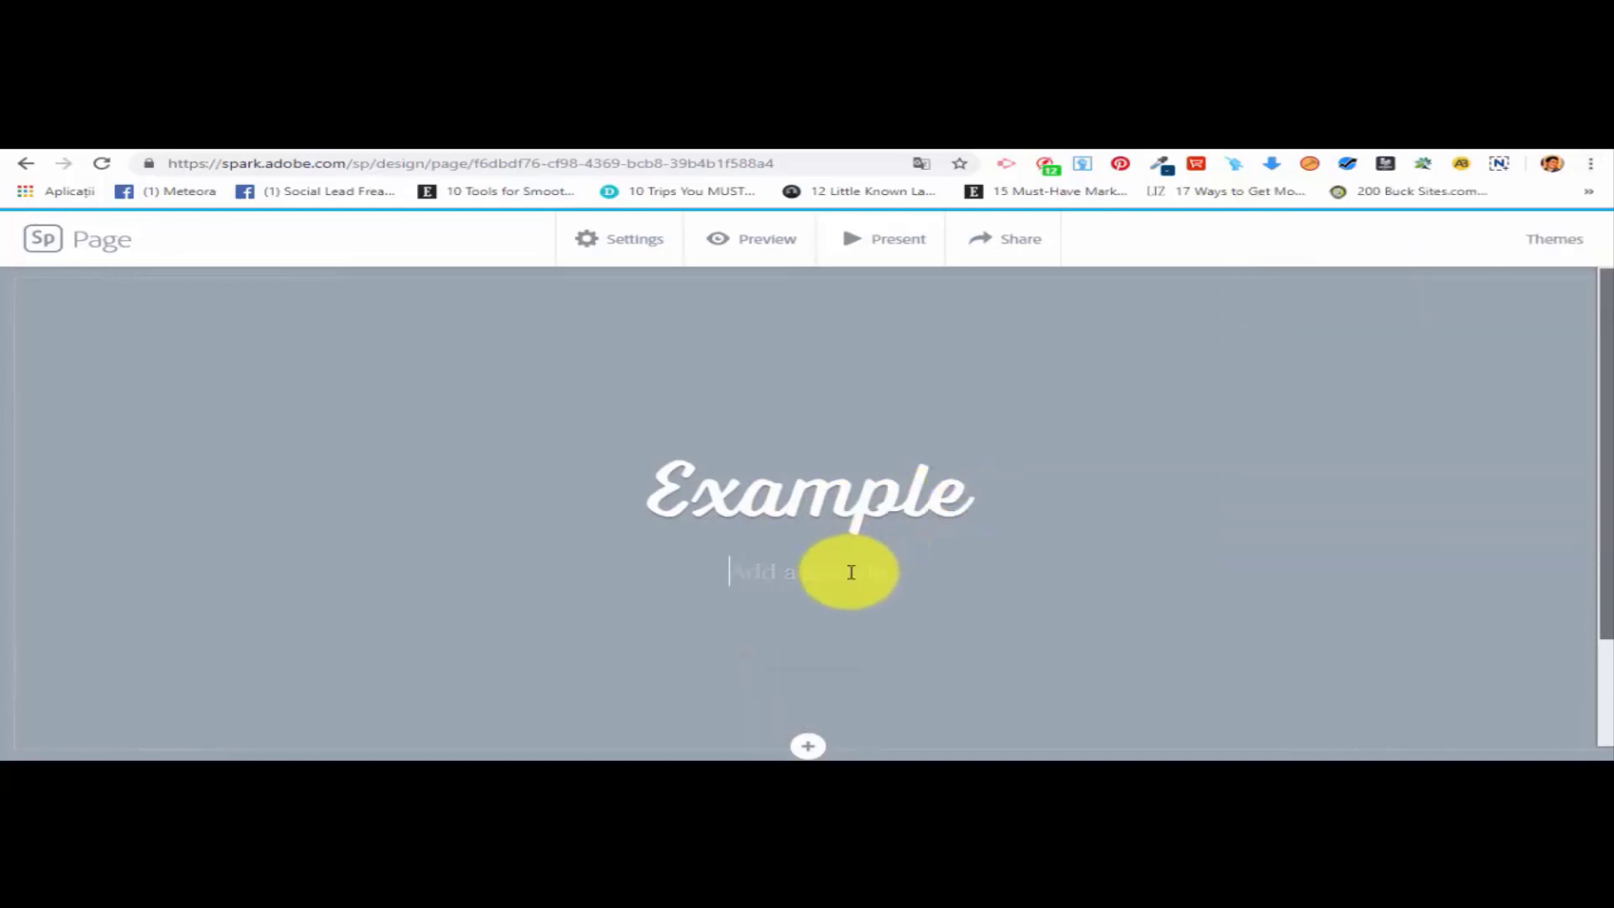
text(Subexample)
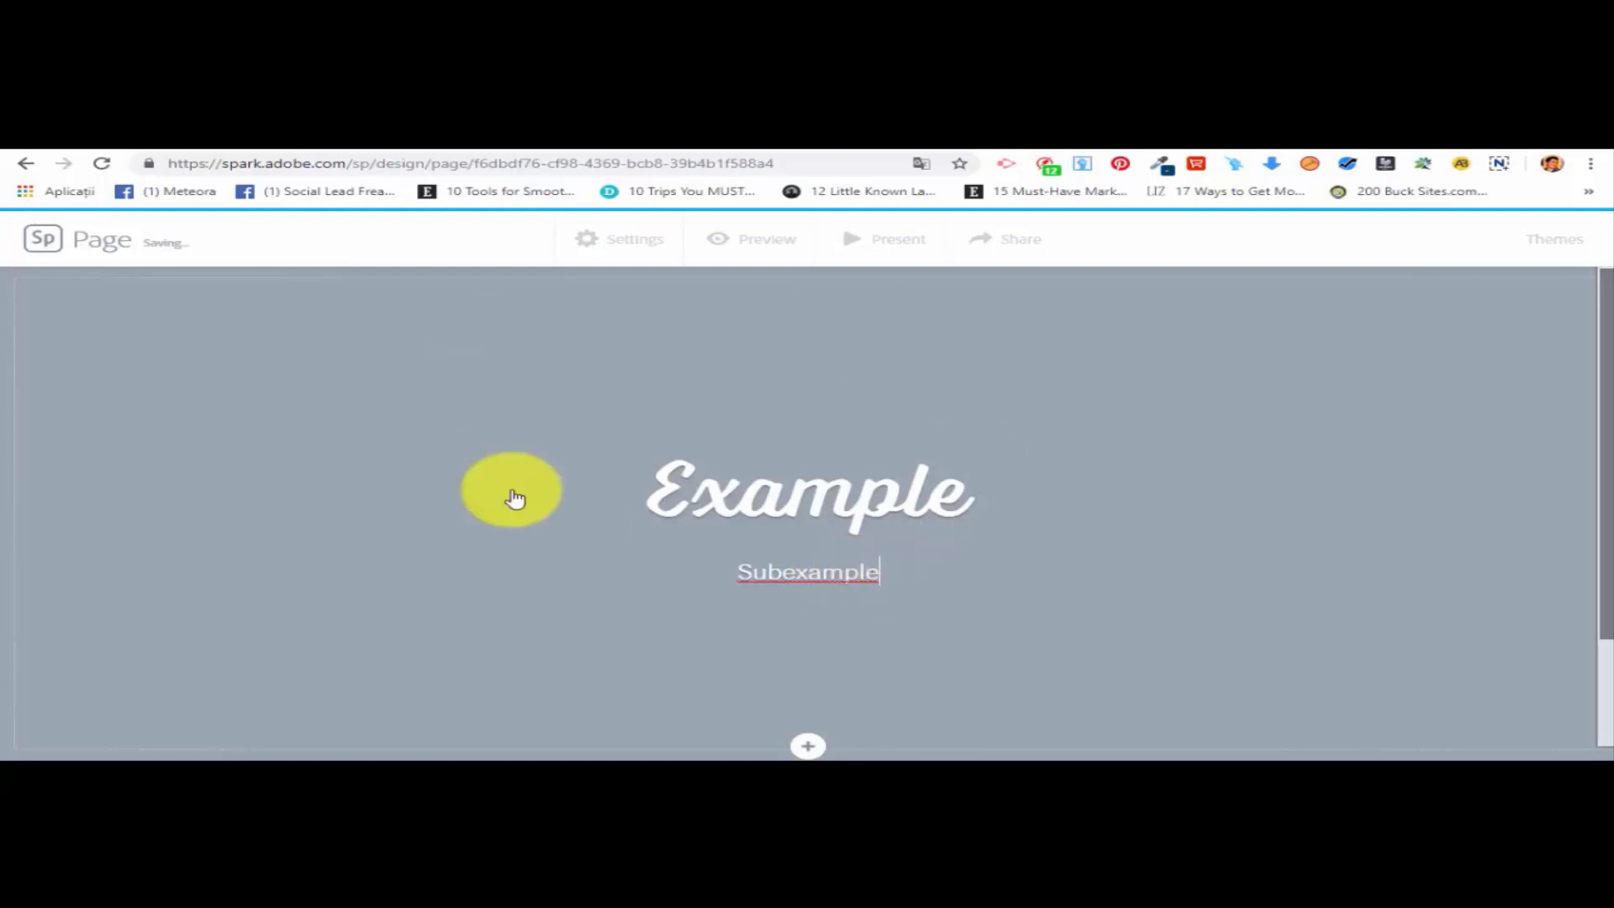
click(1008, 455)
Insert a photo grid below the page header and search the free photos for "office".
scroll(1008, 455, down, 2)
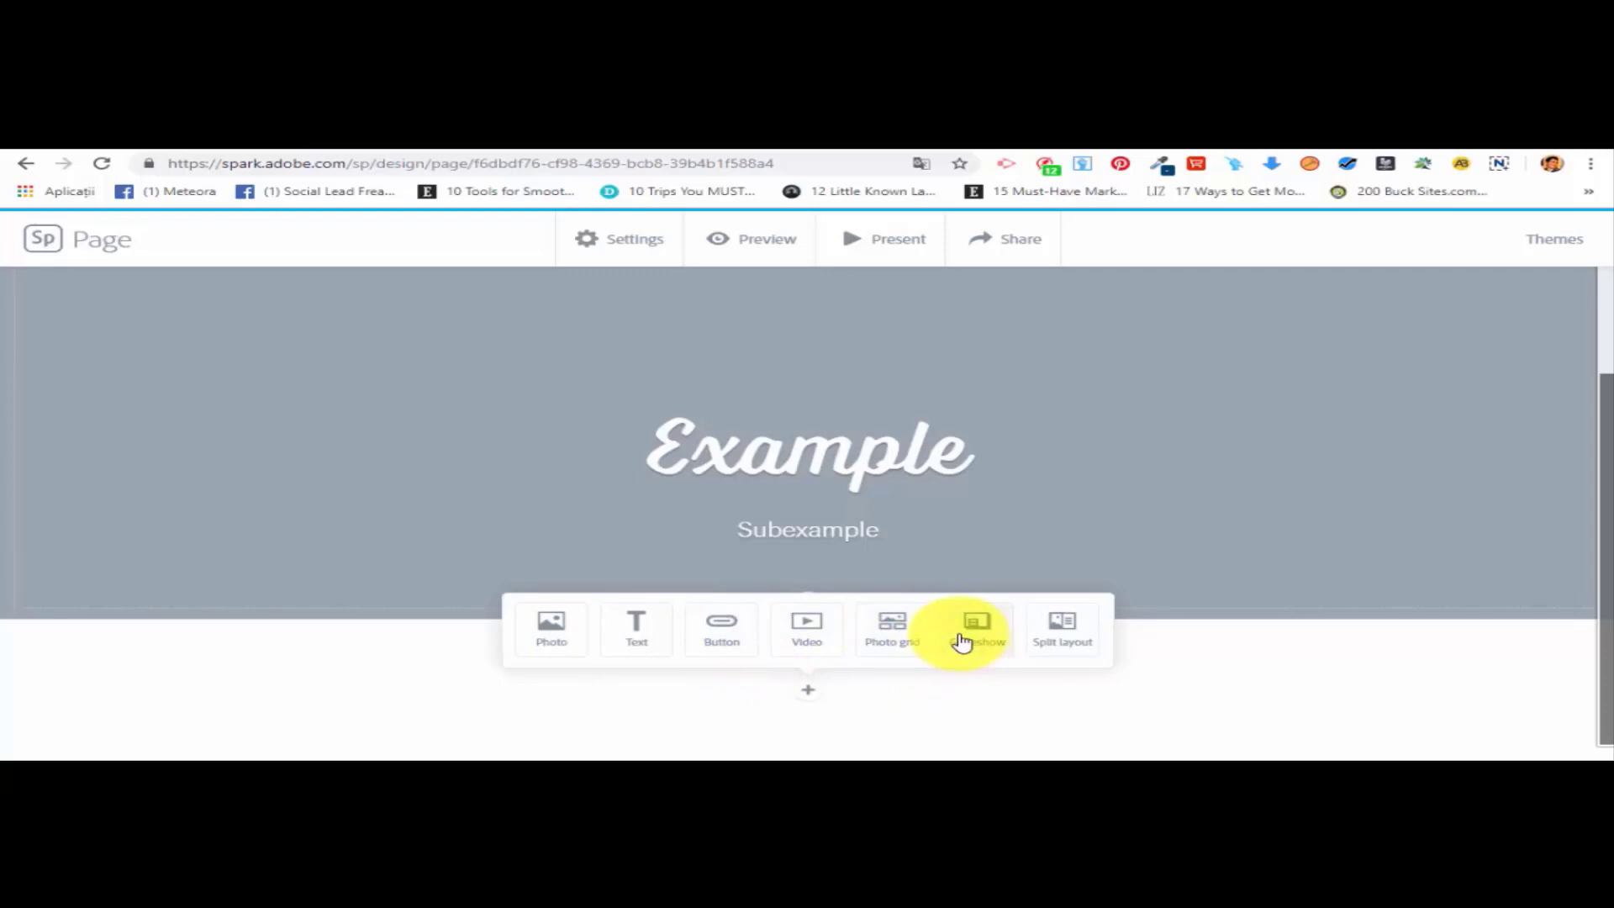
click(901, 625)
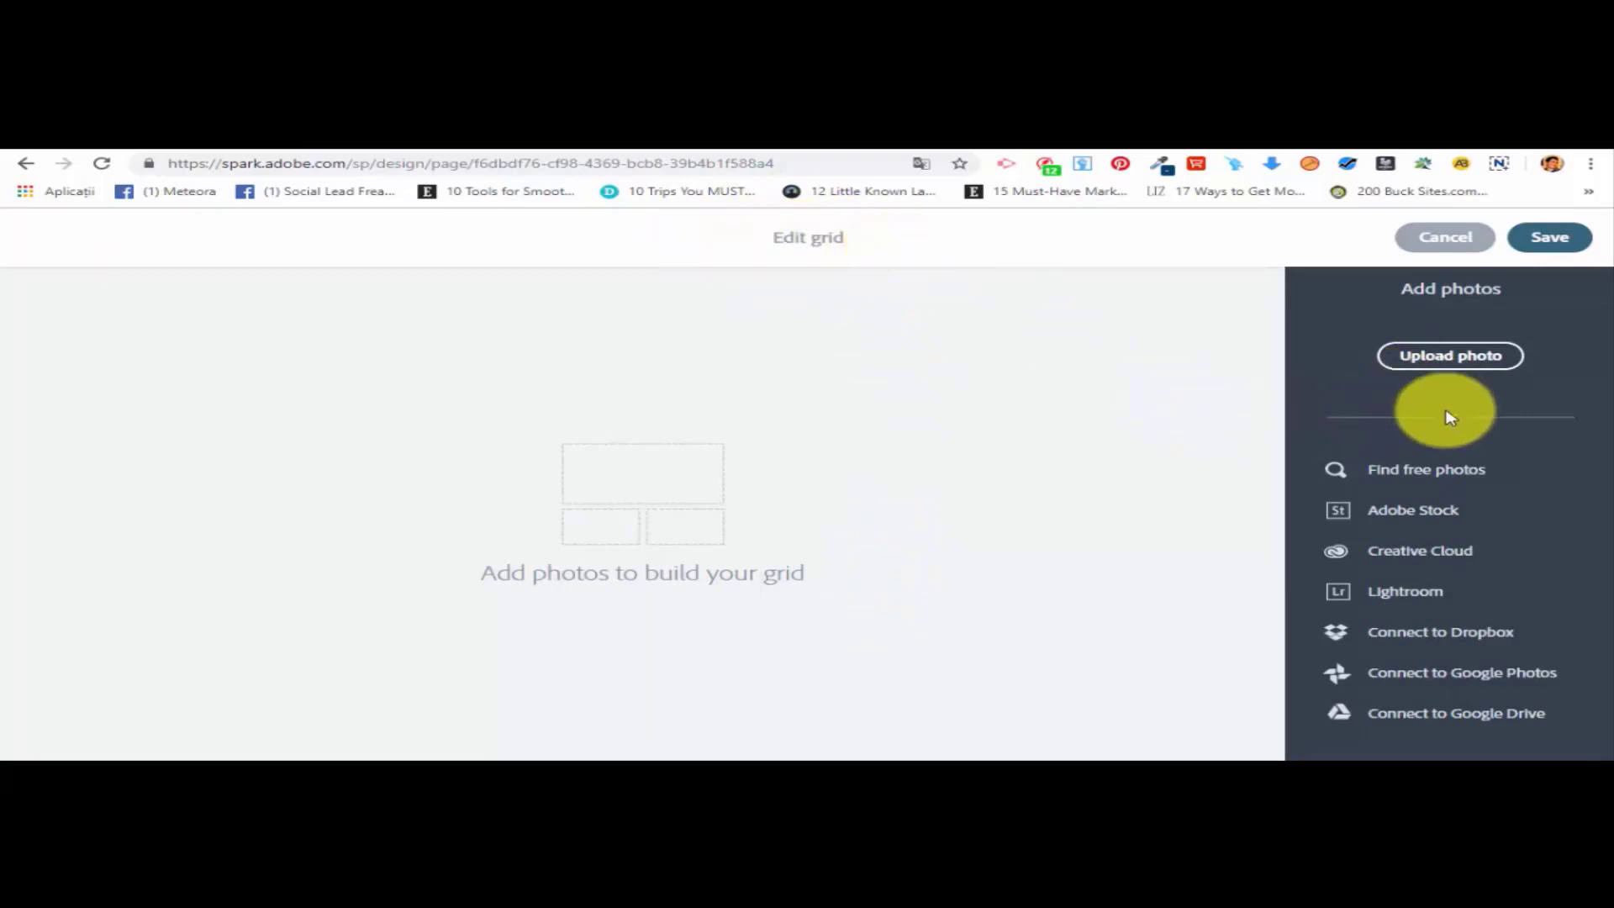
click(1461, 474)
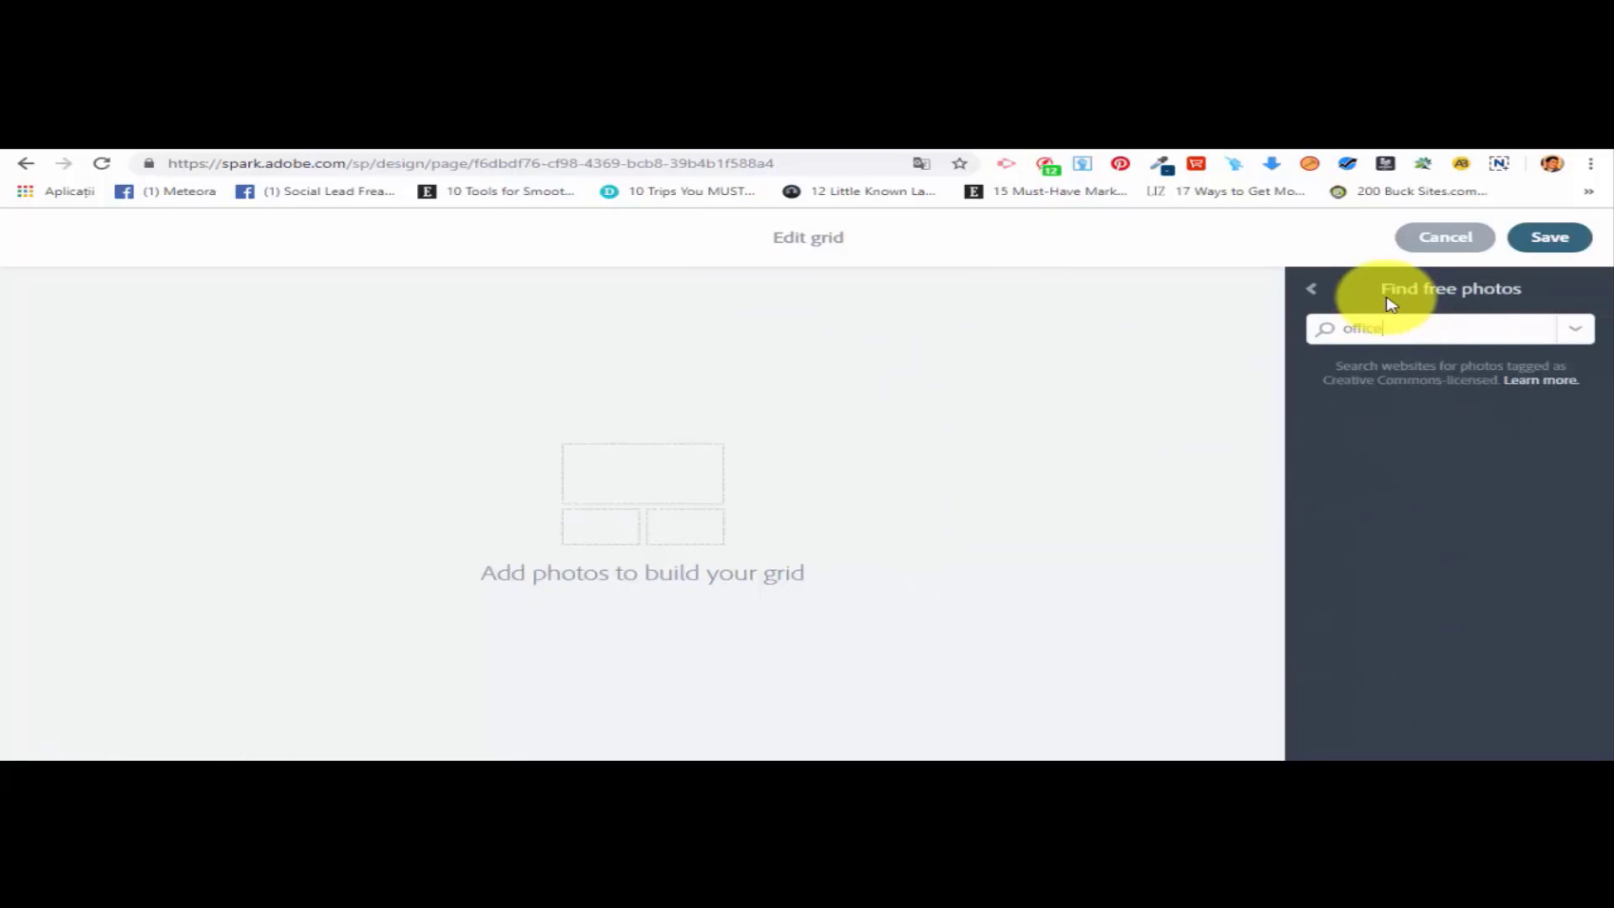
key(Return)
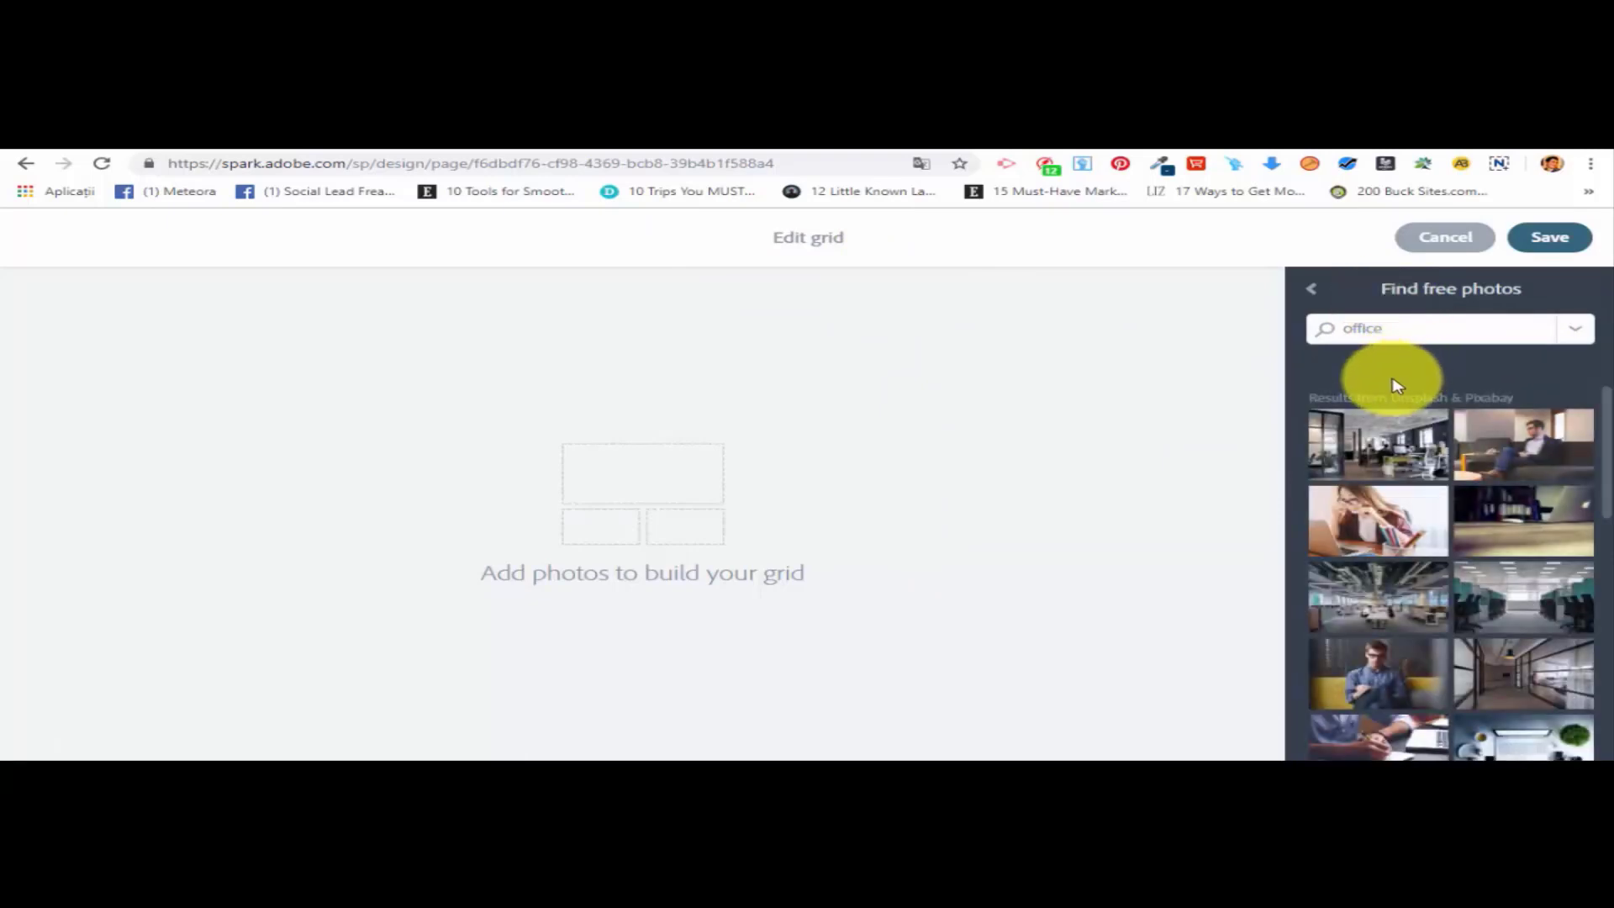
Add the first four photos of the office search results to the grid.
click(1395, 454)
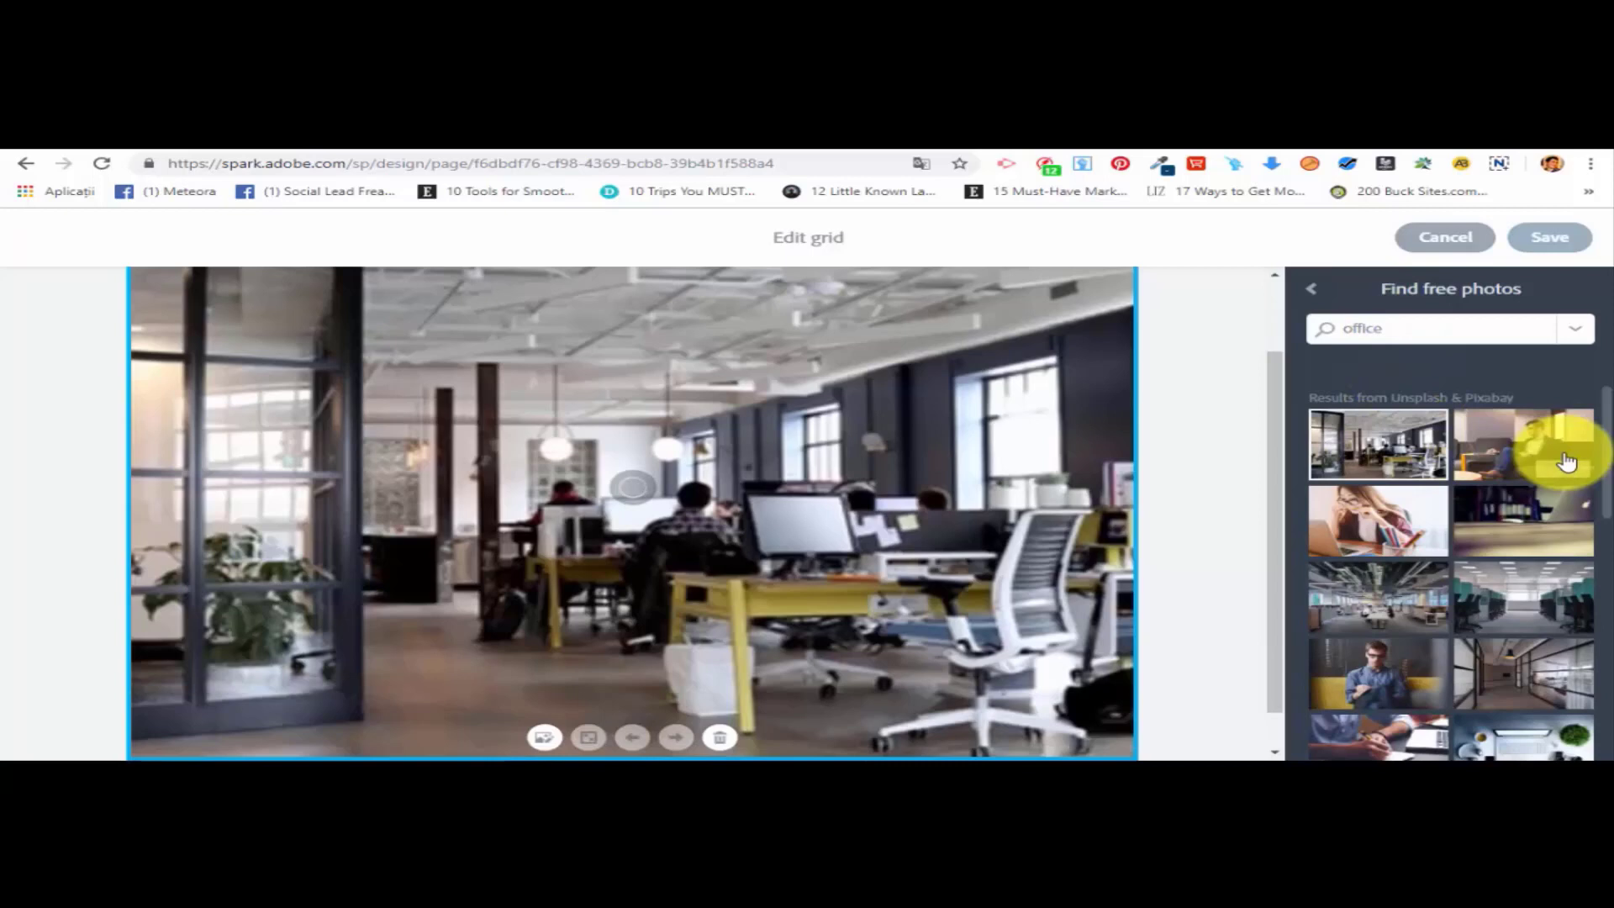
click(1566, 462)
click(1374, 521)
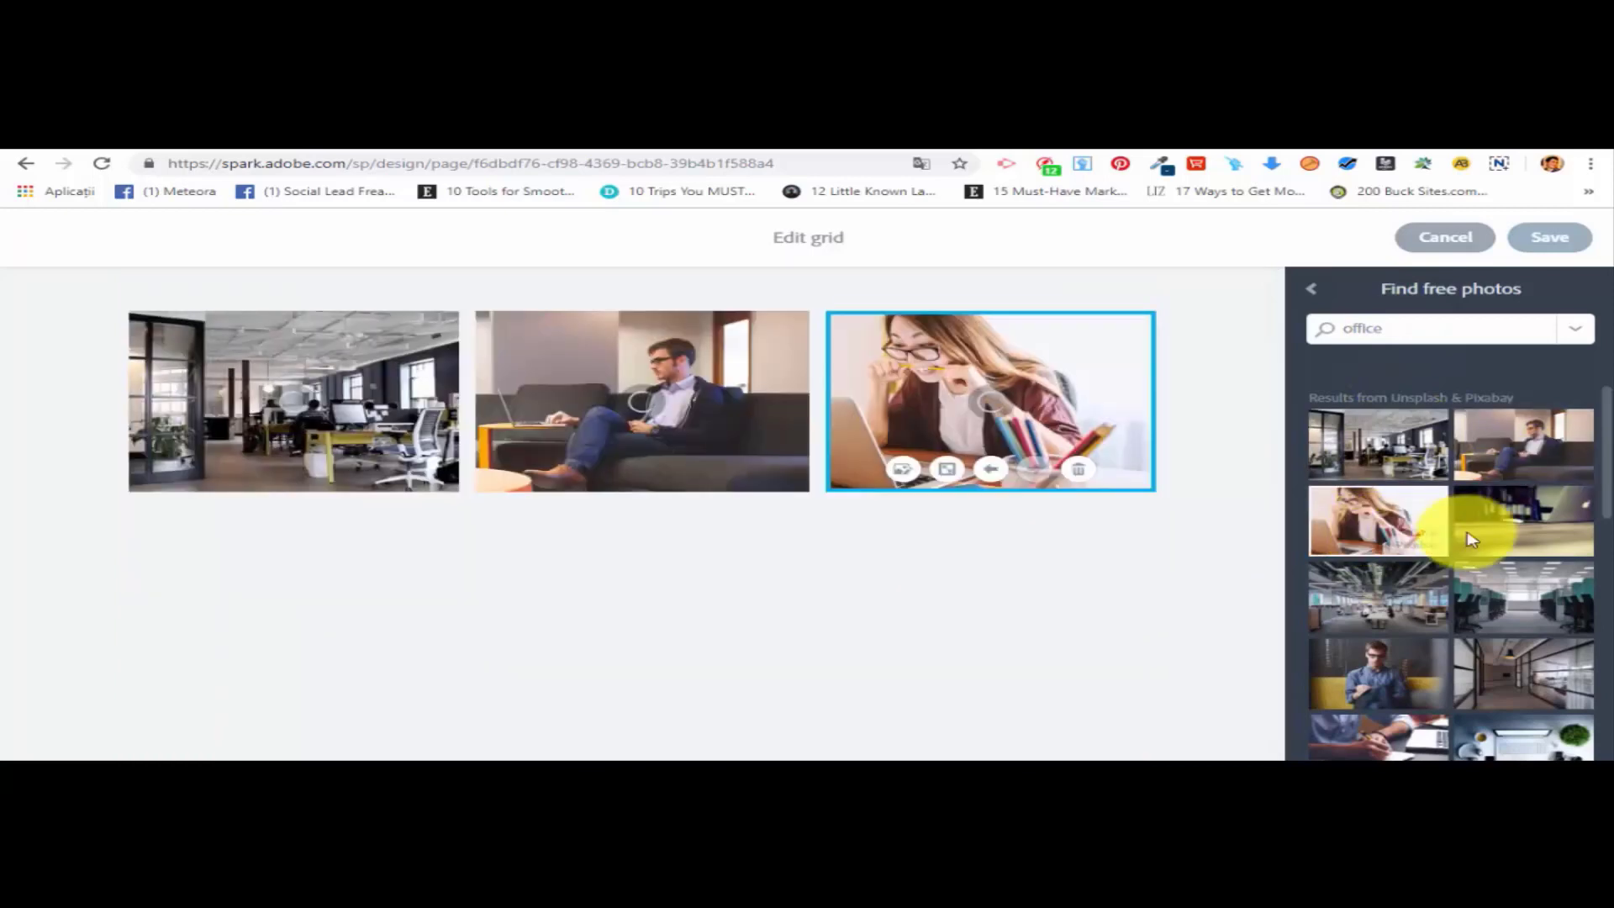
click(1523, 531)
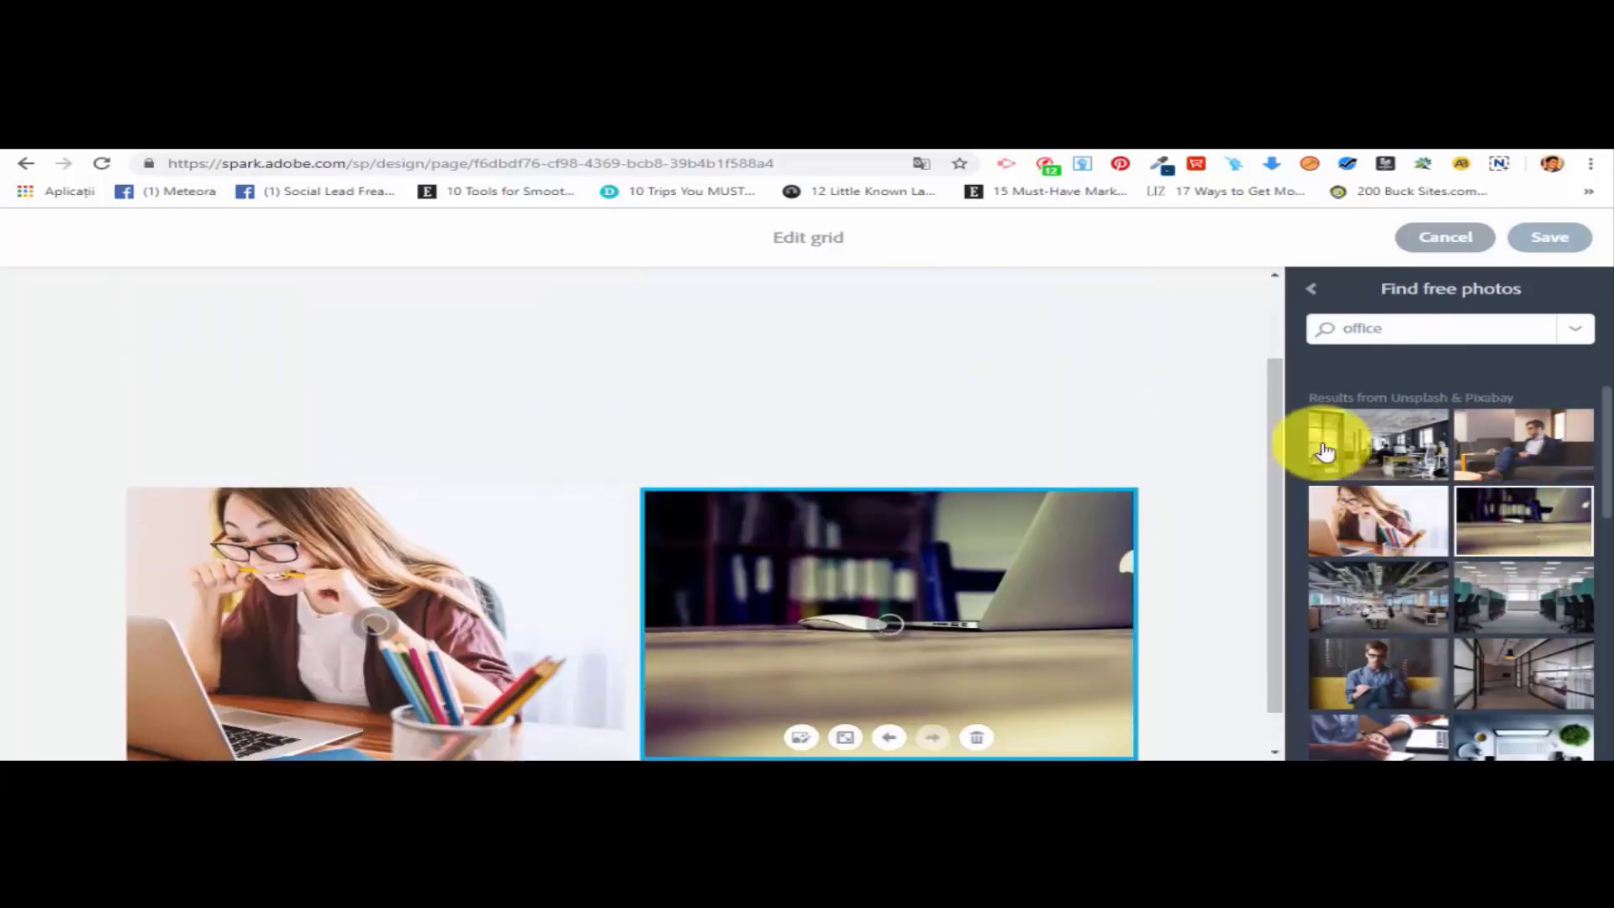
Enlarge the photo of the man sitting on the sofa to the full width of the grid.
scroll(1146, 429, up, 2)
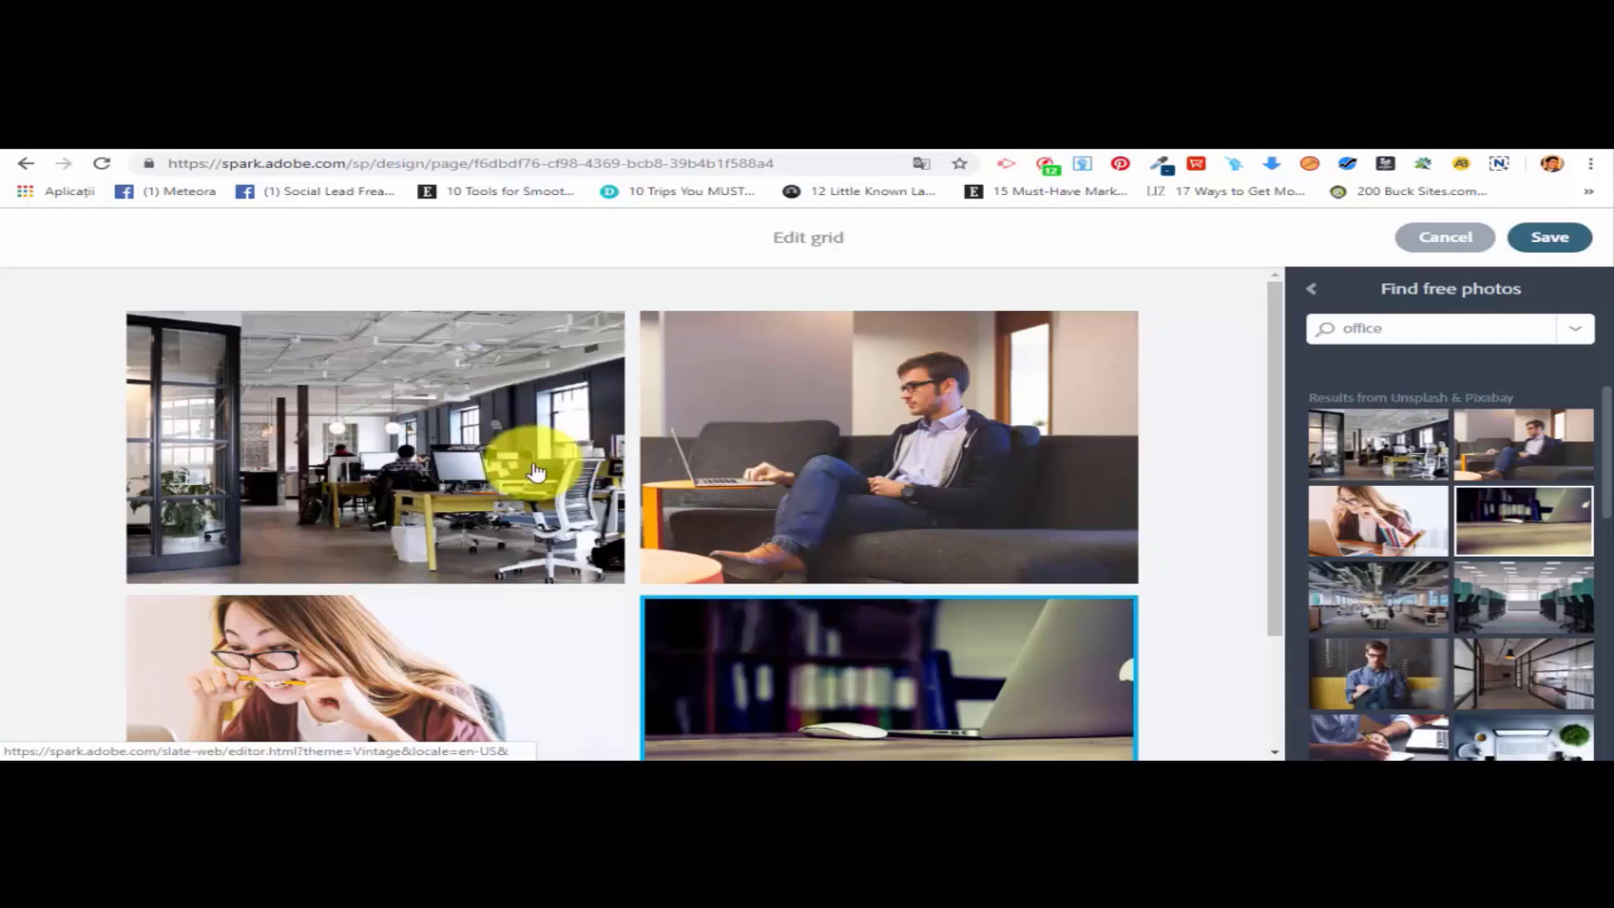
click(741, 454)
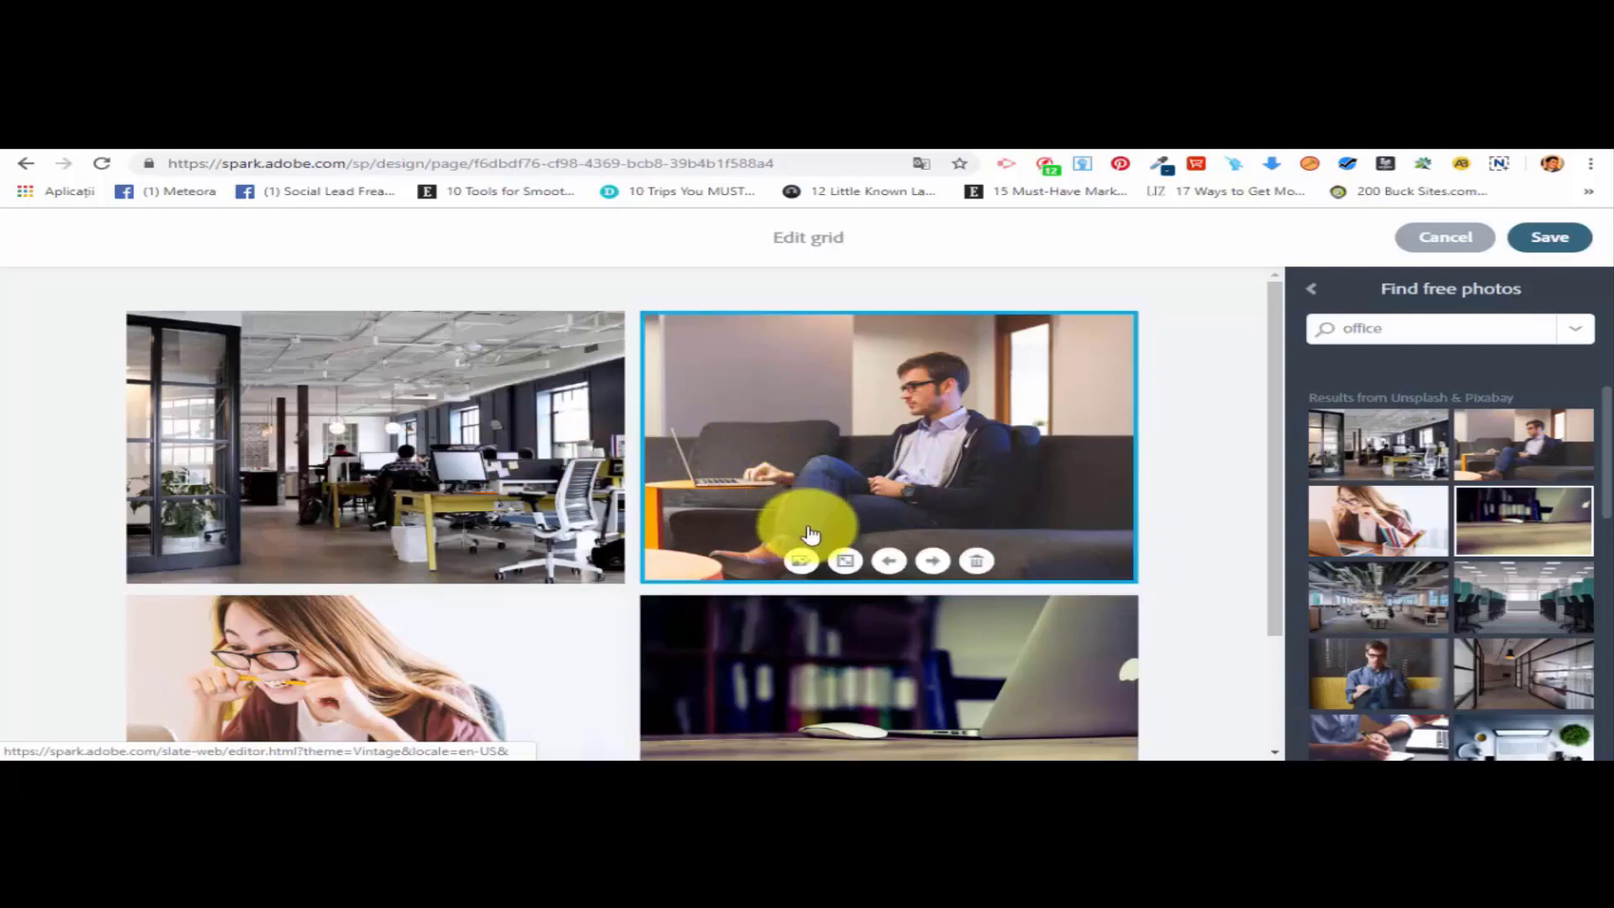
click(844, 560)
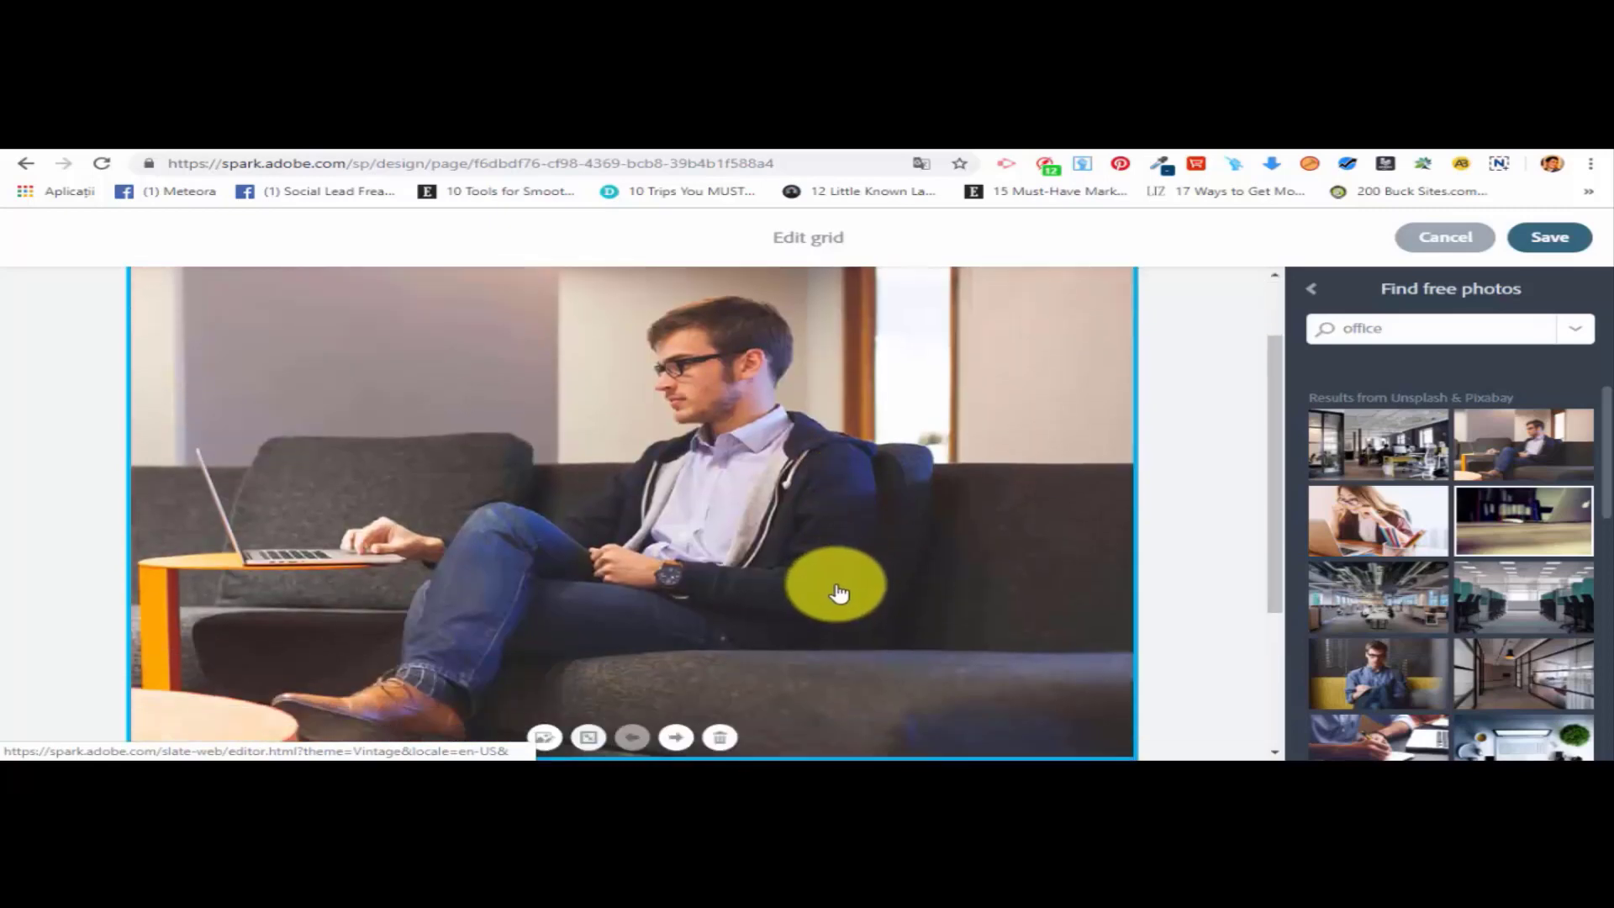
Add the photo of the man writing on the yellow sofa to the grid.
scroll(835, 588, up, 1)
scroll(832, 594, down, 4)
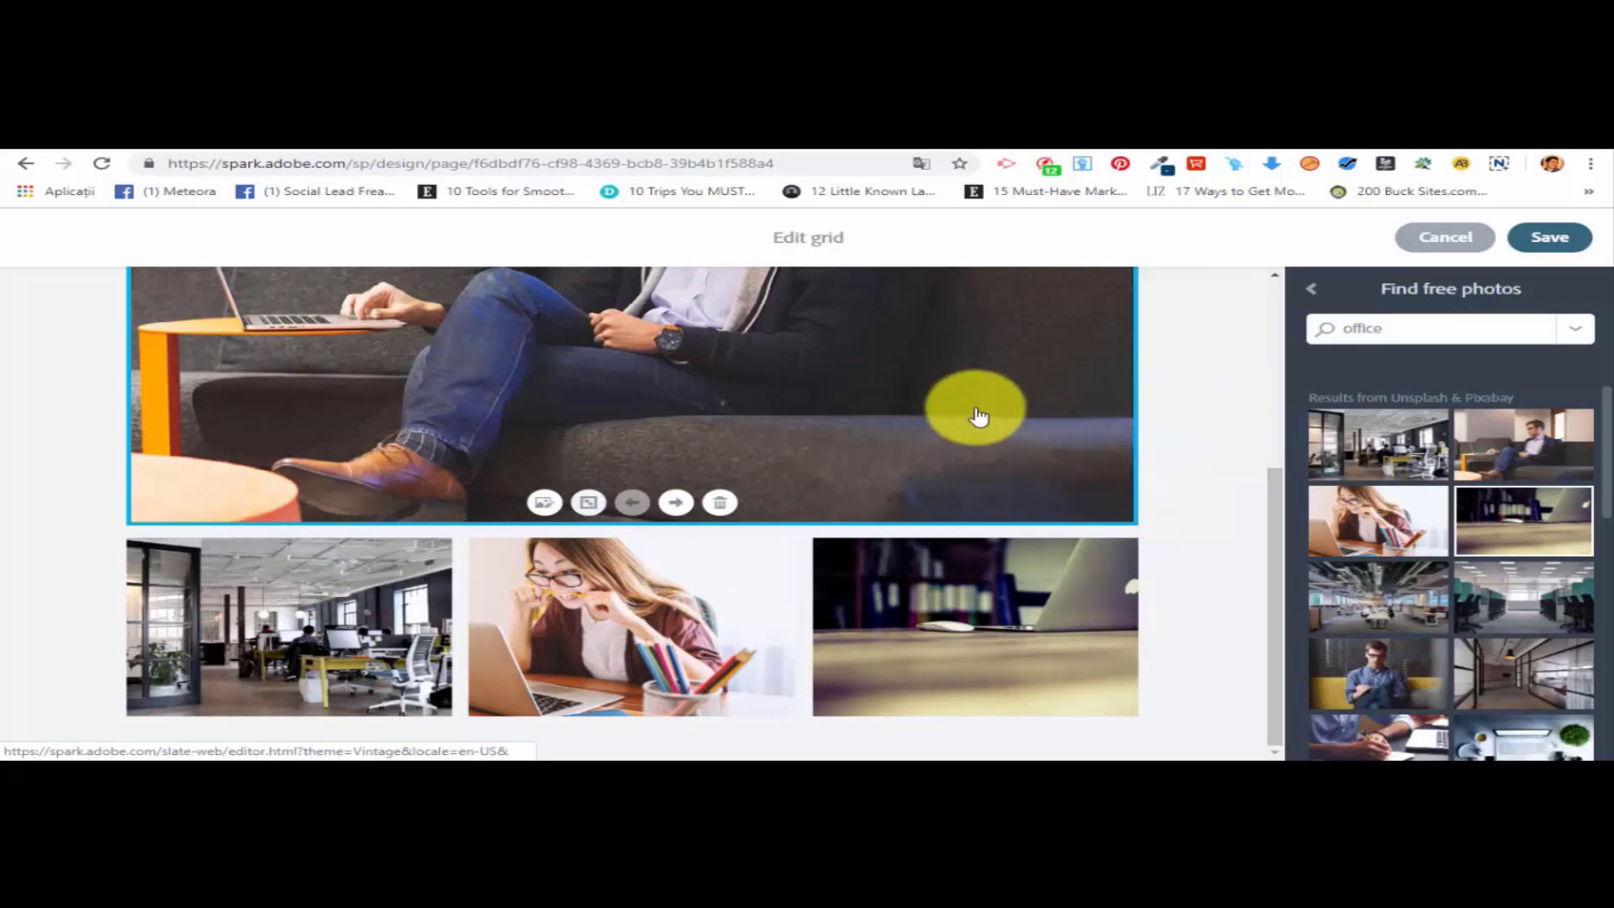
click(1412, 665)
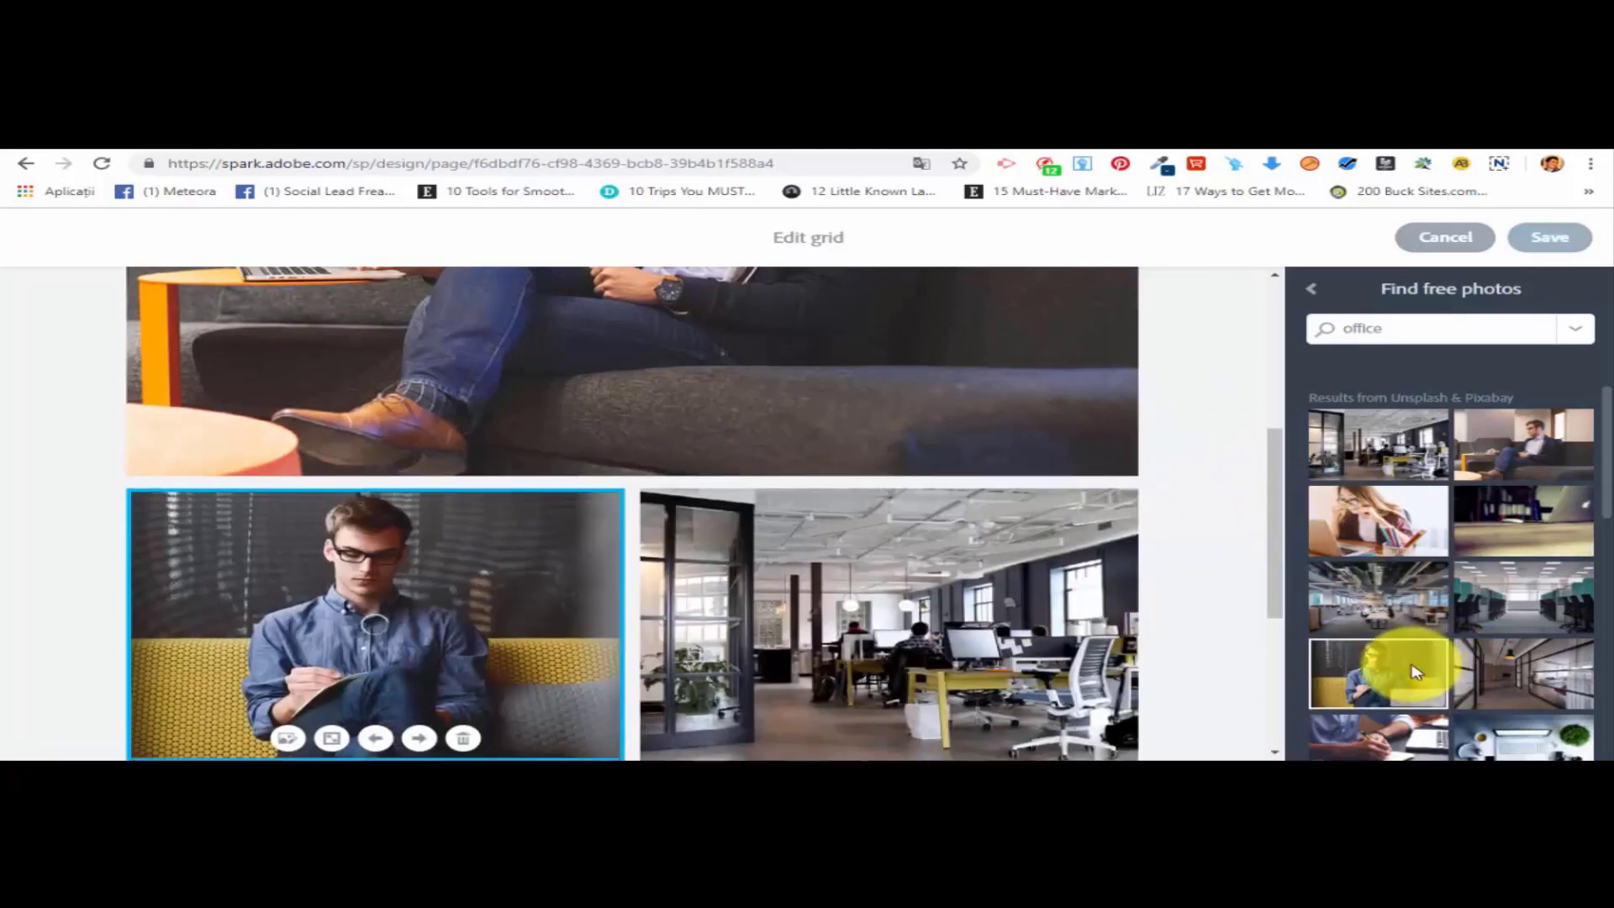
scroll(948, 550, down, 8)
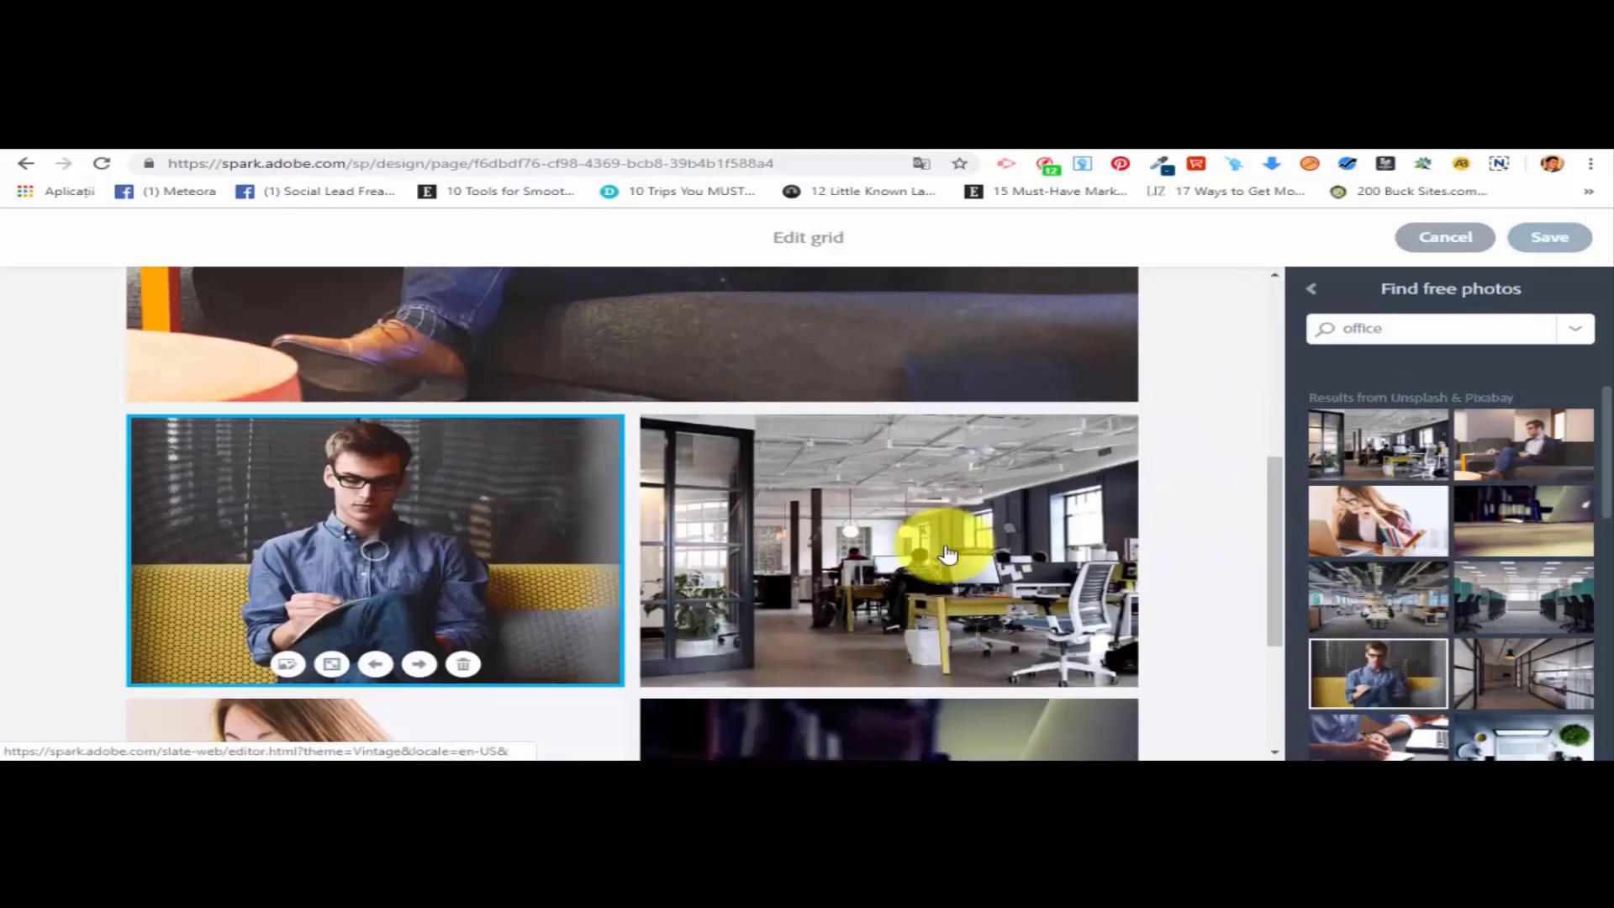
scroll(713, 594, up, 5)
scroll(717, 540, down, 5)
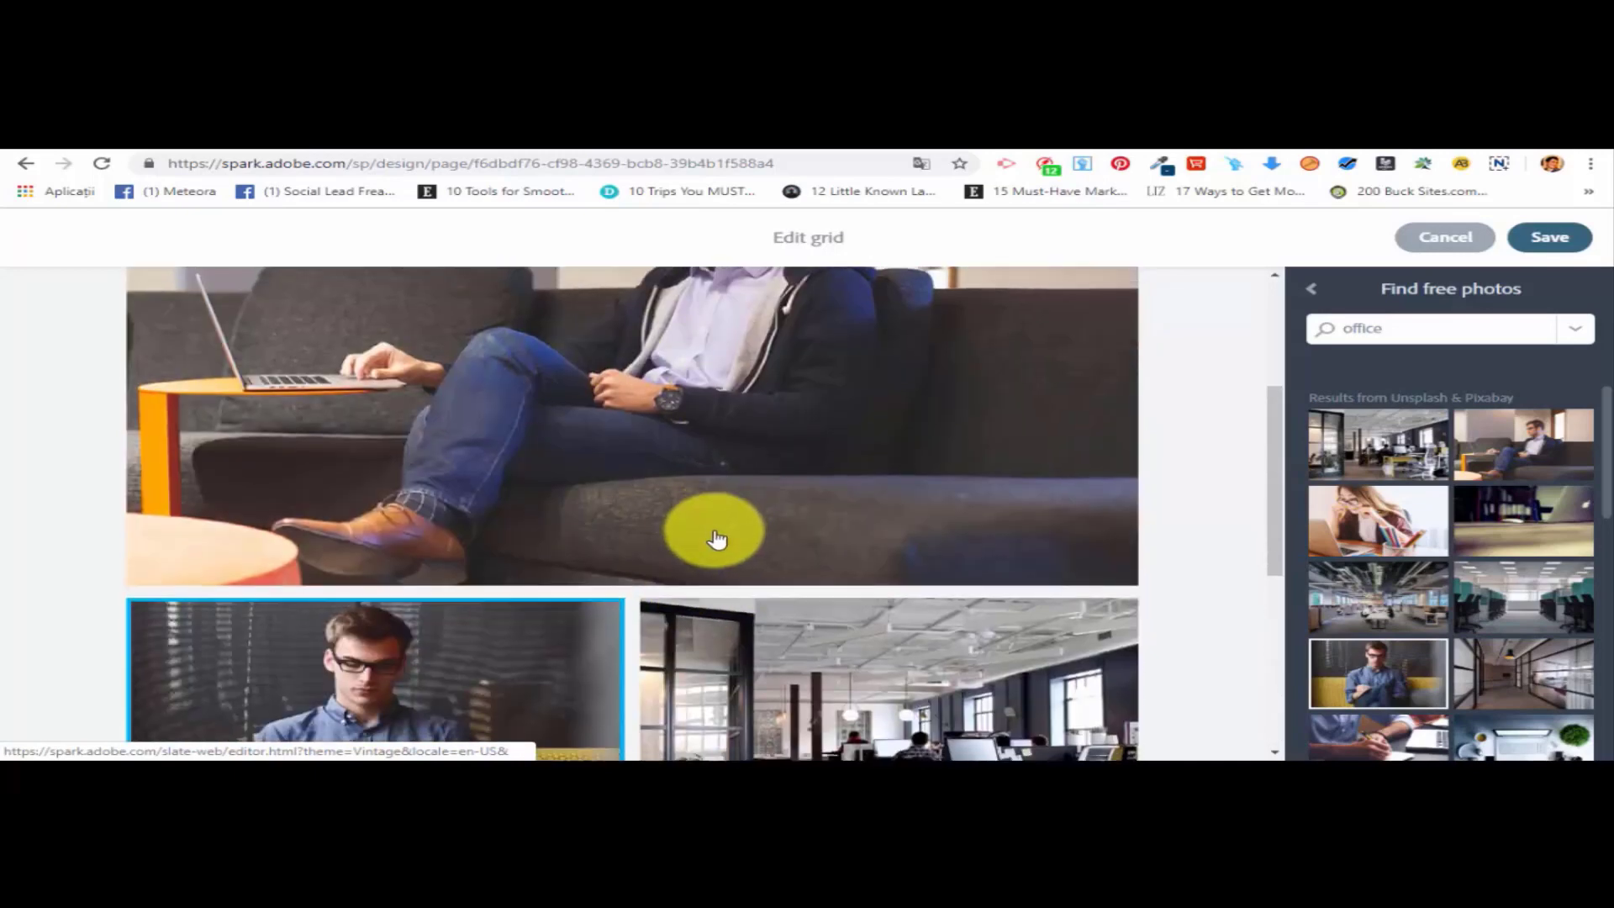
Enlarge the photo of the office with yellow desks to the full width of the grid.
scroll(840, 488, up, 3)
click(843, 544)
scroll(841, 546, down, 3)
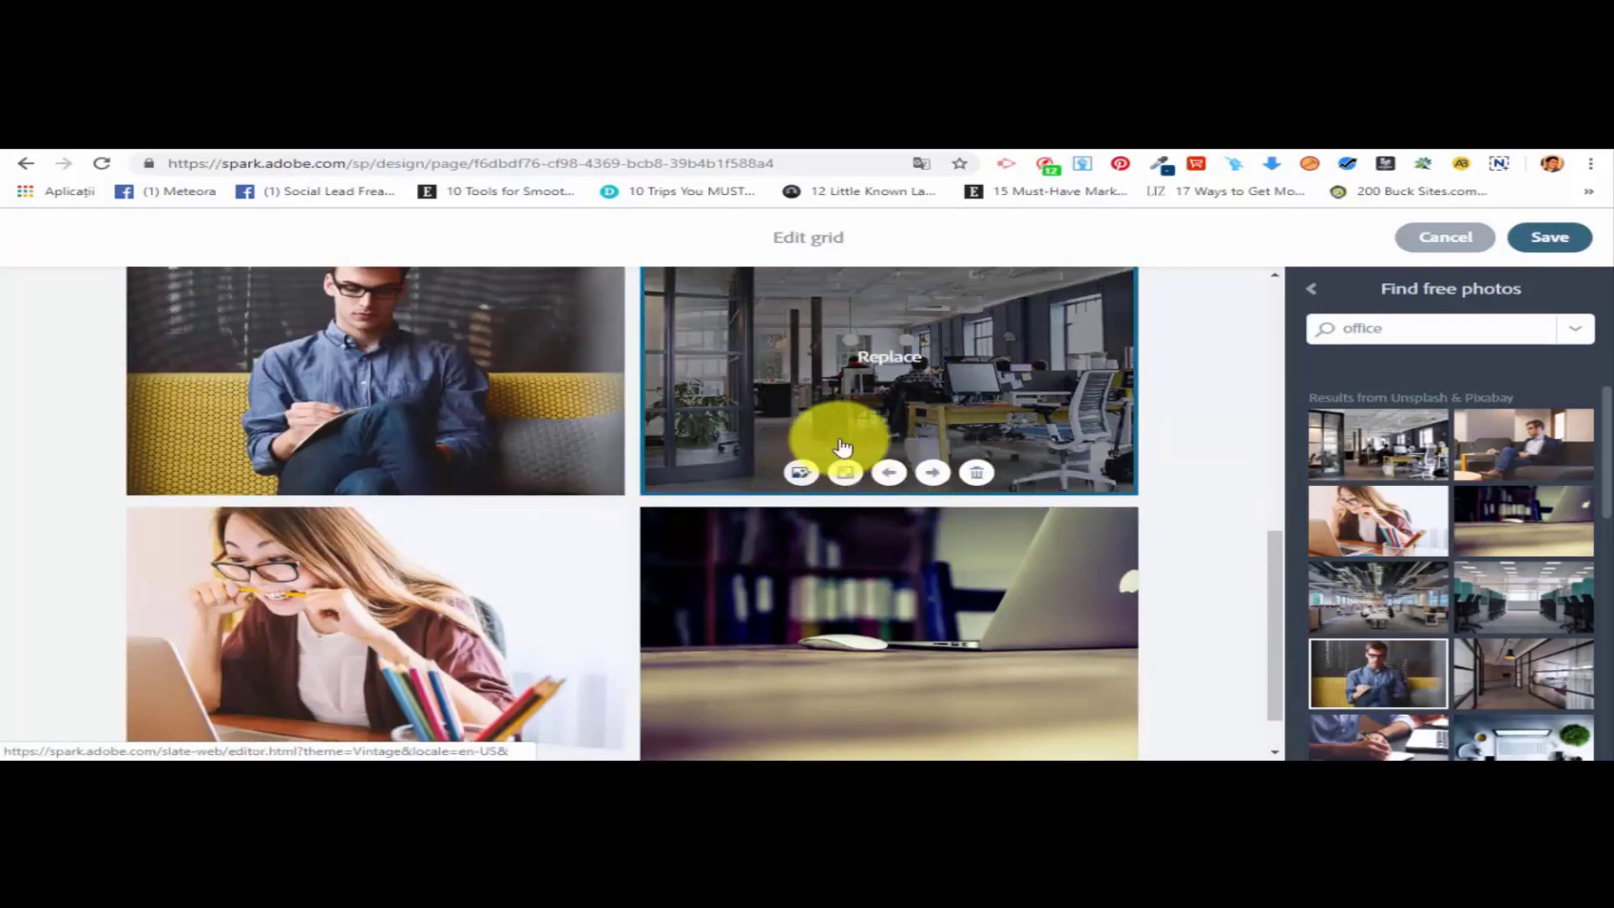
click(844, 471)
scroll(966, 601, up, 5)
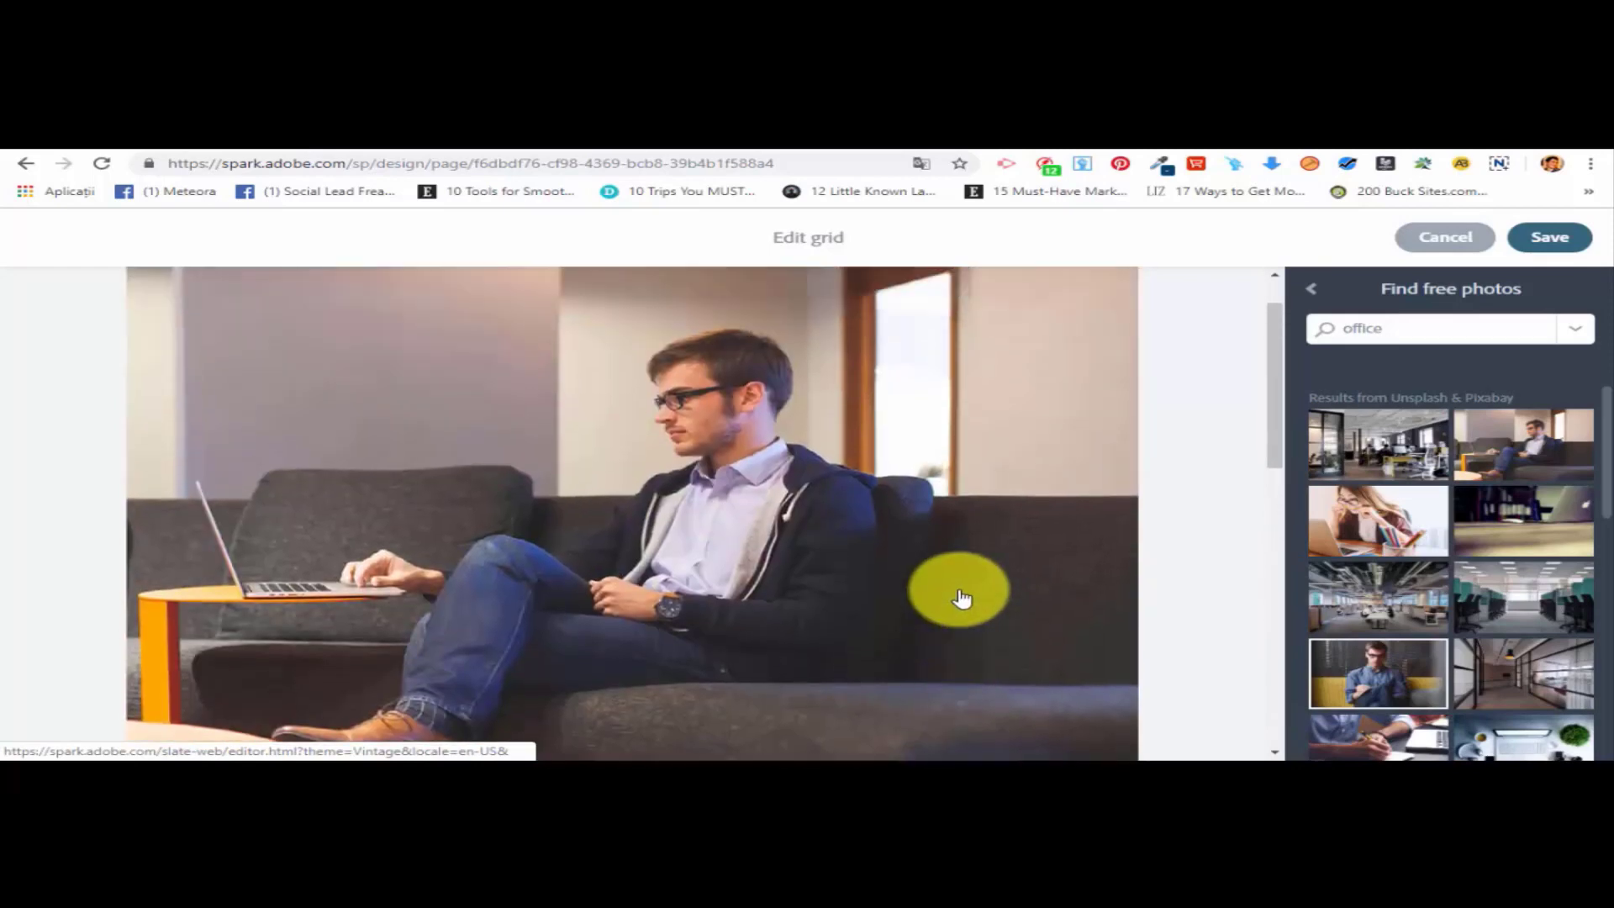
scroll(719, 475, down, 3)
scroll(723, 483, down, 5)
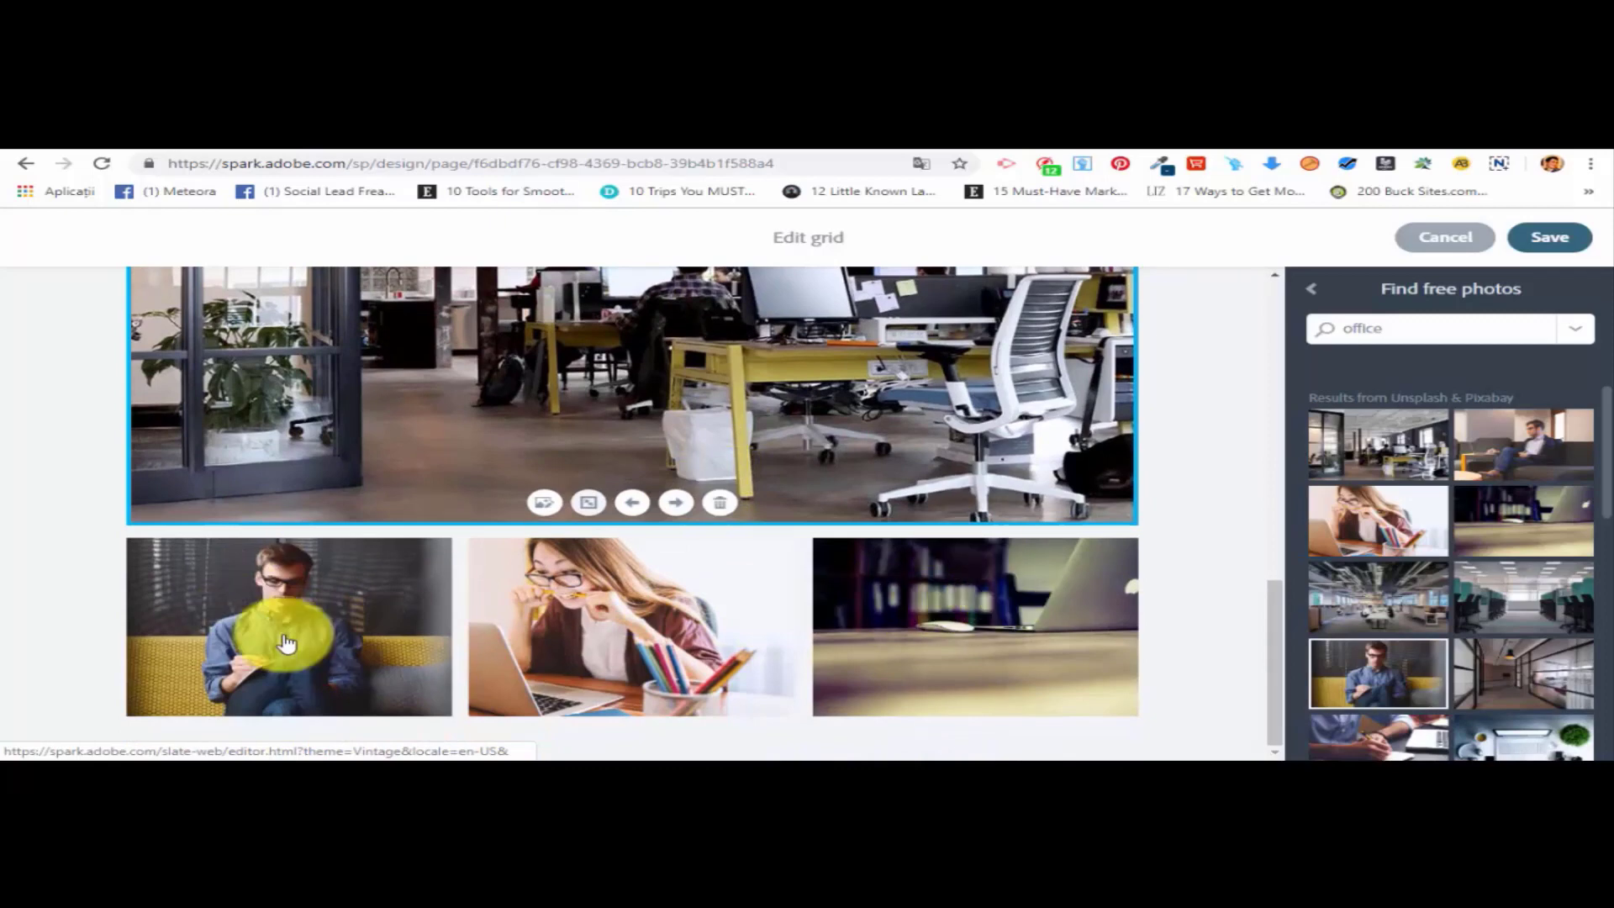
scroll(1019, 626, up, 5)
scroll(1000, 622, up, 5)
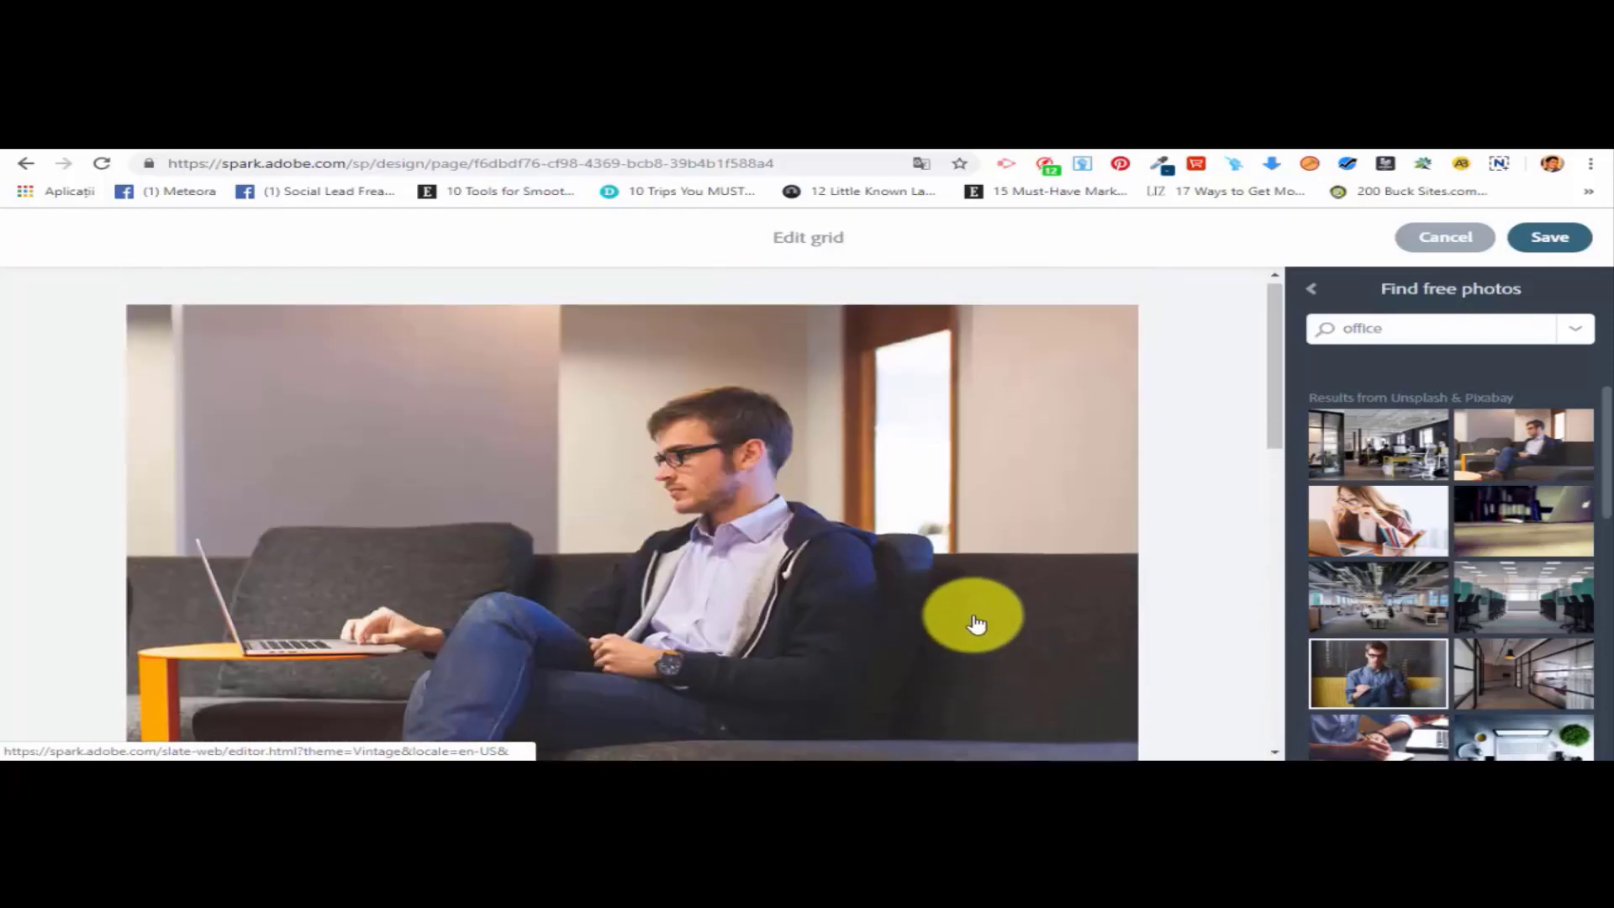
Save the photo grid and review its layout on the page.
click(1551, 237)
scroll(1434, 361, up, 5)
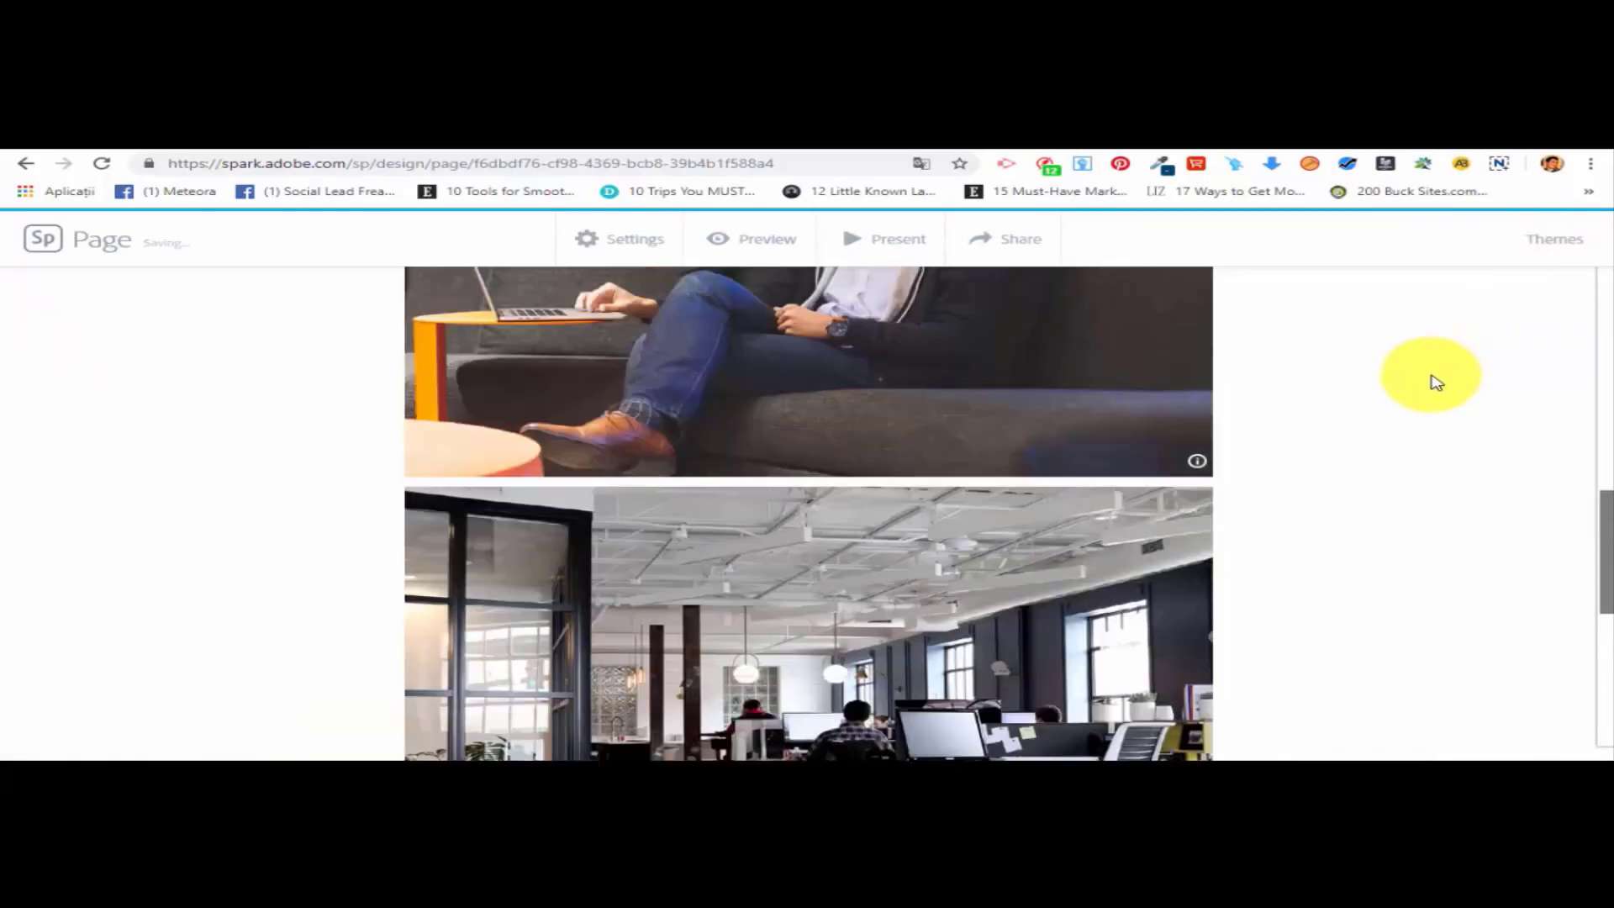
scroll(1433, 386, up, 8)
scroll(1076, 437, down, 10)
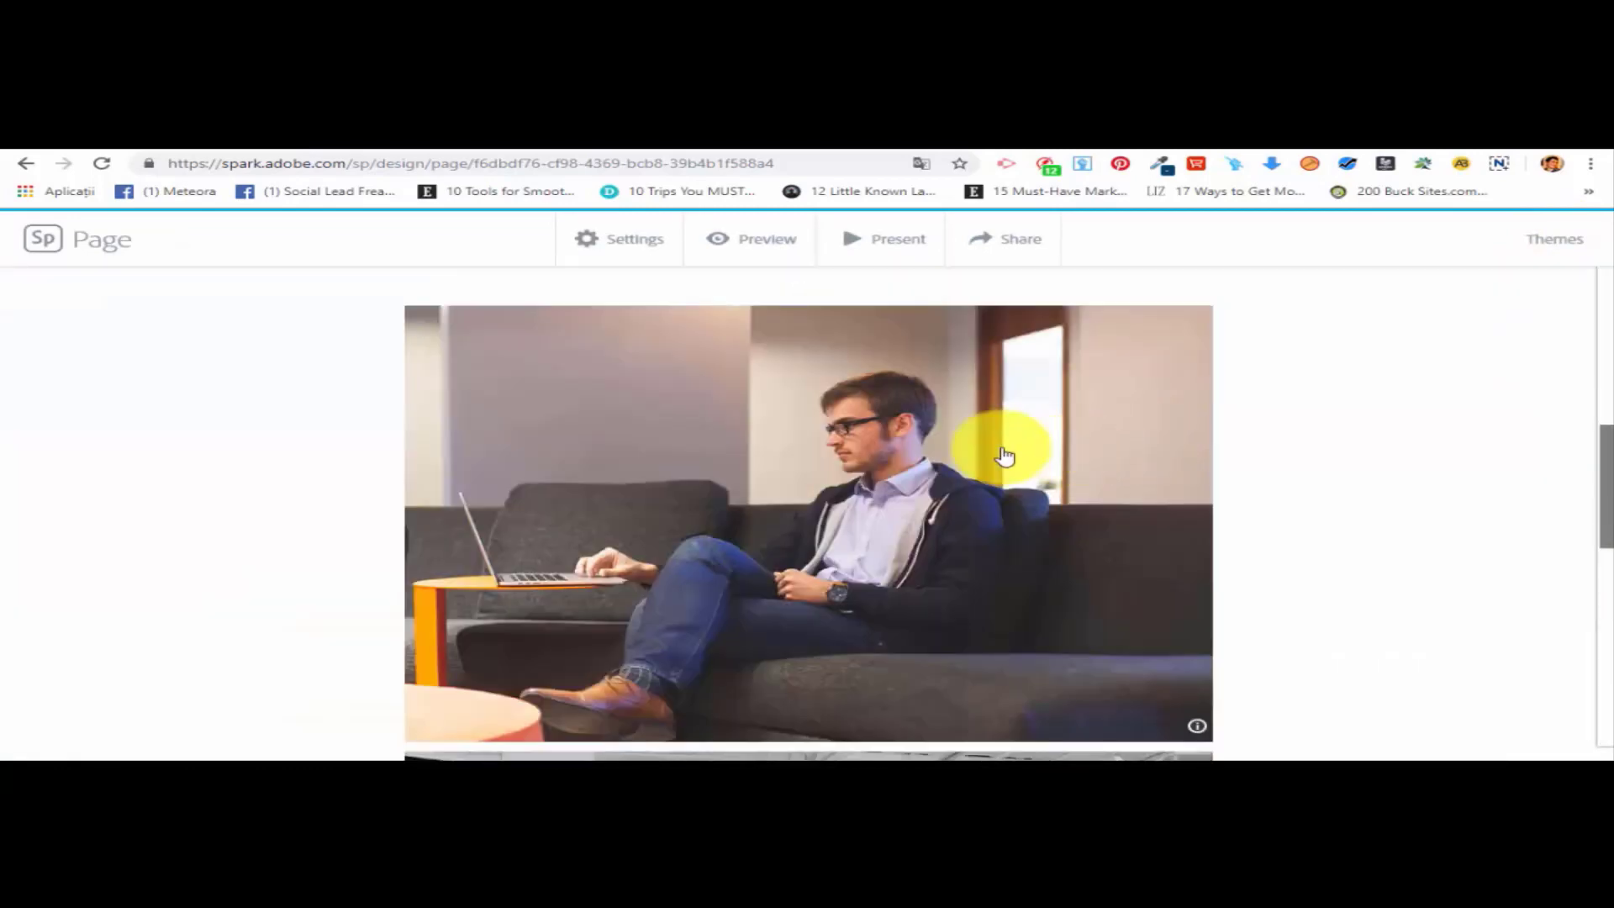
scroll(855, 618, down, 10)
scroll(854, 605, down, 1)
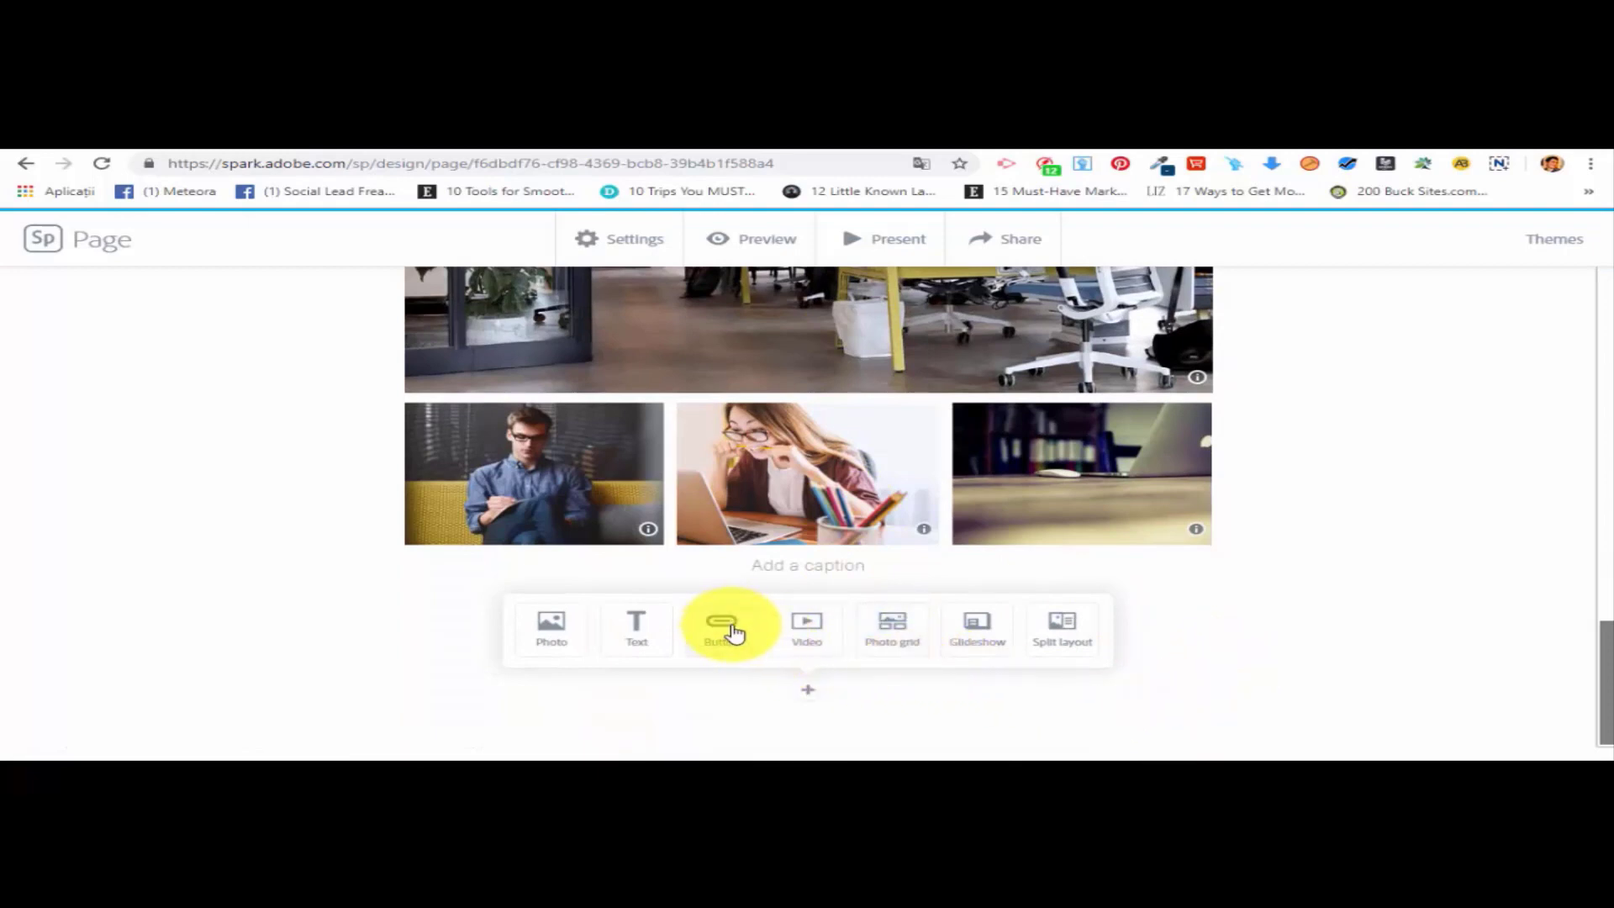
click(808, 625)
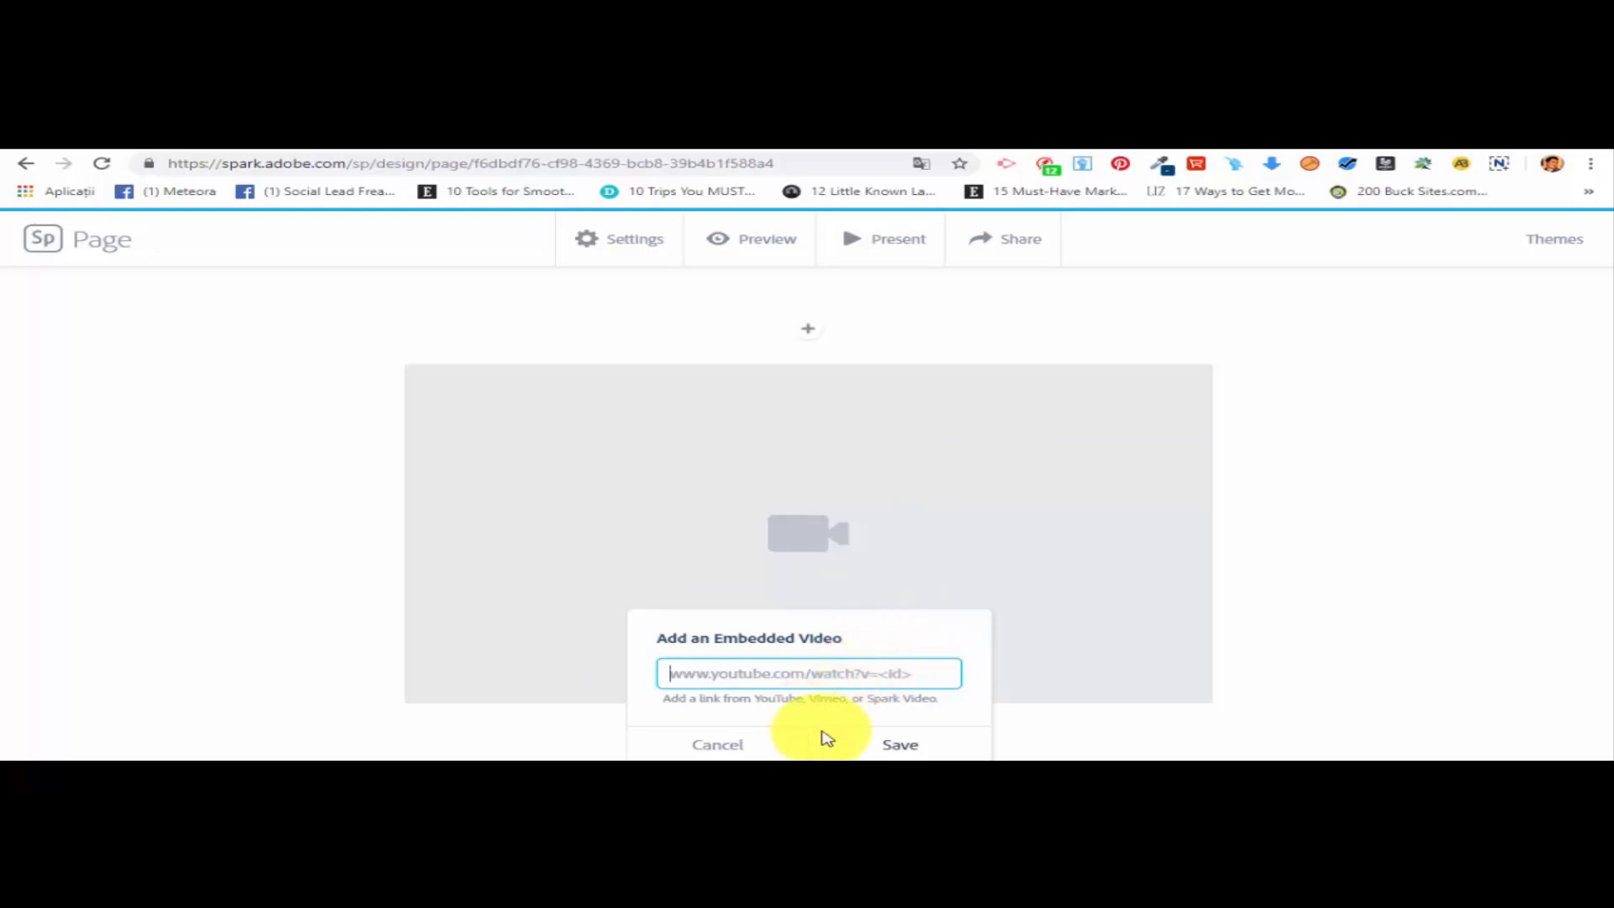
click(740, 748)
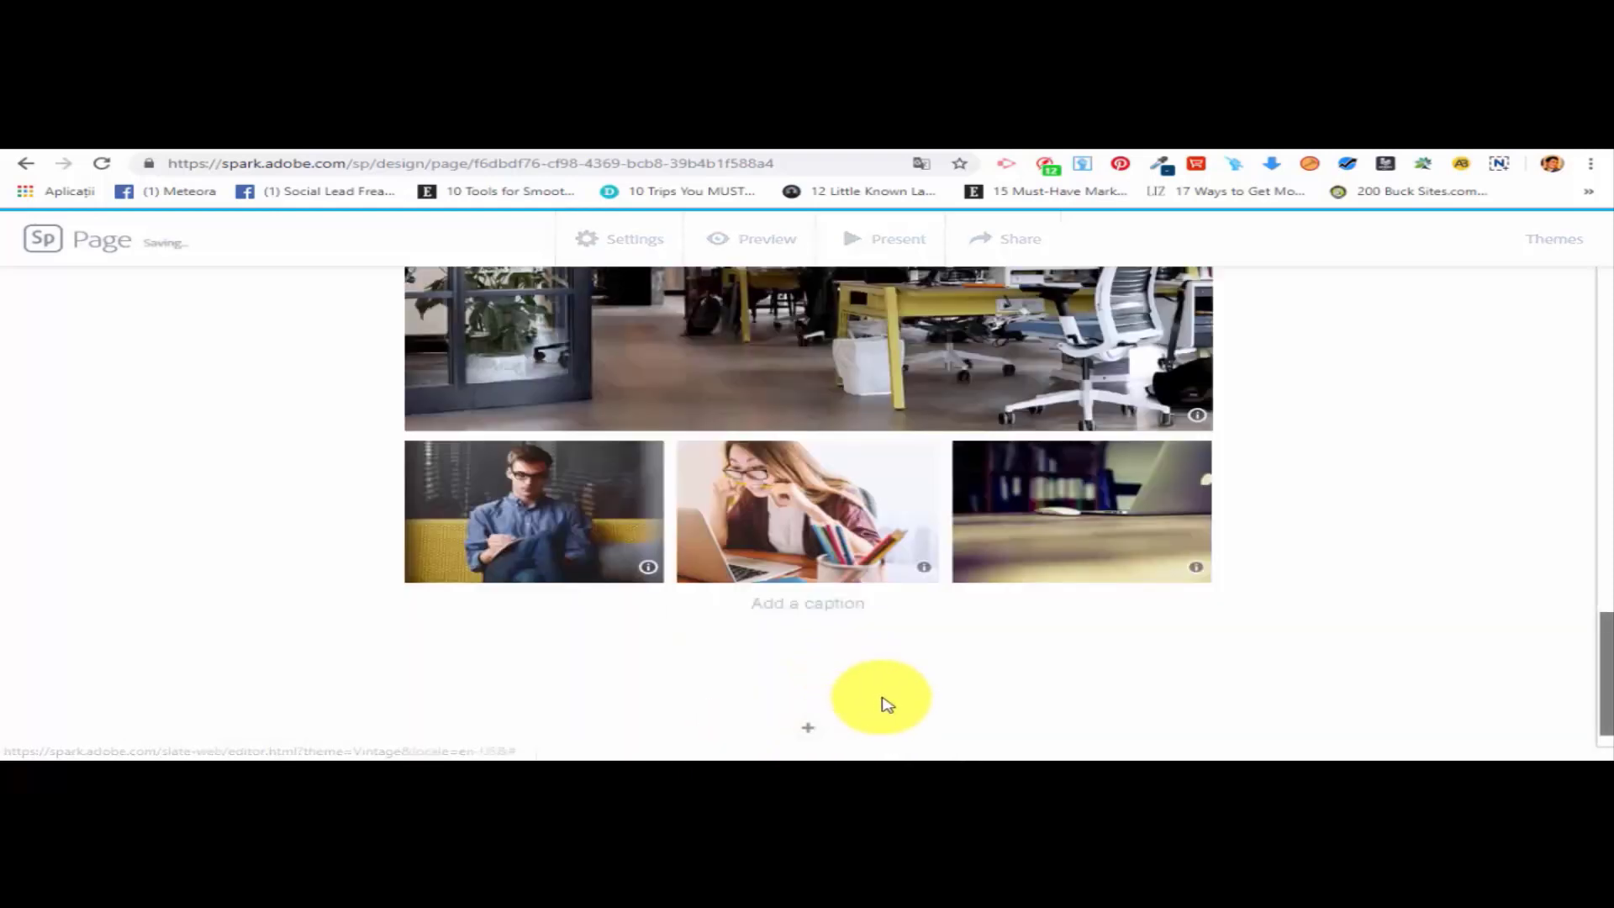
Insert a glideshow below the photo grid with the man-on-sofa, laptop-on-desk and open-plan office photos, and save it.
click(807, 728)
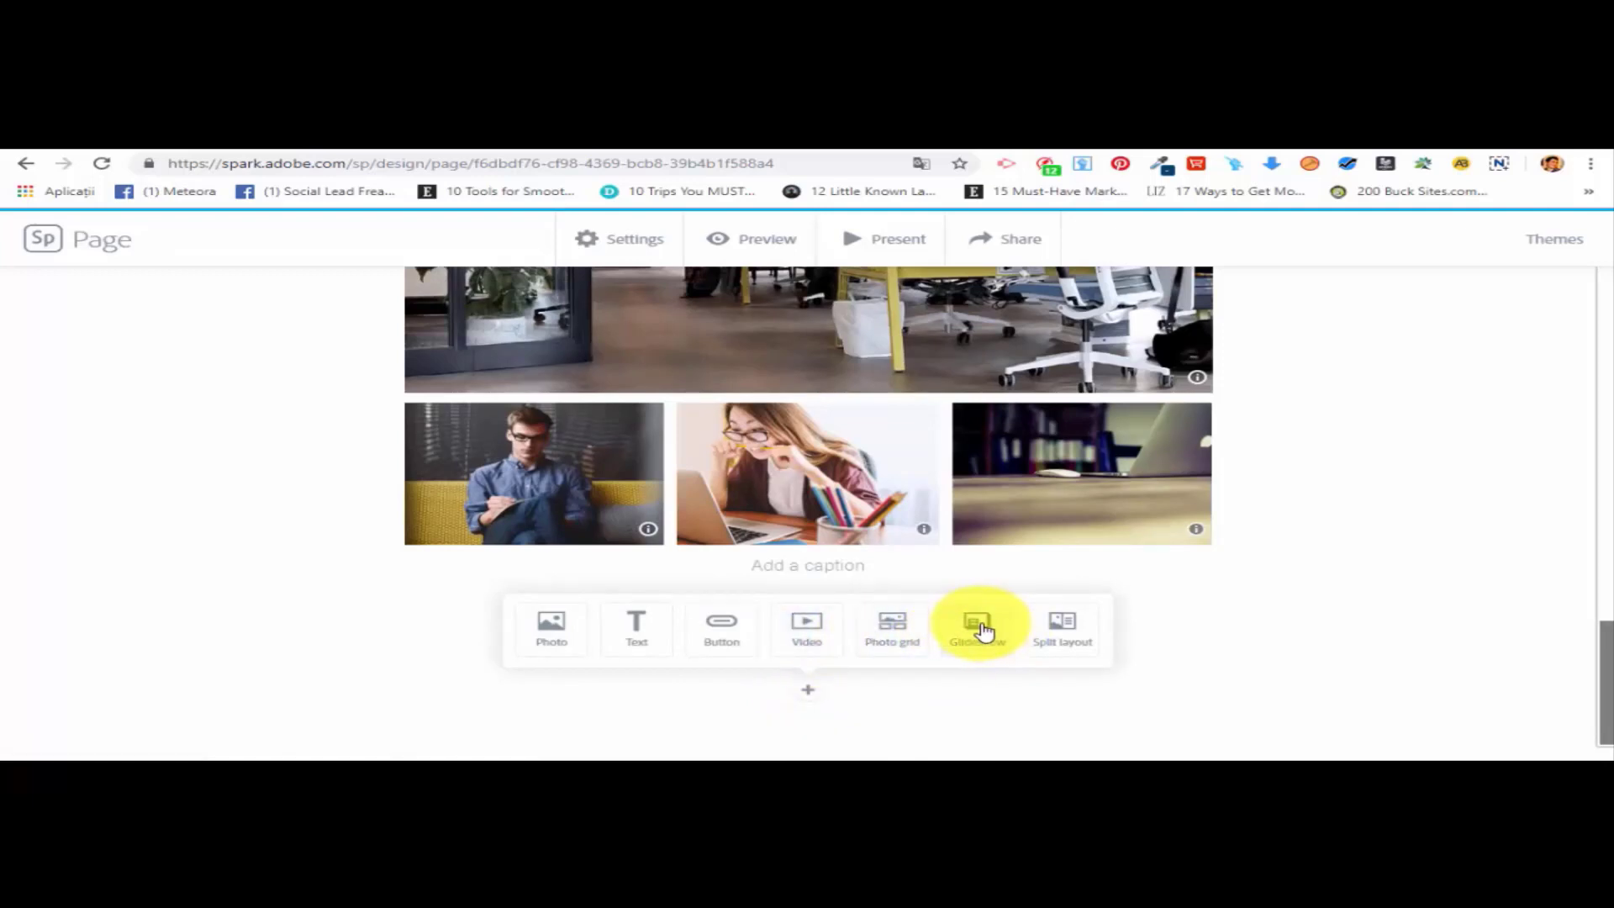
click(980, 626)
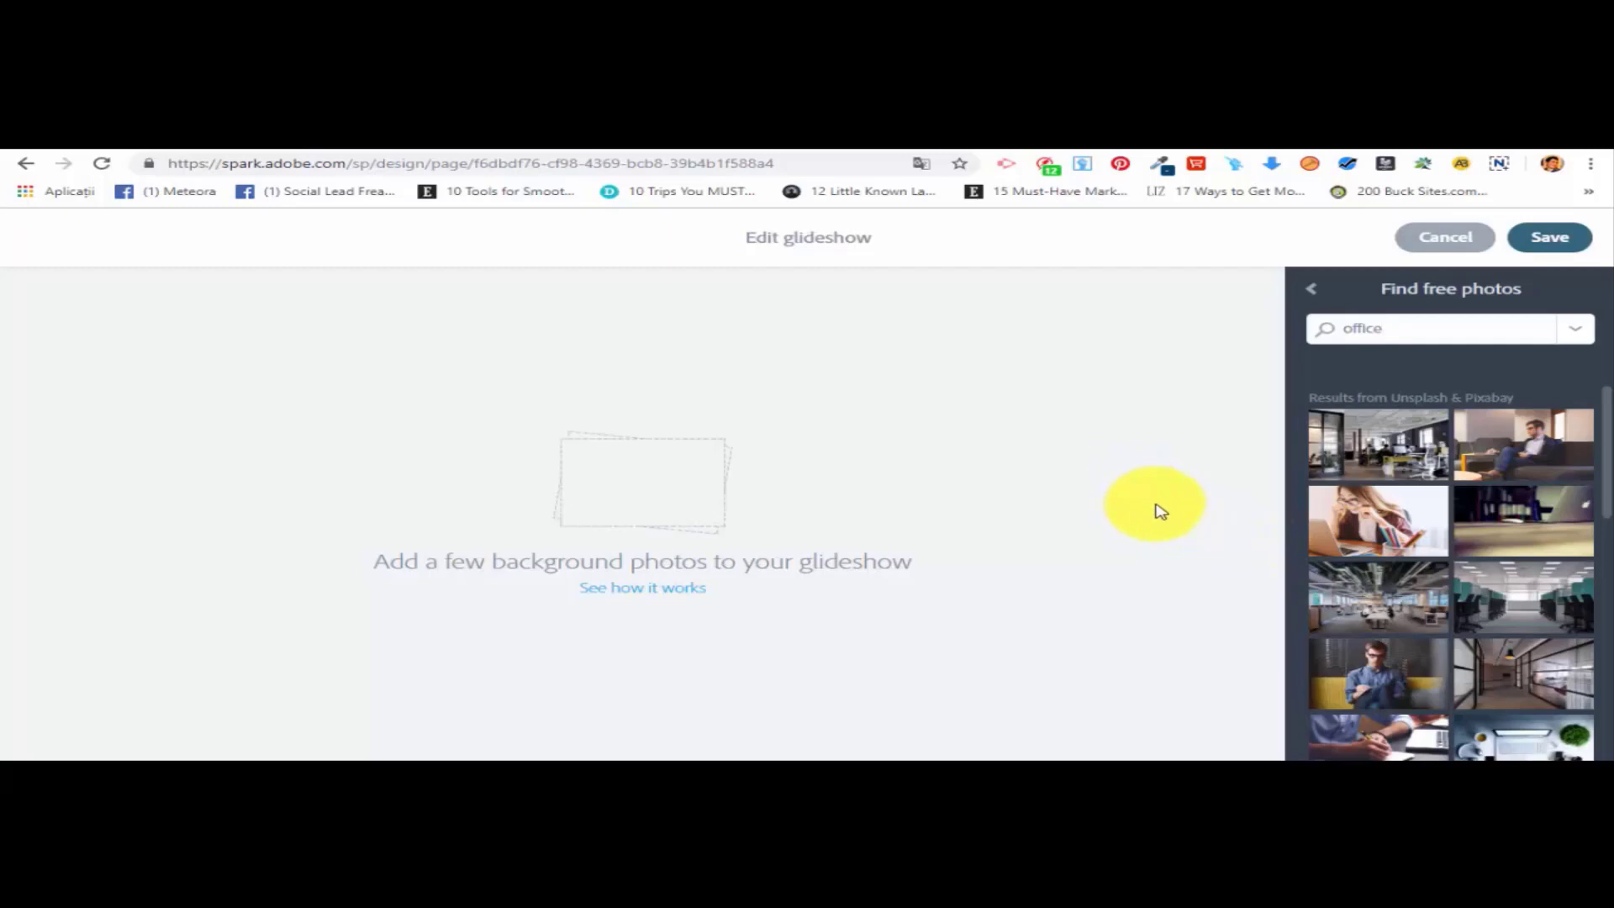
click(1533, 461)
click(1541, 515)
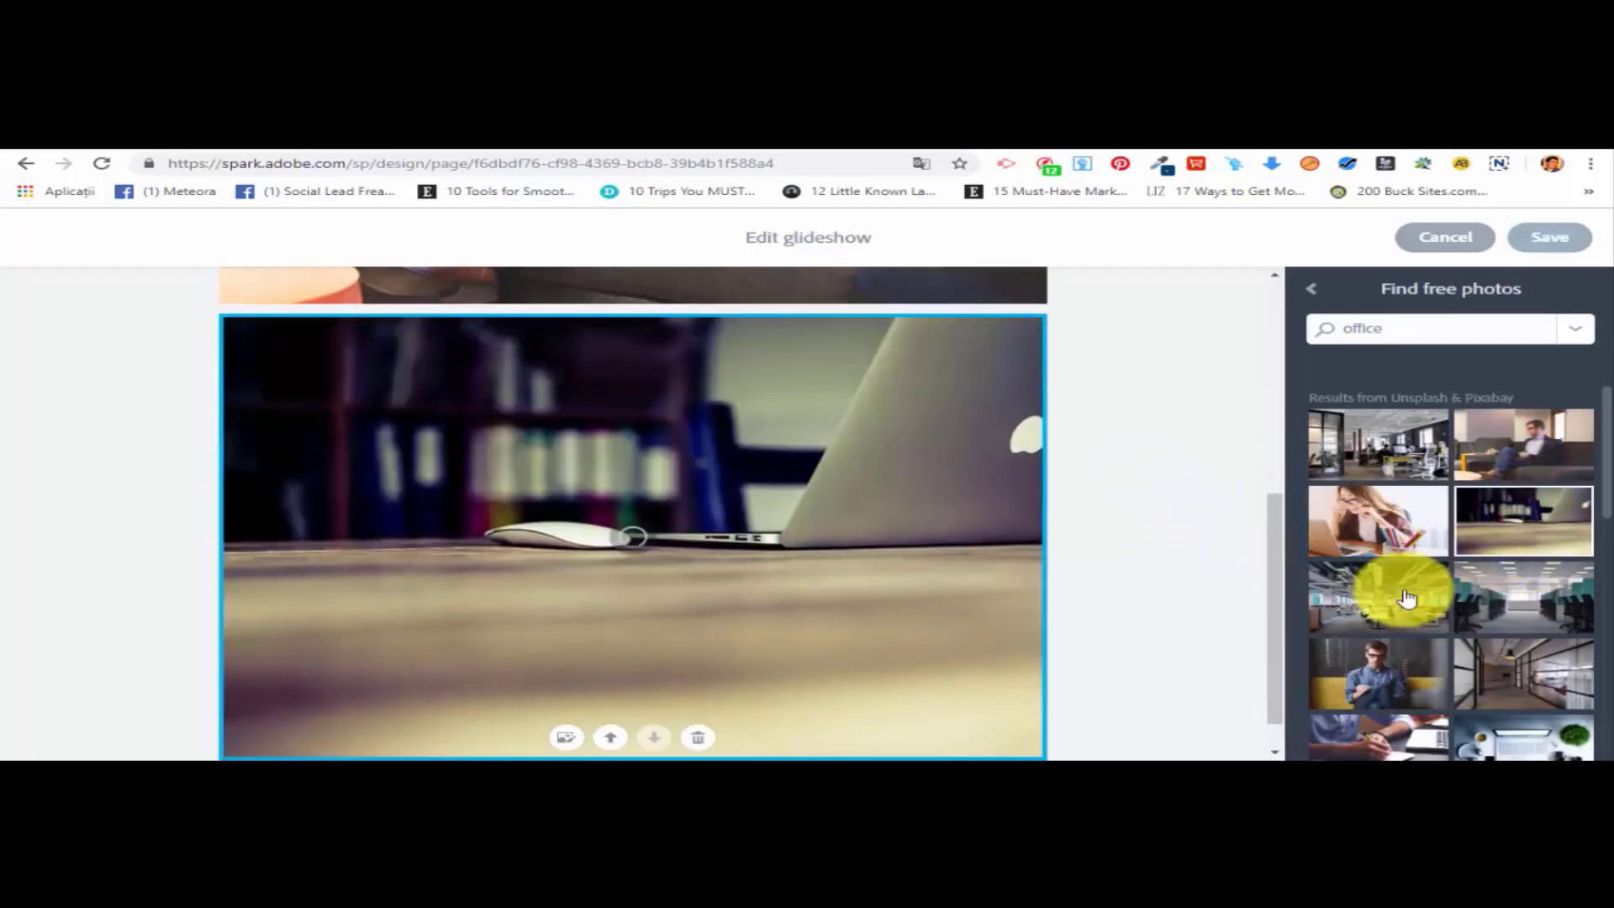
click(1383, 605)
scroll(723, 551, up, 5)
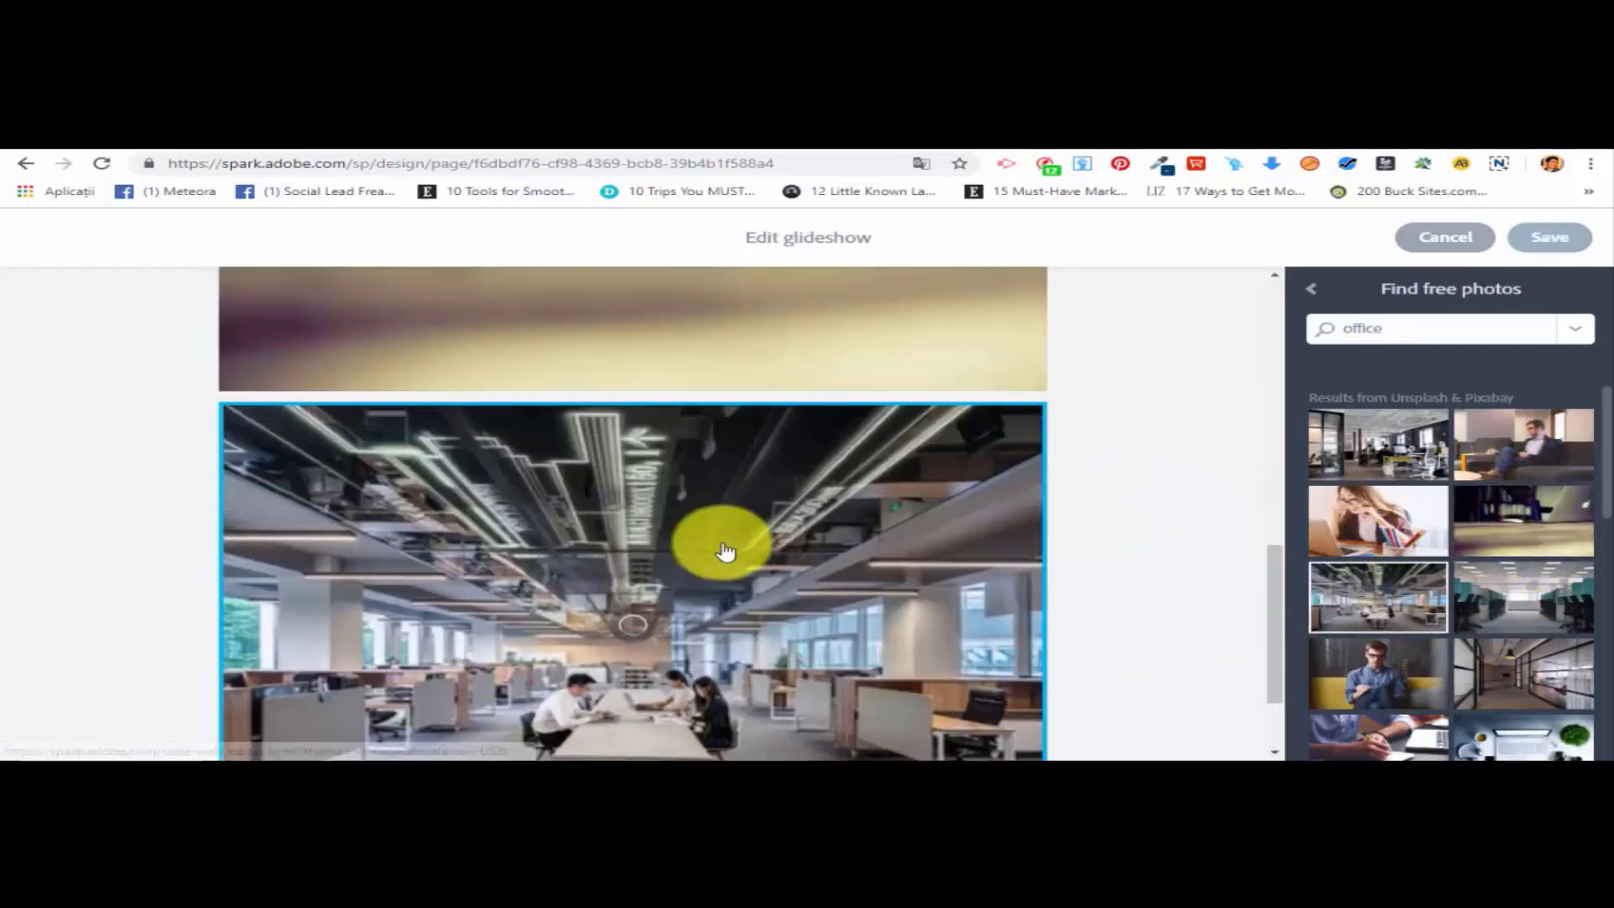
scroll(899, 347, up, 5)
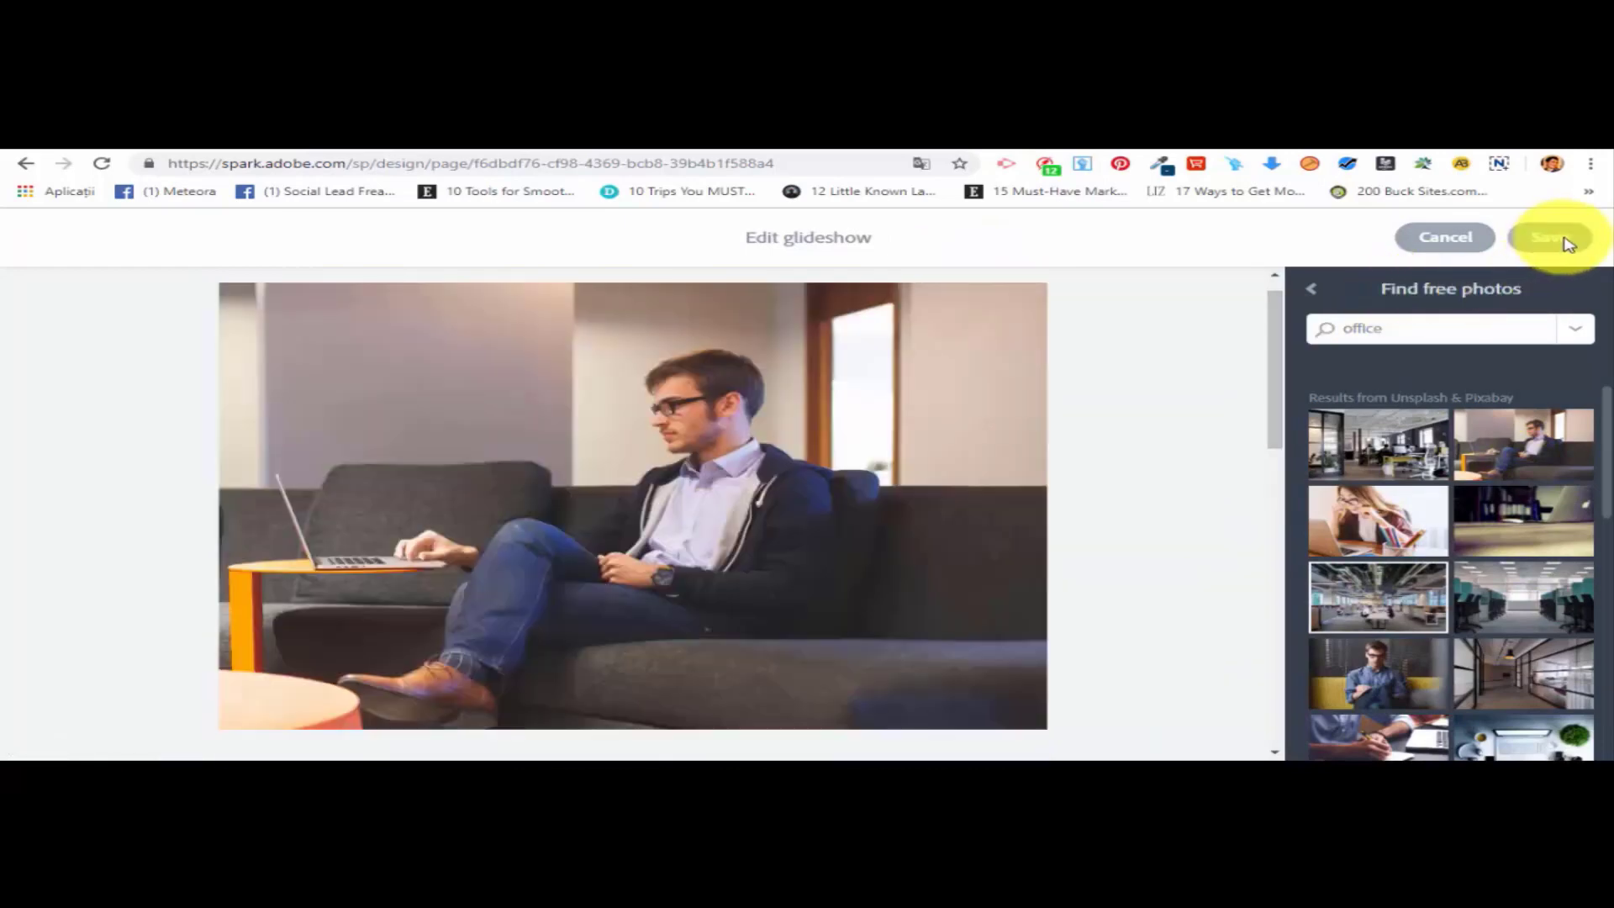
click(1546, 238)
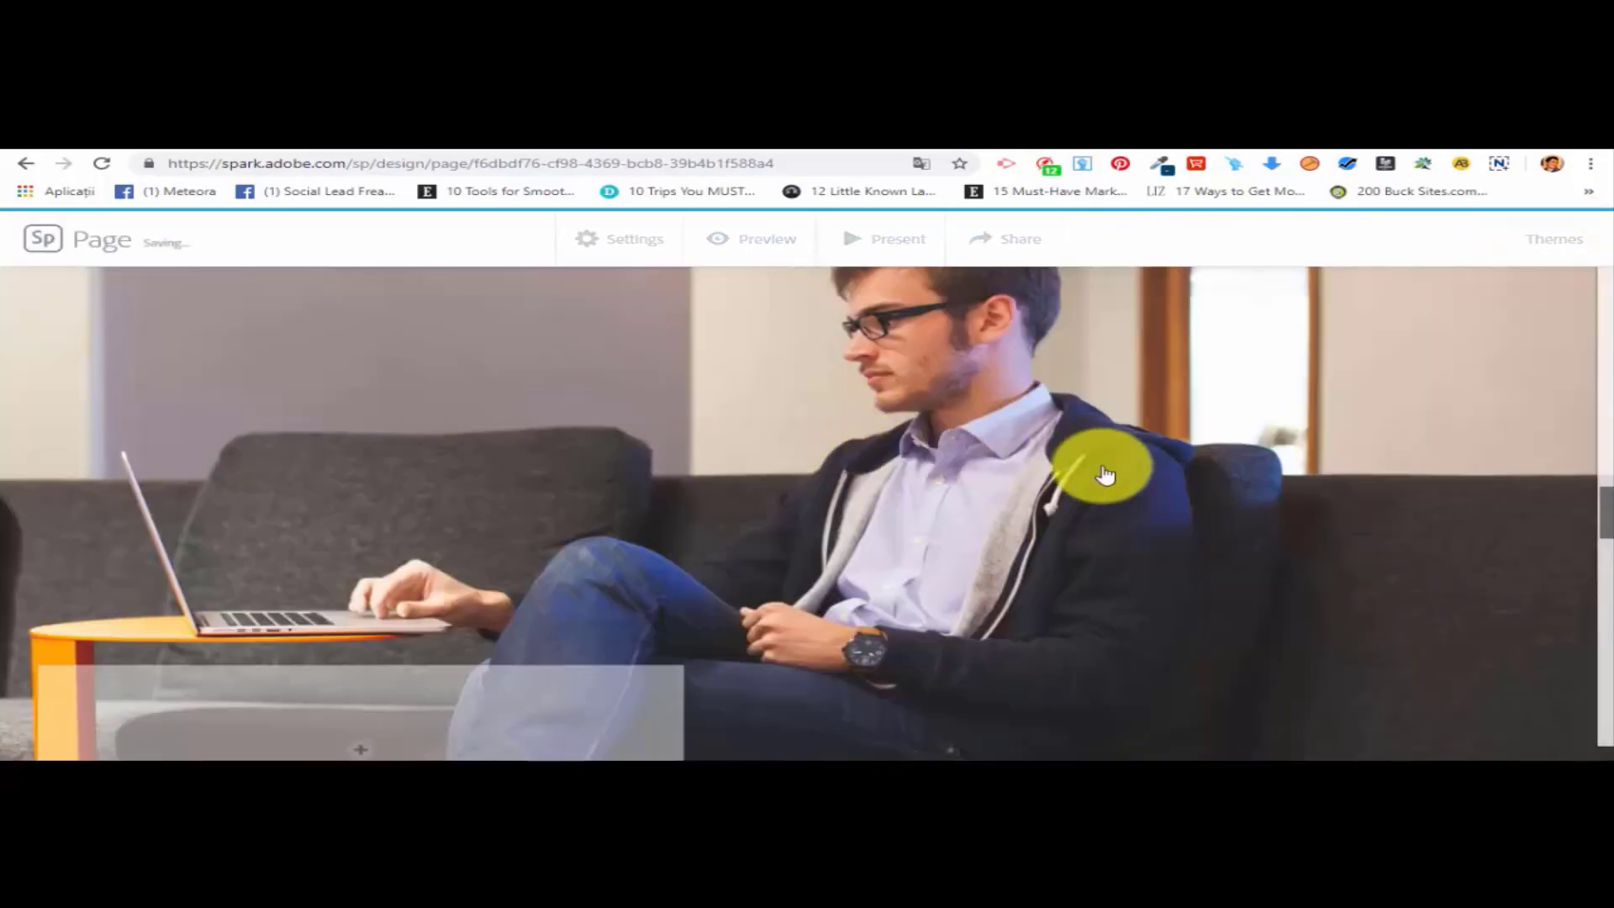
Examine how the glideshow's background photos change along the page below the photo grid.
scroll(1110, 471, up, 2)
scroll(1109, 471, up, 6)
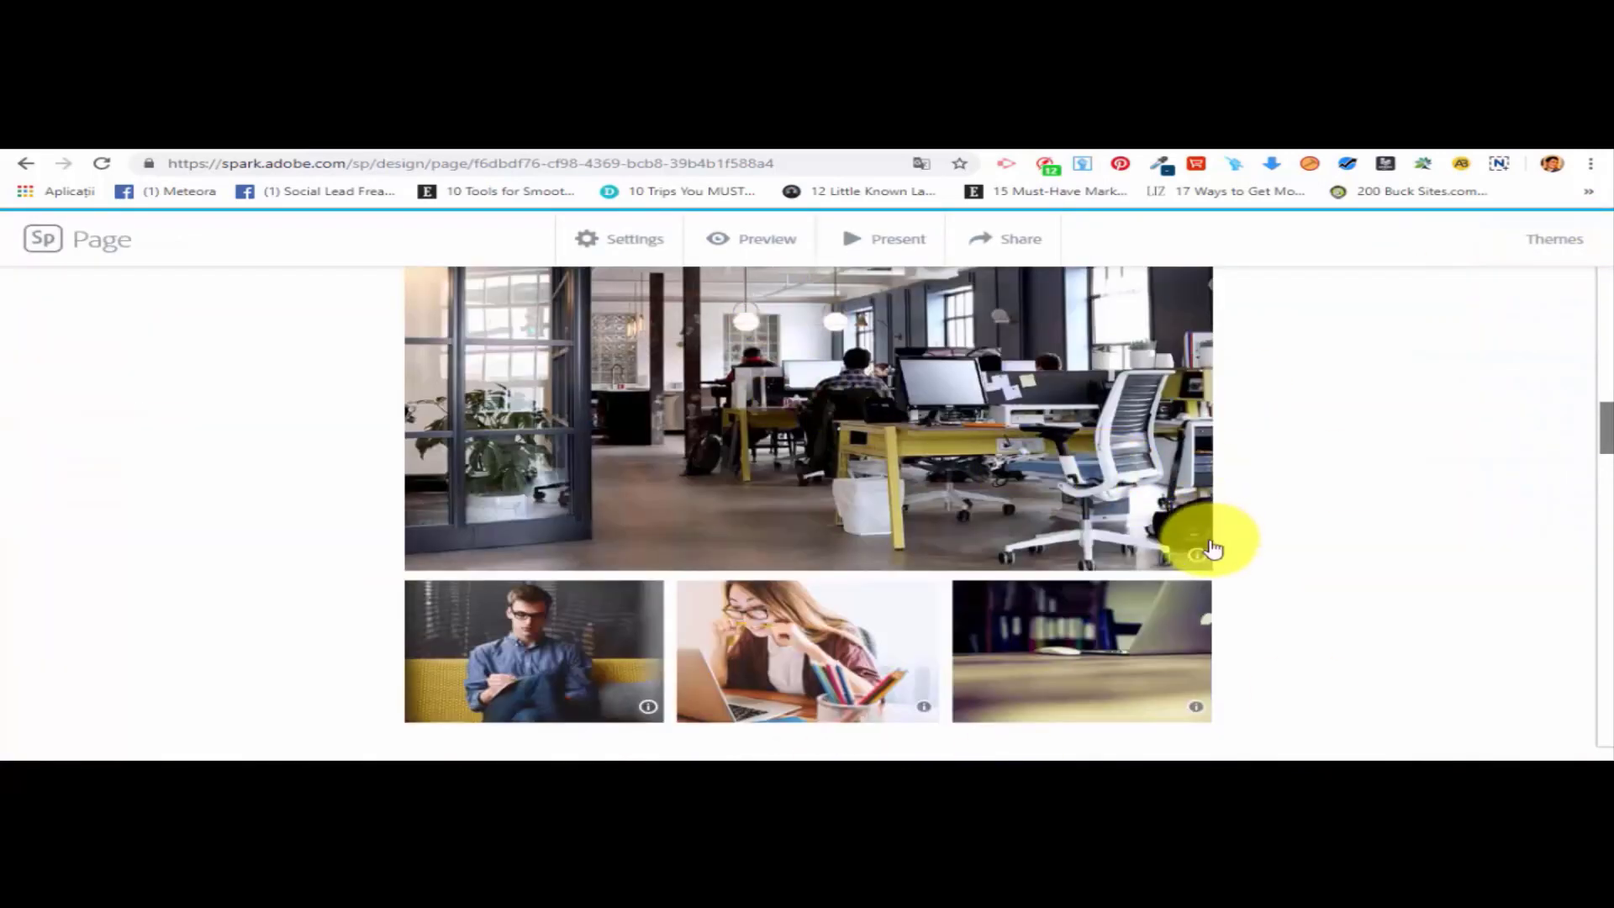
scroll(1213, 542, down, 4)
scroll(1185, 538, down, 4)
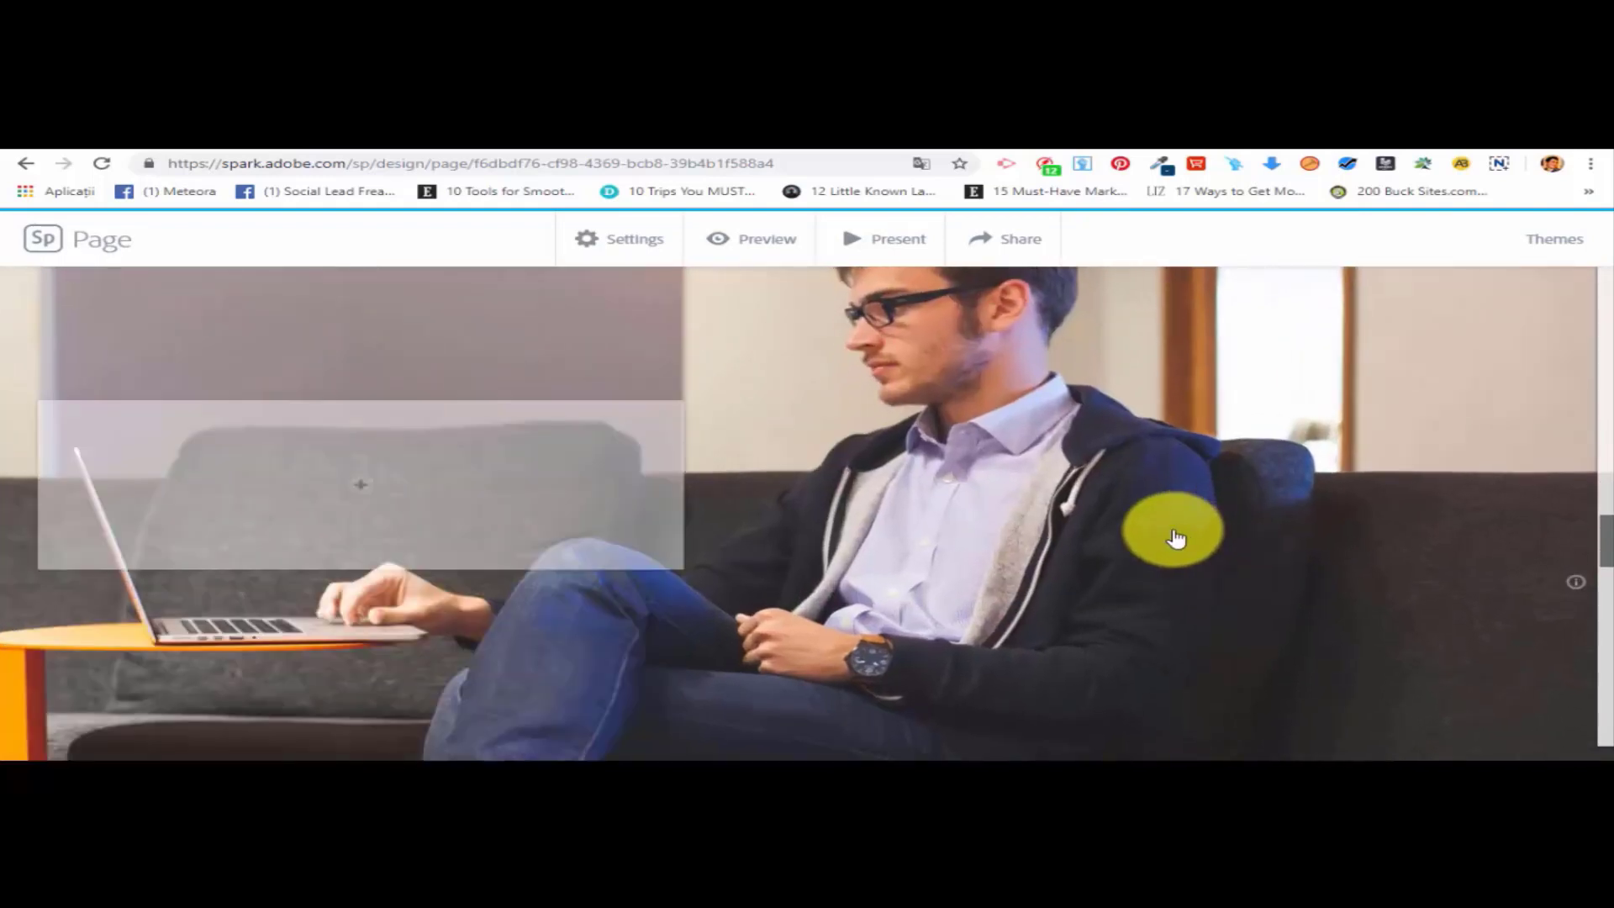
scroll(1171, 539, down, 8)
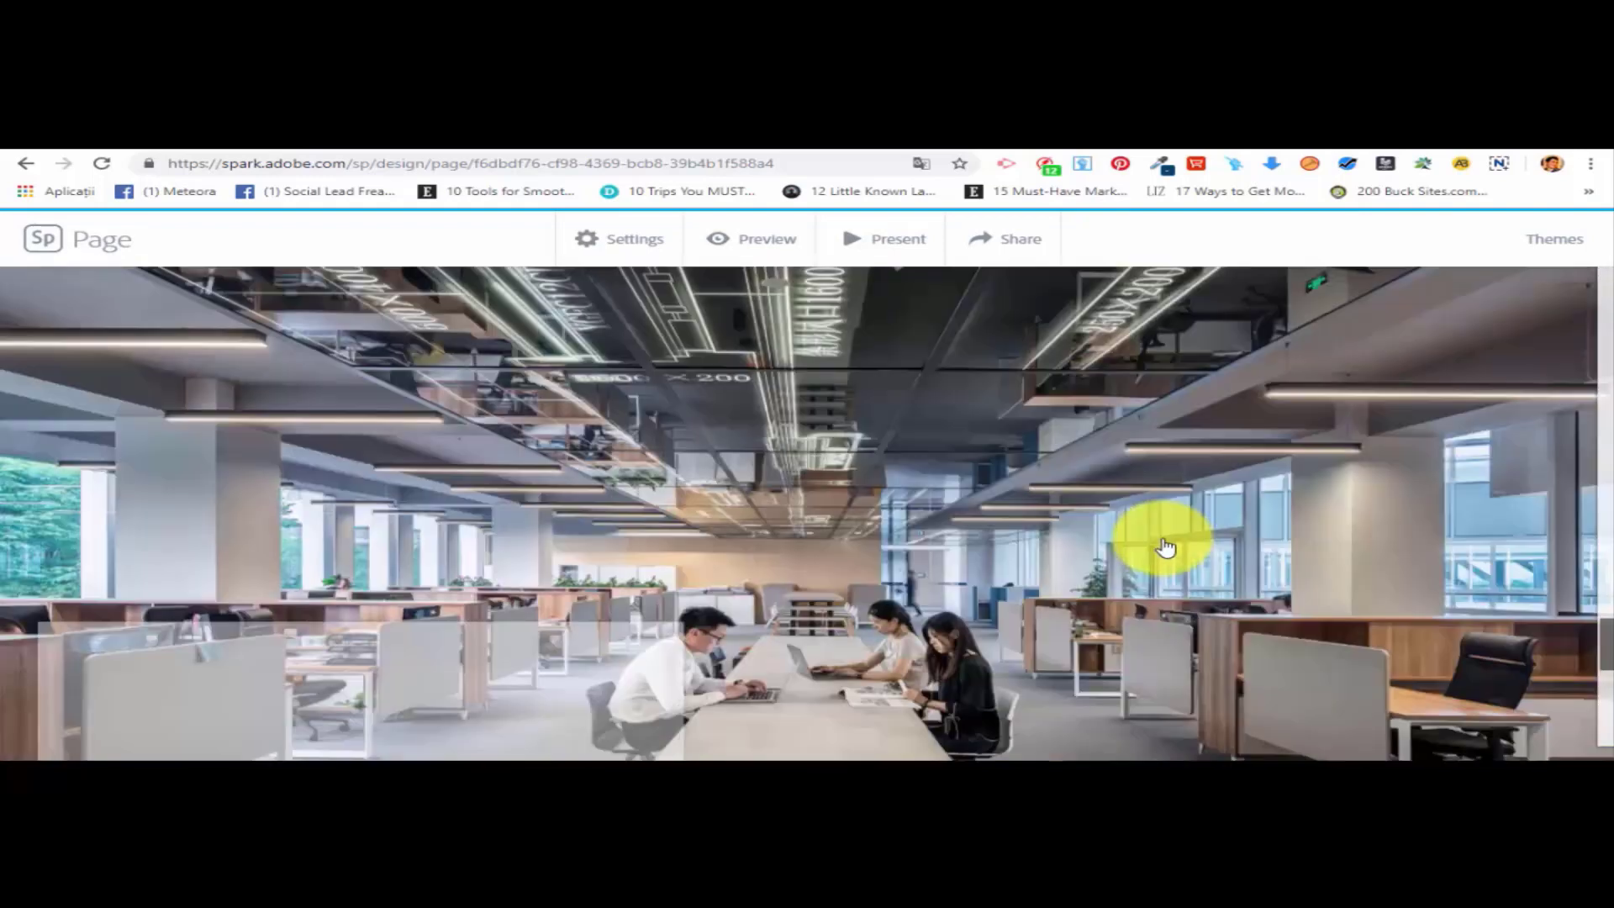
scroll(1161, 548, up, 4)
scroll(1159, 550, up, 4)
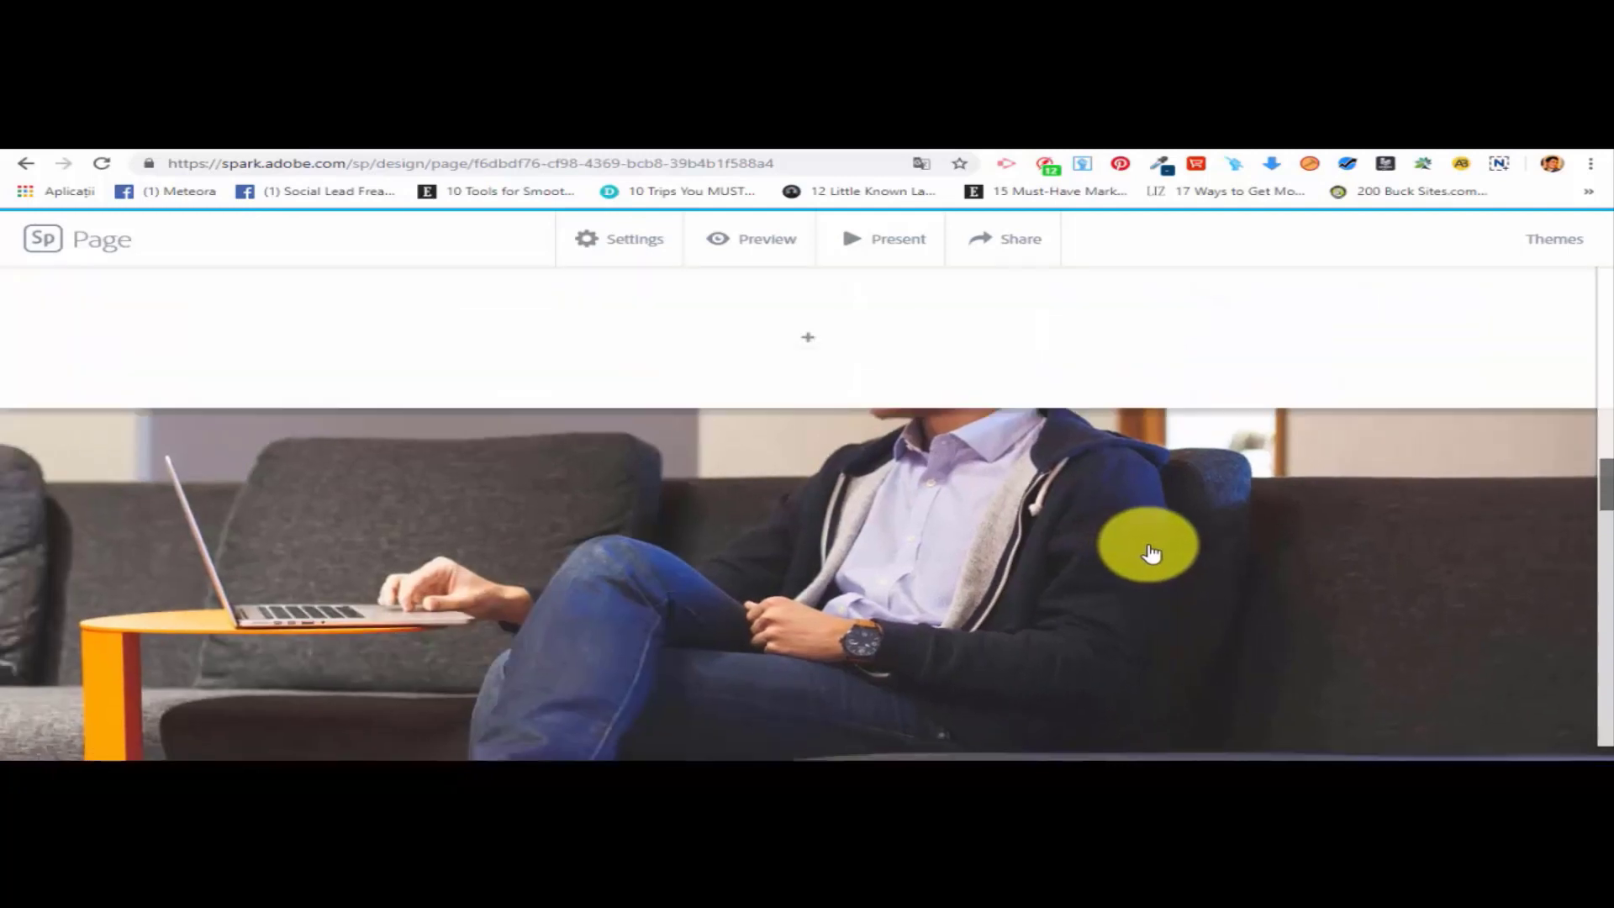
scroll(1148, 559, down, 4)
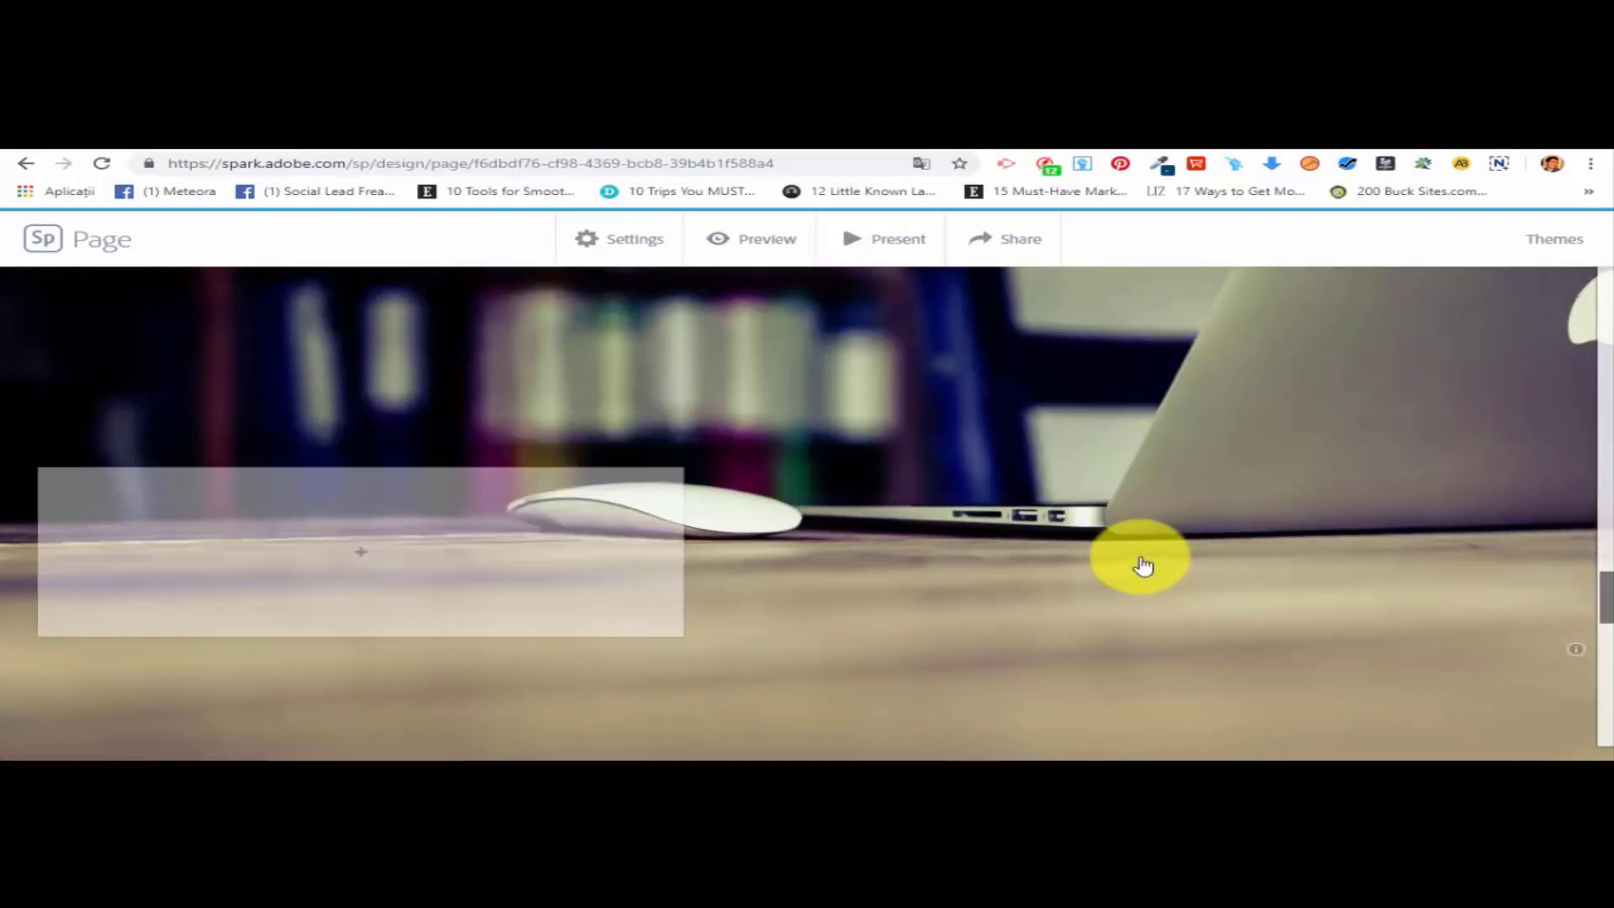
scroll(1125, 558, up, 4)
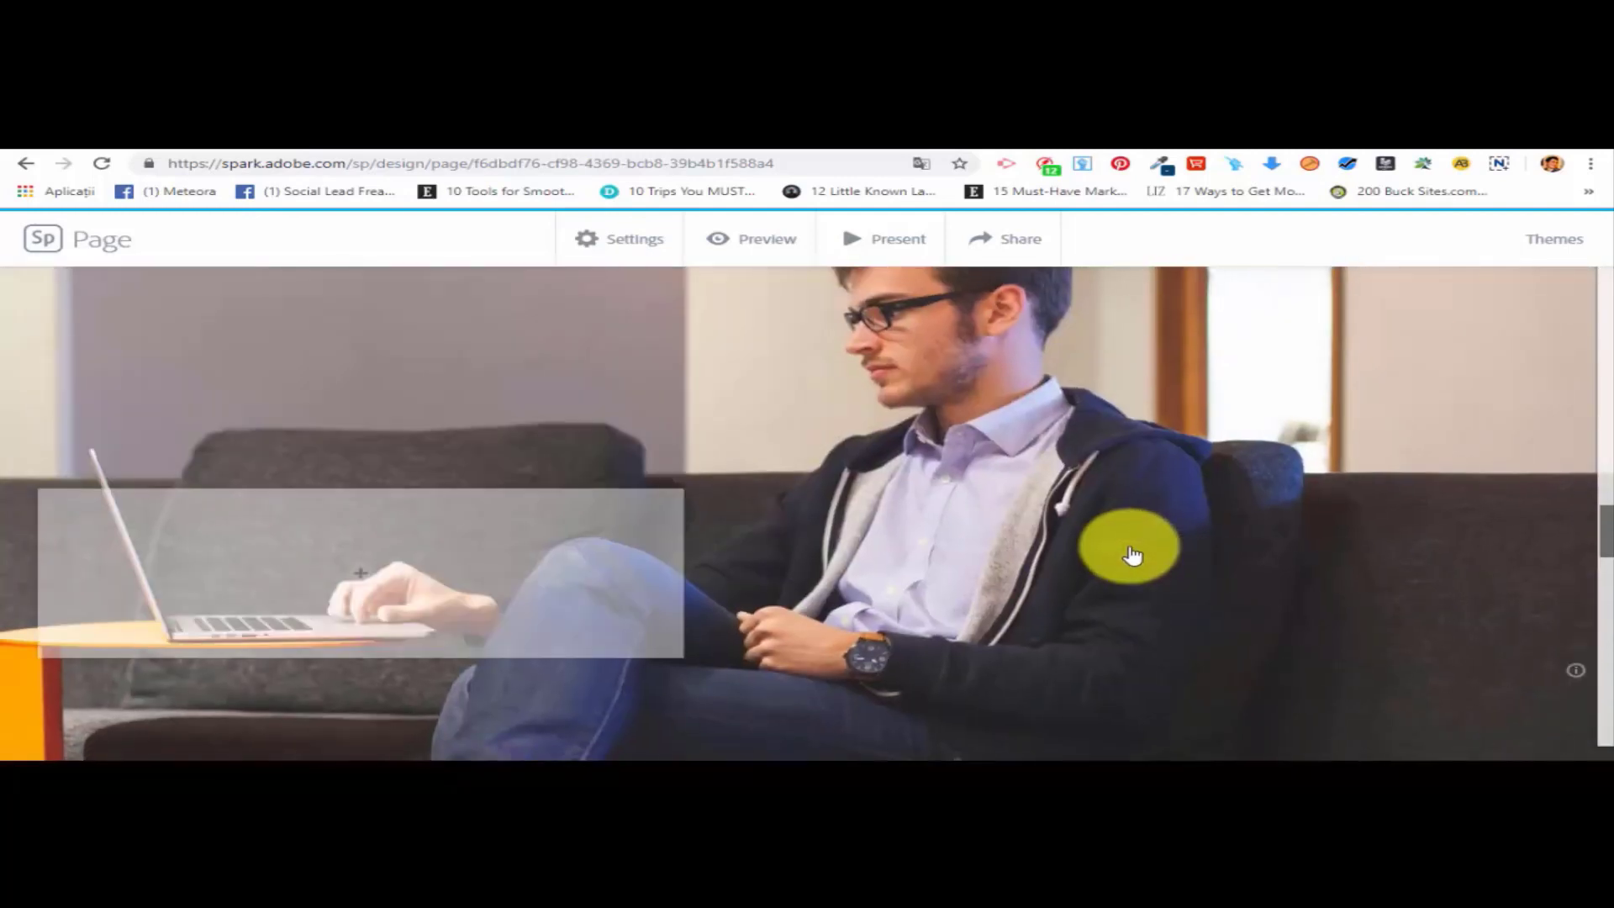
Add a centered "Buy Now" button linking to google.com on the glideshow's first photo.
click(359, 572)
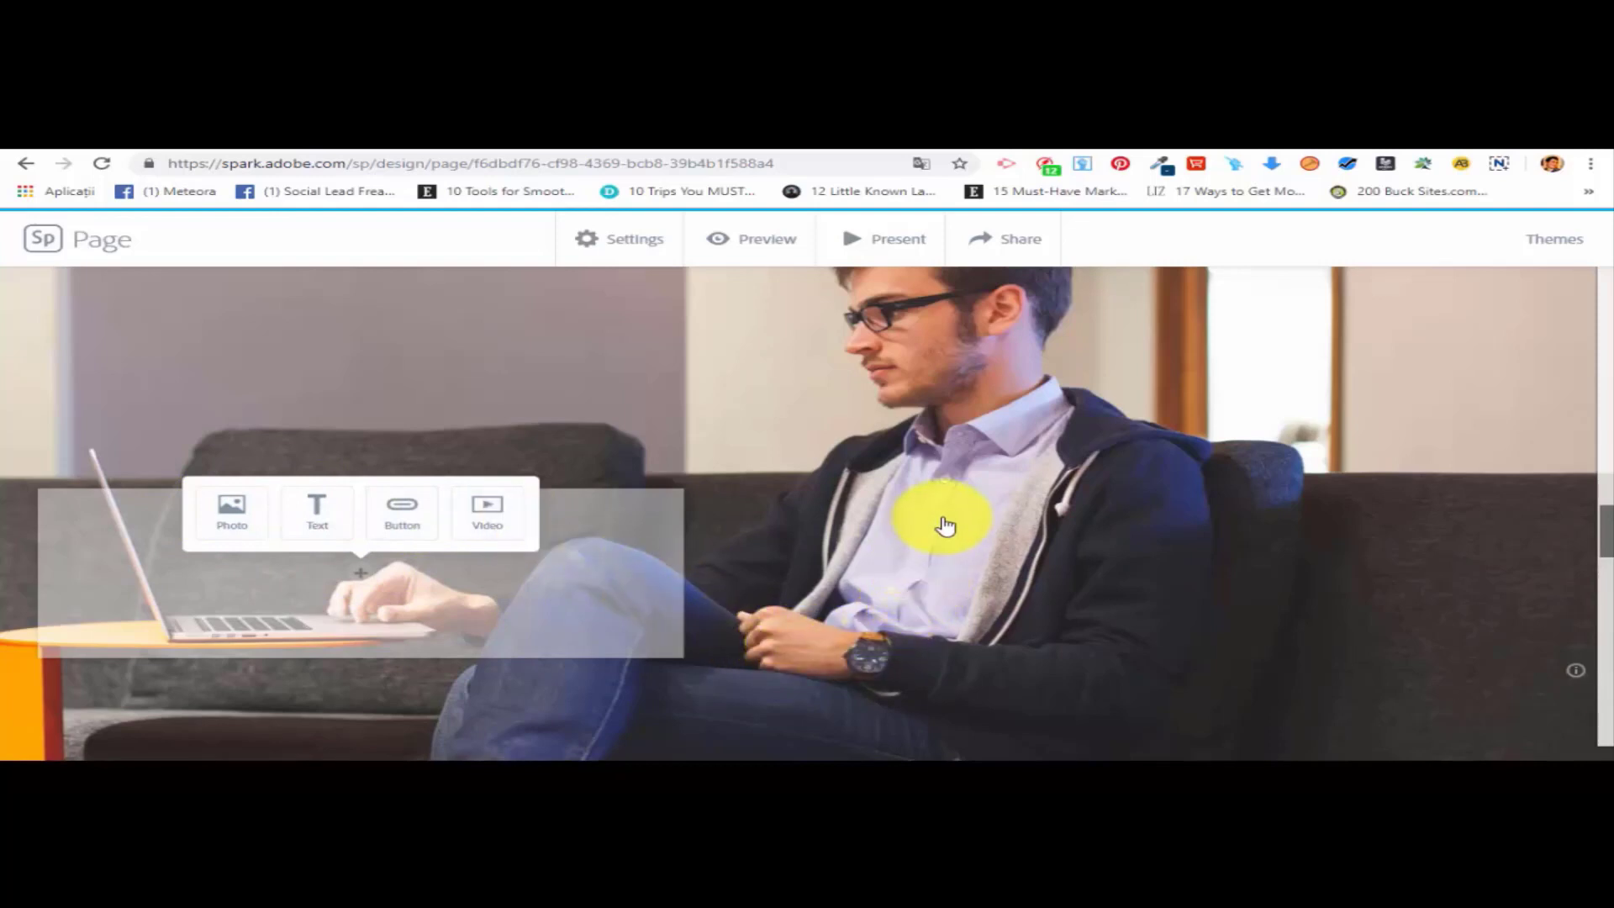
click(412, 510)
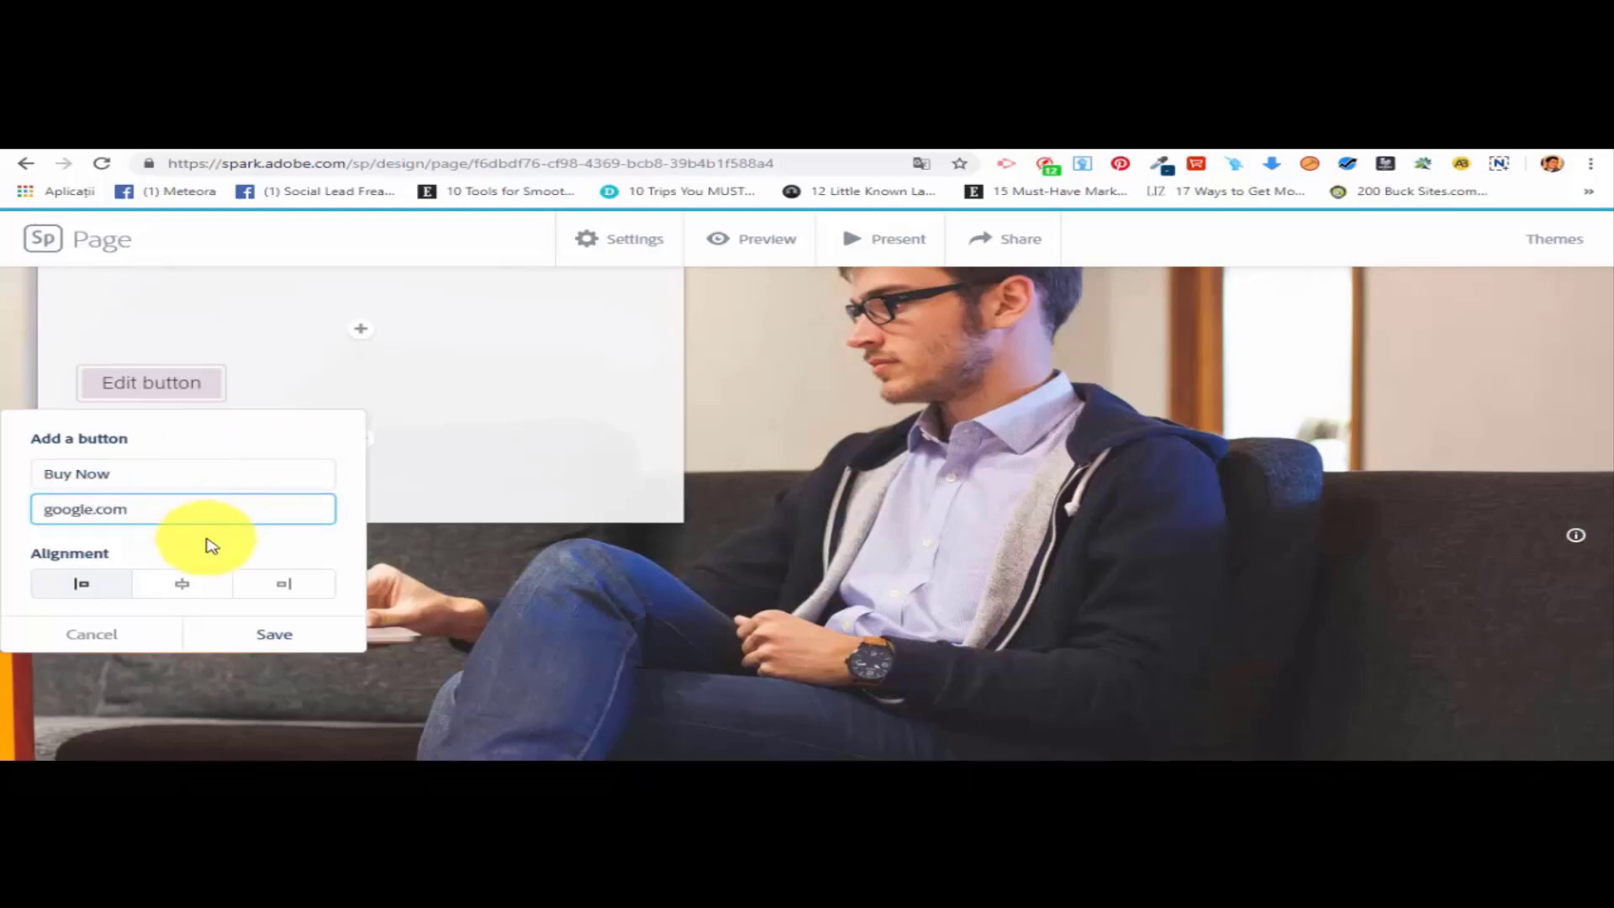
click(178, 586)
click(289, 586)
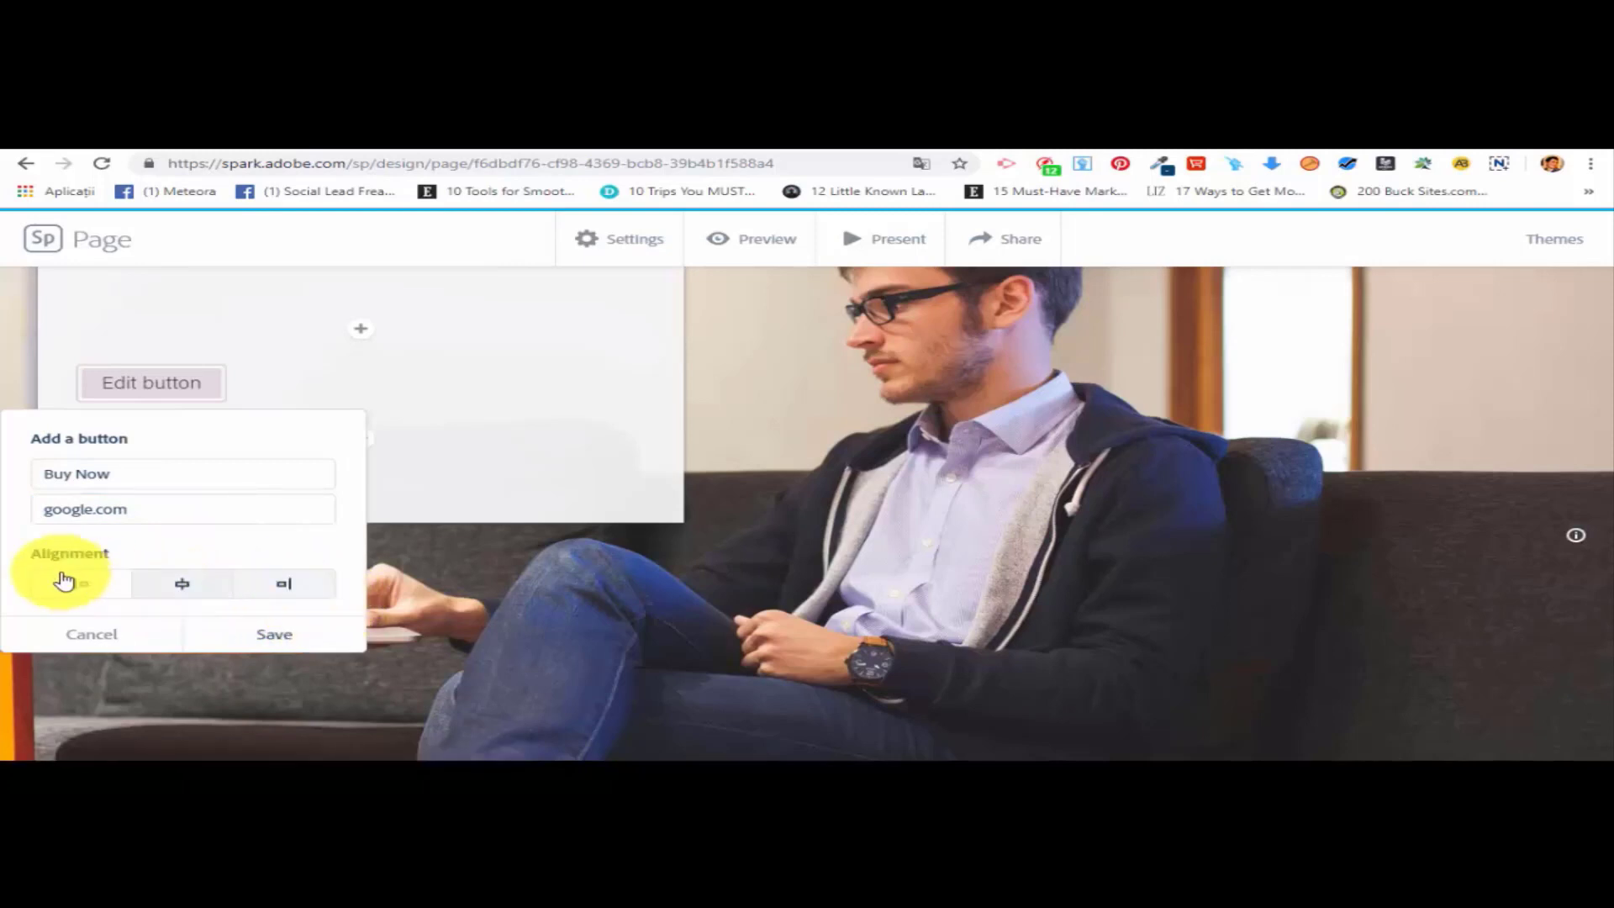
click(182, 586)
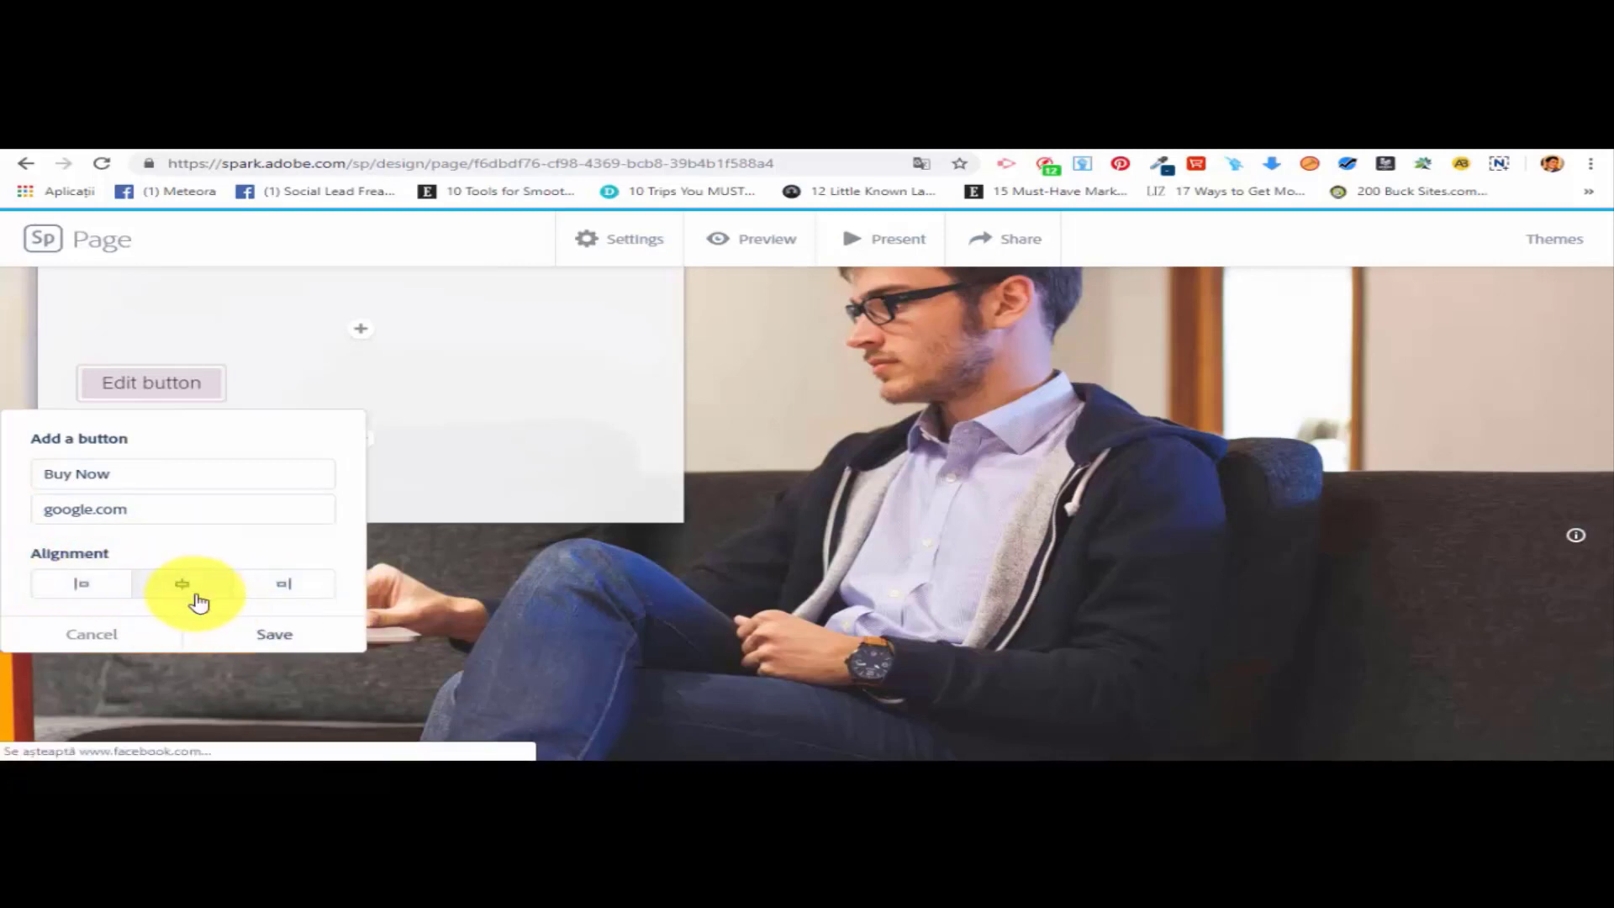
click(289, 636)
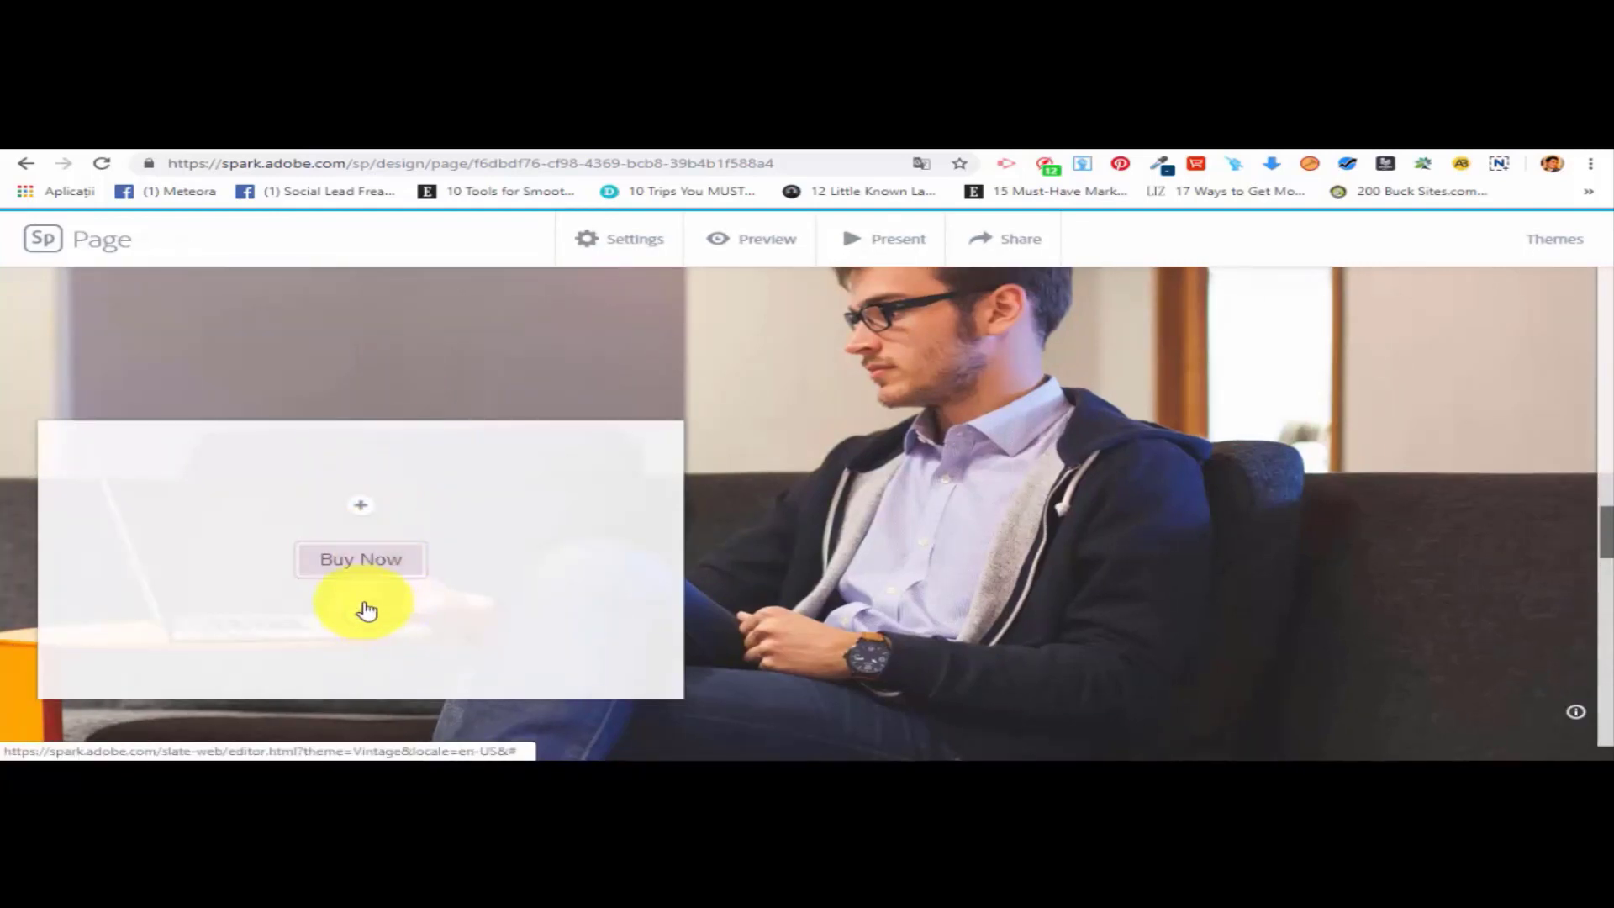
Check the Buy Now button's text, link and alignment settings, save them as they are, and view the following glideshow photos.
click(363, 616)
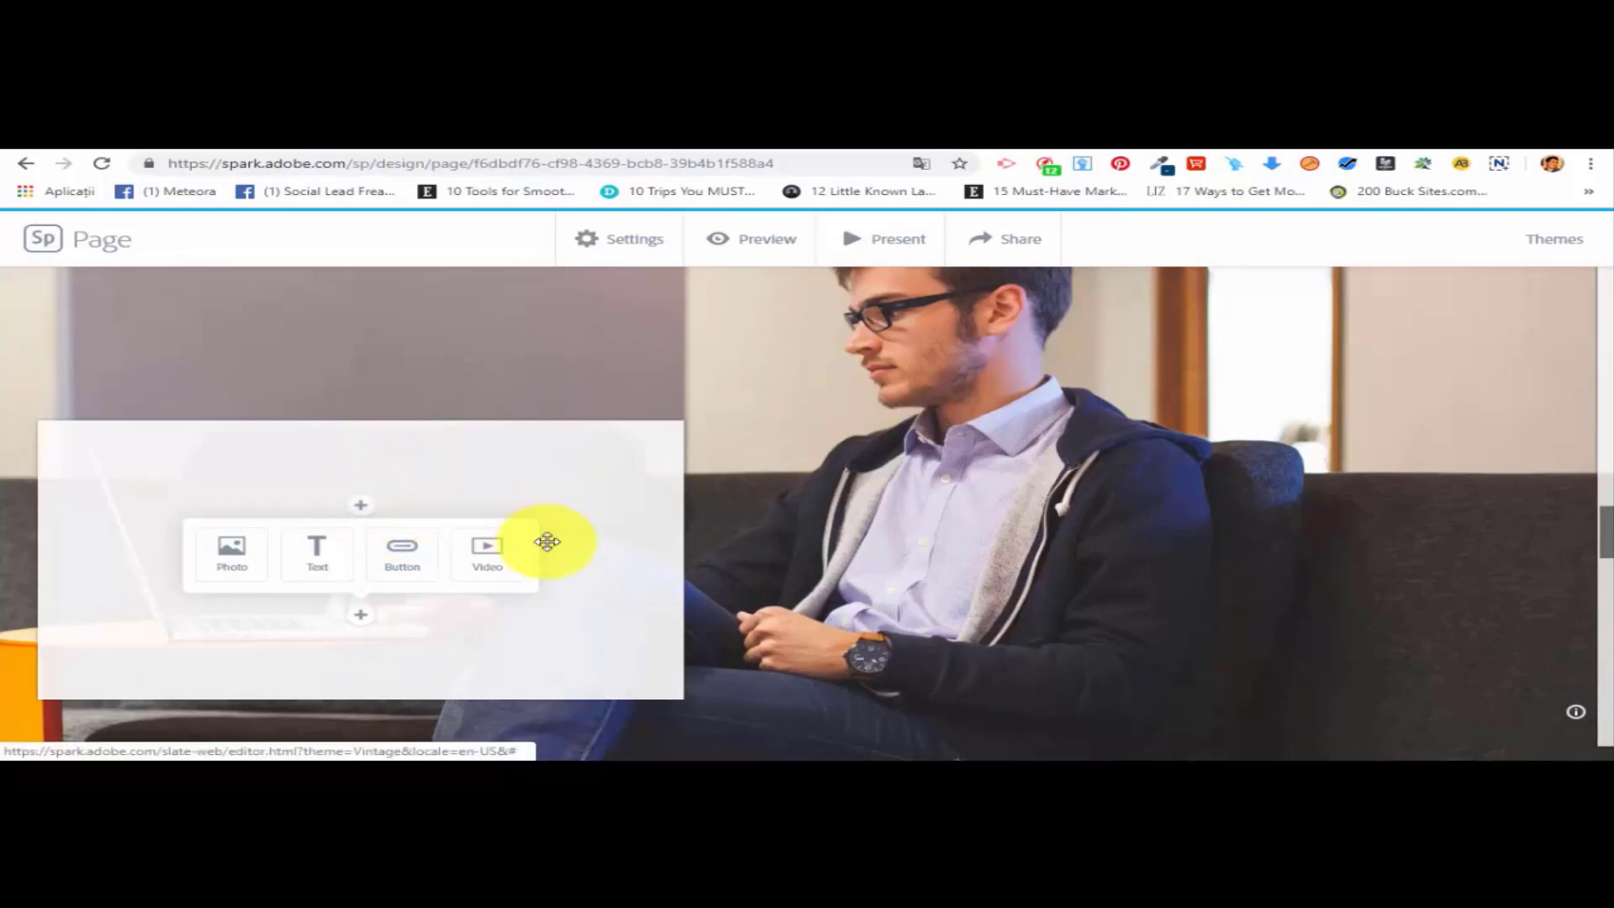
click(402, 550)
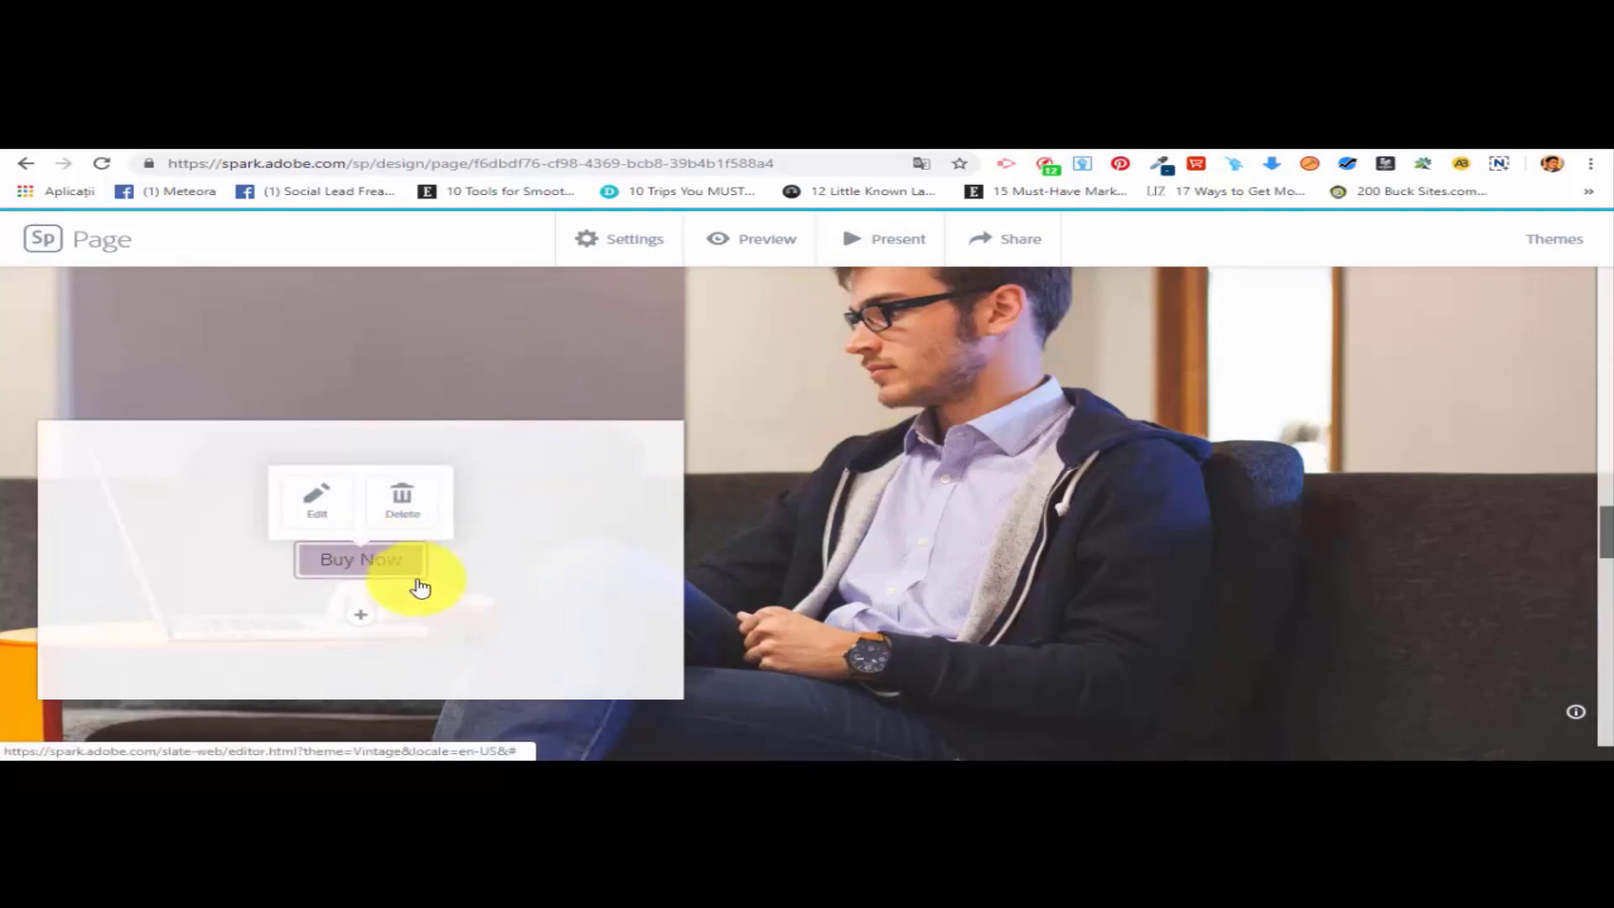
click(320, 501)
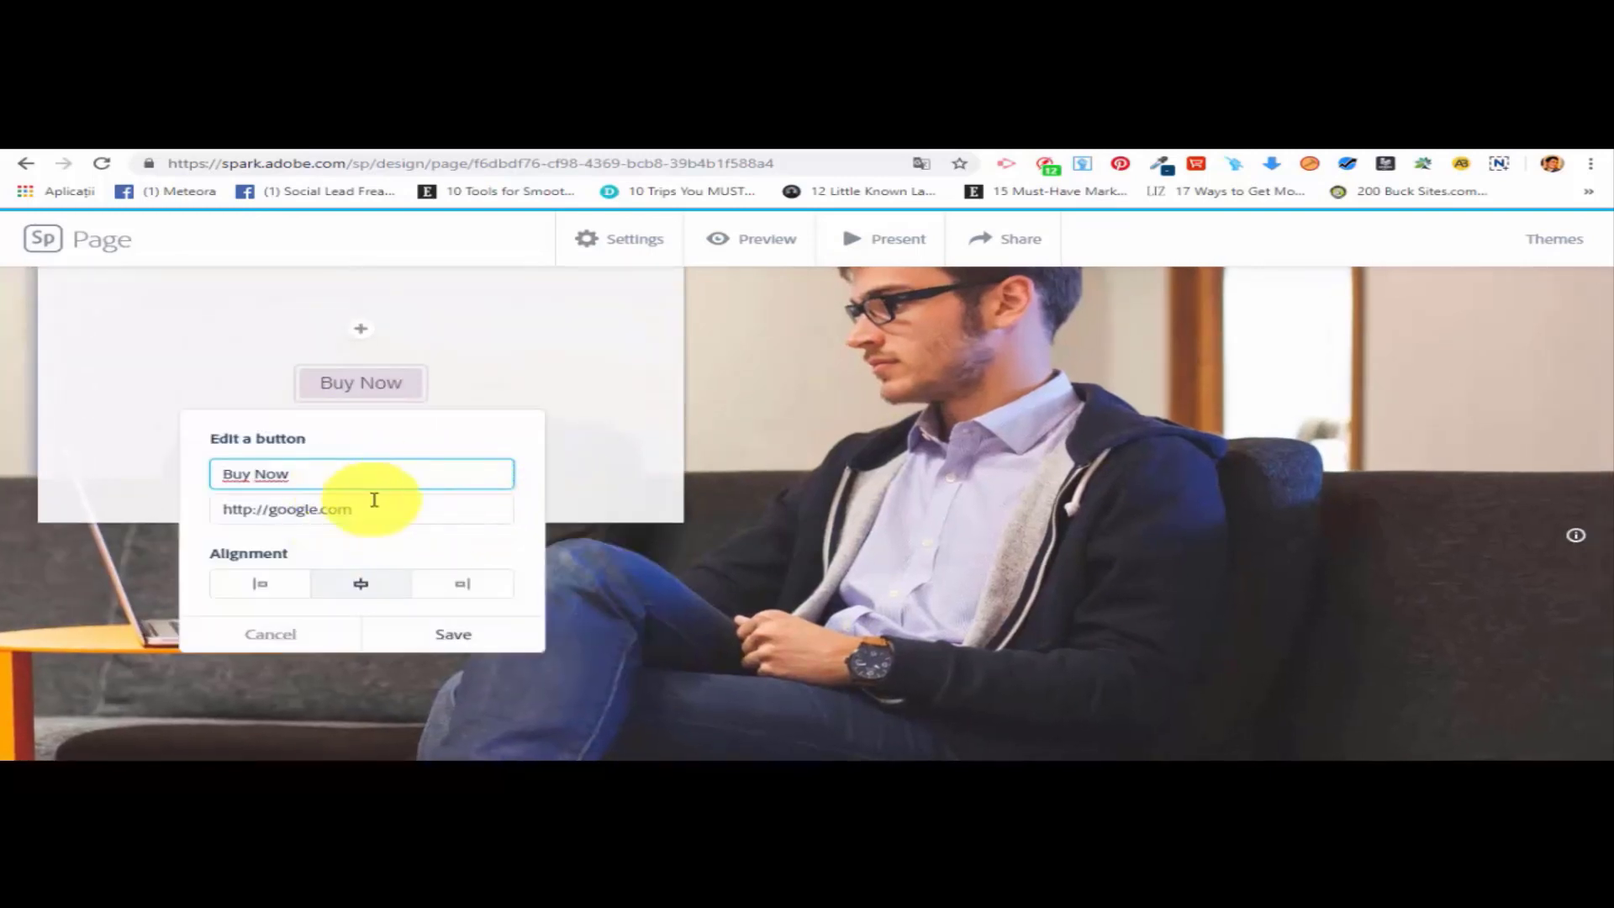
click(461, 637)
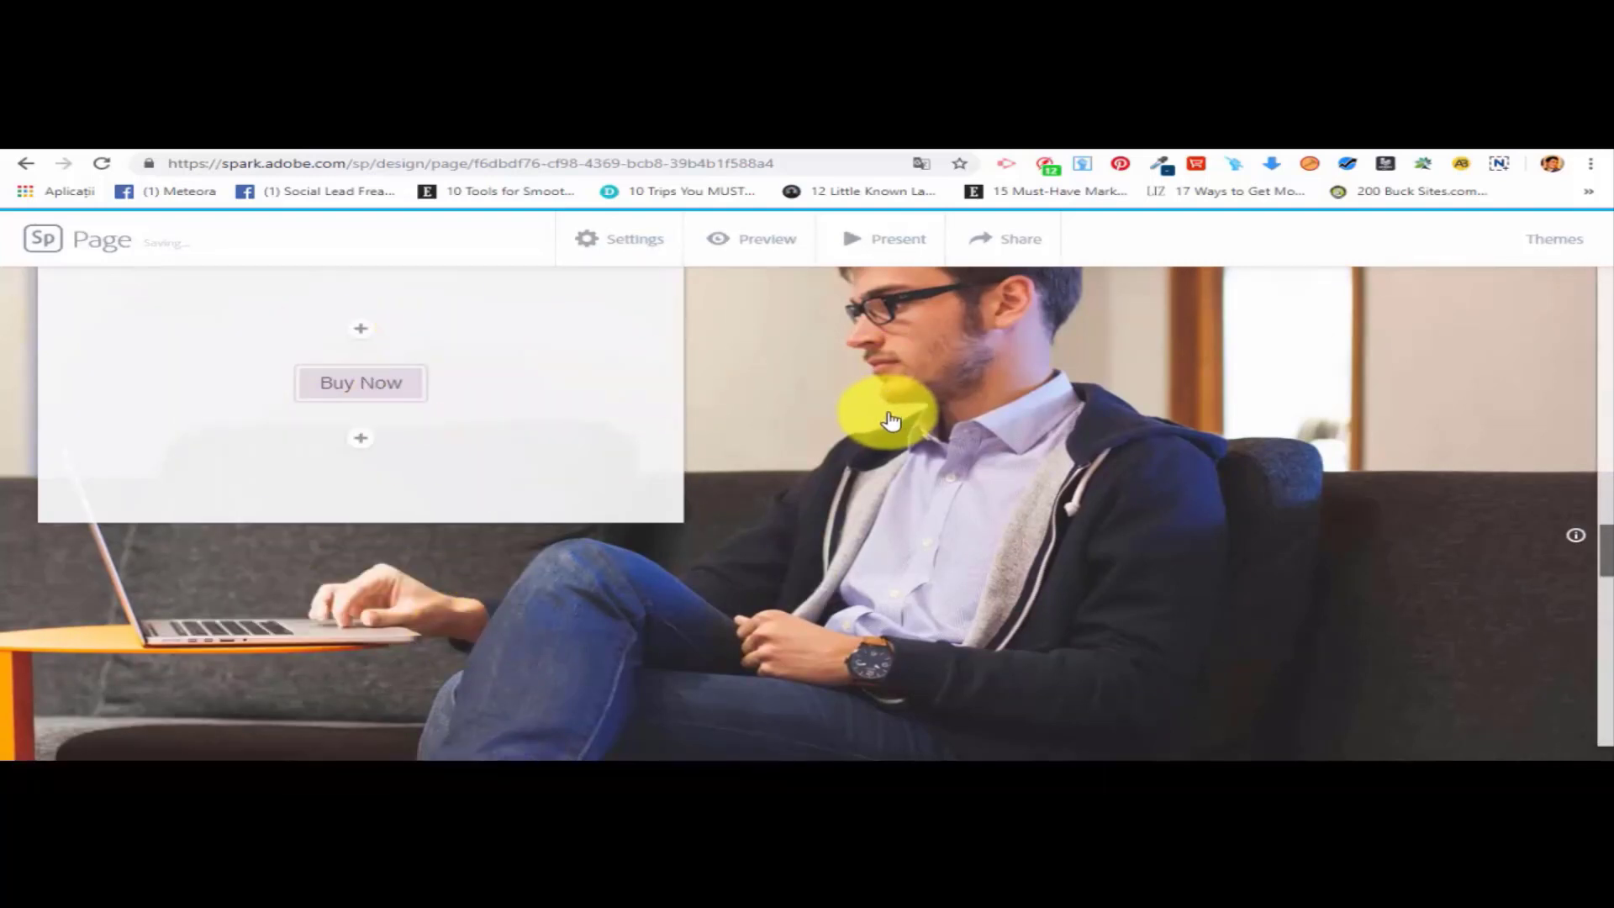
scroll(841, 424, down, 10)
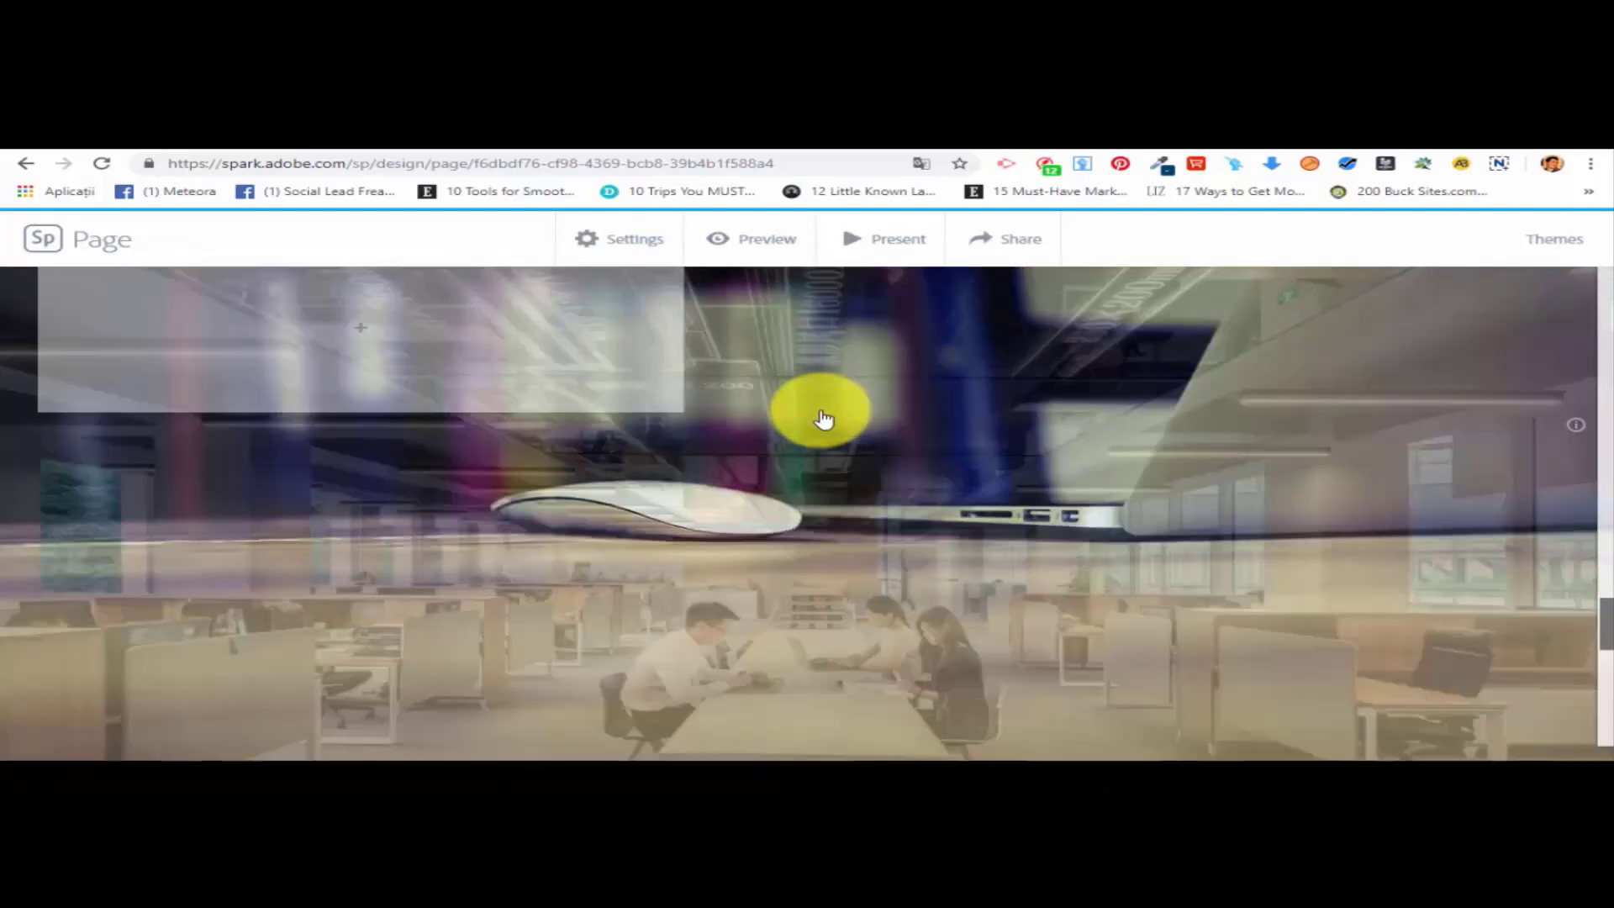
Insert a split layout below the glideshow and fill its image half with the overhead laptop, camera and plant photo.
scroll(822, 420, down, 3)
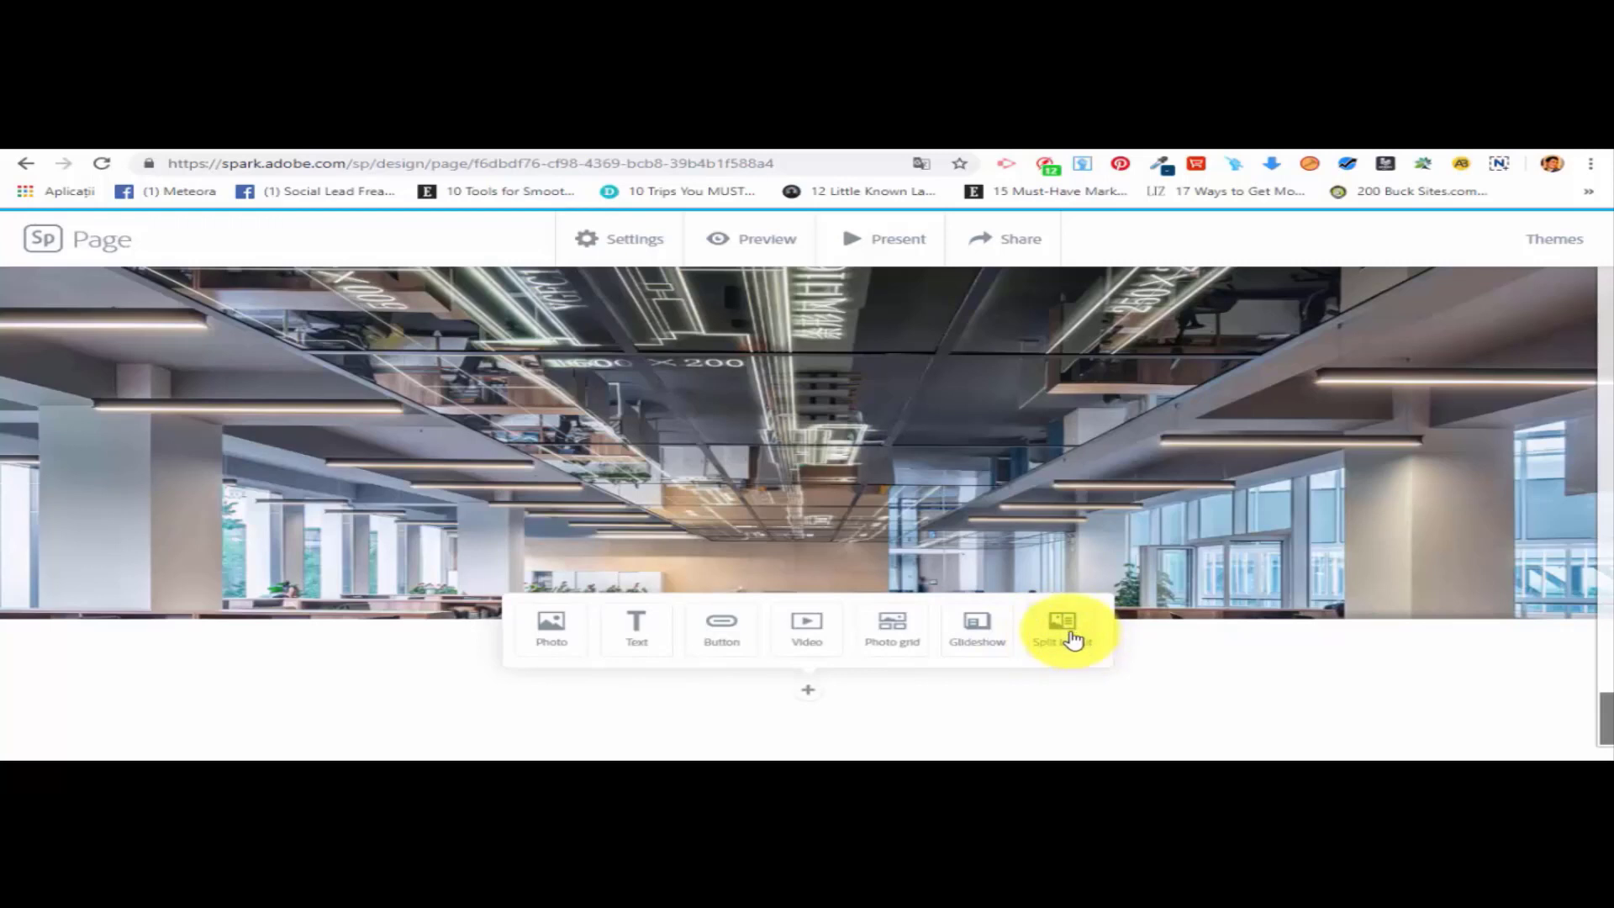
click(1064, 626)
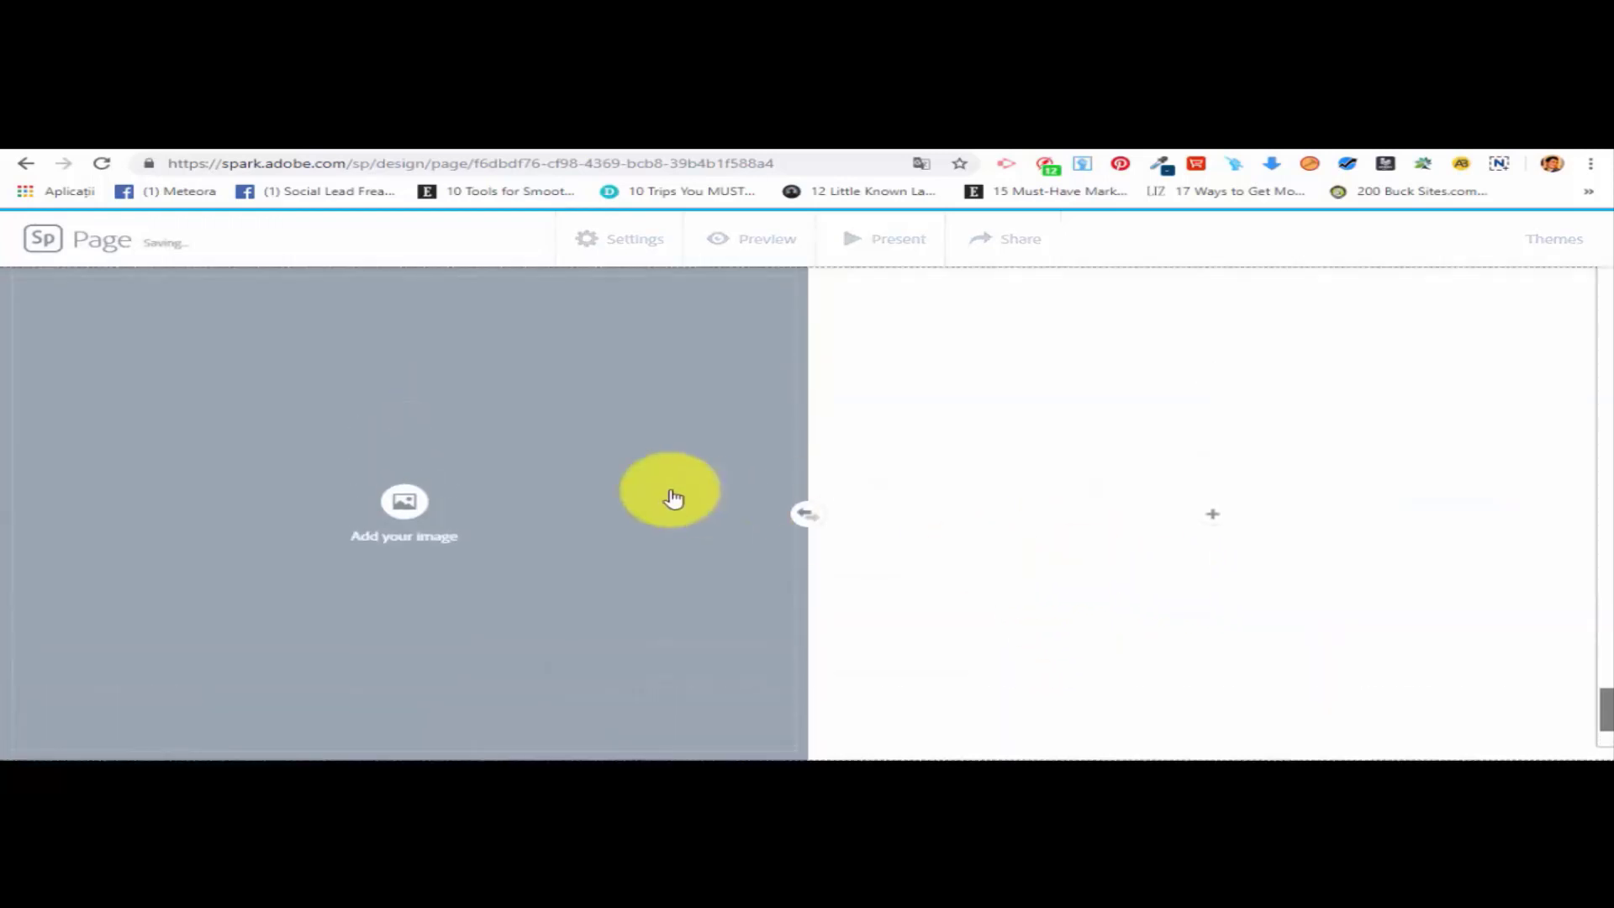
click(389, 497)
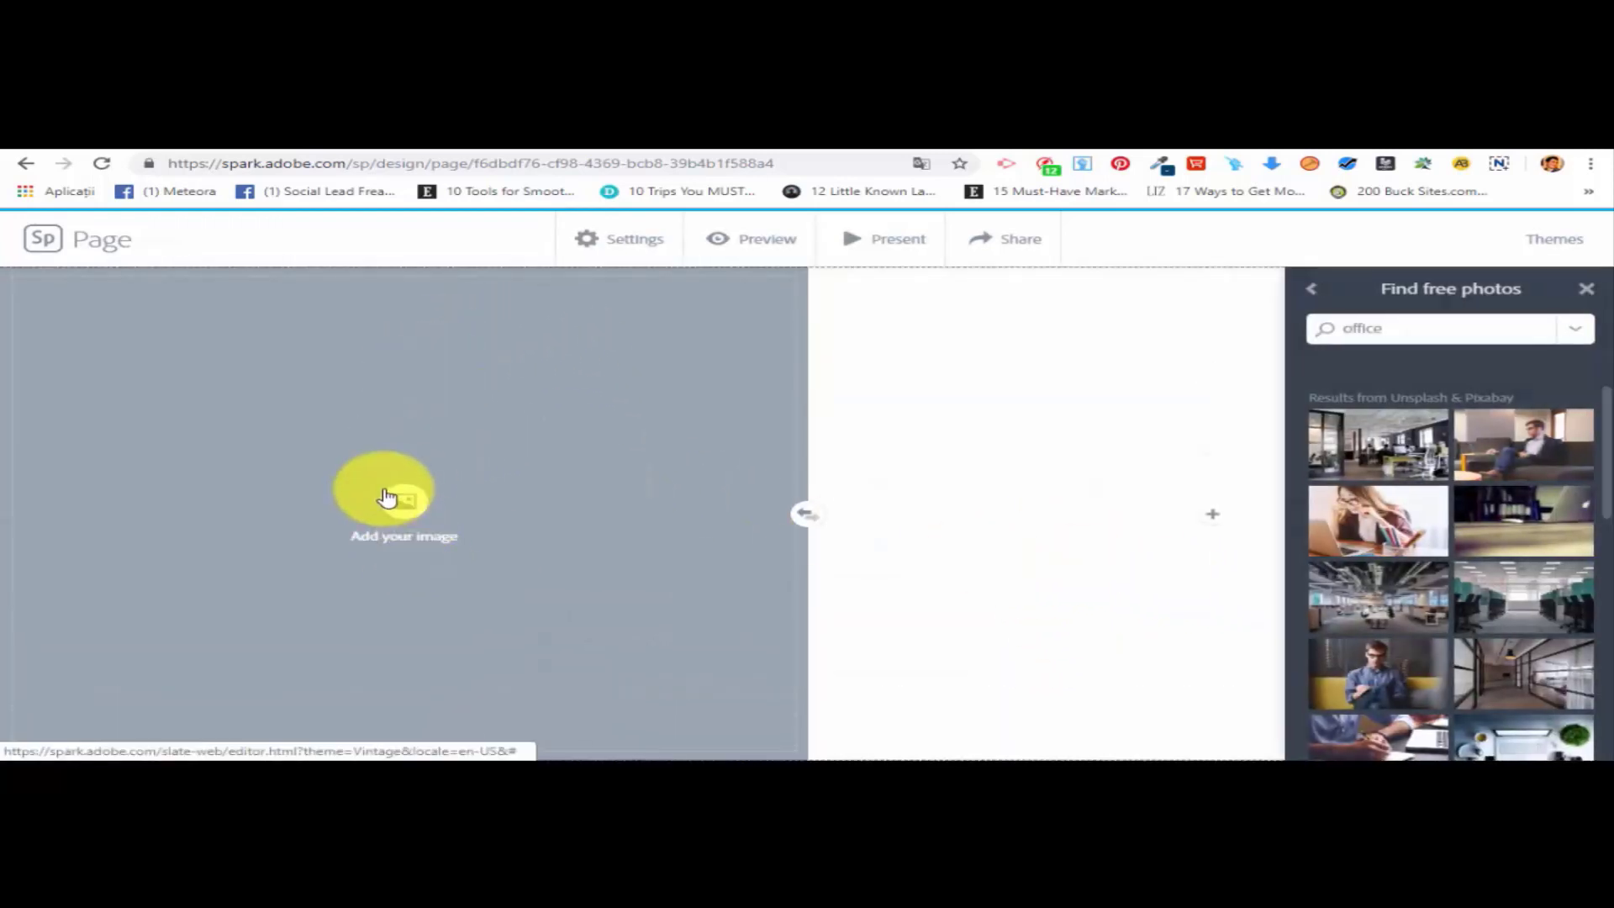
scroll(1513, 655, down, 1)
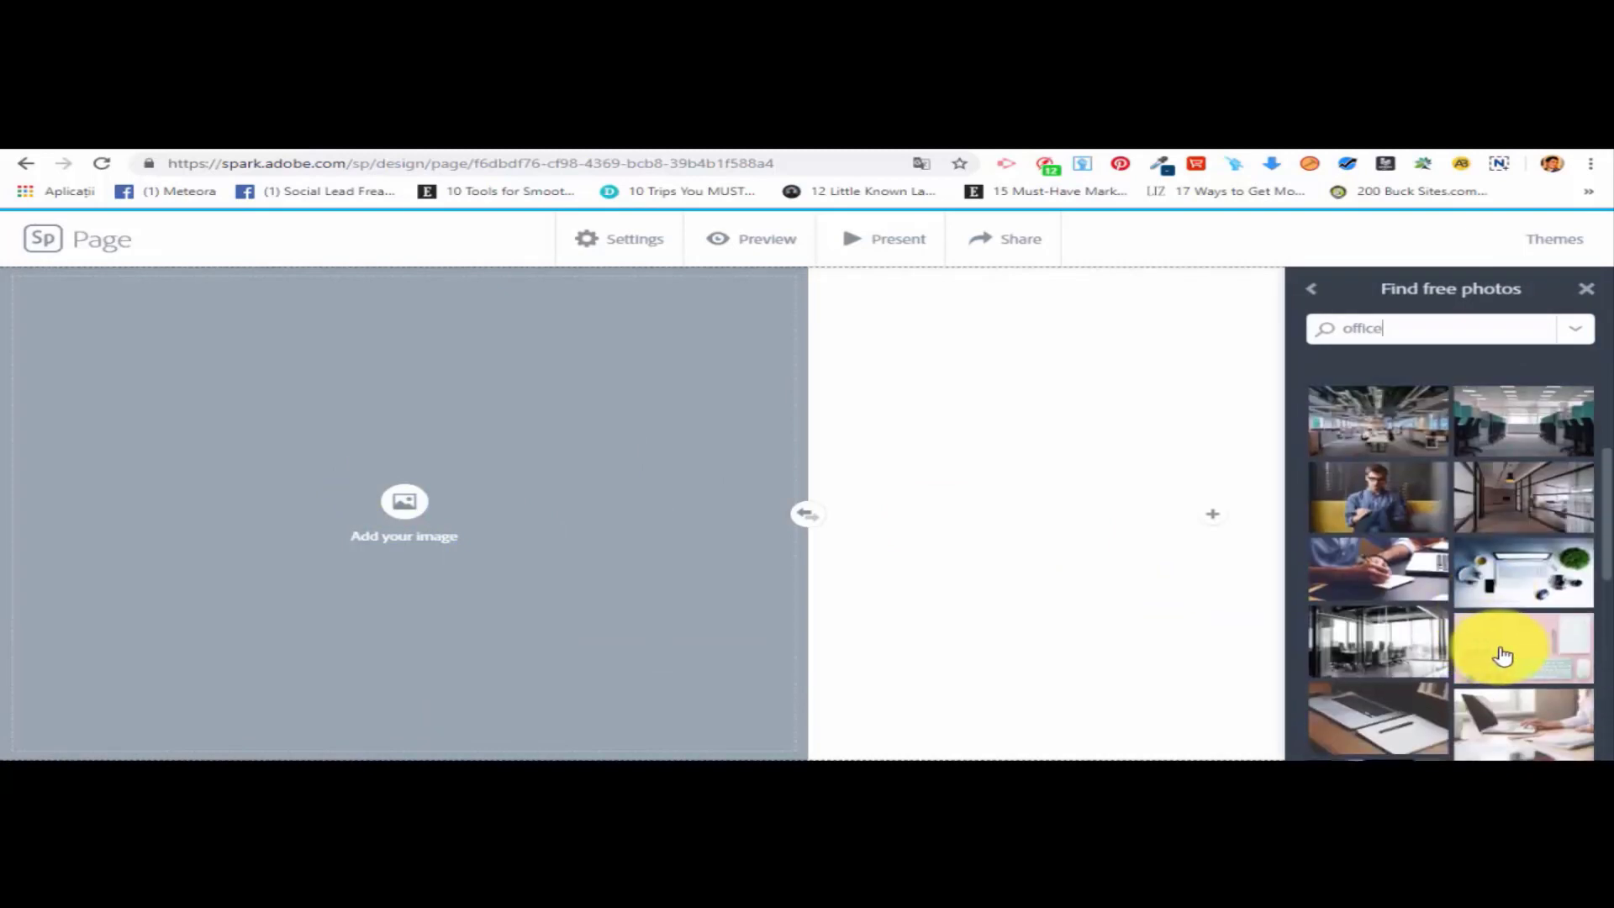
click(1534, 561)
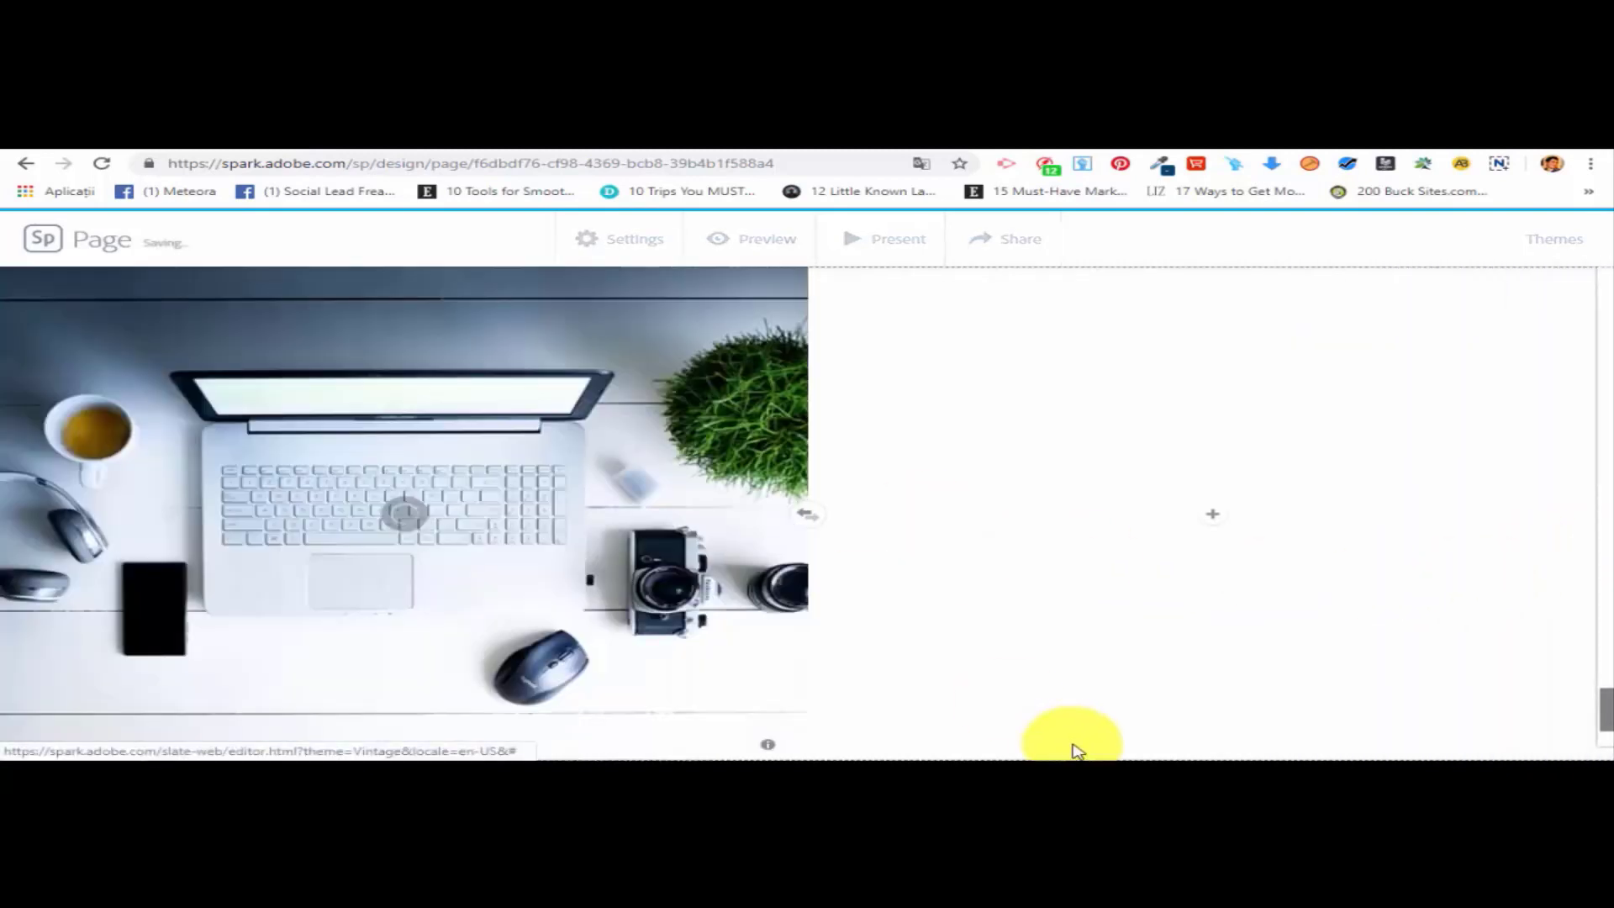
Add a text block reading "testing 1" in the empty half of the split layout.
click(1216, 515)
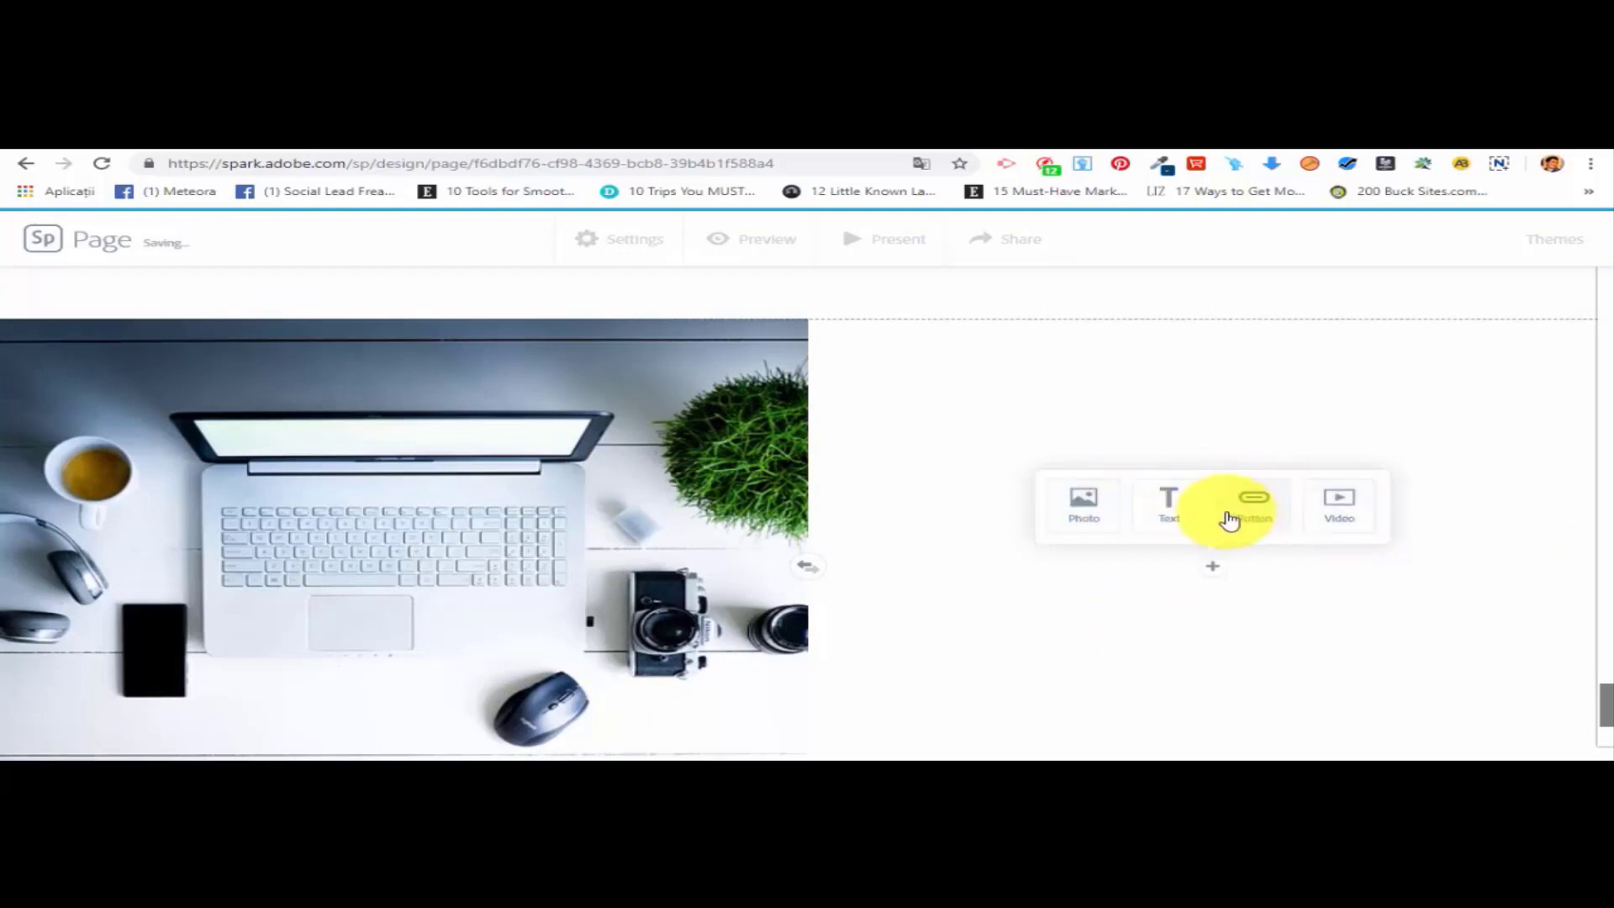
click(1190, 512)
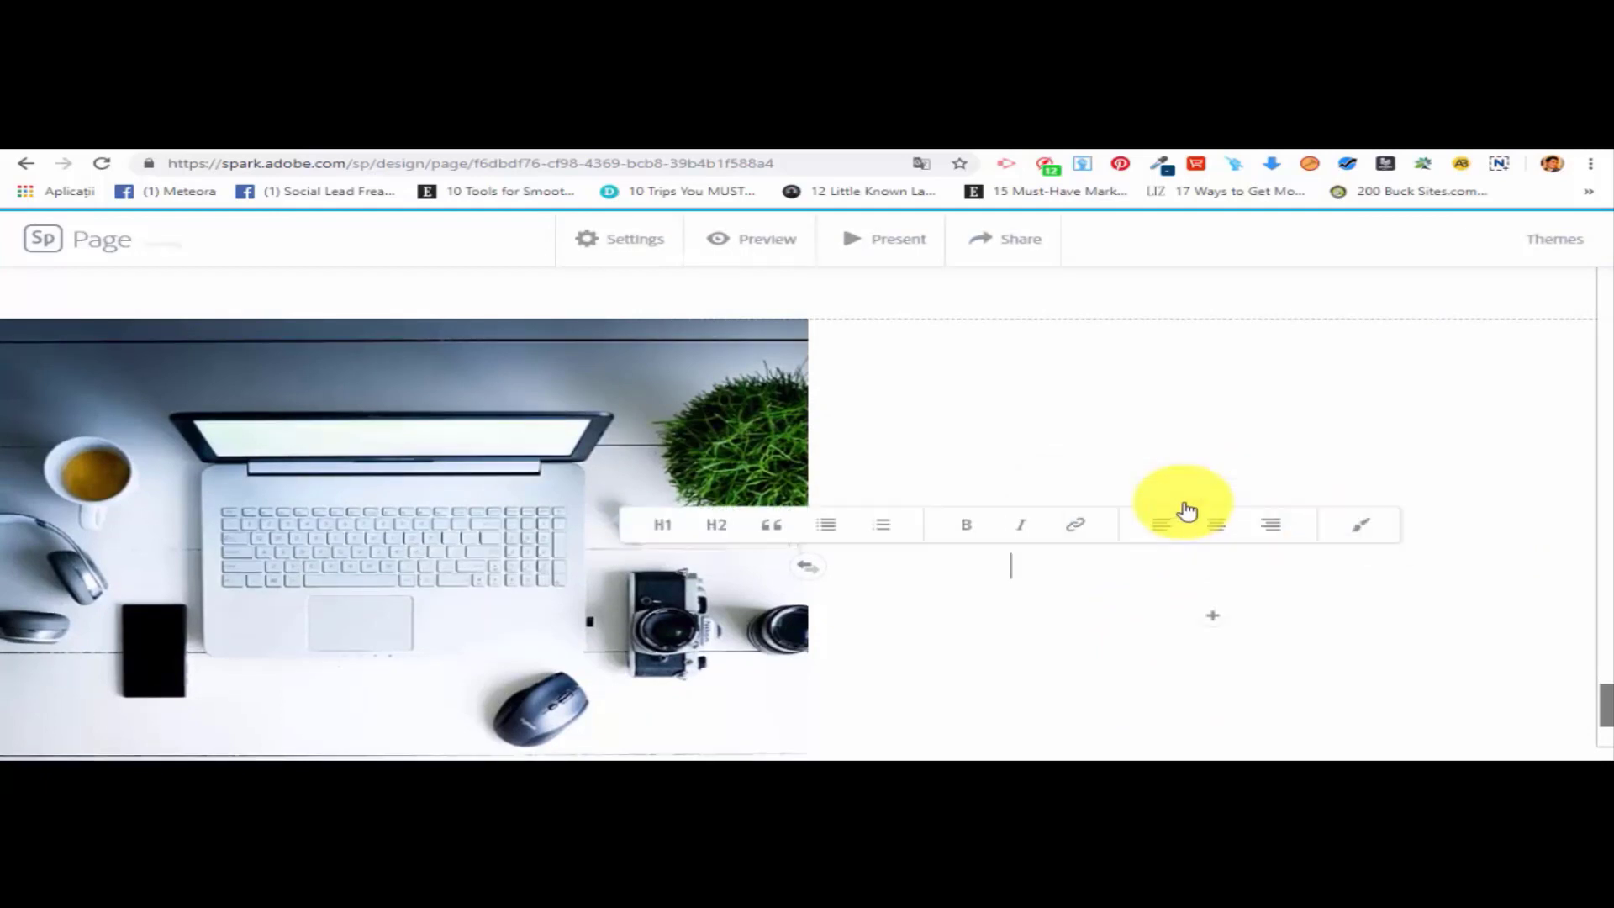
text(df)
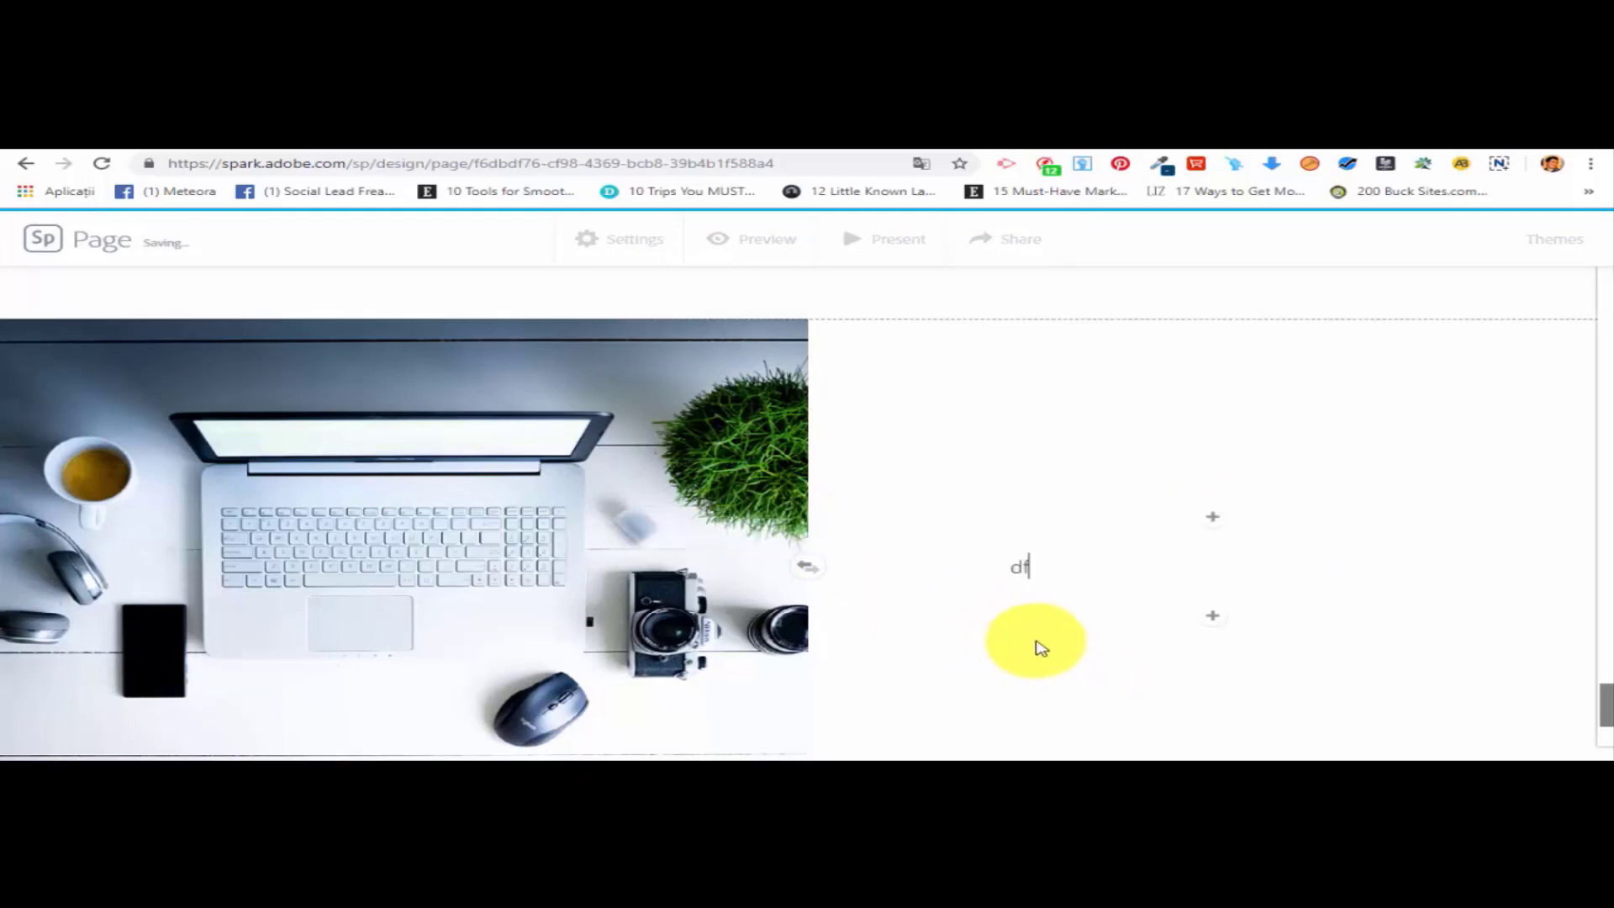
drag(1040, 561, 997, 554)
key(BackSpace)
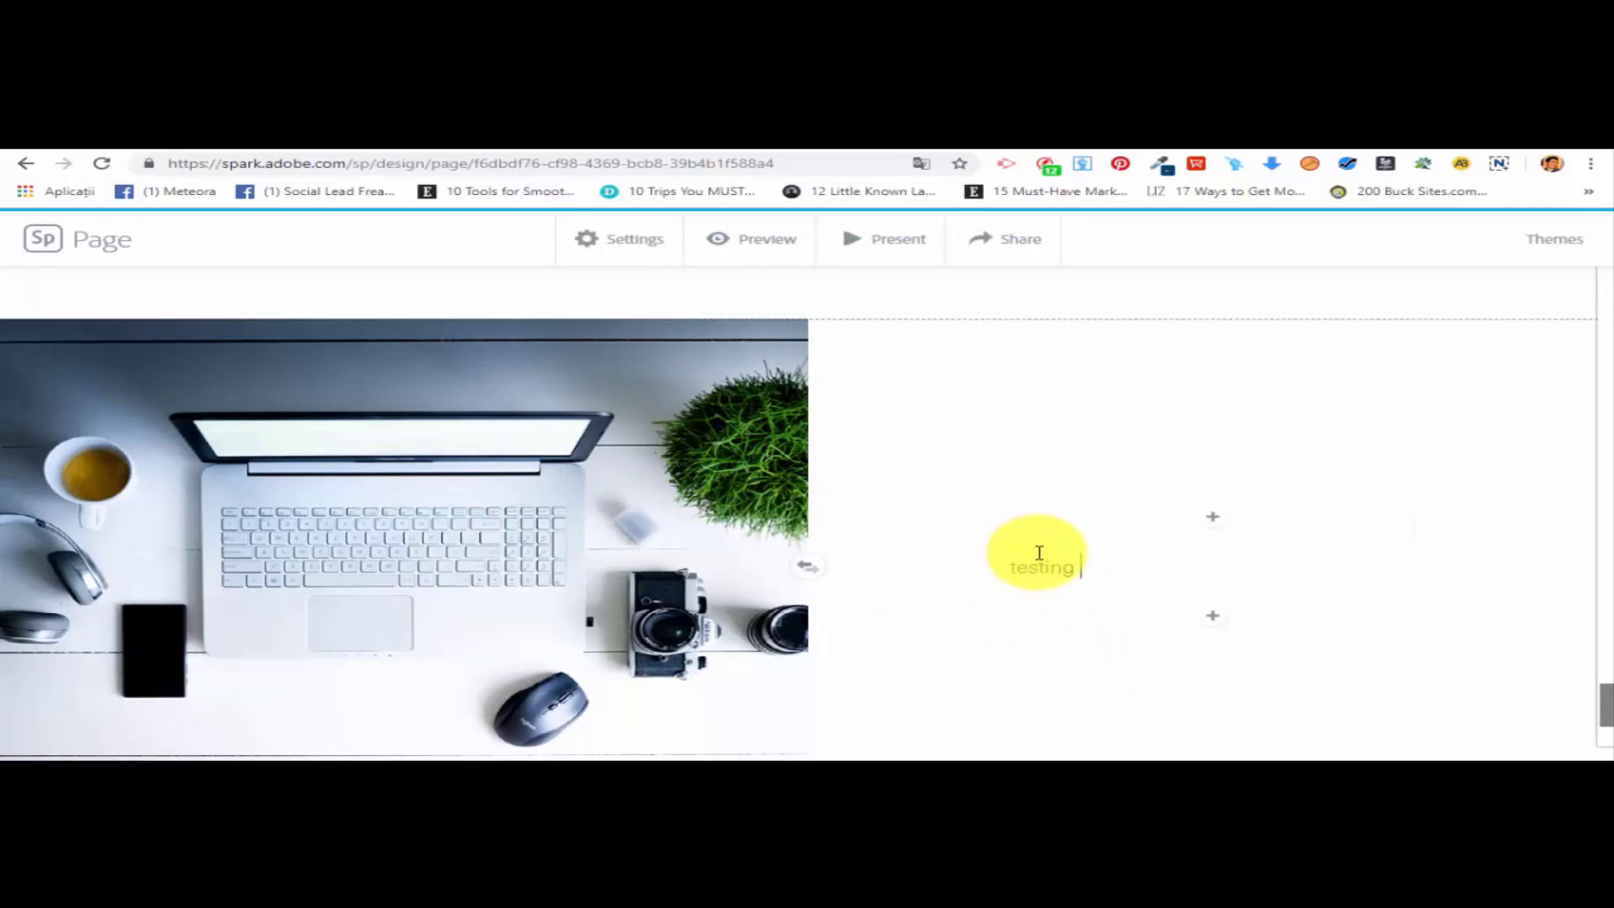
Center and bold the split layout's text and capitalize it to "Testing 1".
drag(1086, 569, 1004, 565)
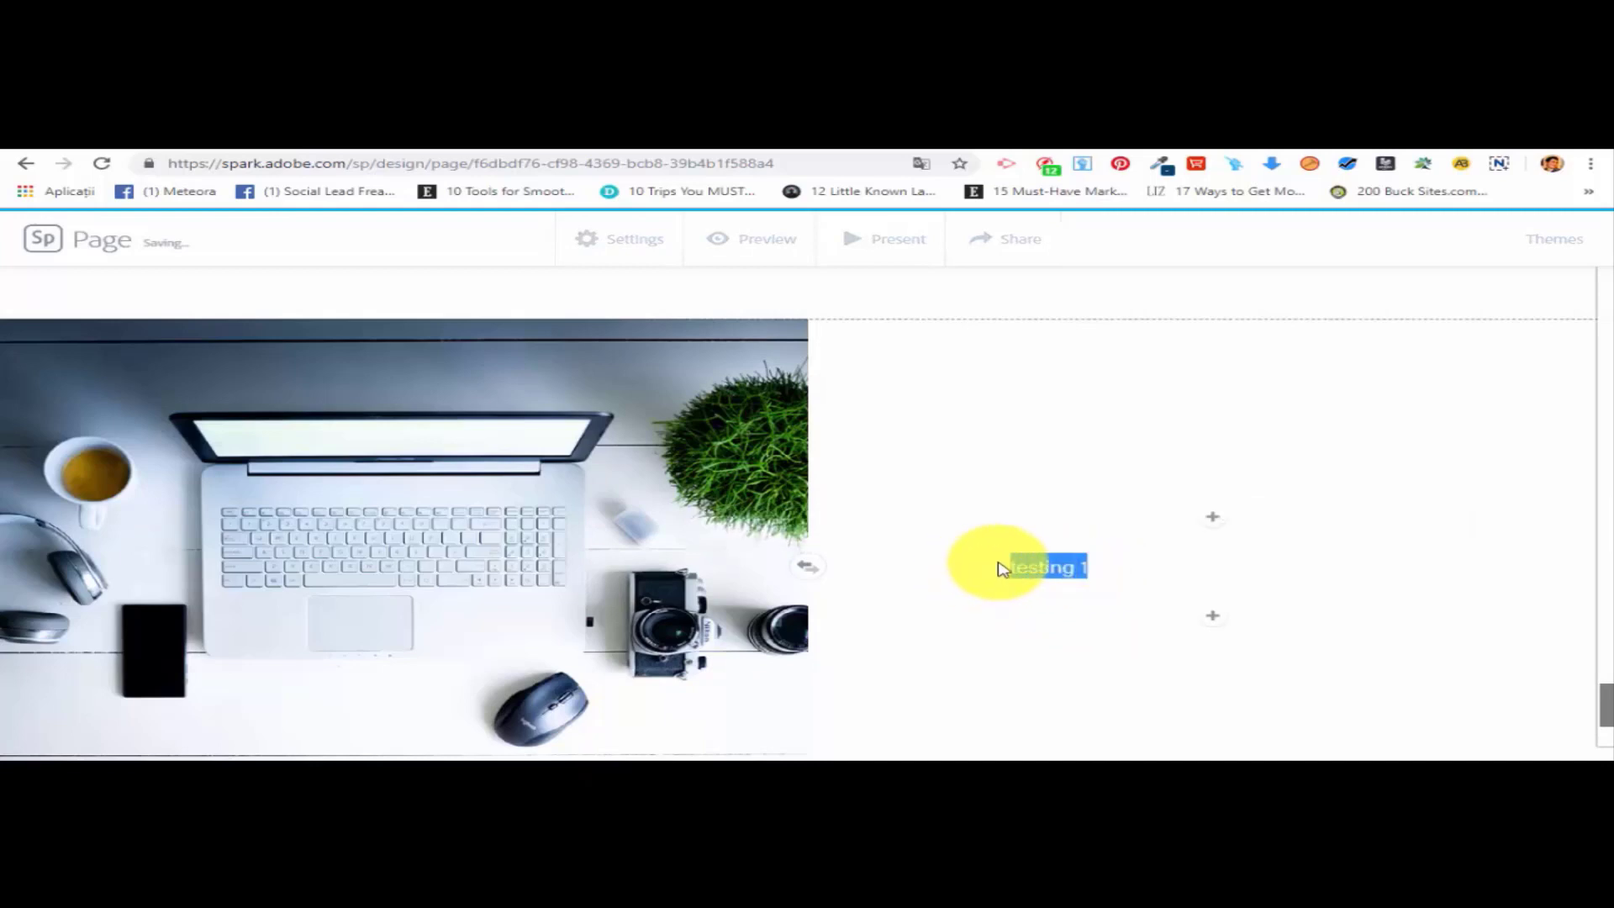
click(1269, 544)
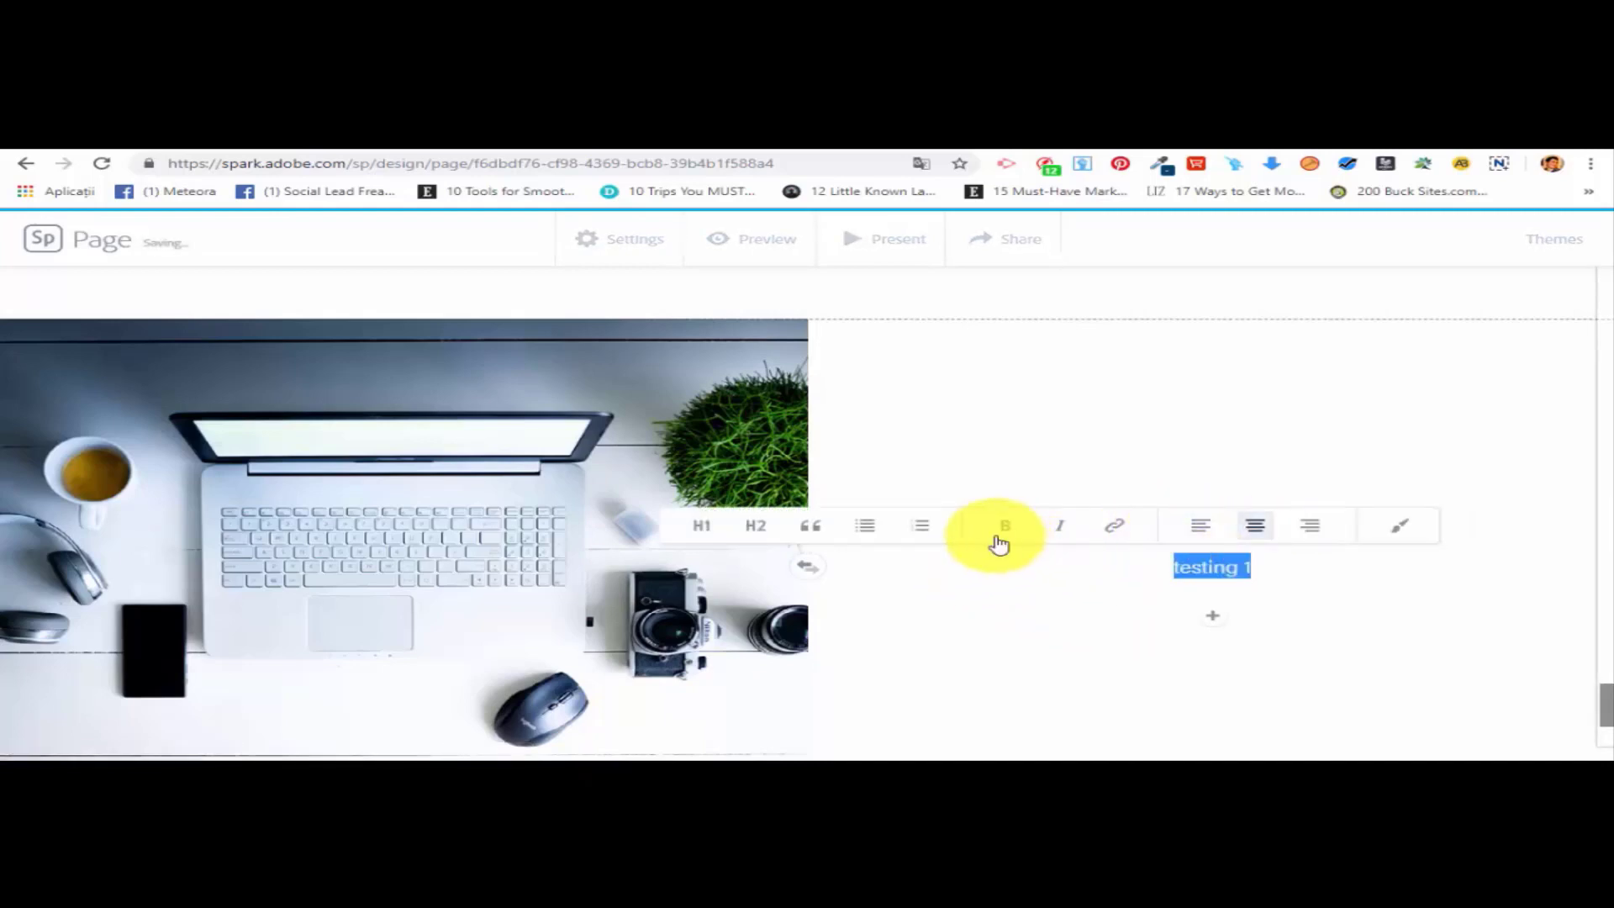
click(997, 540)
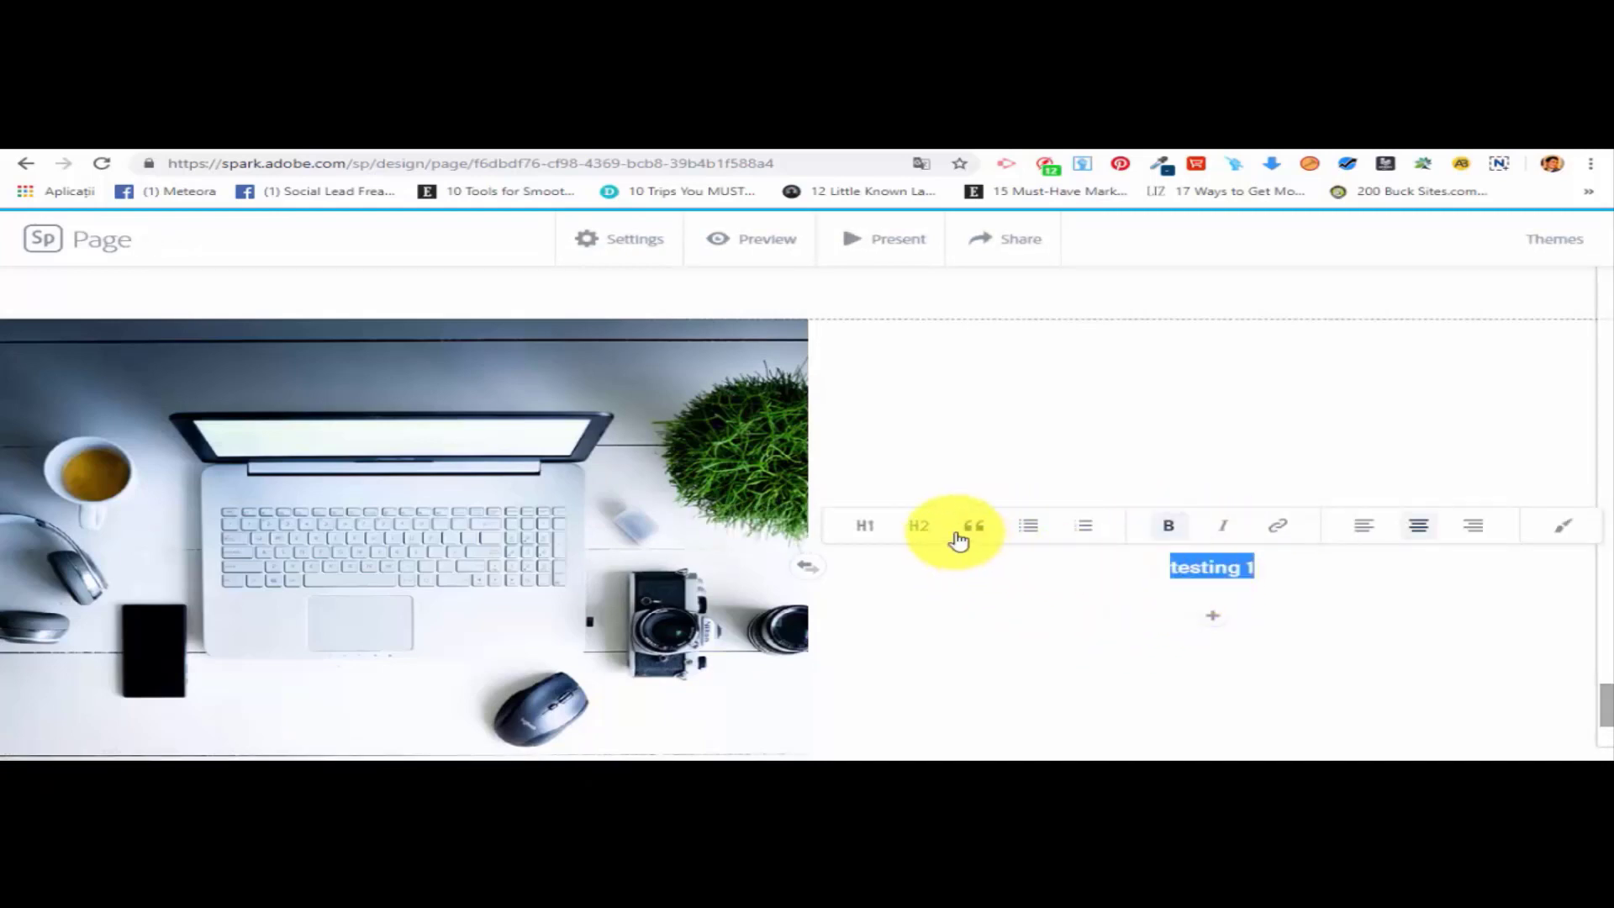
click(1301, 576)
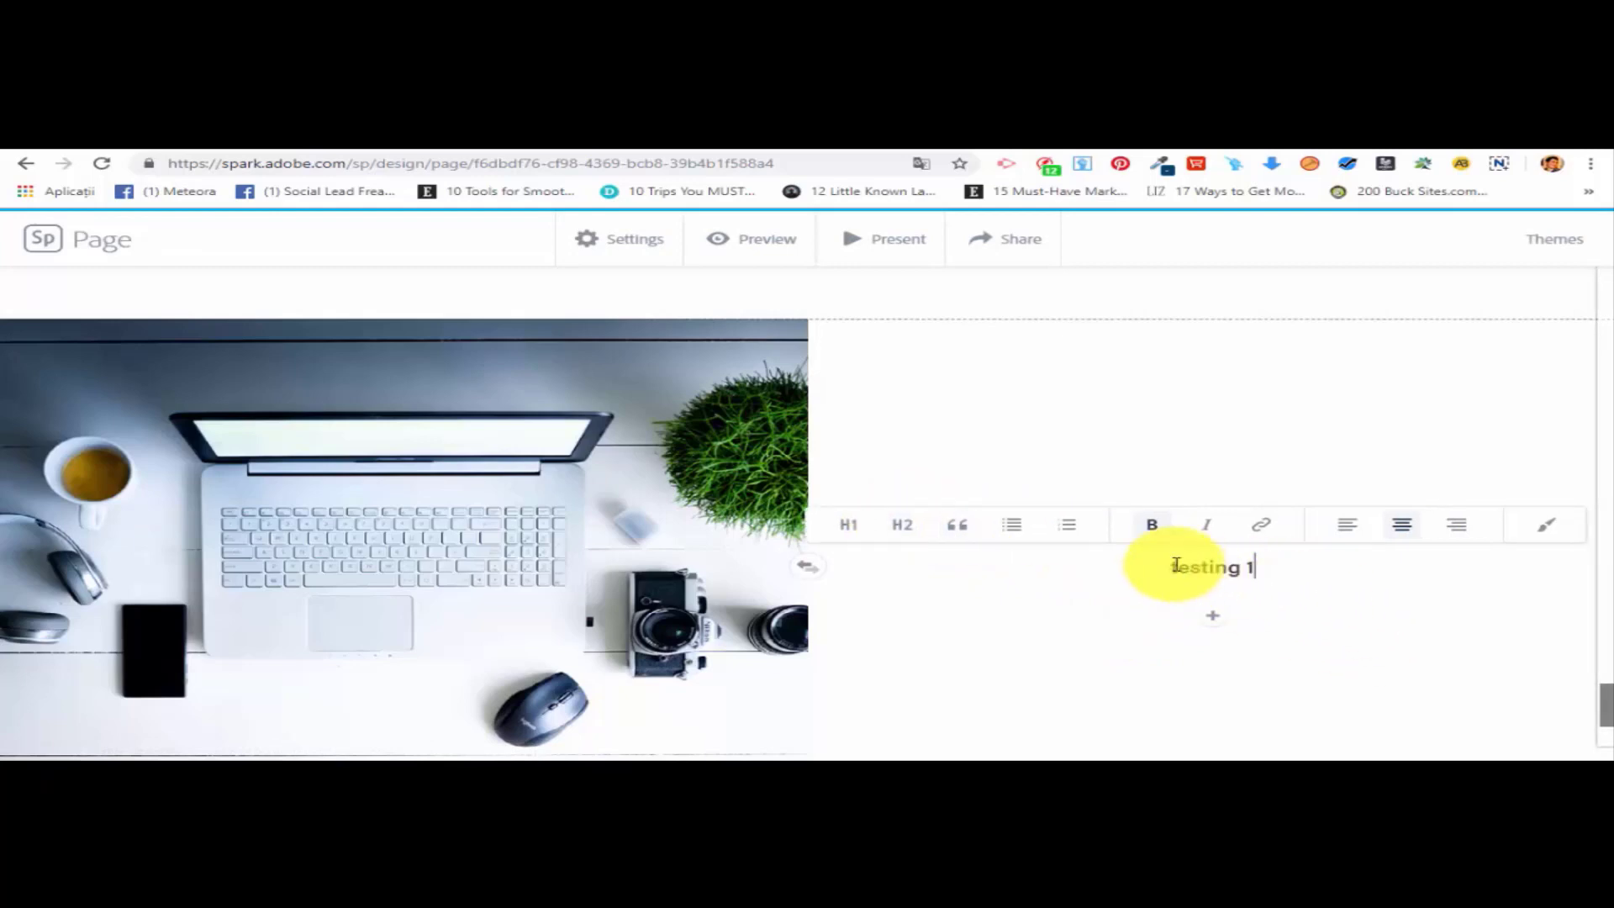
click(1179, 567)
key(BackSpace)
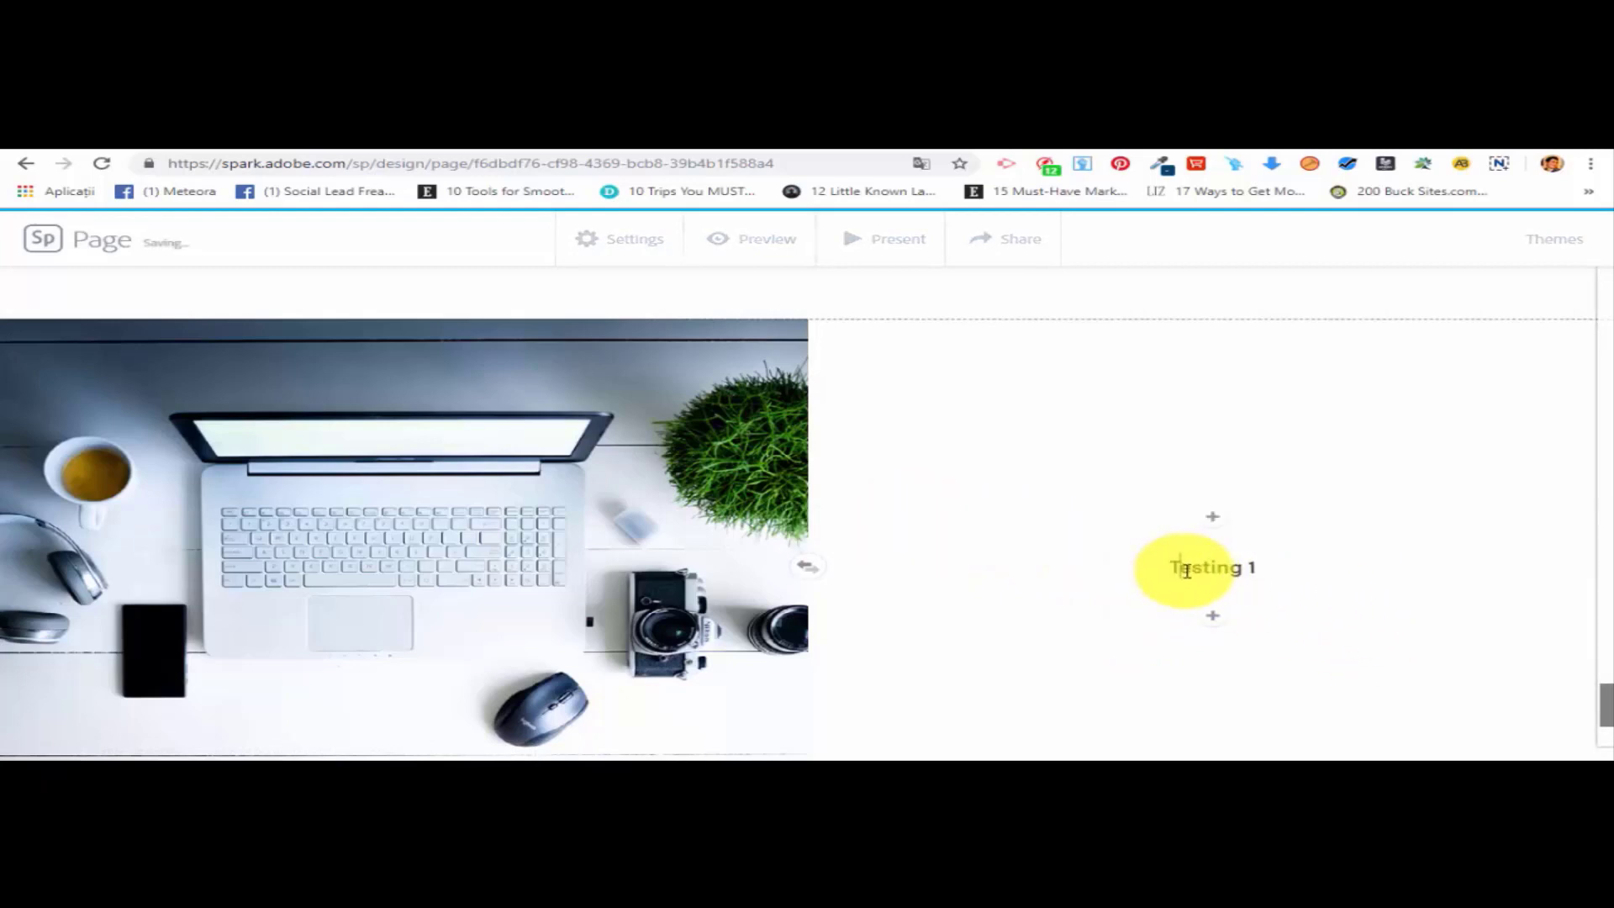
Swap the split layout's halves so the text sits to the left of the laptop photo.
scroll(1467, 605, down, 1)
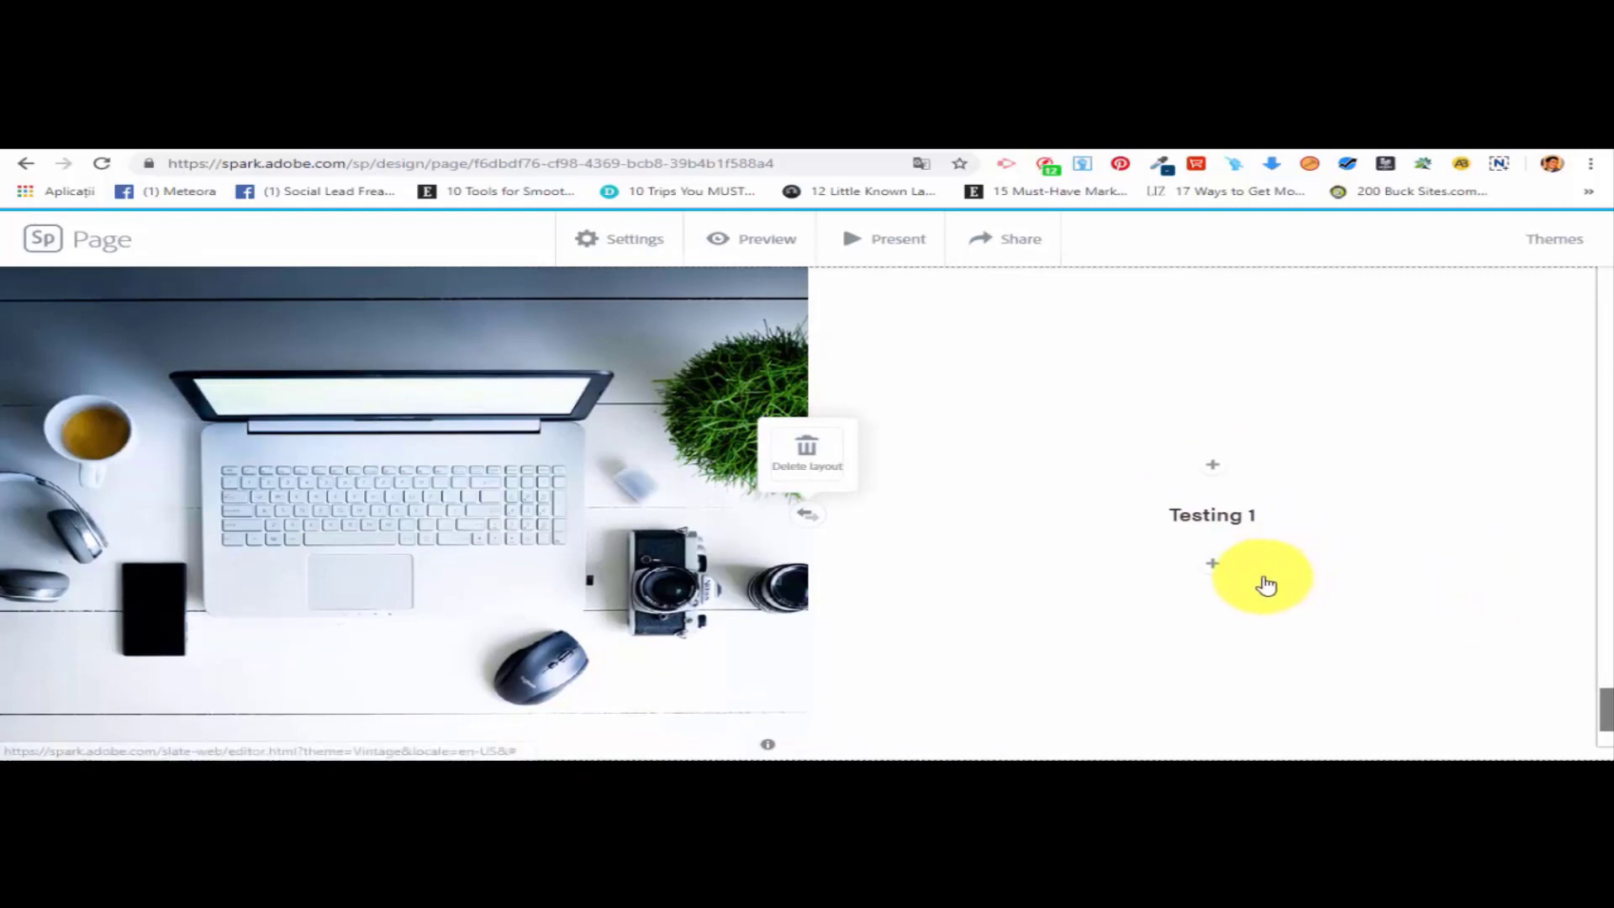
scroll(1214, 550, up, 4)
scroll(1210, 547, down, 4)
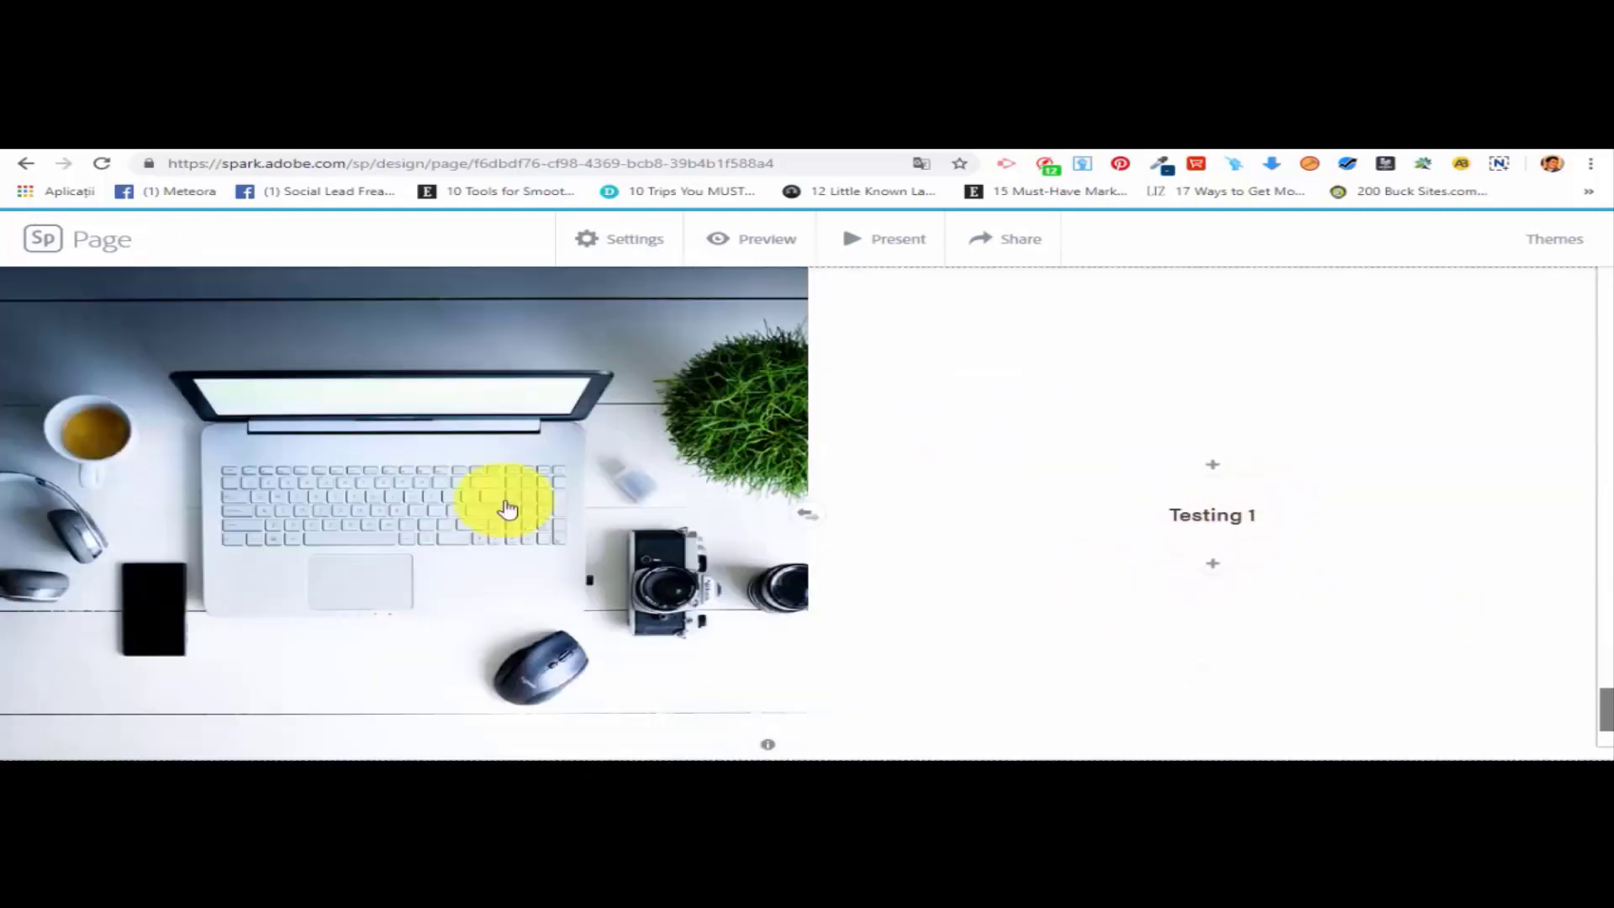
scroll(1013, 548, down, 1)
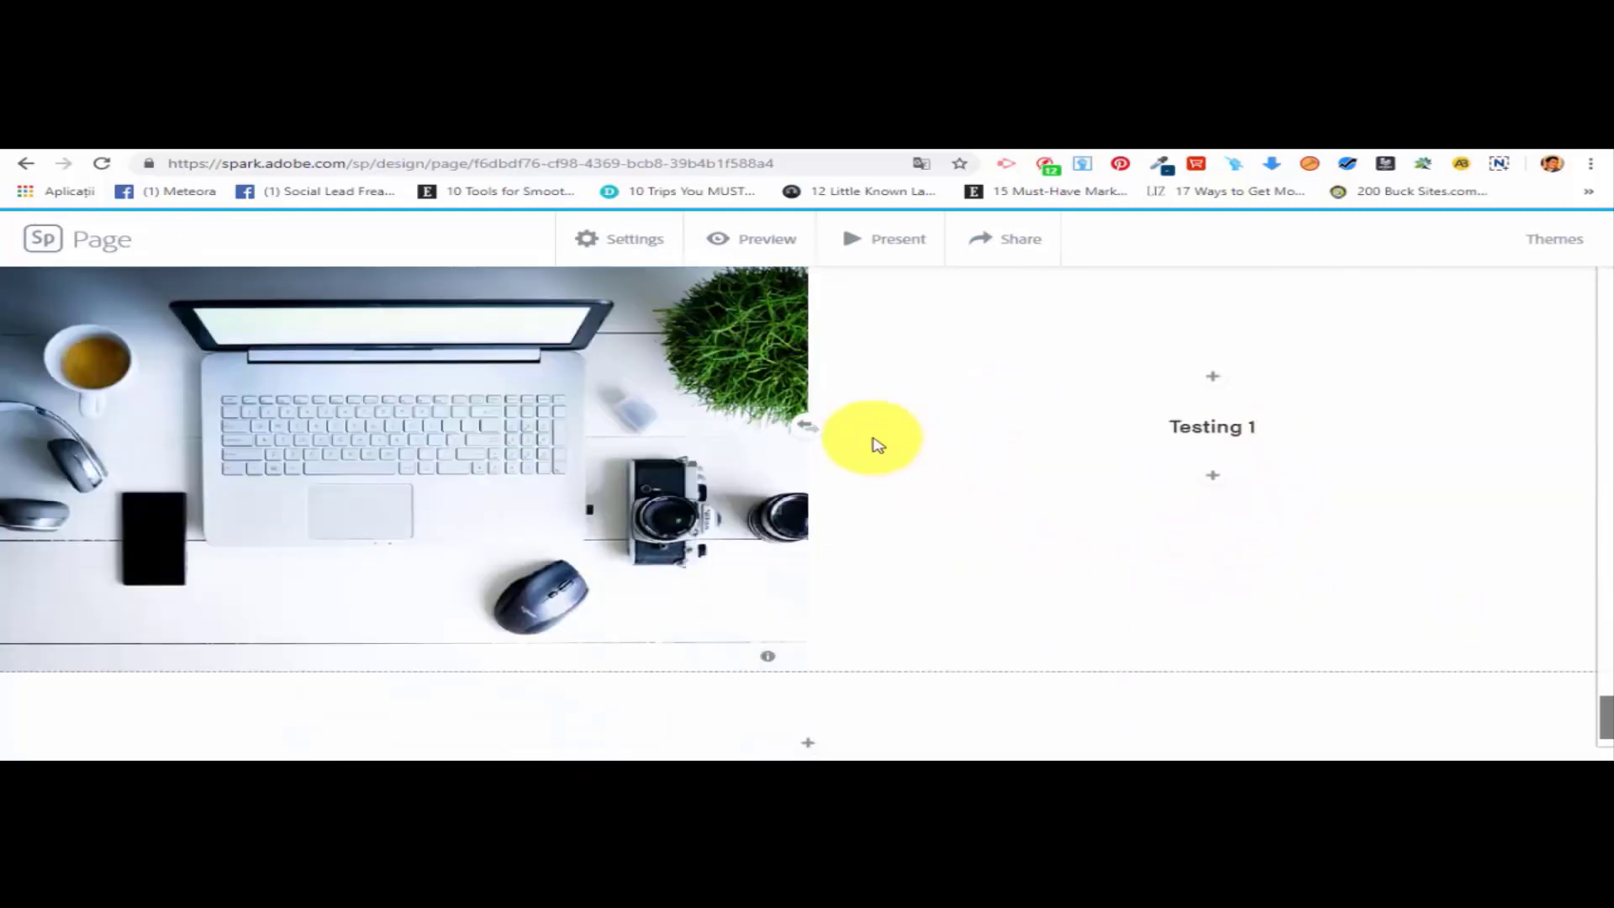
click(810, 430)
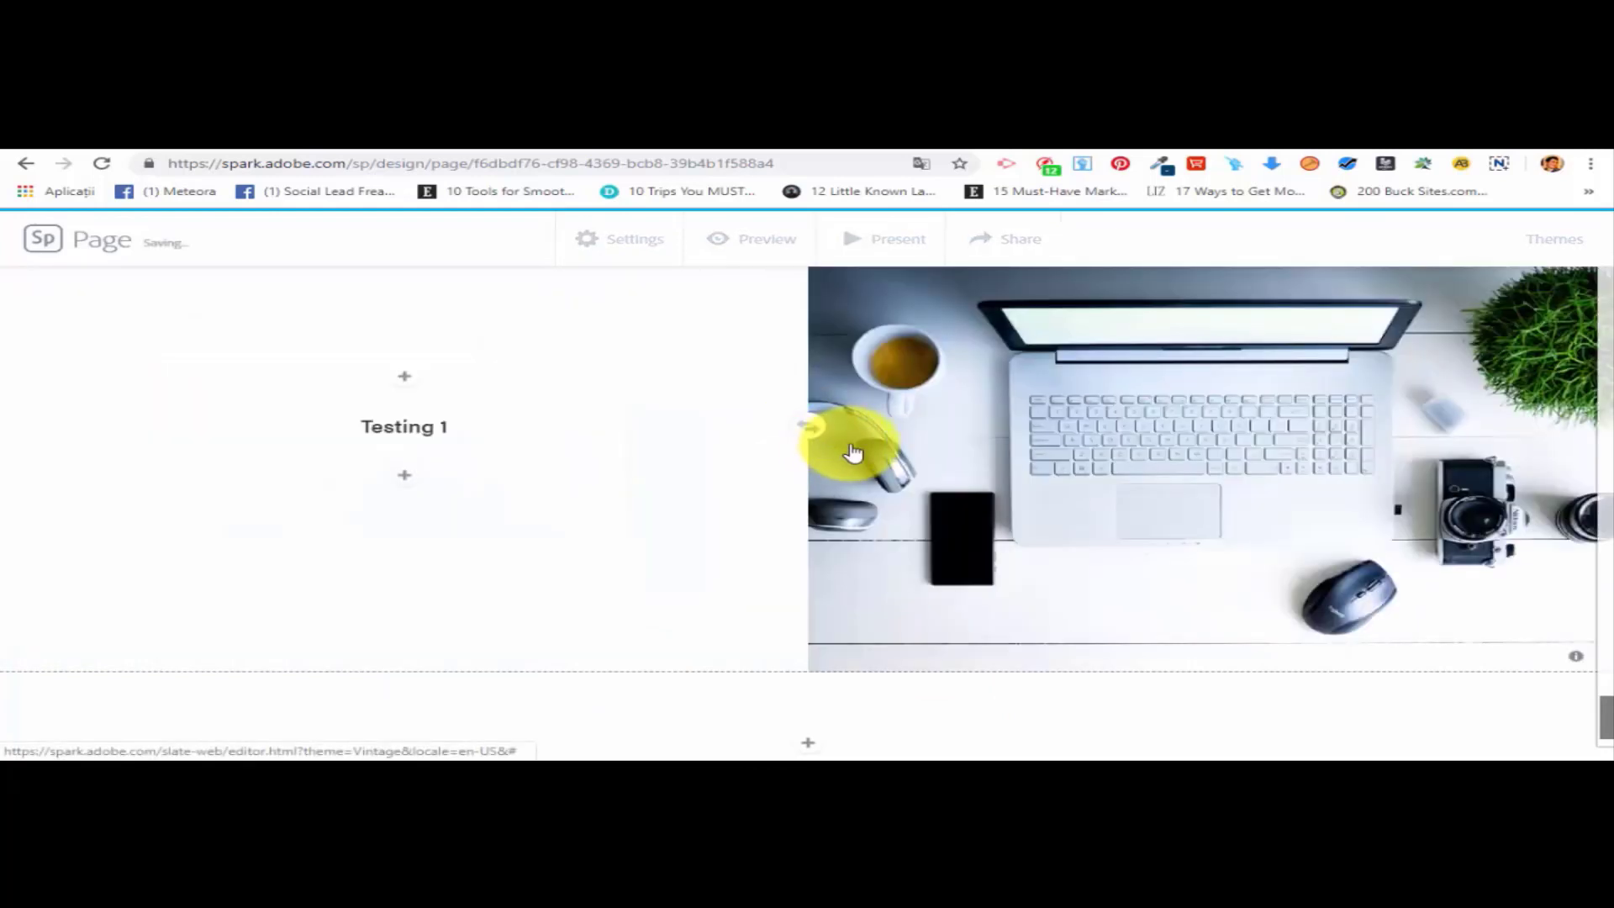
scroll(748, 443, up, 3)
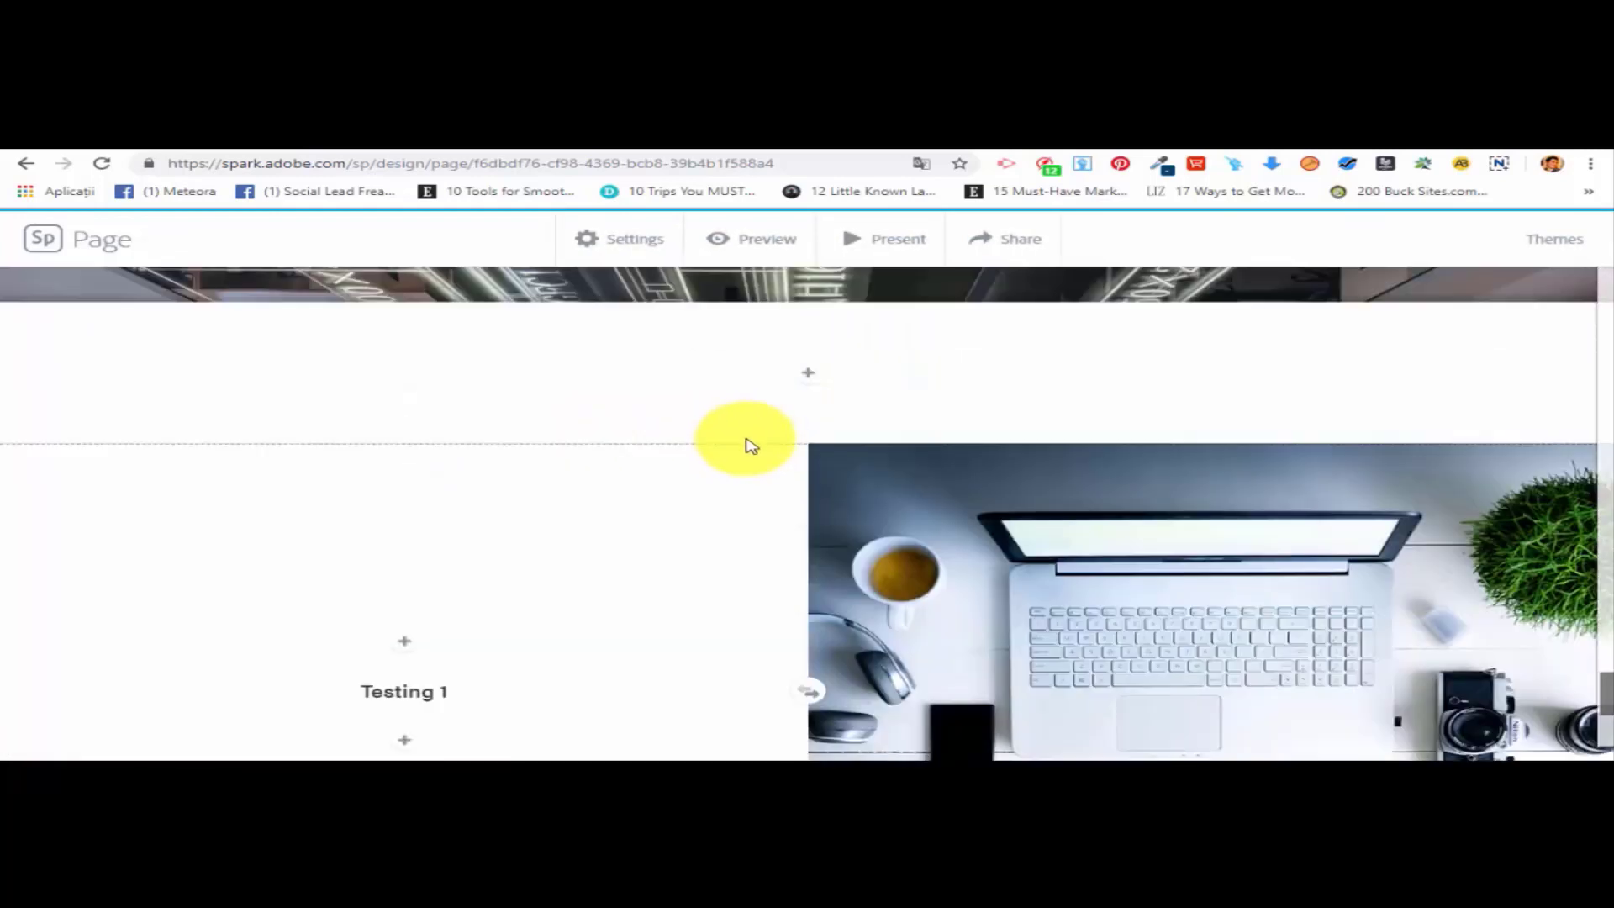
scroll(750, 445, down, 3)
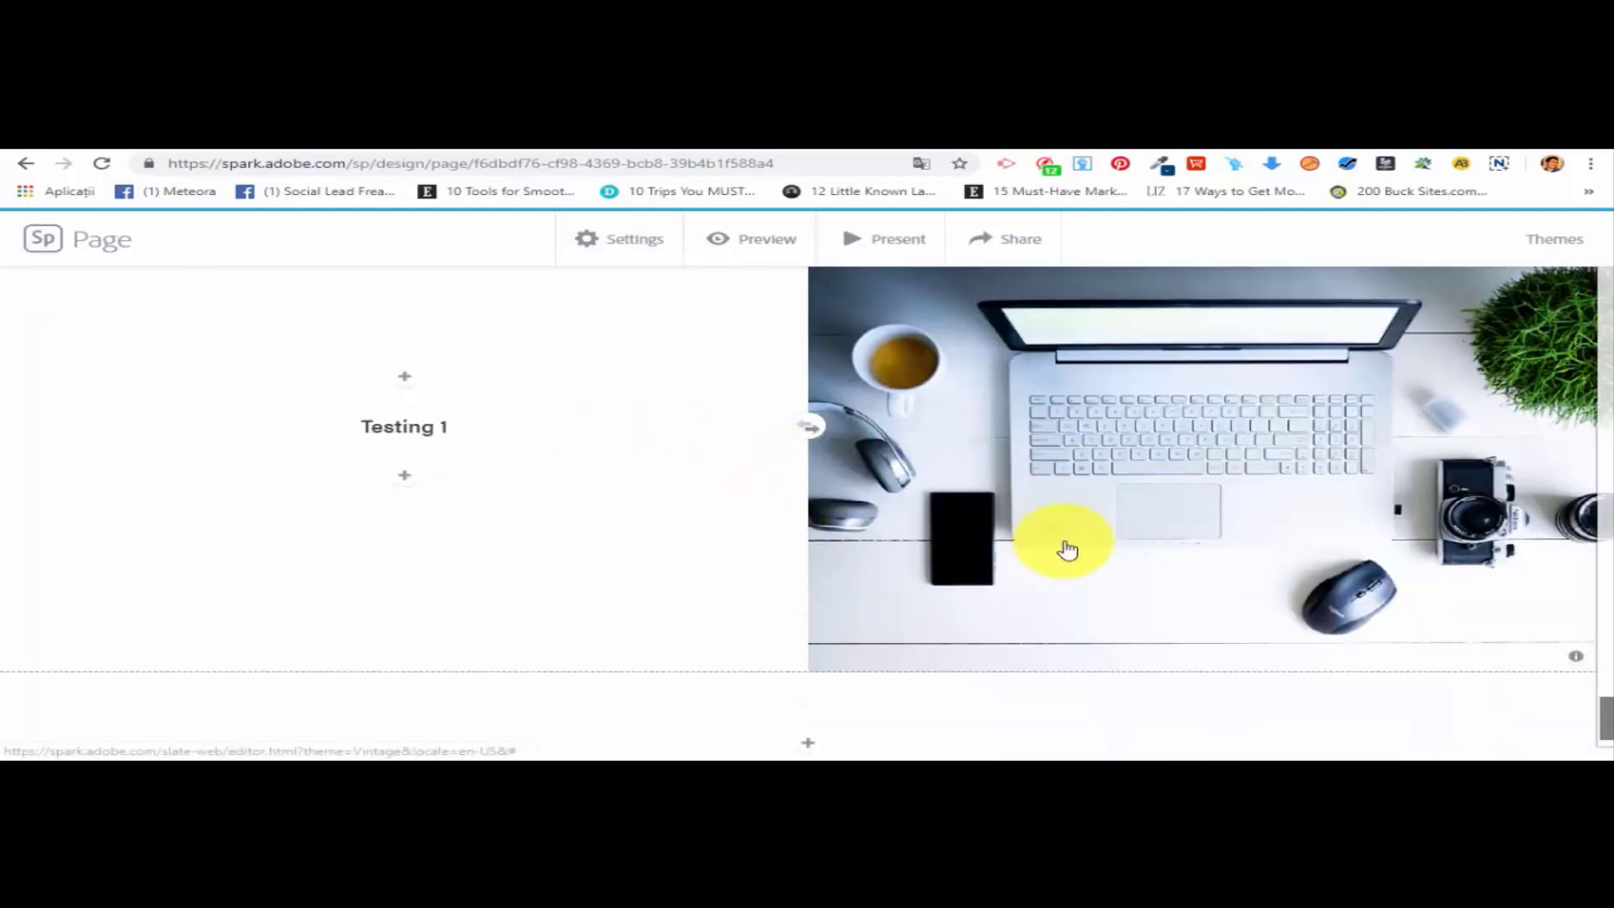
scroll(1067, 546, up, 4)
scroll(1042, 542, down, 2)
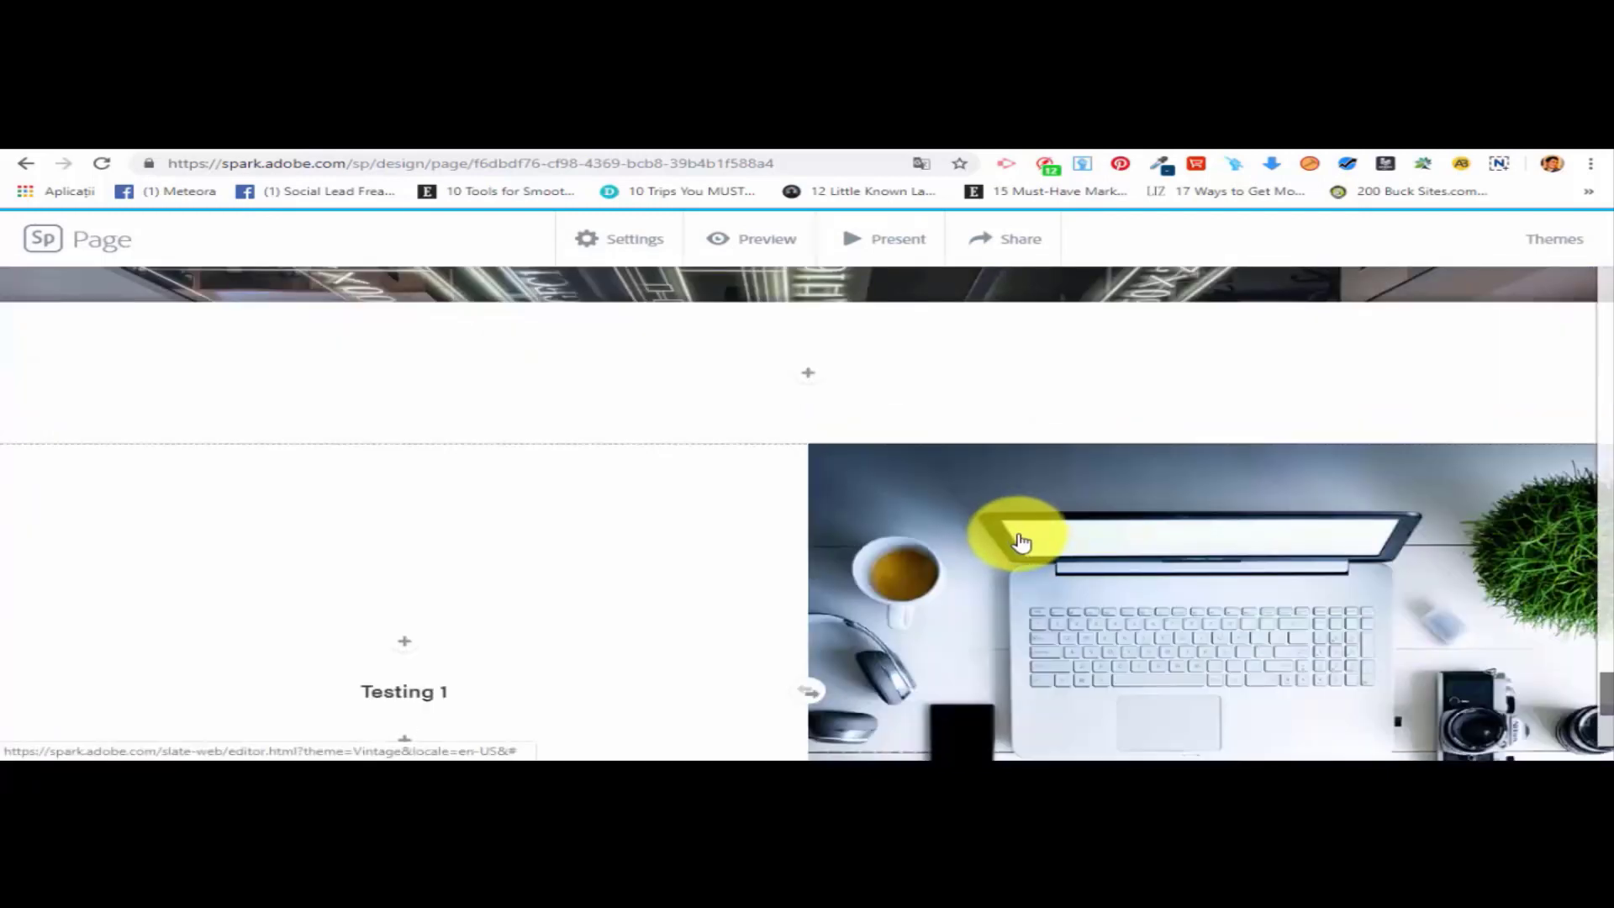
scroll(1019, 530, up, 3)
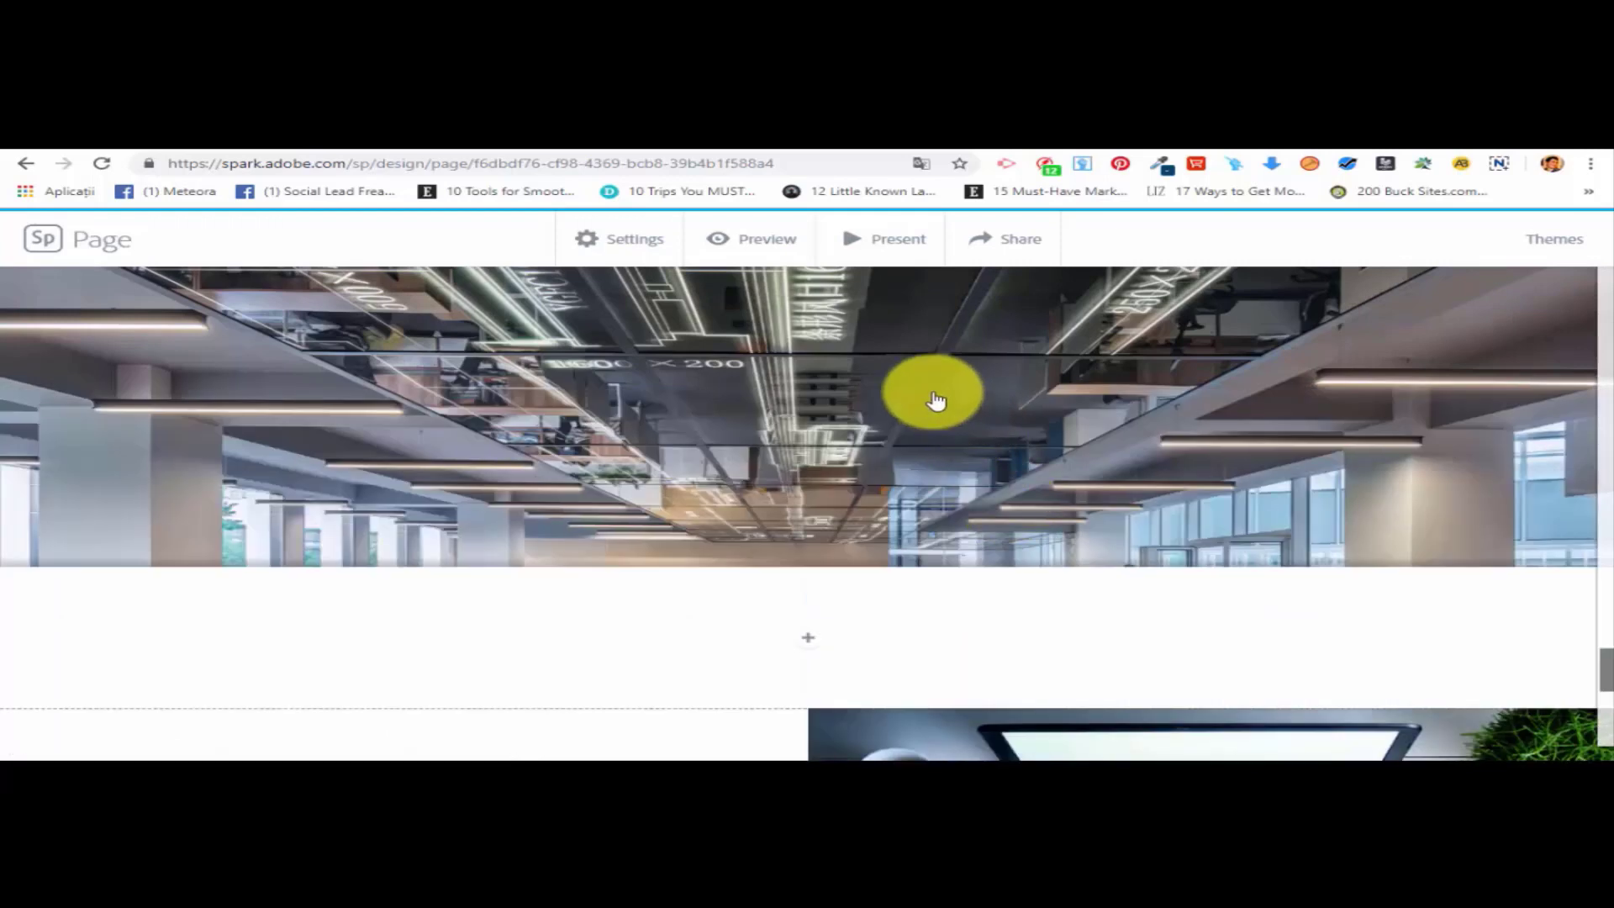
Preview the whole page from the Example title through the photo grid, glideshow and split layout to the credits, and close the preview.
click(753, 247)
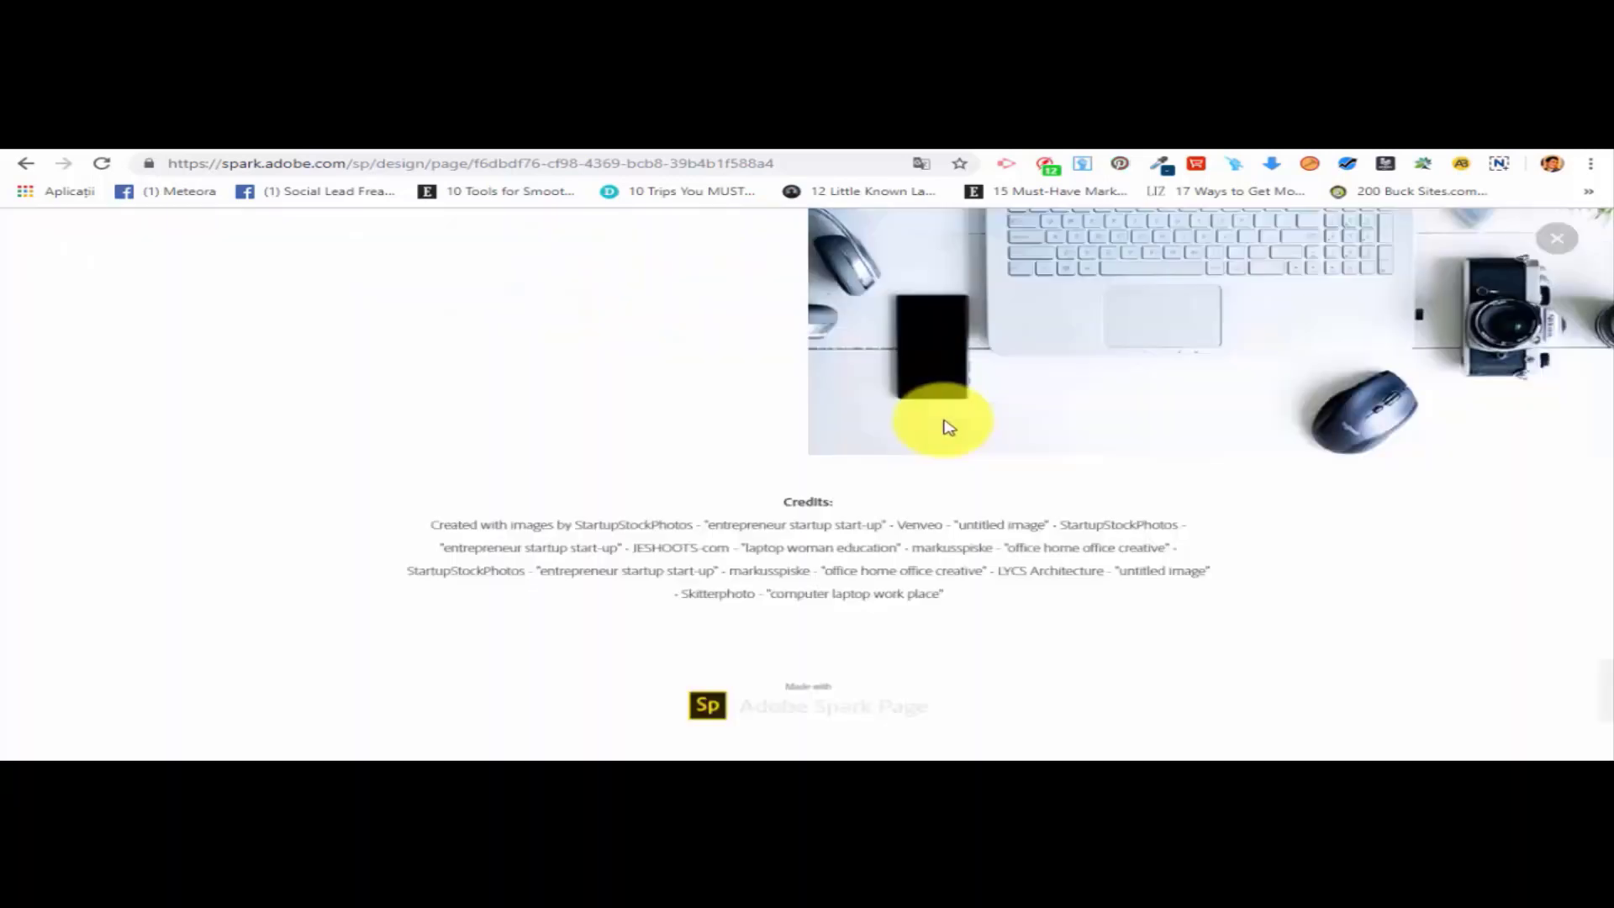
scroll(965, 461, up, 10)
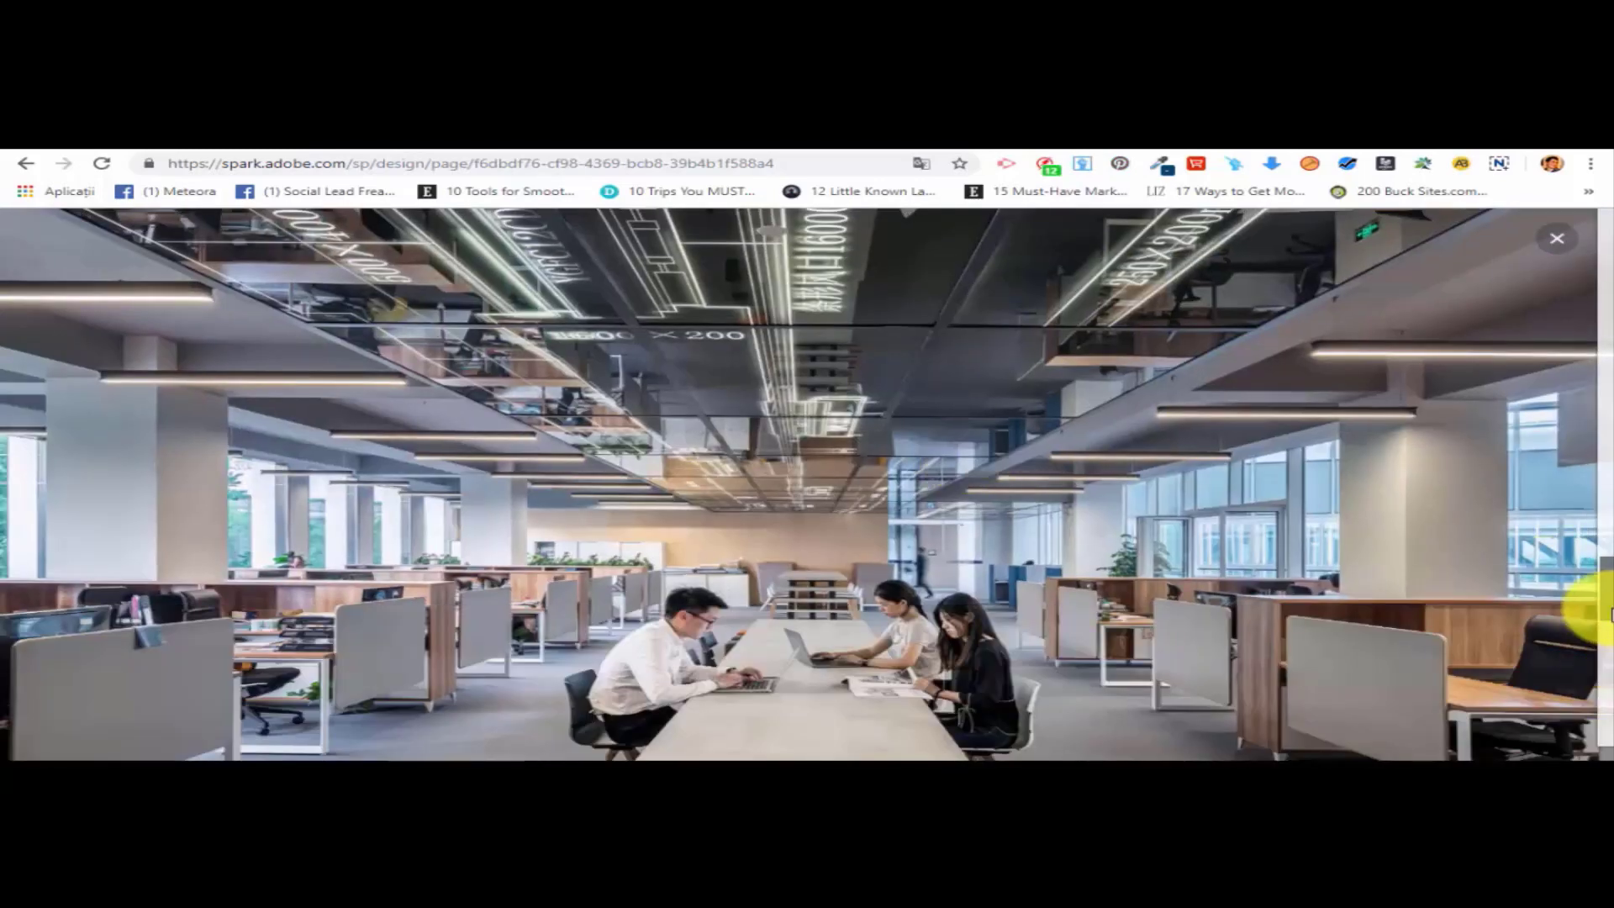
drag(1585, 613, 1556, 241)
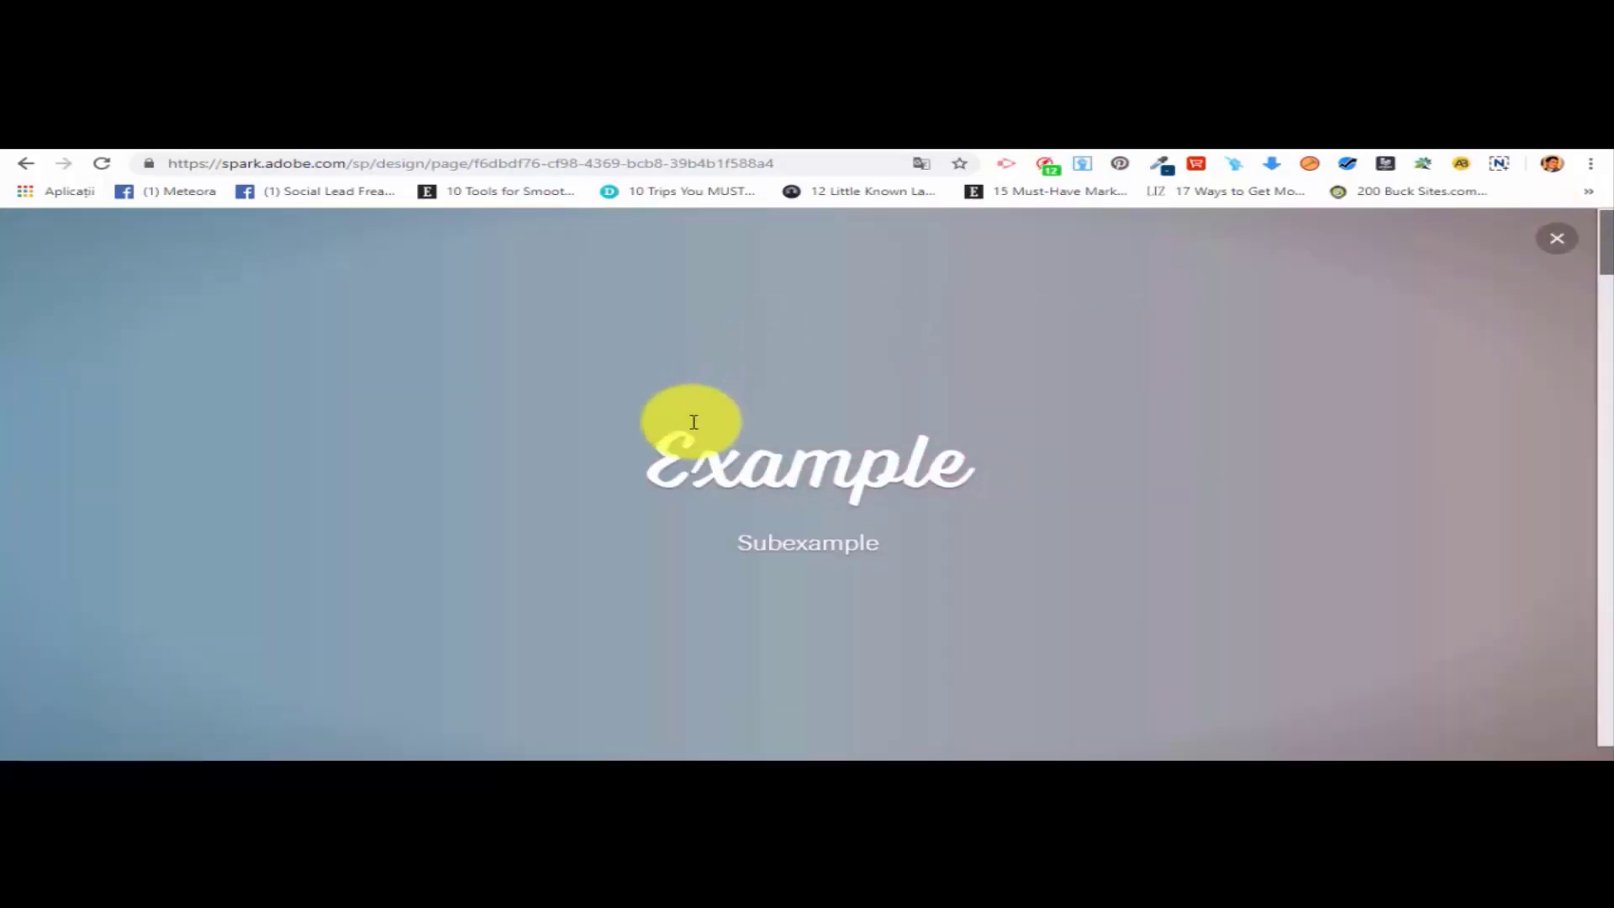
scroll(854, 406, down, 2)
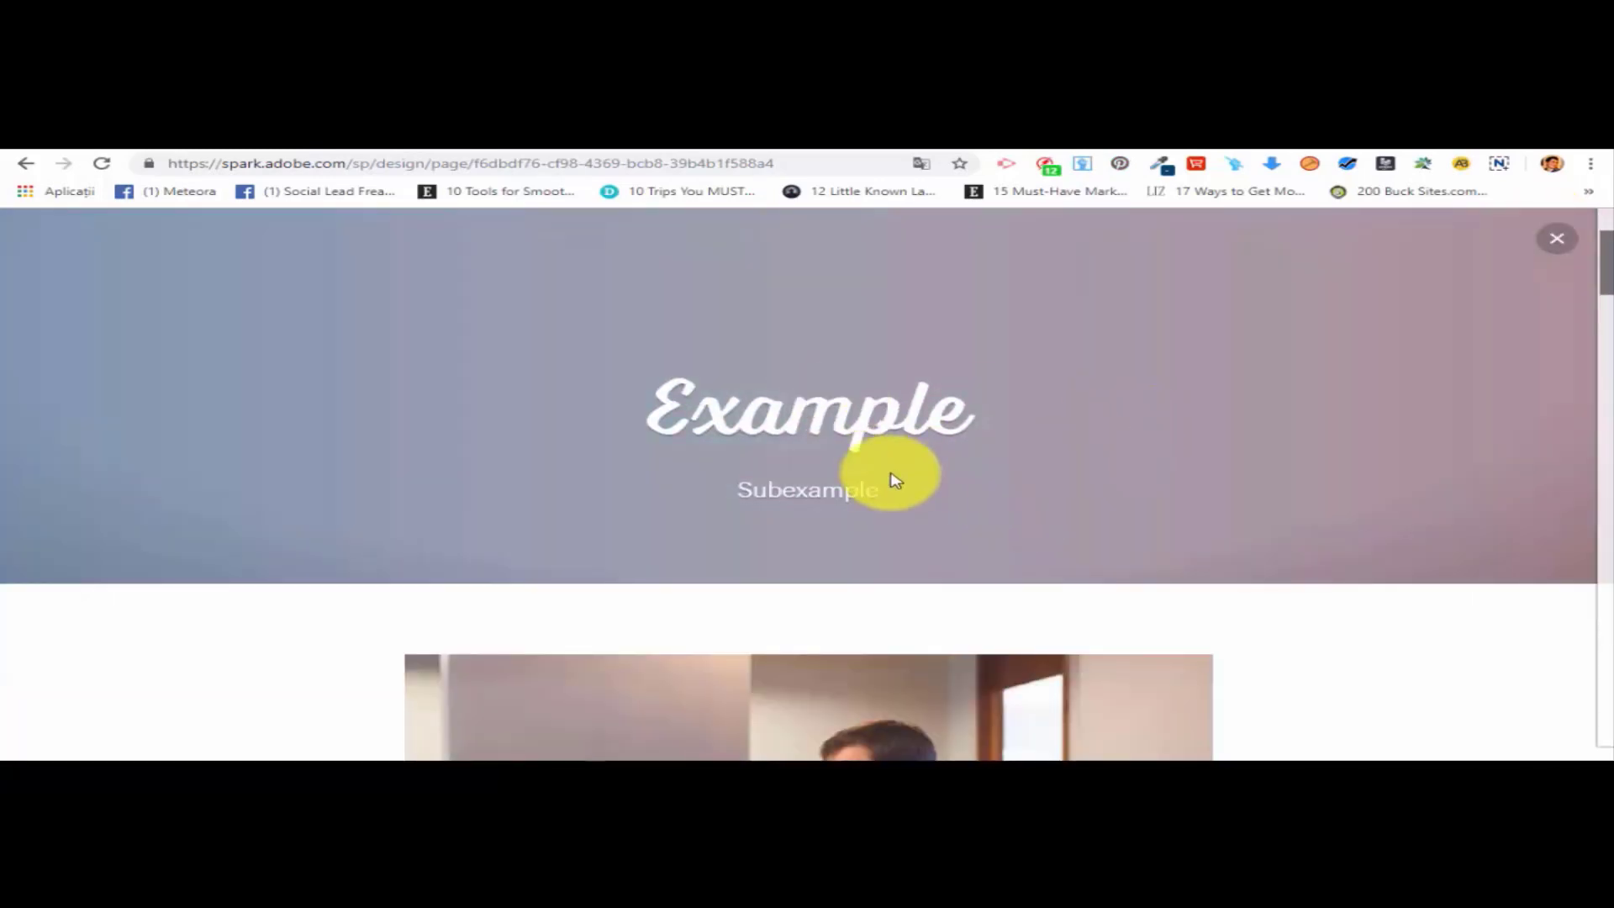
scroll(908, 468, down, 3)
scroll(929, 462, down, 15)
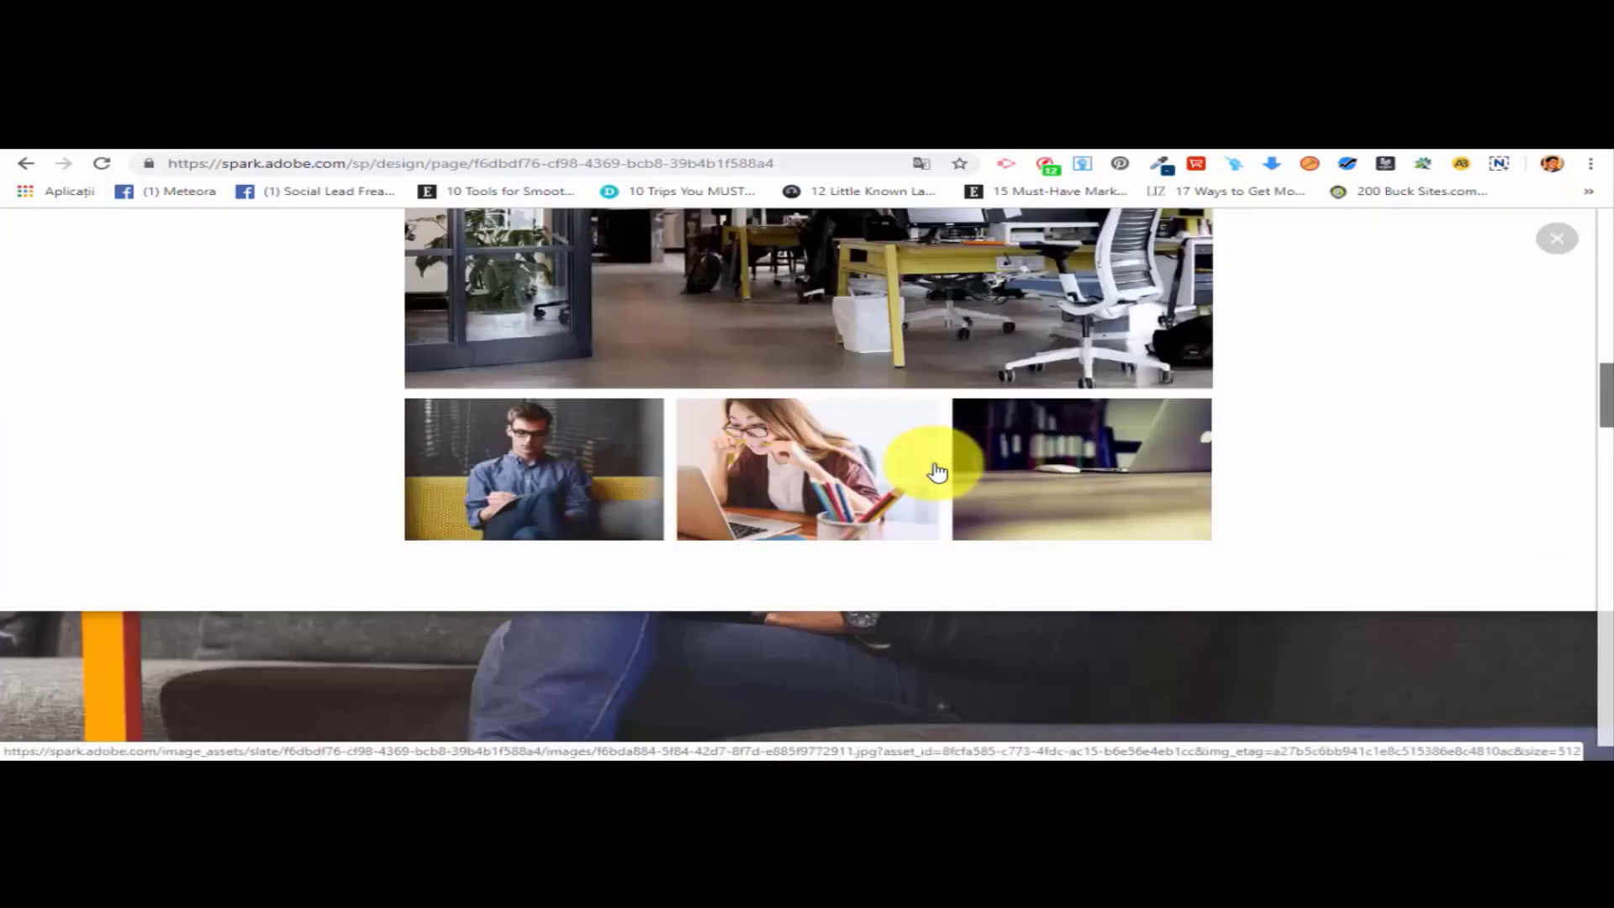
scroll(1219, 467, down, 5)
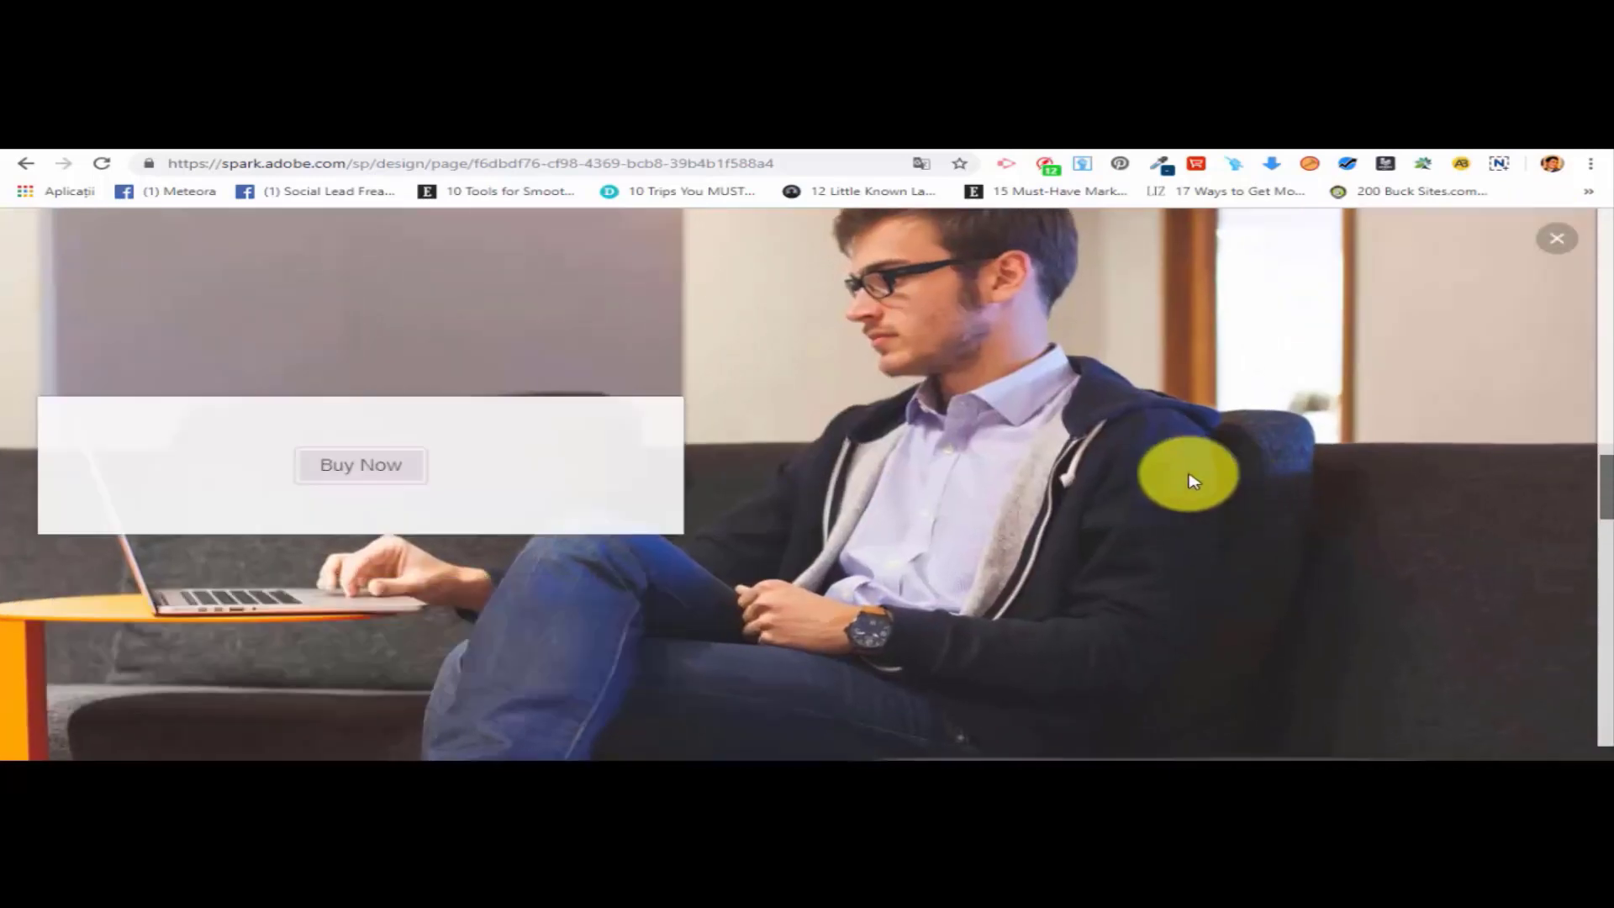
scroll(950, 479, down, 10)
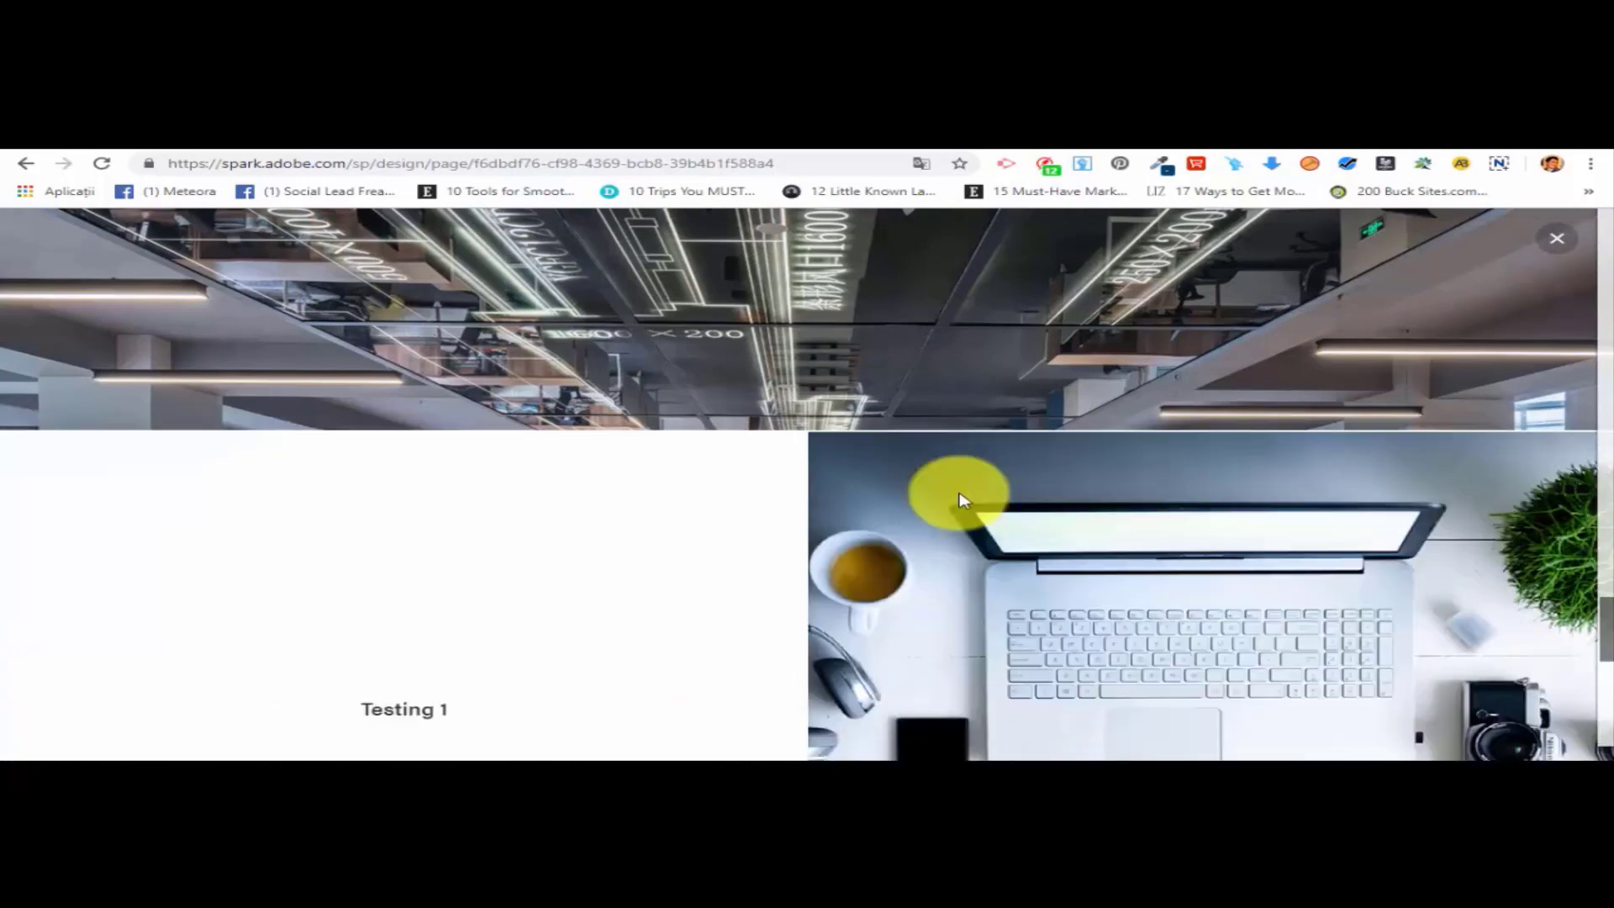
scroll(1023, 511, down, 5)
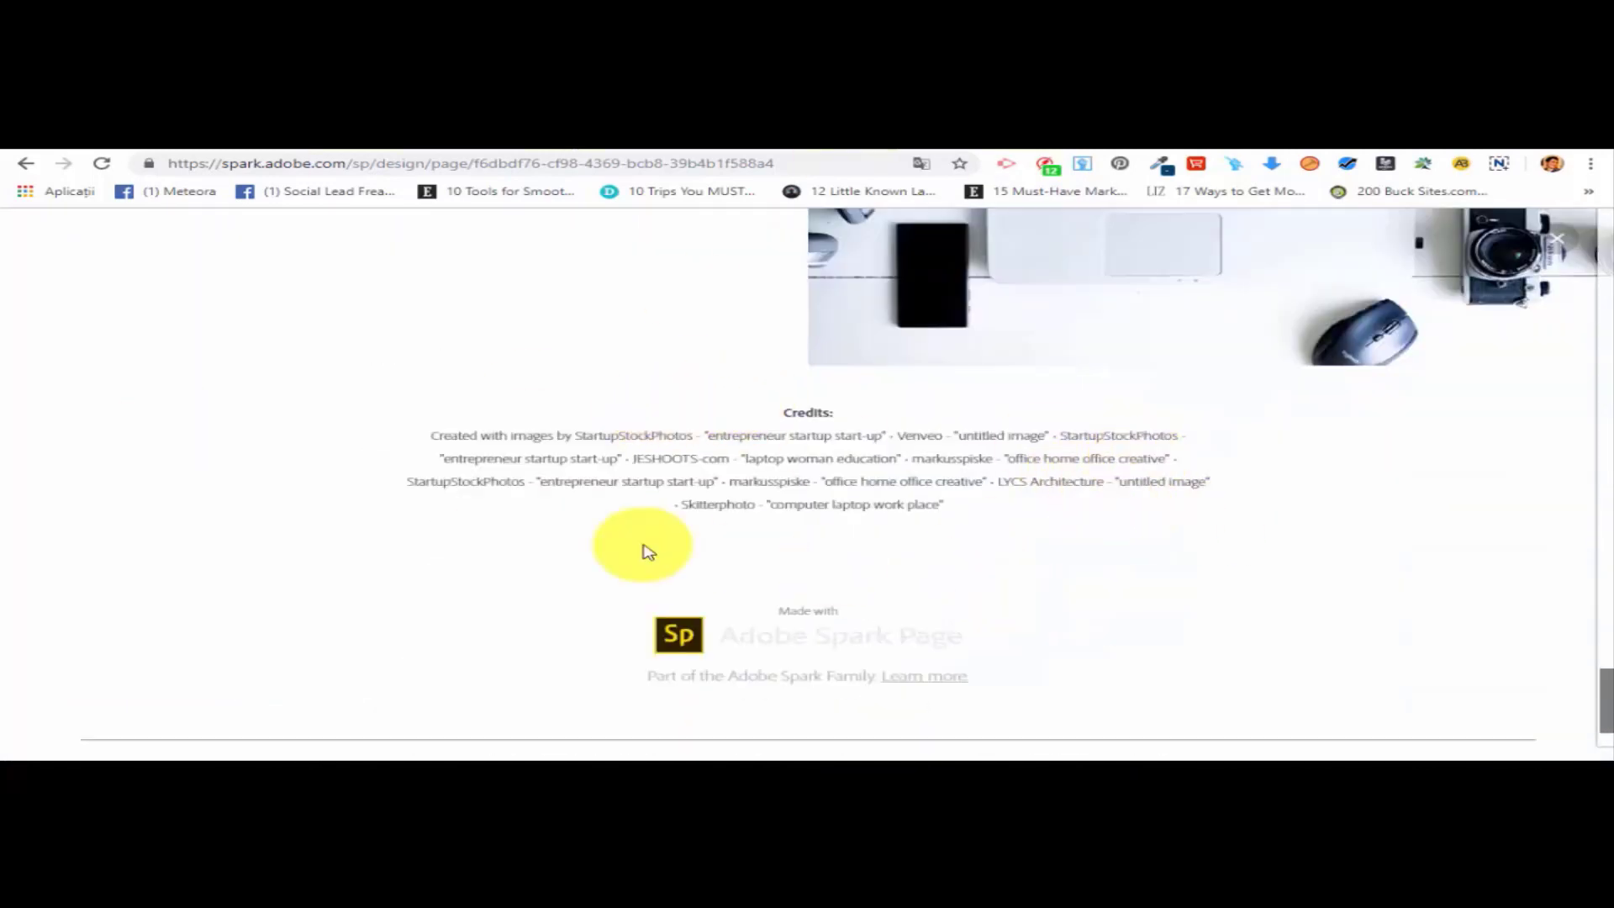
drag(1611, 693, 1579, 377)
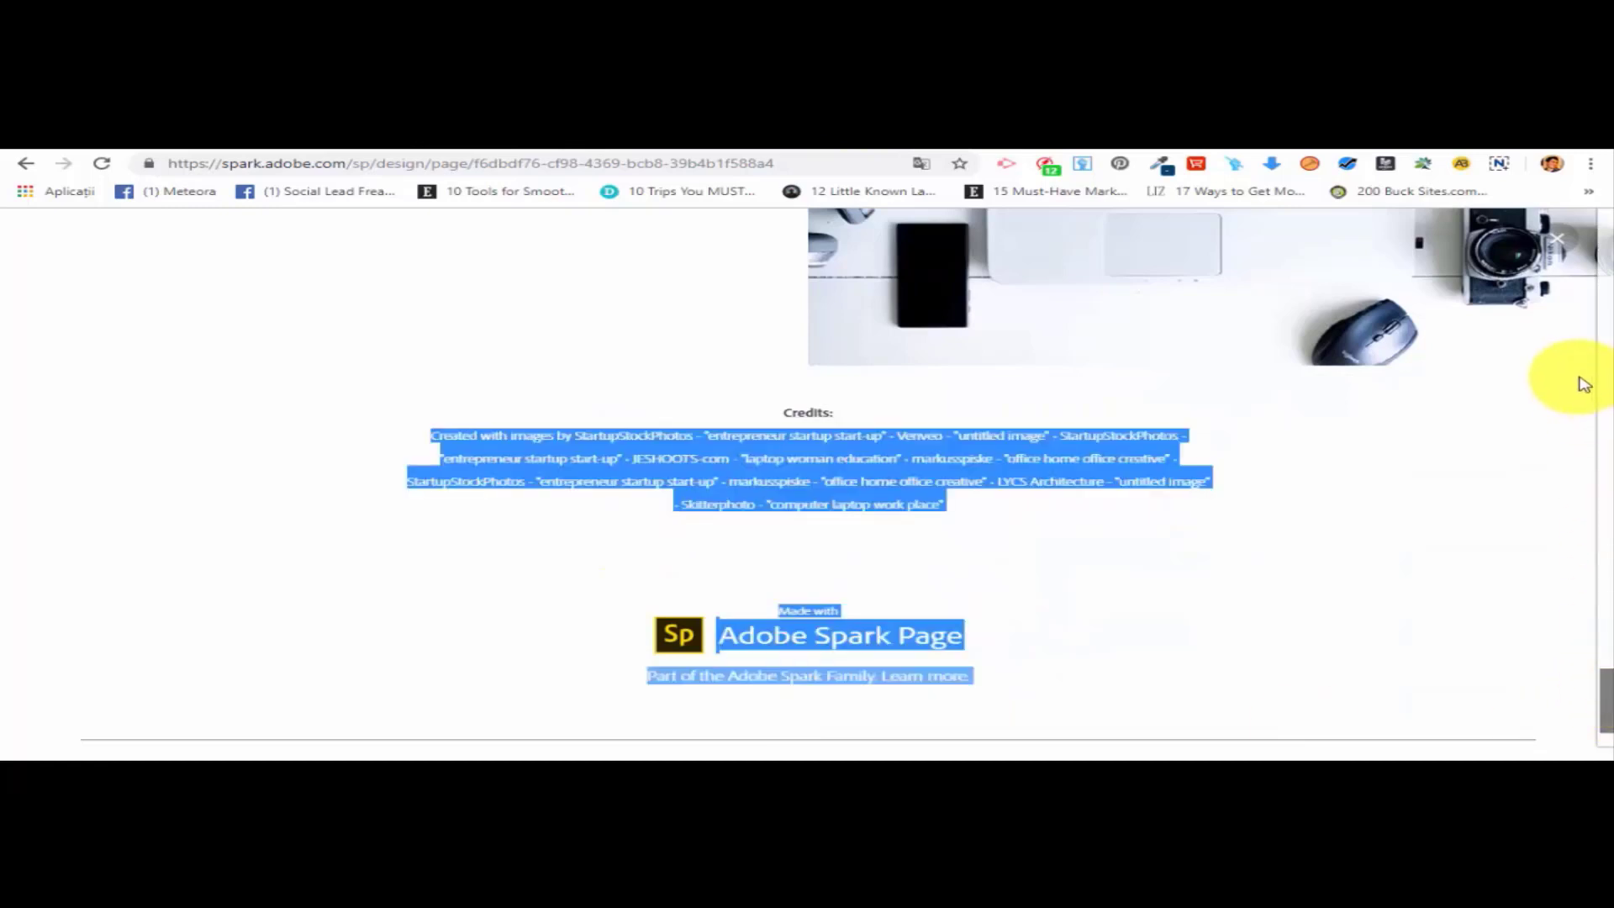
drag(1606, 704, 1468, 222)
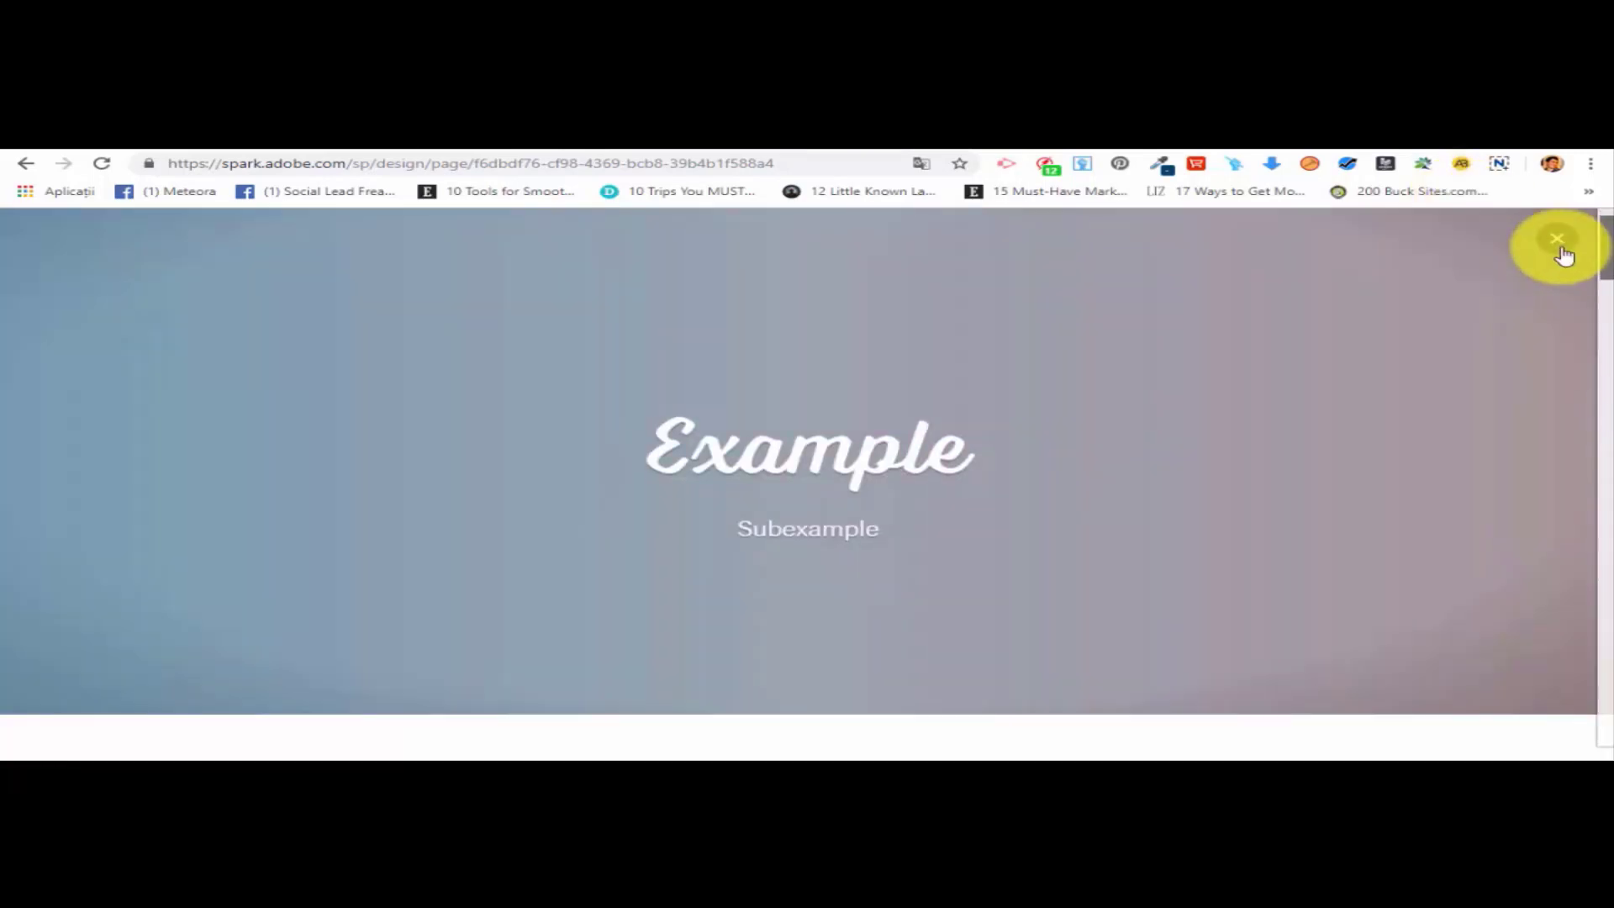
click(1556, 239)
Try to turn off the header and footer in the project settings, and dismiss the logo upgrade offer.
click(652, 237)
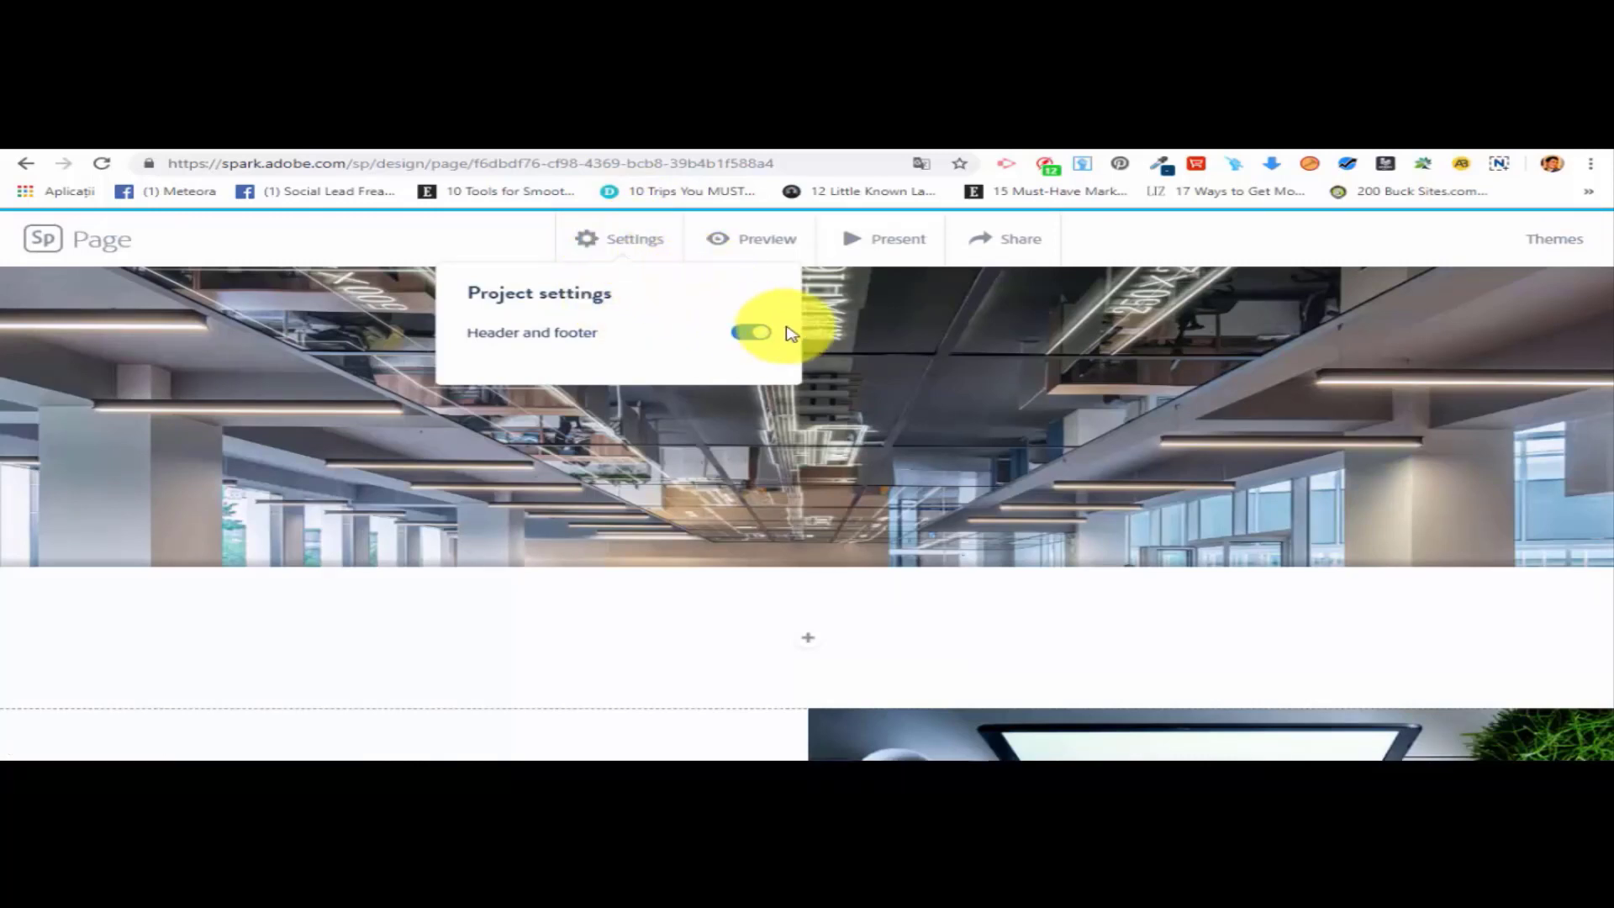
click(749, 336)
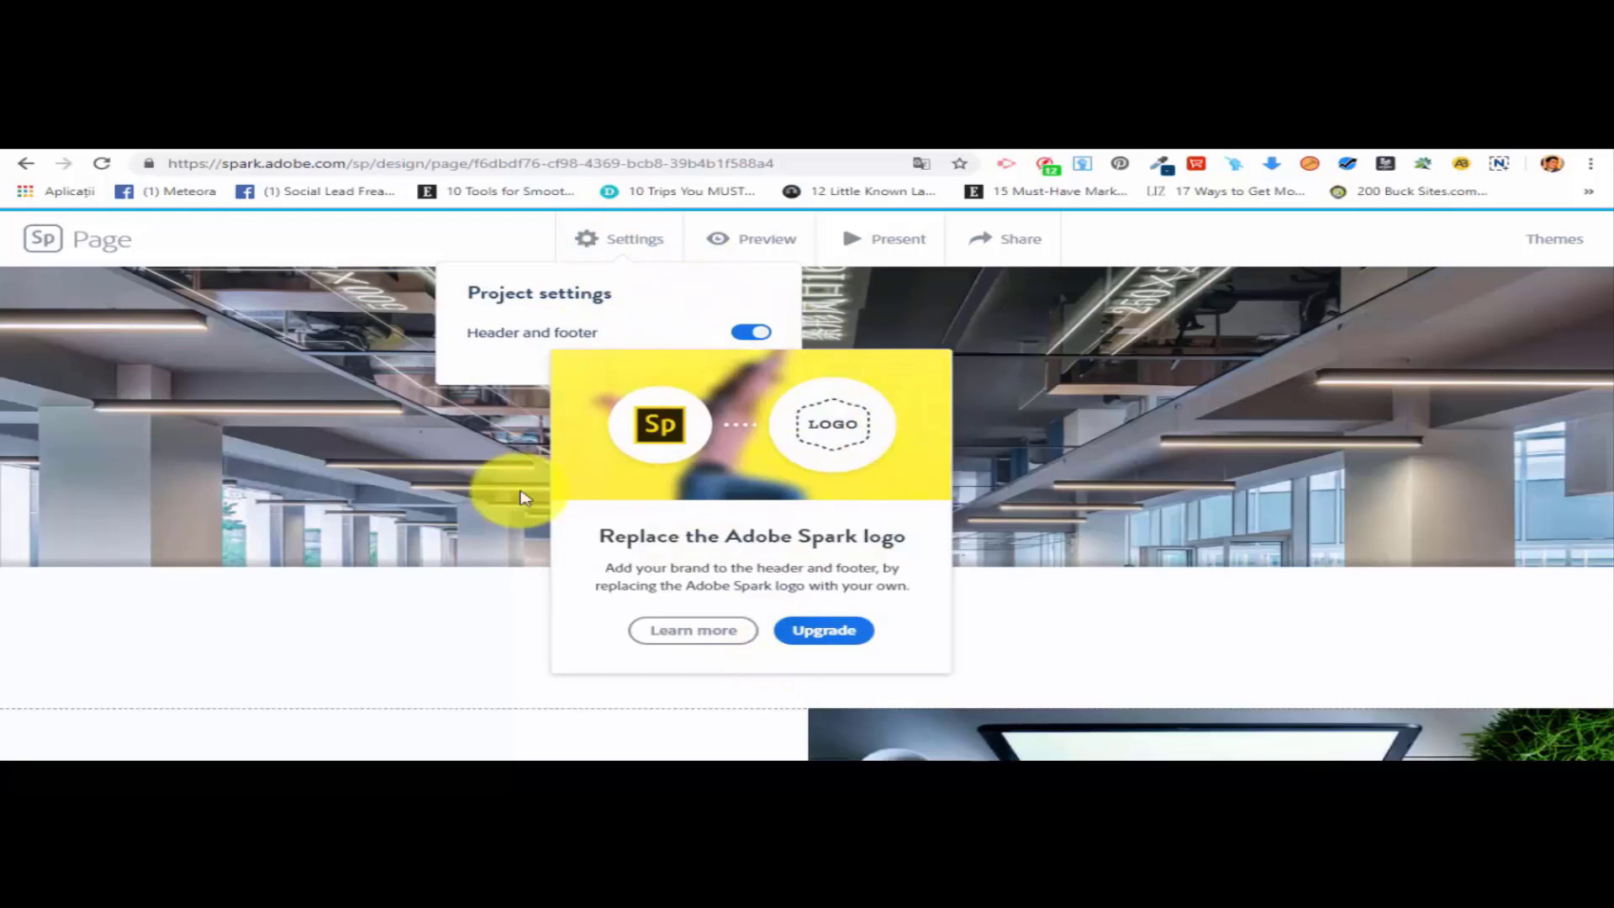
click(1145, 240)
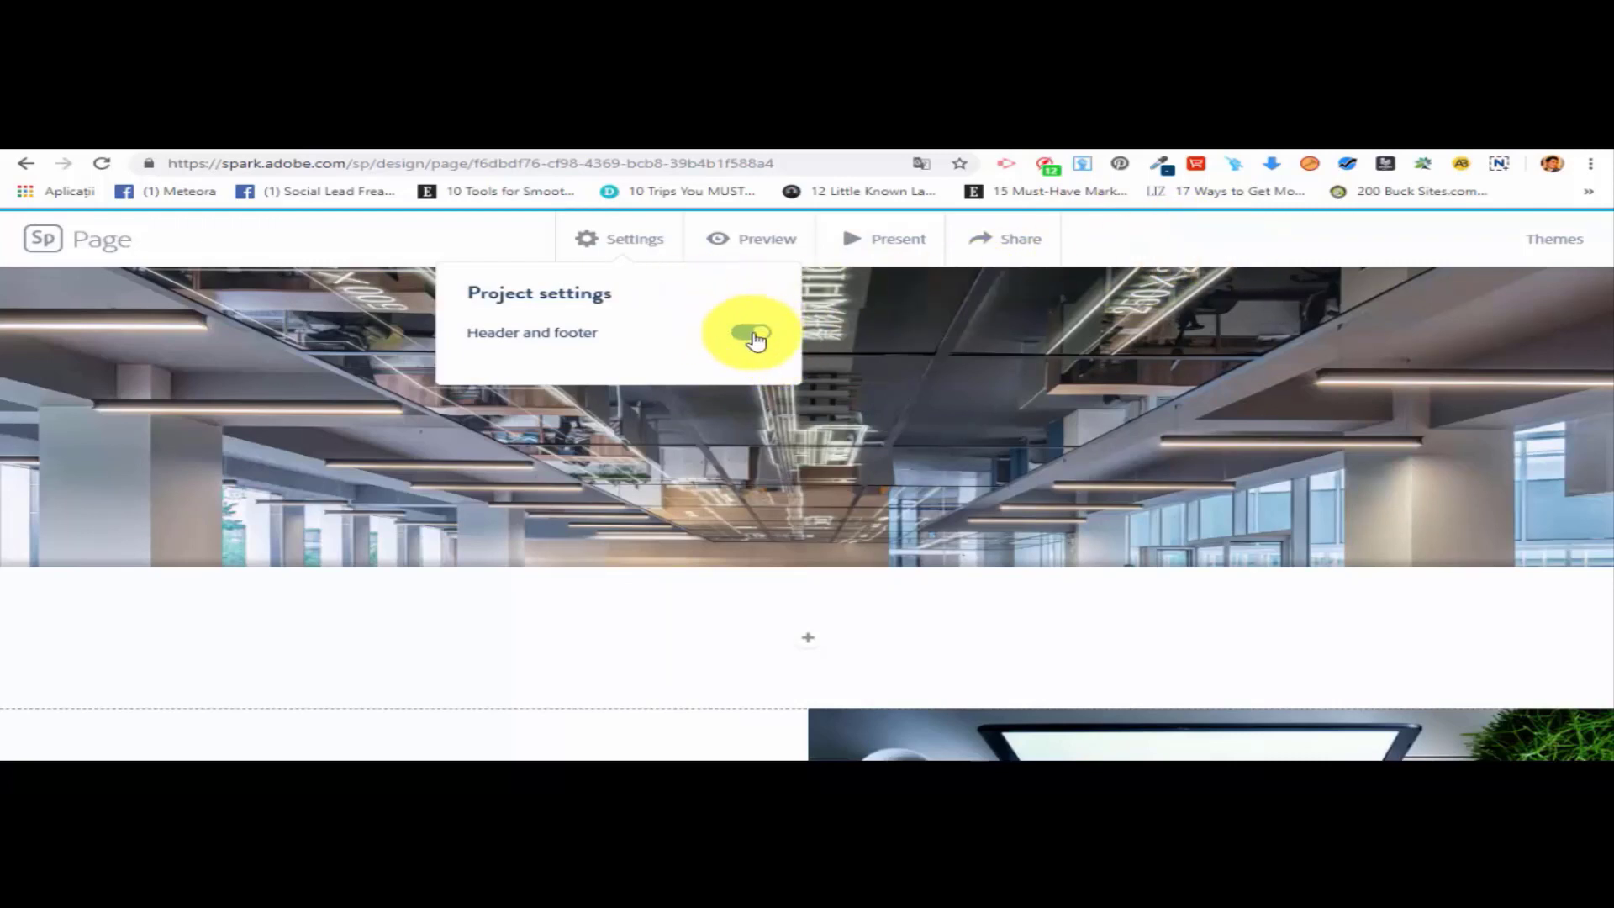
Present the page in full screen, look through the photos and the Example title, and exit the presentation.
click(1237, 256)
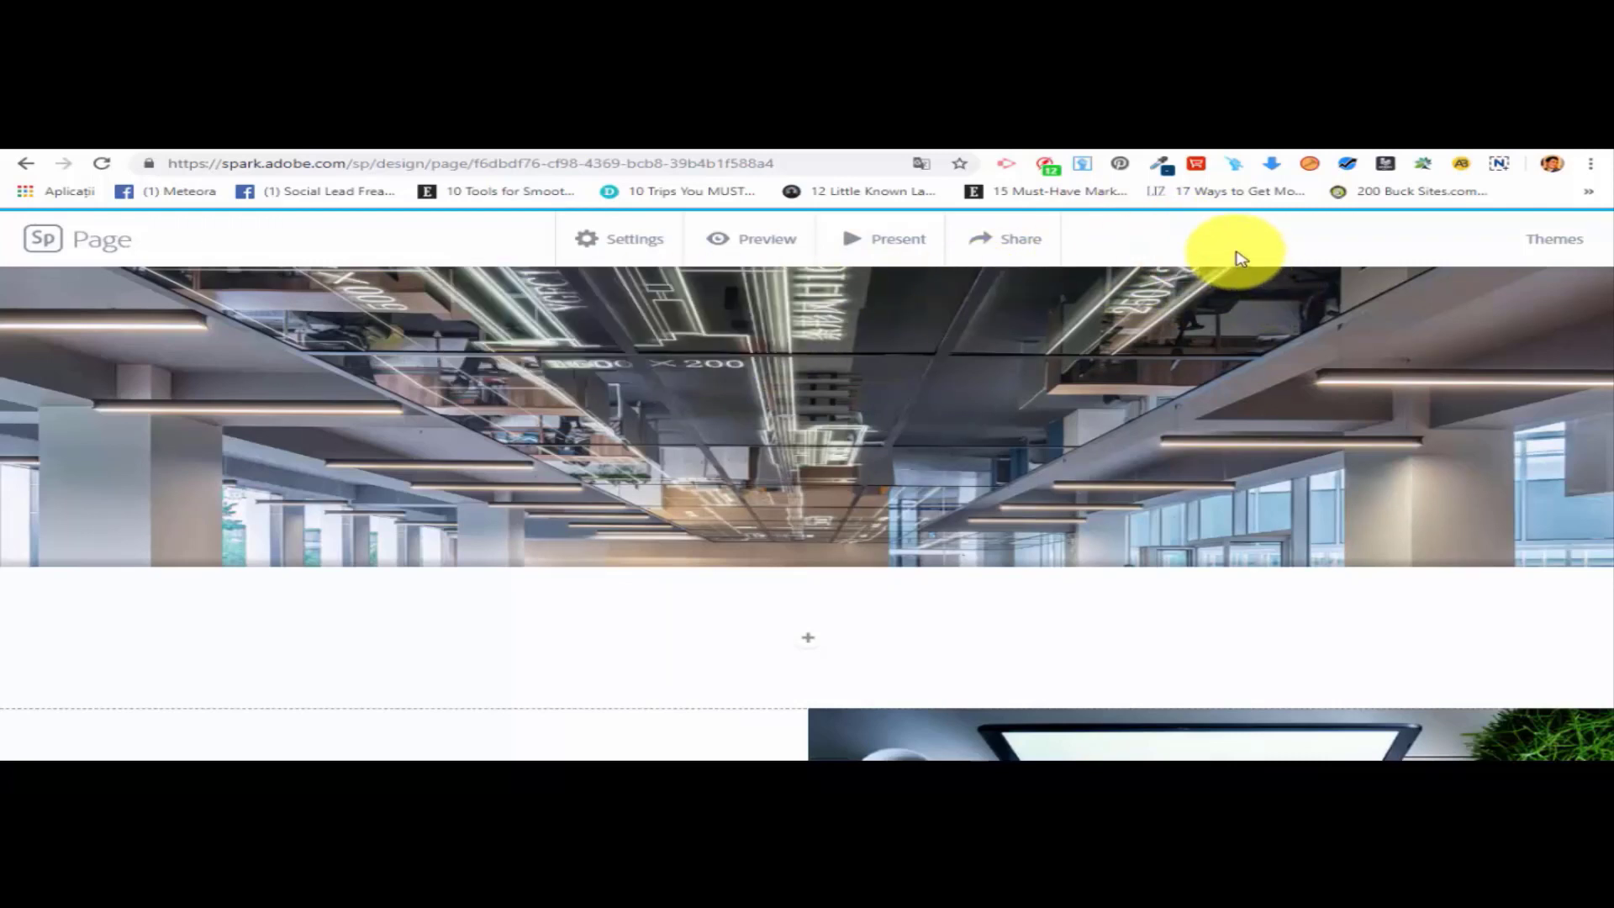
click(902, 241)
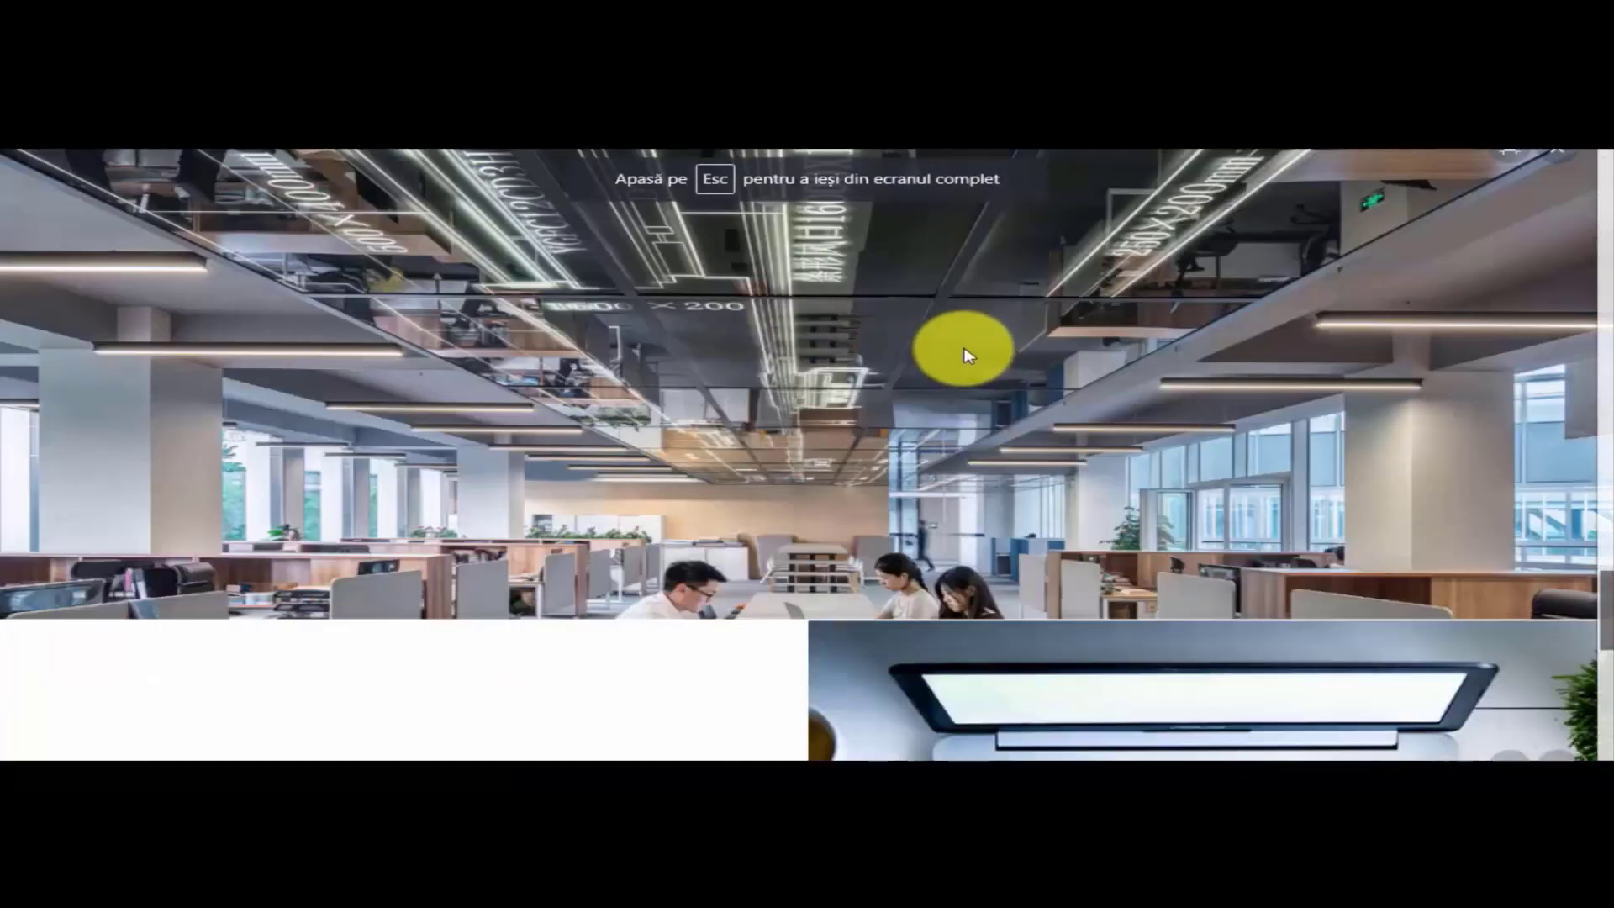
scroll(965, 353, down, 15)
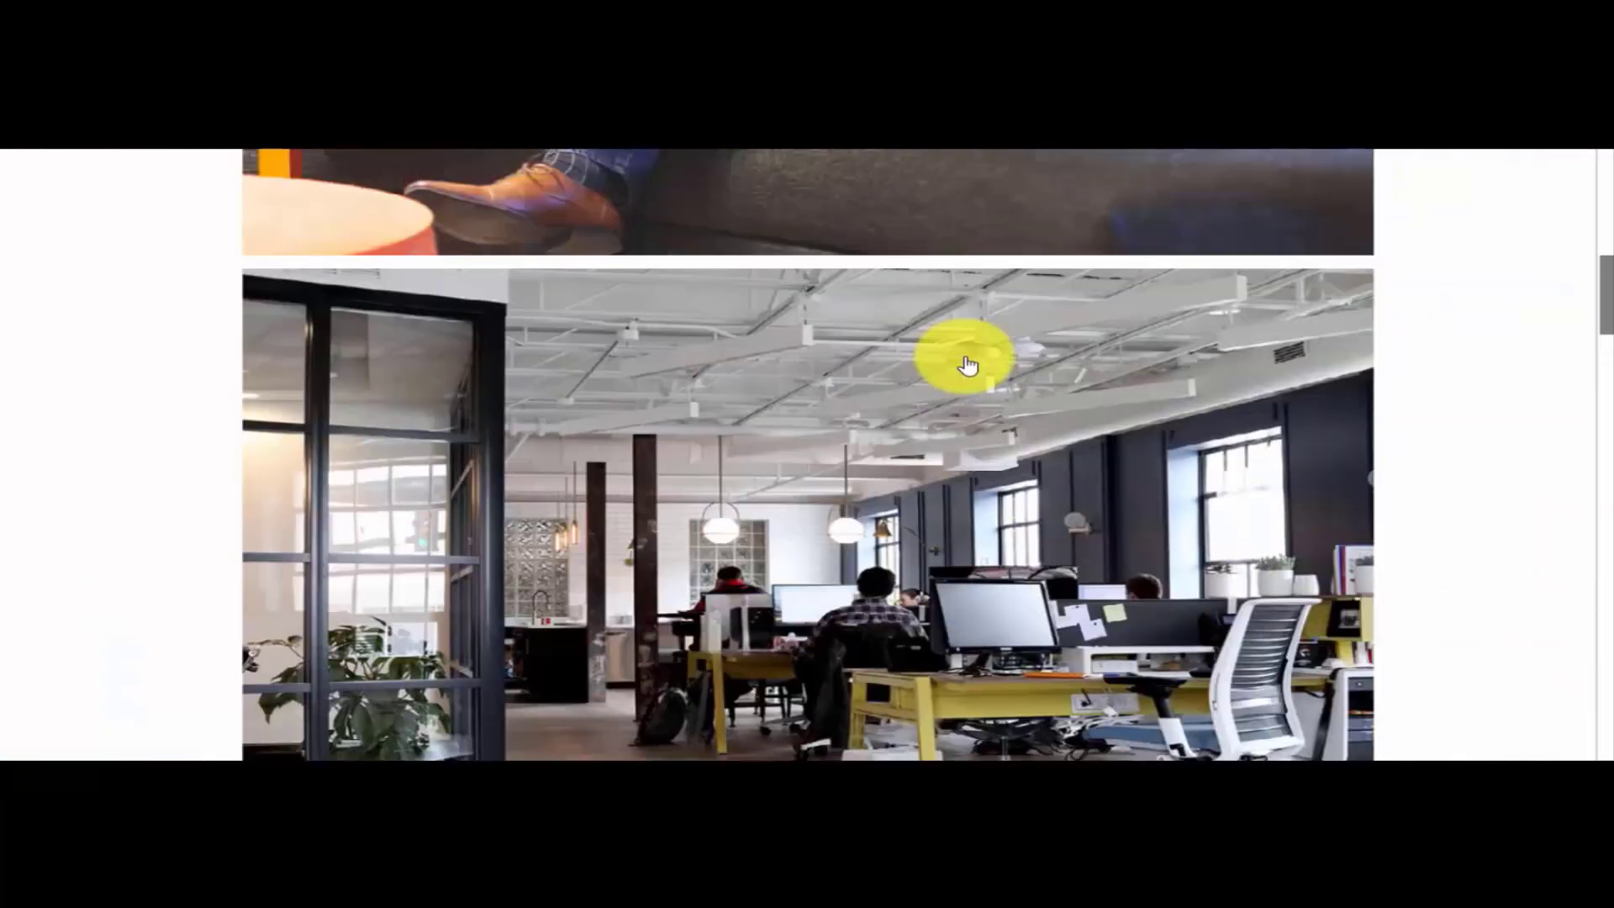
scroll(966, 363, up, 20)
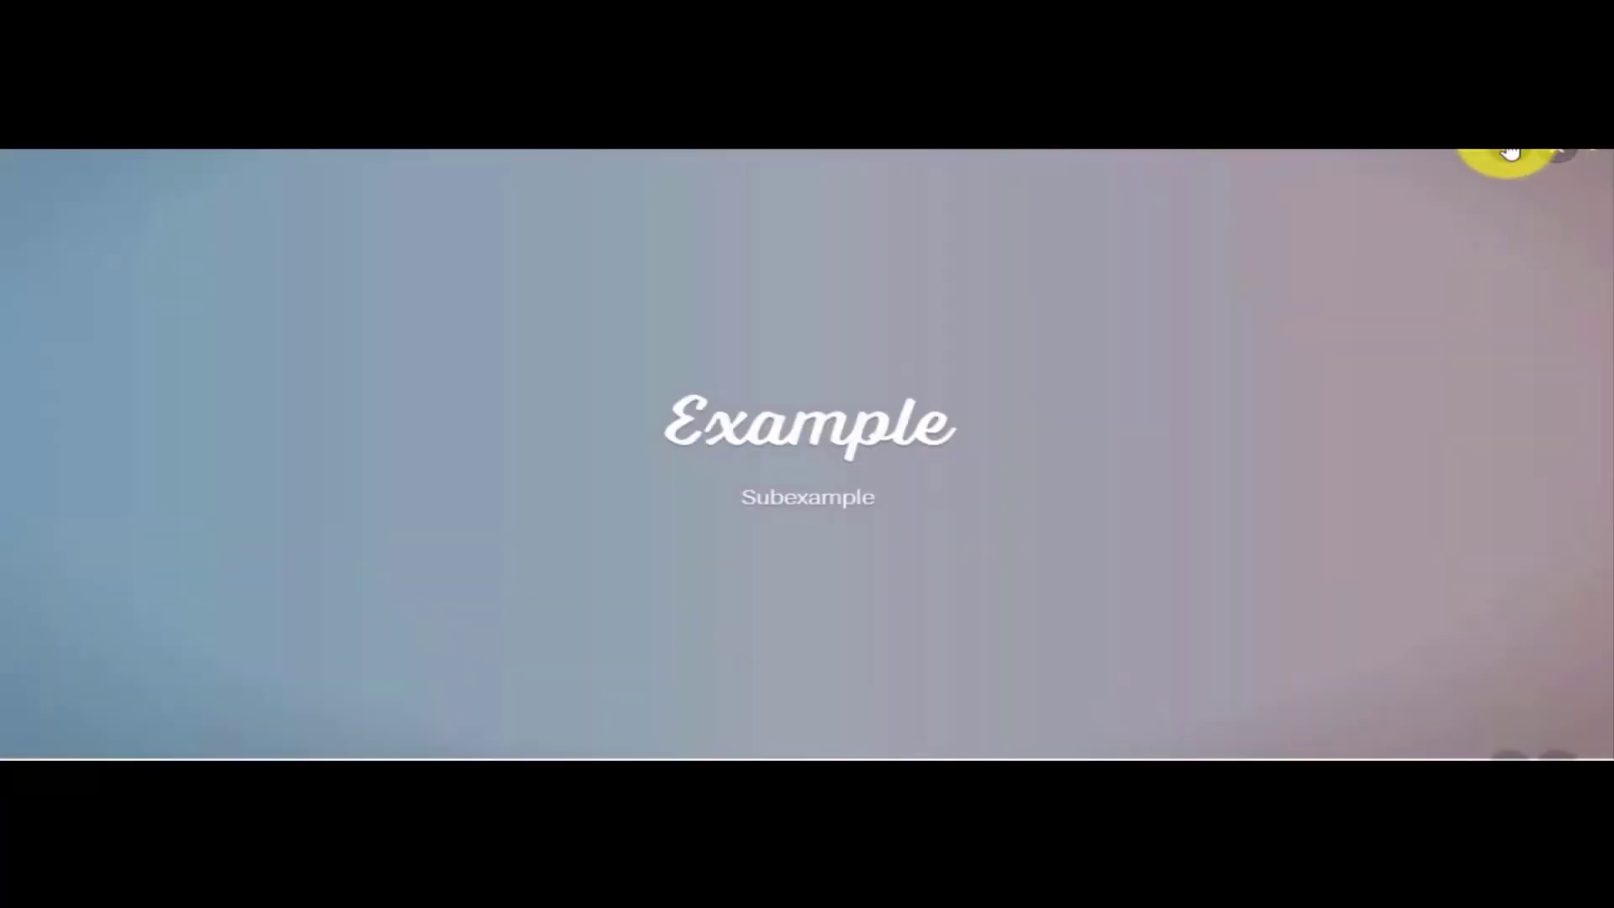
click(1511, 152)
click(1556, 246)
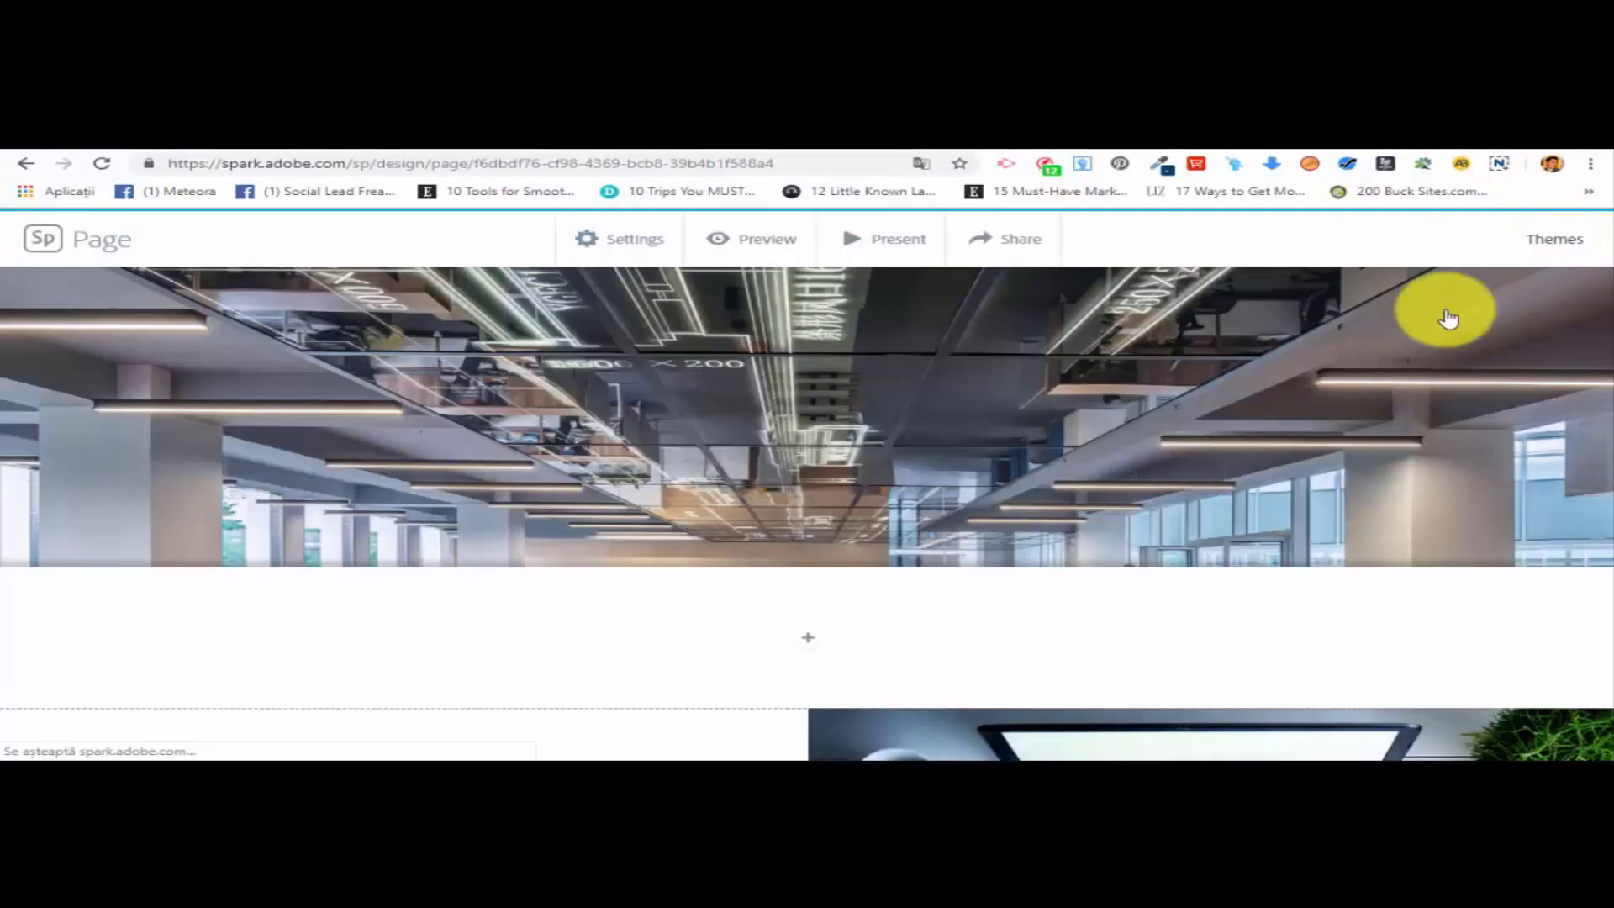
Open the publish and share link form, review the Example title and the photo credits, and close it without creating a link.
click(1025, 238)
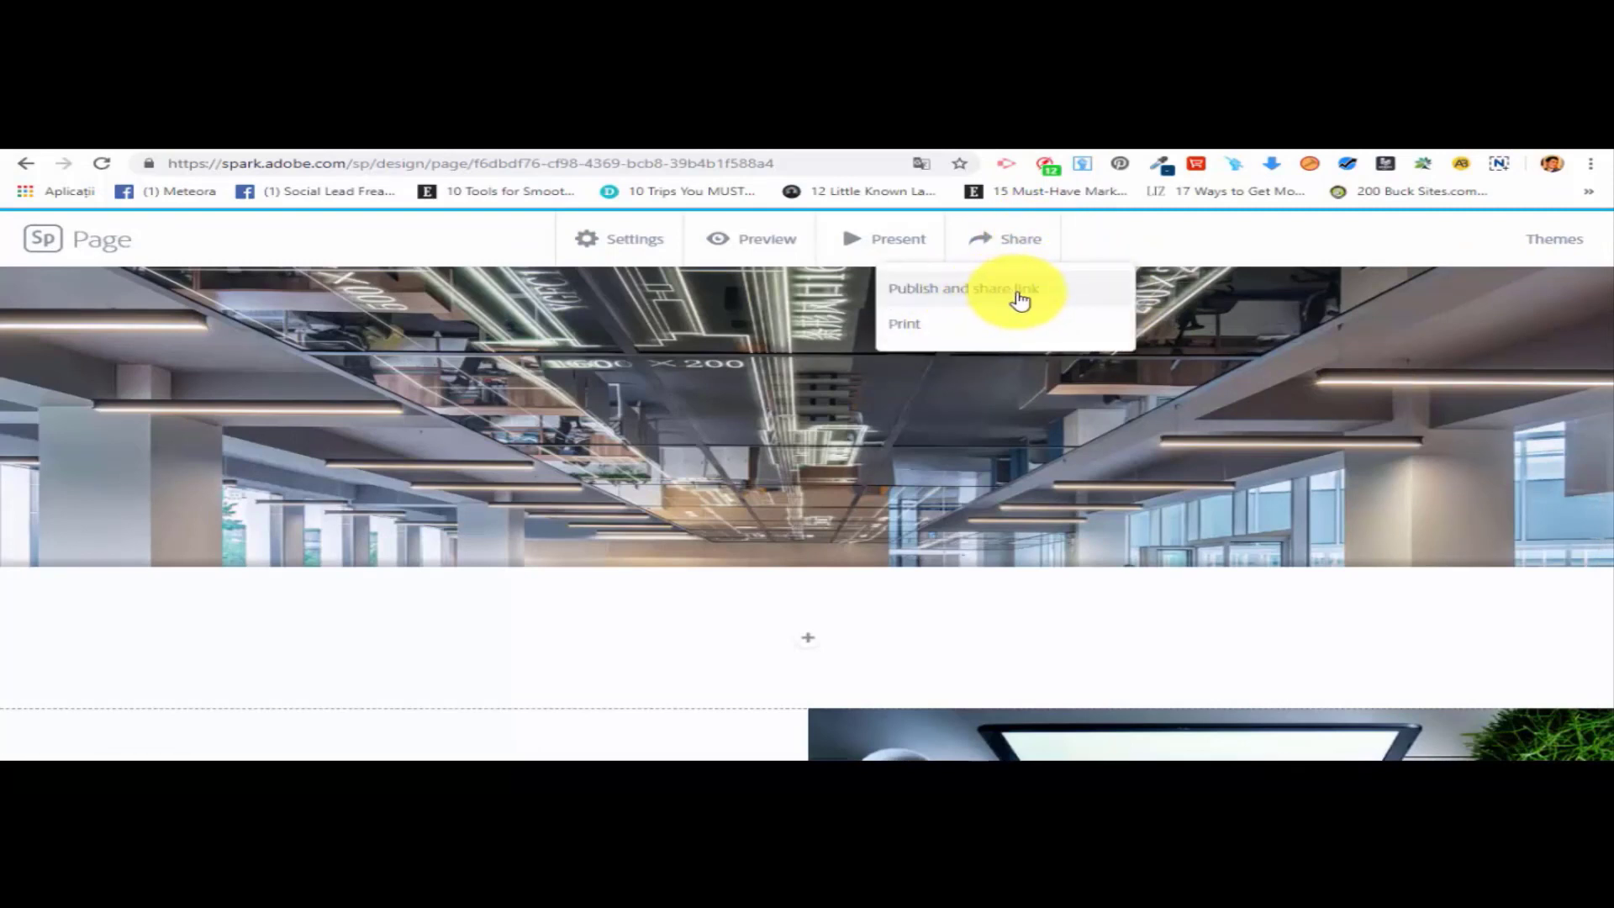
click(1020, 290)
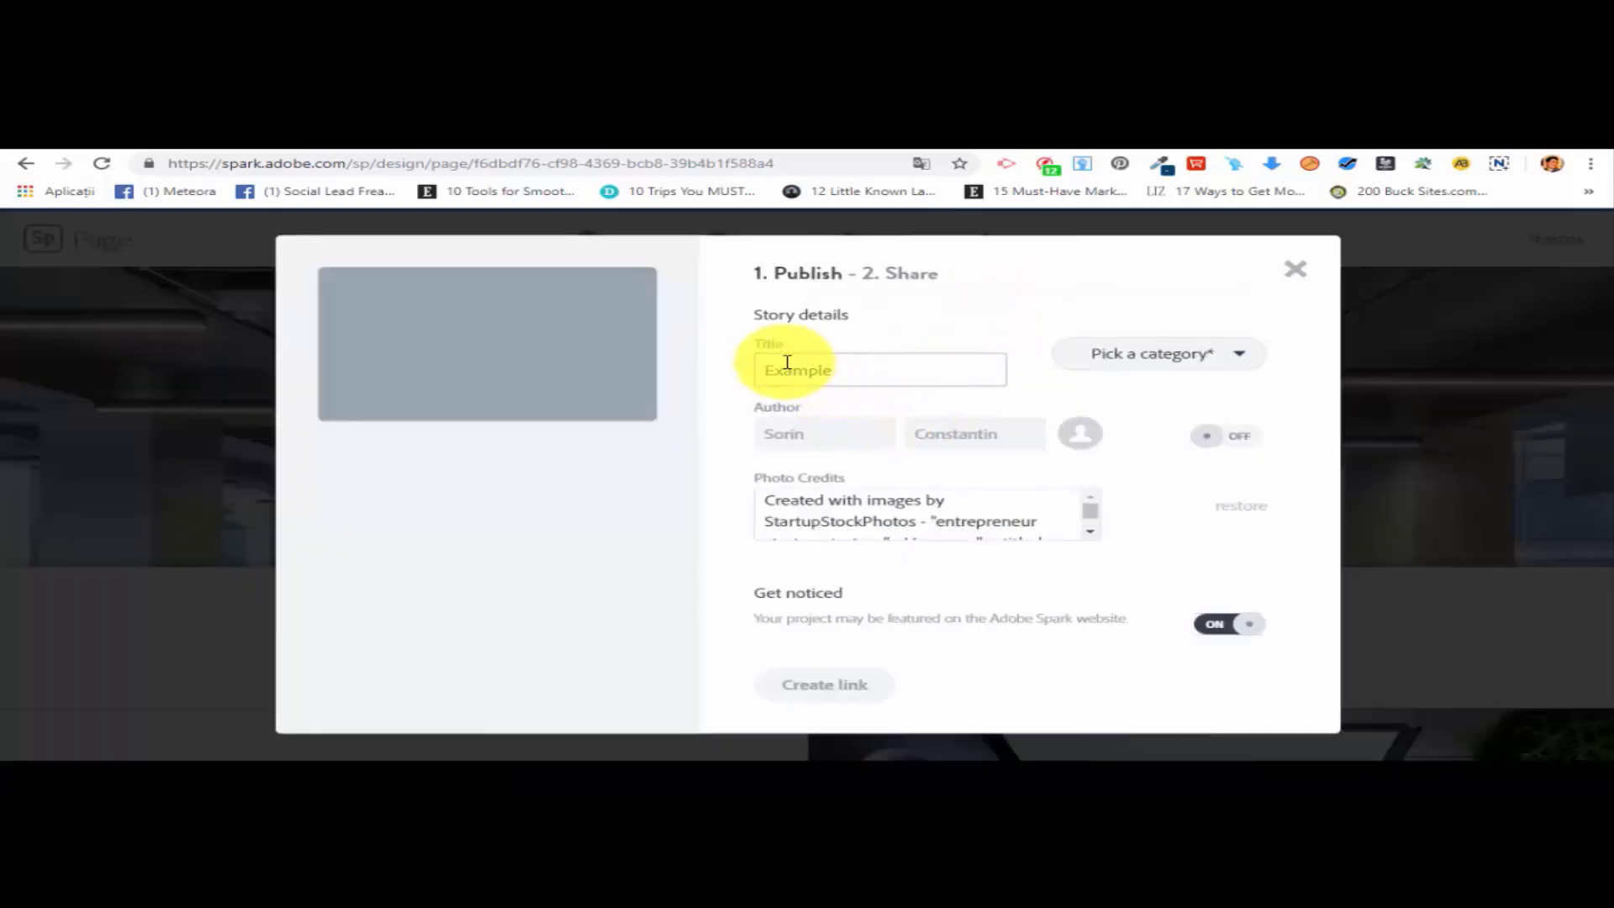
click(812, 360)
text(Example)
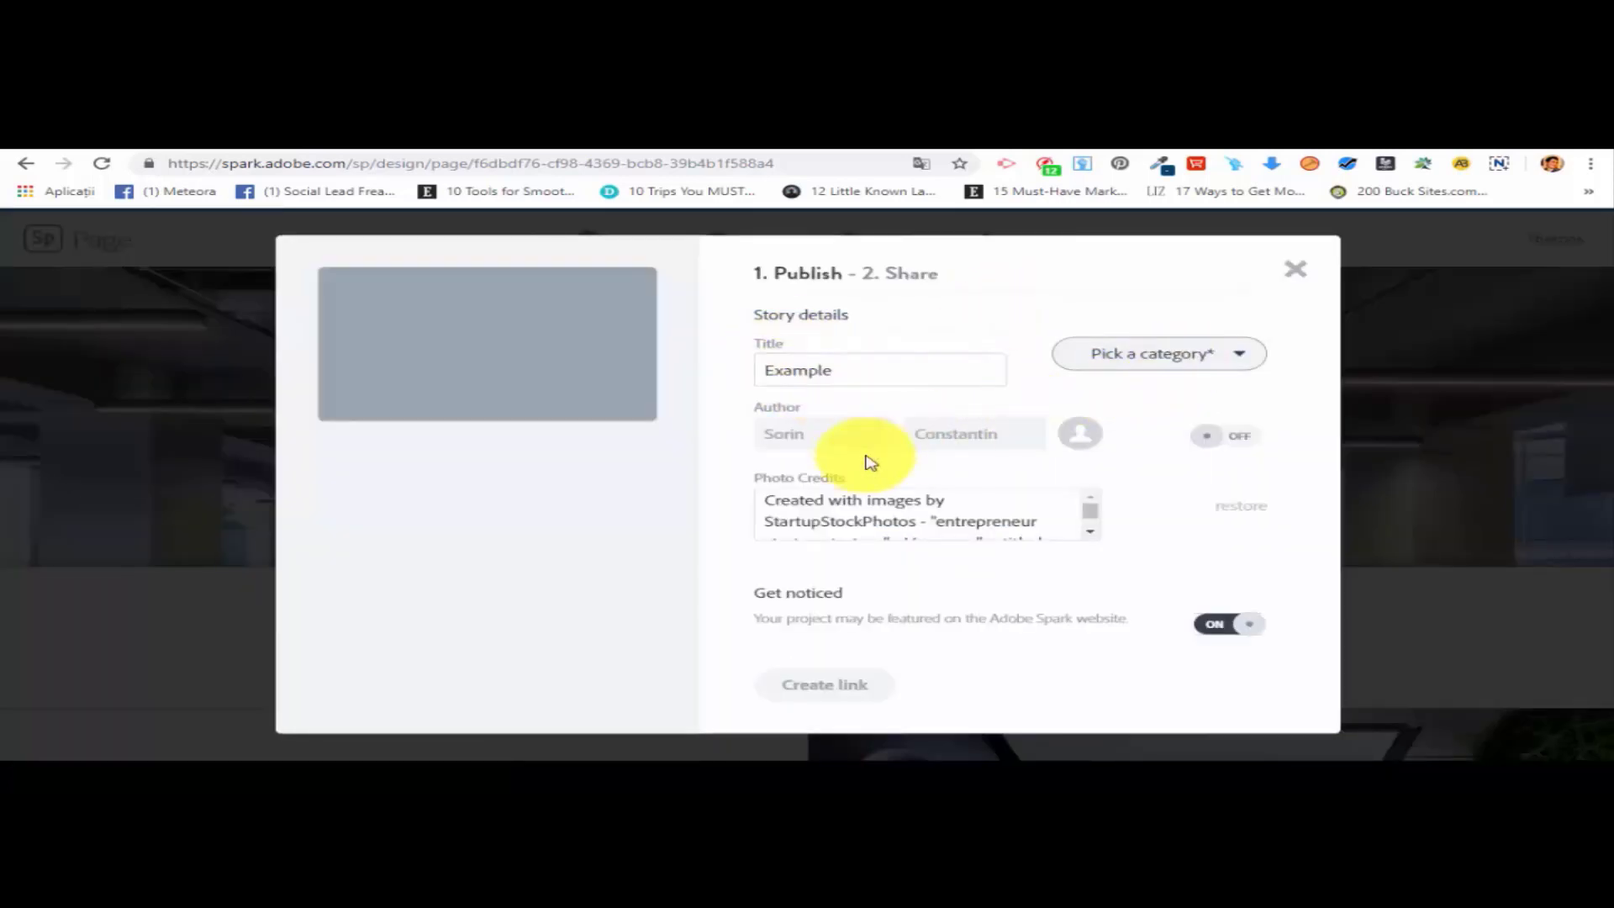
scroll(1041, 512, down, 3)
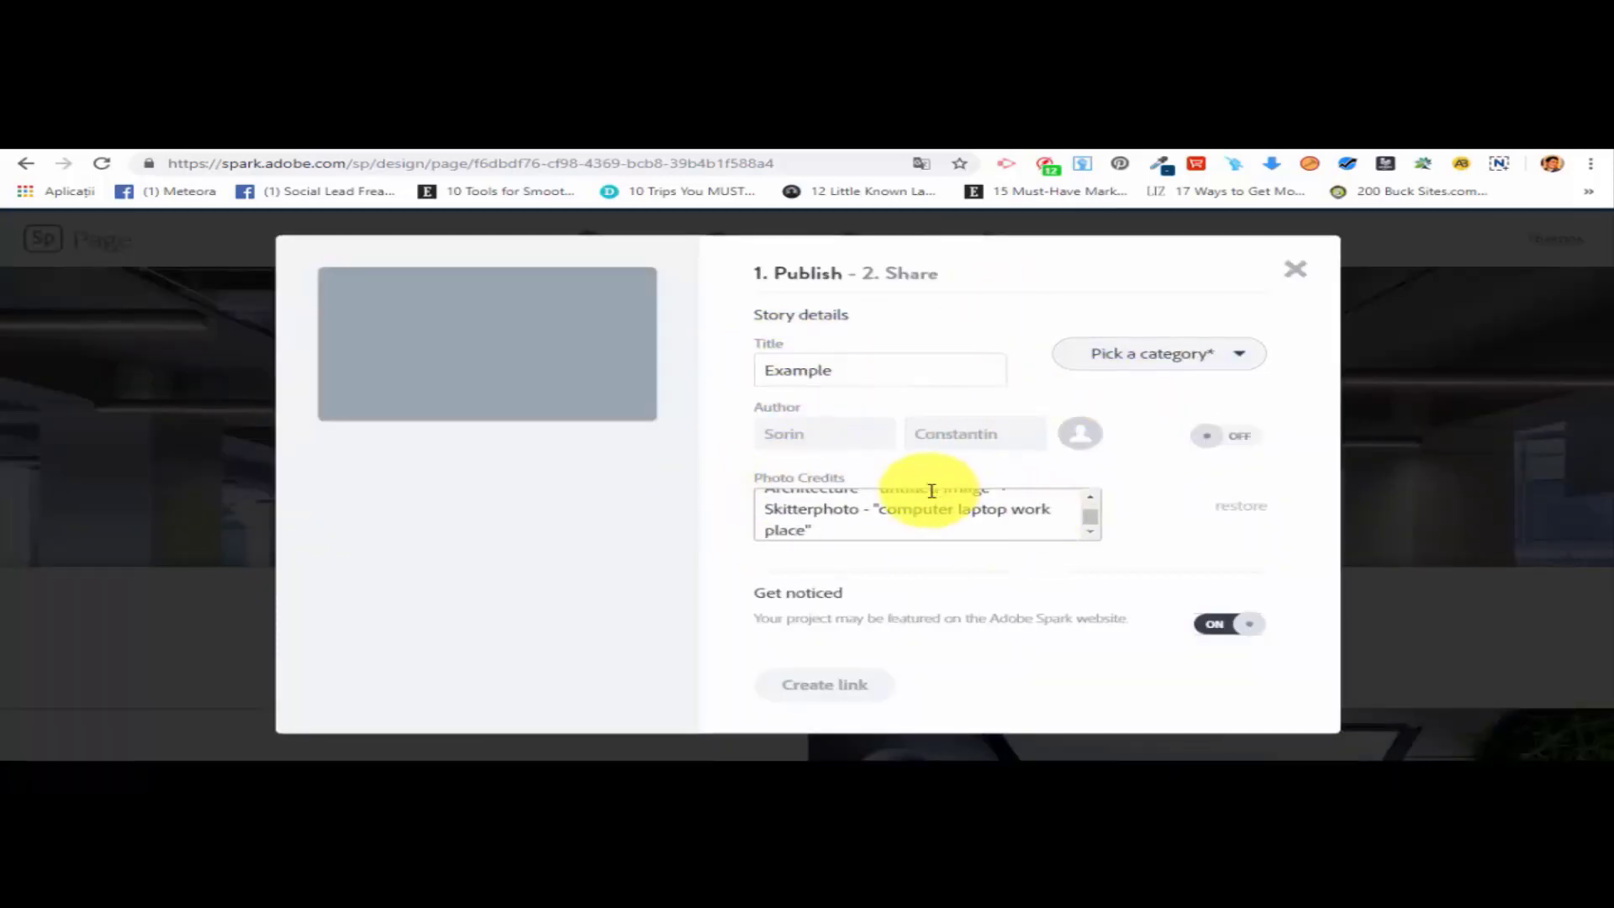
click(1293, 269)
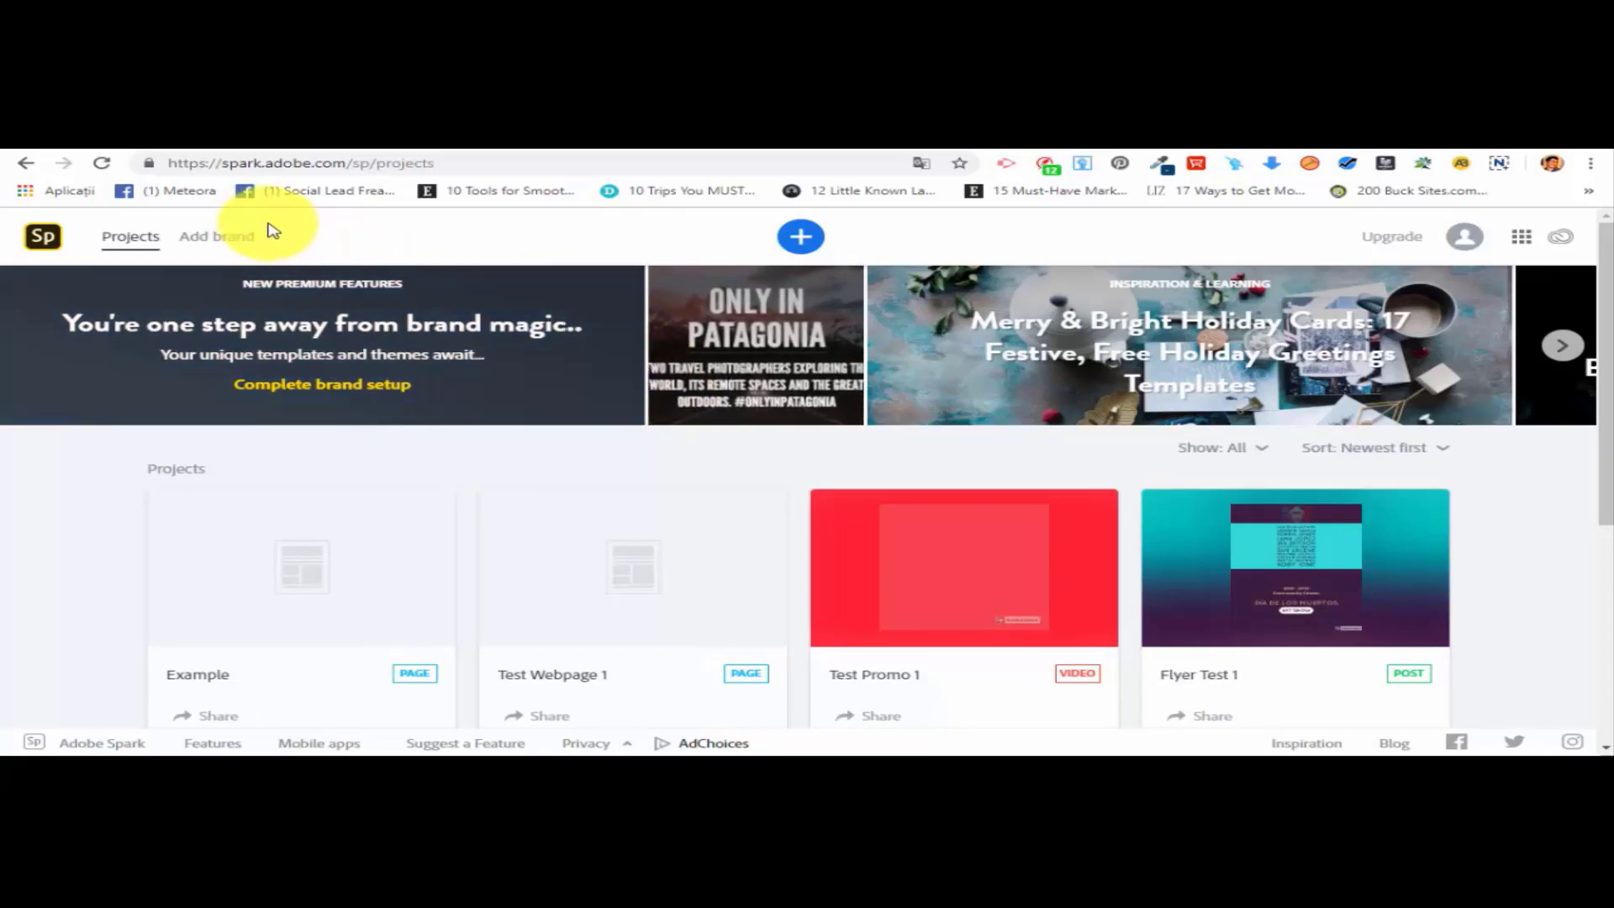
In the brand setup, replace the logo with the round blue App Store icon image from the Downloads folder.
click(238, 240)
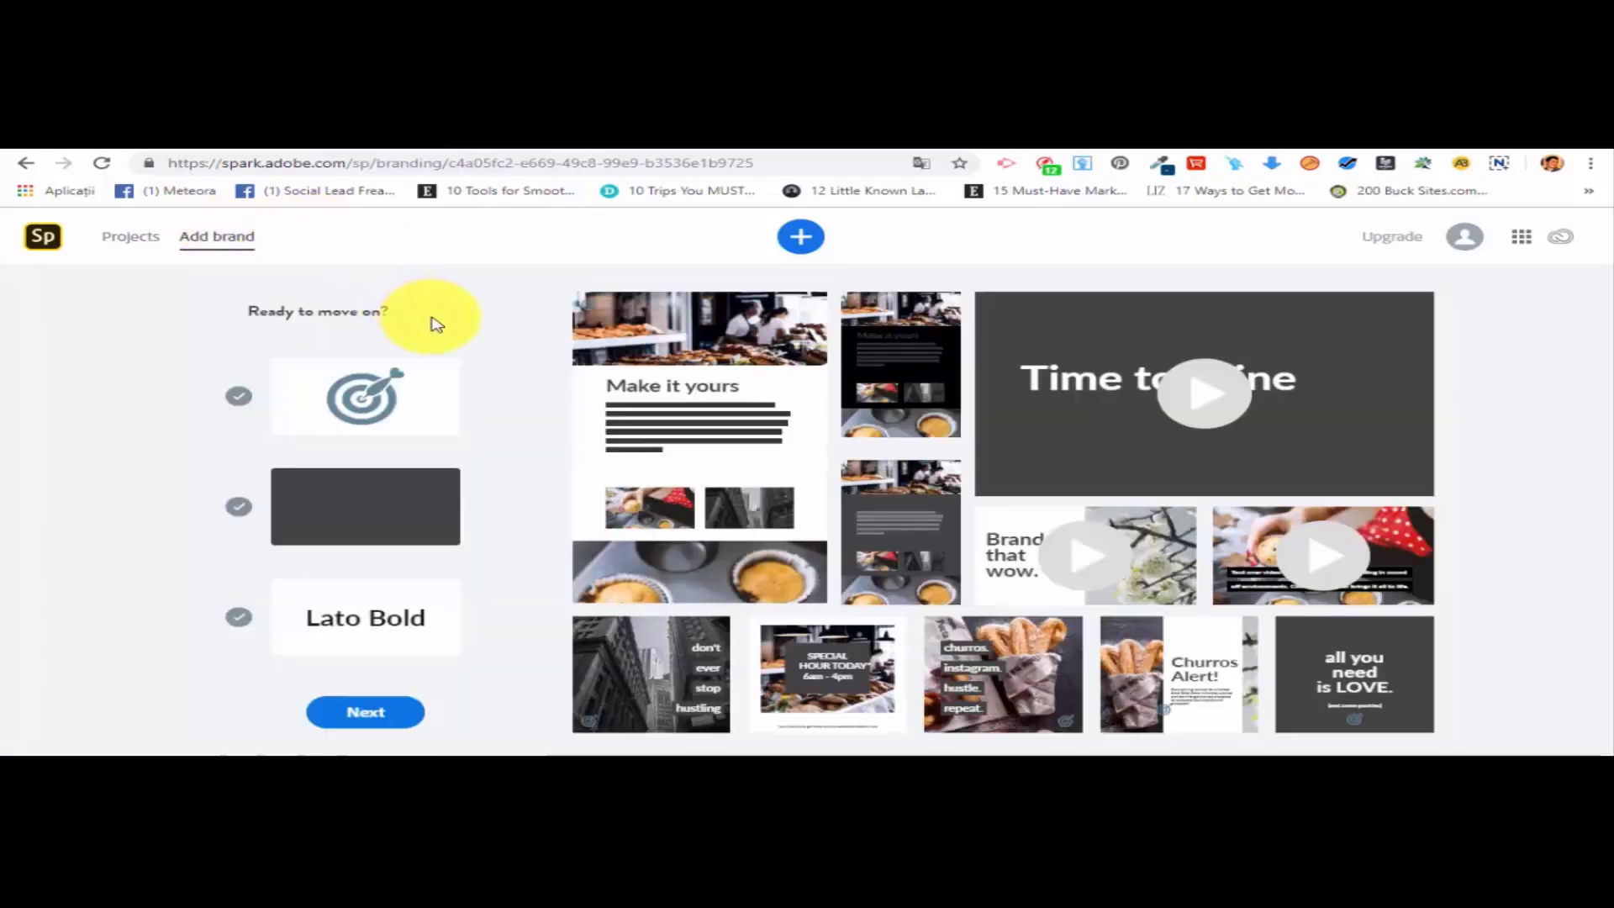
mouse_move(365, 391)
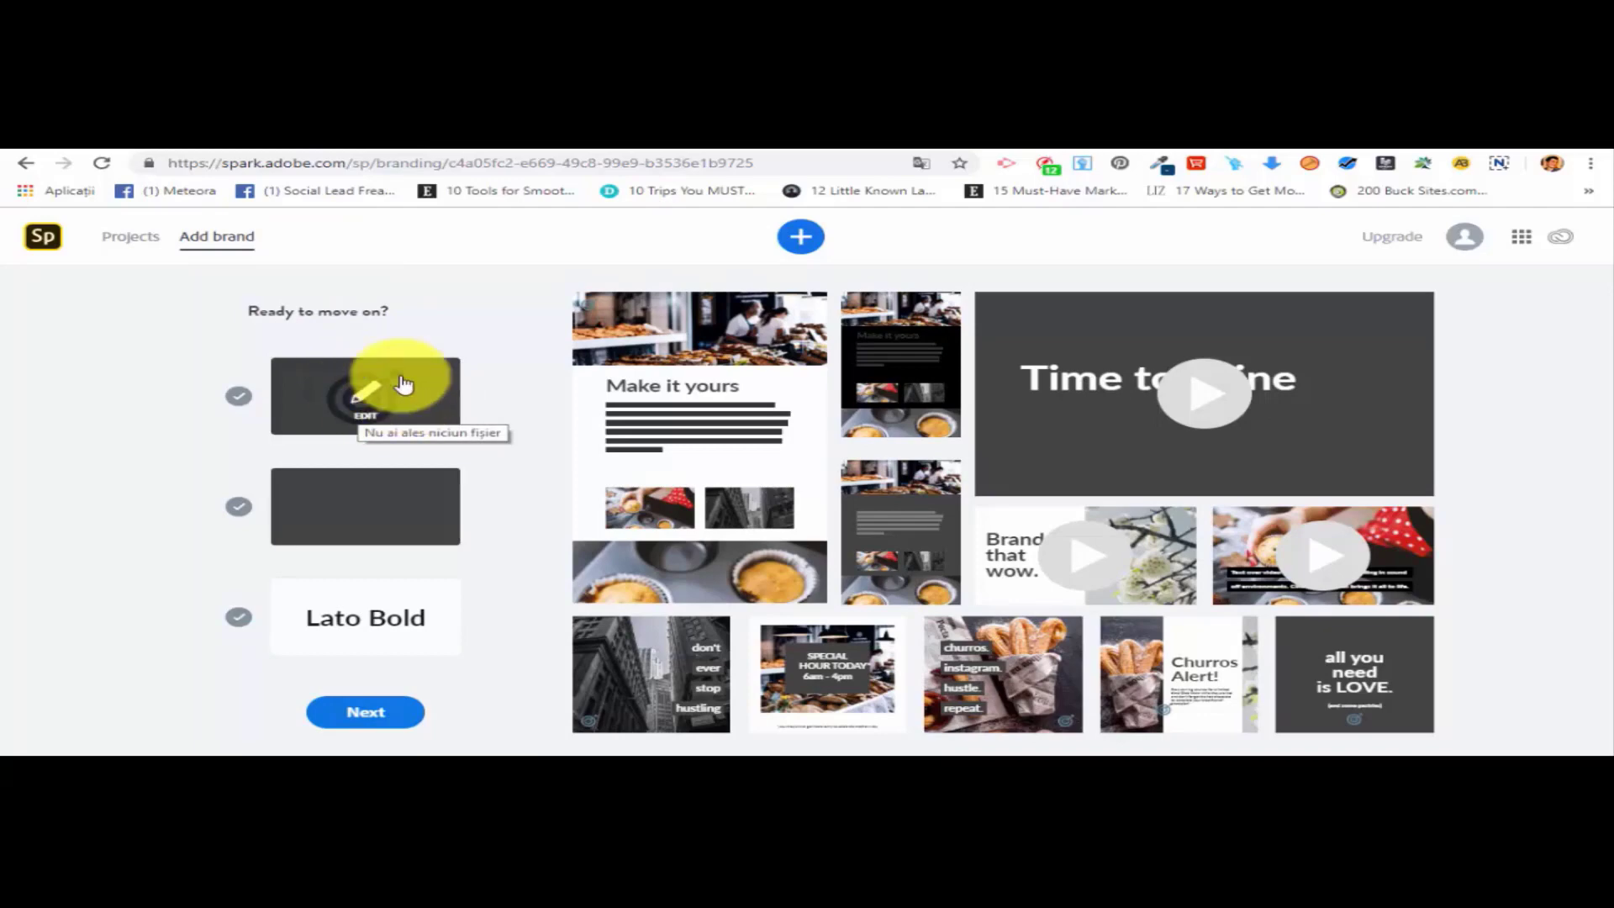
click(392, 388)
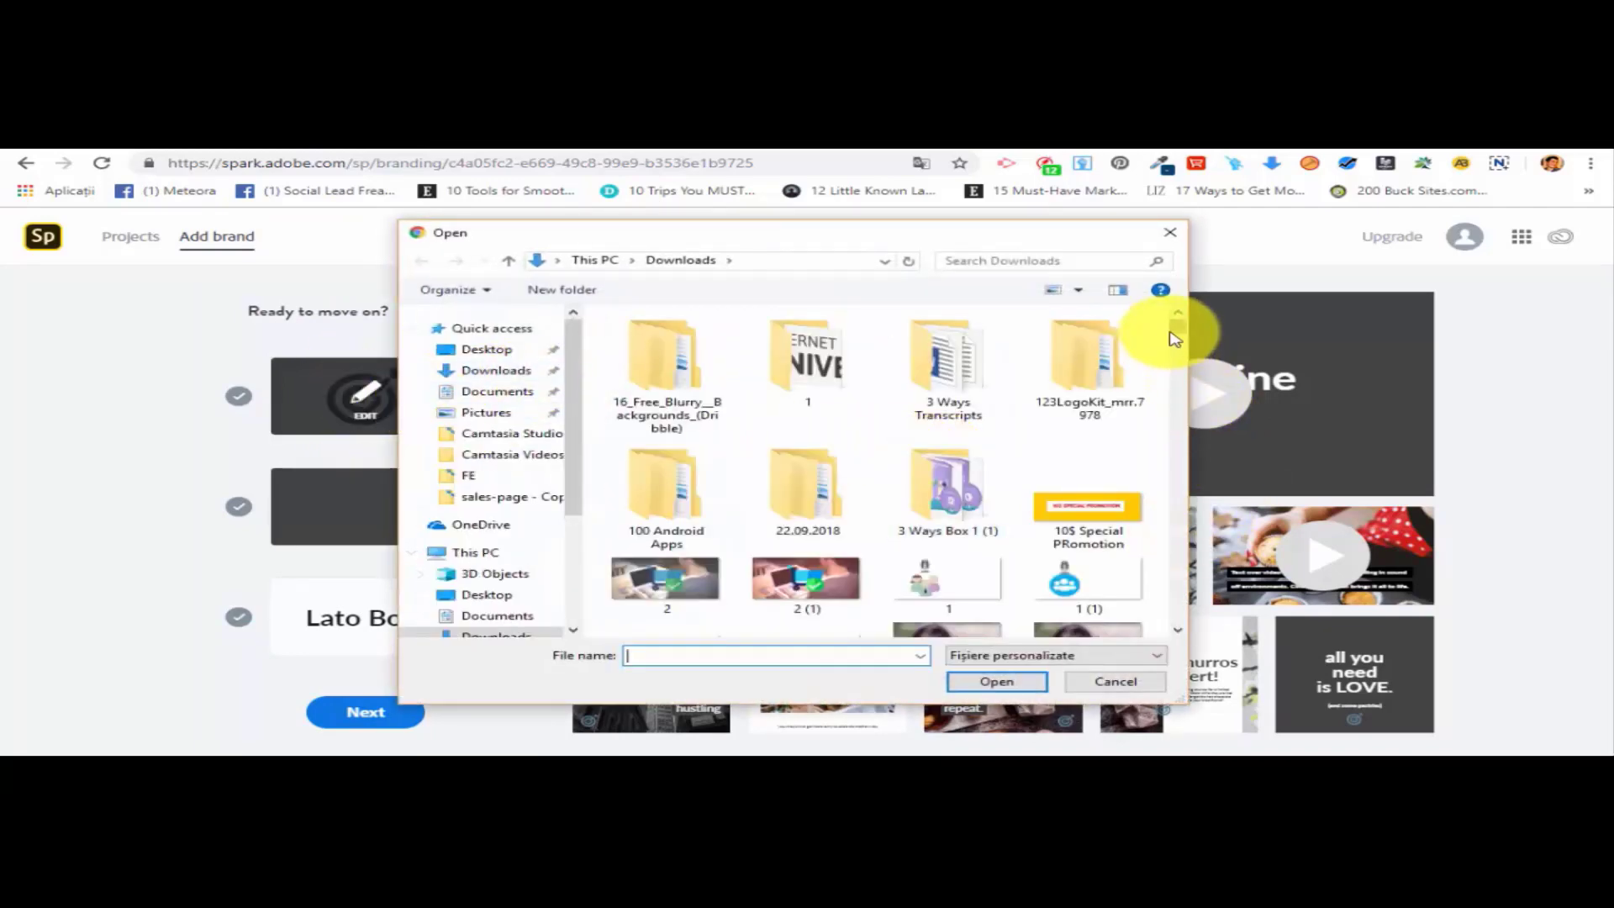
drag(1174, 339, 1196, 359)
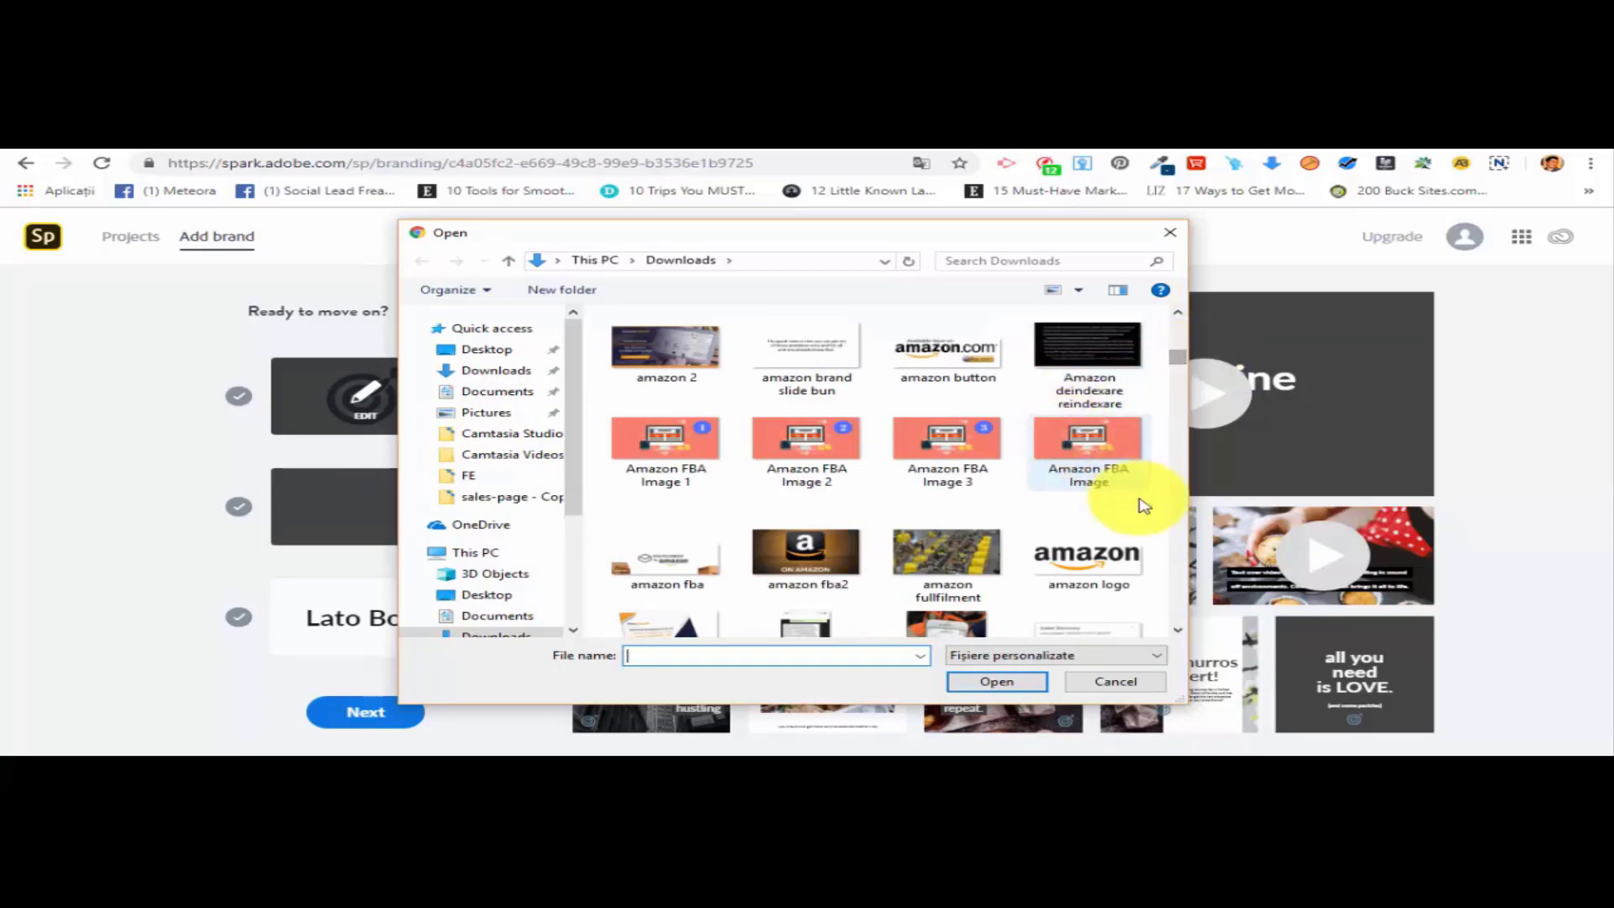
scroll(1143, 513, down, 5)
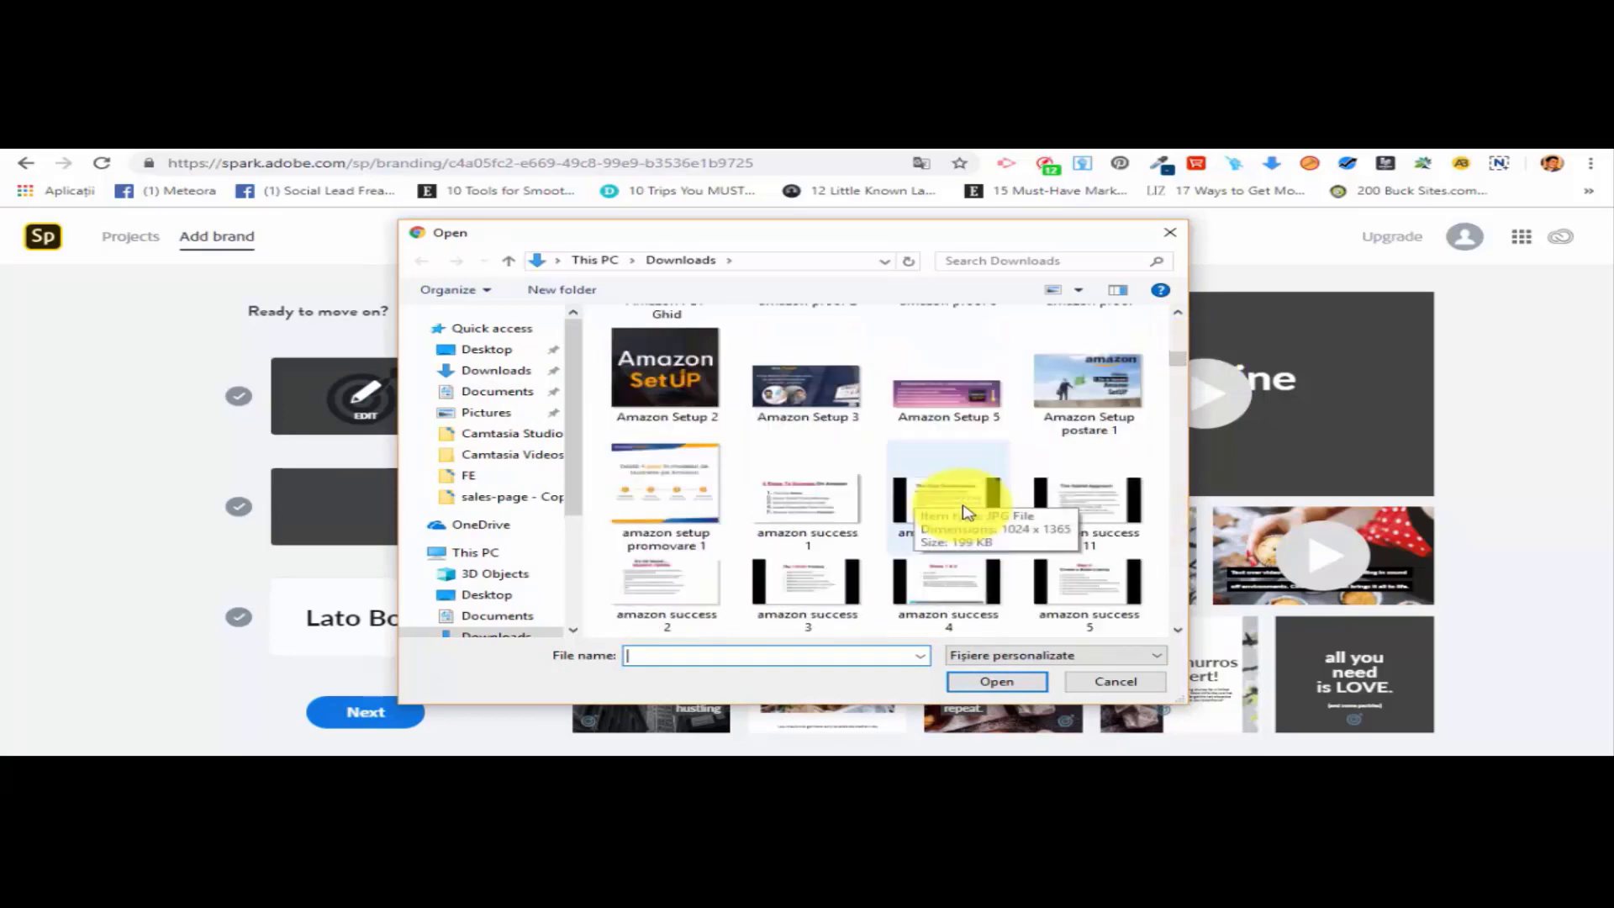
scroll(964, 513, down, 8)
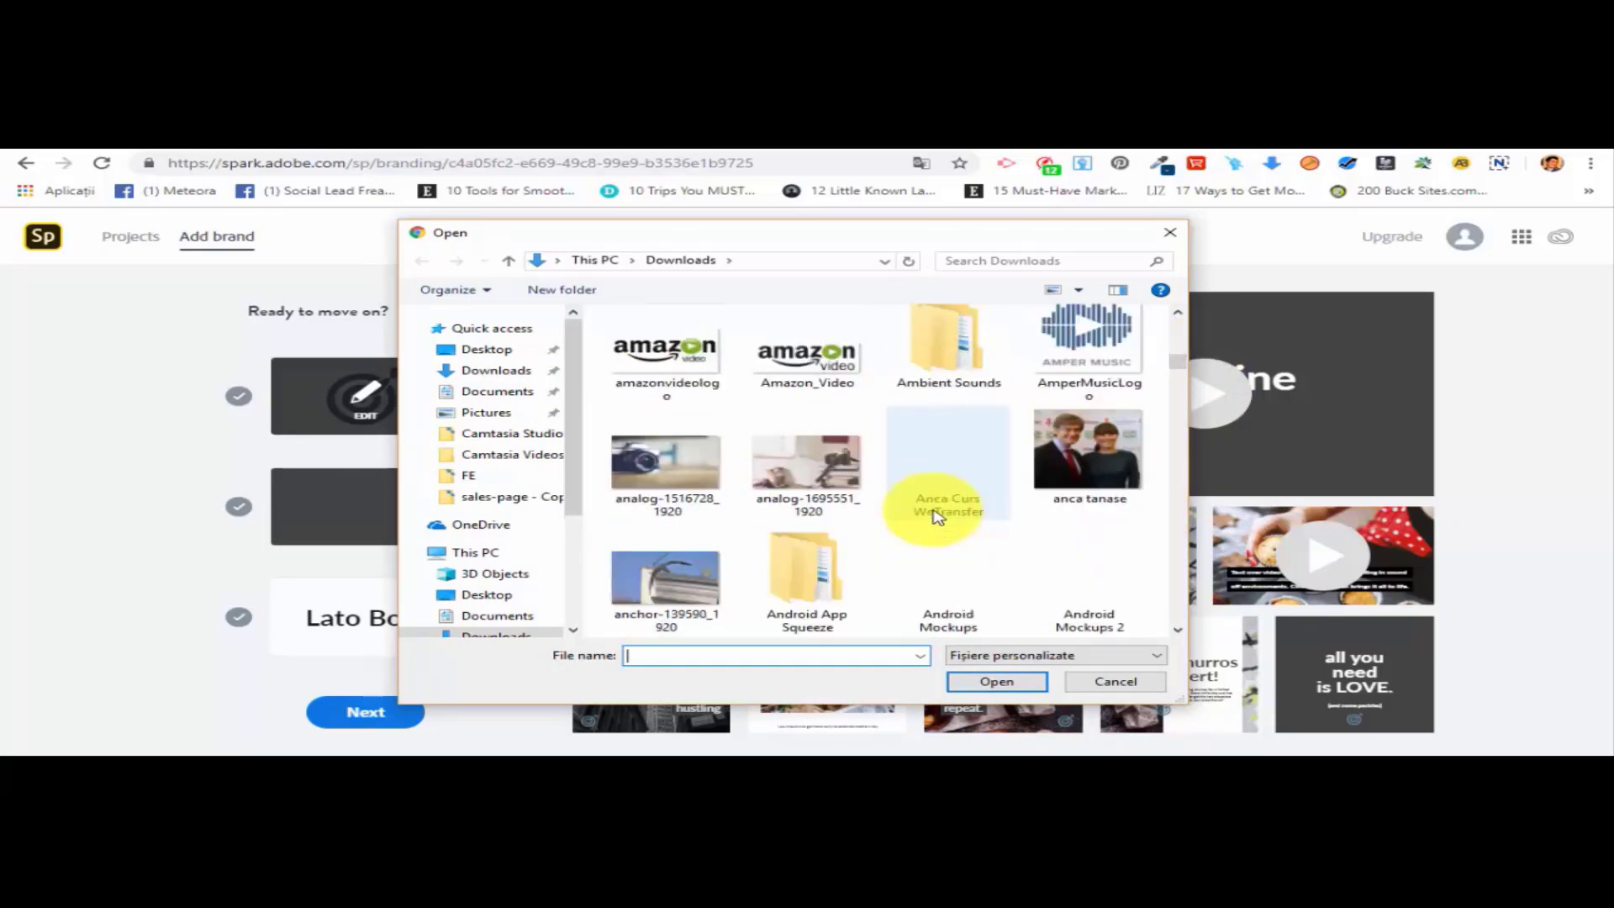
scroll(937, 515, down, 6)
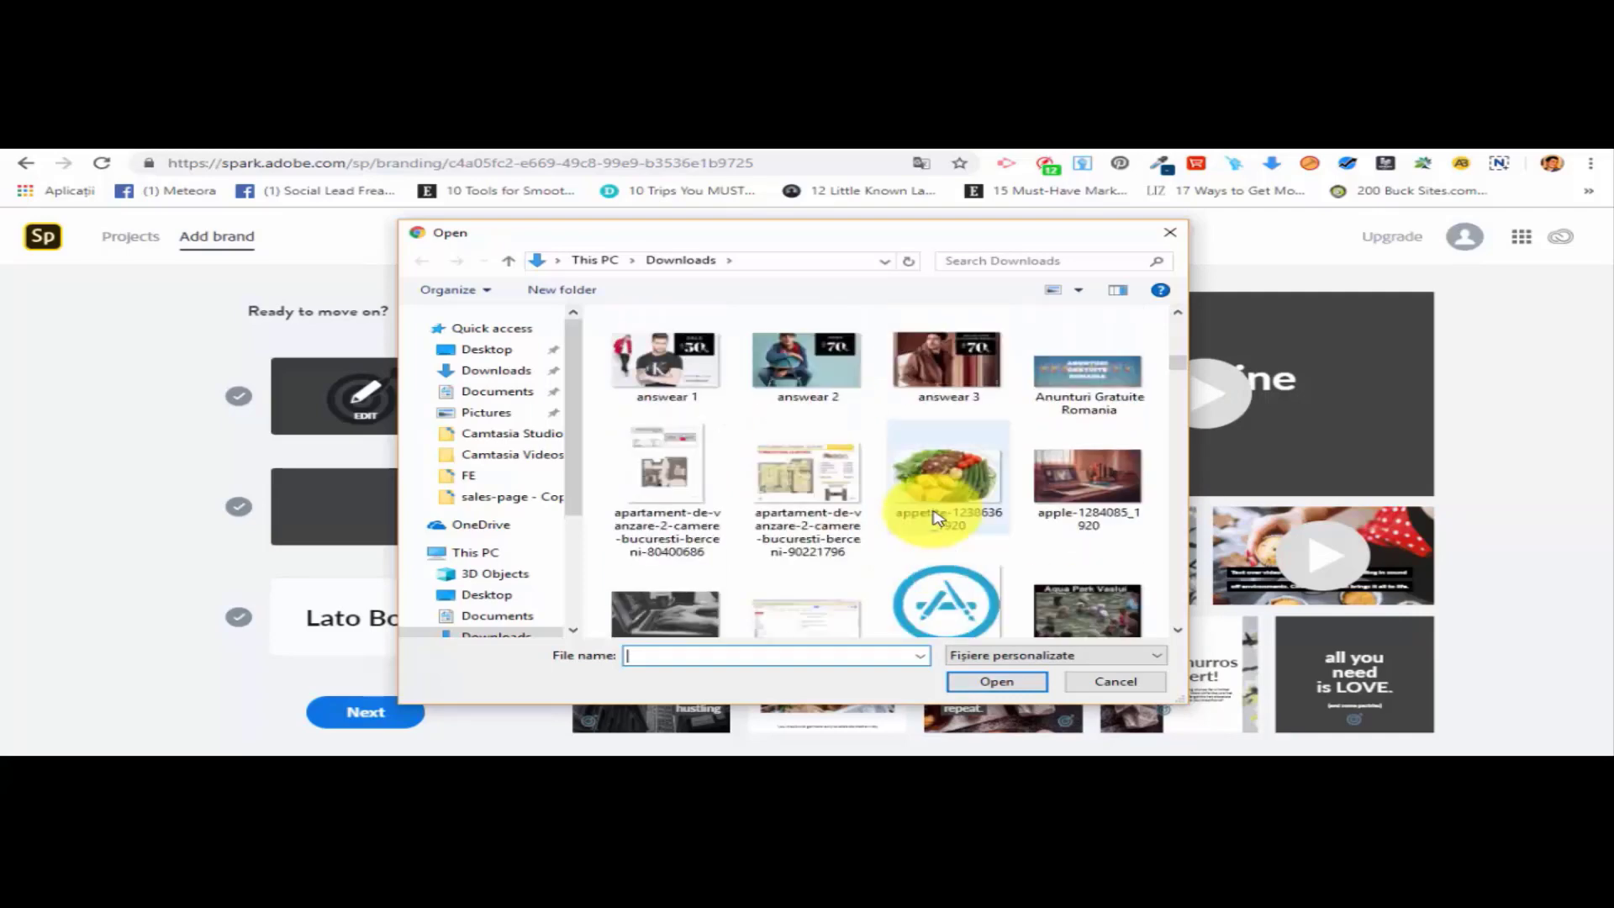
scroll(938, 517, down, 1)
click(942, 559)
click(1017, 683)
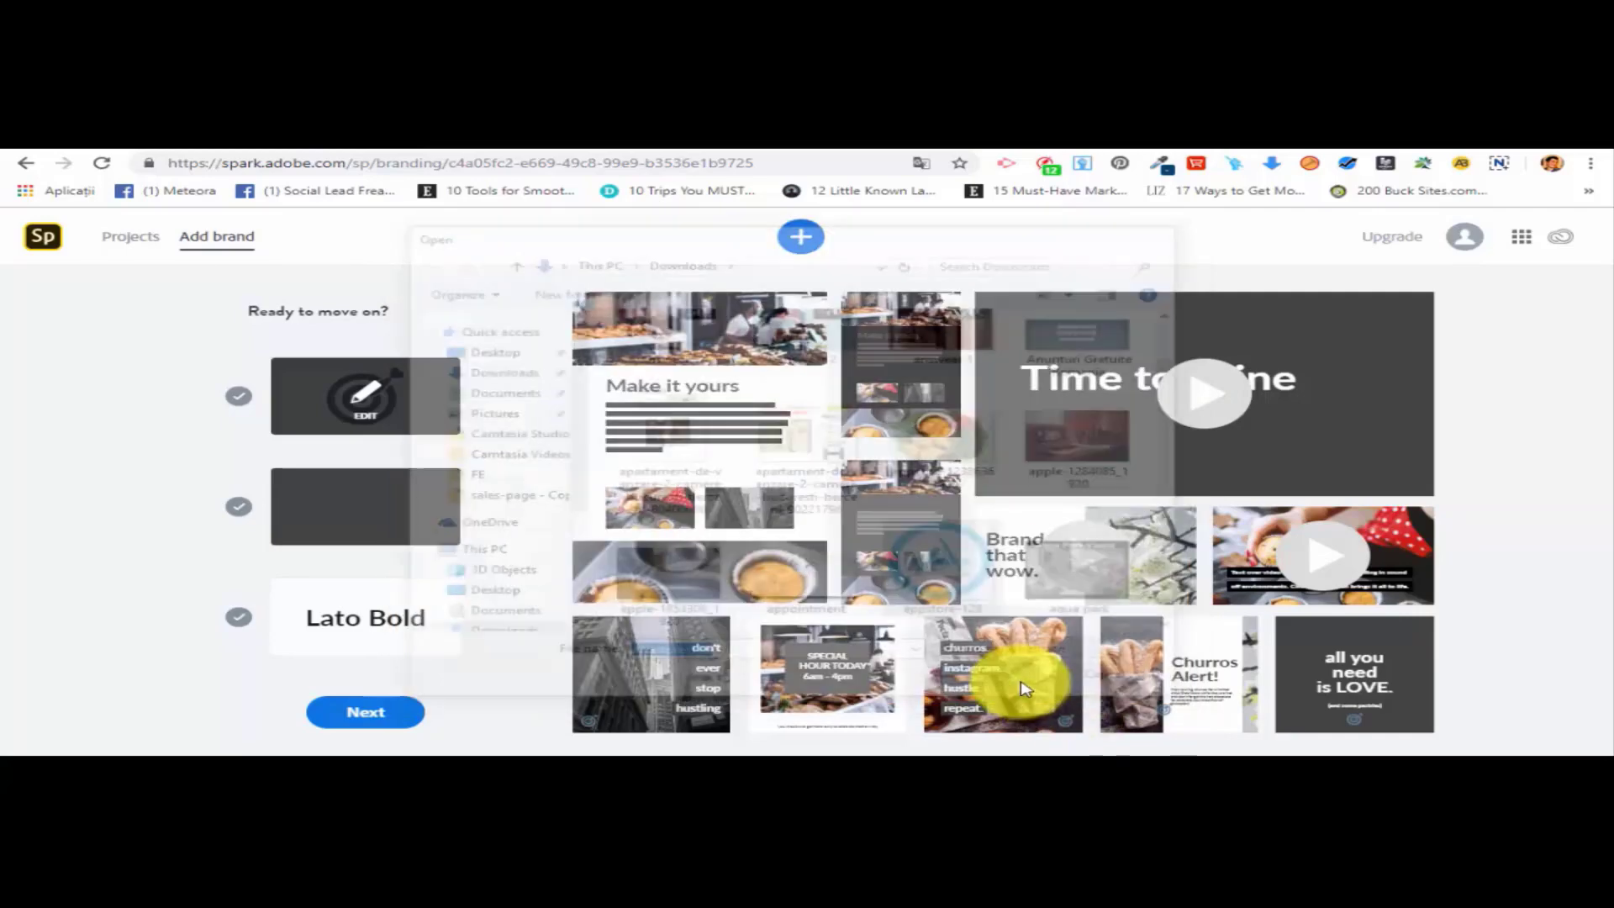
Set the brand colour to the logo's blue, #26A6D1, and save it.
click(370, 511)
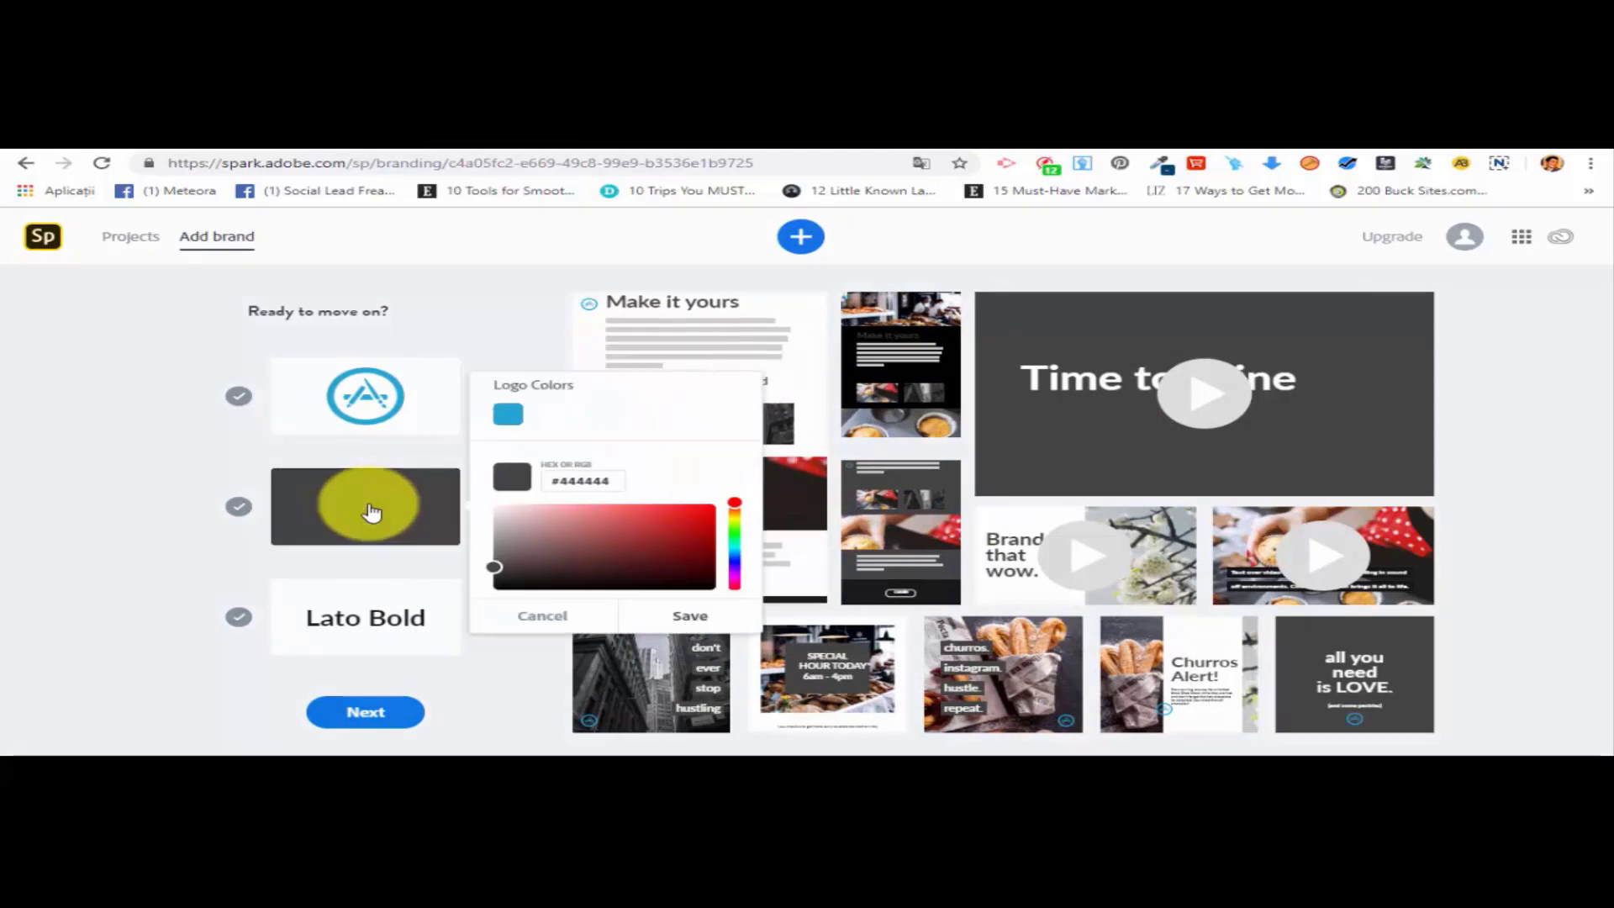
click(508, 413)
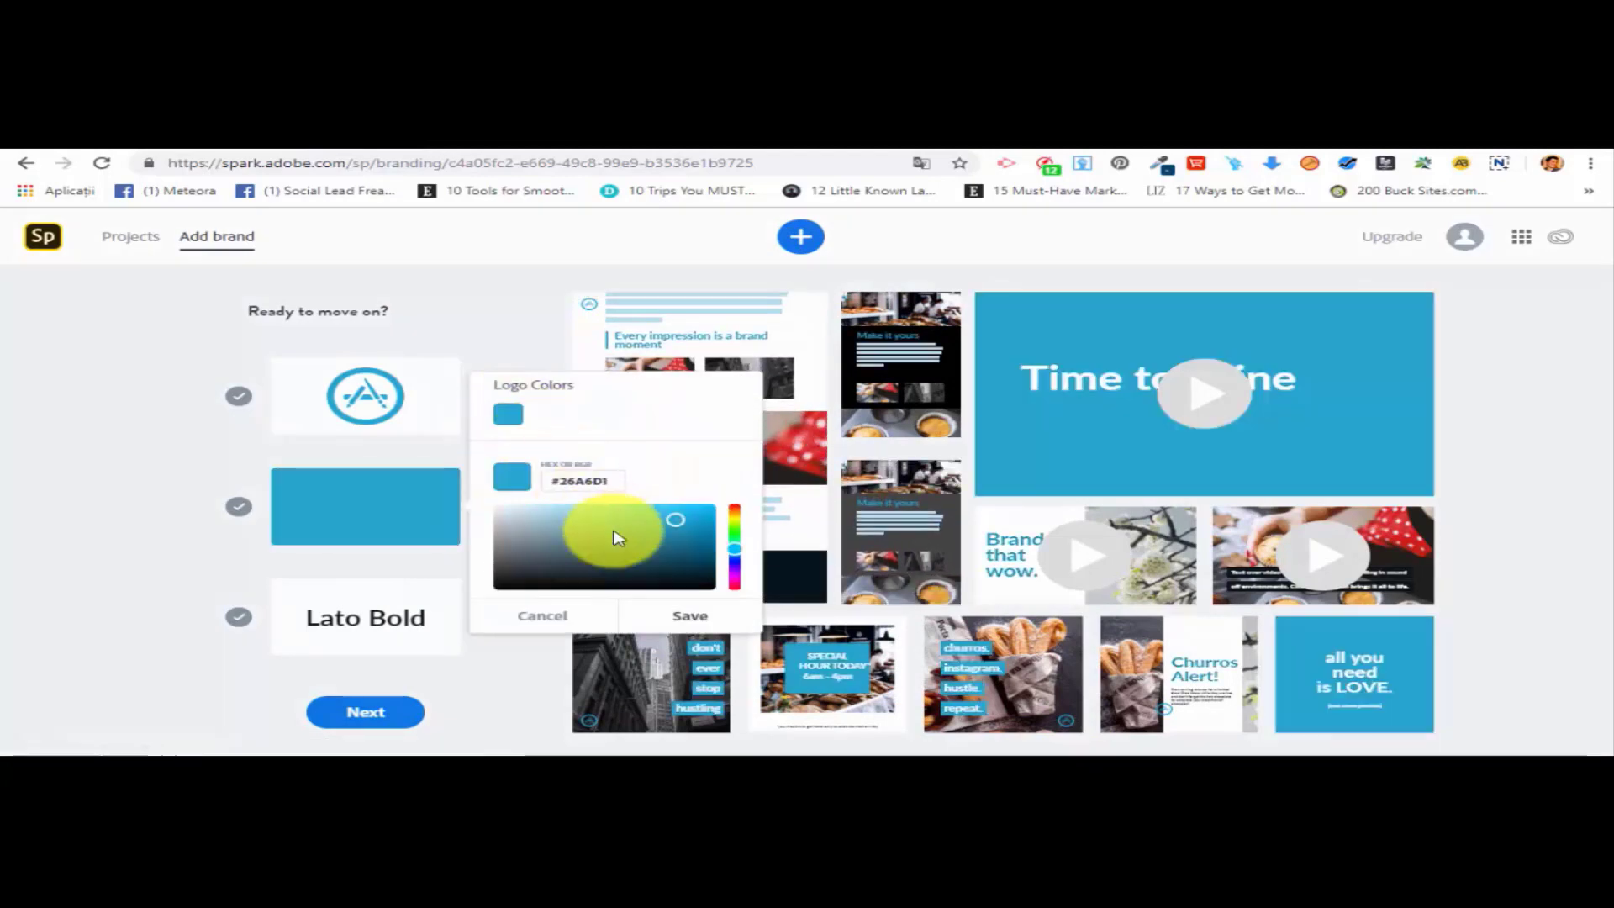
click(691, 619)
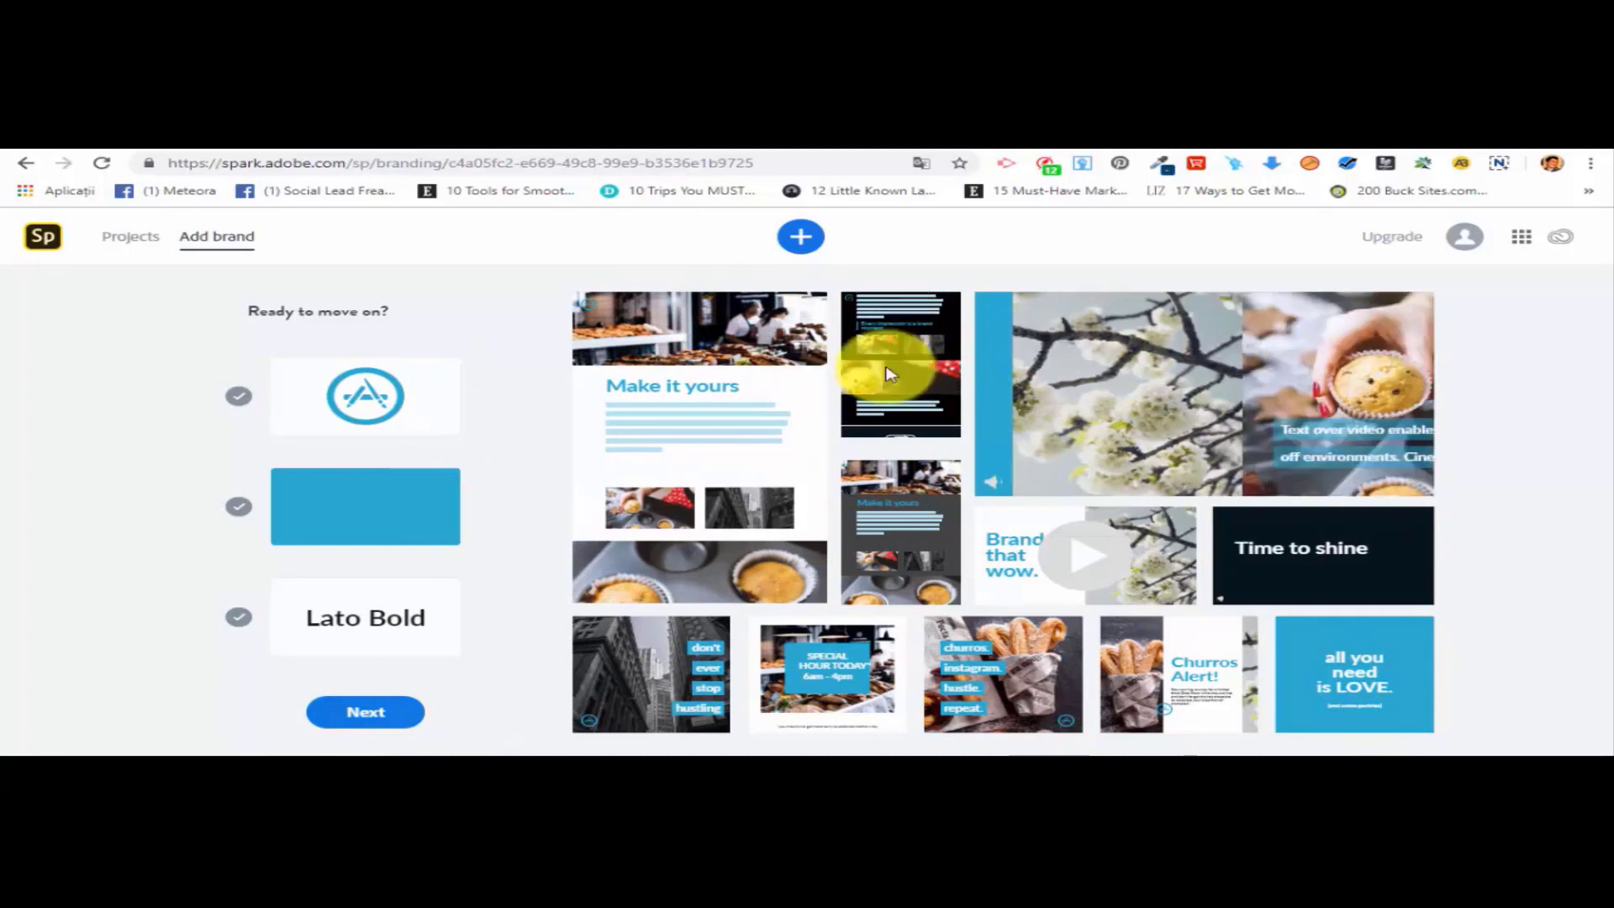
Set the brand font to PT Sans Narrow Bold and continue the brand setup, dismissing the premium upgrade offer.
click(403, 645)
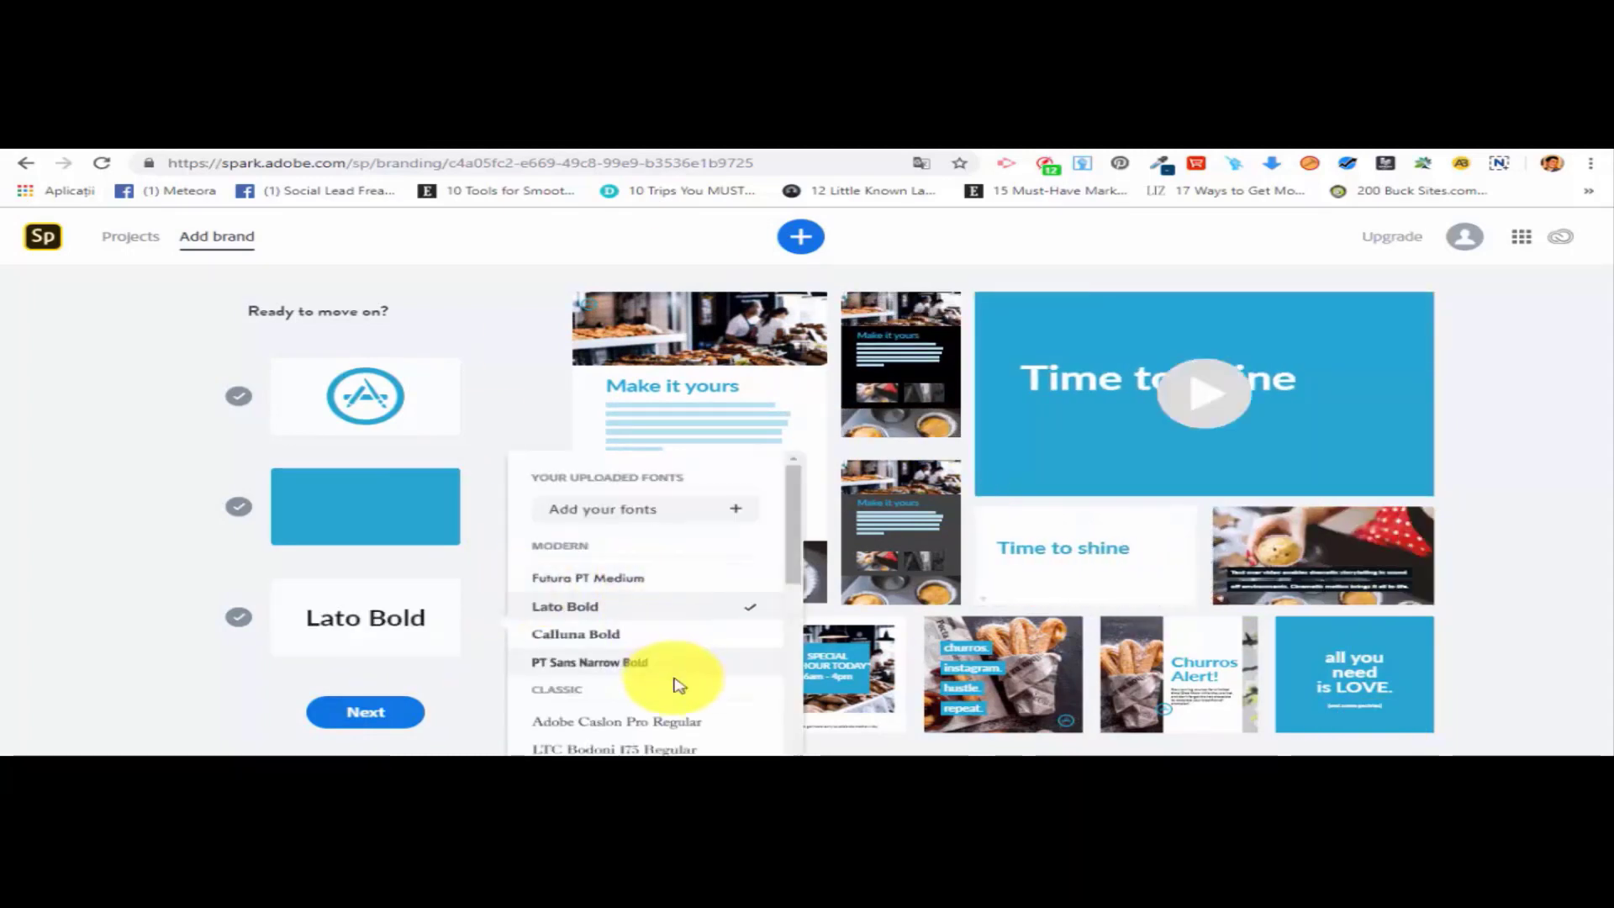
click(658, 669)
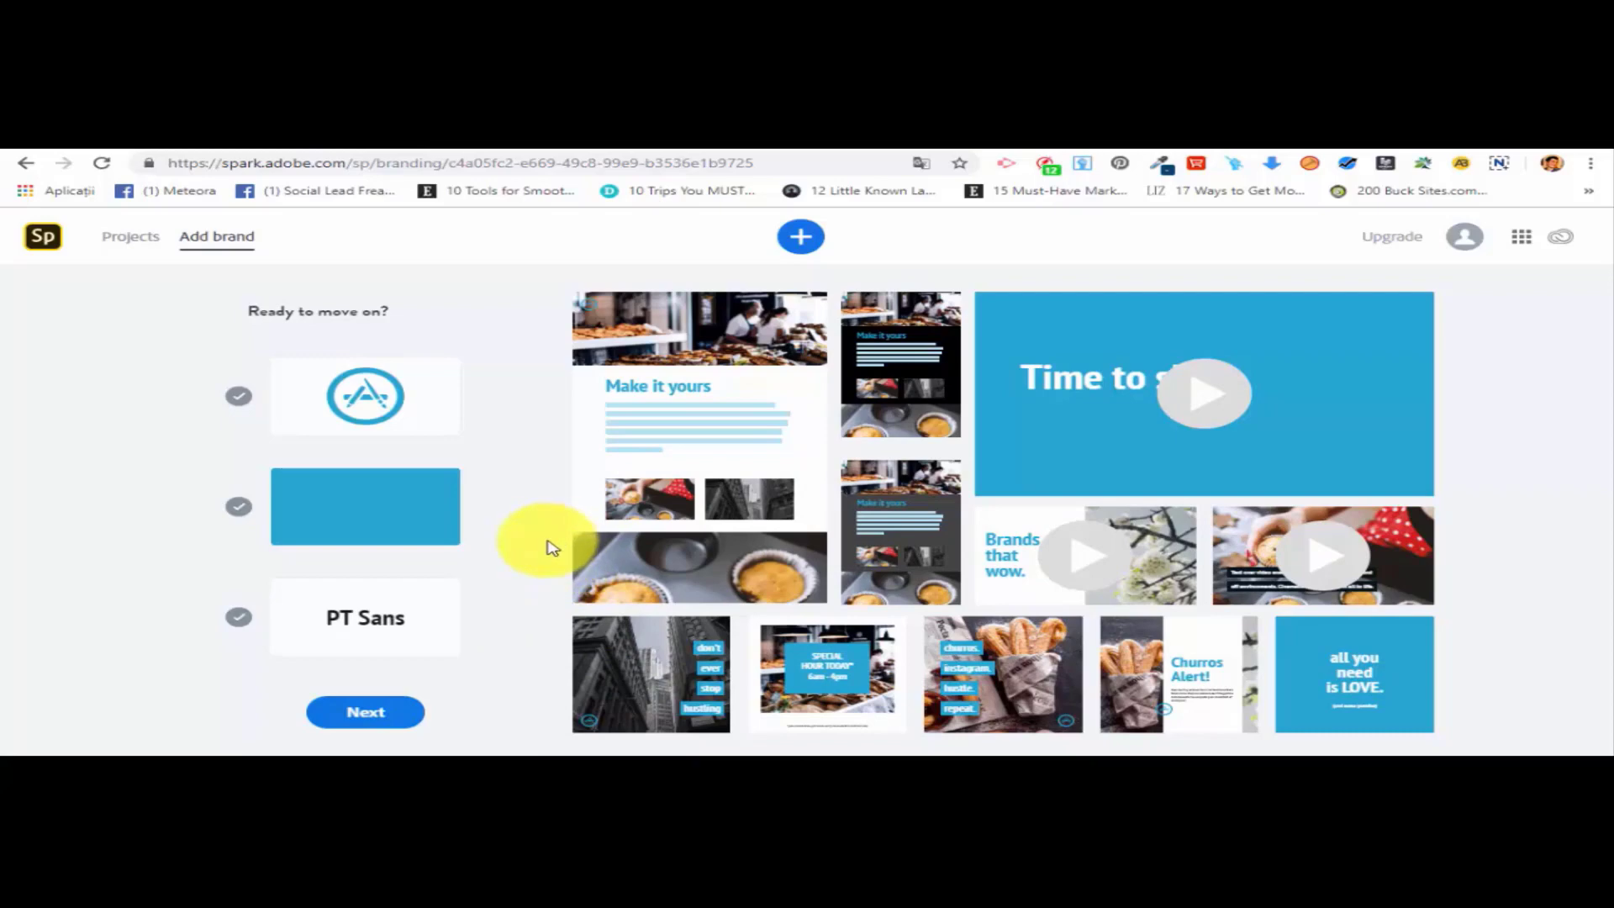
click(374, 712)
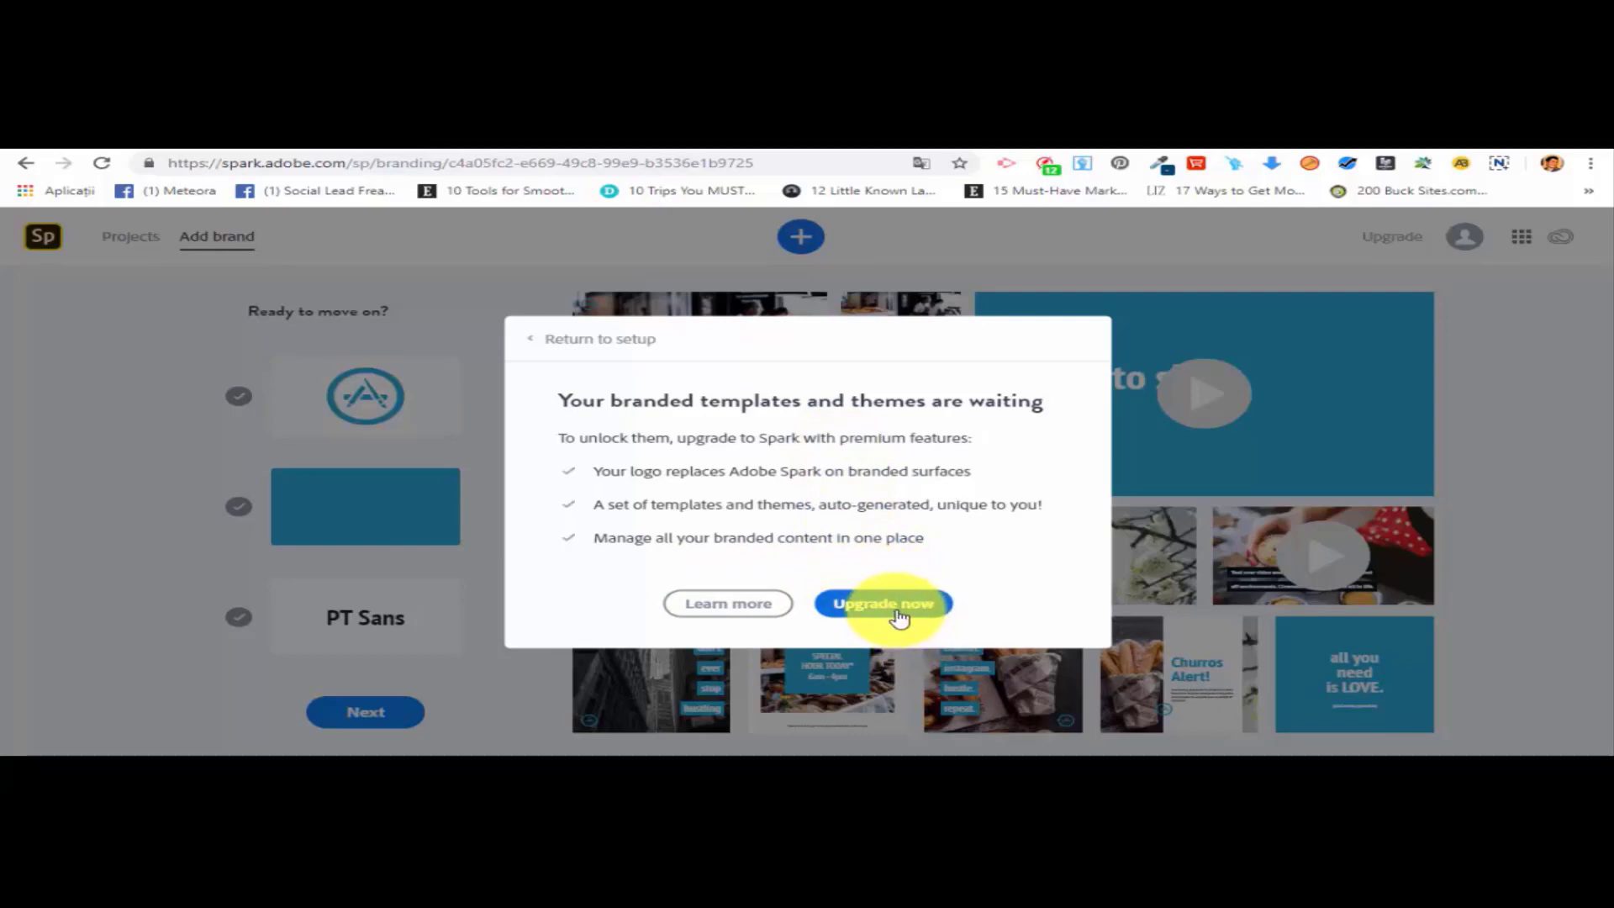
click(1459, 480)
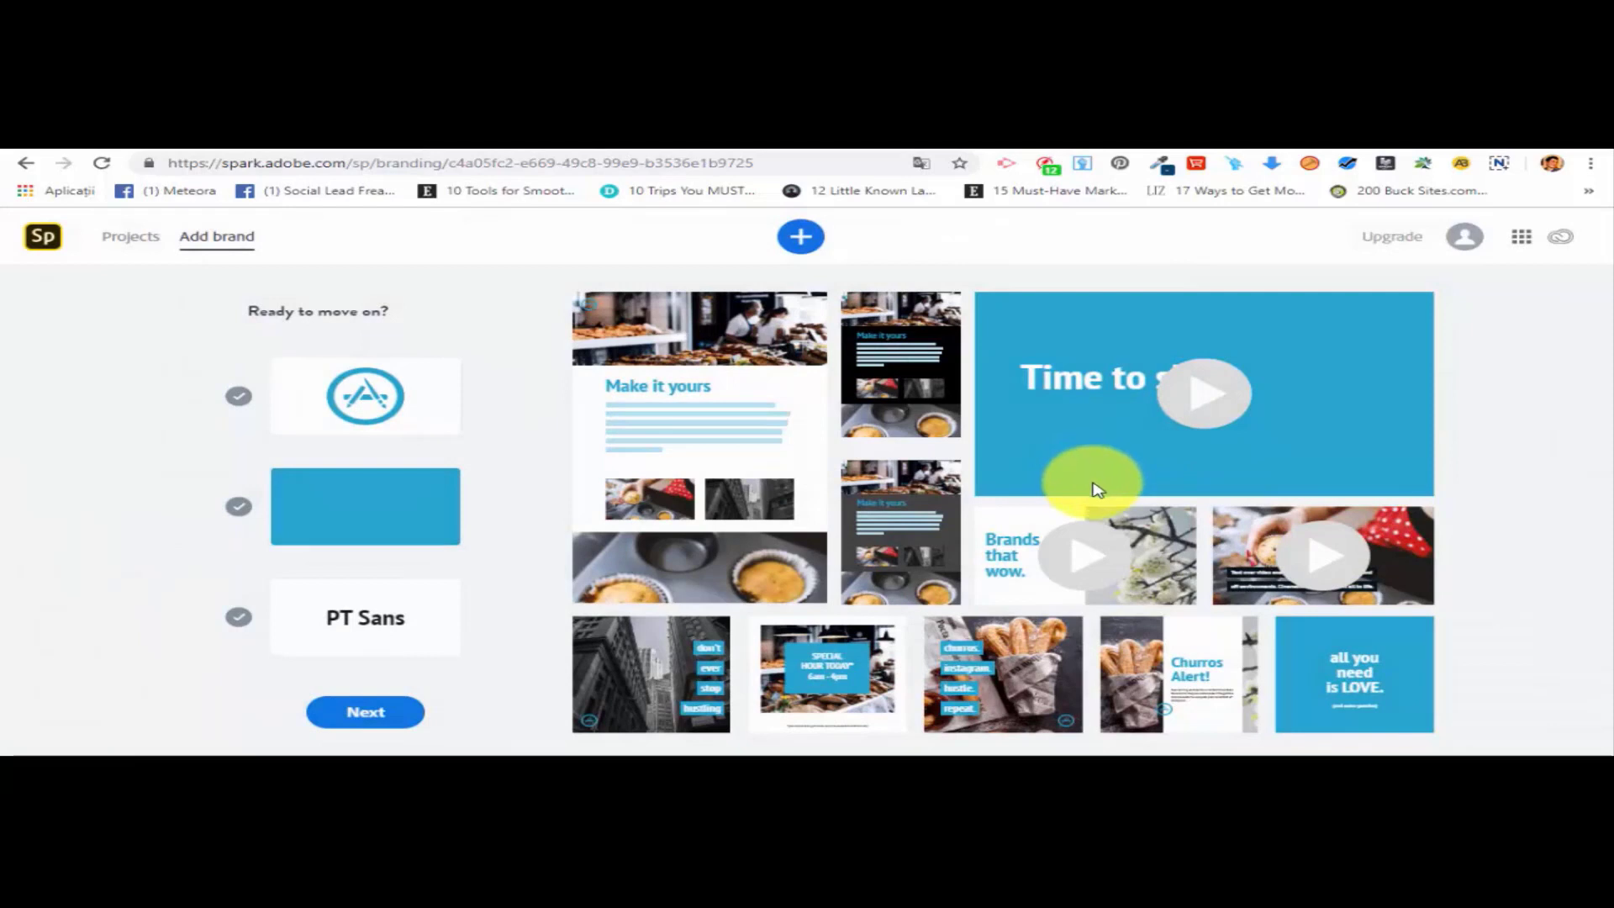